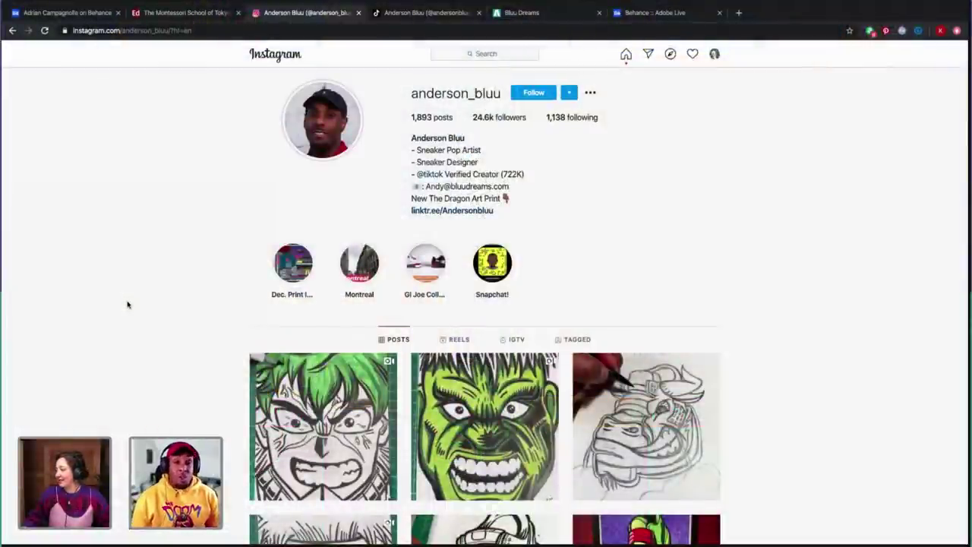
Look over the artist's Instagram profile and recent posts.
scroll(128, 304, down, 5)
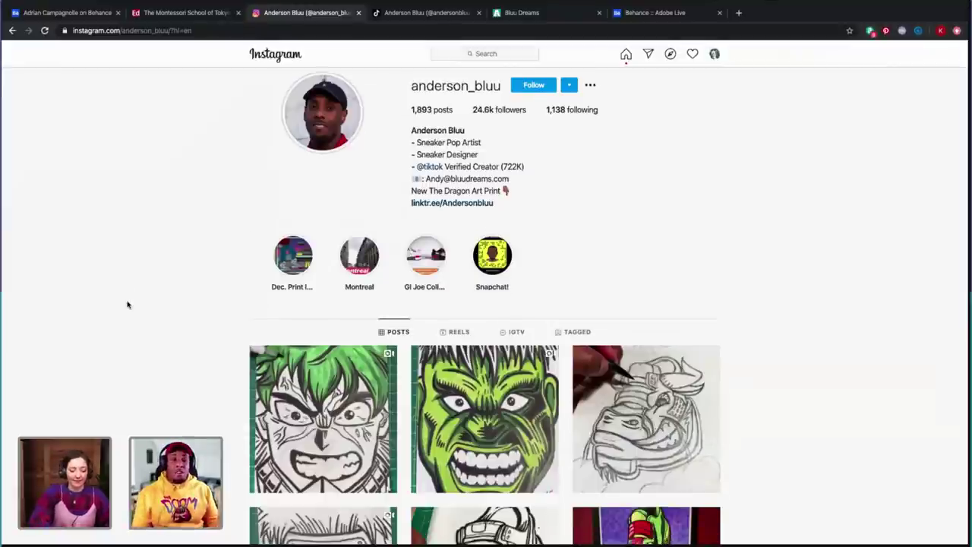
scroll(128, 304, down, 3)
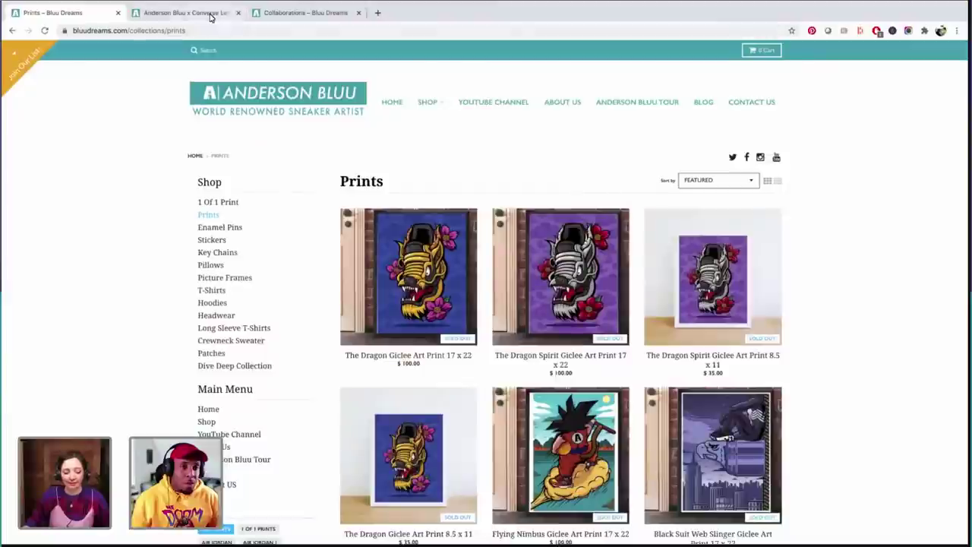
Open the Converse Lemonade Sneakers news article and look through its photos and text.
click(210, 14)
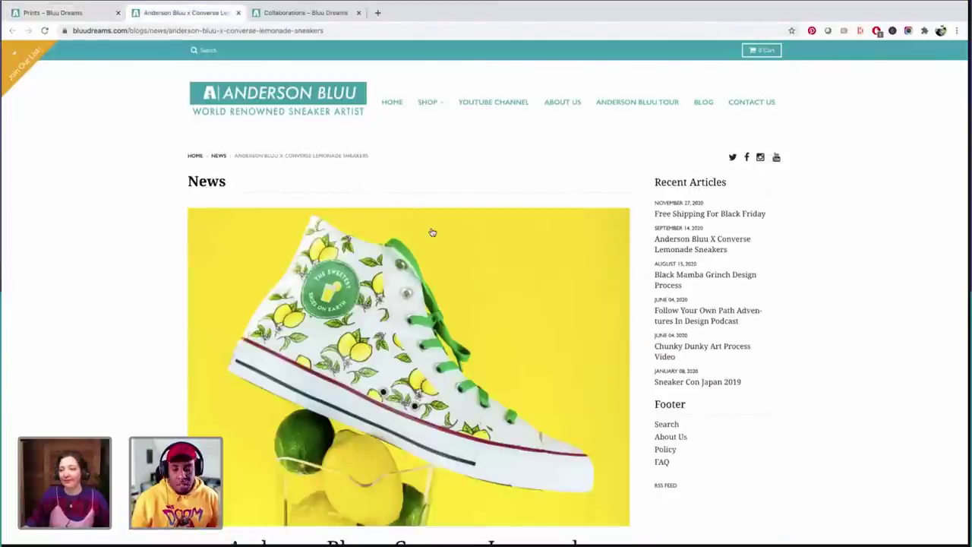
scroll(432, 228, down, 1)
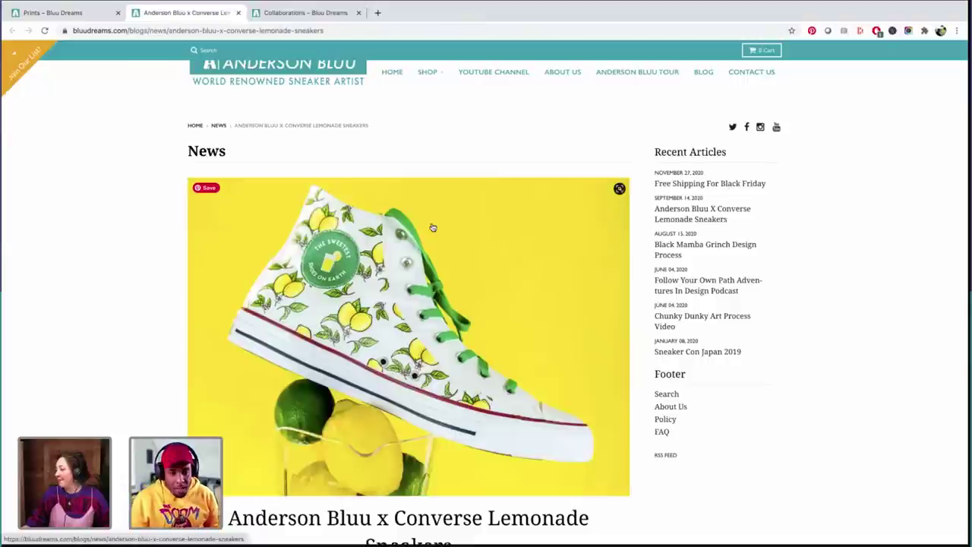
scroll(432, 228, down, 2)
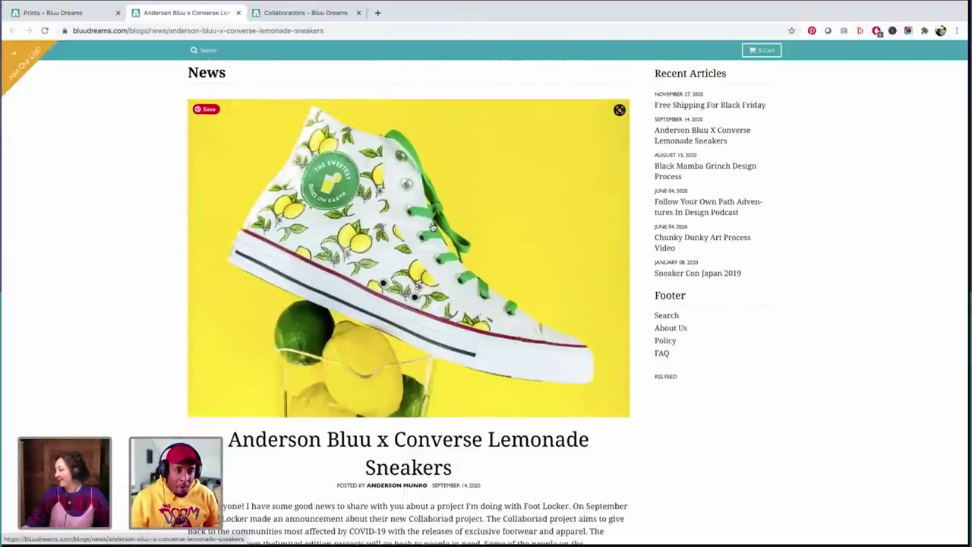
scroll(432, 227, up, 3)
scroll(432, 226, down, 3)
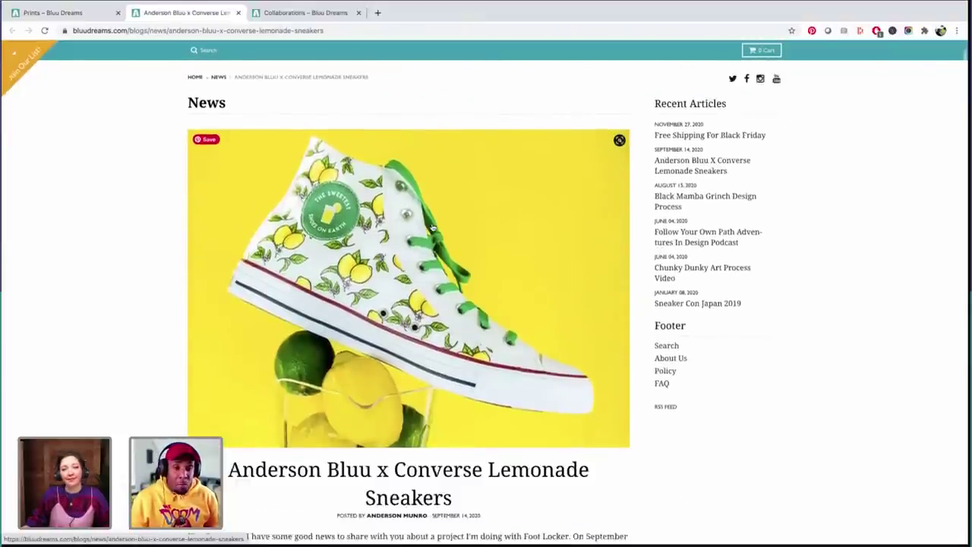
scroll(433, 226, down, 5)
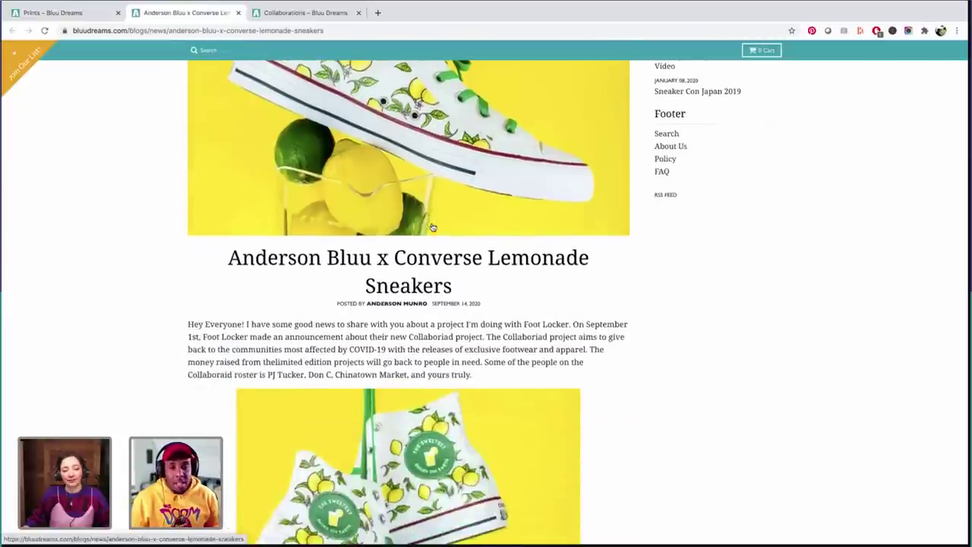
scroll(432, 227, down, 2)
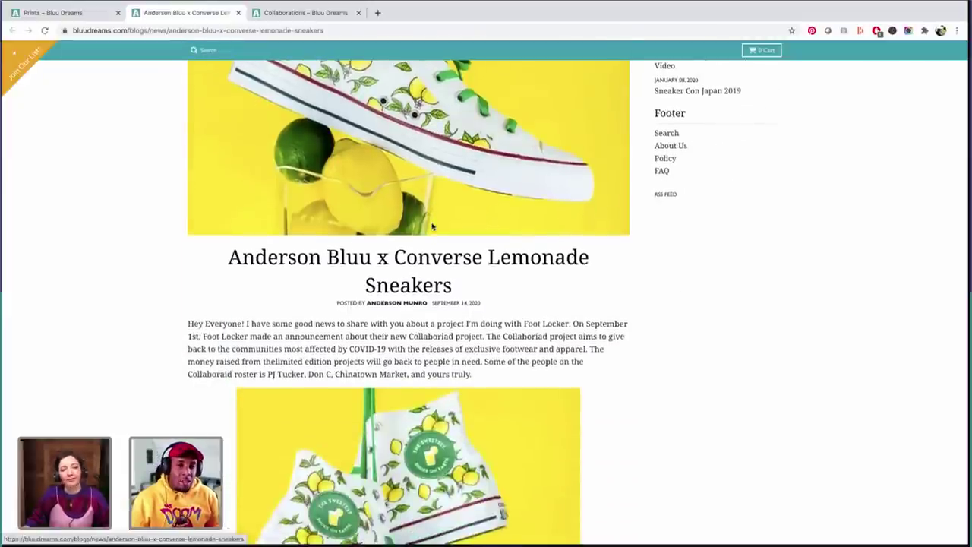
scroll(432, 227, up, 4)
scroll(432, 227, up, 3)
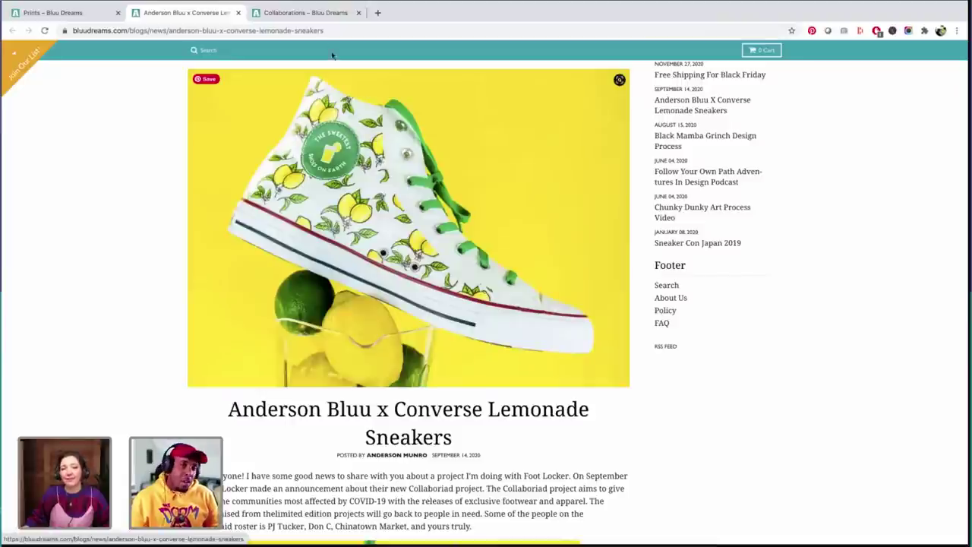
Open the Collaborations page and look through the Foot Locker x G.I. Joe sneaker collection and the projects below it.
click(305, 13)
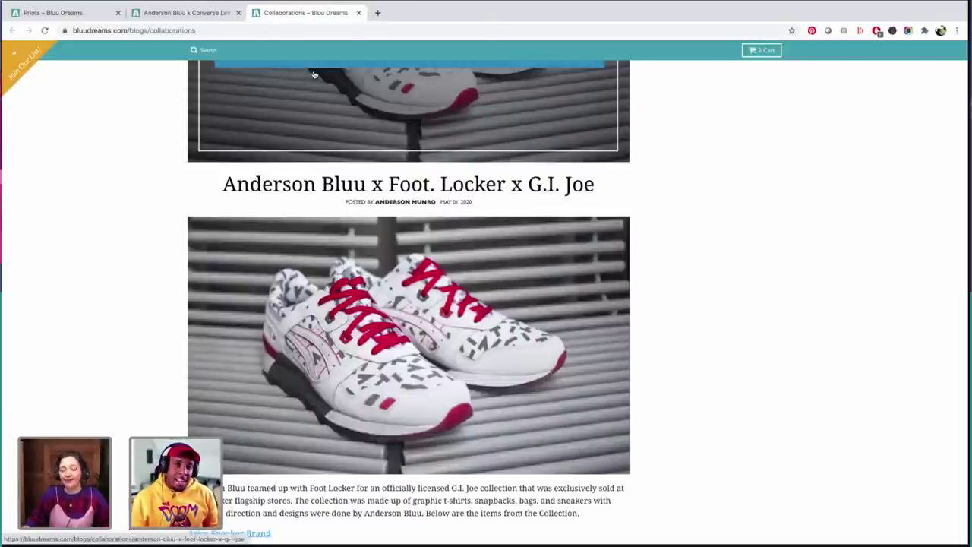
scroll(309, 106, down, 6)
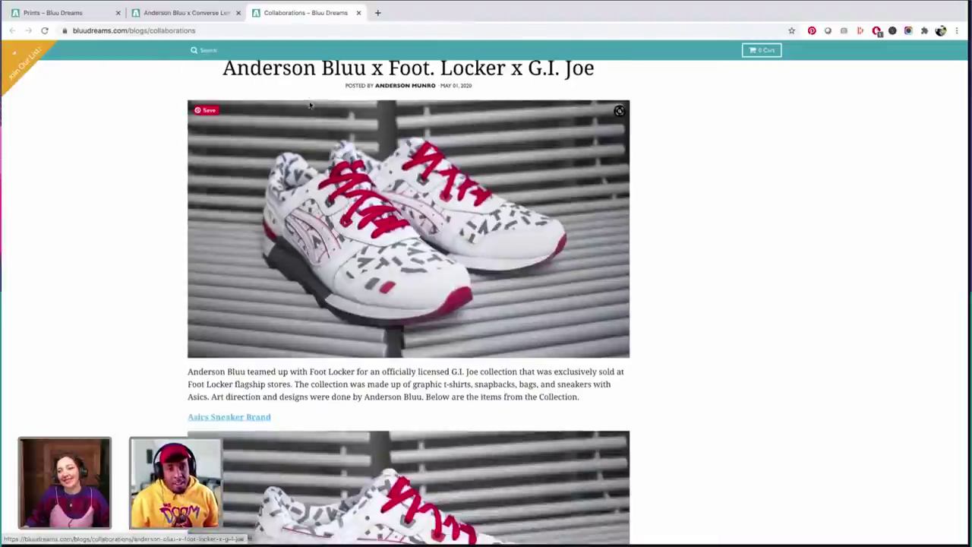
scroll(310, 107, down, 1)
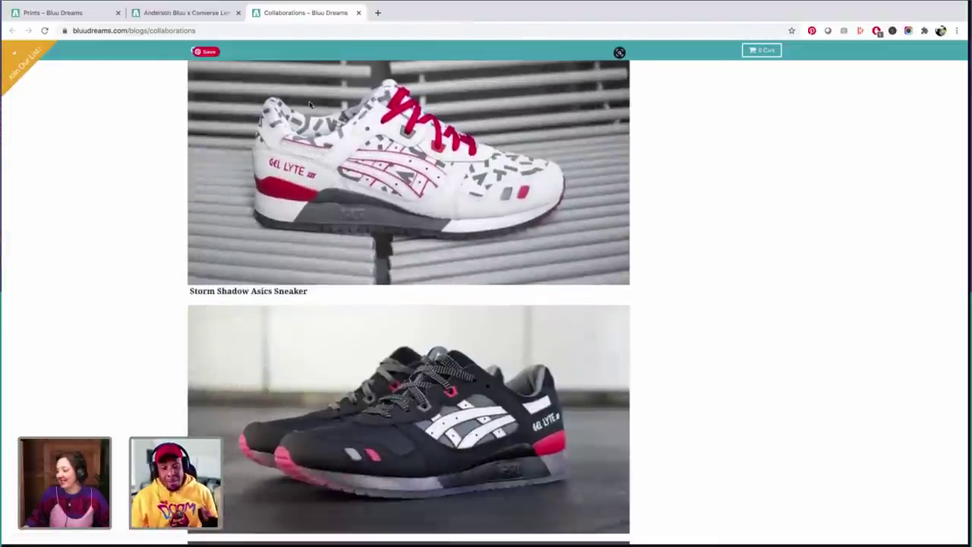
scroll(310, 107, down, 2)
scroll(310, 106, up, 2)
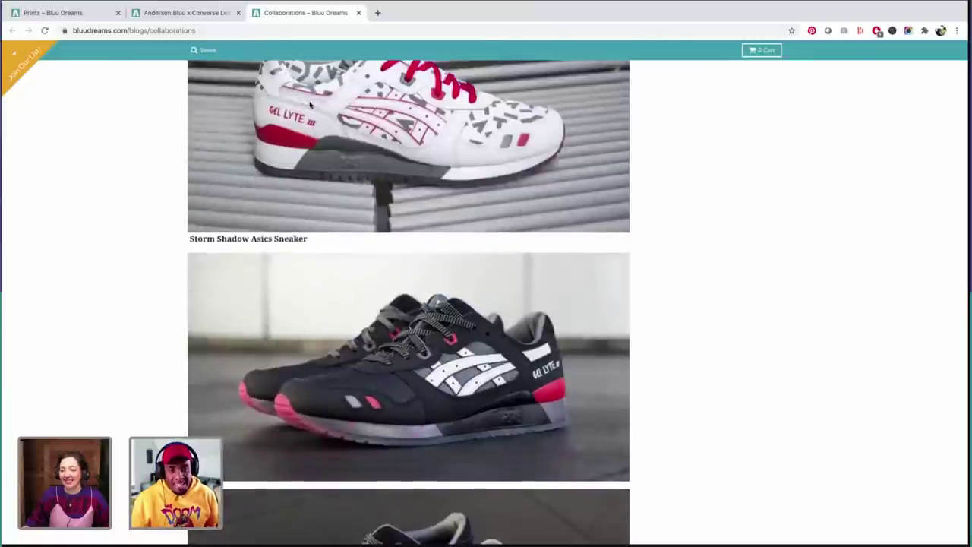
scroll(310, 104, down, 9)
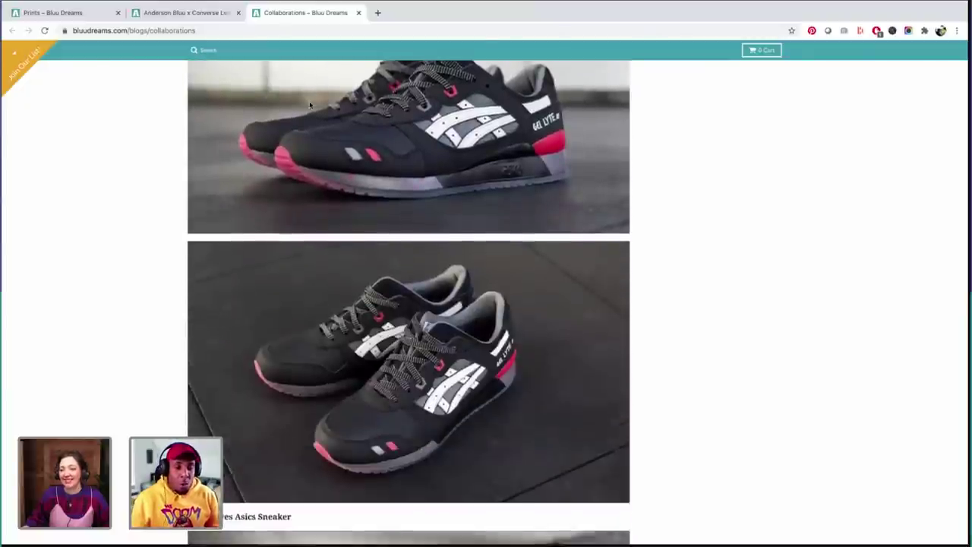
scroll(310, 105, down, 7)
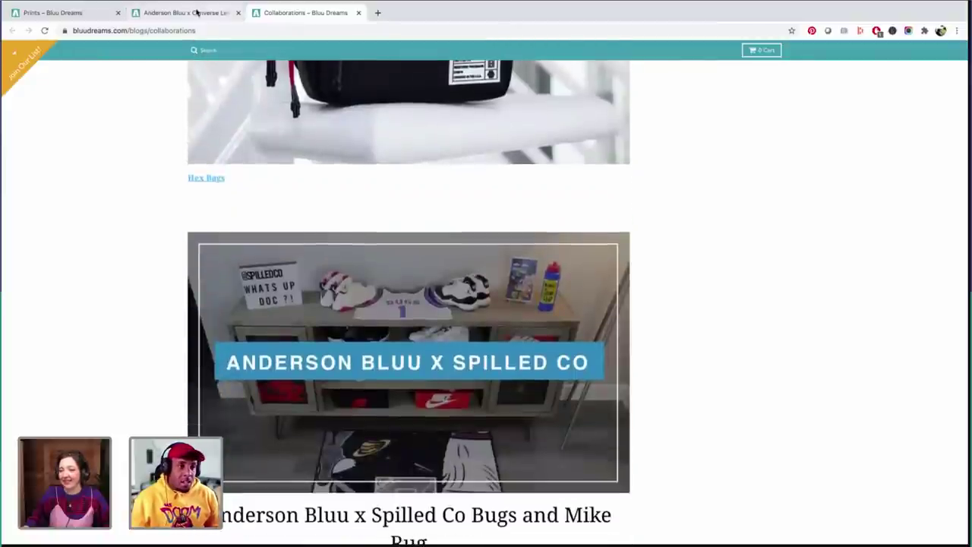
Return to the Prints collection page and browse the giclee art prints down to the basketball player designs.
click(199, 12)
click(98, 13)
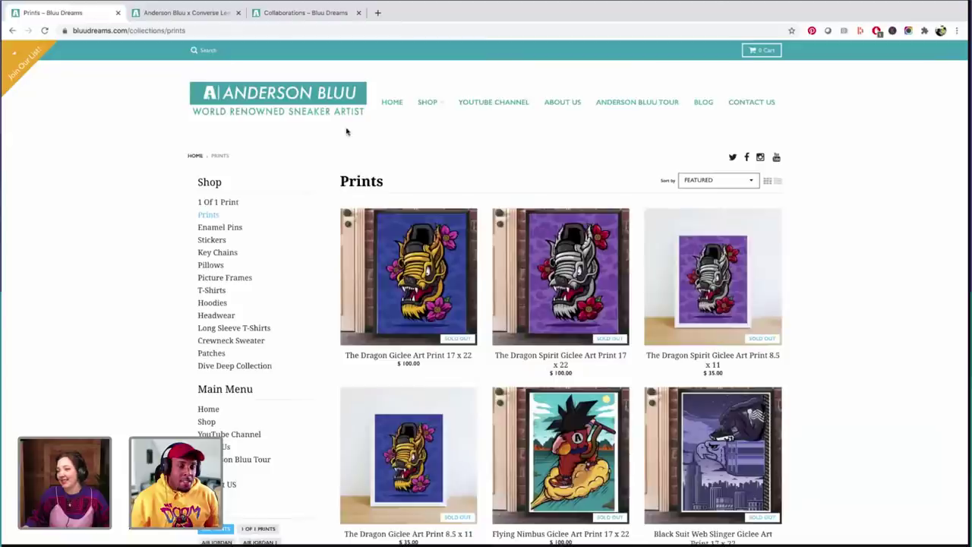
scroll(351, 139, down, 2)
scroll(351, 138, up, 2)
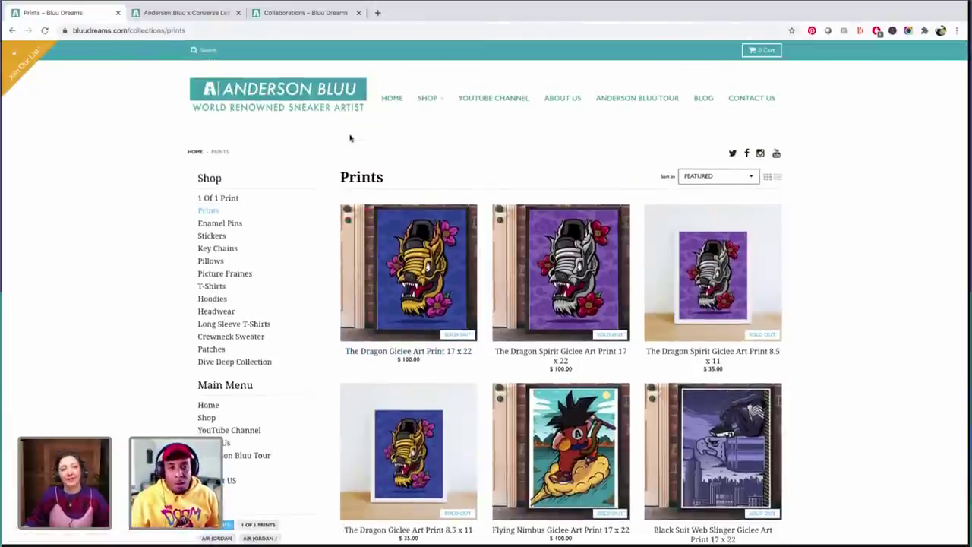
scroll(350, 139, down, 1)
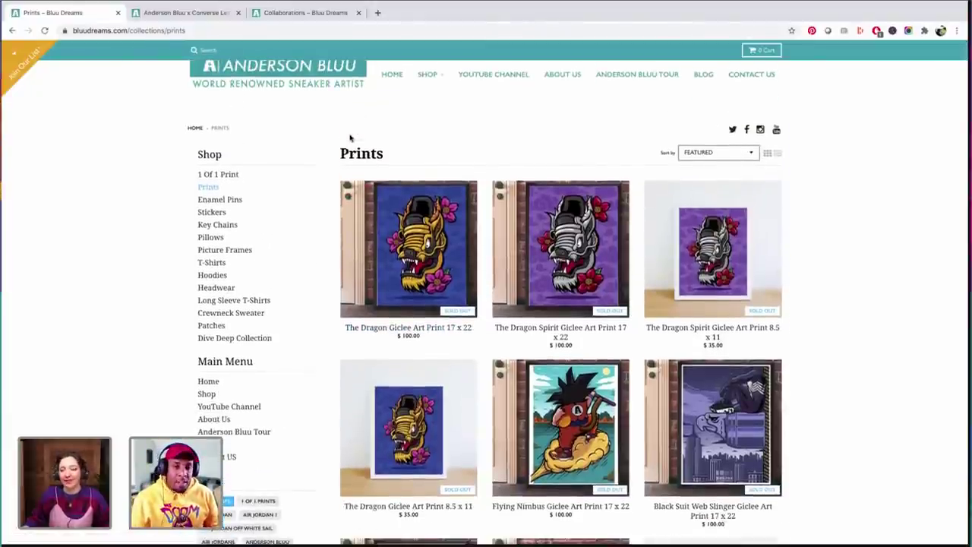
scroll(350, 138, down, 3)
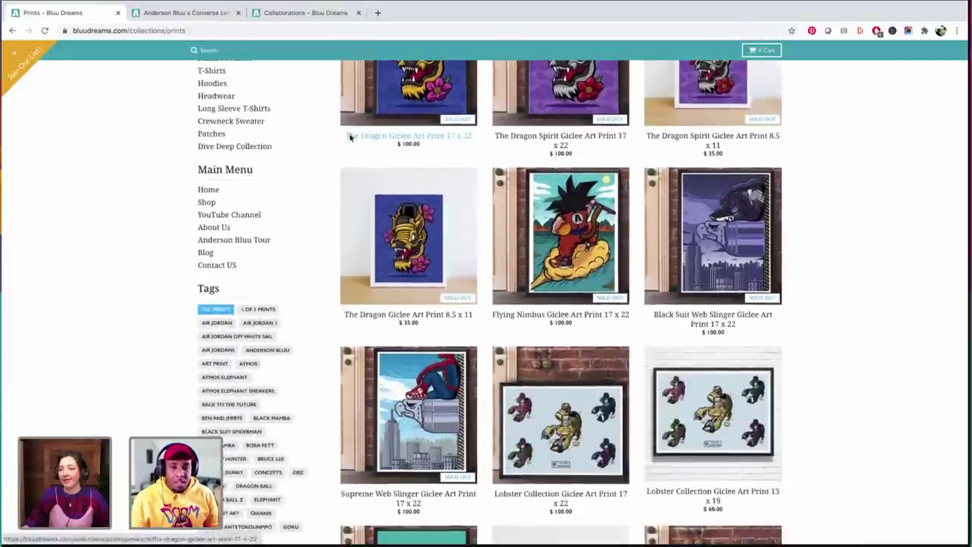
scroll(350, 138, down, 4)
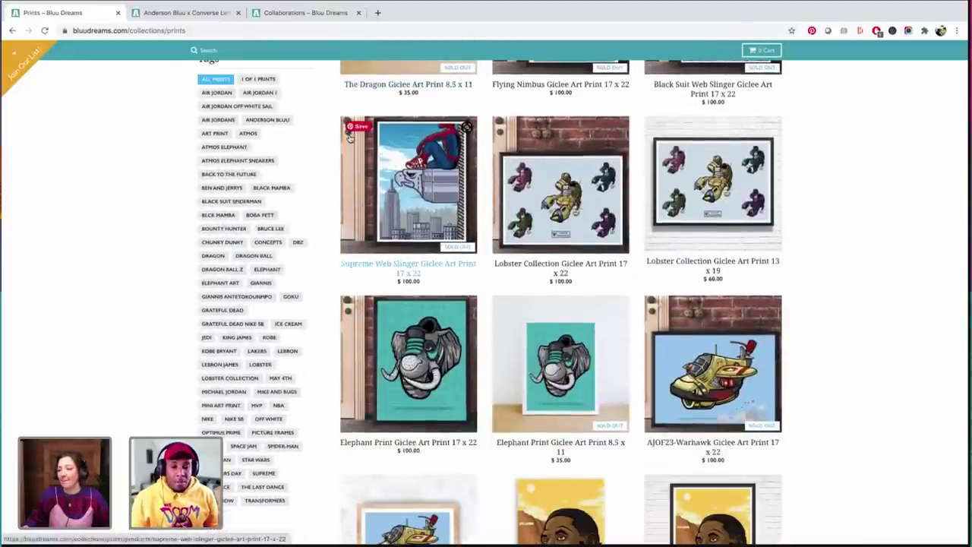
scroll(350, 137, down, 4)
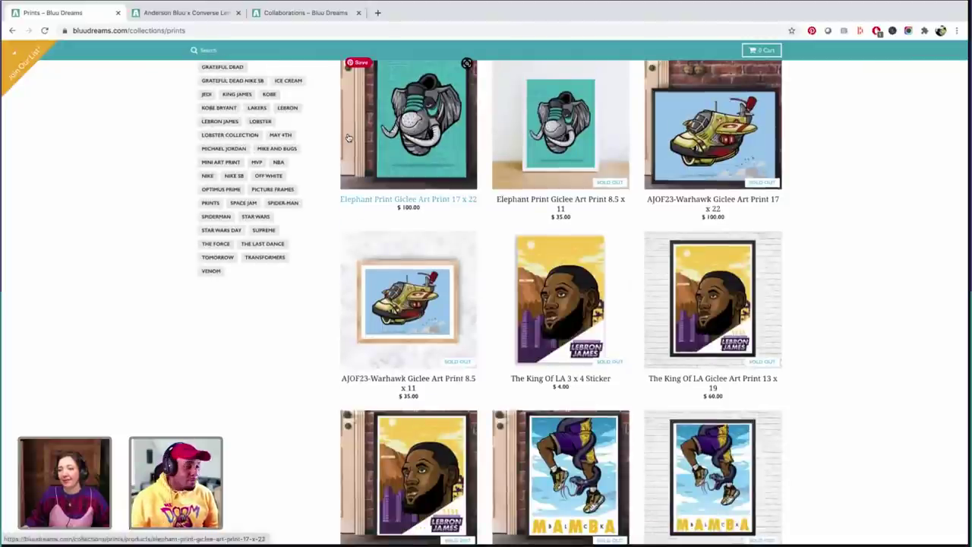
Take the browser out of full screen, switch to Illustrator and widen the raging bull design document window to span the screen.
mouse_move(32, 17)
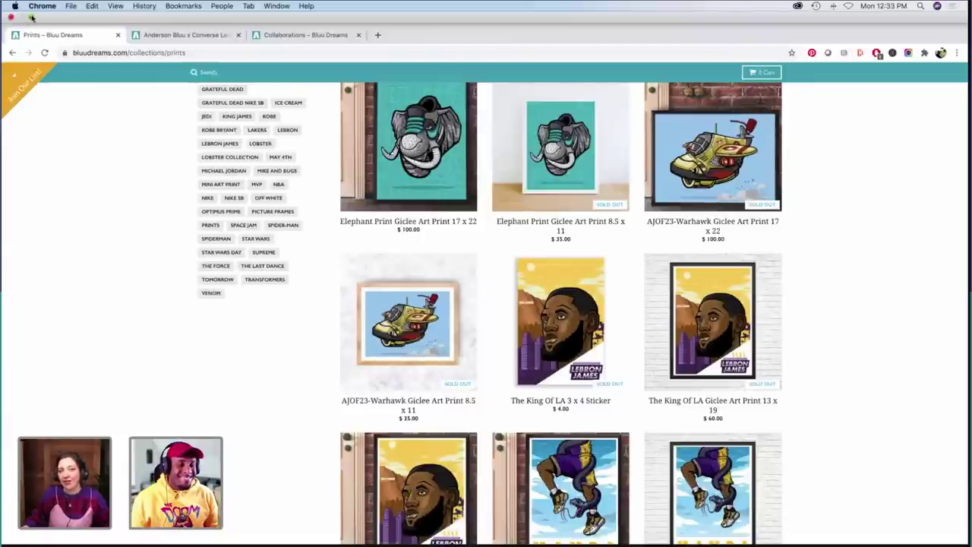
click(32, 17)
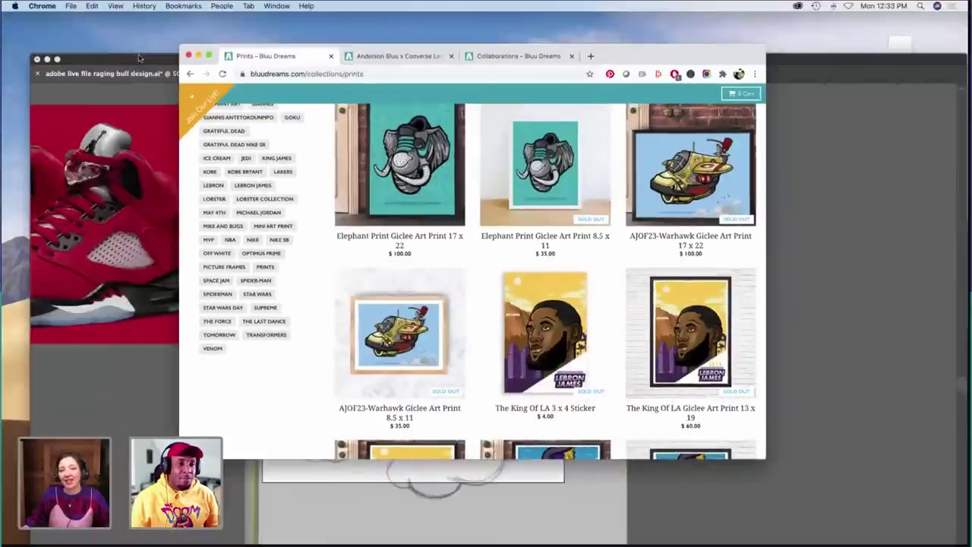
click(139, 59)
drag(82, 63, 59, 63)
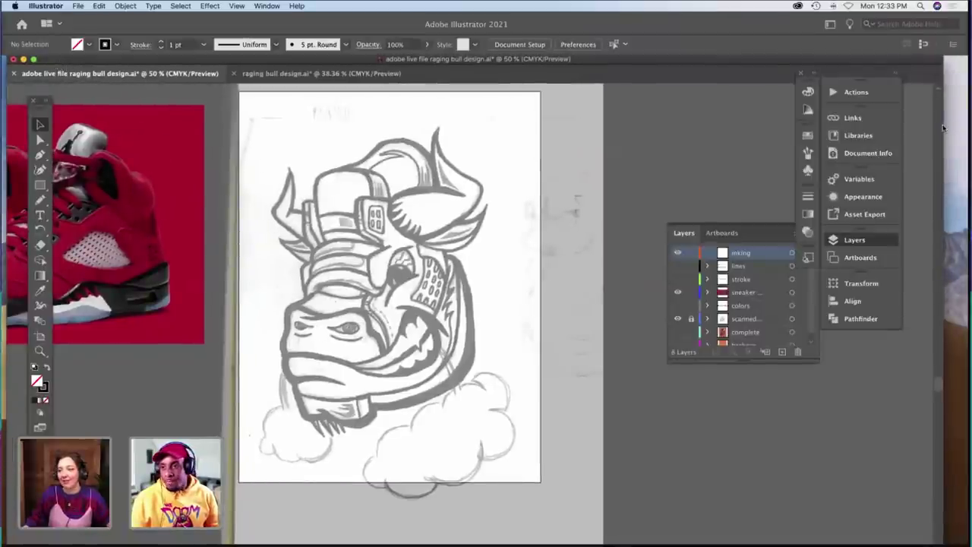
drag(944, 127, 963, 124)
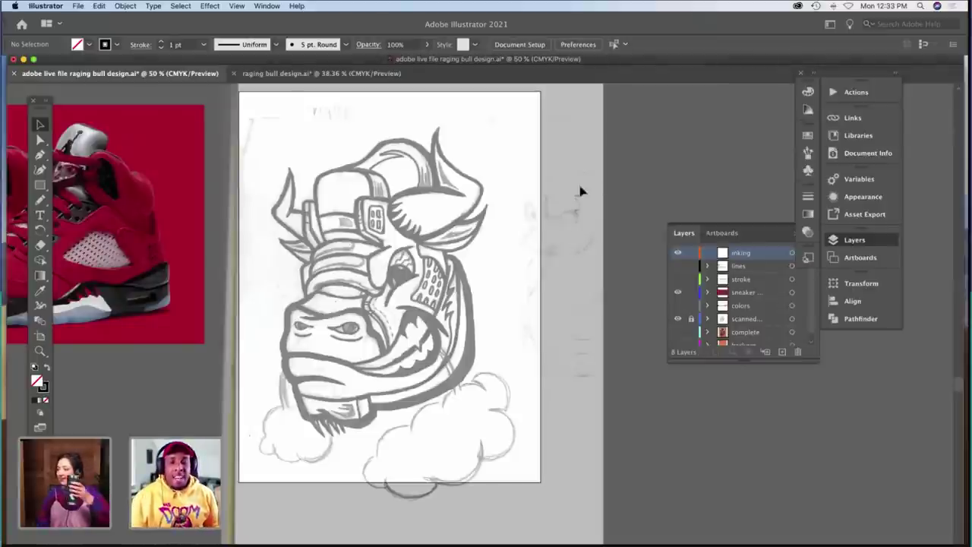
Compare the red sneaker reference photo with the scanned bull sketch beside it.
scroll(475, 177, left, 5)
scroll(477, 177, left, 1)
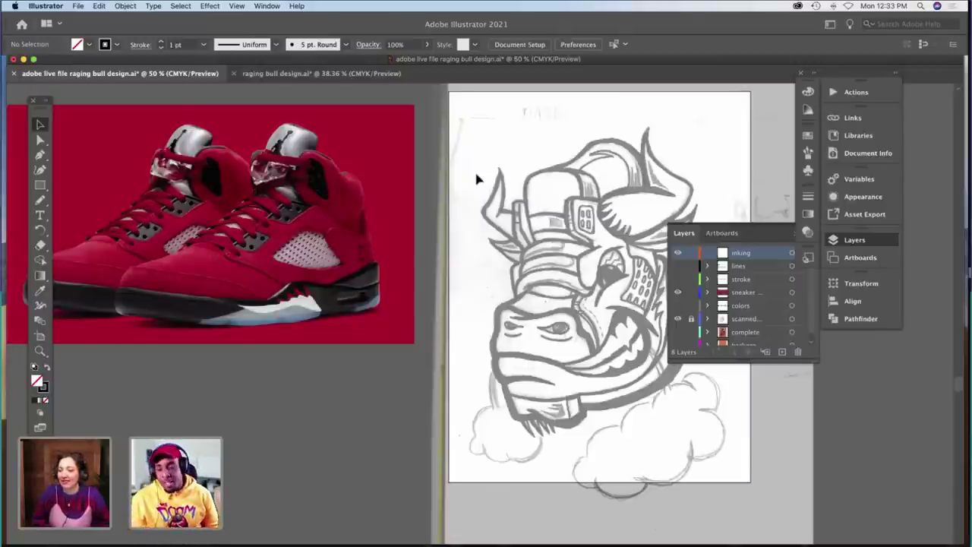
scroll(477, 179, right, 5)
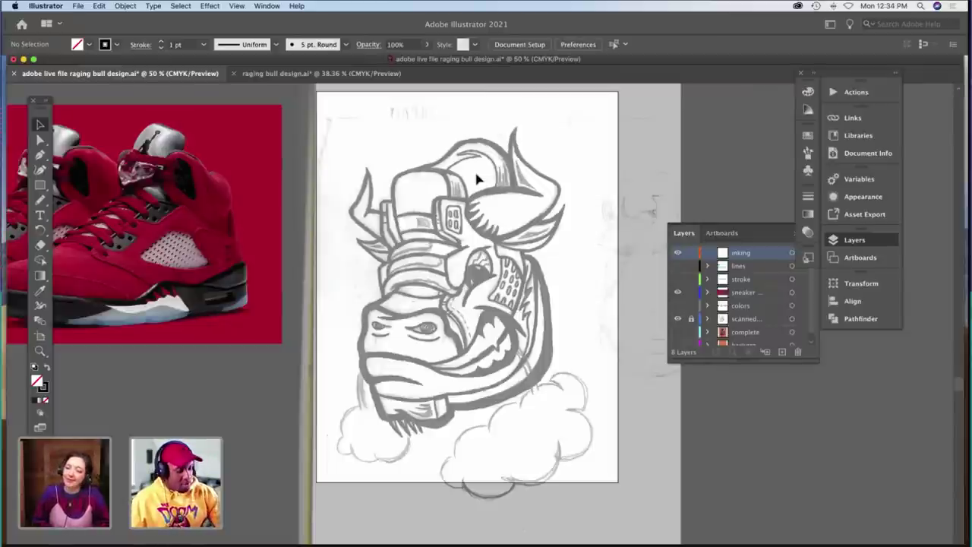
Examine the scanned bull sketch up close, from the horns and sneaker tongue down to the snout and chin.
key(z)
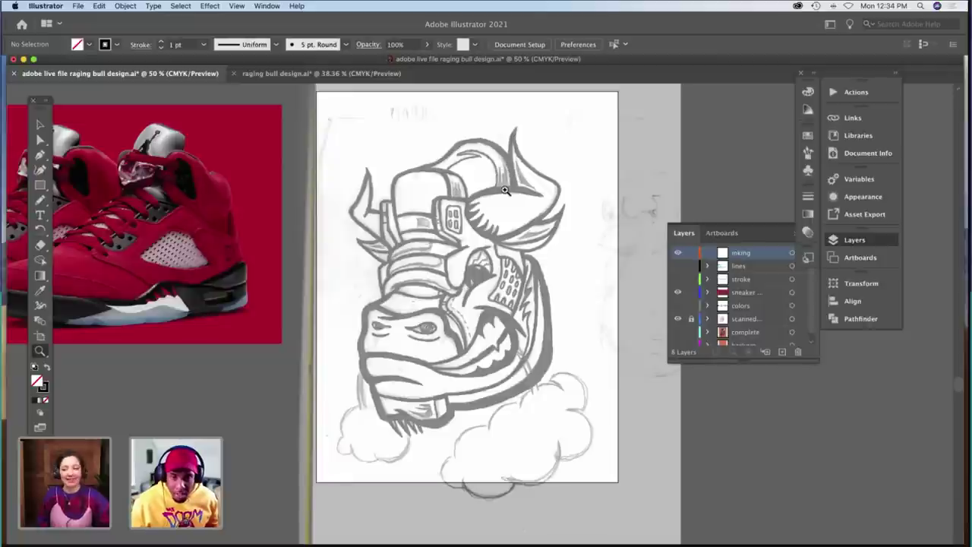
click(501, 191)
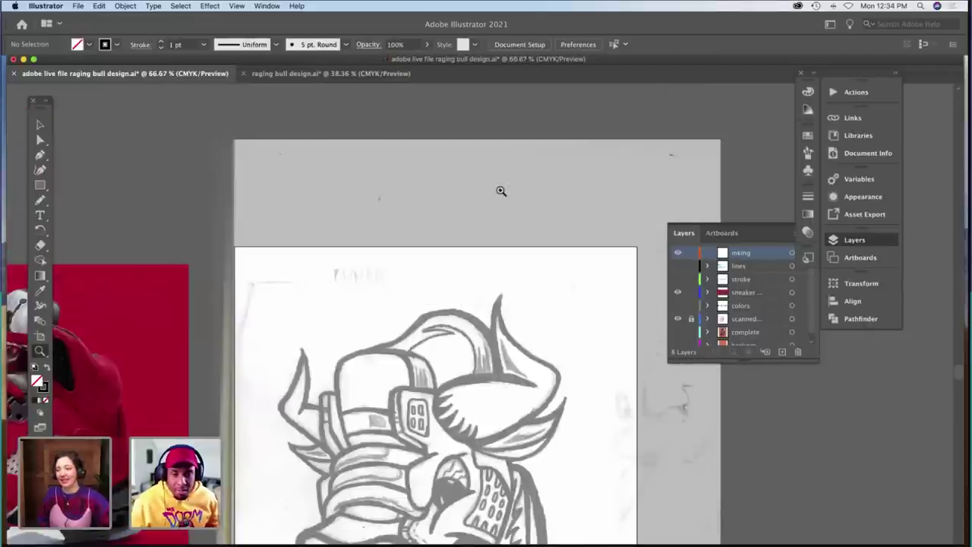
scroll(500, 191, down, 4)
scroll(500, 191, left, 3)
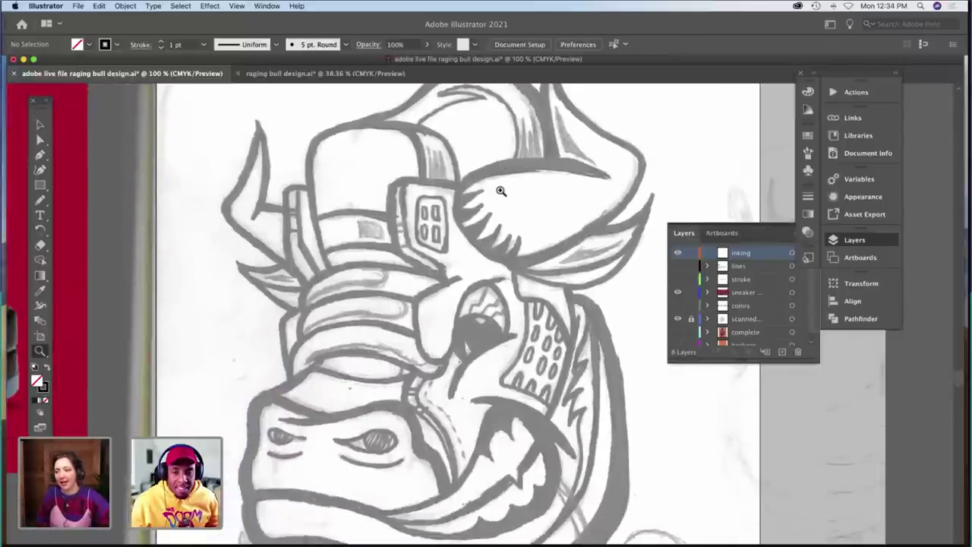
scroll(500, 191, down, 2)
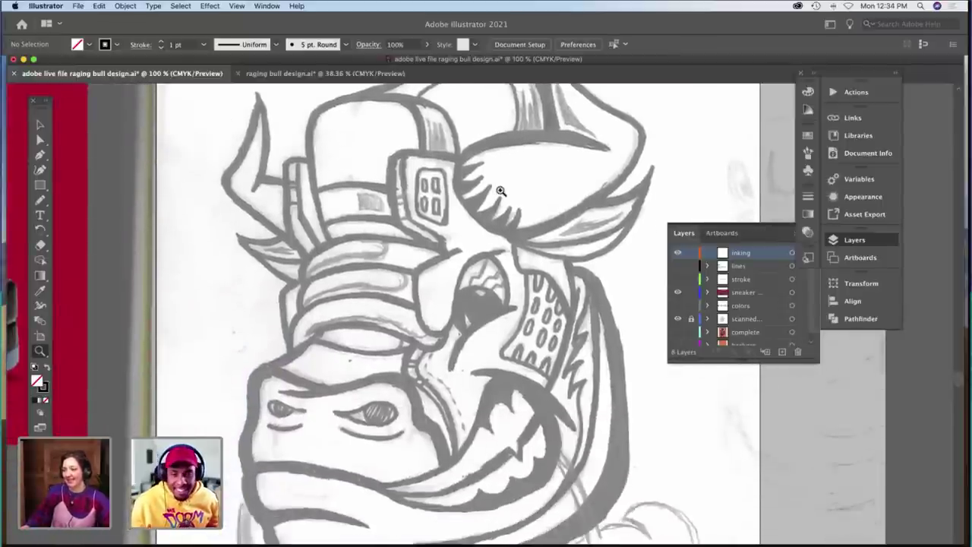
scroll(500, 191, up, 3)
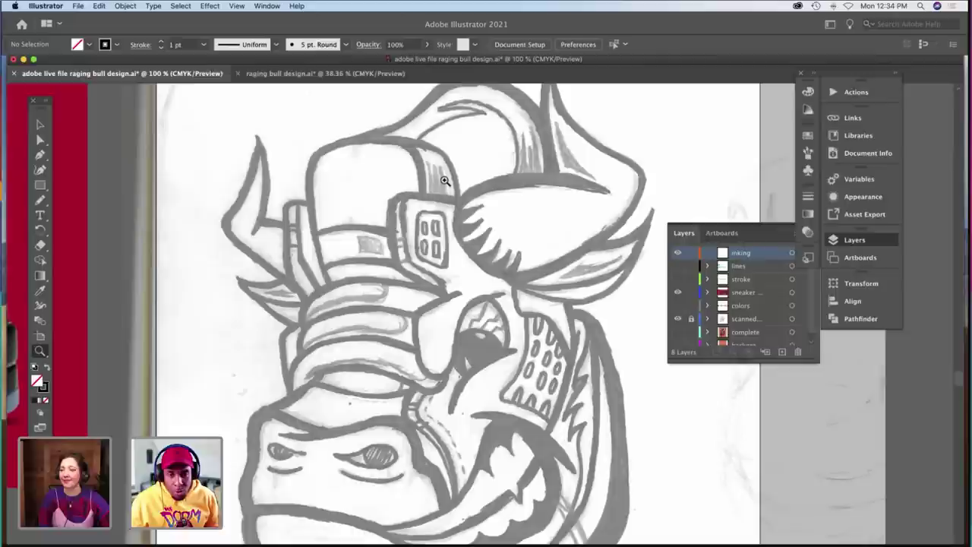
key(b)
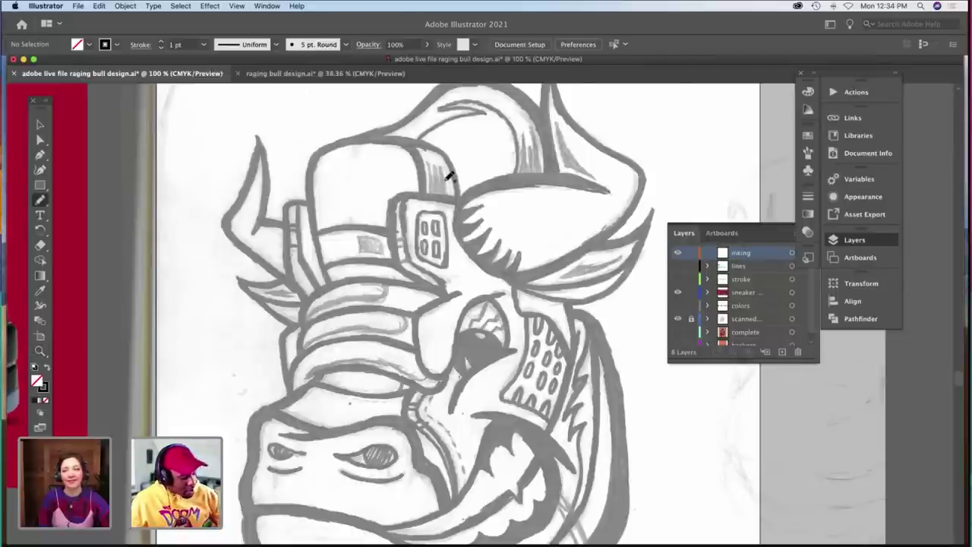
scroll(448, 177, down, 5)
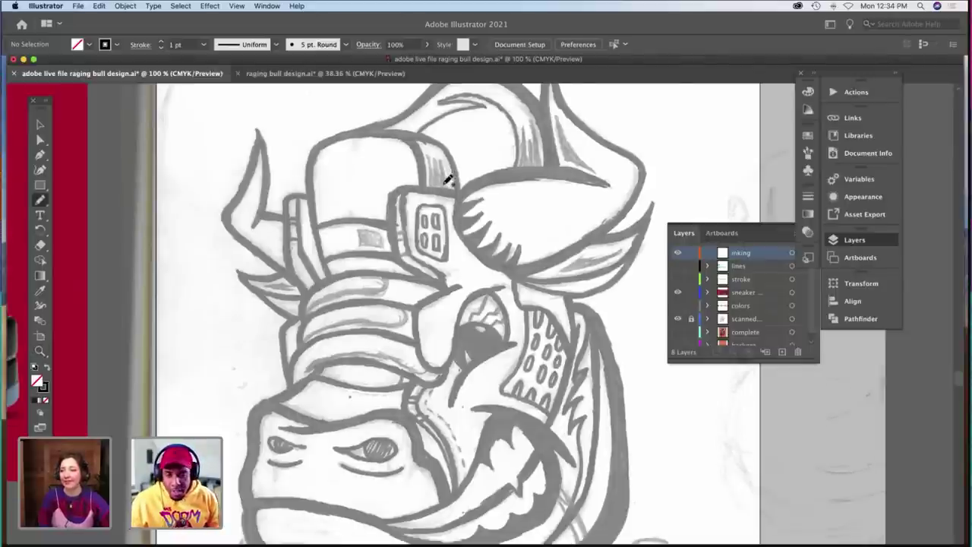
scroll(449, 177, down, 3)
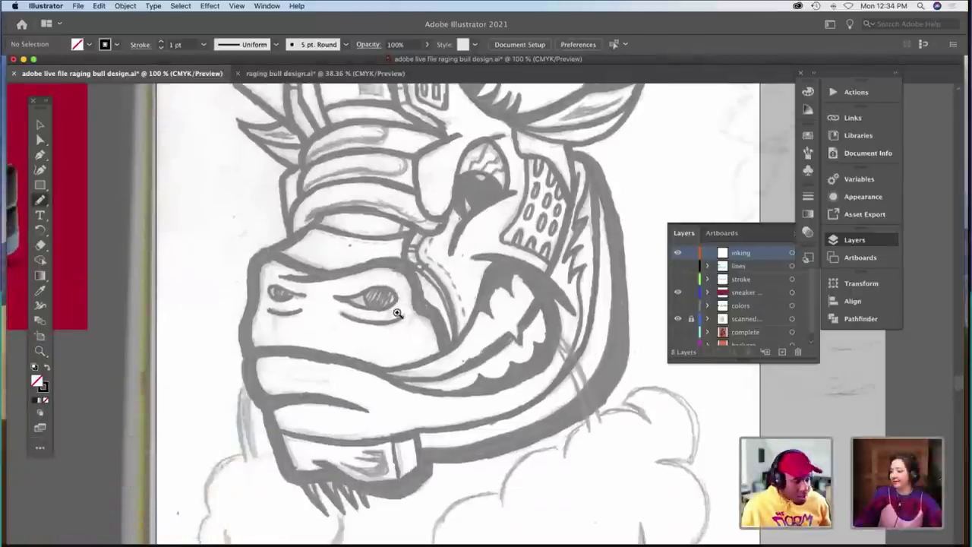
Trace the front edge of the lip below the nostrils and both sides of the dark crease with 1 pt black freehand strokes.
key(z)
scroll(396, 312, up, 1)
click(373, 326)
scroll(375, 325, down, 5)
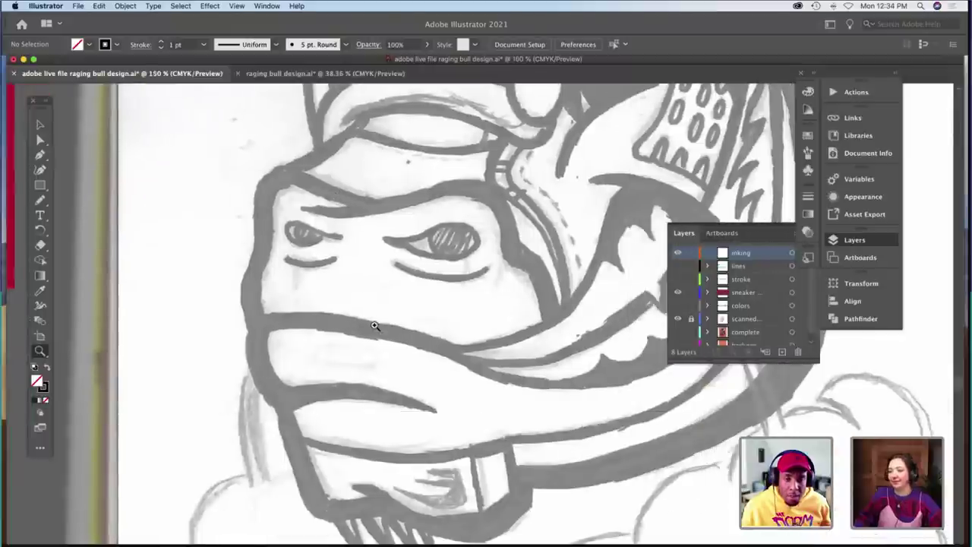
drag(381, 320, 381, 320)
alt+click(384, 320)
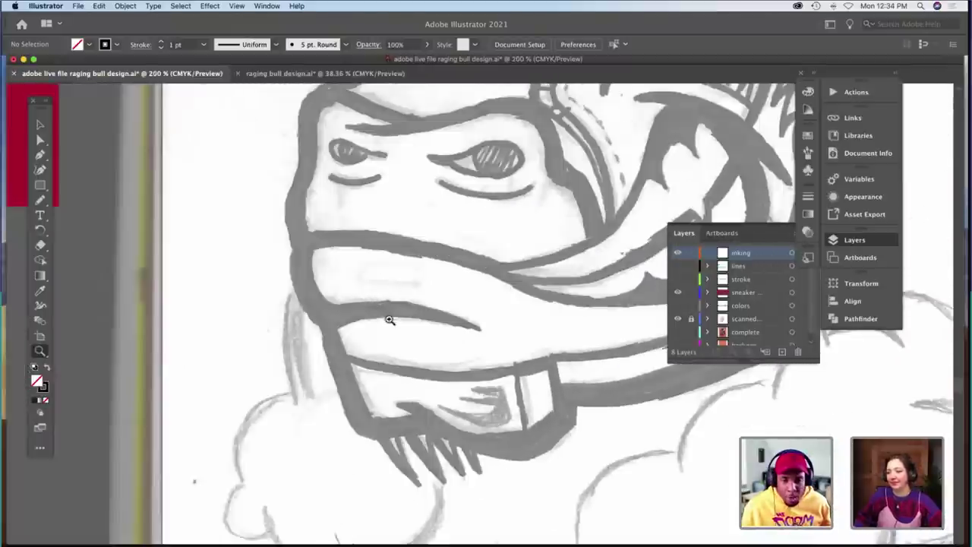
alt+click(449, 316)
click(447, 314)
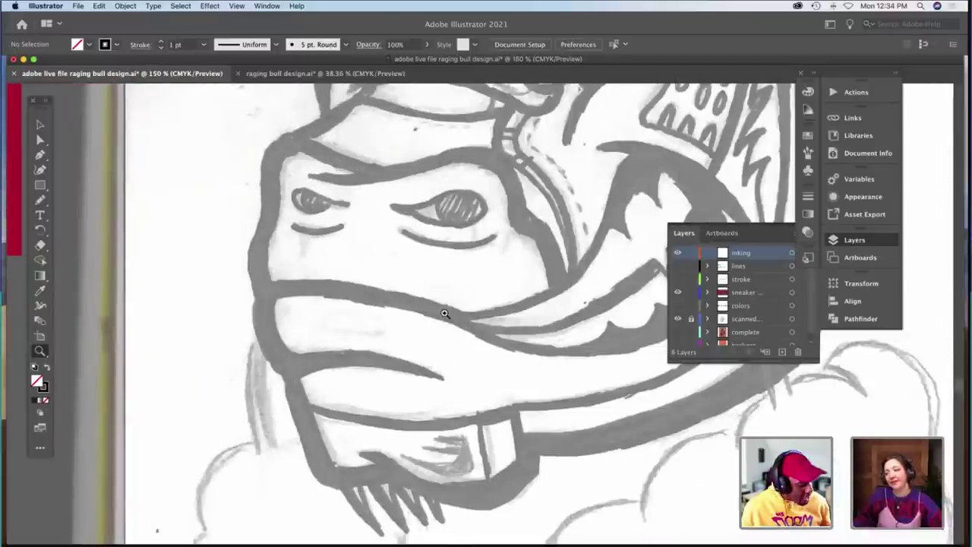
key(b)
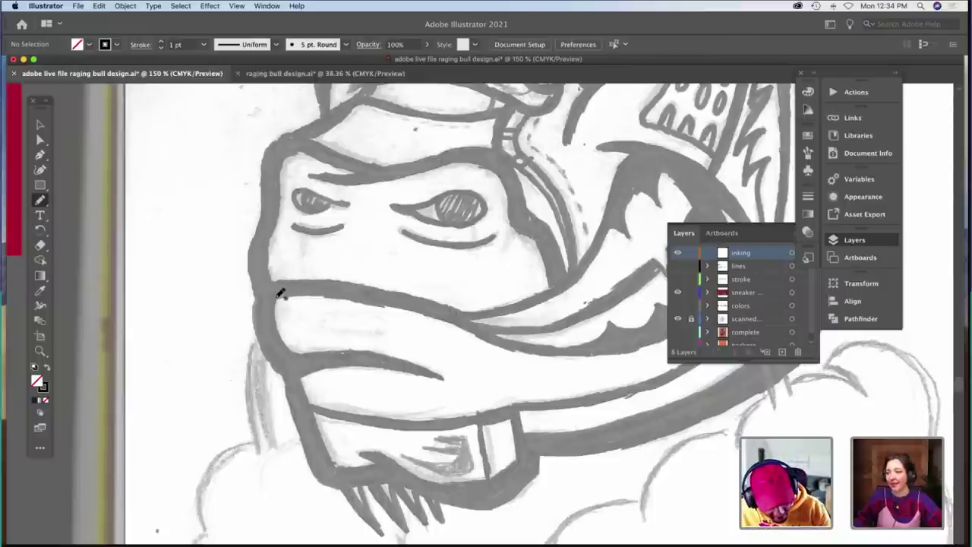
drag(276, 302, 299, 349)
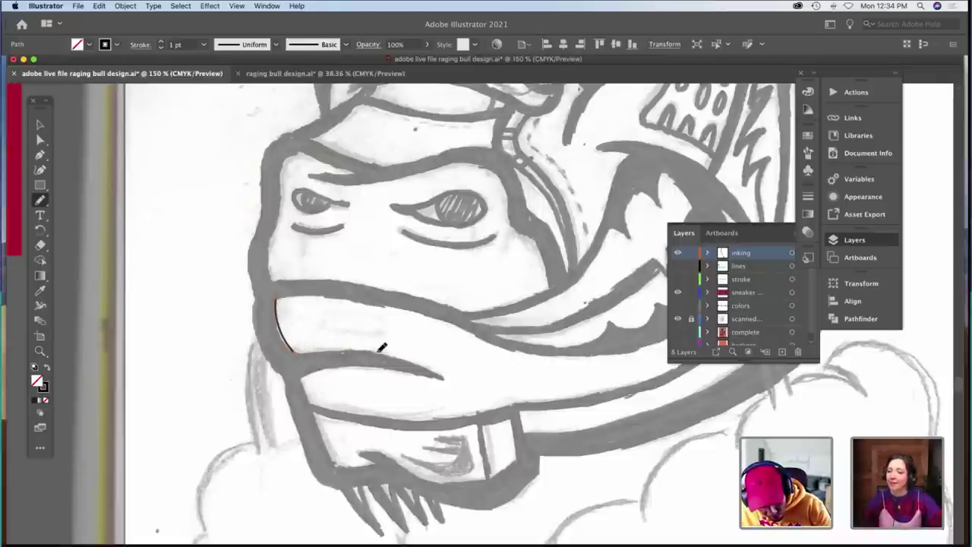
drag(445, 372, 448, 375)
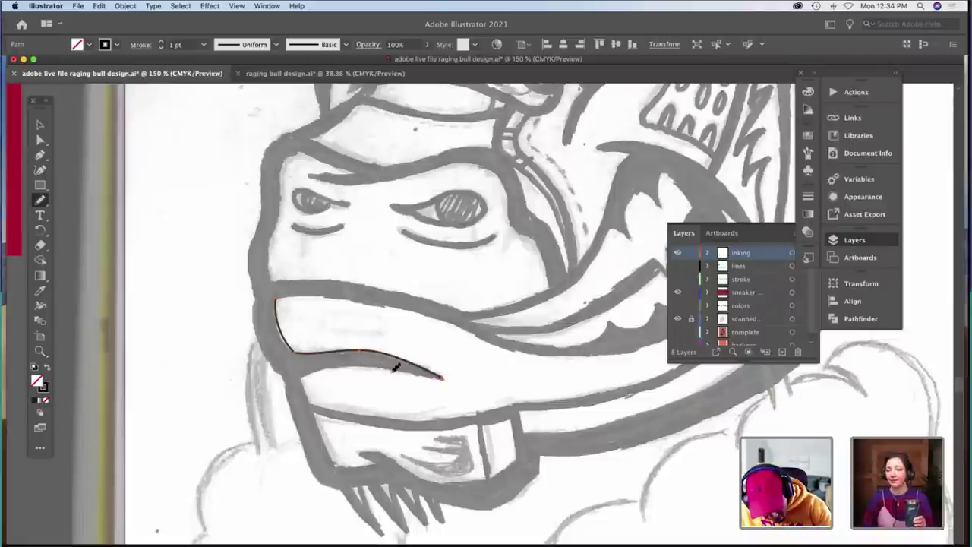
drag(395, 368, 305, 375)
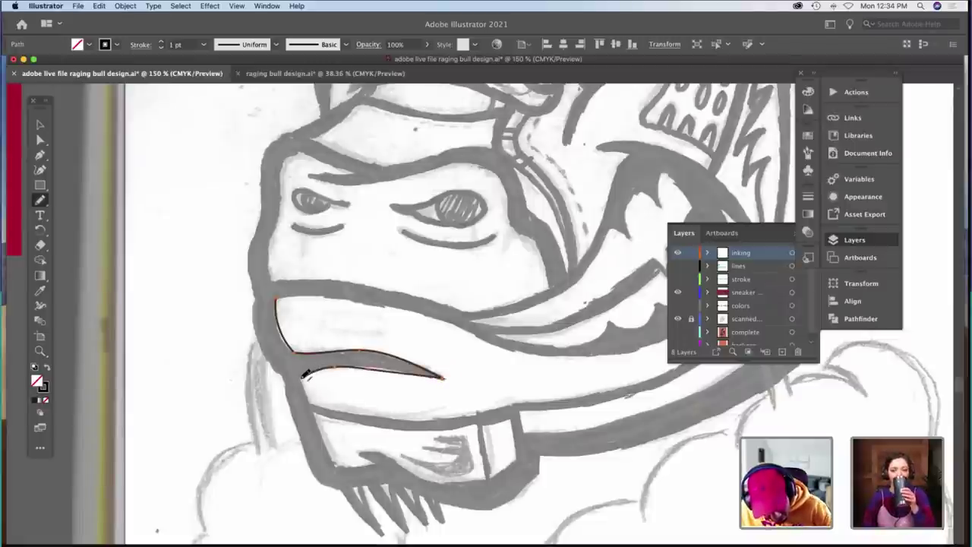
Adjust the anchor points on the crease's lower line so its front end follows the sketch.
key(v)
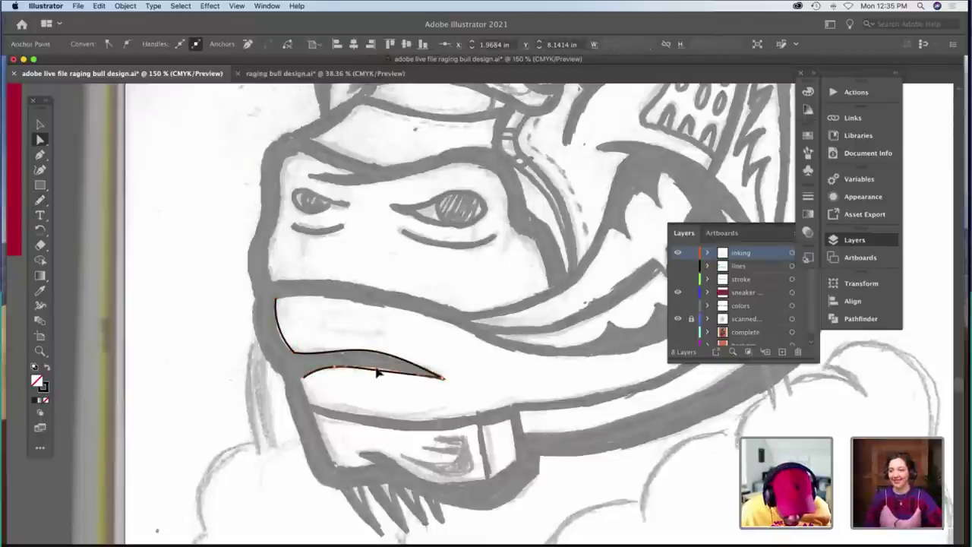
click(306, 386)
click(306, 385)
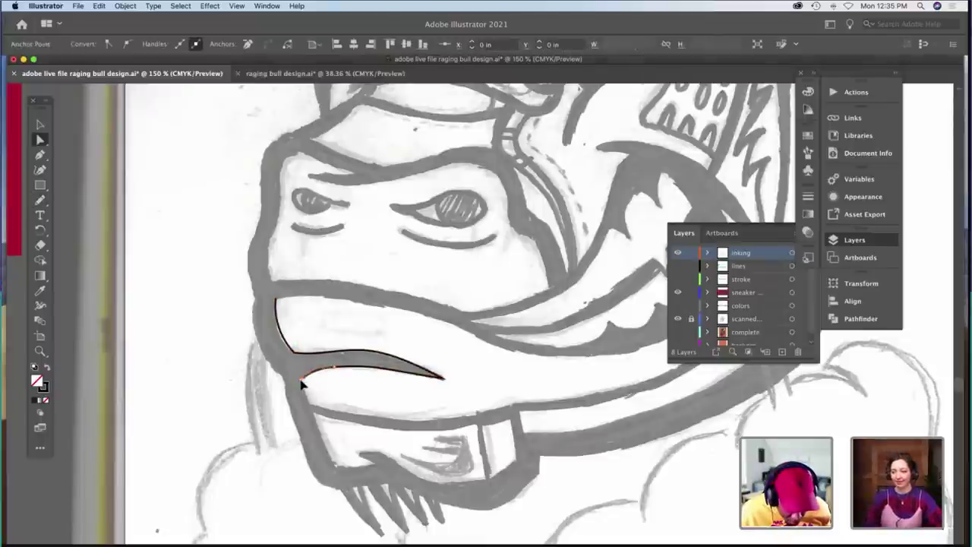
Trace the inner outline of the chin block from the crease down the jaw, around the hooked notch and up its back edge.
key(z)
click(397, 396)
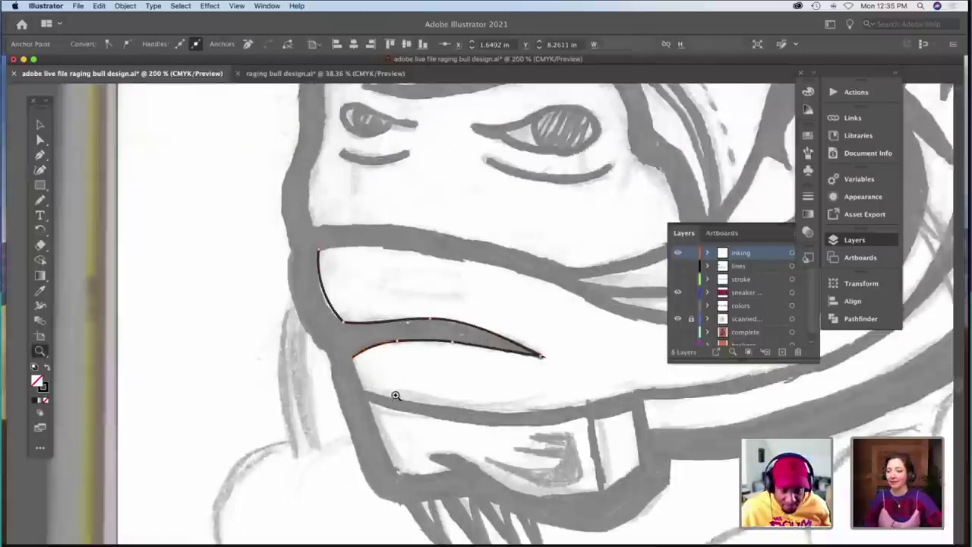
scroll(395, 395, down, 3)
scroll(394, 395, up, 2)
scroll(394, 395, right, 2)
key(n)
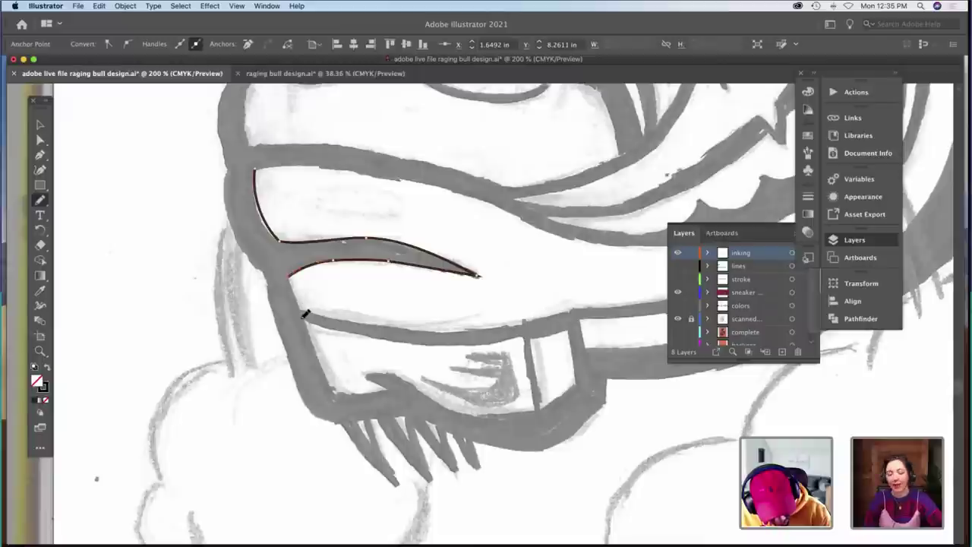
mouse_move(304, 316)
mouse_down()
mouse_move(337, 390)
mouse_move(384, 390)
mouse_move(363, 374)
mouse_up()
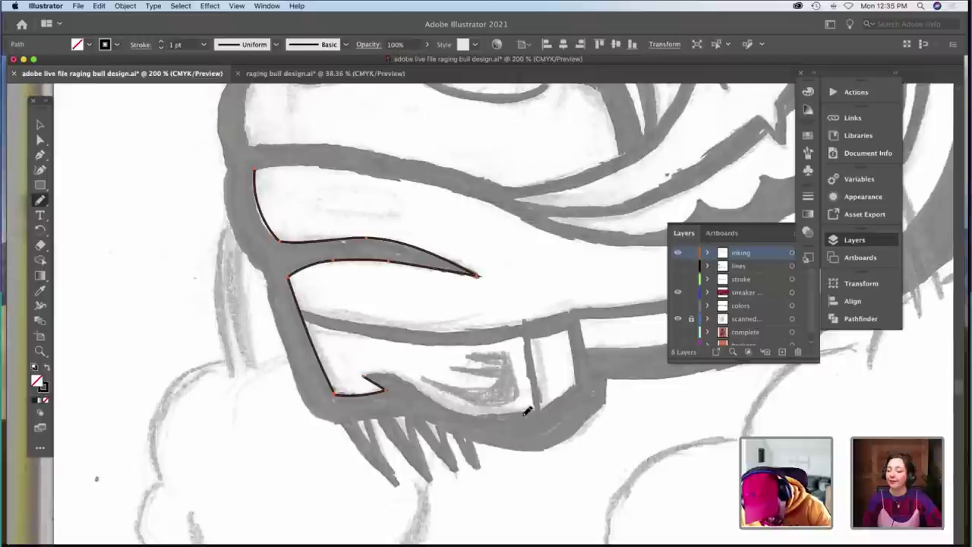
drag(526, 410, 533, 413)
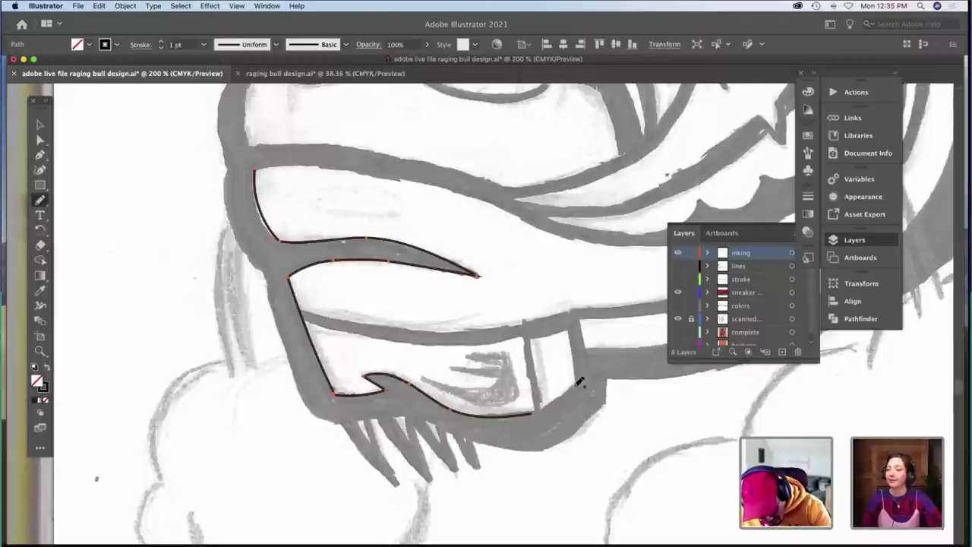
drag(578, 382, 538, 408)
scroll(537, 408, up, 3)
scroll(537, 409, right, 3)
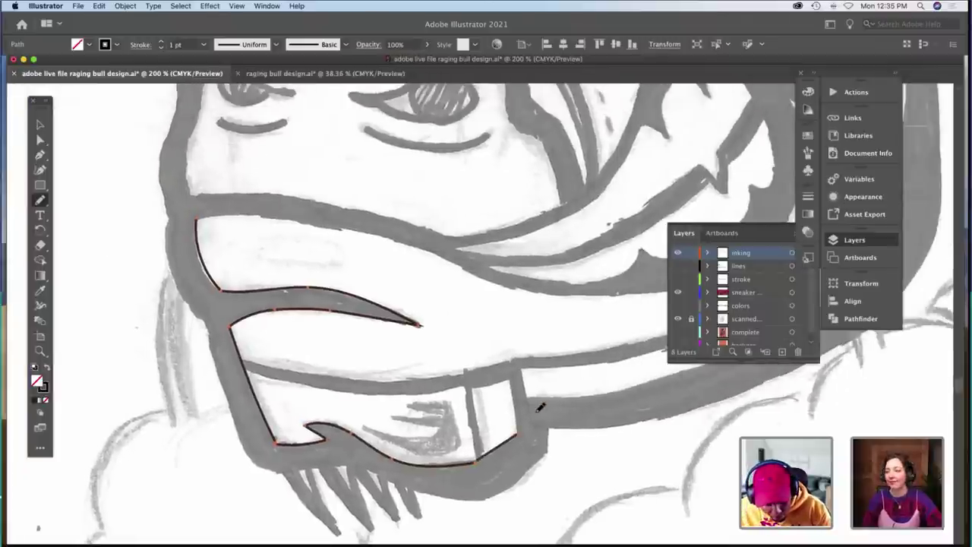
drag(515, 375, 521, 427)
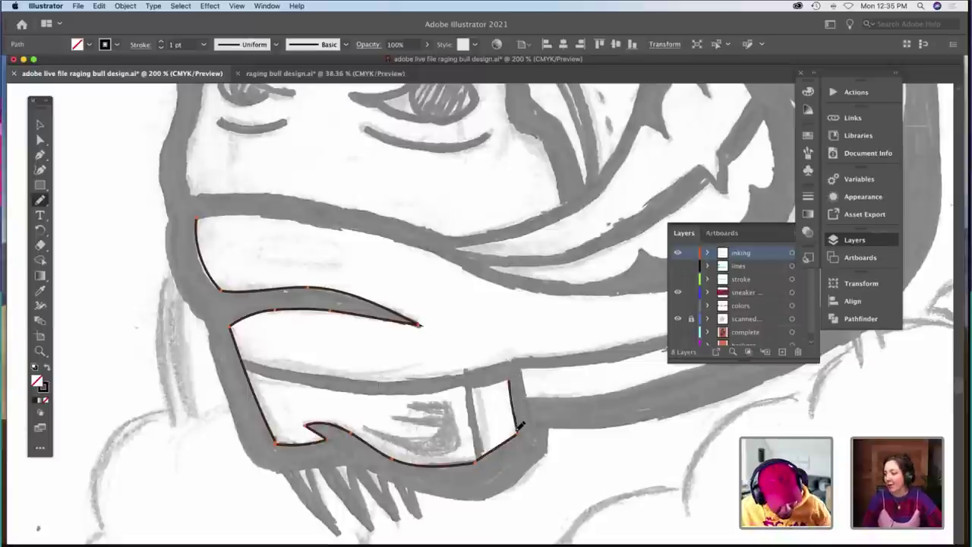
Fine-tune the upper end anchor point of the chin block's back edge and deselect the path.
key(a)
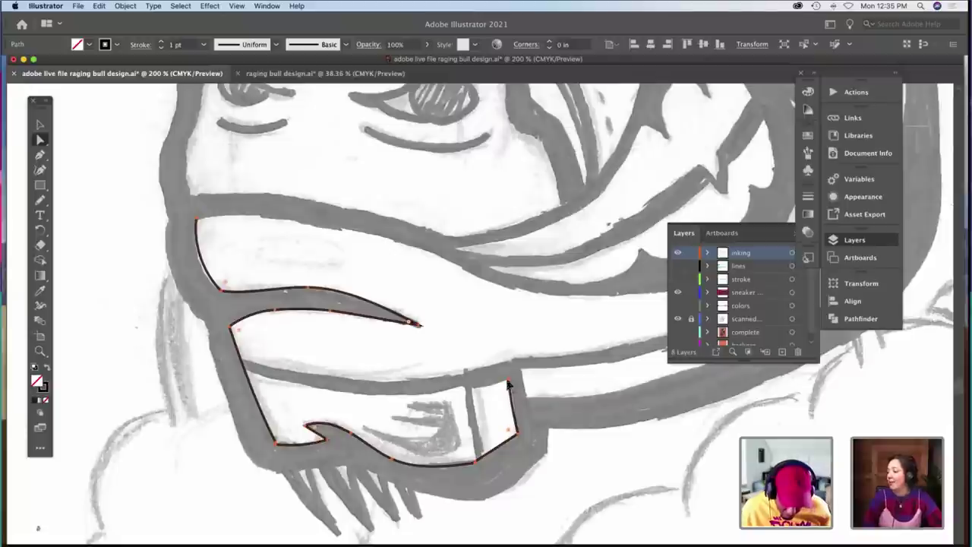
click(509, 382)
click(510, 382)
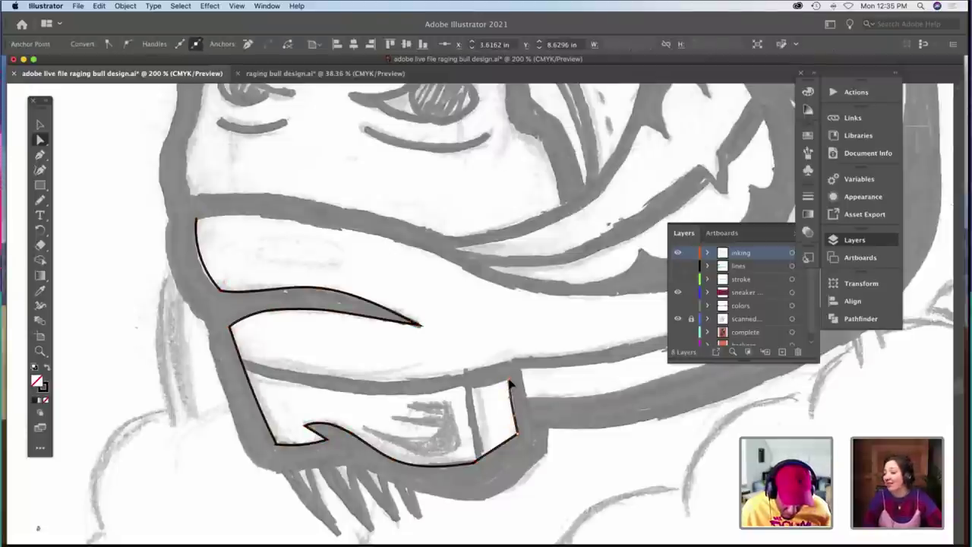
drag(509, 383, 511, 385)
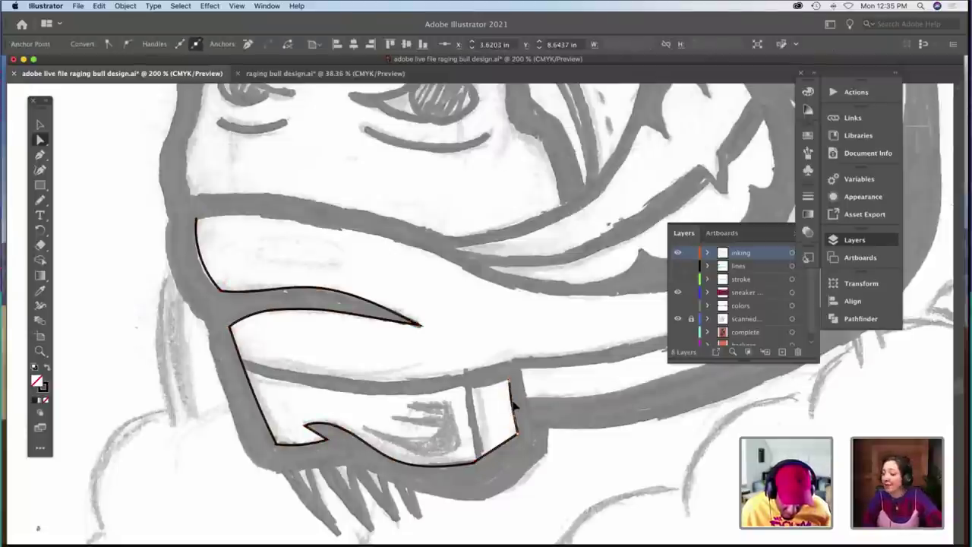
click(433, 376)
Nudge the corner anchor point where the lip's front edge meets the dark crease.
scroll(433, 376, right, 2)
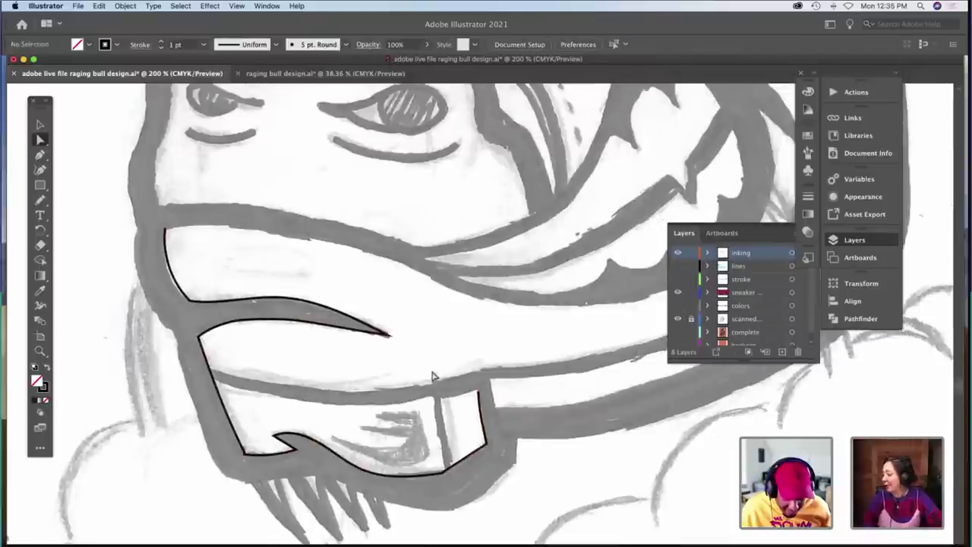
scroll(432, 376, left, 3)
scroll(432, 375, up, 2)
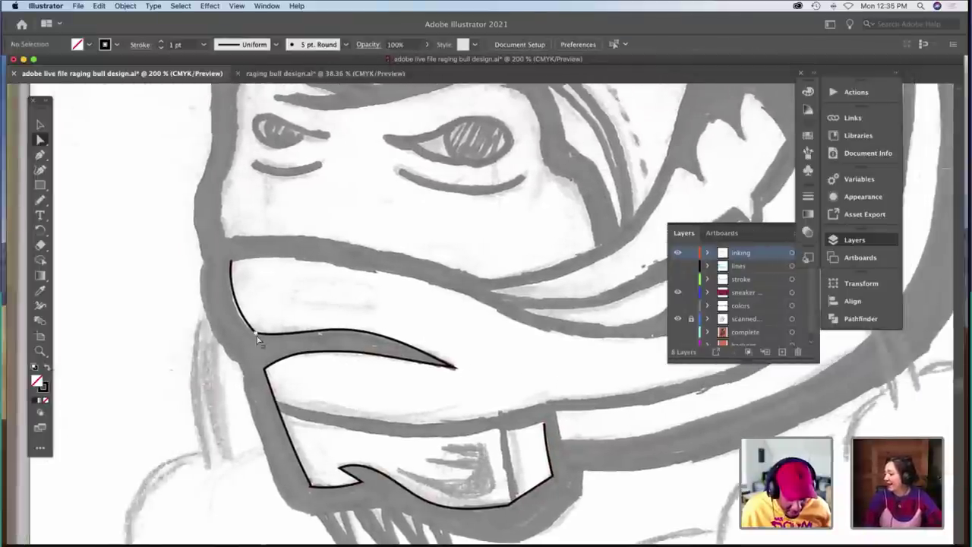
click(257, 338)
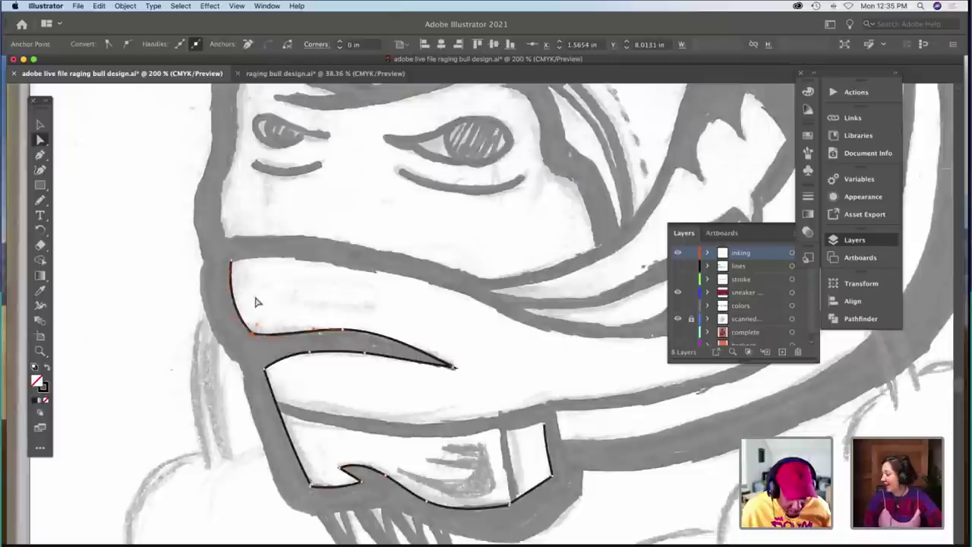
Trace the upper edge of the lip from its front corner back to the underside of the toothed mouth shape.
key(z)
alt+click(293, 303)
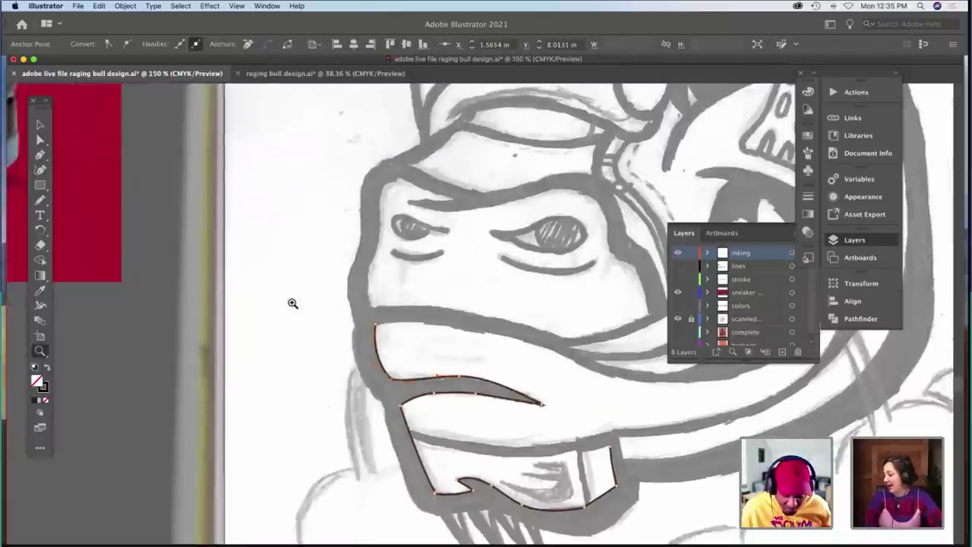
scroll(292, 303, right, 8)
scroll(292, 303, down, 3)
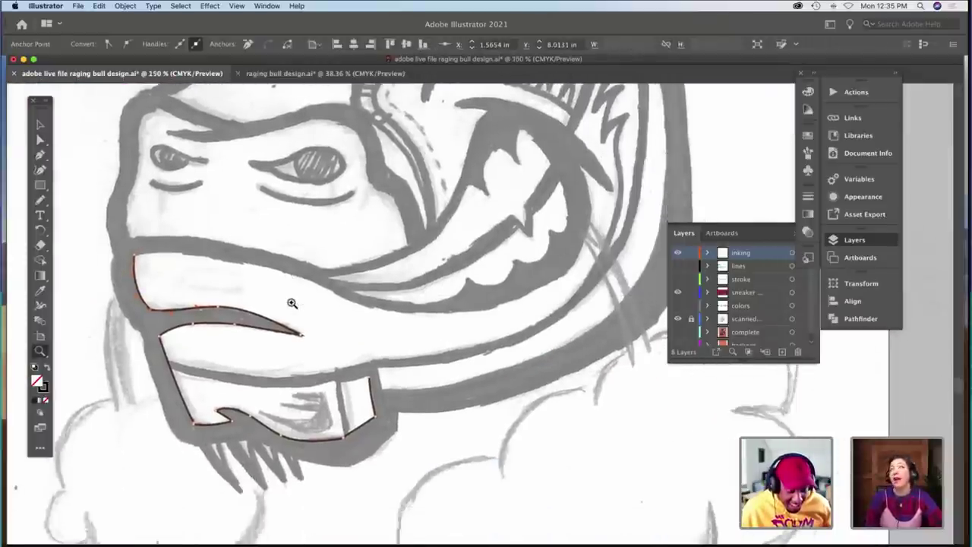
scroll(293, 303, down, 2)
click(293, 303)
scroll(293, 303, right, 6)
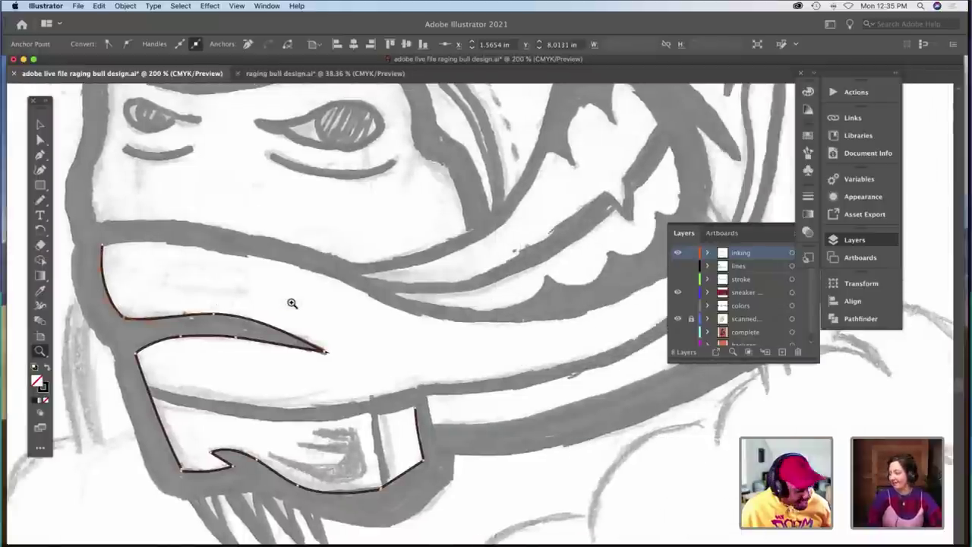
key(b)
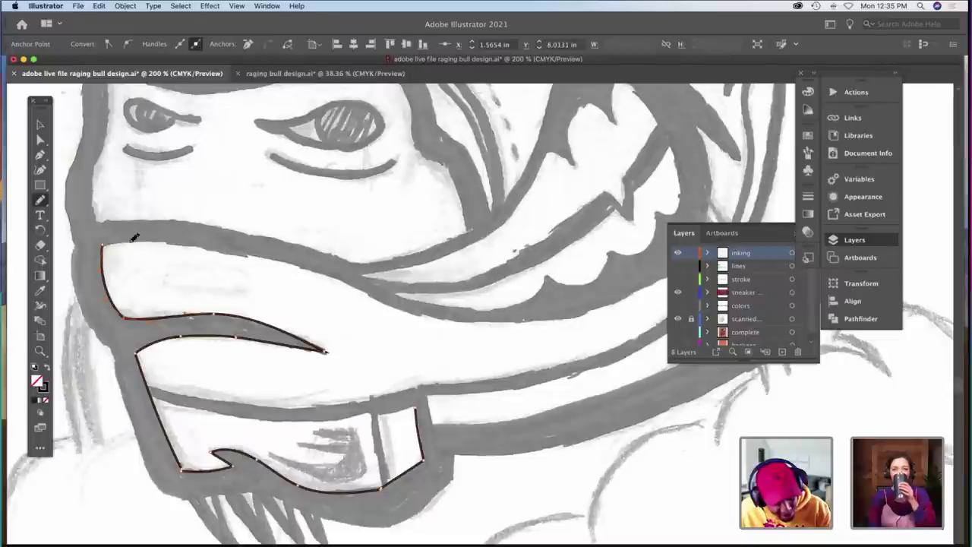
drag(357, 279, 466, 320)
Continue the outline along the toothed mouth's lower edge, up its back to the notch, and out to the rear spike tip.
scroll(469, 317, right, 5)
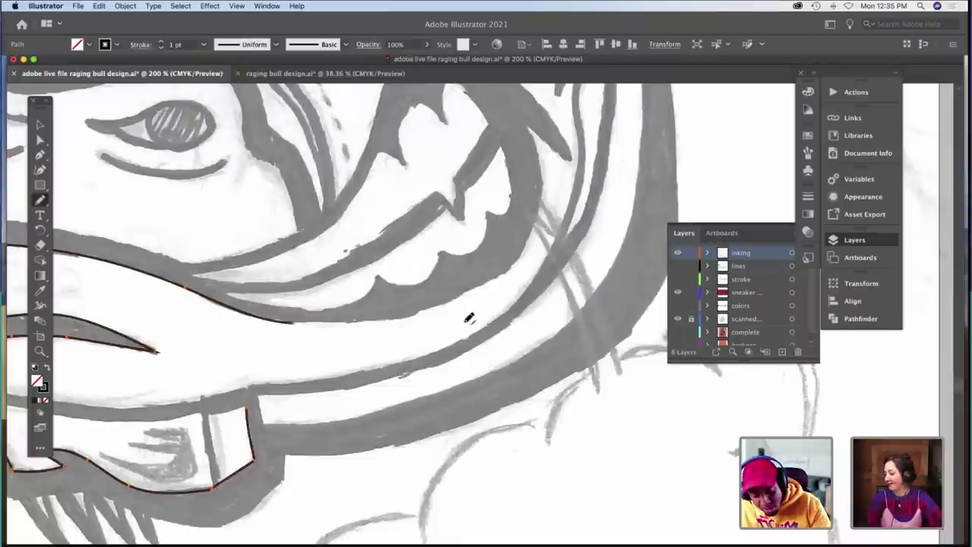
scroll(469, 317, up, 2)
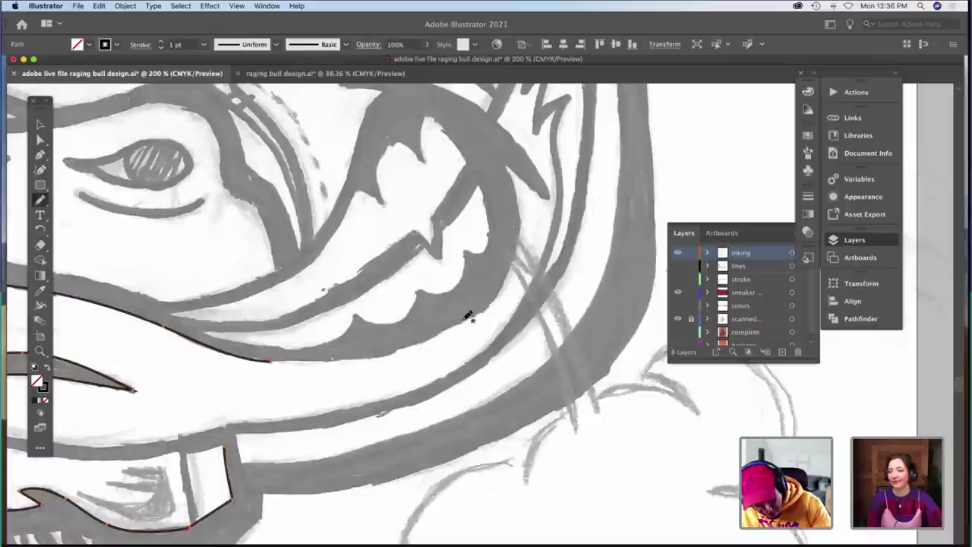
drag(367, 355, 277, 357)
scroll(277, 357, right, 10)
scroll(277, 357, up, 5)
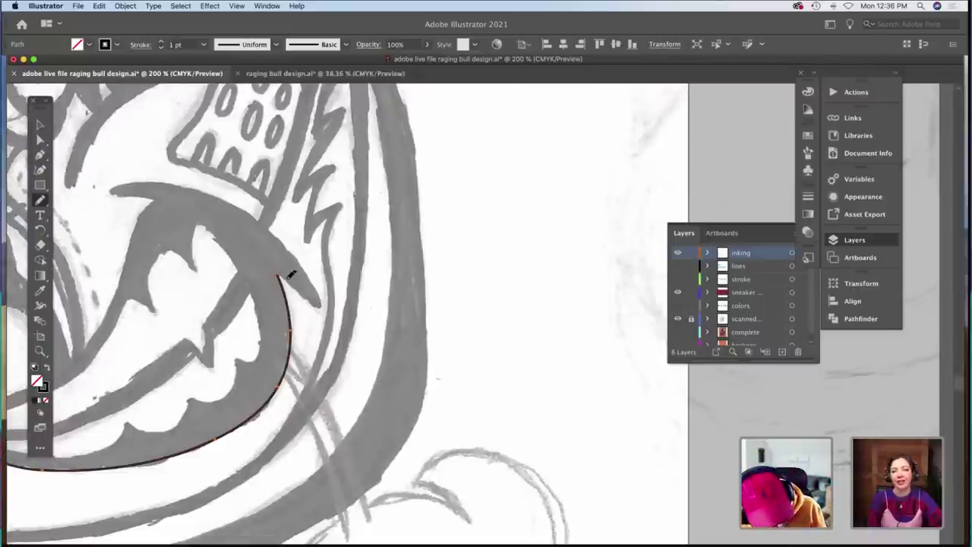
drag(291, 274, 320, 304)
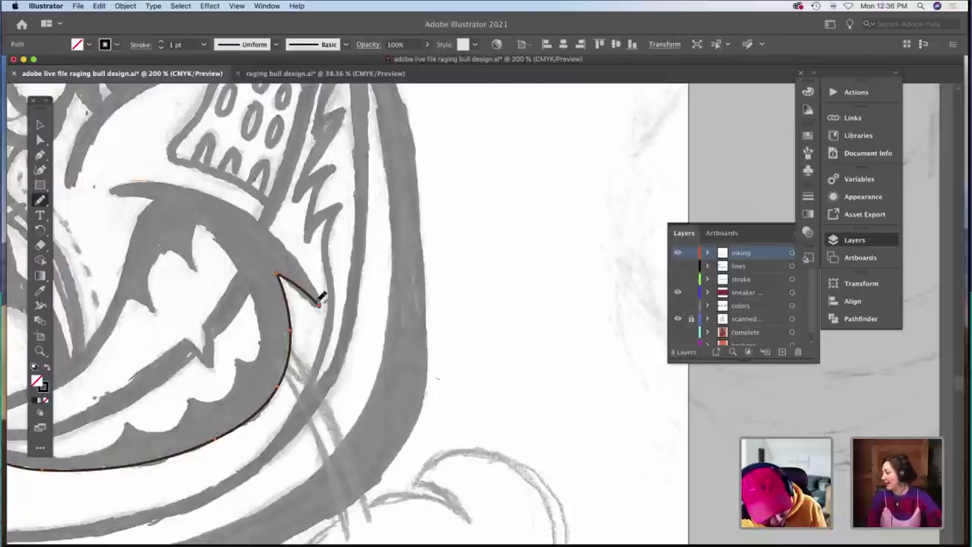
Trace the crescent's outer curve between the rear spike tip and its front point, then check the tip's anchor point and deselect.
drag(319, 299, 319, 301)
key(a)
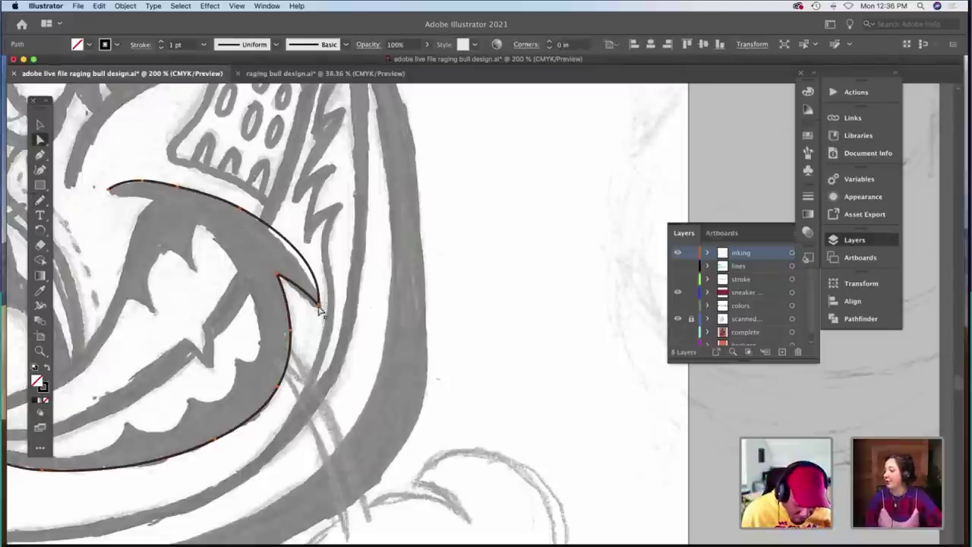
click(319, 306)
click(330, 308)
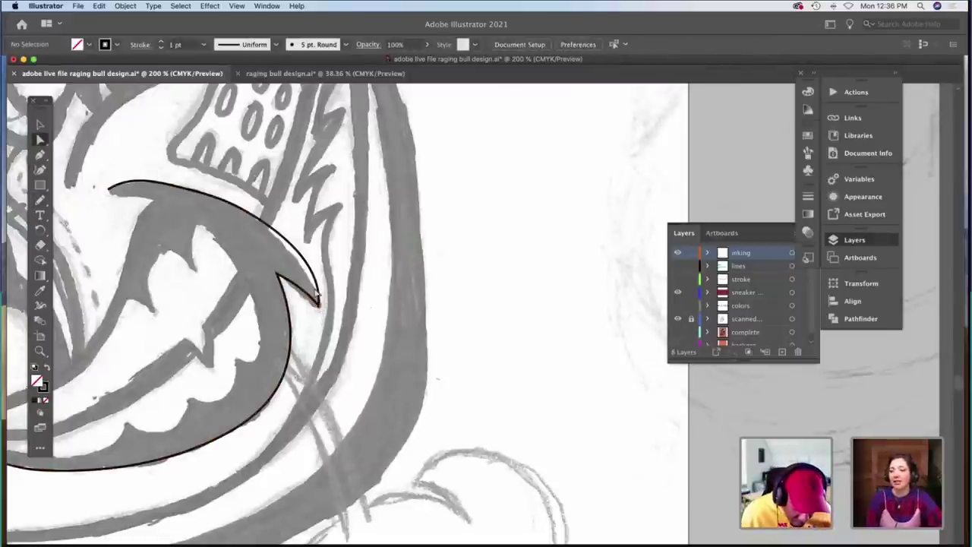
drag(307, 305, 329, 312)
click(330, 312)
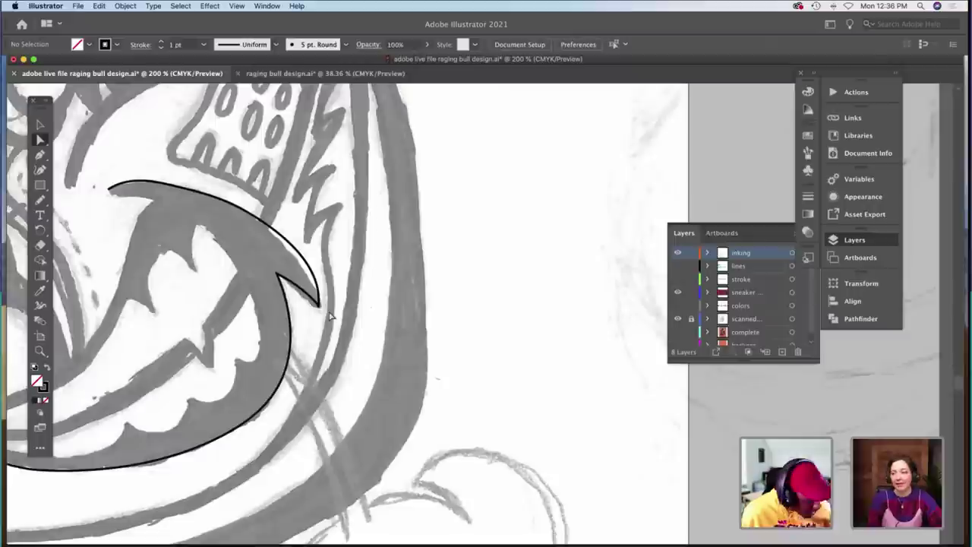
Try to reposition the anchor points at the rear spike tip so the curve fits the sketch, then undo the last change.
key(z)
click(329, 311)
click(328, 311)
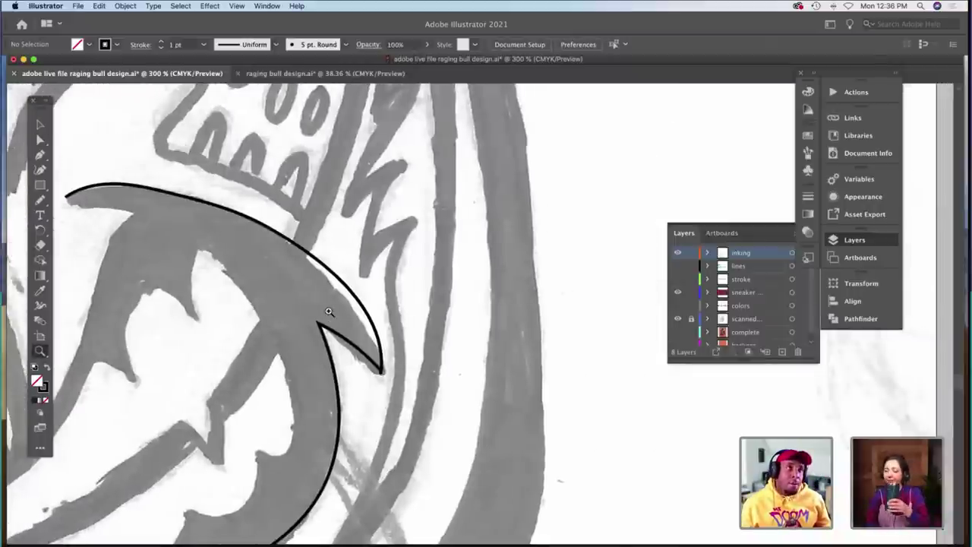
scroll(328, 311, down, 2)
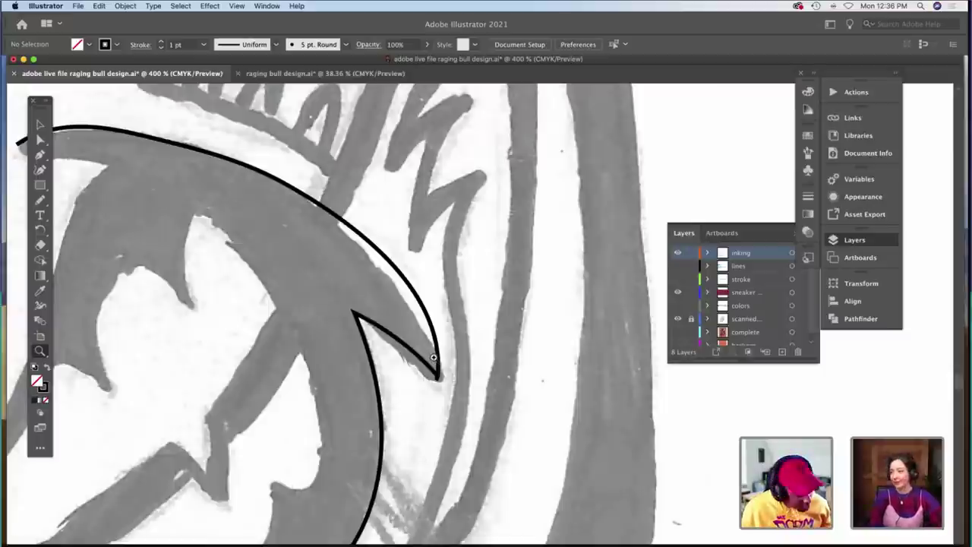
key(a)
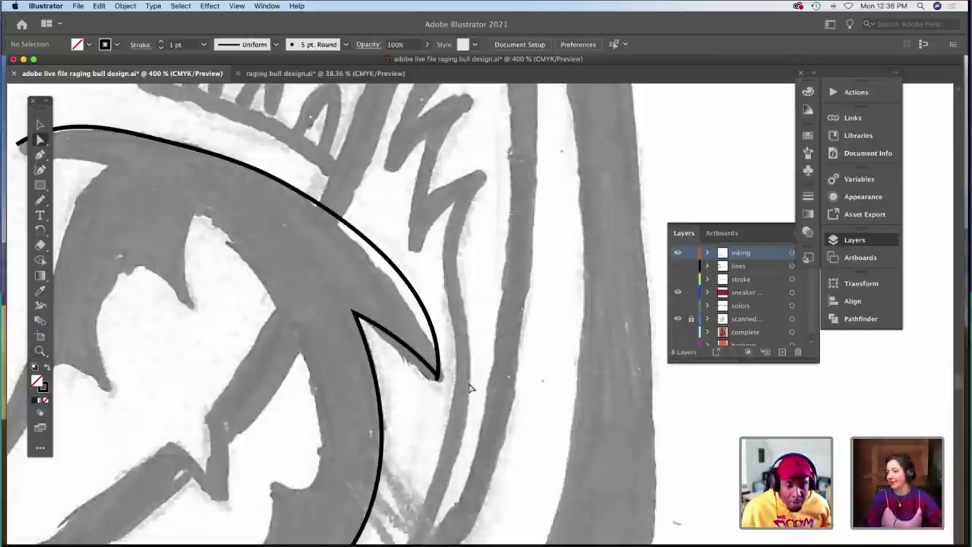
click(442, 379)
mouse_move(438, 377)
mouse_down()
mouse_move(431, 385)
mouse_move(439, 363)
mouse_up()
click(437, 375)
key(super+z)
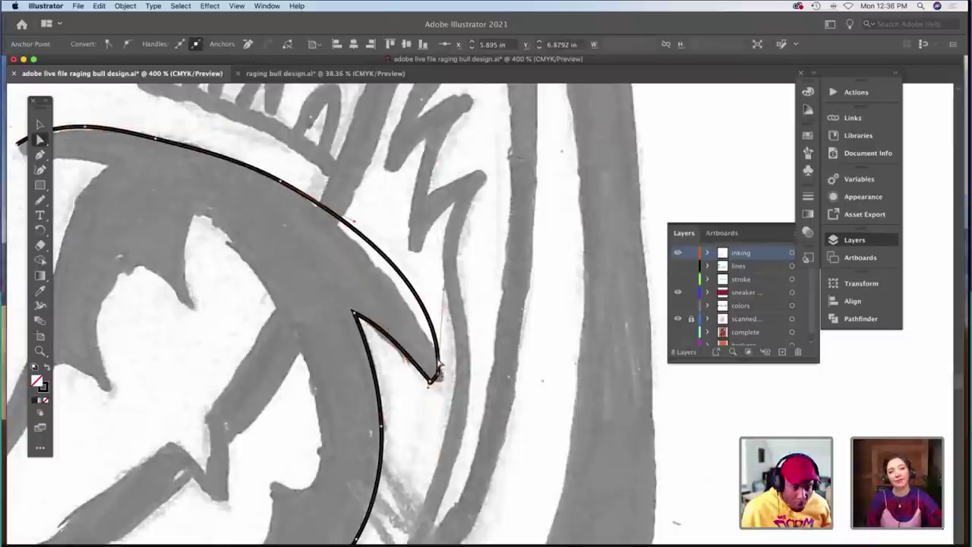
Delete the stray anchor points at the rear spike tip and move the remaining end point onto the sketched tip.
click(416, 340)
click(437, 366)
key(Delete)
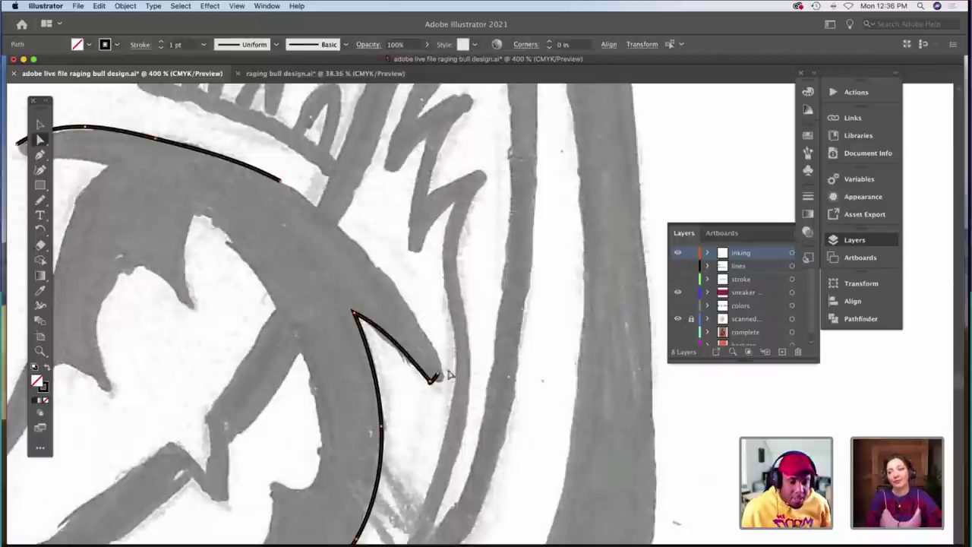
click(438, 375)
key(Delete)
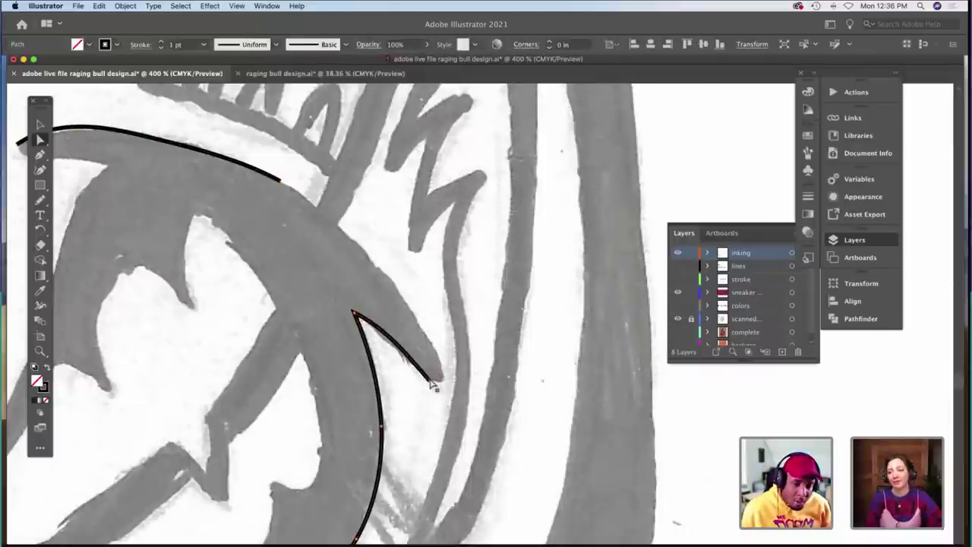
click(434, 384)
drag(437, 384, 443, 385)
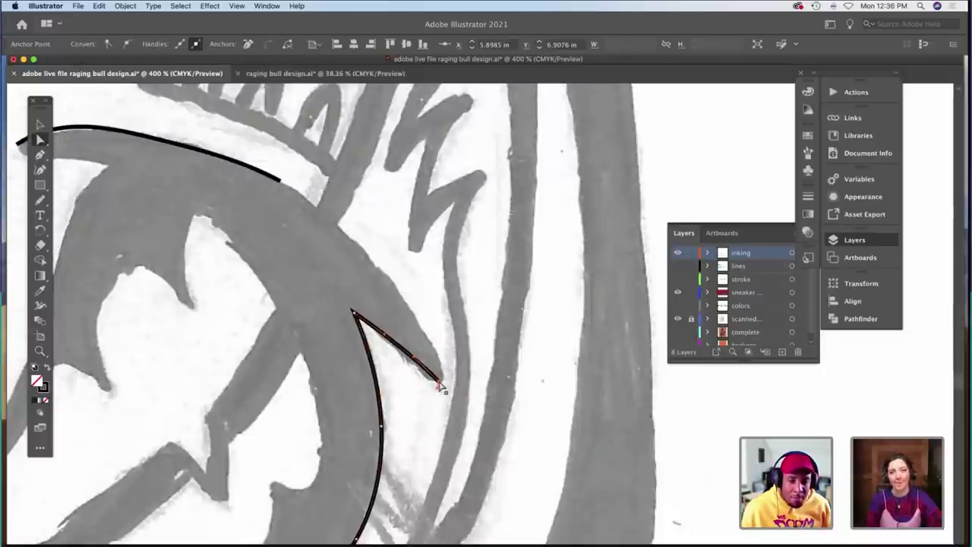
Remove the leftover segments of the crescent's badly fitting outer curve.
click(281, 186)
key(Delete)
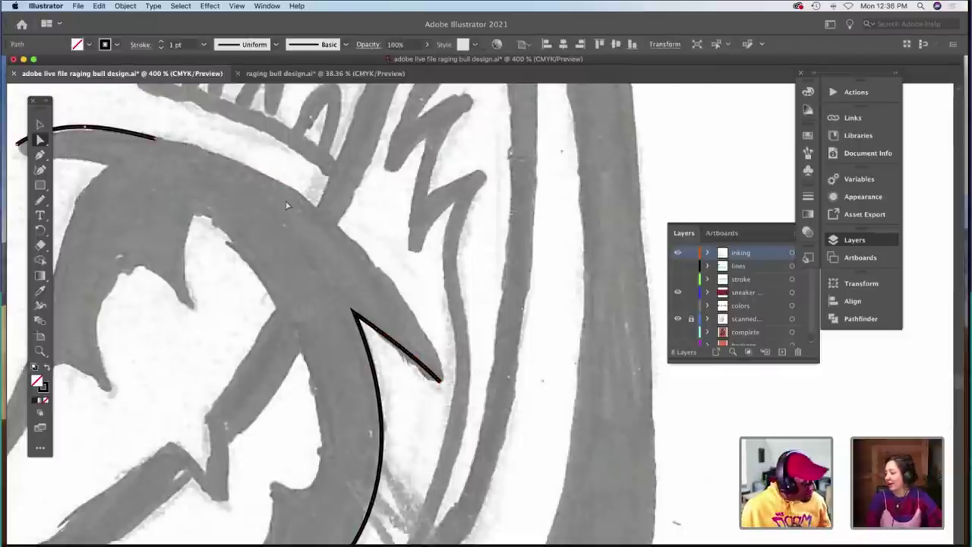
key(z)
alt+click(363, 268)
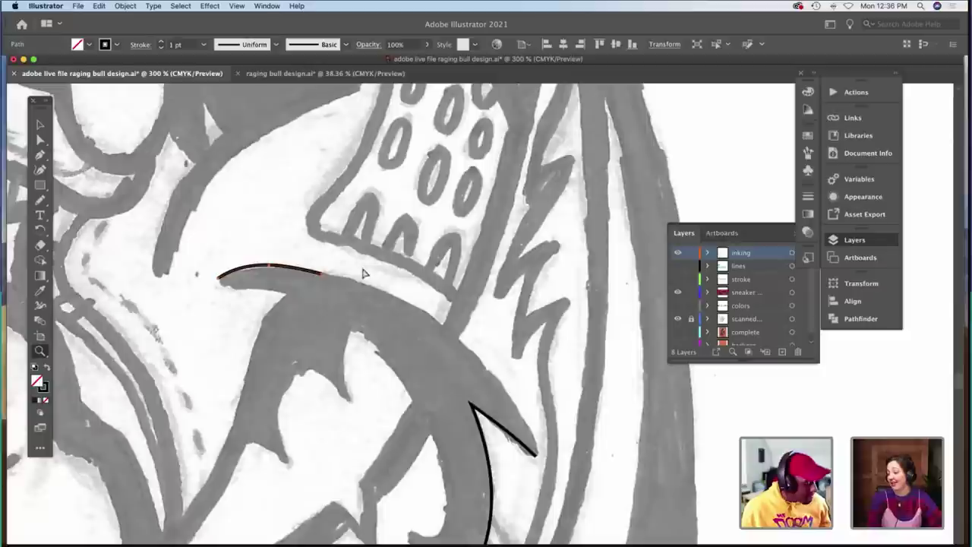
key(a)
click(319, 282)
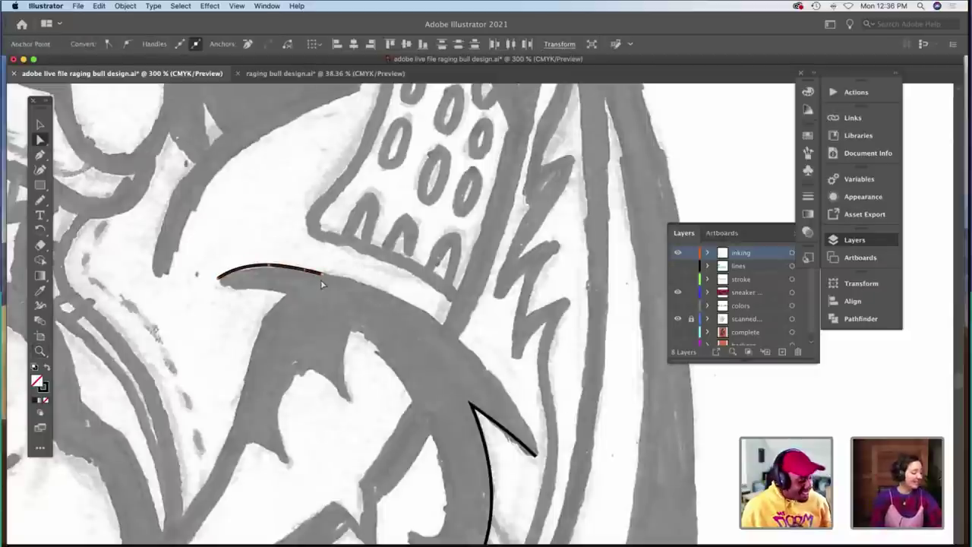
key(super+z)
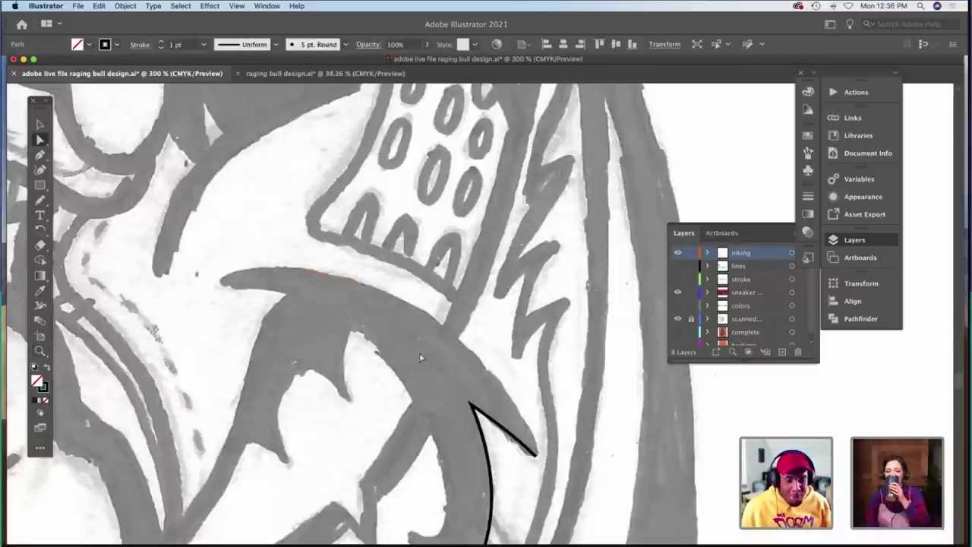
Retrace the crescent's outer curve from its front point to the end point at the rear spike tip.
click(552, 450)
click(536, 458)
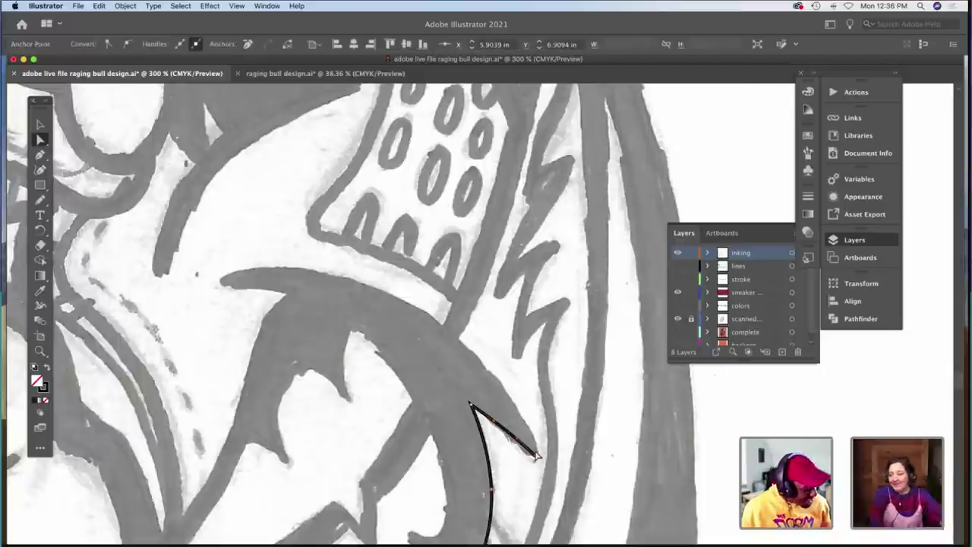
key(n)
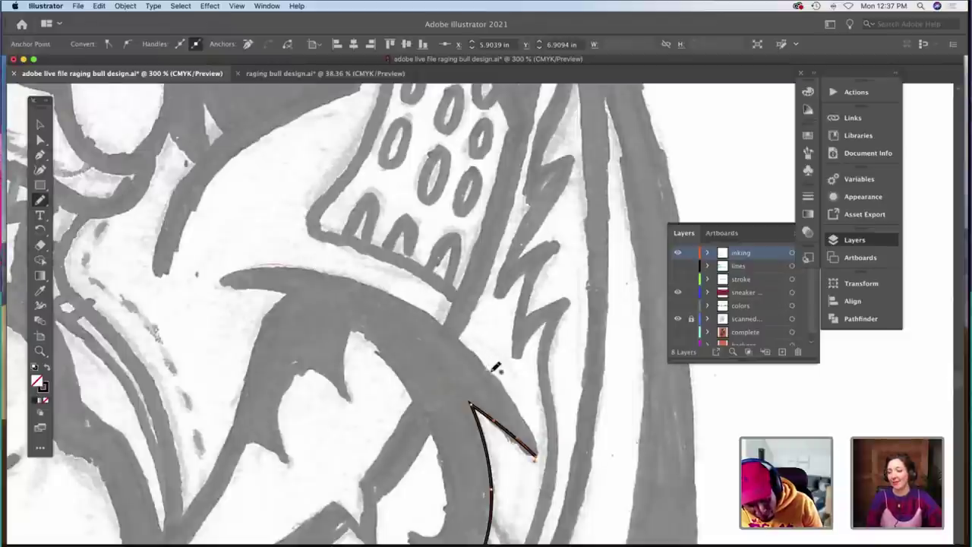
drag(539, 443, 537, 454)
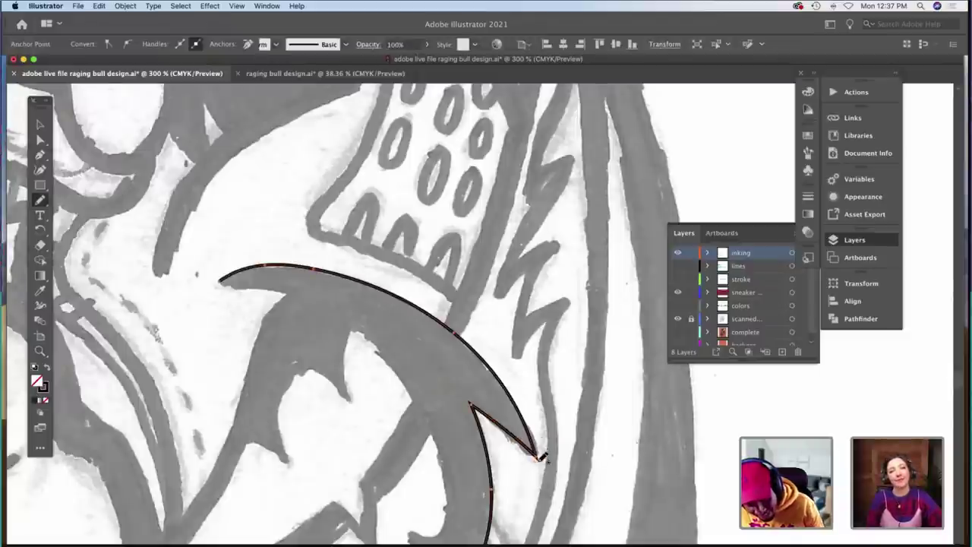
Trace the underside of the crescent's front point back to the corner where it meets the mouth shape.
key(z)
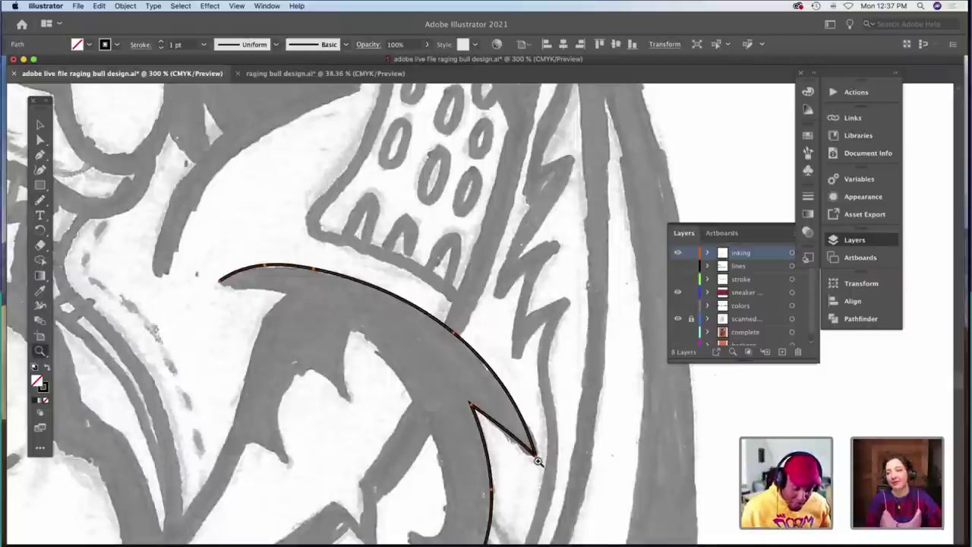
click(538, 457)
click(473, 411)
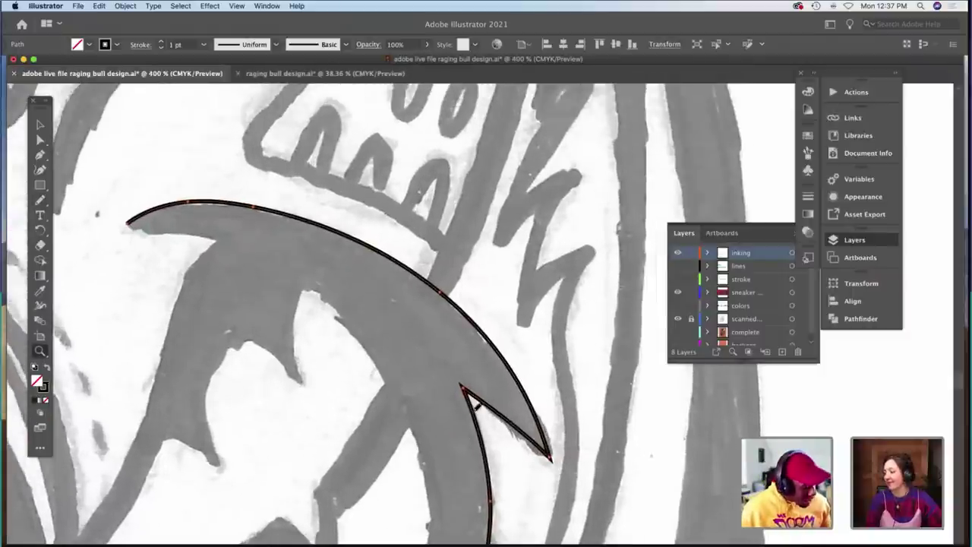
key(n)
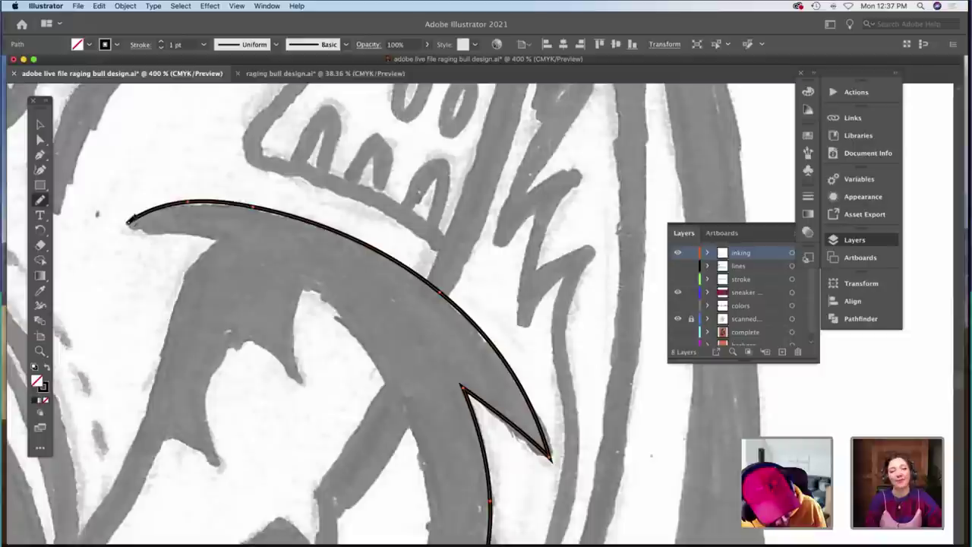
drag(196, 232, 218, 238)
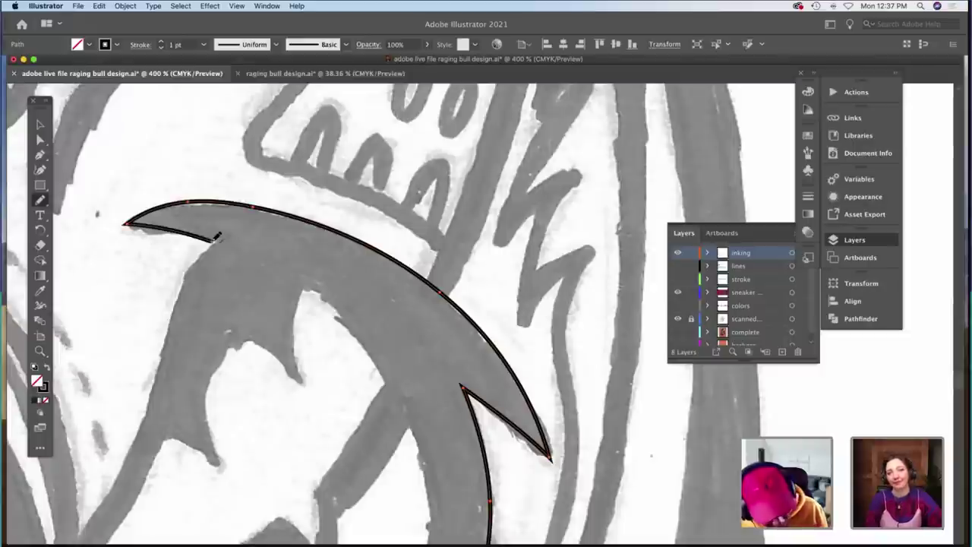
Adjust the end anchor point and curvature of the front point's underside, and undo the last adjustment.
key(a)
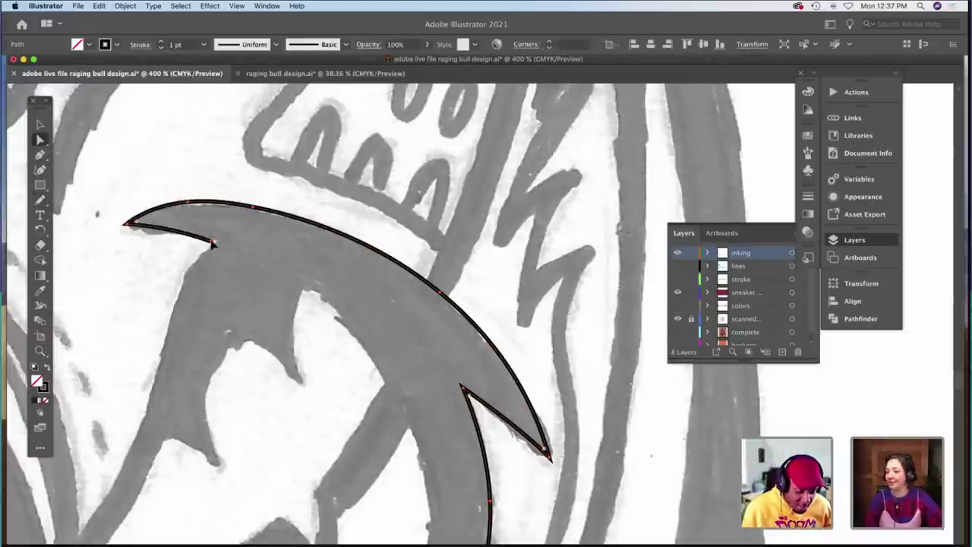
click(213, 243)
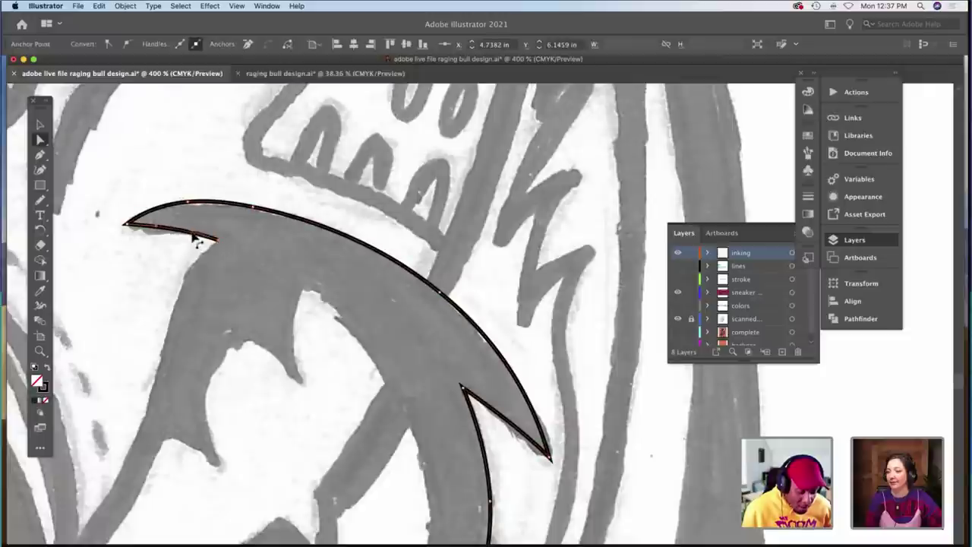
drag(196, 240, 196, 236)
key(super+z)
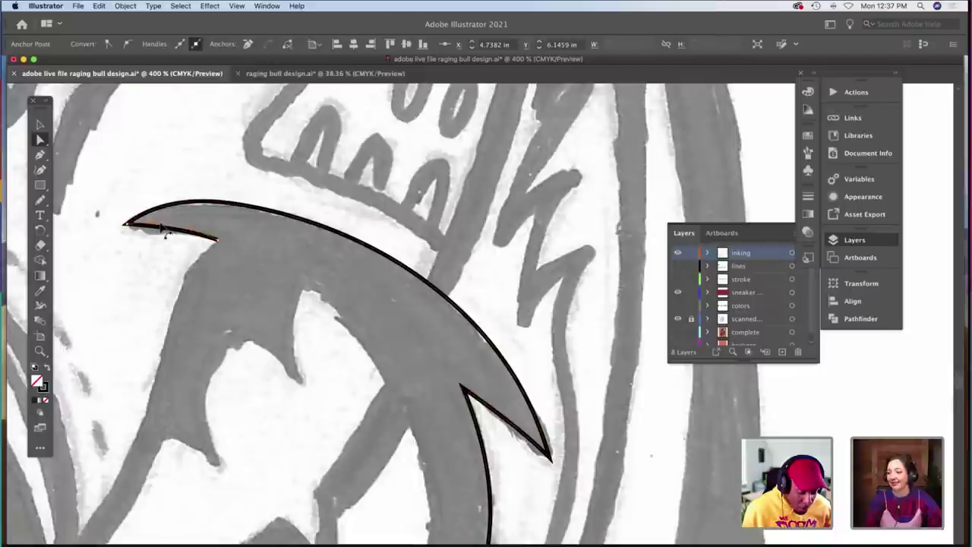
Trace the mouth shape's front edge from the corner under the crescent down to the junction with the double cheek line.
scroll(199, 247, down, 3)
scroll(202, 253, left, 5)
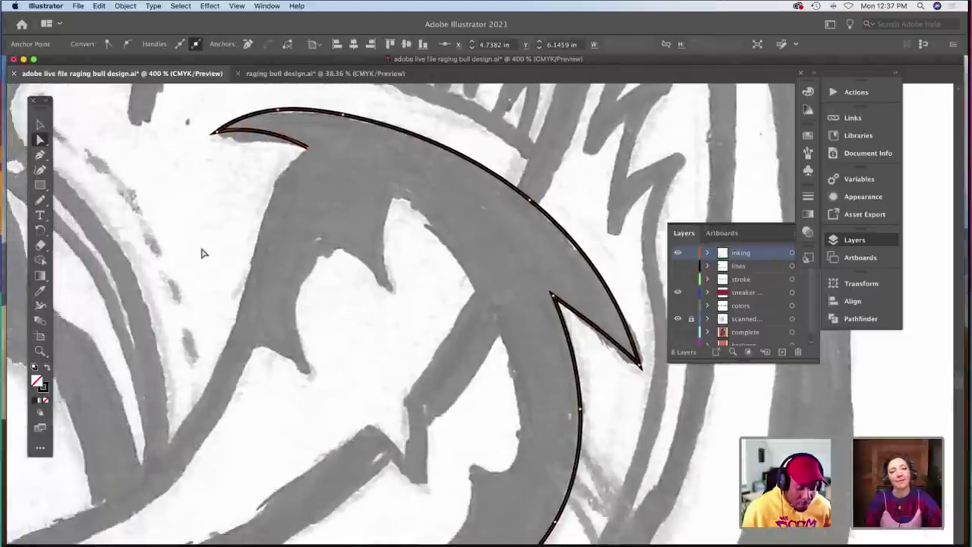
key(n)
scroll(202, 252, left, 2)
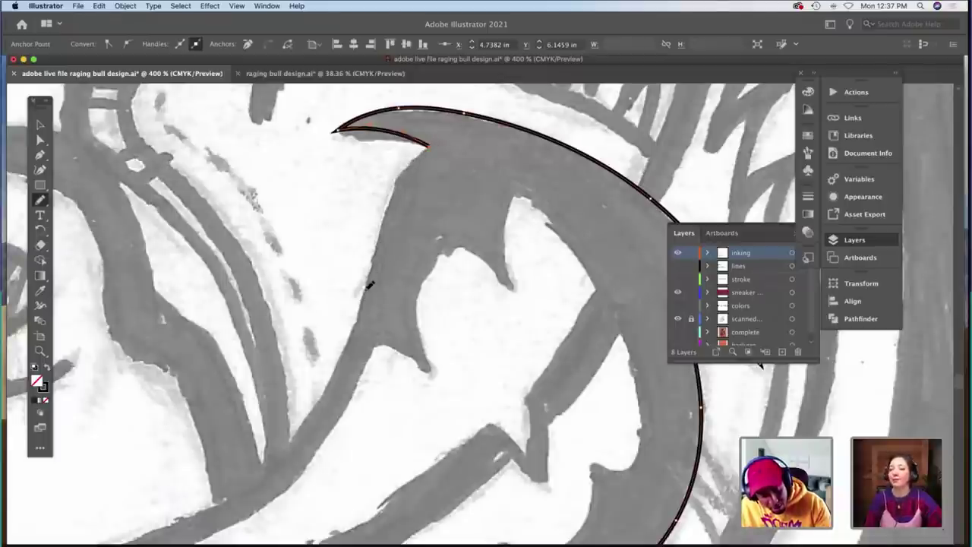
drag(295, 436, 292, 440)
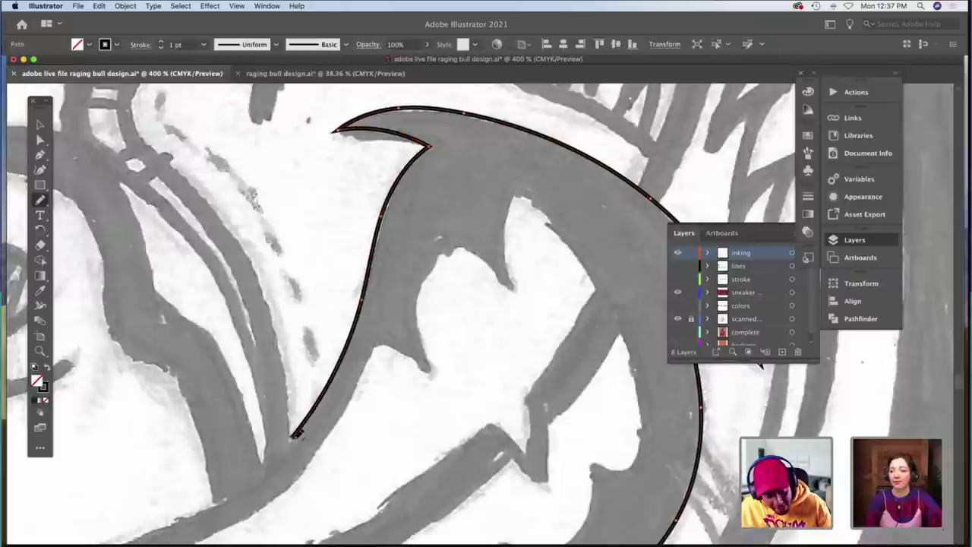
Trace the cheek line's upper edge from the double cheek line junction forward to where it meets the upper mouth band.
scroll(296, 436, down, 4)
scroll(296, 436, left, 7)
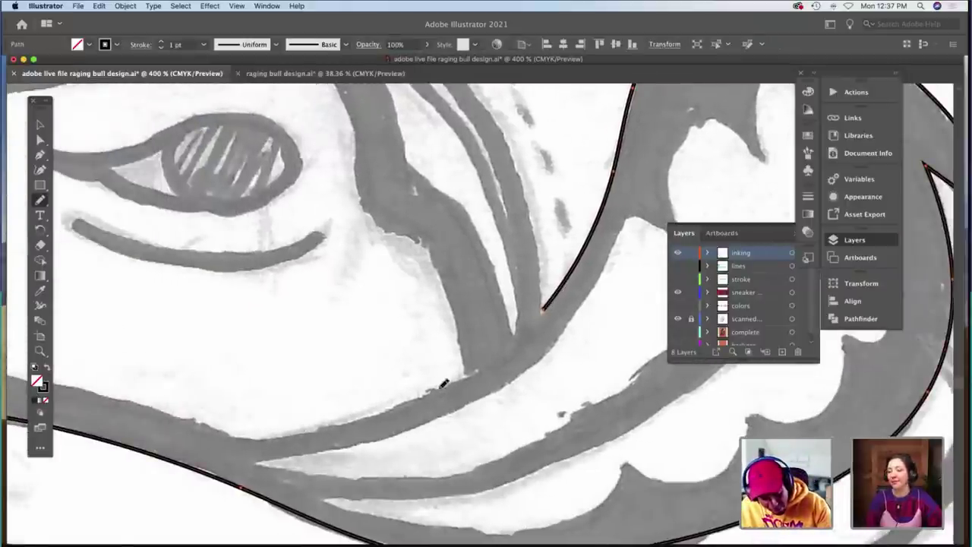
drag(274, 432, 273, 433)
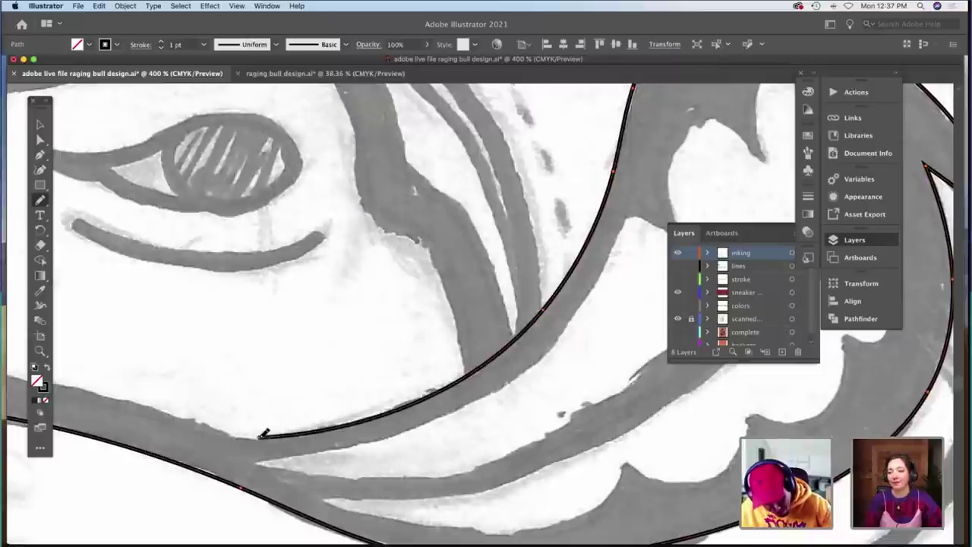
Shift the front end anchor of the cheek line's upper edge slightly forward toward the muzzle.
scroll(266, 432, left, 7)
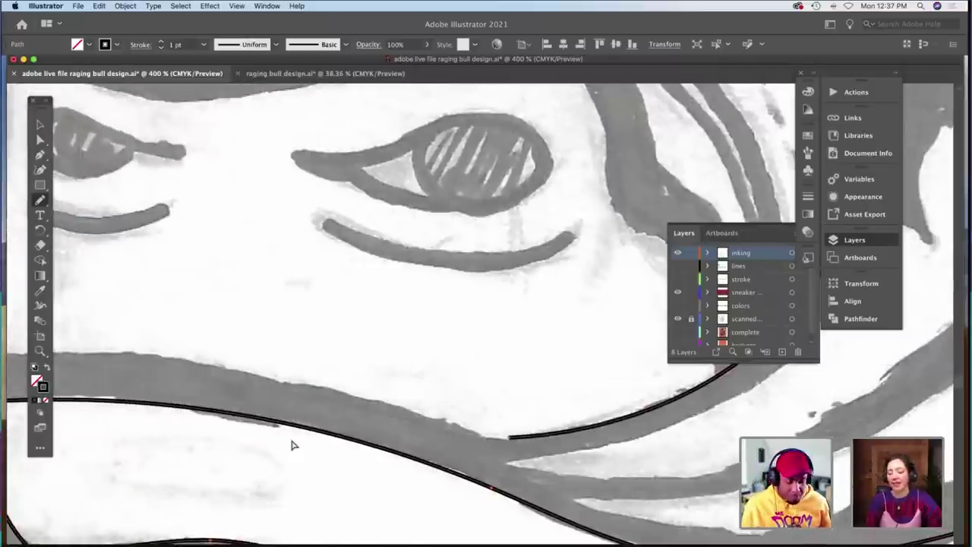
super+click(293, 444)
key(z)
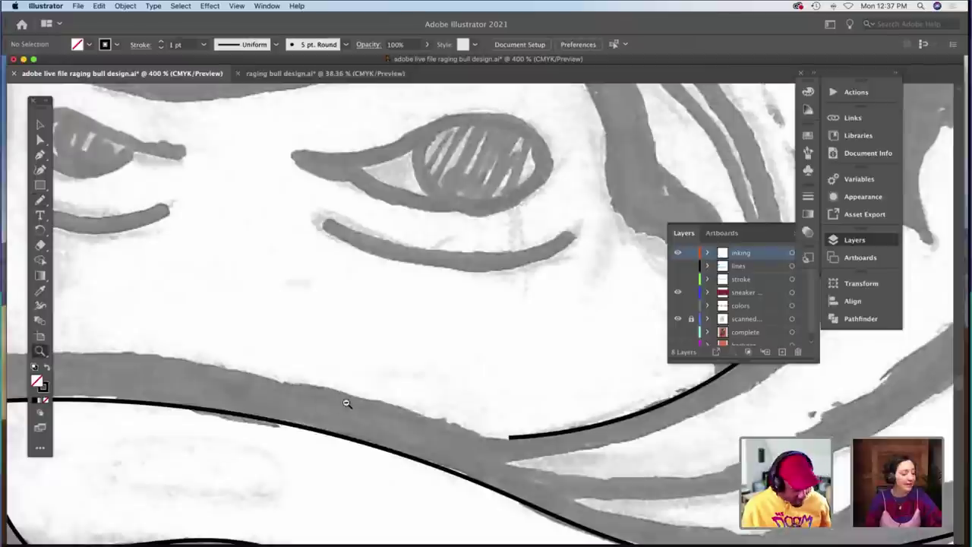
alt+click(350, 403)
key(a)
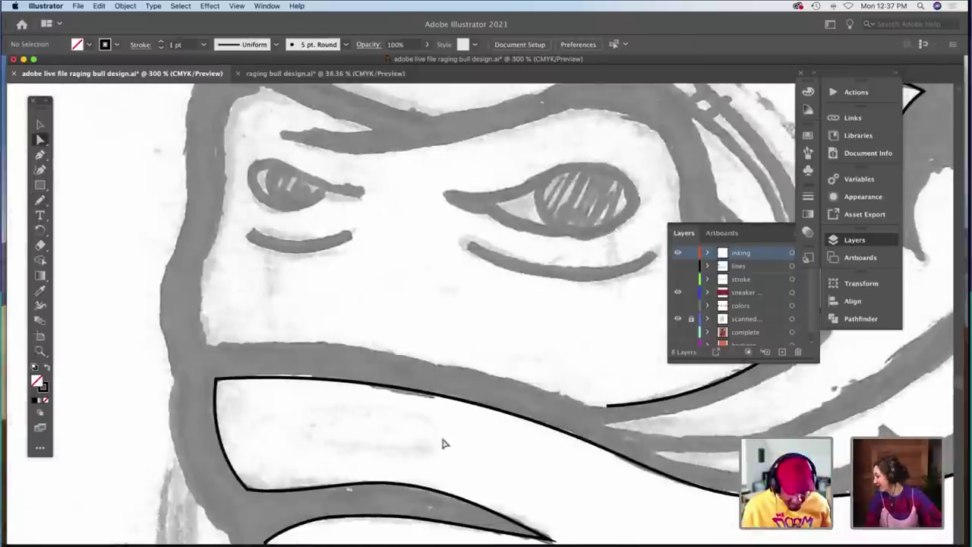
click(610, 410)
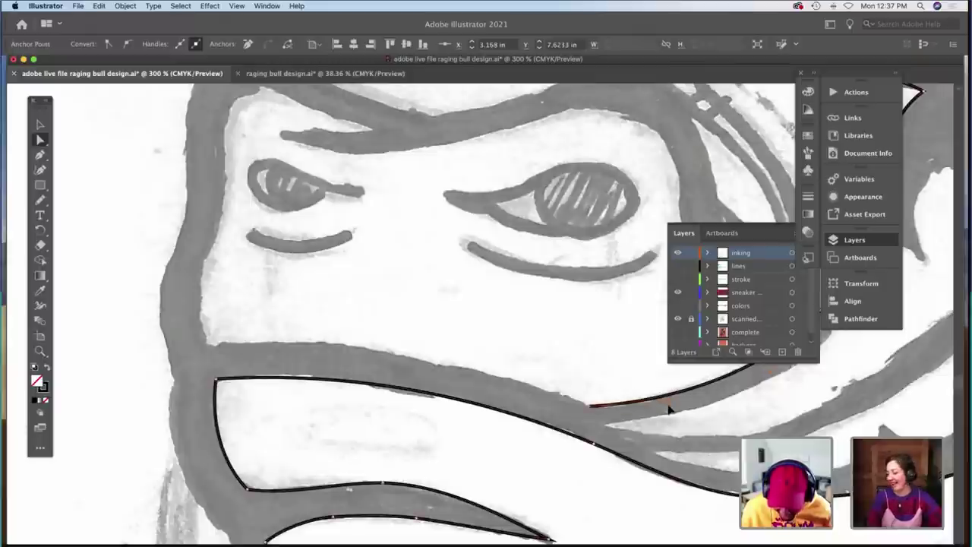
Trace the upper edge of the band above the mouth and the face's front inner edge up to beside the small eye.
key(n)
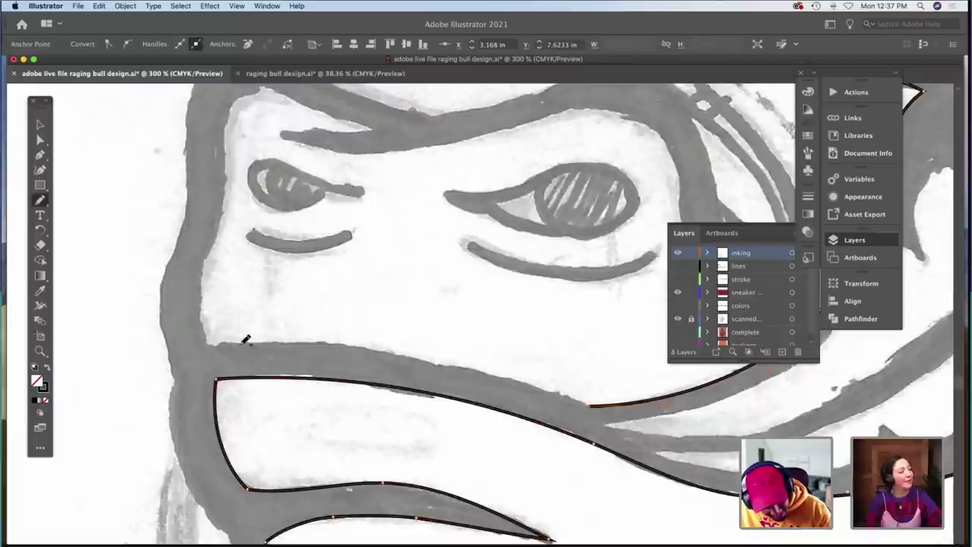
mouse_move(335, 341)
mouse_down()
mouse_move(471, 367)
mouse_move(592, 403)
mouse_up()
scroll(559, 401, left, 3)
scroll(560, 401, up, 2)
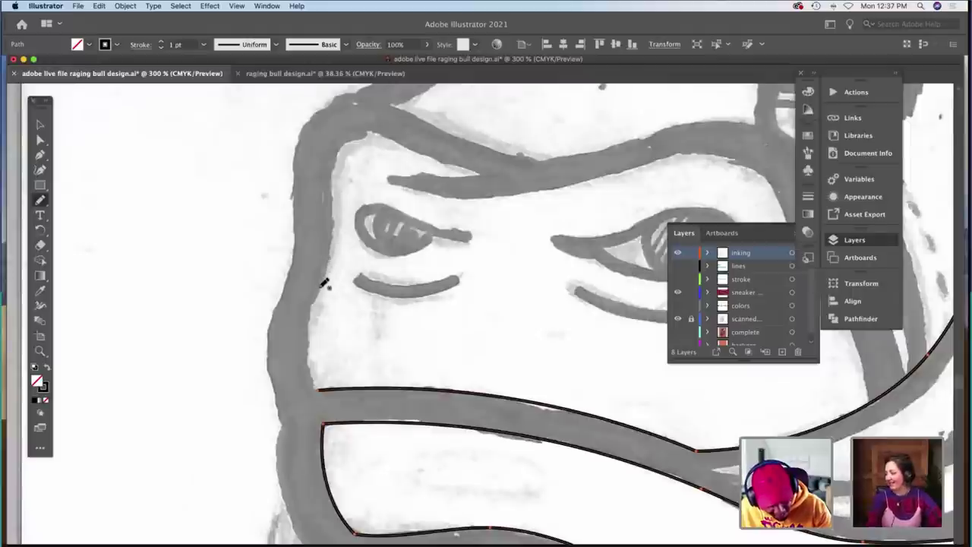
drag(313, 302, 322, 386)
Continue the face outline around the front brow corner, into the notch above the small eye and back out to the brow's pointed tip.
scroll(322, 386, up, 5)
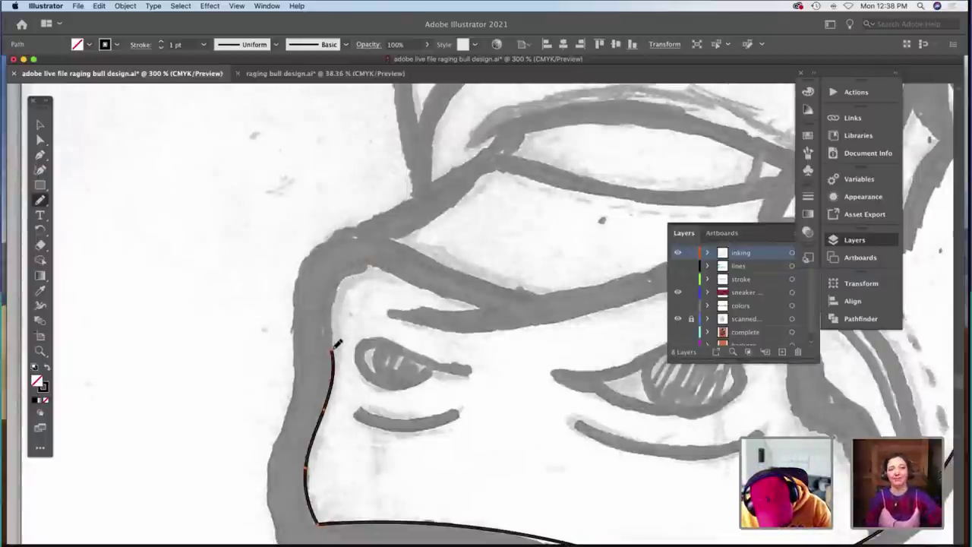
drag(332, 348, 384, 264)
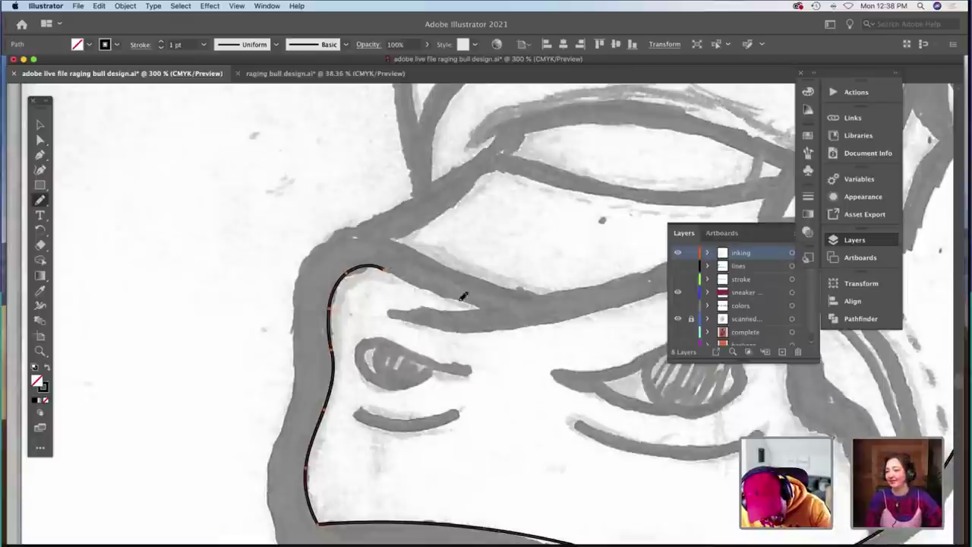
drag(480, 305, 387, 306)
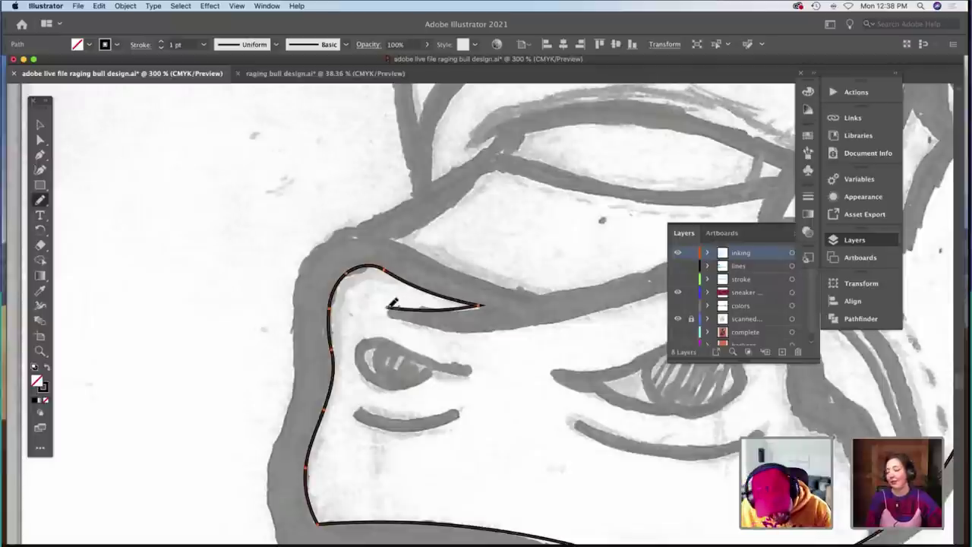
Trace the brow's lower edge from its pointed tip across to above the rear end of the large eye.
scroll(393, 302, right, 3)
scroll(394, 302, up, 2)
scroll(393, 303, right, 3)
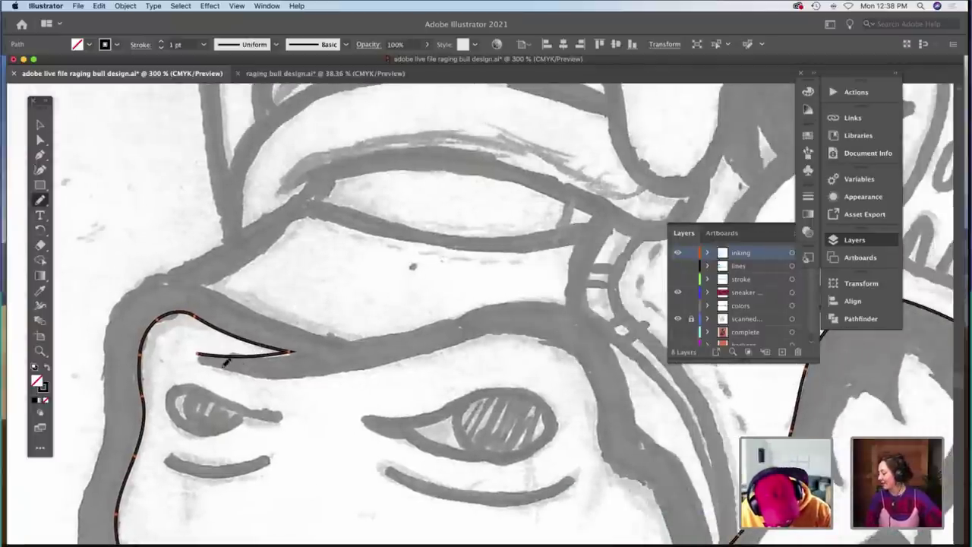
drag(300, 372, 388, 361)
scroll(390, 357, right, 3)
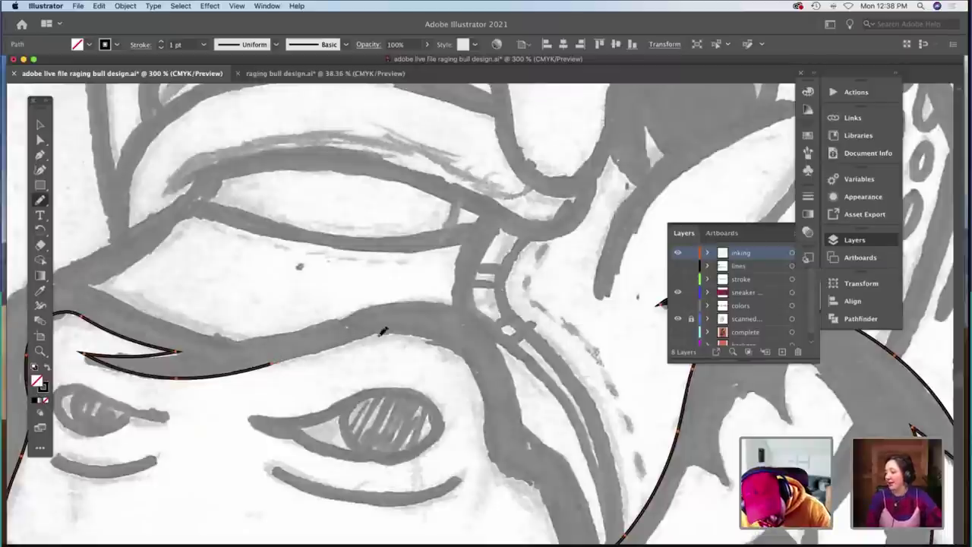
drag(427, 335, 429, 334)
Continue the brow outline down behind the large eye to the start of the cheek bump.
scroll(429, 334, down, 2)
scroll(429, 334, right, 2)
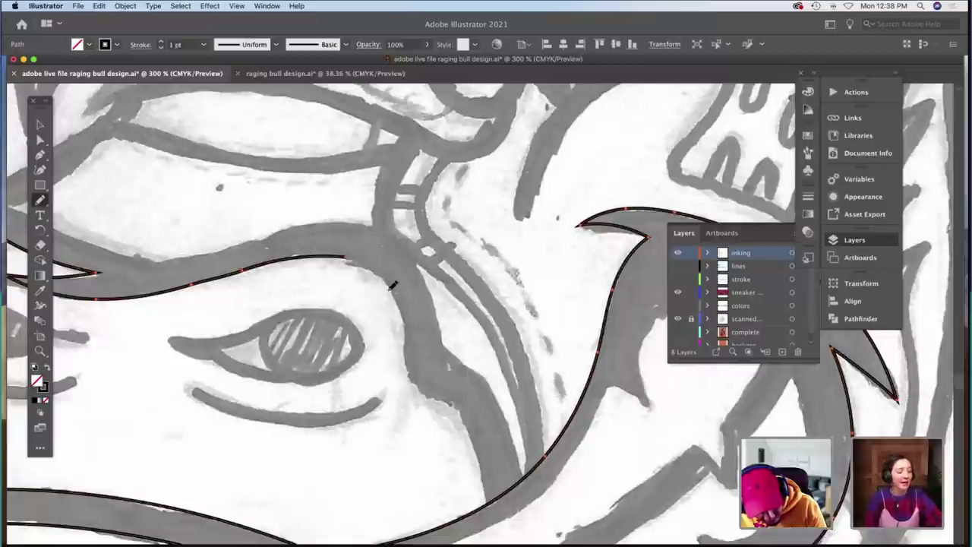
drag(408, 331, 408, 348)
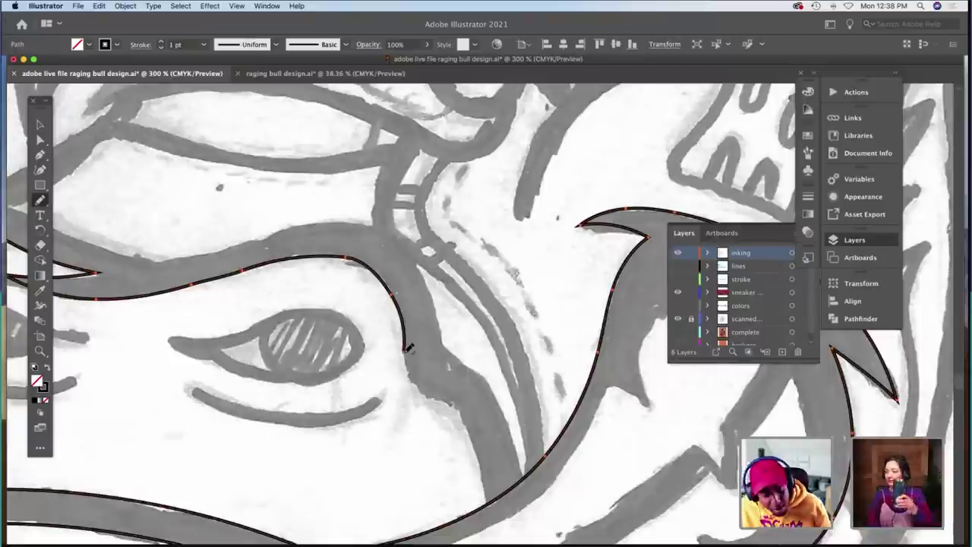
Adjust the anchor points and handles of the brow line above the large eye to smooth its curve.
key(a)
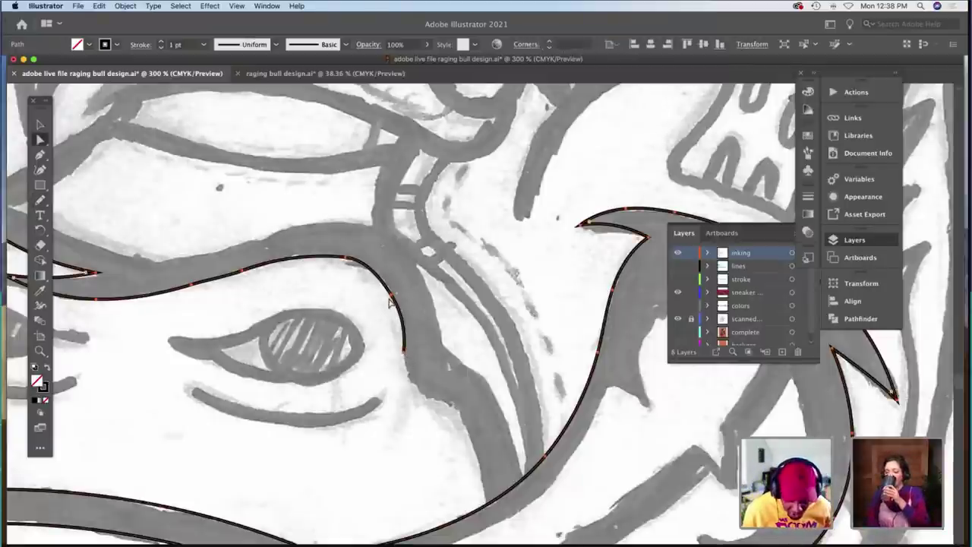
click(346, 259)
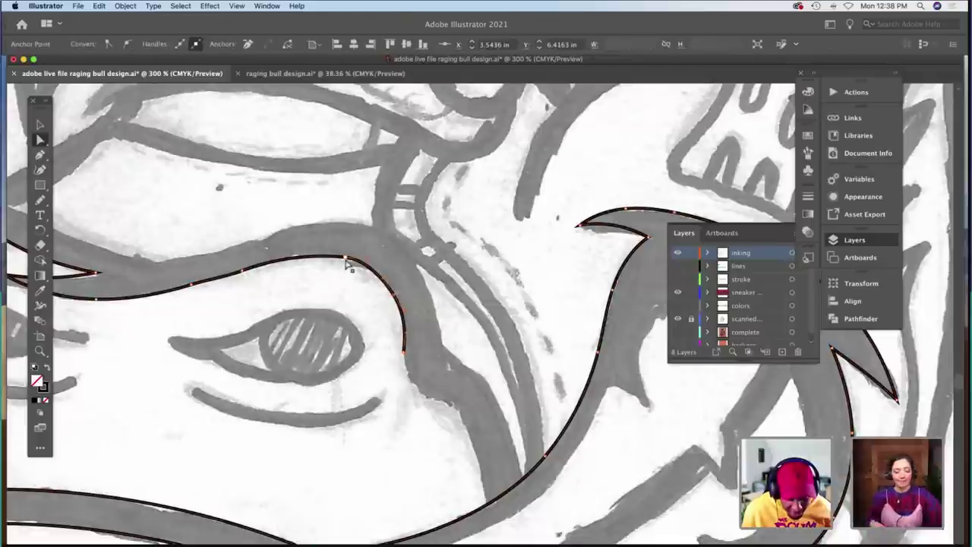
drag(345, 259, 309, 258)
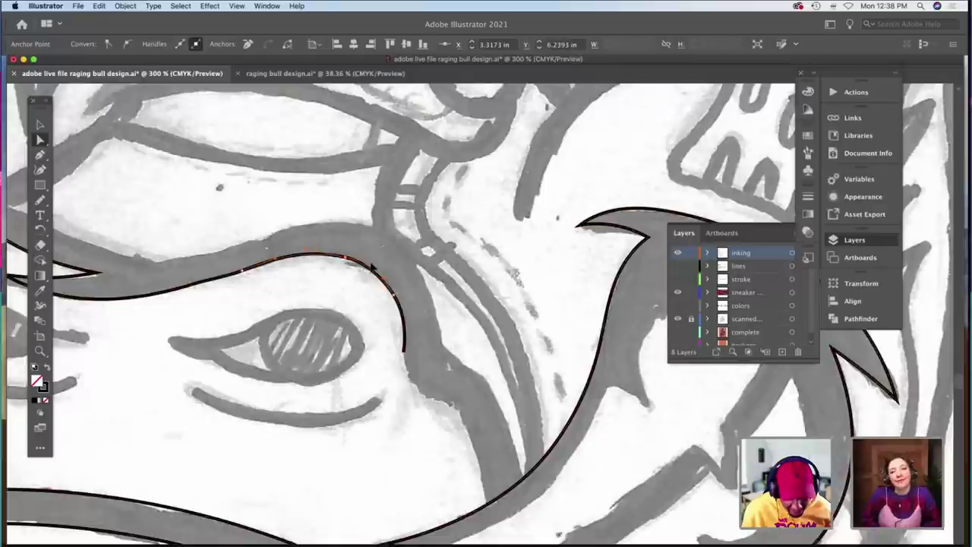
drag(371, 267, 341, 257)
Adjust the lower end anchor and curvature of the outline behind the large eye.
scroll(384, 292, down, 3)
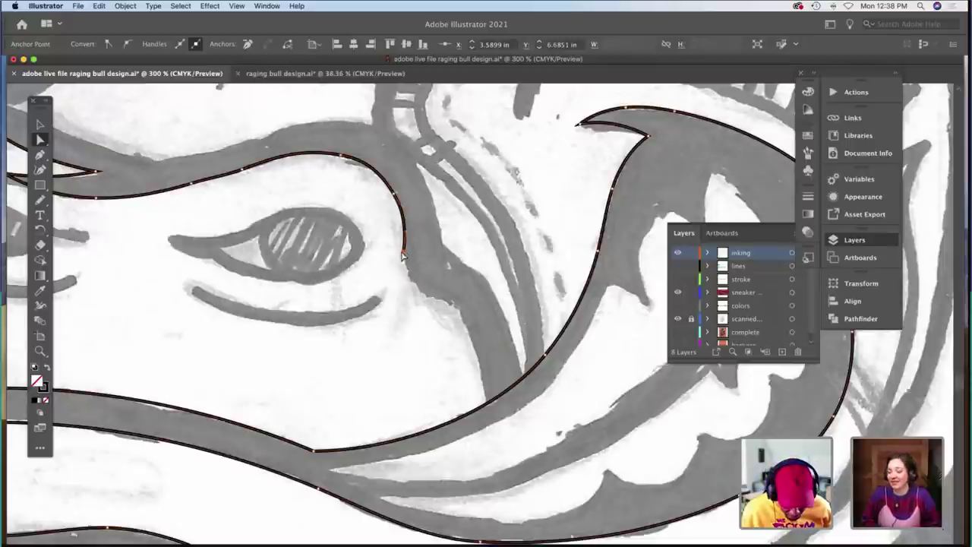
mouse_move(403, 251)
mouse_down()
mouse_move(406, 265)
mouse_move(402, 241)
mouse_up()
click(413, 253)
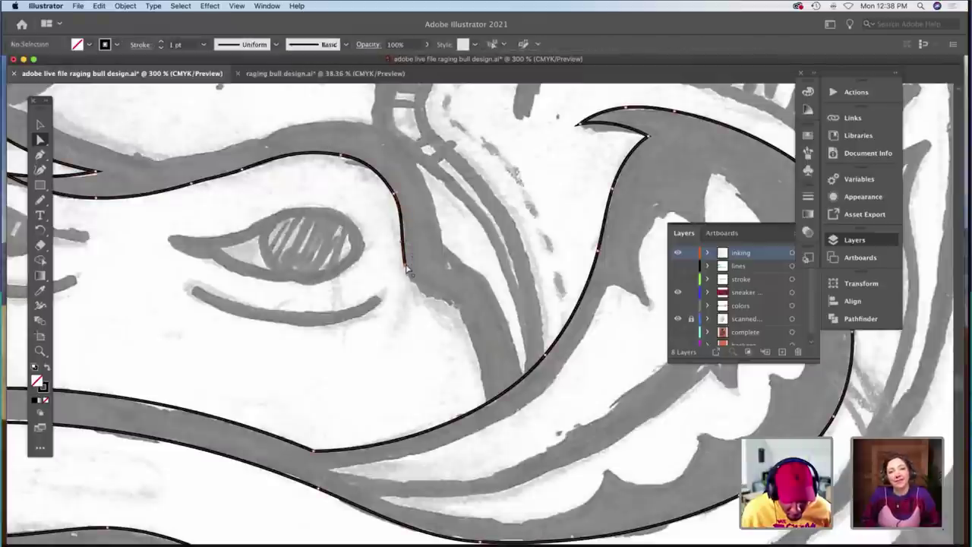
click(407, 268)
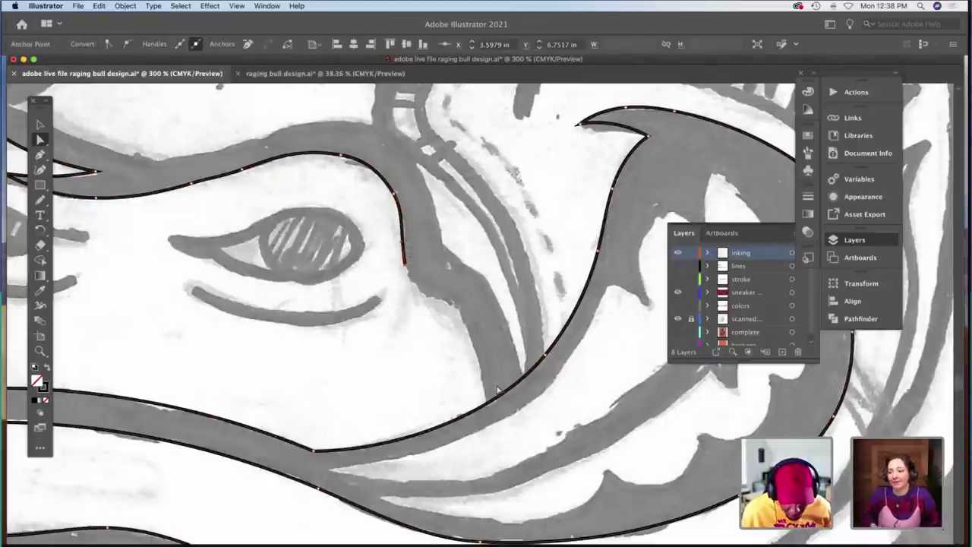
Add anchor points on the cheek line at both sides of the band descending behind the eye, and delete the segment between them.
key(plus)
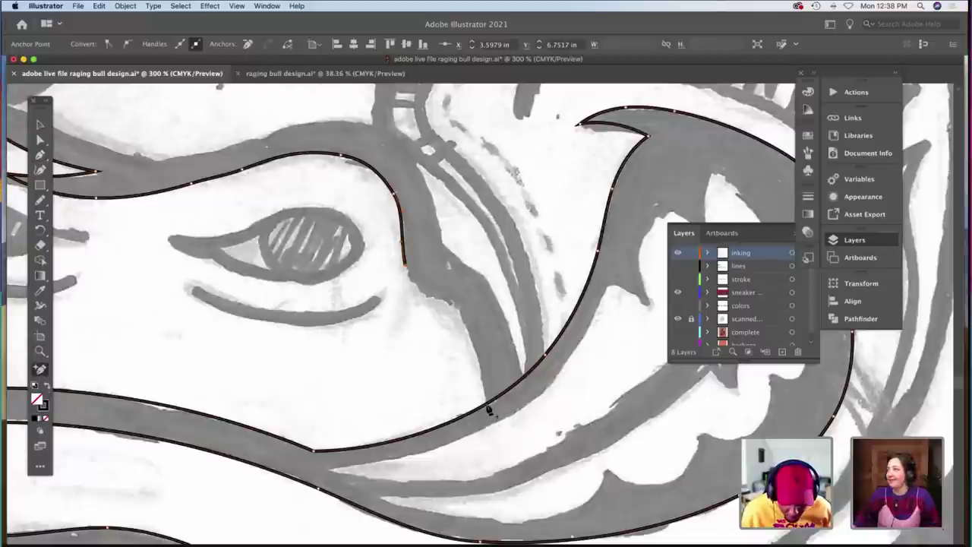
click(487, 404)
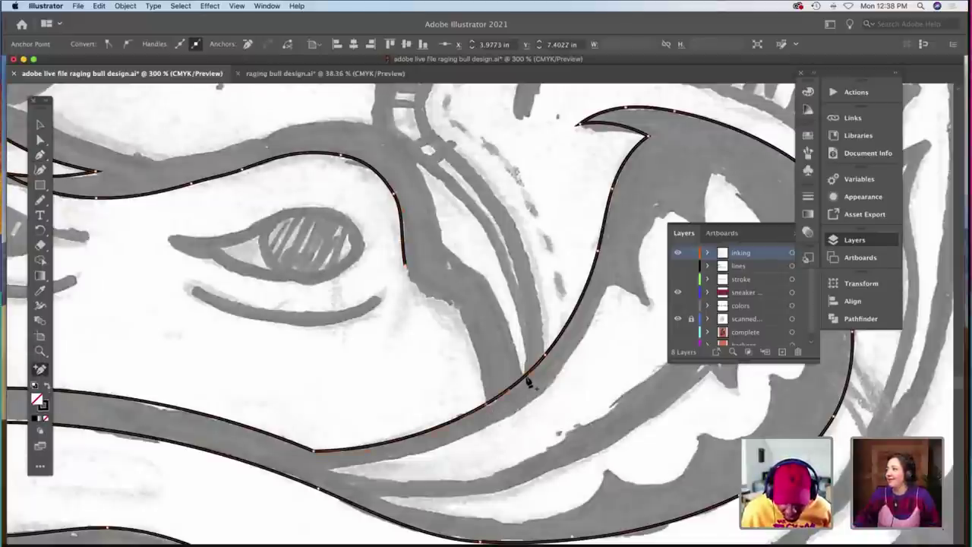
key(a)
click(507, 393)
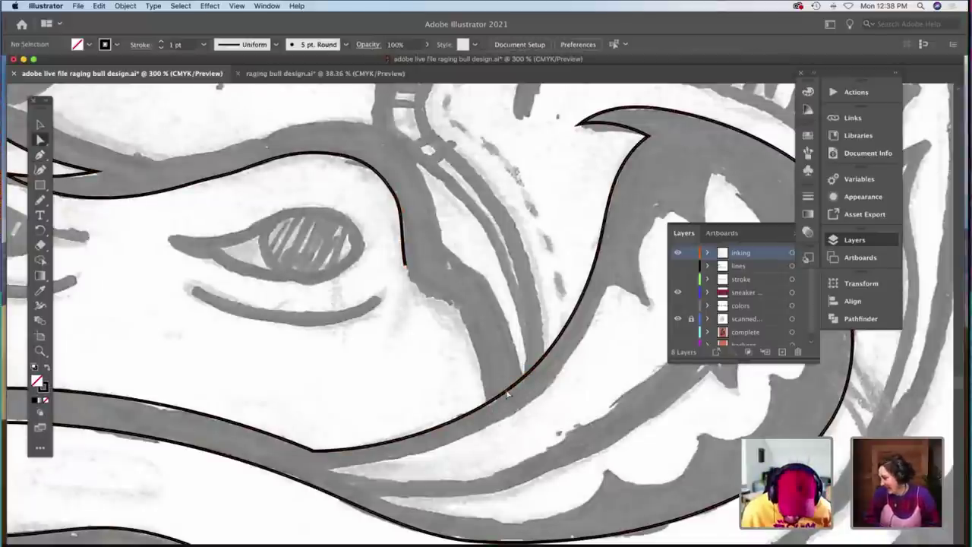
click(507, 392)
key(Delete)
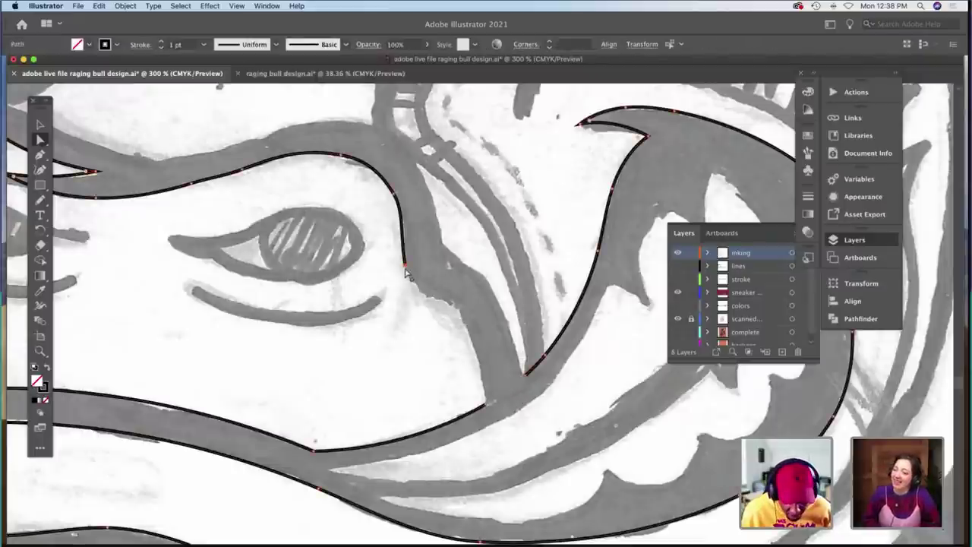
Trace the edge behind the large eye over the cheek bump down to the cut end of the cheek line.
click(407, 271)
key(n)
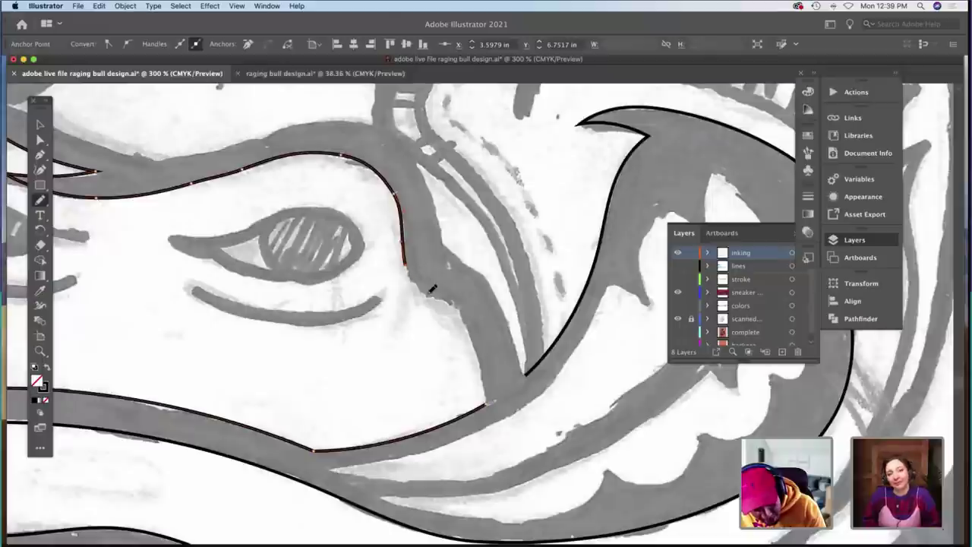
drag(482, 358, 490, 396)
Adjust the anchors and curvature of the outline between the cheek bump and the lower rear corner of the face.
key(a)
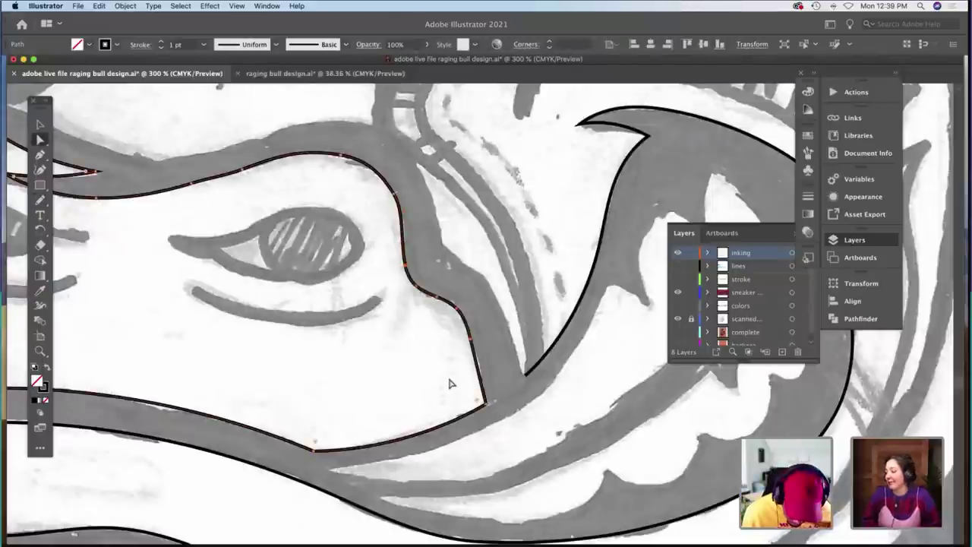
click(451, 325)
click(487, 405)
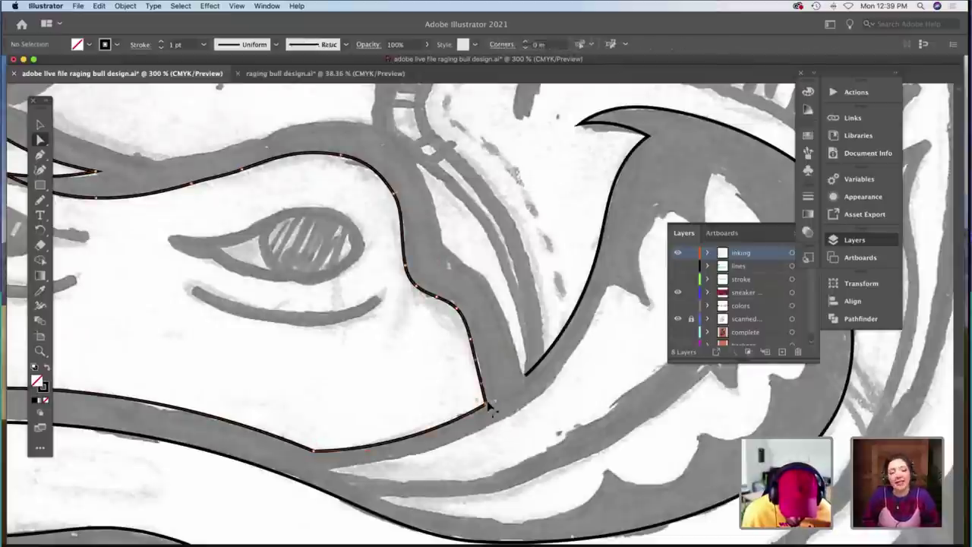
click(473, 345)
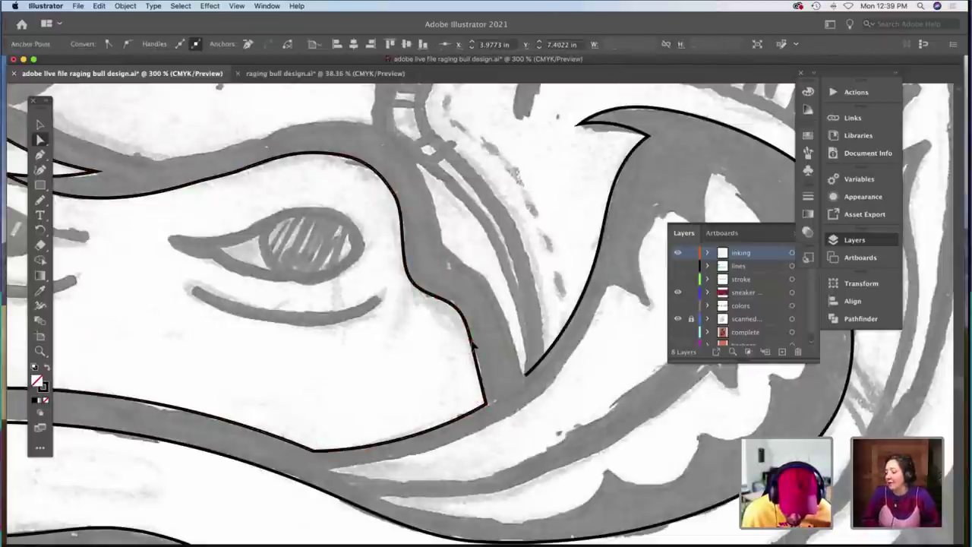
click(483, 388)
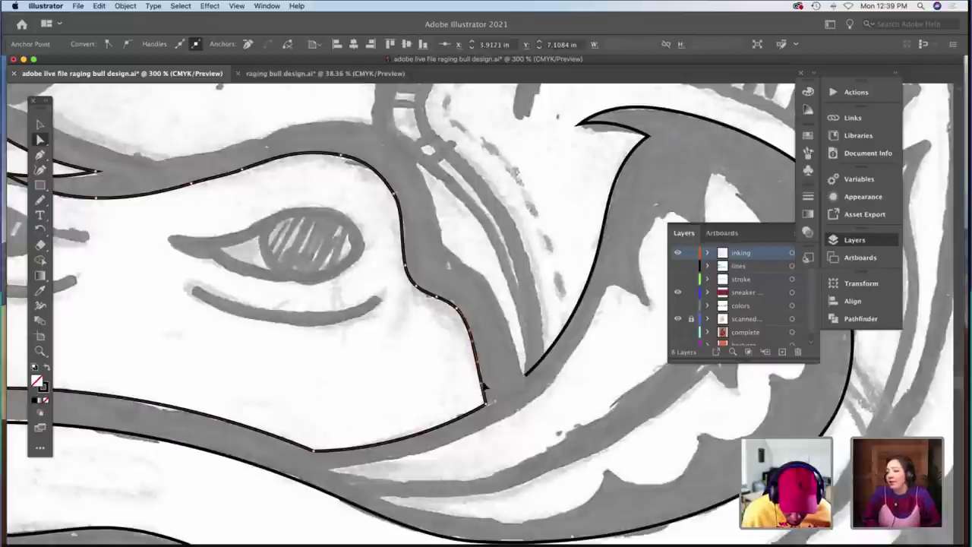
click(422, 298)
Trace the front edge of the forehead panel above the brow, and its lower edge back to the strap behind the forehead.
scroll(409, 300, left, 2)
scroll(409, 300, up, 1)
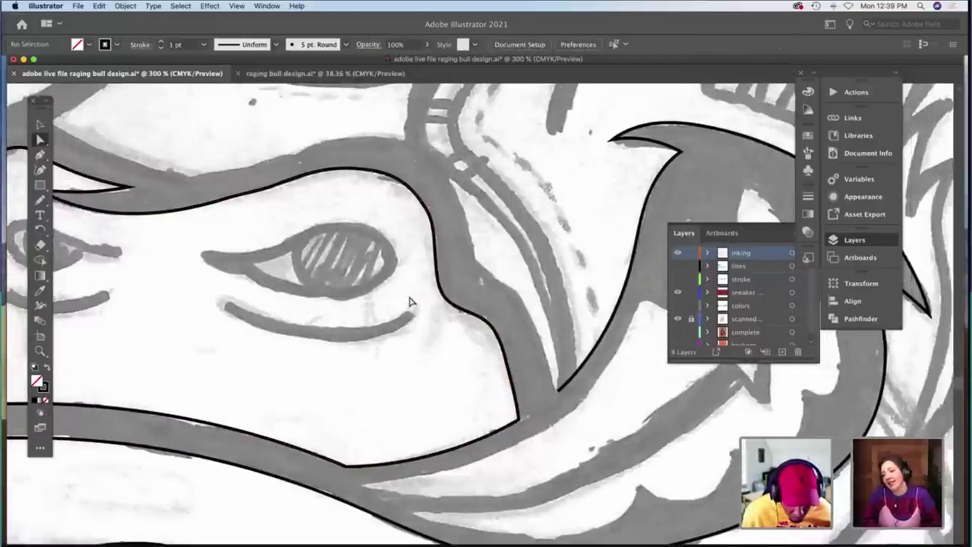
scroll(409, 301, left, 4)
scroll(409, 301, up, 5)
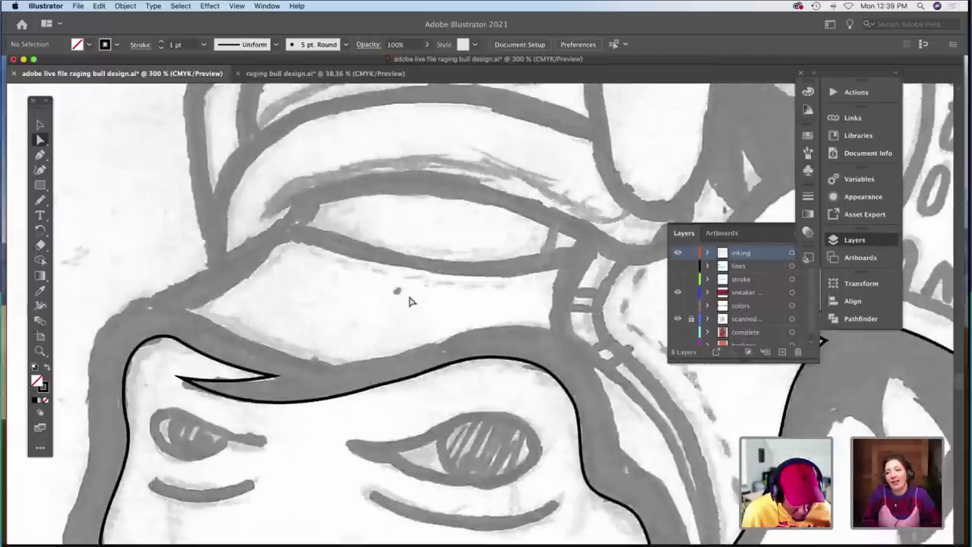
key(n)
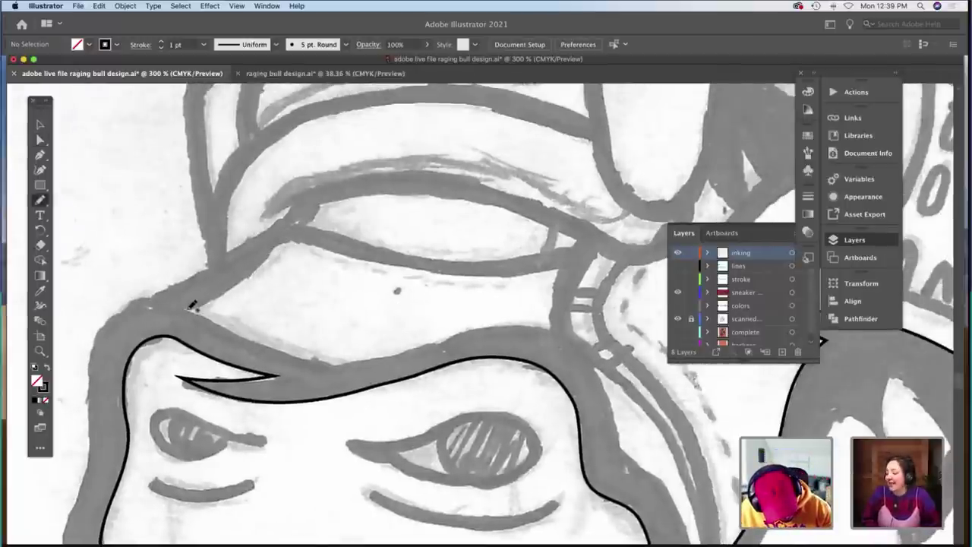
drag(192, 305, 273, 247)
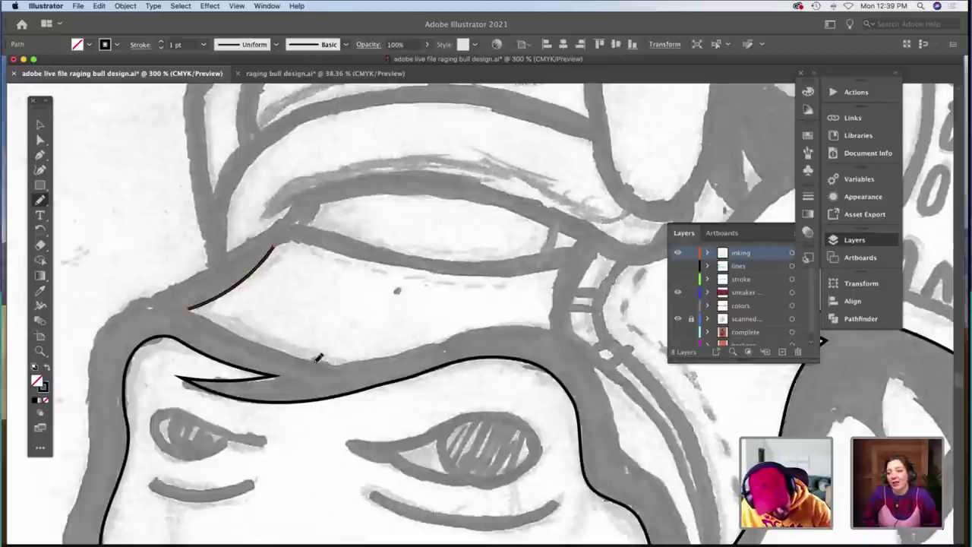
mouse_move(420, 348)
mouse_down()
mouse_move(486, 324)
mouse_move(553, 323)
mouse_up()
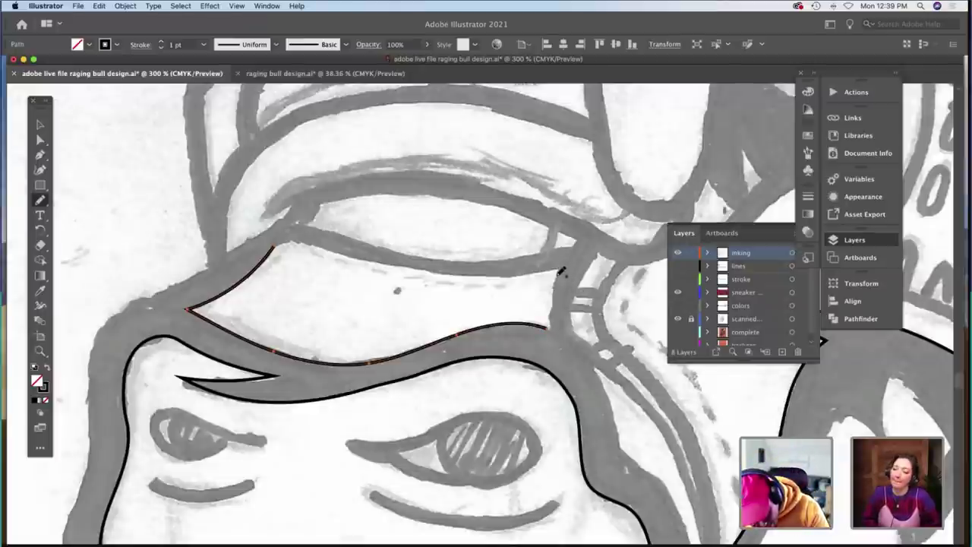
Close the forehead panel outline along its rear and upper edges, and round its lower rear corner by about 0.03 in.
drag(559, 272, 553, 327)
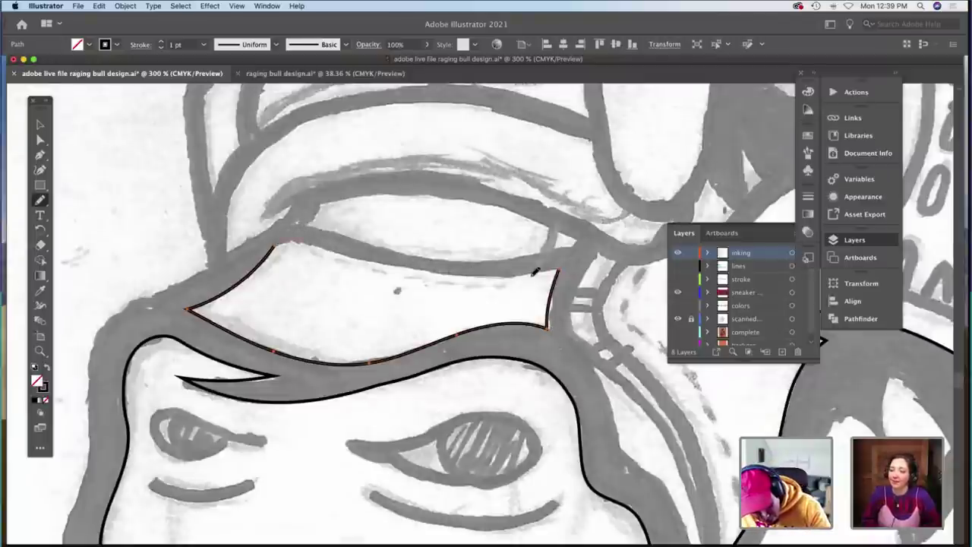
drag(555, 268, 563, 265)
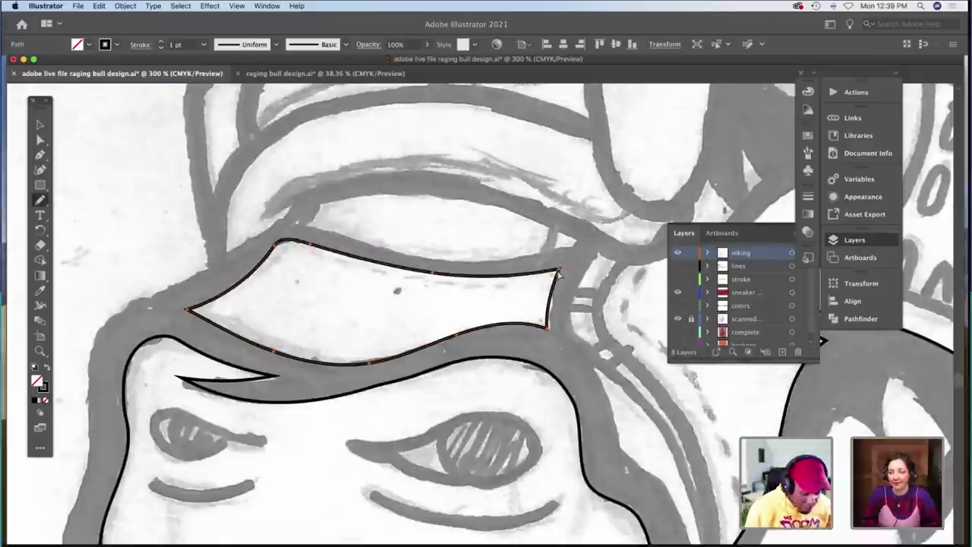
key(a)
click(547, 333)
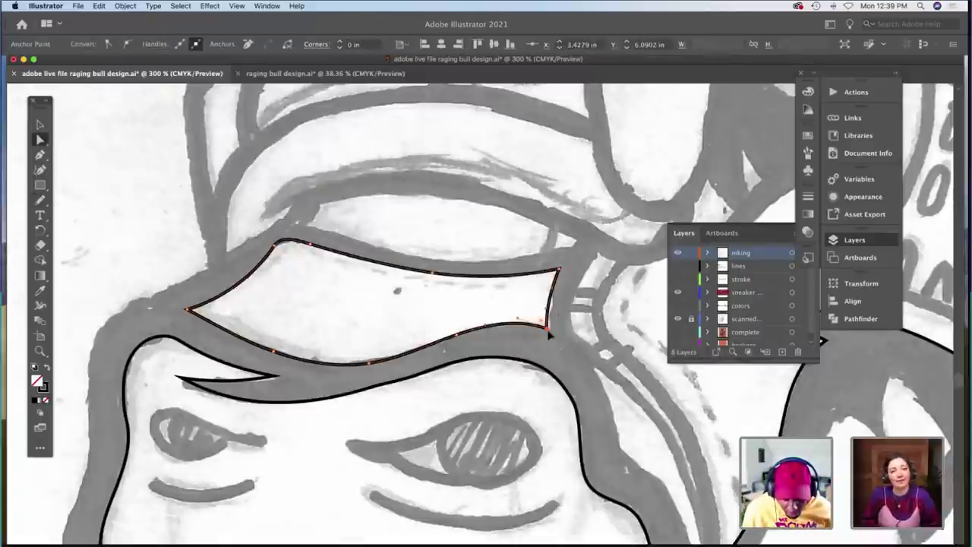
drag(547, 329, 534, 308)
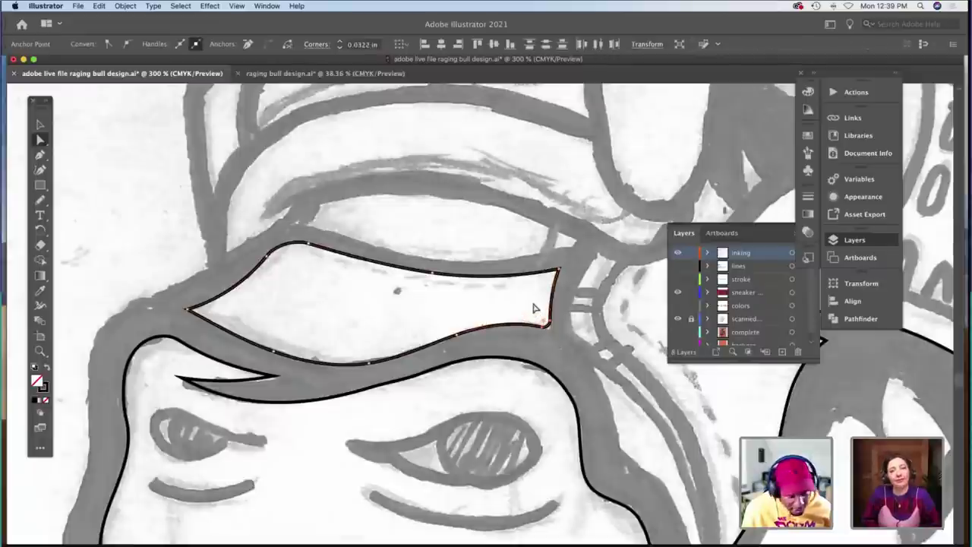
click(534, 308)
Trace the short front edge and the long lower edge of the narrow lens-shaped panel above the forehead panel.
scroll(532, 309, up, 3)
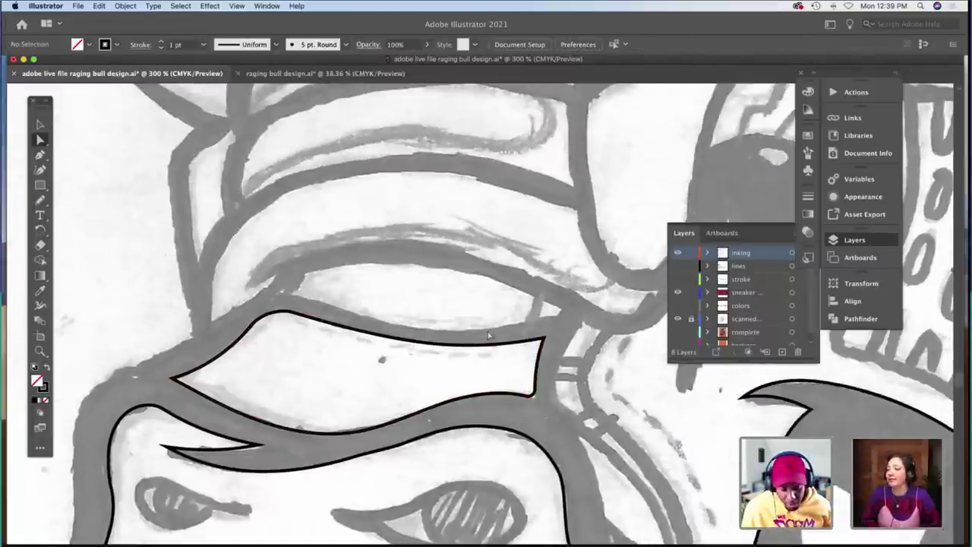
key(n)
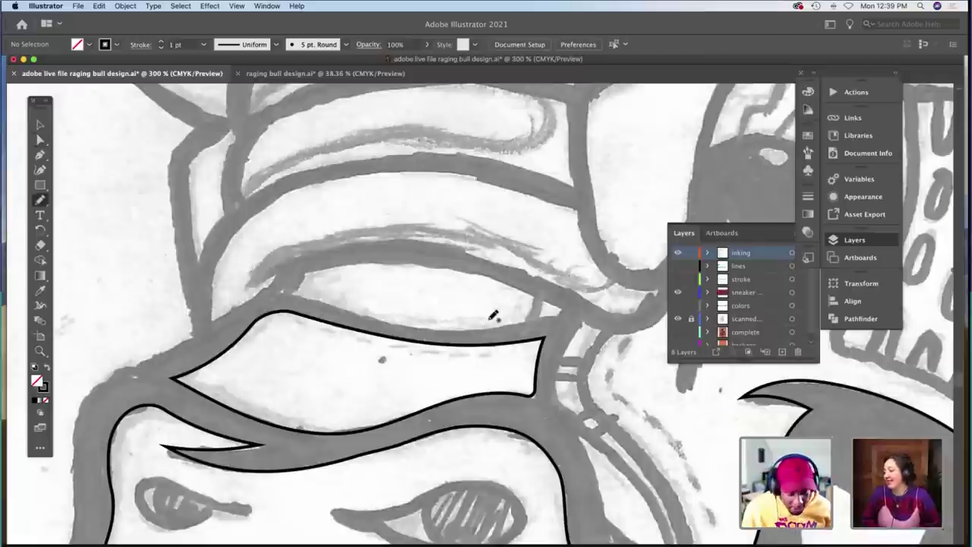
key(z)
click(497, 322)
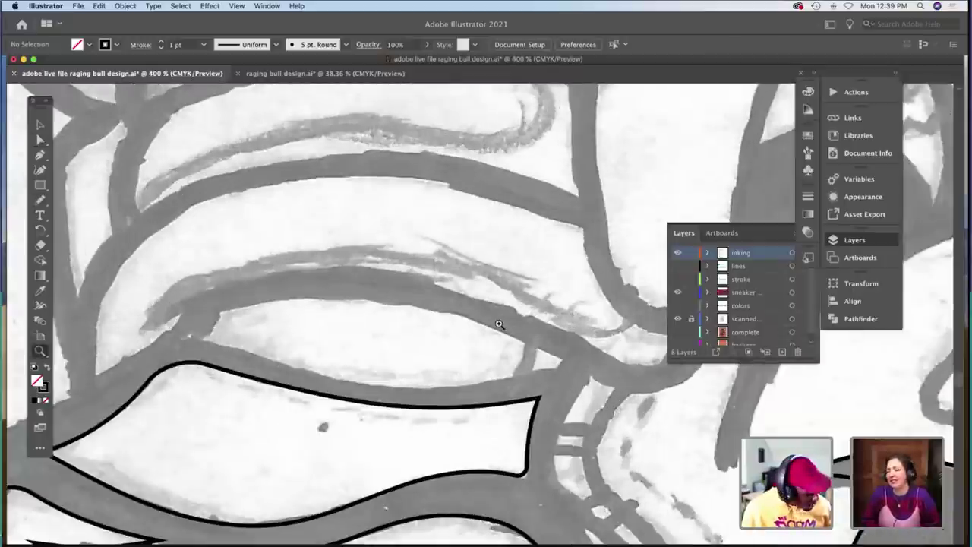
key(n)
scroll(504, 317, left, 3)
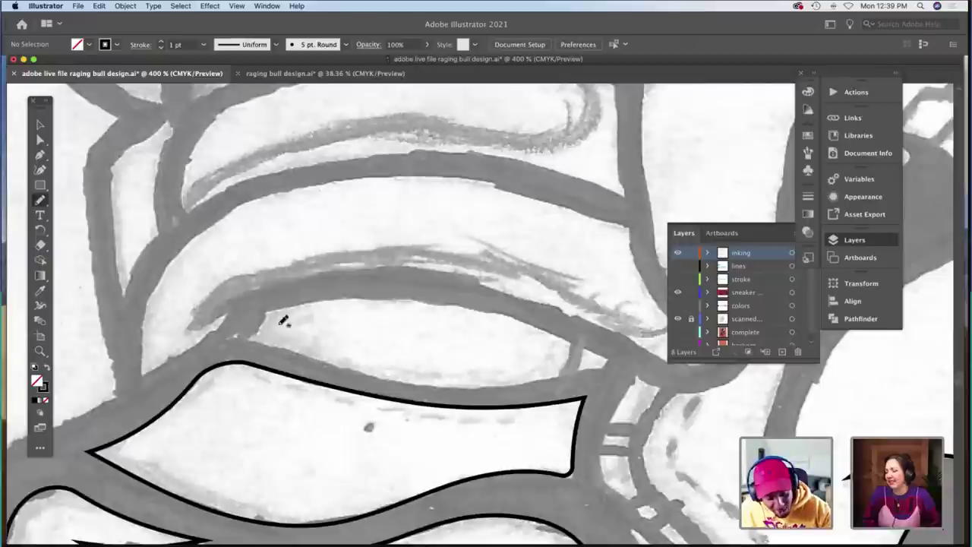
drag(267, 311, 251, 337)
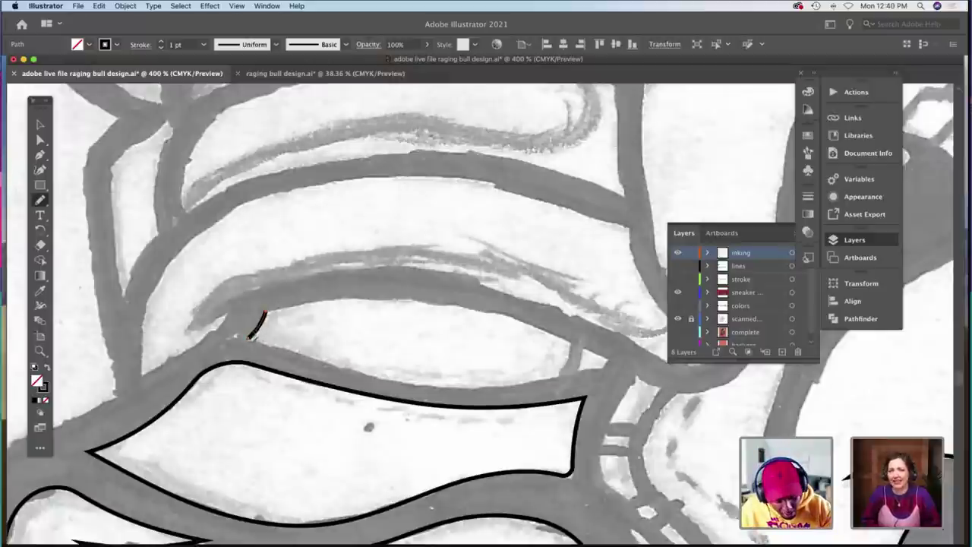
mouse_move(380, 372)
mouse_down()
mouse_move(476, 386)
mouse_move(607, 370)
mouse_up()
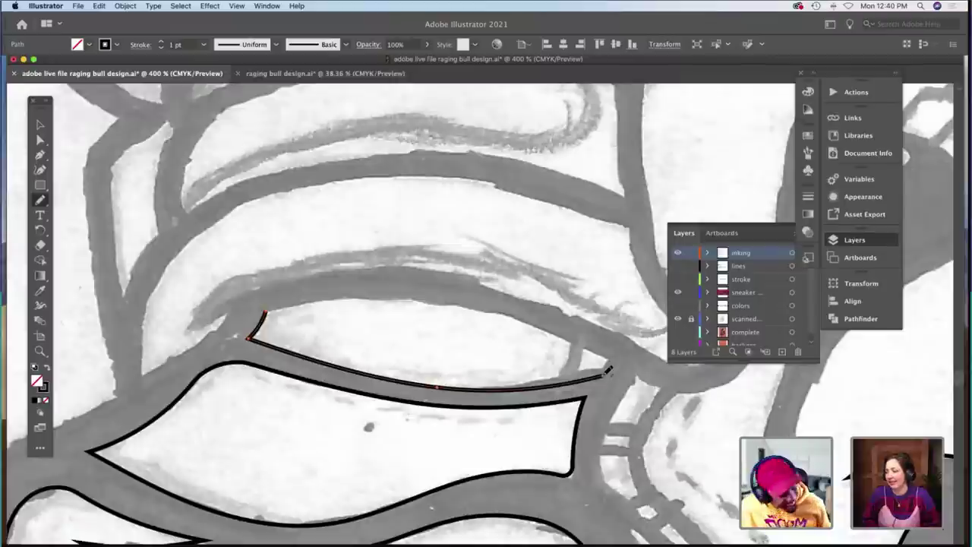
Raise the rear end of the lens-shaped panel's lower edge slightly, and close the outline along its short rear edge and upper edge.
key(a)
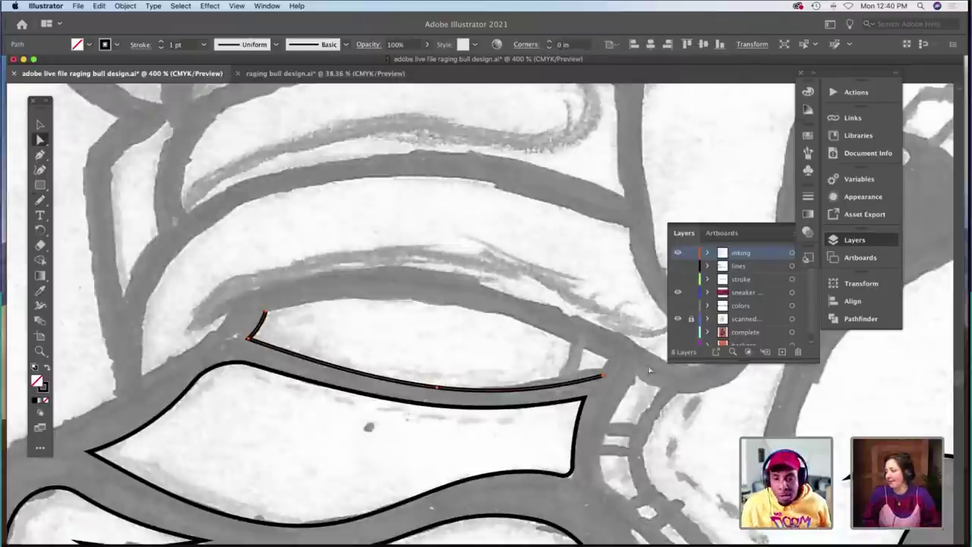
click(602, 378)
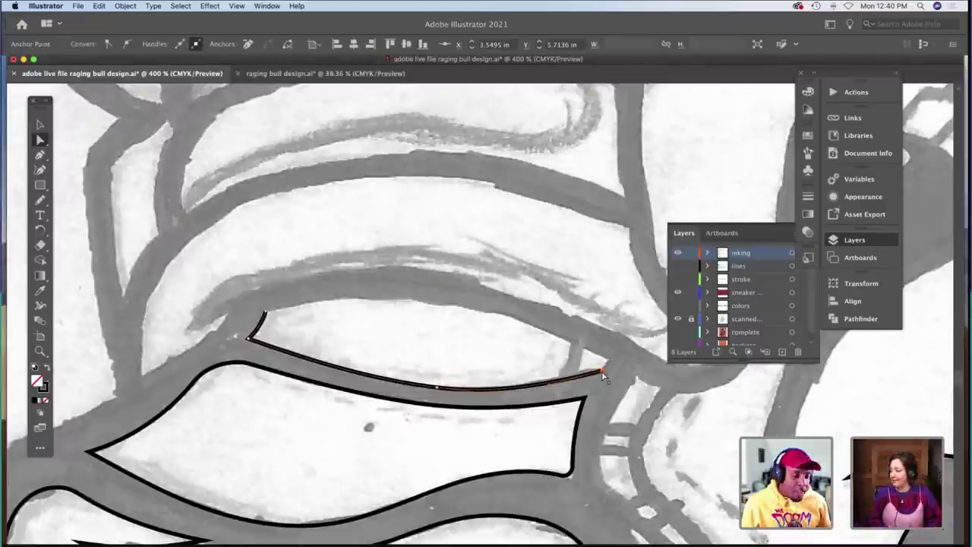
key(n)
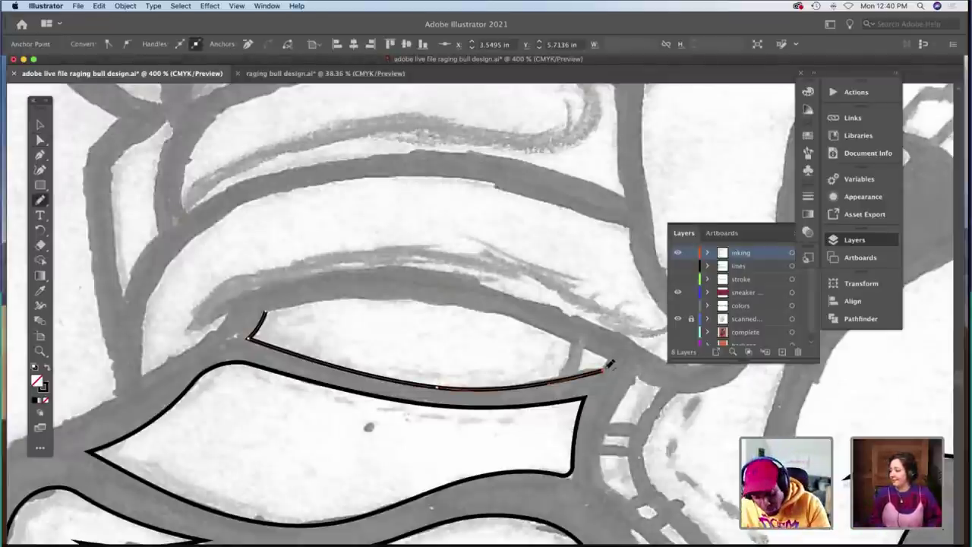
drag(604, 371, 609, 361)
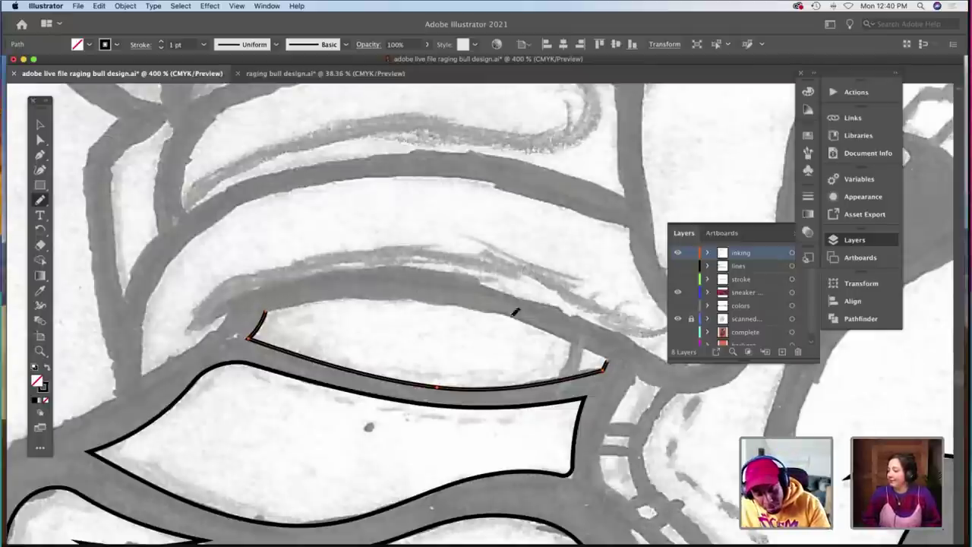
drag(608, 360, 609, 359)
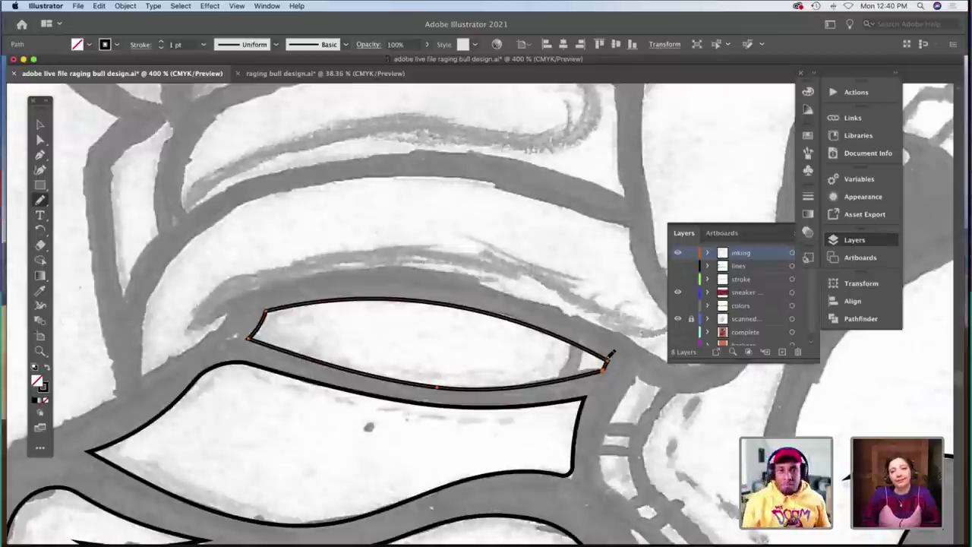
key(a)
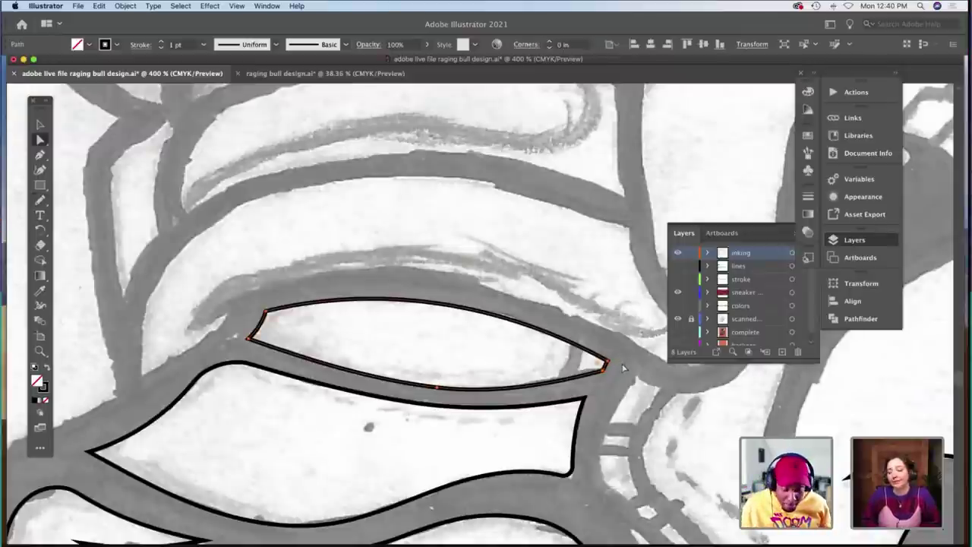
scroll(383, 353, right, 3)
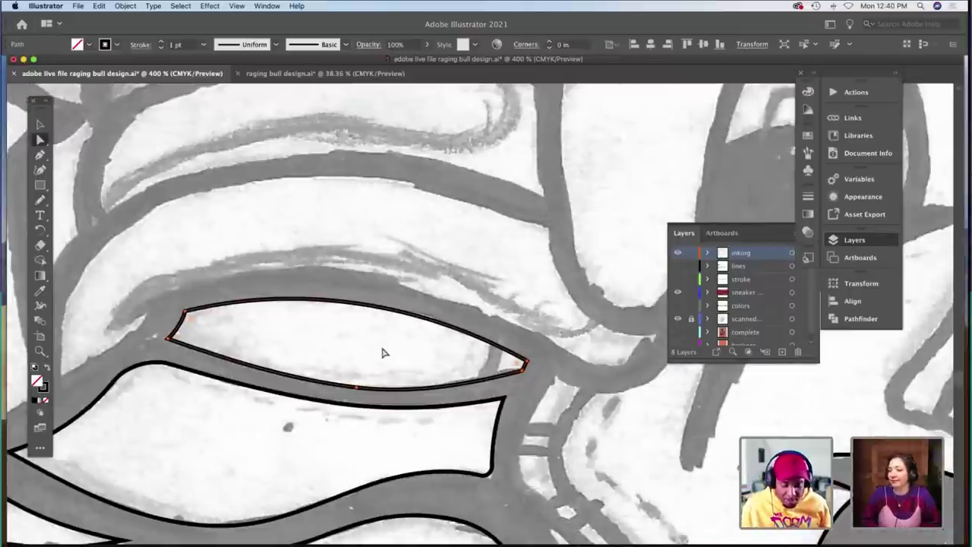
scroll(384, 353, left, 2)
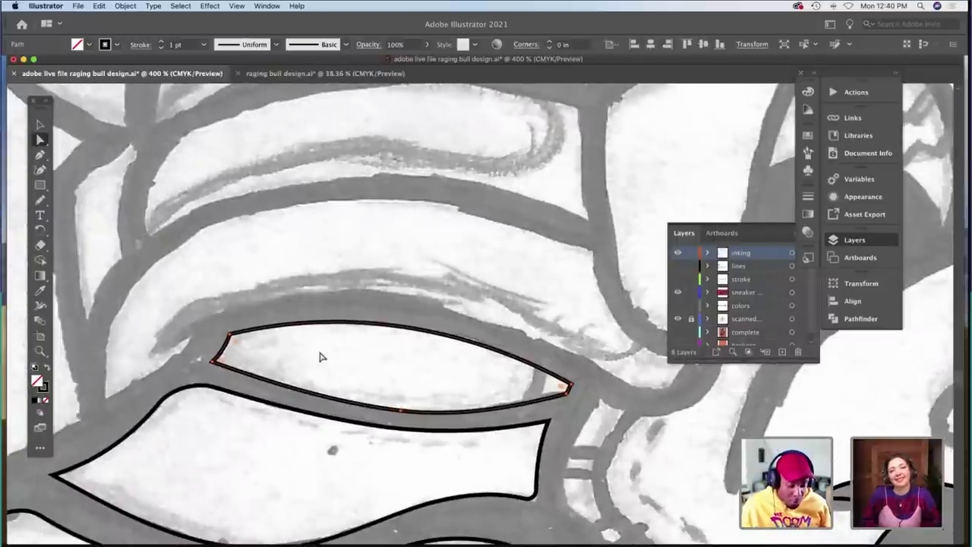
click(229, 336)
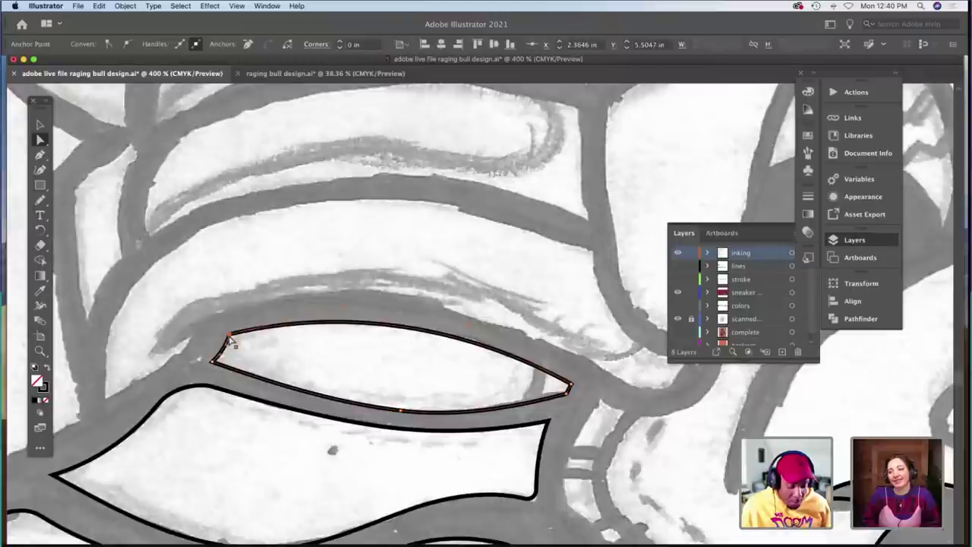
Collapse the layer list, and trace the front of the curved band above the lens-shaped panel, down and around into its lower notch.
scroll(229, 340, left, 5)
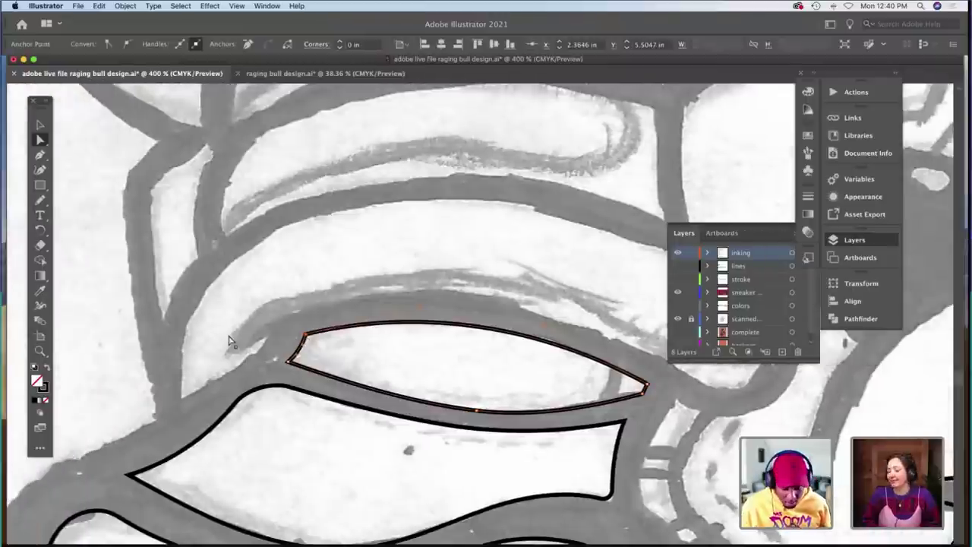
scroll(230, 339, right, 4)
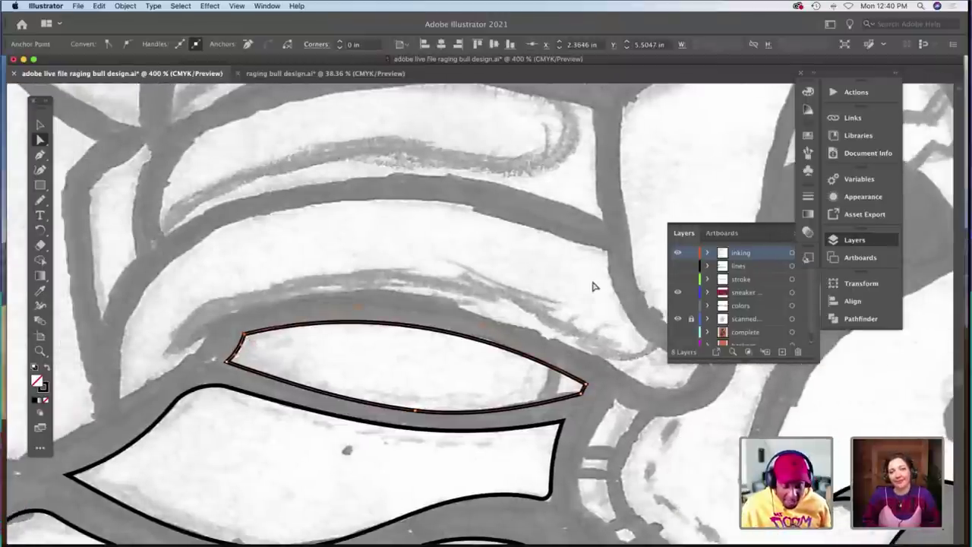
click(795, 233)
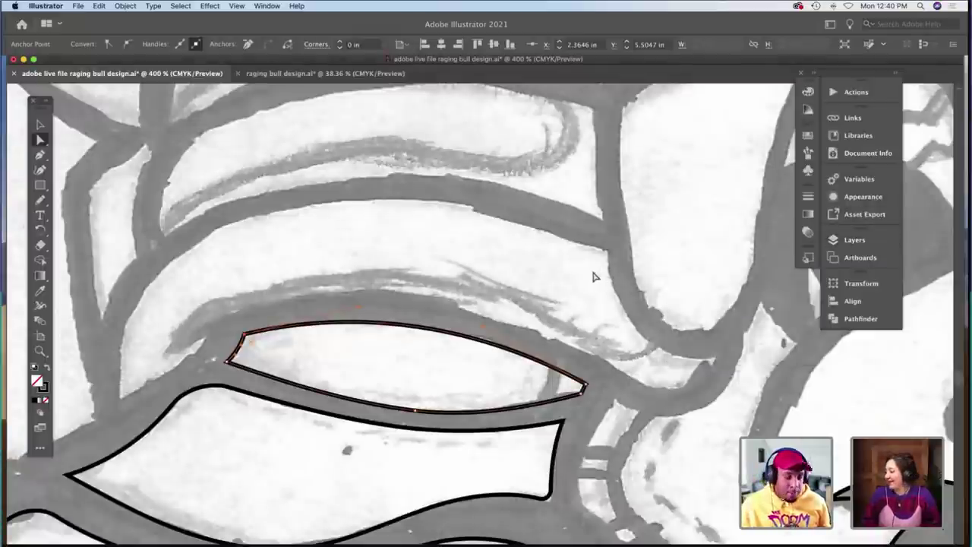
key(n)
scroll(597, 271, left, 4)
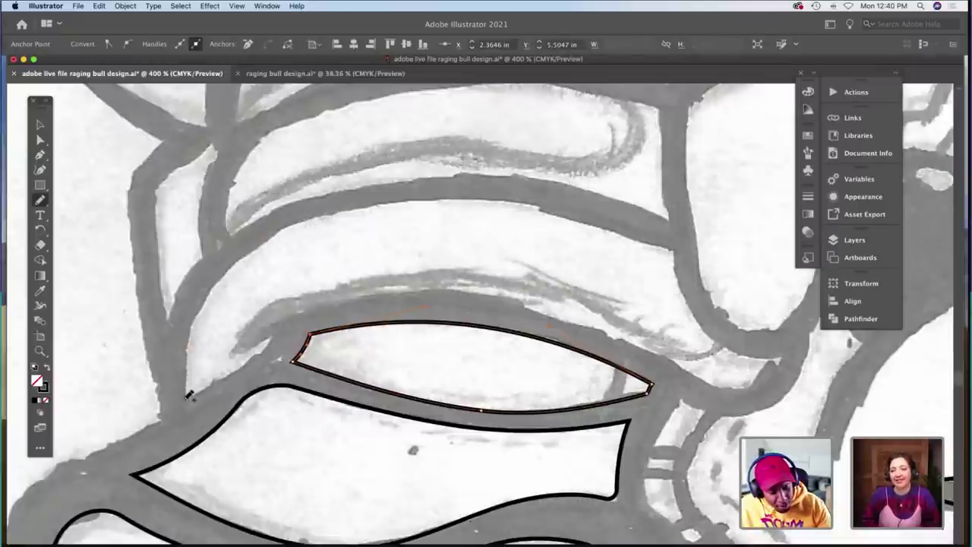
drag(186, 398, 183, 397)
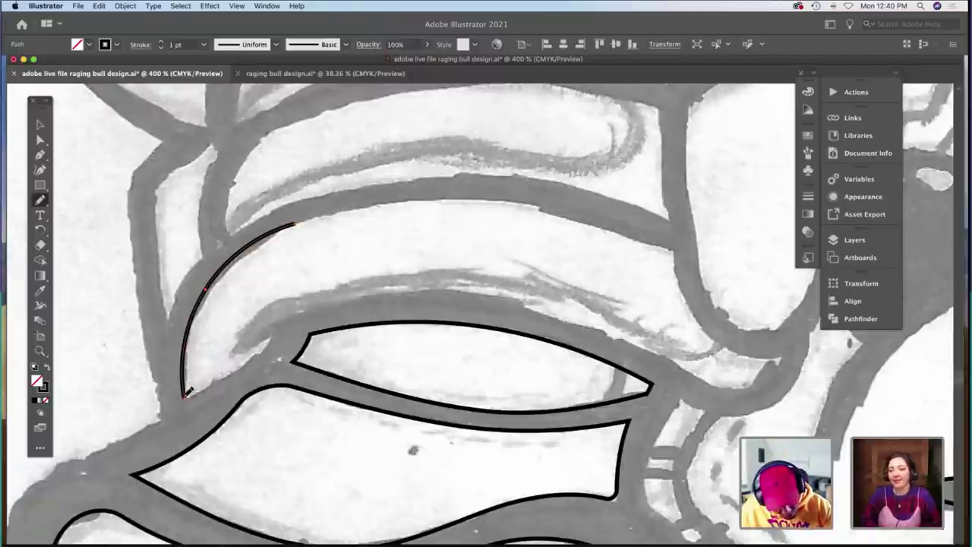
mouse_move(184, 396)
mouse_down()
mouse_move(232, 350)
mouse_move(273, 335)
mouse_up()
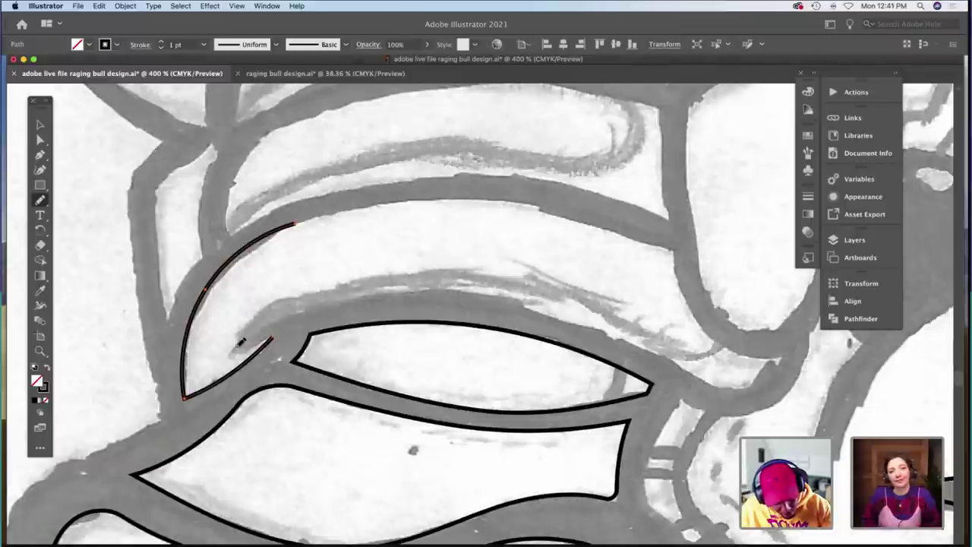
click(236, 345)
Trace the band's lower edge from the notch tip to the rear, and extend its upper edge back to the vertical sketch line.
scroll(228, 341, right, 2)
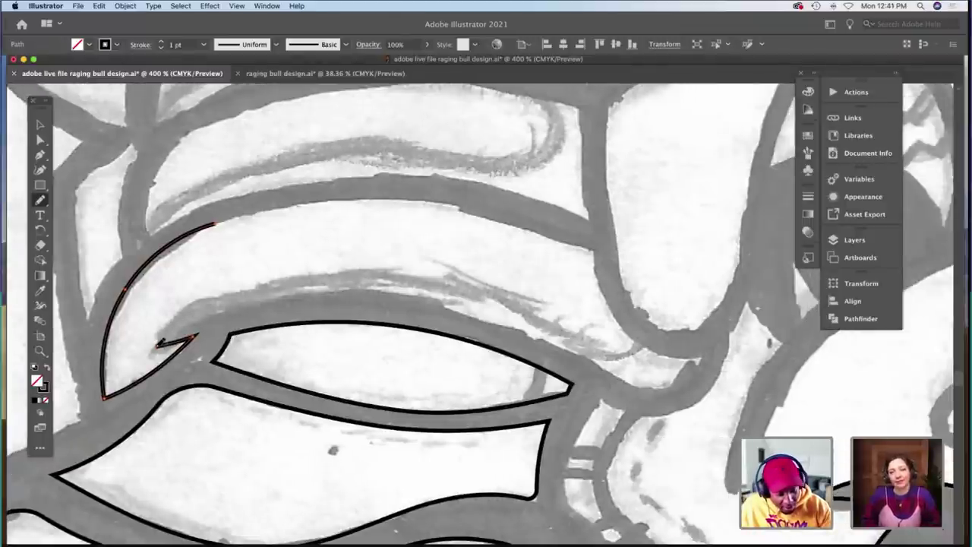
mouse_move(393, 292)
mouse_down()
mouse_move(494, 311)
mouse_move(586, 347)
mouse_move(616, 372)
mouse_up()
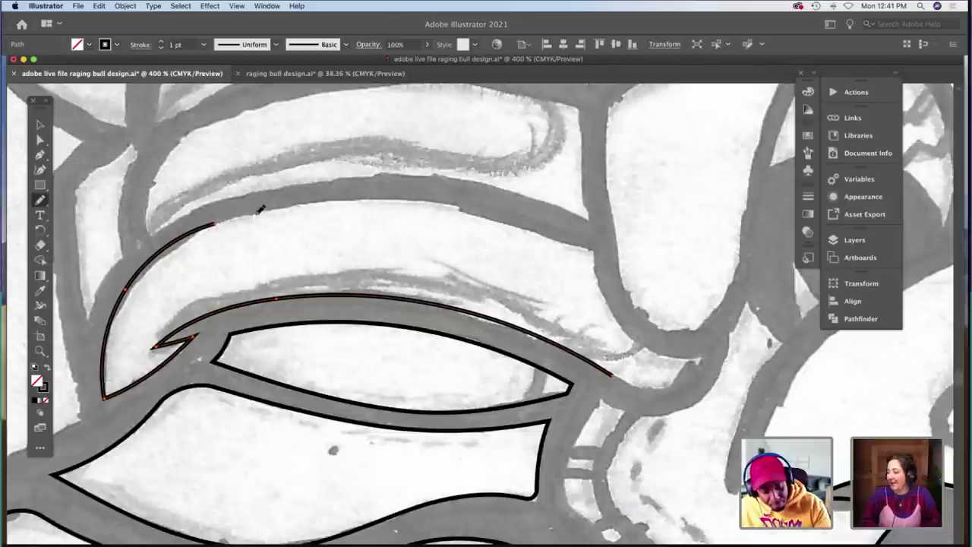
mouse_move(370, 197)
mouse_down()
mouse_move(464, 205)
mouse_move(597, 245)
mouse_up()
Adjust the rear end anchor and the two front anchors of the band's upper edge to smooth the curve along the sketch.
key(a)
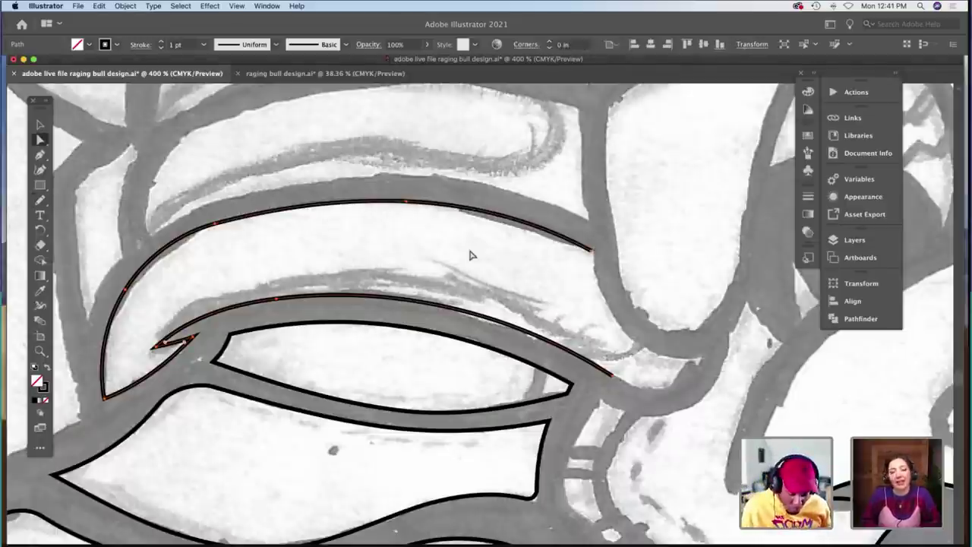
click(593, 249)
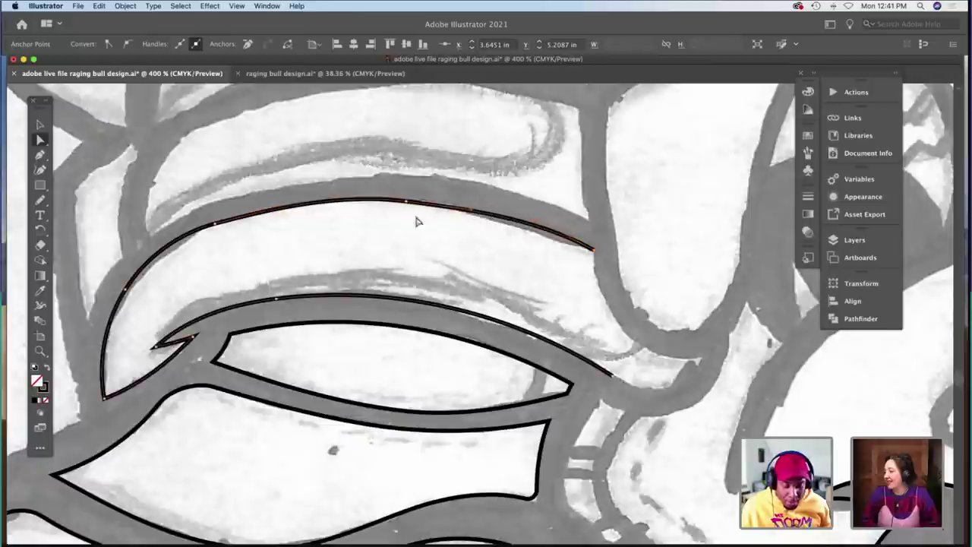
click(214, 224)
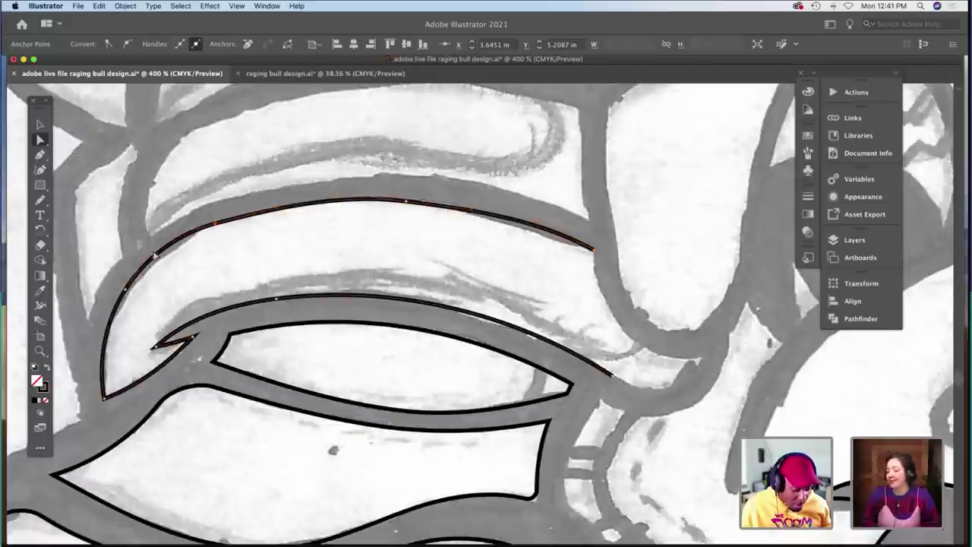
click(129, 290)
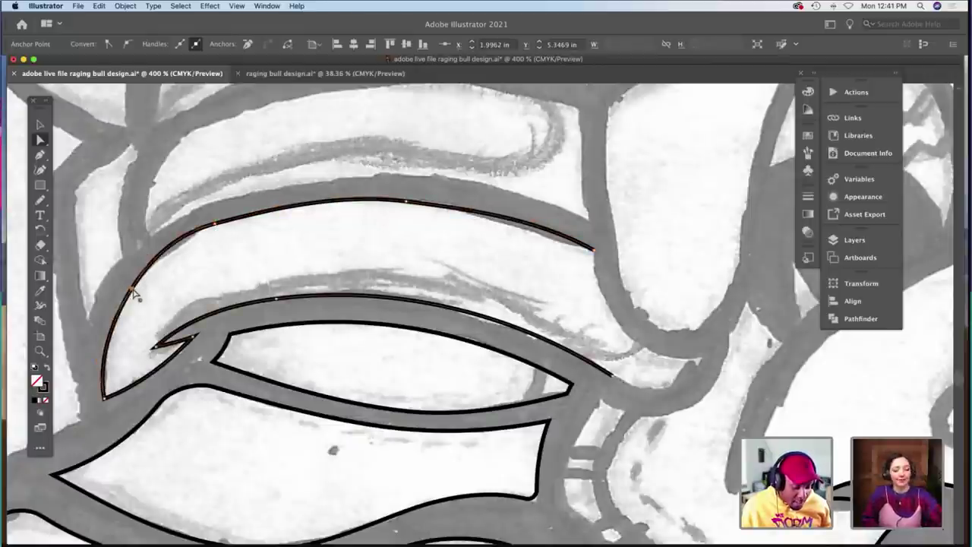
click(229, 220)
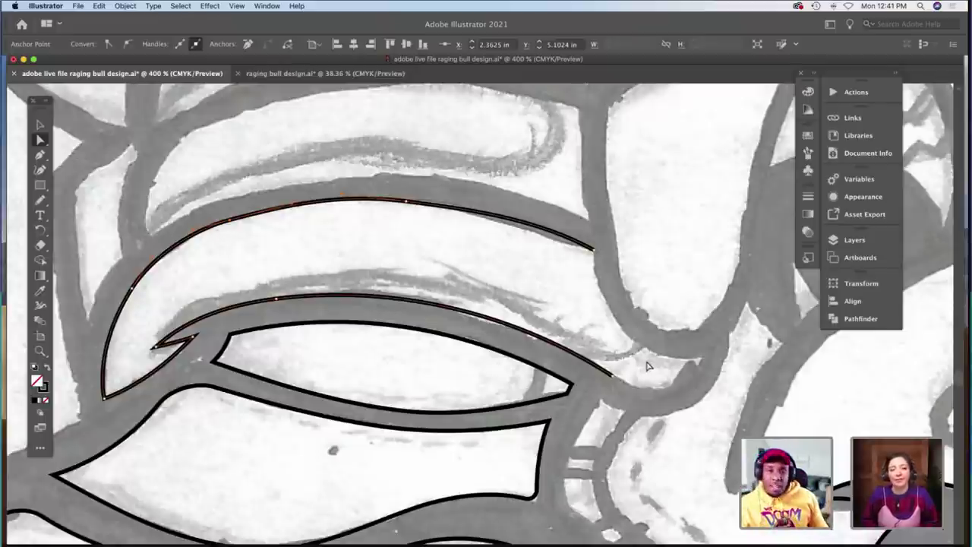
Extend the curved band's lower edge around the hooked rear tip, and close its outline along the curved rear edge with the Pencil tool.
key(n)
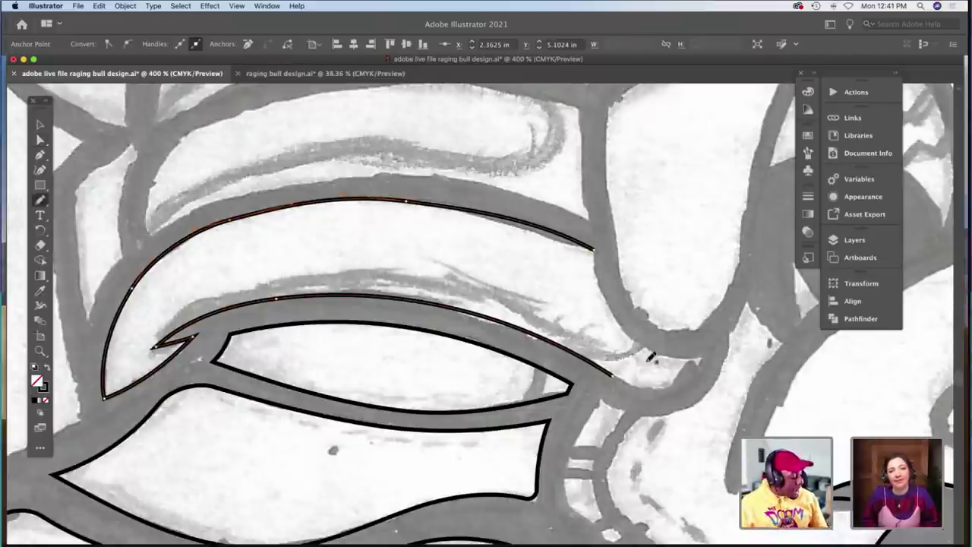
key(z)
click(646, 369)
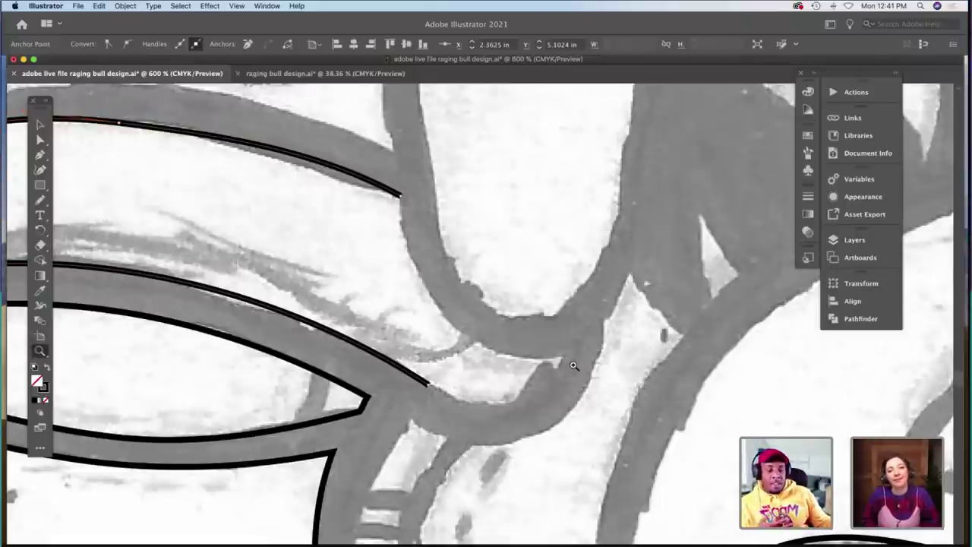
key(n)
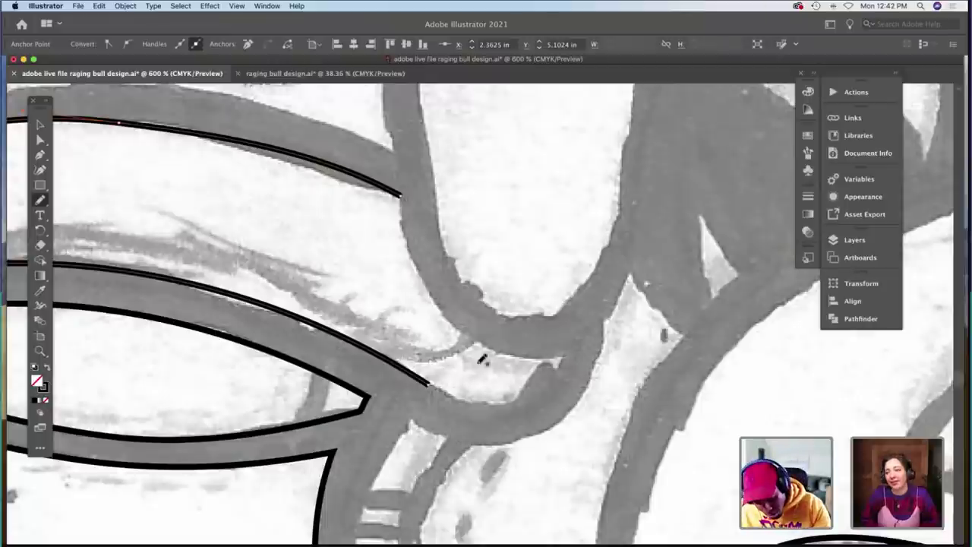
mouse_move(470, 400)
mouse_down()
mouse_move(524, 396)
mouse_move(565, 358)
mouse_up()
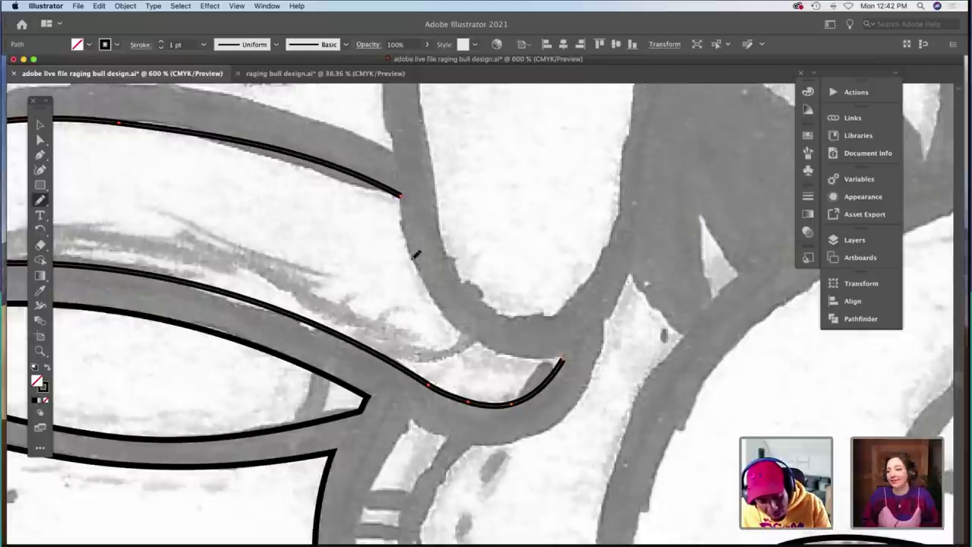
mouse_move(413, 257)
mouse_down()
mouse_move(461, 329)
mouse_move(566, 355)
mouse_up()
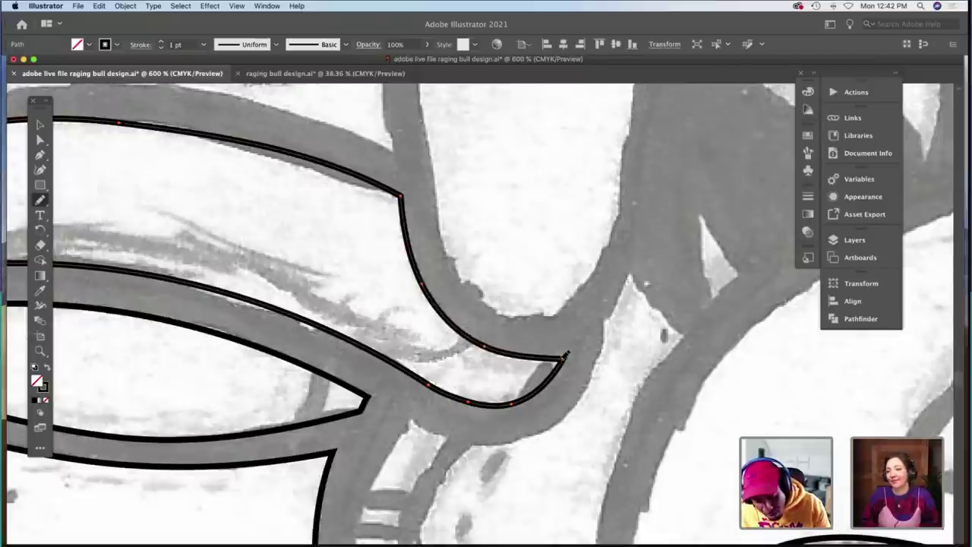
Adjust the direction handles at the rear corner and middle anchor of the curved band's upper edge to follow the sketch.
key(a)
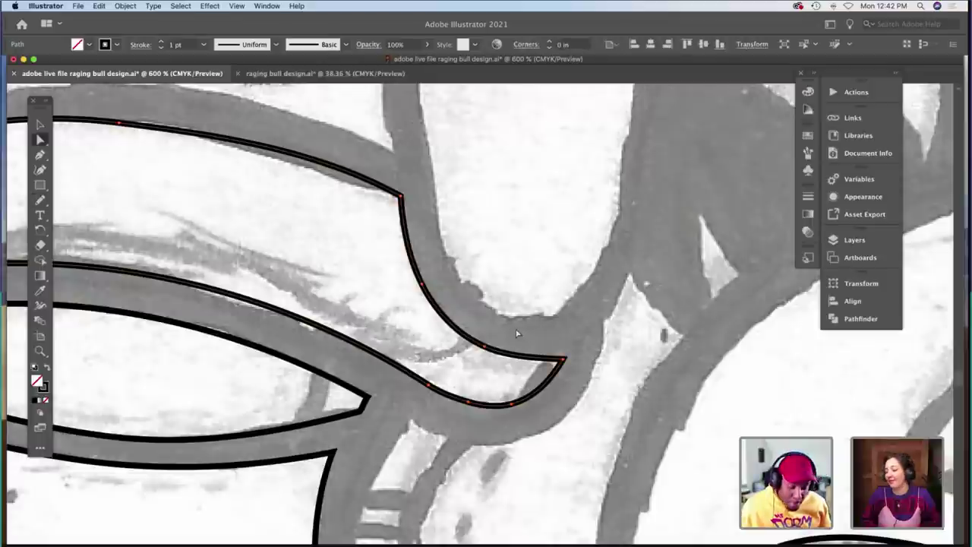
scroll(524, 334, up, 3)
scroll(524, 334, left, 2)
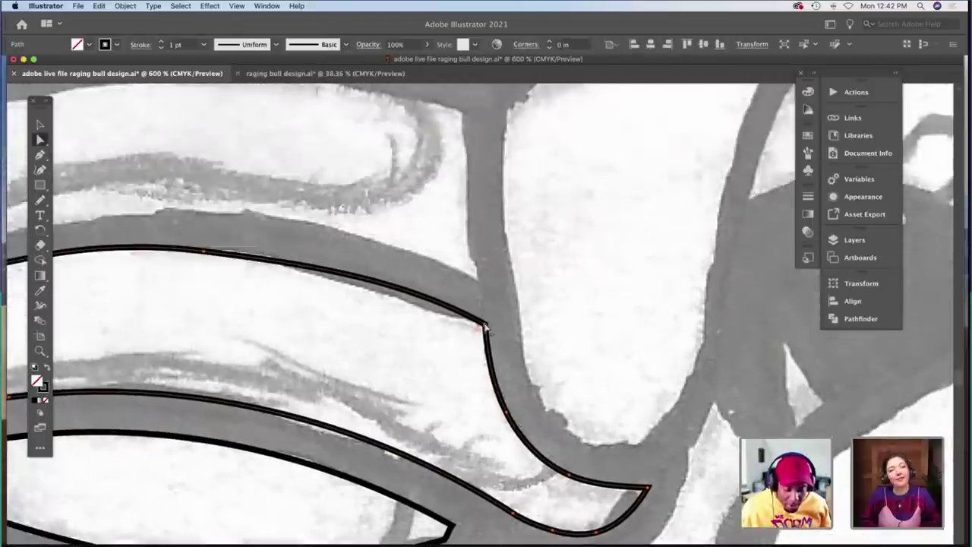
click(485, 313)
scroll(379, 304, up, 1)
scroll(380, 304, left, 2)
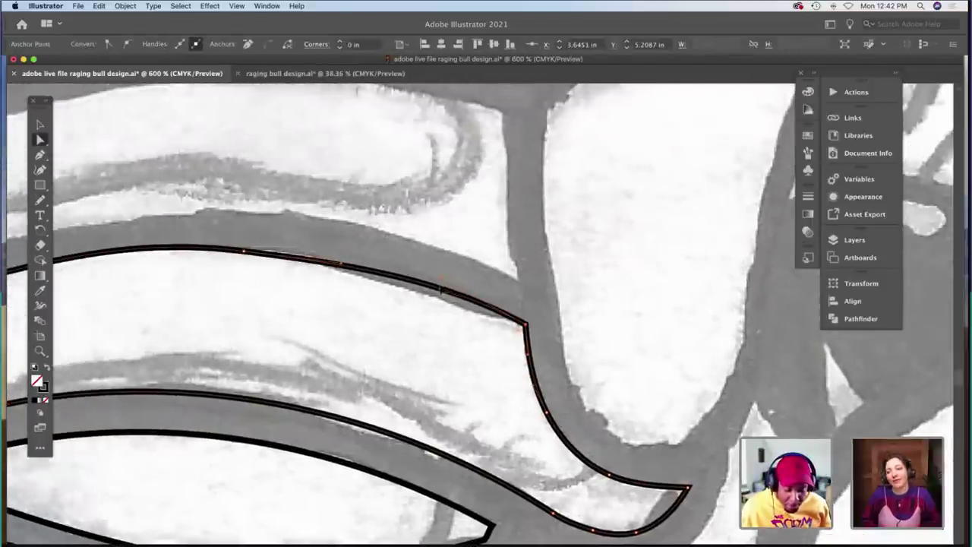
drag(441, 280, 438, 293)
scroll(380, 284, left, 3)
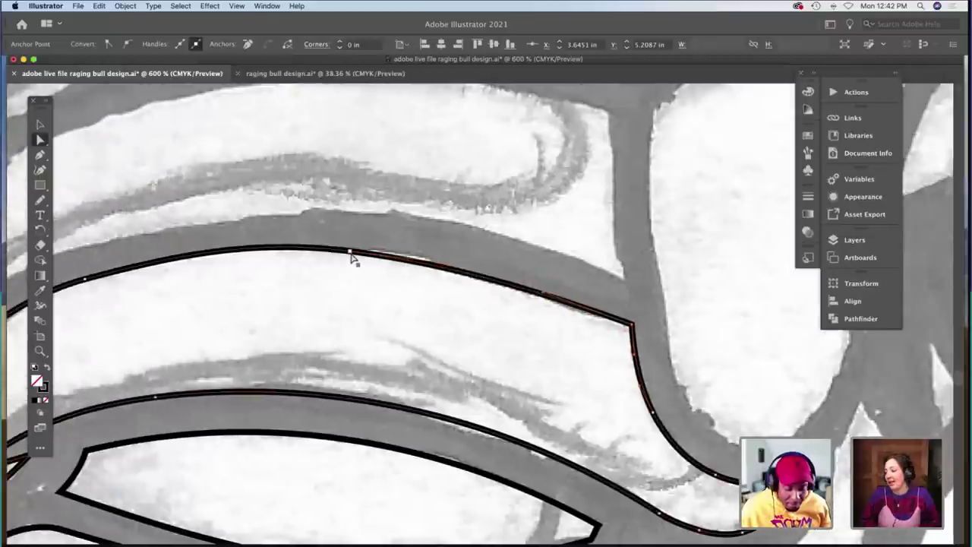
click(354, 253)
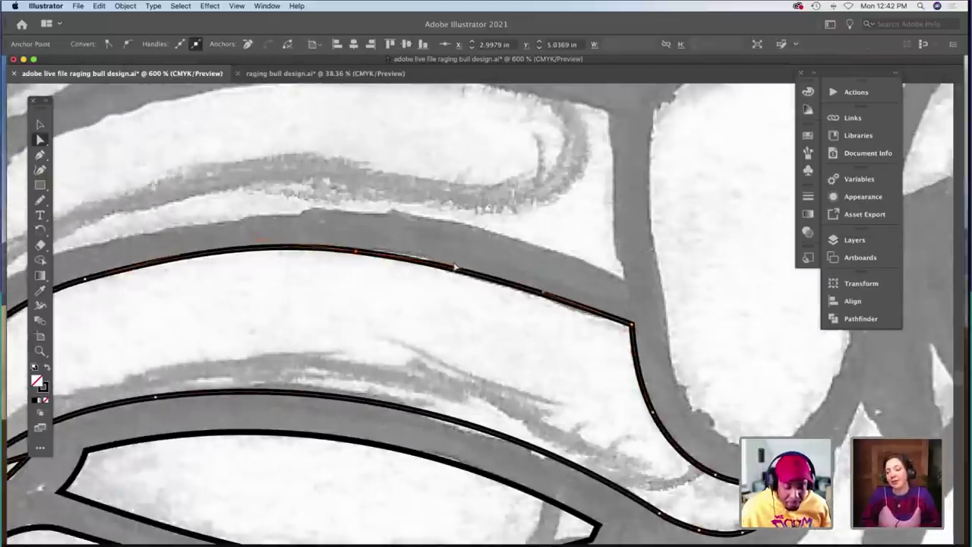
drag(453, 267, 453, 262)
Trace the next band above as a closed outline, from its rounded front along the lower edge, straight rear edge and upper edge.
scroll(351, 273, left, 5)
scroll(351, 273, up, 2)
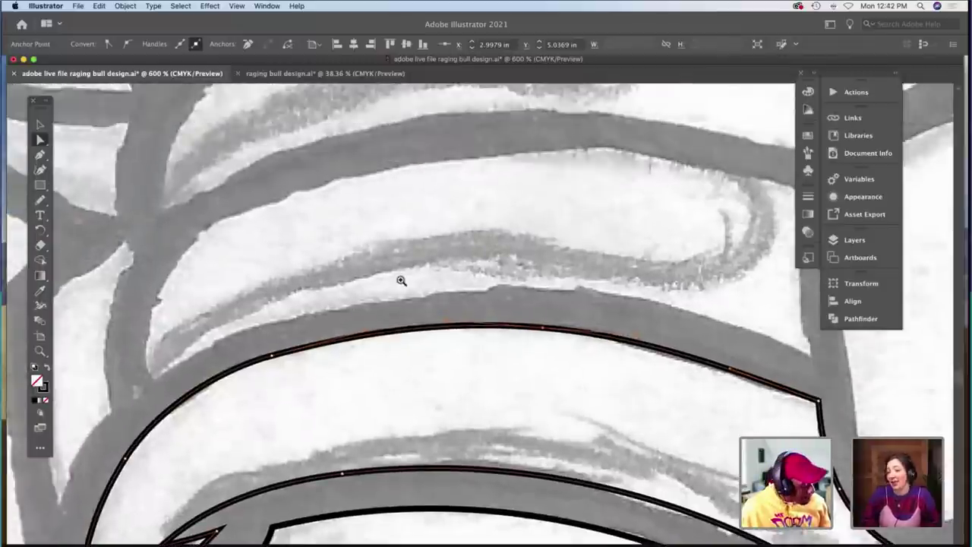
key(z)
alt+click(431, 287)
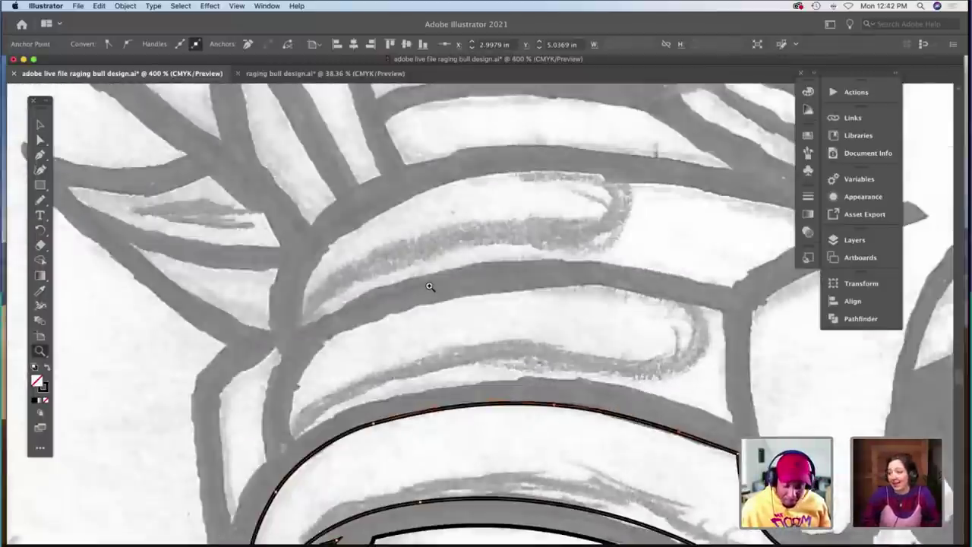
scroll(430, 287, right, 1)
scroll(430, 286, down, 2)
scroll(430, 285, down, 2)
key(n)
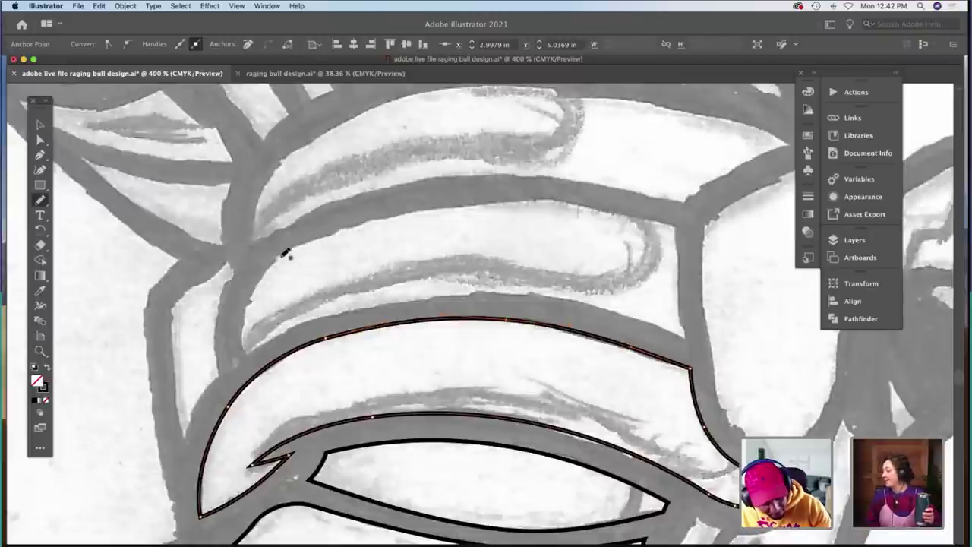
mouse_move(286, 253)
mouse_down()
mouse_move(255, 307)
mouse_move(250, 343)
mouse_up()
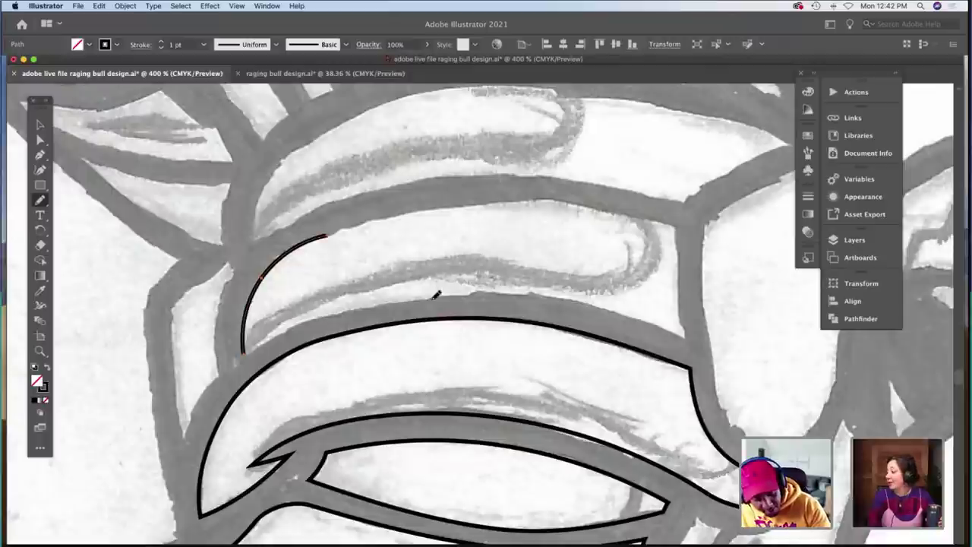
mouse_move(437, 296)
mouse_down()
mouse_move(522, 293)
mouse_move(687, 336)
mouse_move(679, 224)
mouse_move(691, 327)
mouse_up()
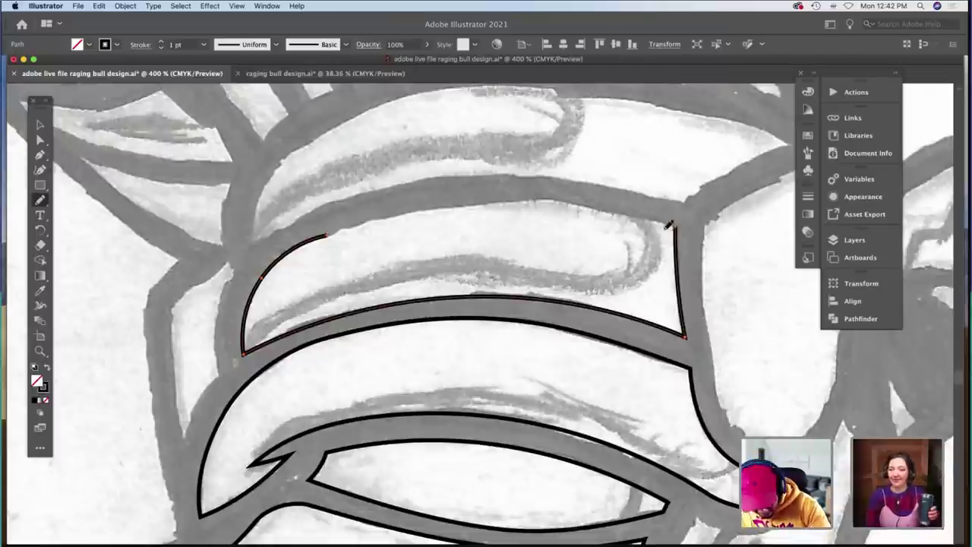
drag(497, 196, 334, 228)
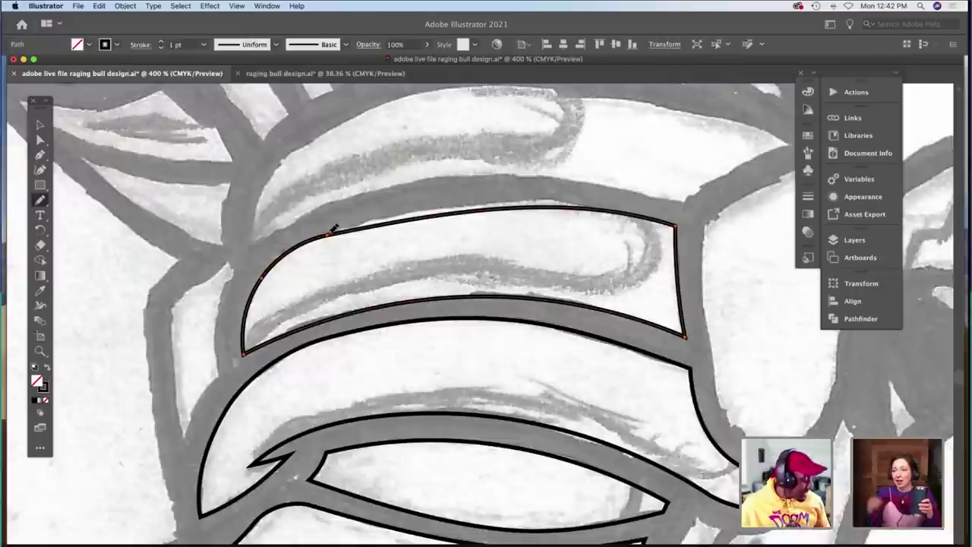
Bend the upper edge of the newly traced band upward to match the sketch, and deselect the path.
key(a)
click(377, 227)
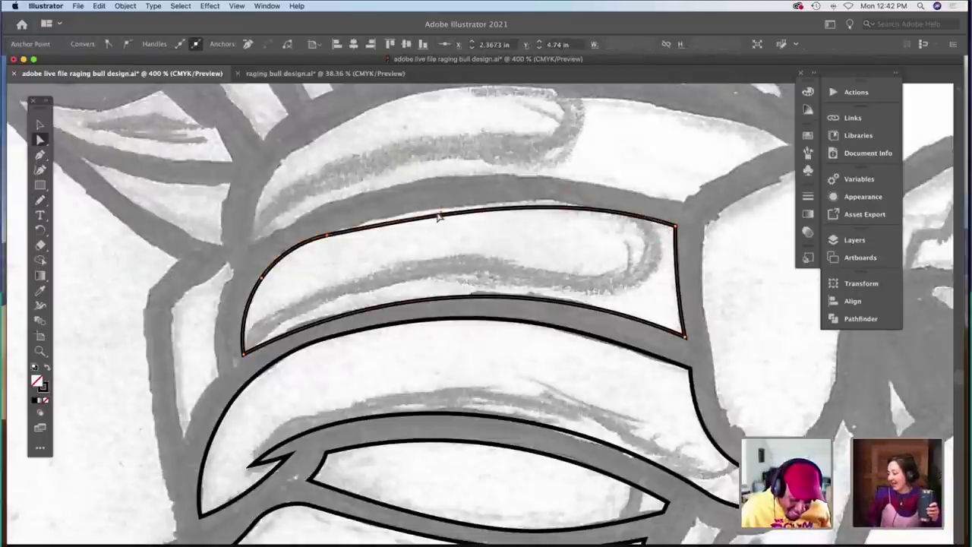
drag(438, 218, 442, 204)
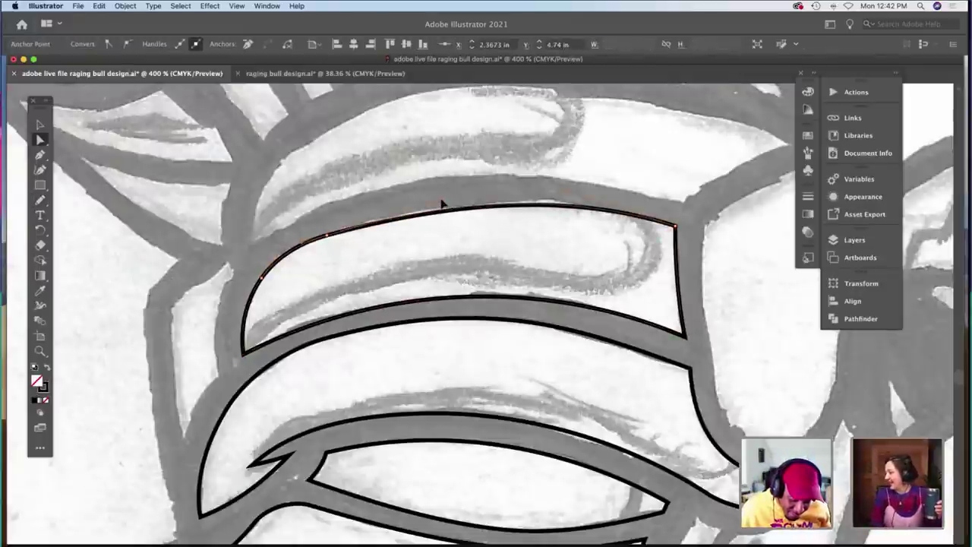
click(588, 219)
Trace the topmost curved band with its pointed rear tip, closing the outline along the slanted rear edge and lower edge.
scroll(590, 219, up, 3)
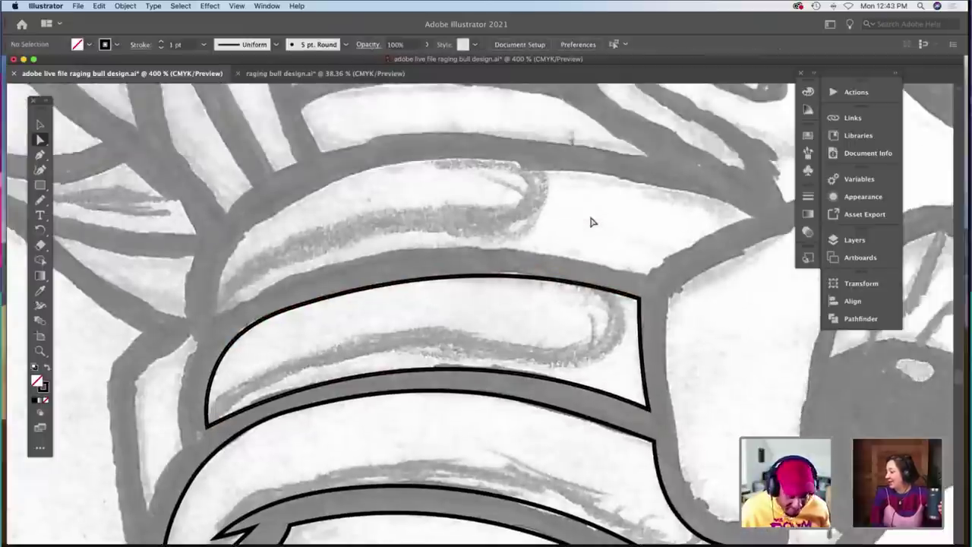
key(z)
scroll(590, 217, up, 3)
scroll(591, 217, right, 5)
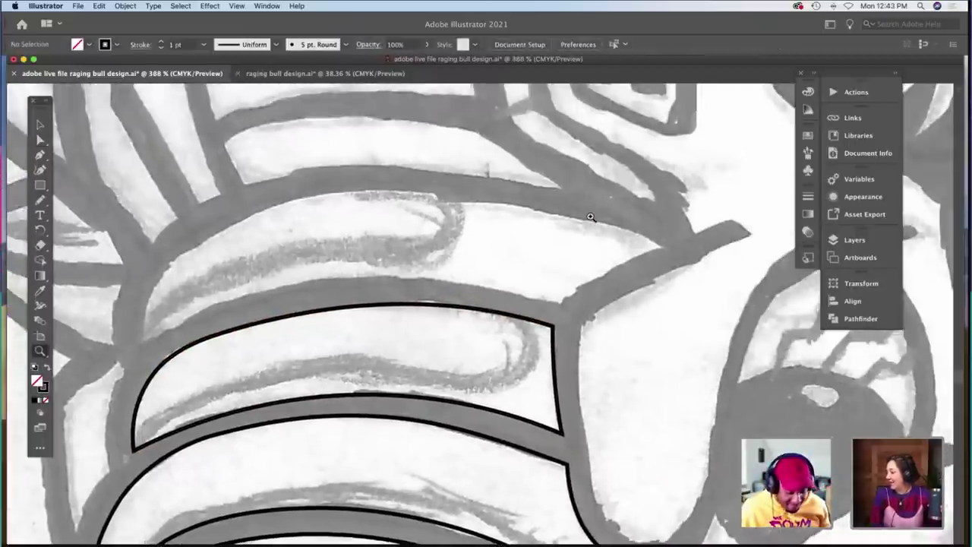
key(n)
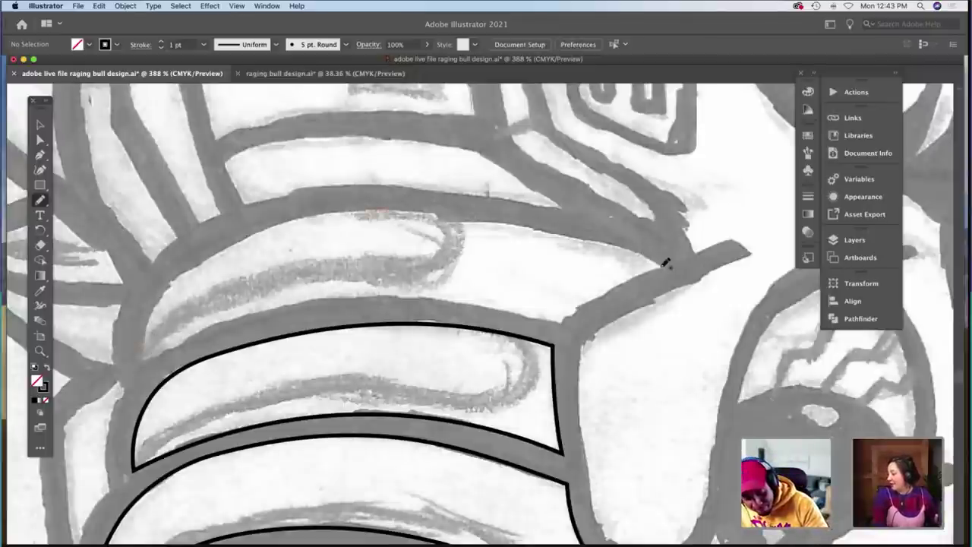
drag(661, 266, 659, 266)
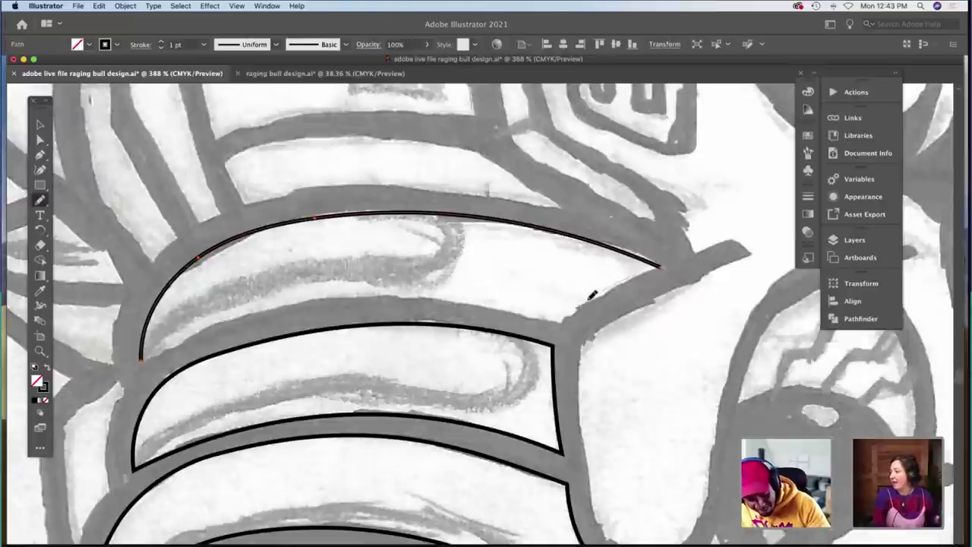
drag(566, 322, 661, 265)
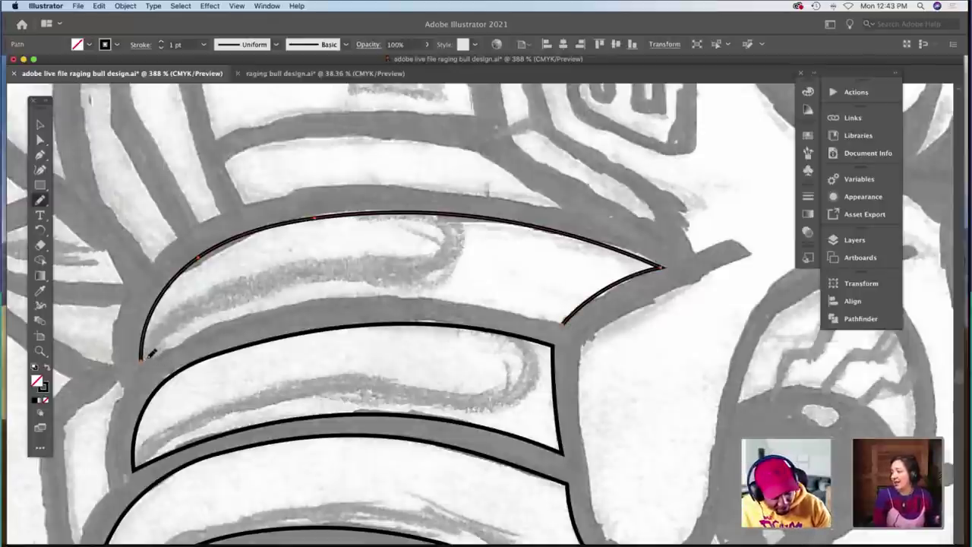
mouse_move(378, 294)
mouse_down()
mouse_move(495, 303)
mouse_move(564, 323)
mouse_up()
Move the topmost band's rear tip slightly outward, and reposition the upper-edge anchor and handles to smooth the curve along the sketch.
key(a)
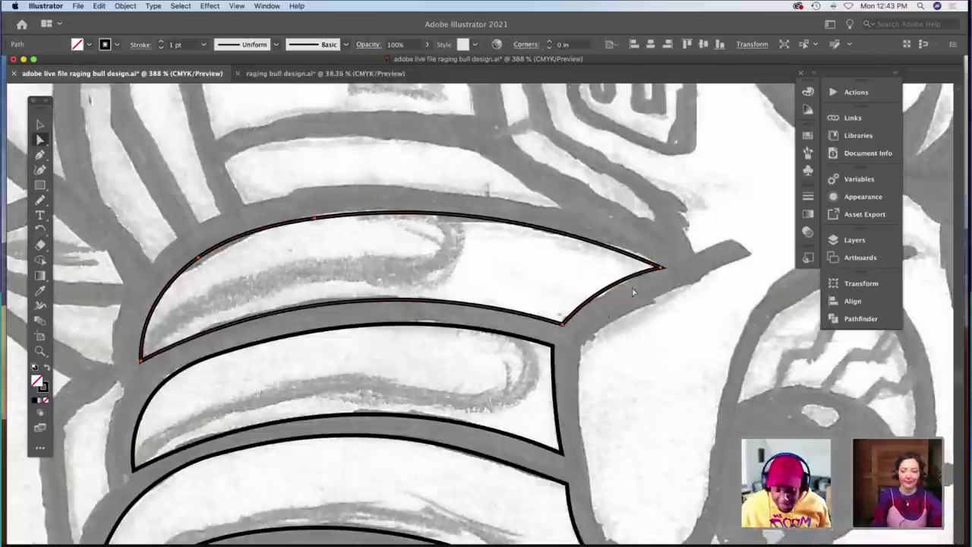
click(659, 268)
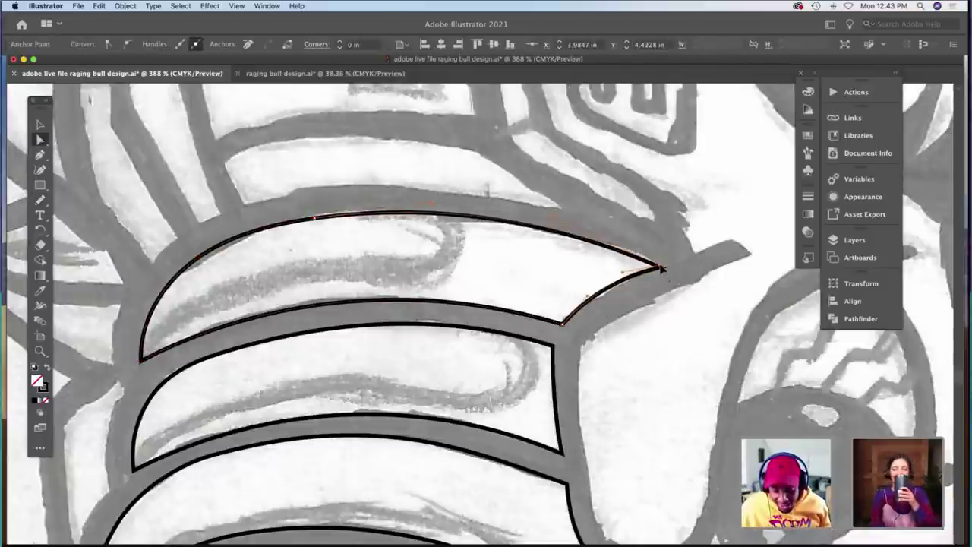
drag(661, 267, 666, 267)
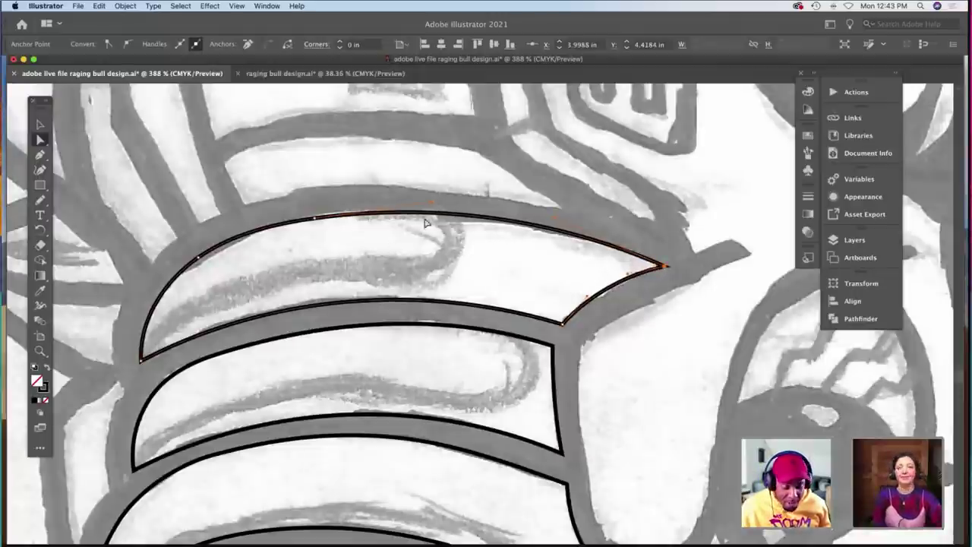
drag(433, 204, 433, 205)
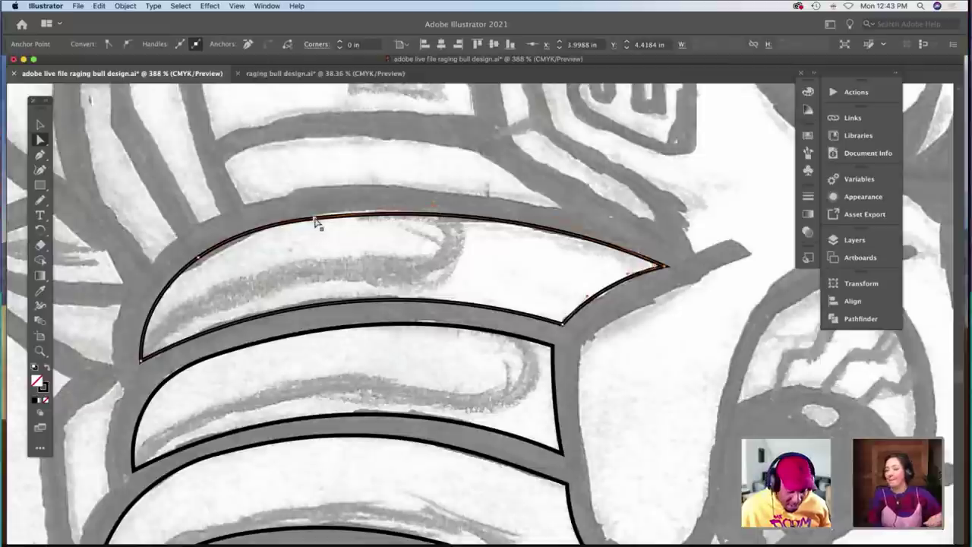
drag(314, 218, 330, 214)
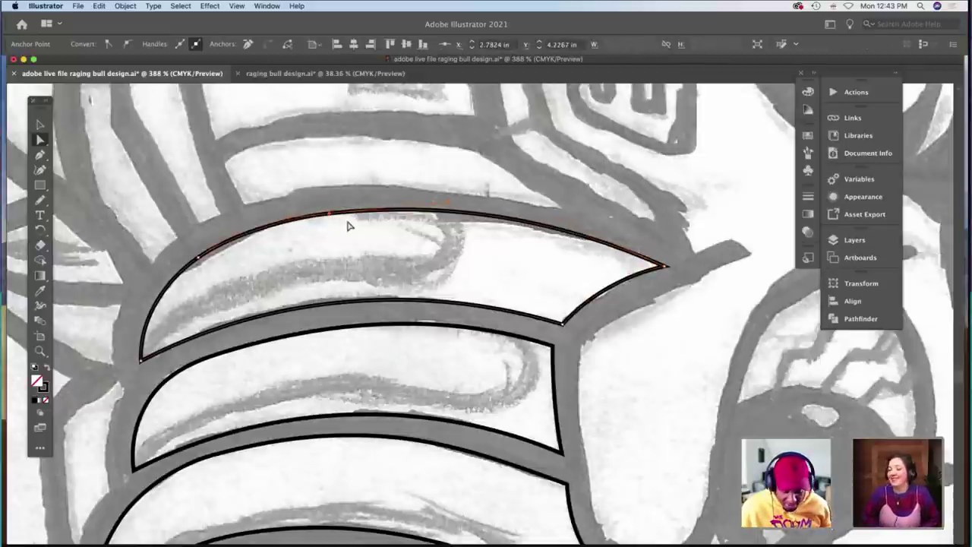
drag(451, 206, 440, 217)
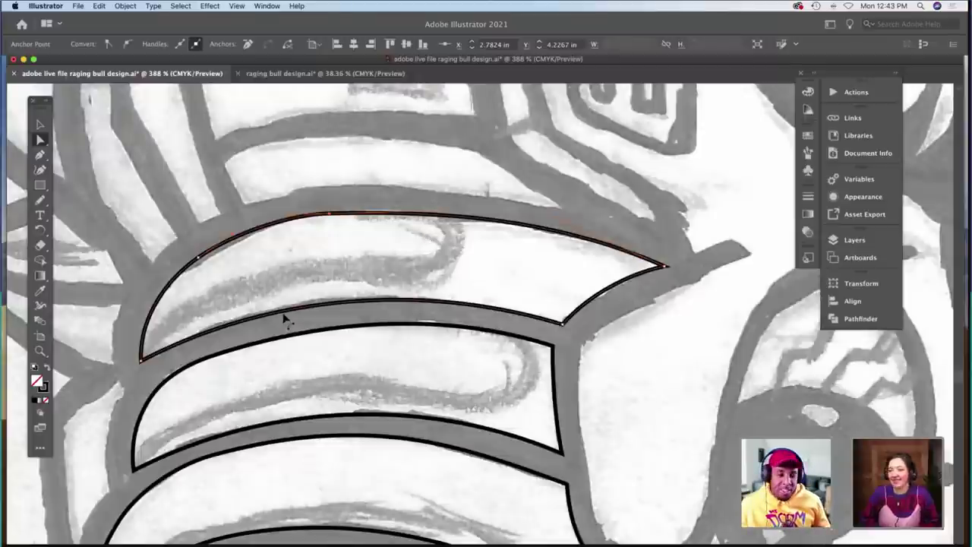
click(202, 259)
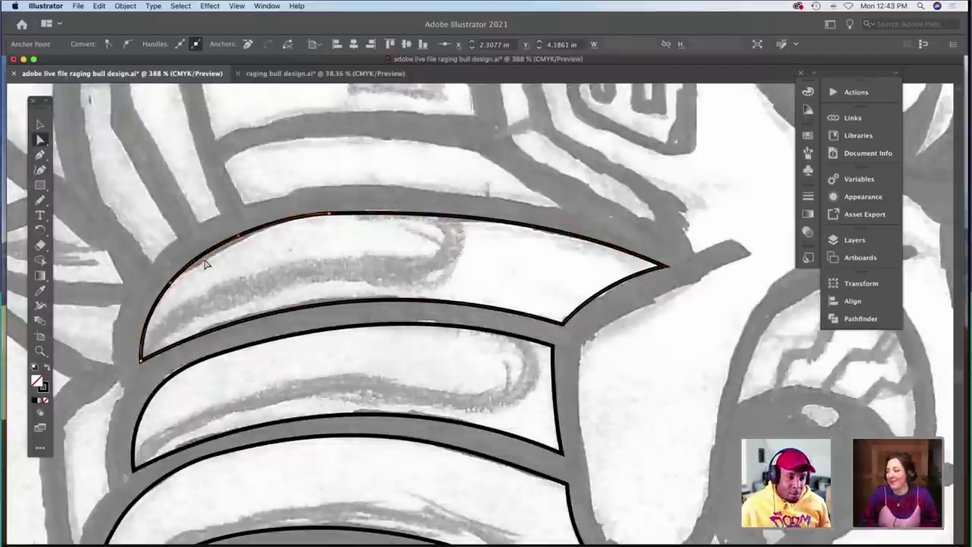
click(231, 277)
Trace the curved lower edge of the spike in front of the topmost band, plus the short rear edge rising from its base.
scroll(232, 277, up, 3)
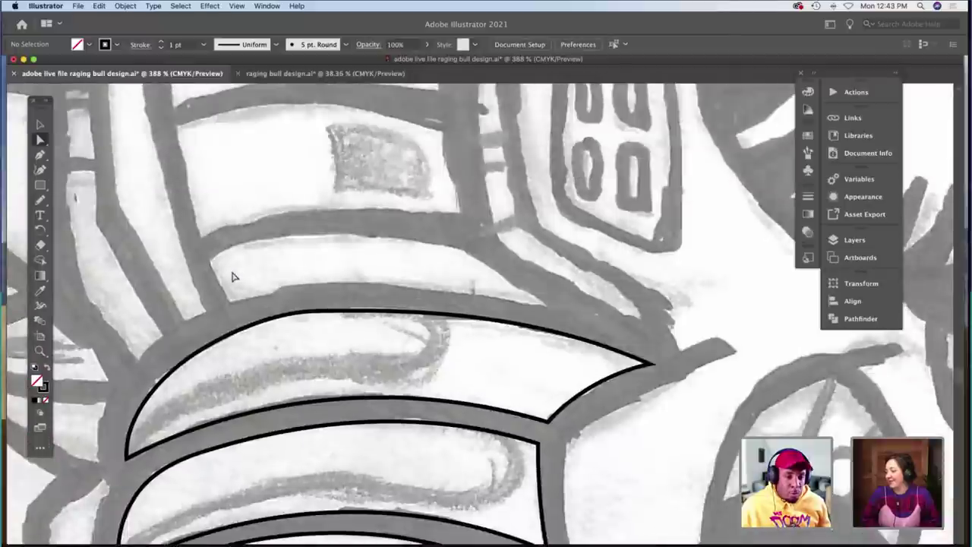
key(z)
alt+click(250, 271)
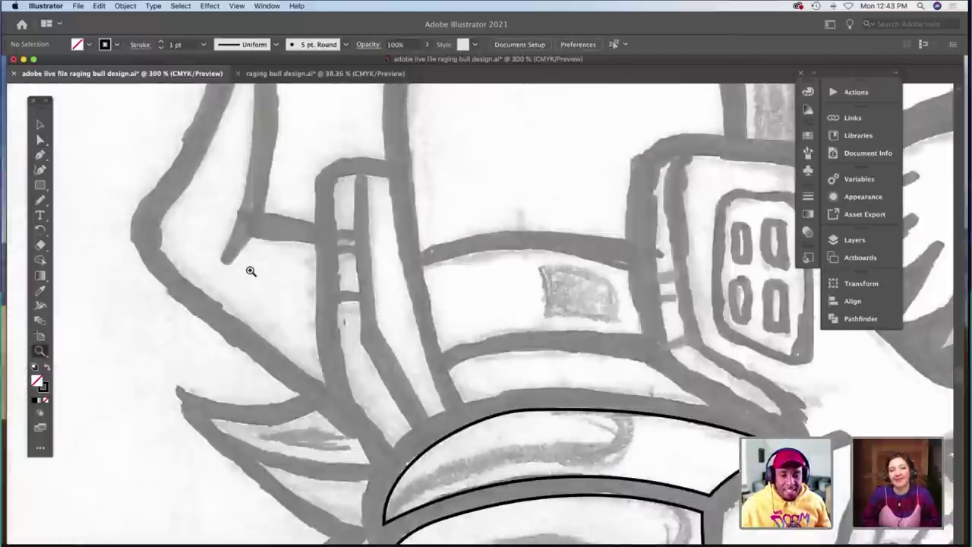
scroll(251, 271, down, 2)
scroll(251, 271, down, 3)
click(276, 291)
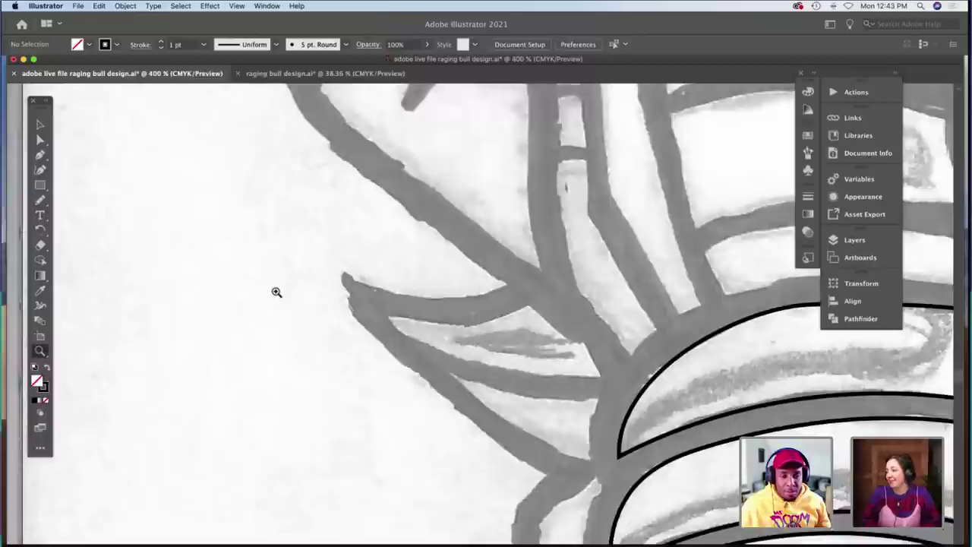
scroll(275, 291, down, 3)
scroll(276, 291, right, 1)
scroll(276, 291, right, 3)
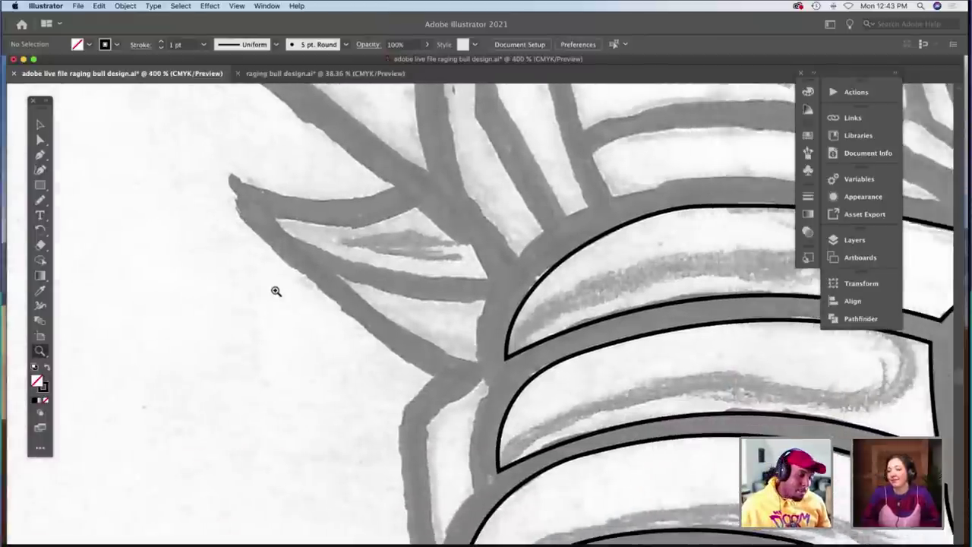
key(n)
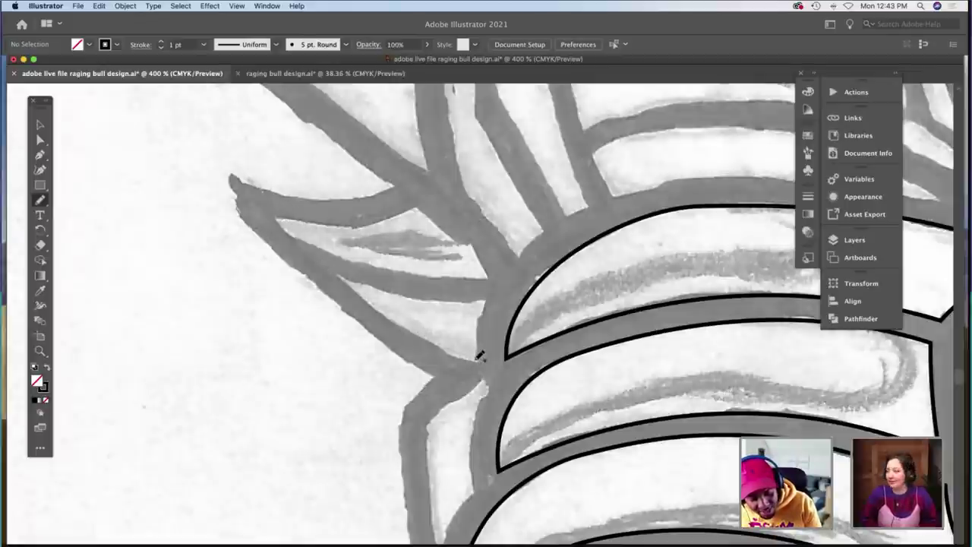
drag(476, 357, 274, 218)
drag(490, 295, 476, 357)
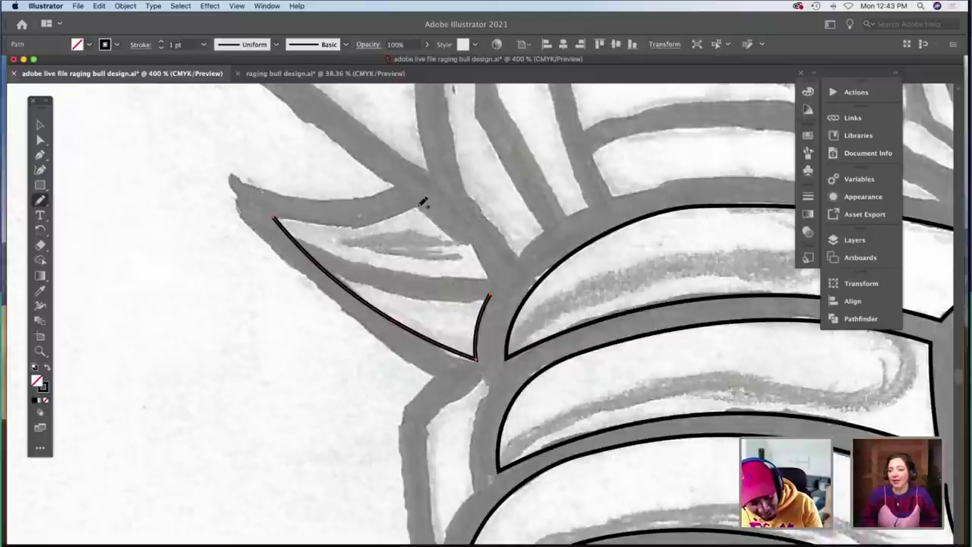
drag(420, 205, 479, 243)
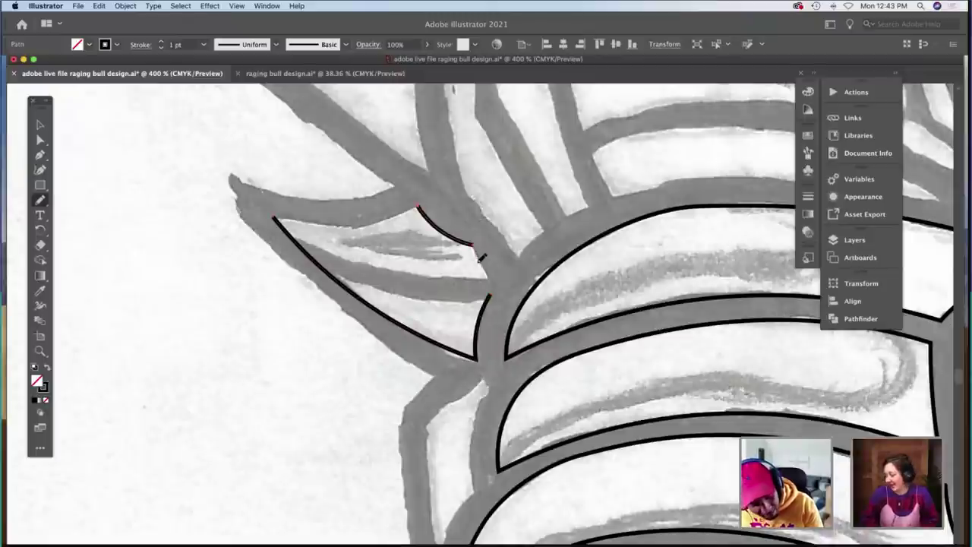
key(a)
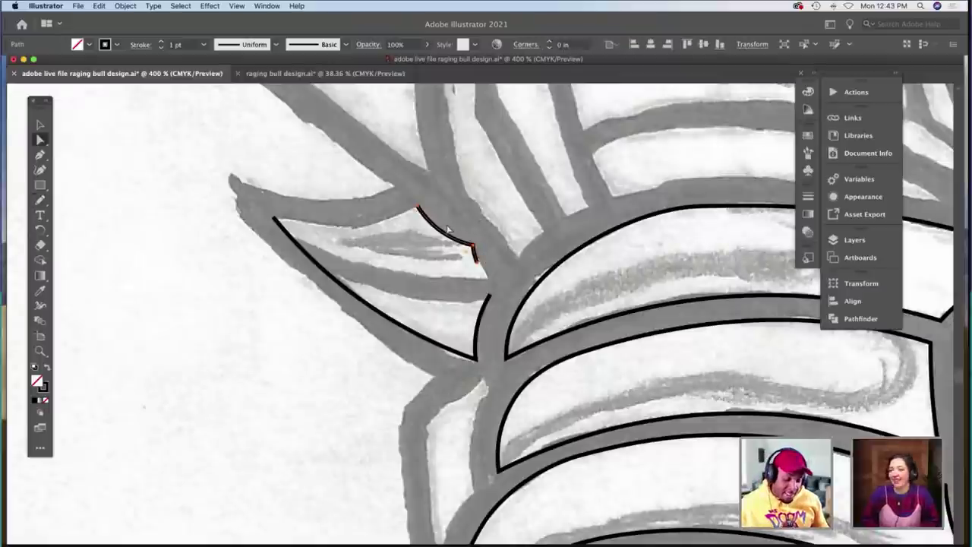
key(Delete)
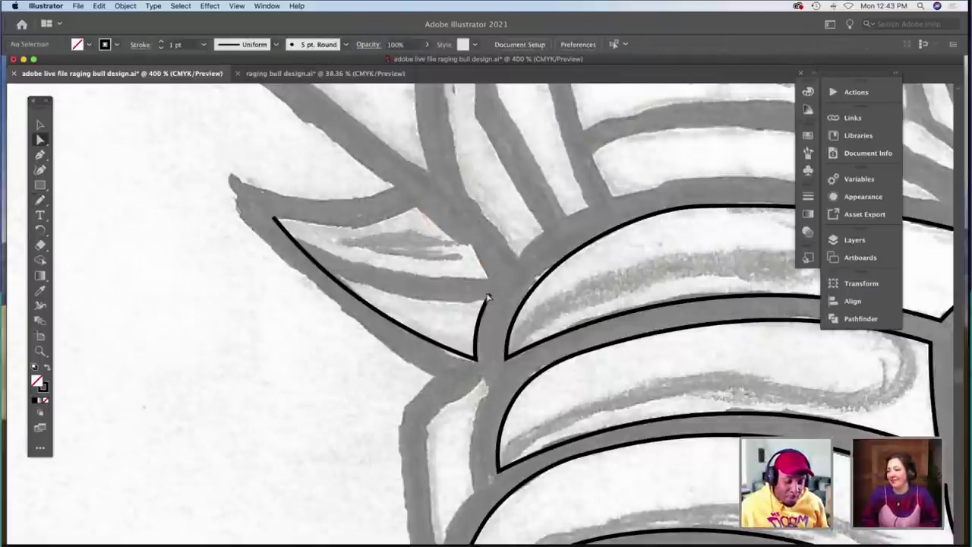
Continue the spike's outline from the short rear edge up the notched back and along the upper edge, closing it at the pointed tip.
click(490, 297)
key(n)
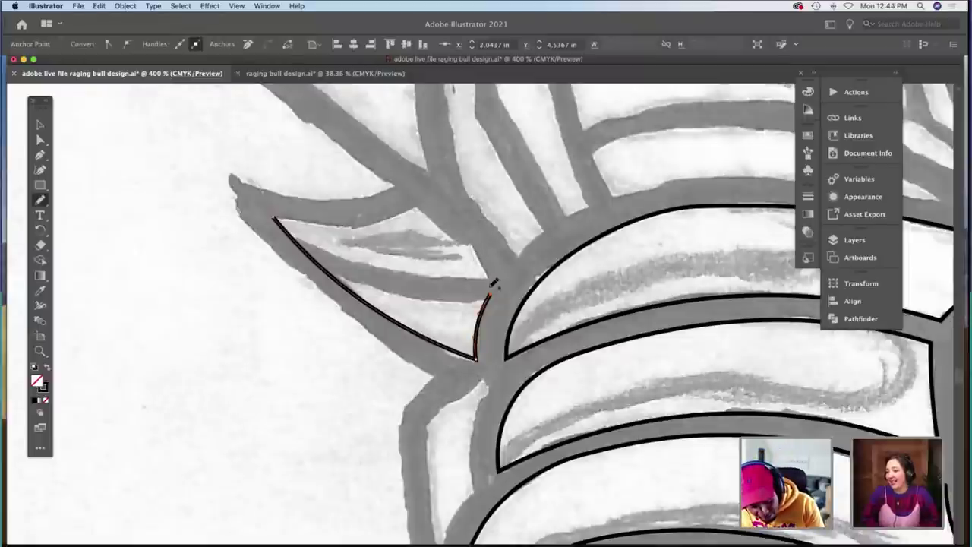
mouse_move(490, 294)
mouse_down()
mouse_move(469, 240)
mouse_move(416, 205)
mouse_move(271, 217)
mouse_up()
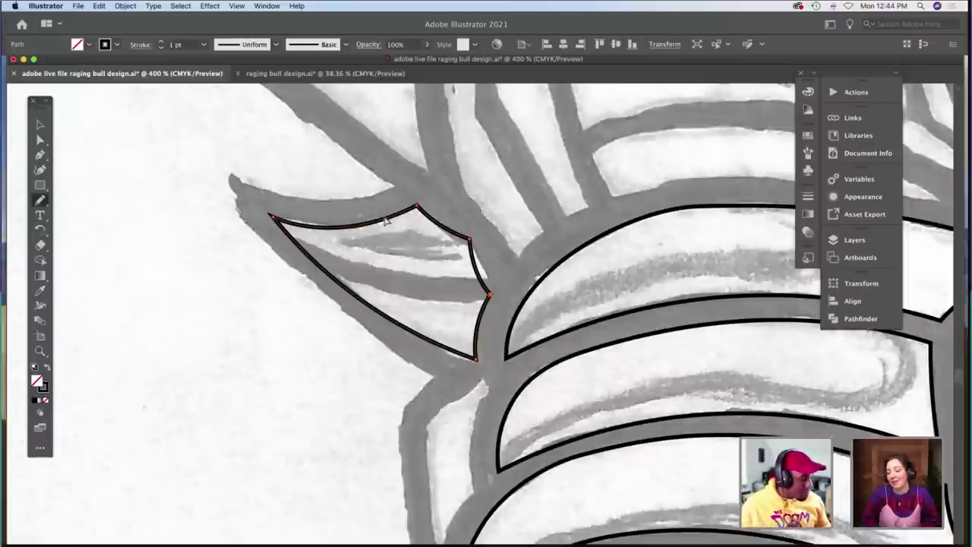
Nudge the spike's tip anchor and reshape its upper edge to match the sketch, and shift the lower rear corner slightly outward.
key(a)
click(274, 219)
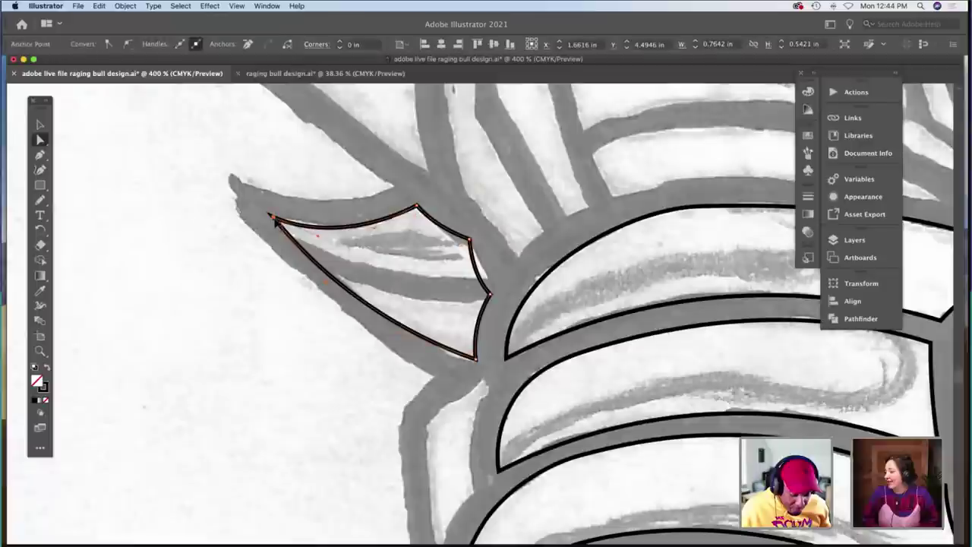
click(319, 240)
click(318, 227)
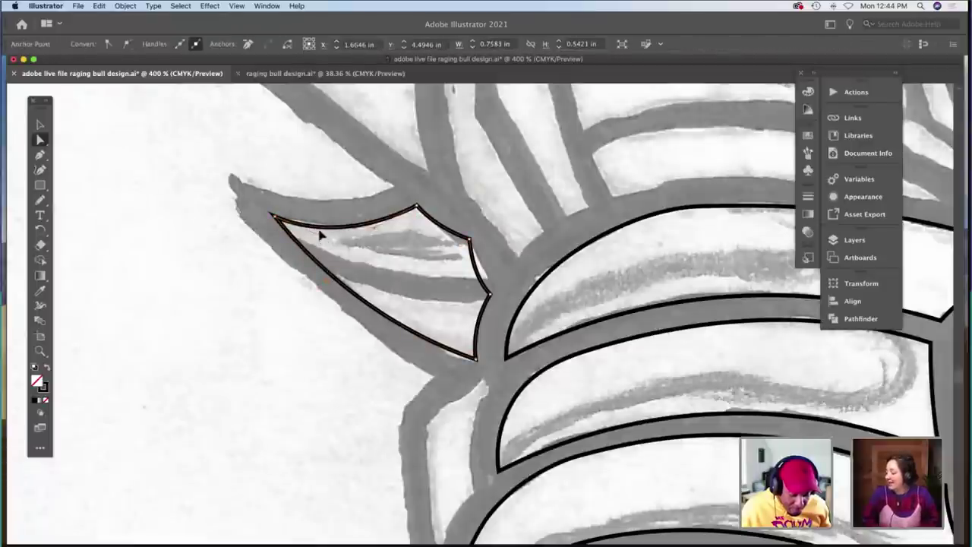
click(349, 242)
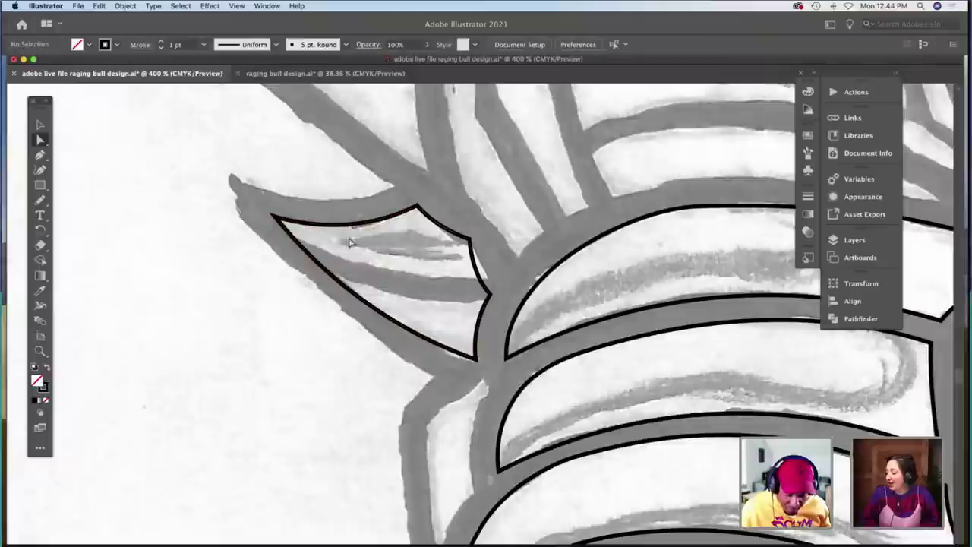
click(492, 294)
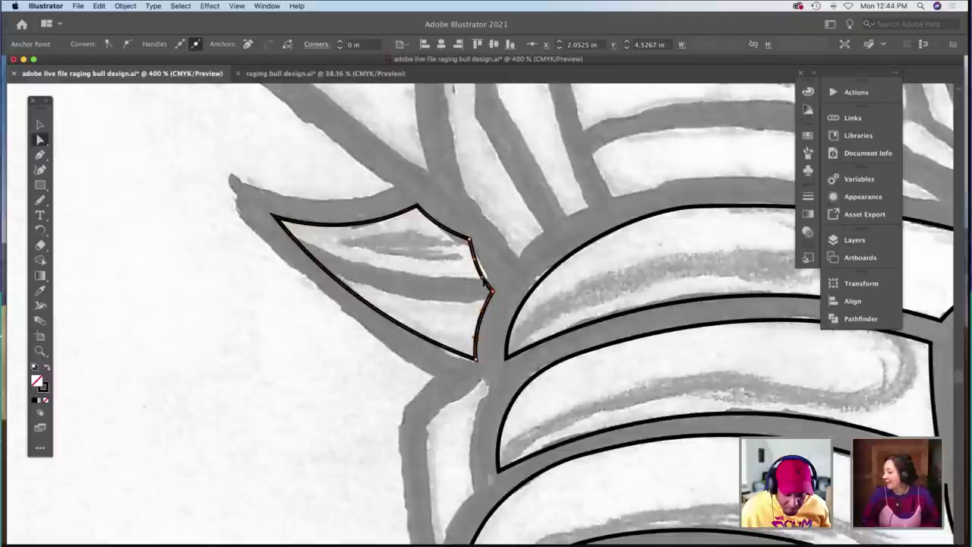
click(445, 278)
Examine the traced bands, spike and face outlines against the whole bull sketch.
key(z)
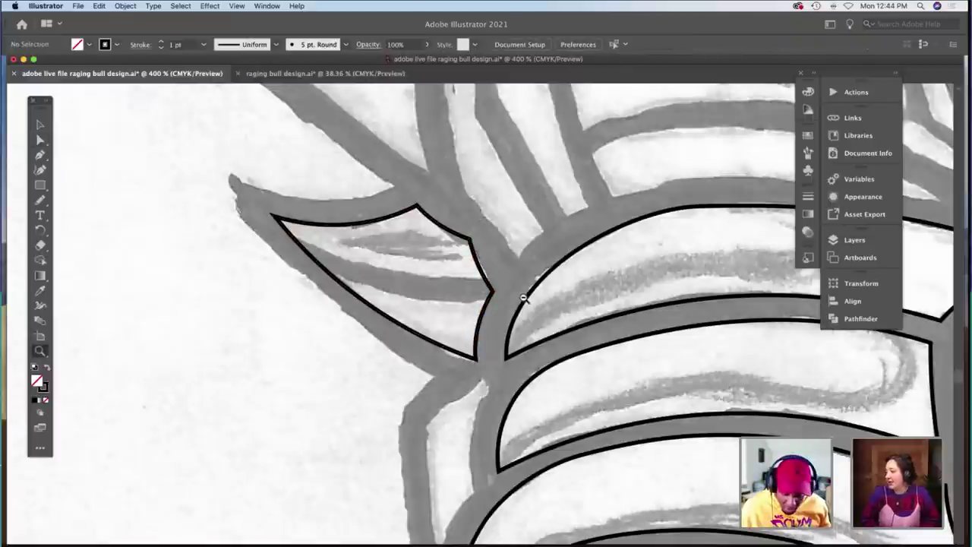
alt+click(523, 298)
scroll(489, 285, up, 3)
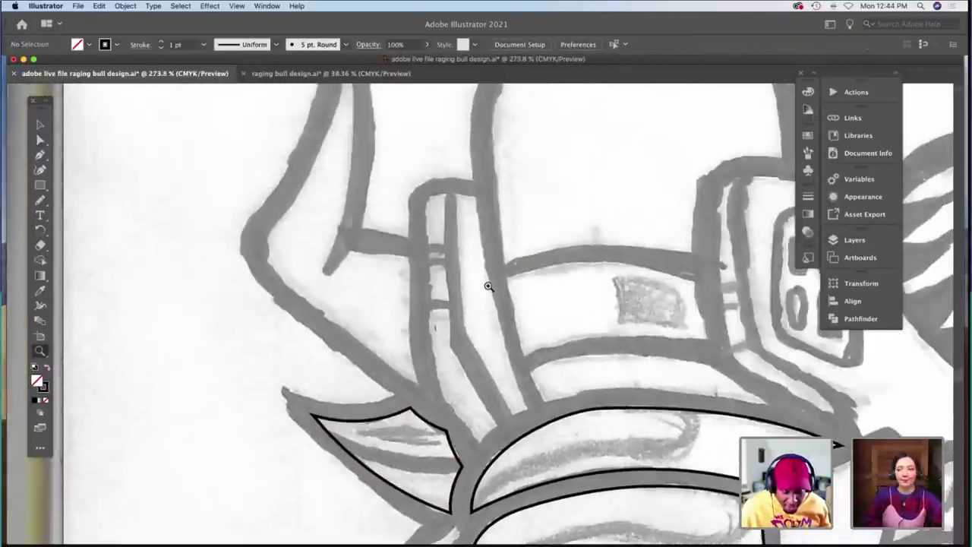
scroll(493, 290, down, 3)
alt+click(538, 306)
alt+click(534, 305)
scroll(533, 305, down, 5)
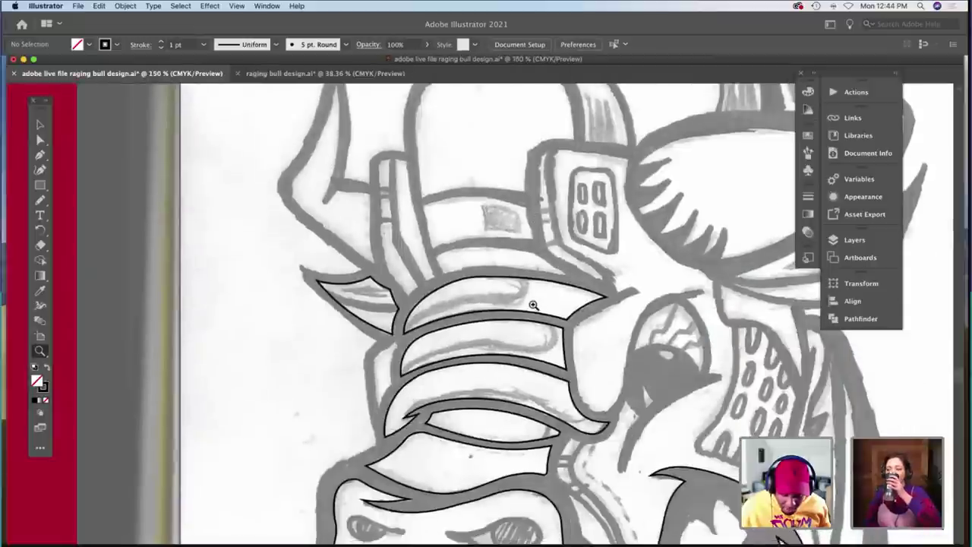
scroll(532, 307, down, 5)
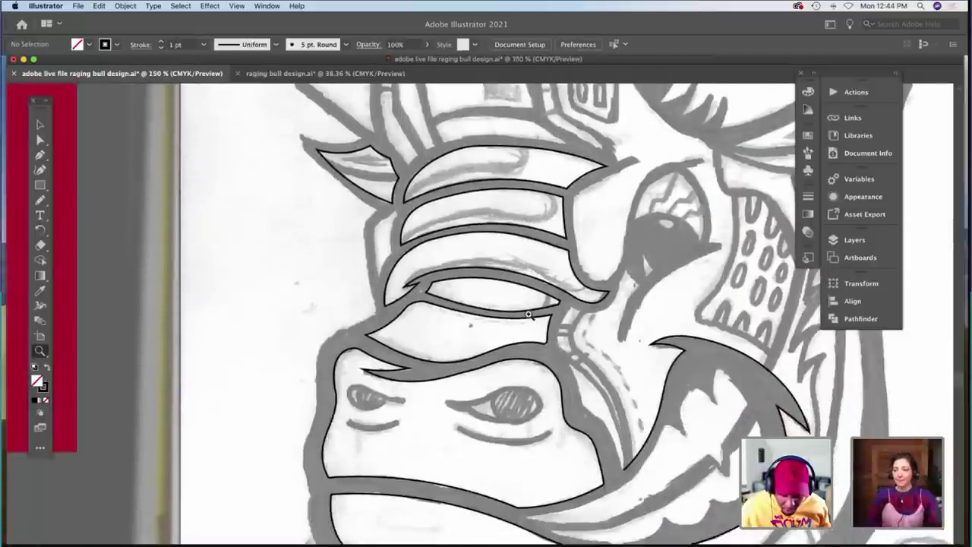
scroll(528, 314, down, 5)
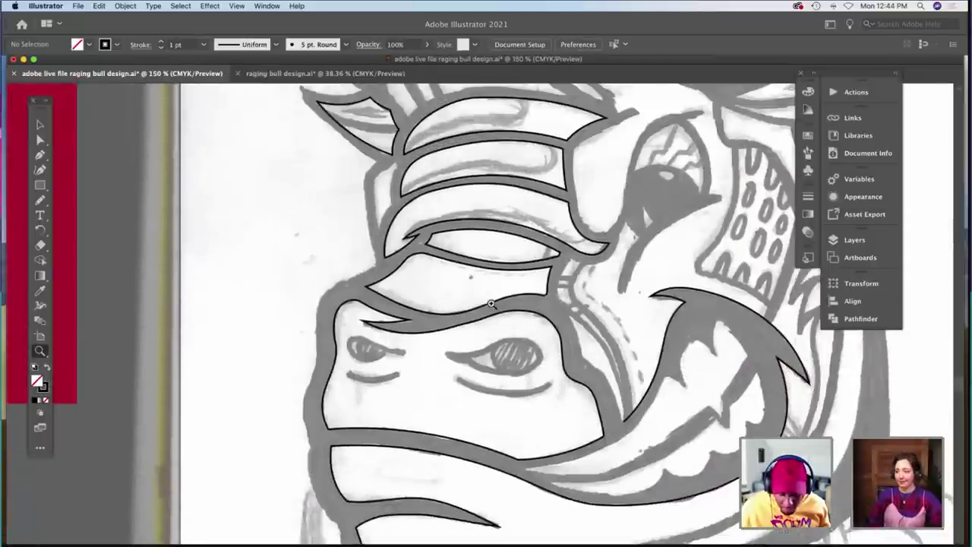
scroll(491, 304, up, 10)
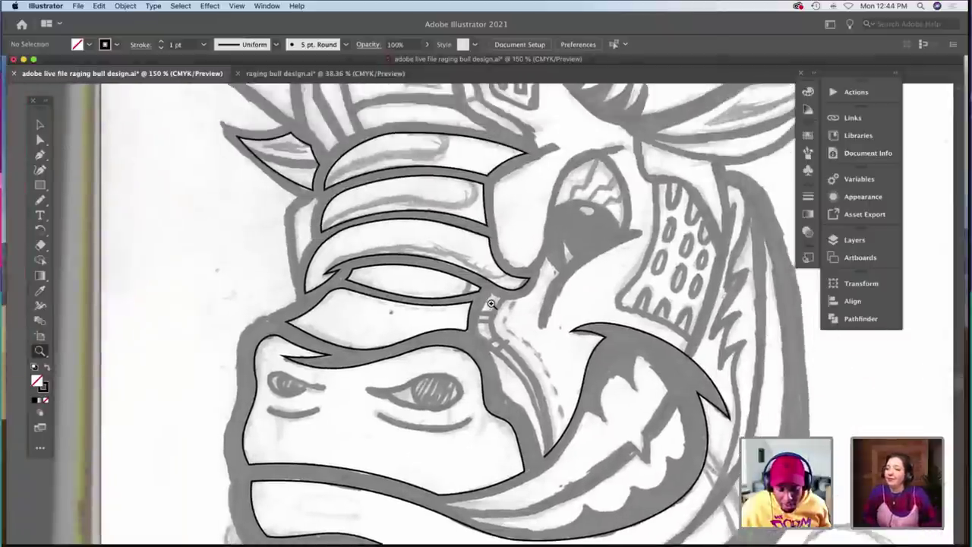
scroll(491, 304, up, 3)
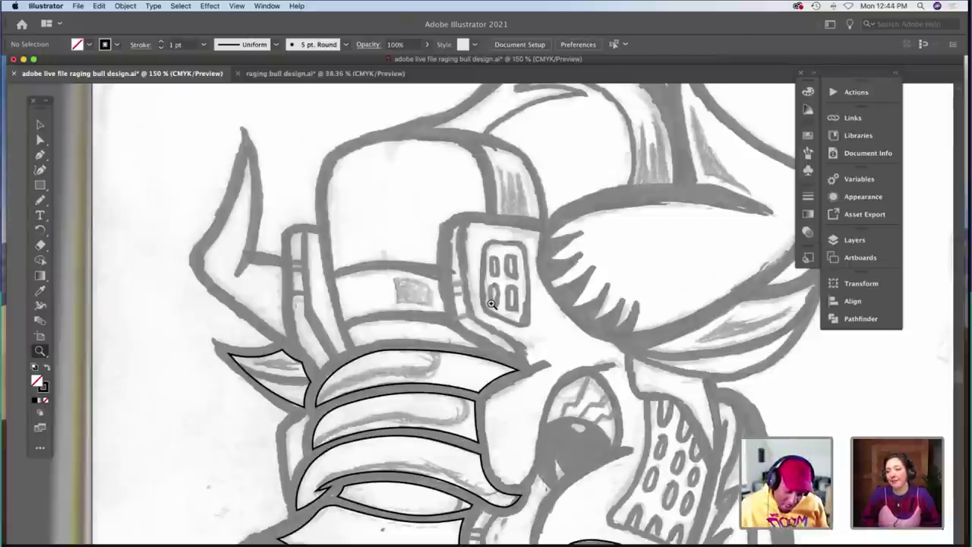
Trace the rear edge of the large front horn above the spike, and its lower edge up around the rounded front bend.
click(360, 315)
click(359, 314)
scroll(445, 317, right, 2)
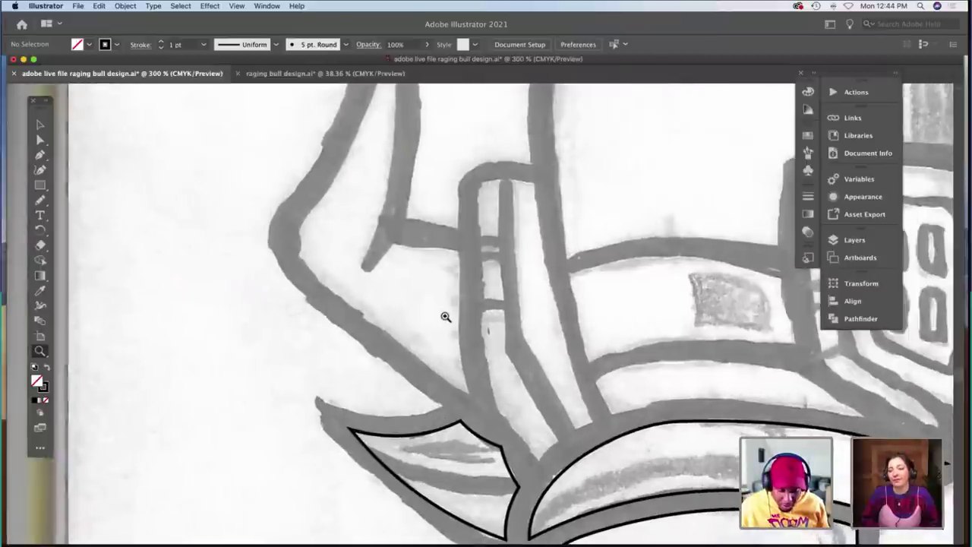
scroll(445, 317, down, 2)
key(n)
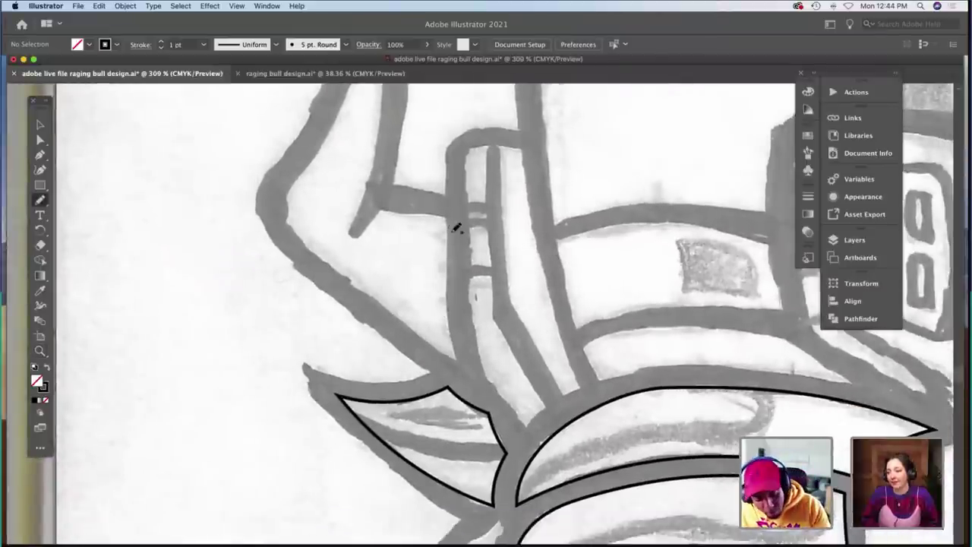
drag(449, 236, 458, 354)
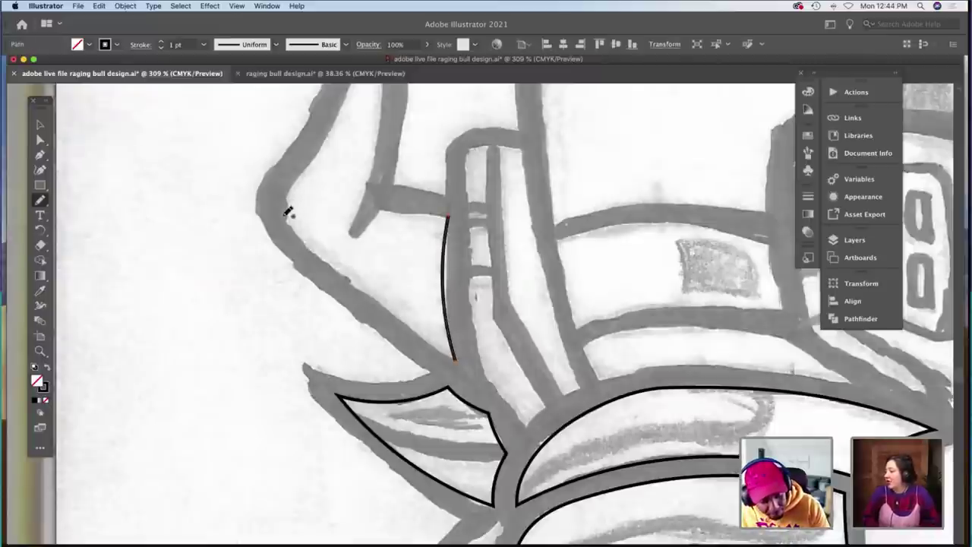
drag(281, 216, 460, 357)
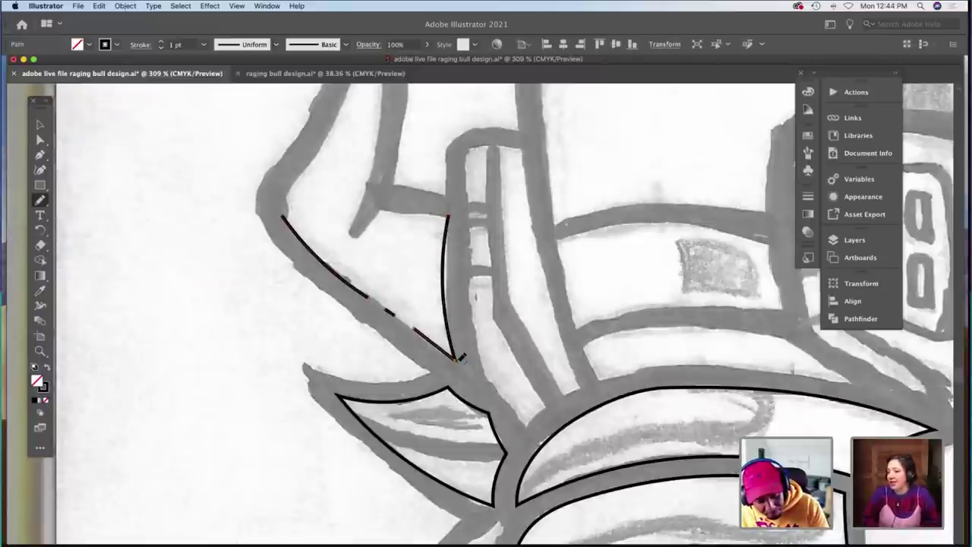
key(super+z)
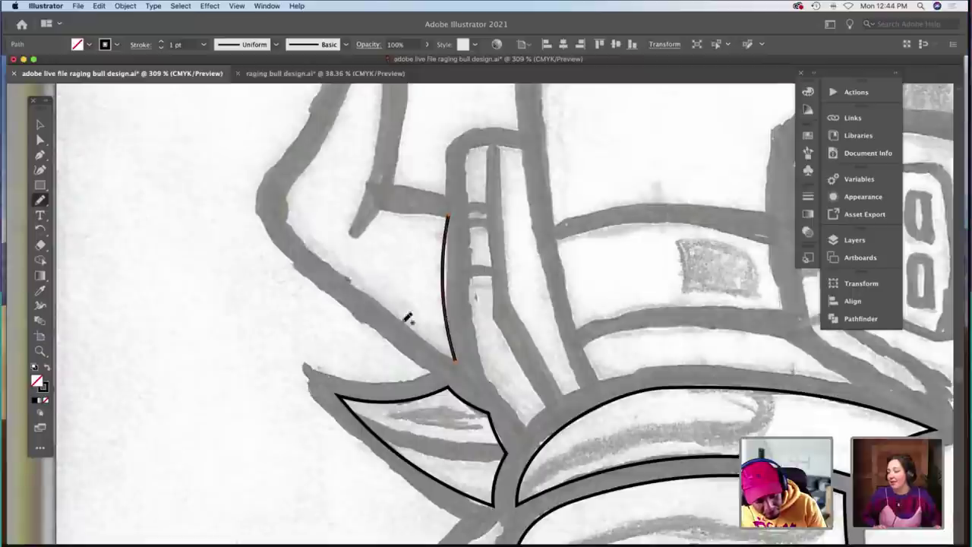
drag(454, 354, 281, 190)
Complete the large front horn's outline up to its pointed tip, down the inner edge and around the small notch, closing it at the rear edge.
scroll(369, 183, up, 5)
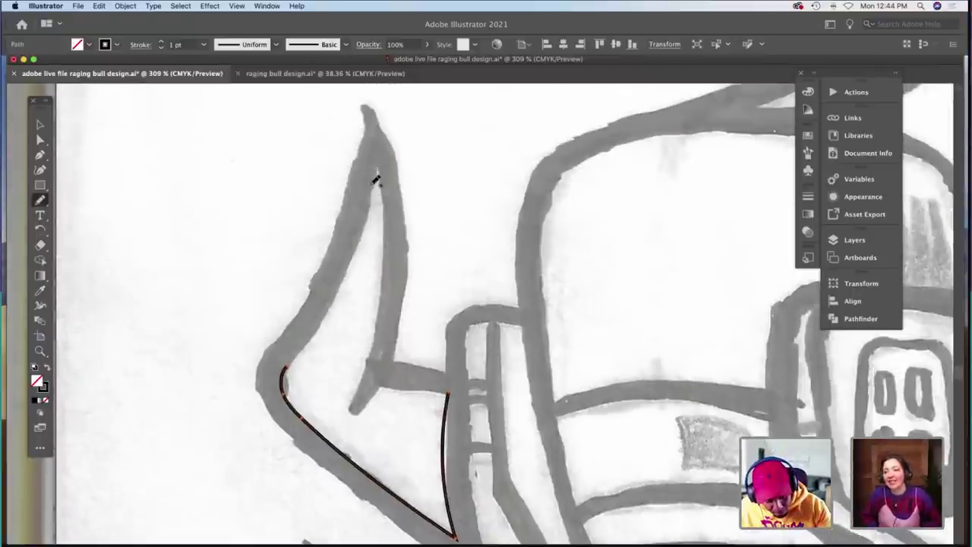
mouse_move(349, 270)
mouse_down()
mouse_move(324, 322)
mouse_move(285, 367)
mouse_up()
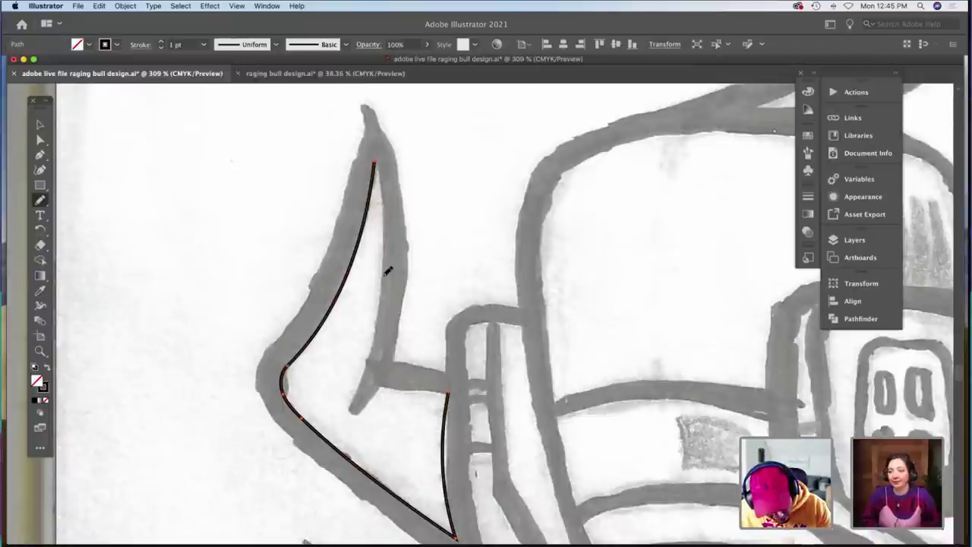
drag(387, 271, 363, 388)
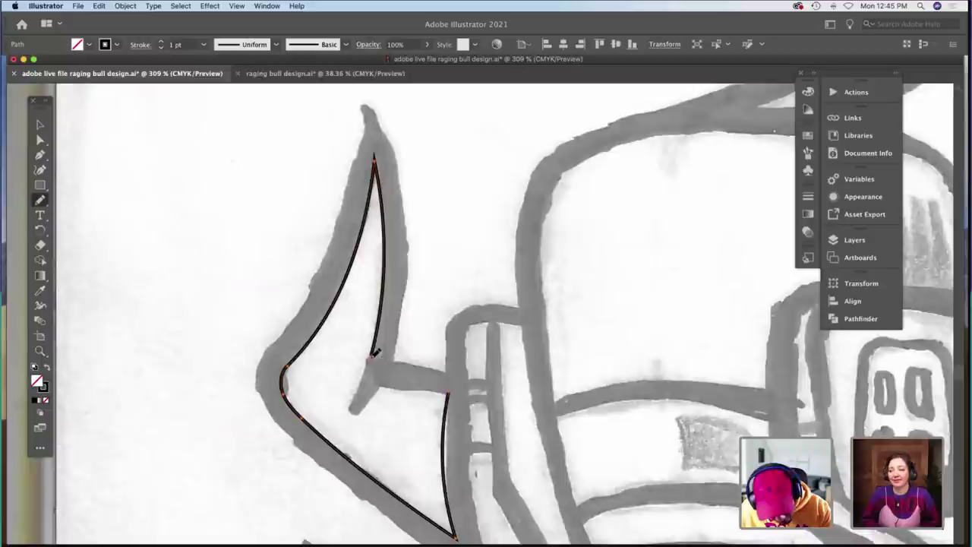
mouse_move(370, 357)
mouse_down()
mouse_move(355, 406)
mouse_move(383, 376)
mouse_move(380, 386)
mouse_move(449, 387)
mouse_up()
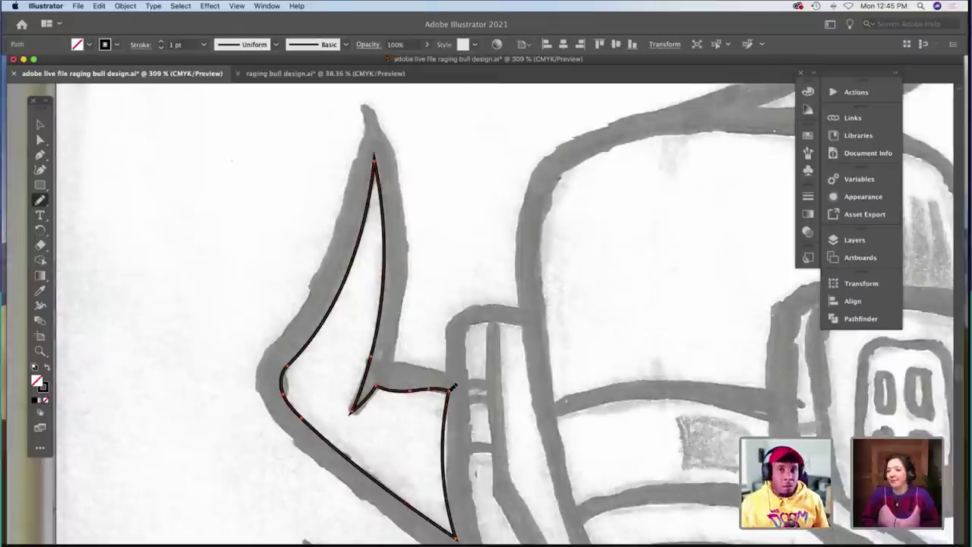
key(z)
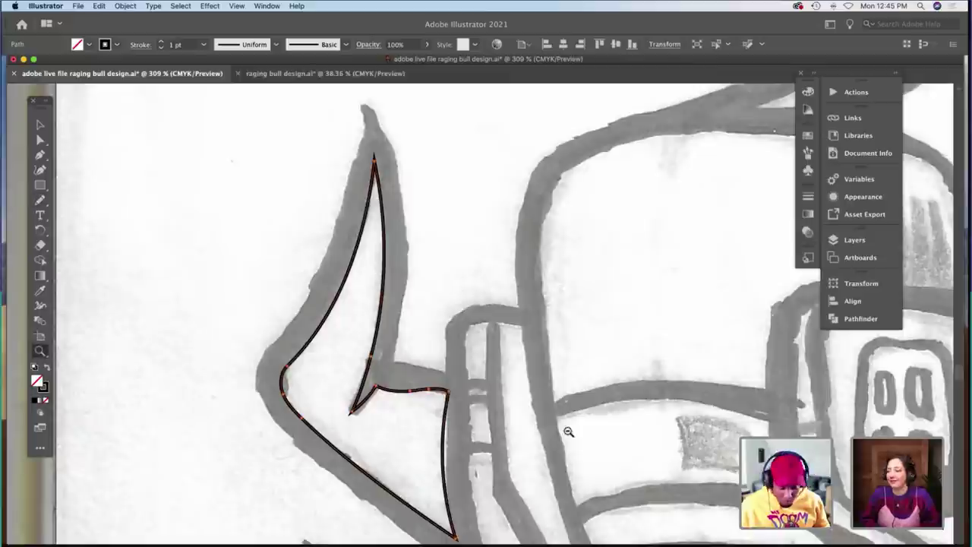
click(568, 420)
alt+click(568, 420)
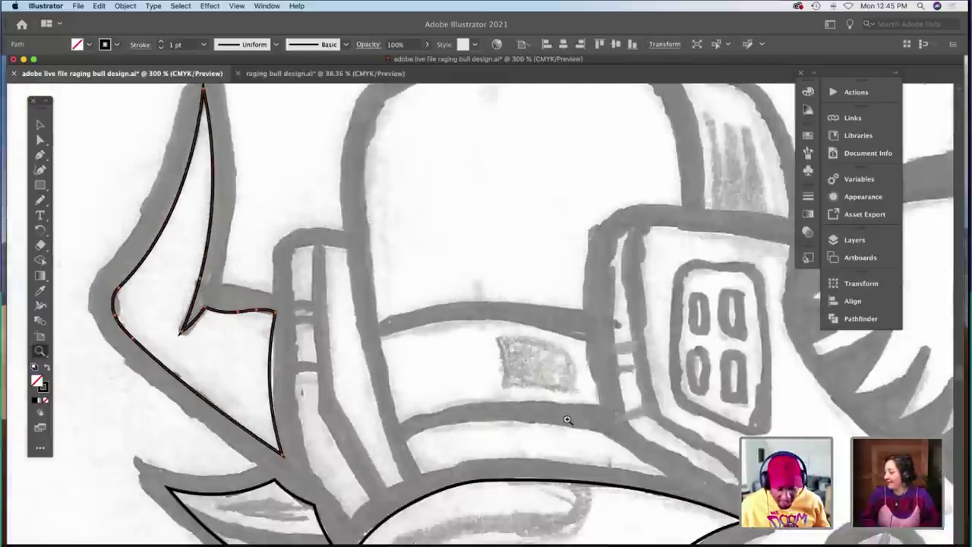
alt+click(568, 420)
scroll(513, 416, up, 2)
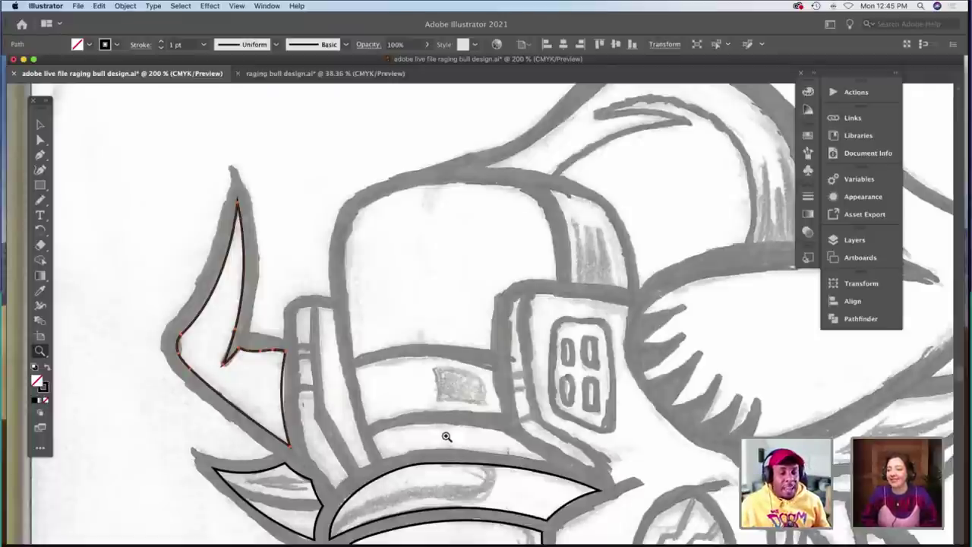
click(436, 440)
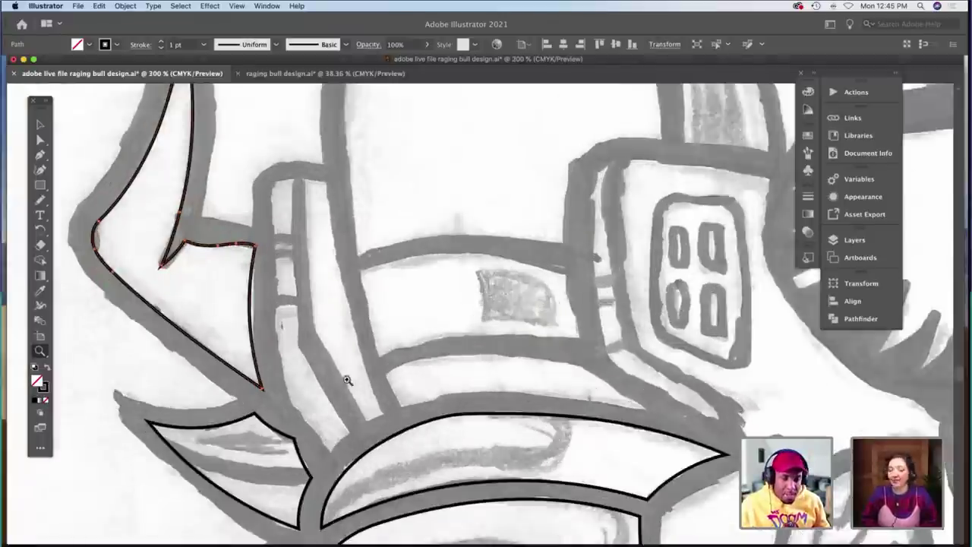
Reshape the large front horn's rear edge to follow the sketch and adjust the anchor at the notch tip.
click(347, 381)
key(a)
click(241, 344)
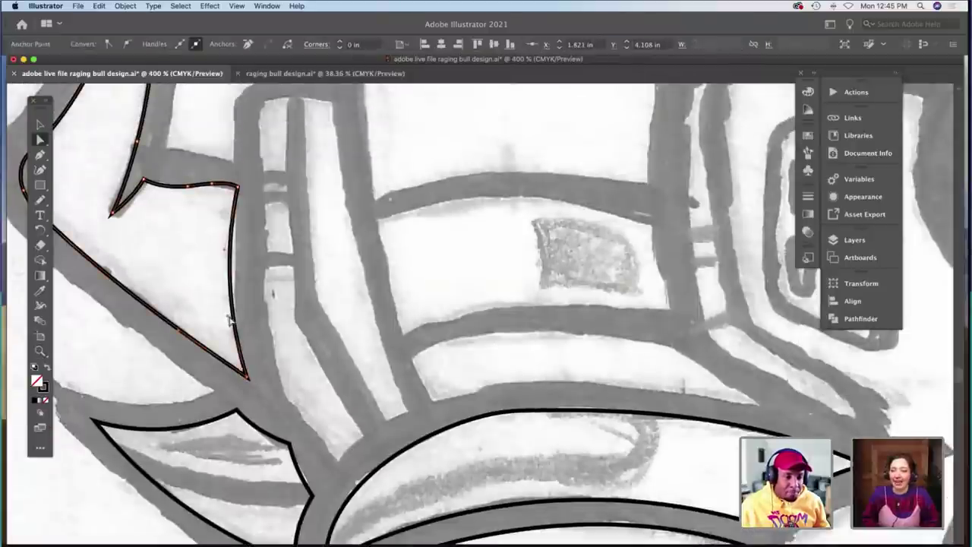
drag(229, 319, 231, 314)
drag(225, 250, 231, 252)
click(247, 281)
scroll(169, 256, up, 3)
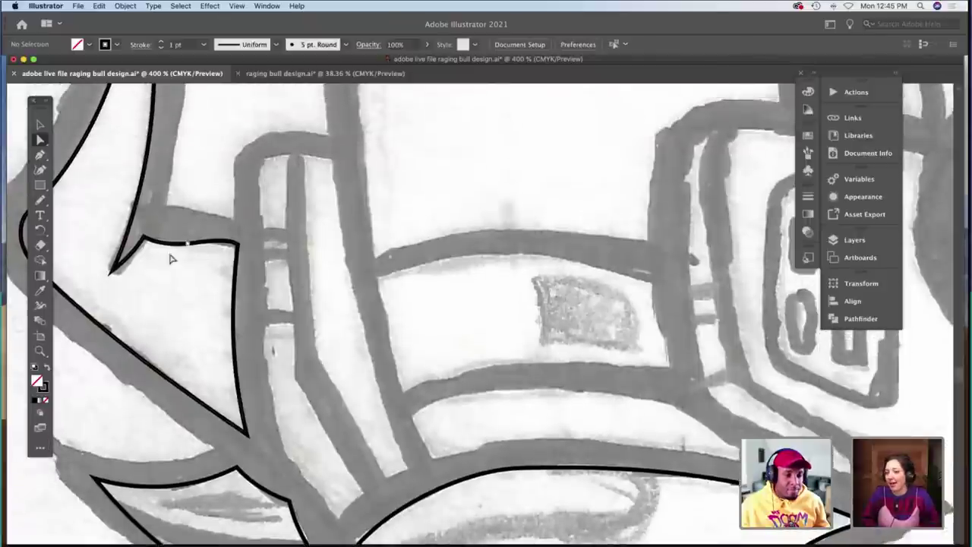
click(112, 271)
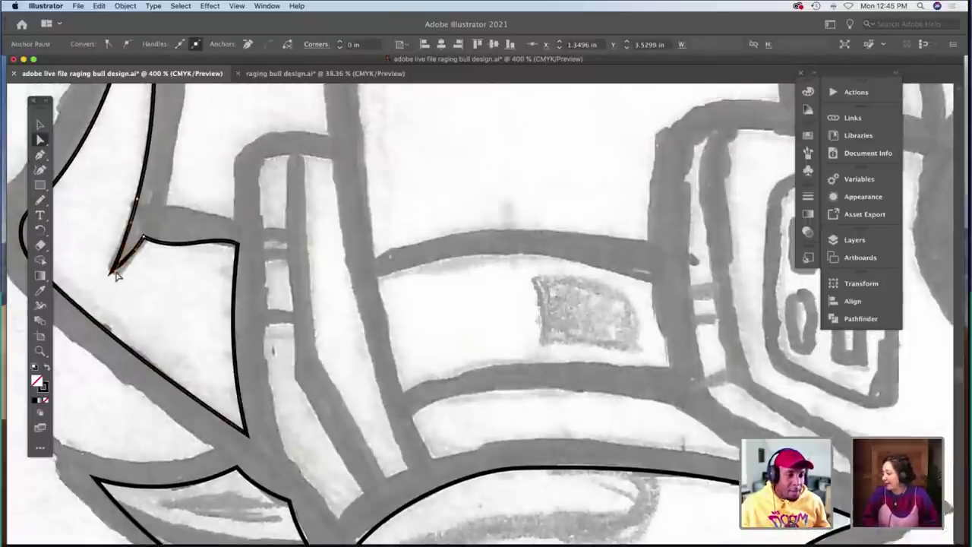
click(133, 274)
scroll(134, 277, down, 5)
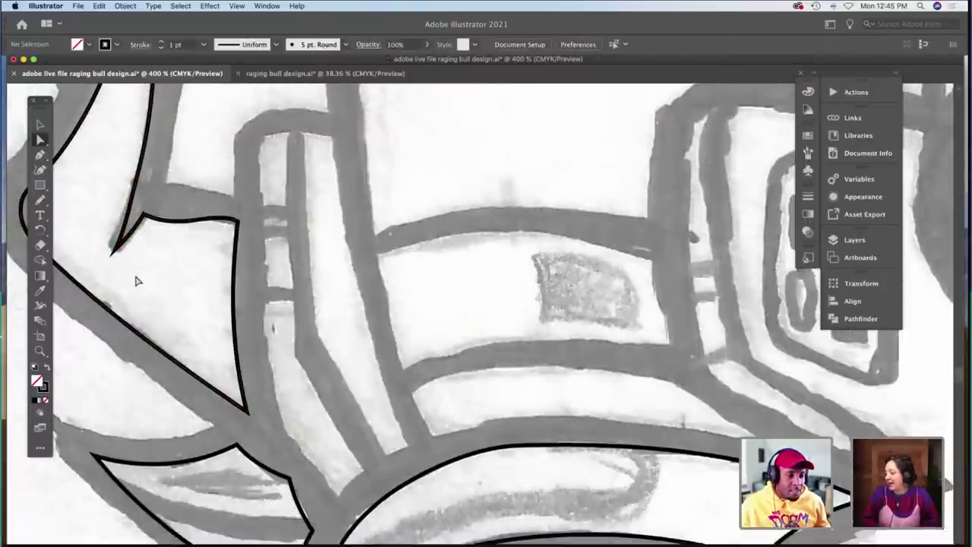
Trace the front and bottom edges of the small shaded panel above the vented block, using freehand strokes.
key(z)
alt+click(362, 351)
alt+click(360, 350)
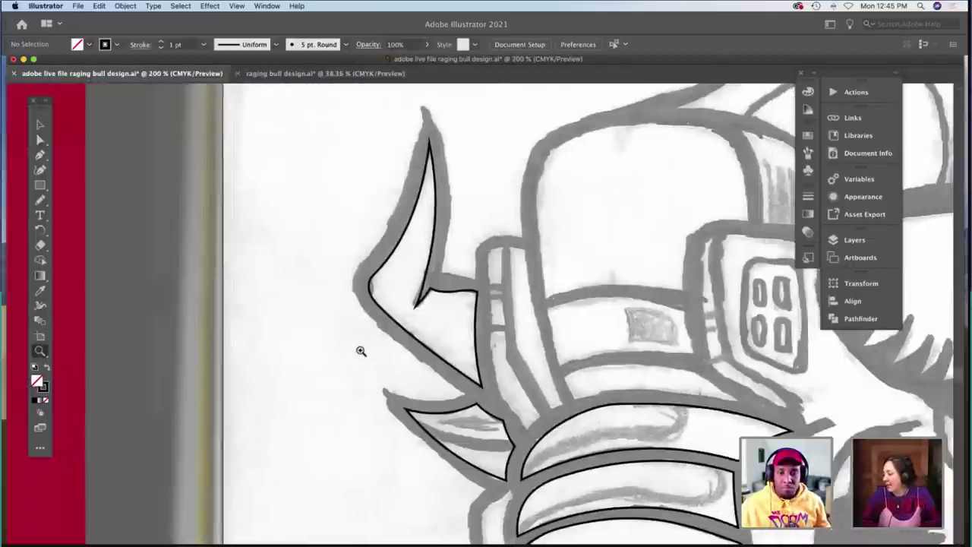
scroll(329, 297, right, 10)
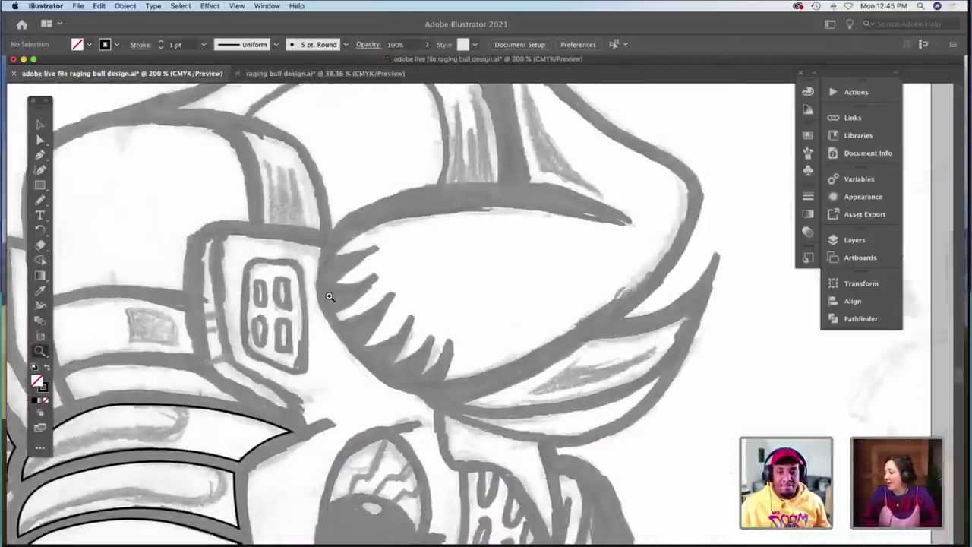
scroll(328, 296, up, 2)
scroll(329, 297, down, 1)
click(277, 267)
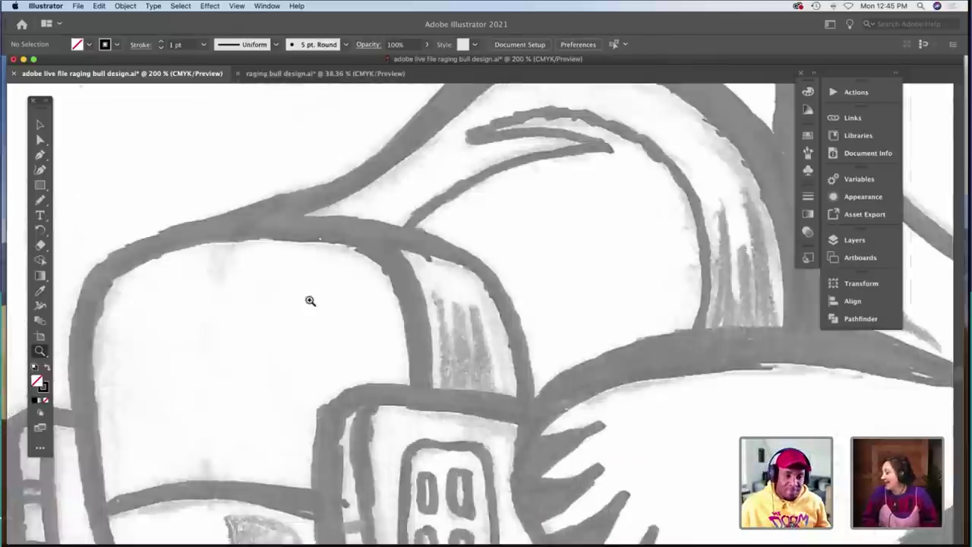
scroll(313, 301, down, 6)
click(412, 297)
scroll(412, 297, right, 3)
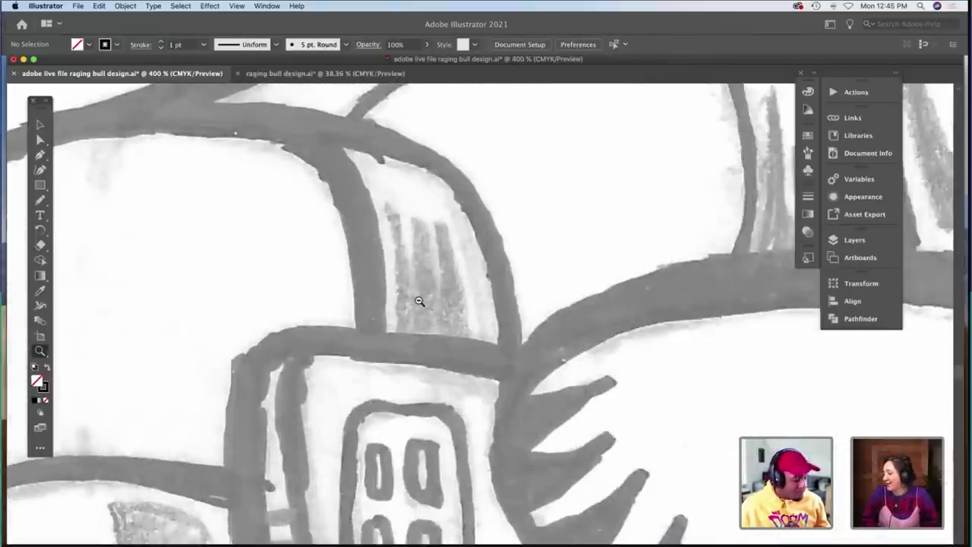
alt+click(418, 301)
scroll(418, 300, right, 2)
key(b)
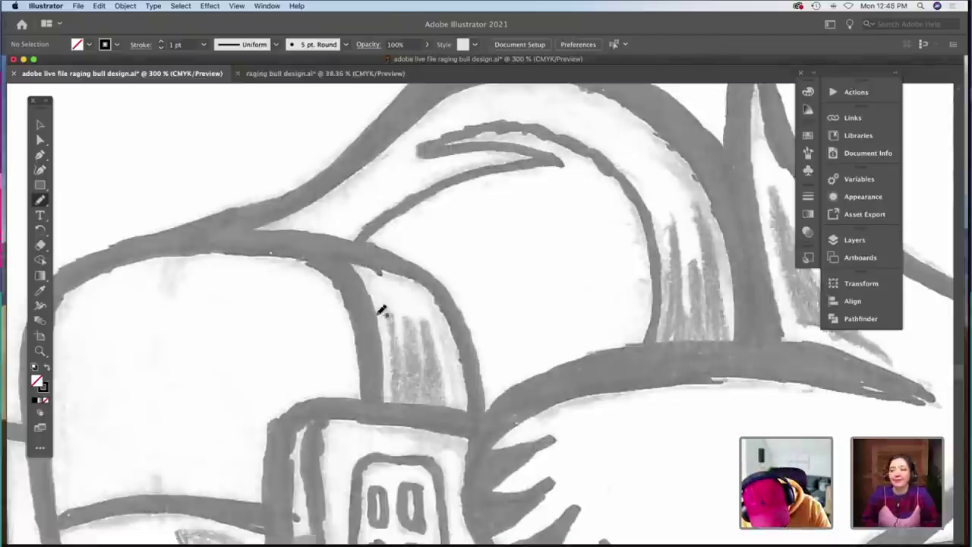
mouse_move(350, 264)
mouse_down()
mouse_move(388, 345)
mouse_move(384, 400)
mouse_up()
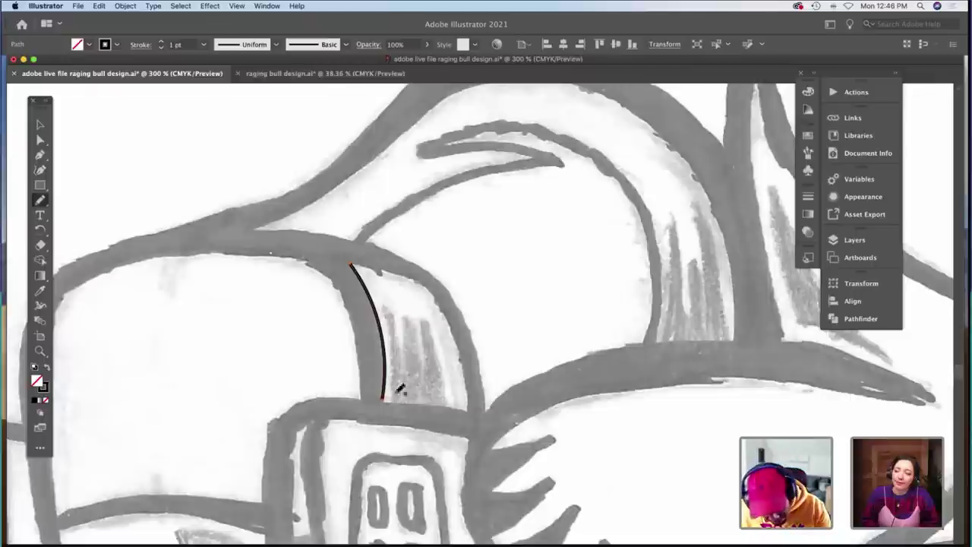
drag(438, 398, 383, 398)
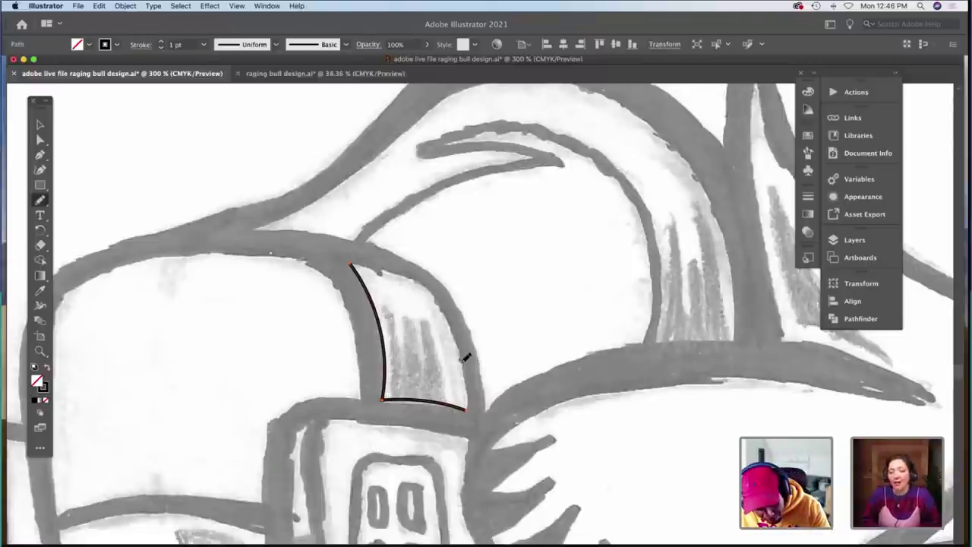
Close the shaded panel's outline along its curved top and rear edge, redrawing that stroke once, and adjust the lower front corner anchor.
drag(466, 357, 471, 404)
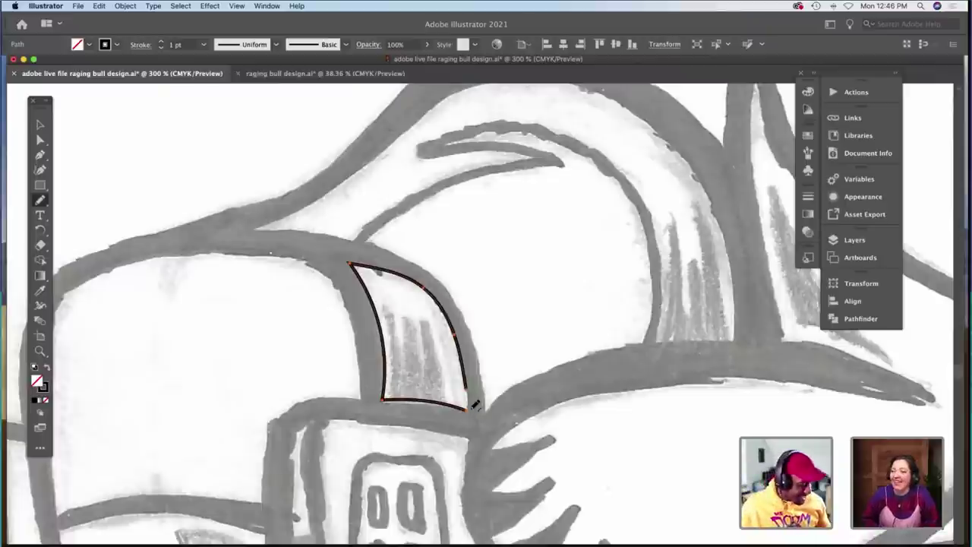
key(super+z)
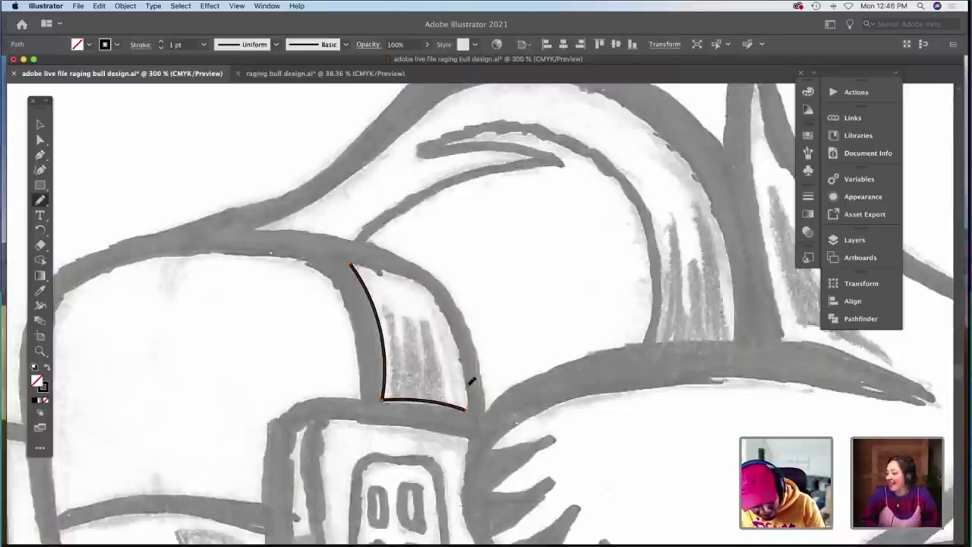
key(super+shift+z)
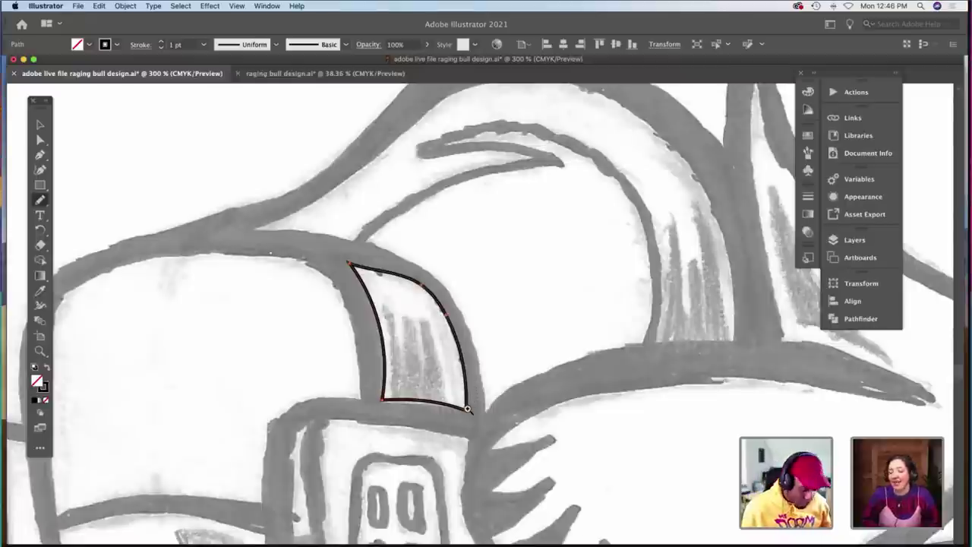
key(a)
click(383, 402)
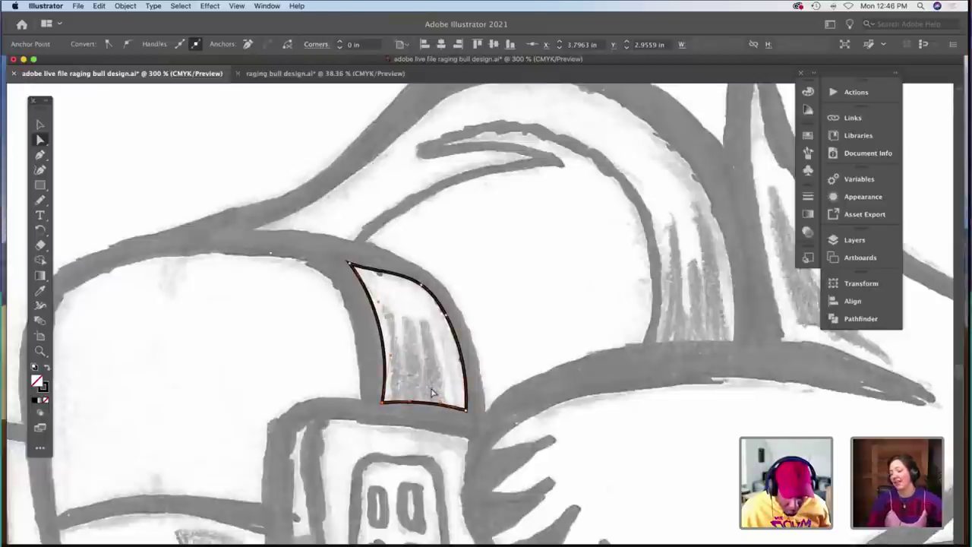
click(392, 361)
Trace the long front edge of the large rounded section down to the upper band and adjust its lower end anchor.
scroll(380, 357, down, 5)
scroll(380, 357, left, 4)
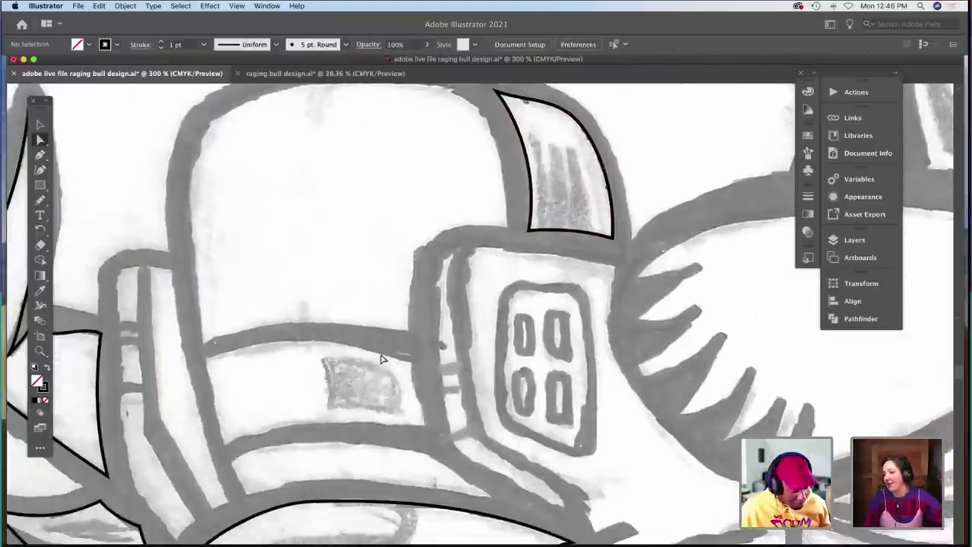
key(z)
alt+click(400, 358)
click(400, 358)
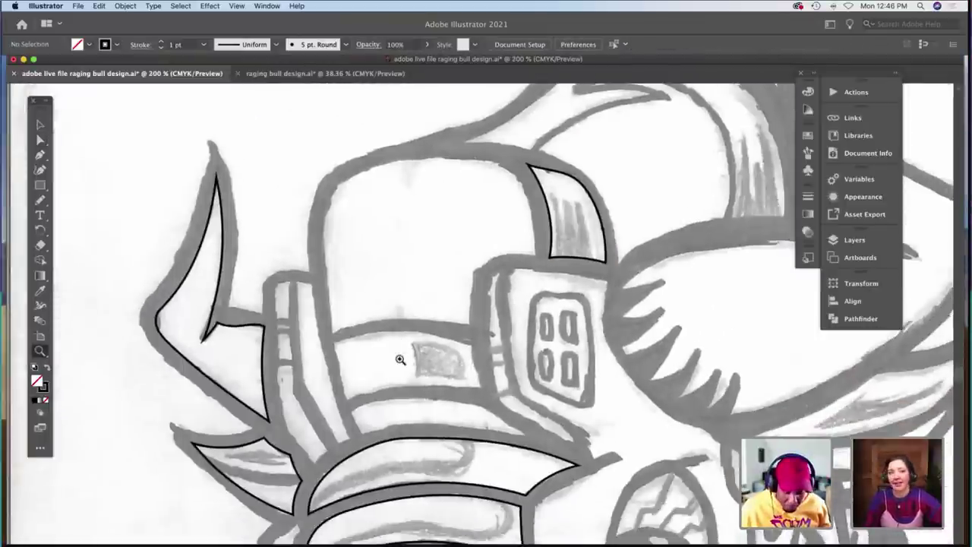
click(398, 357)
click(395, 356)
scroll(395, 356, right, 3)
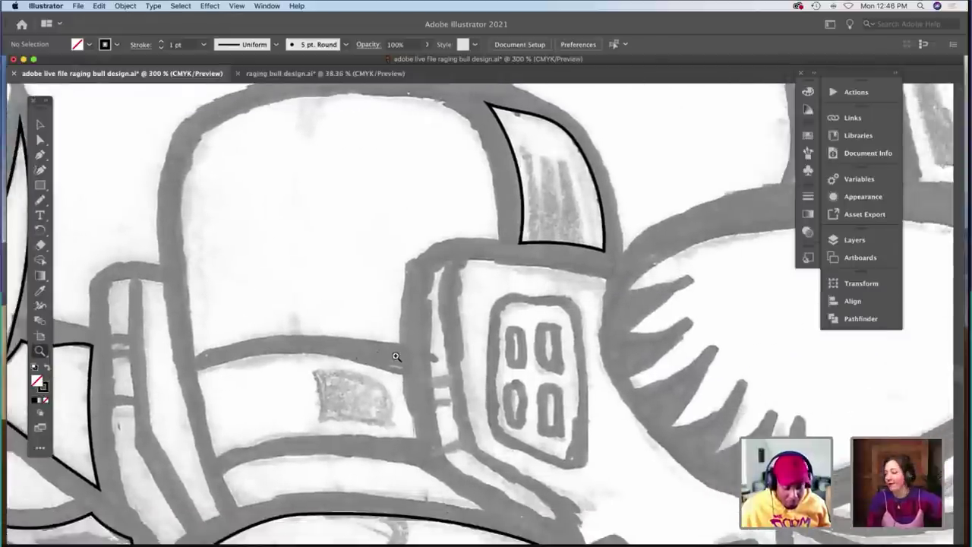
key(b)
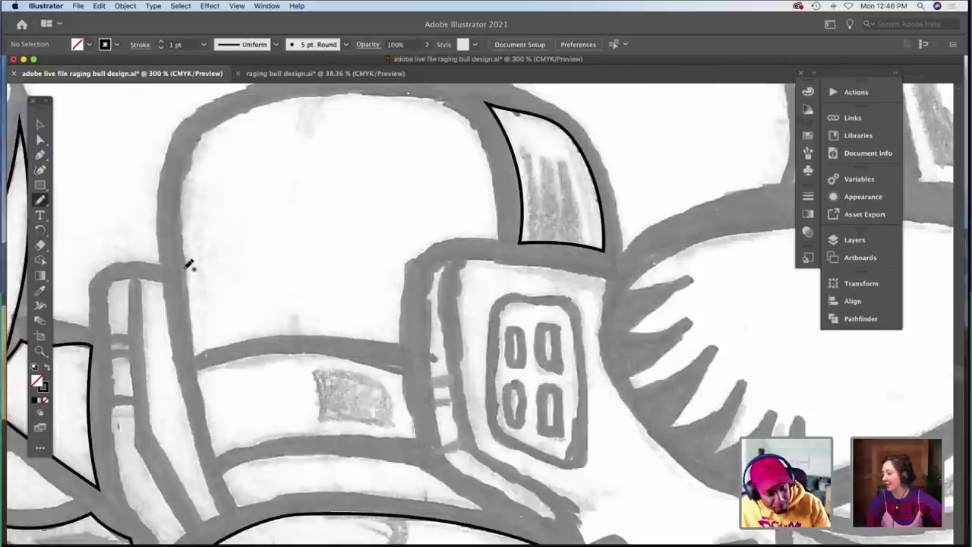
drag(219, 447, 242, 502)
key(a)
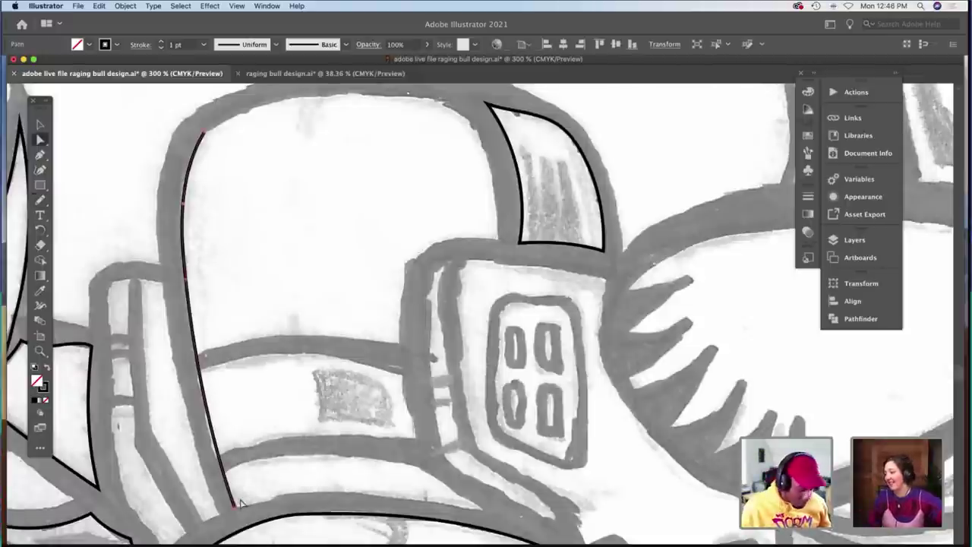
click(235, 513)
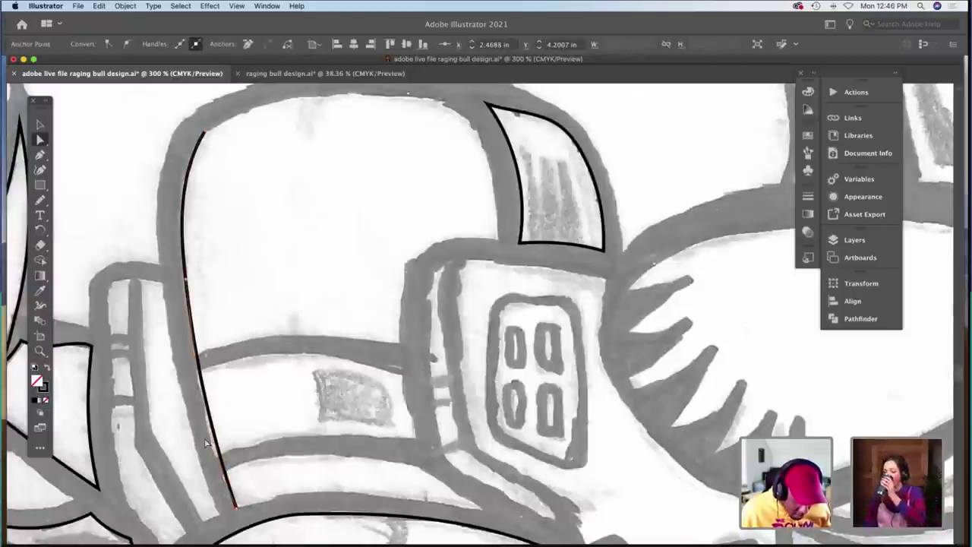
Continue the rounded section's outline from its upper front end across the top and down the rear side to the vented block.
scroll(205, 444, up, 5)
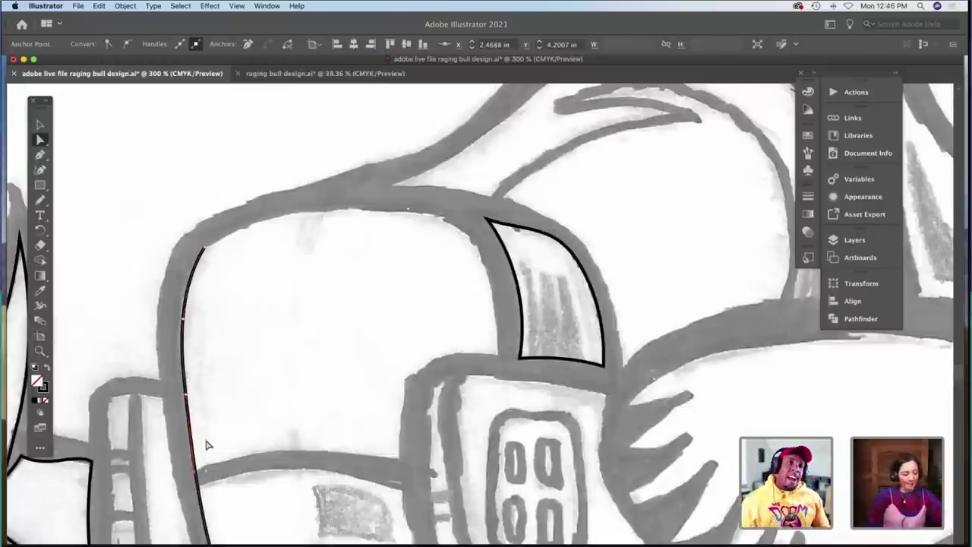
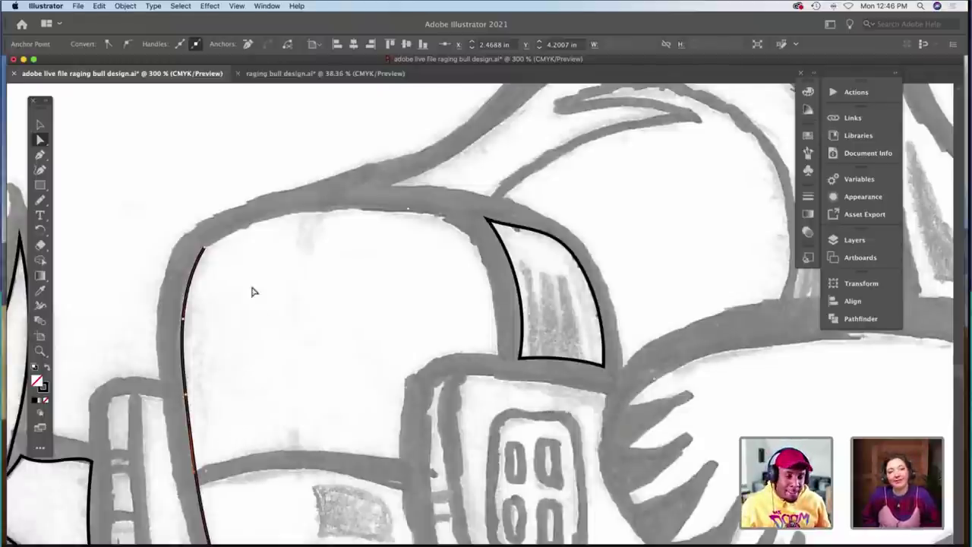
click(205, 253)
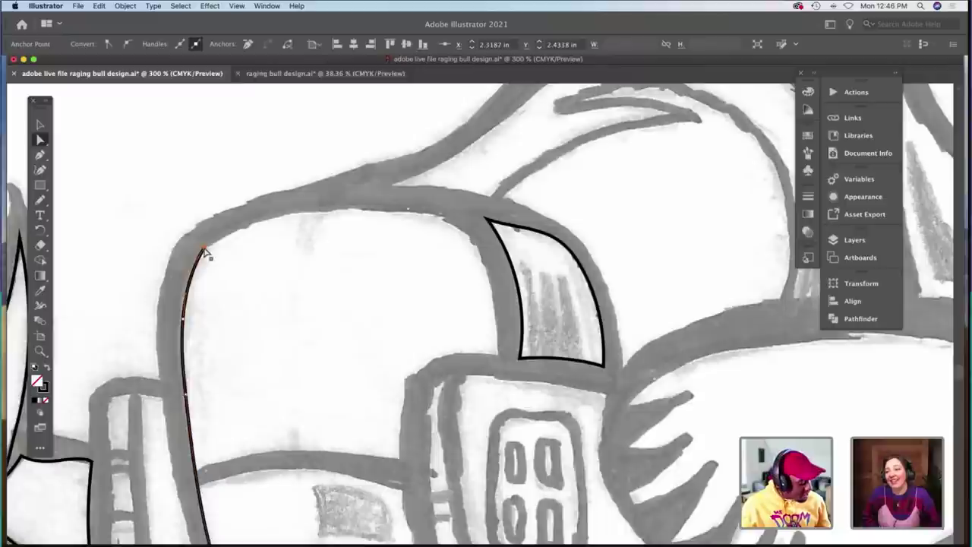
key(n)
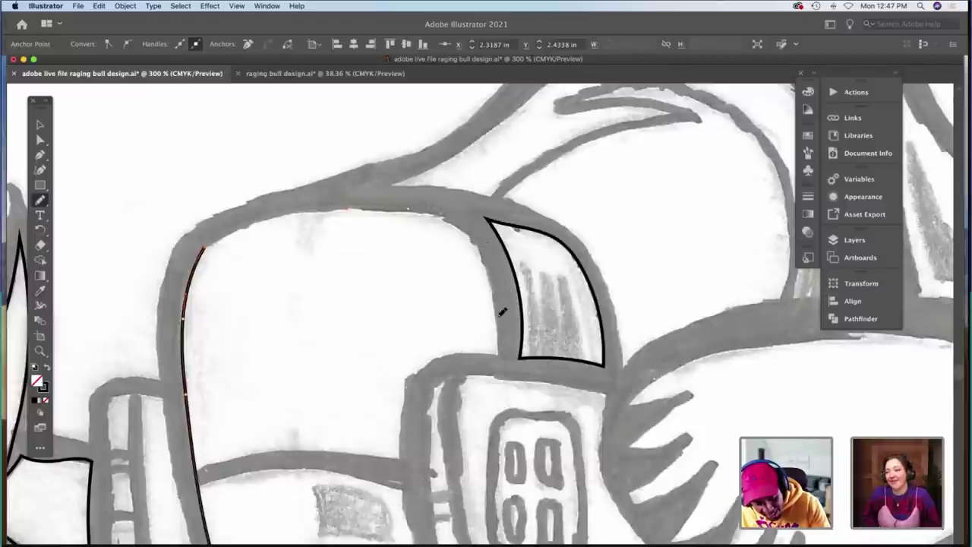
drag(502, 349, 504, 350)
scroll(501, 369, down, 2)
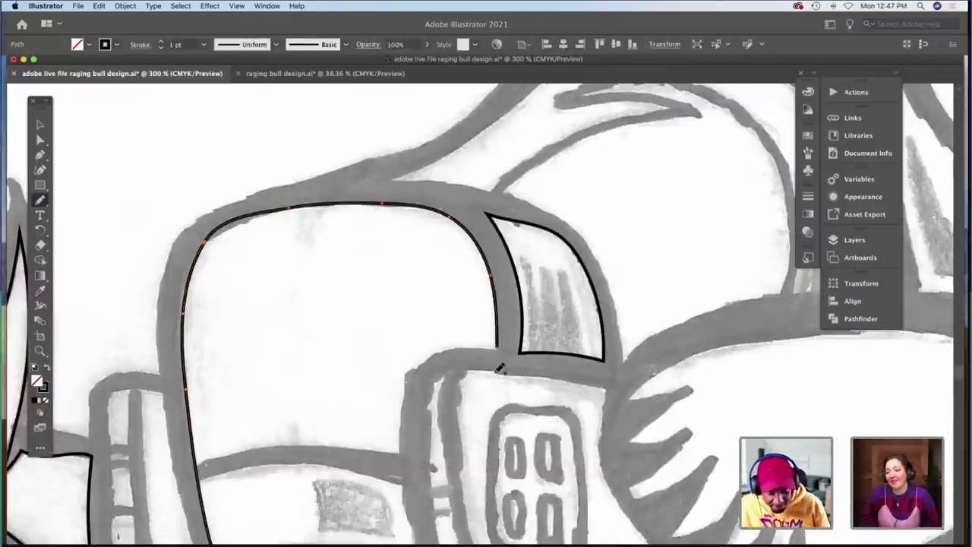
Continue the outline along the vented block's top edge, around its rounded corner and partway down its front edge.
drag(501, 258, 448, 263)
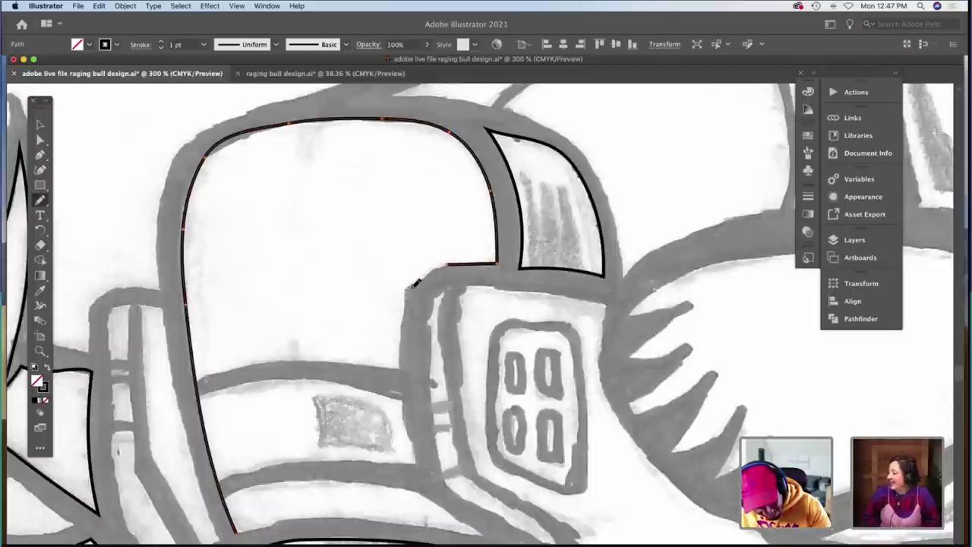
drag(405, 324, 403, 397)
scroll(406, 395, down, 3)
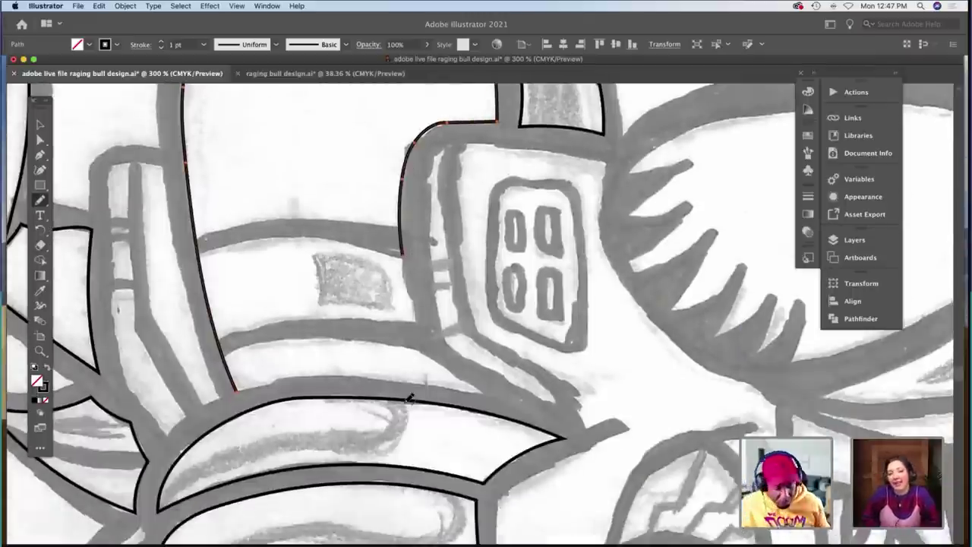
Extend and reshape the edge beside the vented block, and continue tracing around its lower bend diagonally down toward the upper band.
scroll(409, 398, up, 2)
key(a)
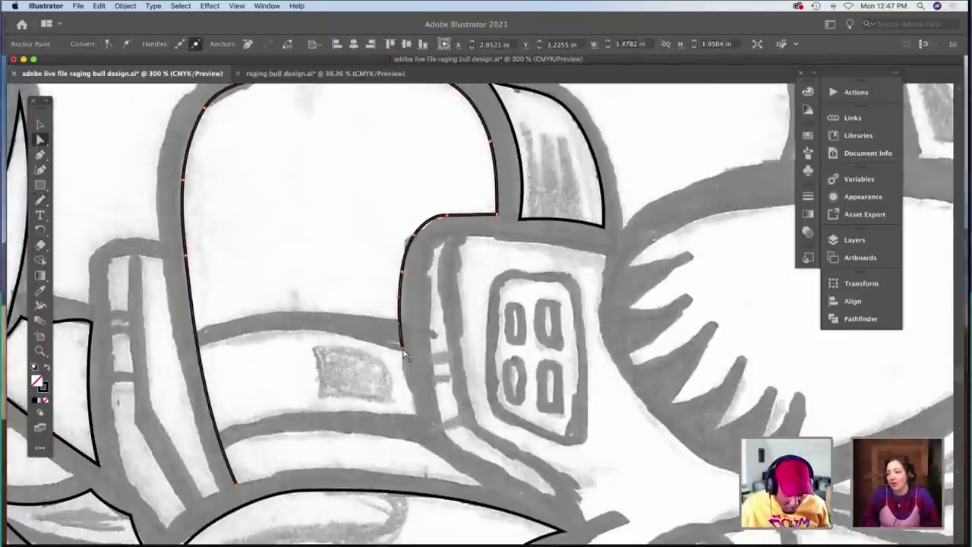
click(408, 397)
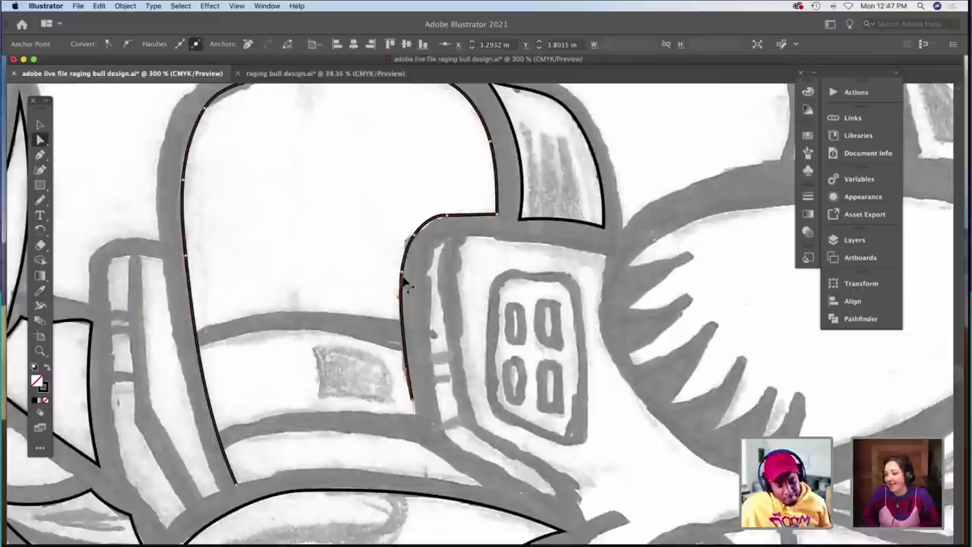
scroll(406, 295, down, 2)
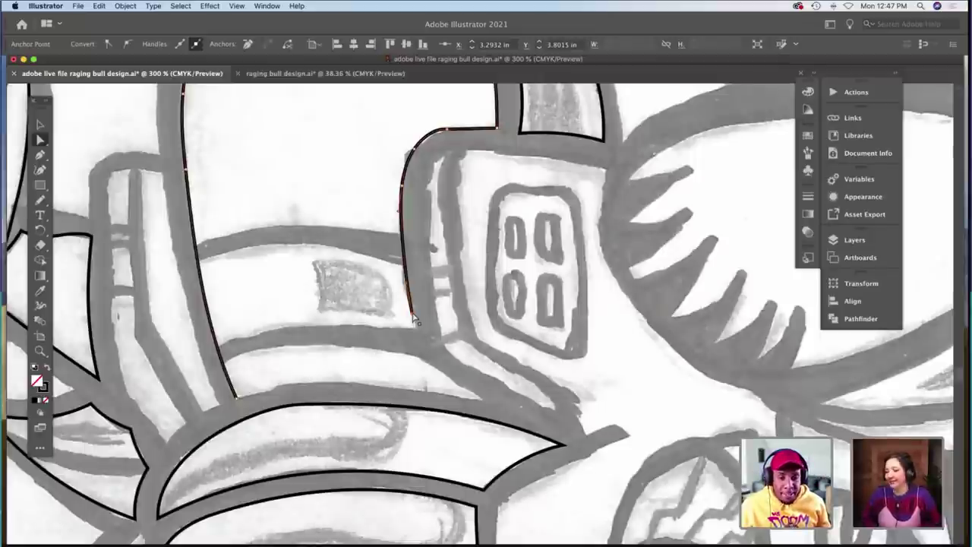
drag(416, 319, 416, 334)
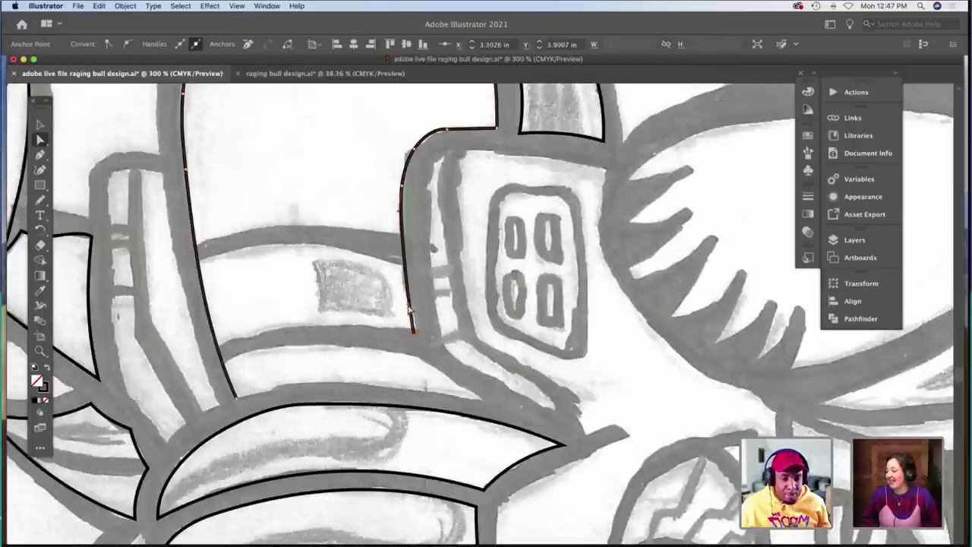
drag(411, 305, 413, 304)
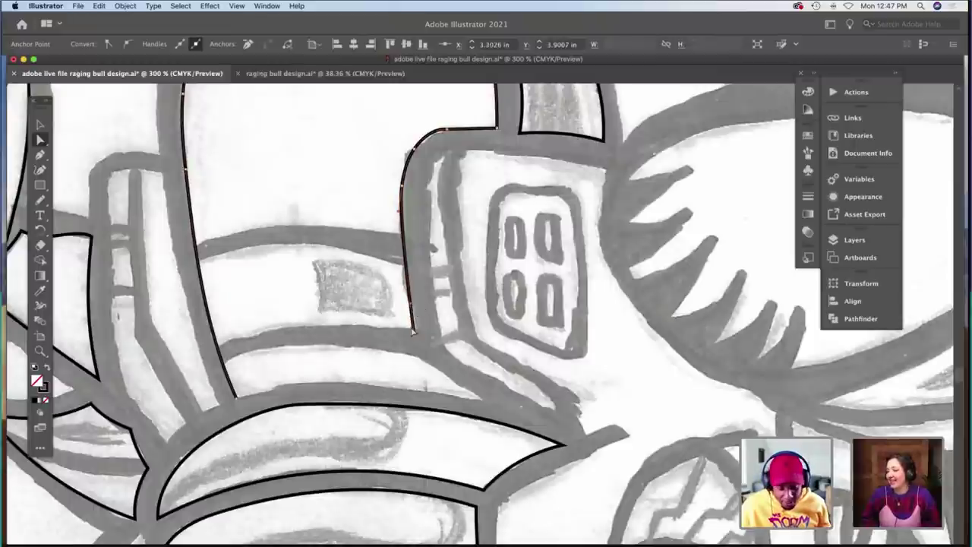
key(n)
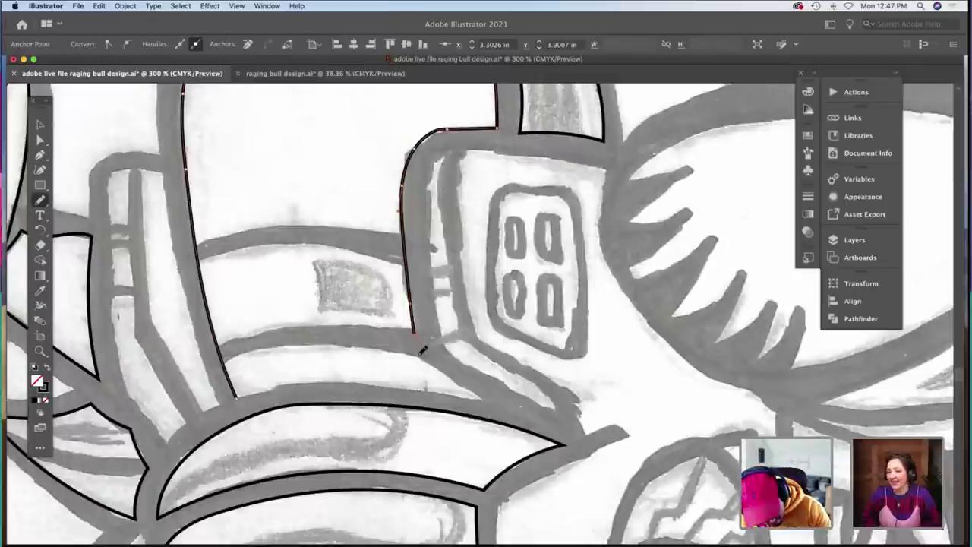
drag(452, 378, 480, 396)
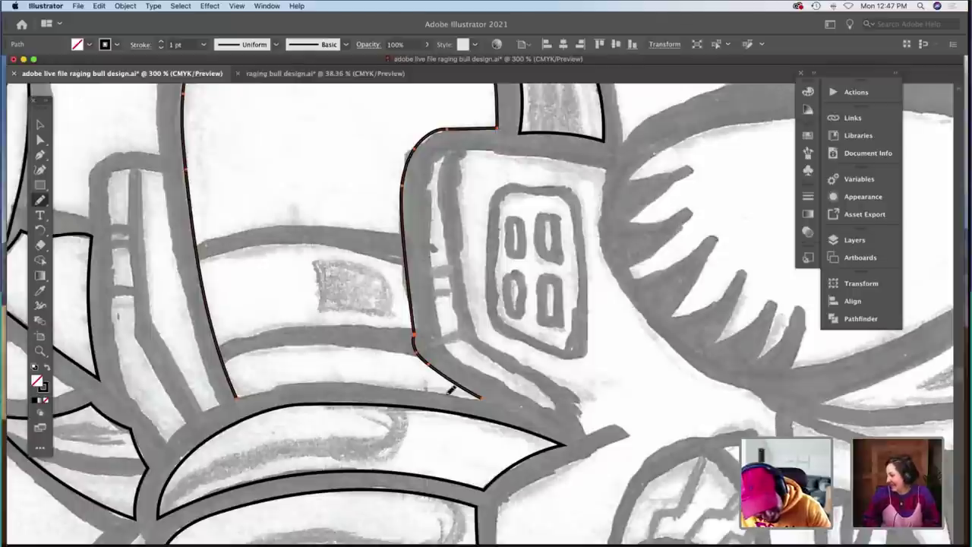
Close the large rounded section's outline along the upper band and adjust the curve and corner anchor at its lower rear end.
drag(237, 397, 483, 400)
key(a)
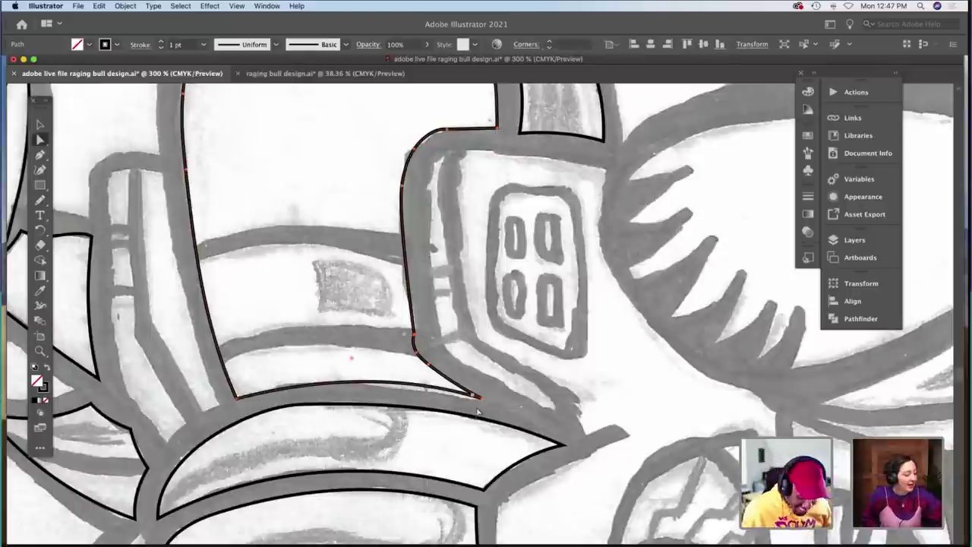
click(480, 399)
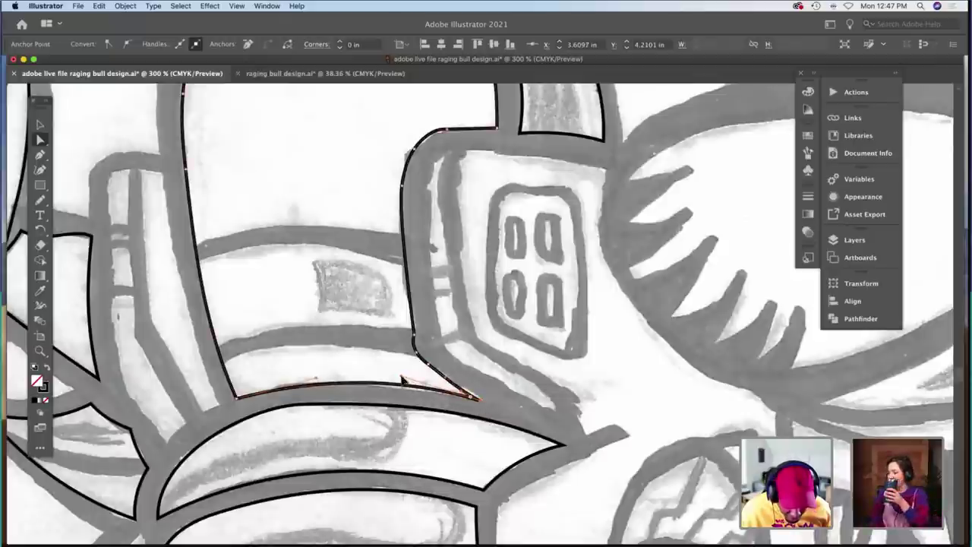
drag(402, 377, 400, 382)
drag(481, 404, 482, 405)
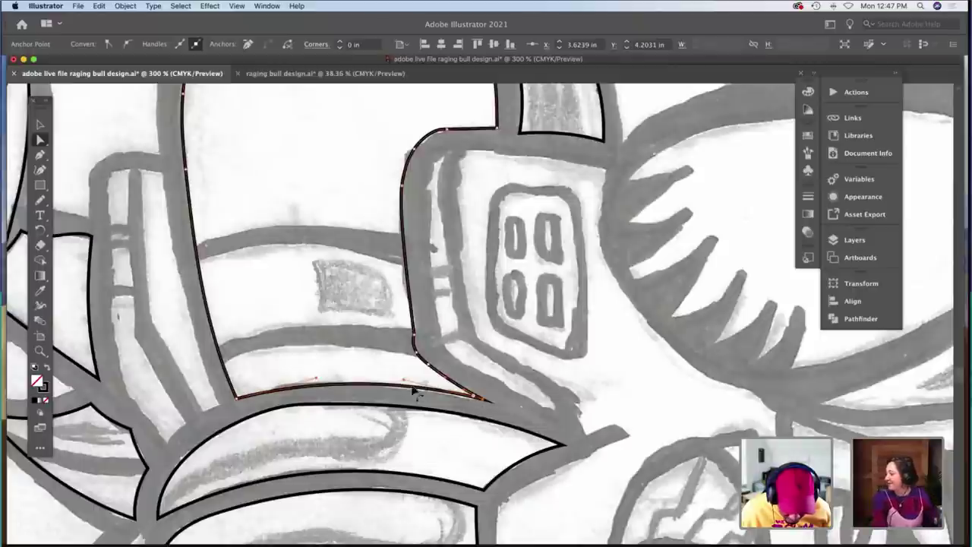
Reposition the anchors around the bend beside the vented block so the outline follows the sketch, and deselect the path.
scroll(410, 386, up, 3)
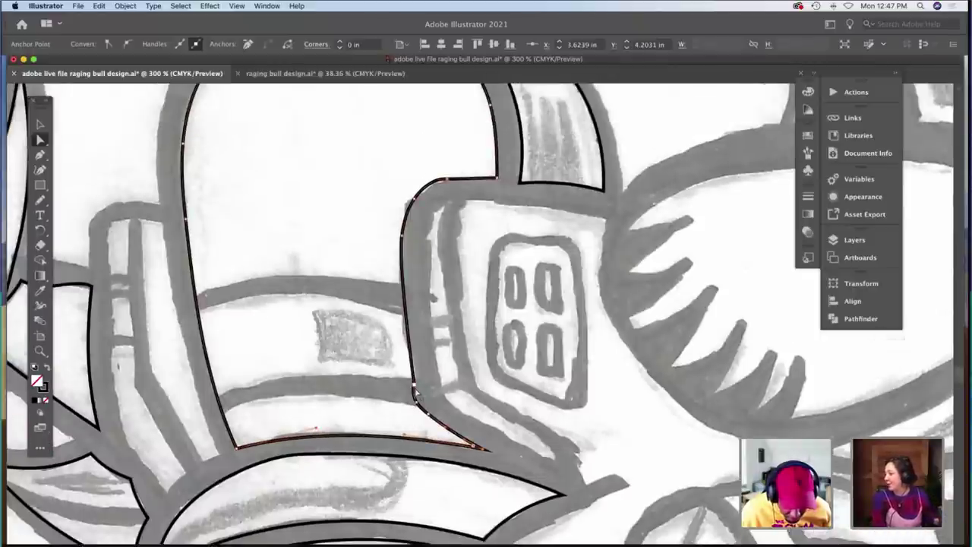
click(415, 389)
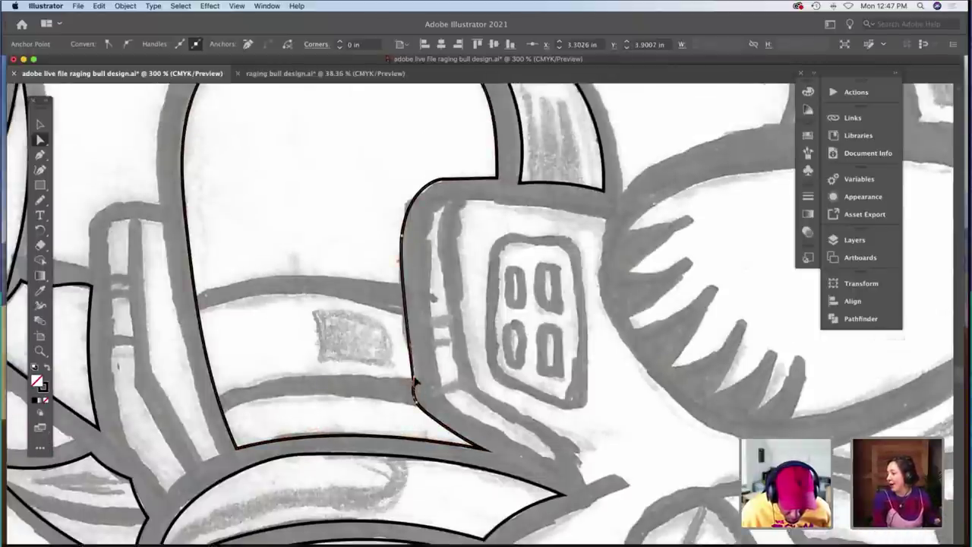
click(426, 421)
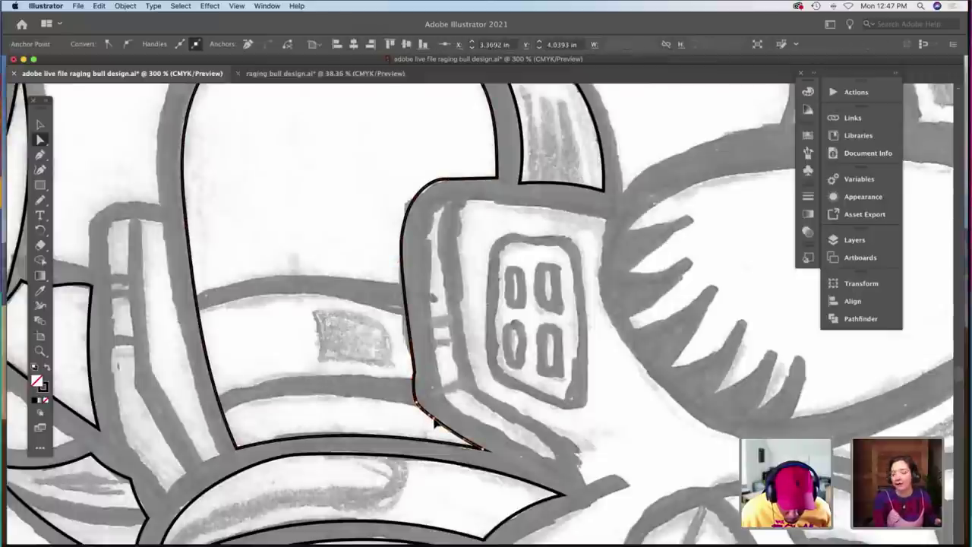
drag(435, 418, 441, 422)
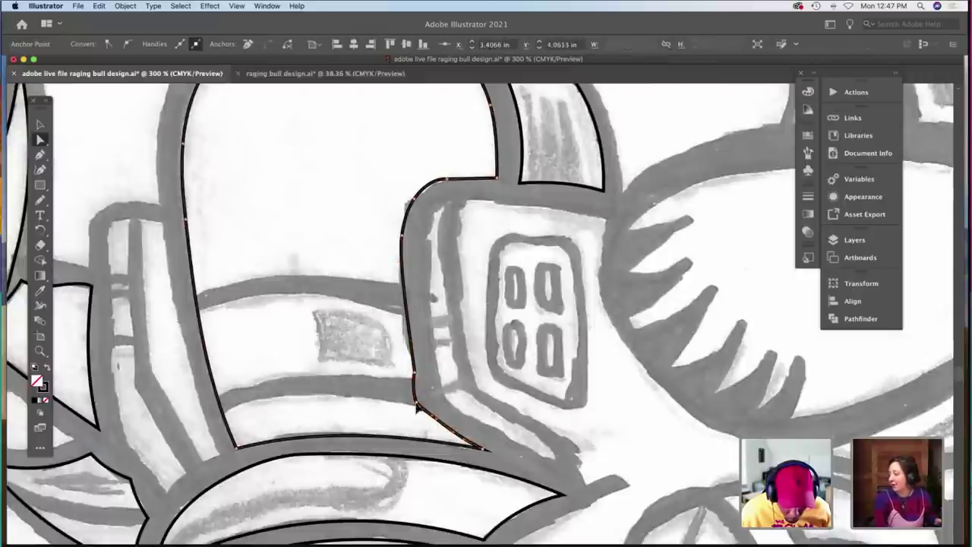
click(418, 404)
click(417, 401)
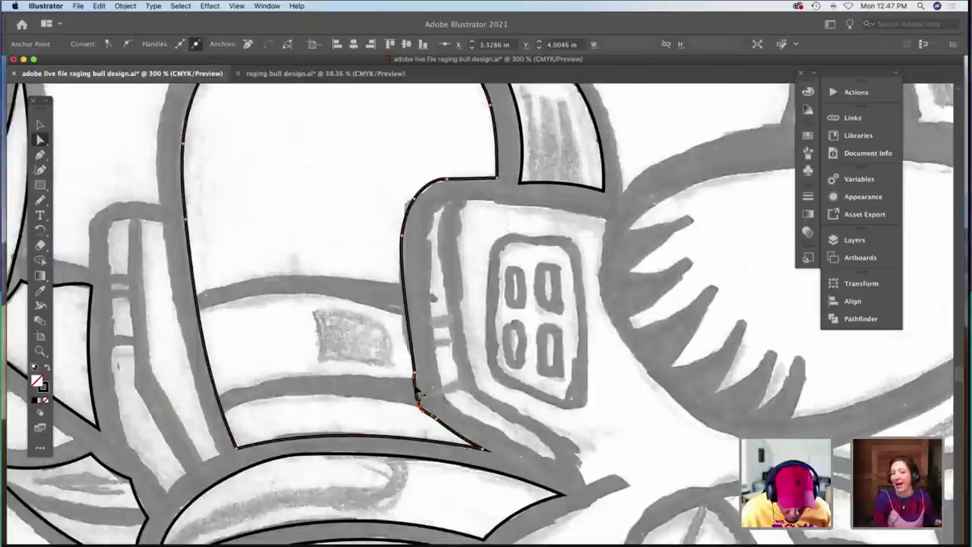
click(416, 386)
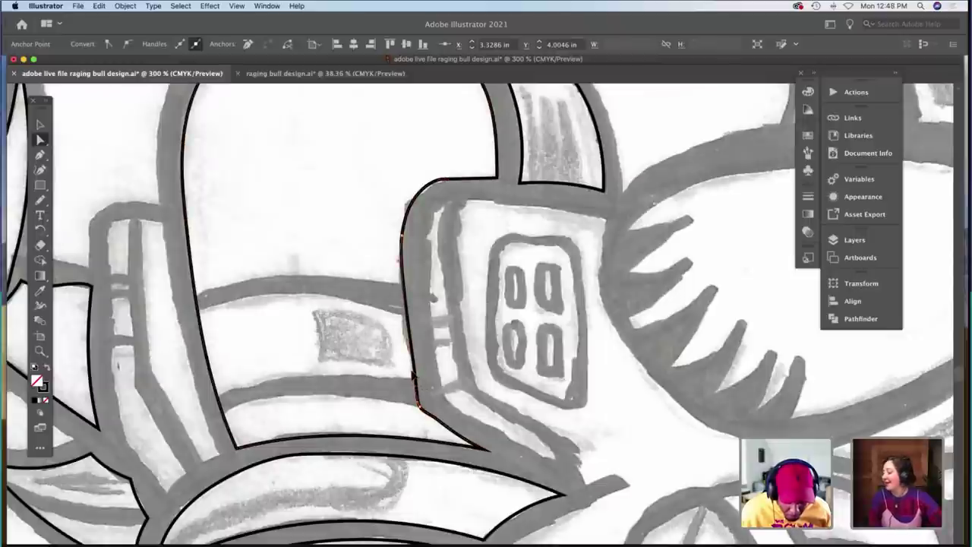
click(394, 388)
Trace the vented block's inner outline along its top edge, down its front side and diagonally below the block toward the brow crease.
scroll(394, 388, up, 2)
scroll(394, 388, down, 5)
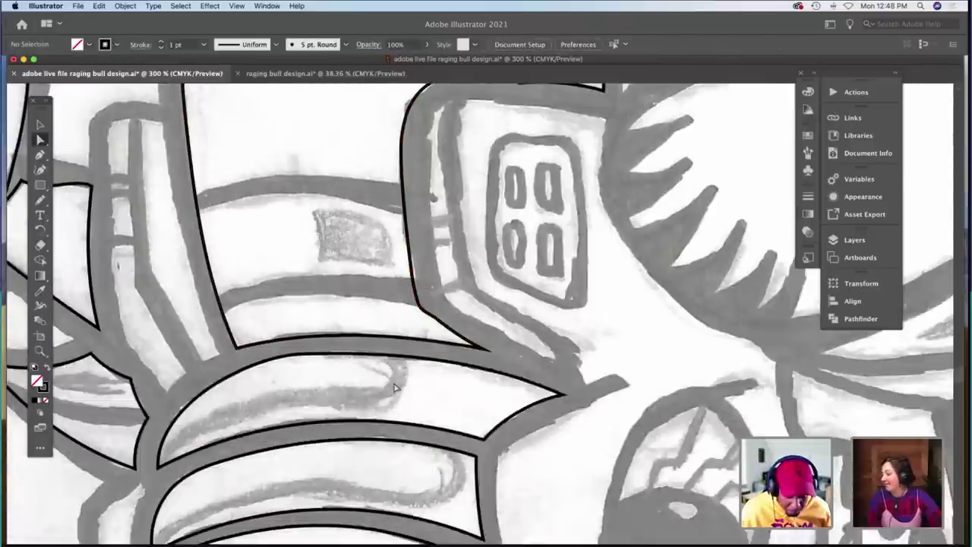
scroll(394, 388, up, 8)
scroll(394, 388, down, 10)
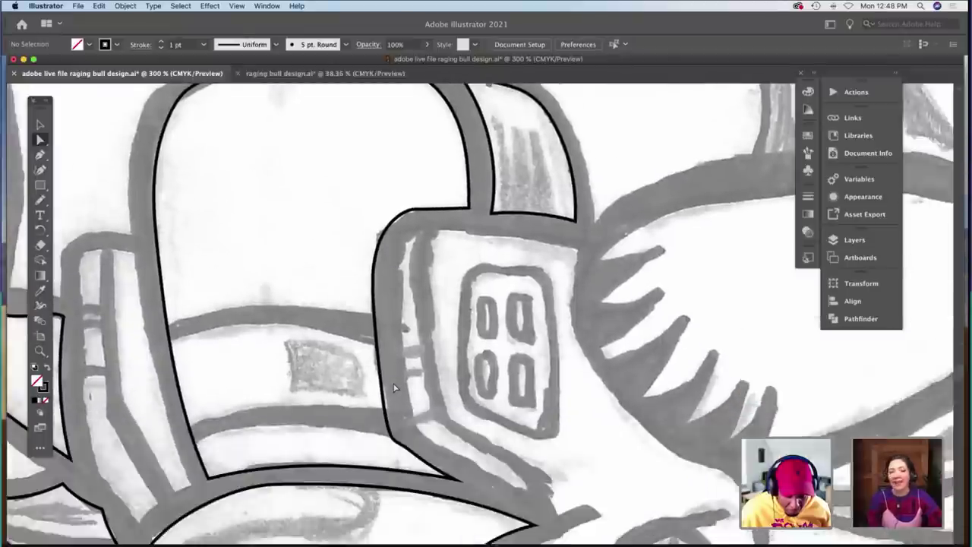
scroll(394, 388, down, 3)
scroll(394, 388, right, 3)
scroll(394, 388, up, 5)
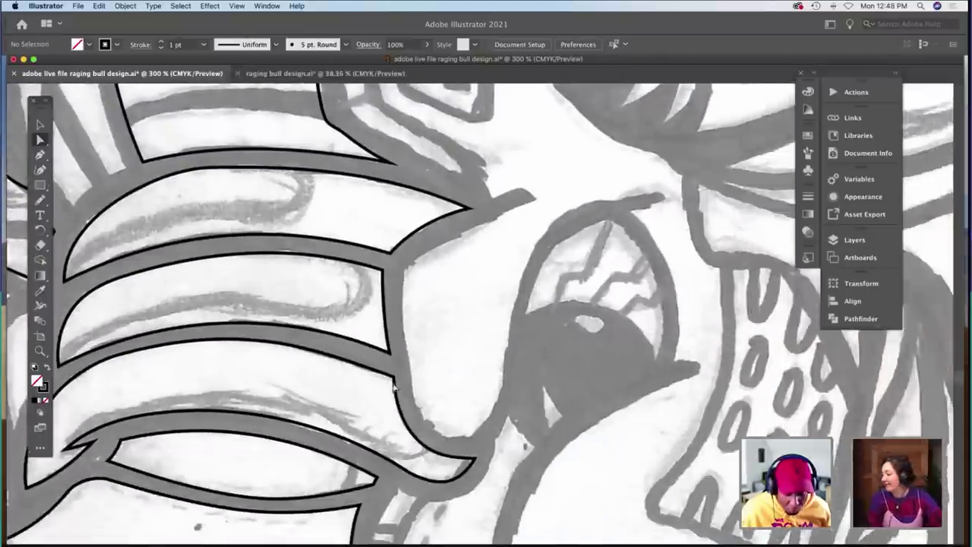
key(b)
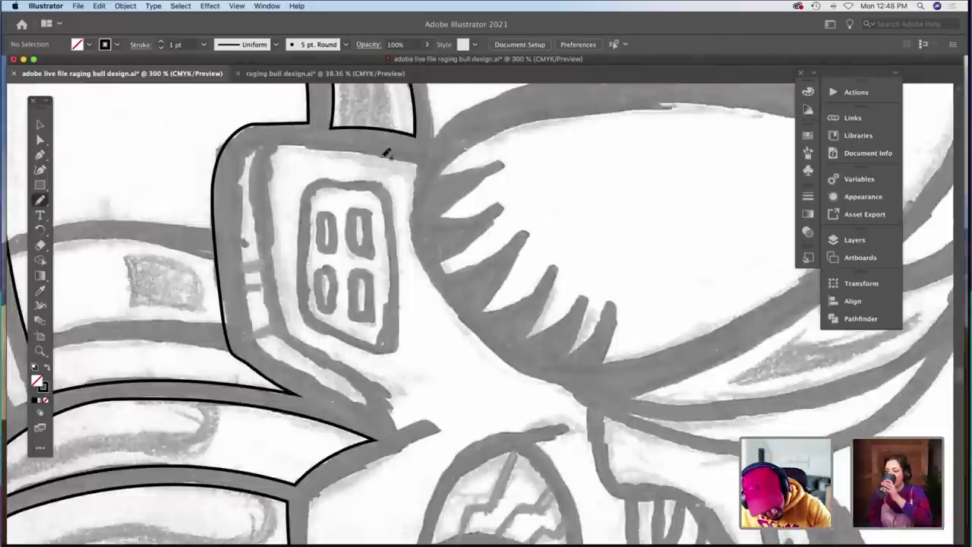
mouse_move(270, 140)
mouse_down()
mouse_move(261, 142)
mouse_move(246, 215)
mouse_move(258, 336)
mouse_up()
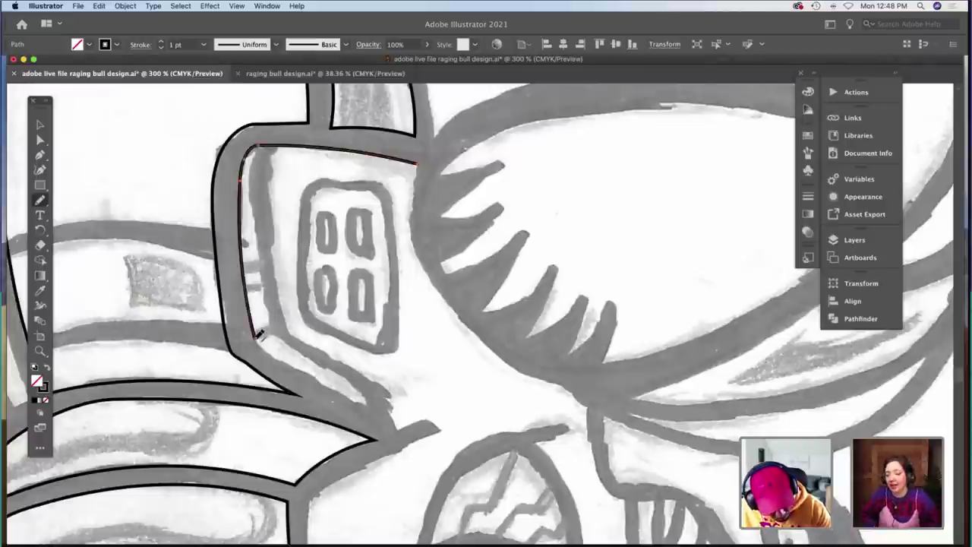
drag(382, 418, 394, 428)
Continue the outline around the pointed brow crease and down the face edge beside the bands, and adjust its lower end anchor.
scroll(395, 428, down, 3)
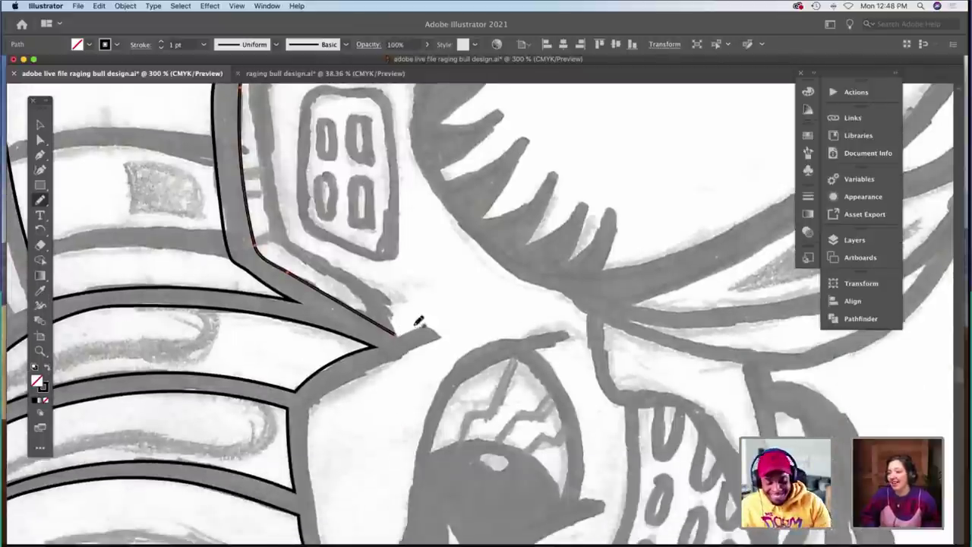
drag(402, 332, 458, 319)
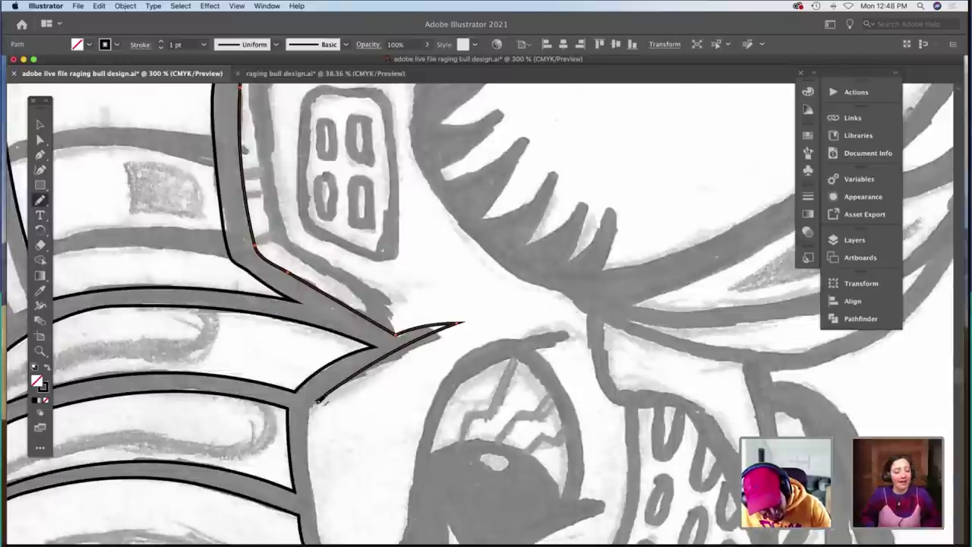
scroll(324, 395, down, 5)
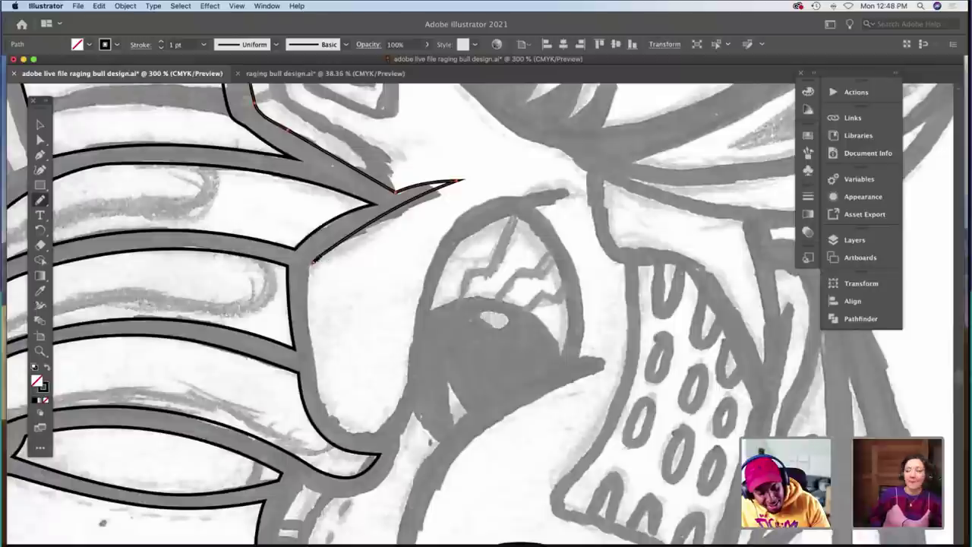
drag(323, 374, 327, 396)
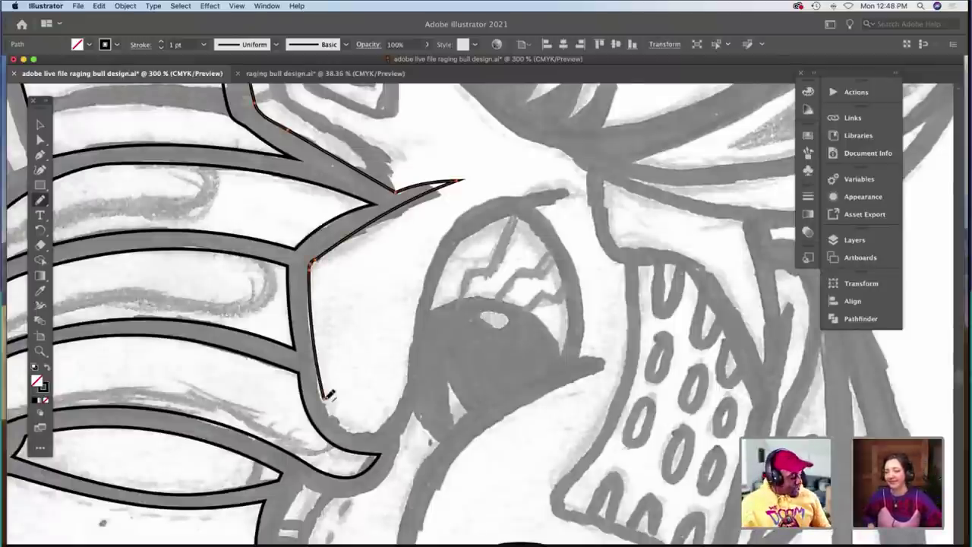
key(a)
click(328, 404)
click(323, 400)
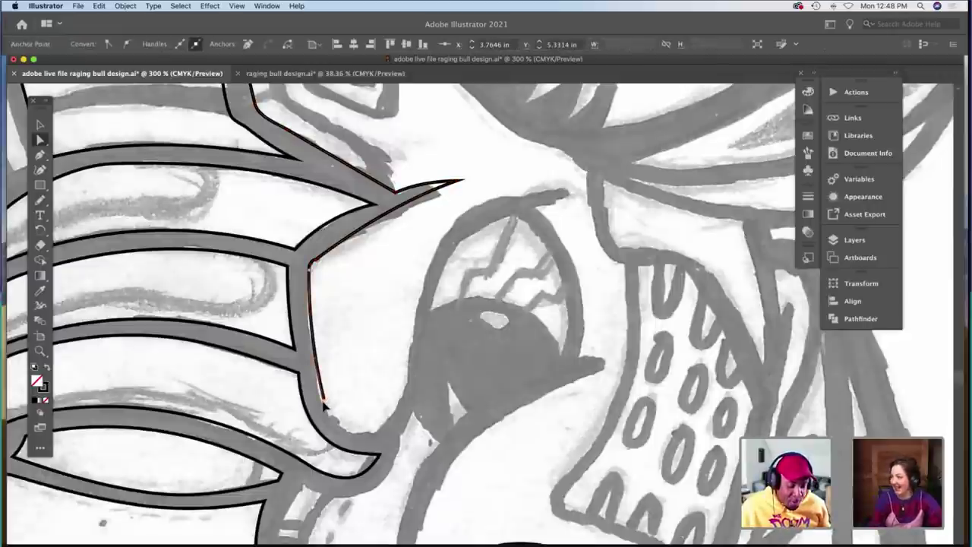
drag(323, 402, 322, 404)
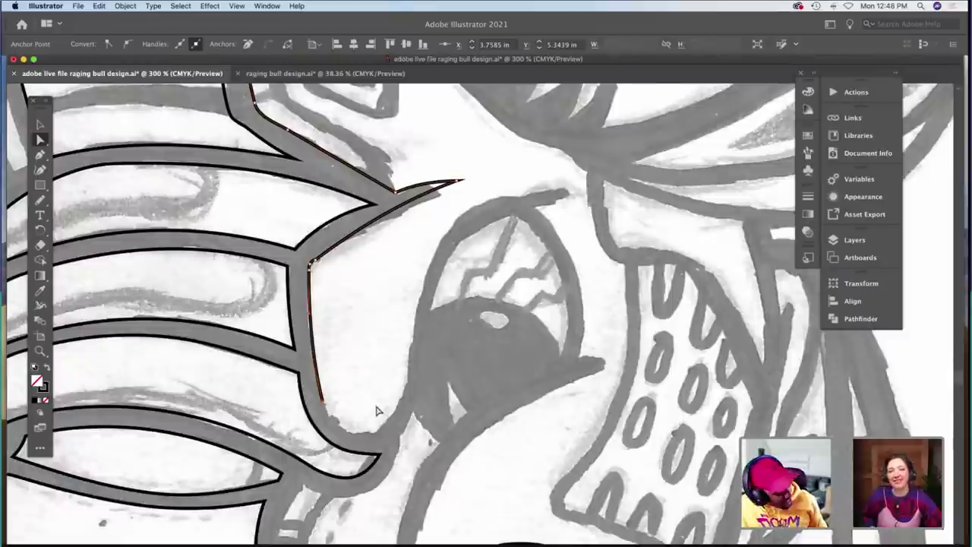
Continue the outline around the rounded bottom of the face section, up beside the eye and over the eyelid to its pointed tip.
key(n)
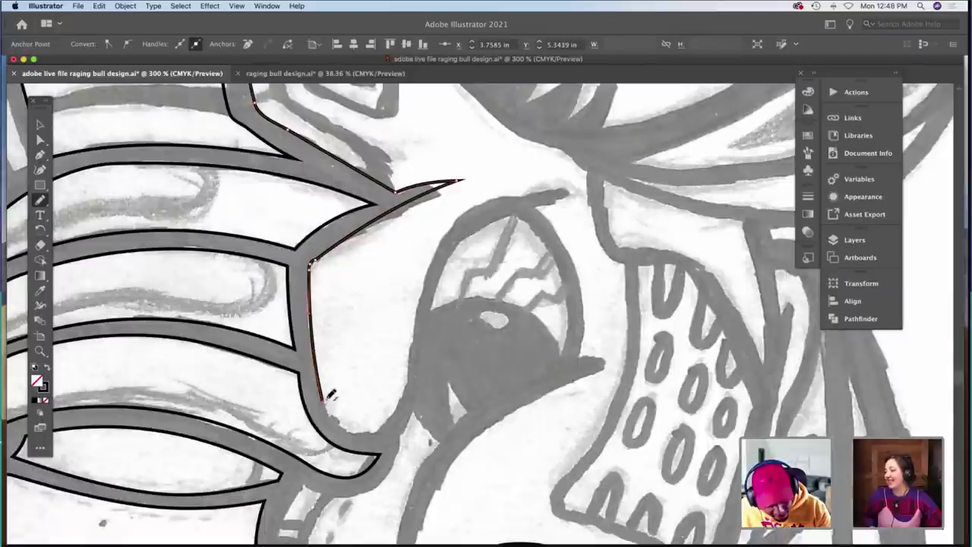
mouse_move(323, 403)
mouse_down()
mouse_move(340, 424)
mouse_move(376, 432)
mouse_up()
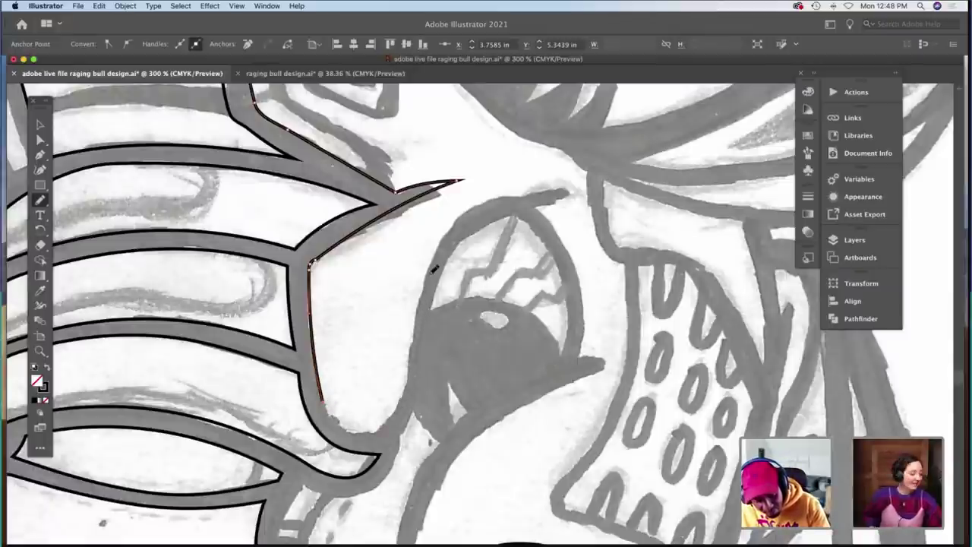
mouse_move(458, 222)
mouse_down()
mouse_move(511, 190)
mouse_move(569, 183)
mouse_move(533, 205)
mouse_up()
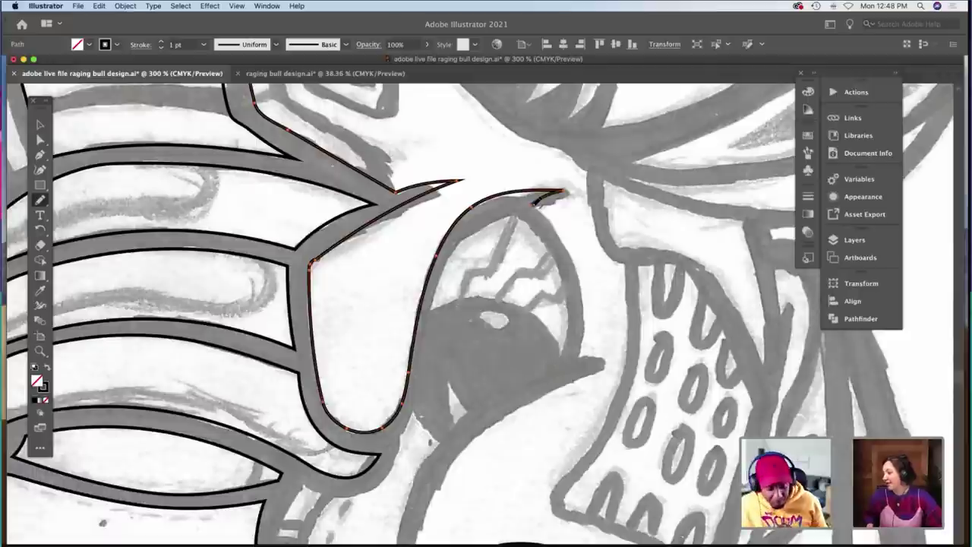
Smooth the corner at the top of the face edge beside the bands and reposition the brow crease's tip anchor.
key(a)
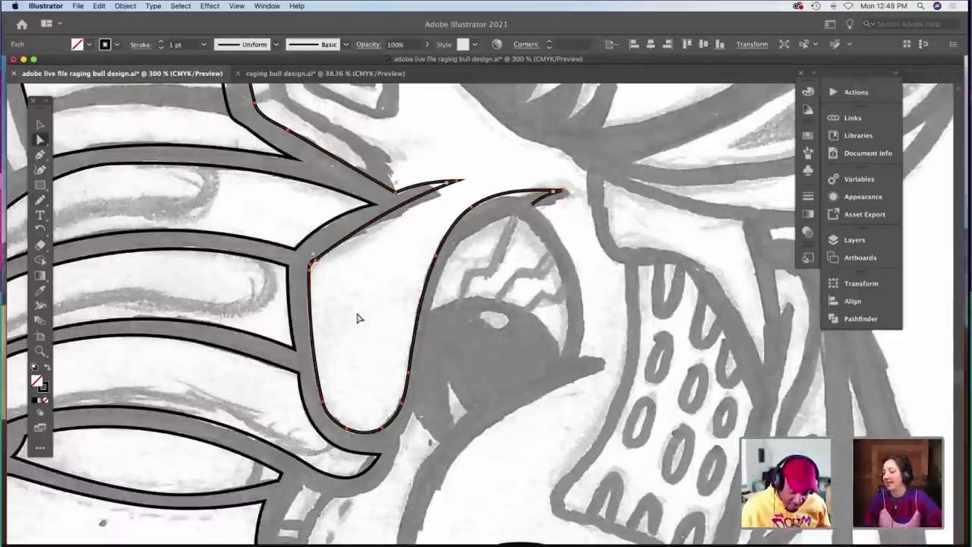
click(310, 265)
drag(309, 271, 309, 277)
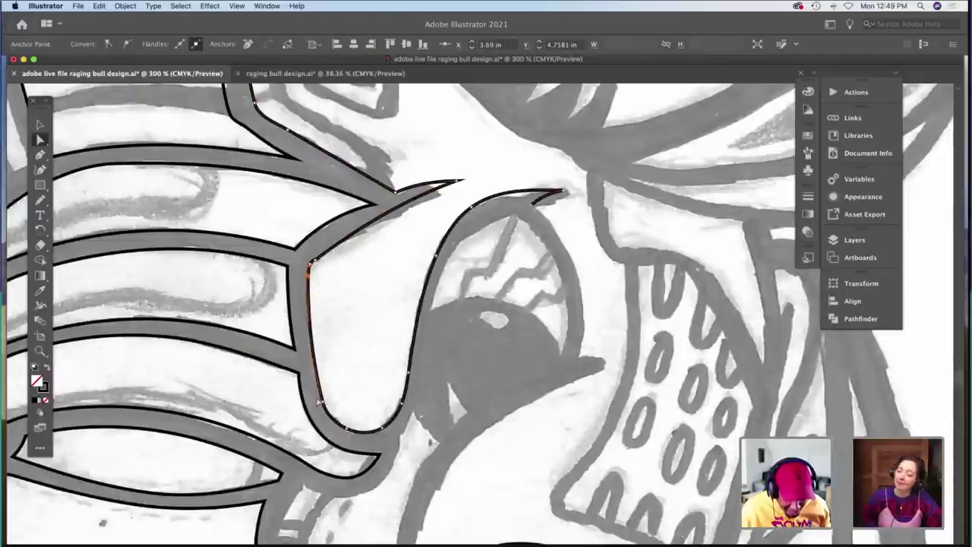
click(350, 352)
click(349, 355)
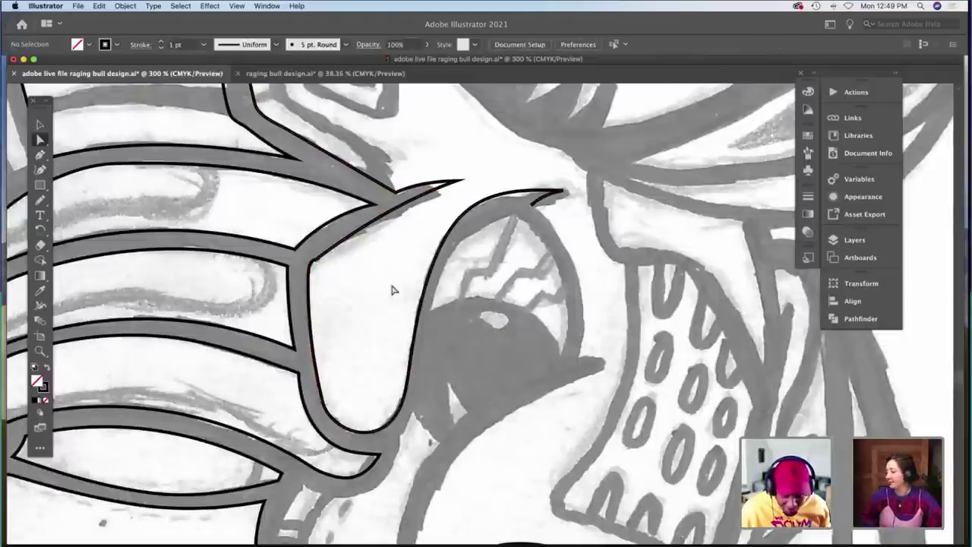
click(458, 184)
click(460, 153)
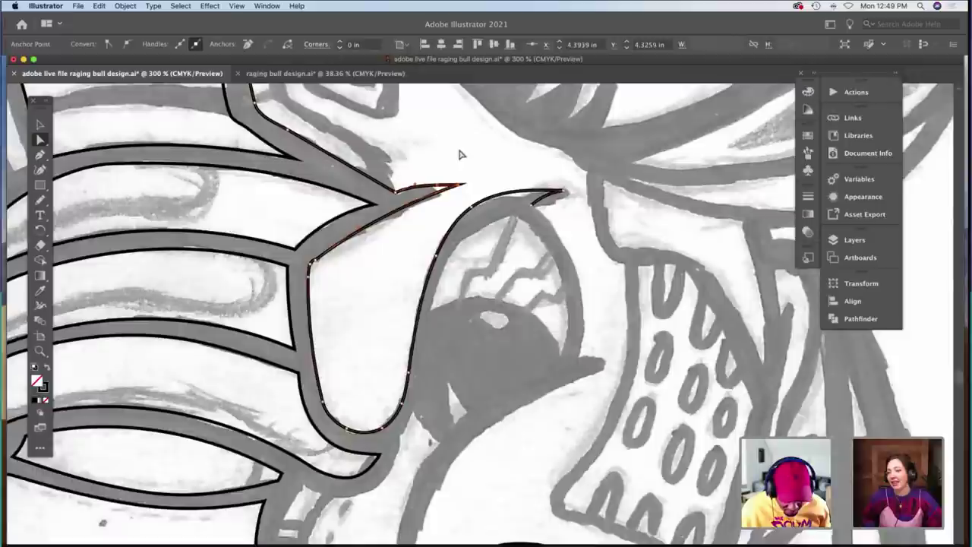
Adjust the anchor at the upper eyelid's pointed tip to match the sketch and deselect the path.
scroll(381, 205, down, 3)
scroll(381, 205, right, 3)
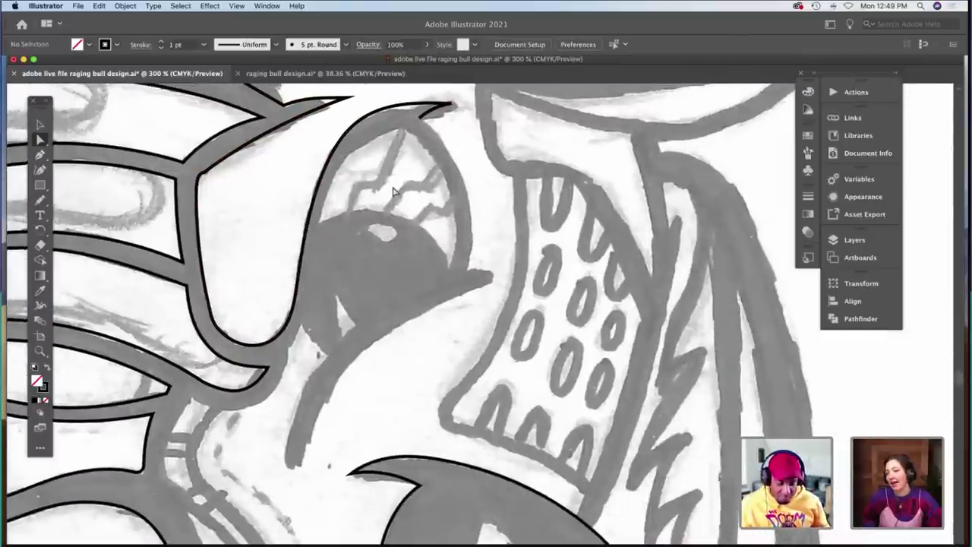
scroll(381, 205, up, 4)
click(452, 239)
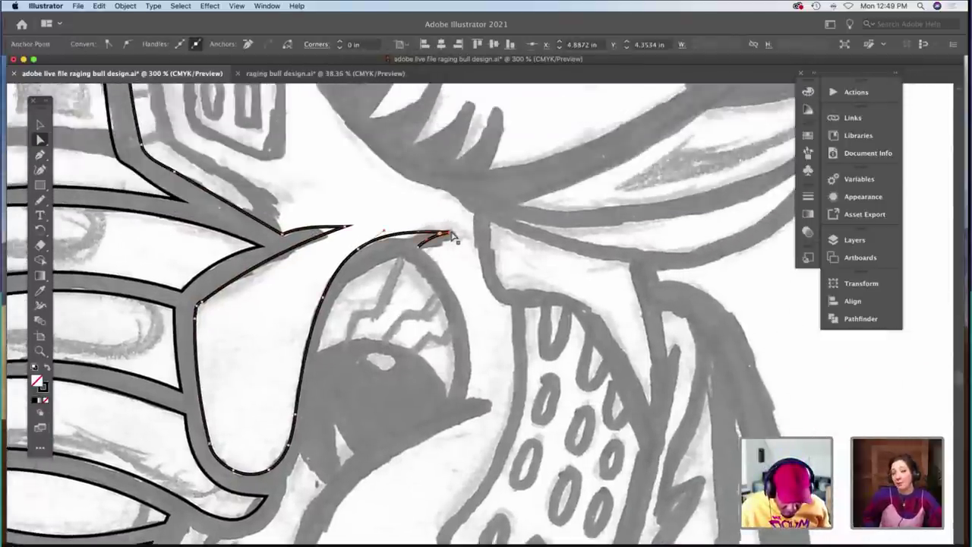
drag(451, 234, 454, 235)
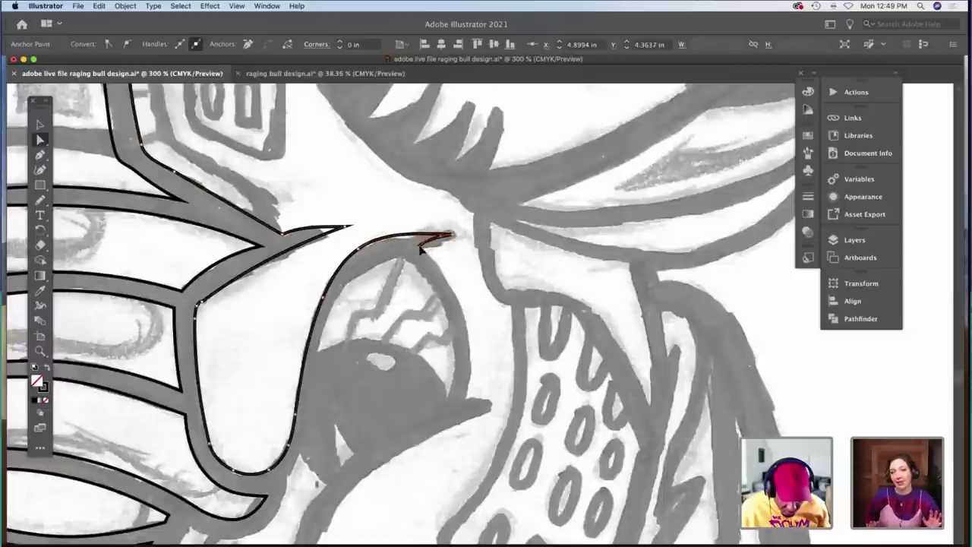
click(421, 248)
click(388, 223)
Trace the upper edge of the ear's shaded inner section from its outer tip inward with a freehand stroke.
scroll(390, 220, down, 3)
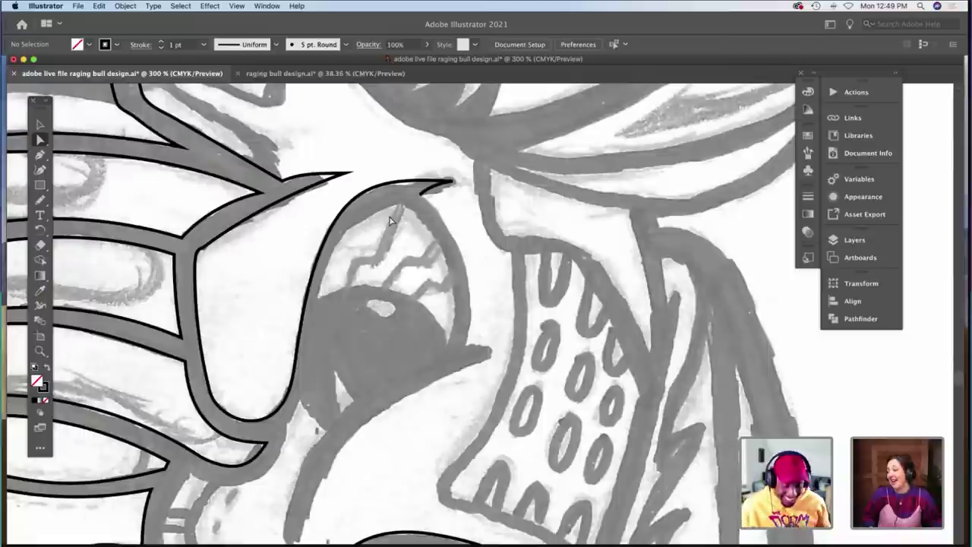
key(z)
alt+click(456, 253)
scroll(465, 256, down, 5)
scroll(464, 257, up, 3)
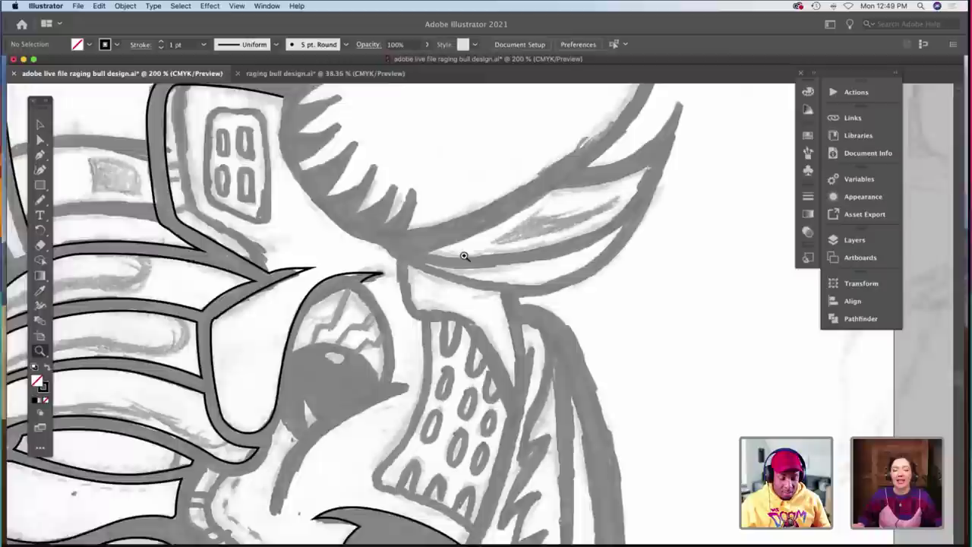
scroll(464, 257, up, 3)
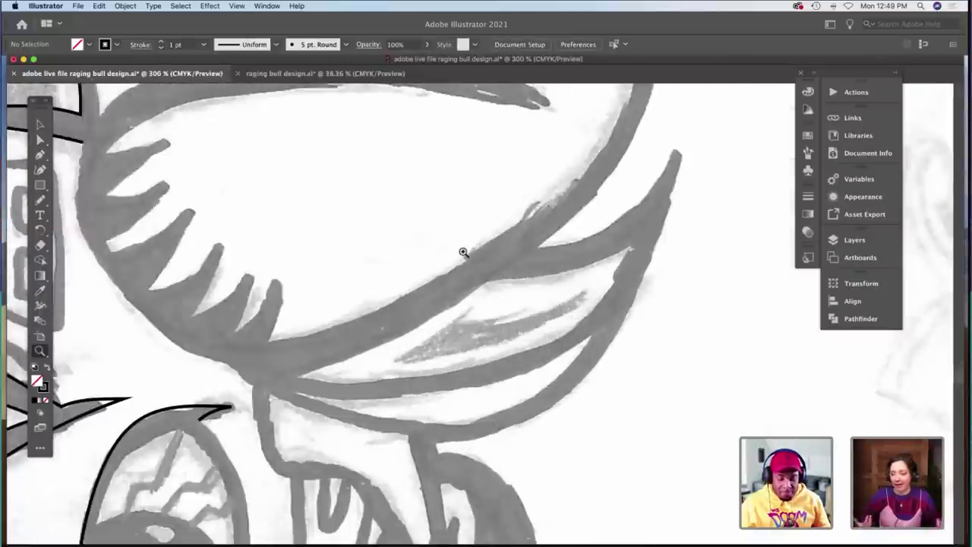
scroll(463, 252, down, 3)
scroll(463, 252, right, 2)
key(b)
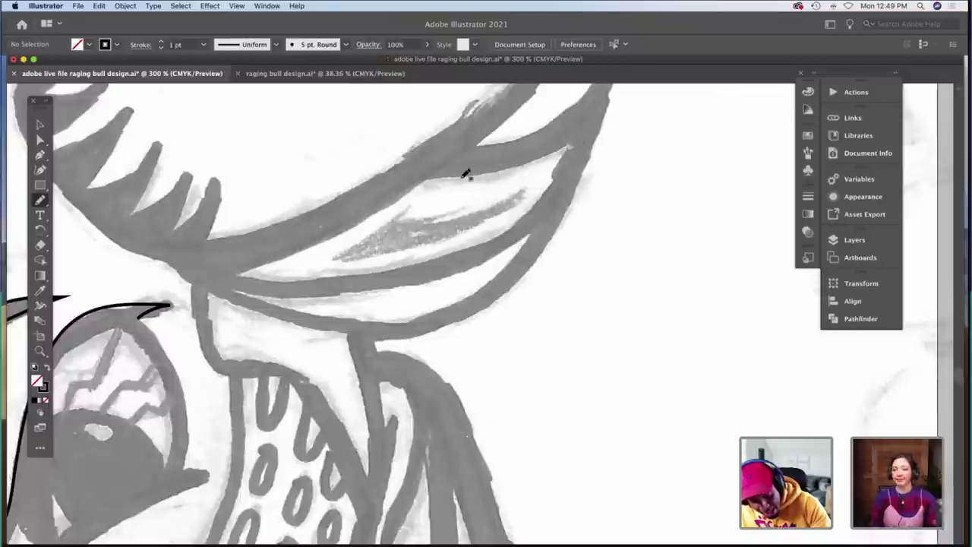
drag(465, 174, 427, 175)
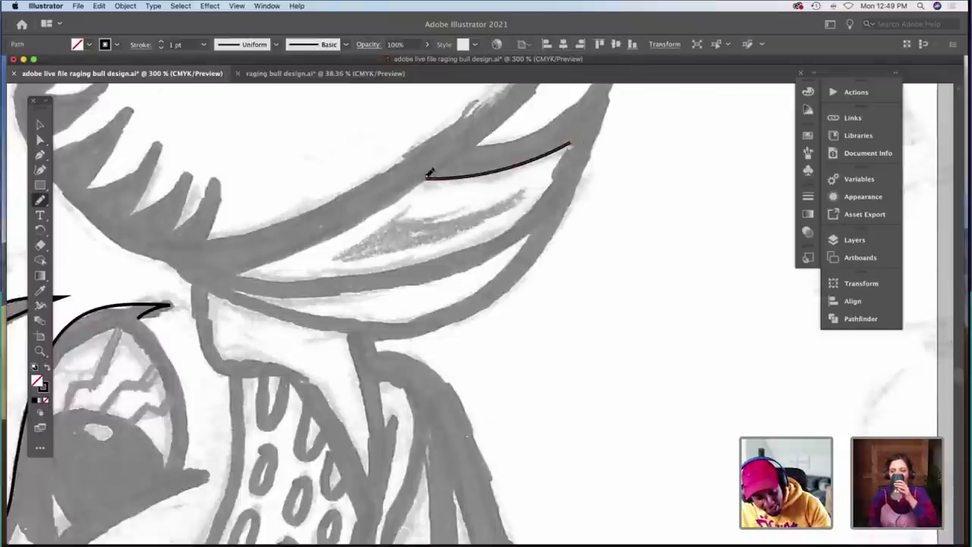
Trace the remaining upper, inner and lower edges of the ear's shaded section with freehand strokes, closing the outline at its outer tip.
drag(287, 253, 233, 273)
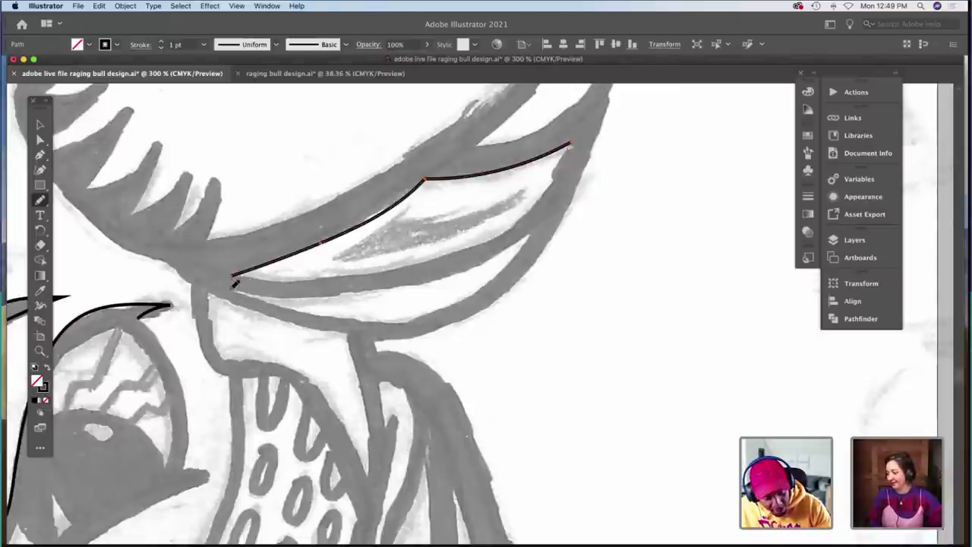
drag(272, 299, 413, 318)
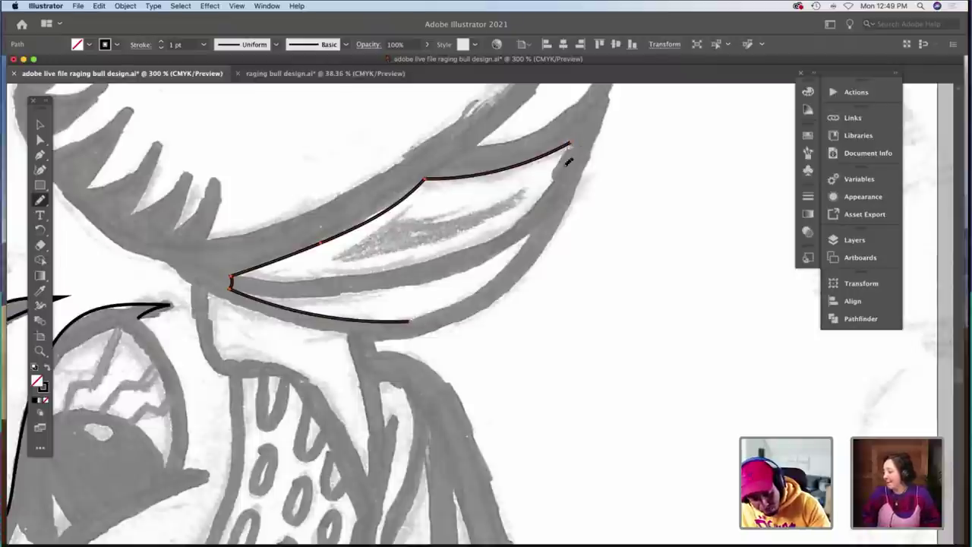
drag(501, 266, 417, 317)
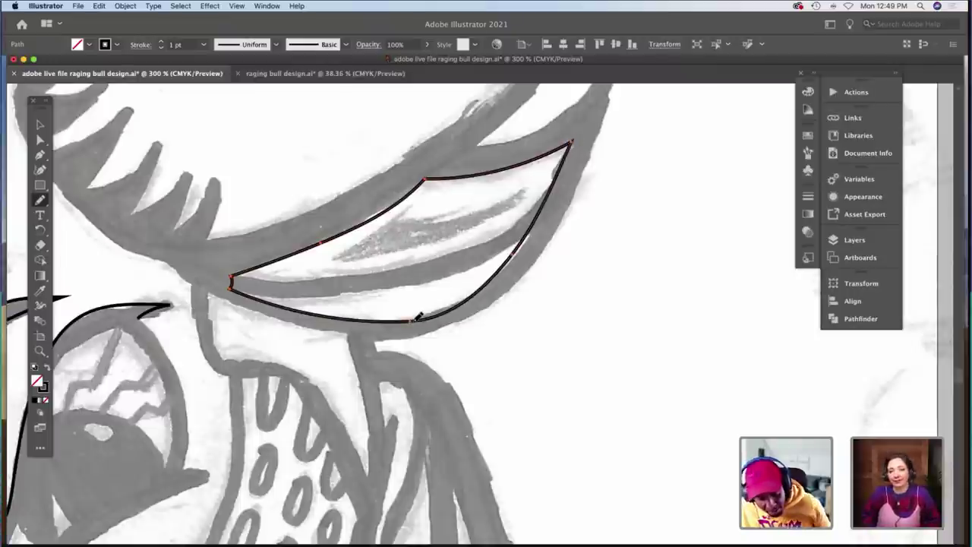
Fine-tune the anchors on the ear section's lower curve and upper corner to match the sketch, and deselect the path.
click(514, 258)
click(565, 268)
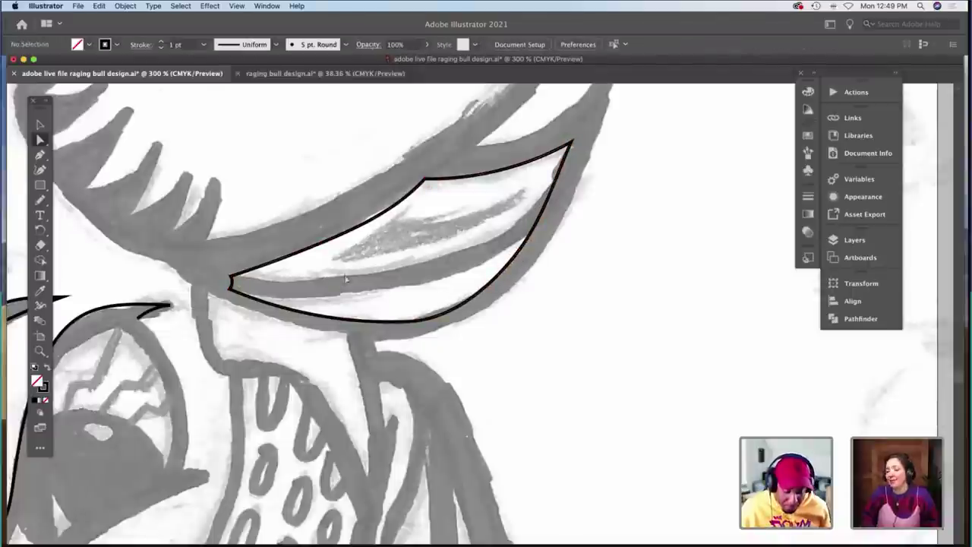
click(426, 181)
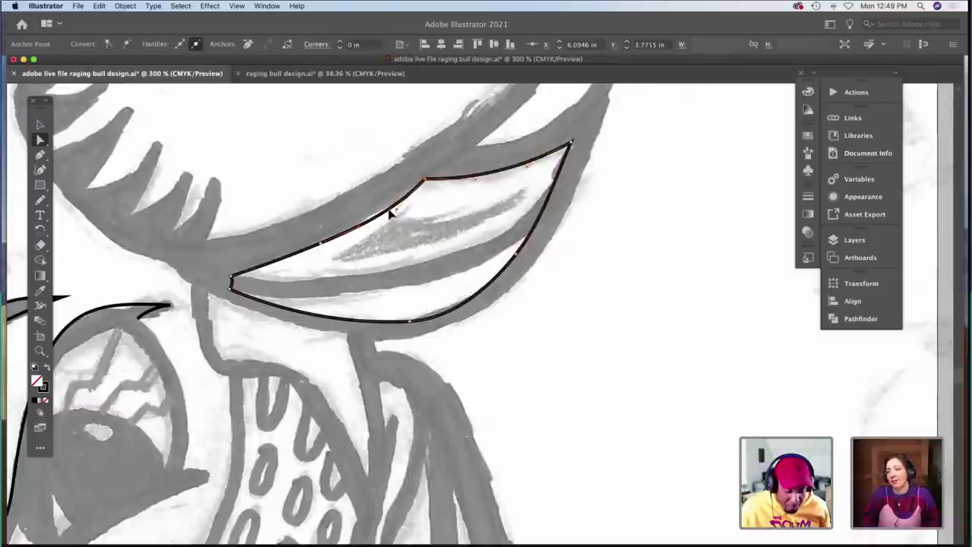
click(390, 240)
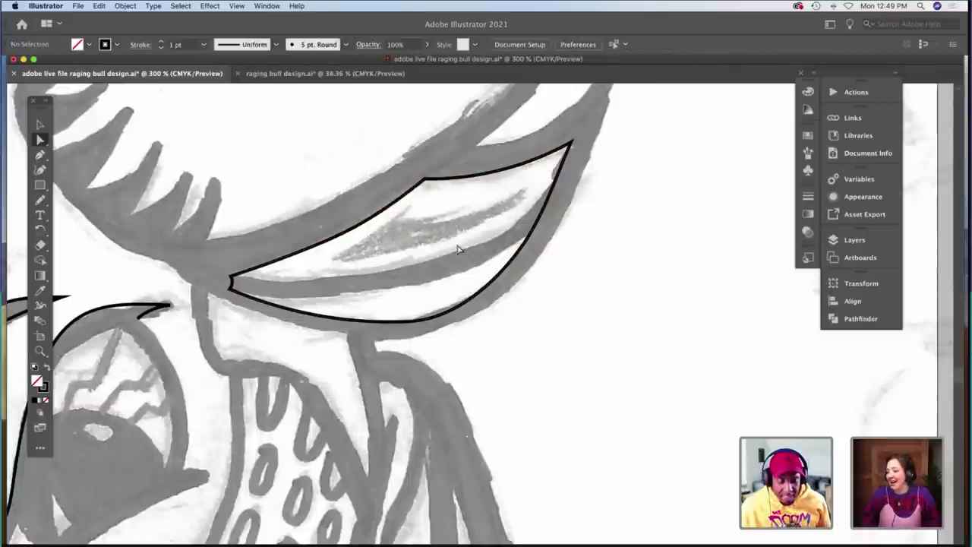
Trace the horn with freehand strokes from the crease's pointed end around the rounded base and along the lower edge to the outer bend.
scroll(417, 269, down, 1)
scroll(417, 269, up, 1)
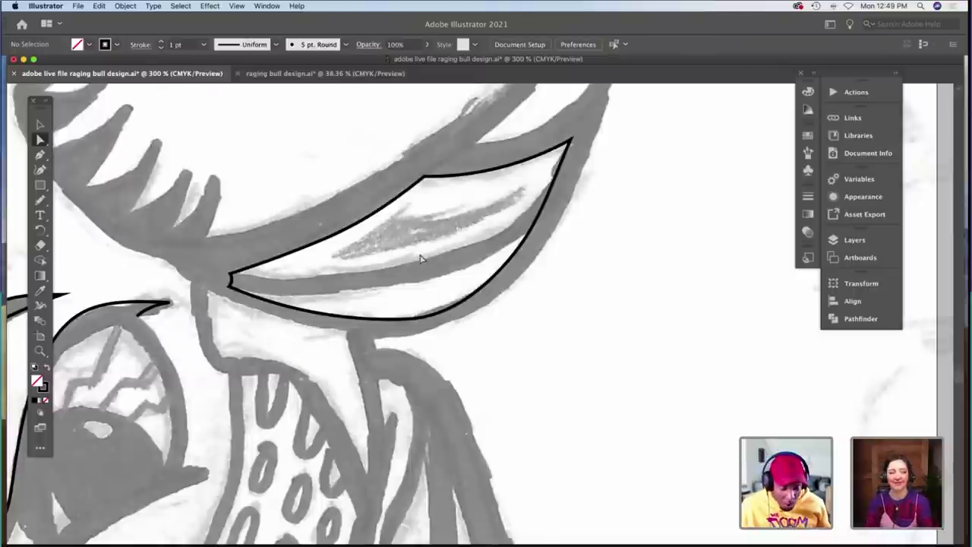
key(z)
alt+click(432, 259)
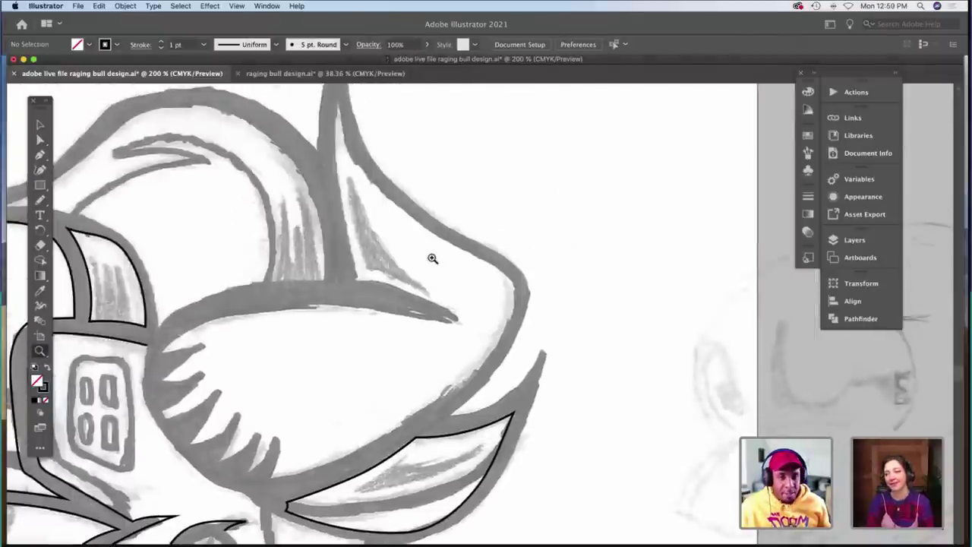
scroll(432, 259, up, 2)
scroll(432, 258, down, 3)
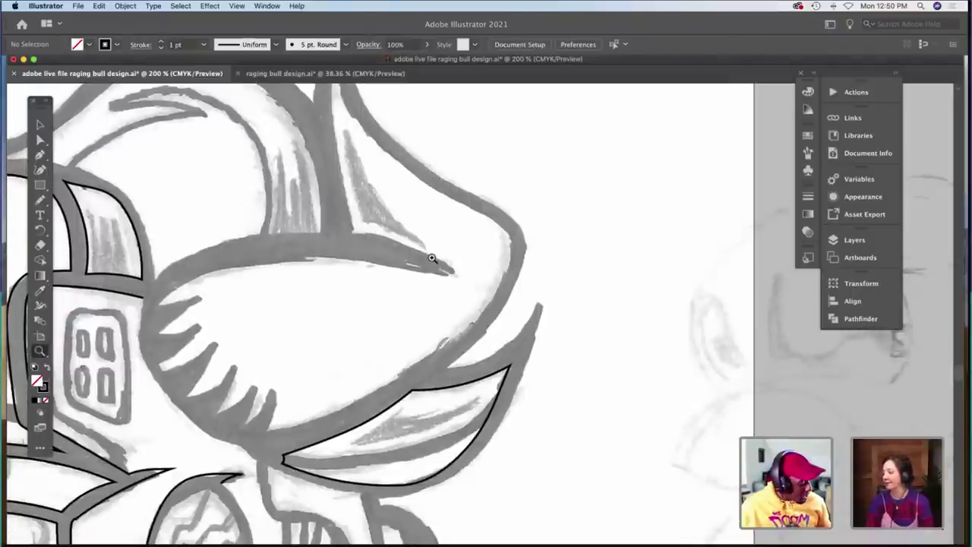
key(b)
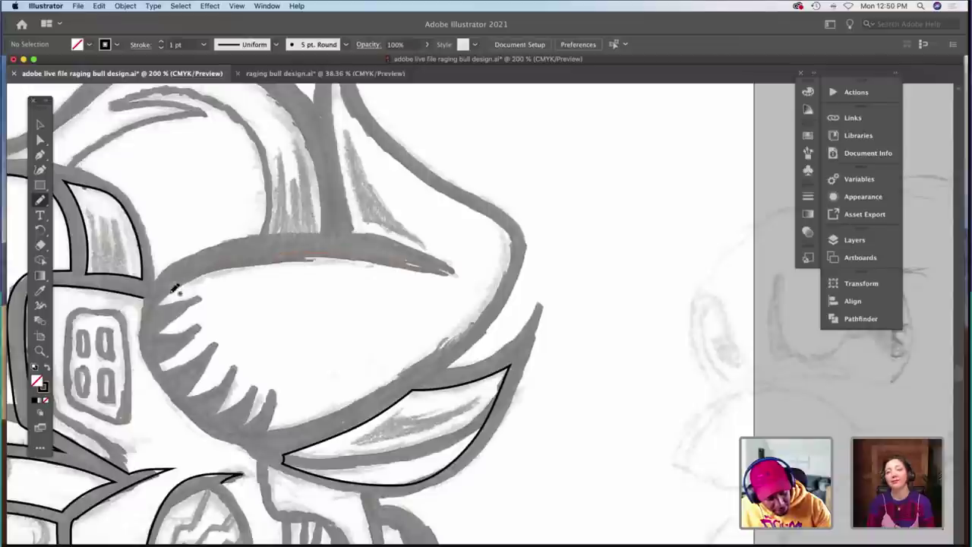
mouse_move(159, 348)
mouse_down()
mouse_move(186, 393)
mouse_move(239, 423)
mouse_move(286, 430)
mouse_up()
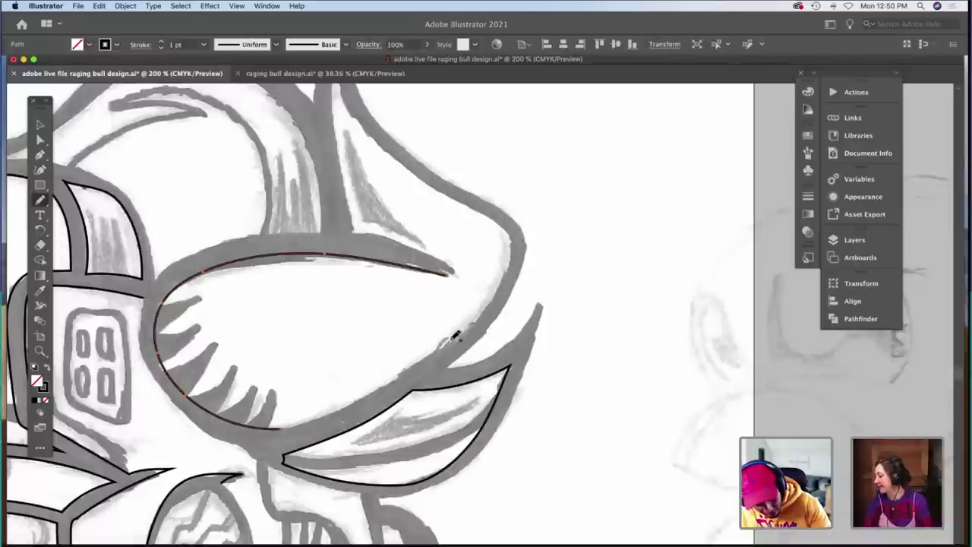
drag(384, 388, 285, 425)
Continue the horn outline from the outer bend up to its pointed tip and back down the inner edge.
scroll(286, 425, up, 5)
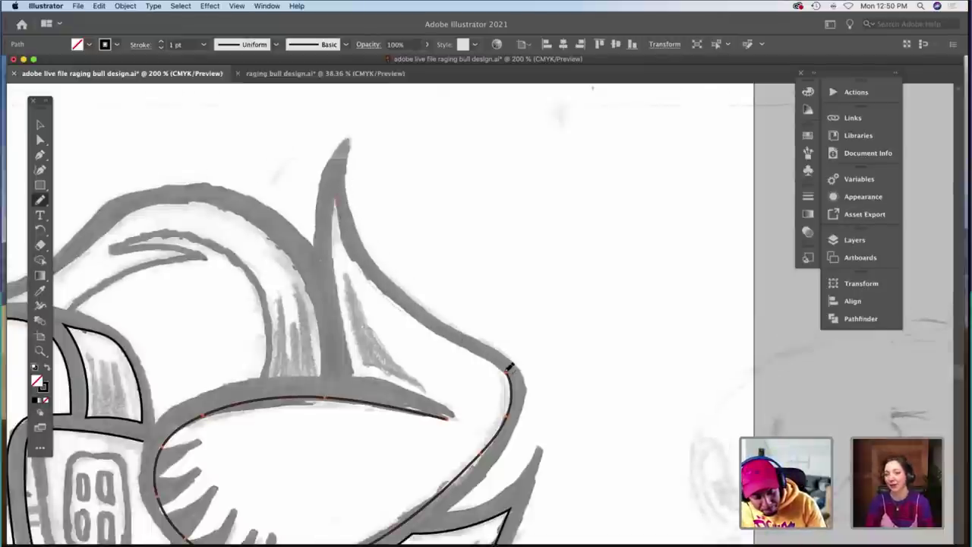
drag(510, 367, 338, 199)
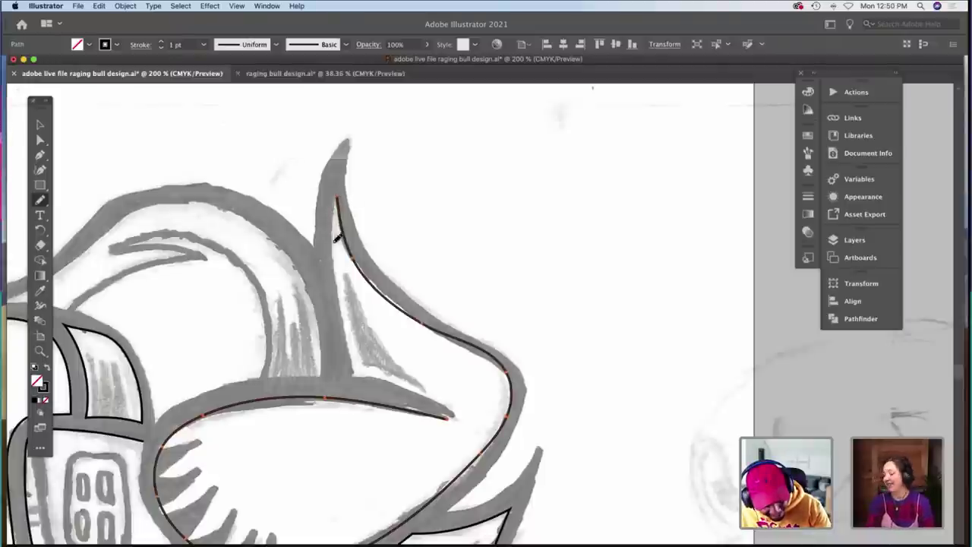
drag(337, 238, 353, 377)
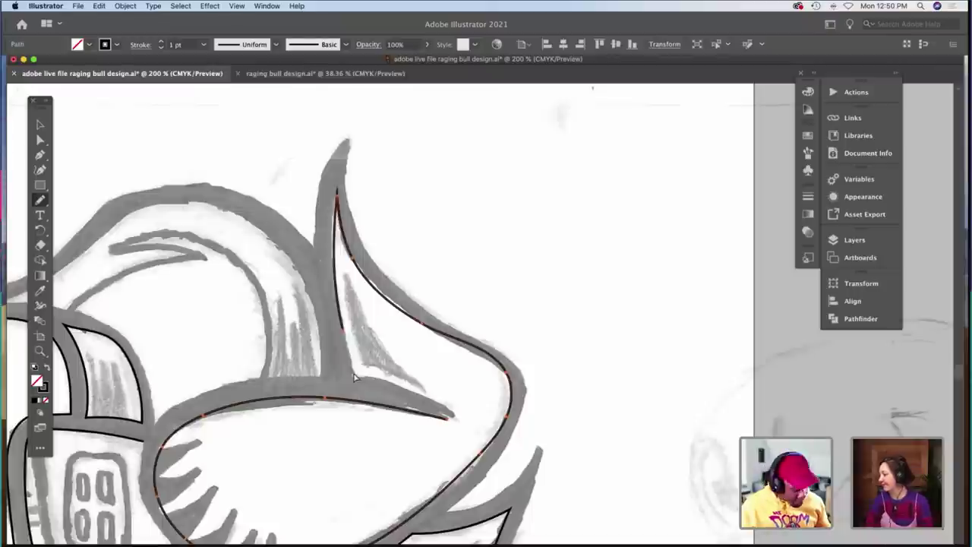
Extend the end anchor of the horn's inner edge down to the crease and reshape that edge to follow the sketch.
key(a)
click(344, 334)
drag(345, 335, 352, 387)
drag(340, 311, 332, 302)
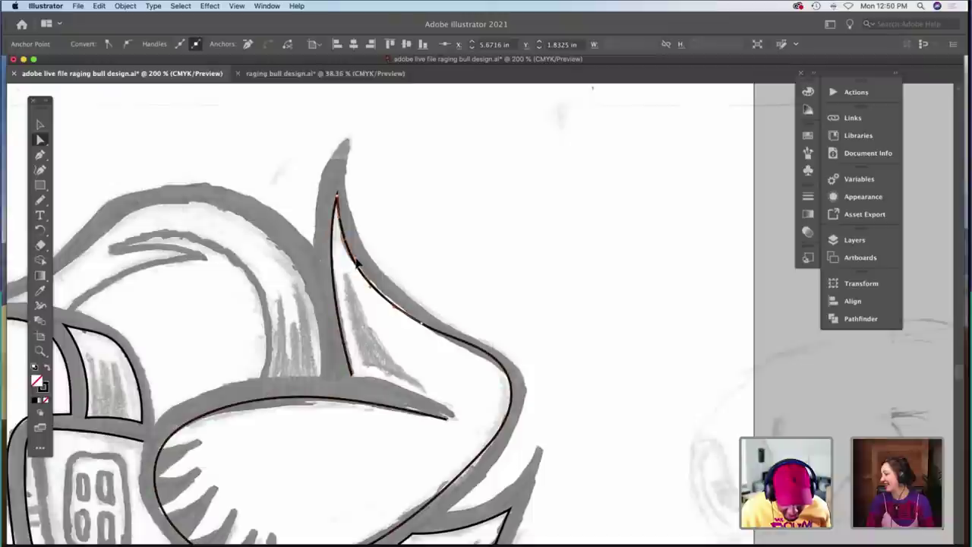
Refine the anchors along the horn's upper outer edge, flatten the curve leading into the outer bend, and deselect the path.
click(377, 302)
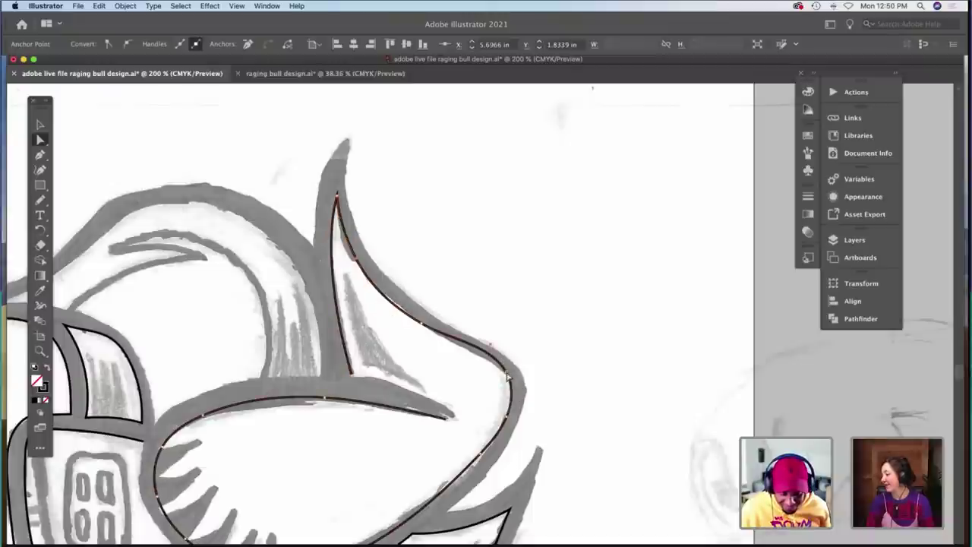
click(492, 358)
key(p)
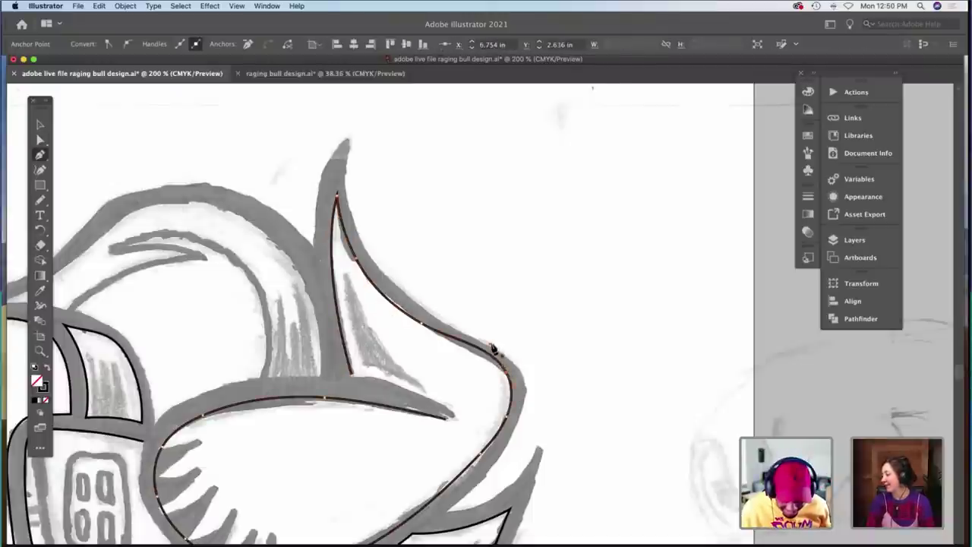
click(486, 361)
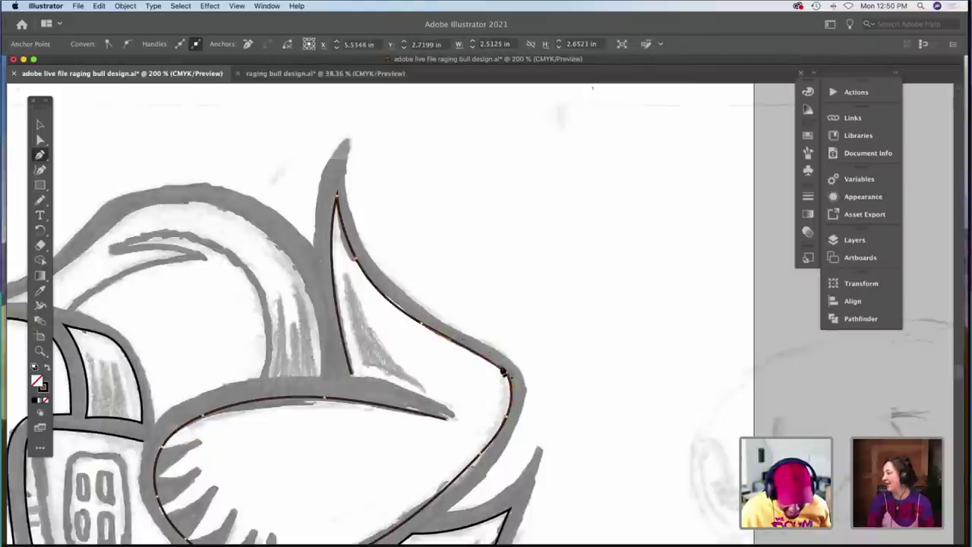
key(a)
click(423, 331)
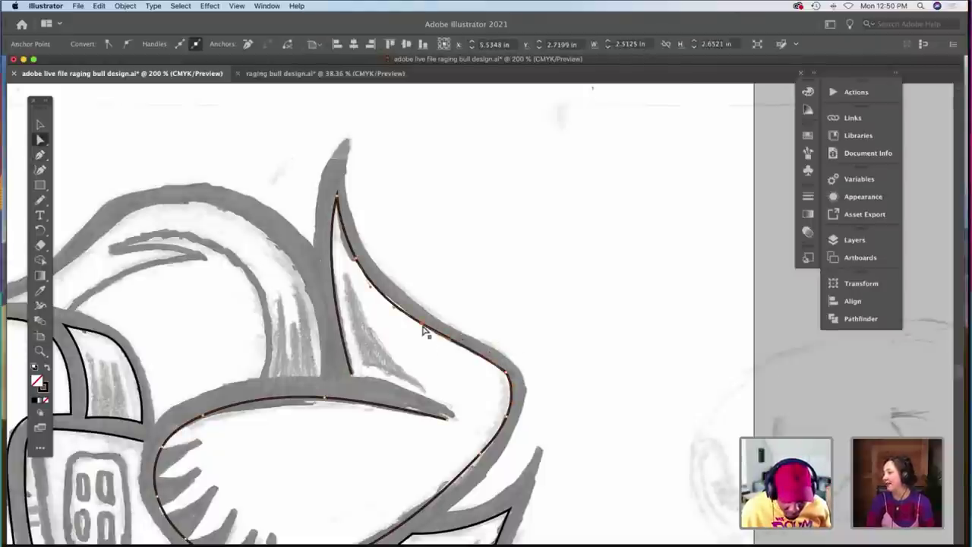
click(448, 330)
Adjust the anchor on the horn's lower outer edge below the bend to fit the sketch.
scroll(438, 347, down, 4)
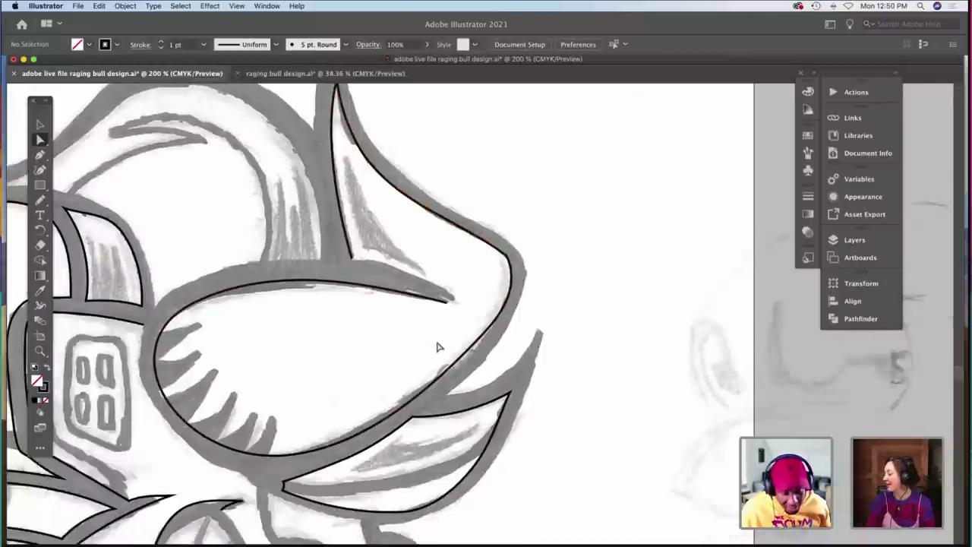
click(461, 332)
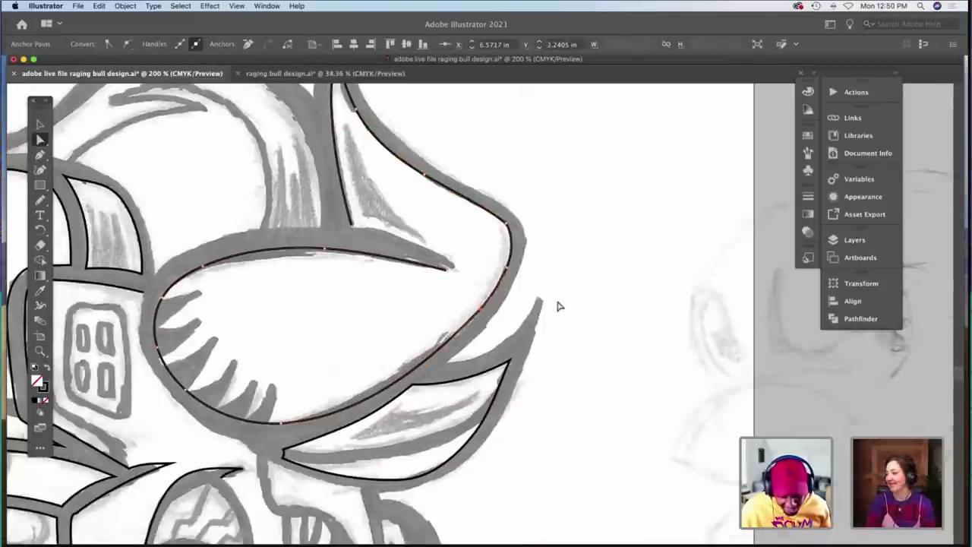
click(402, 309)
Reposition the horn outline's two open ends and join them with a freehand stroke along the crease's upper edge.
scroll(402, 310, up, 2)
click(354, 278)
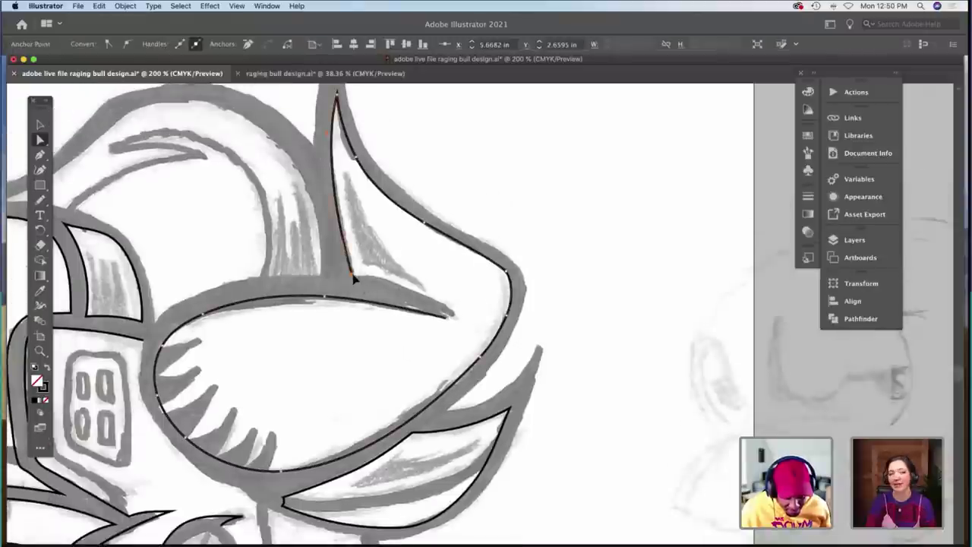
key(n)
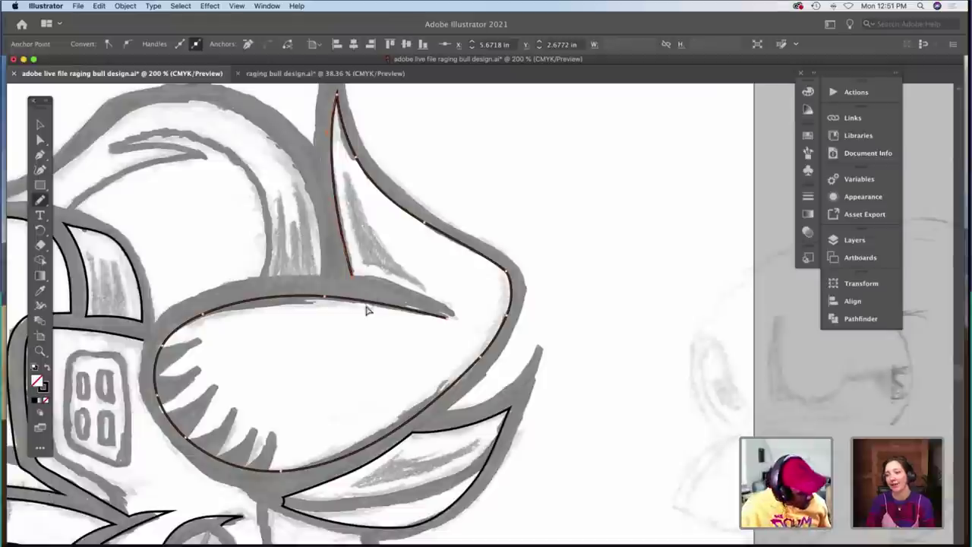
key(a)
click(452, 318)
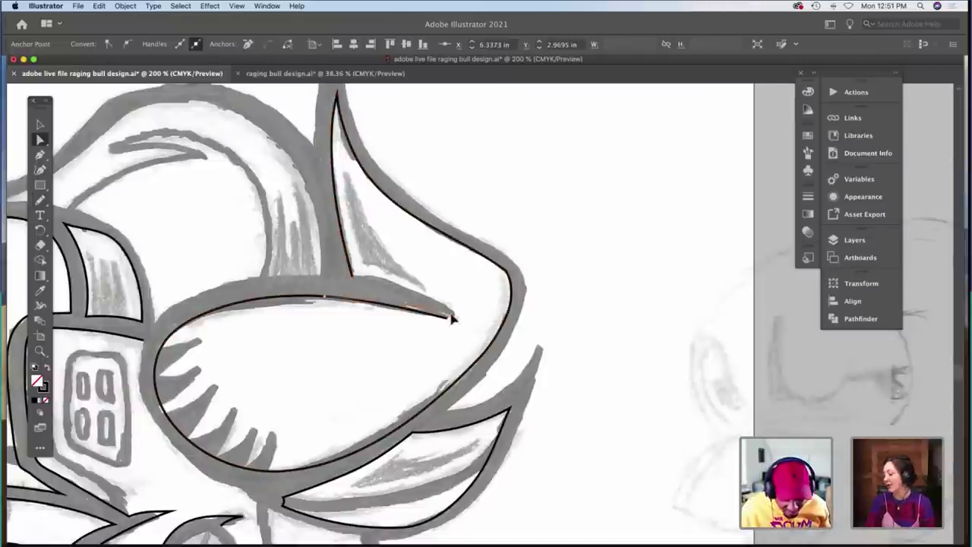
drag(451, 314, 454, 316)
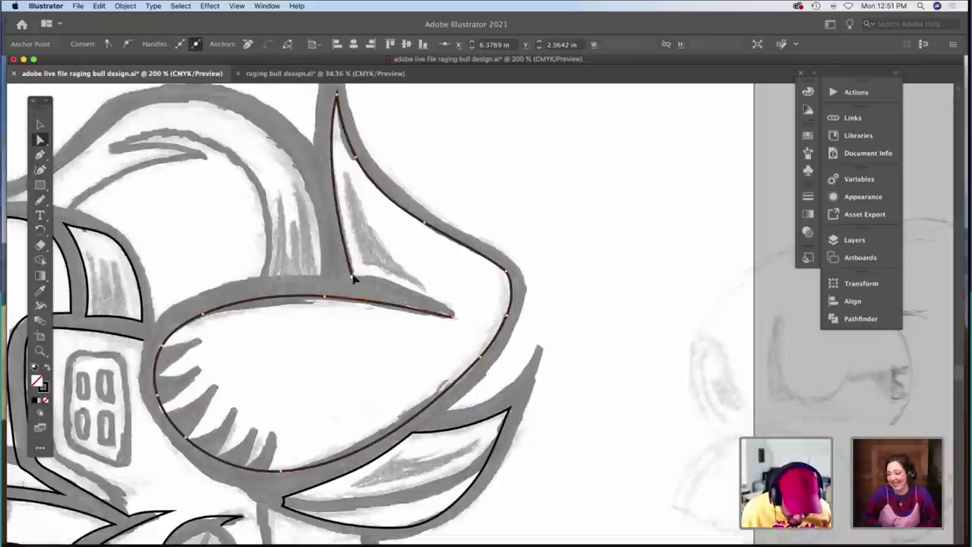
key(n)
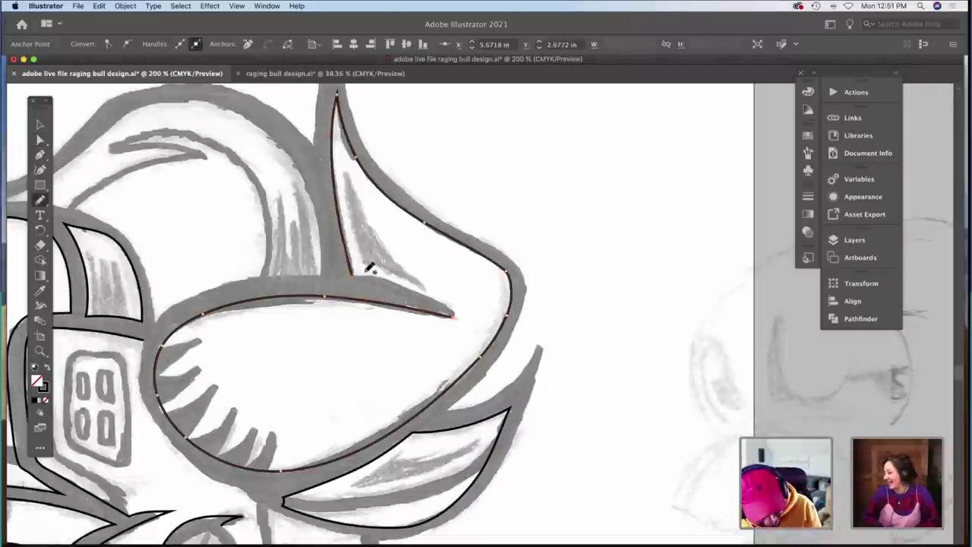
mouse_move(353, 275)
mouse_down()
mouse_move(411, 287)
mouse_move(456, 314)
mouse_up()
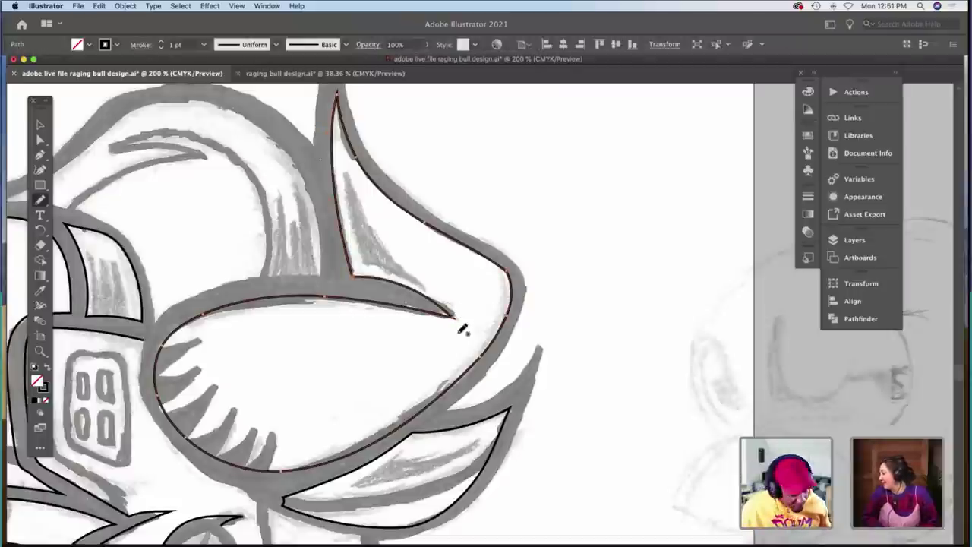
Reposition the anchors at the crease's pointed tip and on its lower edge so the crease matches the sketch.
key(z)
click(466, 347)
key(a)
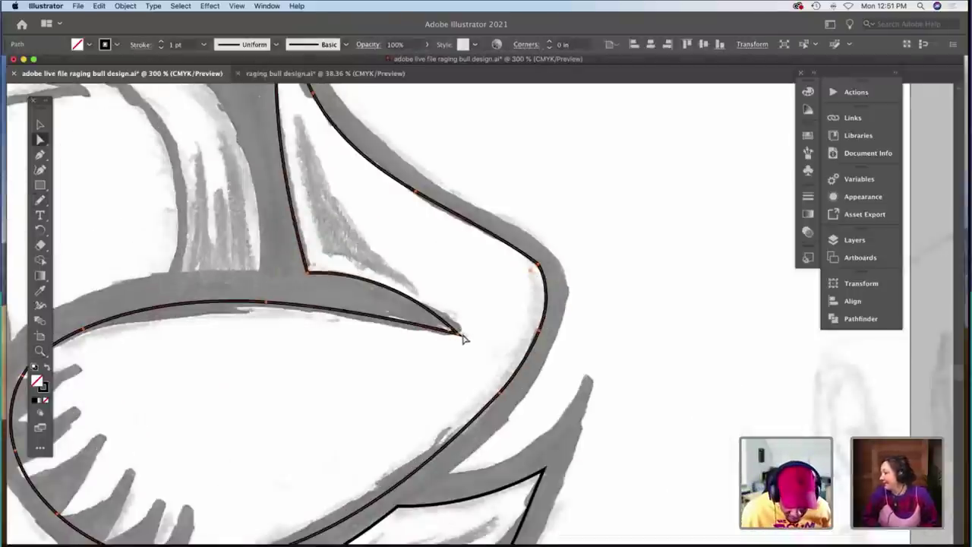
click(458, 333)
click(458, 334)
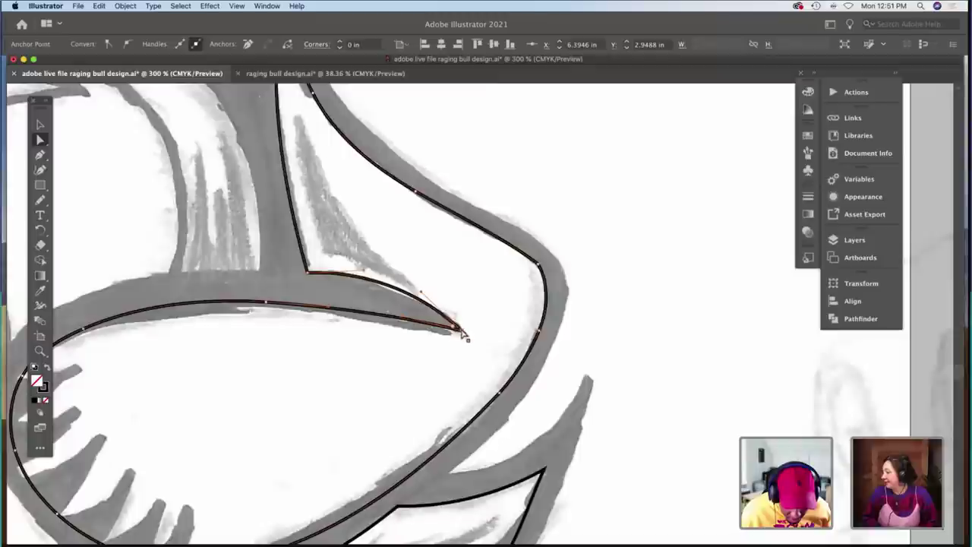
click(266, 304)
drag(267, 306, 270, 312)
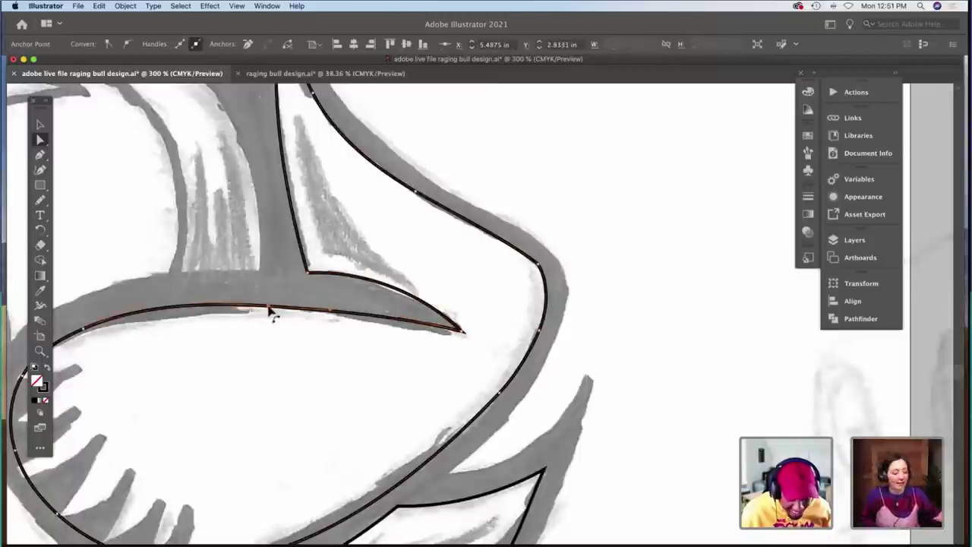
click(456, 334)
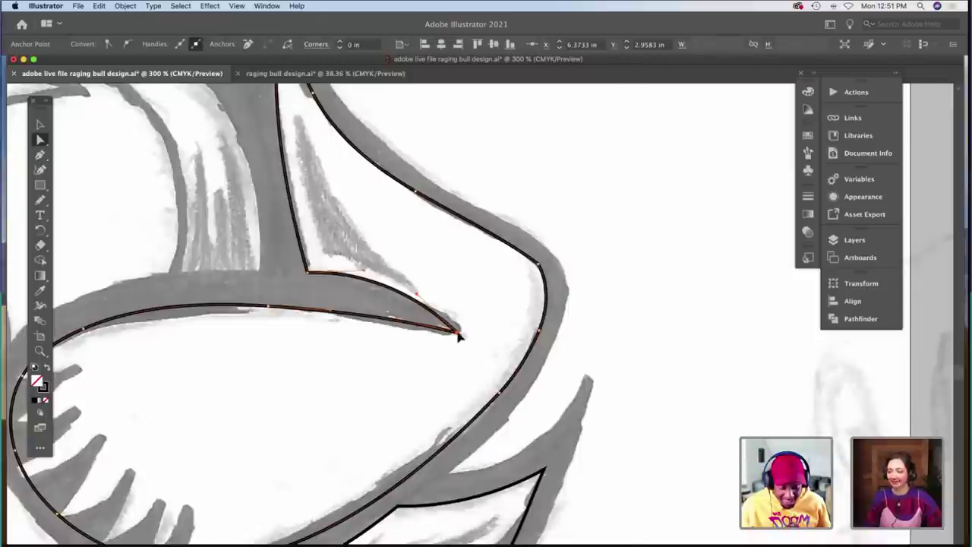
drag(458, 336, 462, 330)
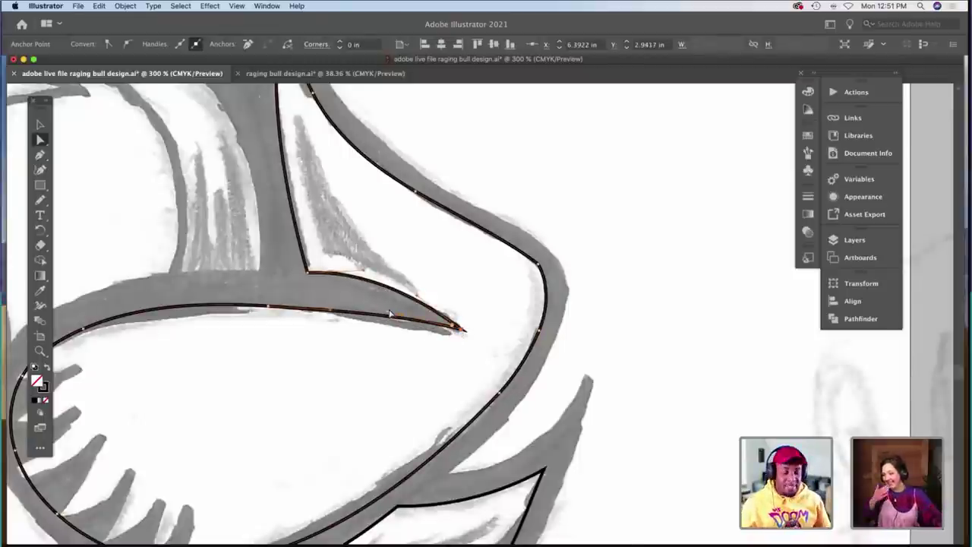
Inspect the anchor just below the horn's tip on the outer edge and deselect the path.
scroll(390, 314, left, 2)
scroll(391, 308, up, 5)
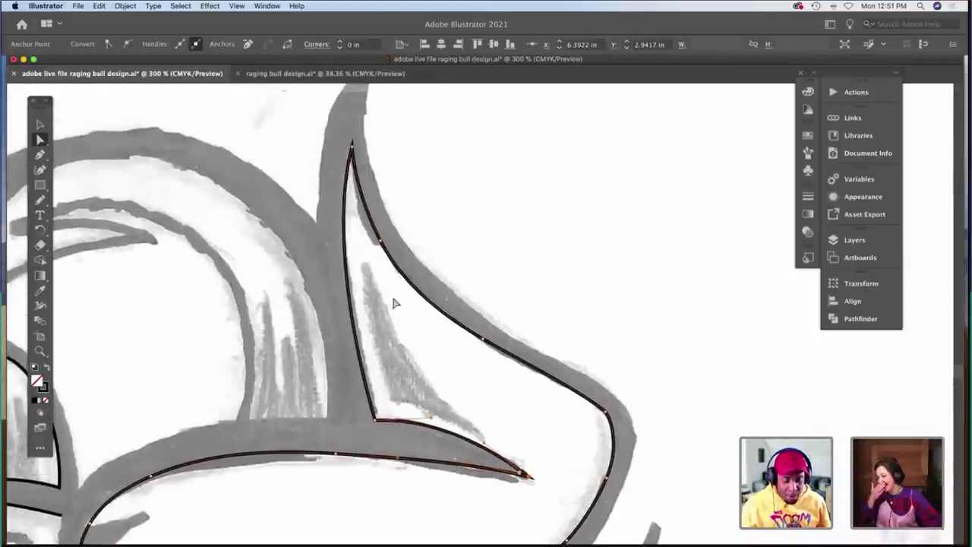
click(380, 244)
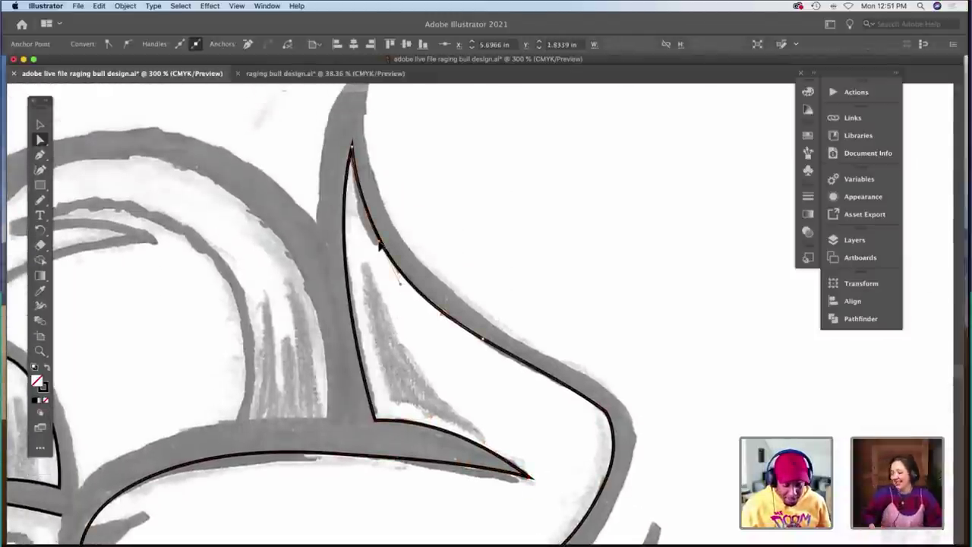
click(276, 268)
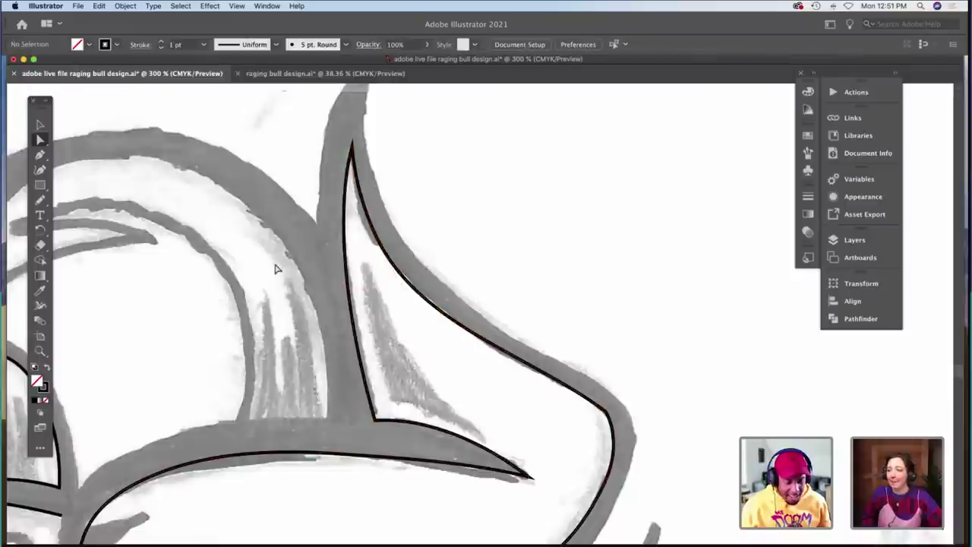
Trace the upper contour of the arched band beside the horn and its short base edge with freehand pencil strokes.
scroll(276, 268, left, 6)
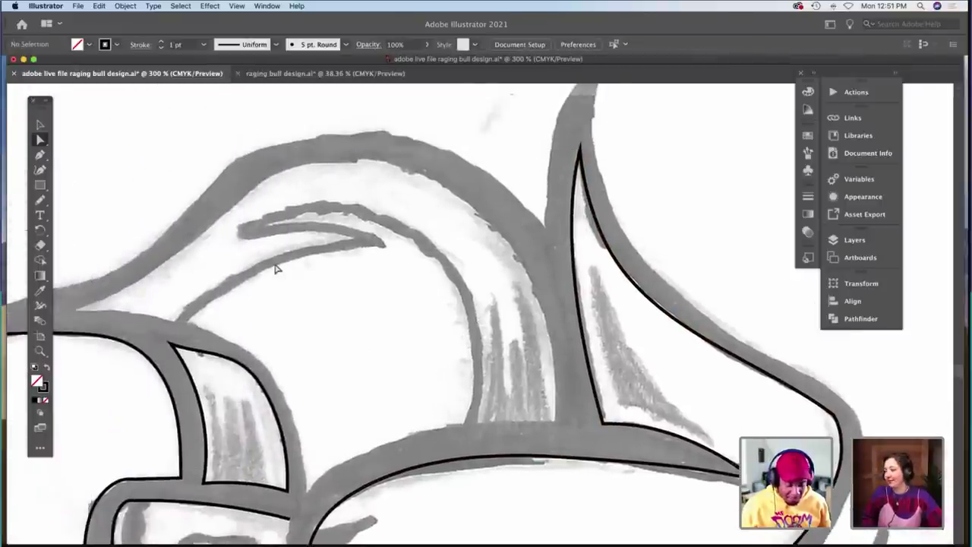
scroll(276, 268, left, 3)
key(b)
scroll(279, 260, left, 3)
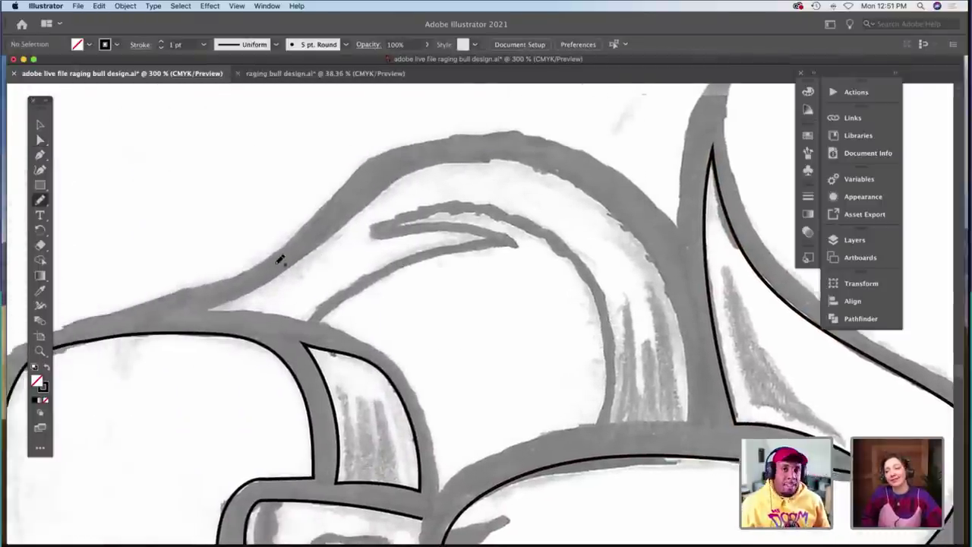
scroll(280, 261, left, 3)
scroll(280, 261, left, 2)
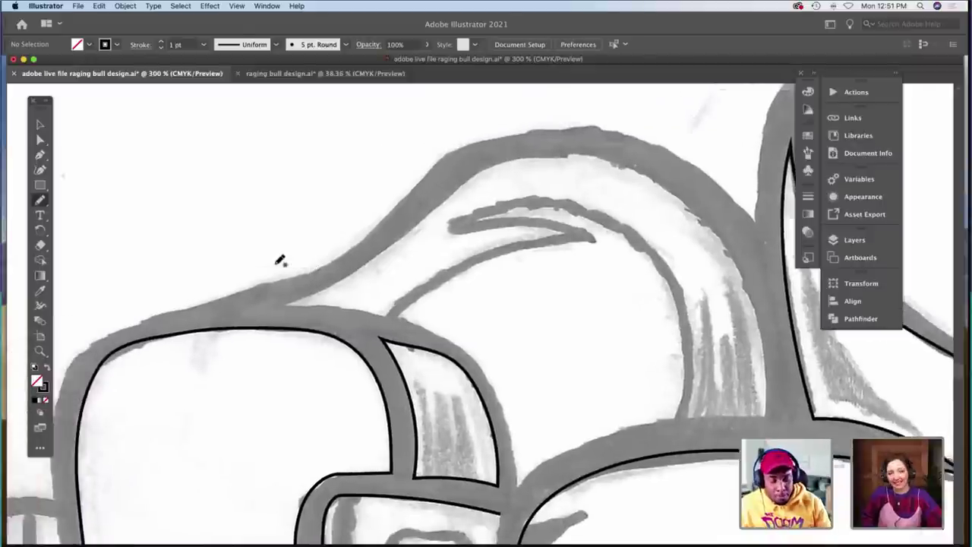
scroll(280, 261, right, 3)
scroll(280, 260, up, 1)
scroll(280, 260, up, 2)
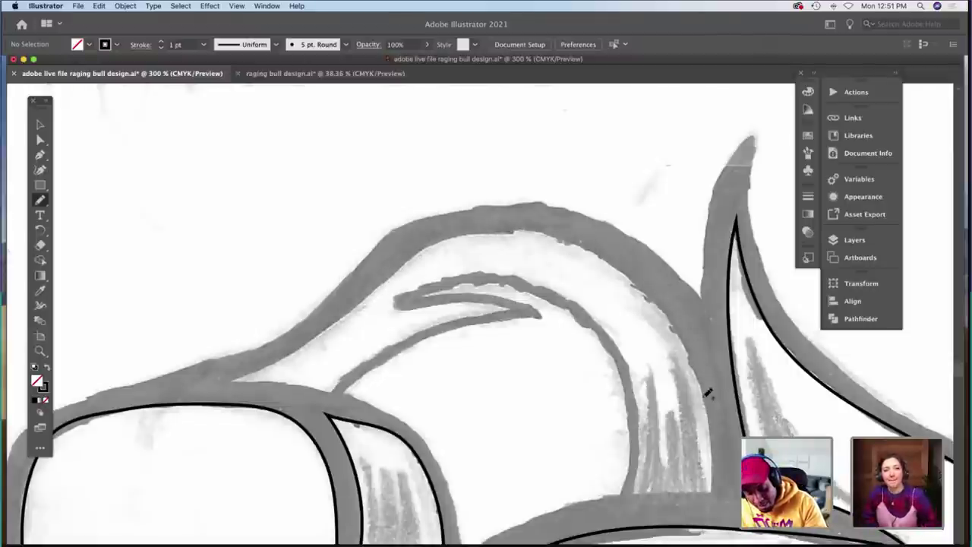
drag(714, 466, 711, 488)
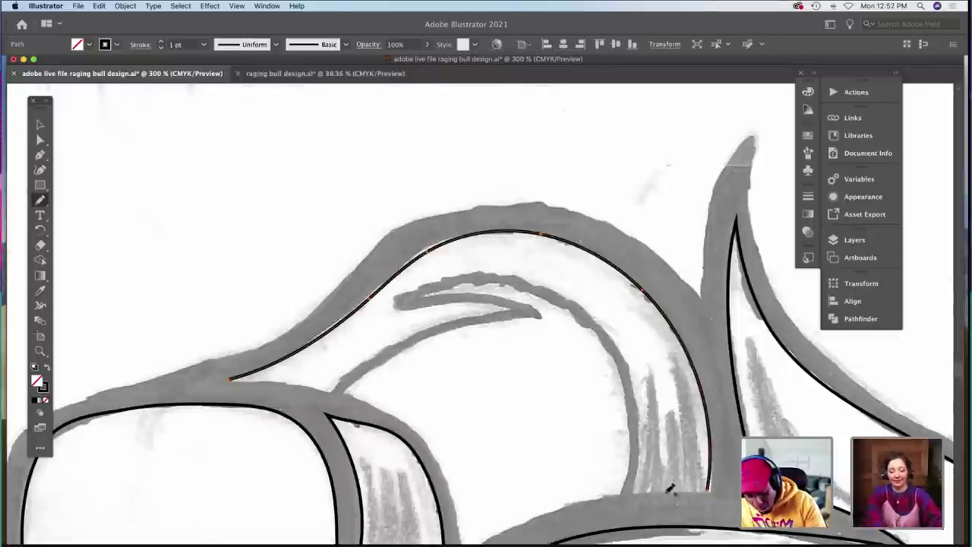
drag(701, 492, 709, 491)
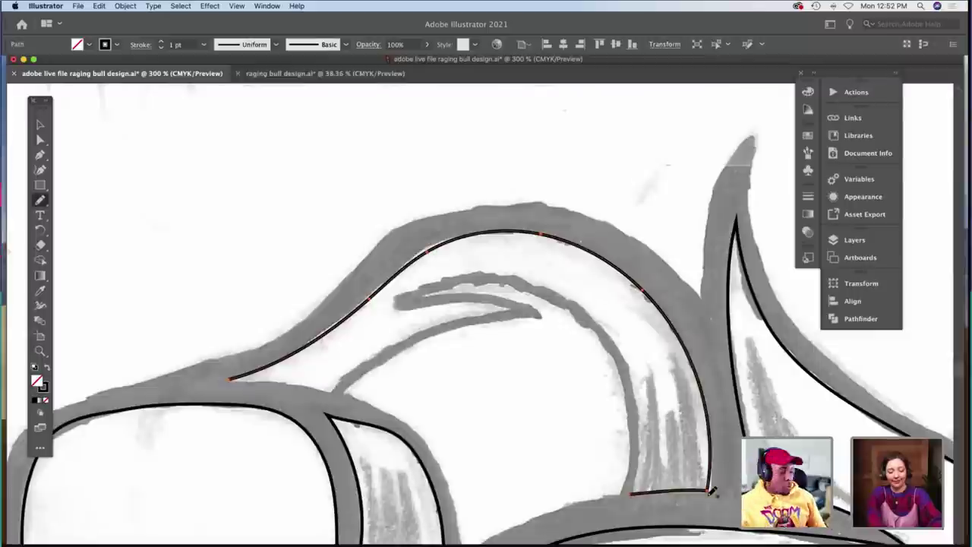
Reposition the anchors at the arched band's lower corner beside the horn and along its upper slope to fit the sketch.
key(a)
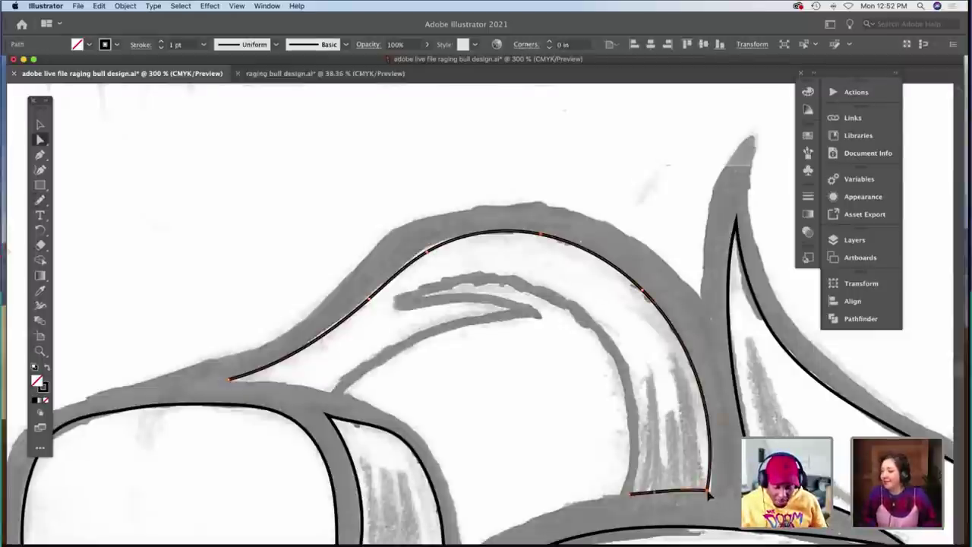
click(708, 494)
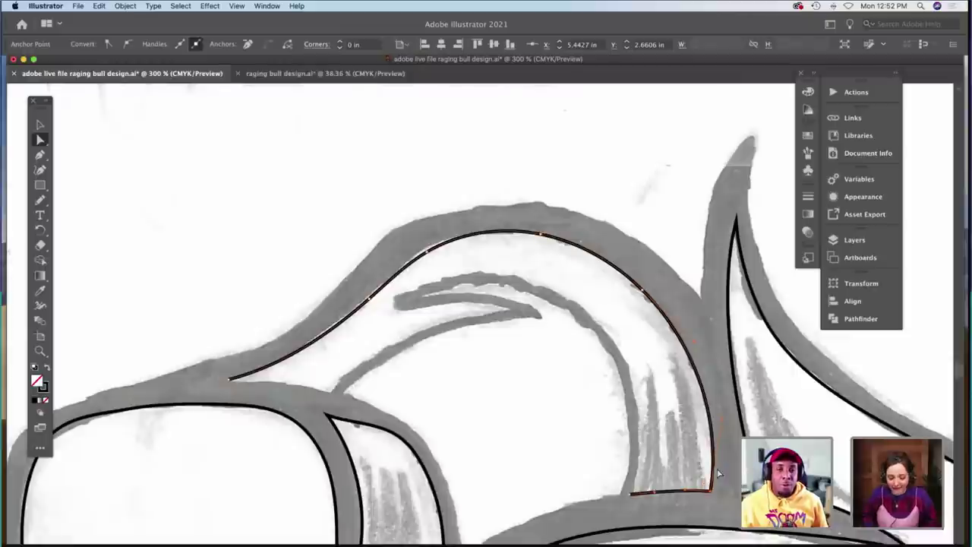
click(425, 256)
drag(424, 249, 423, 247)
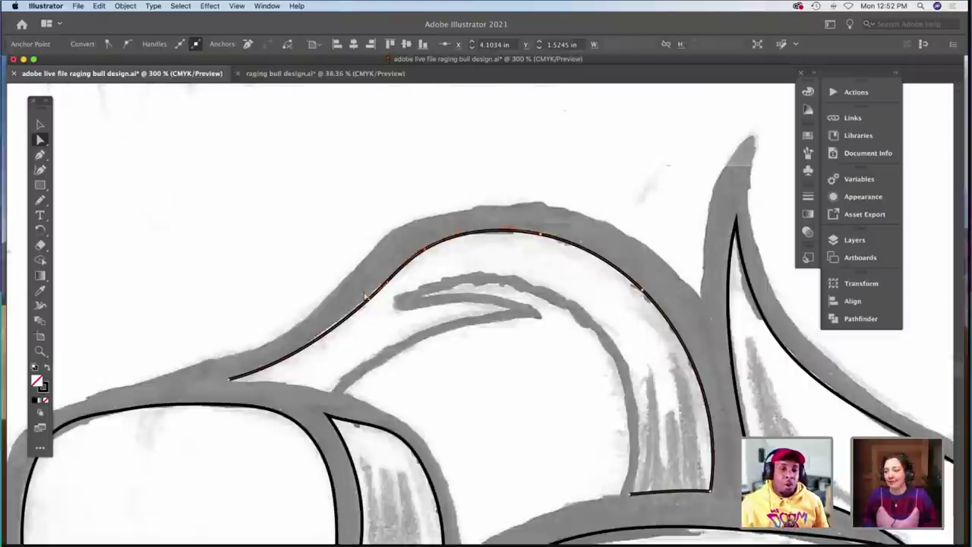
click(371, 302)
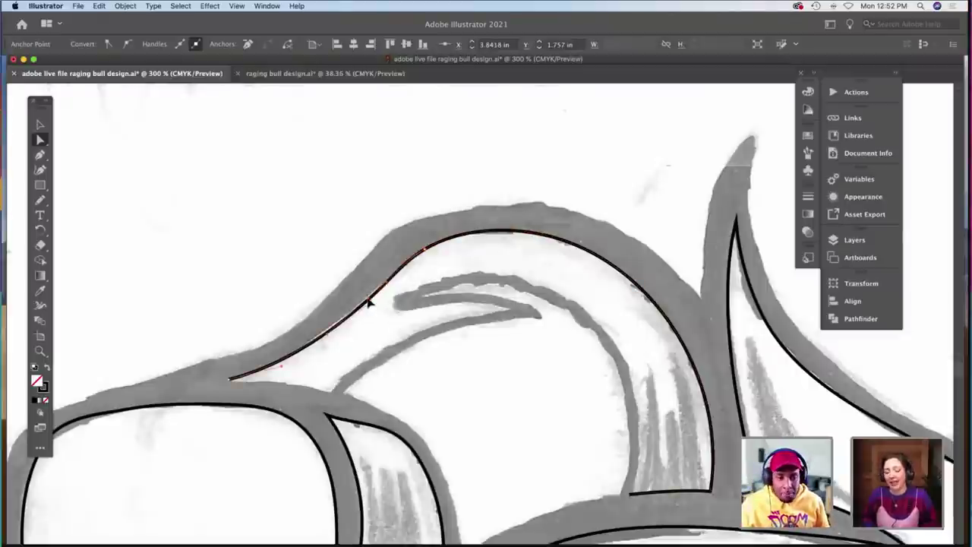
click(227, 383)
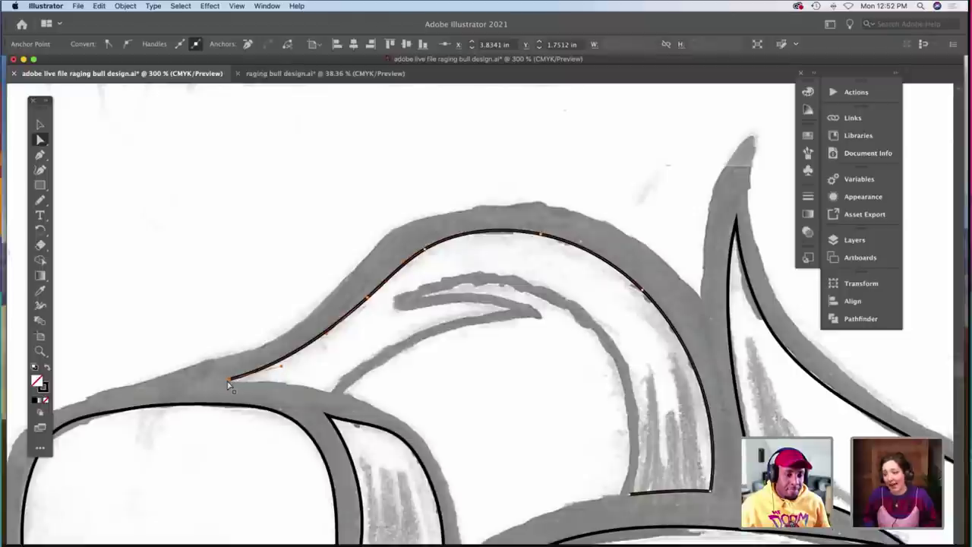
Close the arched band's outline with freehand strokes along its lower edge, the pointed notch and the inner curve down to the base.
key(n)
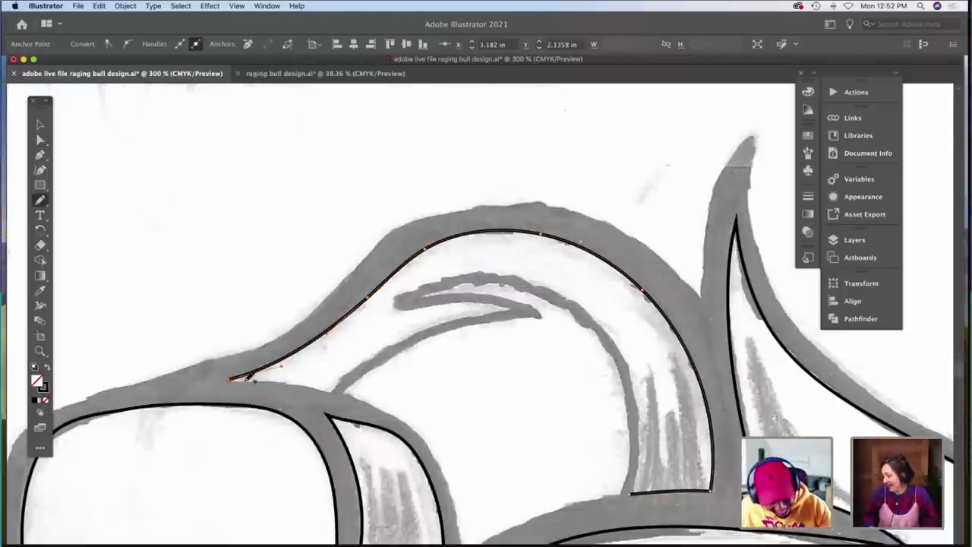
drag(270, 379, 332, 390)
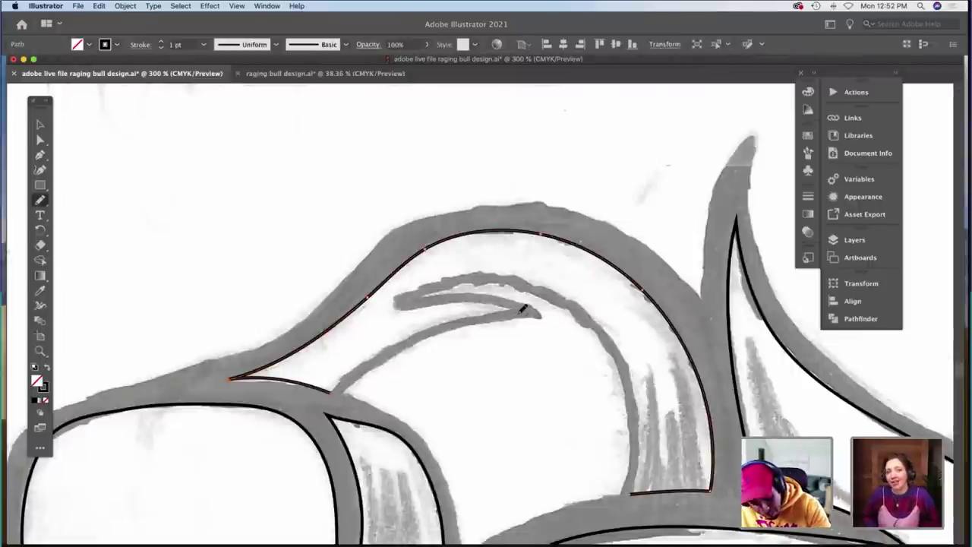
drag(523, 308, 394, 304)
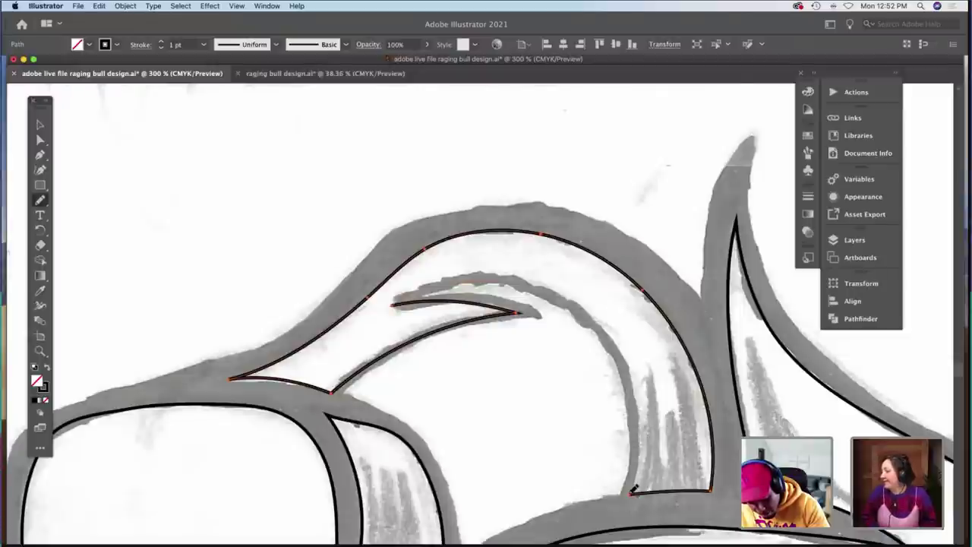
drag(384, 306, 633, 488)
key(a)
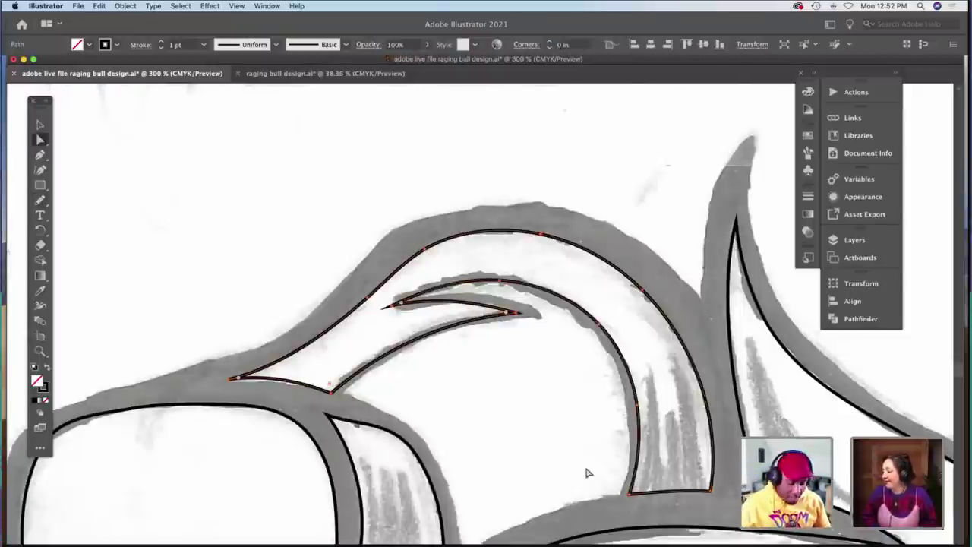
click(591, 467)
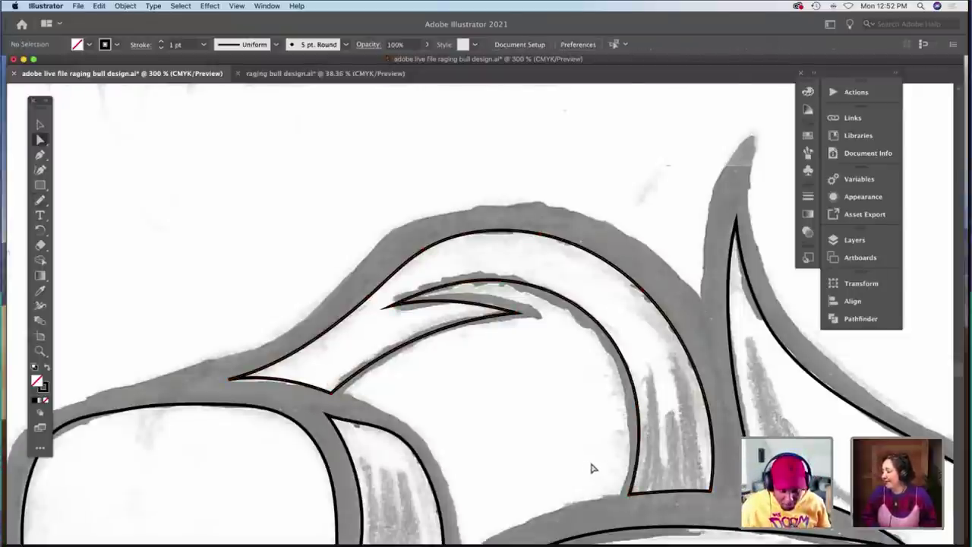
Reposition the anchors at the arched band's far pointed end and at the inner spike's tip to match the sketch.
click(332, 394)
click(231, 380)
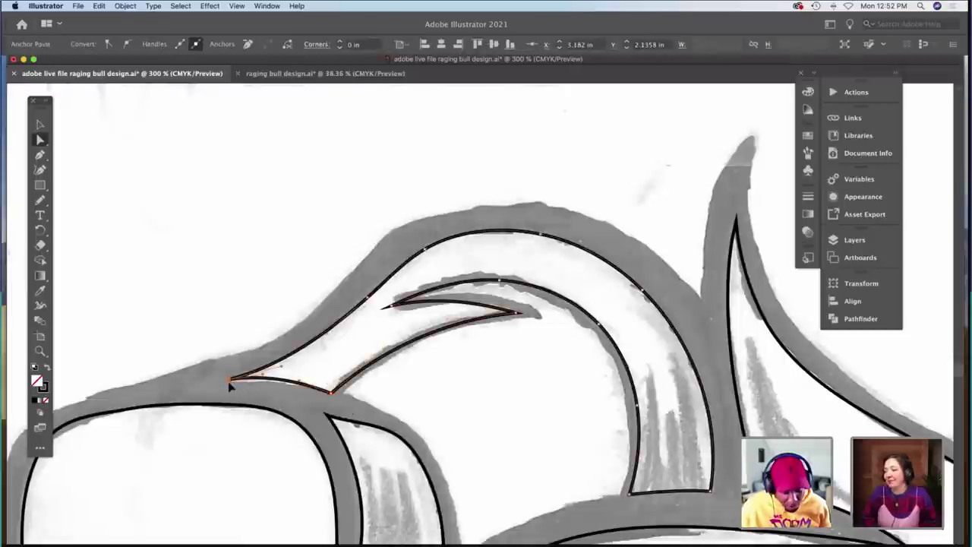
drag(228, 380, 230, 383)
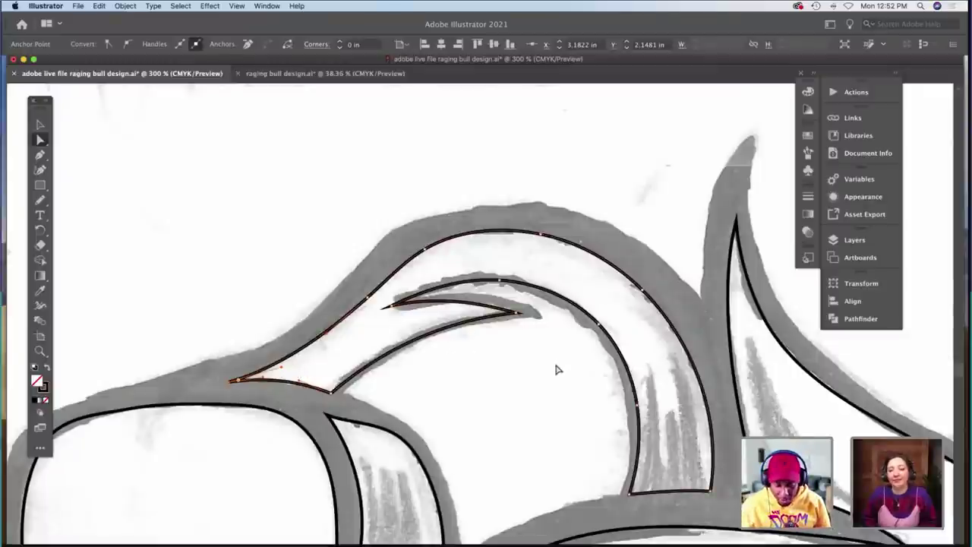
click(520, 313)
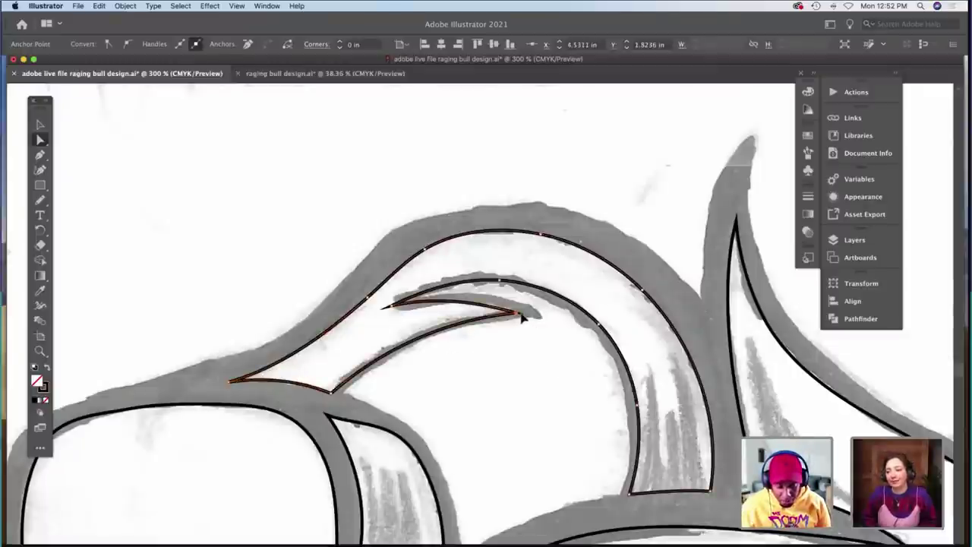
click(410, 313)
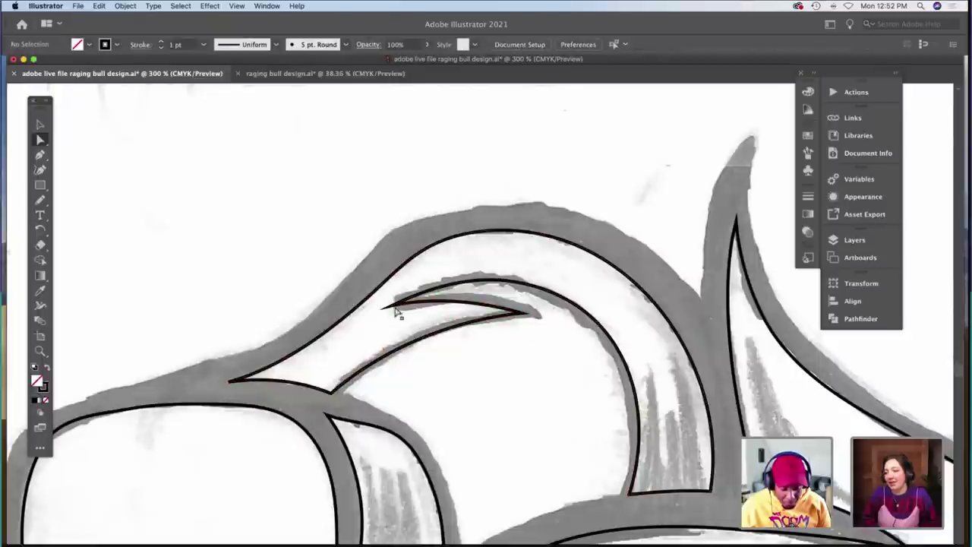
Fit the arched shape's inner sharp tip and upper inner curve to the sketch by adjusting their anchor points.
click(393, 309)
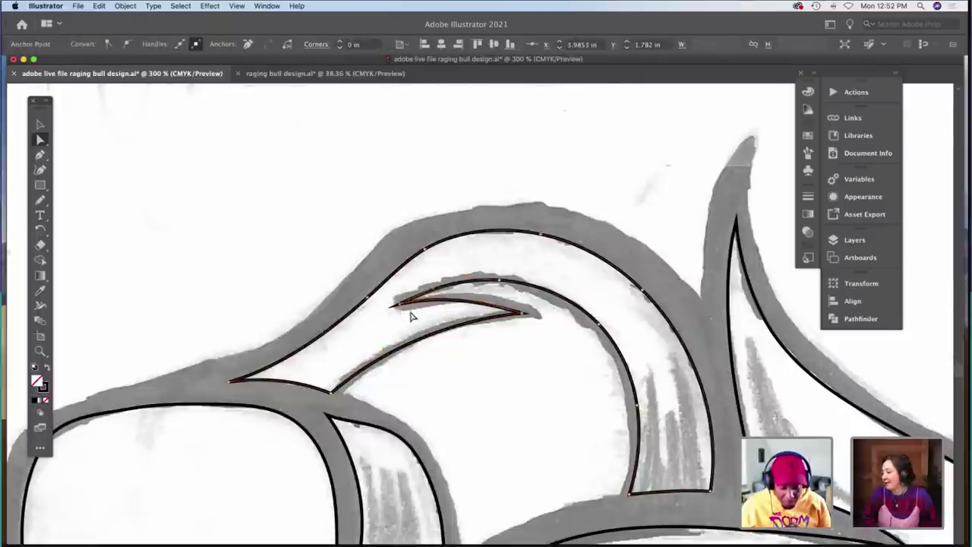
click(410, 315)
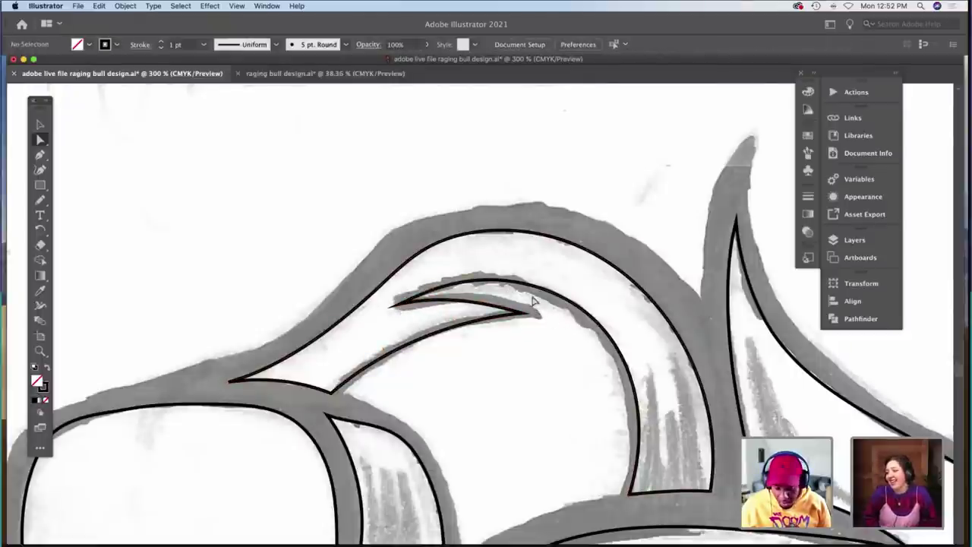
click(524, 290)
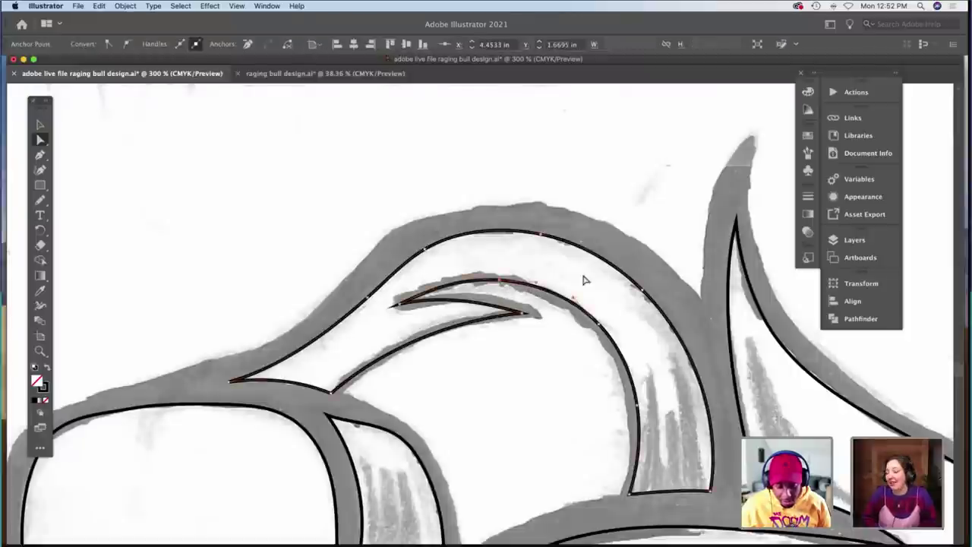
click(553, 336)
Extend the open face outline with the Pencil tool below the large oval's border and down to the oval-patterned area.
scroll(554, 336, down, 10)
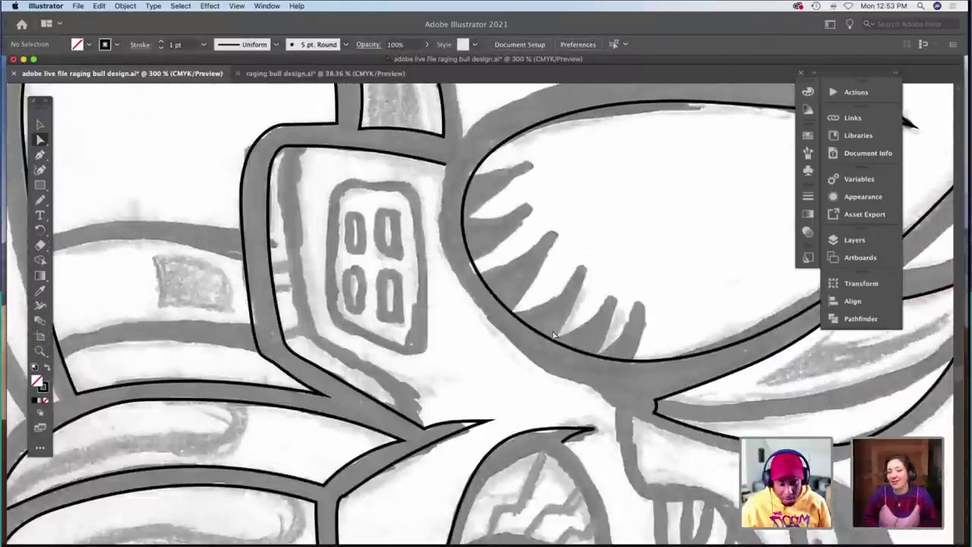
scroll(553, 337, down, 1)
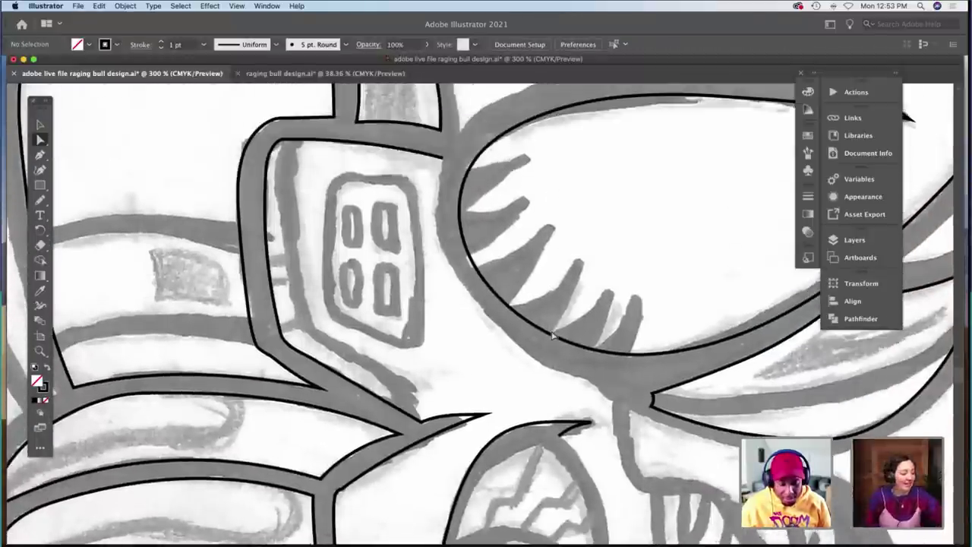
click(444, 157)
key(n)
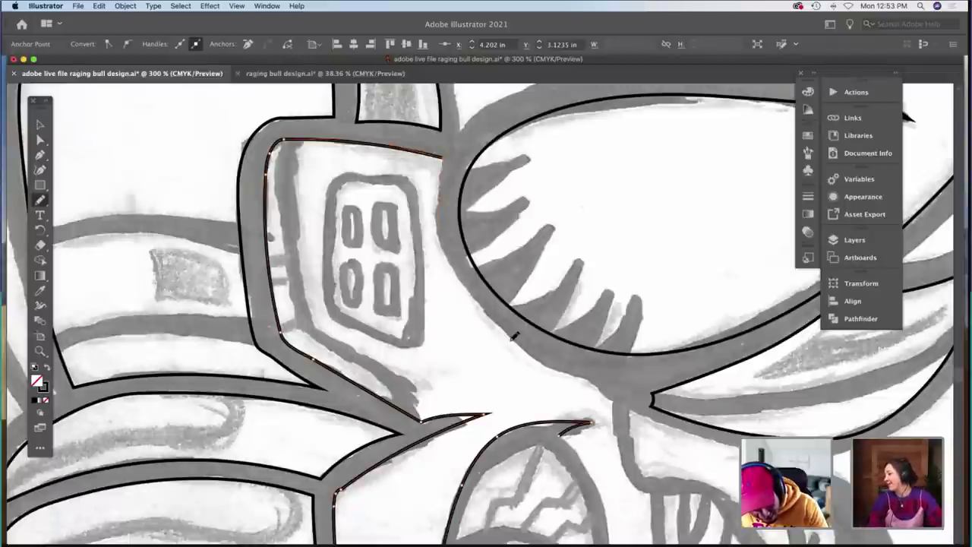
drag(563, 371, 613, 390)
scroll(615, 392, down, 4)
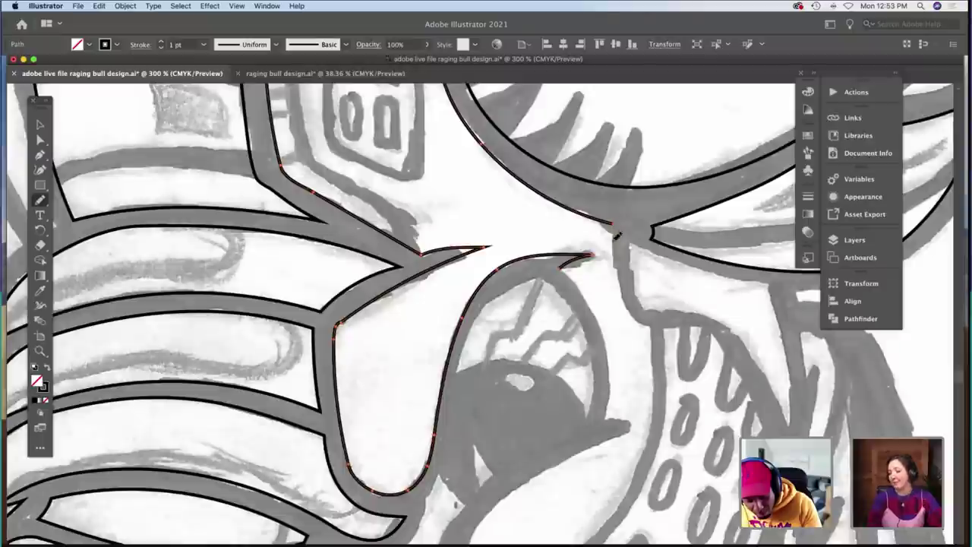
drag(623, 280, 651, 323)
scroll(651, 323, down, 3)
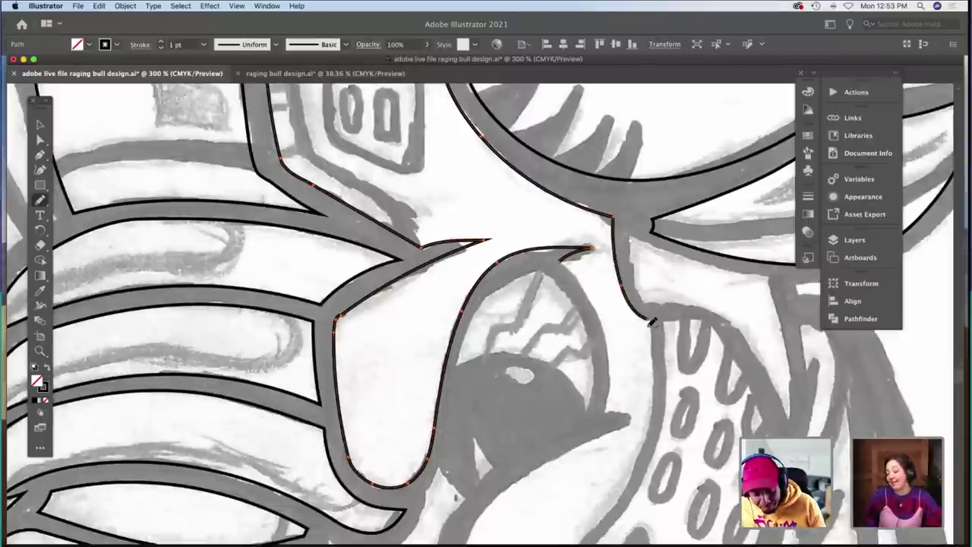
Continue the pencil outline across the top and down the outer side of the oval-patterned area to the dark curved spike.
scroll(652, 323, right, 5)
scroll(642, 169, down, 2)
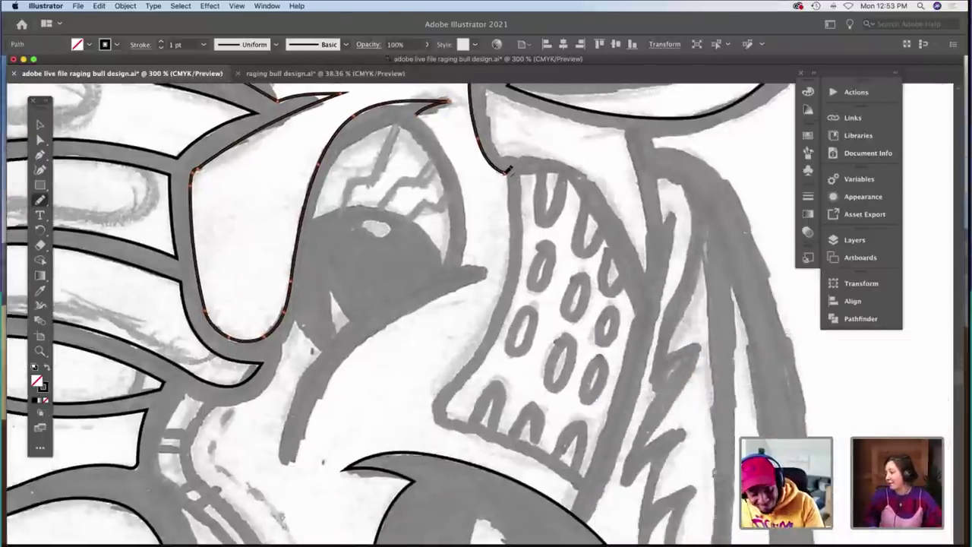
mouse_move(509, 168)
mouse_down()
mouse_move(566, 167)
mouse_move(608, 230)
mouse_move(639, 313)
mouse_up()
scroll(637, 314, down, 4)
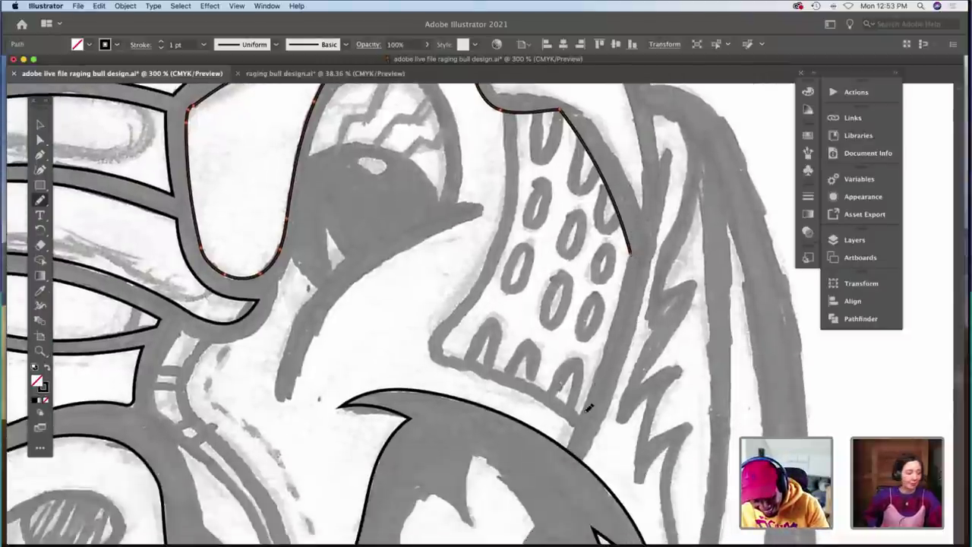
drag(589, 407, 573, 442)
scroll(575, 441, down, 2)
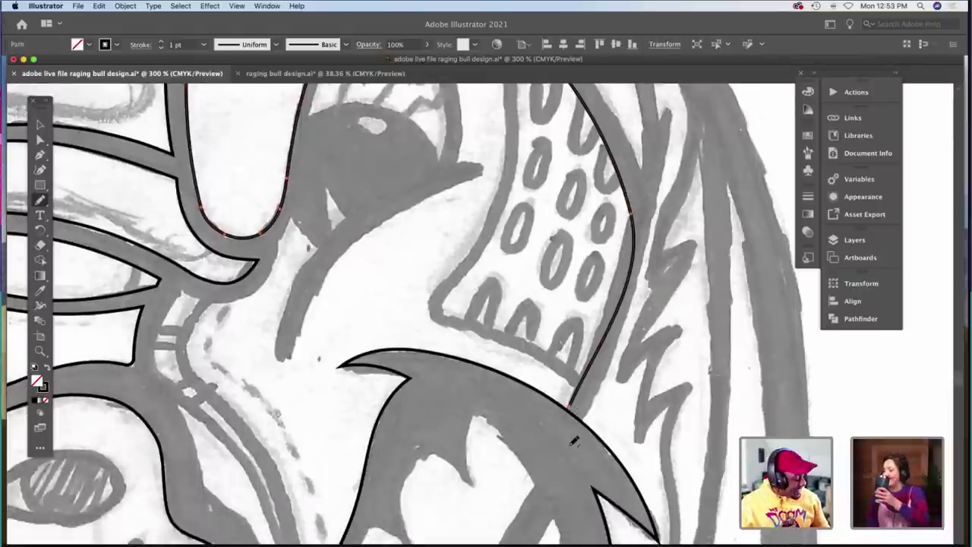
Reshape the outline's final segment so it hugs the inner edge of the gray line beside the oval-patterned area.
key(a)
click(571, 407)
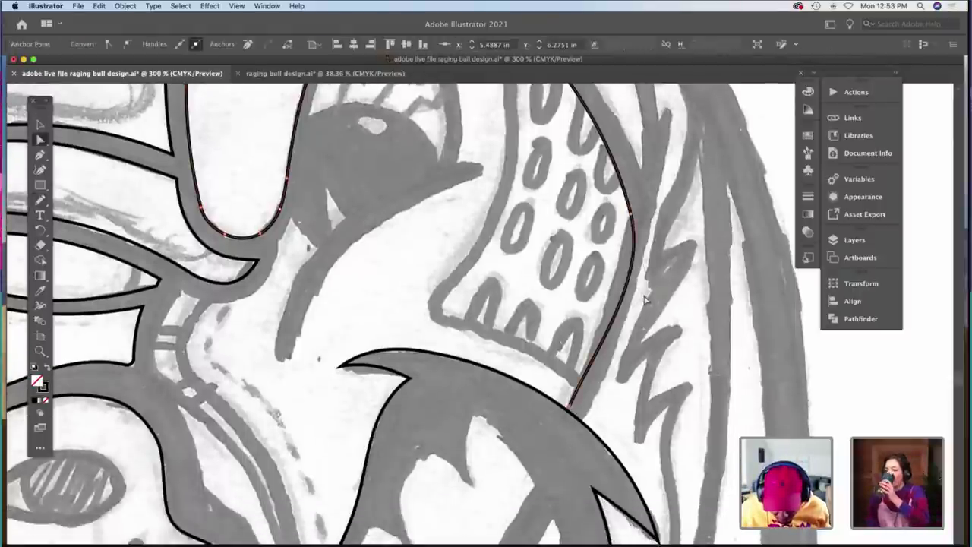
key(p)
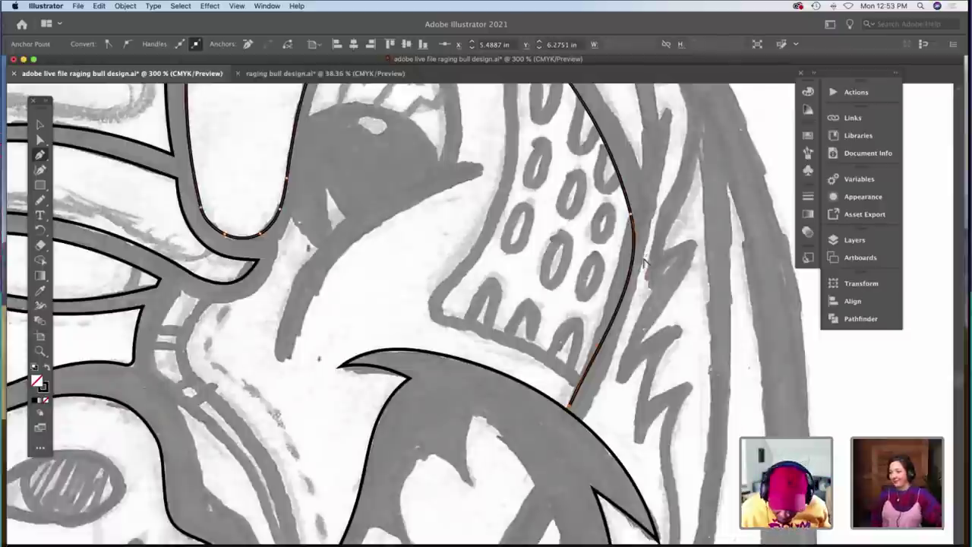
click(621, 286)
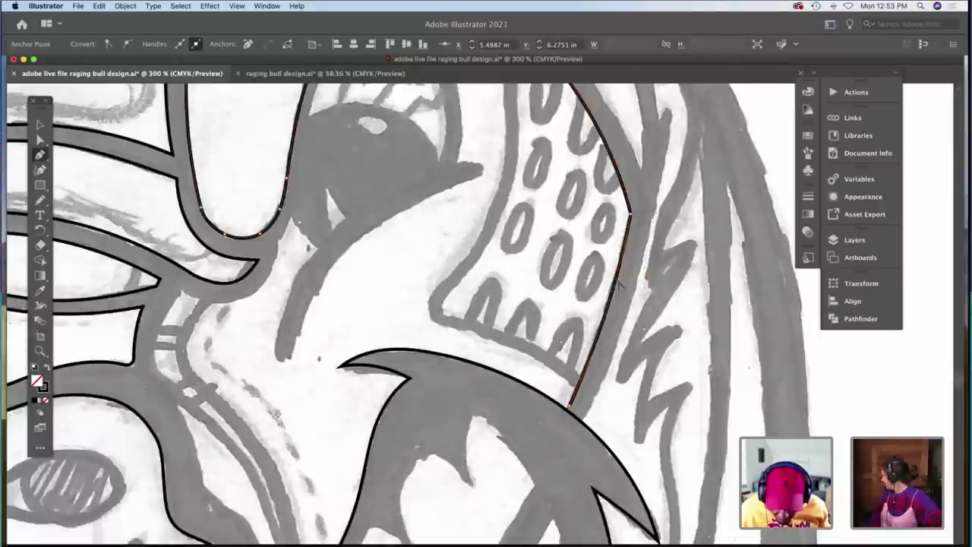
key(a)
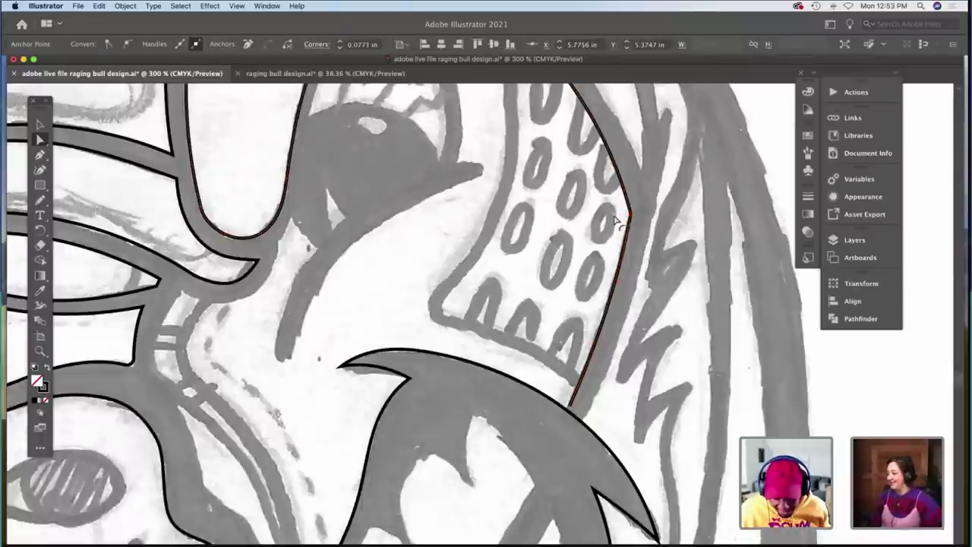
click(613, 284)
Refine the outline's bend and corner above the oval-patterned area by moving anchors and adjusting their curves to match the sketch.
scroll(614, 285, down, 3)
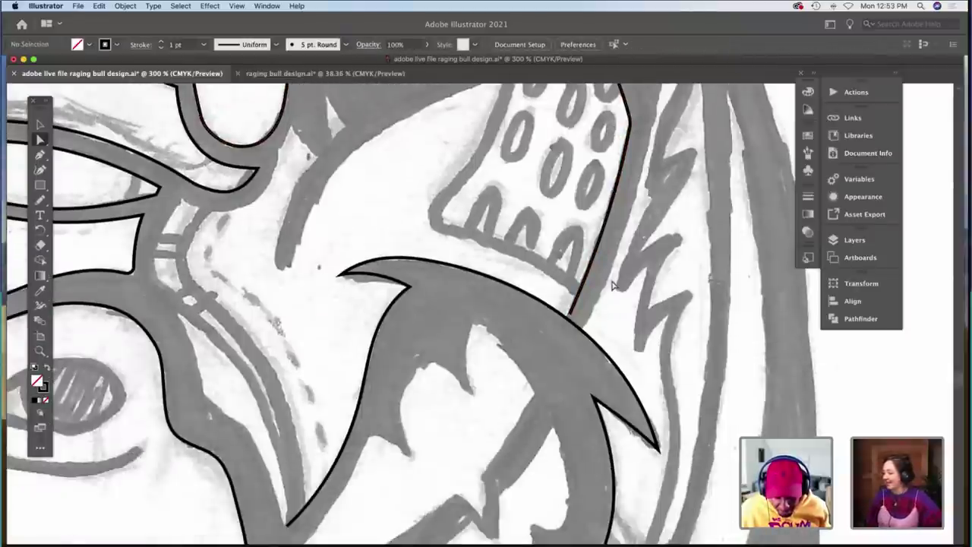
scroll(606, 279, up, 5)
scroll(606, 281, up, 5)
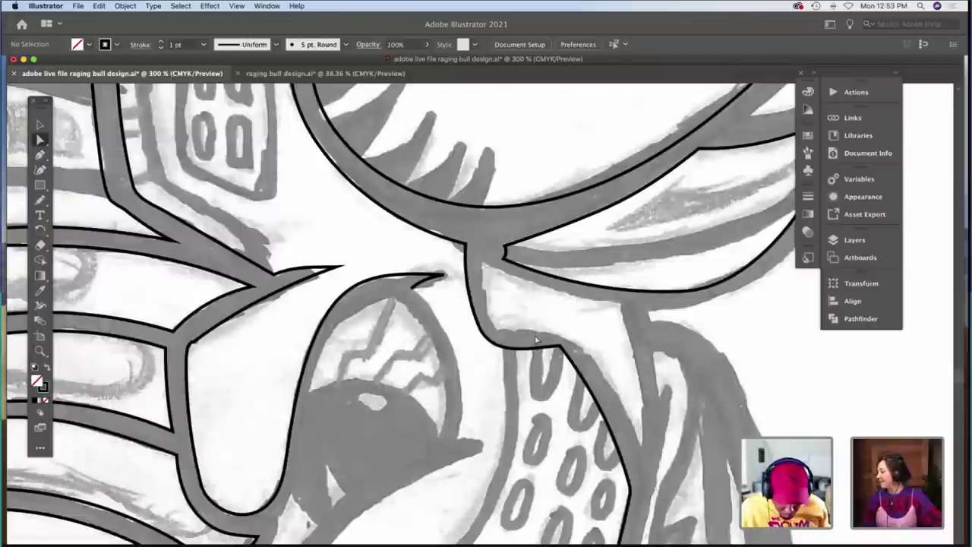
click(509, 351)
click(483, 337)
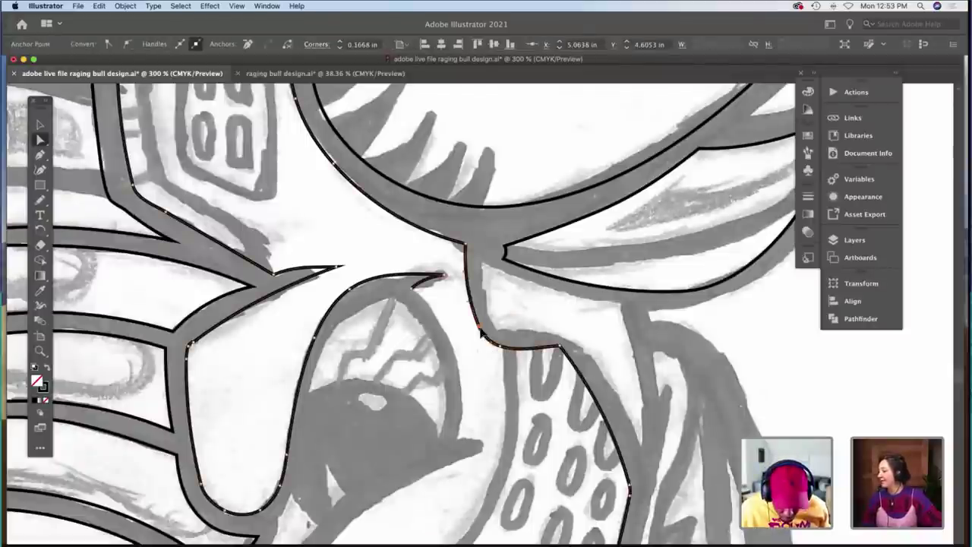
drag(483, 337, 480, 323)
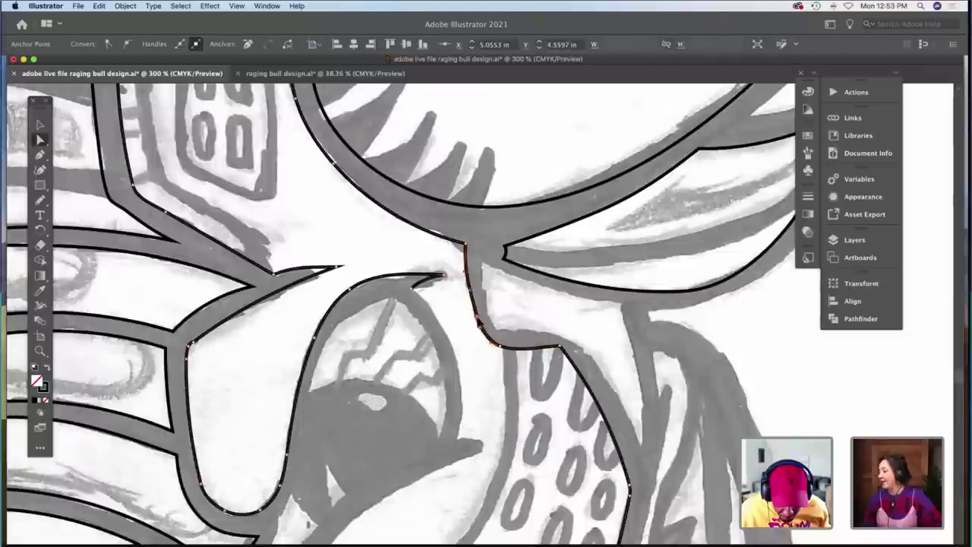
click(508, 354)
click(498, 347)
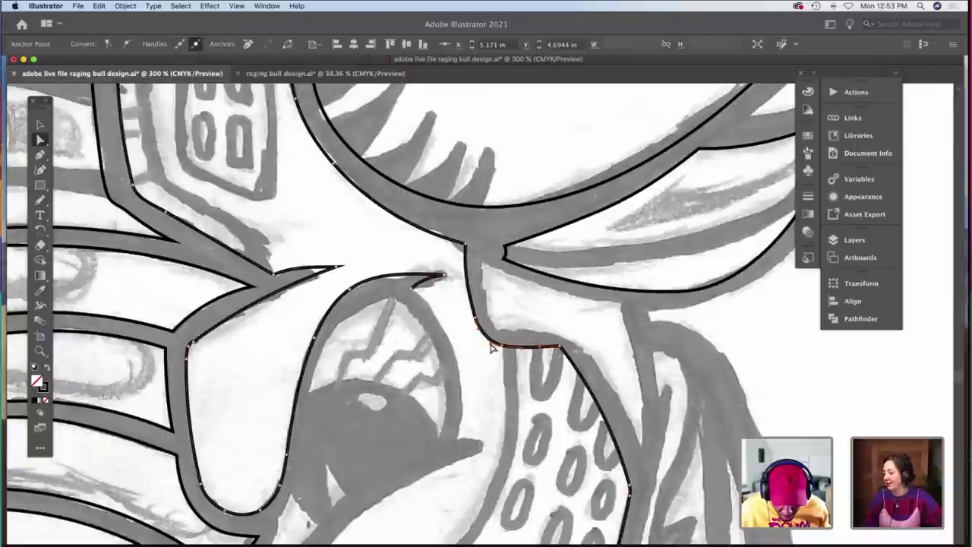
click(545, 347)
click(557, 350)
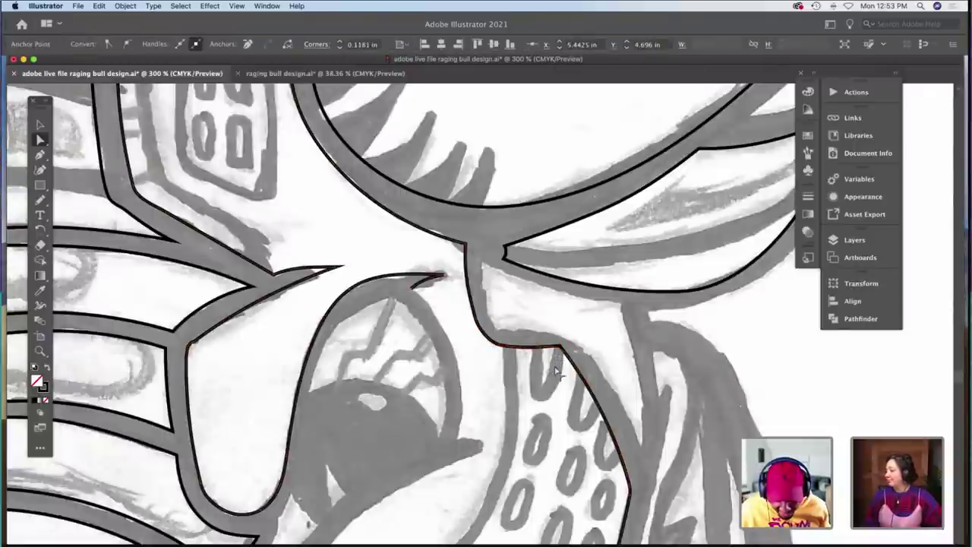
click(571, 351)
Trace the curved, pointed white area beneath the leaf-shaped ear as a closed path with the Pencil tool.
scroll(578, 345, down, 1)
scroll(579, 345, right, 5)
scroll(578, 345, down, 2)
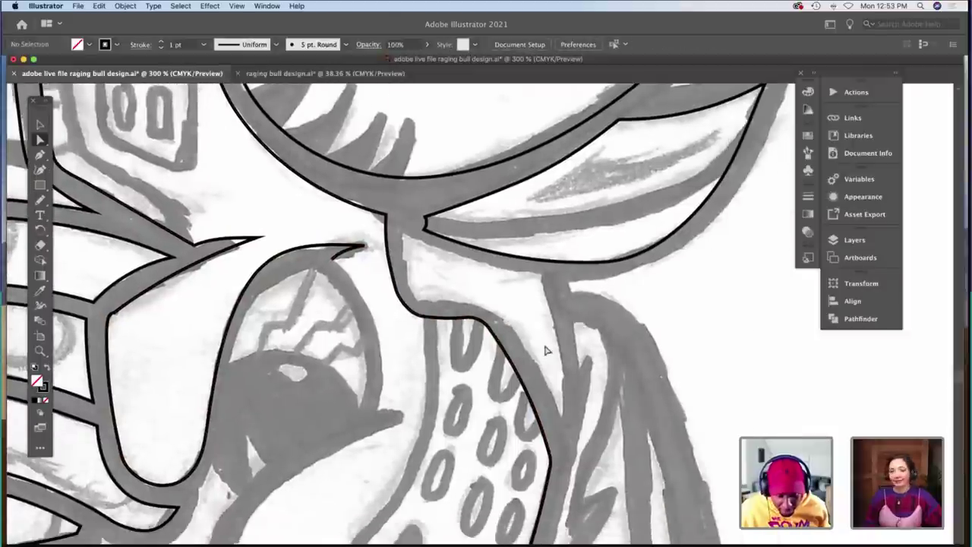
key(n)
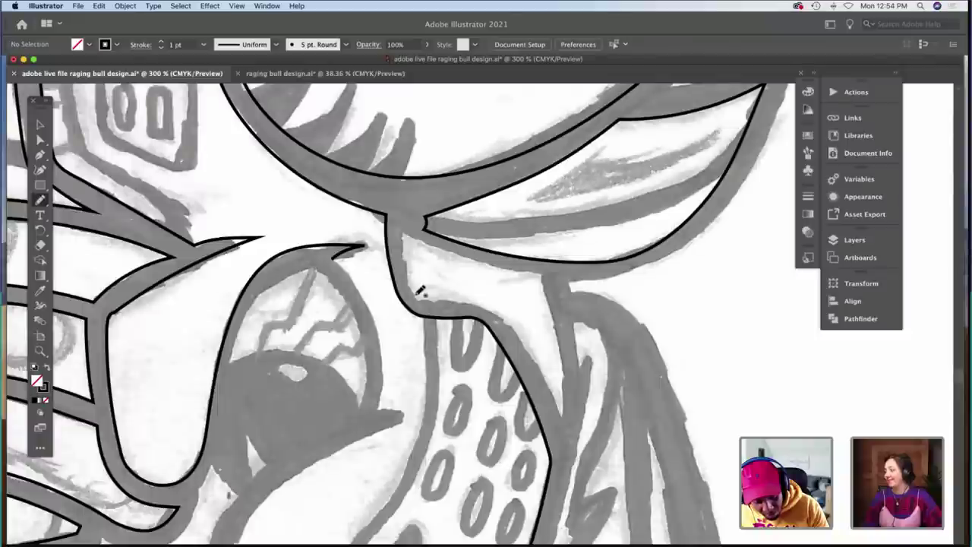
drag(417, 295, 417, 297)
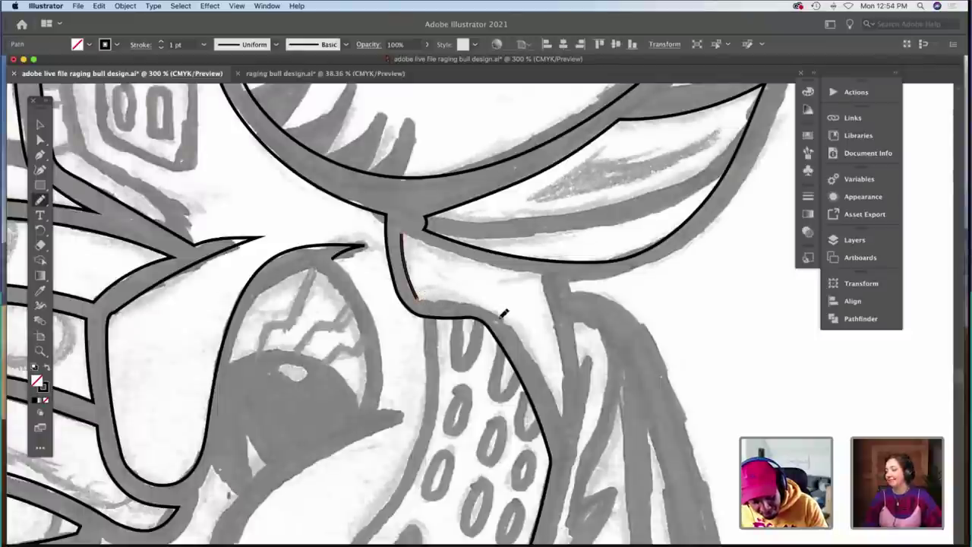
mouse_move(502, 312)
mouse_down()
mouse_move(565, 413)
mouse_move(567, 406)
mouse_move(561, 418)
mouse_up()
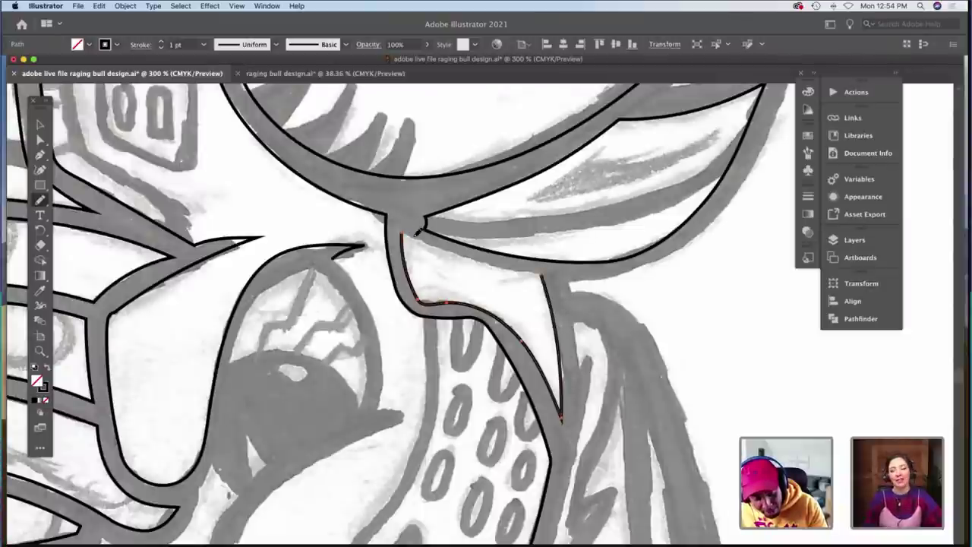
drag(513, 264, 541, 270)
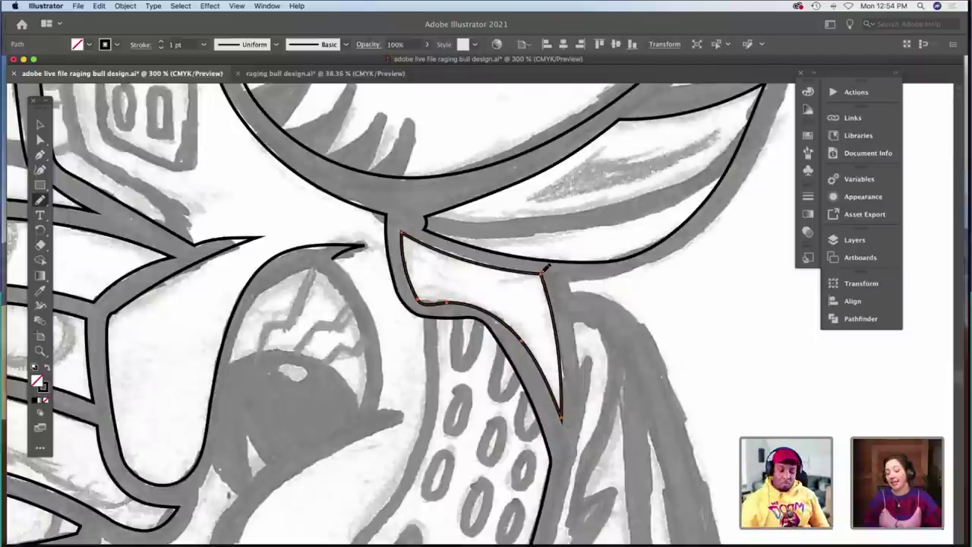
Refine the lower tip and upper edge of the pointed shape beneath the ear.
key(a)
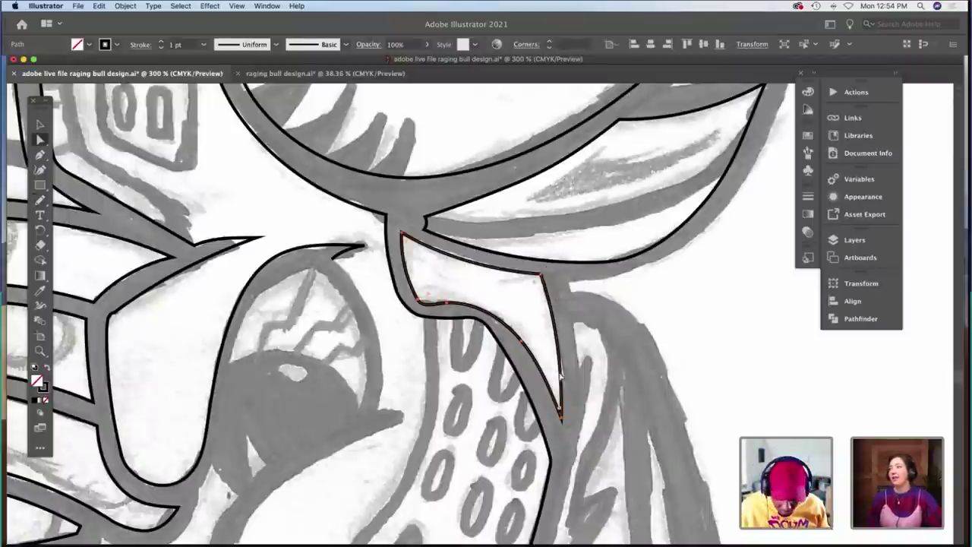
click(562, 420)
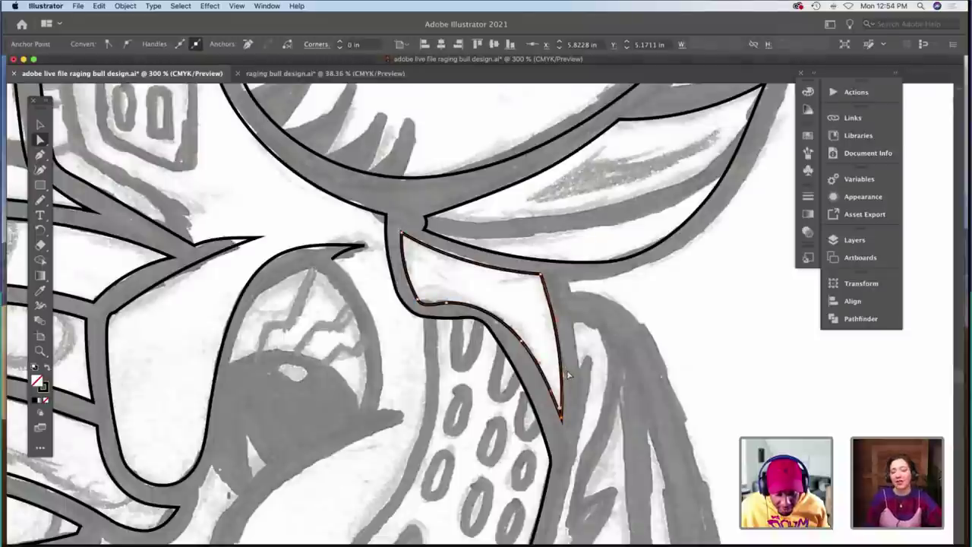
click(566, 368)
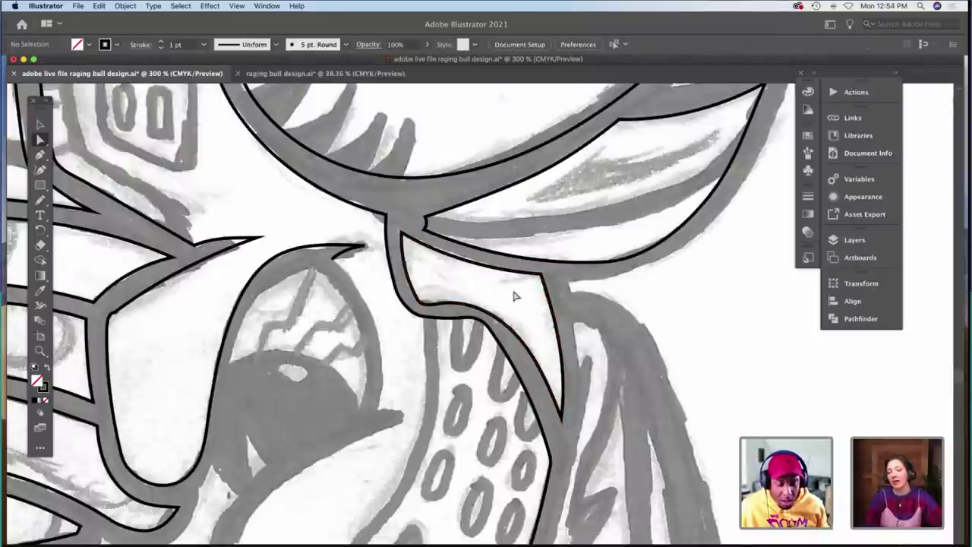
click(485, 275)
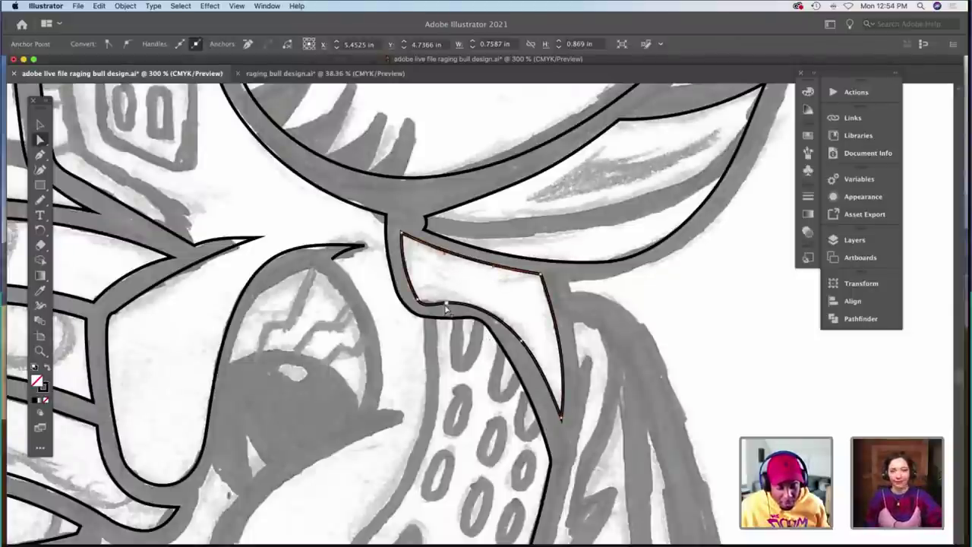
Smooth the pointed shape's lower-left bend into a rounder curve and adjust its lower edge and upper-right corner.
click(421, 302)
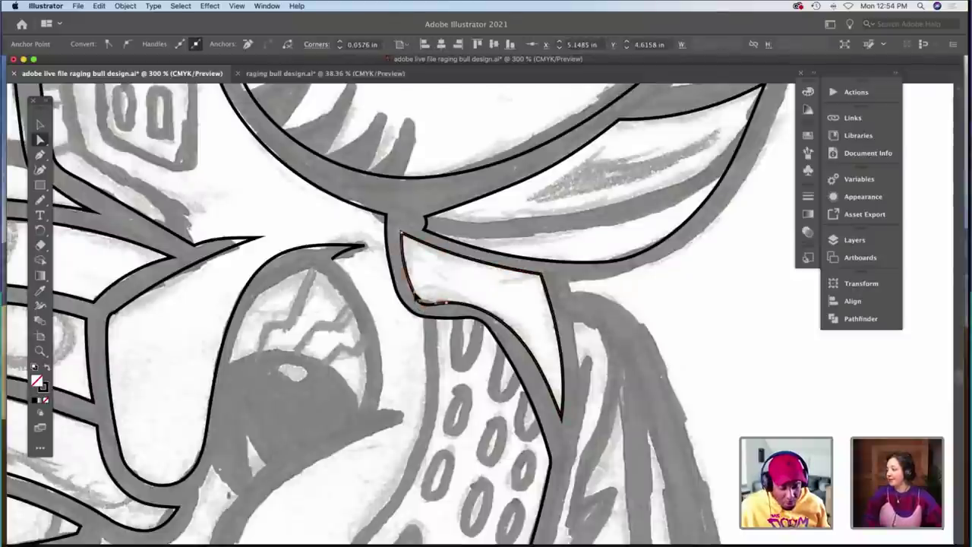
click(415, 296)
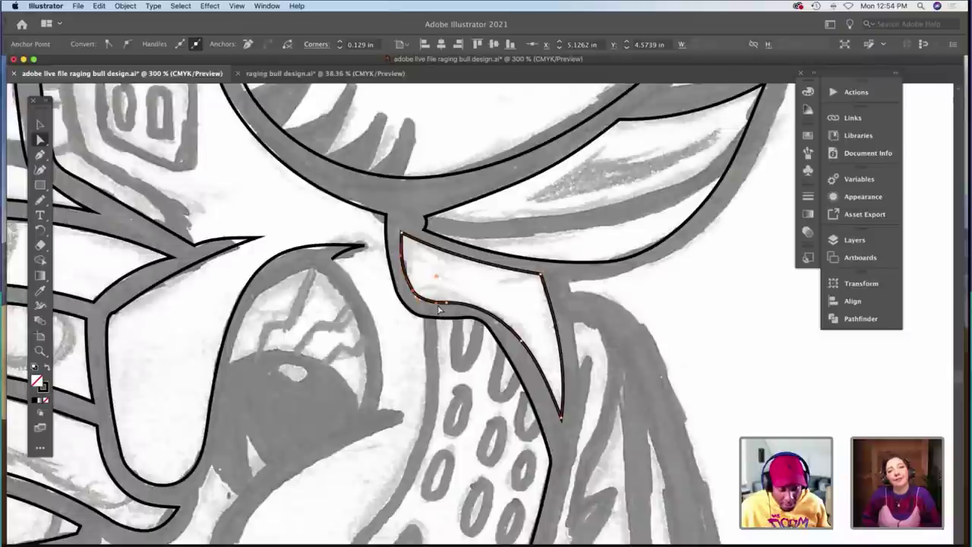
drag(439, 308, 410, 290)
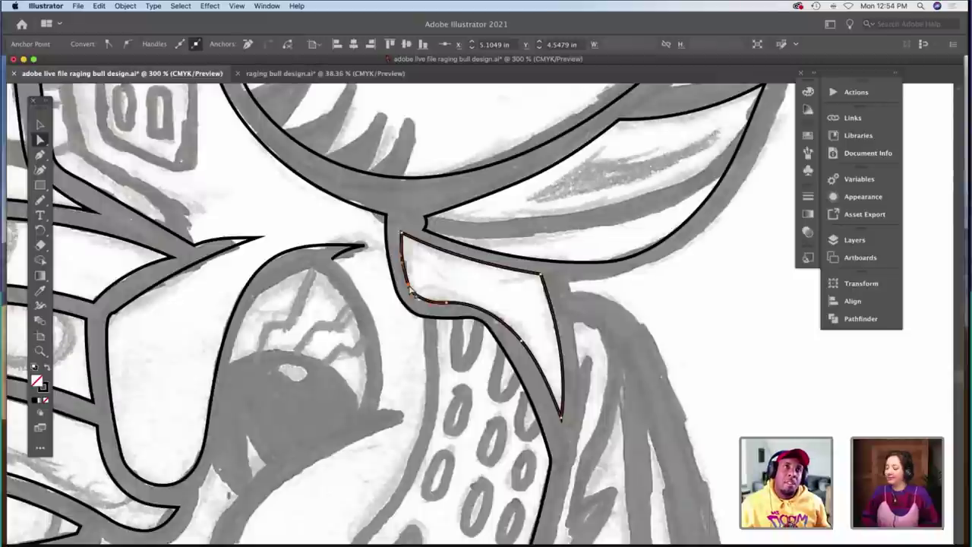
click(501, 323)
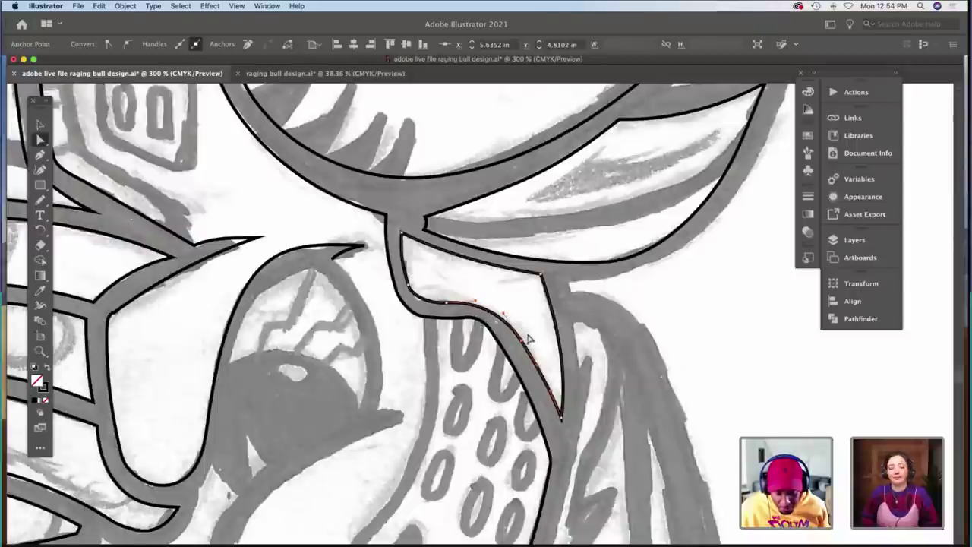
click(540, 280)
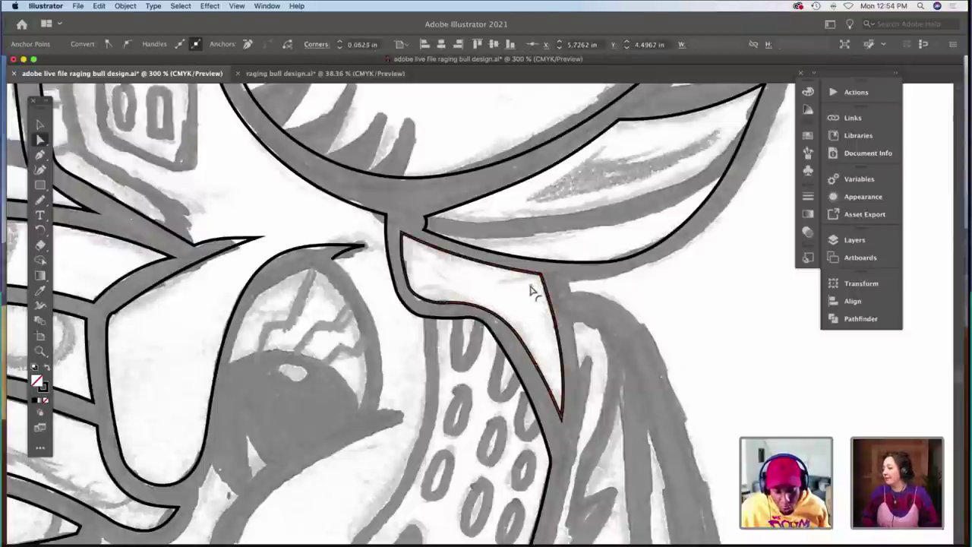
Trace the top of the long band beneath the ear with the Pencil tool, including its short inner edge and the start of its outer curve.
click(558, 292)
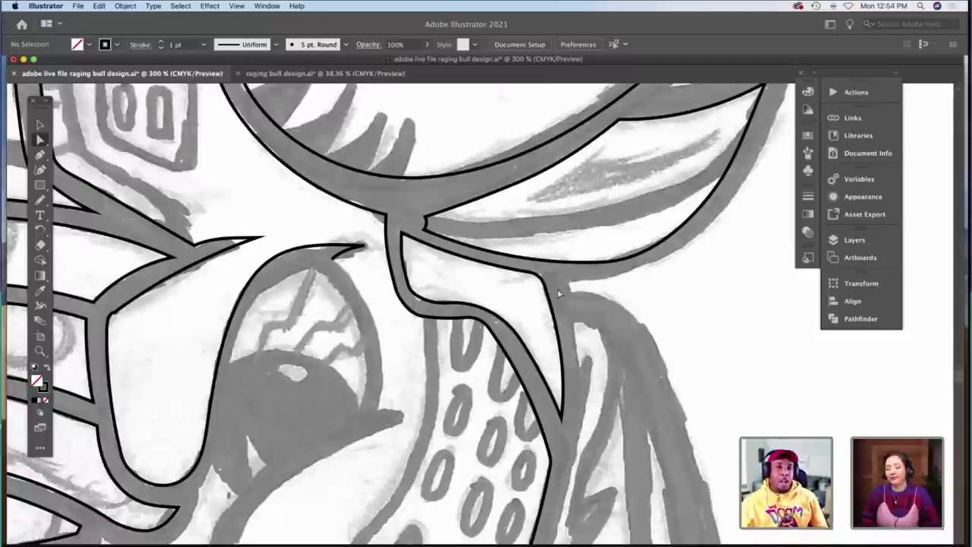
scroll(558, 296, down, 3)
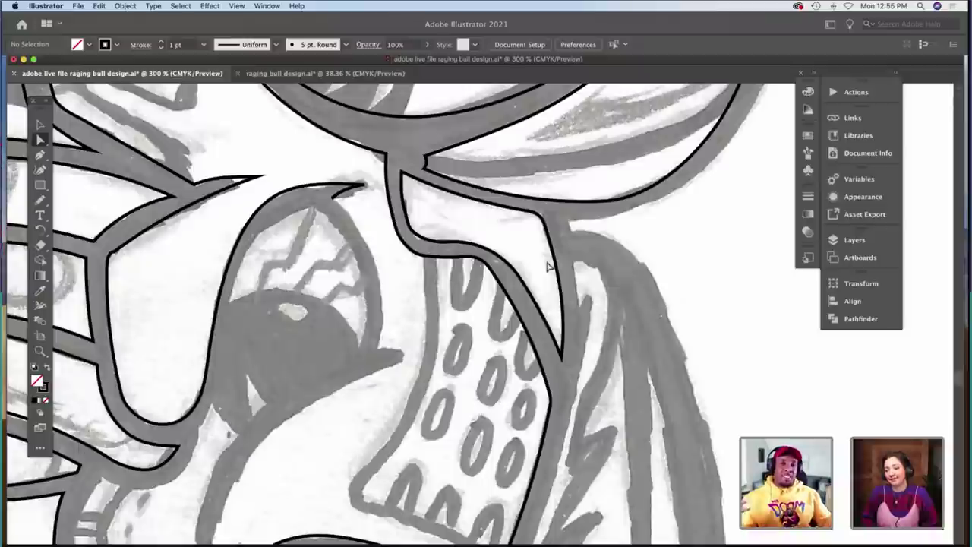
scroll(543, 270, down, 5)
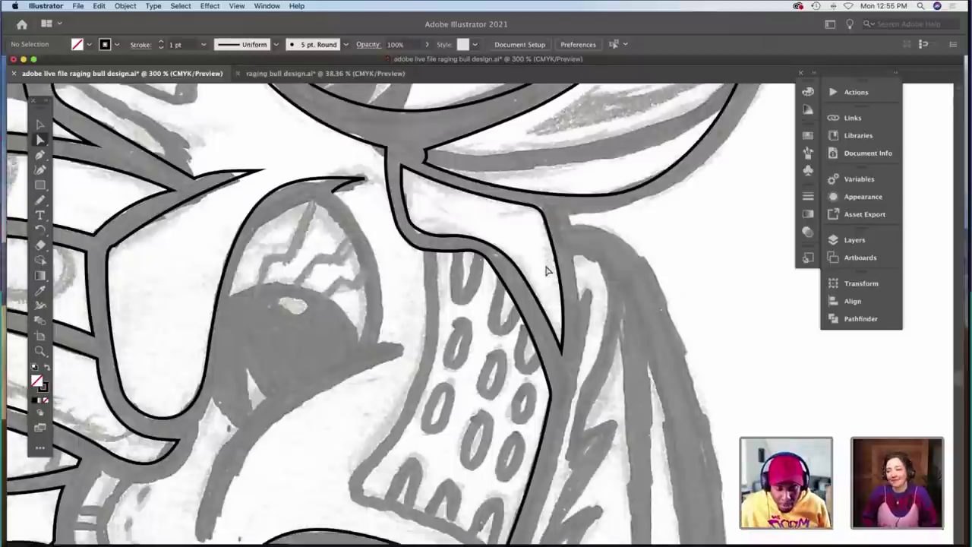
scroll(590, 237, down, 3)
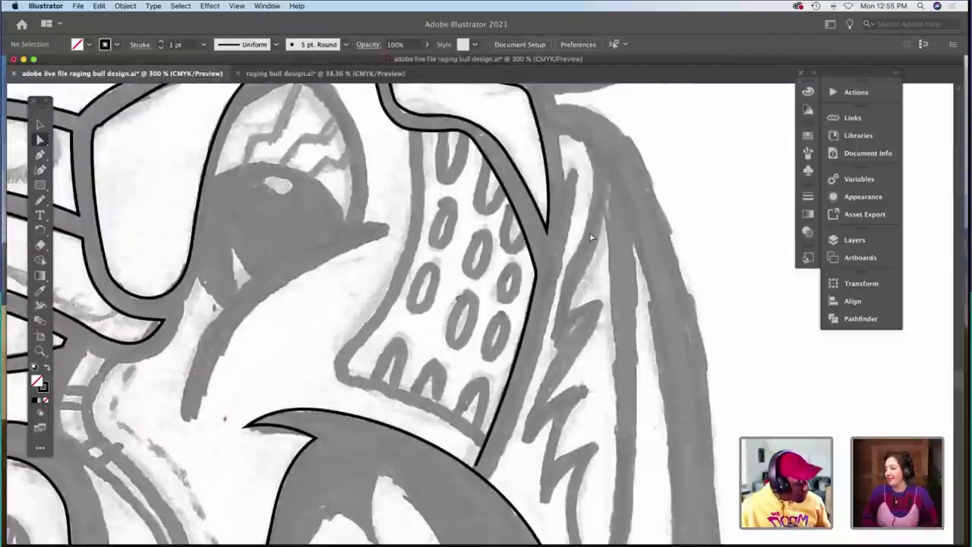
key(z)
double_click(590, 234)
scroll(521, 243, down, 6)
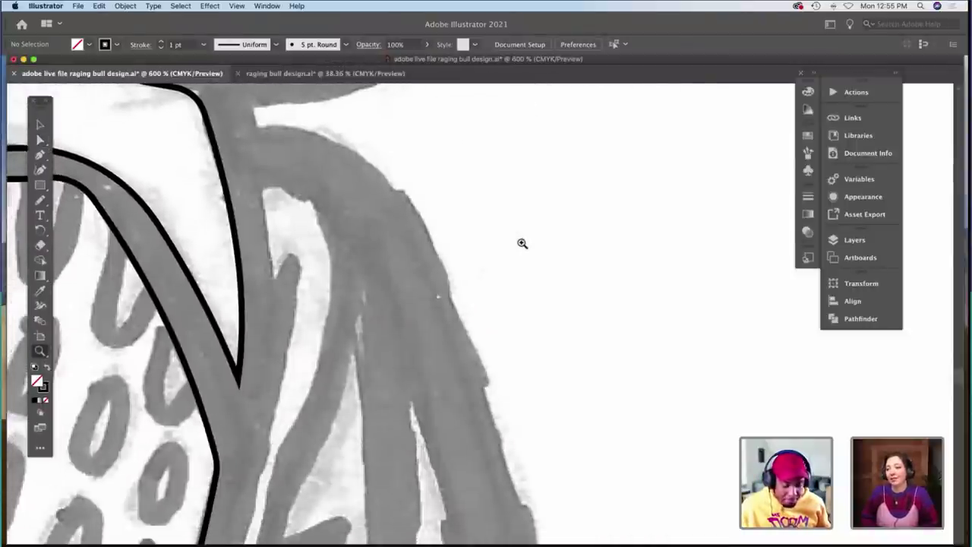
scroll(522, 243, left, 3)
scroll(523, 243, down, 2)
key(b)
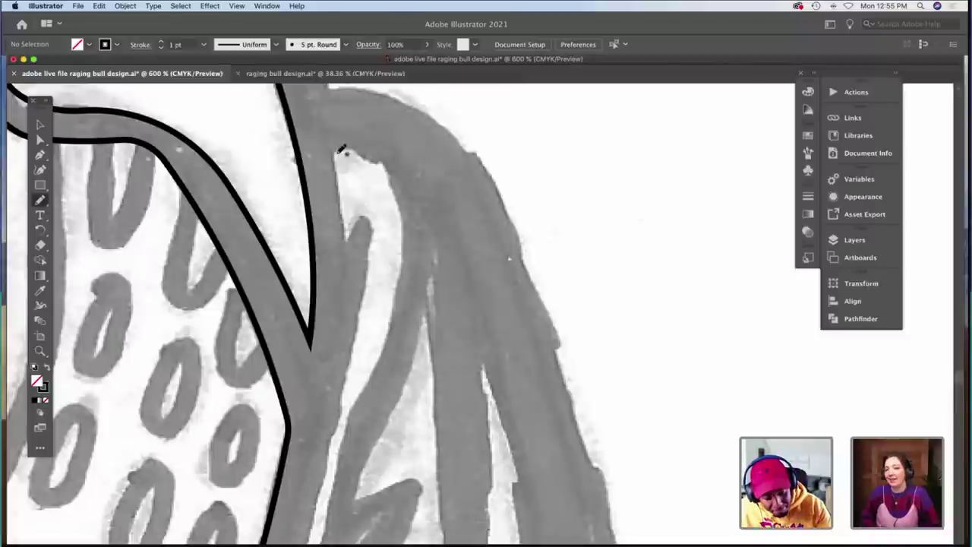
drag(329, 149, 346, 241)
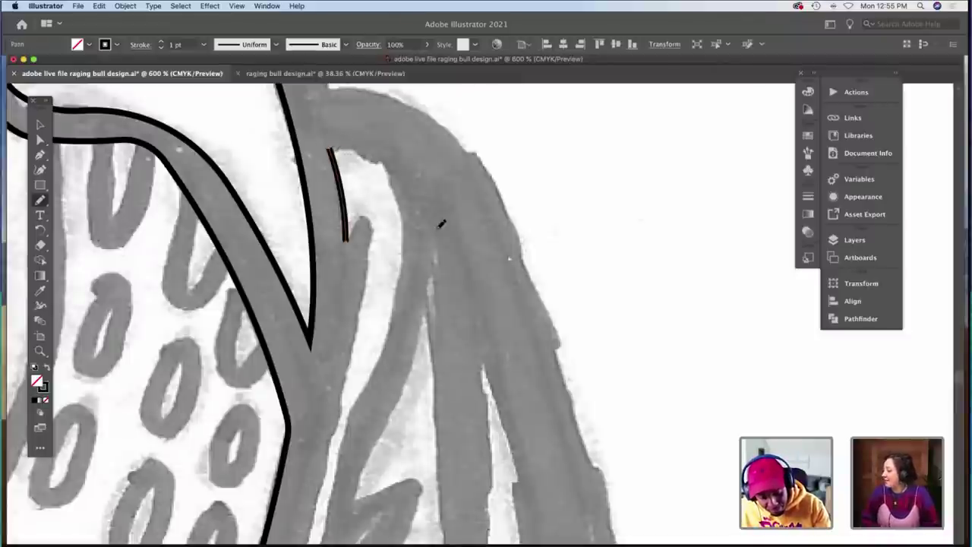
drag(441, 224, 488, 318)
Move the lower end anchor of the band's outer curve further down to follow the sketched edge.
scroll(488, 319, down, 4)
key(z)
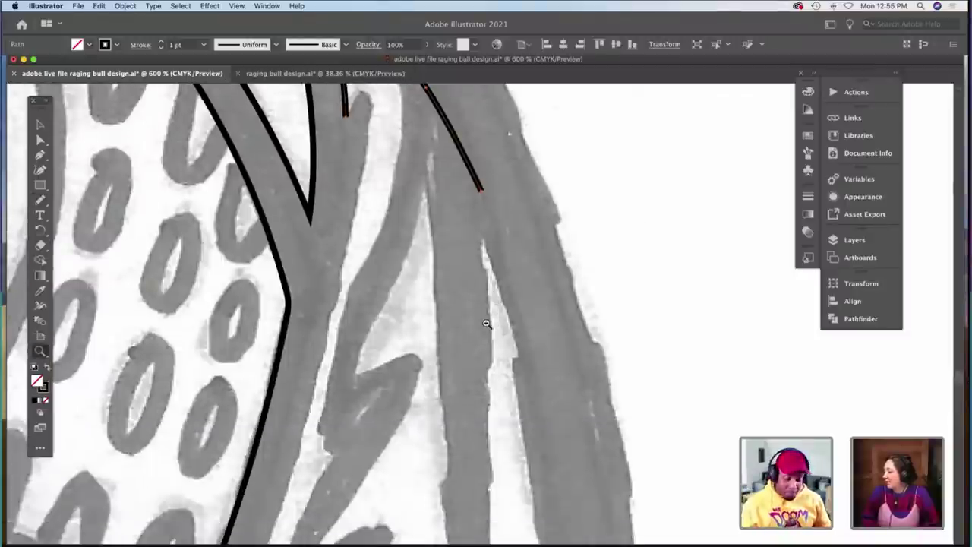
alt+click(486, 324)
scroll(486, 324, up, 3)
scroll(486, 324, down, 3)
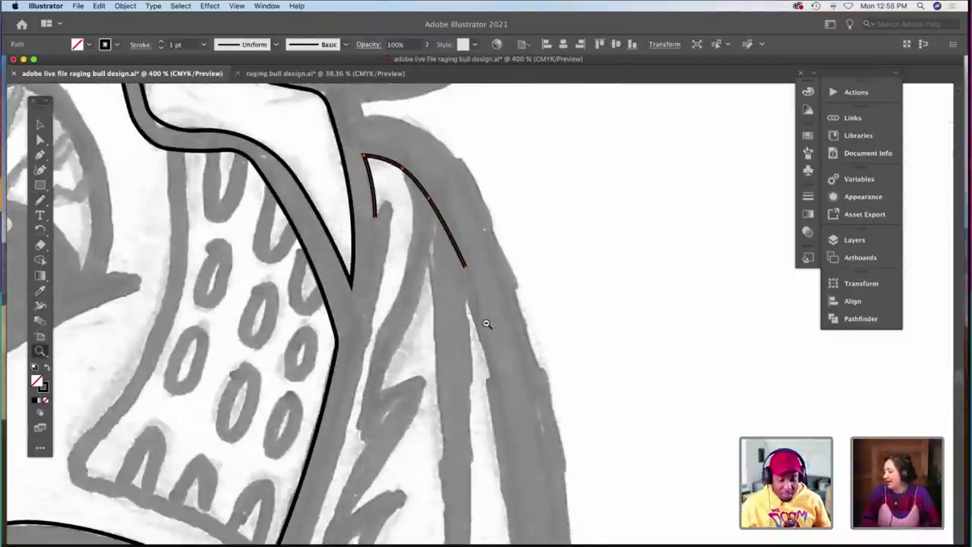
alt+click(486, 324)
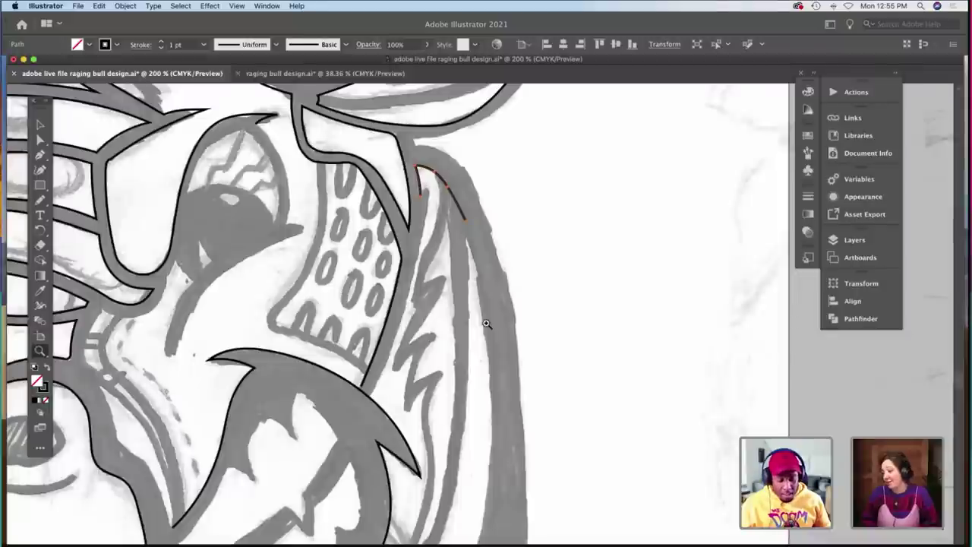
key(a)
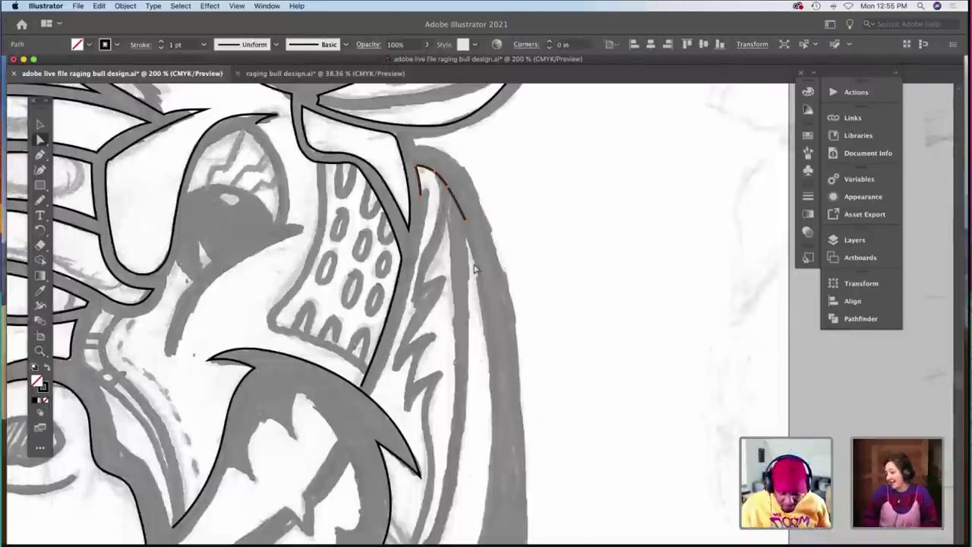
click(466, 222)
click(473, 257)
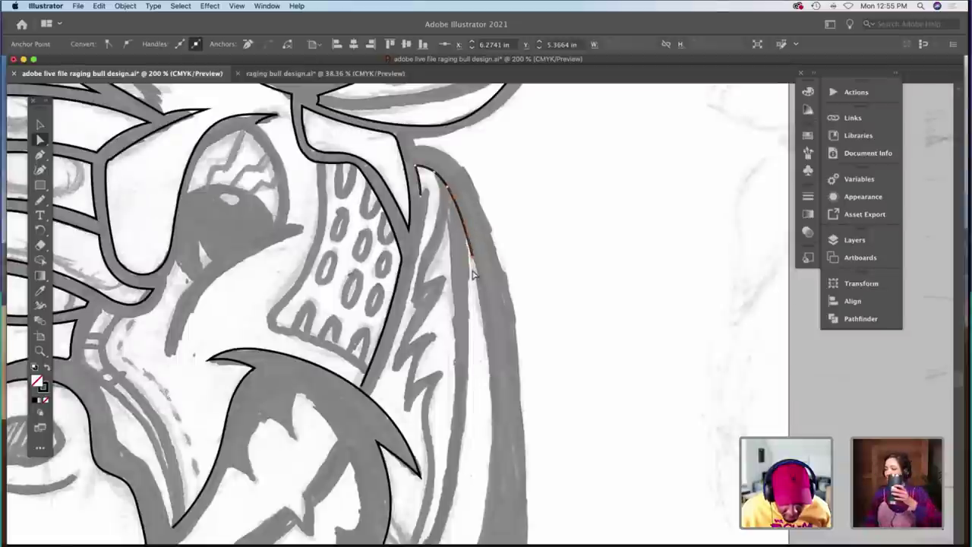
Extend the pencil path down the band's outer edge and around the jaw to the chin, and check its lower curve's anchor.
scroll(472, 274, down, 5)
key(n)
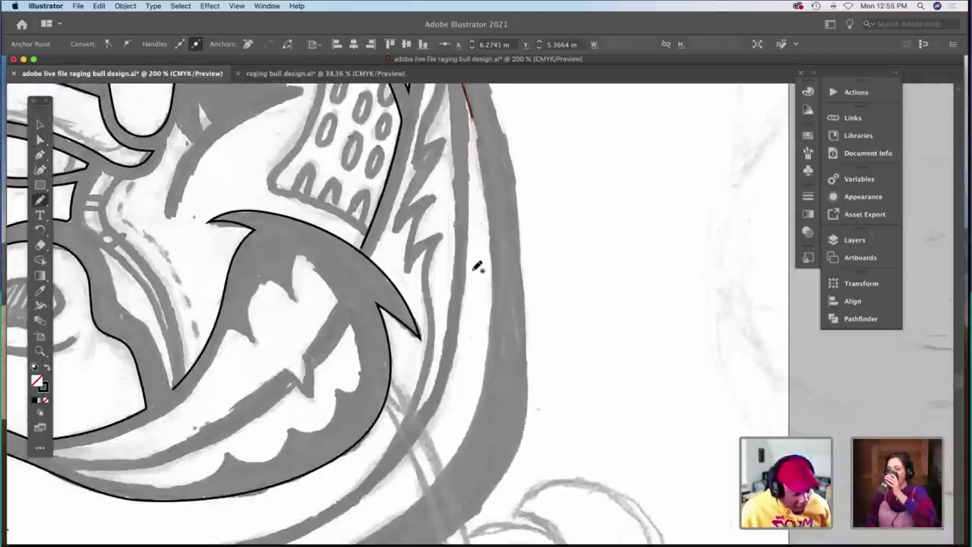
scroll(477, 267, up, 3)
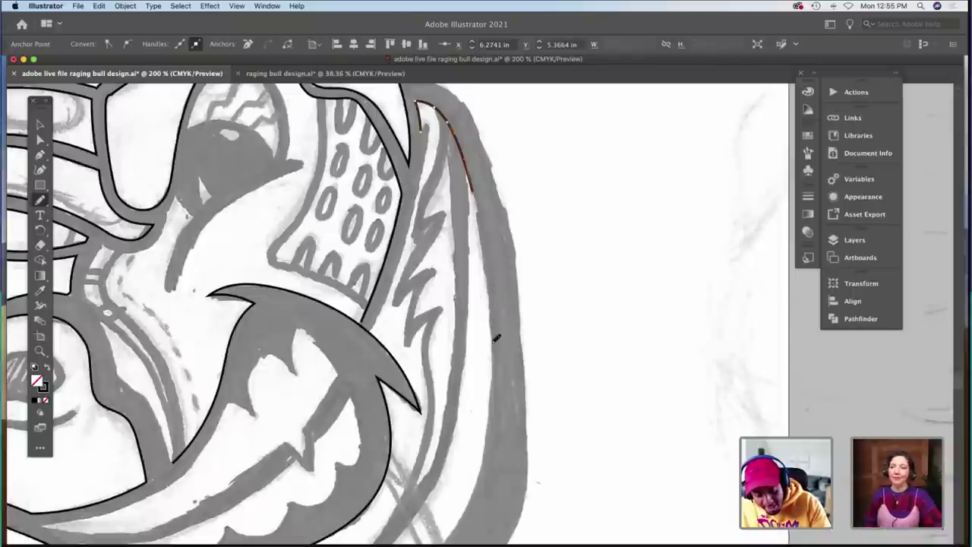
drag(488, 452, 481, 479)
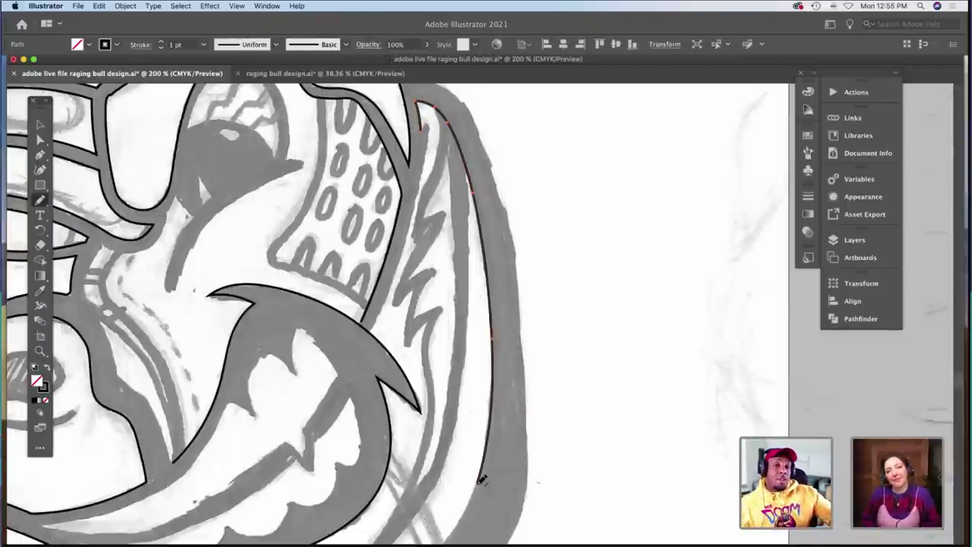
scroll(481, 478, down, 8)
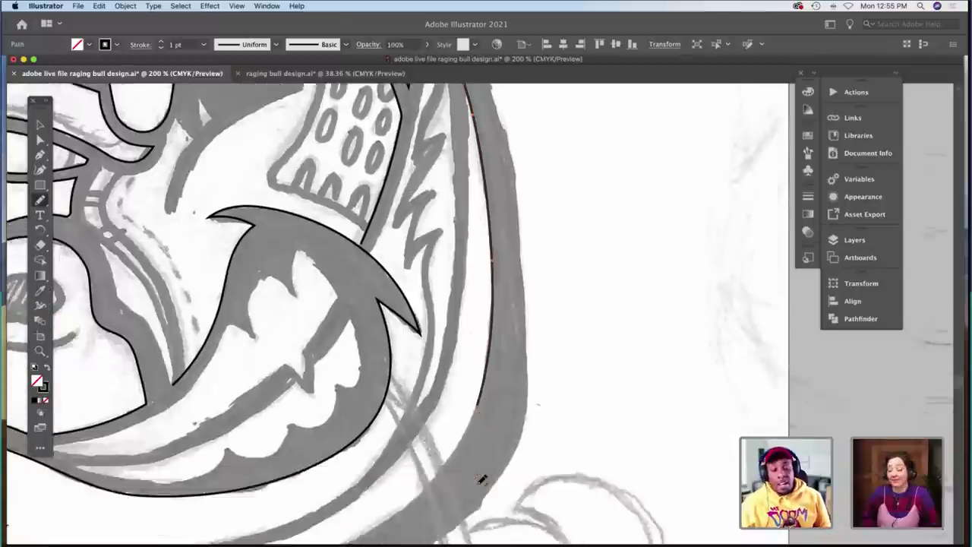
scroll(483, 479, left, 2)
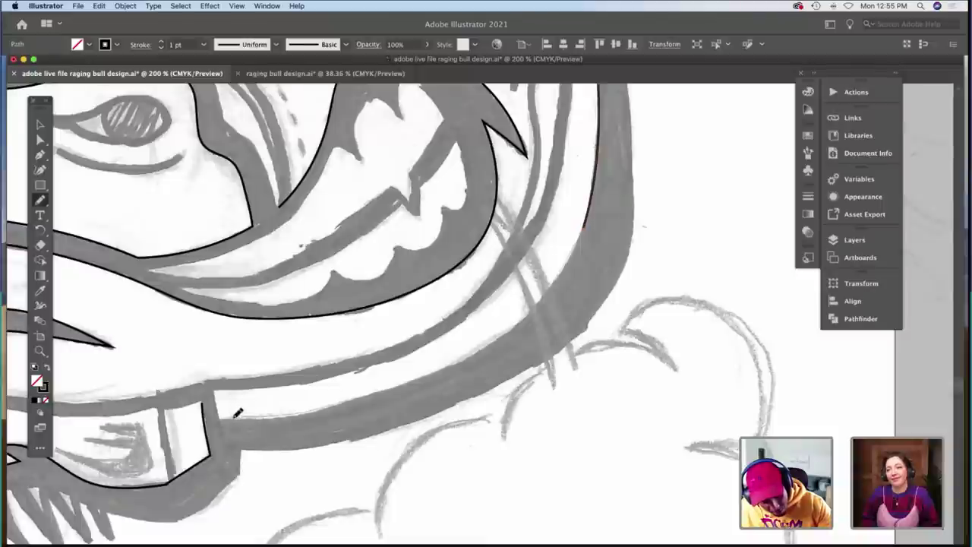
drag(238, 412, 225, 414)
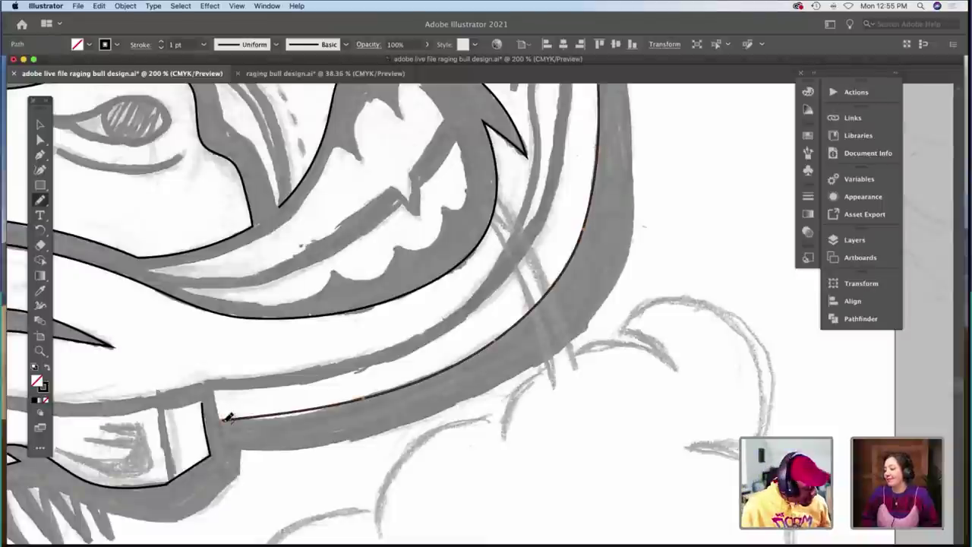
key(a)
click(365, 406)
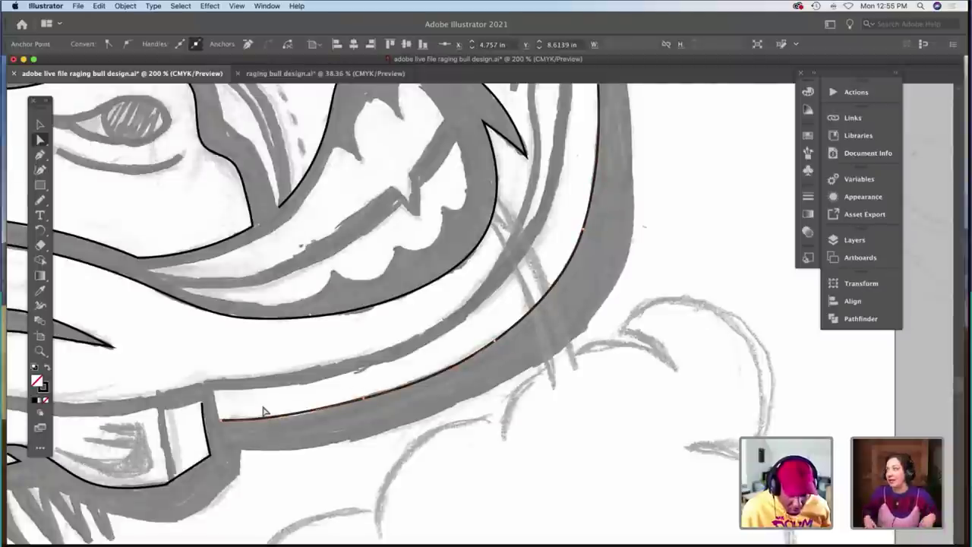
click(273, 425)
Nudge the open upper end of the boxy chin shape's short right edge slightly upward.
scroll(276, 424, up, 5)
scroll(278, 423, left, 4)
scroll(277, 423, down, 4)
scroll(277, 423, left, 3)
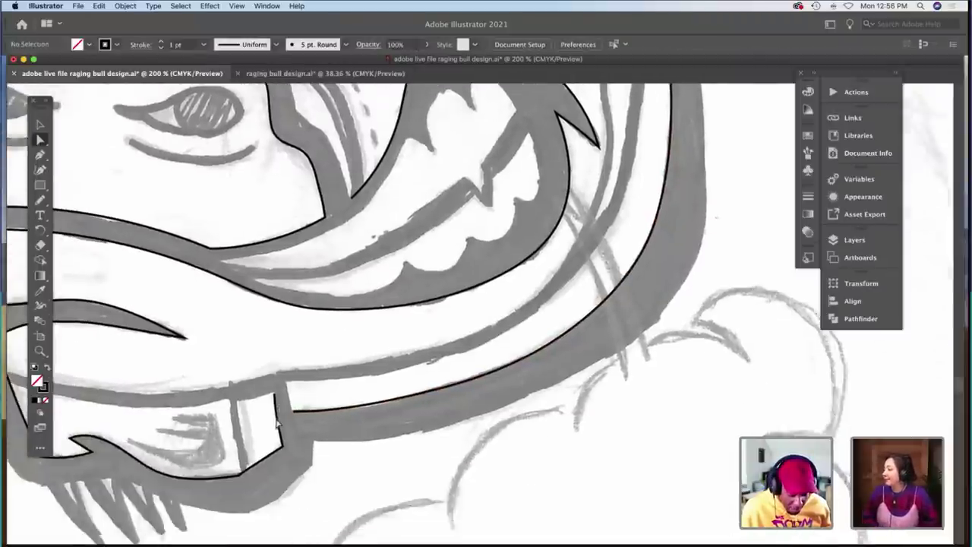
click(343, 398)
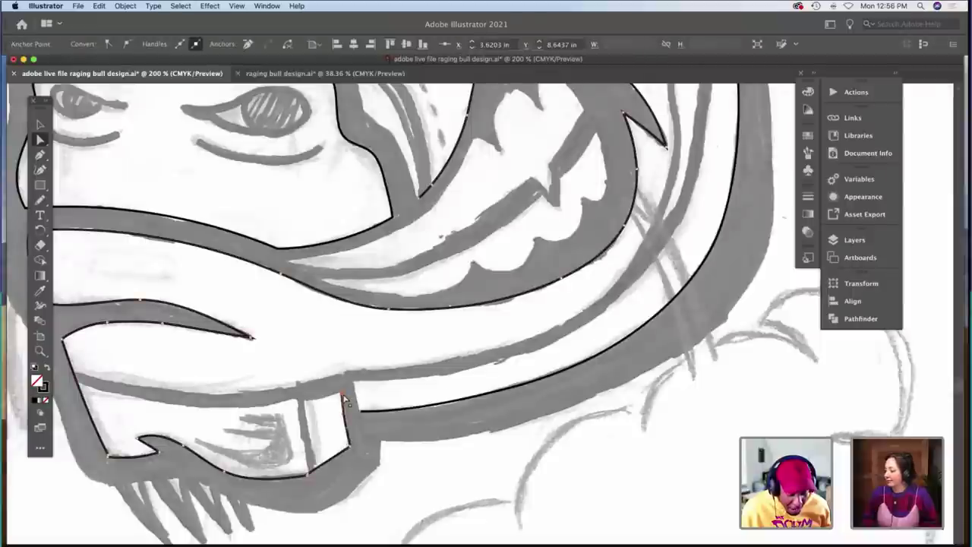
drag(344, 393, 344, 392)
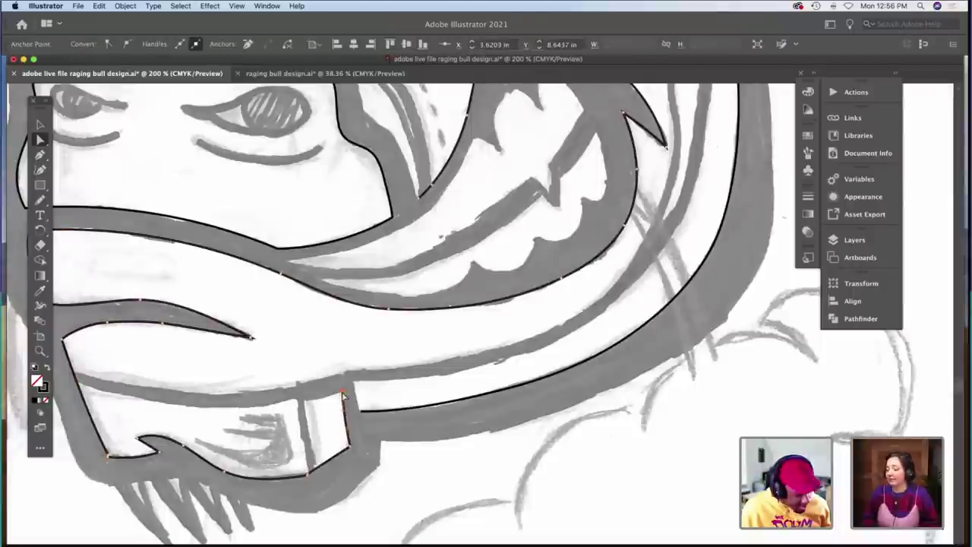
Add anchor points on the chin outline's left edge where the grey band meets it and delete the segment between them.
key(z)
click(364, 447)
click(363, 440)
scroll(361, 423, up, 3)
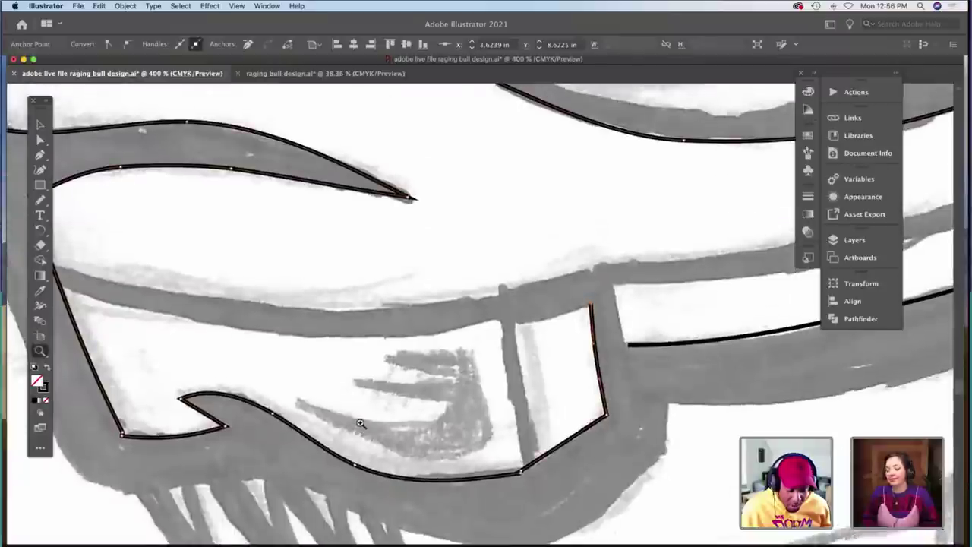
scroll(360, 423, left, 2)
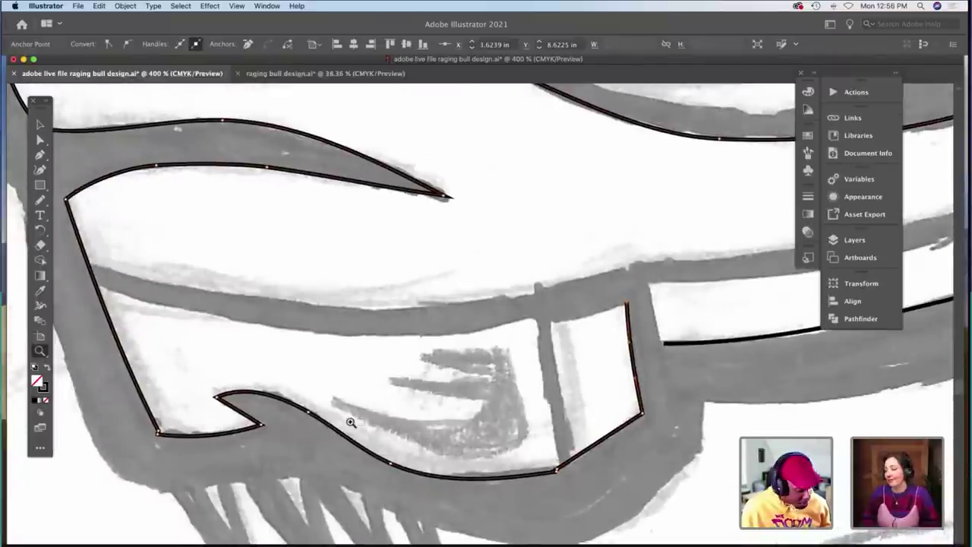
key(shift+c)
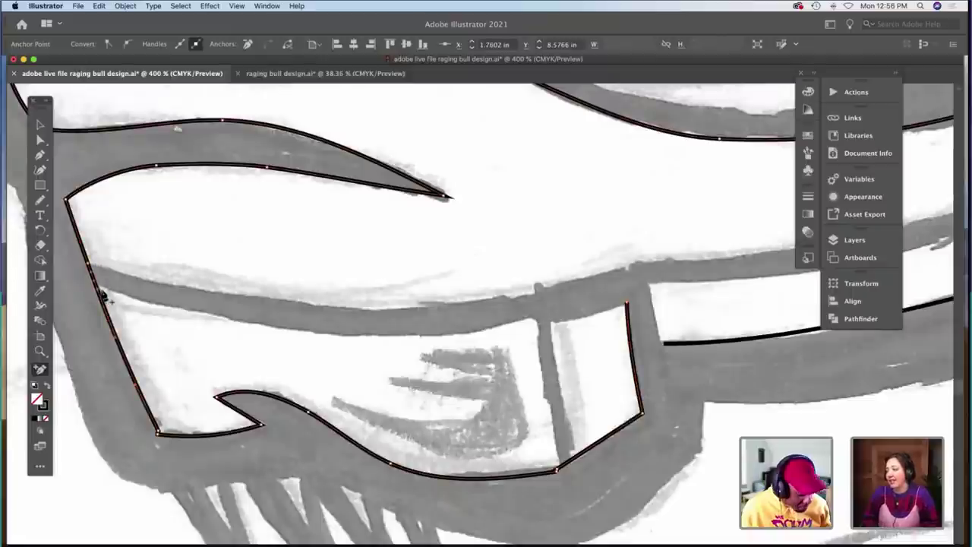
key(a)
drag(106, 279, 77, 278)
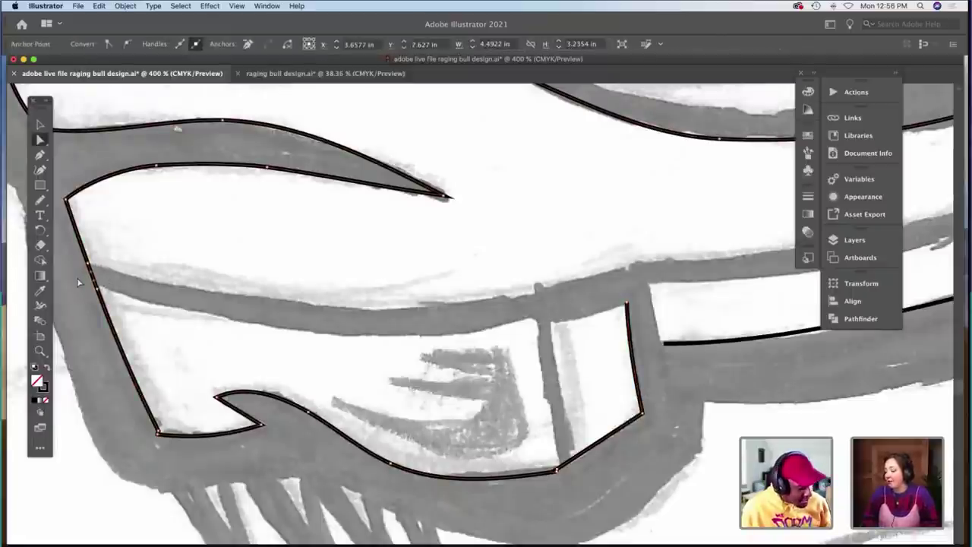
key(Delete)
Raise the lower cut end slightly and trace the chin shape's upper edge with the Pencil tool to close the path.
click(98, 288)
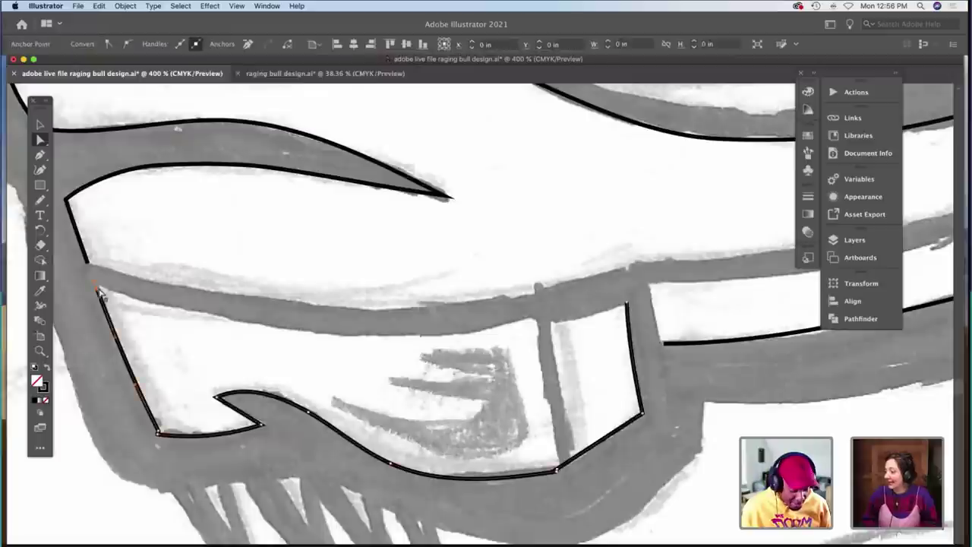
drag(98, 289, 103, 292)
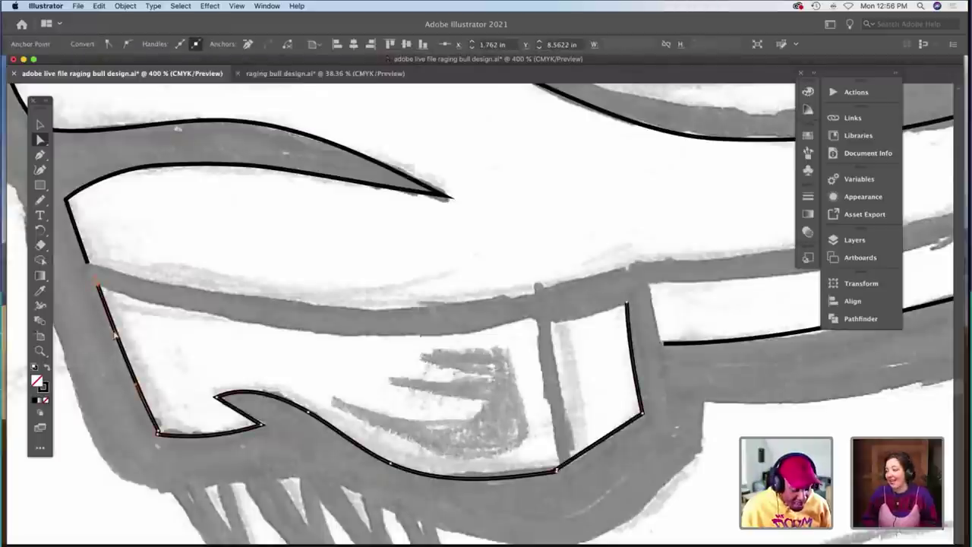
click(119, 315)
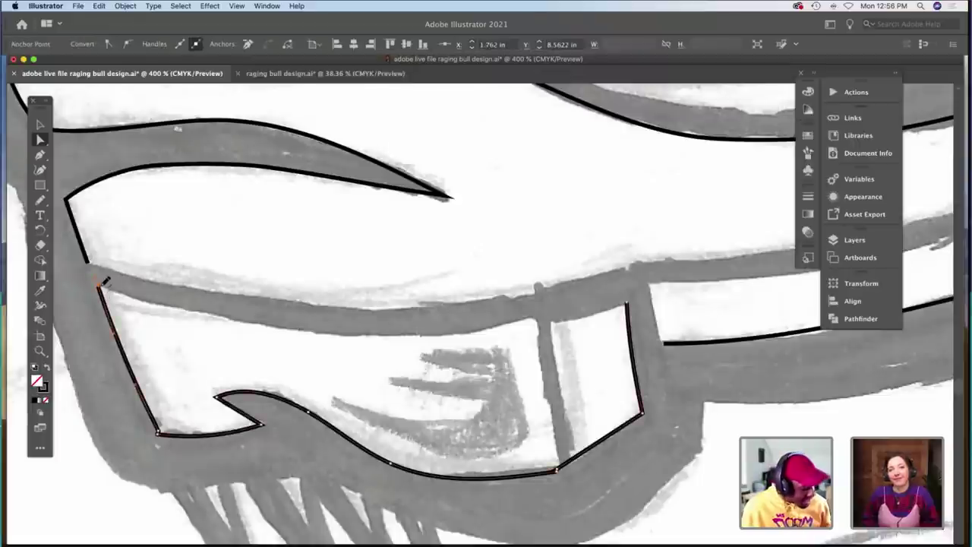
key(n)
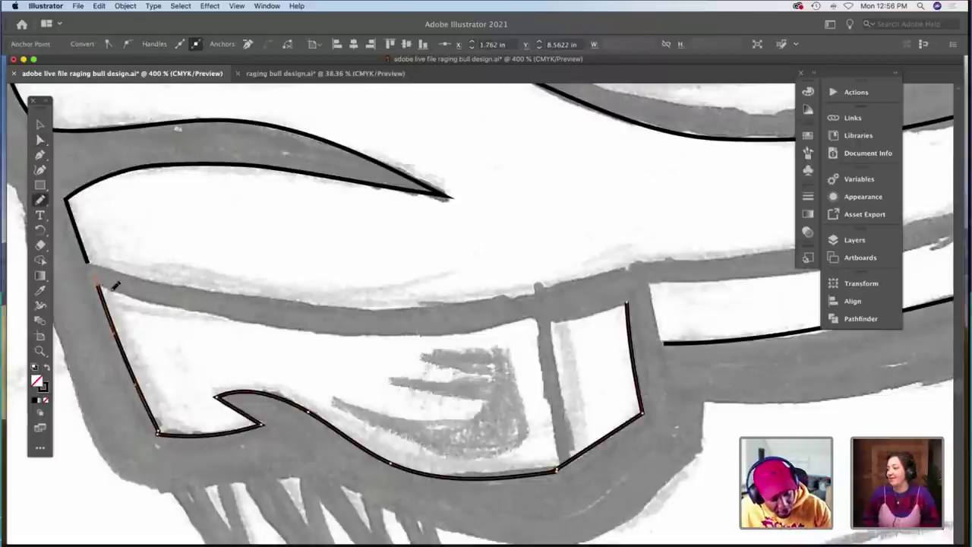
drag(469, 324, 534, 319)
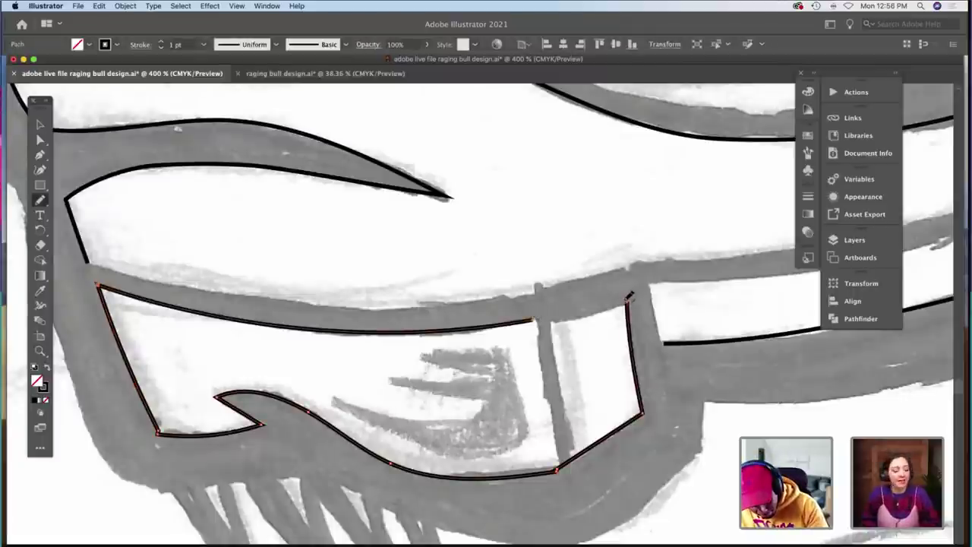
drag(554, 313, 544, 315)
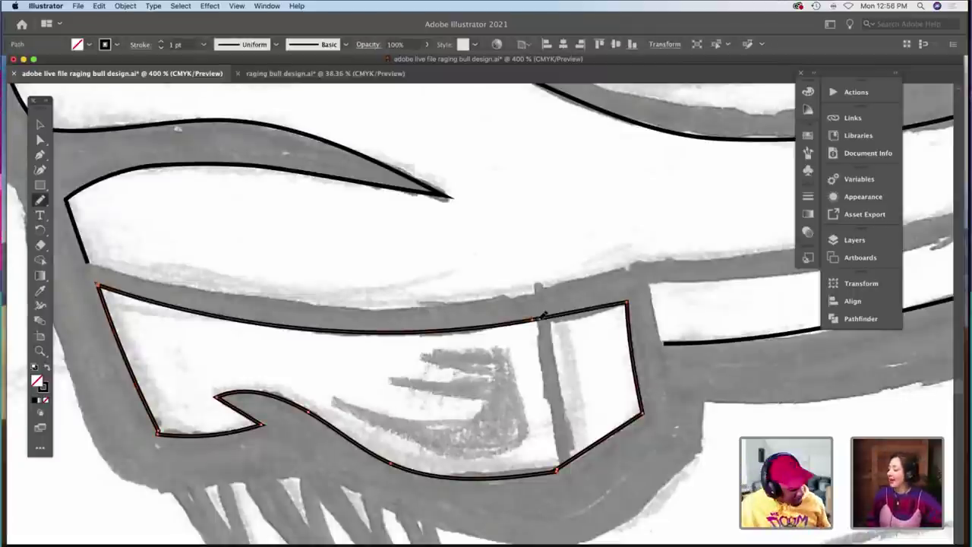
Adjust the anchor on the chin shape's upper edge near the vertical divider to smooth the curve, and deselect the path.
key(a)
click(541, 324)
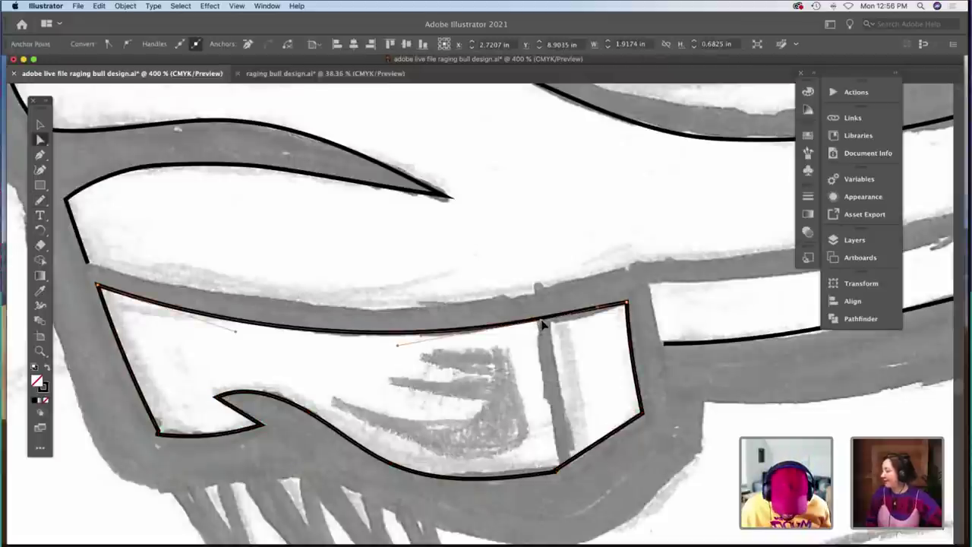
drag(540, 320, 543, 321)
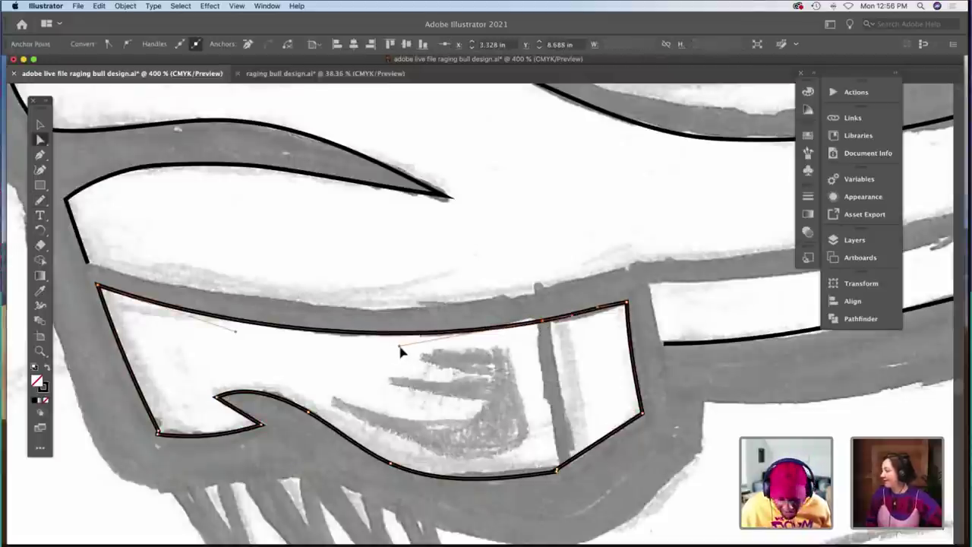
drag(542, 321, 542, 319)
click(542, 314)
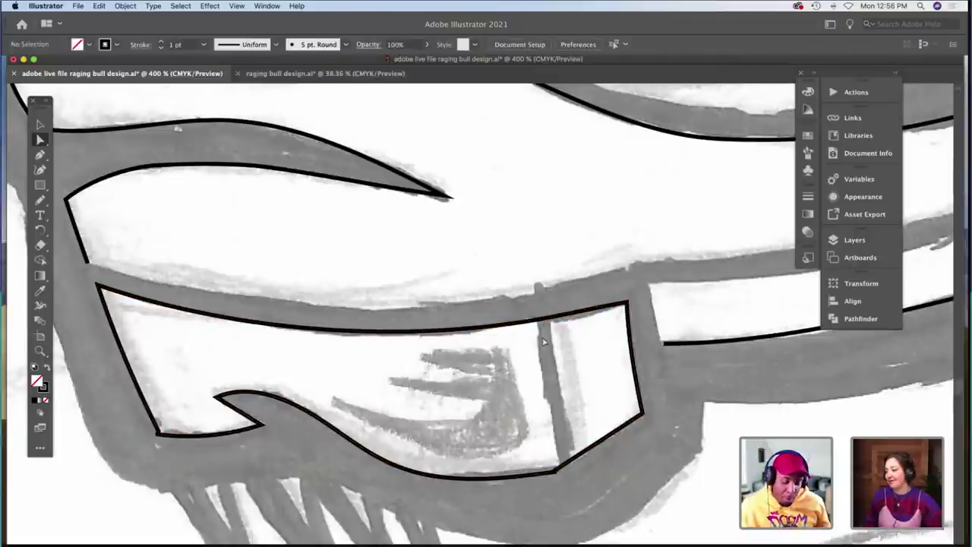
Nudge the open end of the jaw strip's lower edge beside the chin shape and trace the strip's short end upward with the Pencil tool.
scroll(546, 357, down, 2)
scroll(547, 357, right, 2)
key(n)
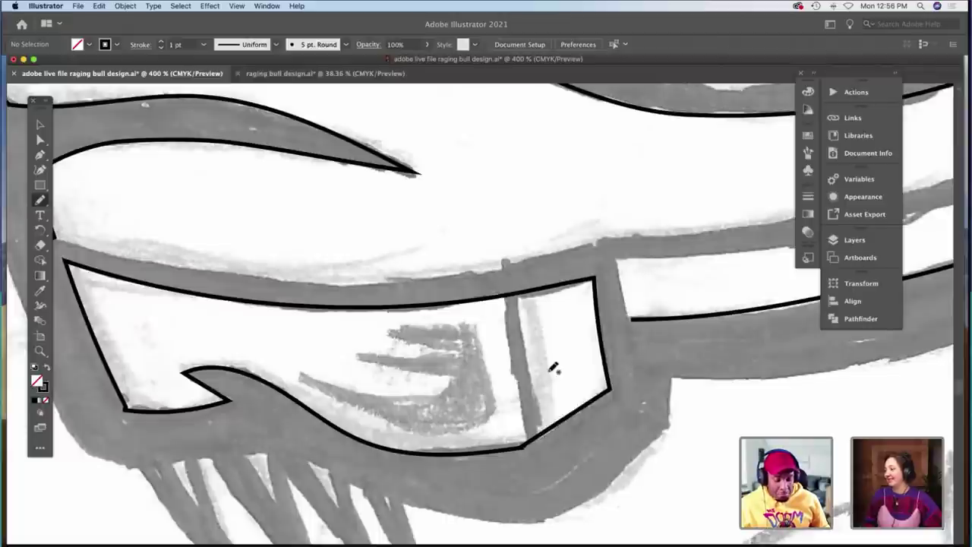
scroll(554, 367, right, 3)
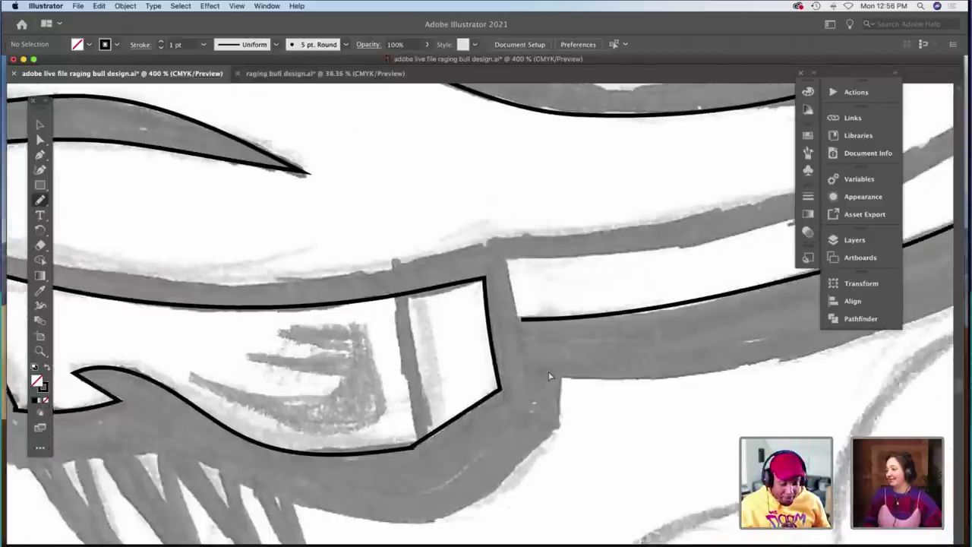
key(v)
scroll(567, 365, up, 2)
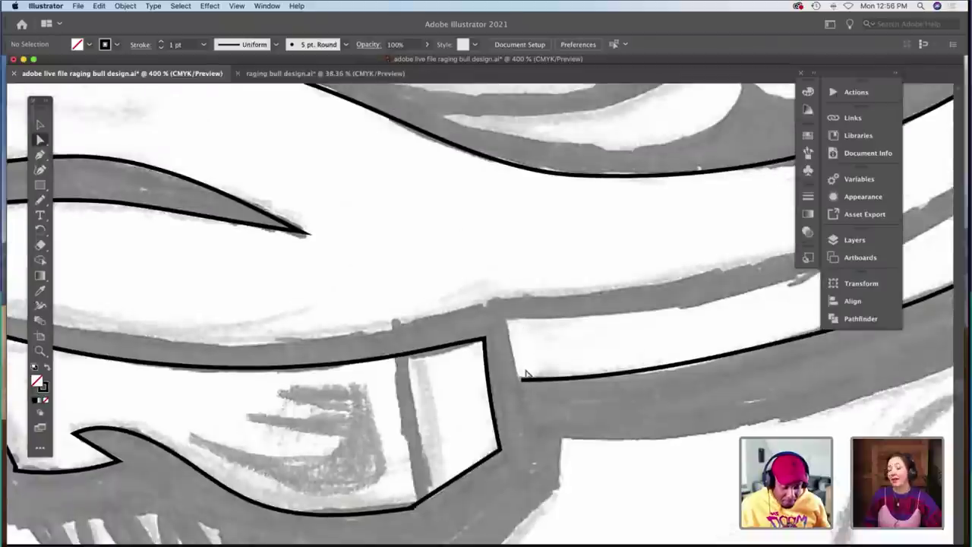
click(522, 384)
drag(522, 383, 521, 385)
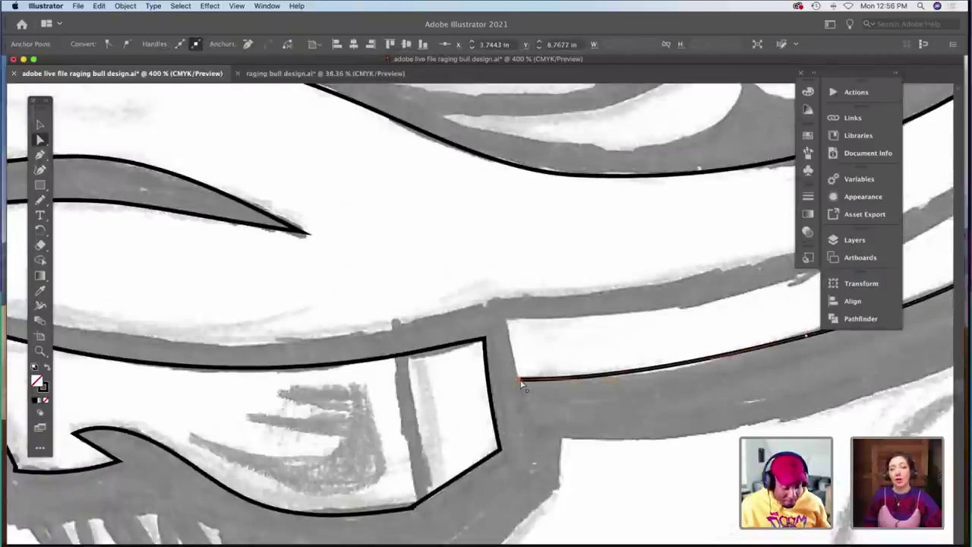
key(n)
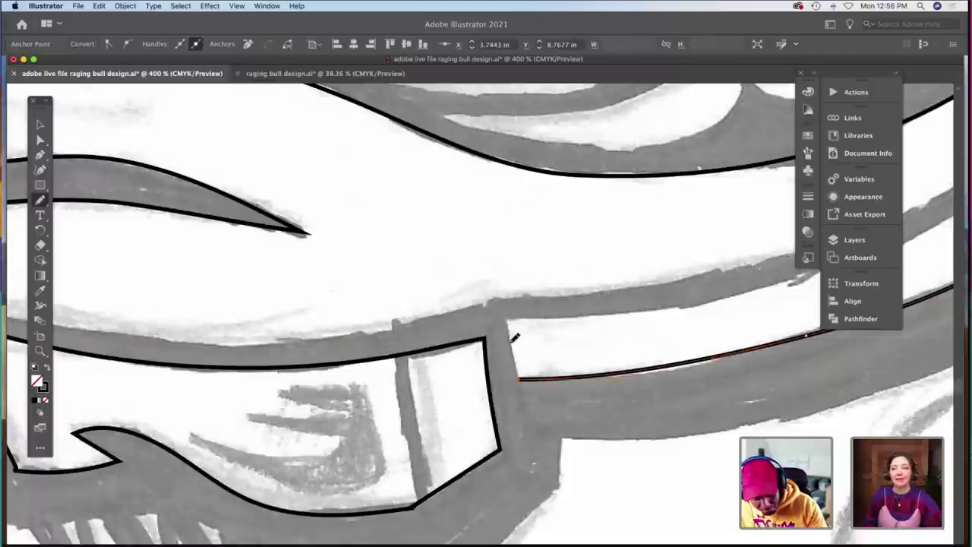
drag(509, 313, 507, 307)
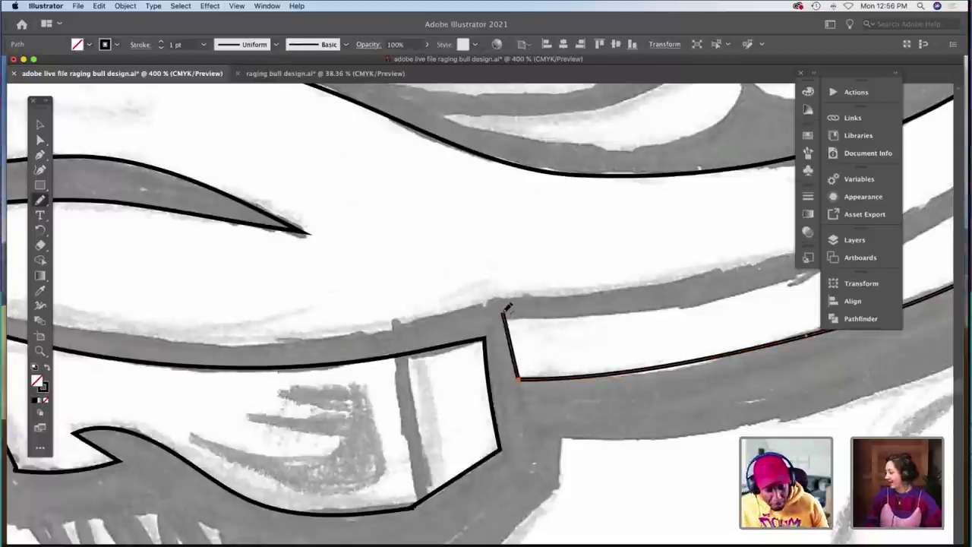
Review the traced outlines across the whole bull head, from the horns to the jaw strip, against the sketch.
scroll(507, 308, left, 3)
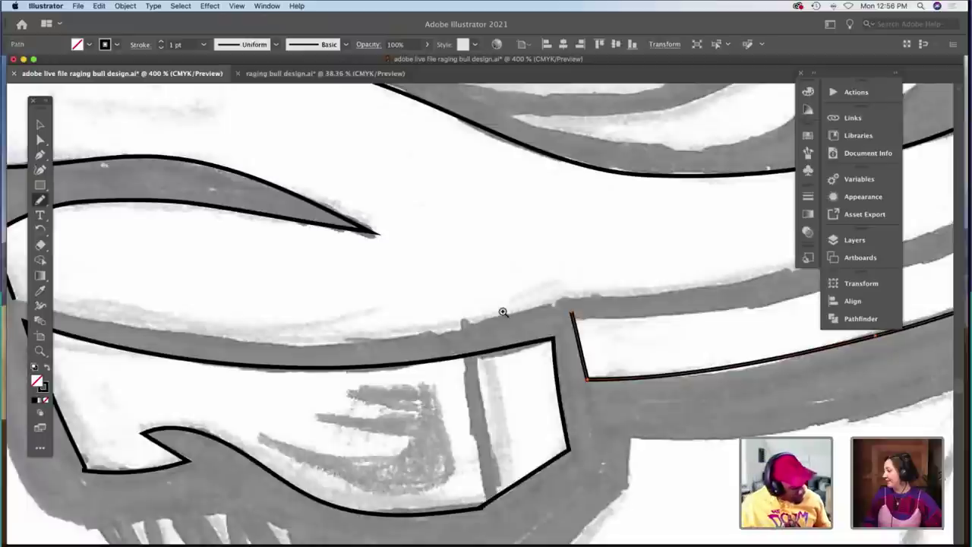
key(z)
alt+click(559, 318)
scroll(558, 317, up, 4)
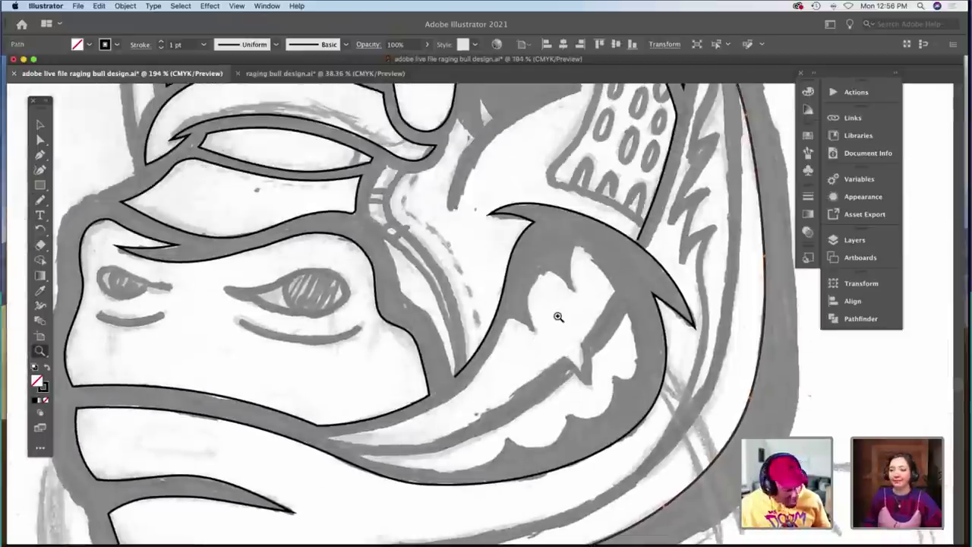
scroll(558, 316, down, 4)
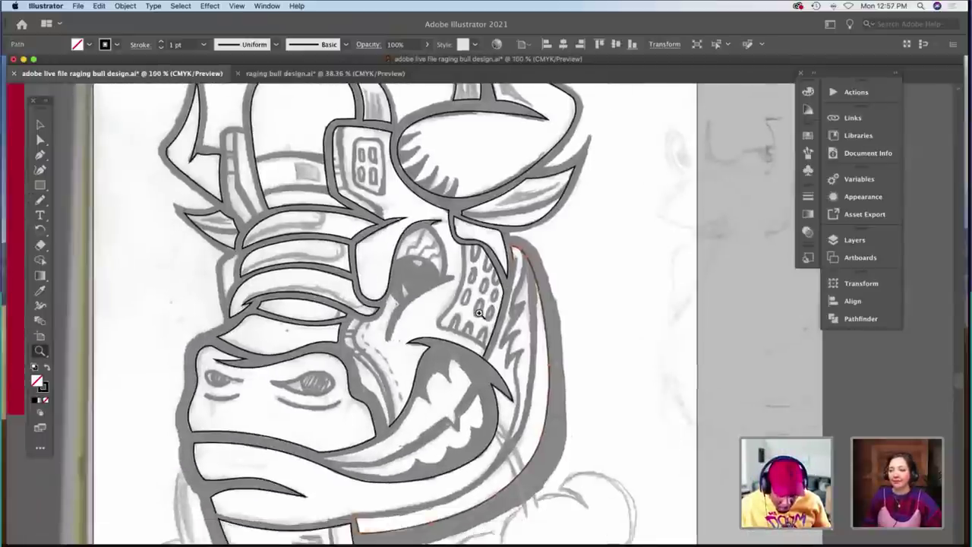
scroll(478, 313, down, 3)
scroll(479, 312, left, 2)
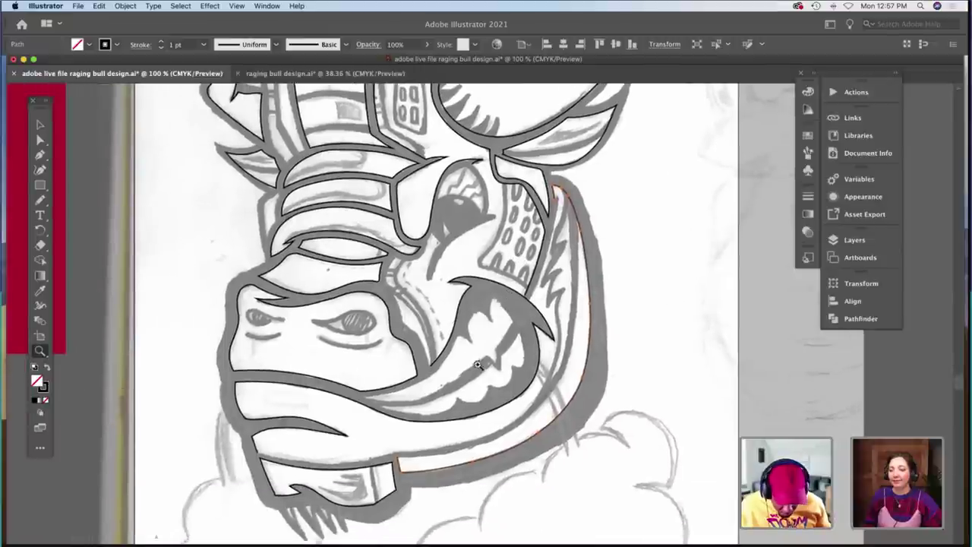
scroll(479, 349, up, 5)
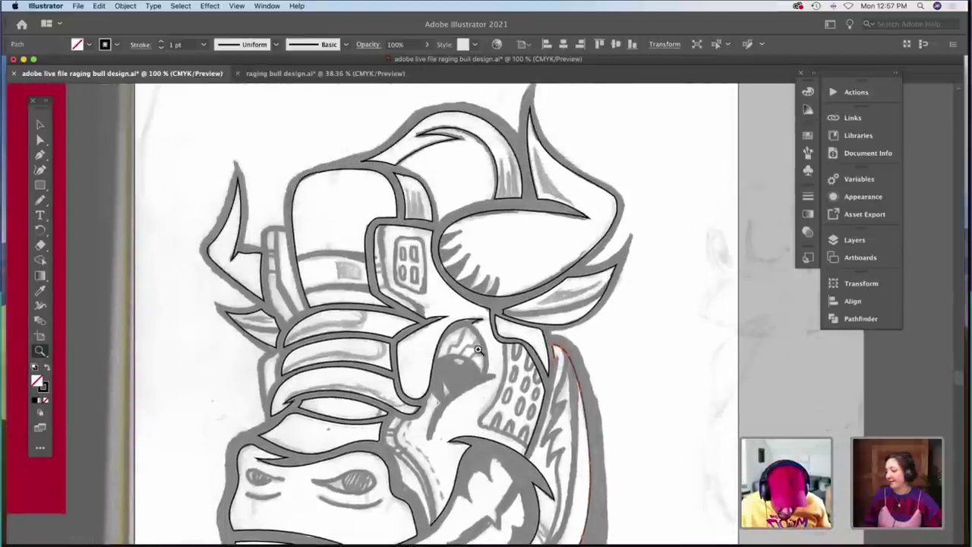
scroll(478, 349, down, 1)
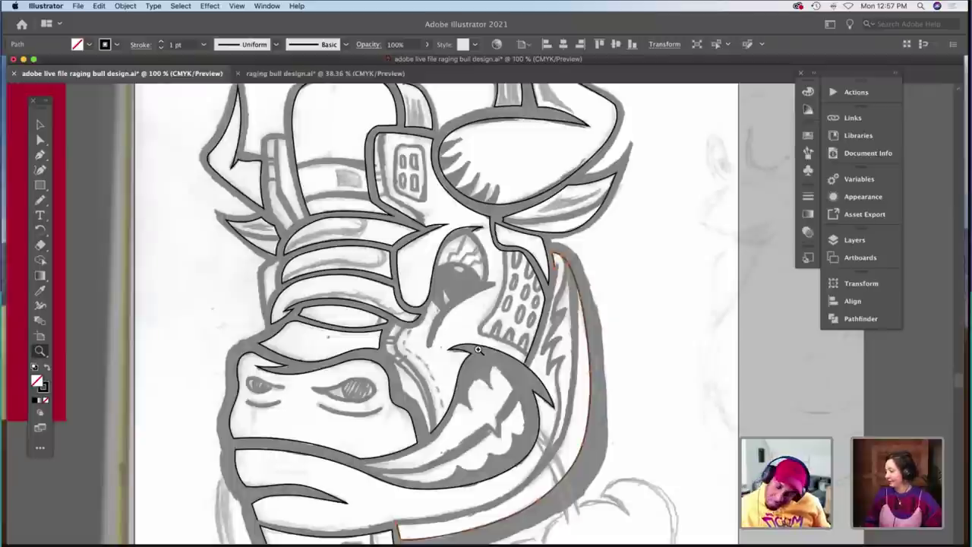
scroll(479, 349, down, 3)
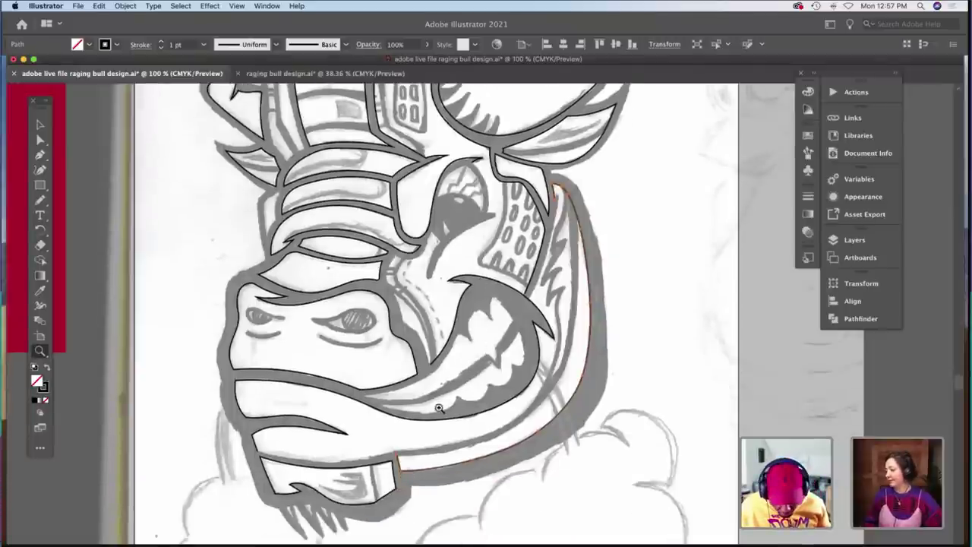
click(434, 448)
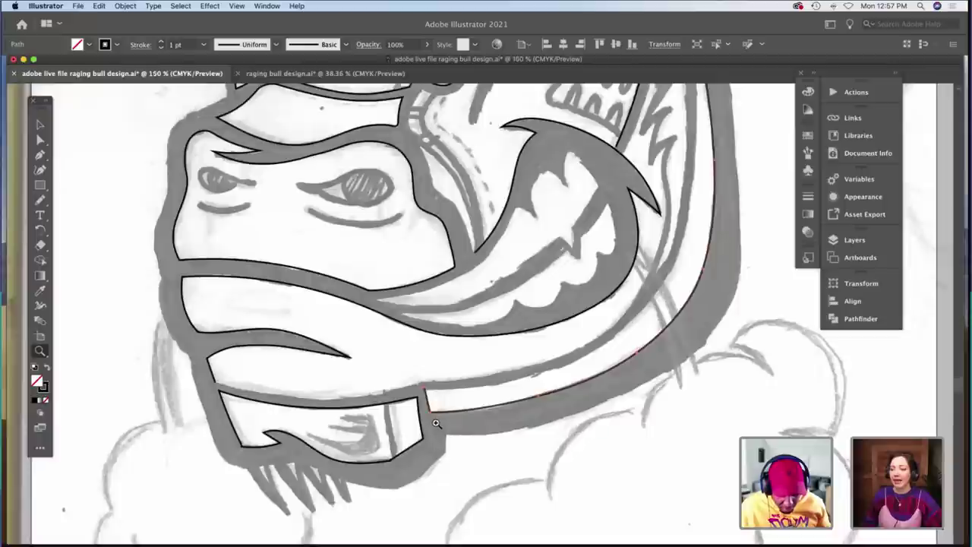
scroll(436, 423, up, 3)
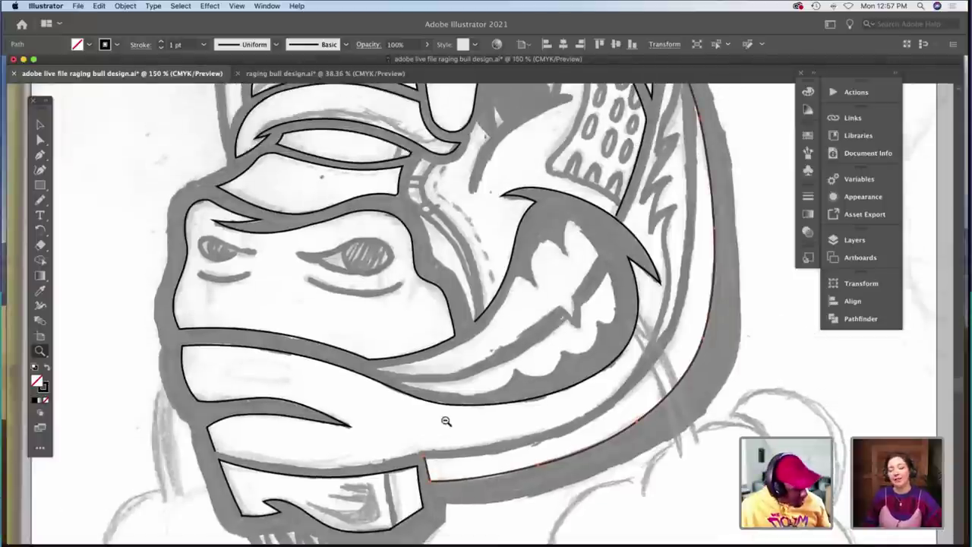
alt+click(460, 421)
alt+click(460, 421)
scroll(460, 420, up, 4)
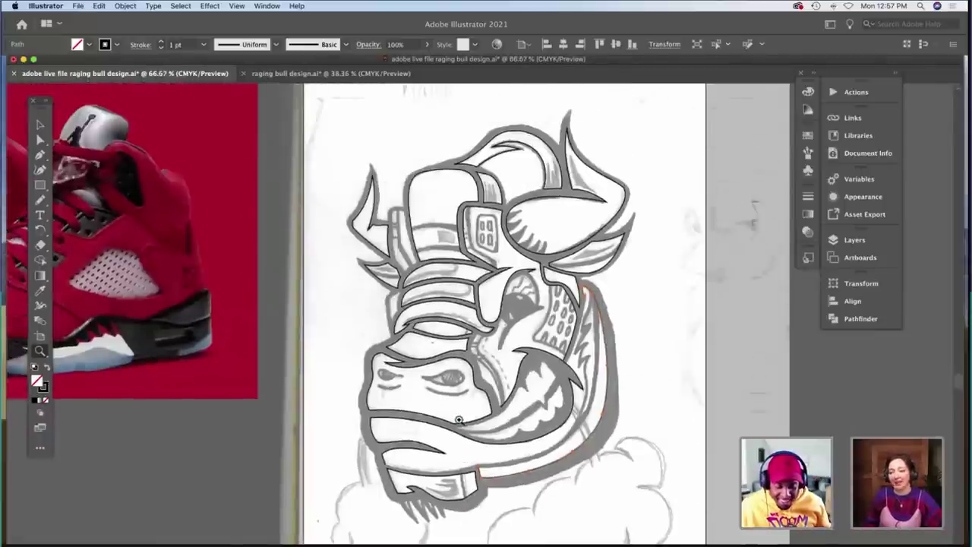
Trace the mouth opening's upper edge to the first upper tooth notch and its lower edge to the first scallop with the Pencil tool.
click(459, 420)
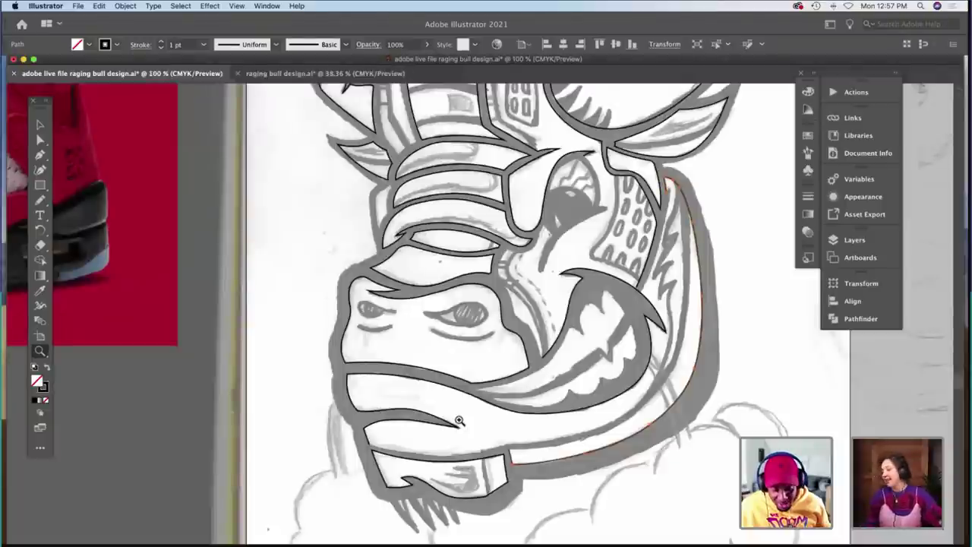
click(555, 375)
click(546, 376)
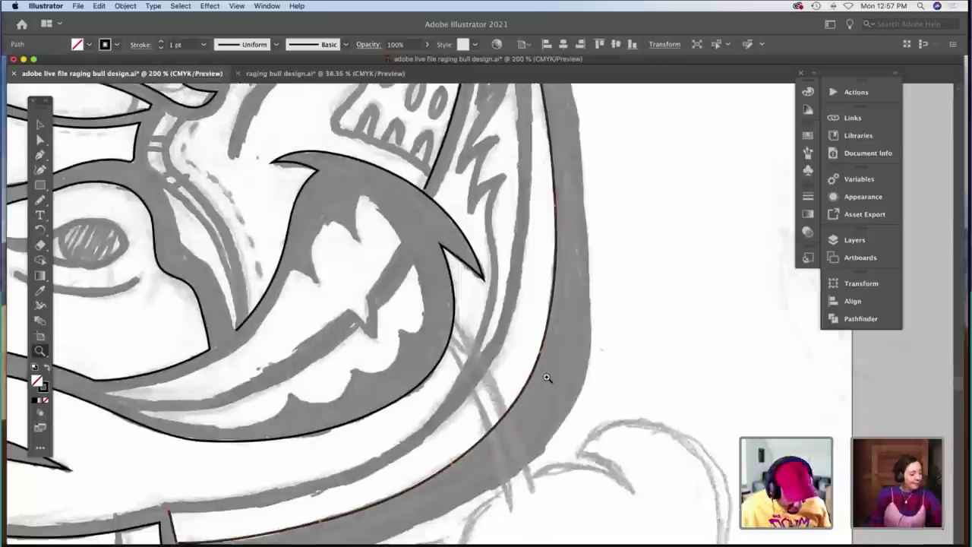
key(b)
scroll(552, 372, left, 5)
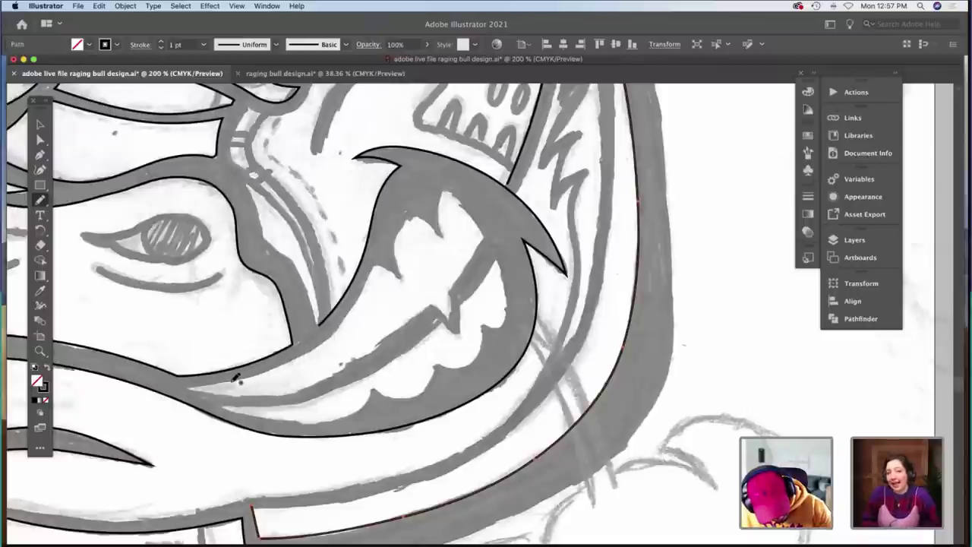
drag(195, 386, 193, 385)
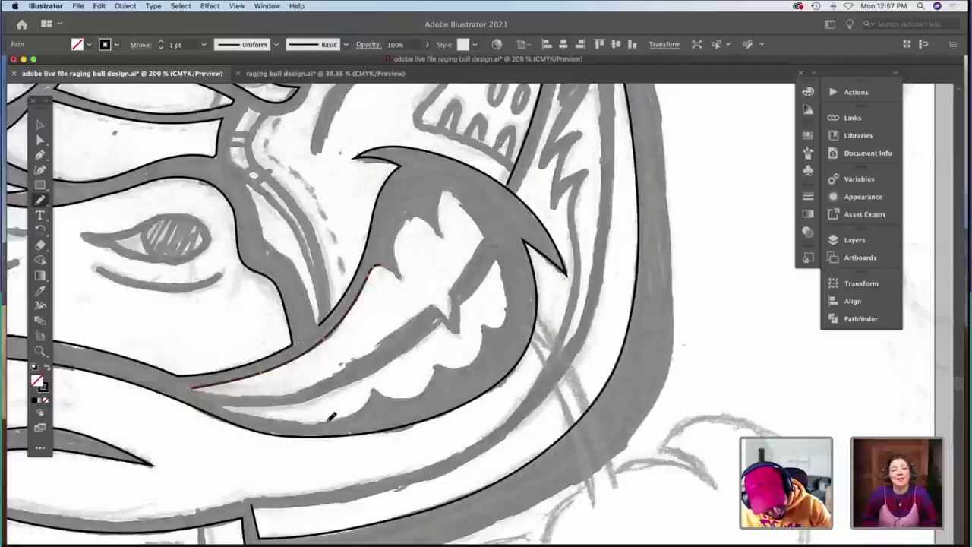
drag(375, 389, 374, 389)
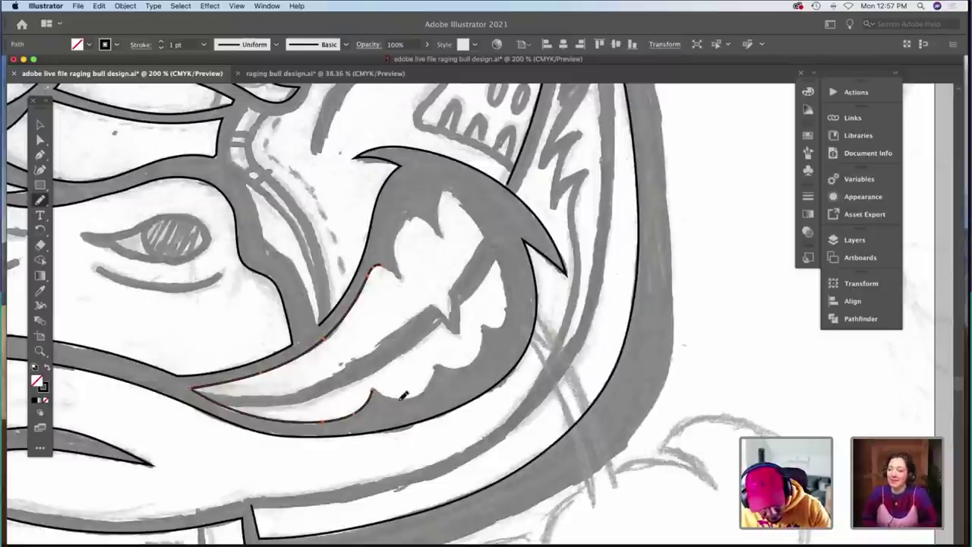
Trace the remaining lower scallops, the rear edge and the pointed upper tooth notches with the Pencil tool to close the mouth outline.
mouse_move(403, 396)
mouse_down()
mouse_move(426, 389)
mouse_move(442, 363)
mouse_up()
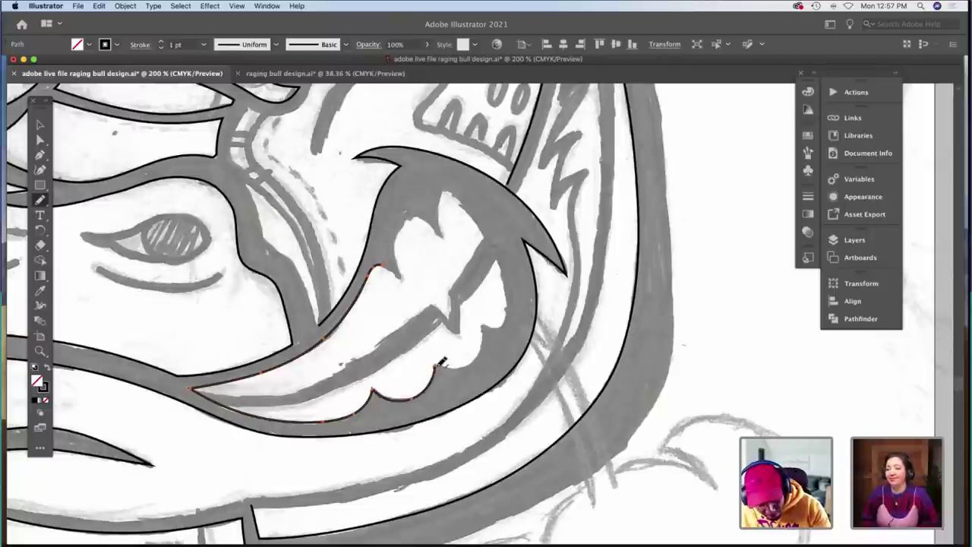
drag(484, 347, 488, 322)
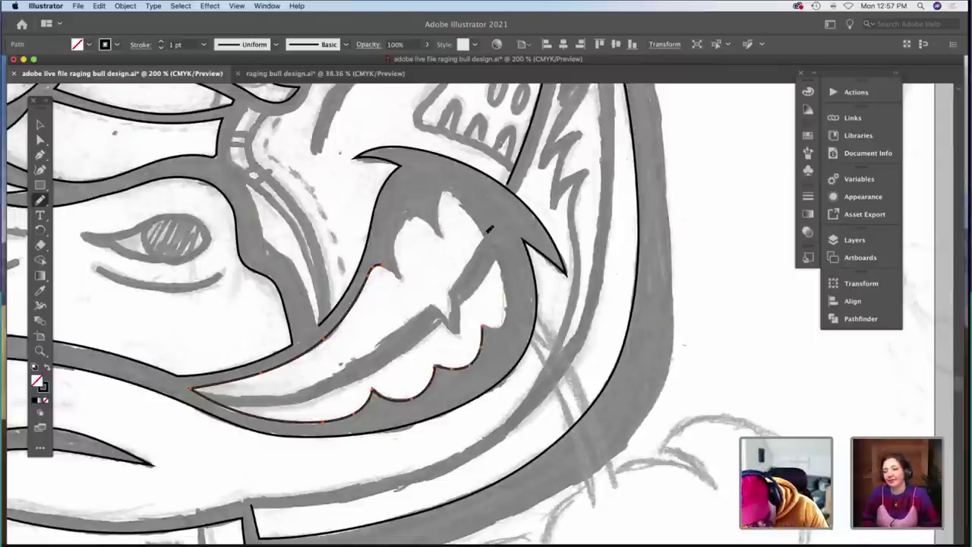
mouse_move(467, 199)
mouse_down()
mouse_move(447, 186)
mouse_move(443, 234)
mouse_up()
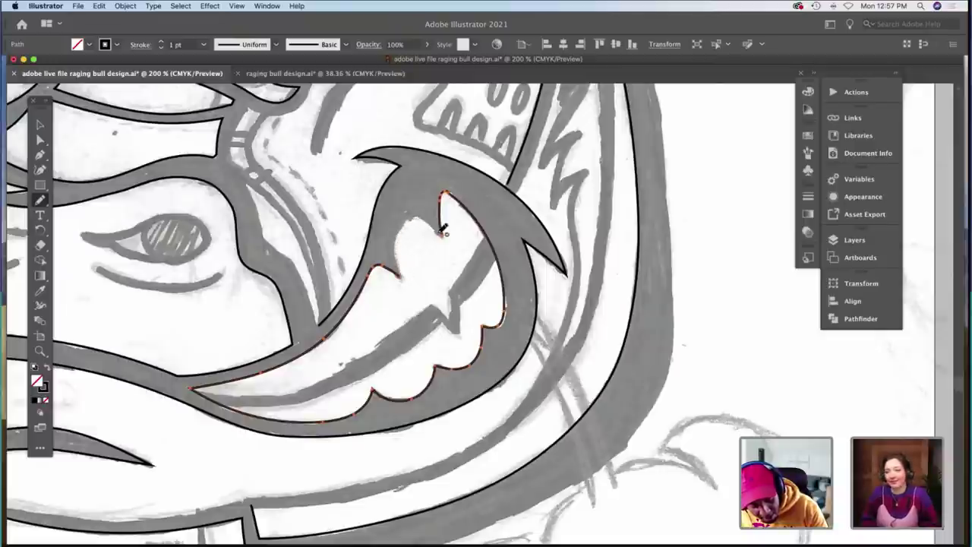
drag(442, 232, 397, 275)
scroll(437, 262, down, 2)
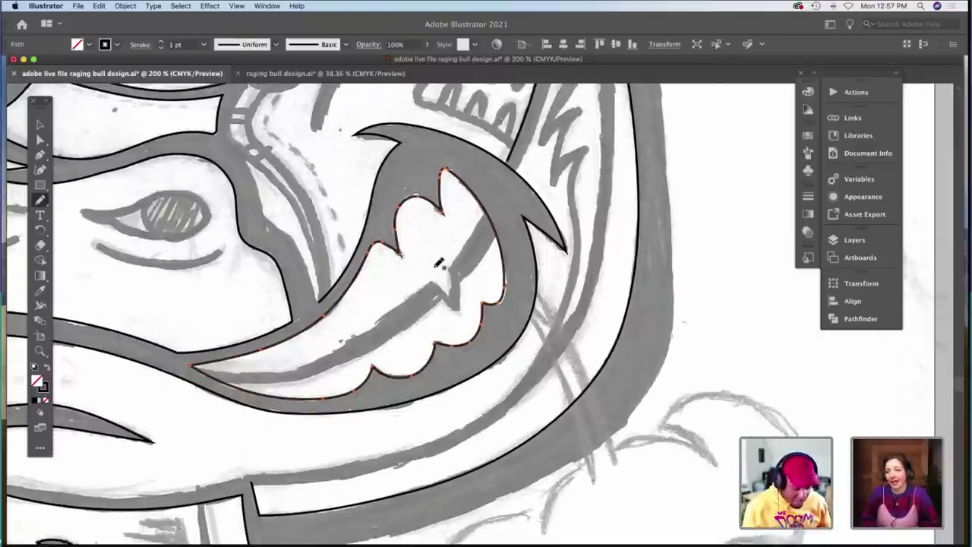
Adjust the curve of the rearmost lower scallop in the mouth outline and deselect the path.
key(a)
click(416, 278)
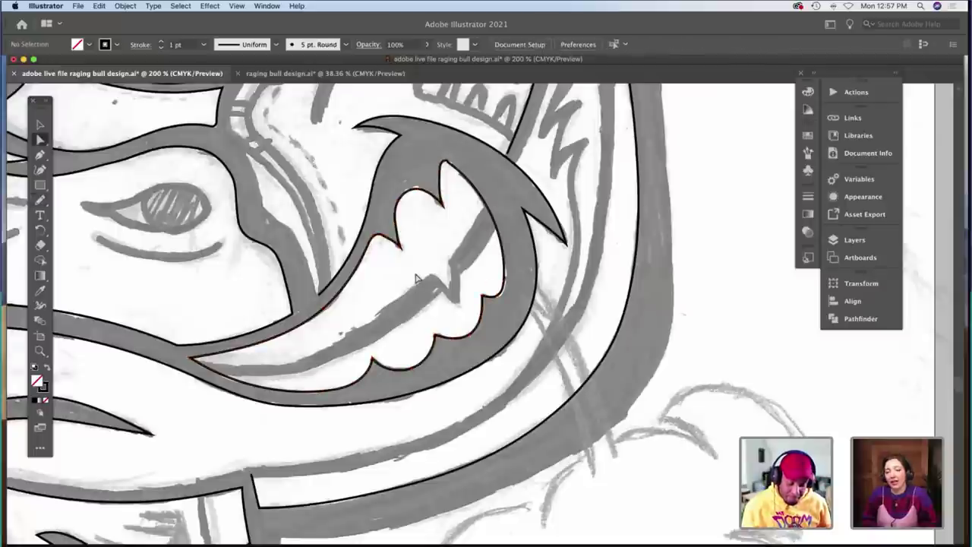
click(504, 290)
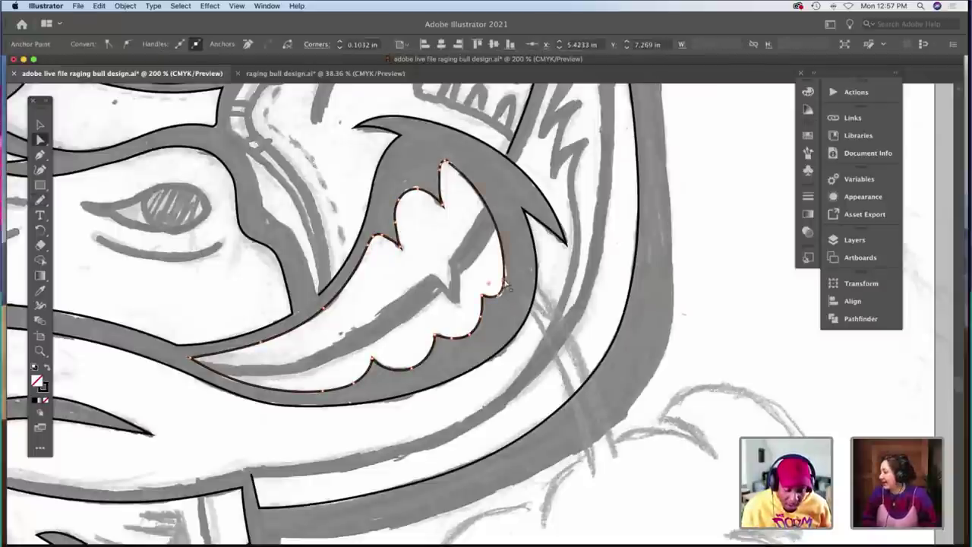
click(506, 283)
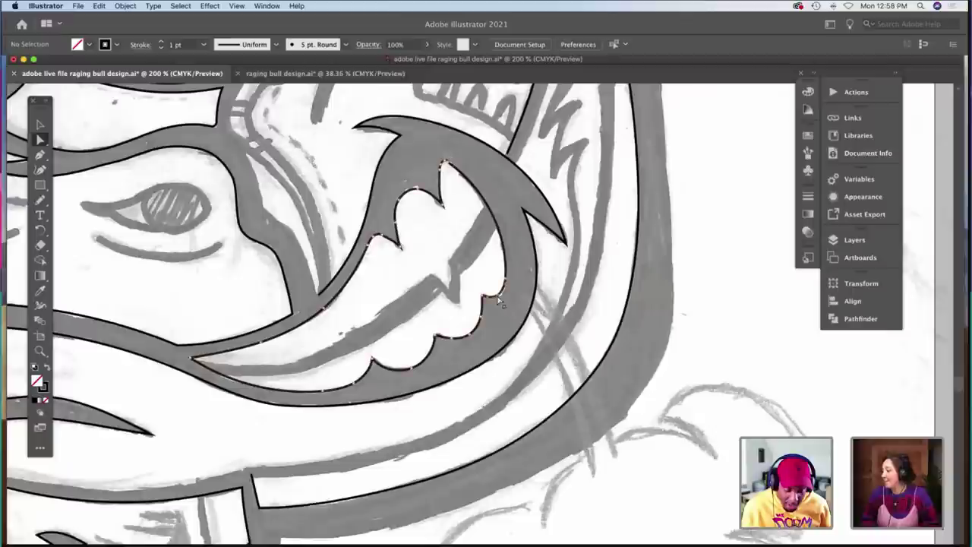
drag(498, 297, 503, 299)
click(420, 299)
scroll(418, 298, down, 1)
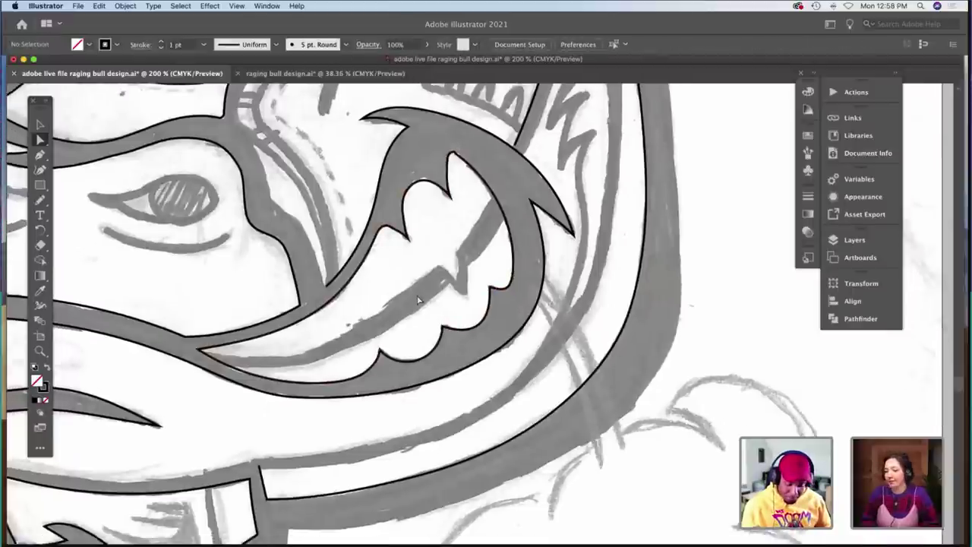
Examine the chin, jaw and face areas of the sketch for the parts that still need tracing.
scroll(417, 301, left, 5)
scroll(418, 301, down, 2)
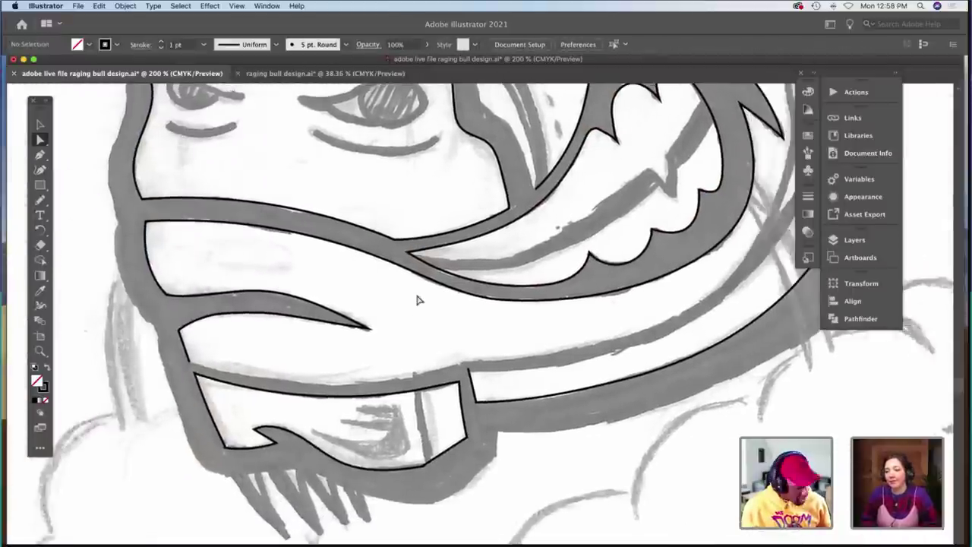
scroll(418, 300, right, 1)
key(z)
alt+click(436, 293)
alt+click(436, 293)
scroll(436, 293, right, 2)
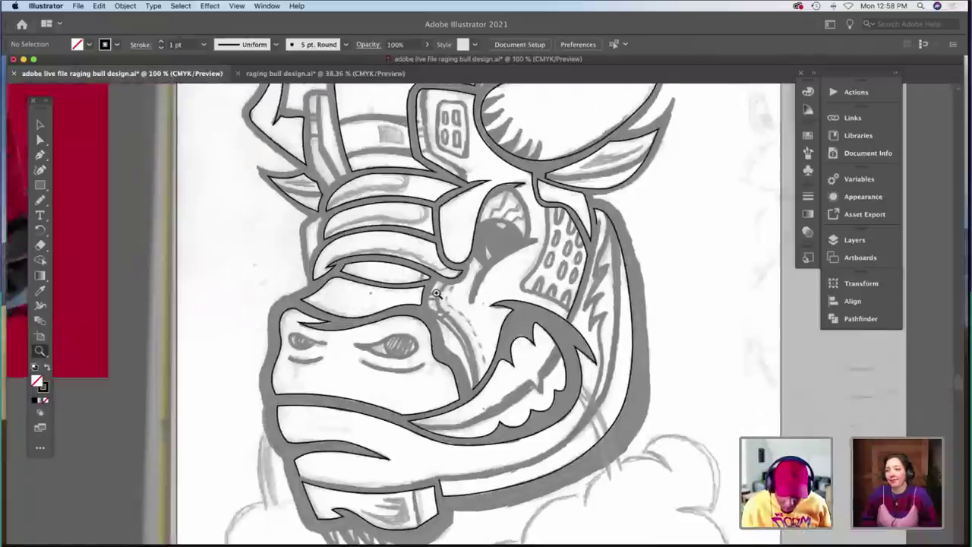
scroll(436, 292, up, 1)
scroll(437, 293, right, 1)
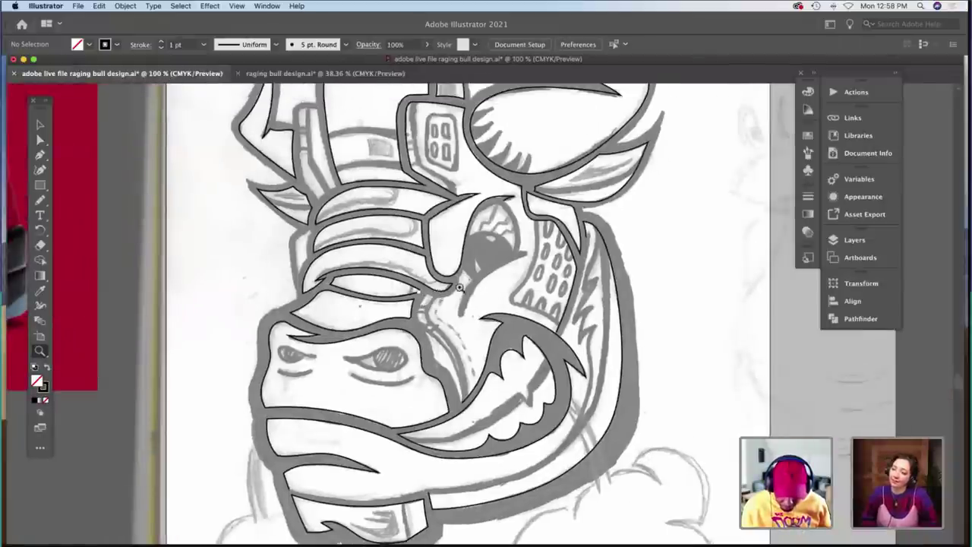
Add two anchor points to the mouth outline's upper edge where the cheek line meets it and delete the segment between them.
click(544, 385)
click(544, 385)
scroll(404, 349, up, 5)
scroll(405, 349, left, 4)
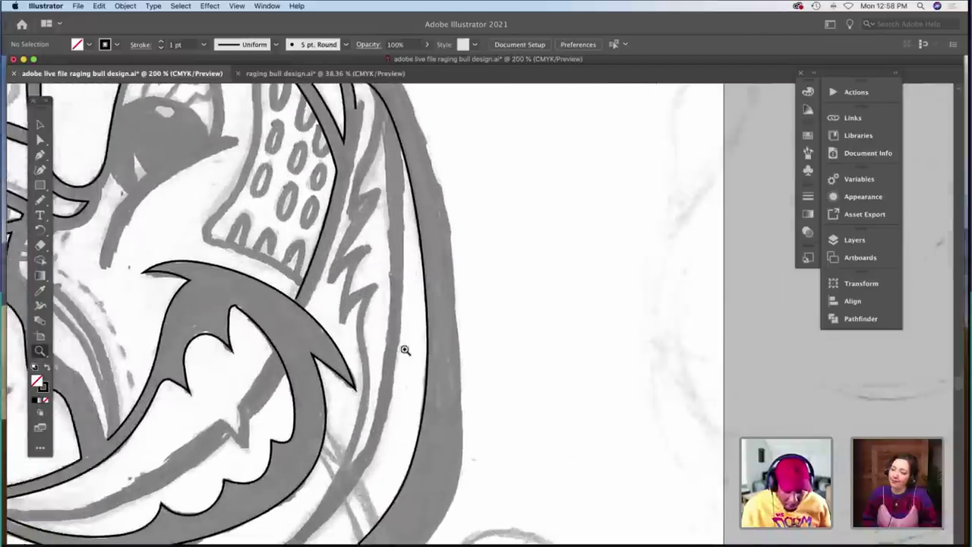
scroll(432, 311, right, 2)
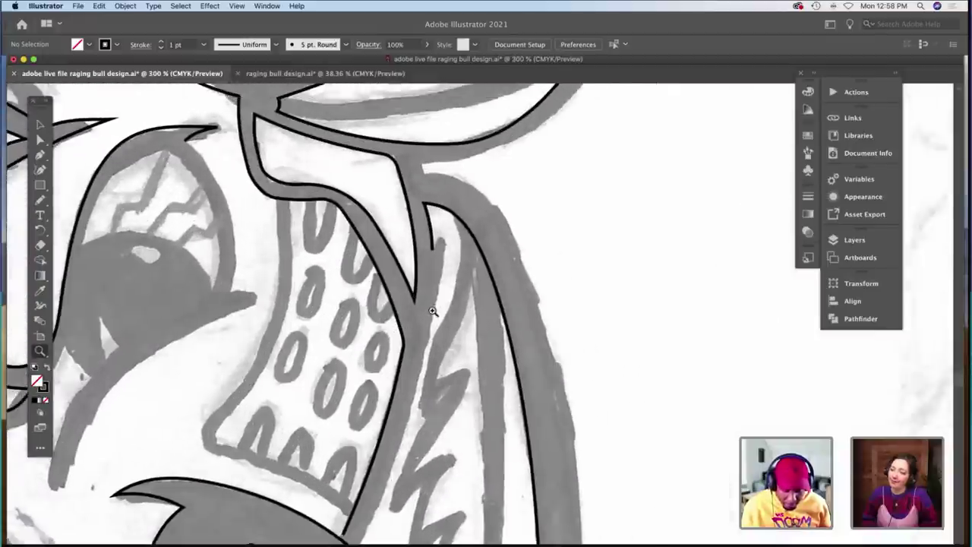
scroll(432, 311, down, 5)
key(p)
key(plus)
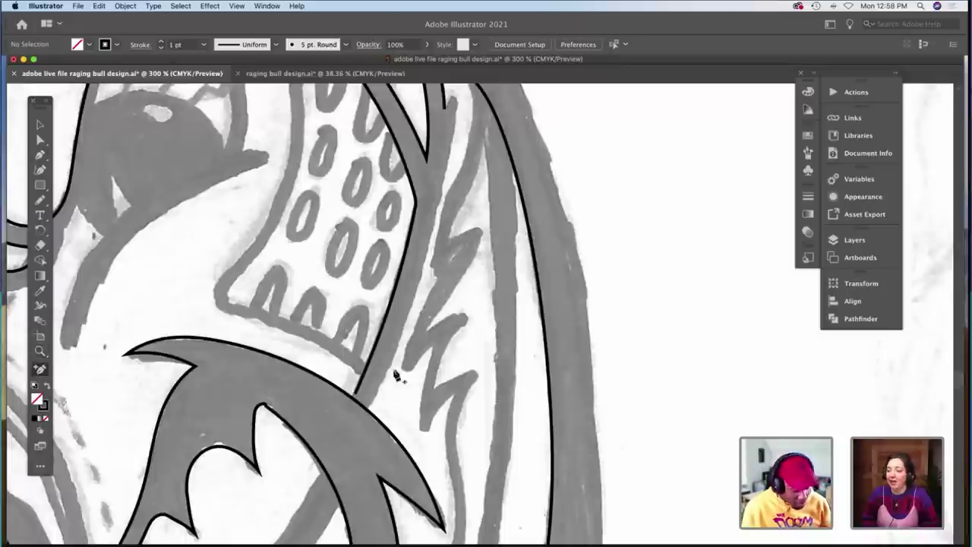
click(352, 398)
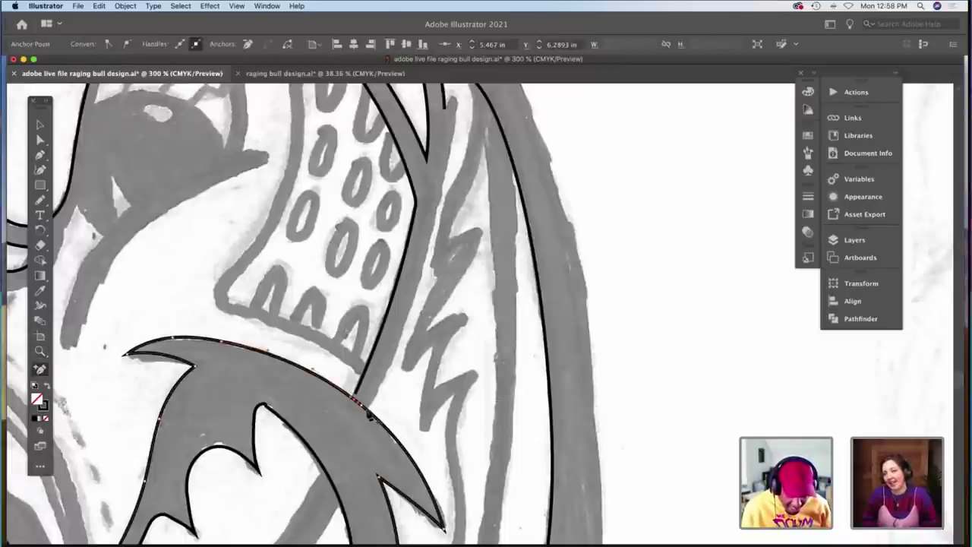
click(366, 410)
key(a)
drag(364, 394, 354, 413)
key(Delete)
Center-align the cheek line's lower endpoint with the adjacent cut end of the mouth outline.
click(374, 397)
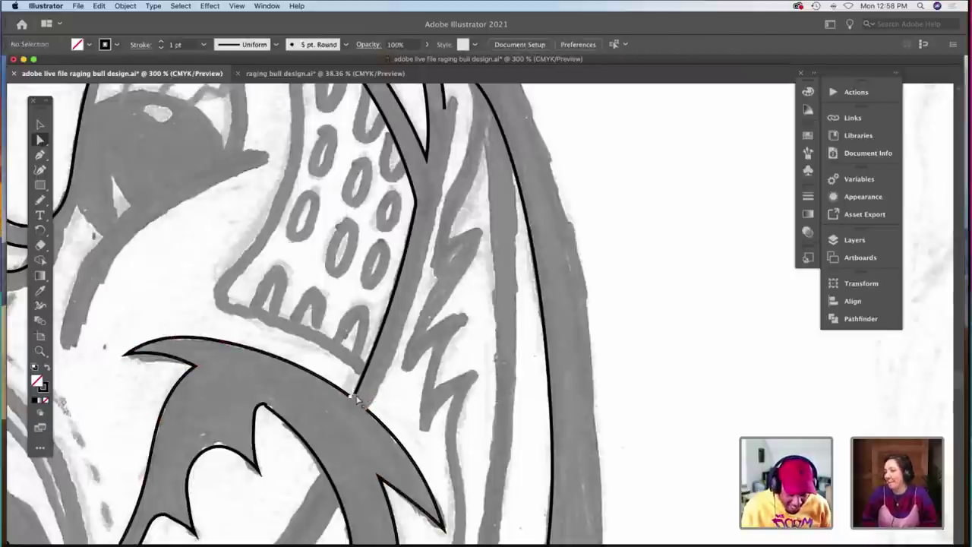
click(352, 402)
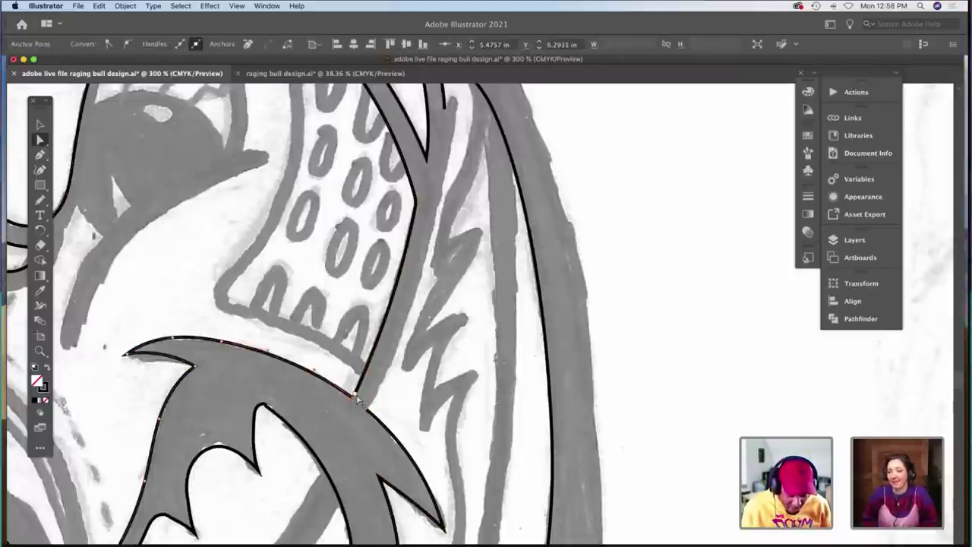
click(353, 398)
click(348, 413)
drag(342, 385, 360, 404)
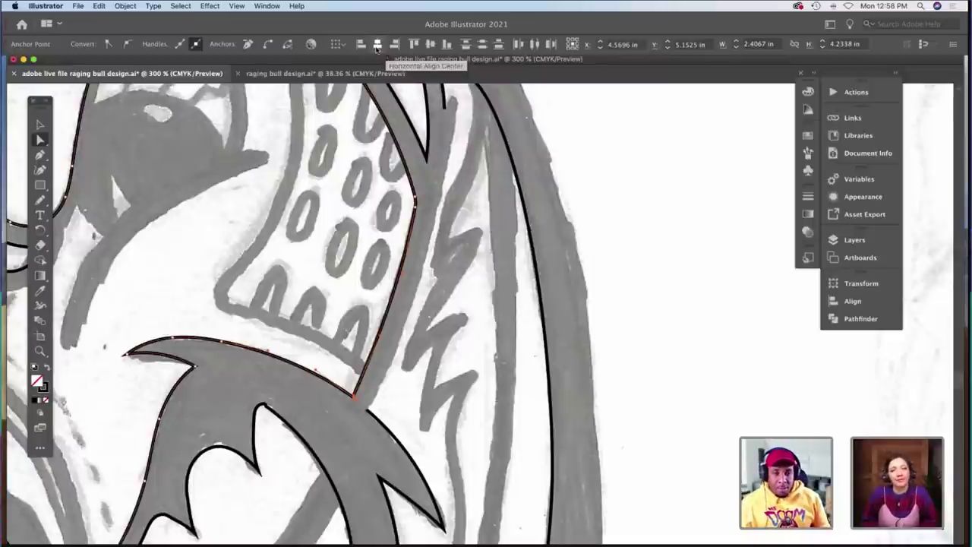
click(268, 45)
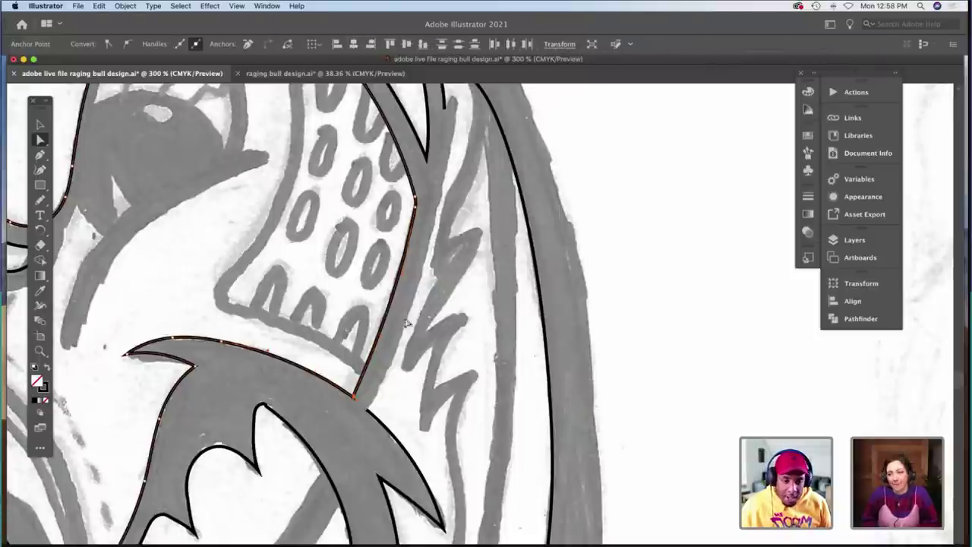
Join the overlapping endpoints of the cheek line and the mouth's upper edge into one corner anchor and deselect the path.
key(super+space)
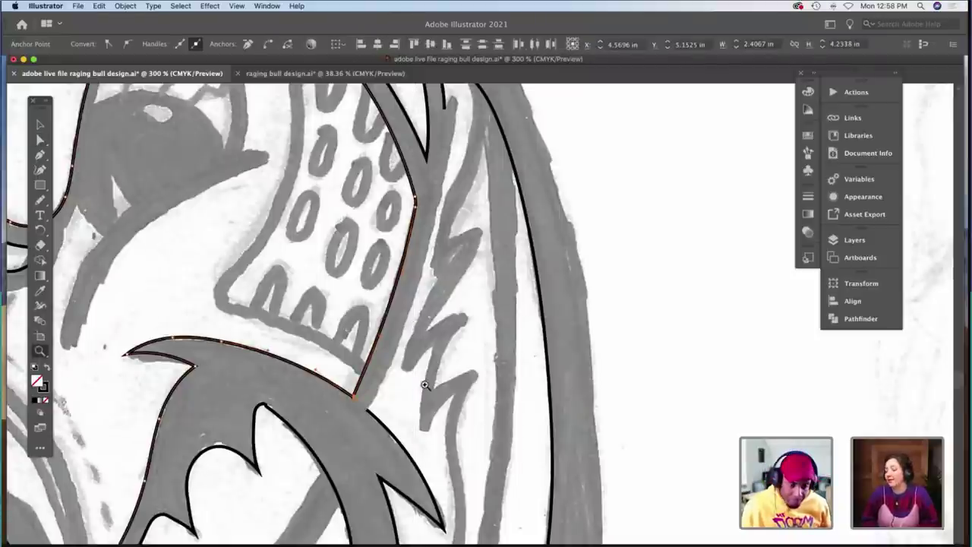
super+click(425, 385)
super+click(425, 385)
click(417, 404)
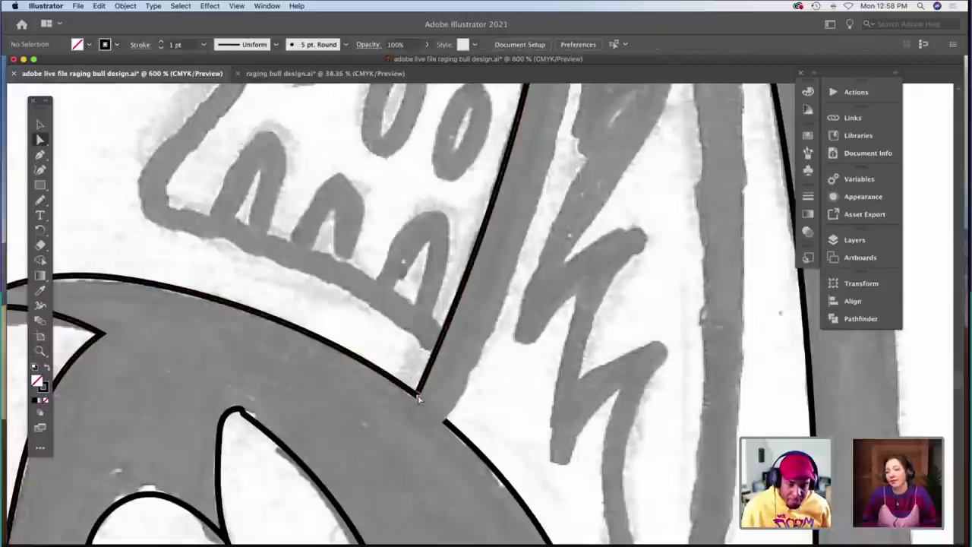
click(417, 394)
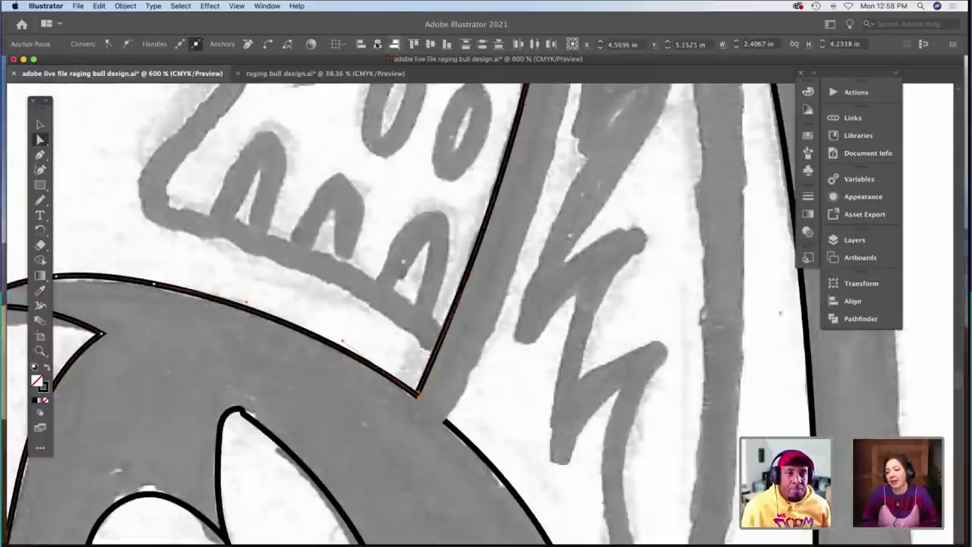
click(430, 44)
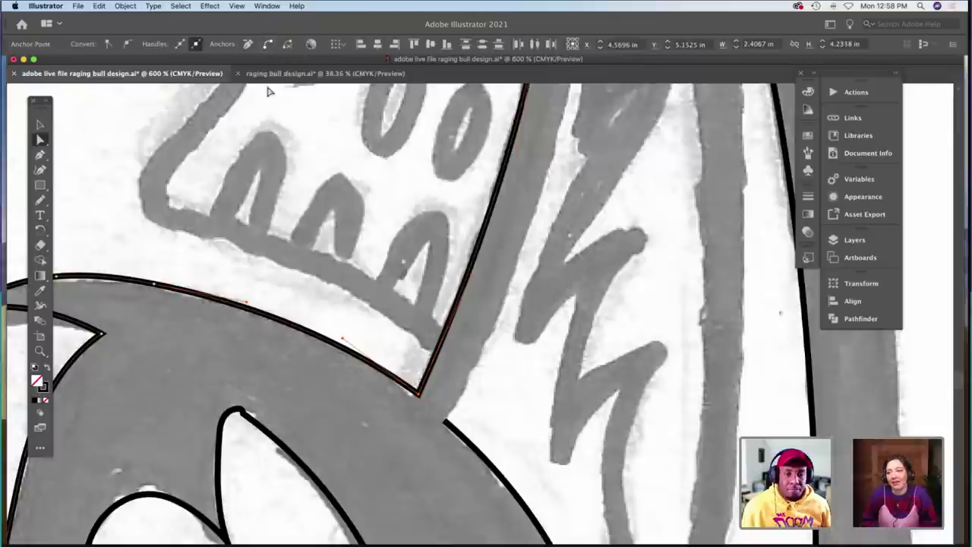
click(389, 321)
click(417, 396)
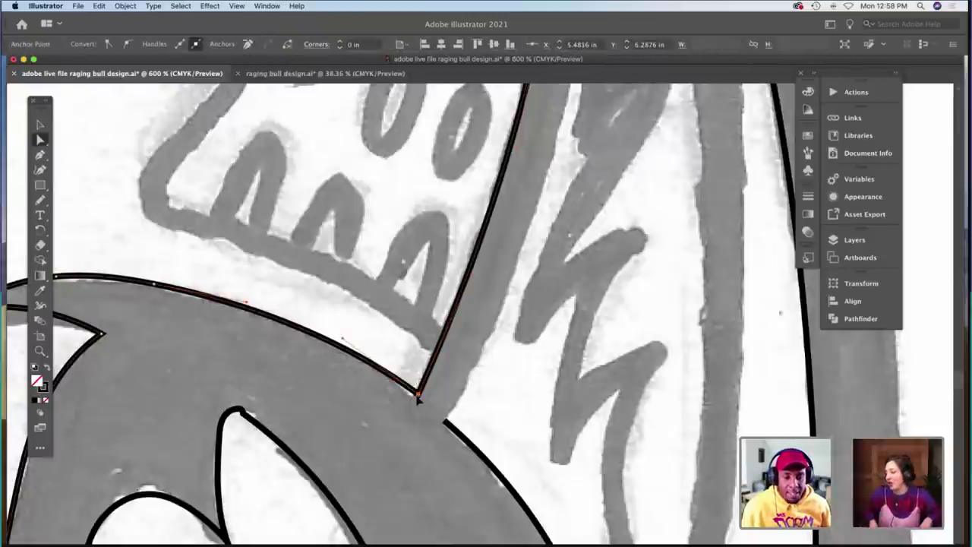
click(389, 312)
Extend the open end of the inner jaw outline below the ear with a small pointed notch using the Pencil tool.
key(z)
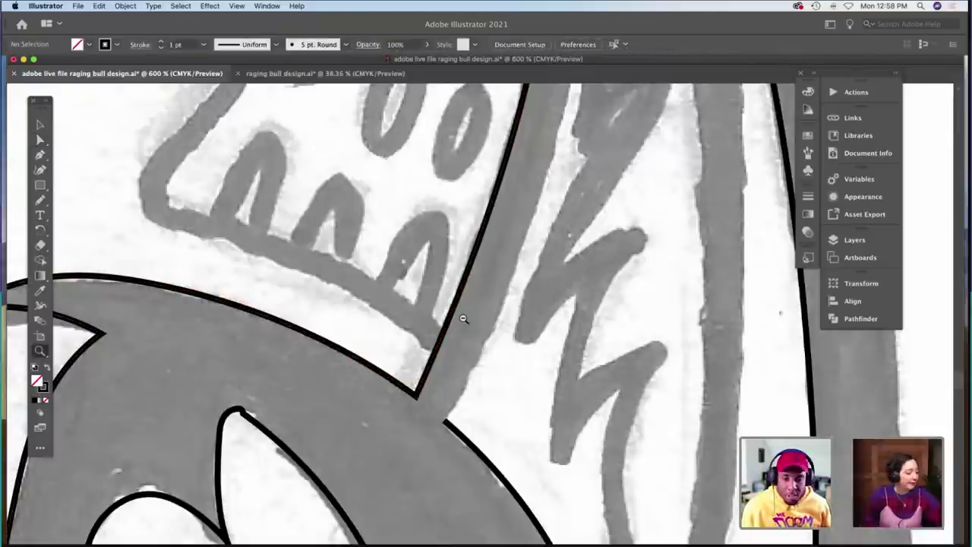
alt+click(462, 320)
alt+click(462, 319)
click(561, 269)
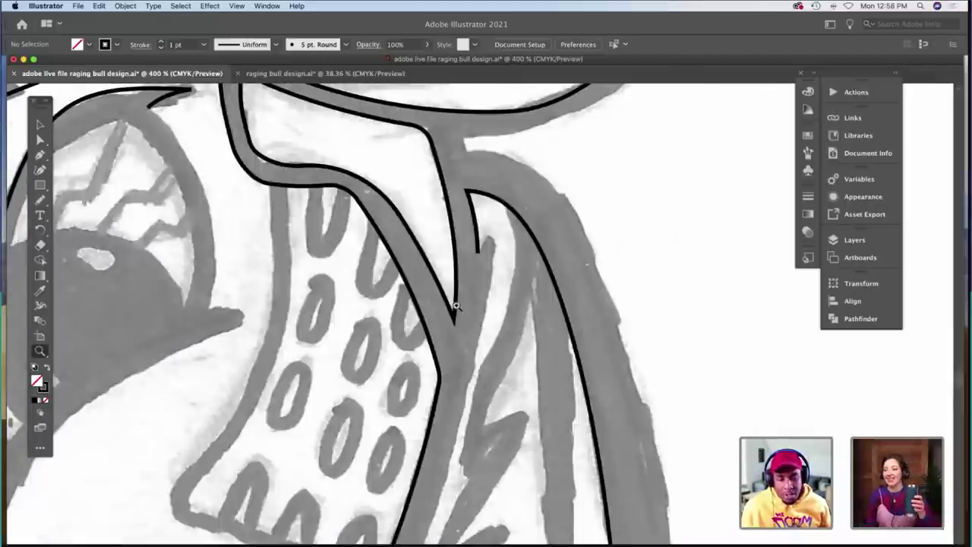
key(a)
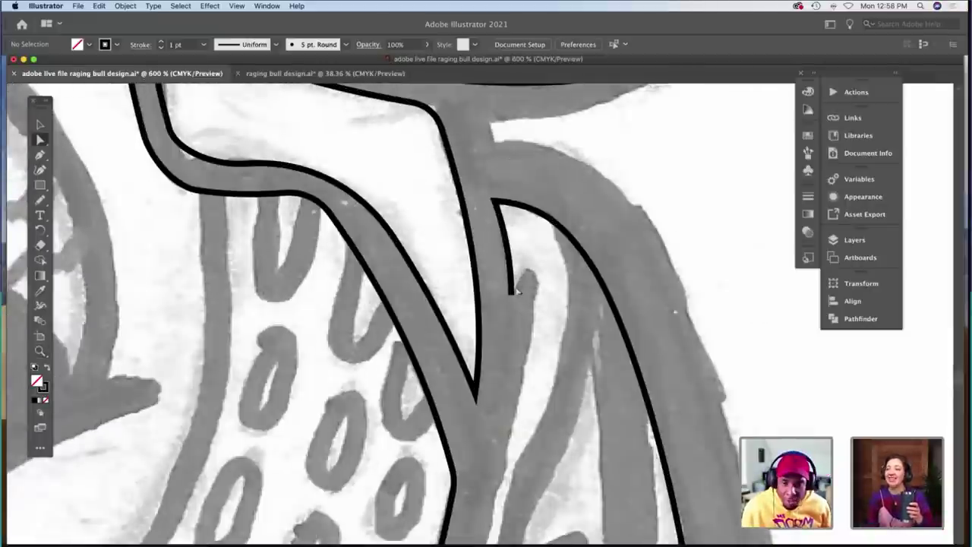
click(512, 297)
key(n)
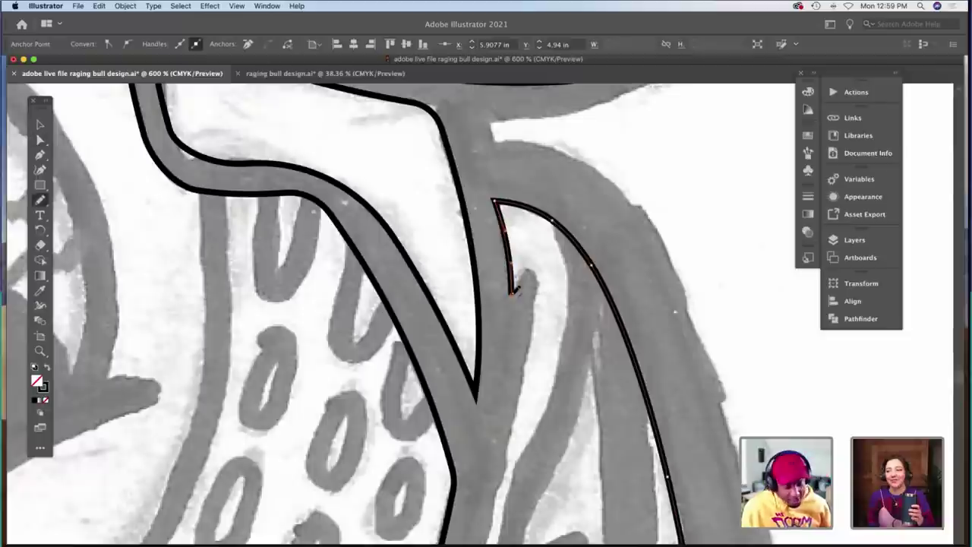
mouse_move(512, 294)
mouse_down()
mouse_move(533, 277)
mouse_move(536, 256)
mouse_move(539, 287)
mouse_up()
Continue the jaw outline from the notch down along the cheek band to the mouth outline's other cut end with the Pencil tool.
scroll(541, 293, down, 6)
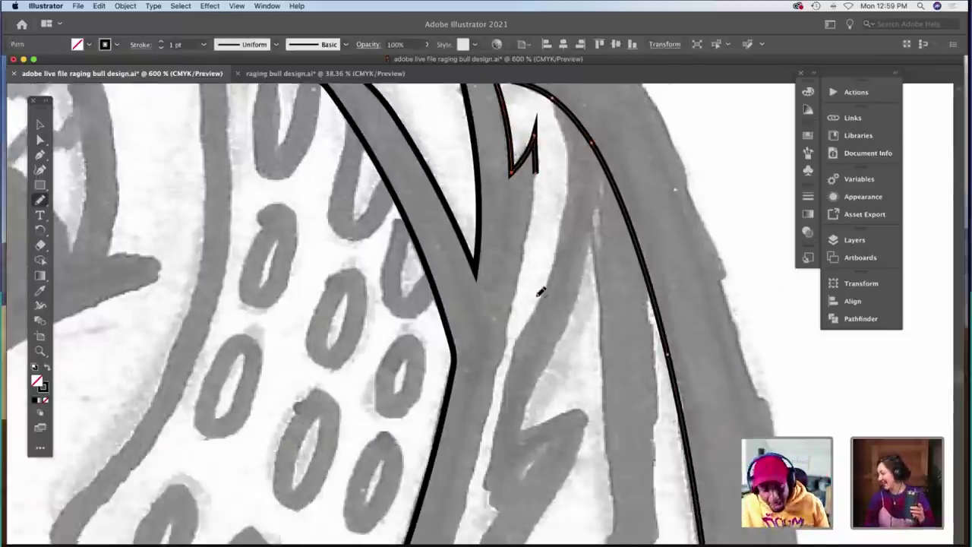
key(z)
alt+click(538, 297)
alt+click(538, 297)
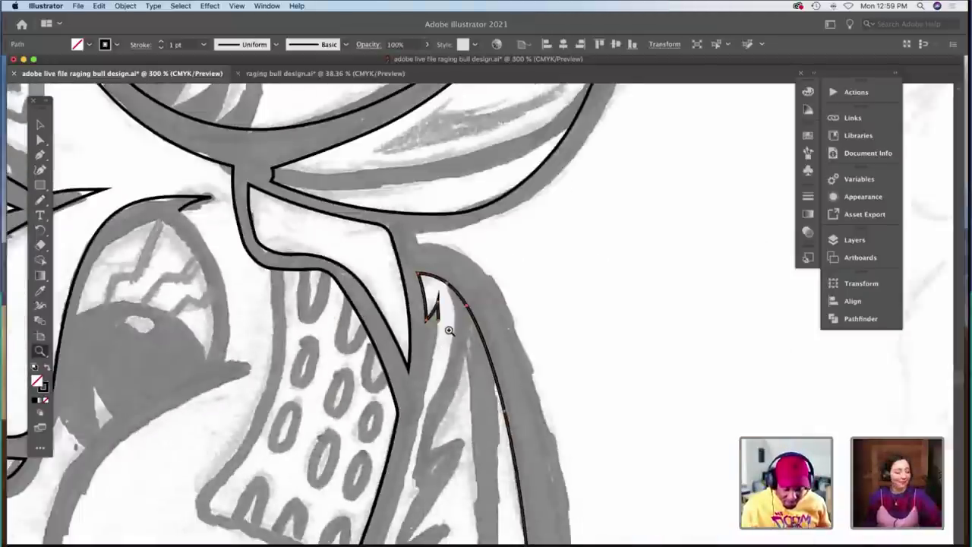
scroll(449, 330, down, 2)
scroll(449, 330, down, 2)
scroll(449, 330, left, 2)
key(n)
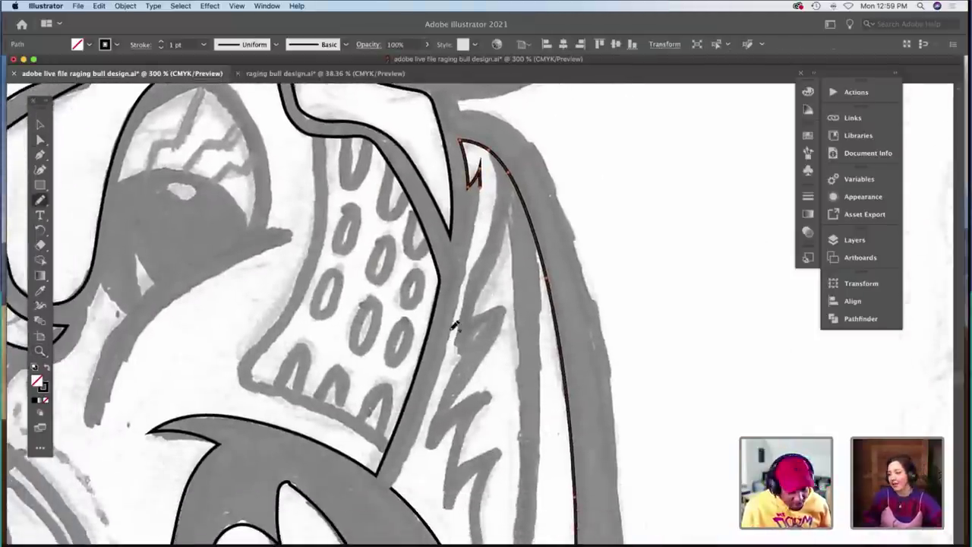
drag(480, 188, 430, 409)
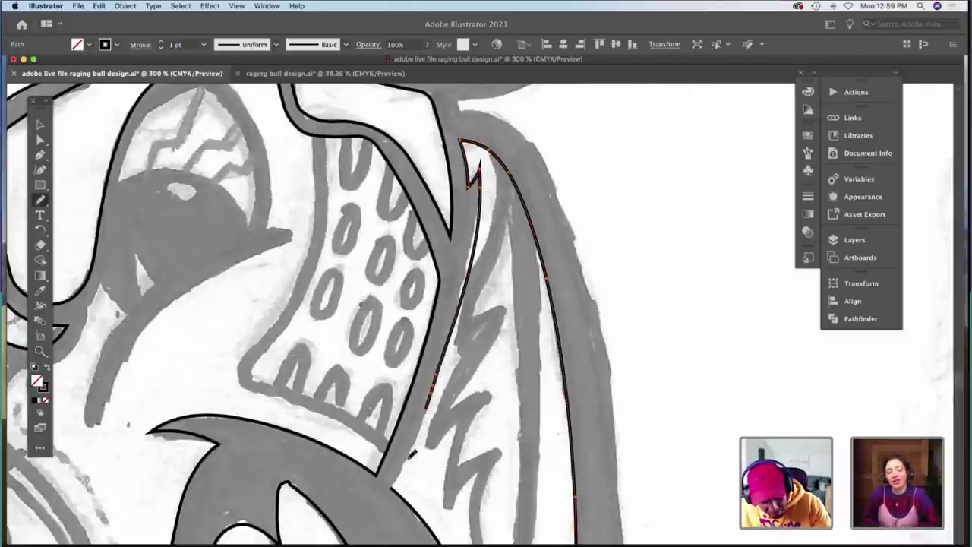
drag(396, 479, 394, 482)
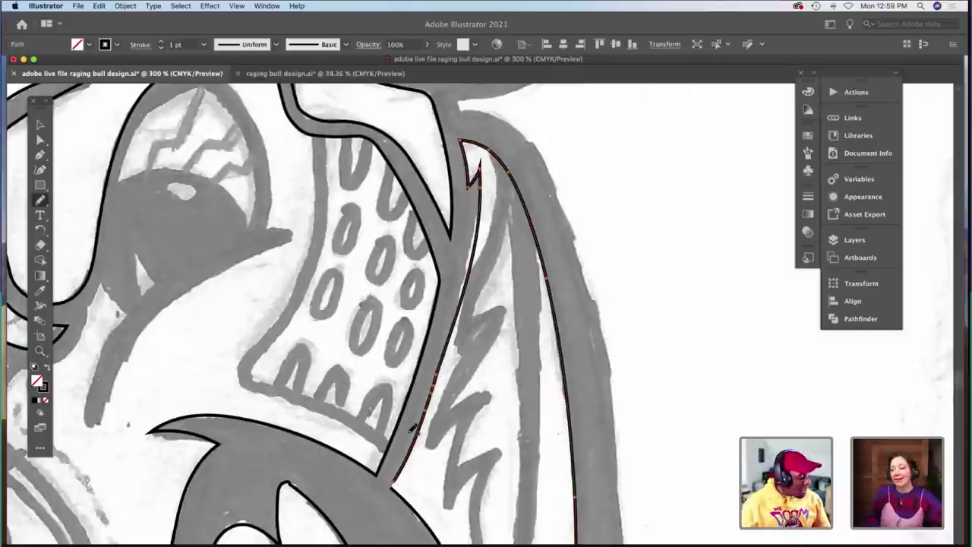
Align the lower end of the new jaw line with the mouth outline's remaining cut end, join them into one corner and deselect.
key(z)
click(415, 430)
click(422, 434)
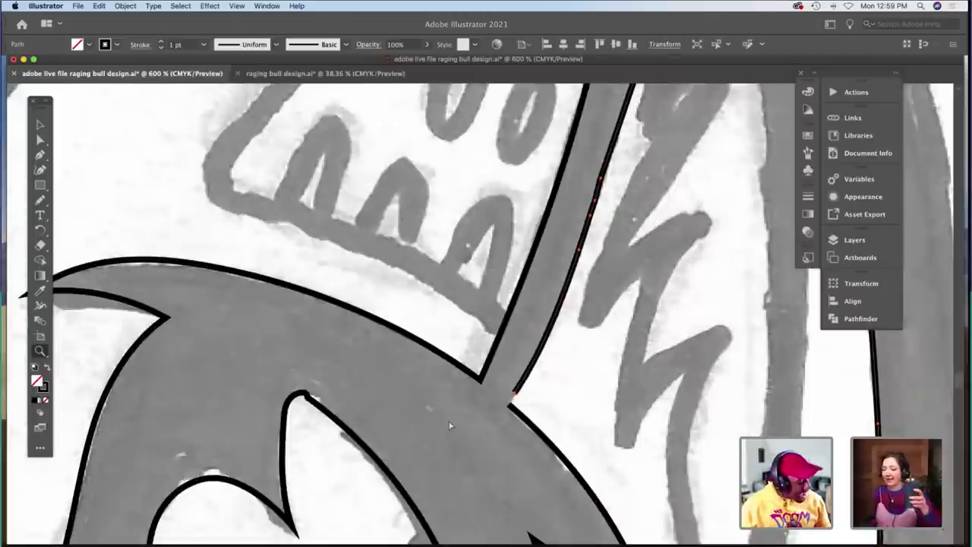
key(a)
drag(497, 383, 528, 425)
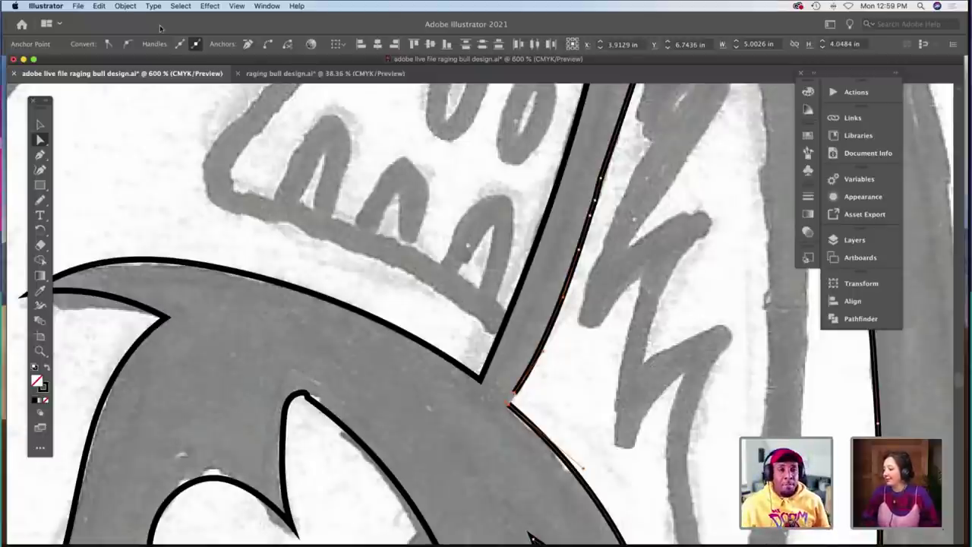
click(378, 46)
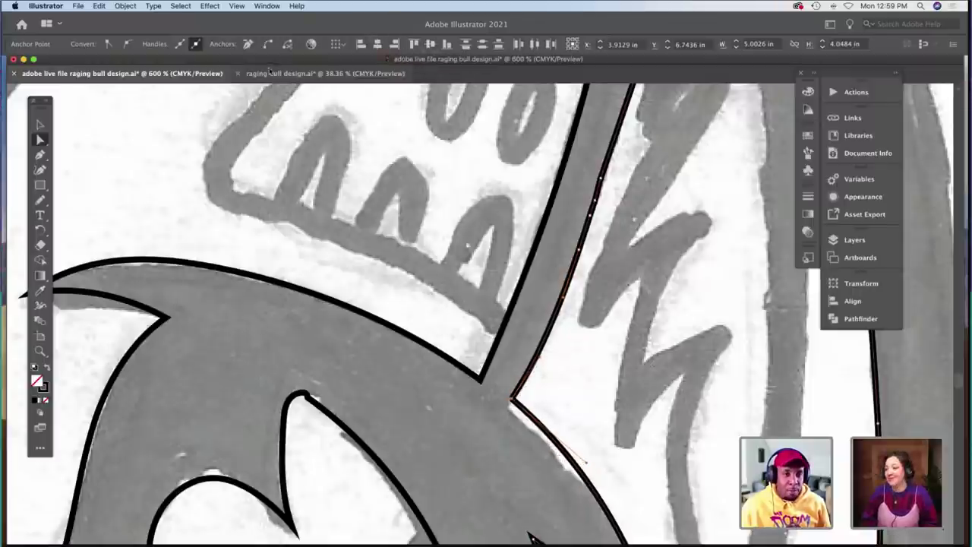
click(549, 461)
scroll(536, 416, down, 2)
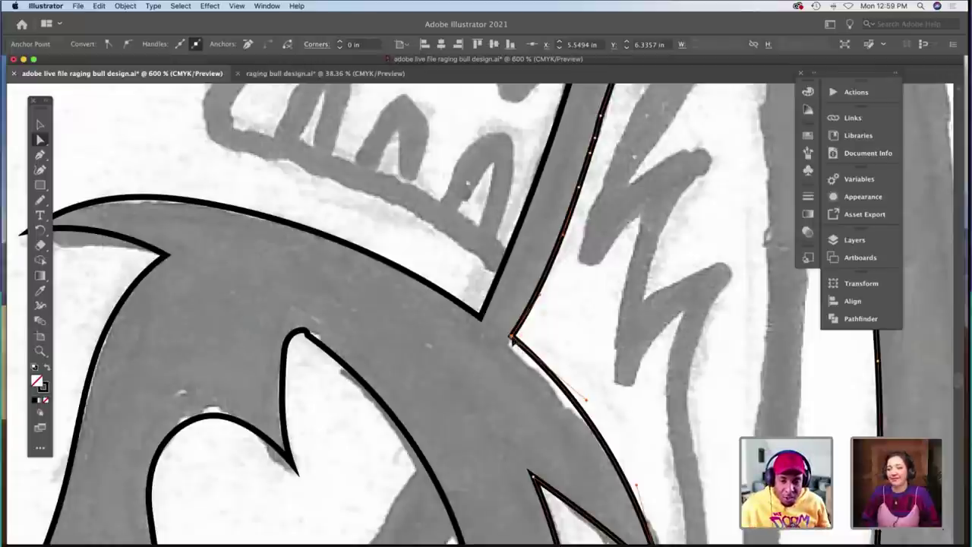
click(545, 327)
Adjust the anchor points of the pointed notch and the line just below it on the inner jaw outline and deselect.
scroll(546, 334, up, 3)
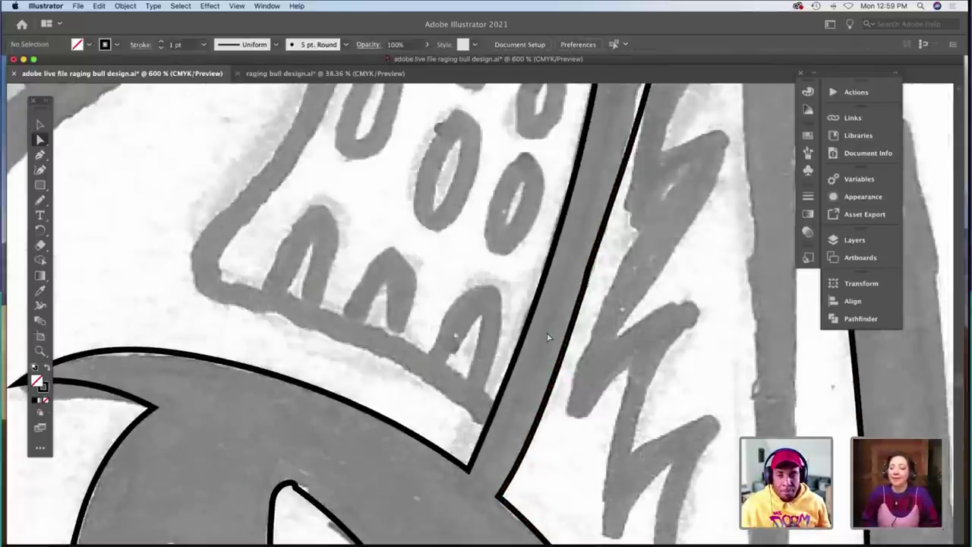
scroll(547, 338, up, 5)
key(z)
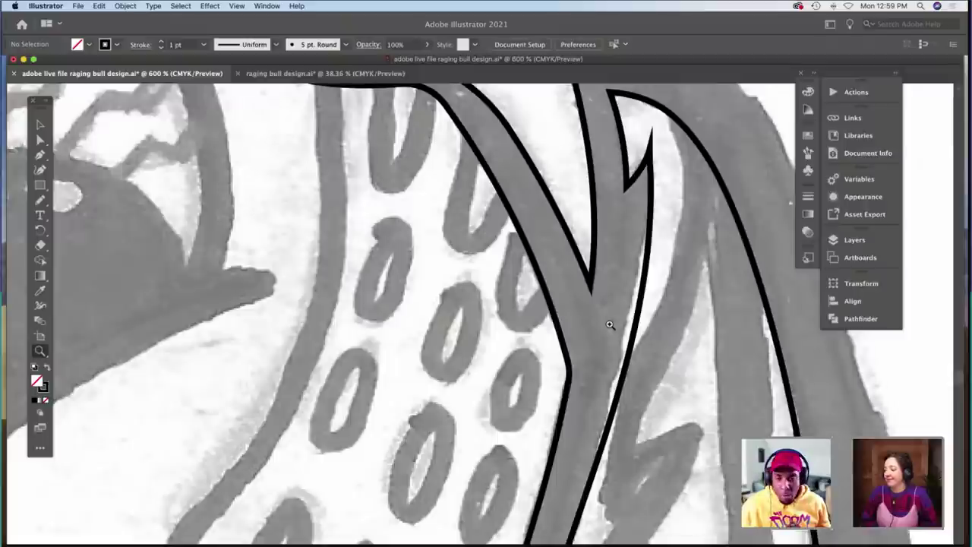
scroll(600, 335, up, 2)
scroll(578, 335, right, 4)
key(v)
scroll(440, 334, down, 5)
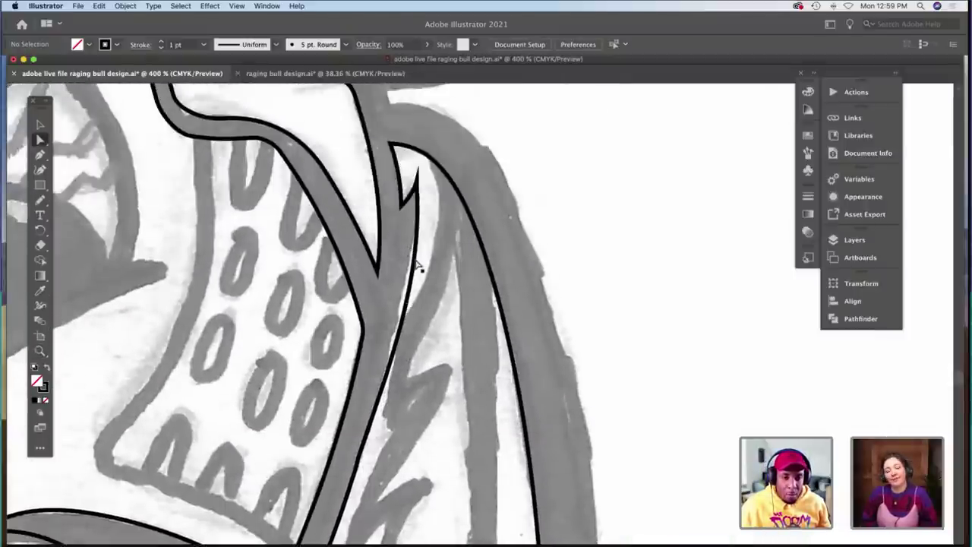
click(415, 268)
drag(418, 295, 414, 282)
click(420, 286)
click(412, 201)
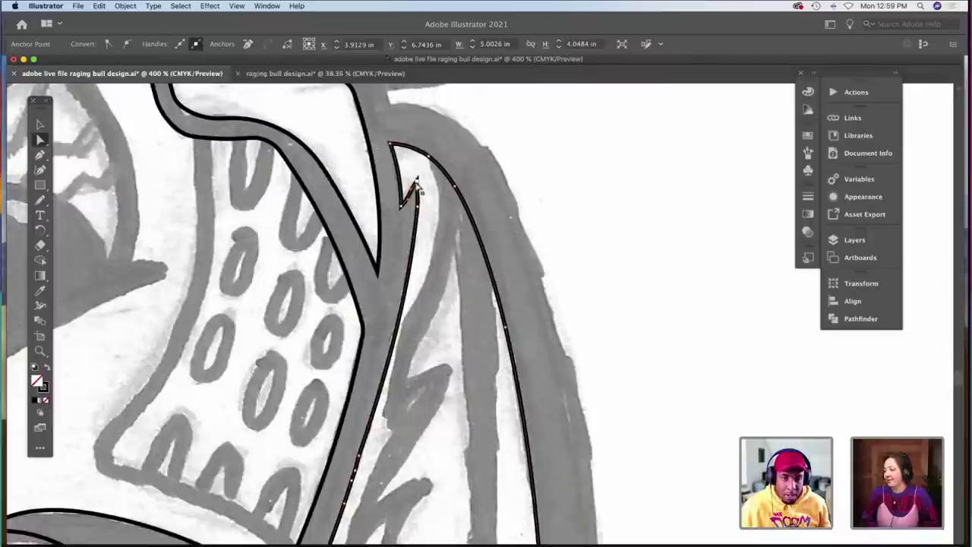
click(423, 217)
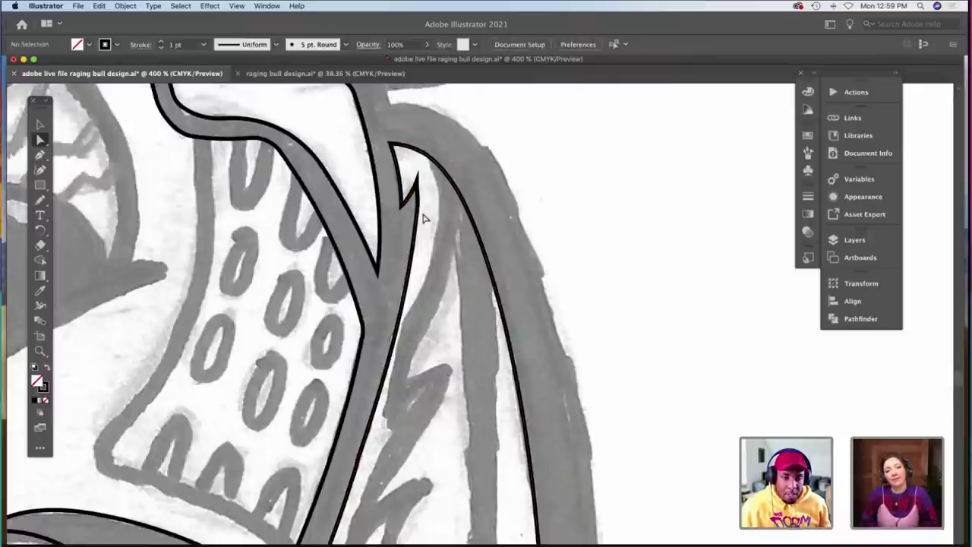
Examine the jaw, cheek and mouth areas of the sketch for the lines that still need tracing.
scroll(424, 219, down, 8)
scroll(423, 218, down, 10)
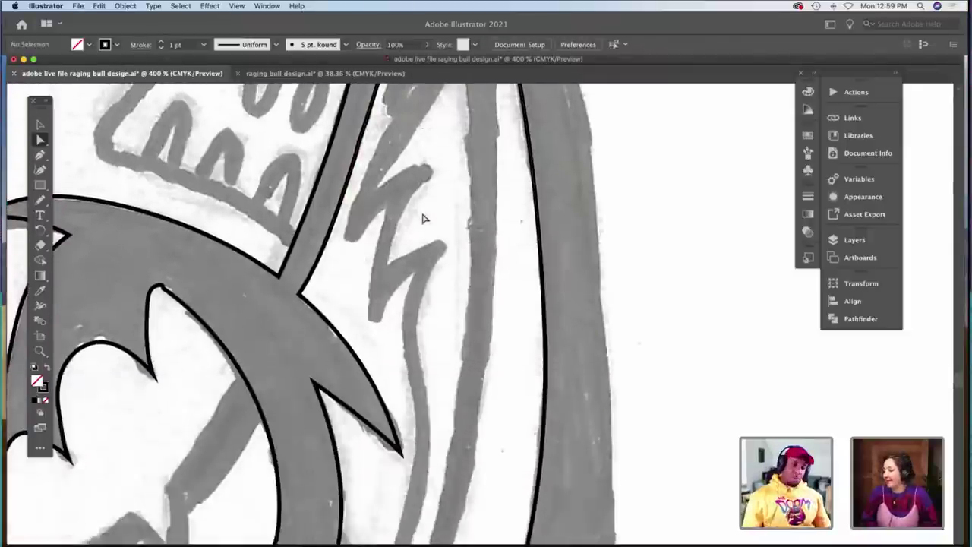
scroll(423, 219, down, 2)
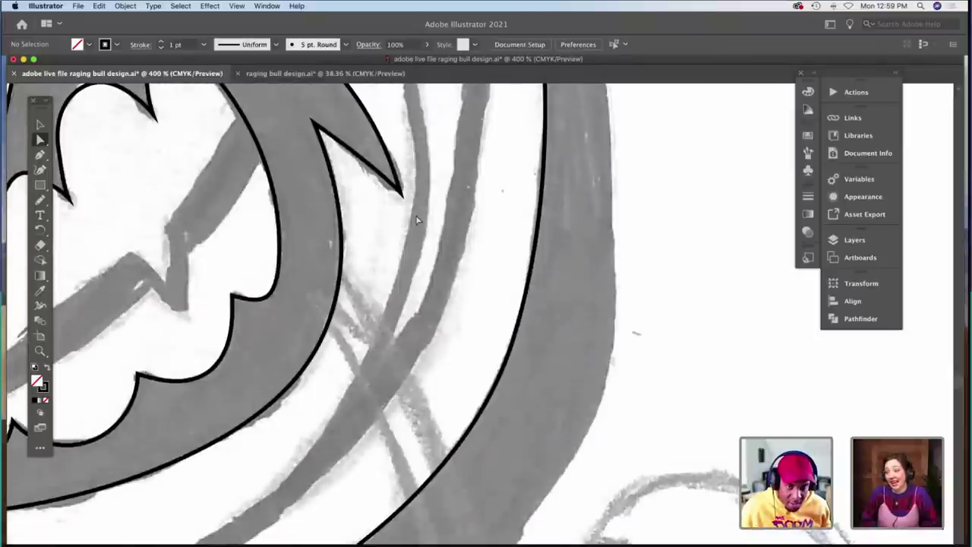
key(z)
alt+click(429, 219)
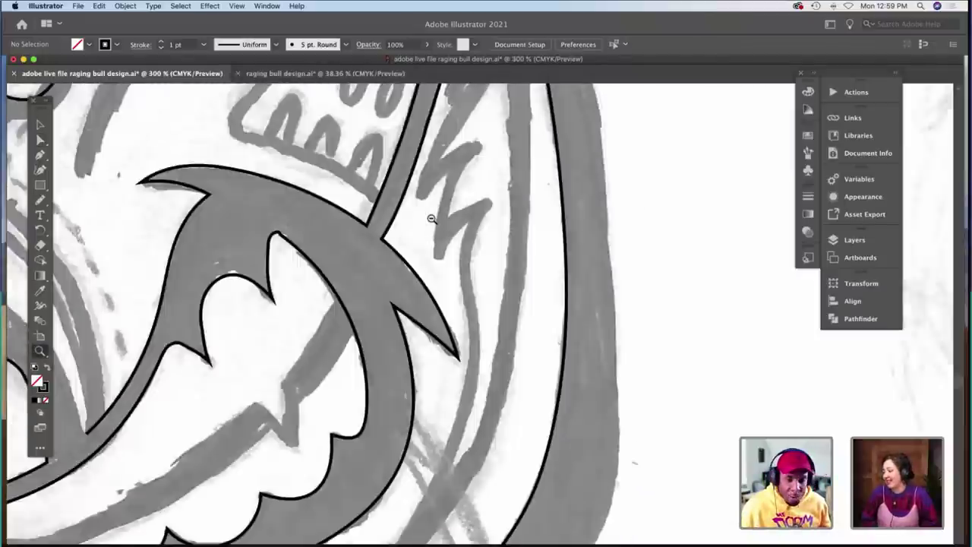
alt+click(430, 219)
scroll(428, 219, down, 3)
scroll(428, 217, down, 5)
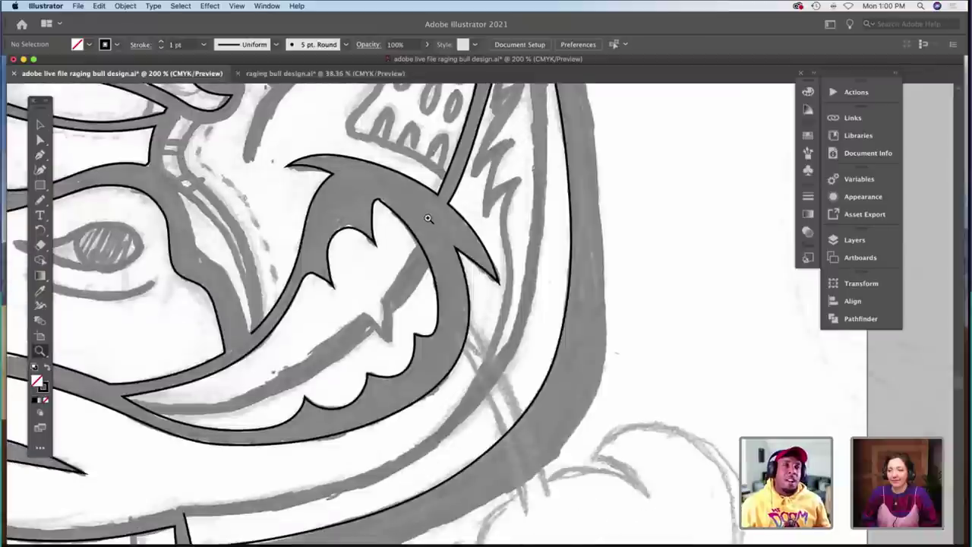
Extend the lower lip outline from its open end at the front along the band above the chin block with the Pencil tool.
scroll(428, 218, down, 5)
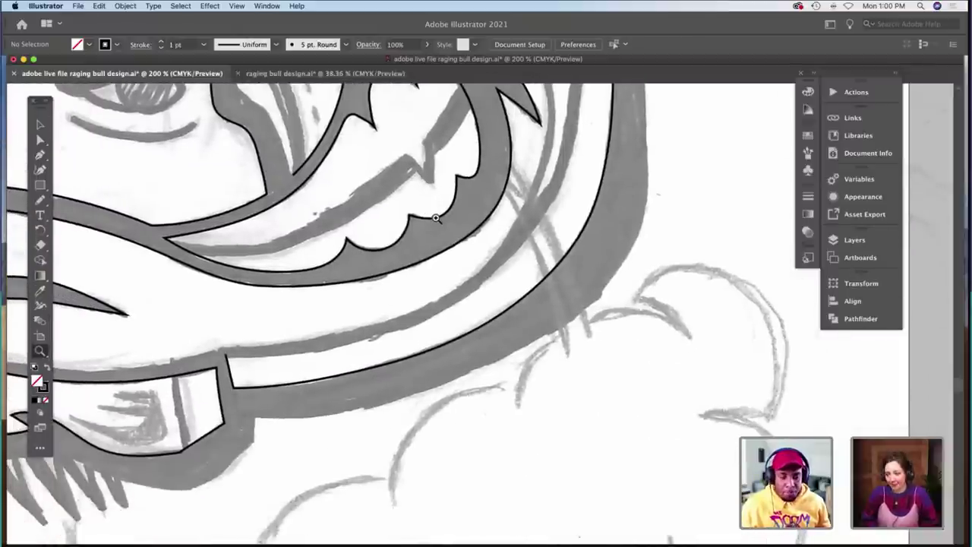
alt+click(436, 221)
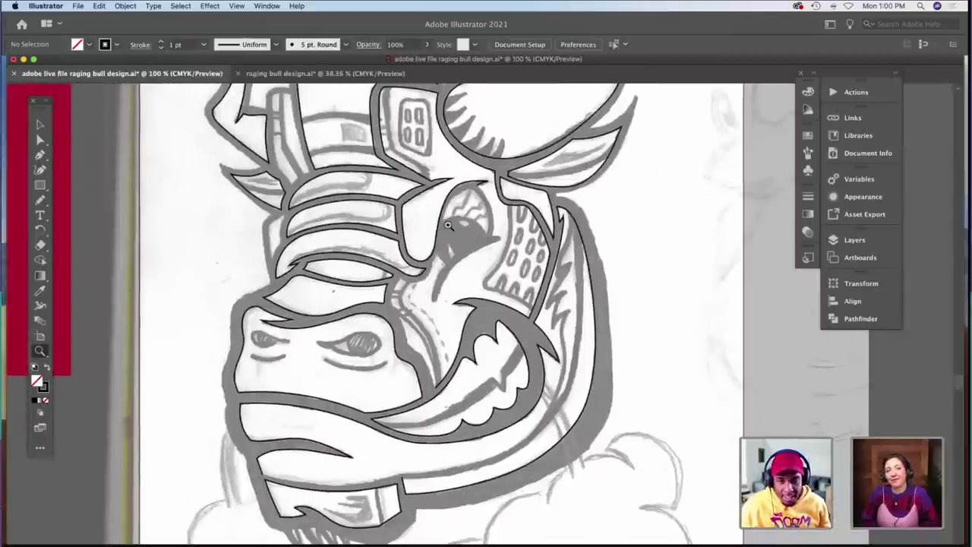
scroll(448, 225, down, 2)
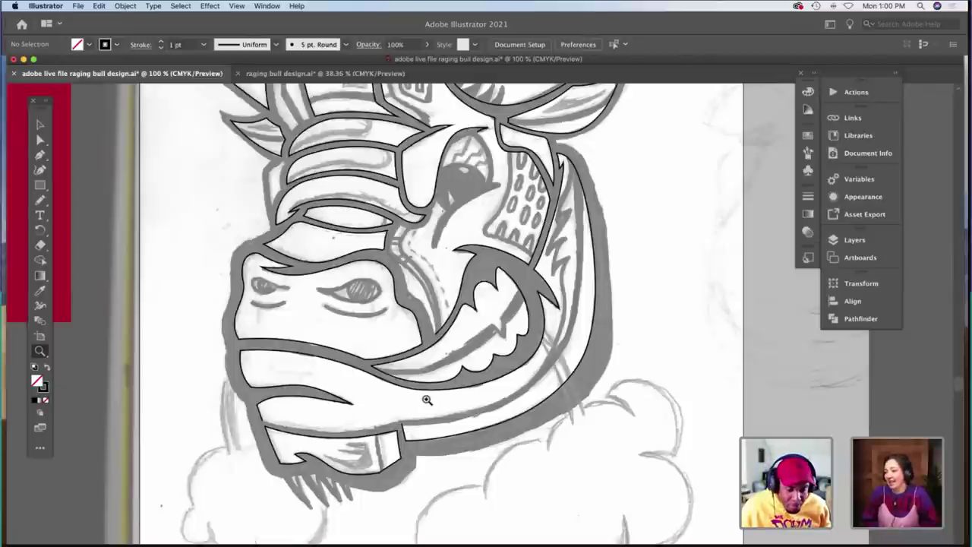
click(370, 439)
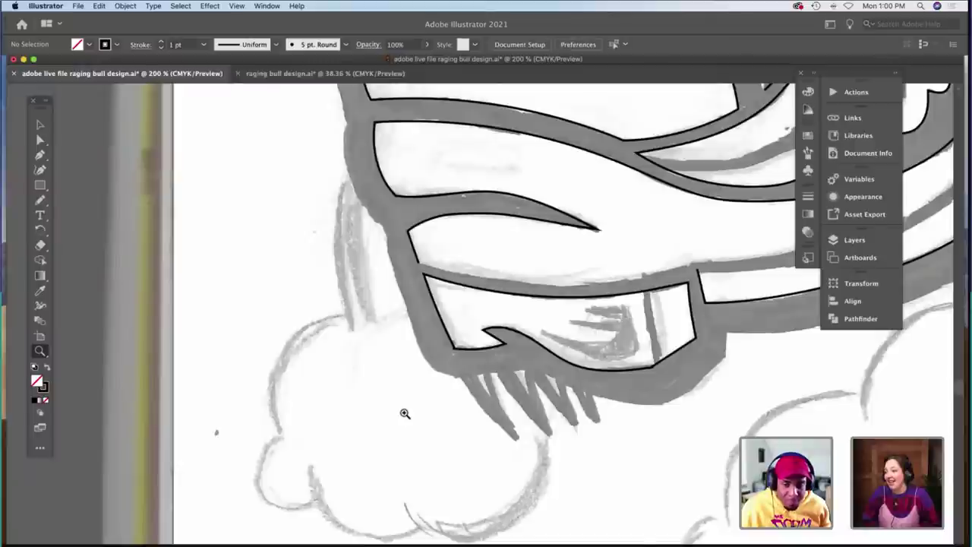
scroll(405, 413, right, 3)
click(405, 413)
scroll(405, 414, right, 2)
scroll(404, 413, up, 2)
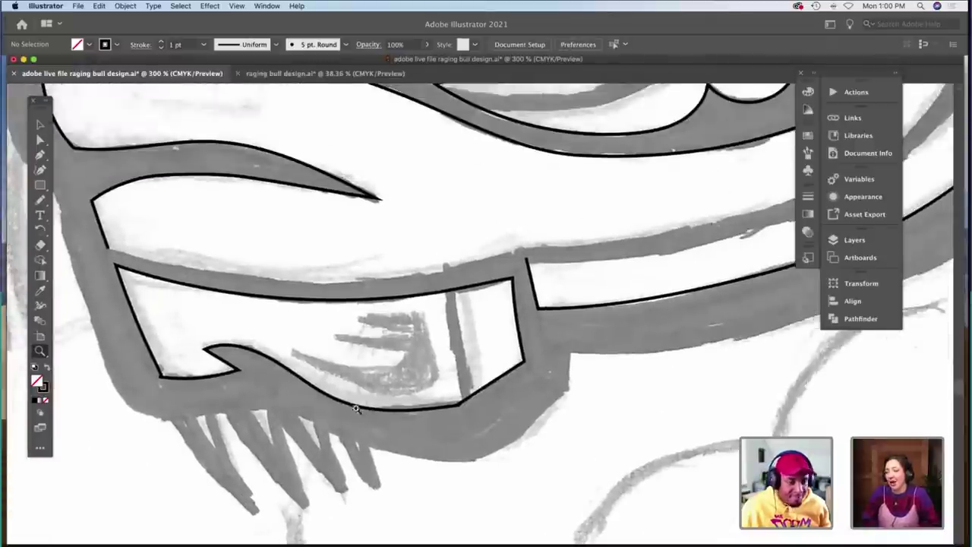
key(a)
click(110, 253)
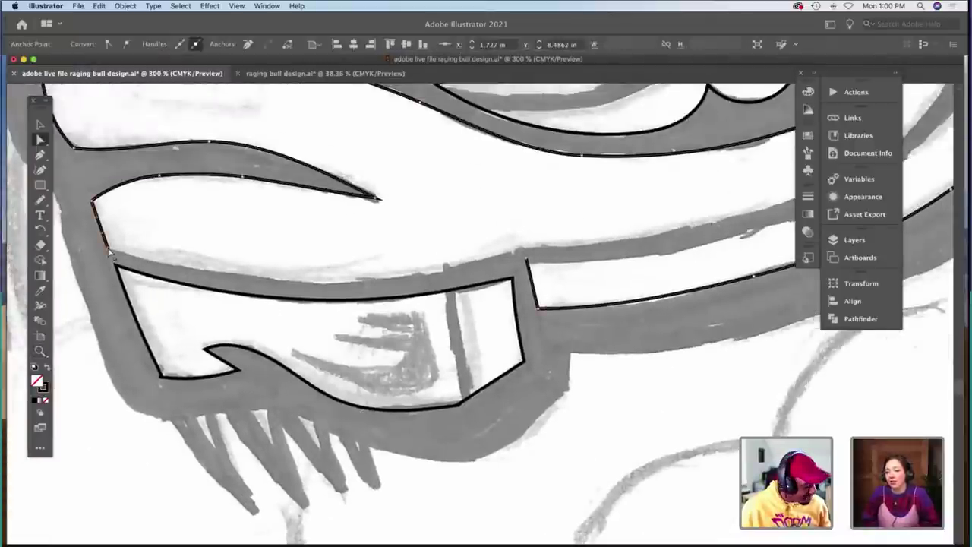
key(n)
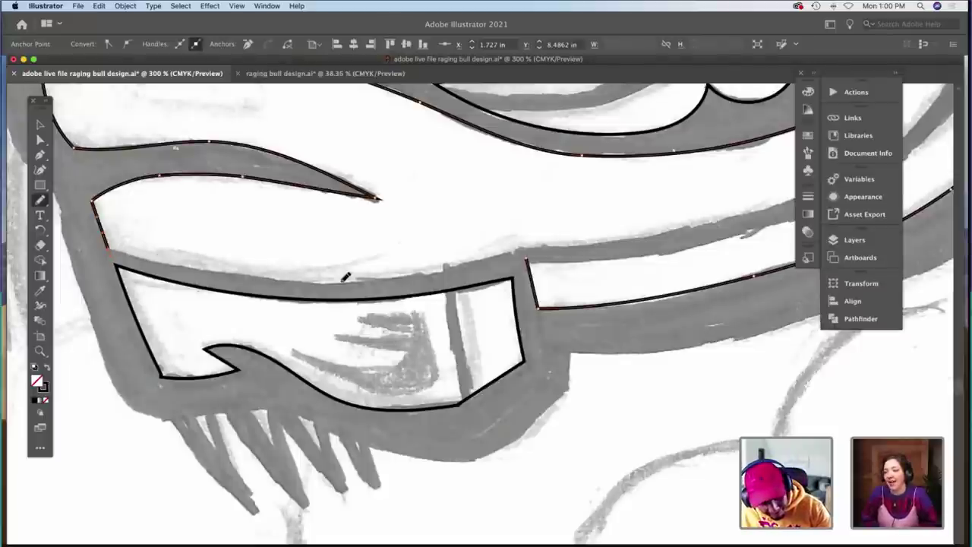
drag(345, 277, 451, 267)
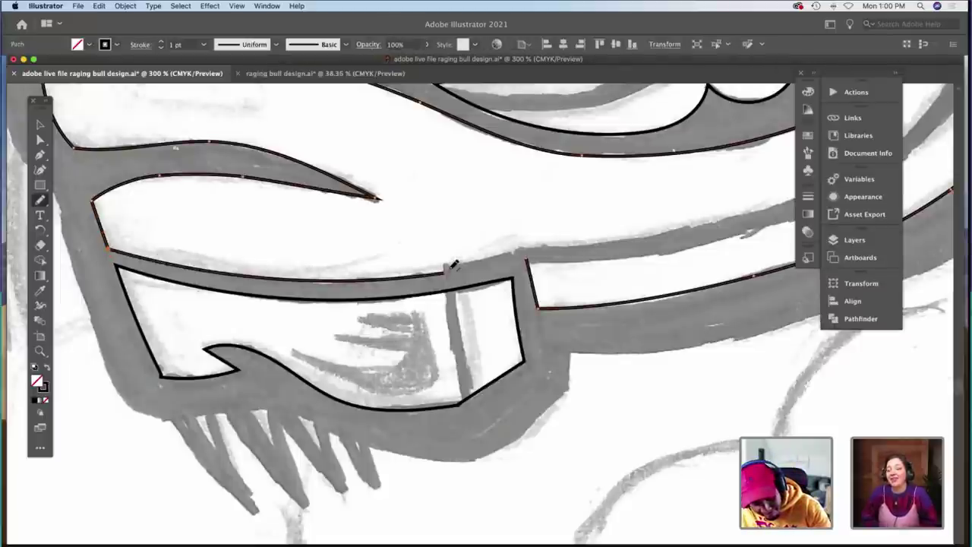
Align the jaw outline's open end with the chin block's upper corner and join it to the new lip line with the Pencil tool.
key(a)
click(525, 256)
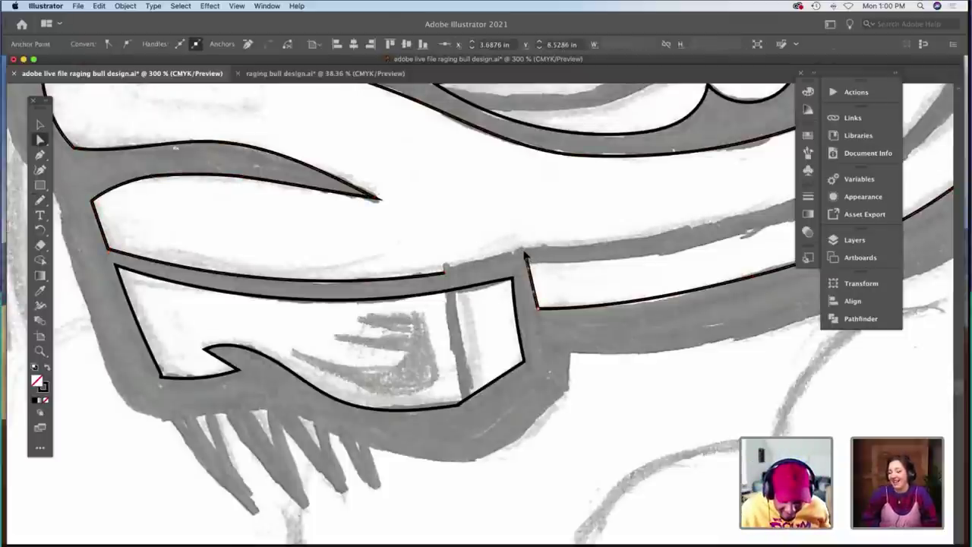
click(450, 276)
click(446, 273)
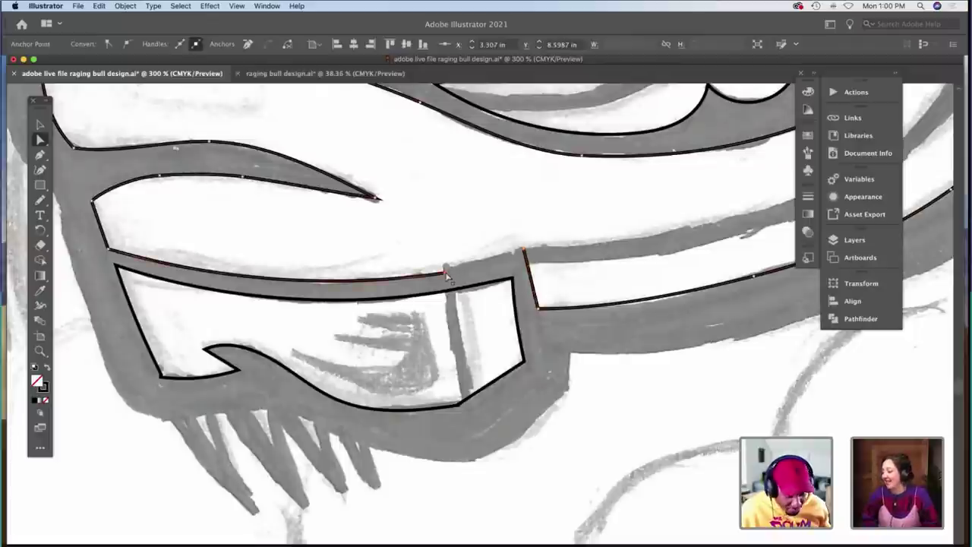
key(n)
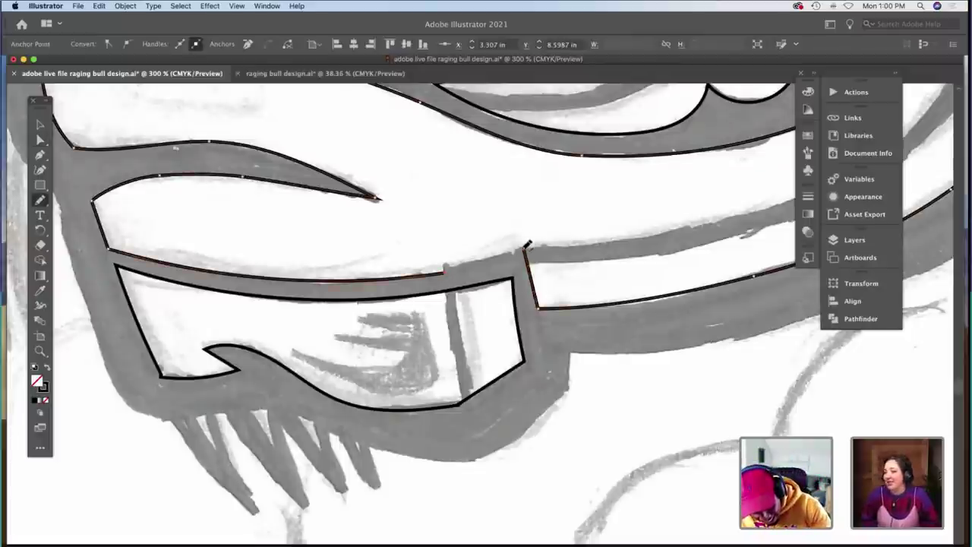
drag(445, 271, 447, 269)
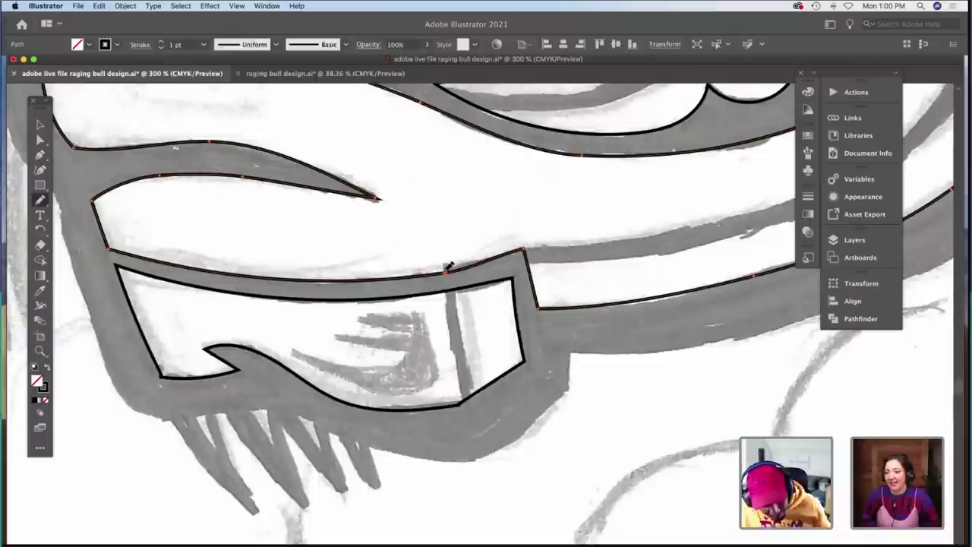
Adjust the anchor point where the two lip line segments meet so the curve runs smoothly, and deselect.
key(a)
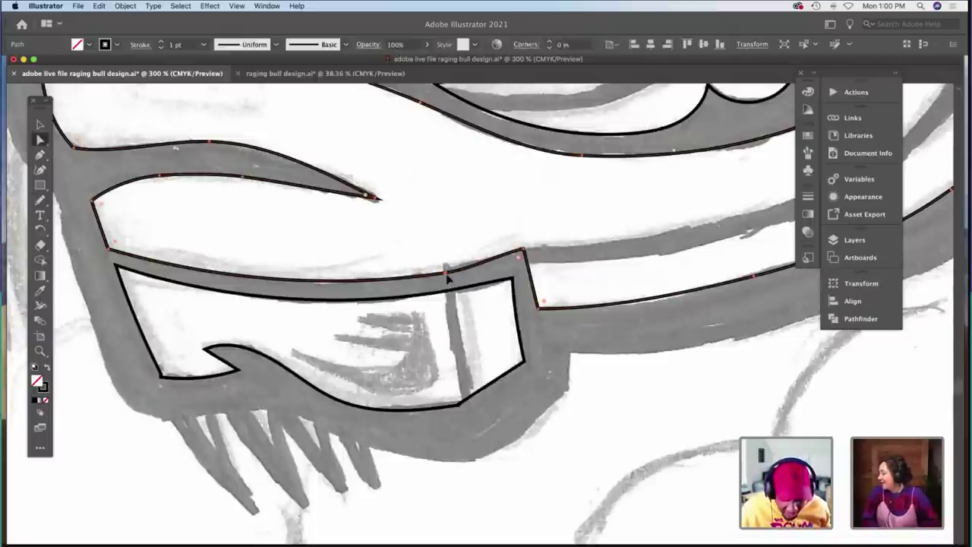
click(447, 274)
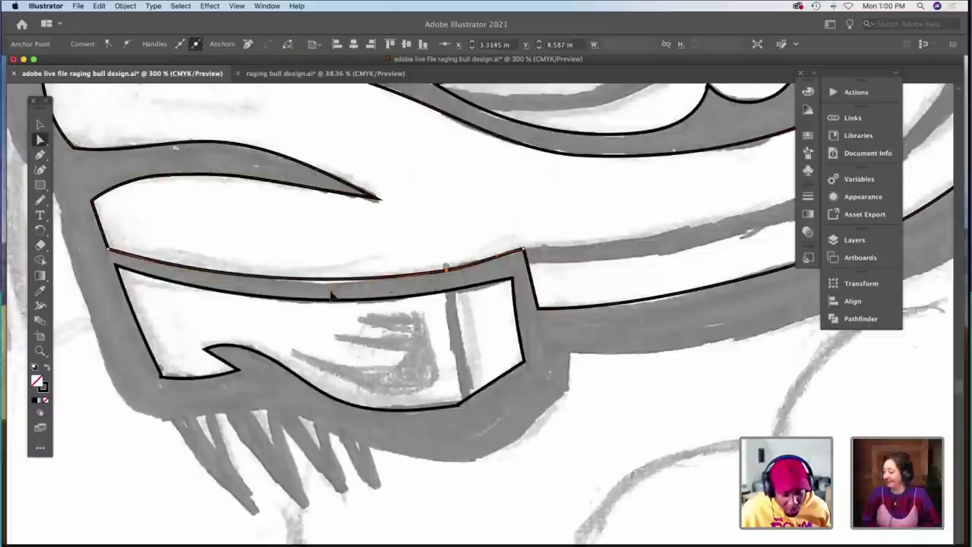
click(337, 267)
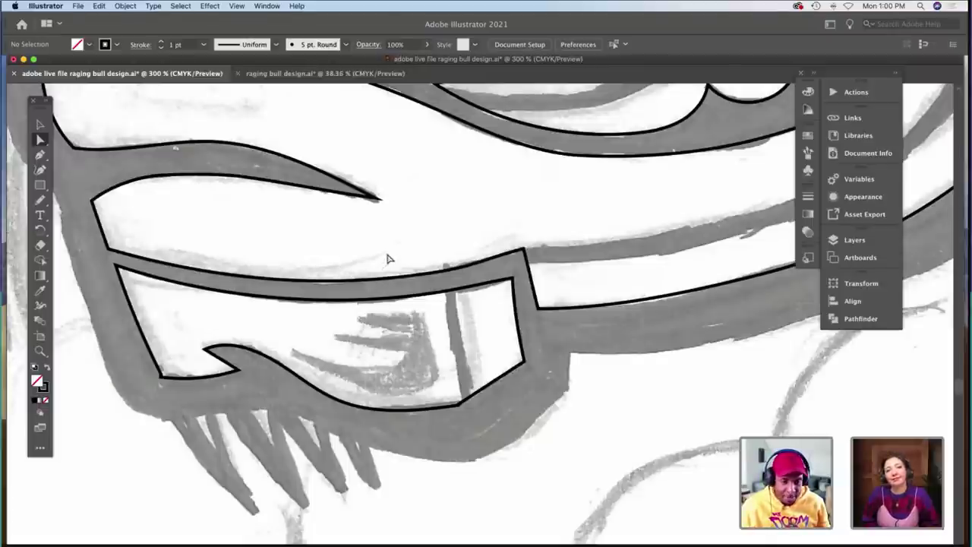
Examine the whole bull head from chin to horns for sketch lines that still need tracing.
key(z)
alt+click(433, 254)
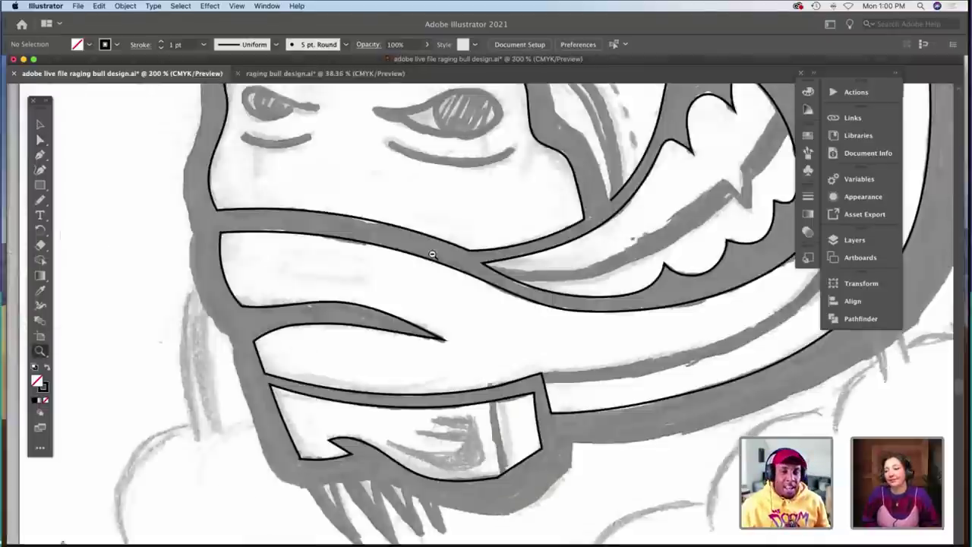
alt+click(433, 254)
scroll(432, 254, down, 5)
scroll(432, 254, up, 8)
scroll(432, 254, right, 5)
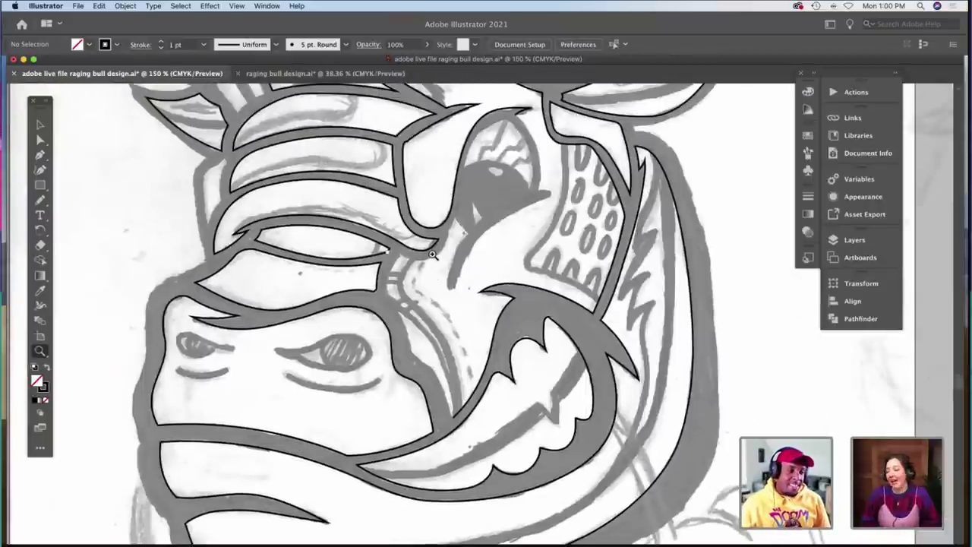
alt+click(504, 260)
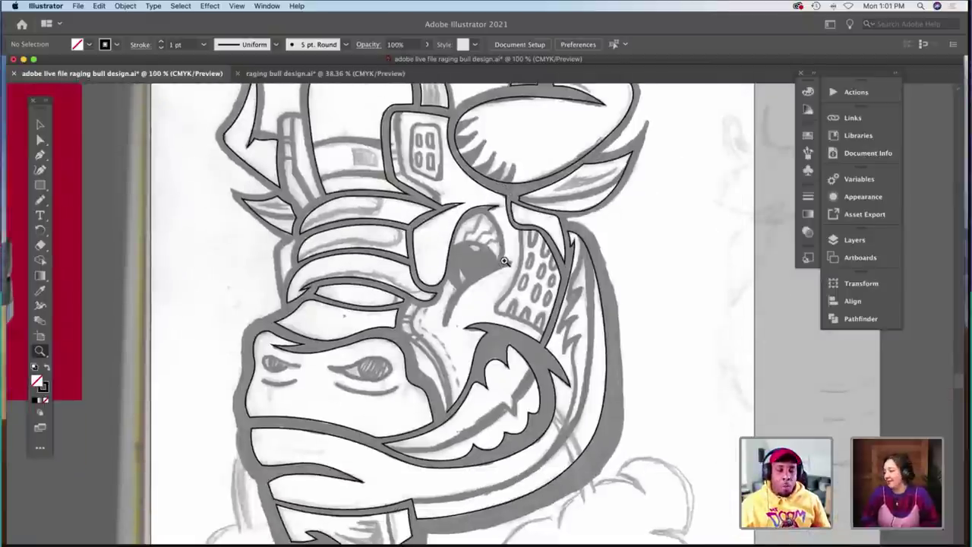
scroll(504, 260, down, 3)
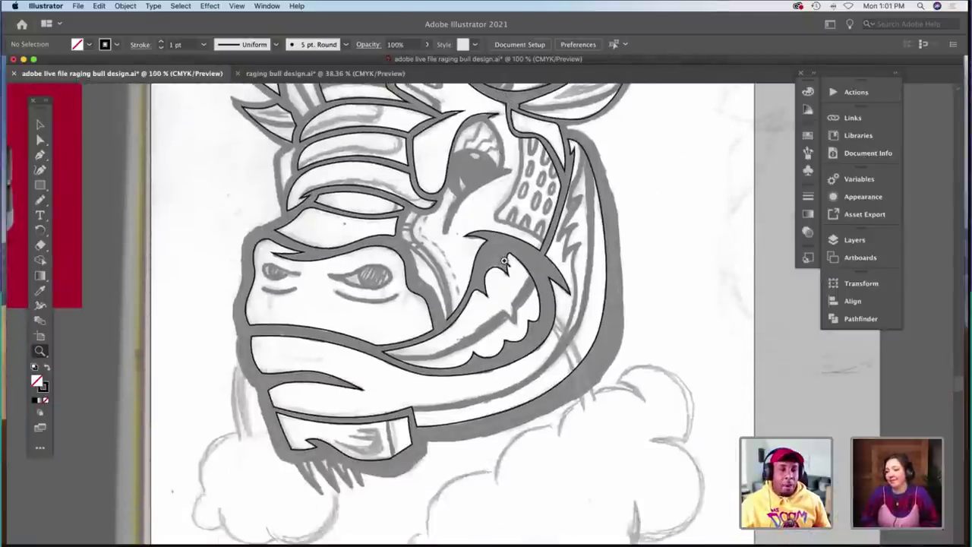
scroll(504, 261, up, 4)
scroll(505, 261, right, 3)
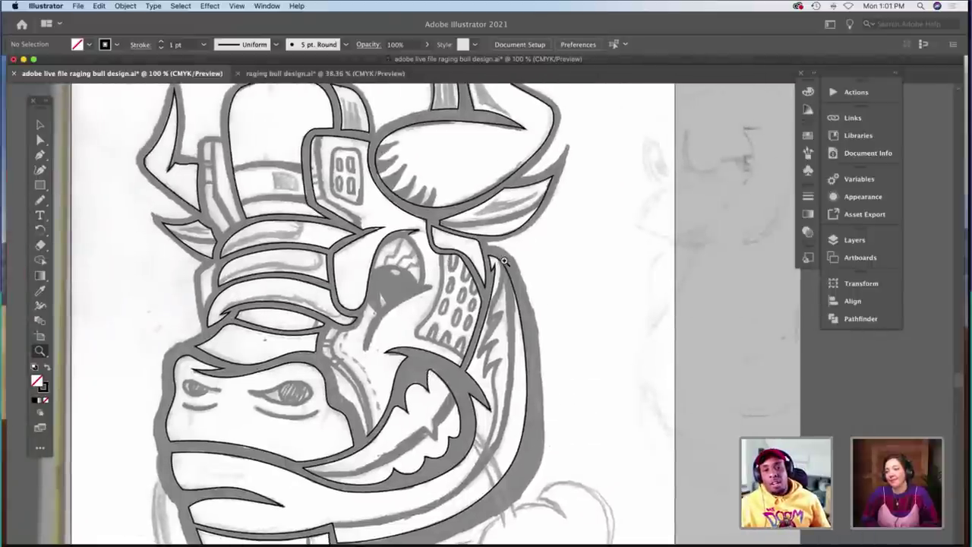
scroll(504, 260, up, 3)
scroll(504, 261, right, 2)
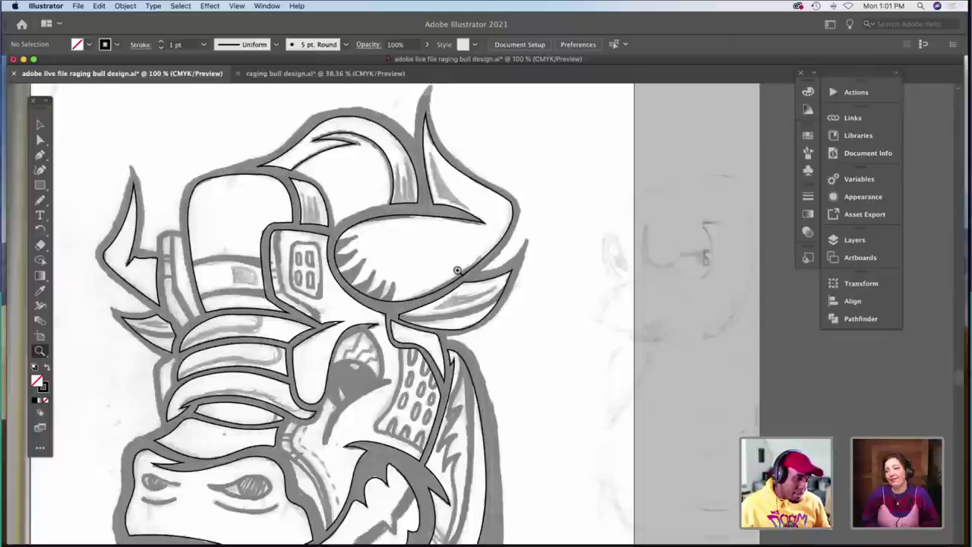
Trace the outer side and pointed lower edge of the narrow upright strap beside the tall dome with the Pencil tool and deselect.
double_click(273, 319)
scroll(397, 310, down, 5)
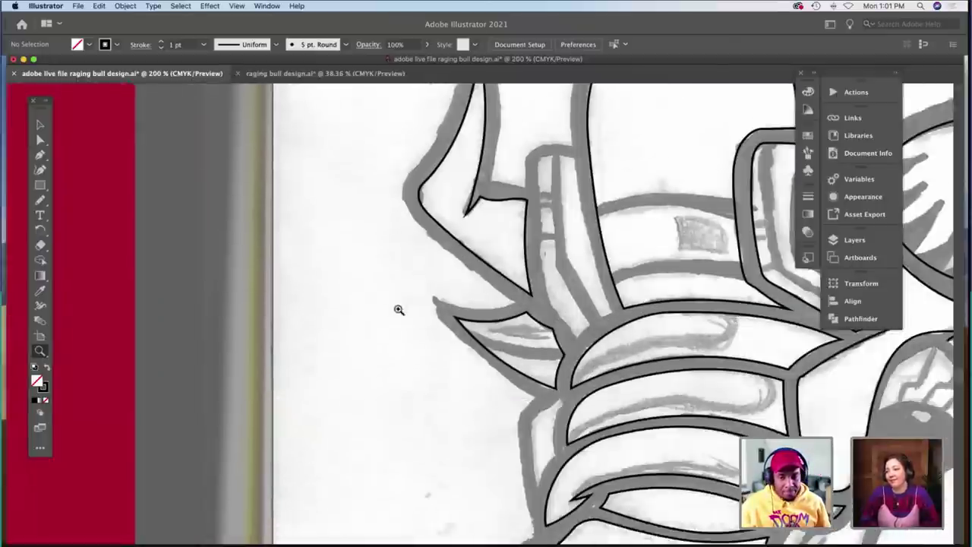
click(396, 310)
scroll(396, 309, right, 8)
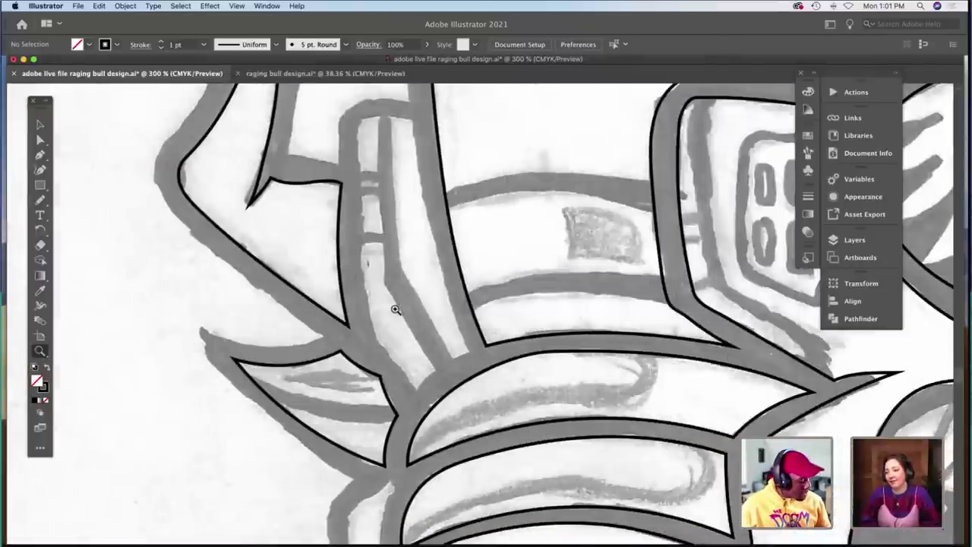
key(b)
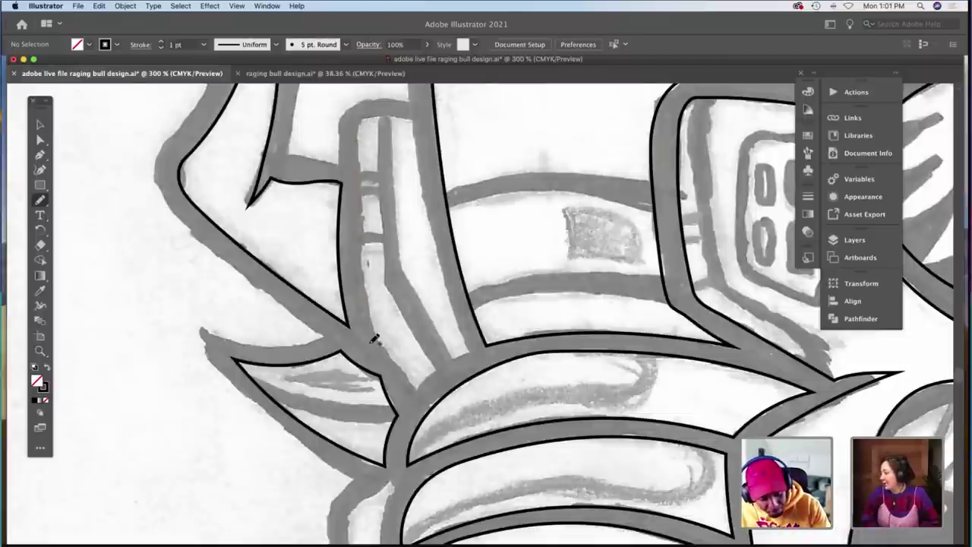
mouse_move(359, 124)
mouse_down()
mouse_move(366, 320)
mouse_move(418, 385)
mouse_up()
drag(468, 351, 417, 389)
key(a)
click(423, 361)
scroll(433, 362, up, 3)
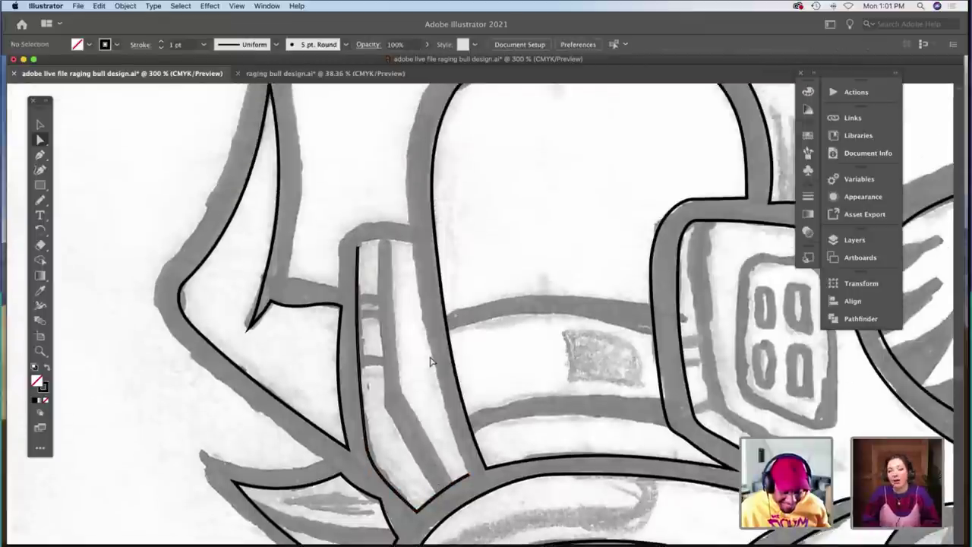
Continue the strap outline from its lower open end along the inner side next to the dome with the Pencil tool.
click(469, 479)
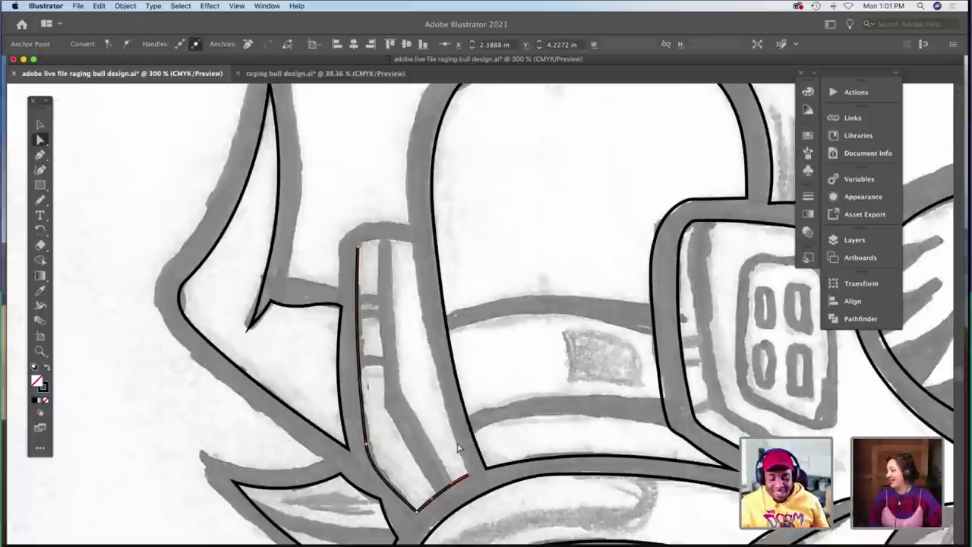
key(n)
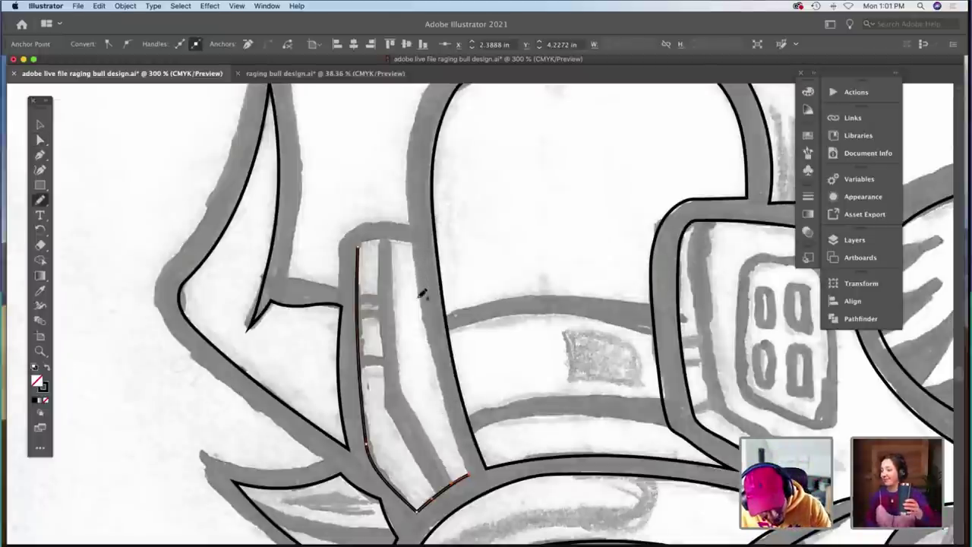
drag(429, 340, 471, 466)
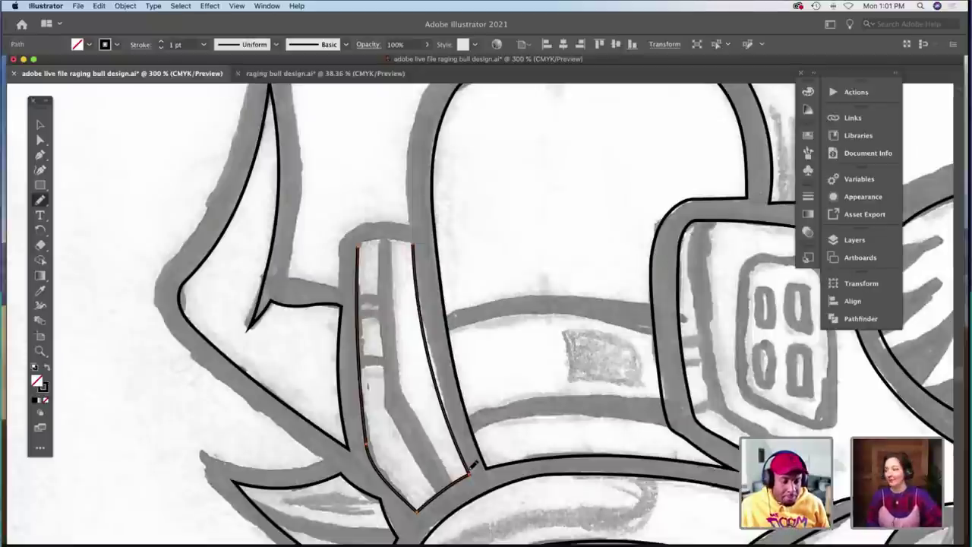
Adjust the anchor points at the strap outline's lower inner corner and at the upper end of its outer side to match the sketch.
key(z)
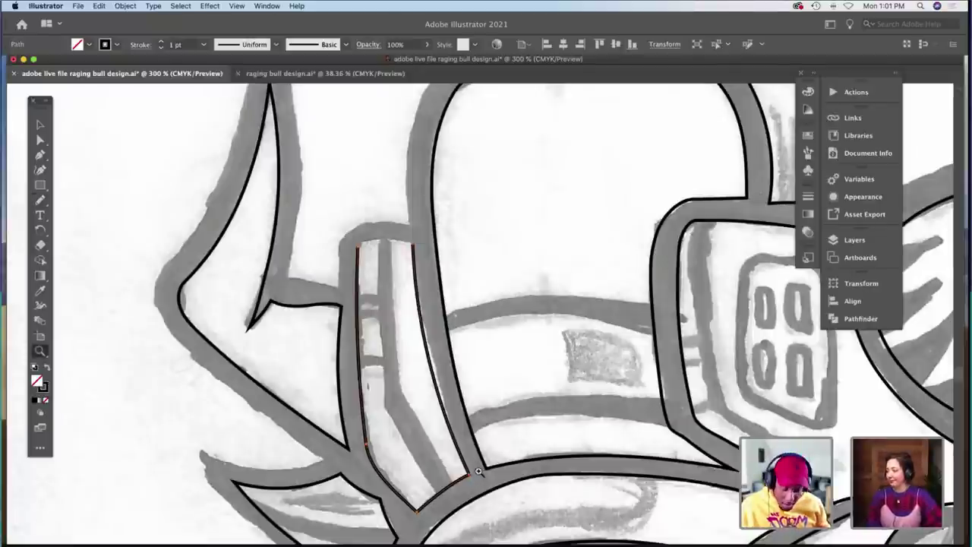
click(478, 463)
scroll(477, 461, up, 5)
key(a)
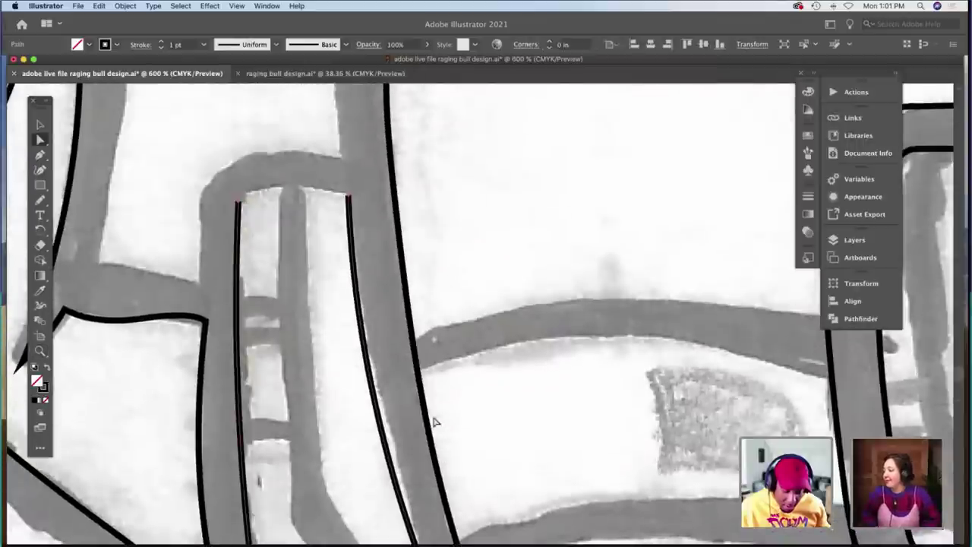
scroll(468, 484, down, 1)
scroll(468, 484, down, 2)
click(460, 455)
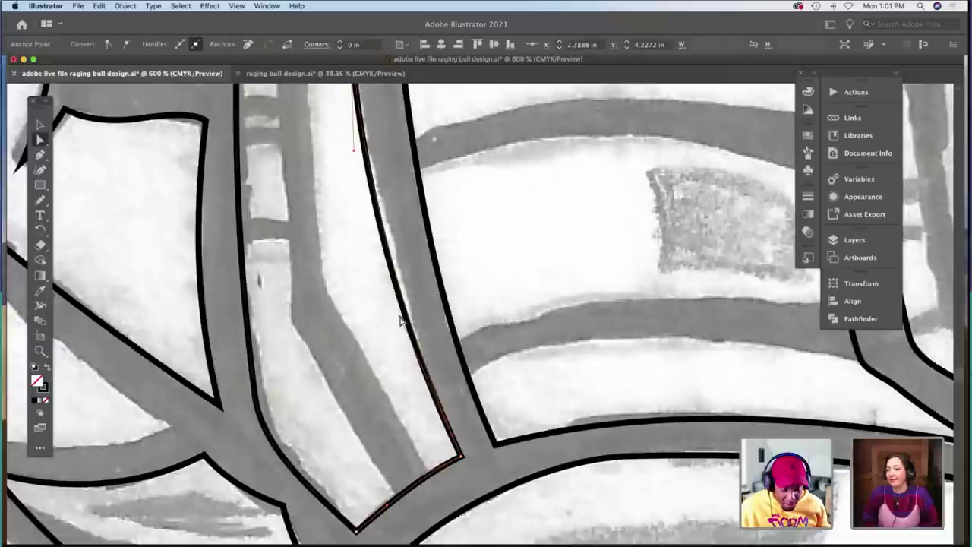
scroll(394, 334, up, 6)
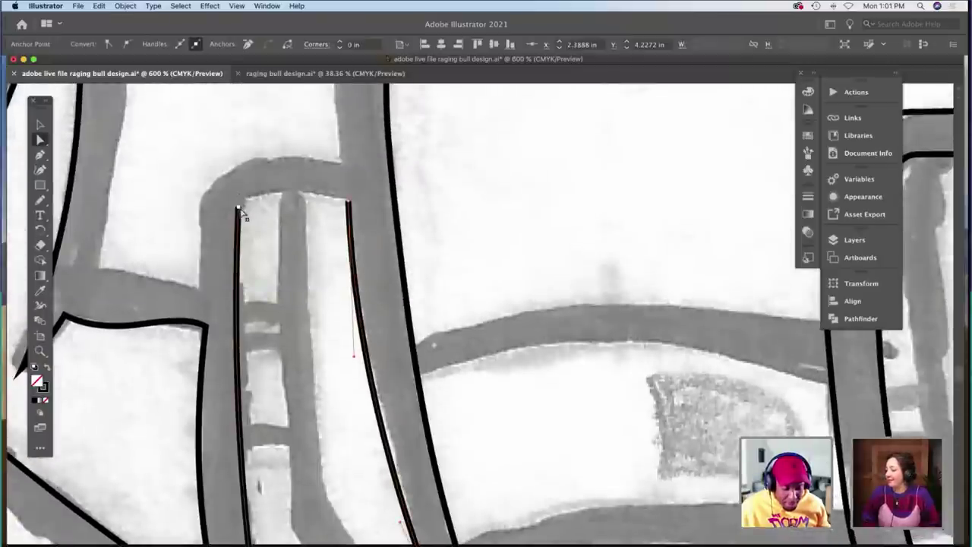
click(240, 202)
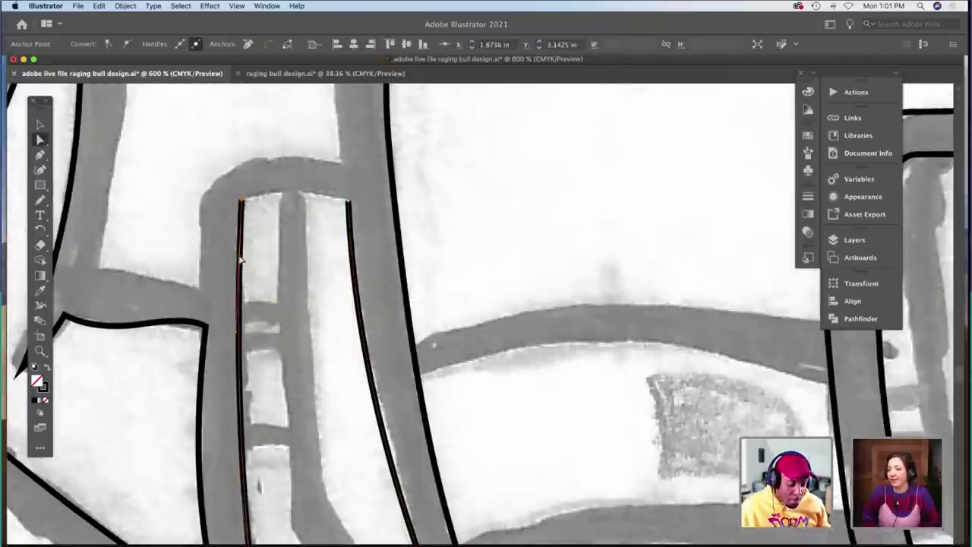
scroll(240, 260, down, 1)
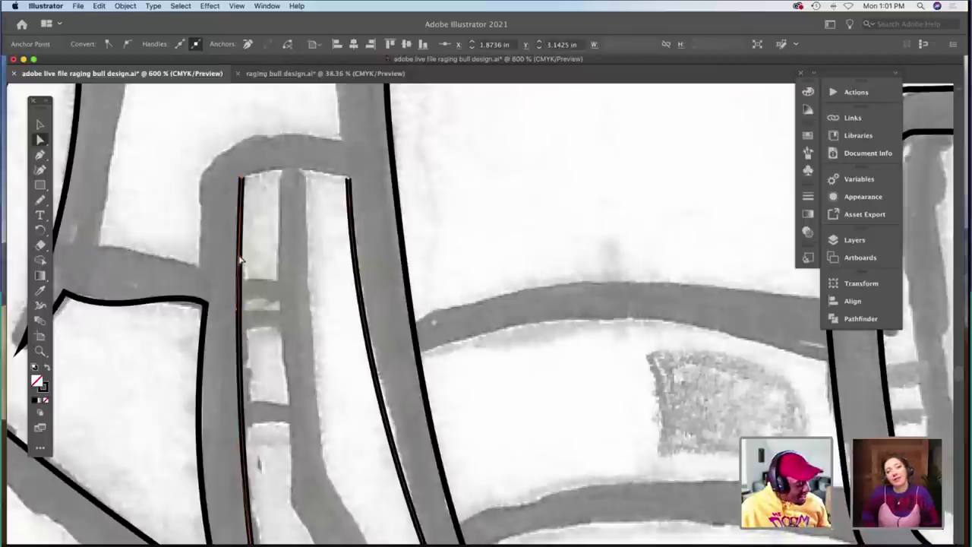
key(n)
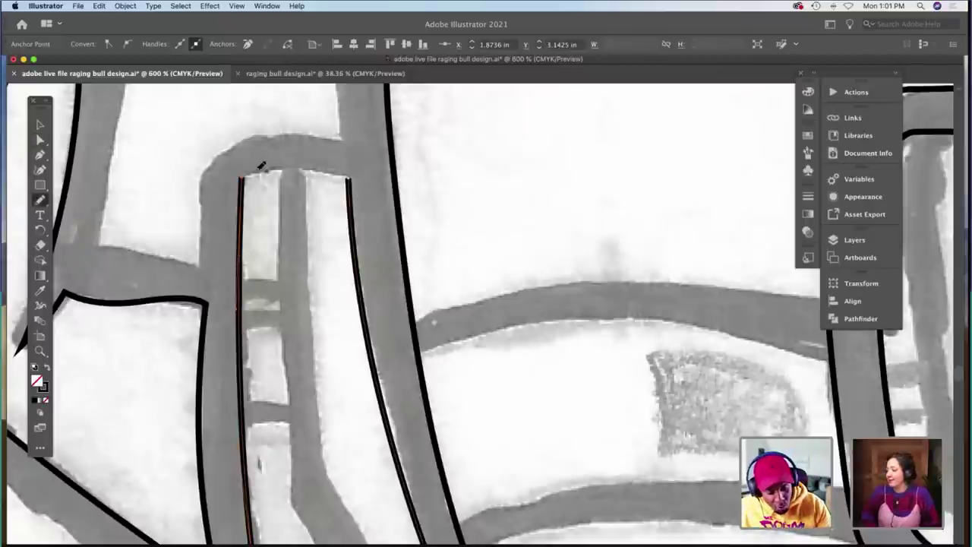
drag(240, 177, 288, 166)
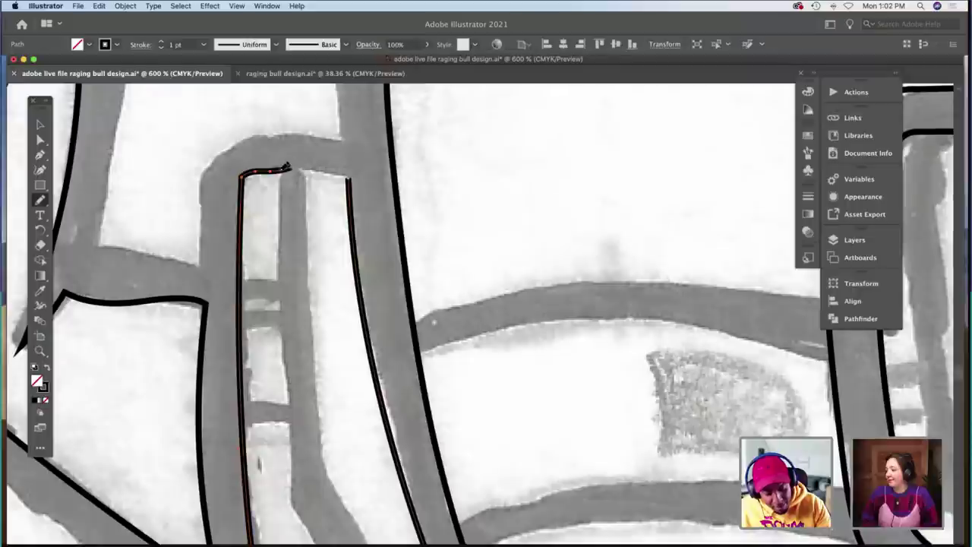
key(ctrl+z)
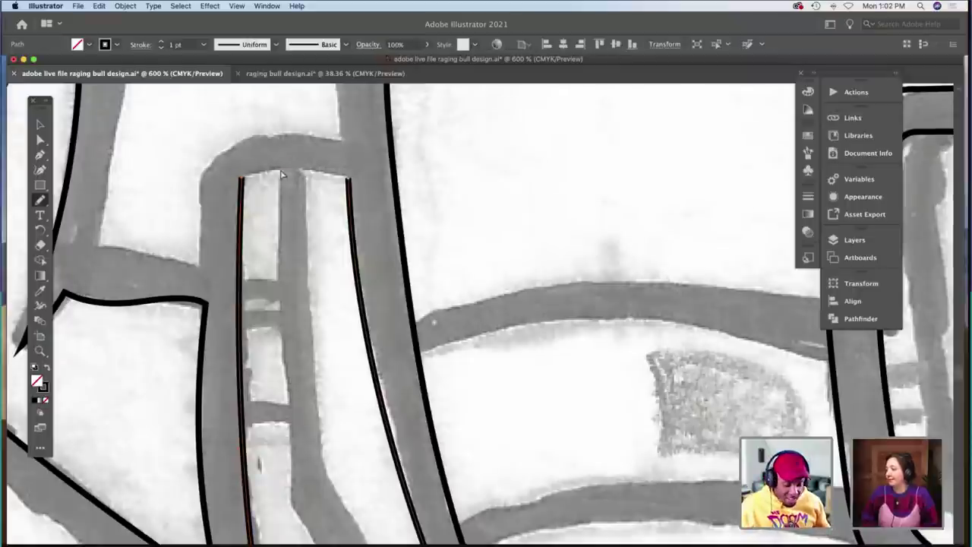
Adjust the strap outline's open upper ends and close them with a slightly peaked top edge using the Pencil tool.
key(a)
click(244, 180)
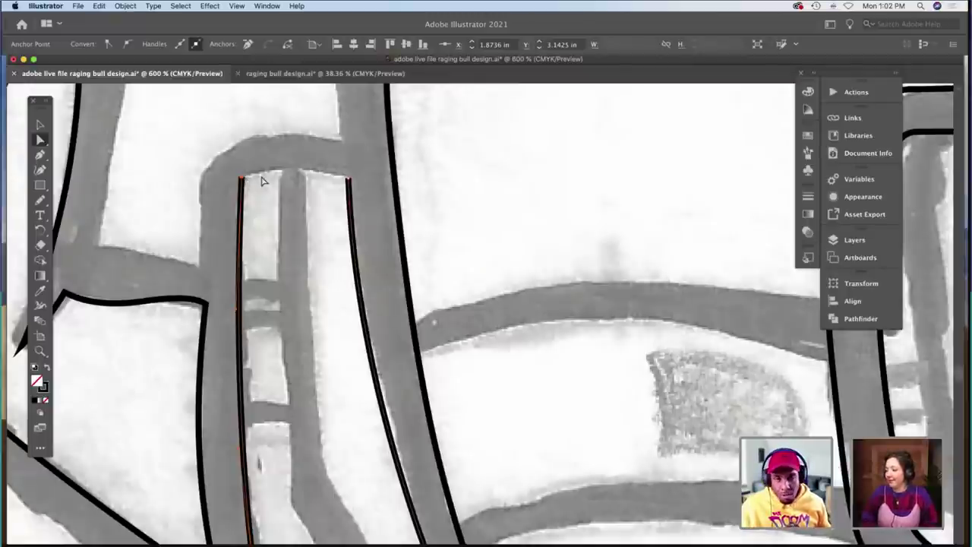
click(350, 180)
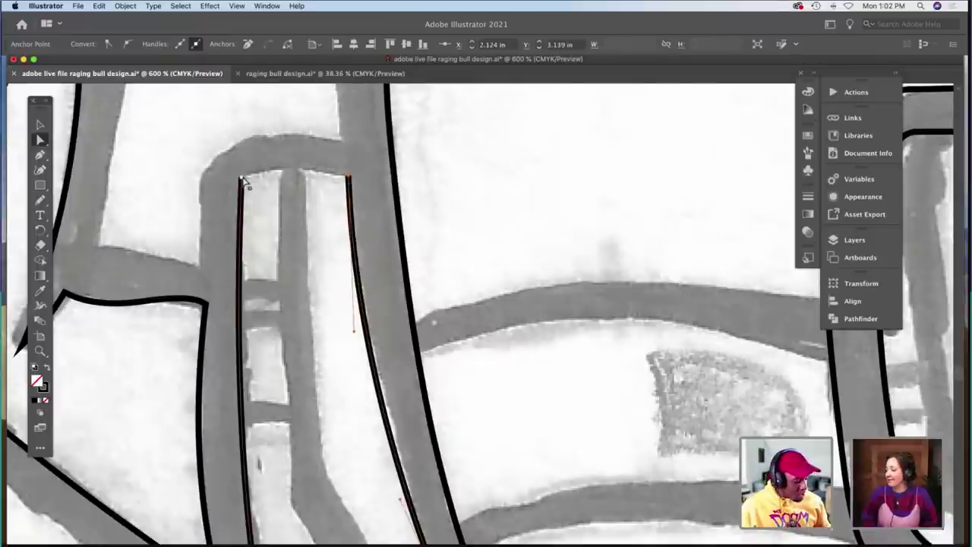
key(n)
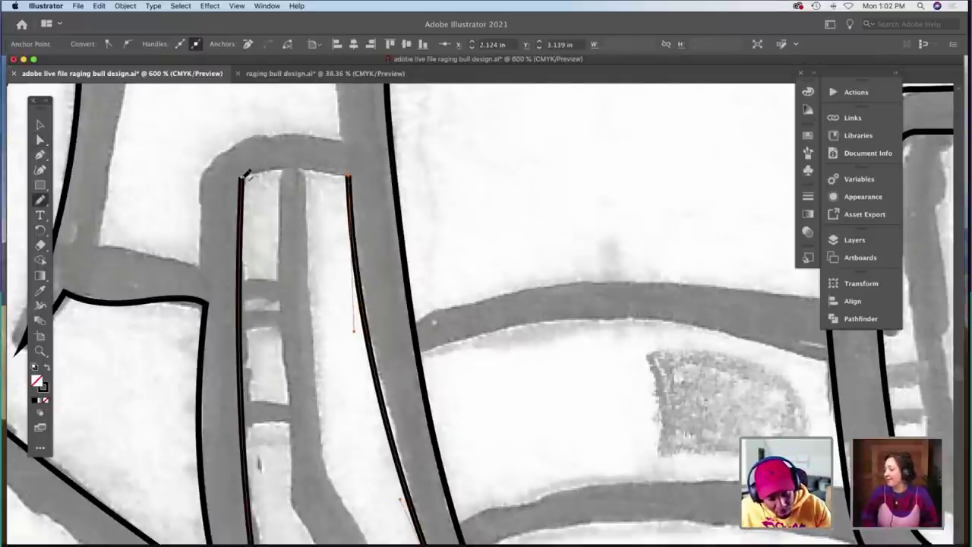
drag(289, 169, 289, 168)
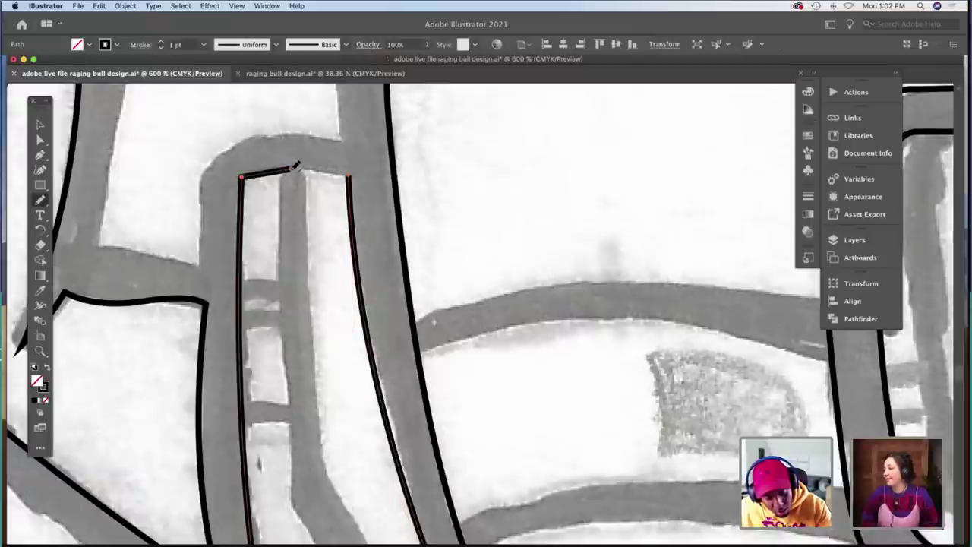
drag(347, 173, 352, 175)
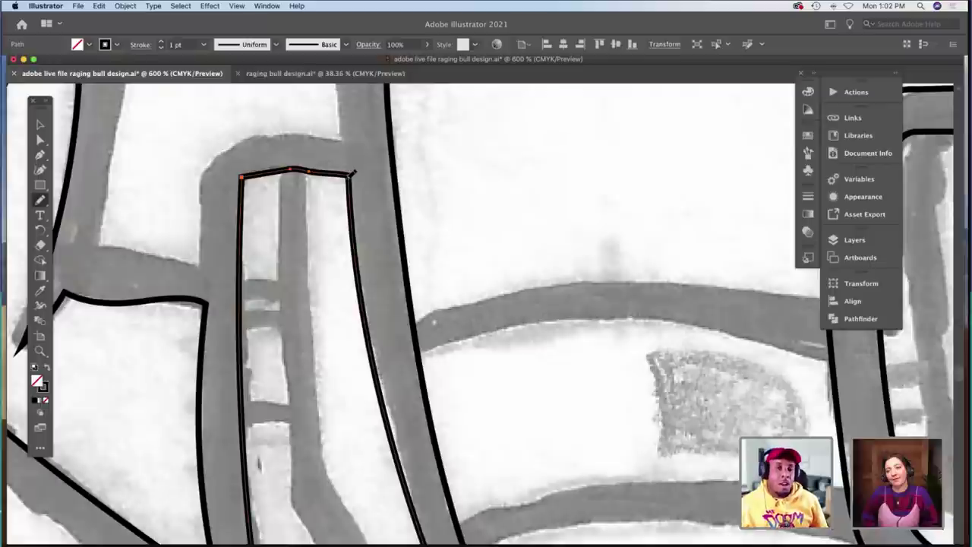
Refine the anchor points at the strap's upper corner beside the dome and along its top edge, and deselect.
key(a)
click(349, 176)
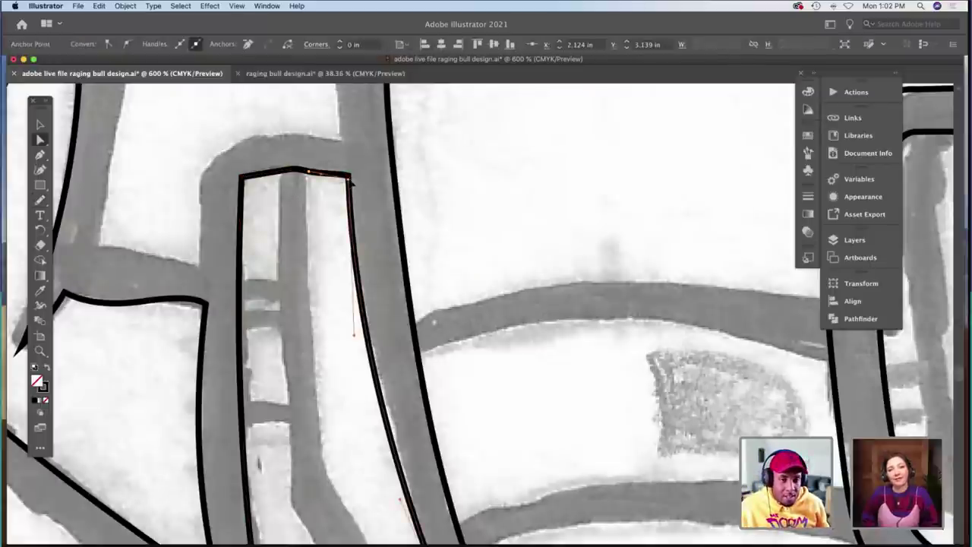
click(344, 184)
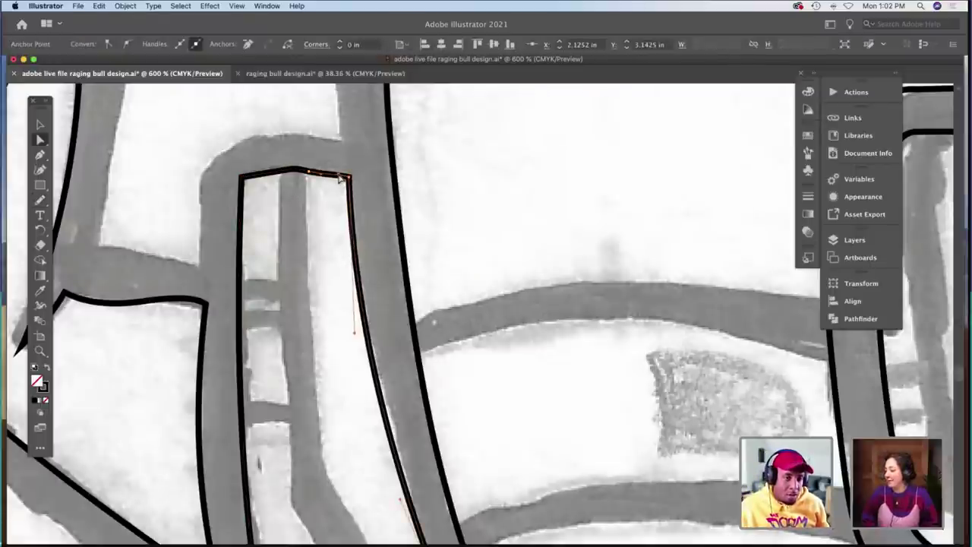
click(310, 175)
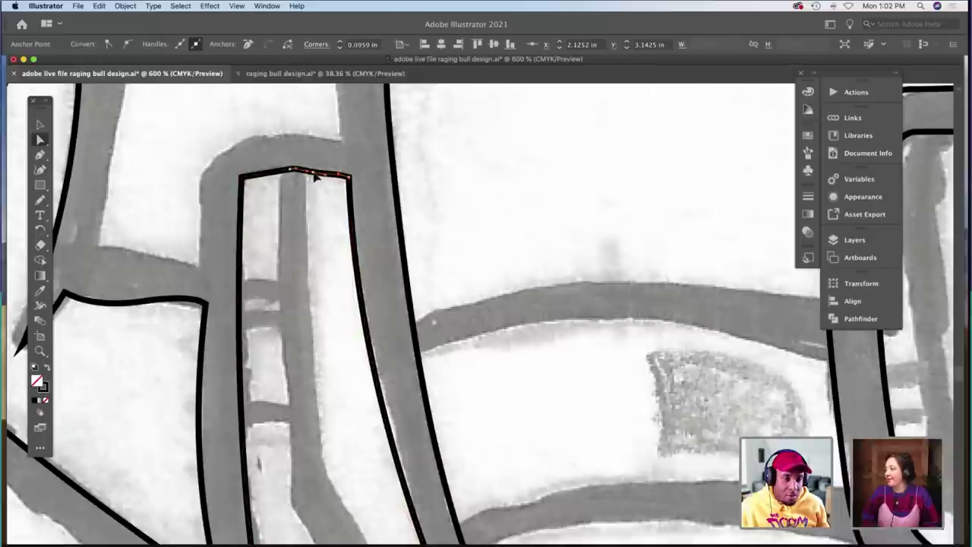
click(314, 174)
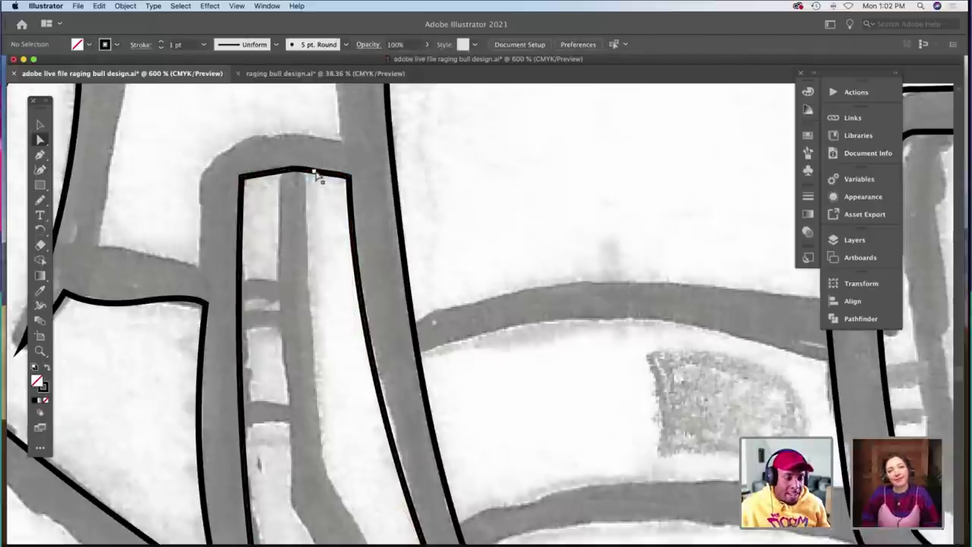
Trace the strap's inner dividing line from its top edge through the bend to its lower edge with the Pencil tool.
key(z)
alt+click(337, 174)
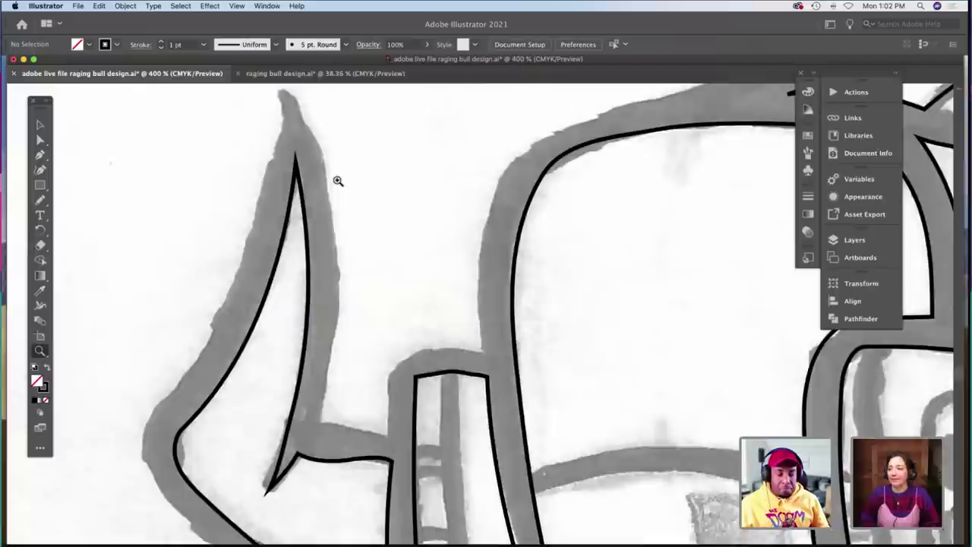
scroll(337, 180, up, 3)
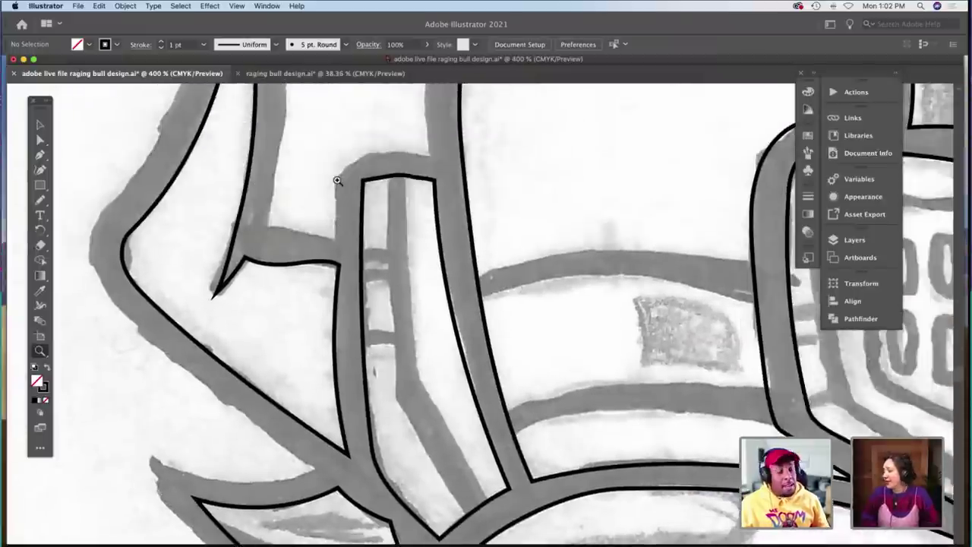
key(b)
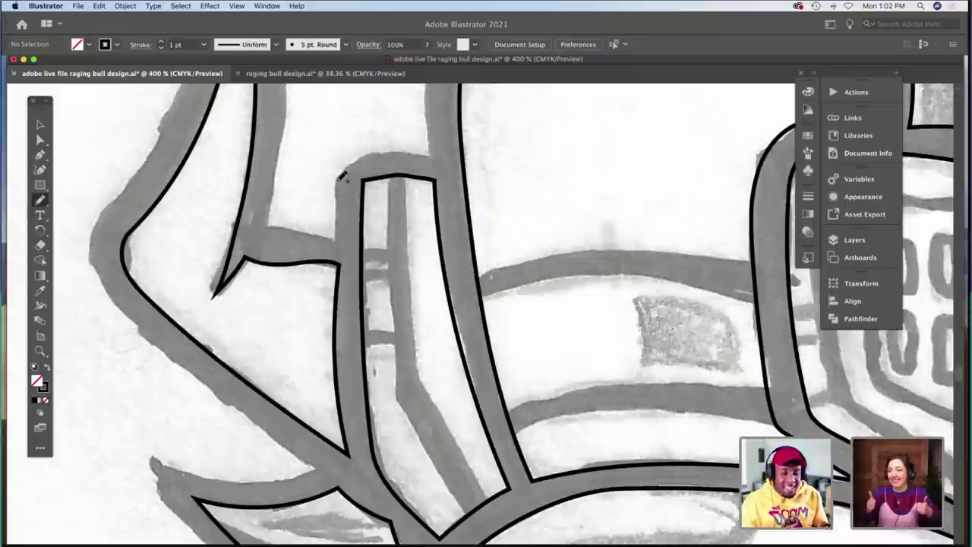
scroll(342, 177, down, 2)
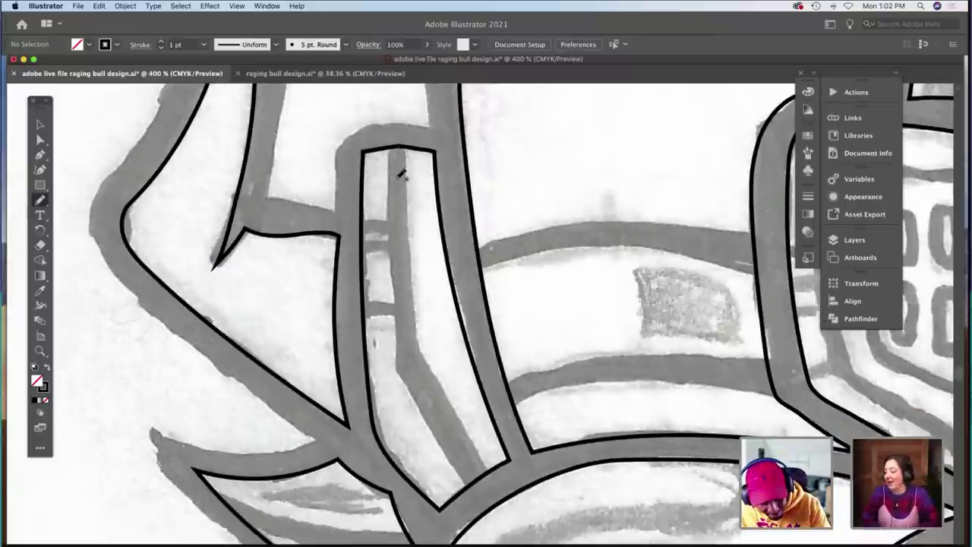
drag(397, 141, 408, 363)
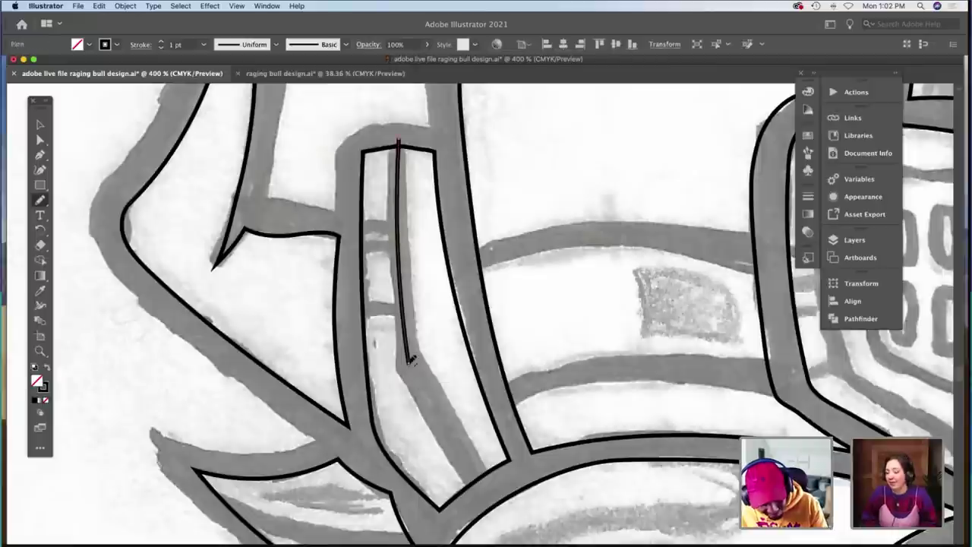
drag(480, 466, 489, 479)
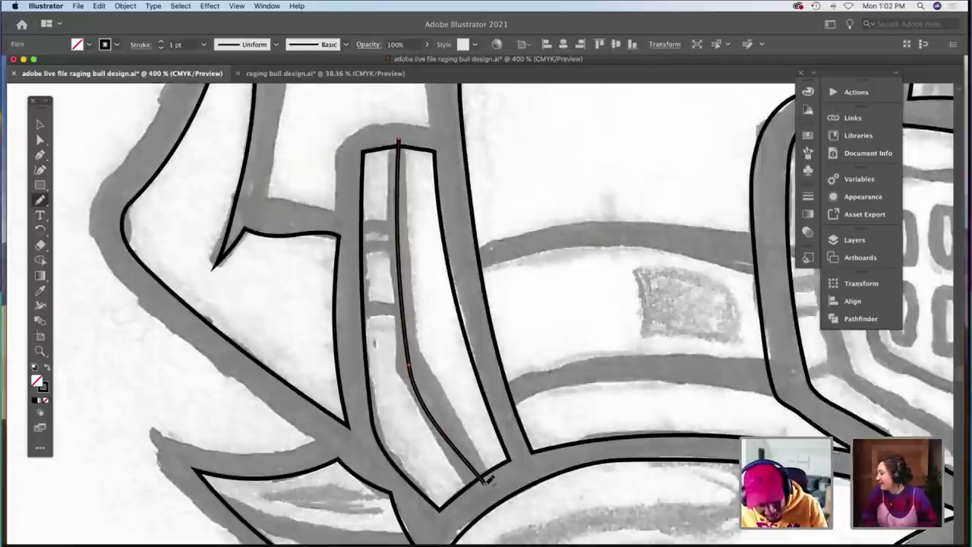
Reshape the dividing line by moving its bend and upper end anchors and straightening the section below the bend, and deselect.
key(a)
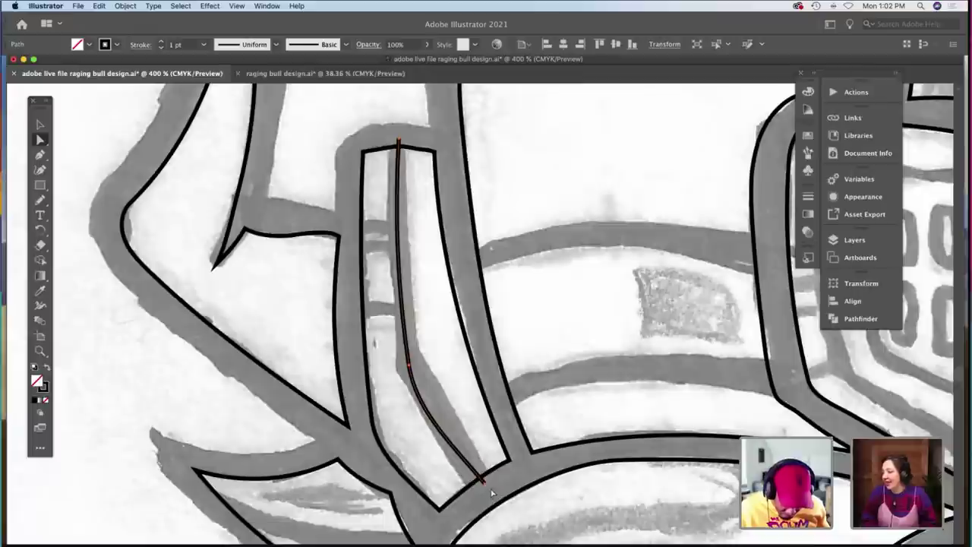
drag(409, 366, 408, 359)
key(n)
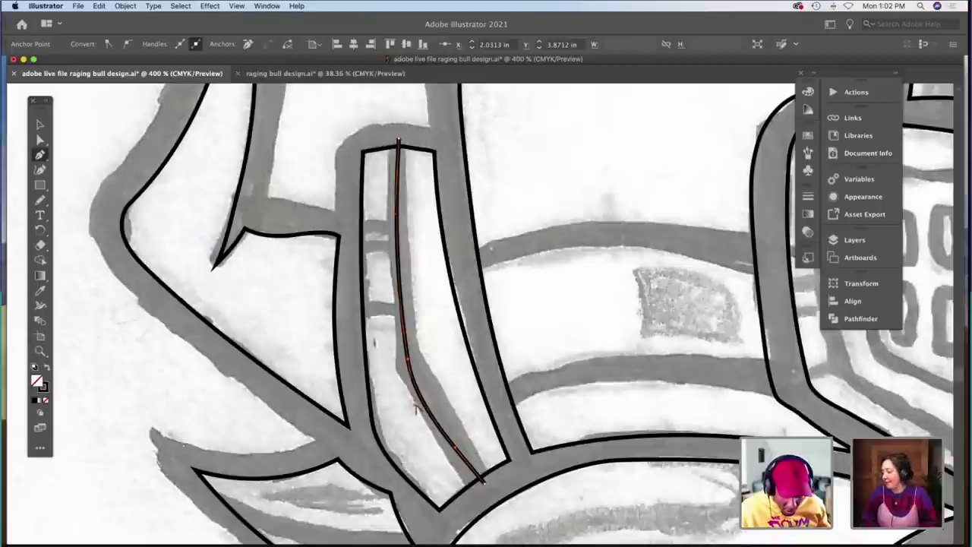
drag(416, 383, 428, 407)
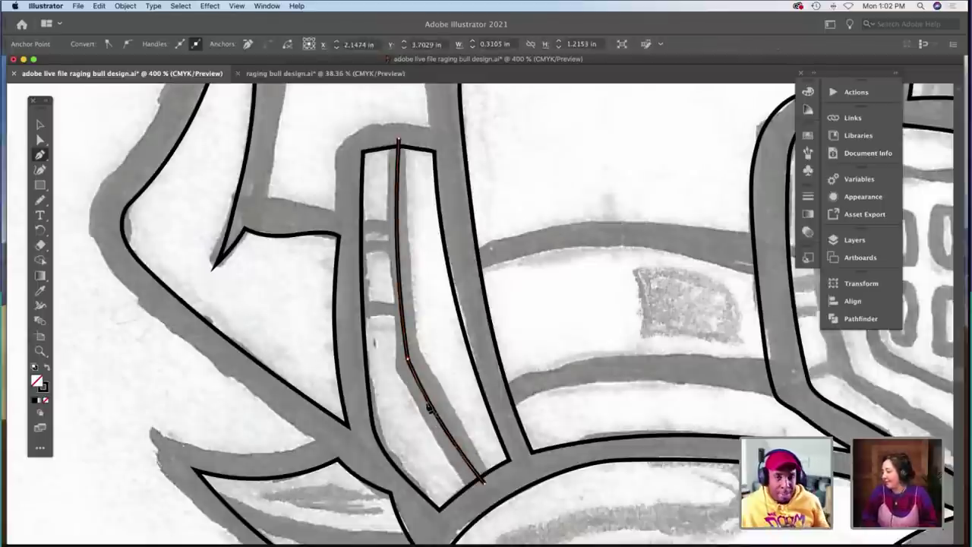
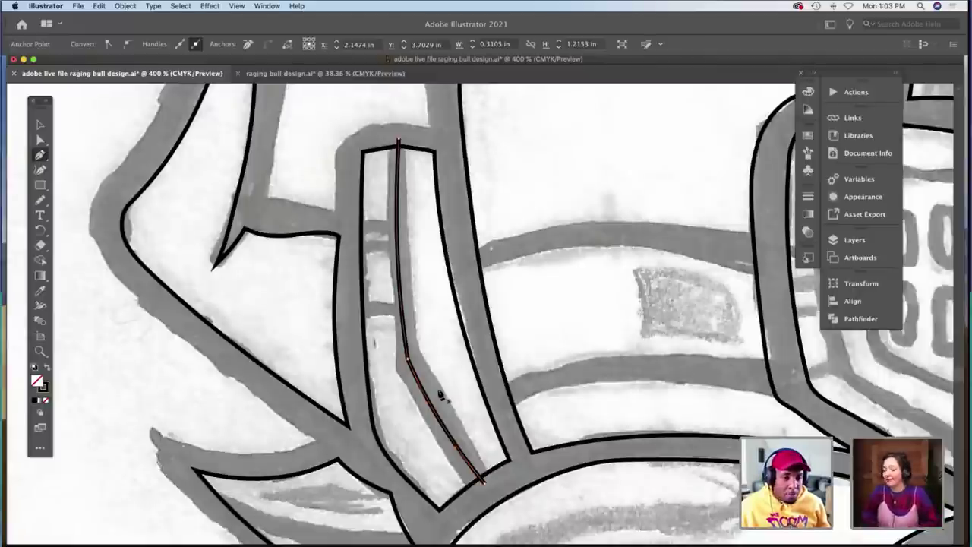
key(a)
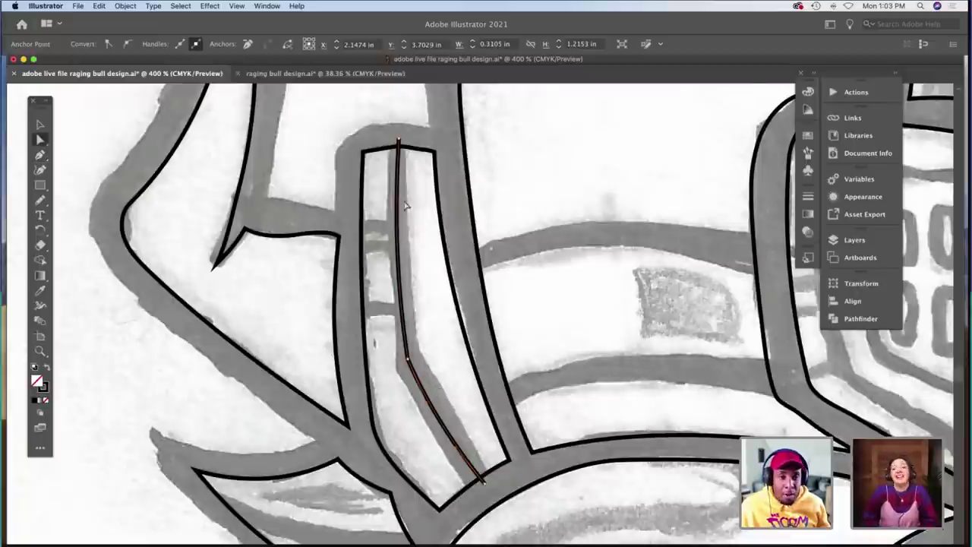
drag(399, 140, 395, 139)
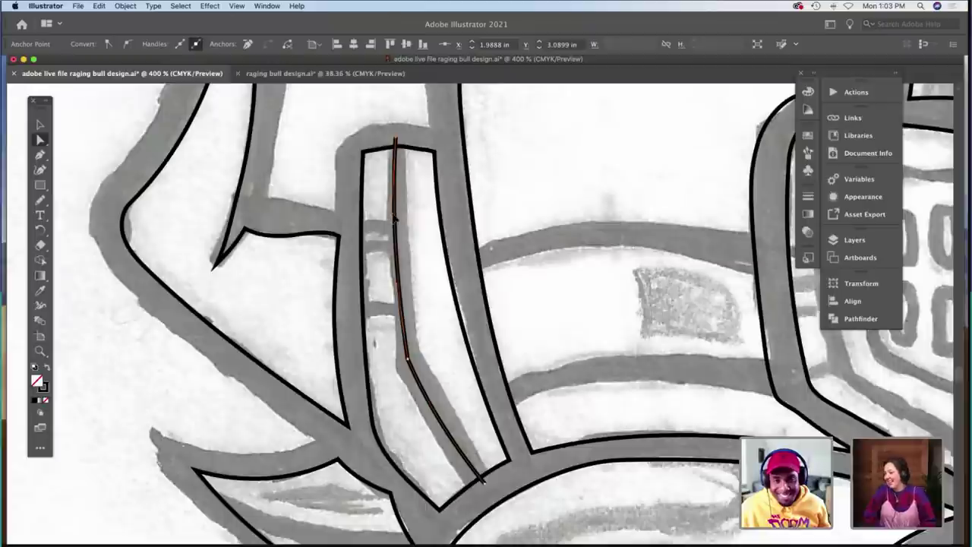
click(426, 327)
Thicken the dividing line at its lower end, bend and upper end with the Width tool to match the sketch stroke.
scroll(430, 336, down, 3)
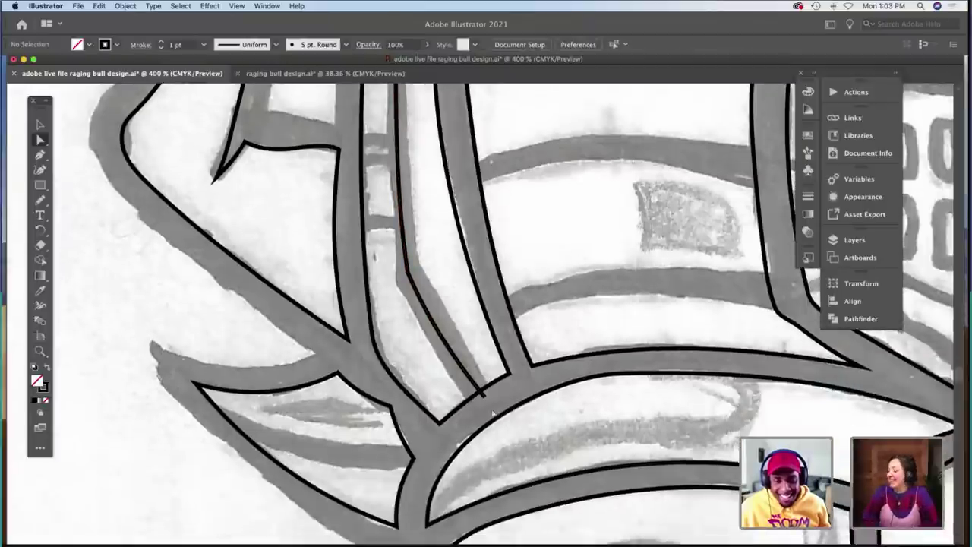
click(483, 399)
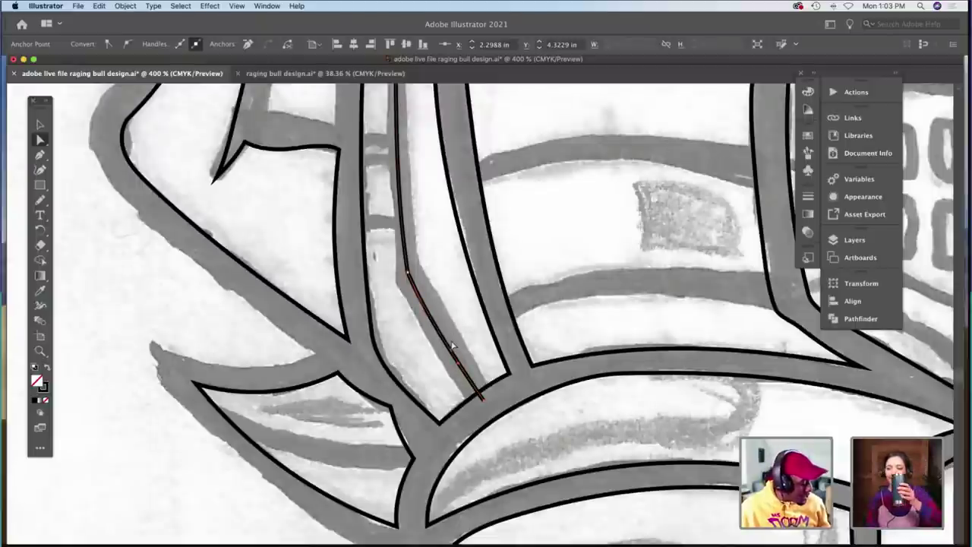
key(shift+w)
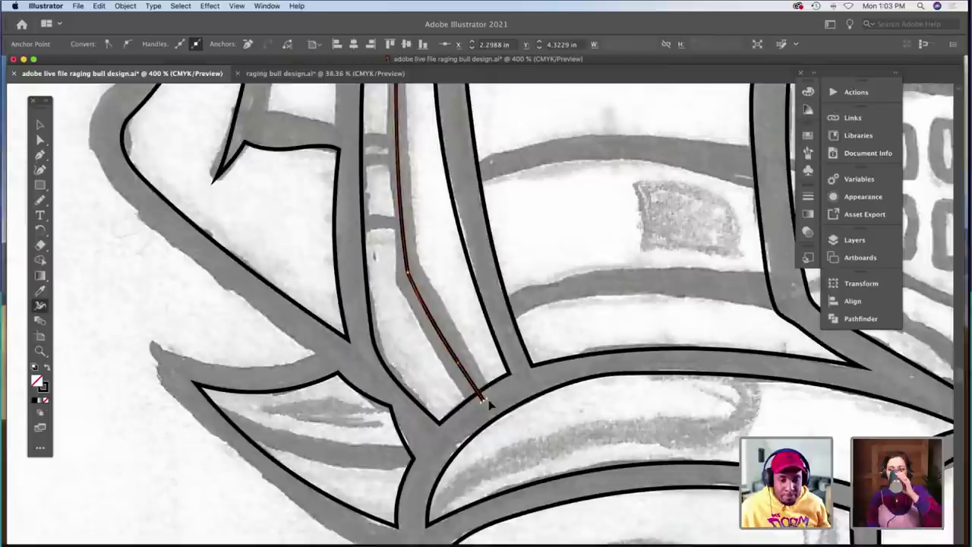
drag(483, 399, 487, 396)
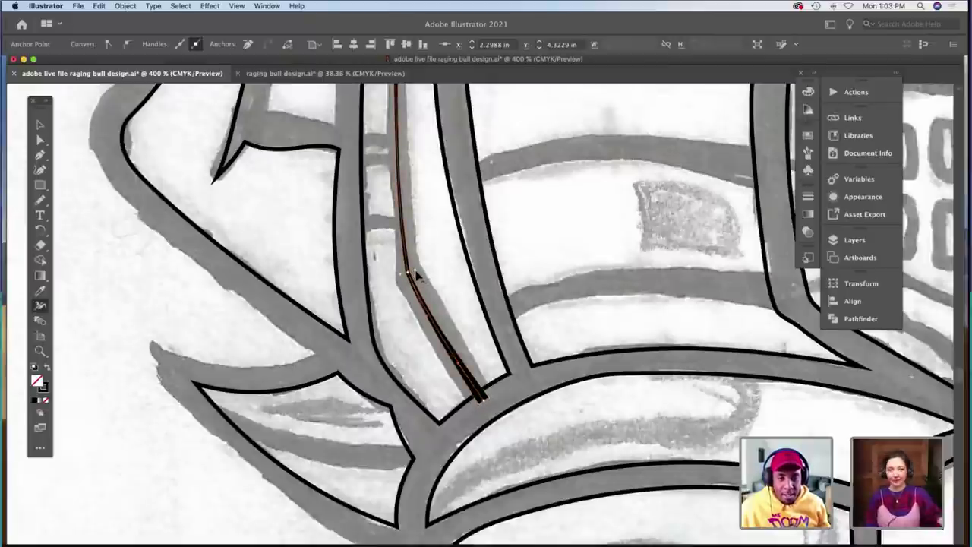
drag(409, 272, 417, 271)
scroll(414, 260, up, 4)
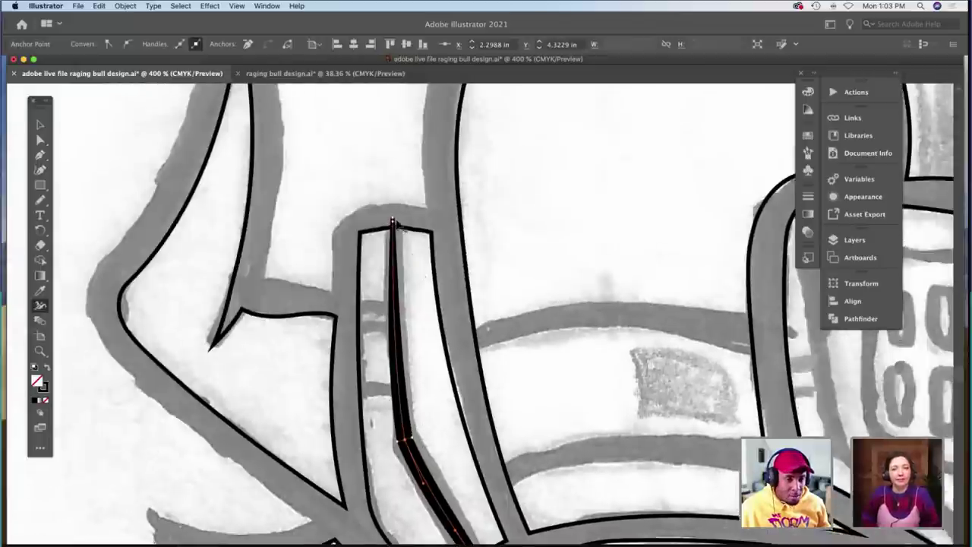
drag(398, 224, 410, 227)
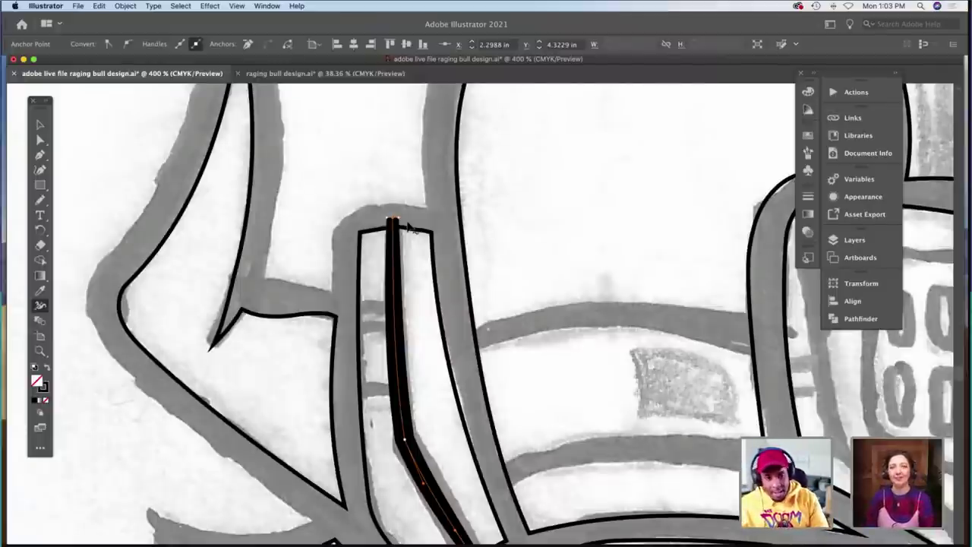
Shift the thickened dividing line's upper end anchor slightly to centre it on the sketch stroke, and deselect.
key(a)
click(393, 221)
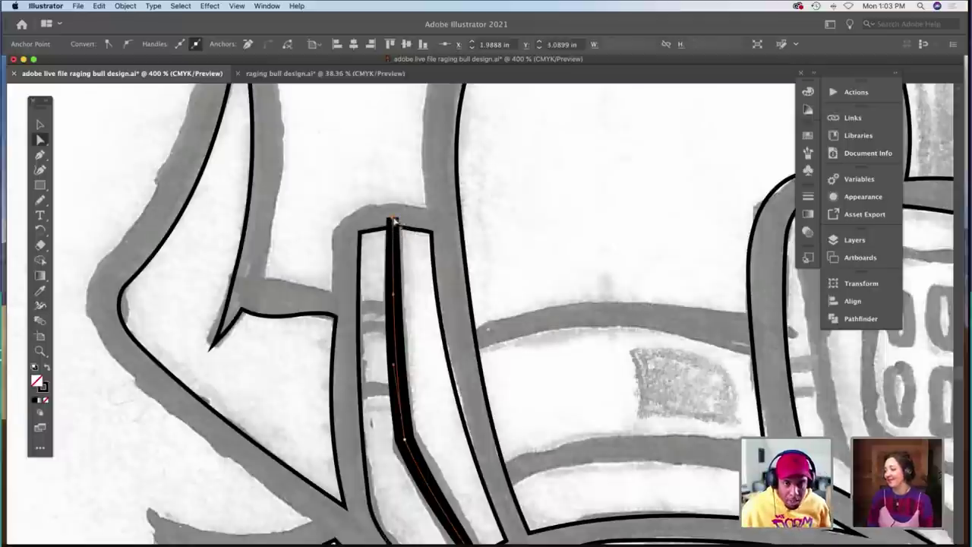
drag(394, 221, 396, 220)
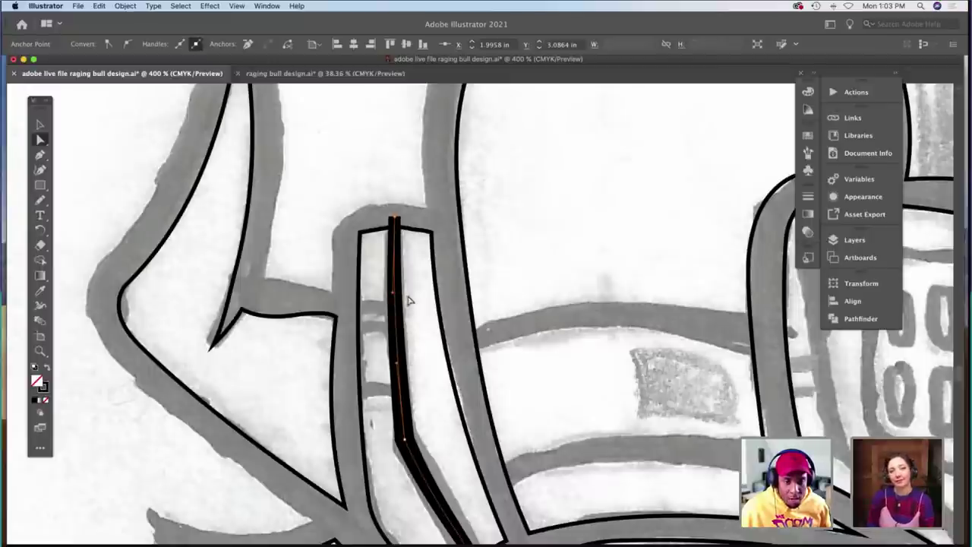
click(410, 300)
Select the strap's dividing line and shift its lower end anchor slightly to sit on the sketch stroke.
scroll(410, 300, down, 1)
scroll(410, 300, down, 5)
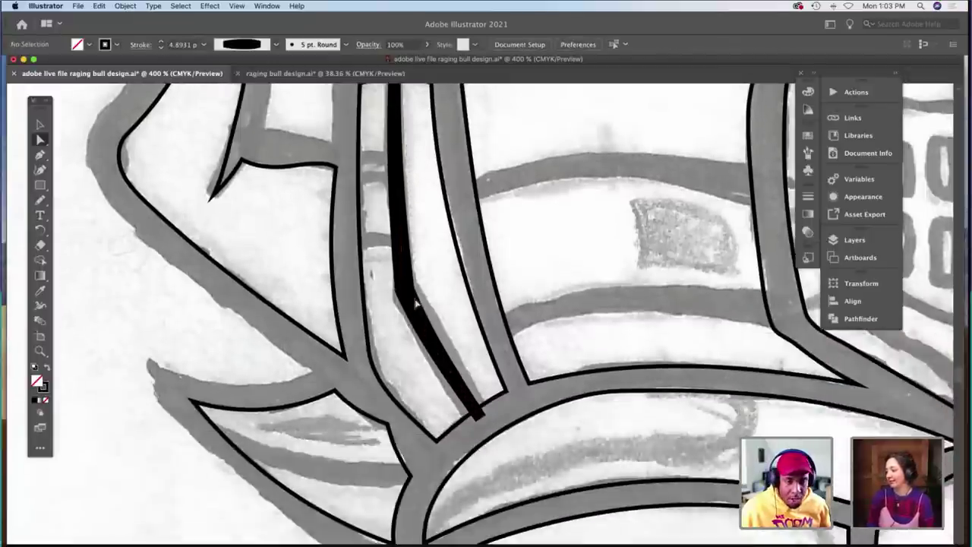
click(404, 292)
click(405, 291)
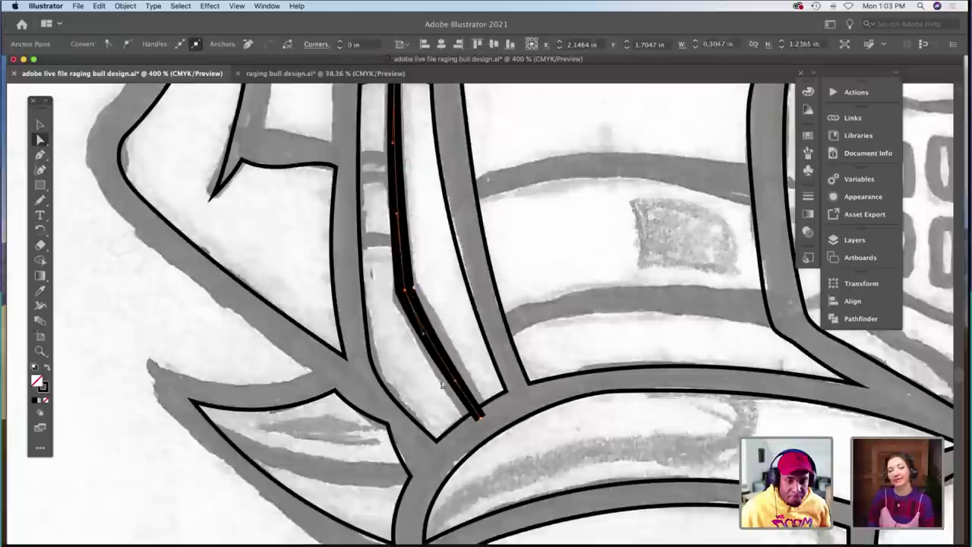
click(478, 417)
drag(477, 416, 479, 422)
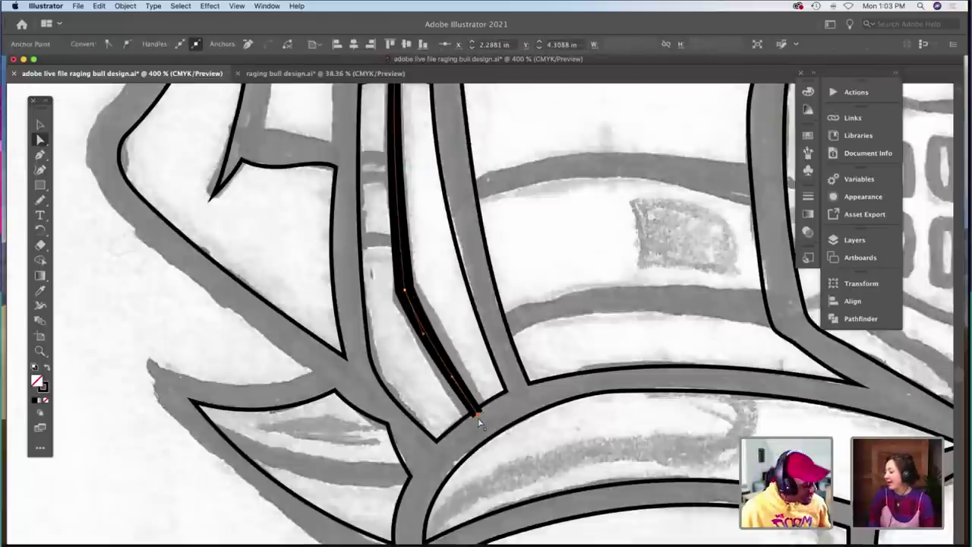
Widen the dividing line's lower end with the Width tool to match the sketch stroke, and deselect the line.
key(shift+w)
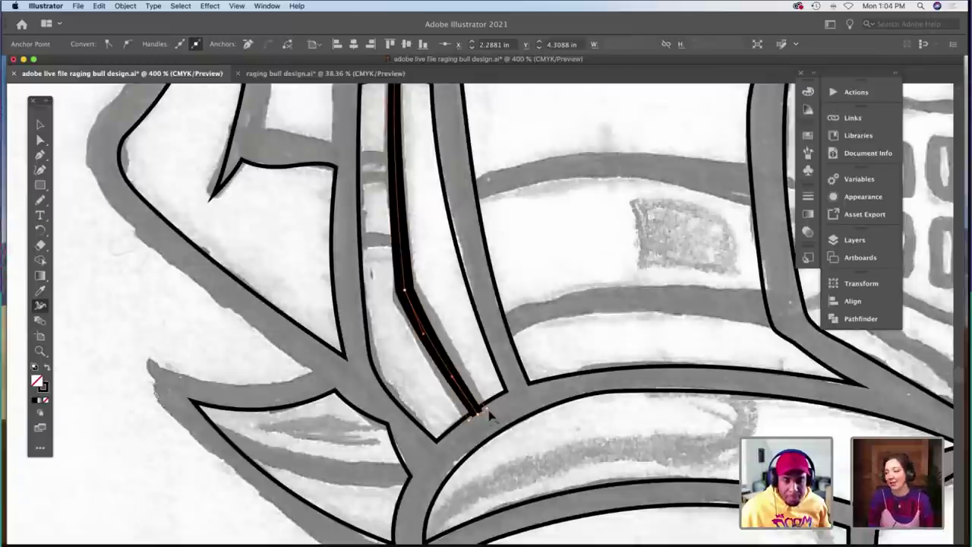
drag(489, 410, 486, 408)
scroll(444, 310, down, 1)
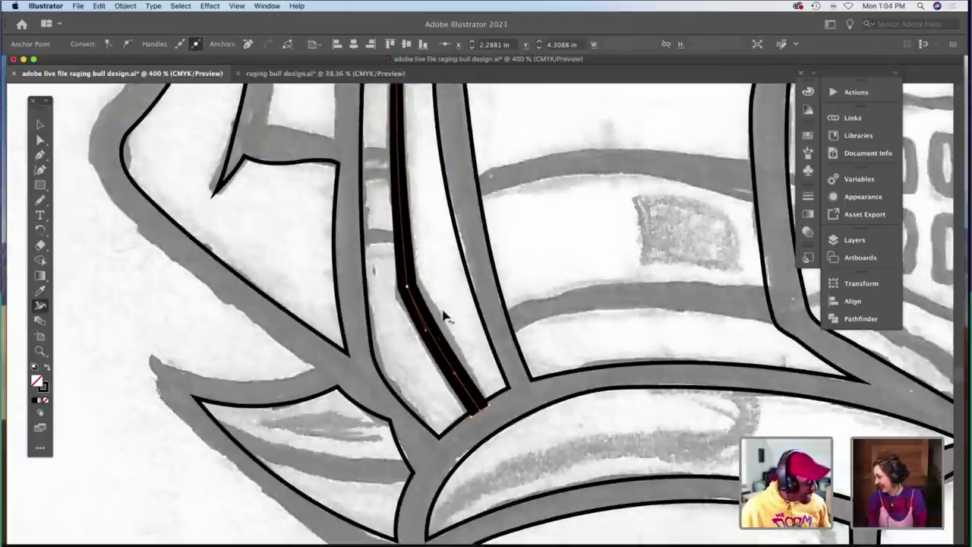
key(v)
click(453, 293)
click(447, 266)
scroll(440, 264, up, 5)
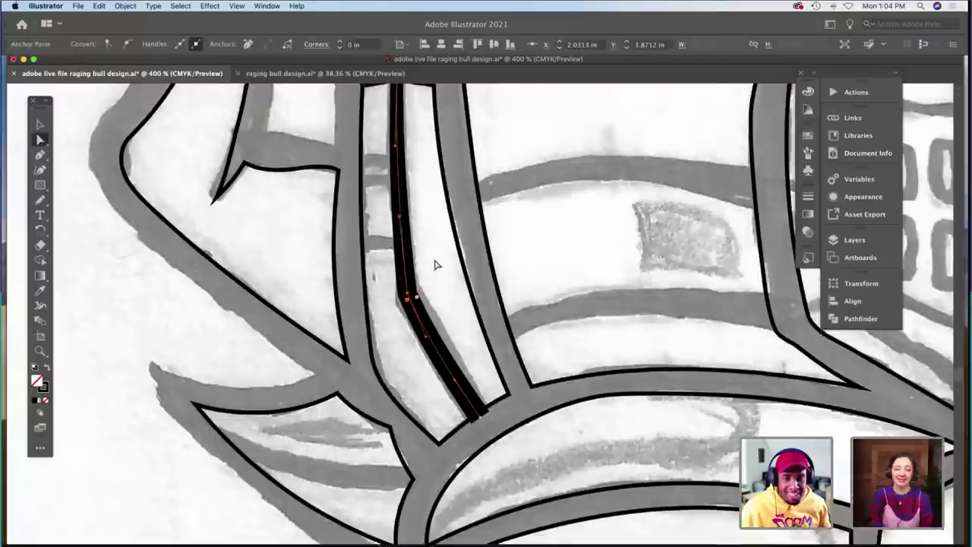
key(z)
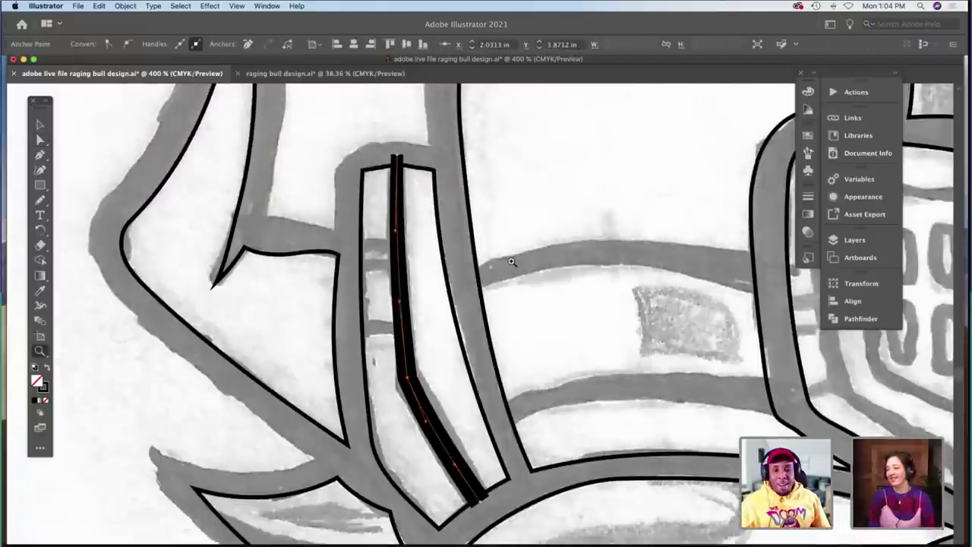
drag(419, 266, 421, 266)
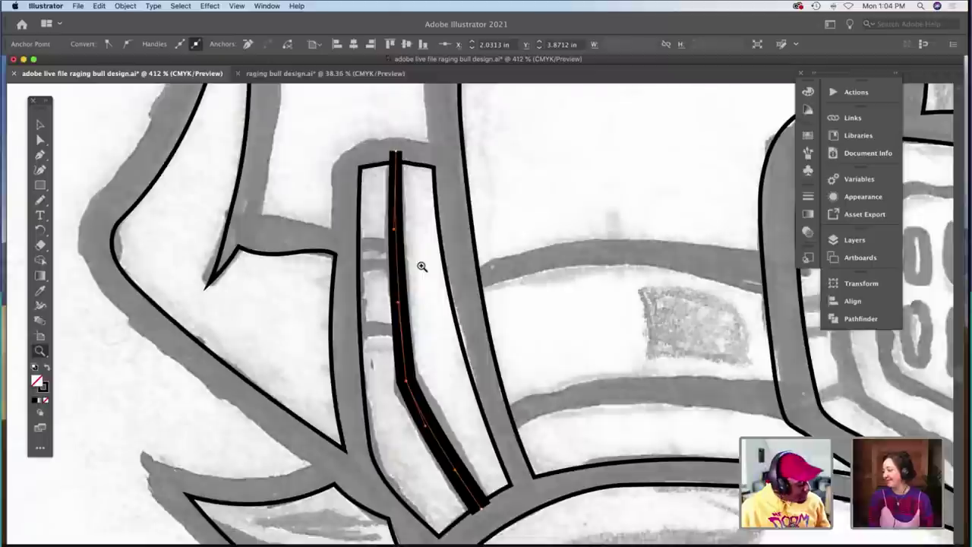
alt+click(469, 273)
scroll(462, 274, up, 5)
scroll(463, 274, down, 2)
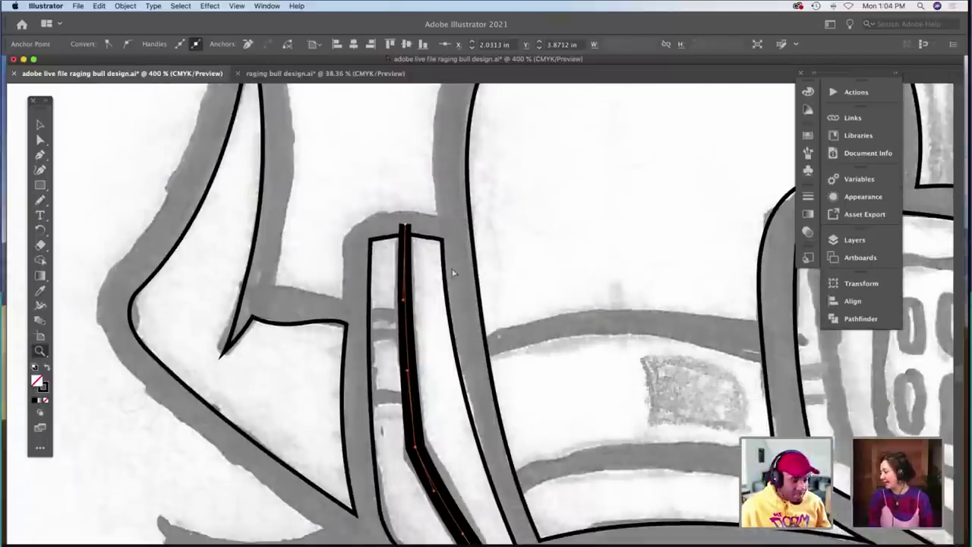
key(a)
click(456, 279)
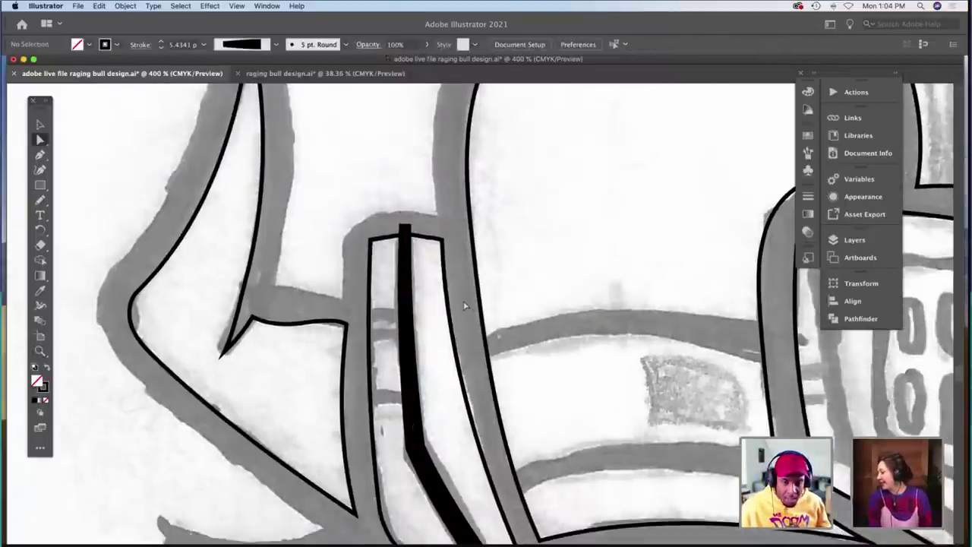
Look over the traced helmet, brow folds, eye and muzzle outlines against the sketch, from the strap down to the nostrils.
key(z)
scroll(462, 300, down, 3)
scroll(463, 300, down, 5)
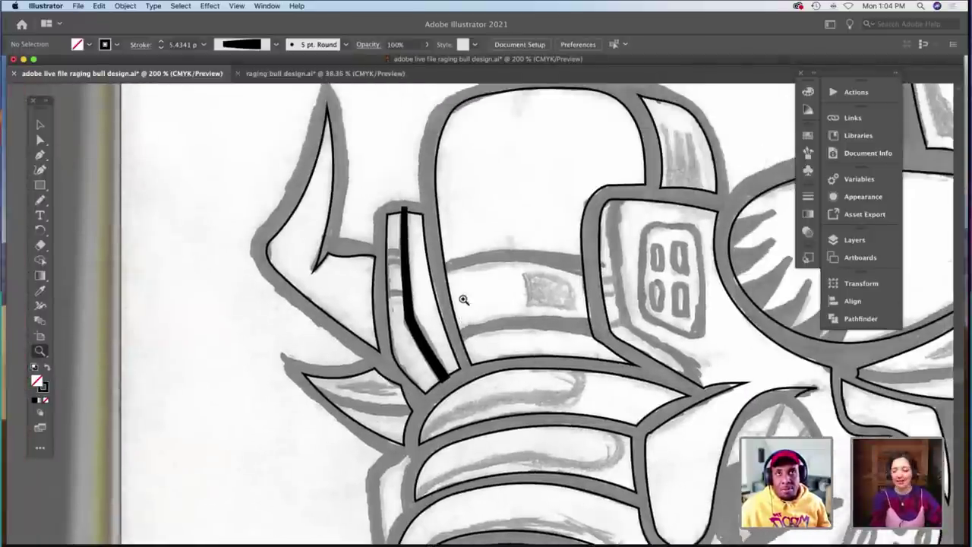
scroll(463, 300, right, 3)
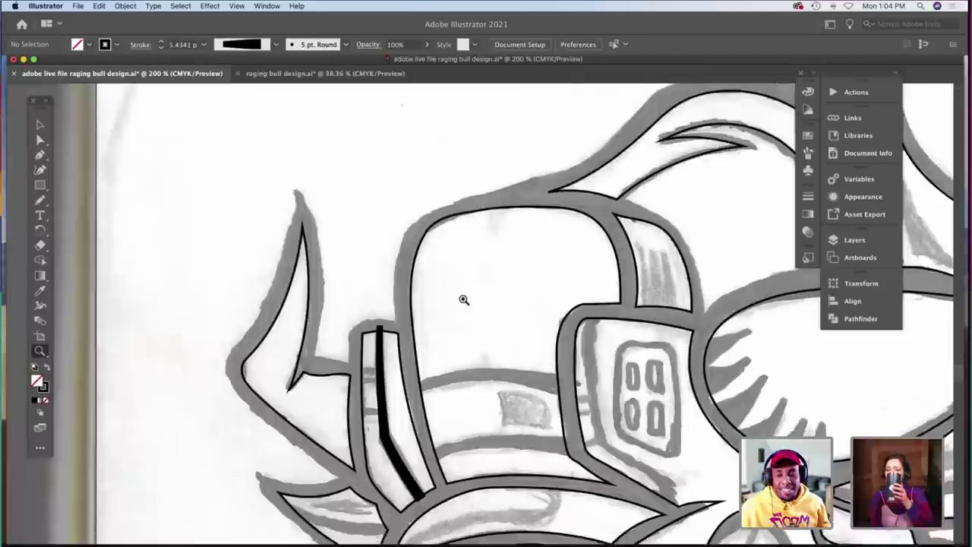
scroll(461, 300, down, 13)
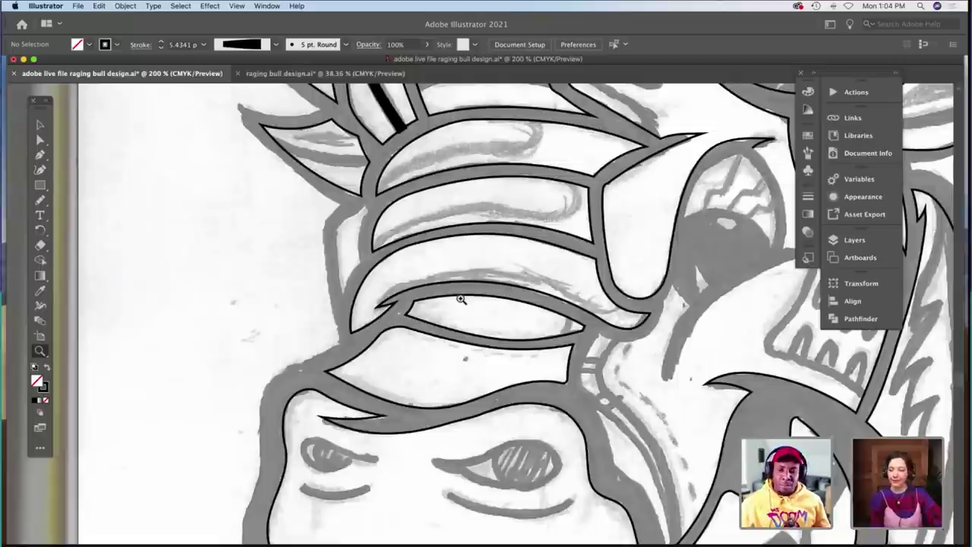
scroll(460, 299, down, 6)
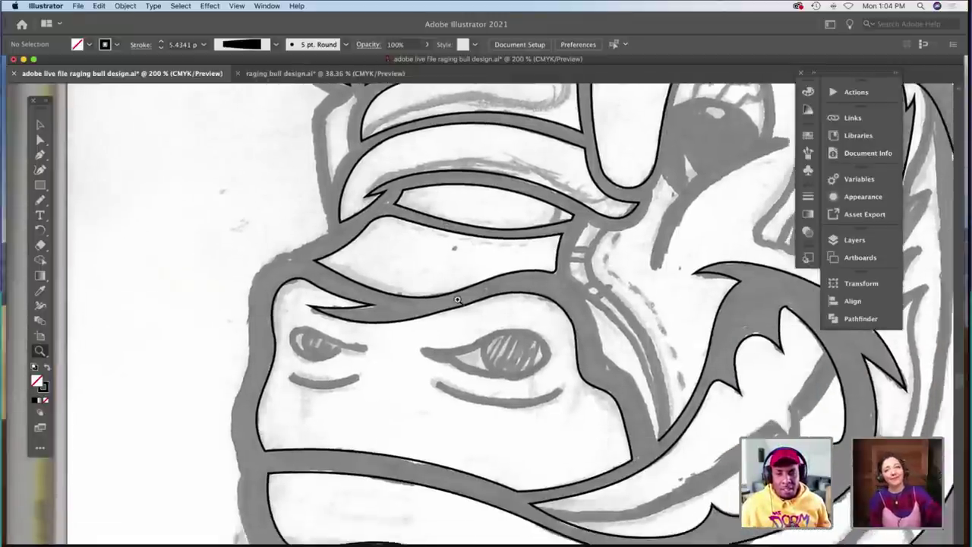
scroll(457, 299, right, 5)
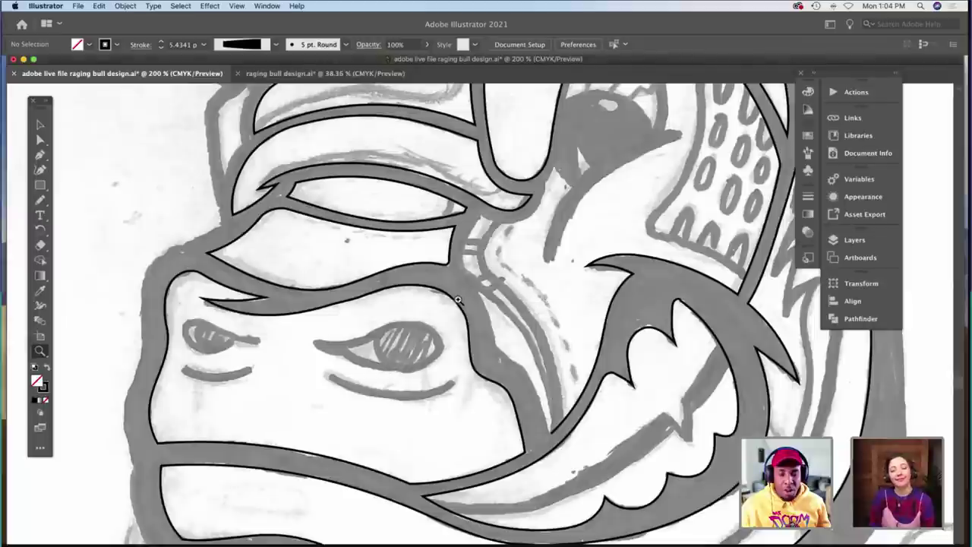
click(515, 302)
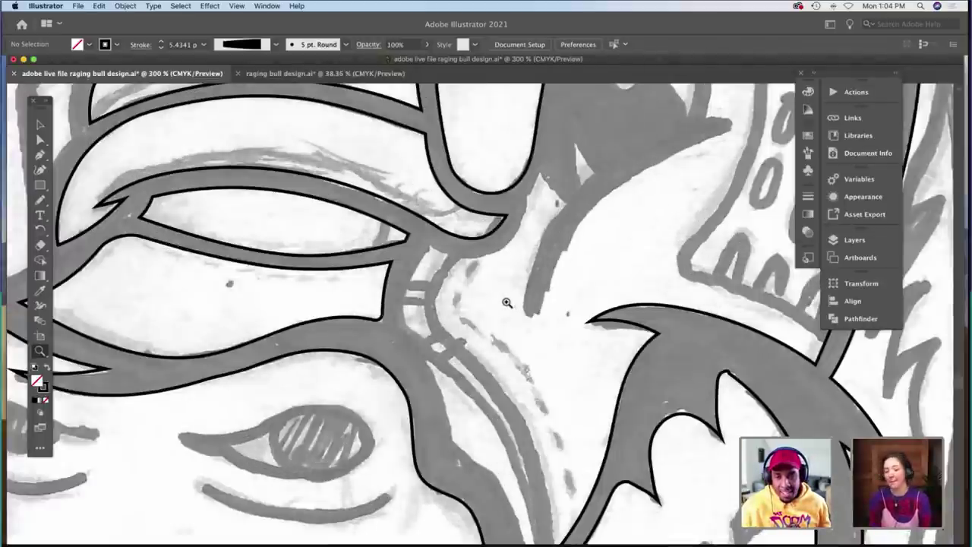
alt+click(471, 297)
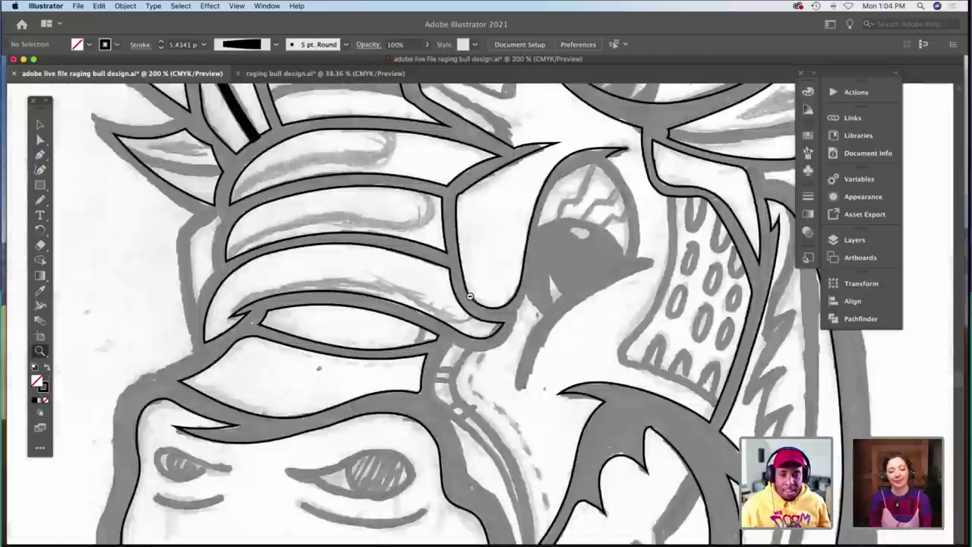
scroll(470, 297, down, 5)
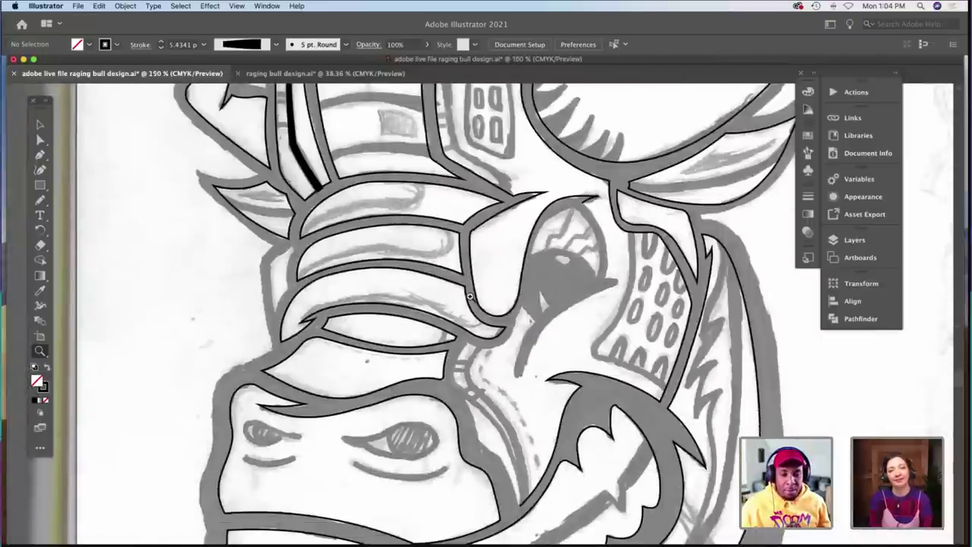
scroll(470, 297, left, 5)
scroll(470, 297, left, 4)
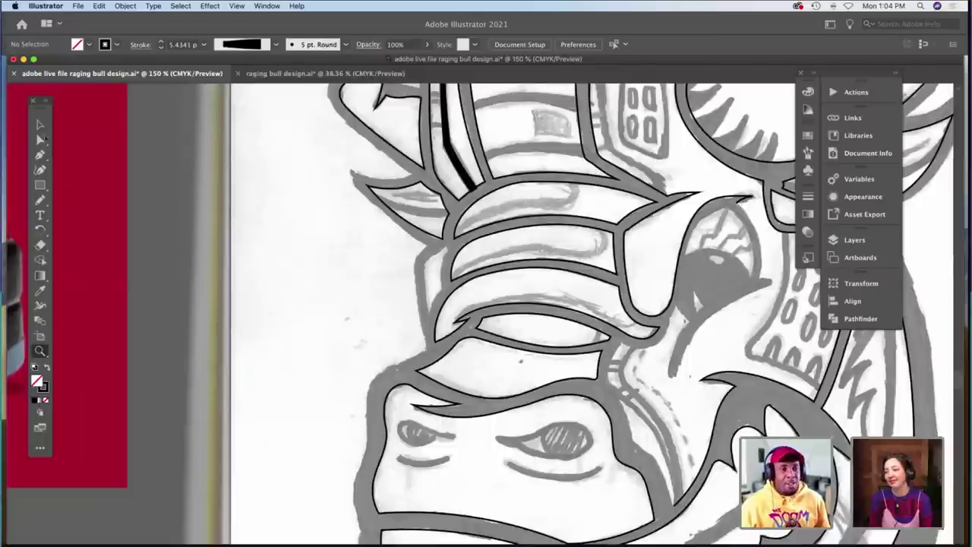
Draw a straight horizontal demonstration line with the Pencil tool in the blank area beside the bull's brow folds, and extend its end nearest the bull slightly.
click(40, 200)
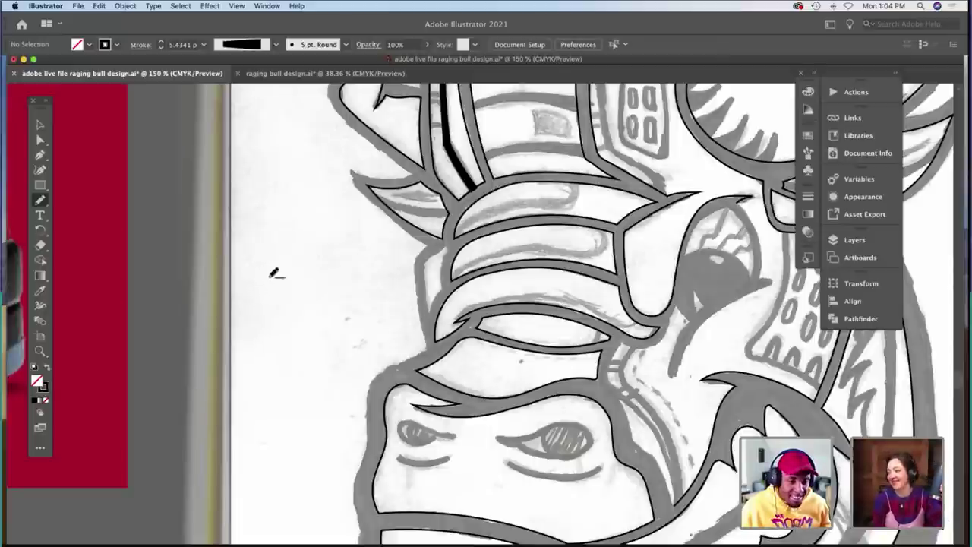
drag(249, 276, 342, 276)
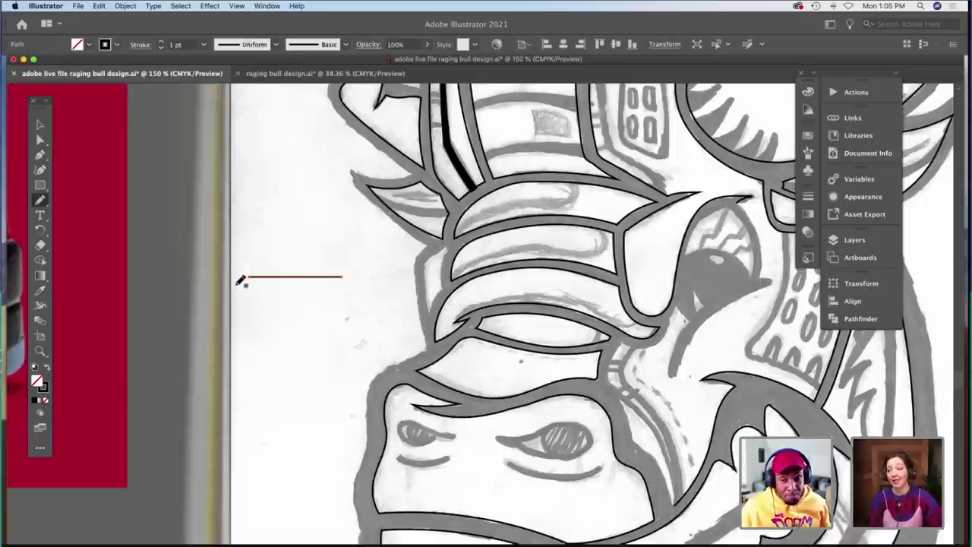
key(a)
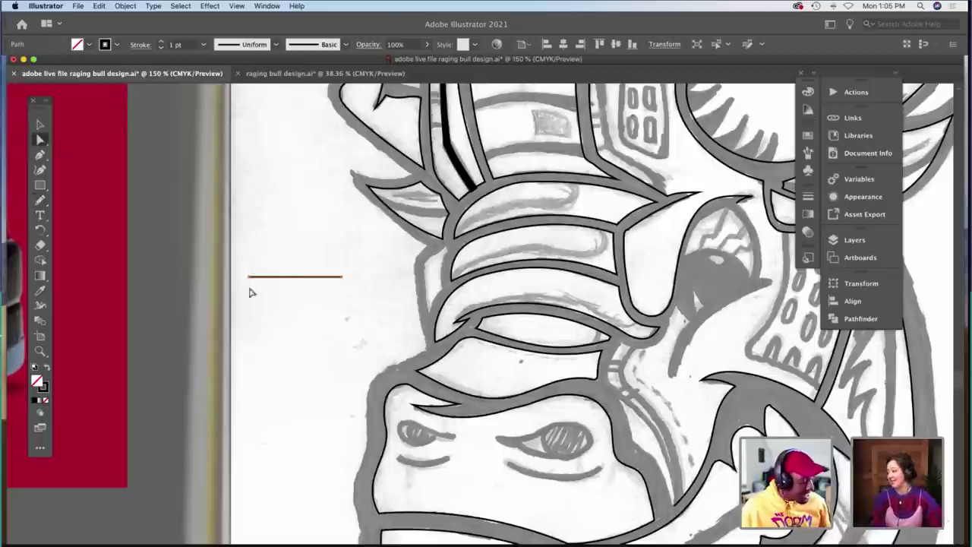
click(342, 278)
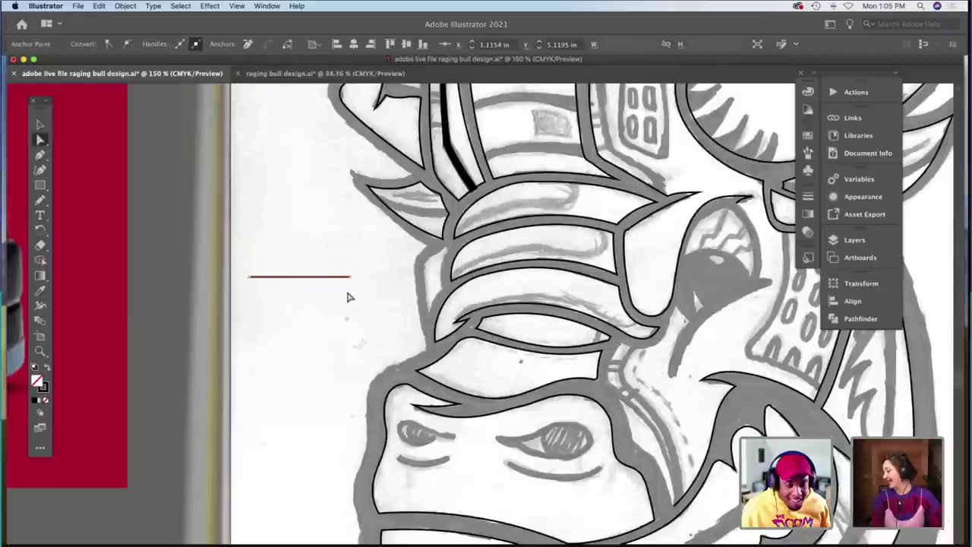
click(347, 297)
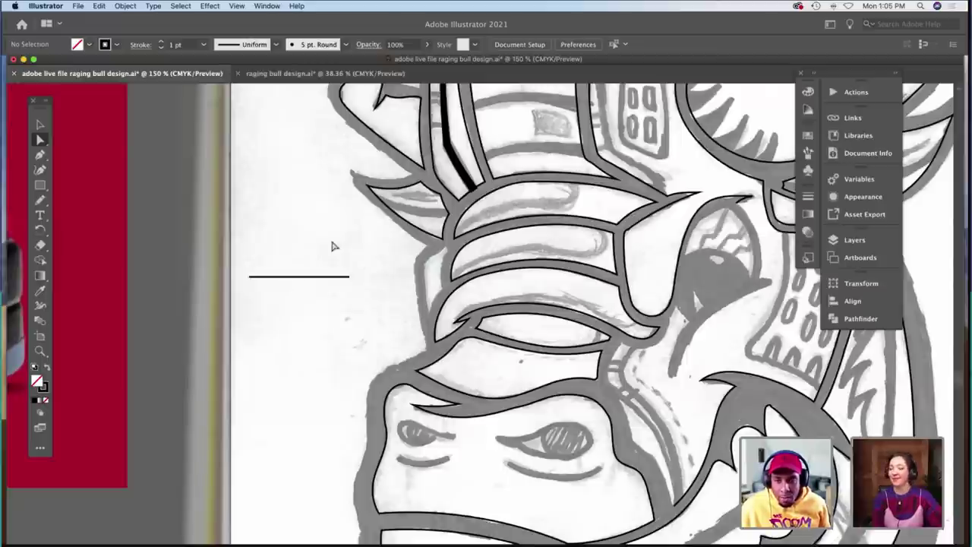
Apply the lens-shaped variable width profile, tapered at both ends, to the straight demonstration line.
click(311, 44)
click(293, 33)
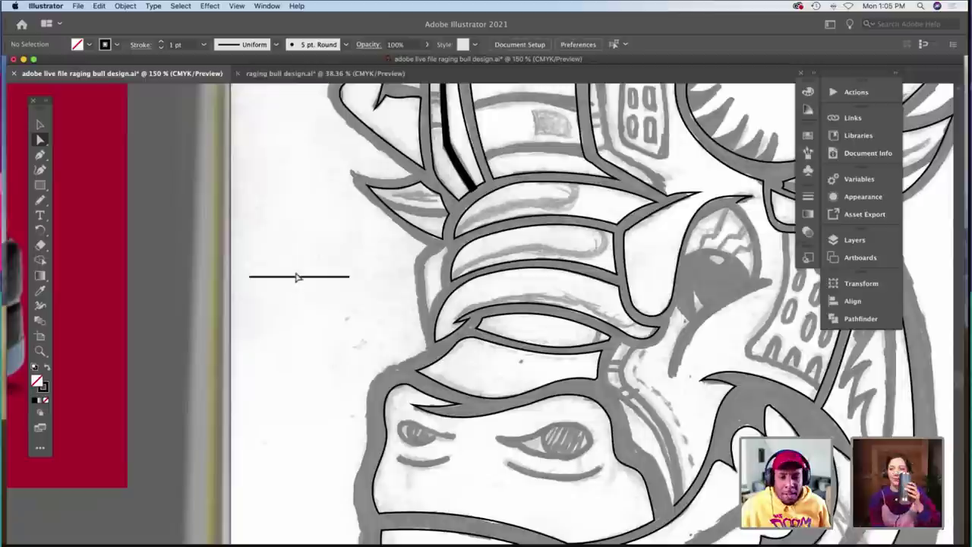
scroll(295, 296, down, 3)
scroll(295, 296, up, 3)
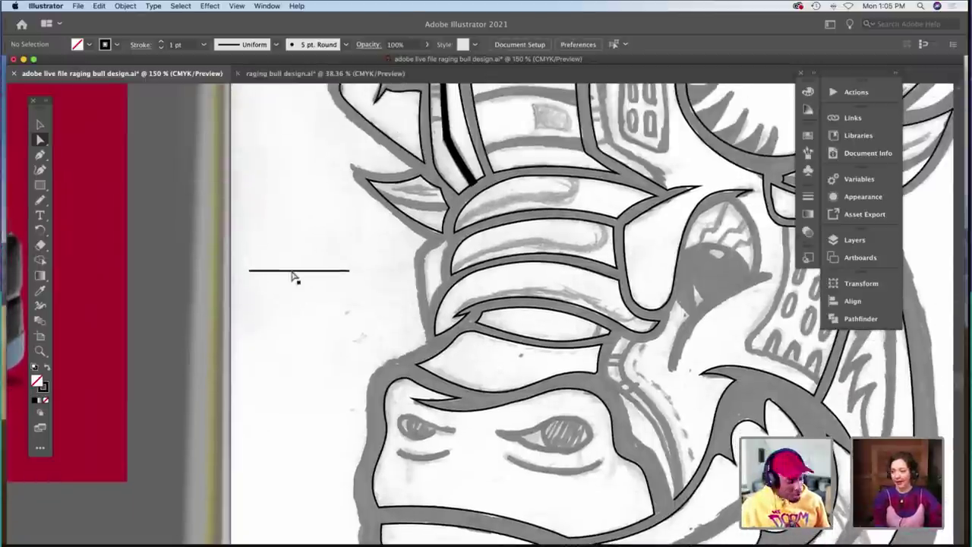
key(v)
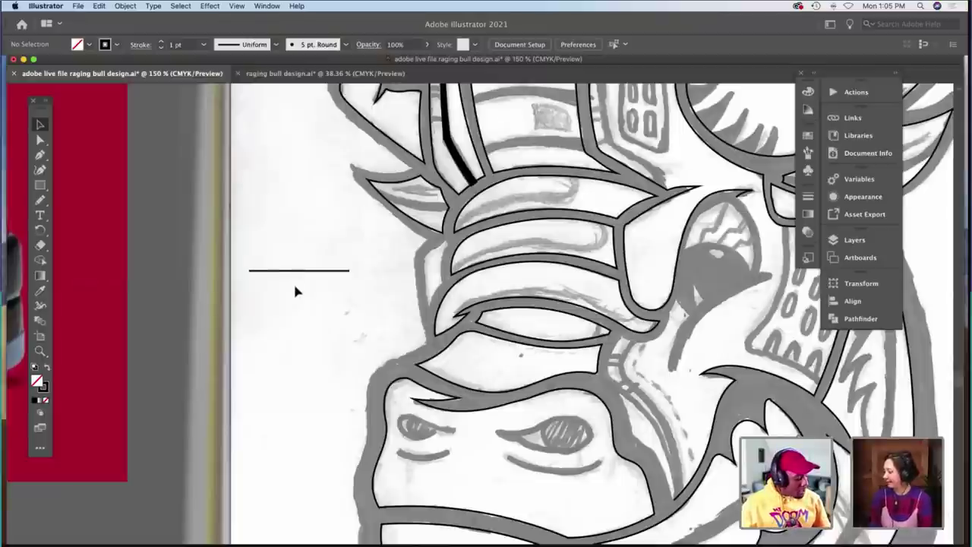
key(z)
click(313, 290)
scroll(313, 291, up, 1)
scroll(313, 291, right, 3)
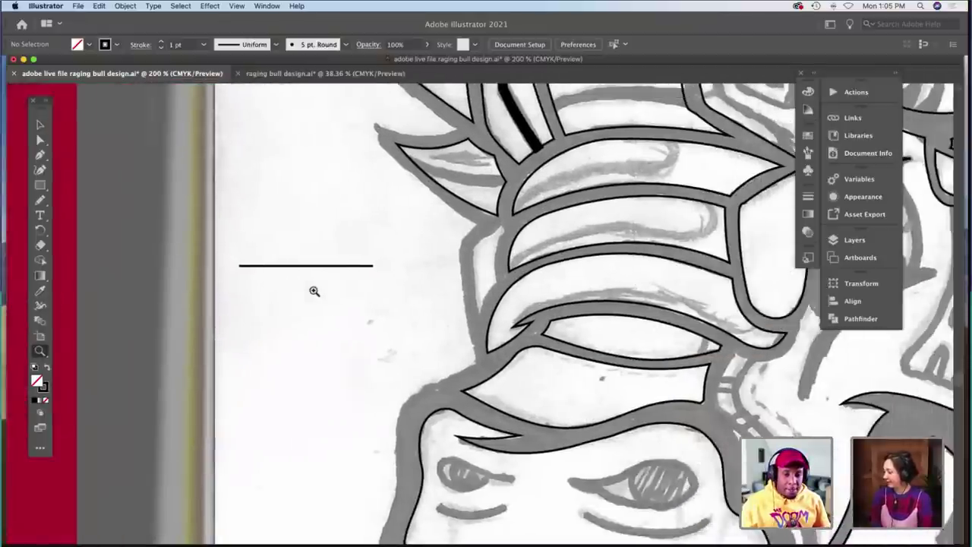
key(v)
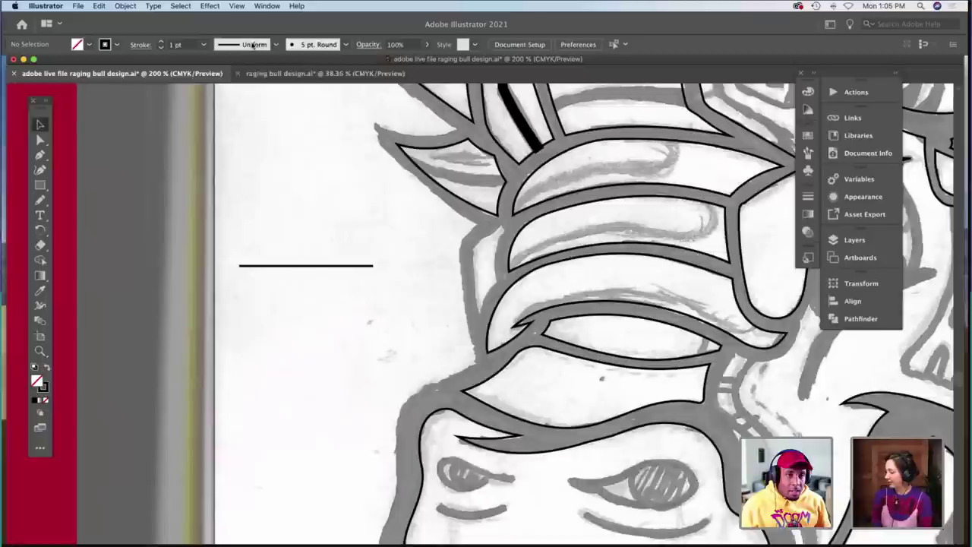
click(253, 45)
click(247, 100)
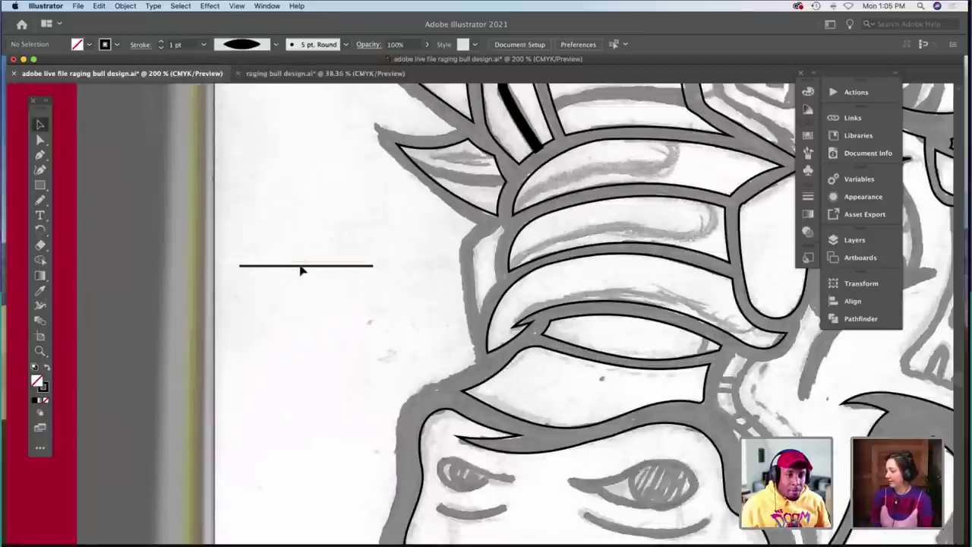
click(302, 266)
click(242, 44)
click(258, 87)
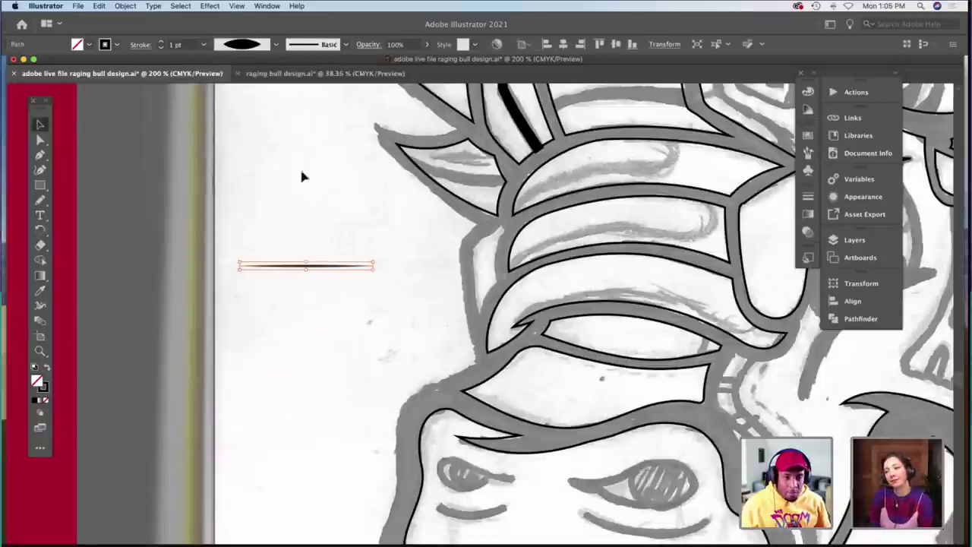
Increase the tapered demonstration line's stroke weight to 4 pt.
click(161, 41)
click(161, 41)
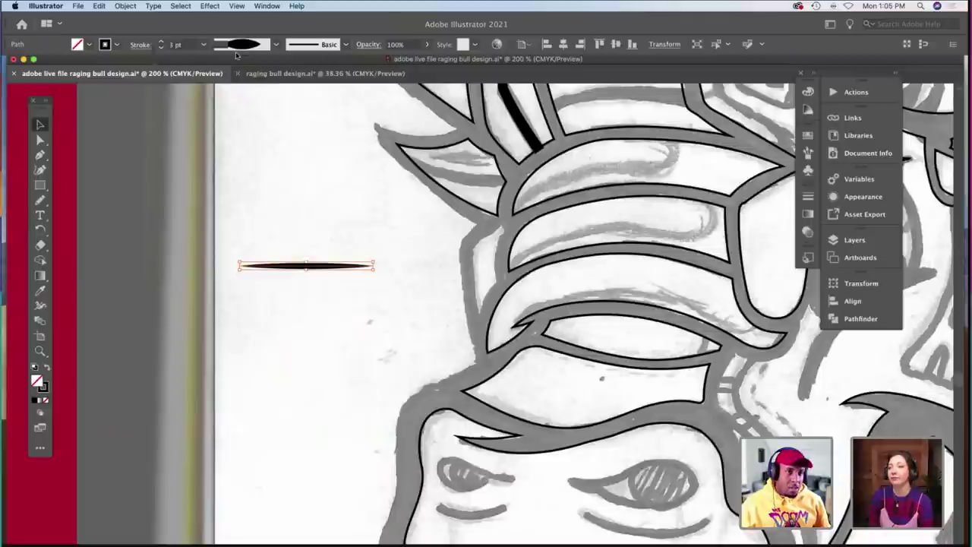
click(161, 46)
click(161, 41)
click(161, 41)
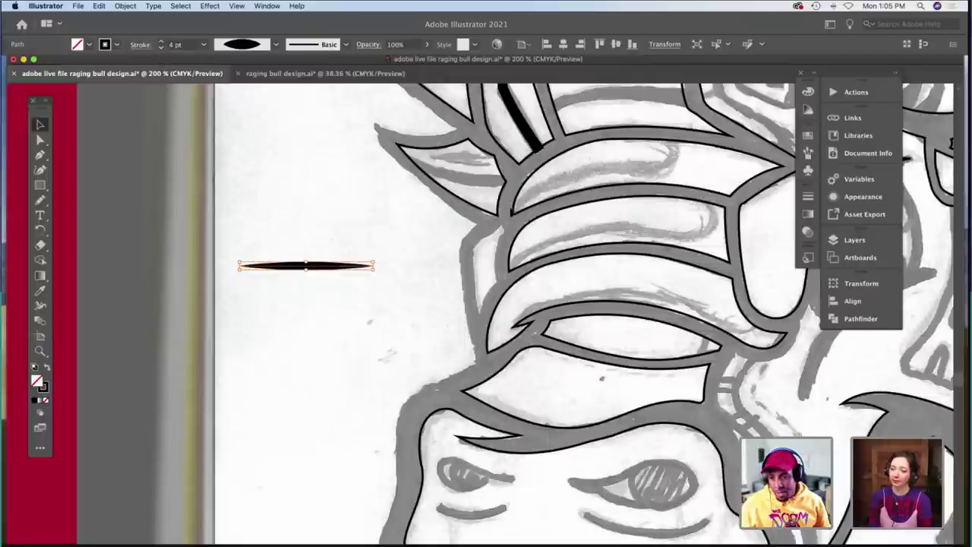
scroll(510, 212, right, 5)
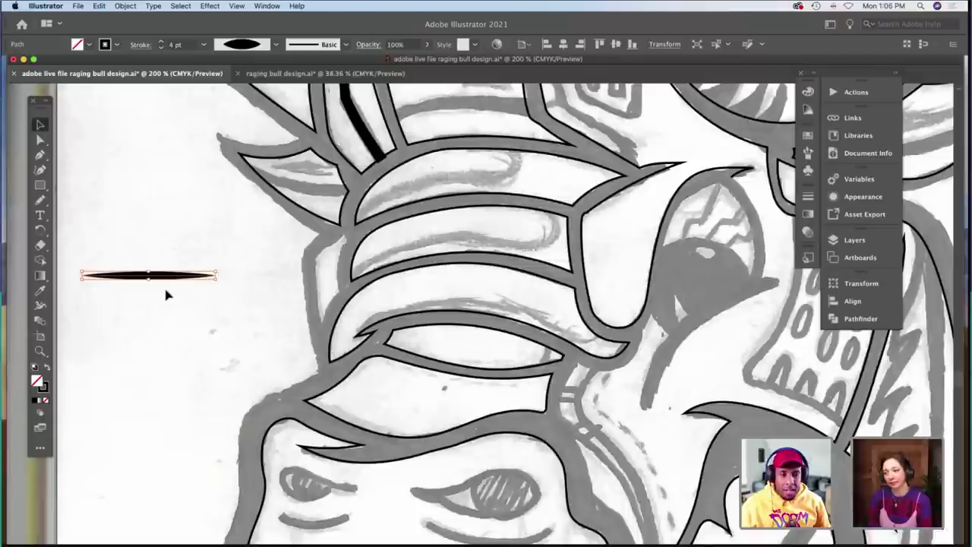
scroll(163, 285, left, 2)
scroll(165, 289, right, 2)
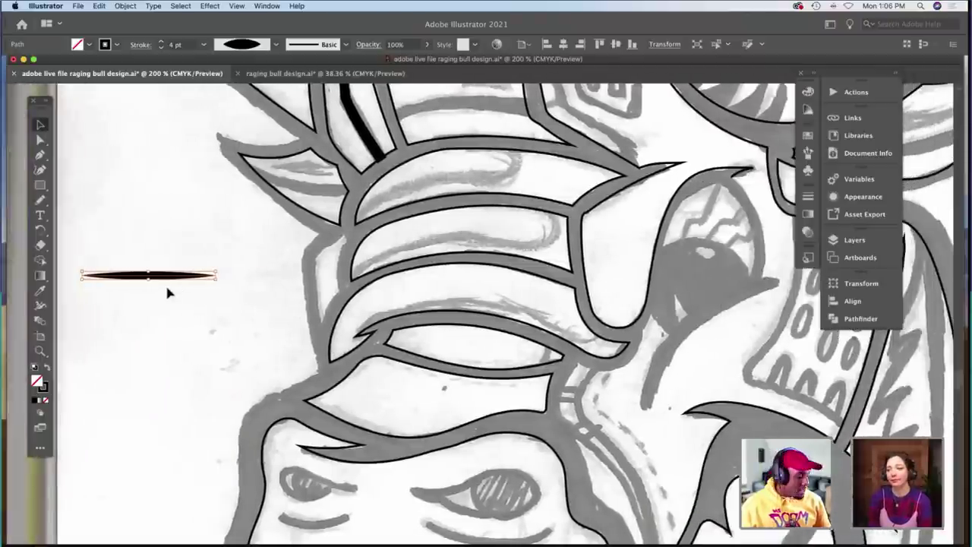
Lengthen the tapered demonstration line by moving its end anchor nearest the bull further towards the brow folds.
key(a)
drag(216, 276, 255, 276)
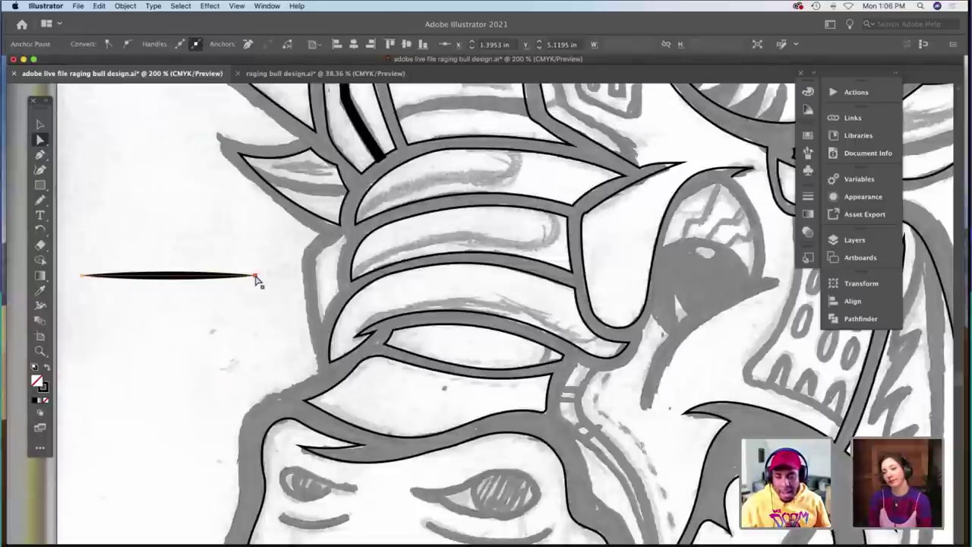
click(203, 304)
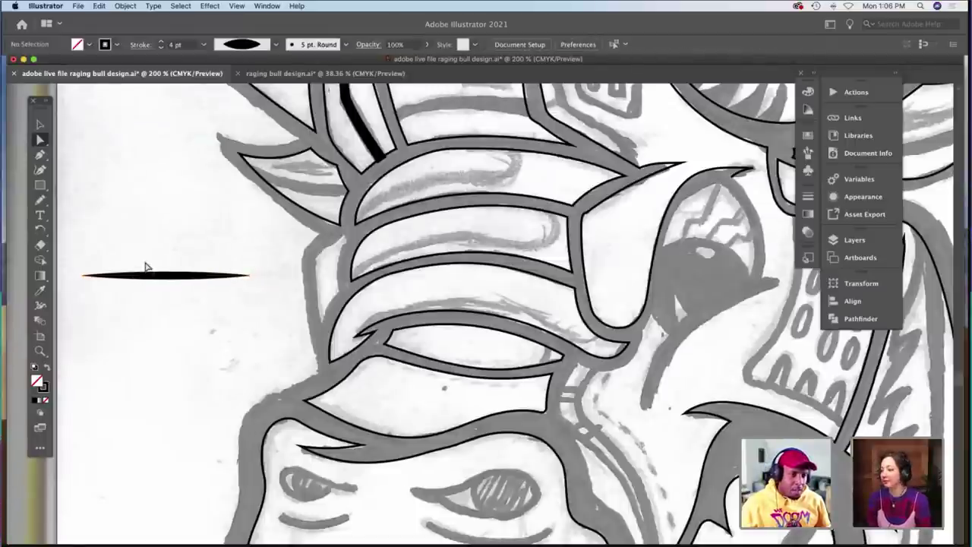
Open the brush collection with the demonstration line selected and look through its art and pattern brushes.
key(v)
click(159, 276)
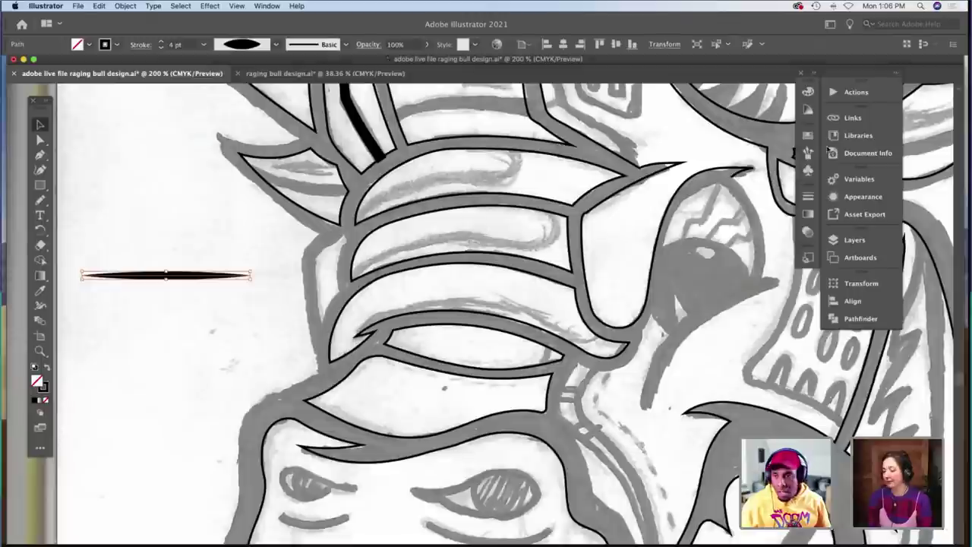
click(808, 152)
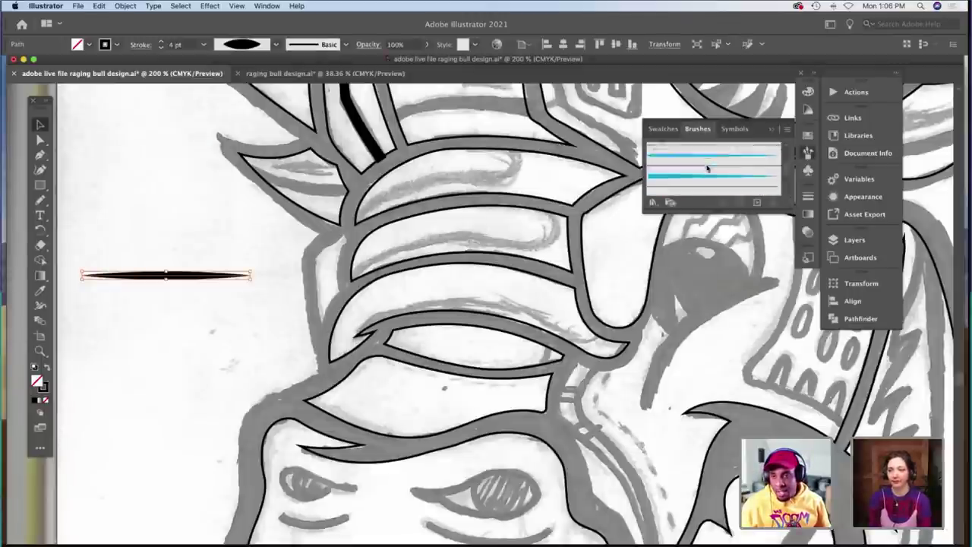
scroll(707, 168, down, 4)
scroll(707, 168, up, 5)
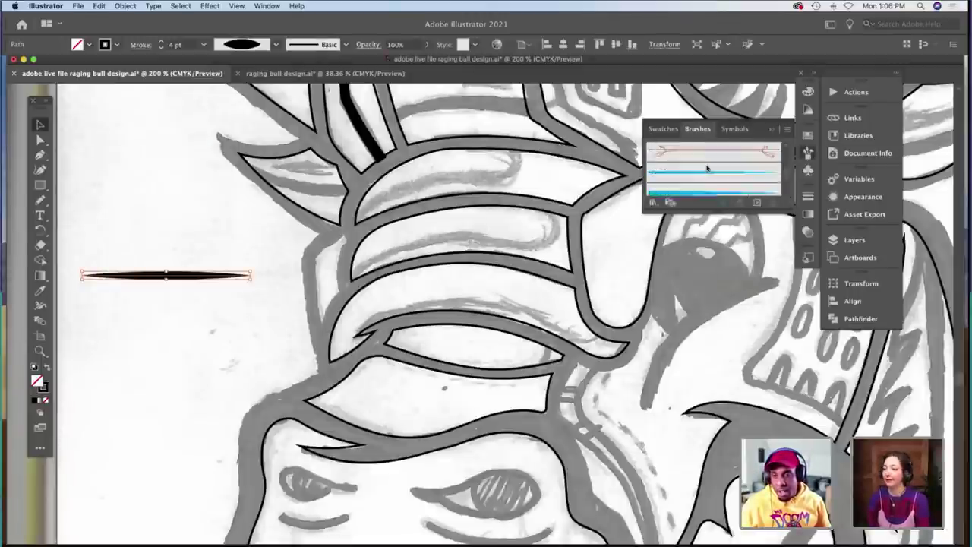
scroll(707, 168, up, 3)
click(172, 247)
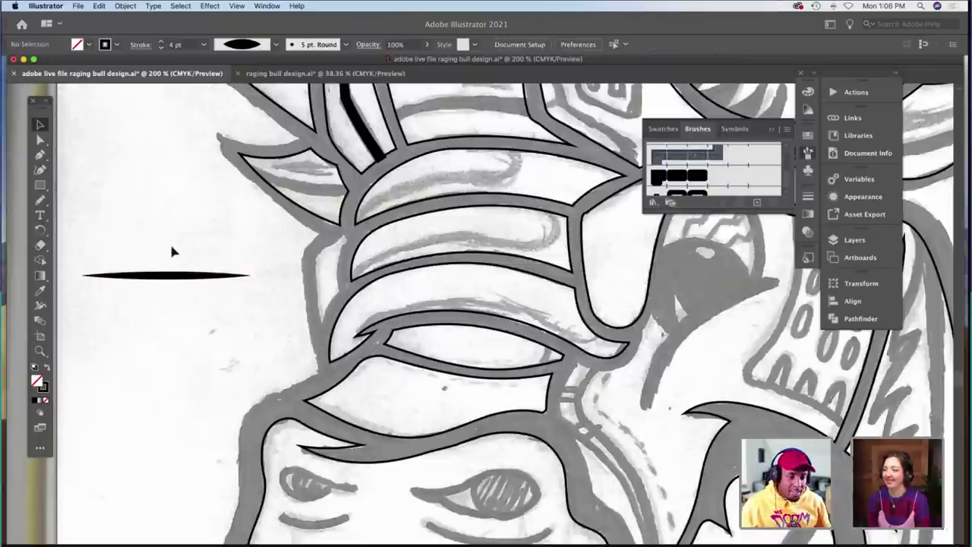
Change the stroke color of the tapered demonstration line to green.
click(170, 274)
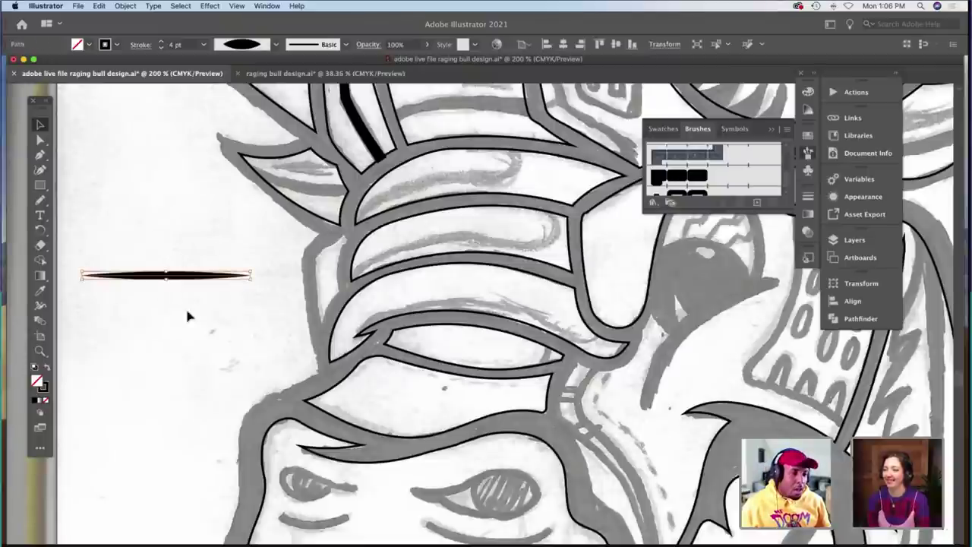
click(107, 44)
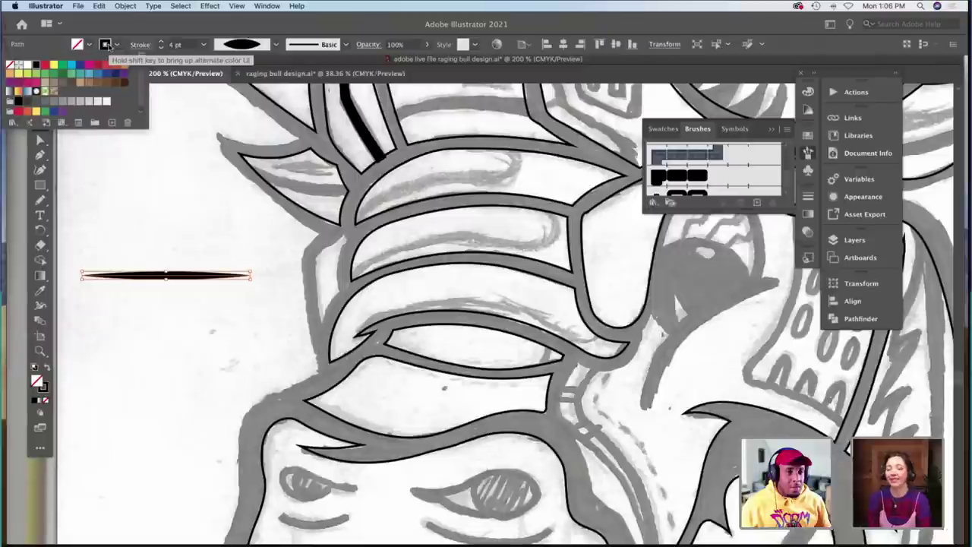
click(70, 75)
click(209, 215)
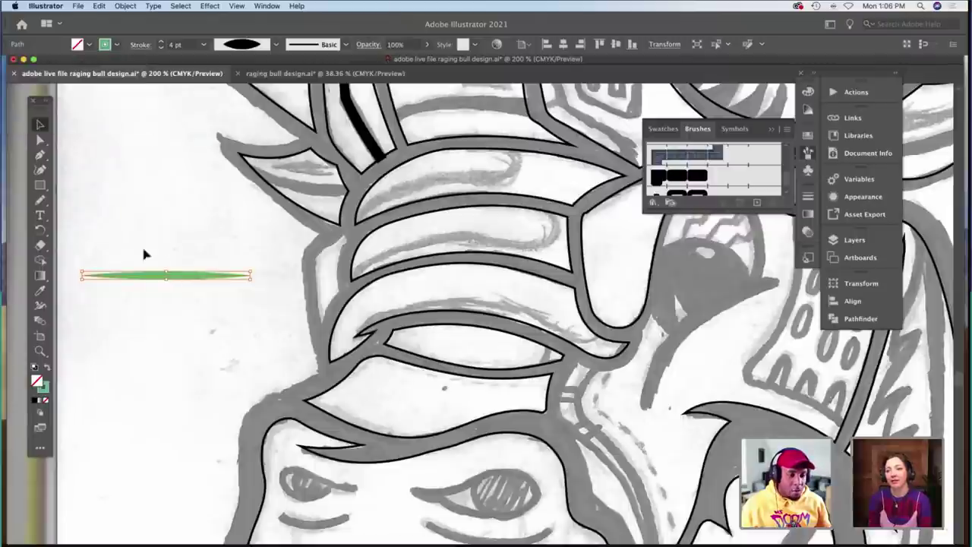
Create a new Art Brush from the green tapered line and set its colorization method to Hue Shift.
mouse_move(182, 276)
mouse_down()
mouse_move(627, 226)
mouse_move(733, 173)
mouse_up()
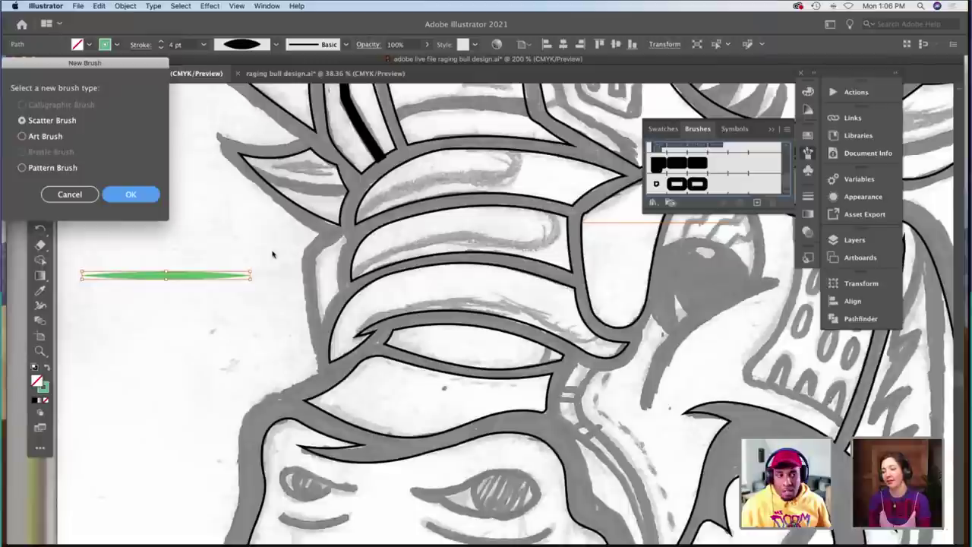
click(46, 136)
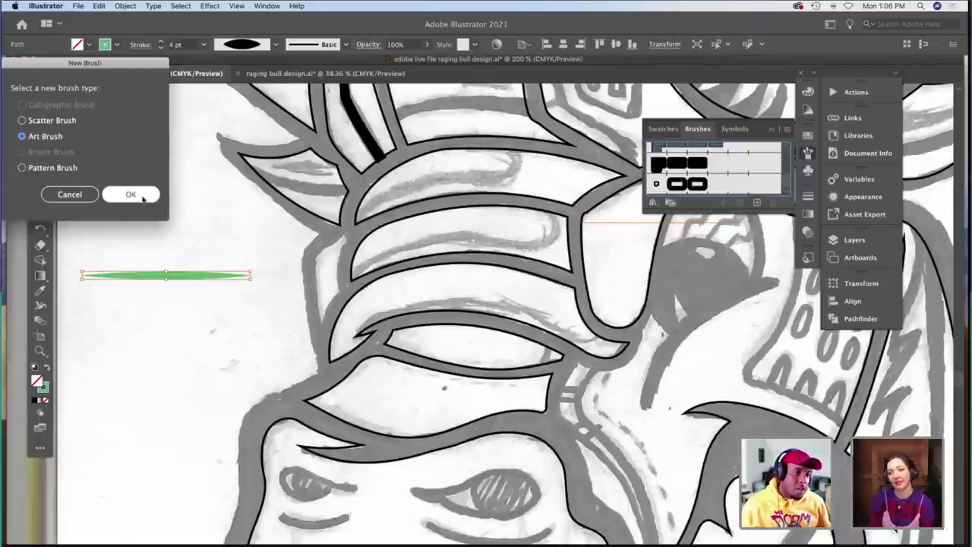
click(131, 194)
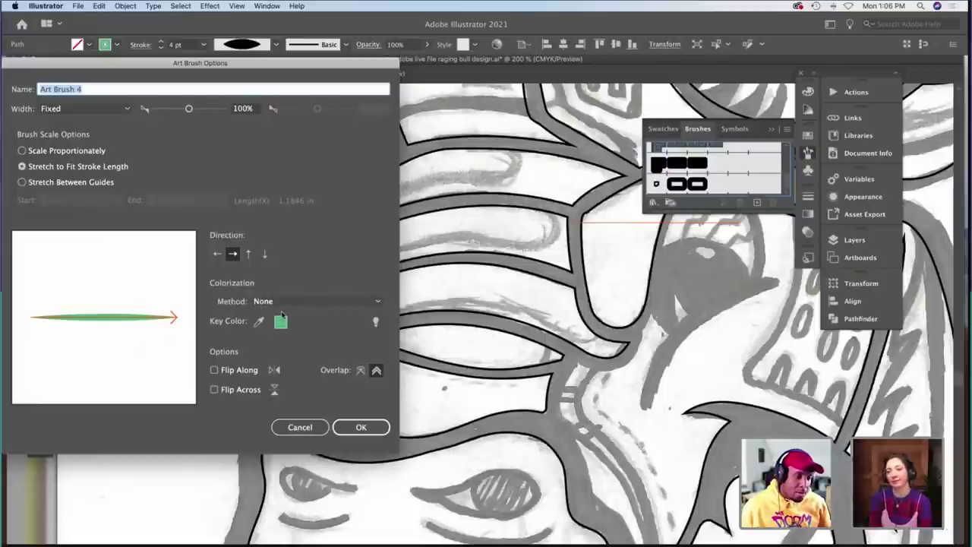
click(336, 302)
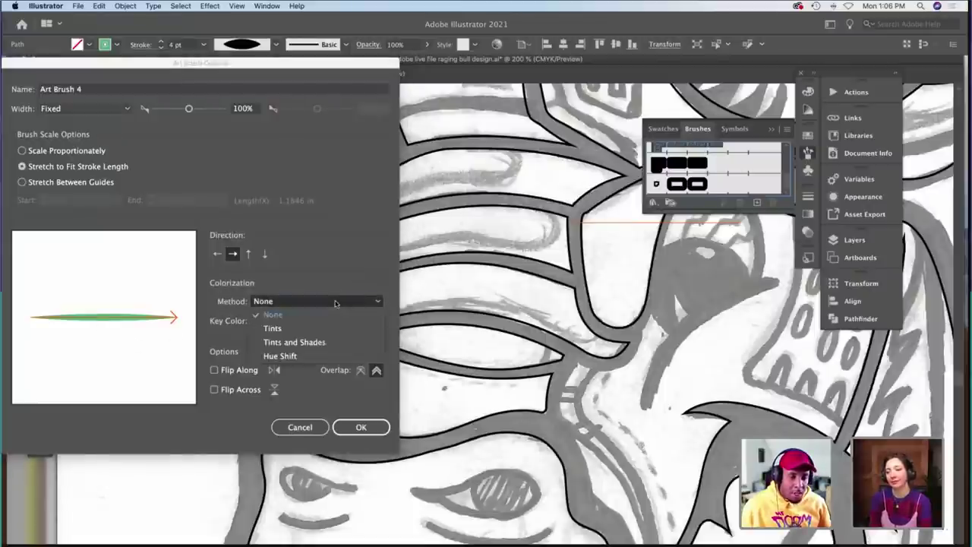
click(281, 356)
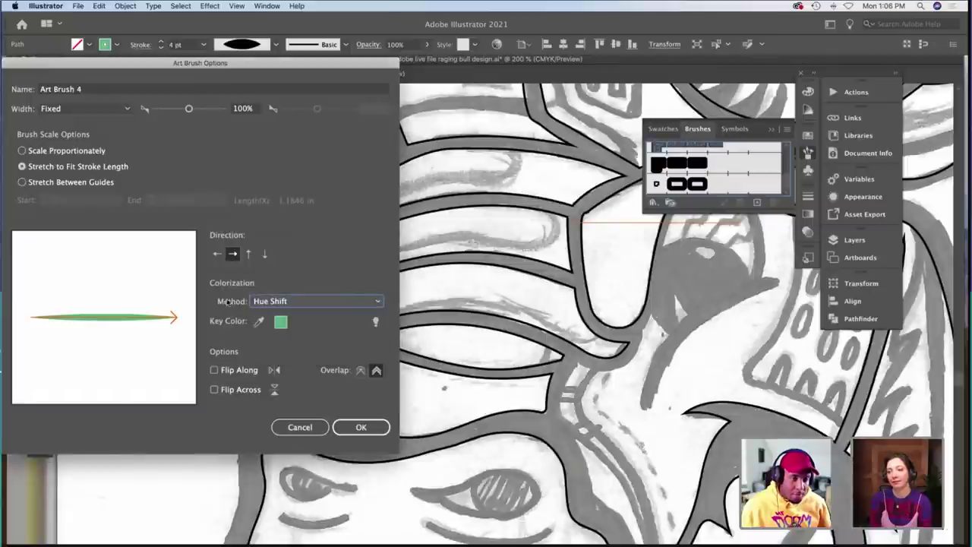
Keep the art brush width Fixed, name the brush "Ab Brush" and save it.
click(104, 111)
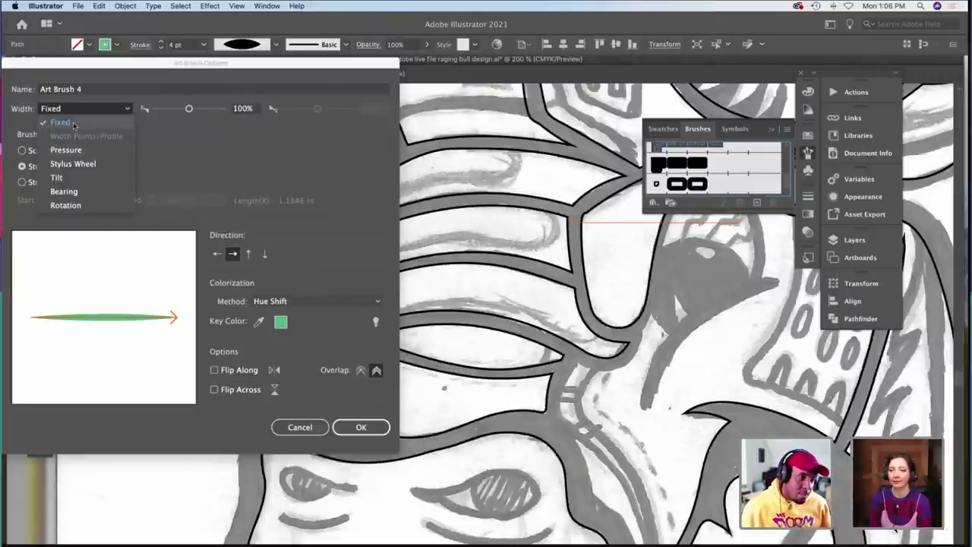
click(73, 125)
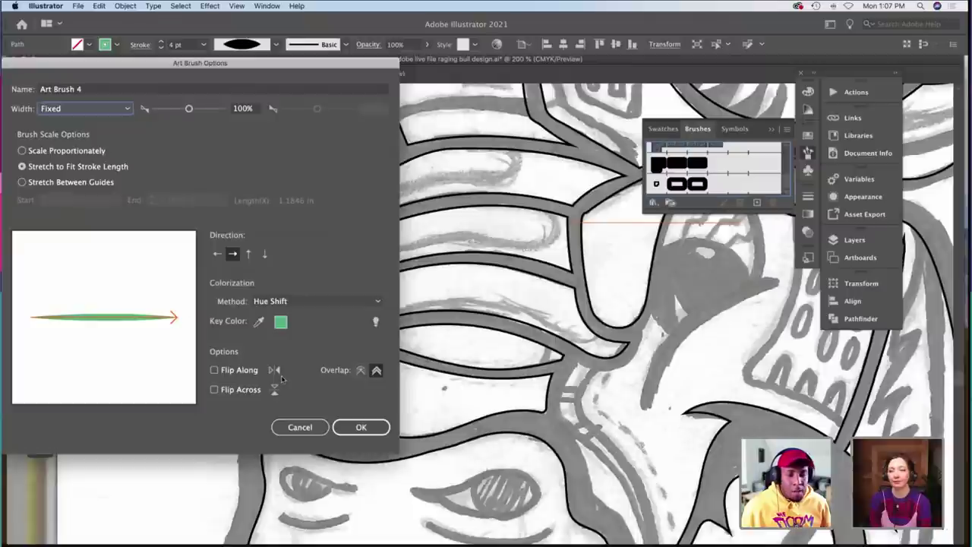
click(104, 91)
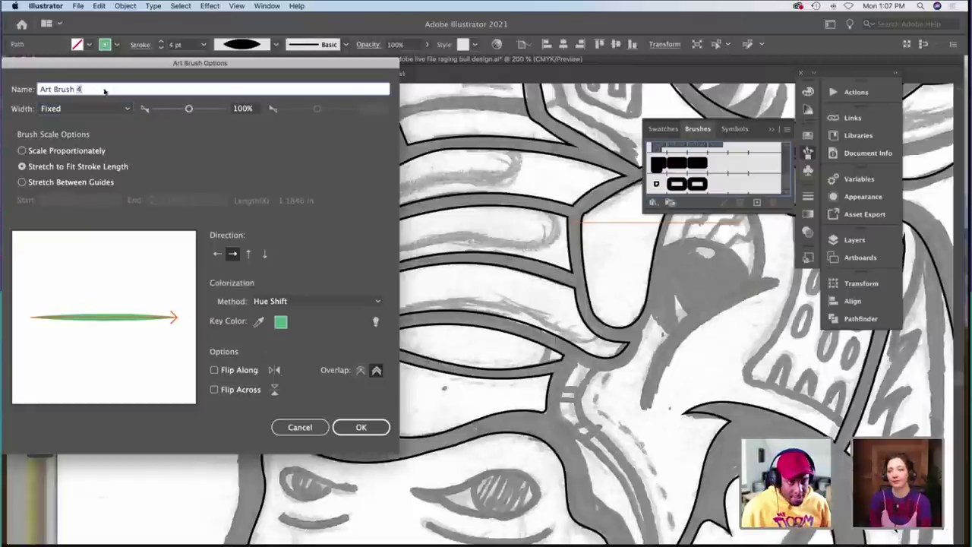
text(A)
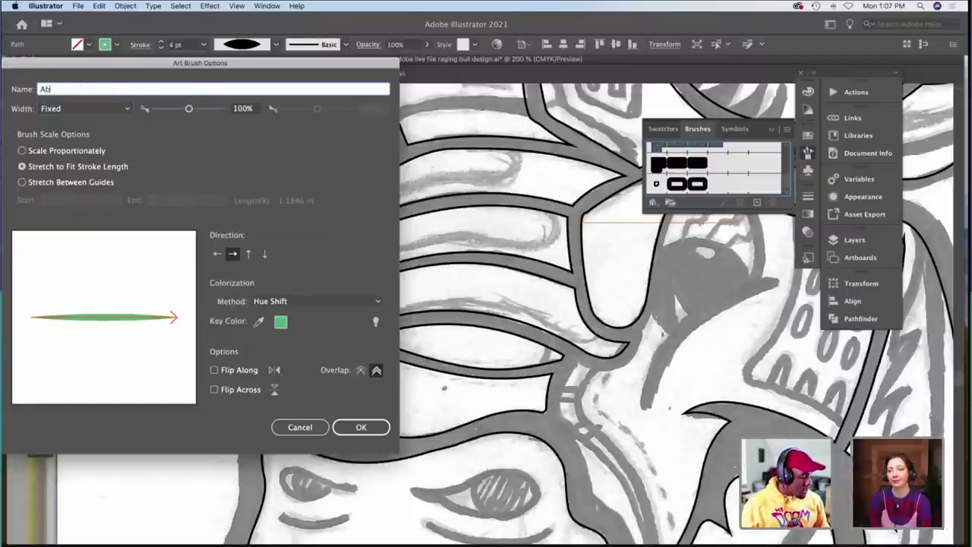
text(b)
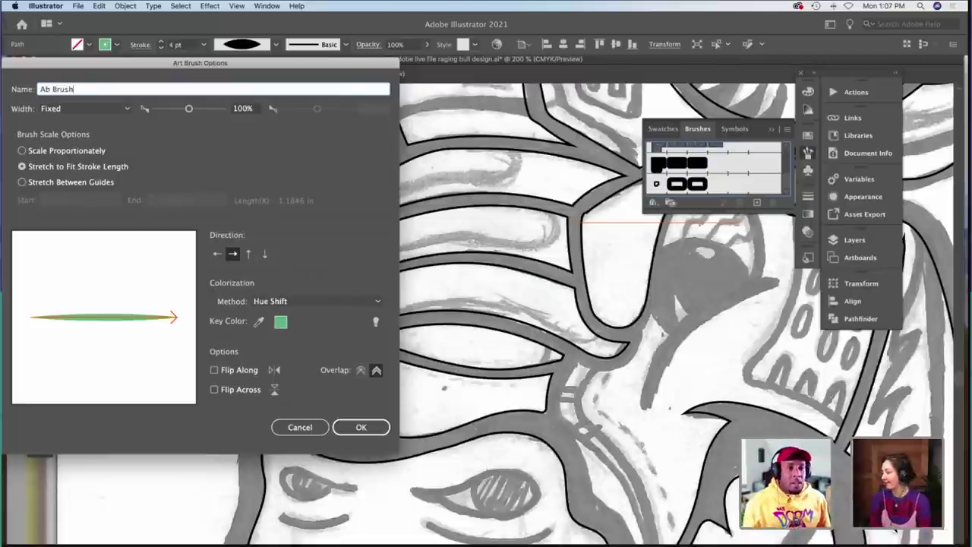
click(373, 427)
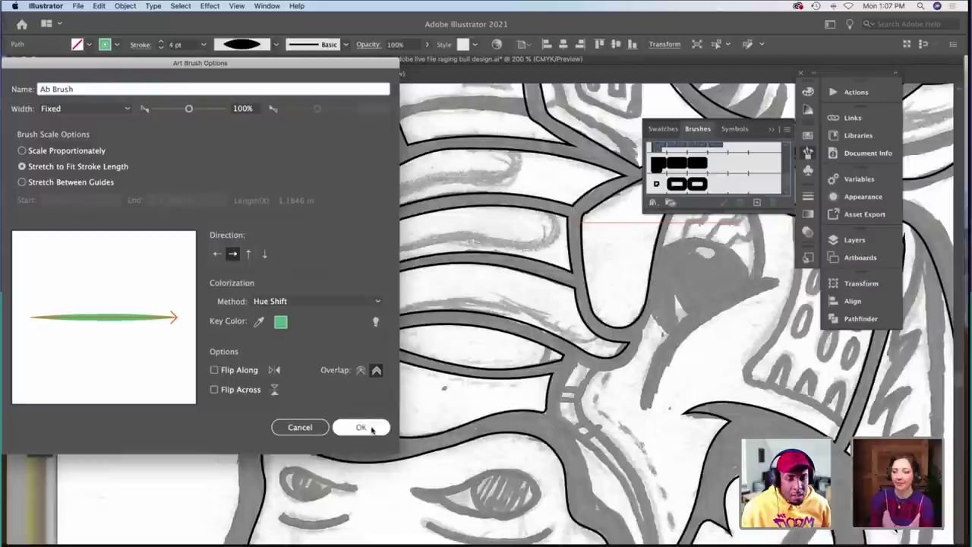
Try painting the curved lower eyelid of the bull's eye with the Ab Brush, and undo the stroke.
click(253, 345)
scroll(255, 346, right, 5)
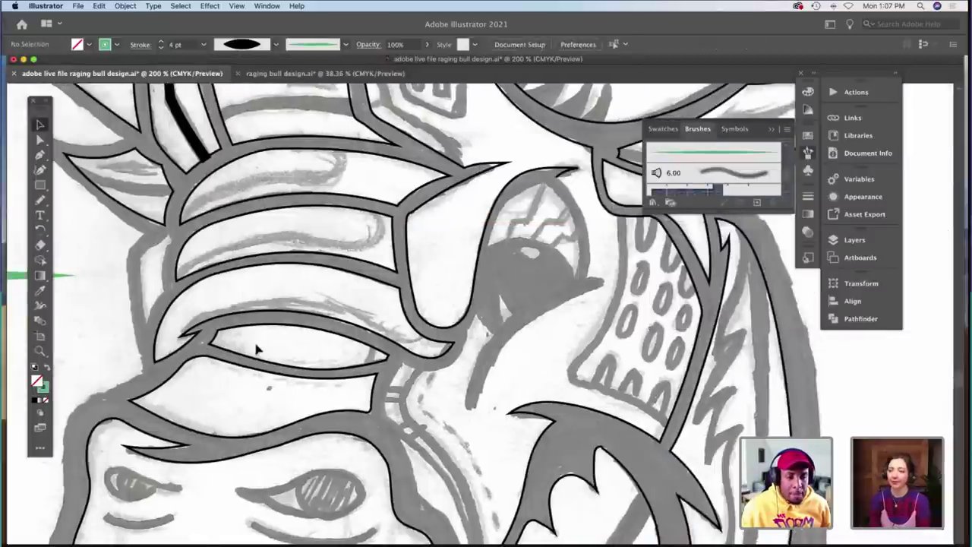
key(b)
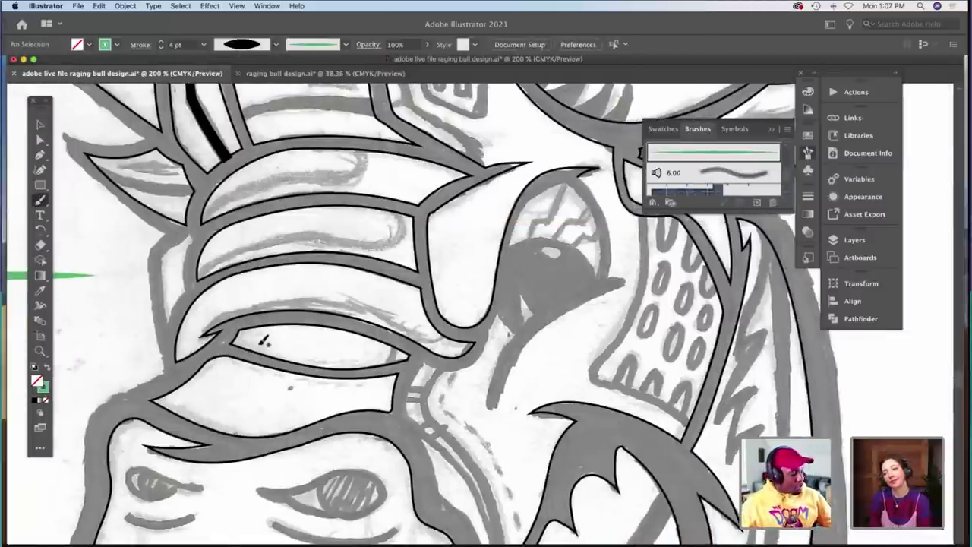
scroll(264, 342, right, 1)
scroll(264, 342, left, 5)
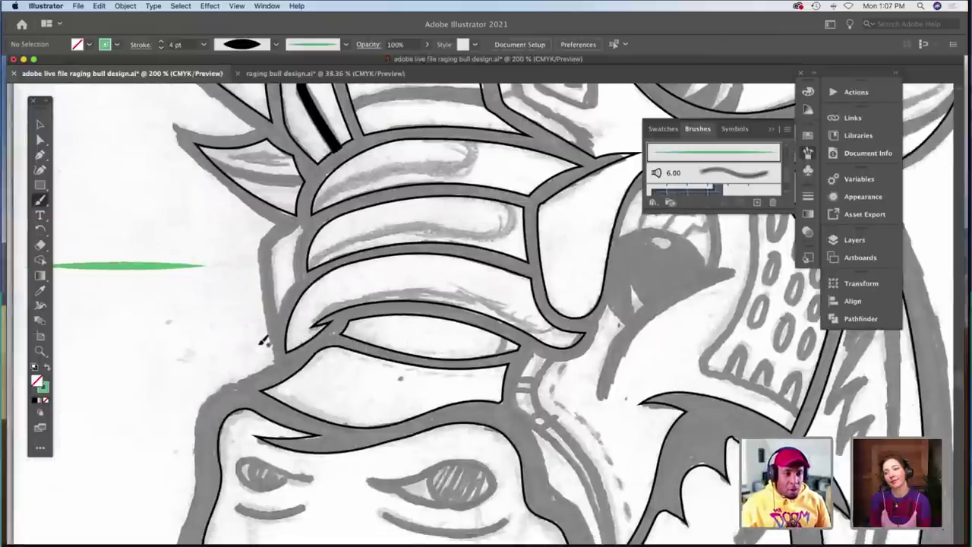
scroll(264, 342, right, 8)
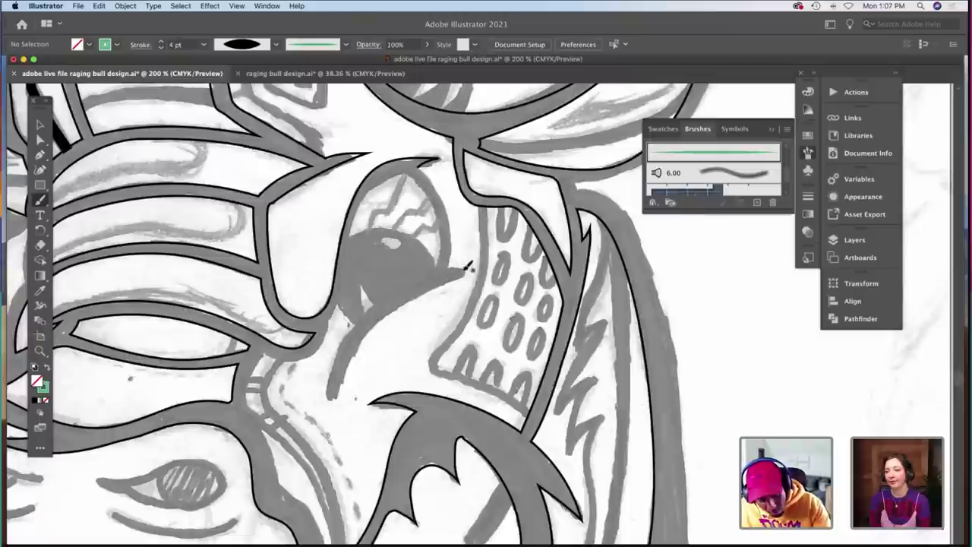
mouse_move(469, 267)
mouse_down()
mouse_move(381, 310)
mouse_move(343, 391)
mouse_up()
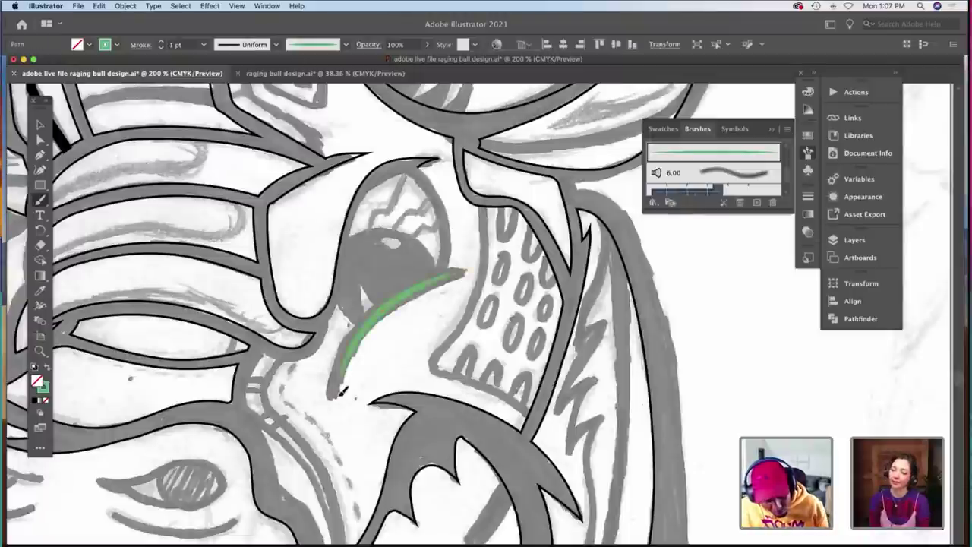
scroll(343, 391, left, 3)
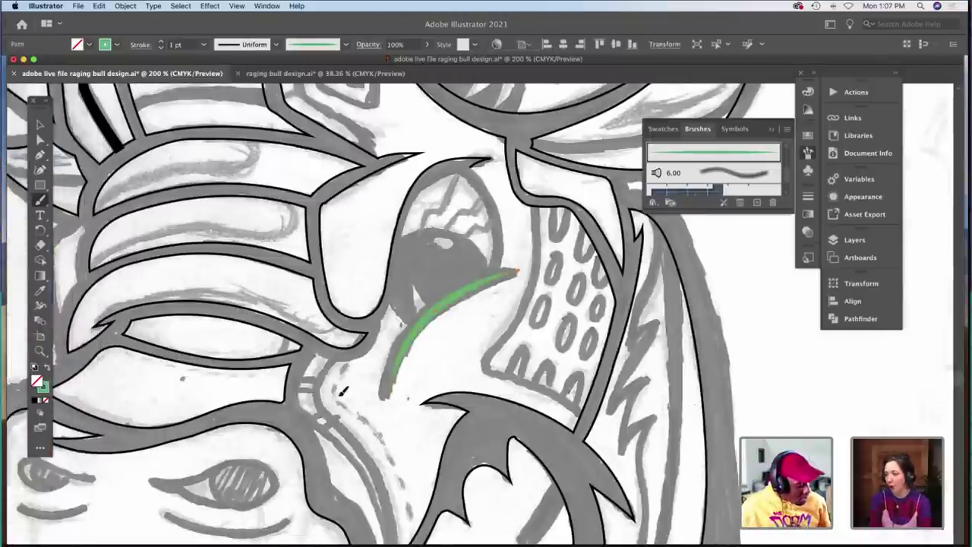
scroll(343, 391, left, 5)
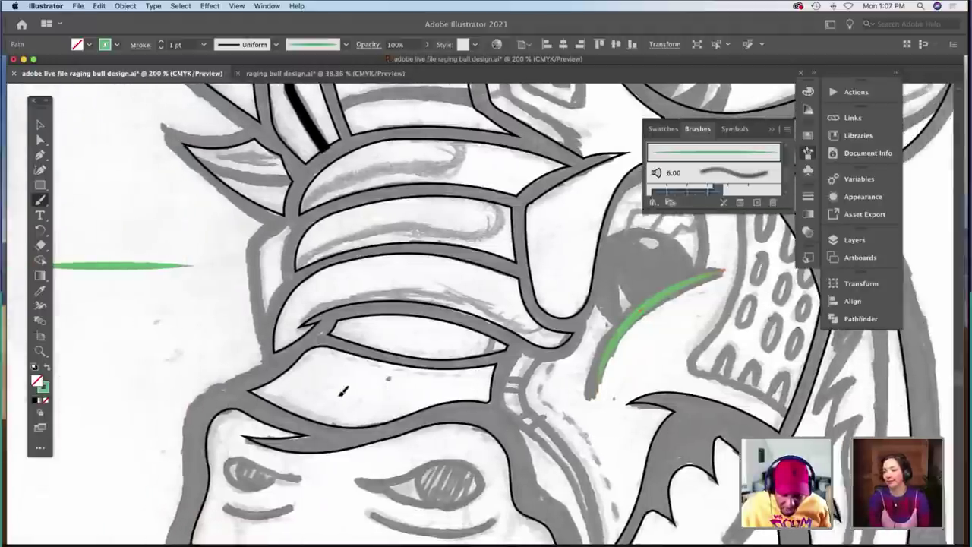
key(super+z)
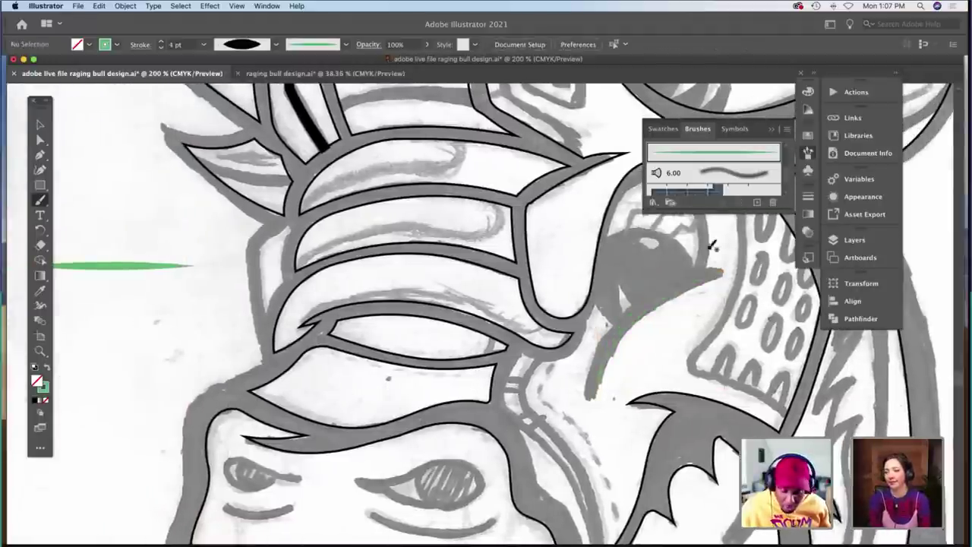
Set the Ab Brush's fixed width to 120%.
double_click(723, 161)
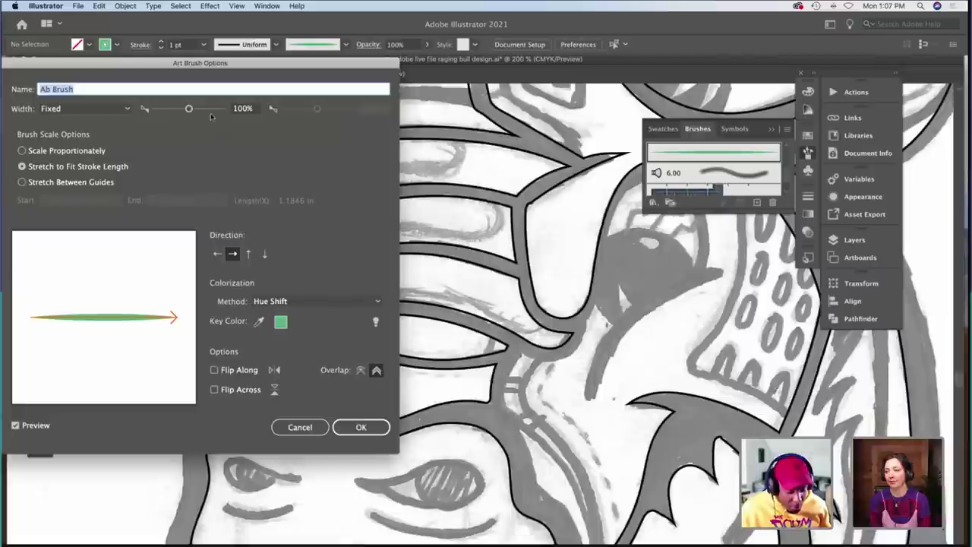
drag(189, 109, 192, 111)
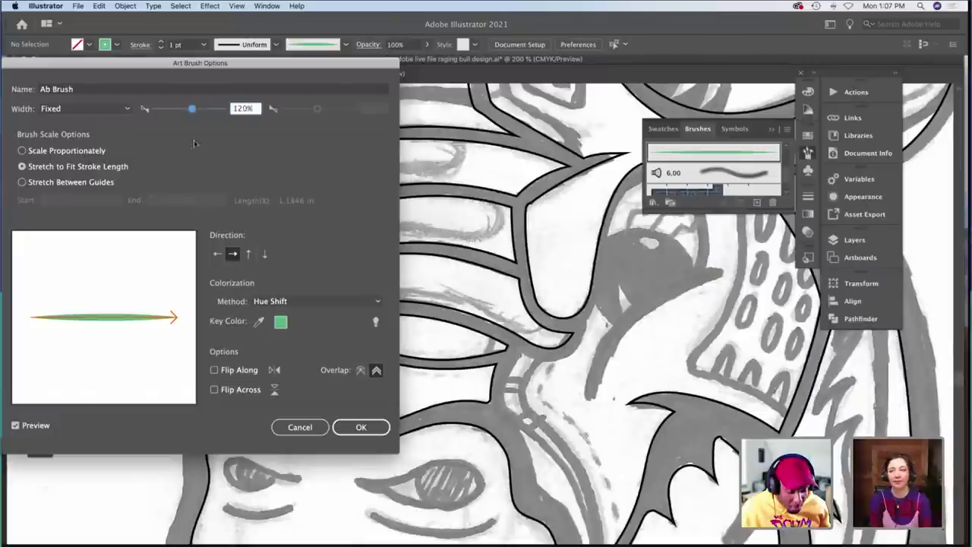
click(360, 427)
Paint another trial stroke along the bull's lower eyelid with the widened Ab Brush, and remove it.
scroll(486, 347, right, 5)
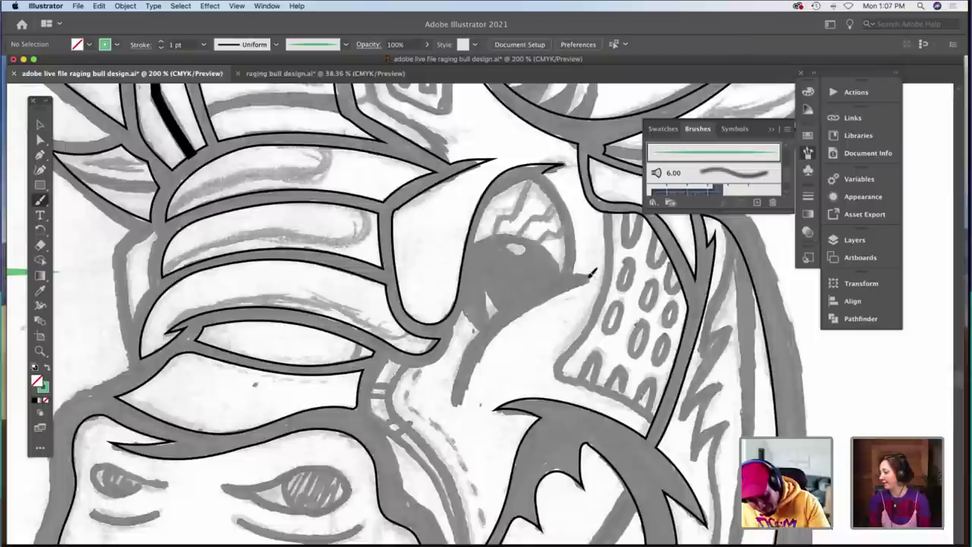
mouse_move(519, 303)
mouse_down()
mouse_move(486, 337)
mouse_move(460, 401)
mouse_up()
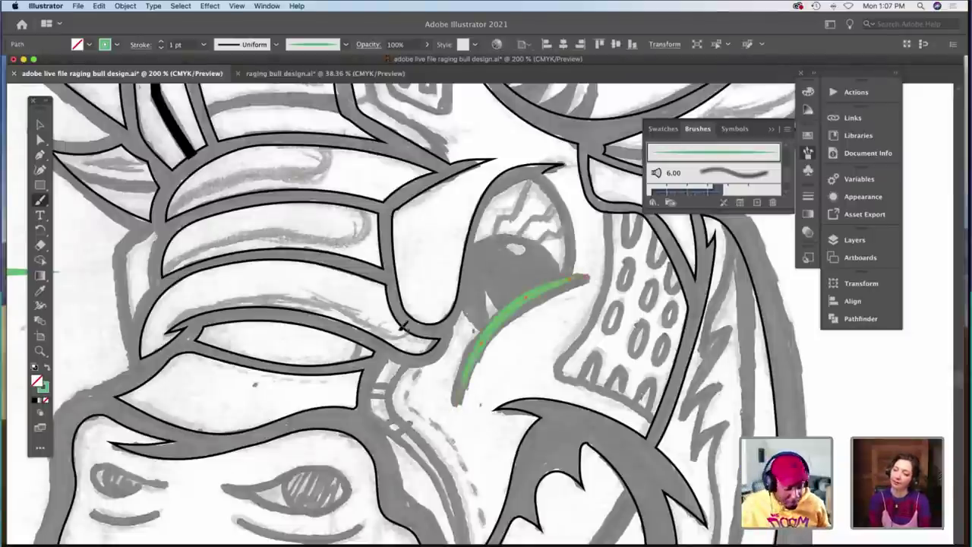
key(super+shift+a)
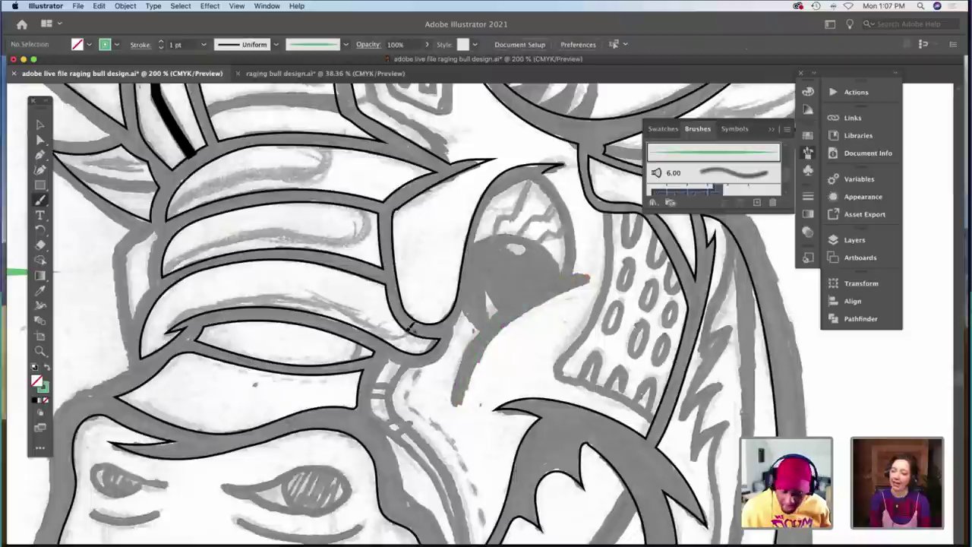
Set the Ab Brush's fixed width to 141%.
double_click(681, 155)
drag(189, 110, 195, 111)
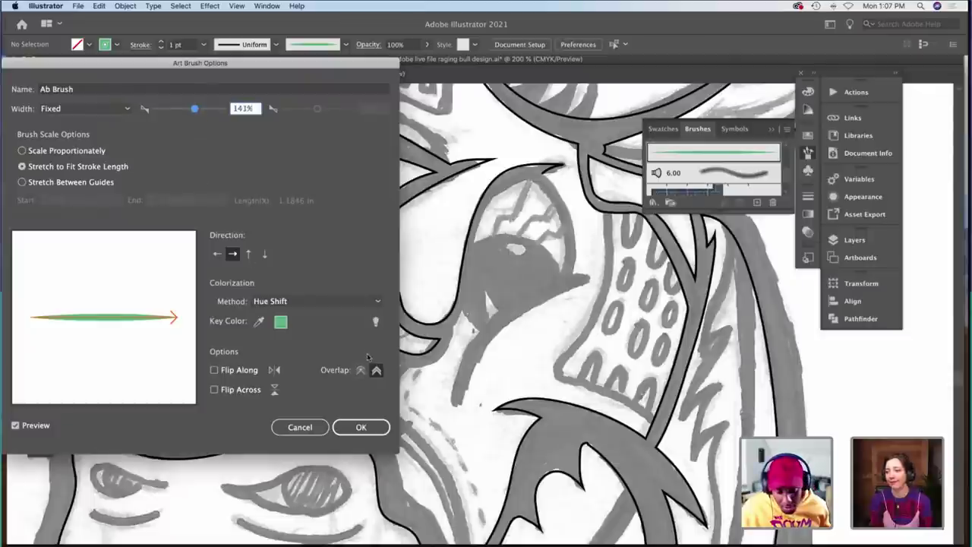
click(360, 427)
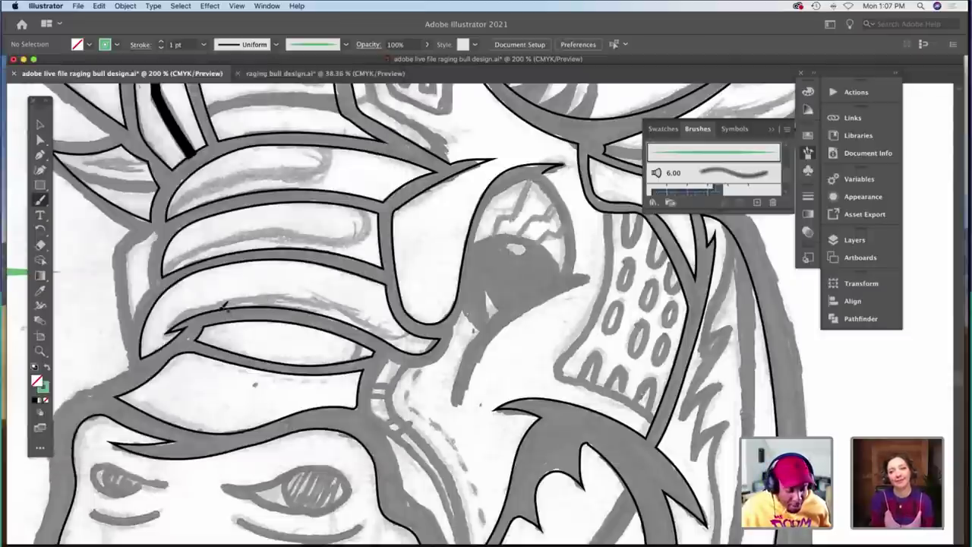
Paint the bull's curved lower eyelid with the Ab Brush and change the stroke's colour to black.
scroll(224, 308, right, 2)
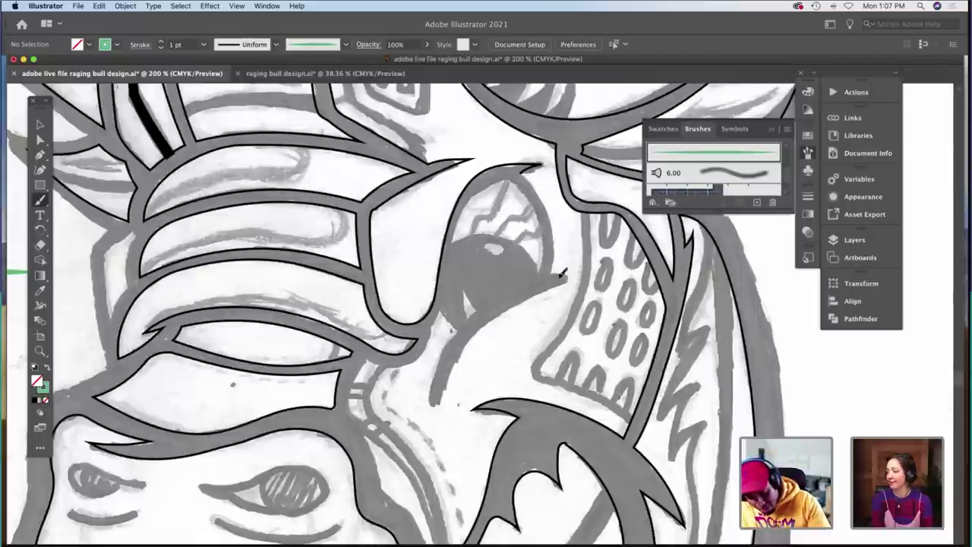
drag(448, 367, 438, 398)
key(v)
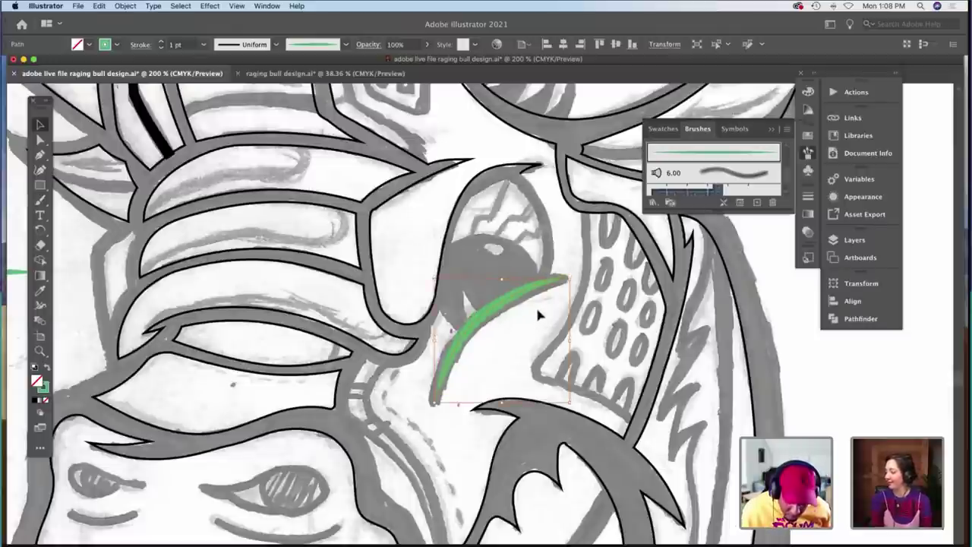
click(104, 46)
click(35, 65)
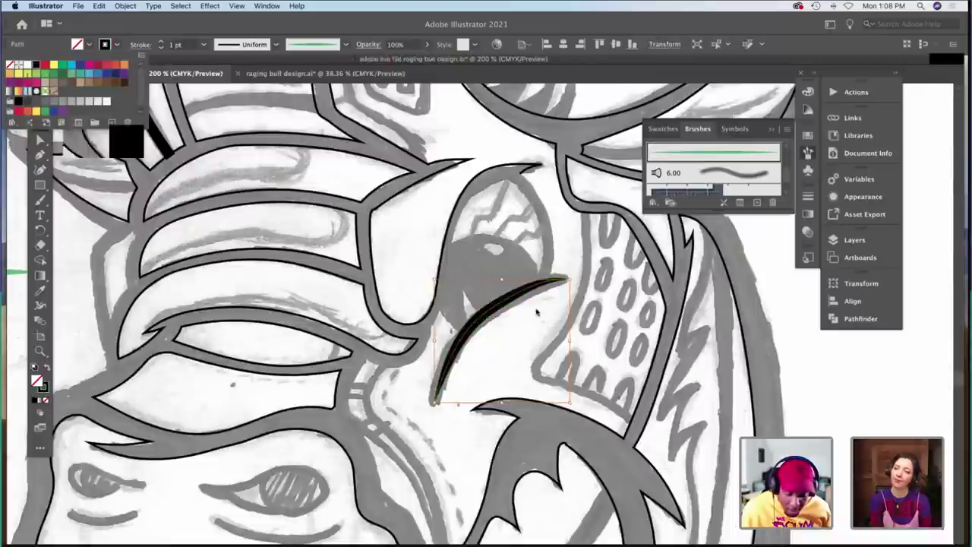
click(541, 314)
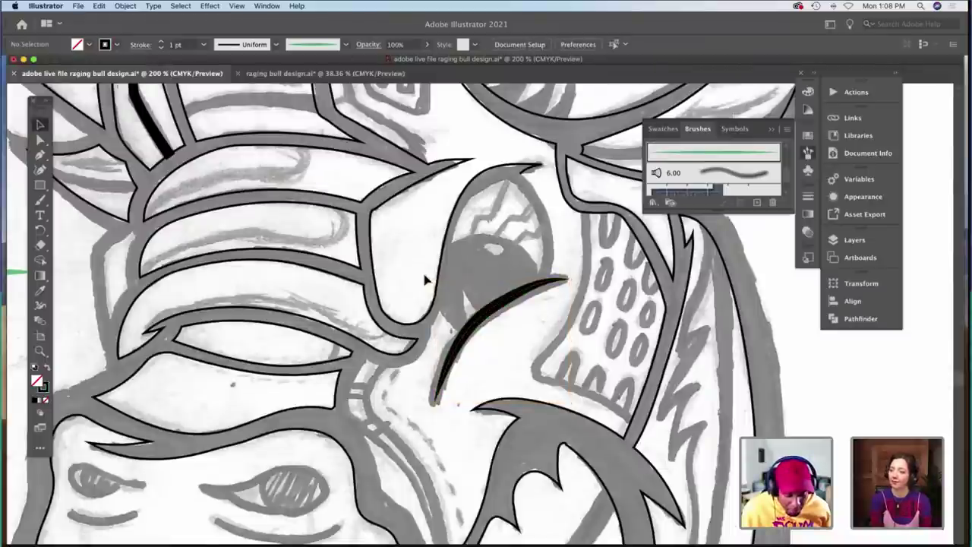
Paint a black tapered stroke along the curved line beneath the larger nostril.
scroll(425, 281, down, 5)
key(b)
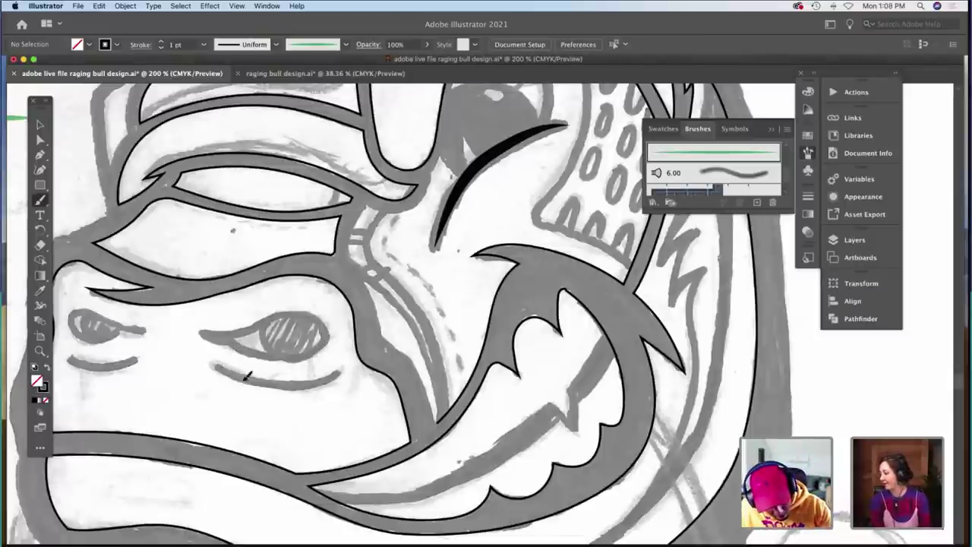
drag(307, 384, 345, 374)
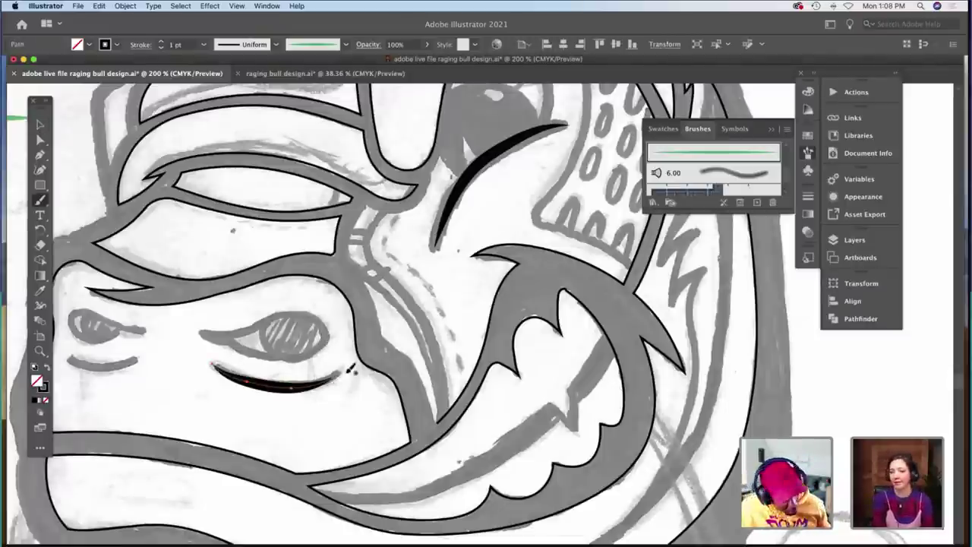
scroll(233, 280, left, 2)
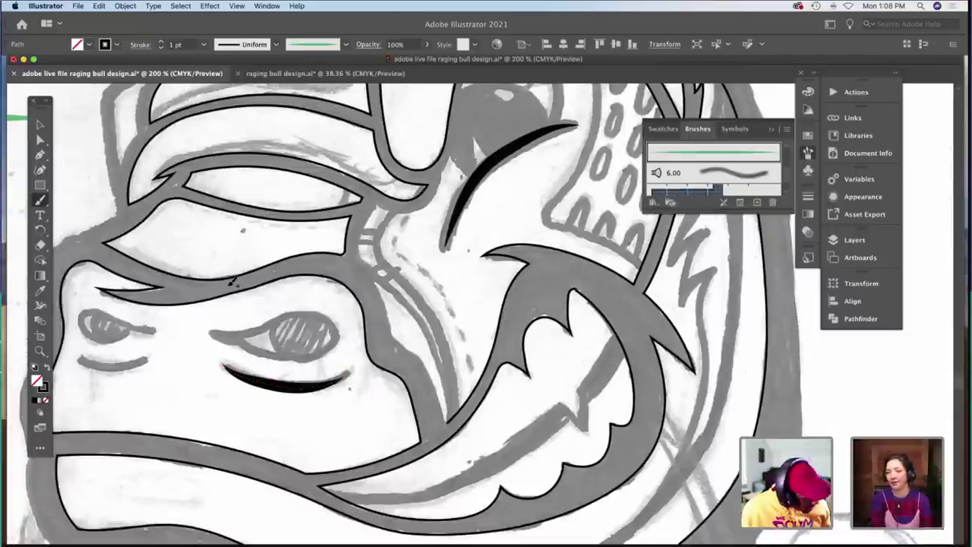
key(v)
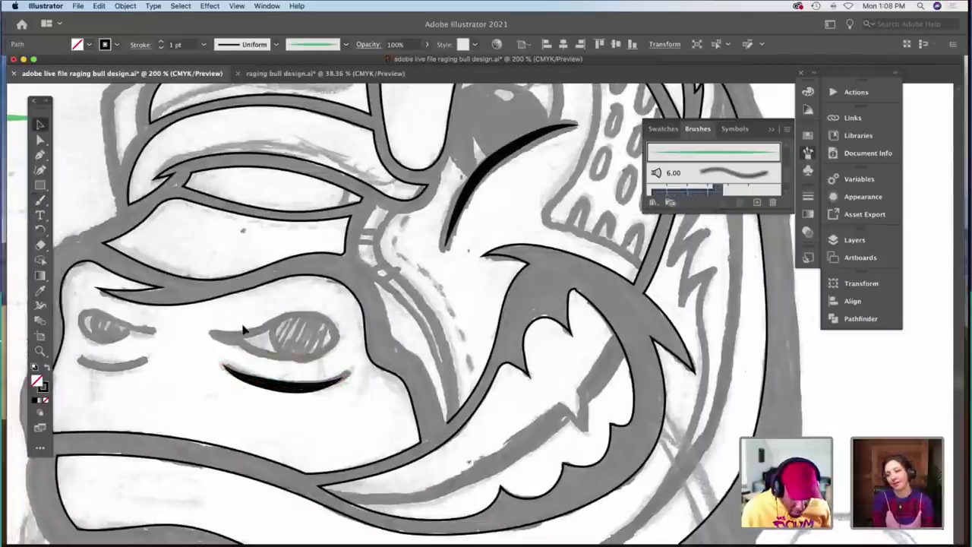
click(245, 326)
Paint a matching black tapered stroke along the curved line beneath the smaller nostril.
scroll(244, 328, left, 2)
scroll(244, 328, down, 1)
scroll(244, 328, left, 5)
scroll(245, 328, down, 1)
scroll(245, 328, left, 2)
key(b)
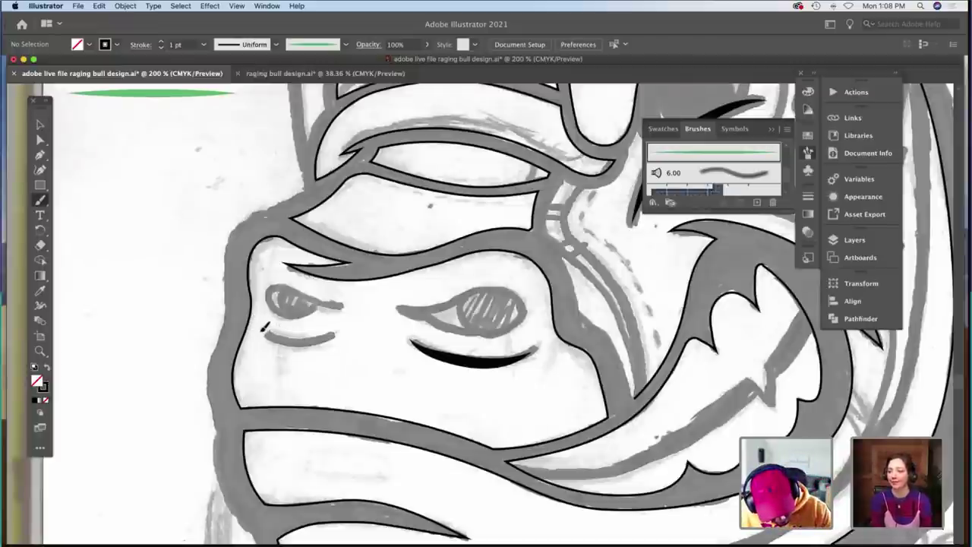
drag(298, 338, 349, 329)
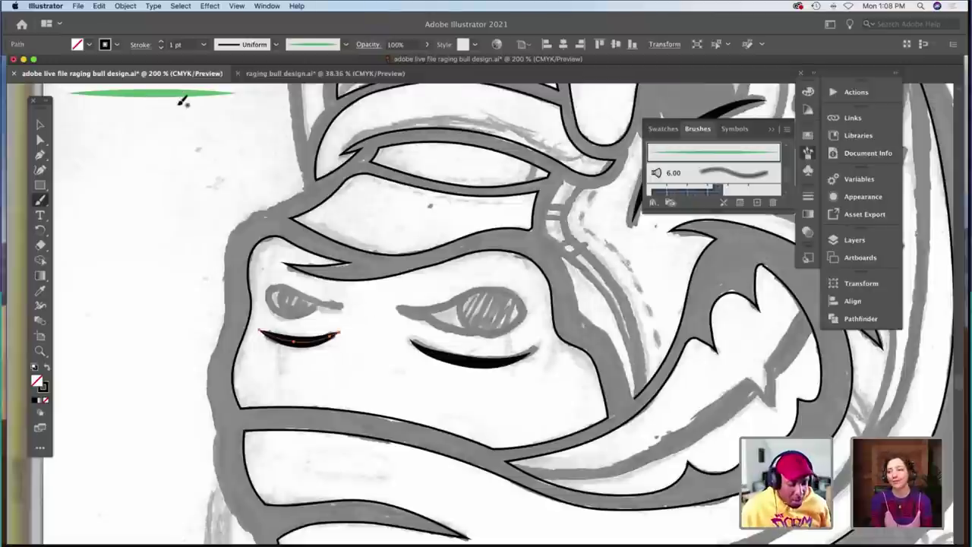
Set the weight of the stroke beneath the smaller nostril to 0.75 pt and deselect it.
click(205, 44)
scroll(215, 89, up, 2)
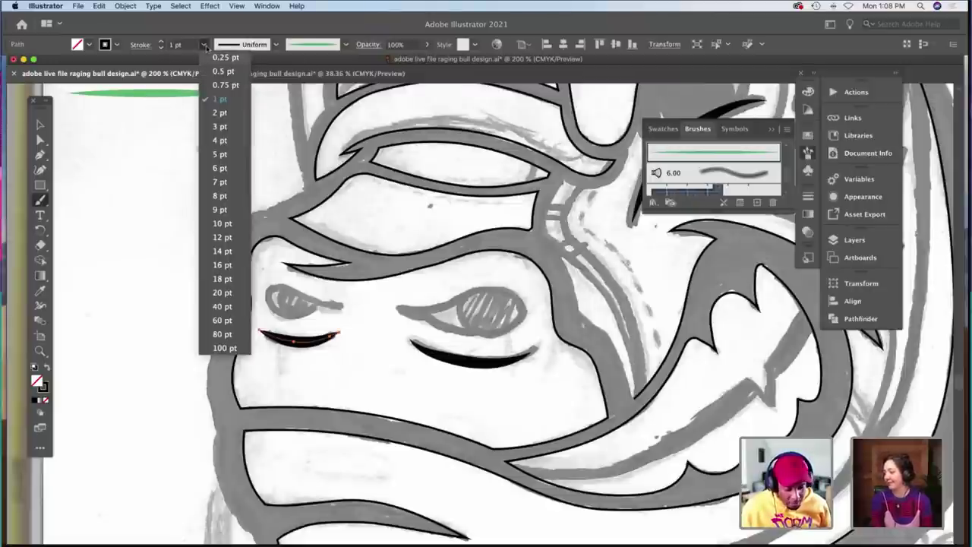
click(217, 86)
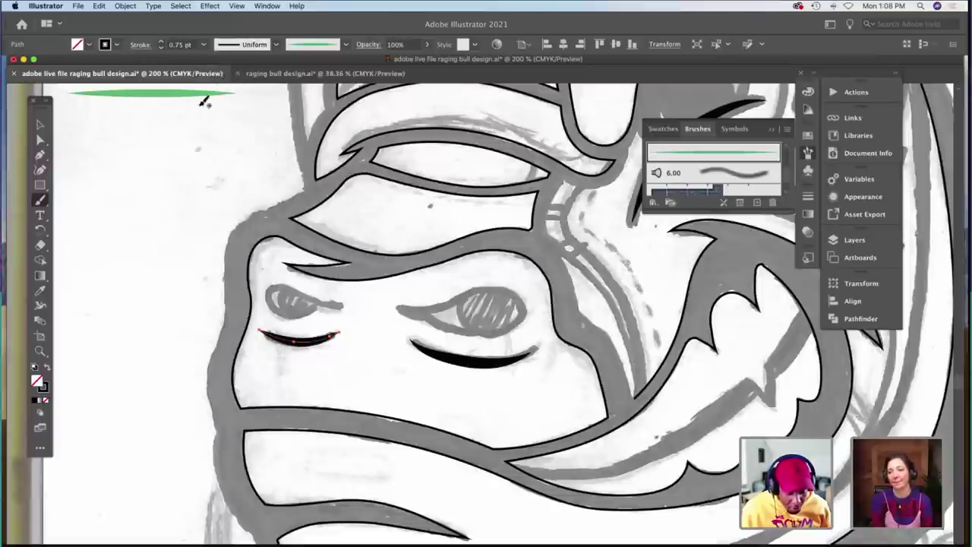
click(43, 126)
click(126, 228)
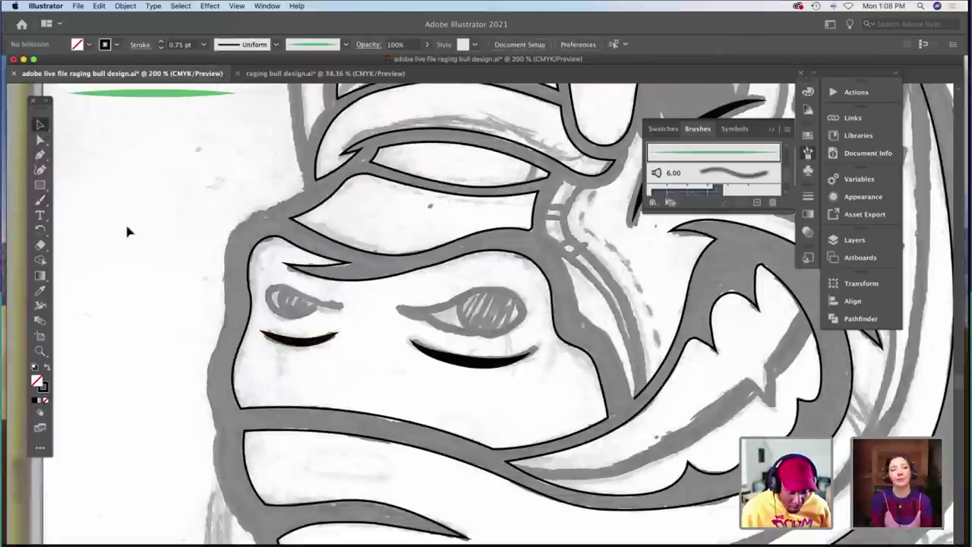
Set the stroke weight of the bull's lower eyelid to 1.5 pt and deselect it.
scroll(128, 230, right, 5)
scroll(127, 230, up, 5)
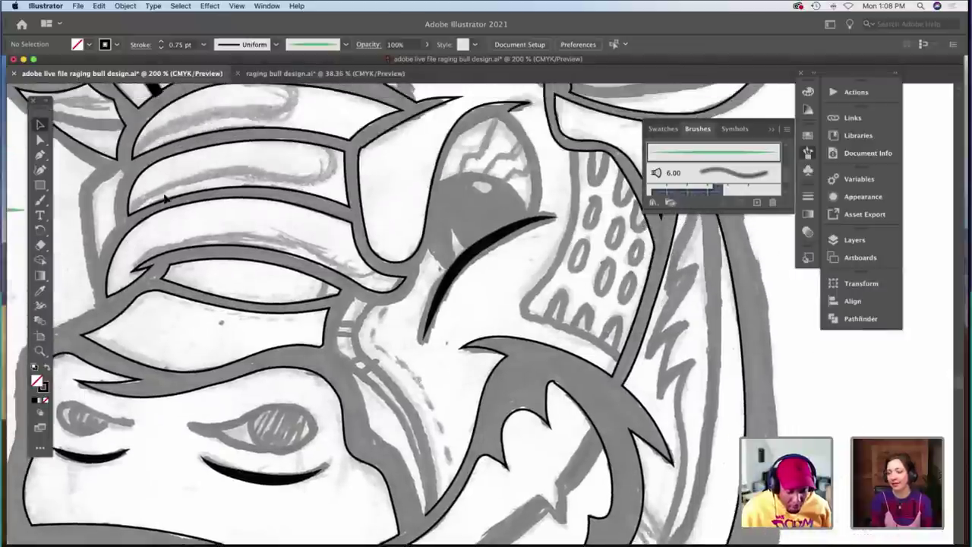
scroll(164, 198, up, 3)
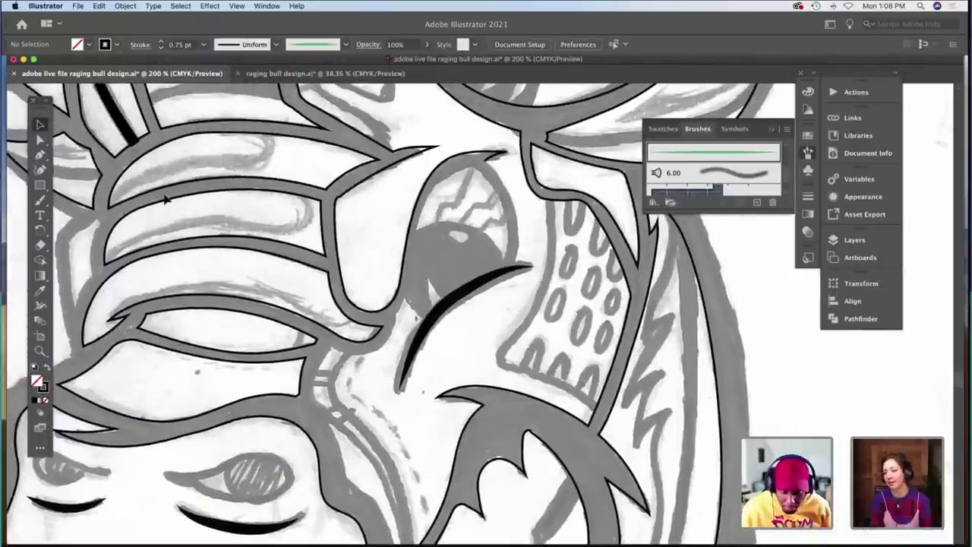
click(486, 283)
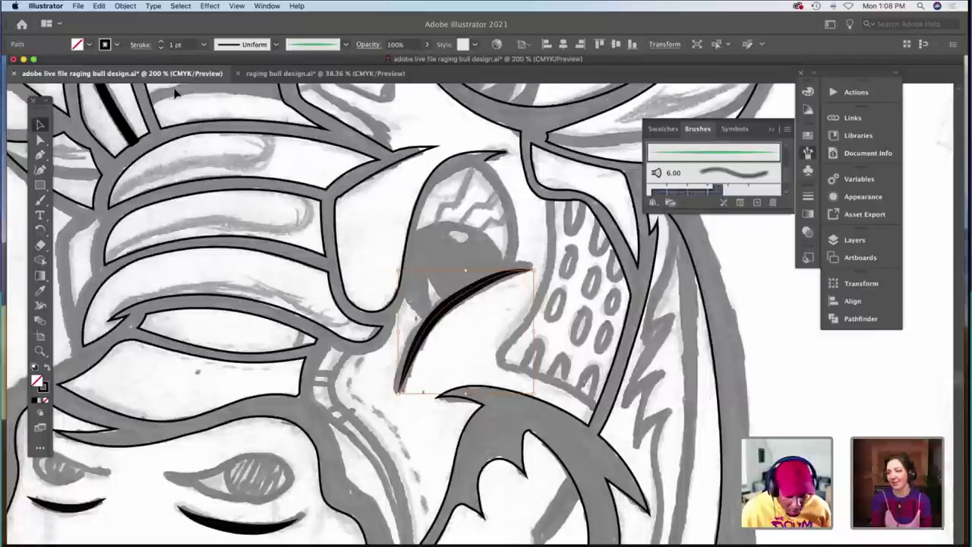
click(160, 42)
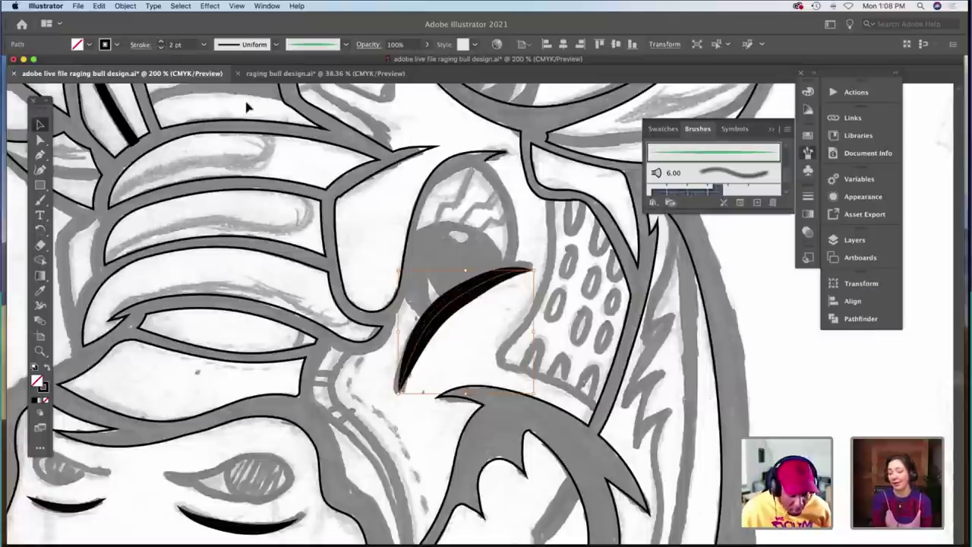
click(205, 45)
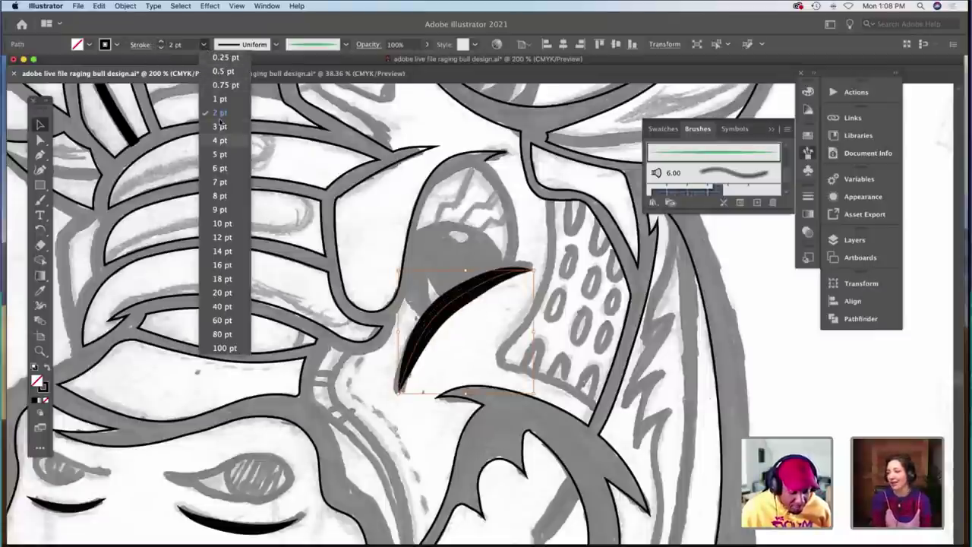
click(174, 44)
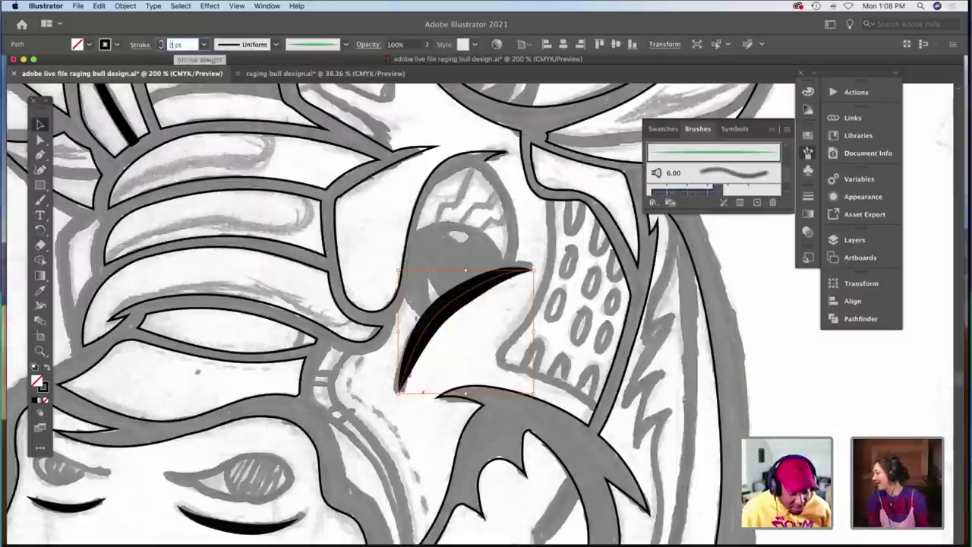
text(1.5)
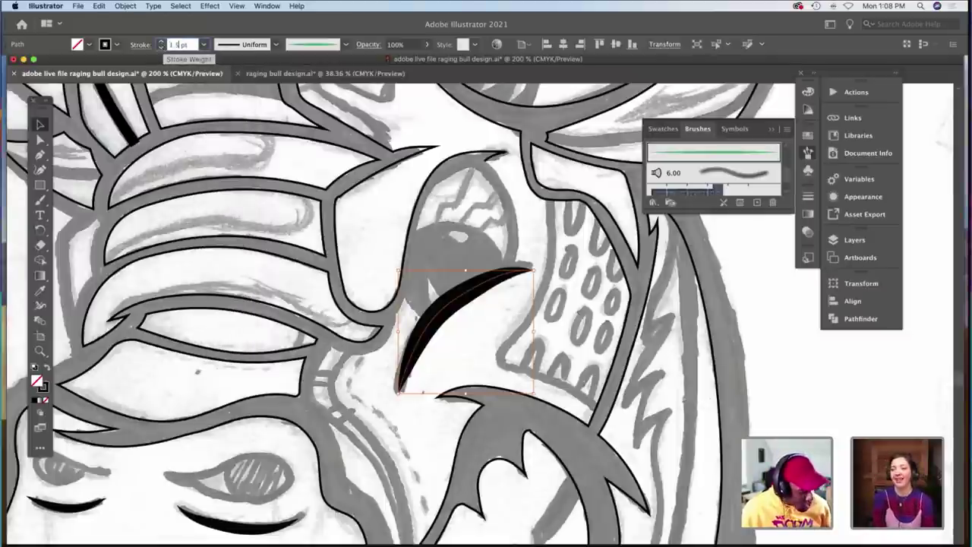
key(Return)
click(463, 322)
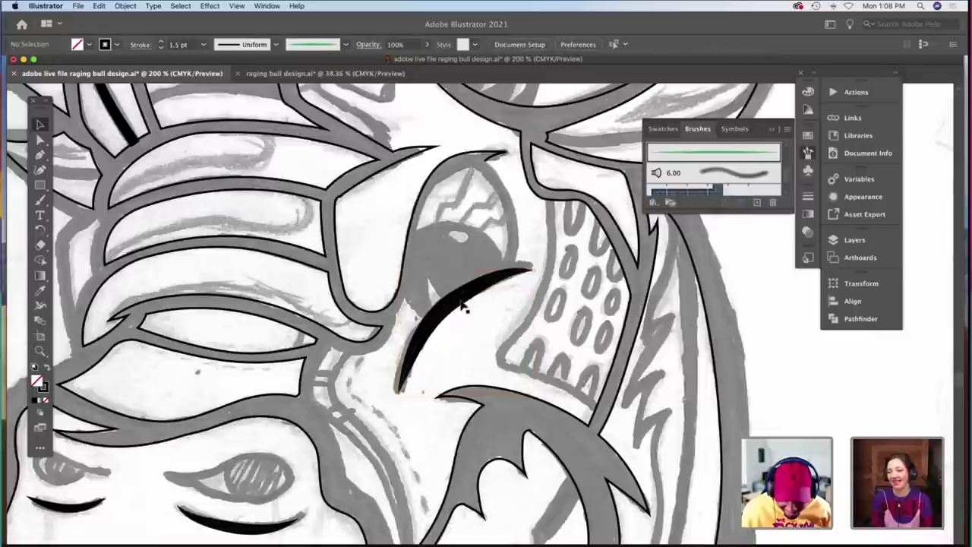
Examine the brushed eyelid and nostril strokes against the surrounding outlines of the head.
scroll(479, 349, down, 5)
scroll(478, 349, left, 2)
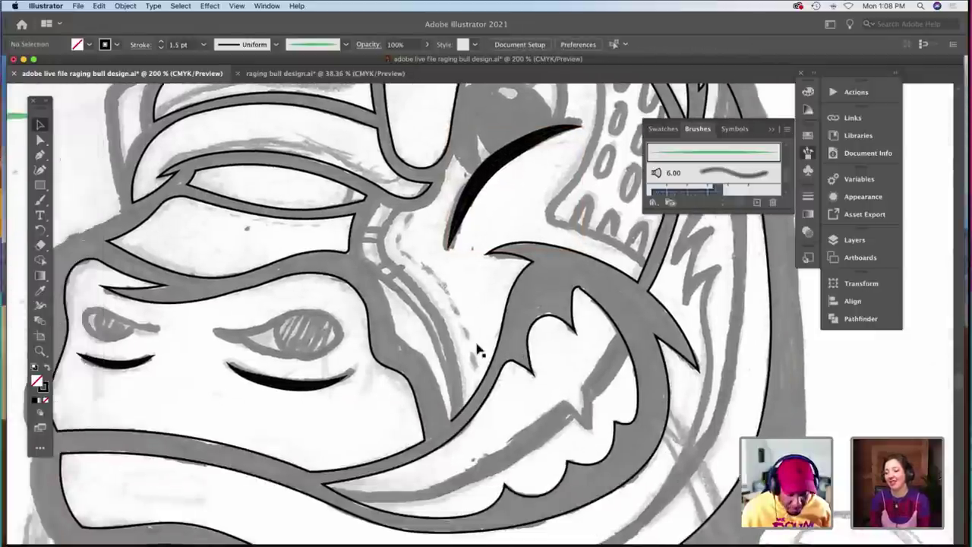
scroll(478, 349, up, 1)
scroll(479, 350, up, 3)
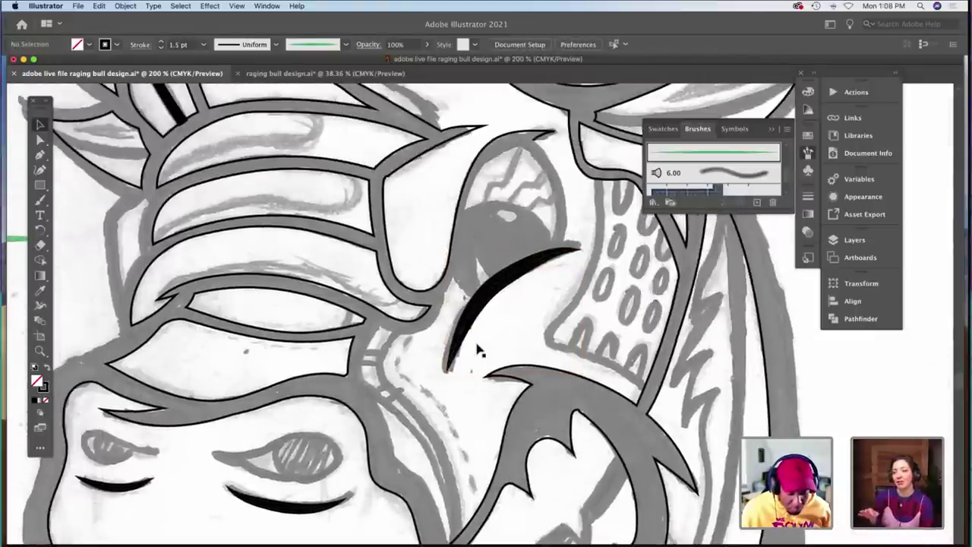
scroll(452, 326, left, 3)
scroll(452, 327, up, 1)
scroll(451, 325, up, 6)
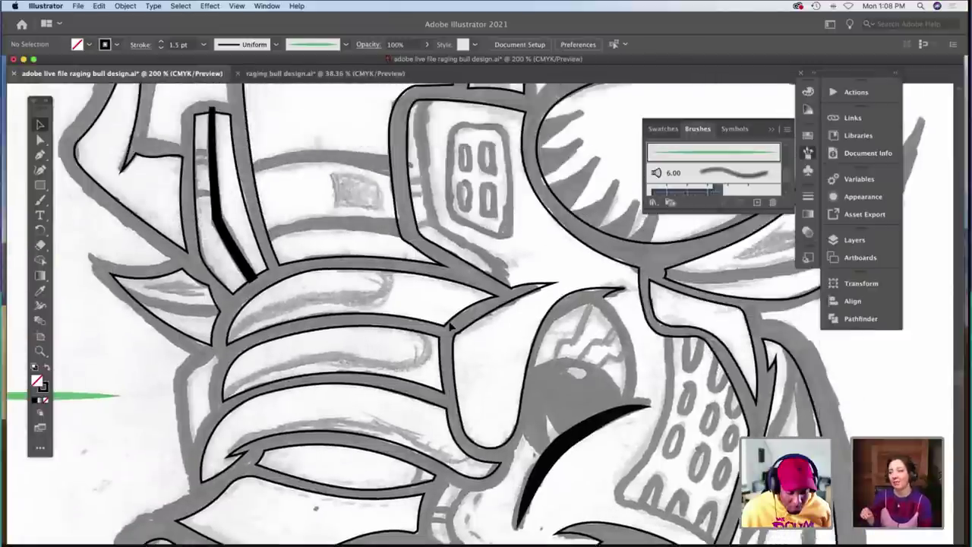
scroll(450, 325, down, 5)
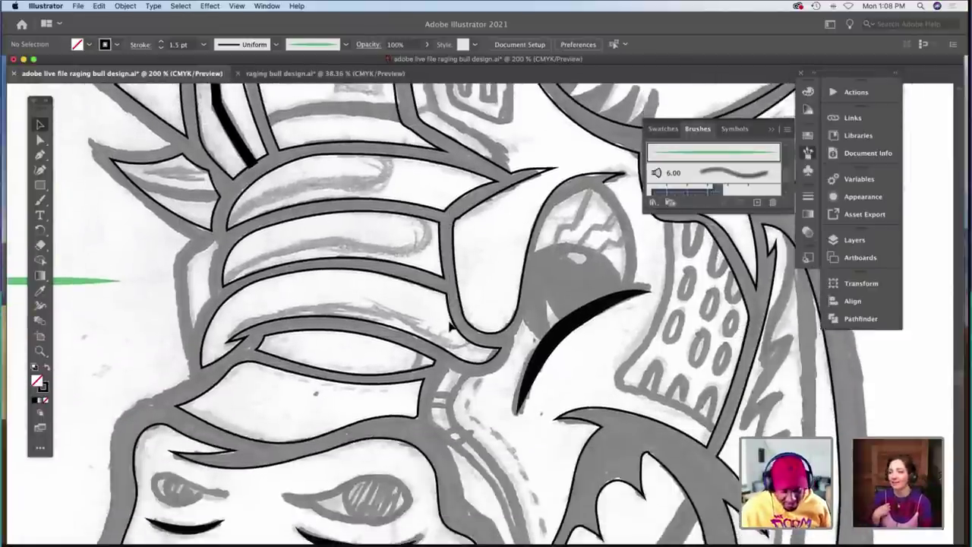
scroll(450, 325, down, 6)
scroll(450, 325, right, 3)
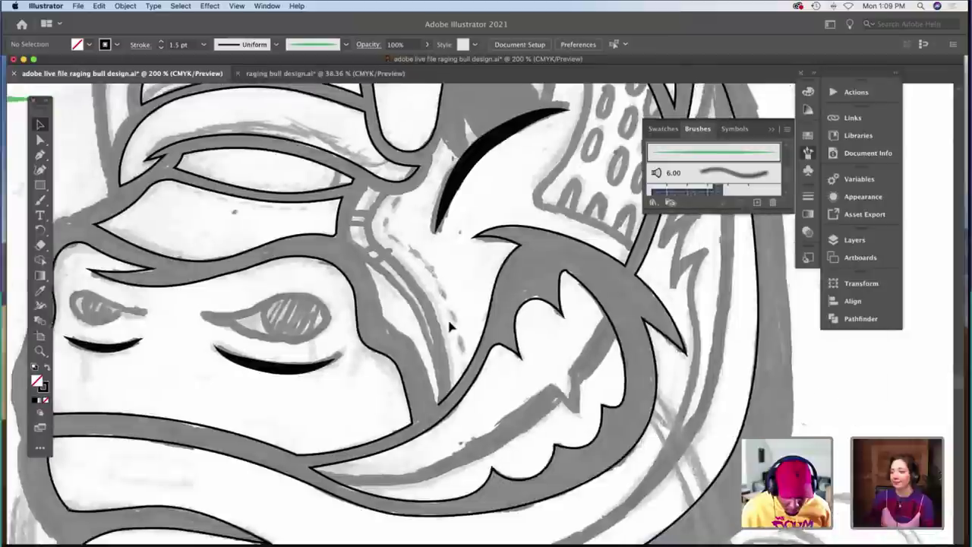
Extend the cheek outline freehand from its open lower end point along the edge of the muzzle.
scroll(450, 325, up, 2)
scroll(450, 325, right, 1)
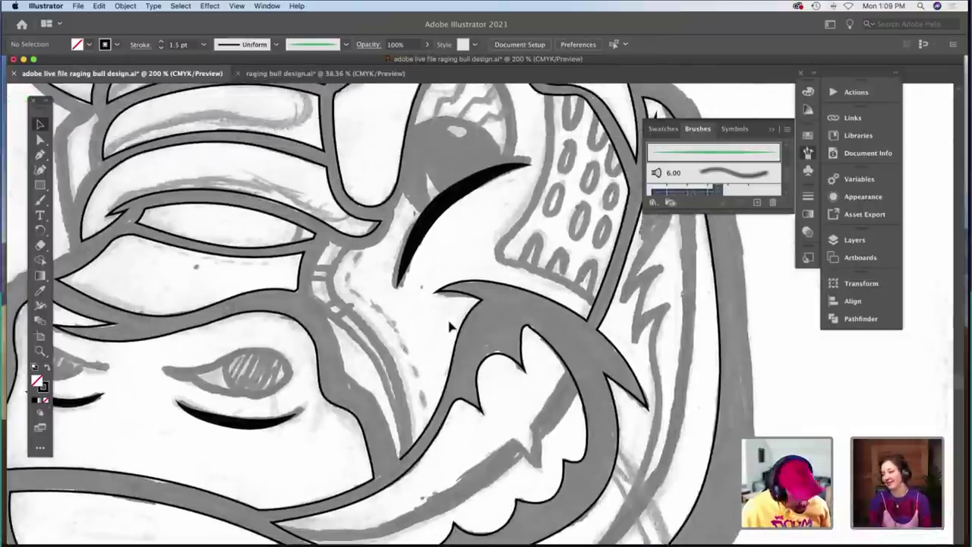
key(a)
click(403, 461)
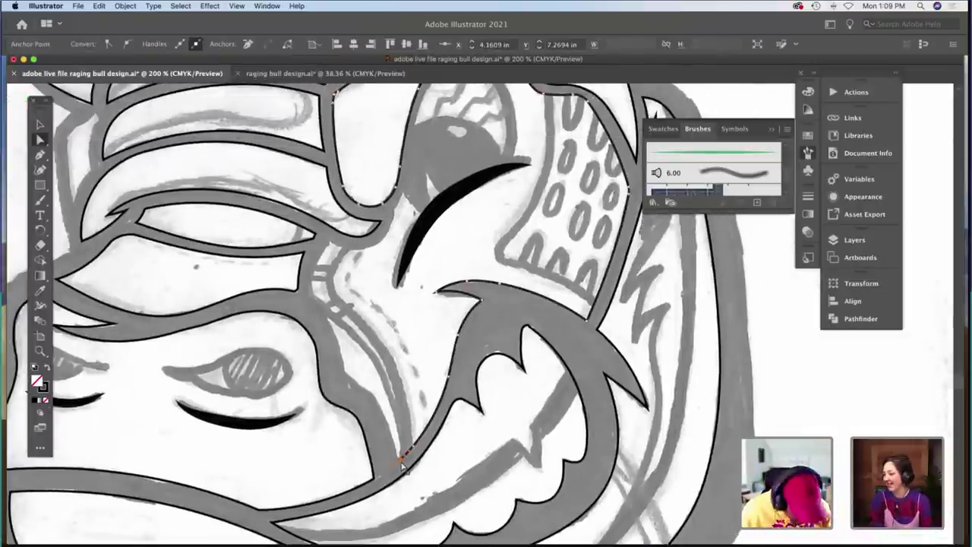
key(b)
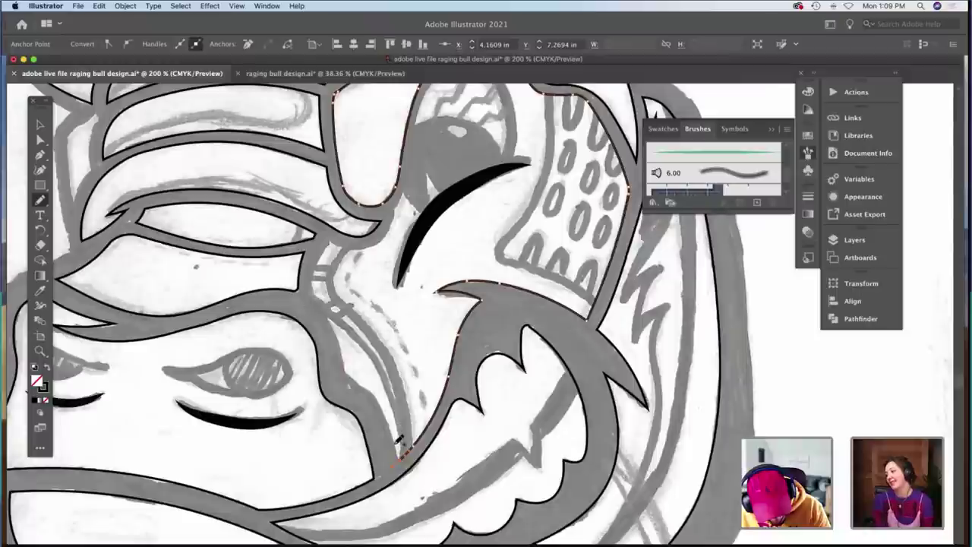
drag(397, 441, 403, 453)
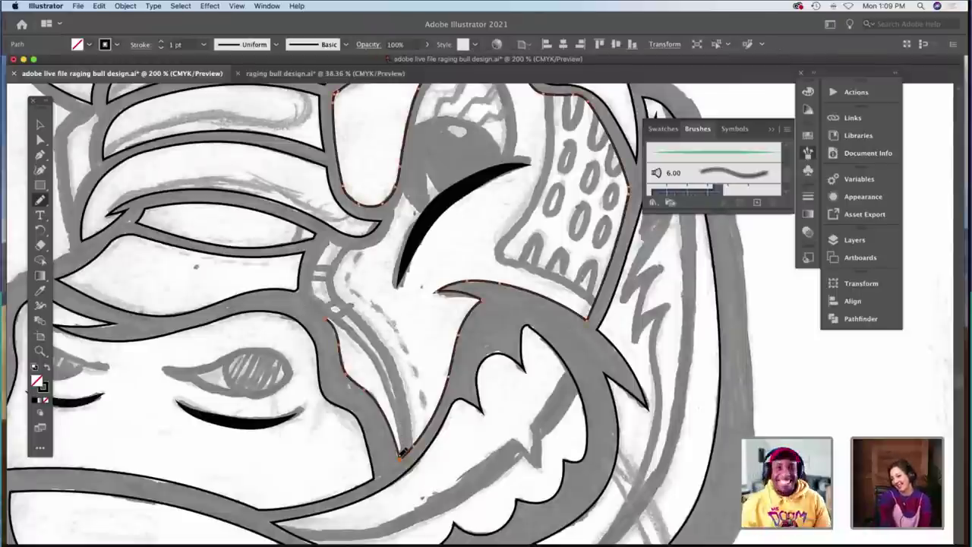
Nudge the anchor point at the sharp lower corner of the cheek outline slightly downward and deselect the path.
key(z)
click(405, 455)
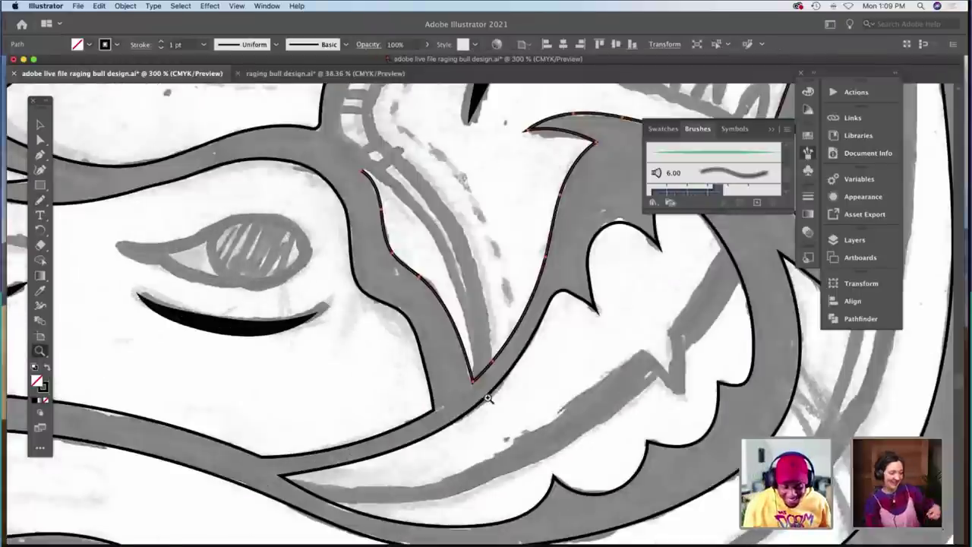
click(489, 398)
key(a)
drag(460, 357, 459, 360)
click(456, 315)
scroll(457, 324, up, 1)
scroll(457, 323, up, 3)
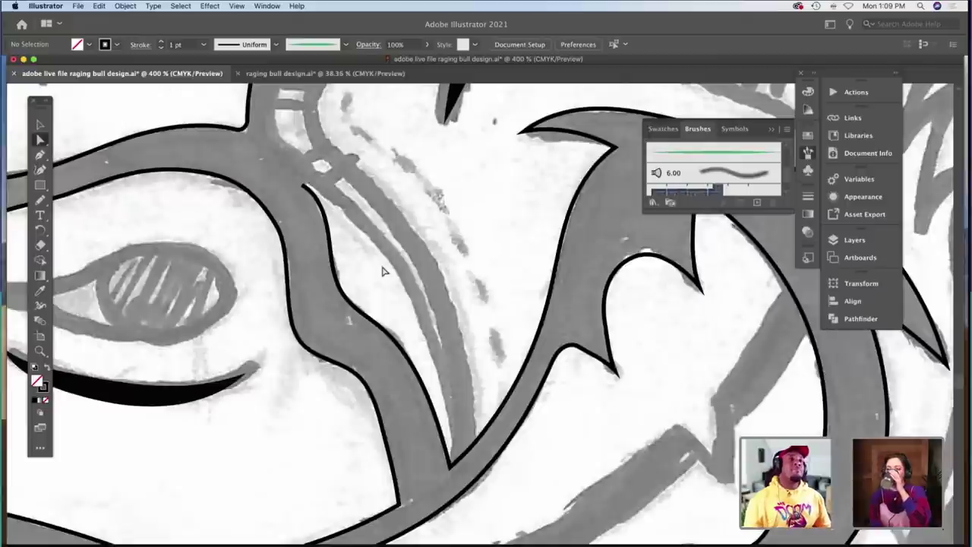
scroll(383, 271, up, 2)
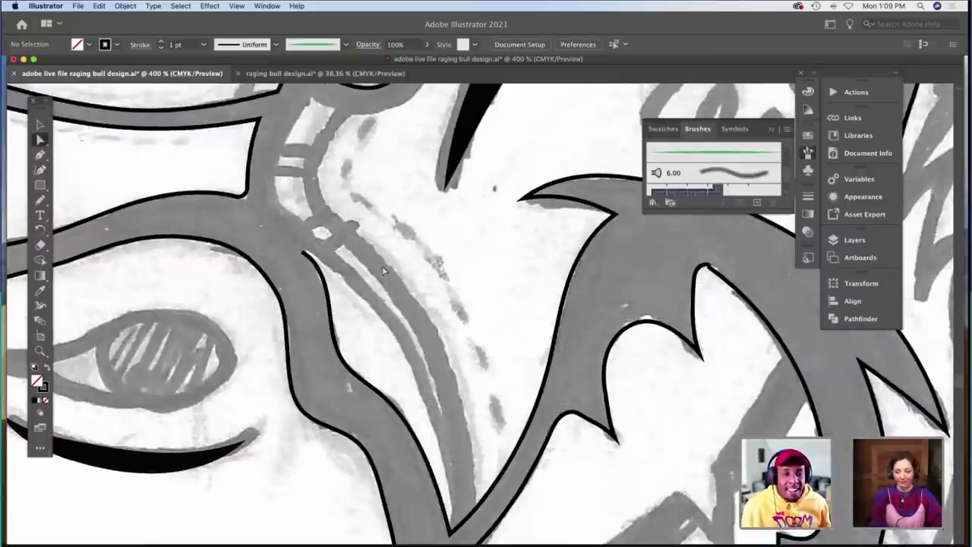
click(304, 258)
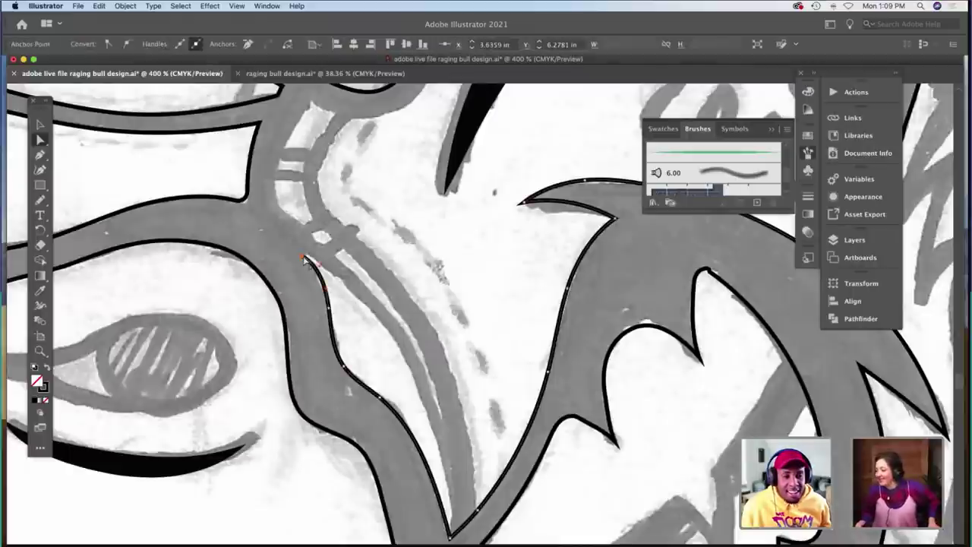
scroll(328, 228, up, 2)
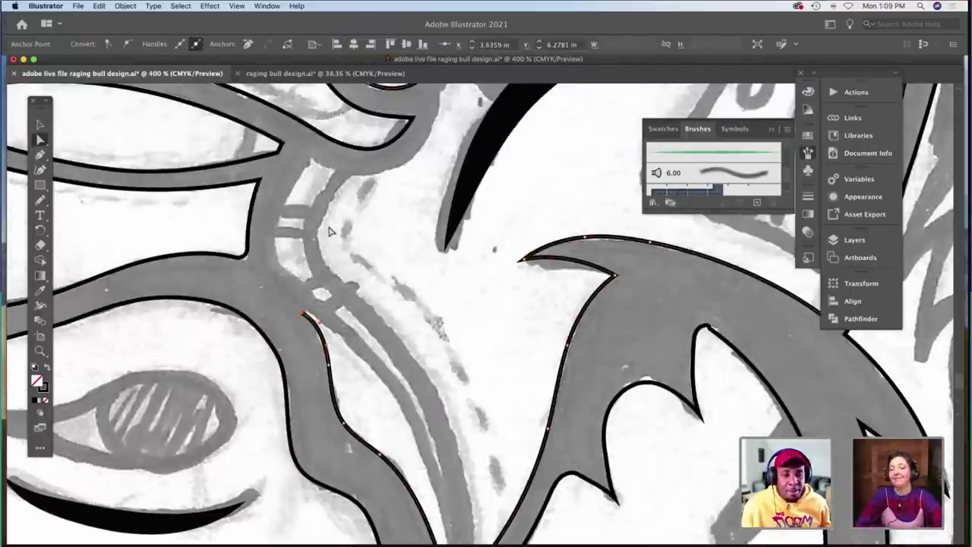
key(n)
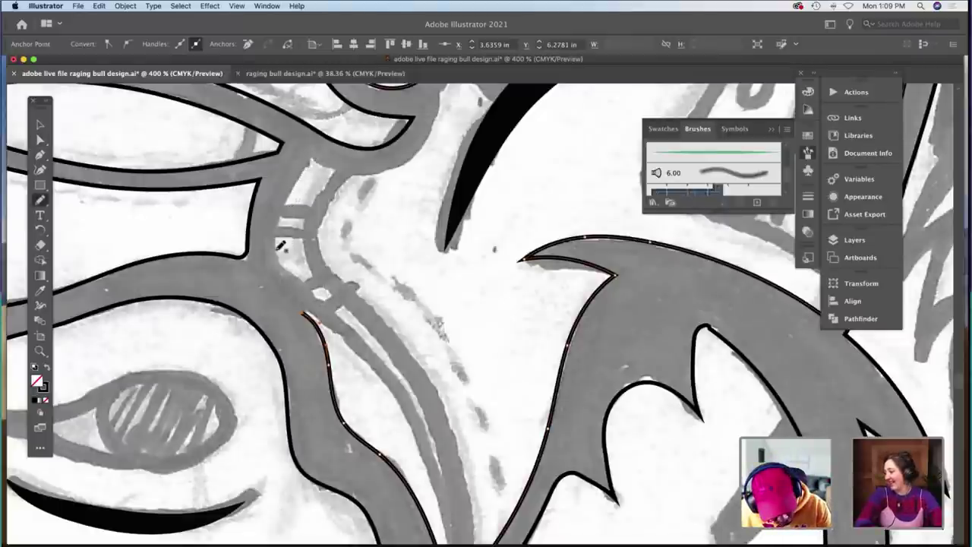
drag(304, 285, 322, 300)
key(ctrl+z)
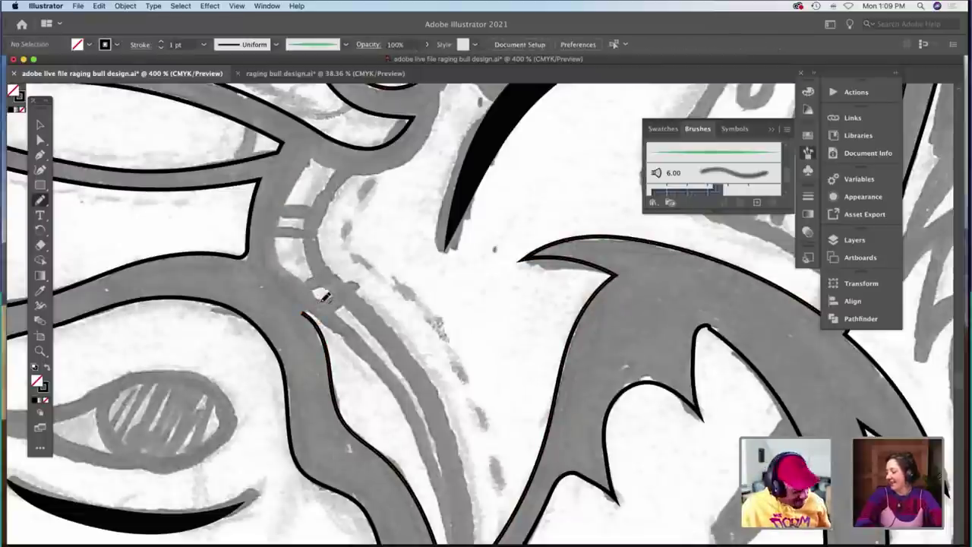
Extend the cheek outline freehand from its open upper end point with a short hook to the edge of the sketched knot.
key(a)
click(305, 313)
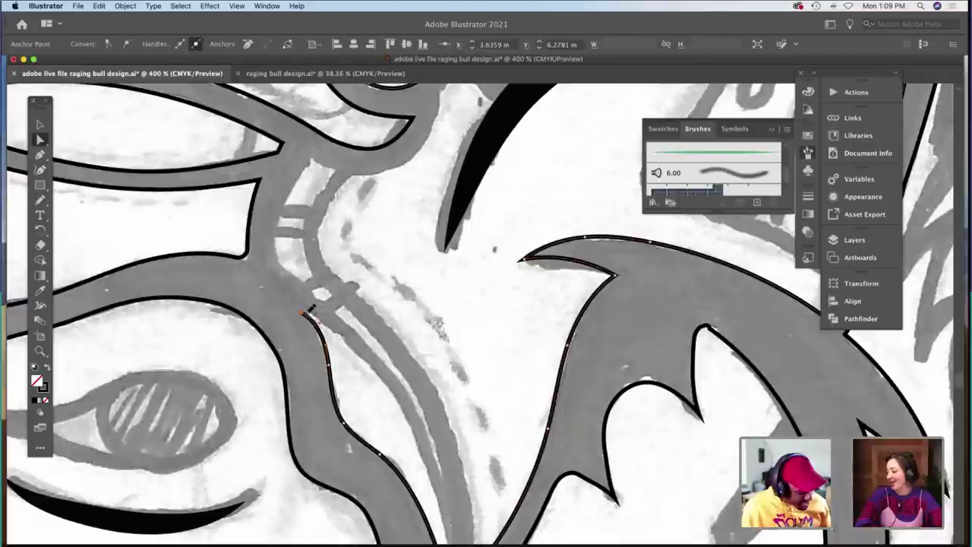
key(n)
drag(303, 312, 315, 299)
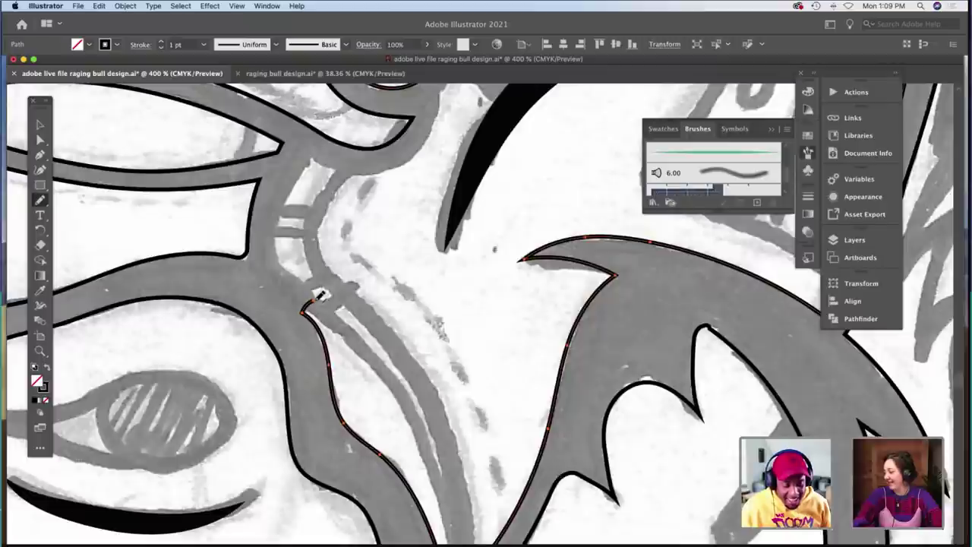
Continue the cheek outline freehand up along the sketched band, around the curved fold and up to the veined eye, and deselect it.
scroll(318, 295, up, 5)
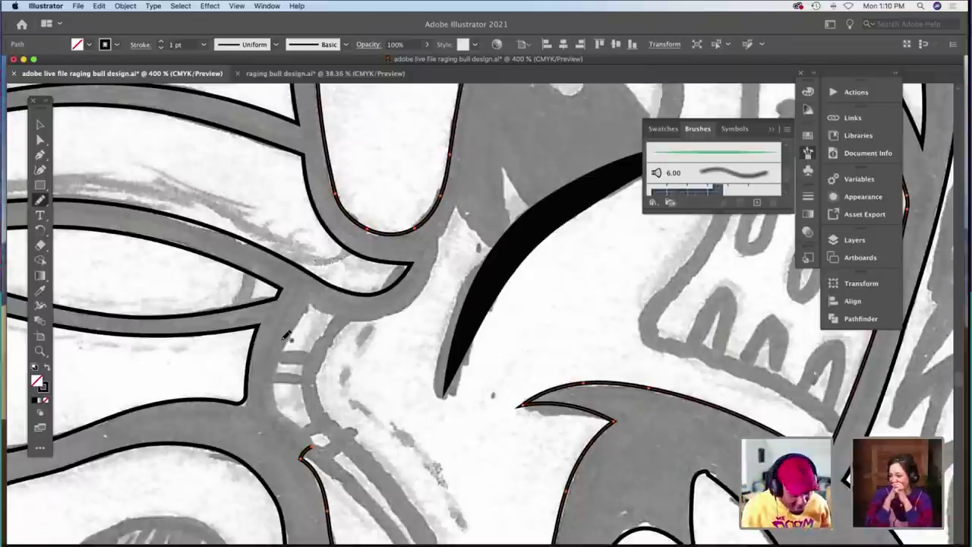
key(a)
click(311, 451)
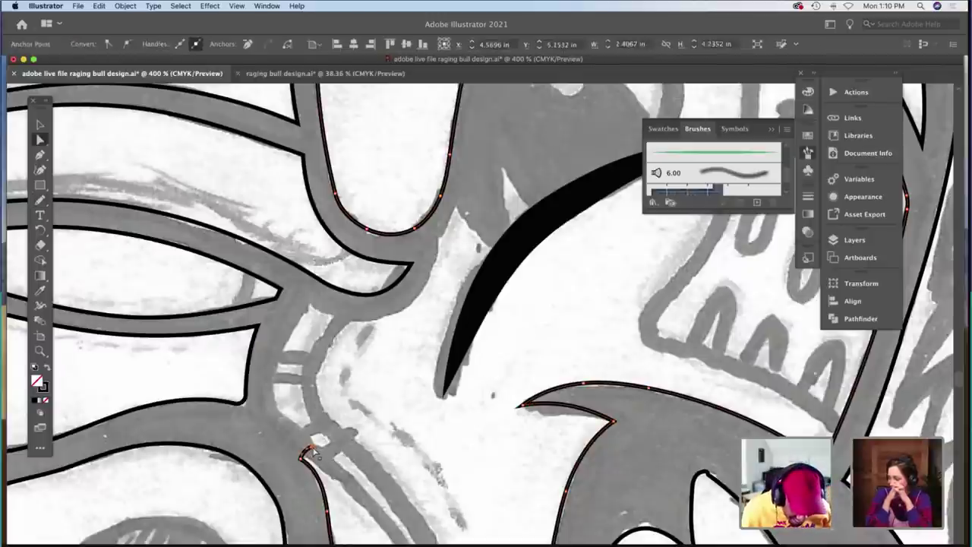
key(n)
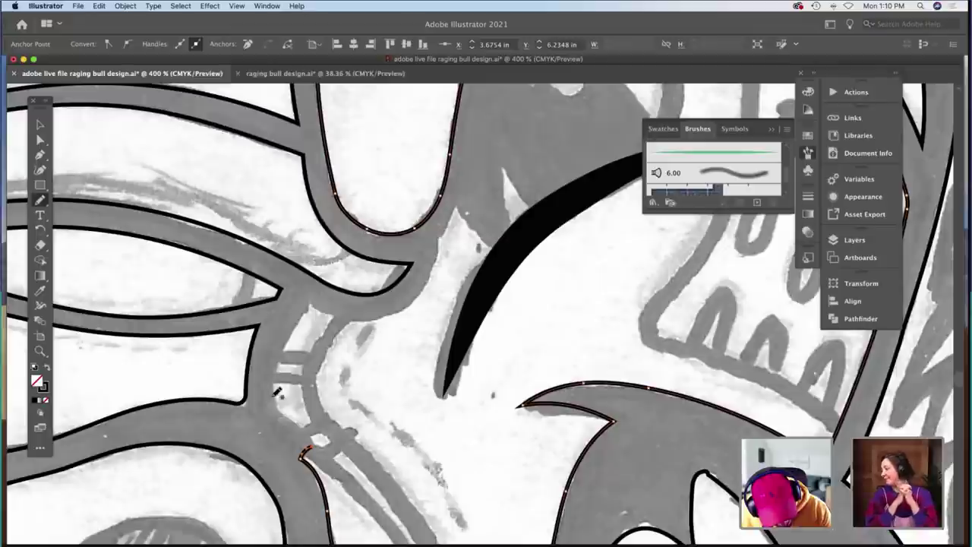
drag(278, 391, 319, 441)
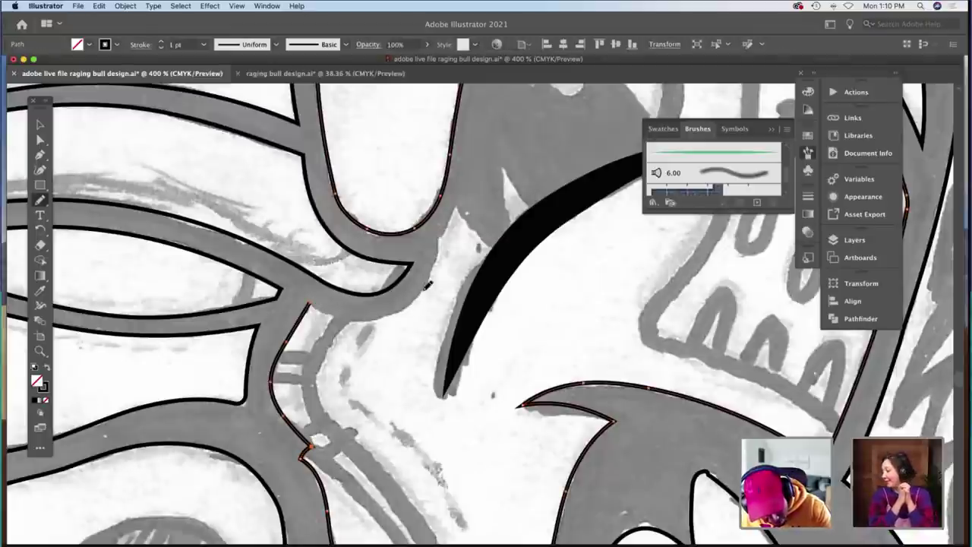
drag(428, 284, 444, 232)
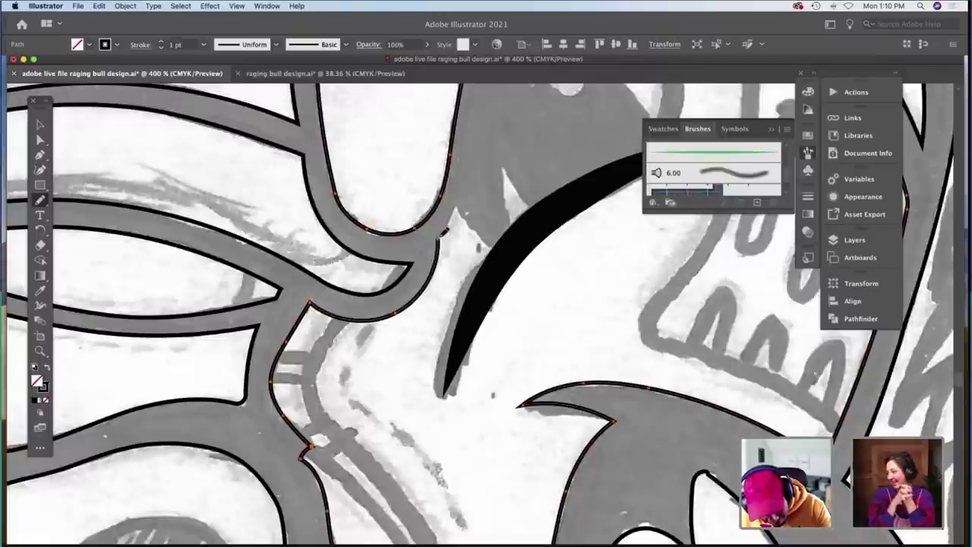
scroll(462, 205, up, 5)
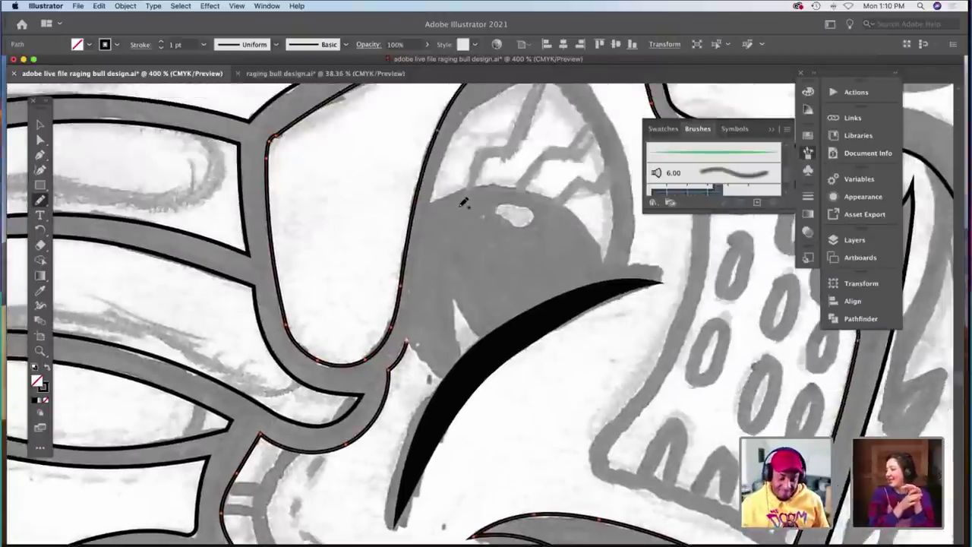
scroll(463, 201, up, 3)
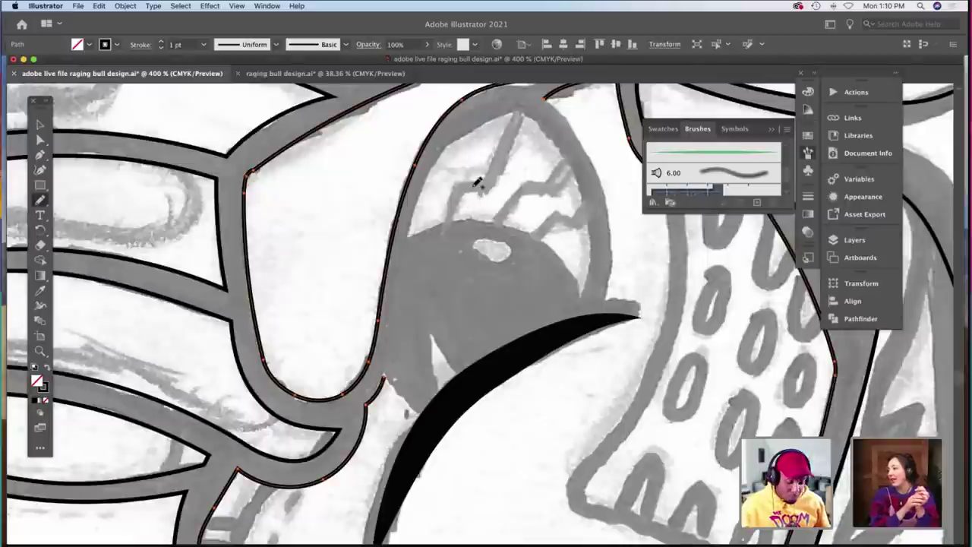
key(a)
click(472, 191)
Extend the outline freehand from its open end above the veined eye down the eye's outer edge to the black eyelid stroke.
scroll(471, 192, down, 2)
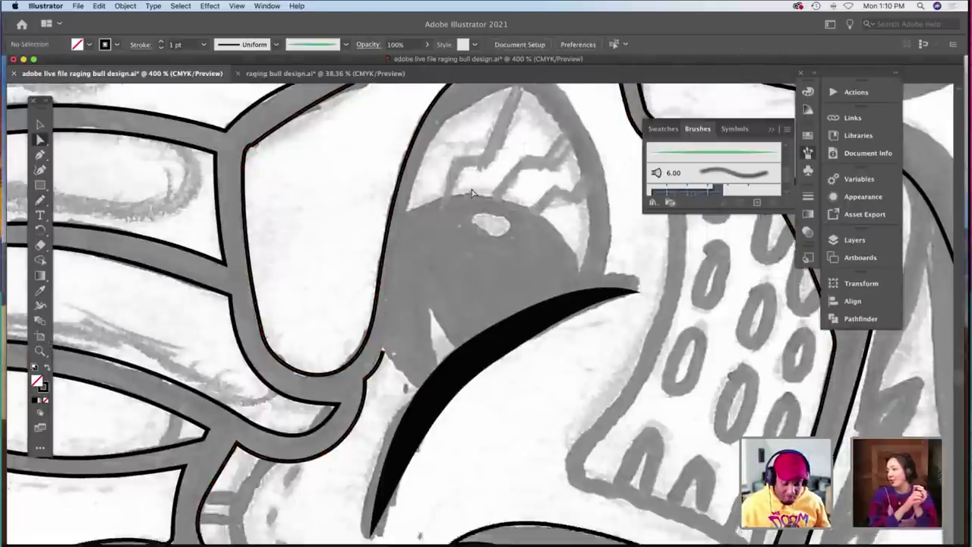
scroll(471, 193, up, 5)
key(z)
alt+click(485, 192)
scroll(484, 191, down, 8)
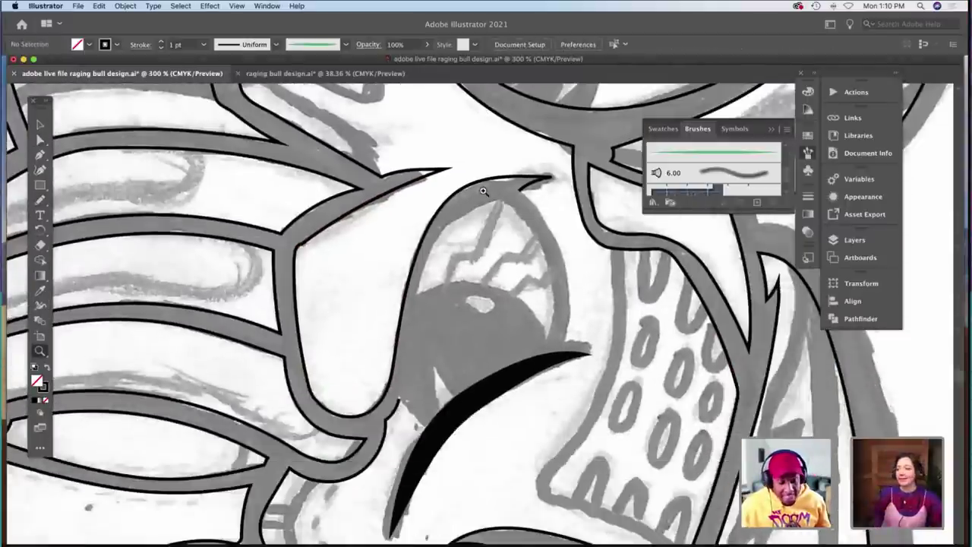
key(n)
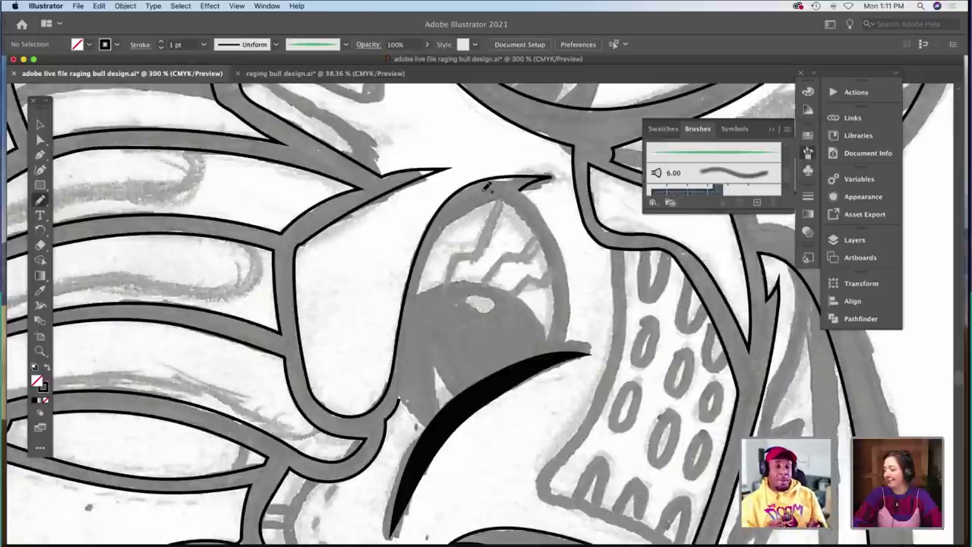
key(a)
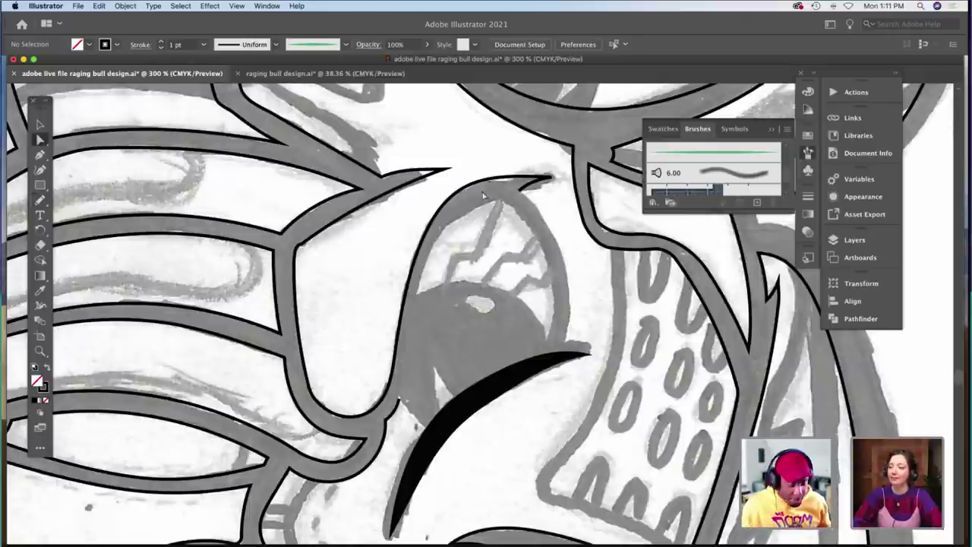
click(523, 193)
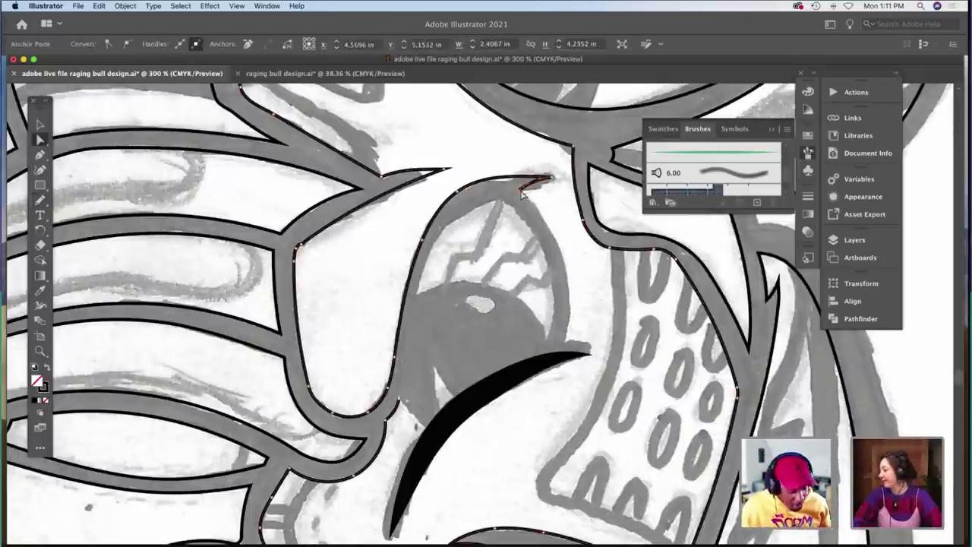
key(n)
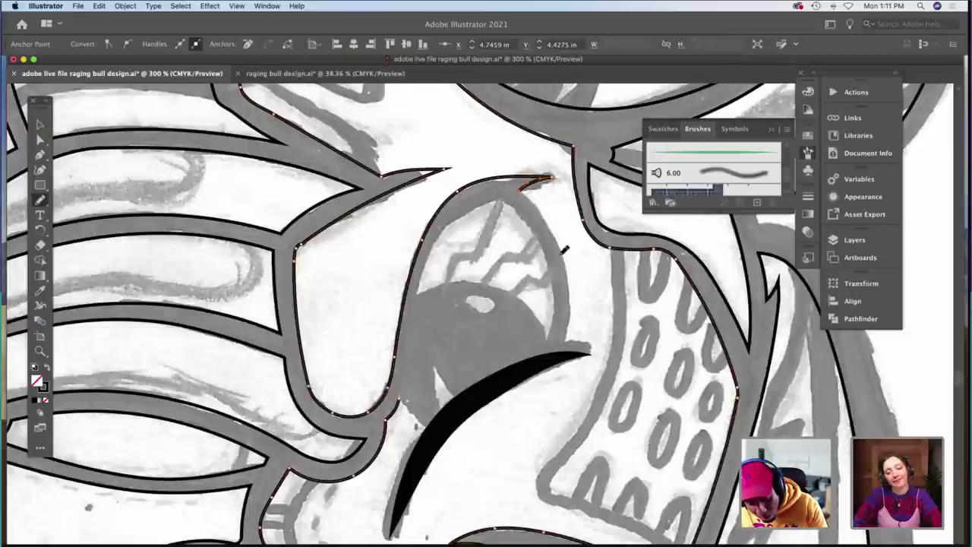
drag(573, 322, 568, 348)
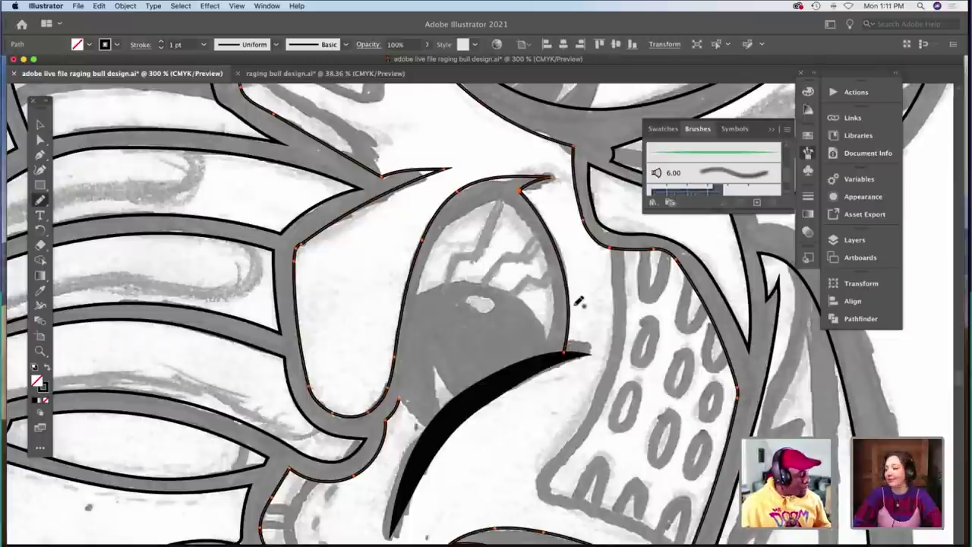
Nudge the anchor point at the sharp tip above the veined eye slightly downward and outward.
key(a)
click(552, 179)
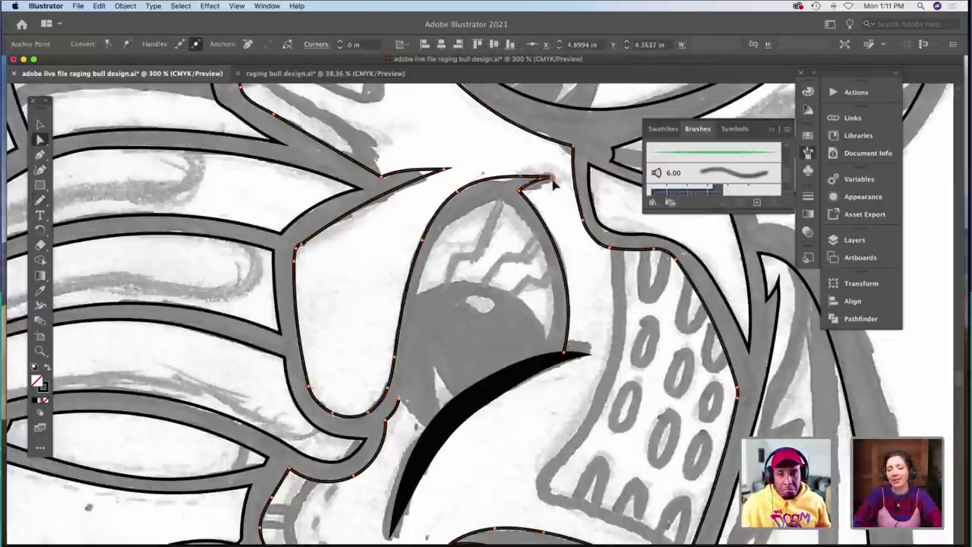
drag(552, 179, 554, 183)
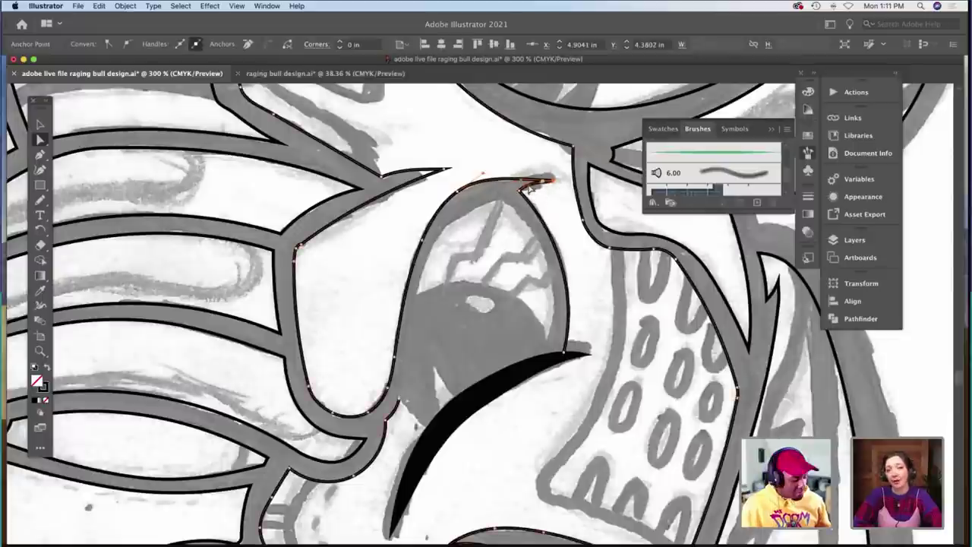
key(p)
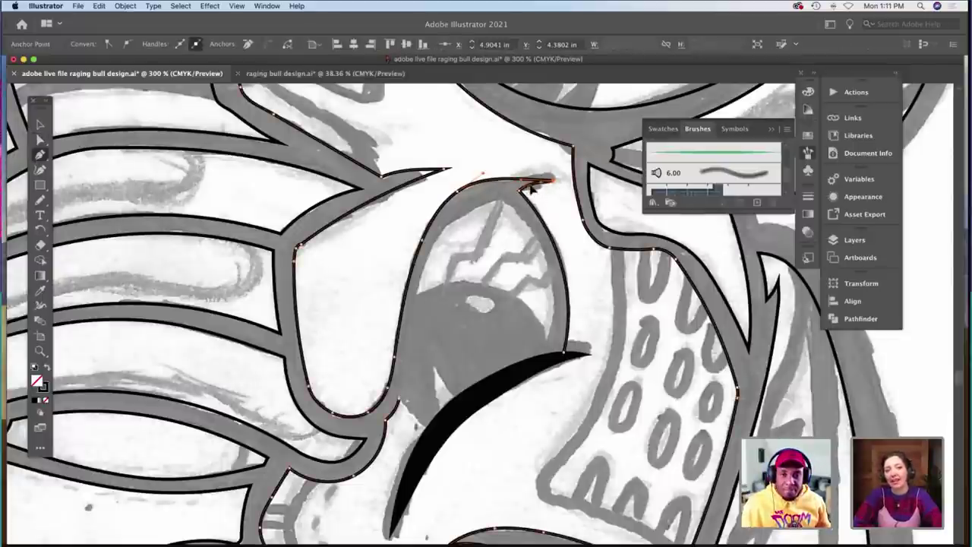
click(532, 190)
click(560, 216)
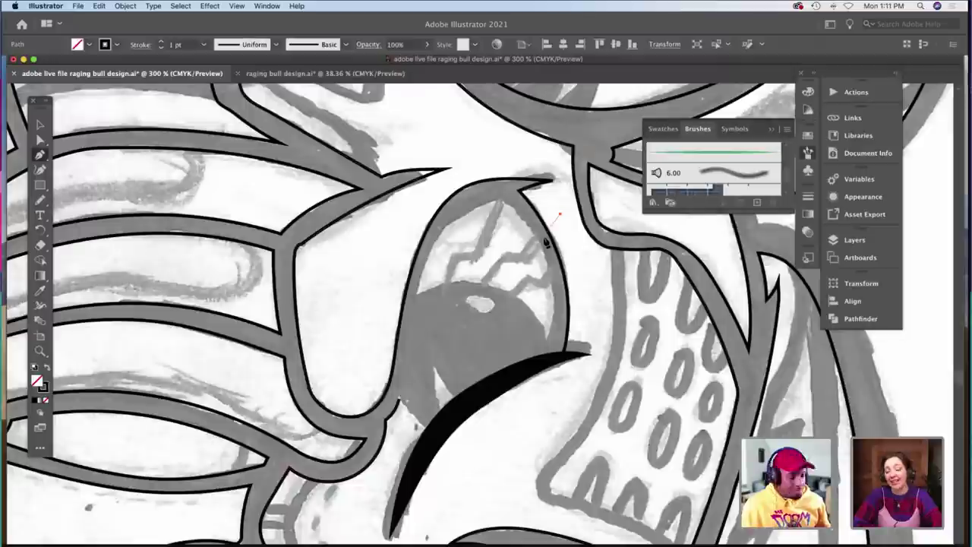
Move the eye outline's lower end point slightly on the black eyelid stroke and lengthen its direction handle to refine the curve.
key(a)
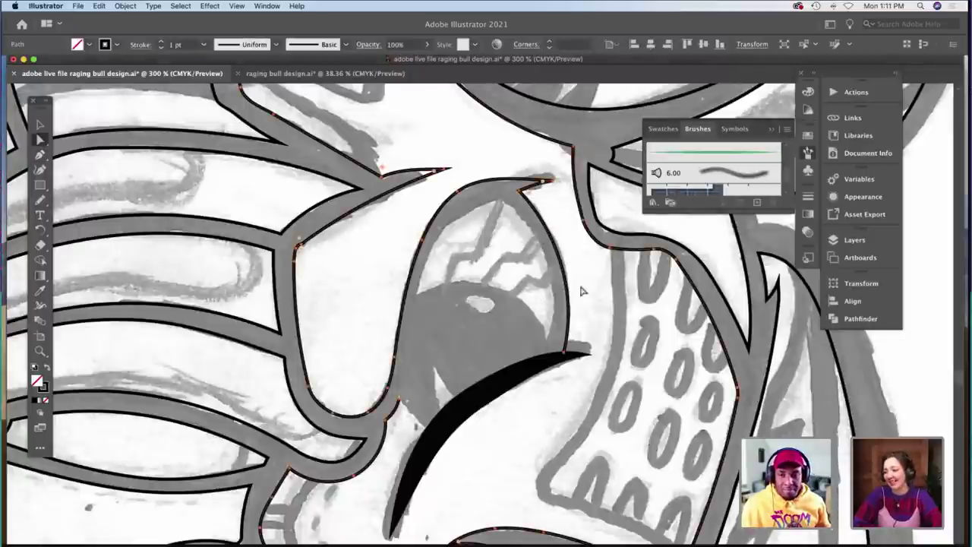
click(566, 353)
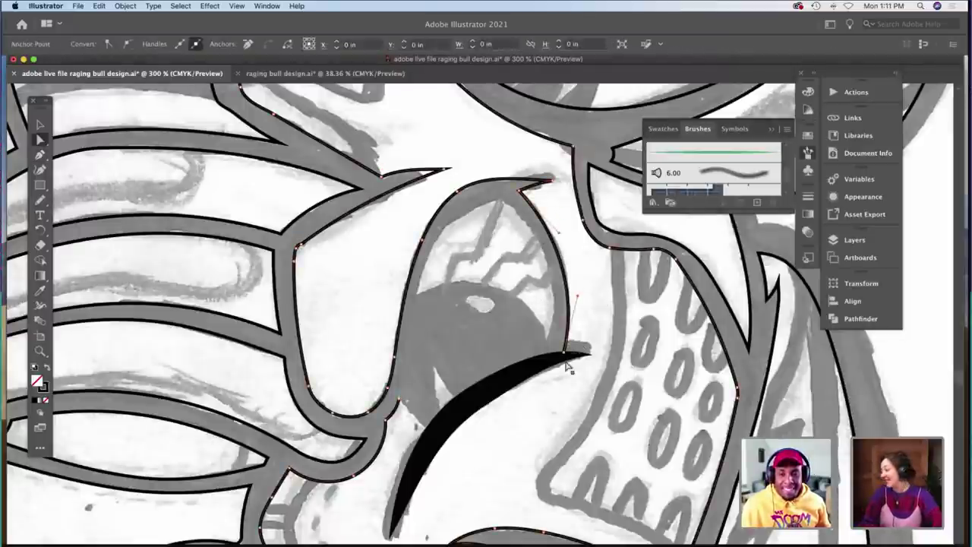
click(577, 290)
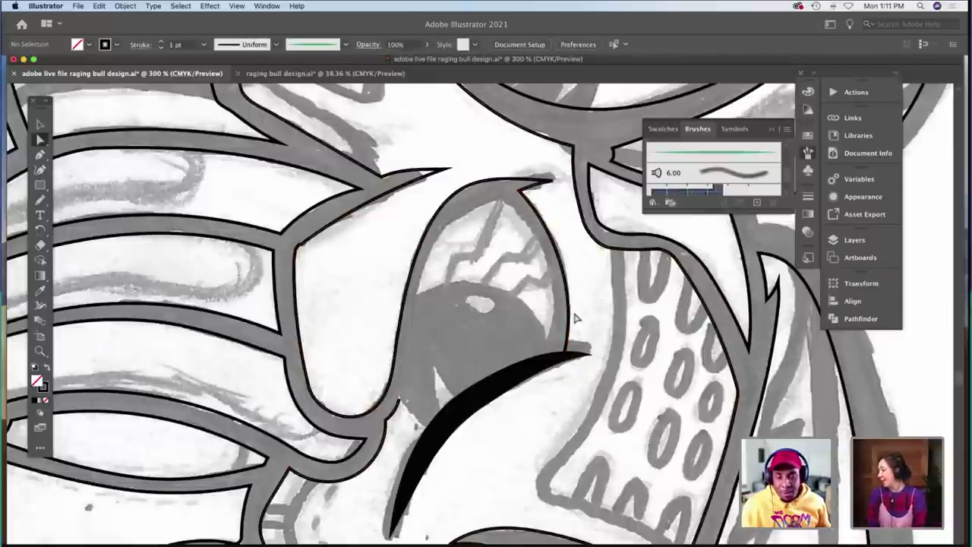
click(573, 336)
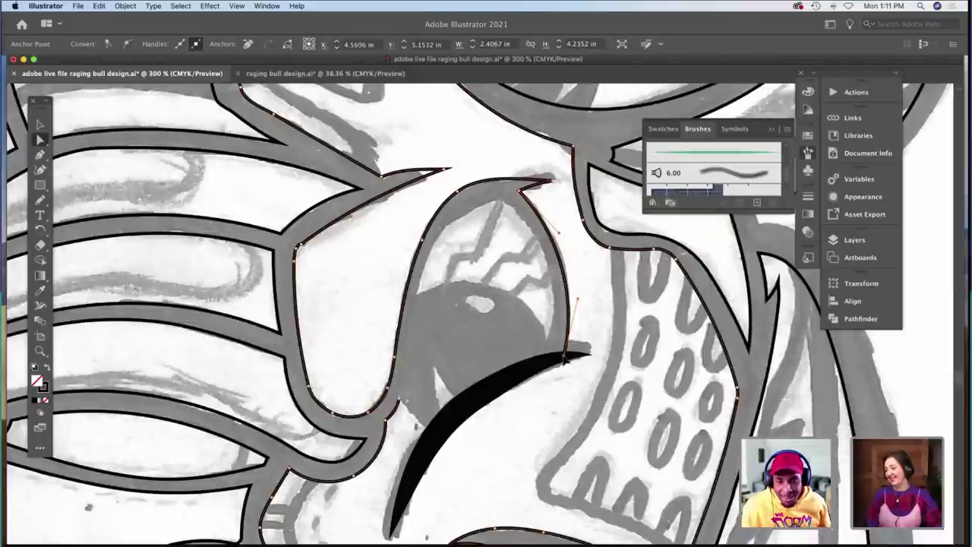
drag(563, 355, 561, 354)
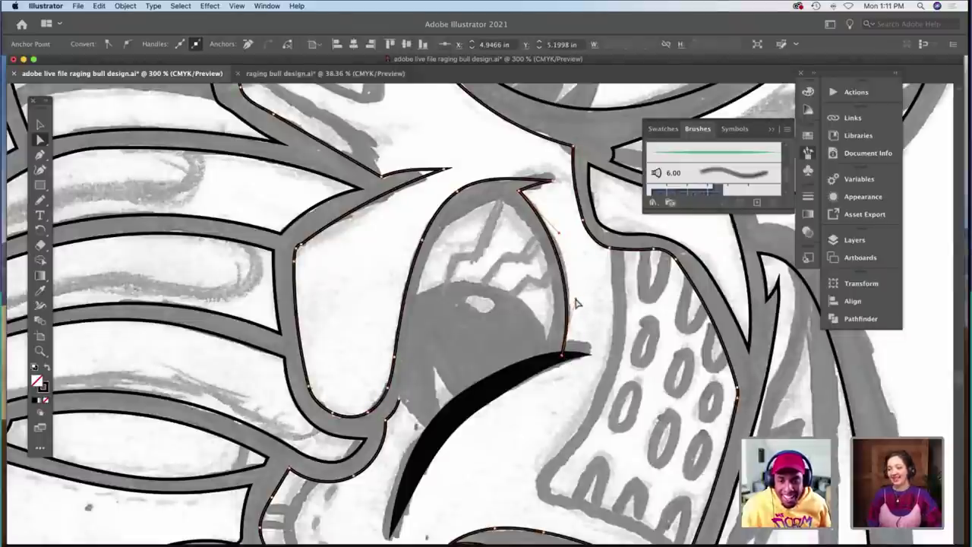
drag(575, 299, 577, 290)
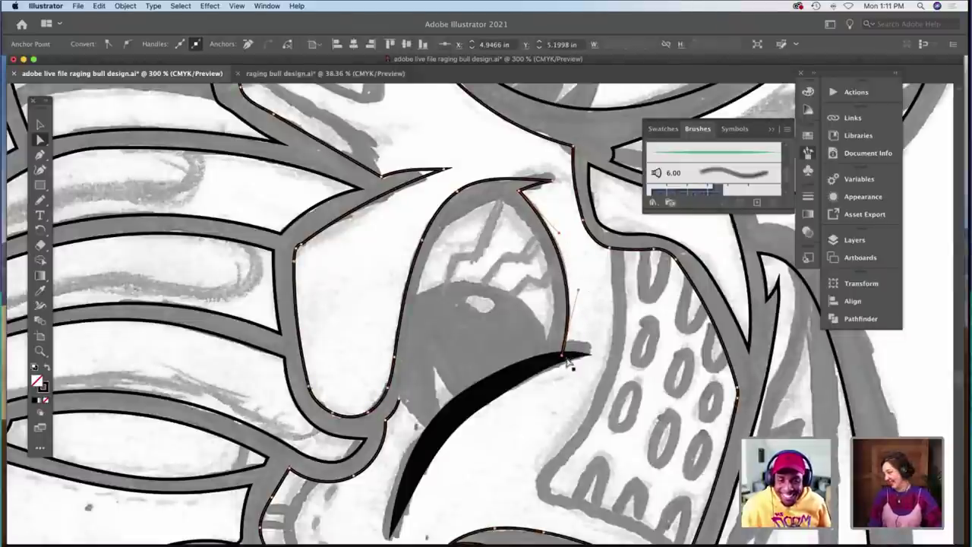
Trace freehand from the eye outline's lower end along the black eyelid stroke and join it to the open end at the eye's inner edge.
key(b)
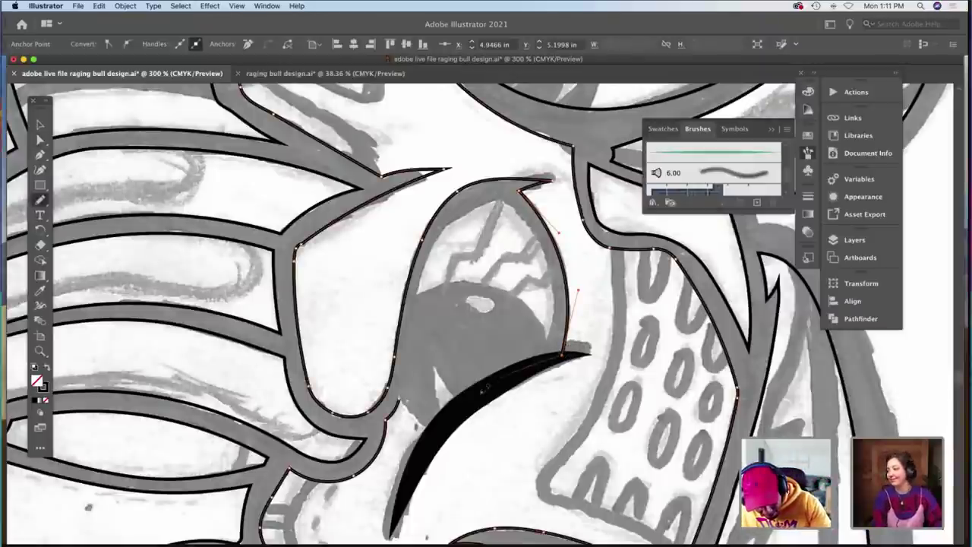
drag(481, 392, 435, 436)
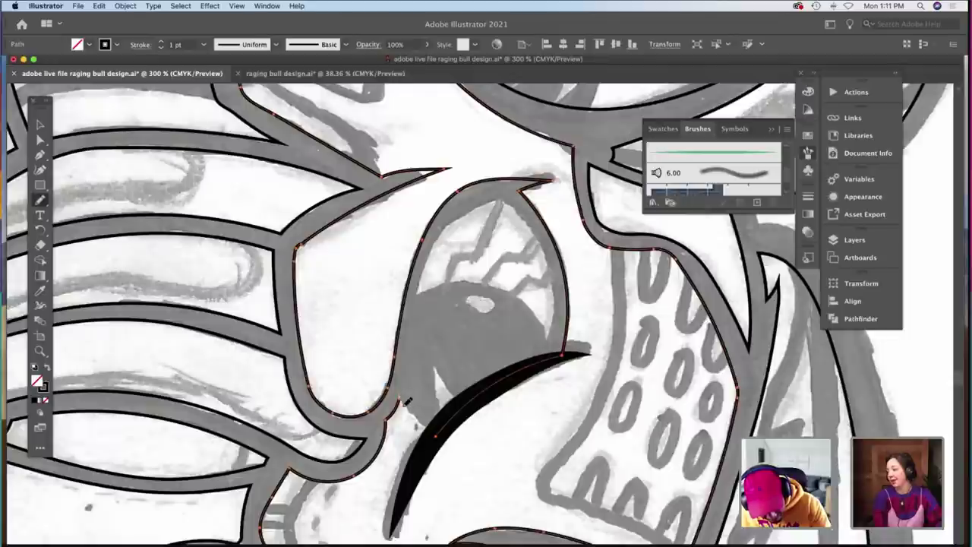
drag(407, 402, 439, 436)
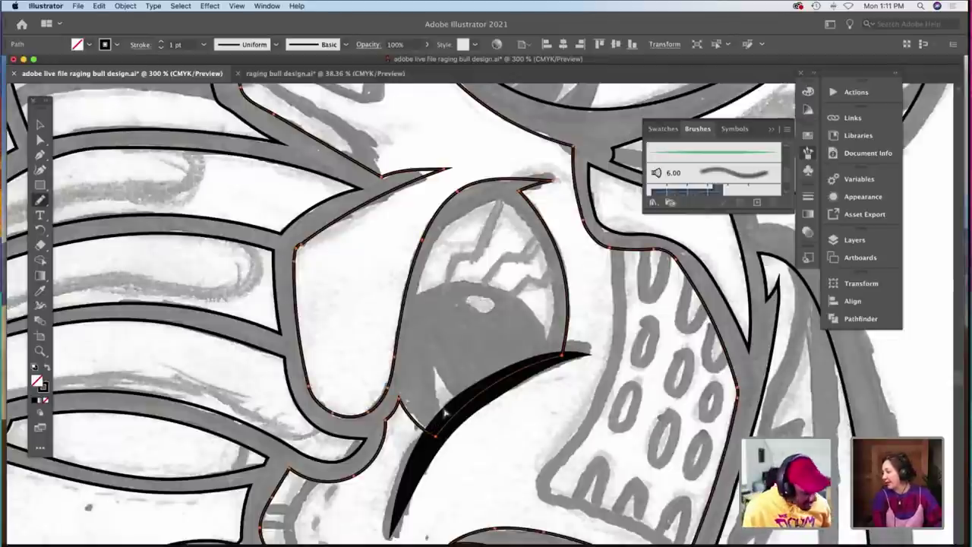
Trace the inner eyeball outline freehand from the black eyelid stroke up over the veined area and back down, closing it along the eyelid.
key(a)
click(445, 388)
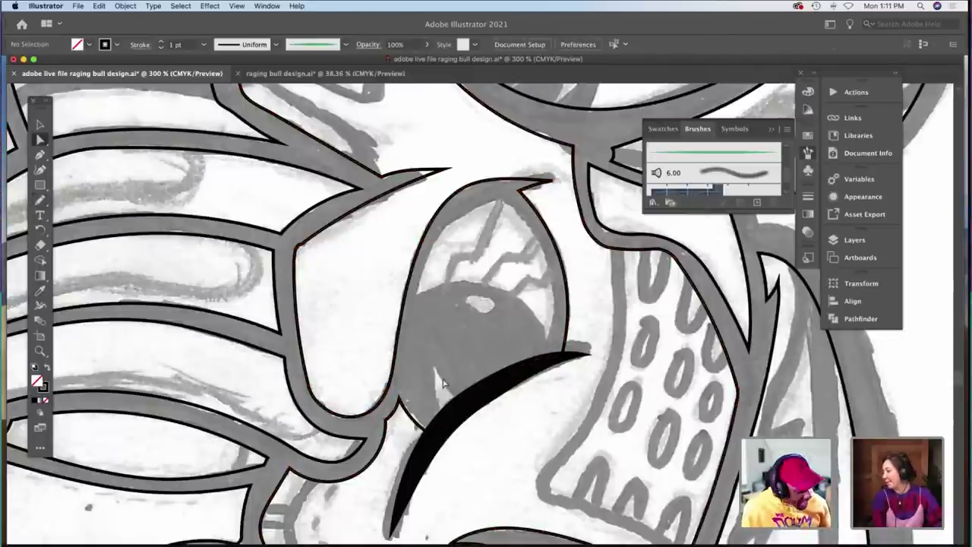
key(b)
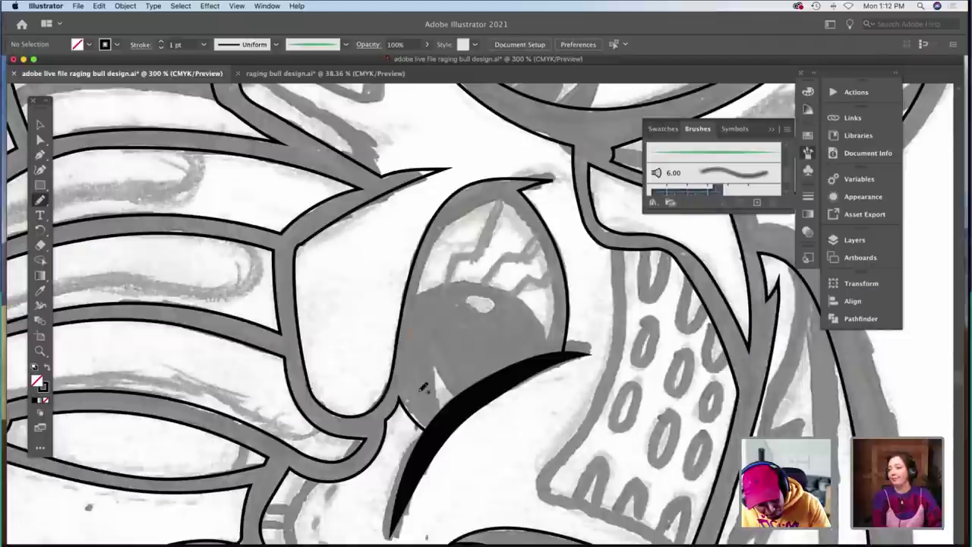
drag(433, 427, 501, 196)
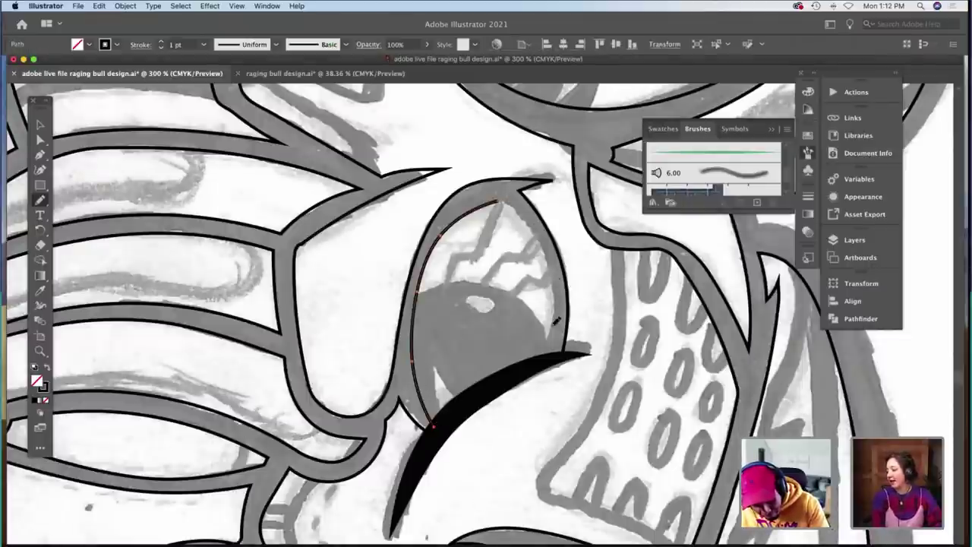
mouse_move(557, 321)
mouse_down()
mouse_move(540, 365)
mouse_move(547, 359)
mouse_move(437, 427)
mouse_up()
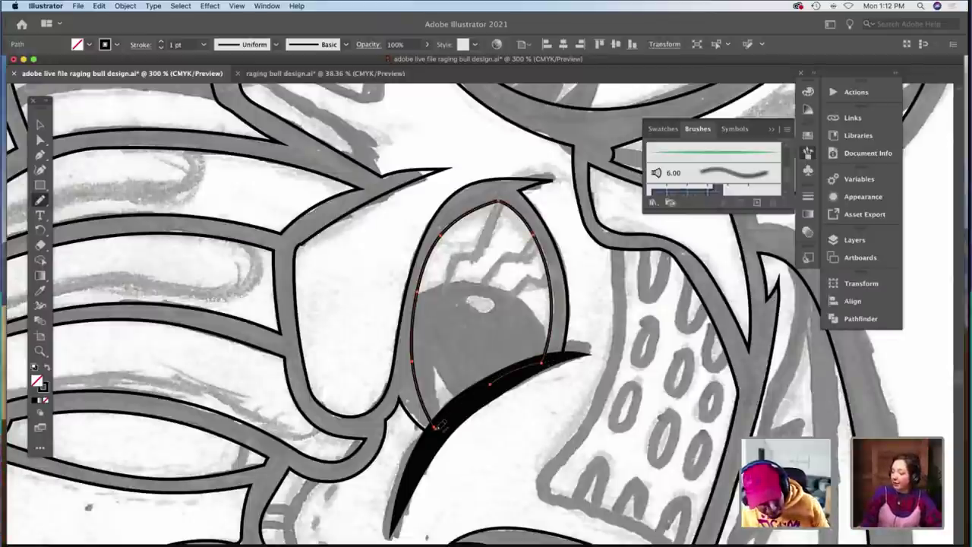
key(super+shift+a)
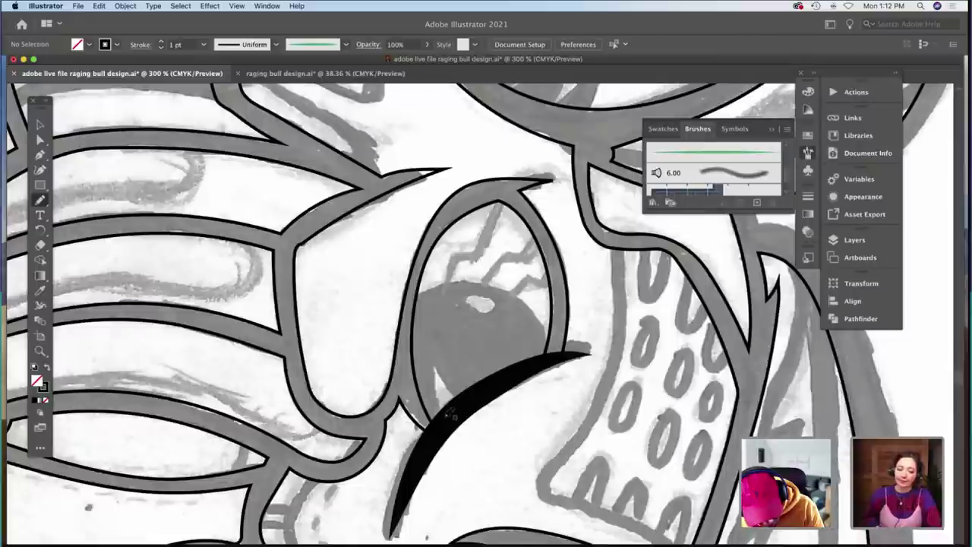
Draw the small pointed highlight sliver at the pupil's lower edge above the black eyelid stroke and give it a white fill with no stroke.
drag(435, 365, 434, 363)
mouse_move(434, 363)
mouse_down()
mouse_move(455, 407)
mouse_move(463, 399)
mouse_move(447, 416)
mouse_up()
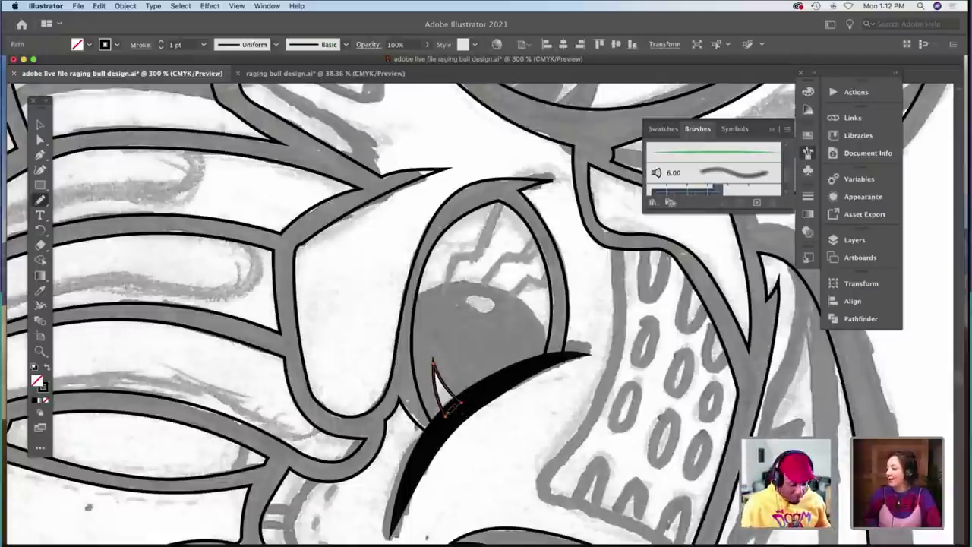
key(shift+x)
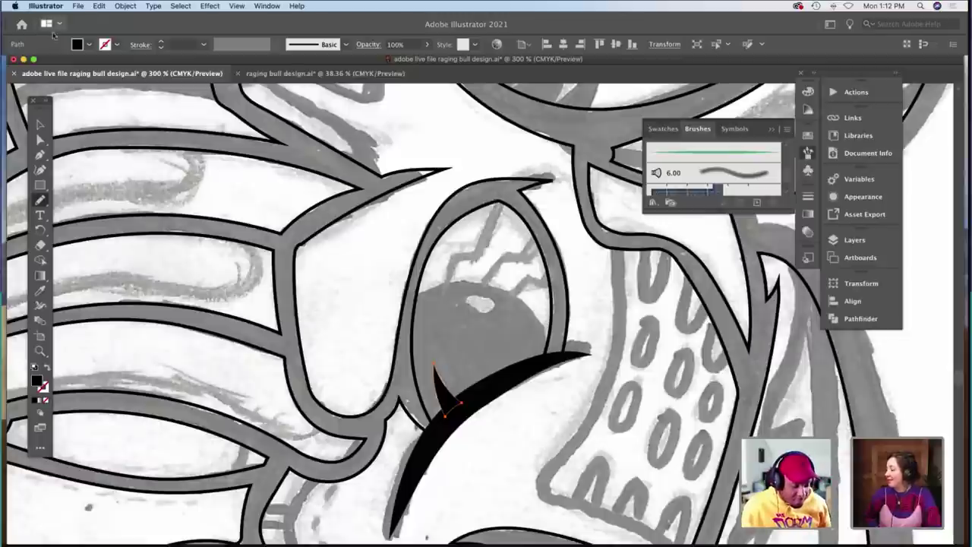
click(78, 44)
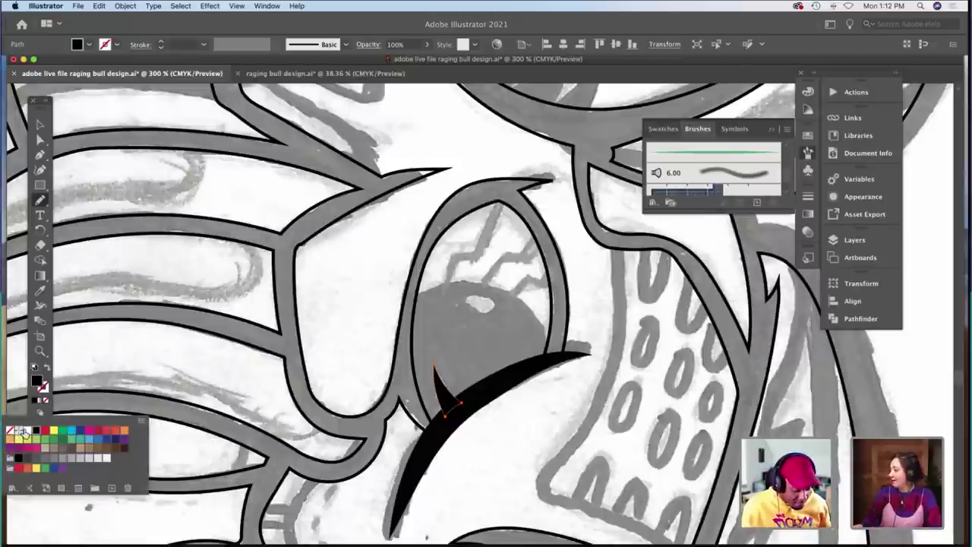
click(23, 431)
key(v)
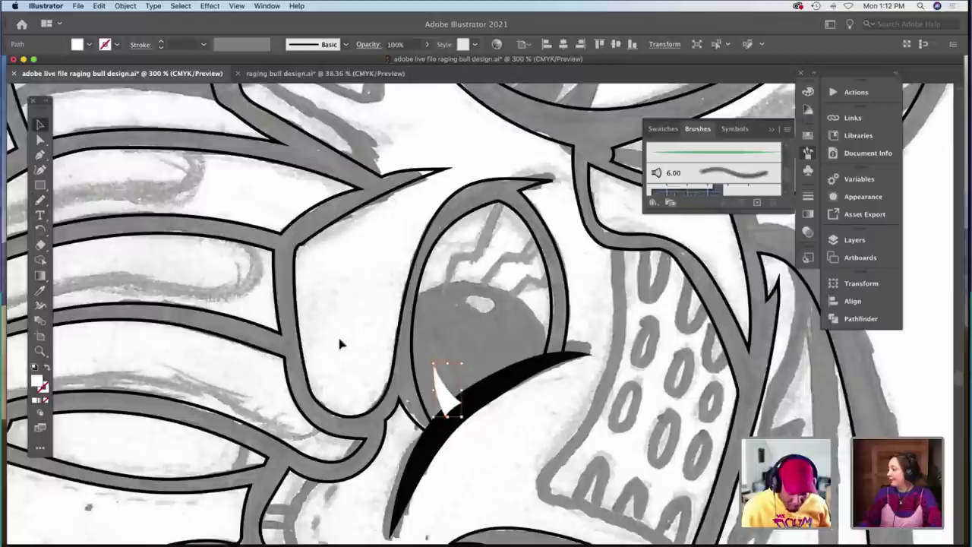
click(414, 402)
click(439, 395)
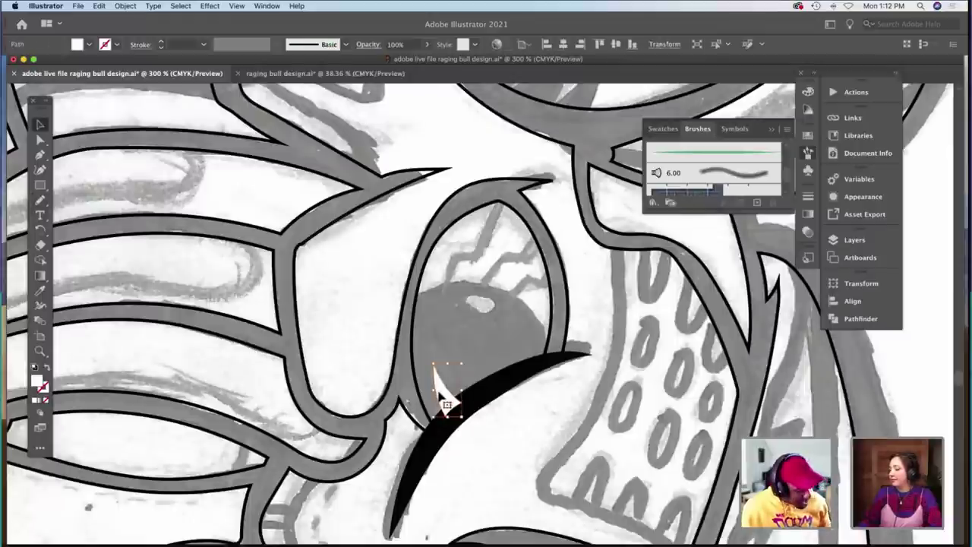
key(Delete)
click(458, 410)
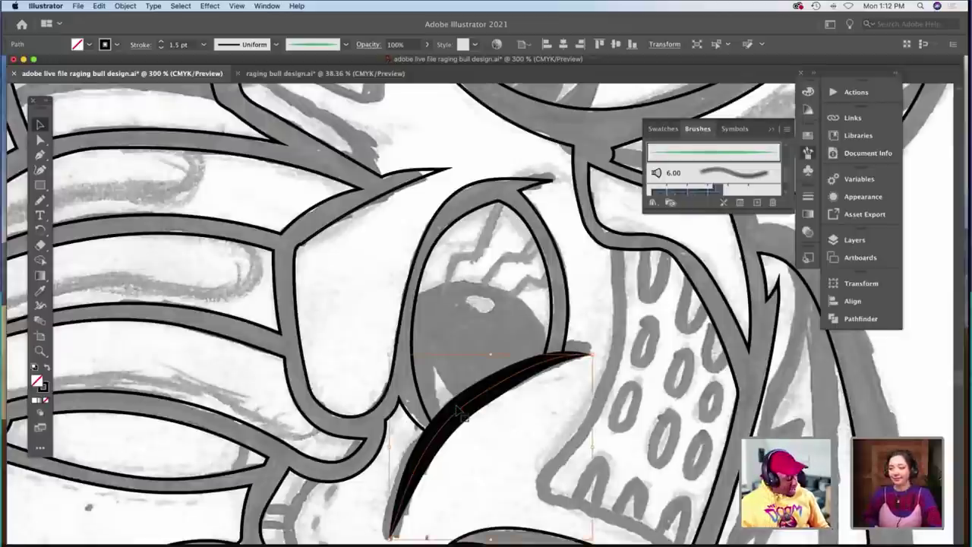
key(super+z)
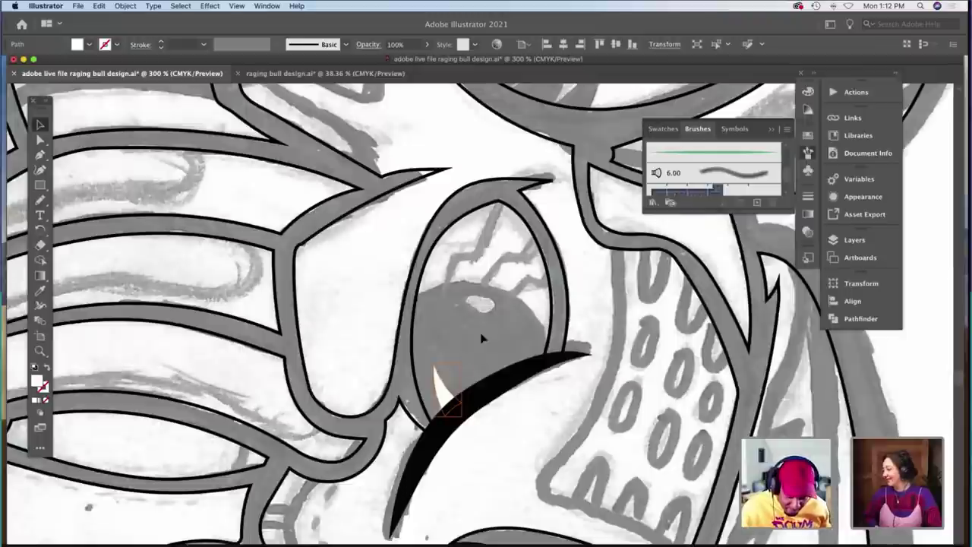
click(478, 346)
Draw a small oval highlight near the top of the sketched pupil and give it the lower highlight's white fill with no stroke.
key(b)
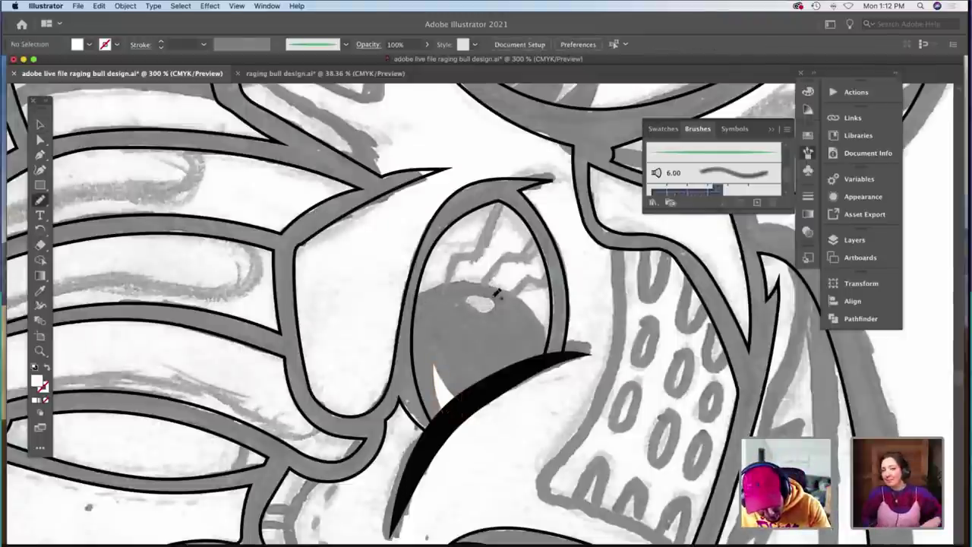
mouse_move(467, 304)
mouse_down()
mouse_move(503, 298)
mouse_move(498, 284)
mouse_move(492, 290)
mouse_up()
key(i)
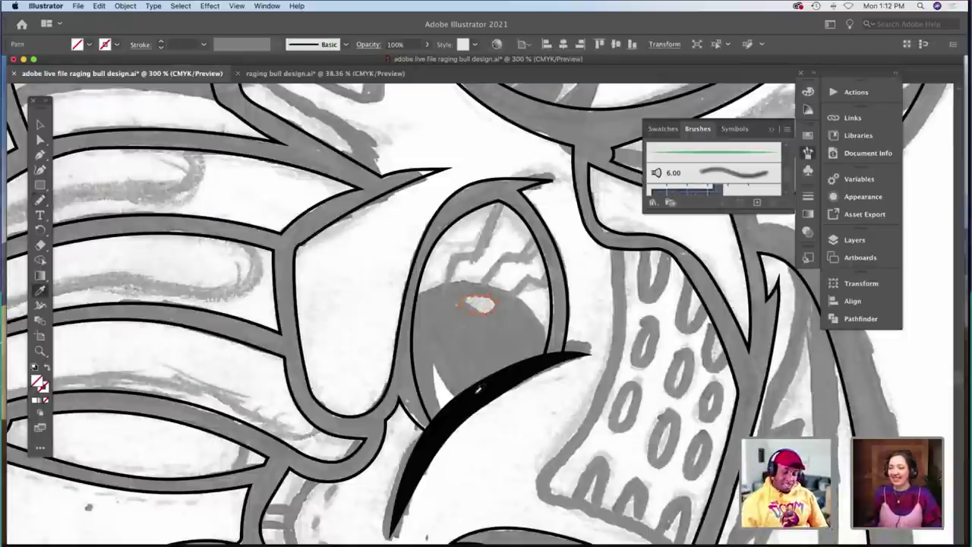
click(445, 385)
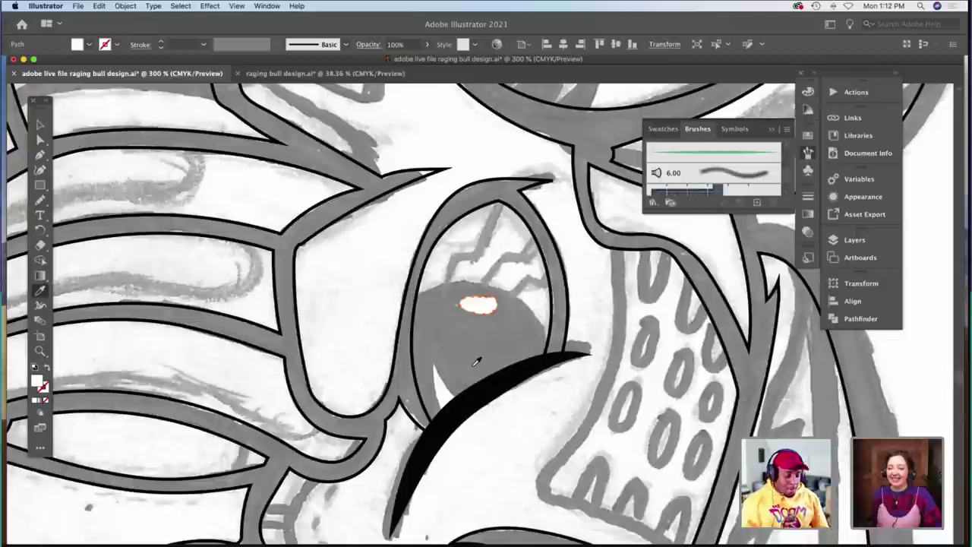
key(v)
click(473, 360)
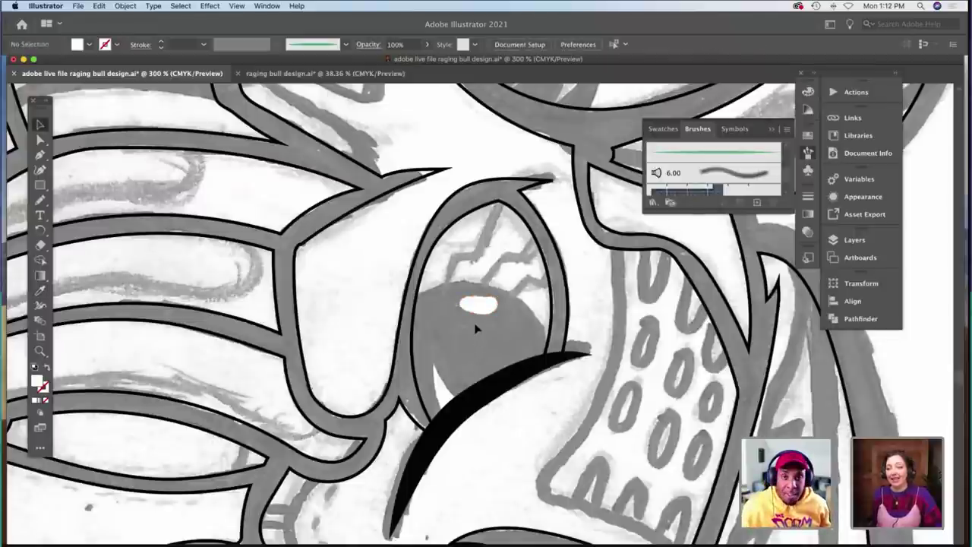
click(478, 306)
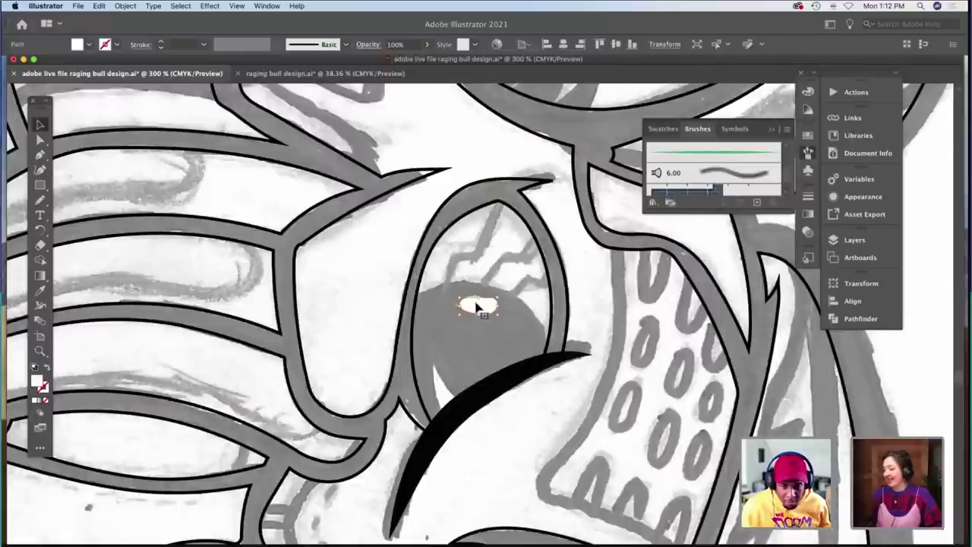
double_click(477, 306)
double_click(512, 309)
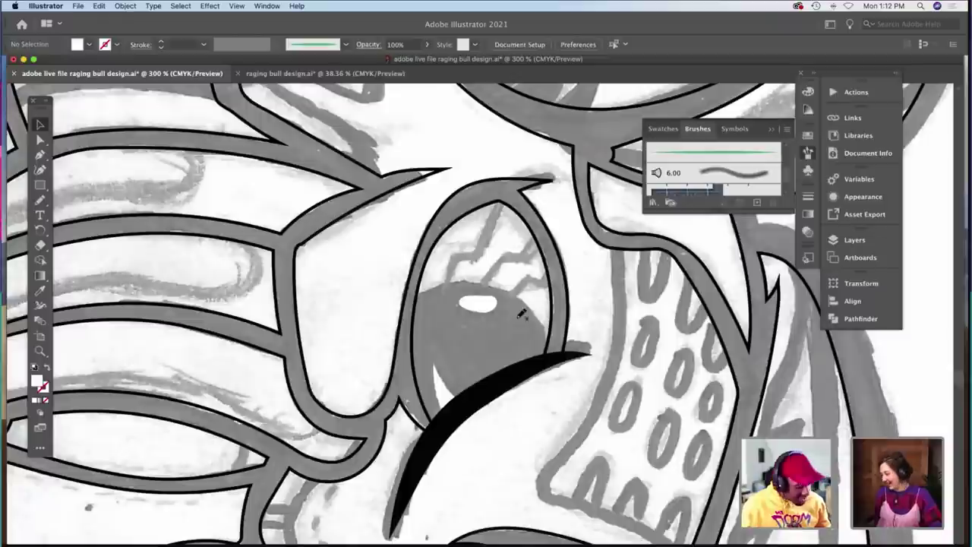
Draw the closed pupil outline over the sketch, curving across its top and closing along the thick black lower lid line.
key(b)
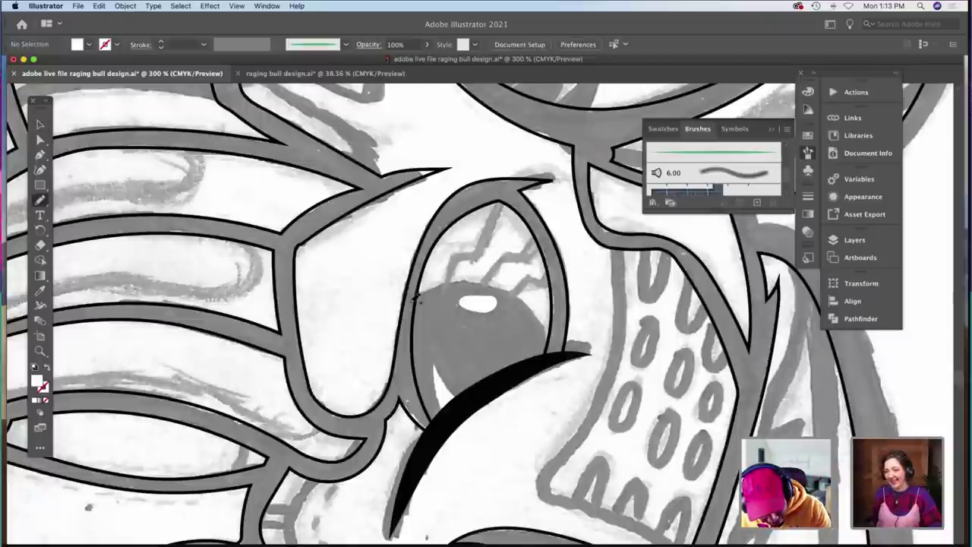
mouse_move(490, 281)
mouse_down()
mouse_move(537, 313)
mouse_move(553, 356)
mouse_up()
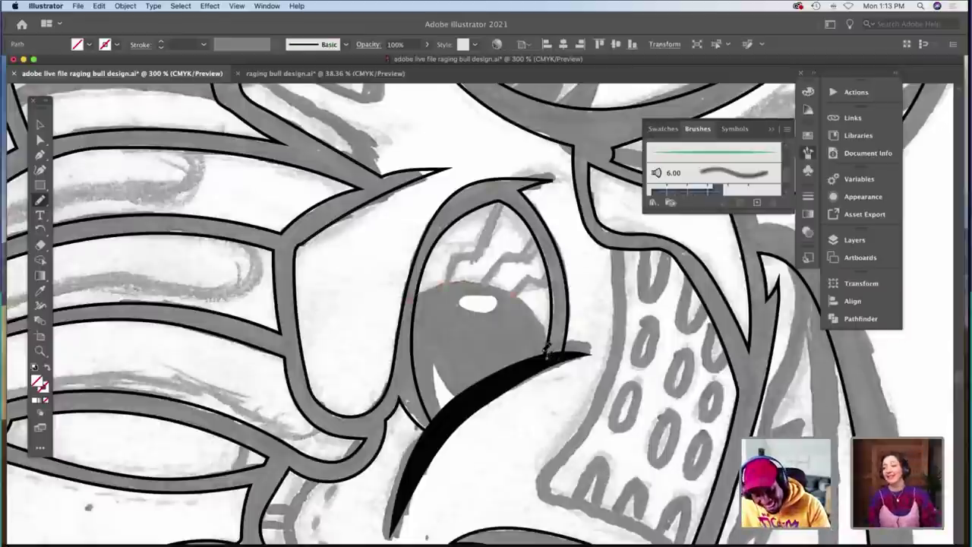
drag(477, 388, 433, 429)
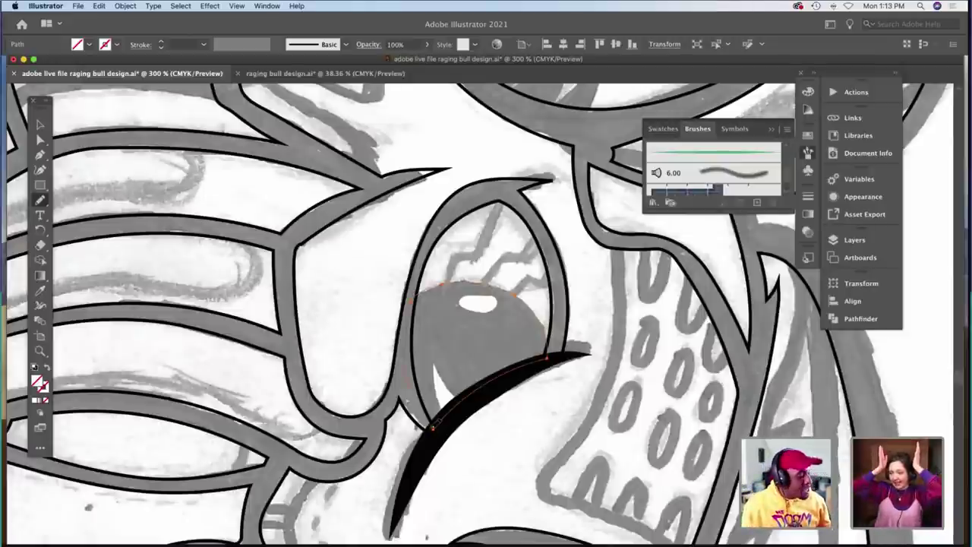
Give the pupil shape a black fill with no stroke and send it behind the two white highlights.
key(v)
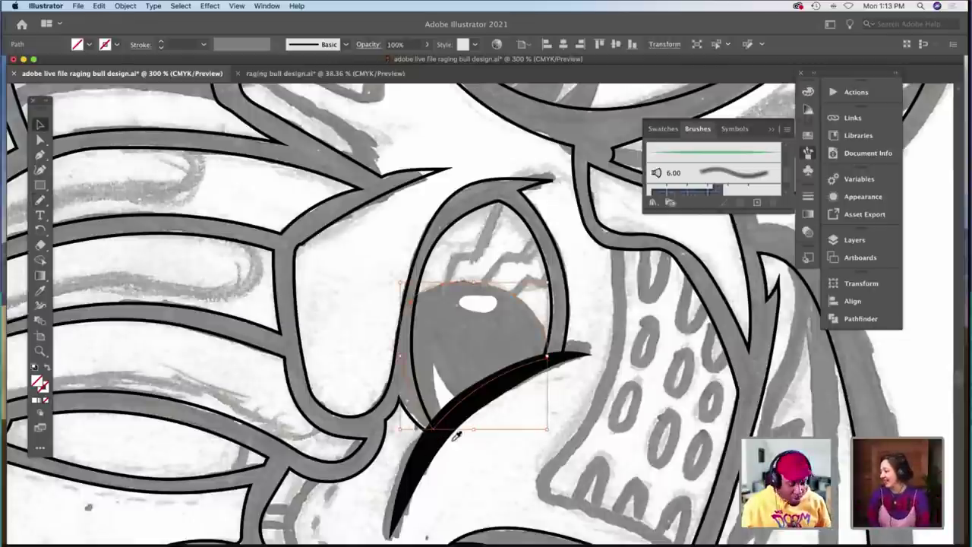
key(i)
click(484, 405)
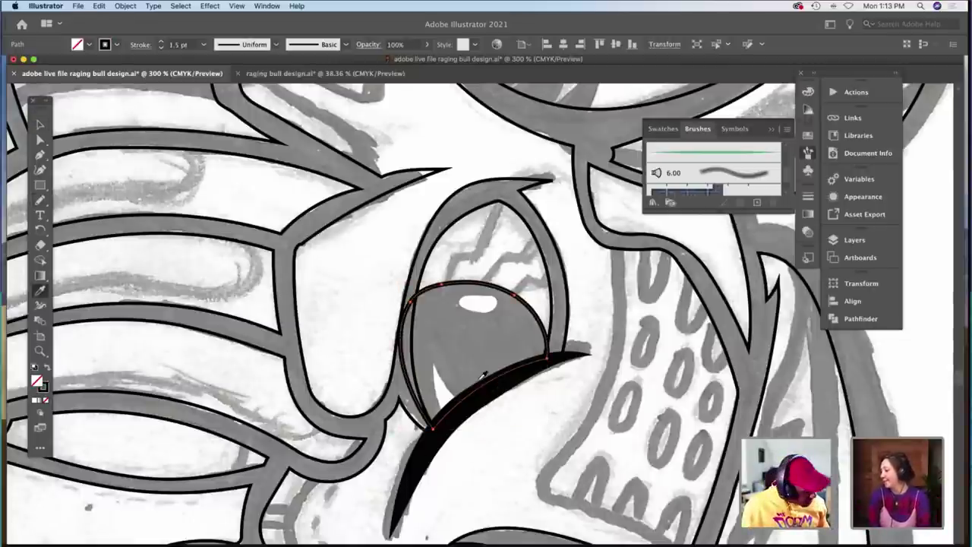
key(shift+x)
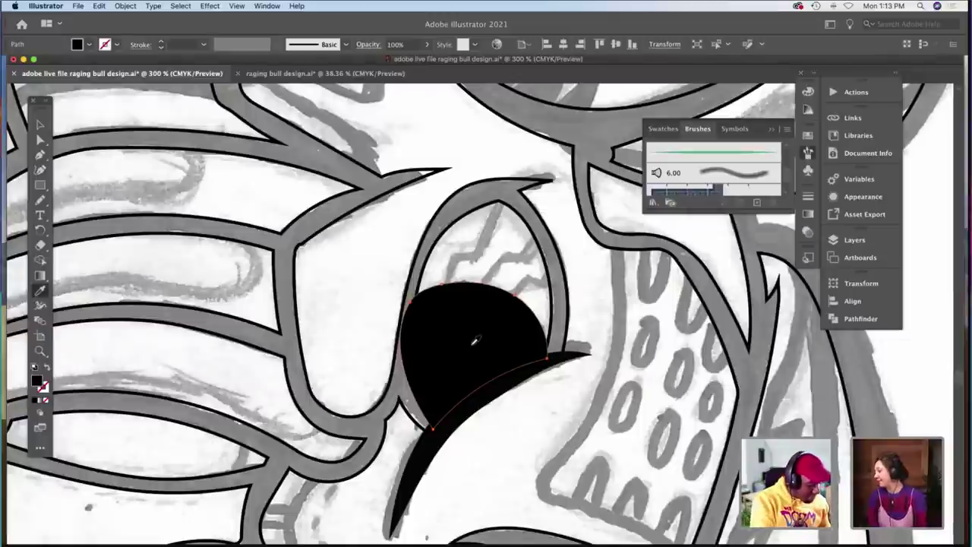
key(super+shift+[)
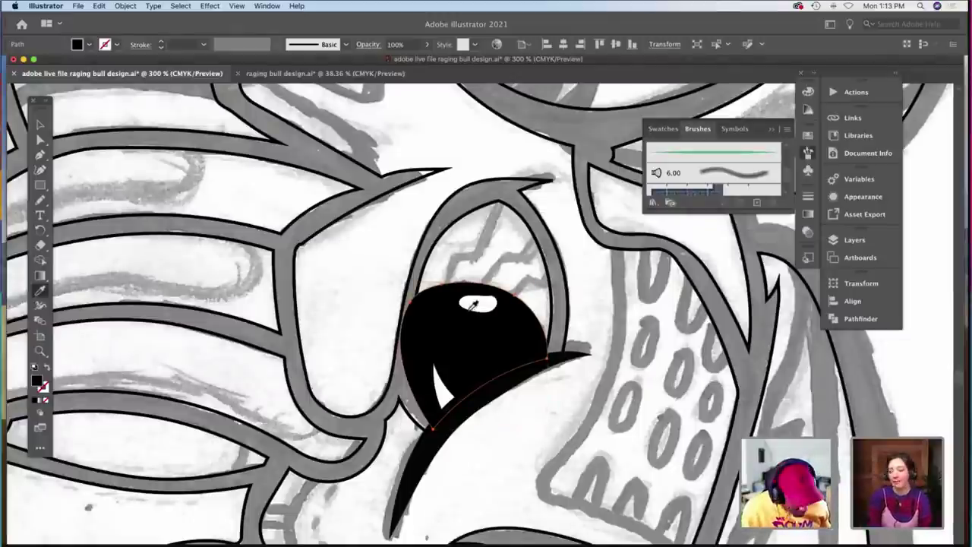
key(v)
click(478, 266)
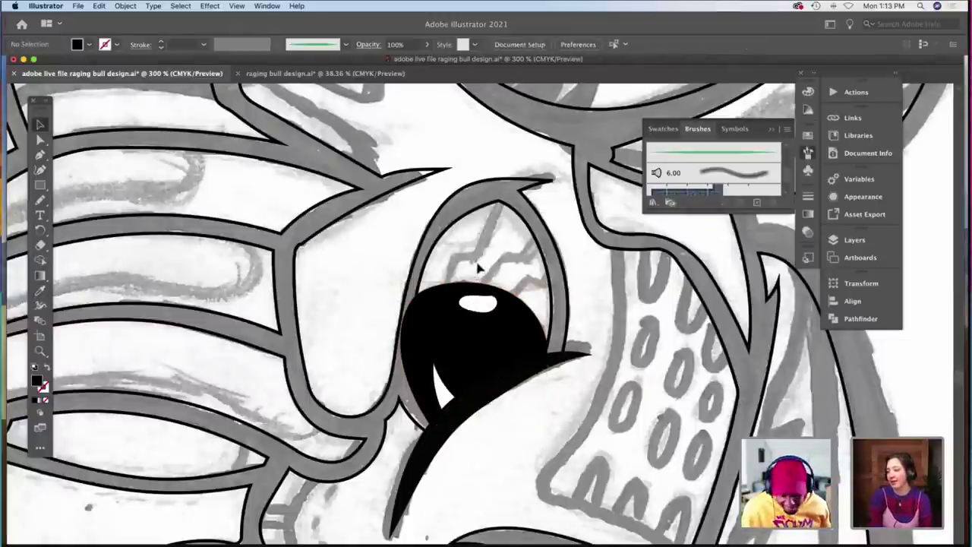
Move the pupil's upper-left anchor point slightly inward toward the inner edge of the eye outline.
click(448, 301)
key(a)
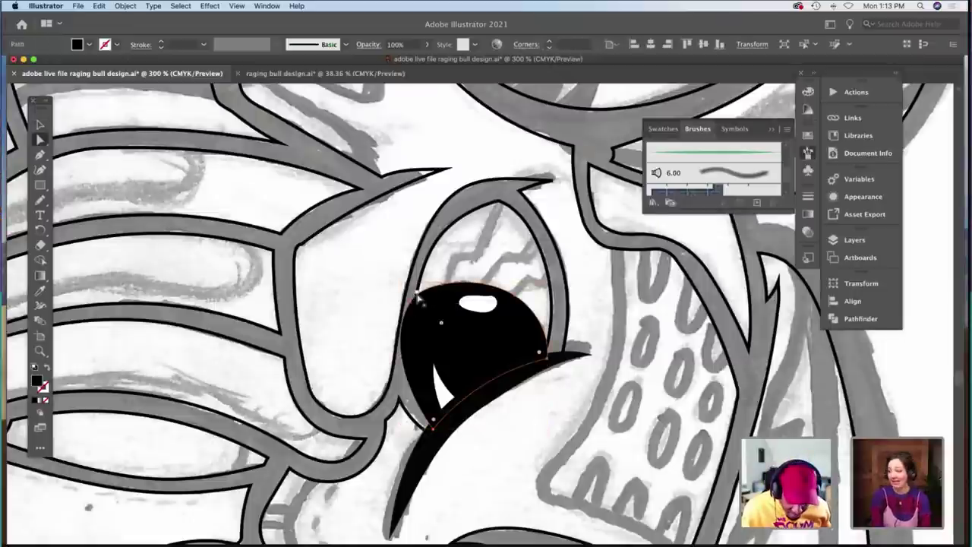
drag(410, 303, 415, 299)
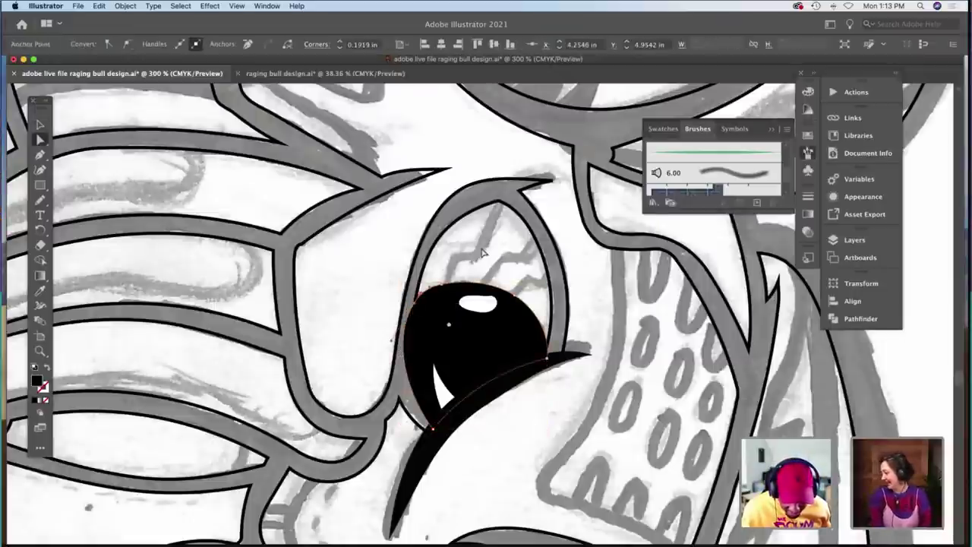
click(482, 252)
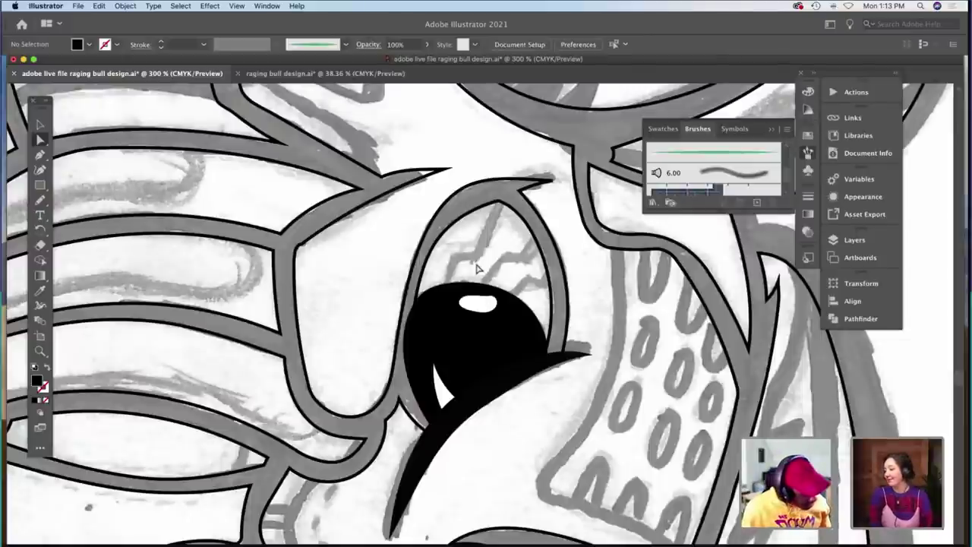
Change the inner eye shape to a white fill with no stroke and send it behind the pupil.
key(v)
click(454, 233)
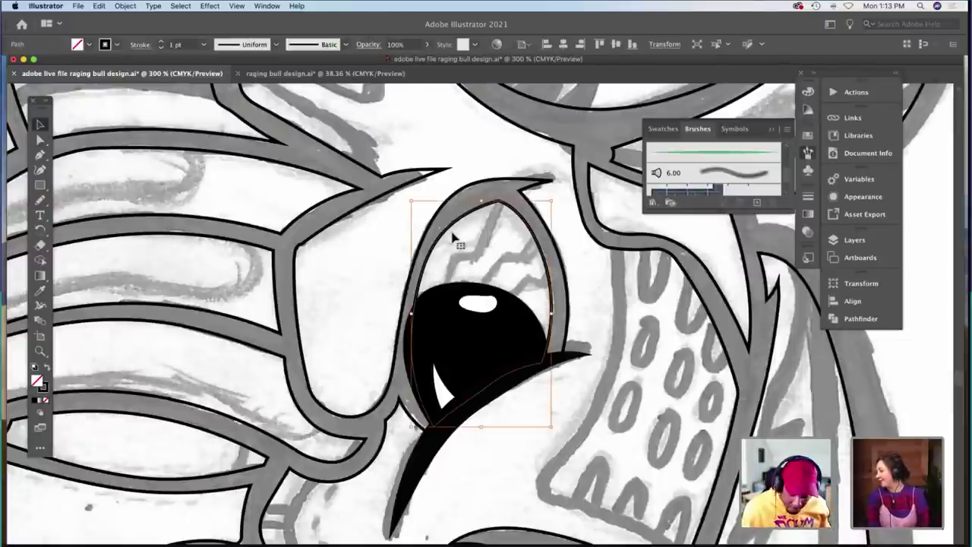
key(shift+x)
click(80, 45)
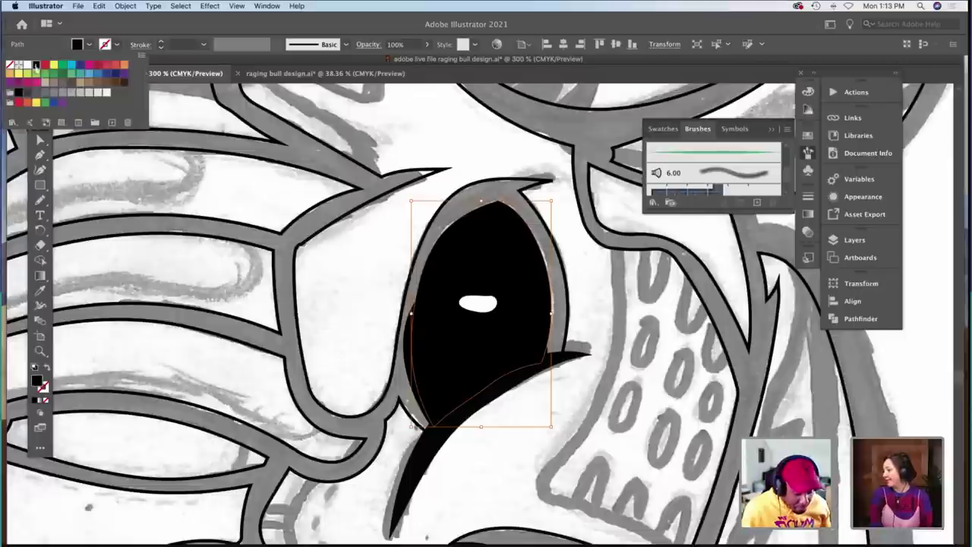
click(27, 64)
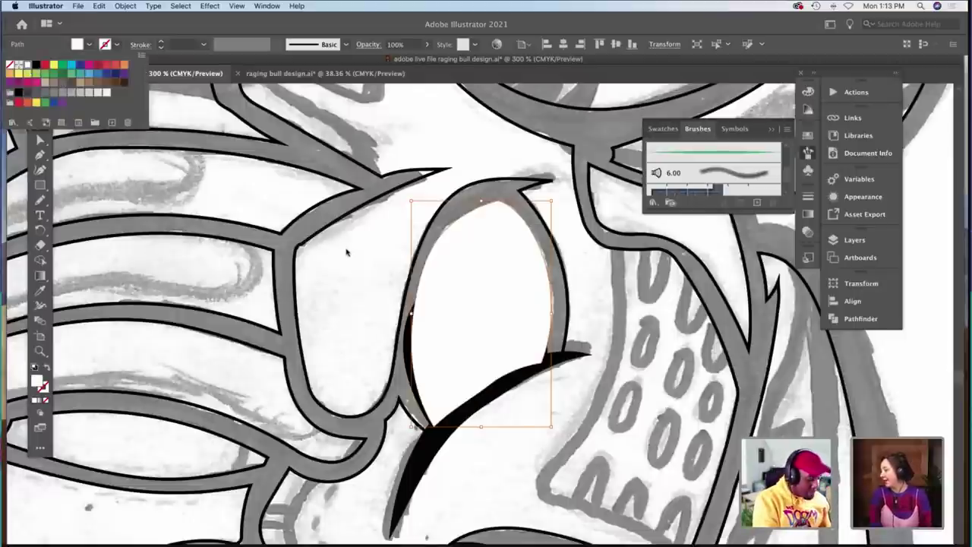
click(346, 253)
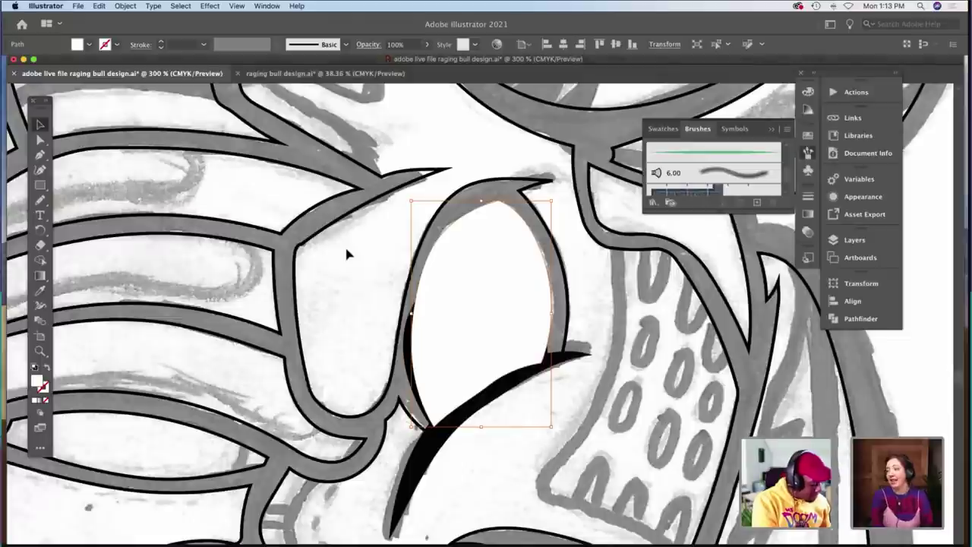
key(shift+super+[)
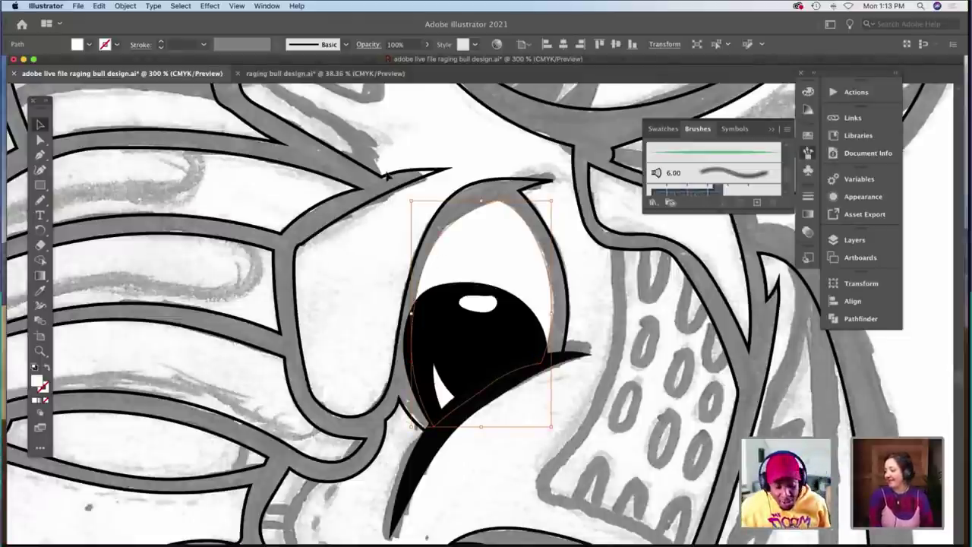
Adjust the curve at the top of the white eye shape with the Direct Selection tool.
click(552, 278)
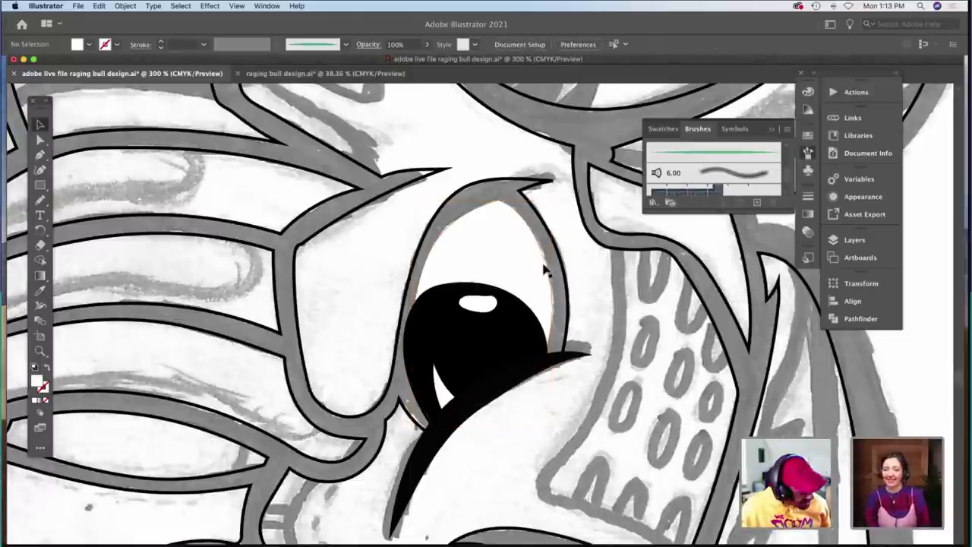
key(a)
click(497, 207)
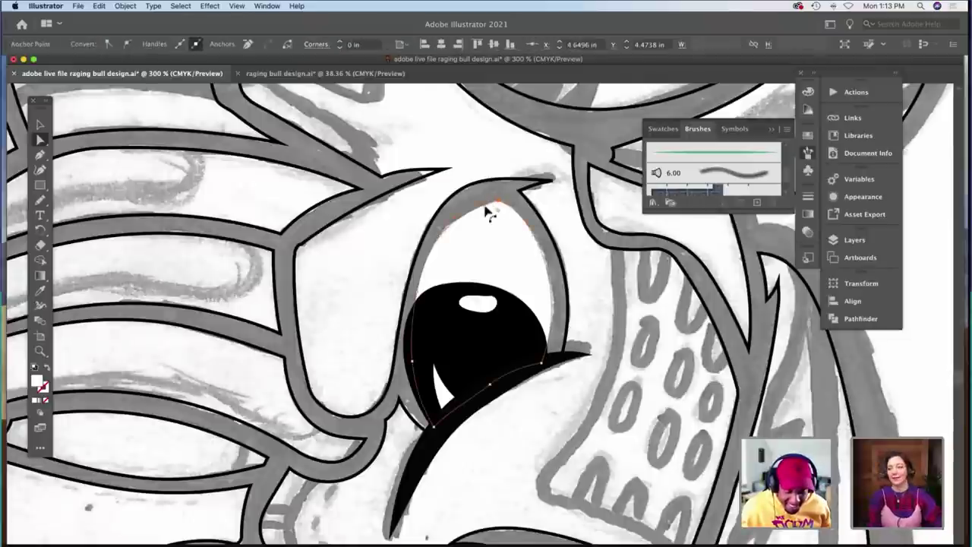
drag(476, 211, 477, 209)
click(552, 256)
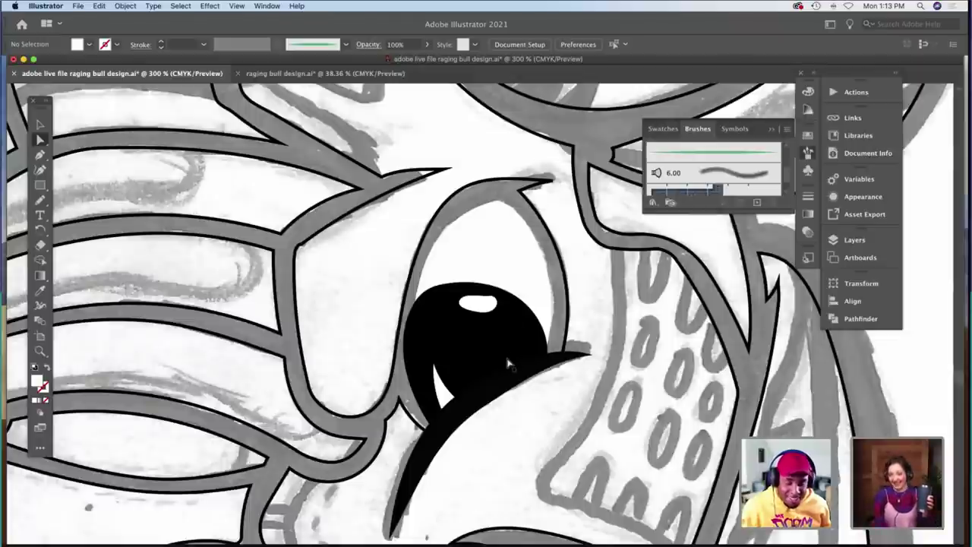
Isolate the white eye shape and paste the black pupil in front of it.
key(v)
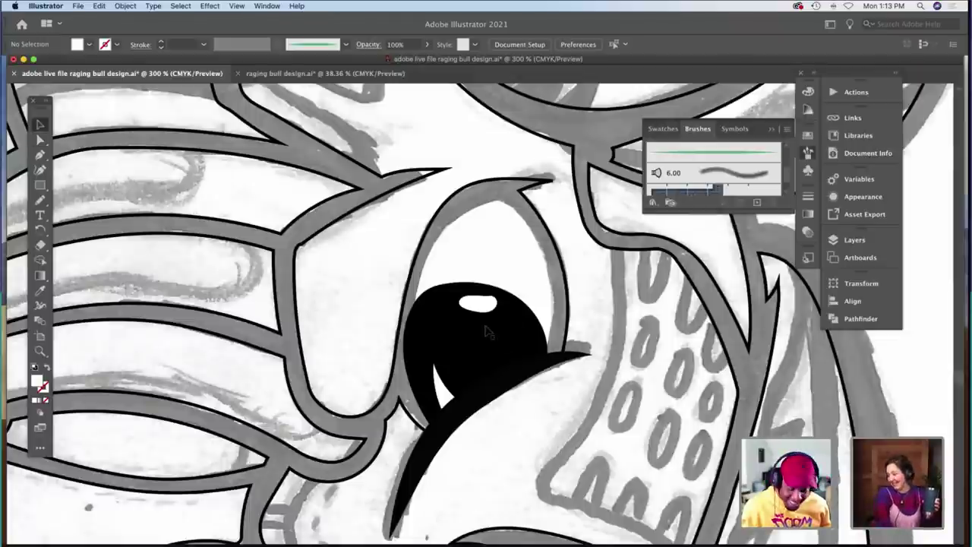
click(442, 325)
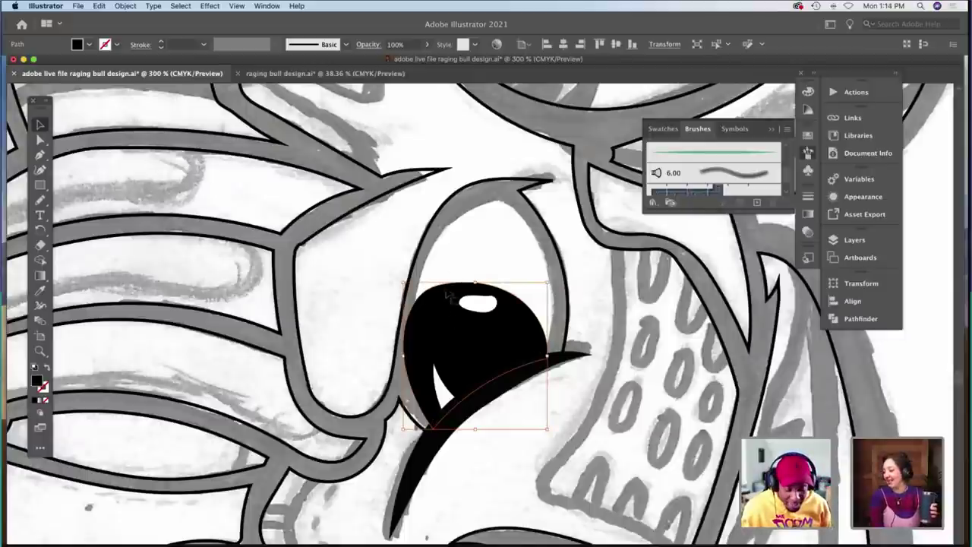
click(458, 259)
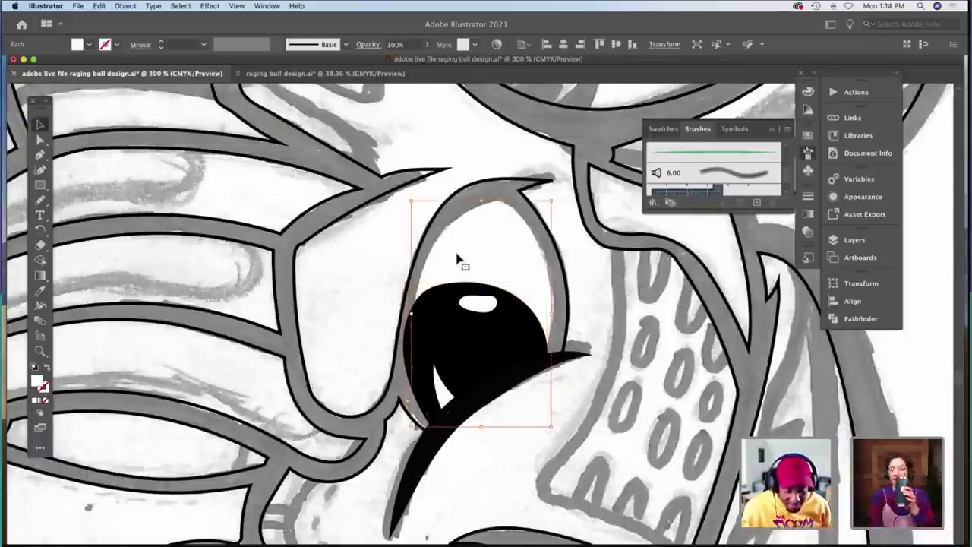
double_click(458, 260)
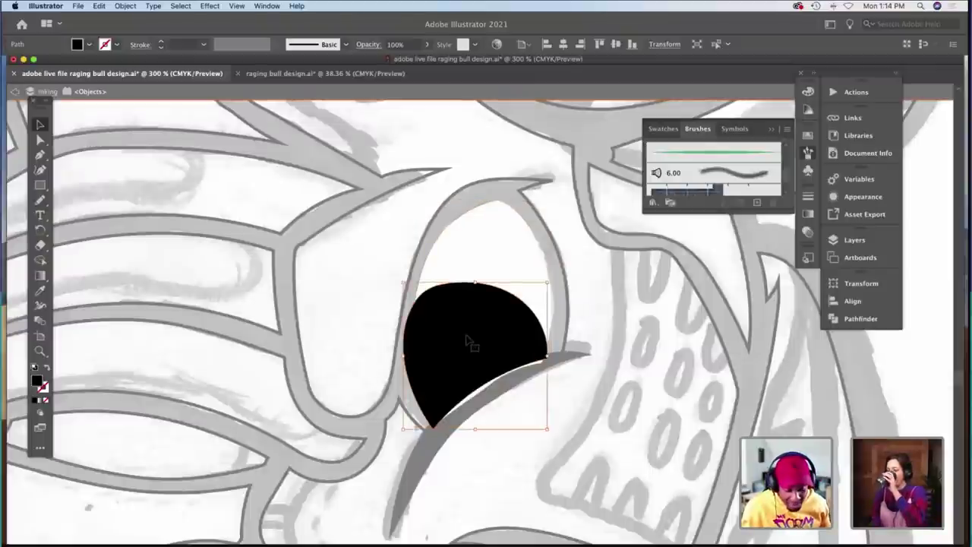
shift+click(462, 262)
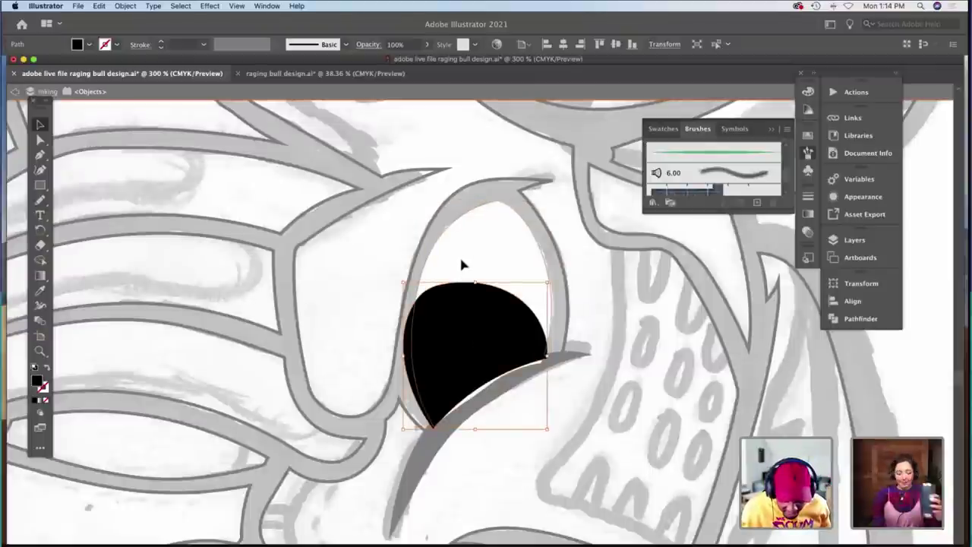
right_click(476, 337)
click(647, 302)
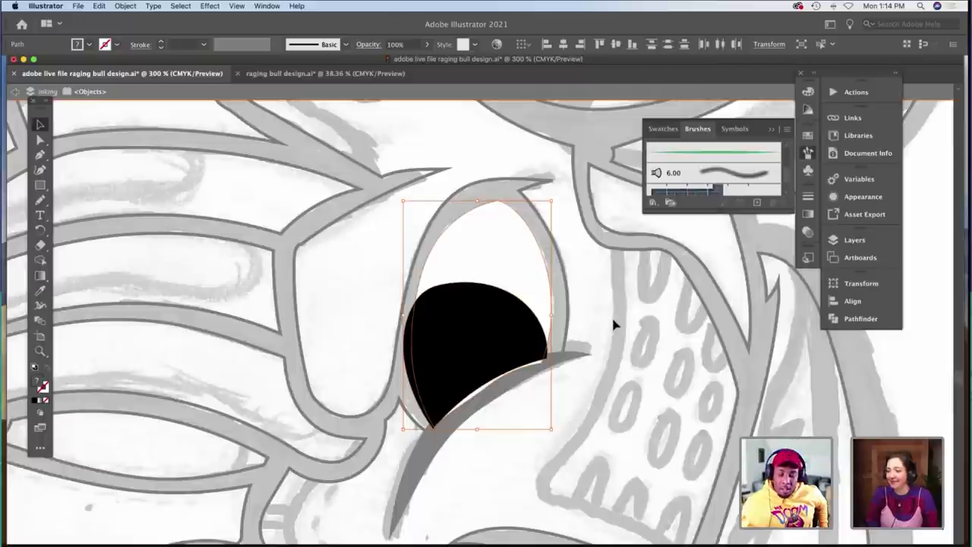
right_click(507, 343)
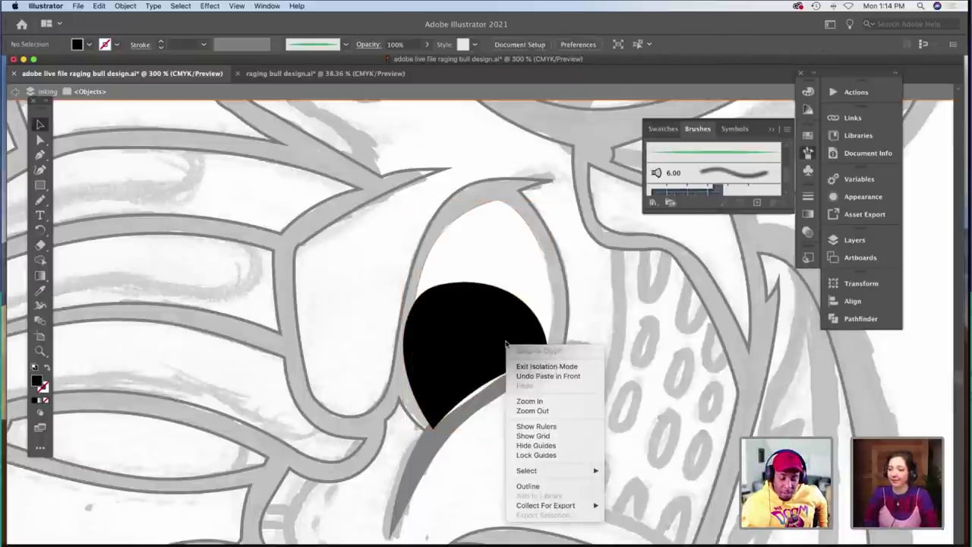
click(608, 332)
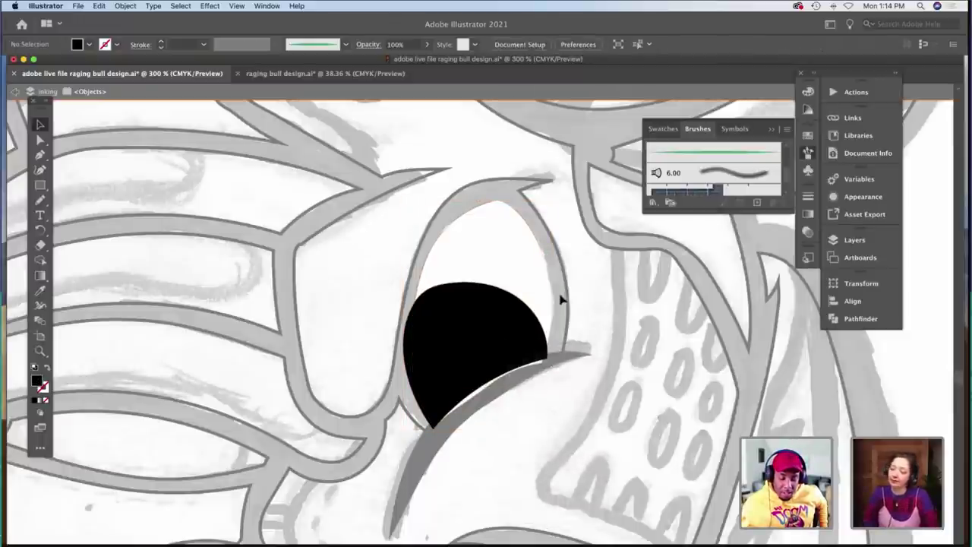
double_click(601, 295)
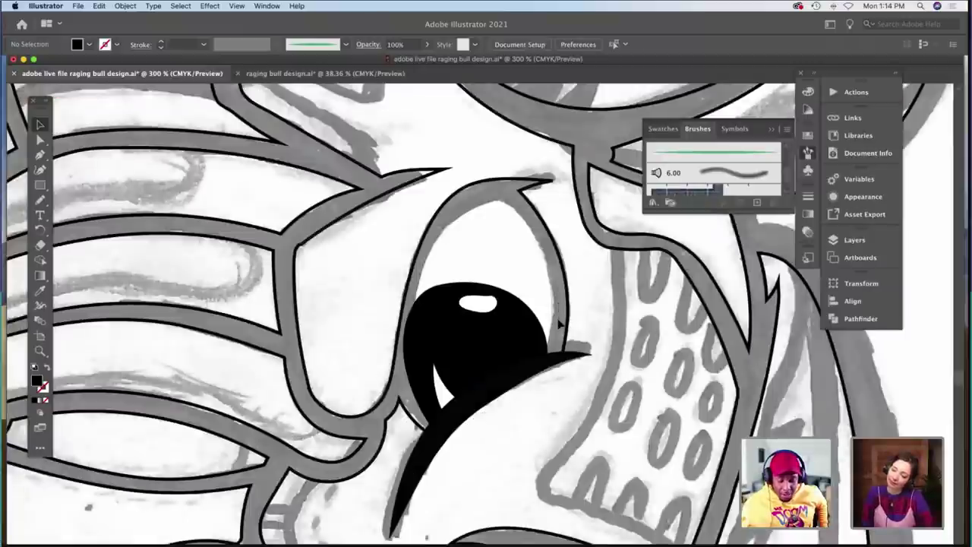
click(541, 344)
right_click(536, 299)
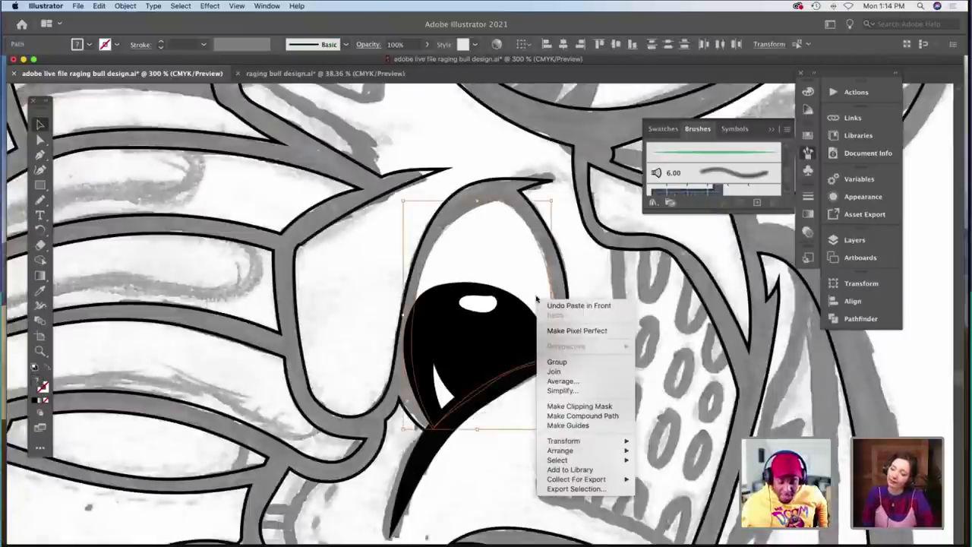
click(653, 309)
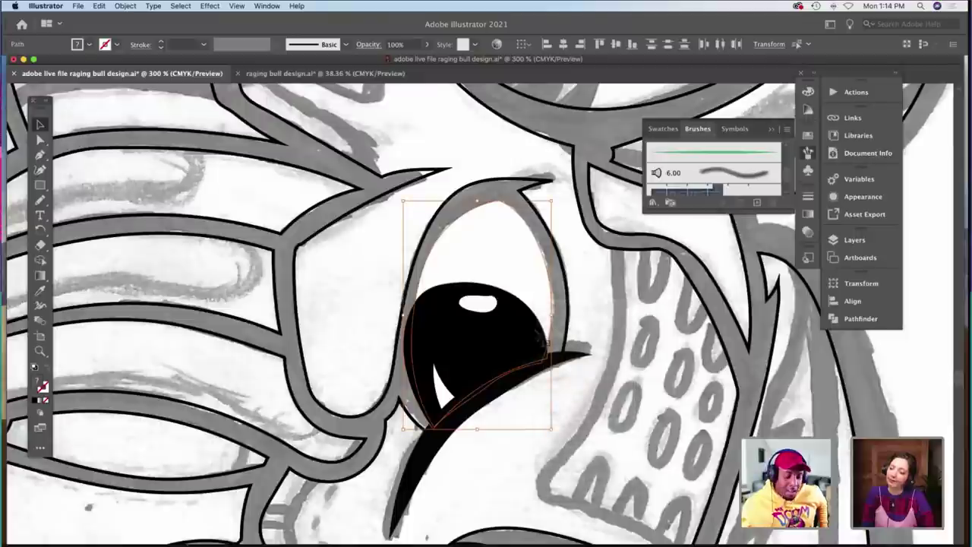
click(582, 313)
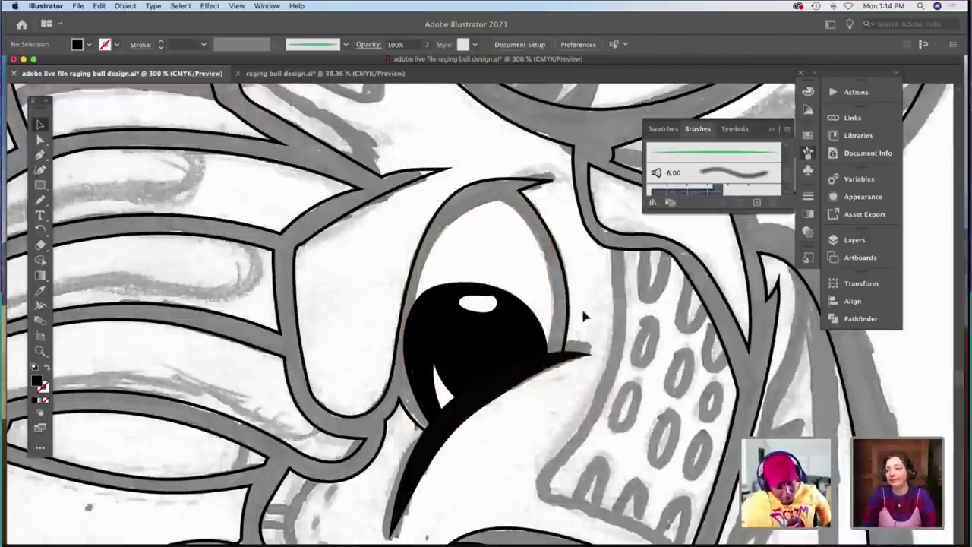
click(509, 329)
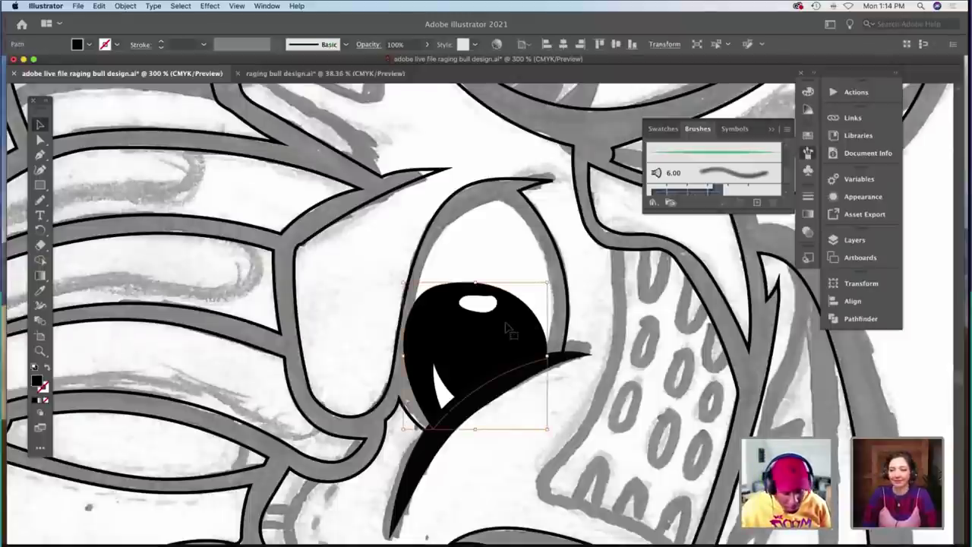
key(super+shift+a)
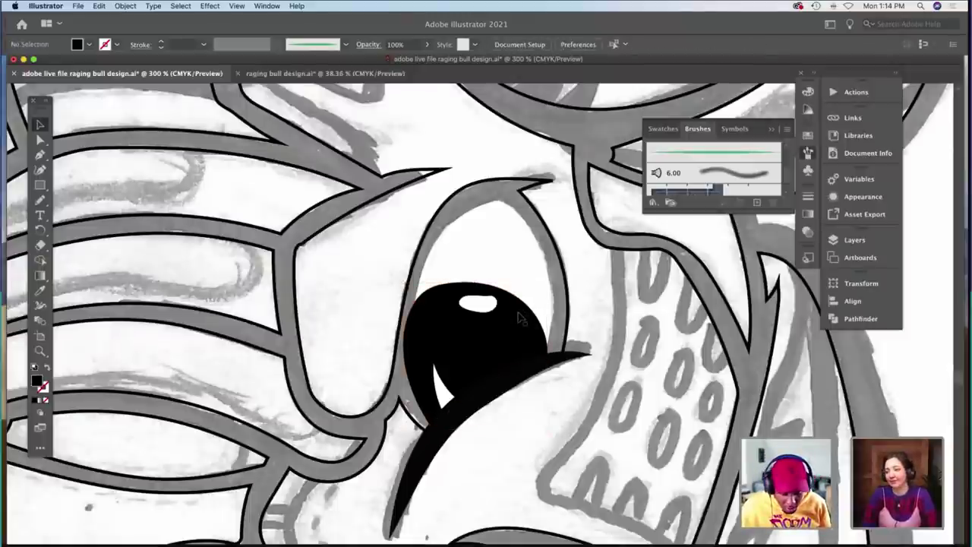
Cut the black pupil, isolate the white eye shape and paste the pupil in front of it.
click(519, 318)
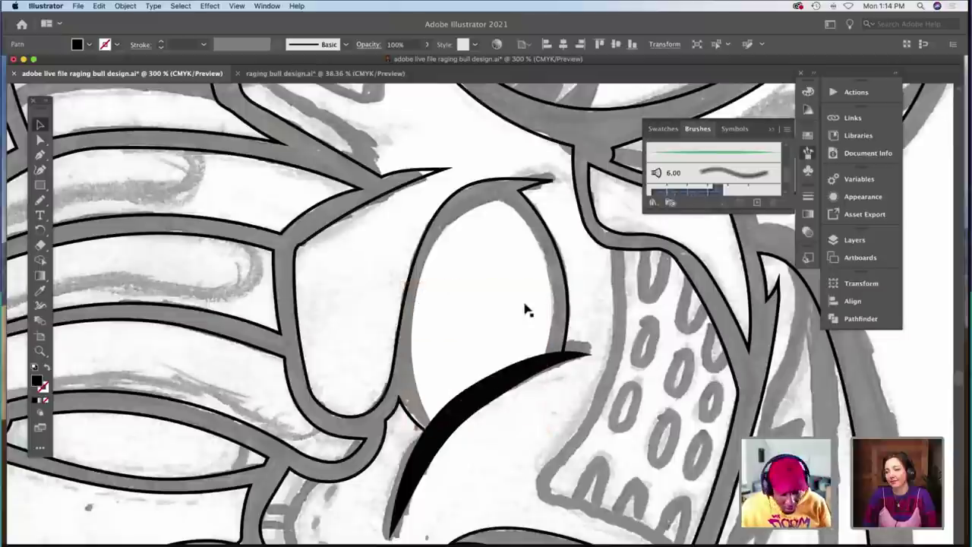
key(Delete)
double_click(524, 307)
key(super+f)
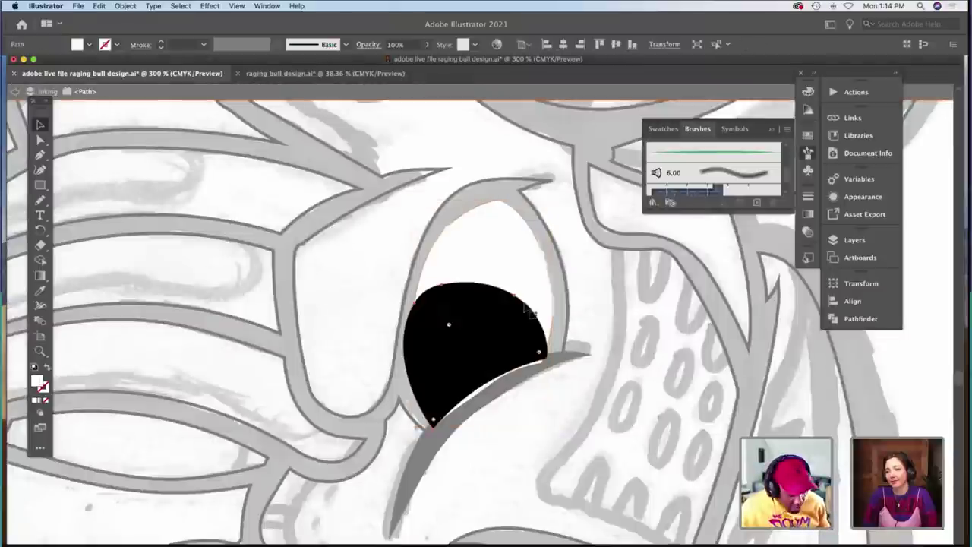
Divide the pupil and white eye shape with Pathfinder and delete the pupil sliver outside the white's left edge.
click(606, 309)
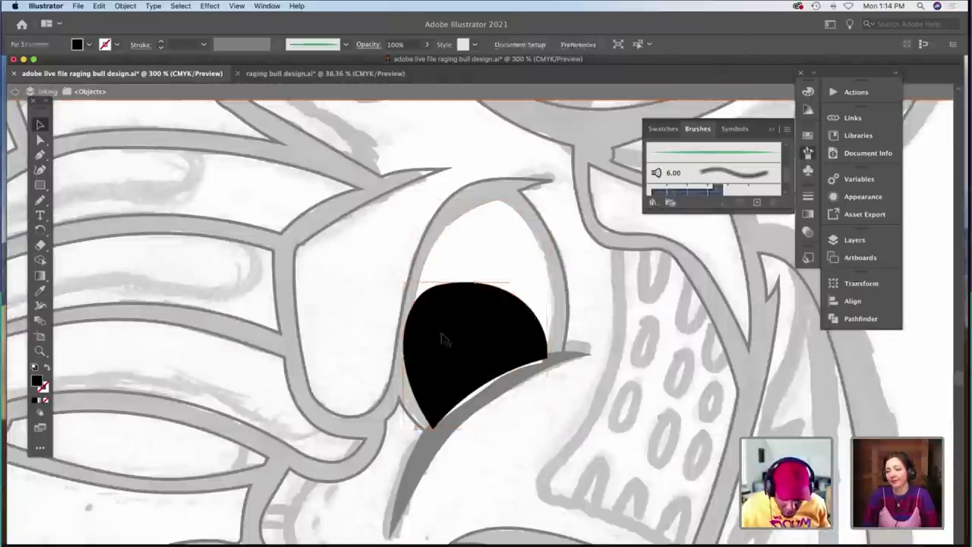
click(449, 297)
shift+click(442, 277)
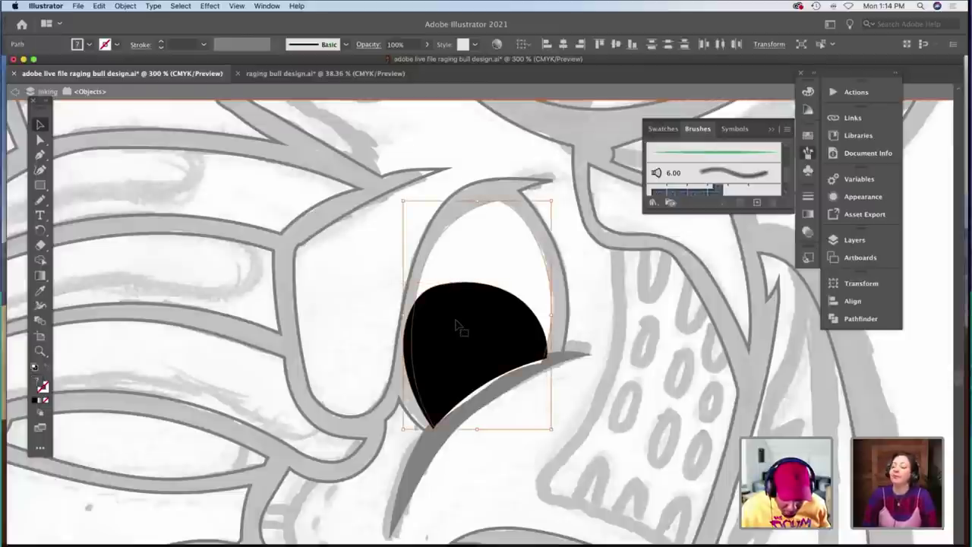
click(860, 318)
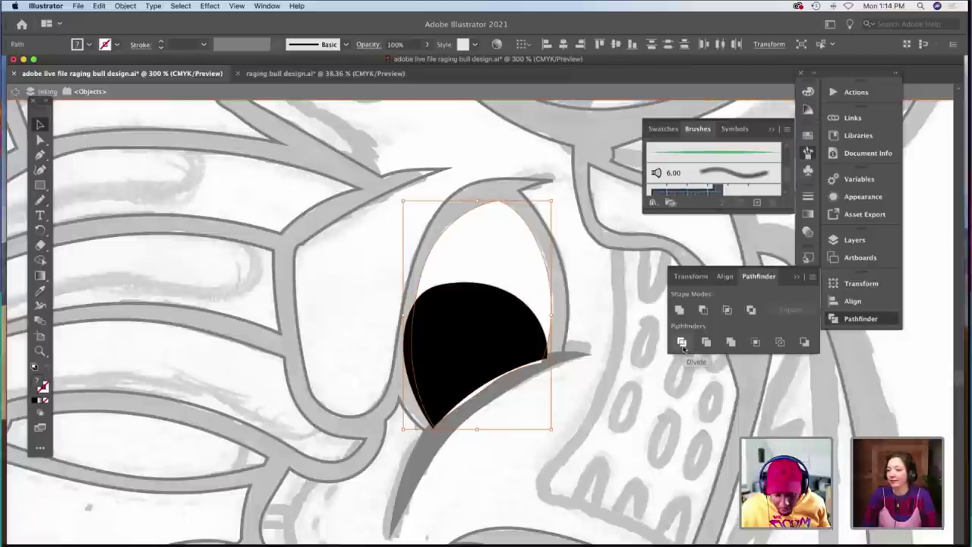
click(682, 342)
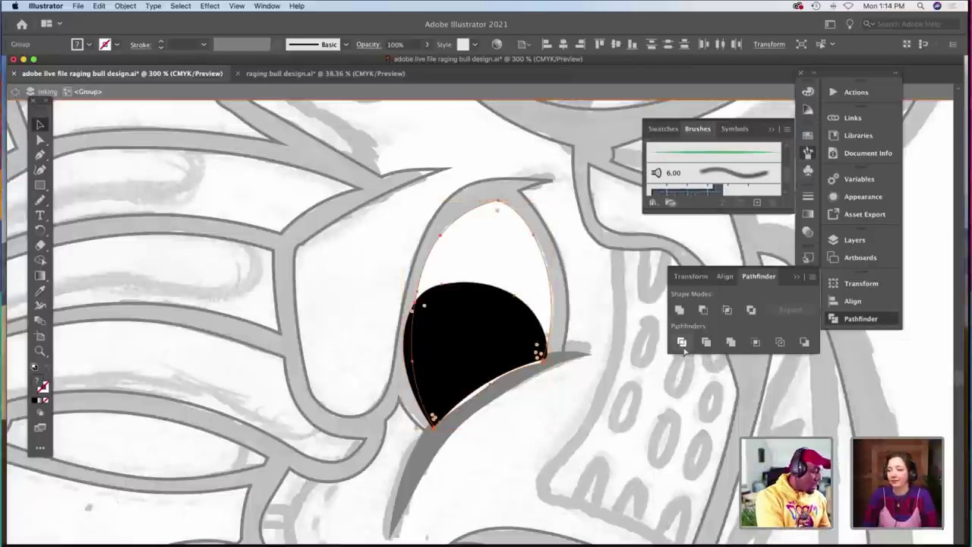
click(555, 410)
double_click(555, 409)
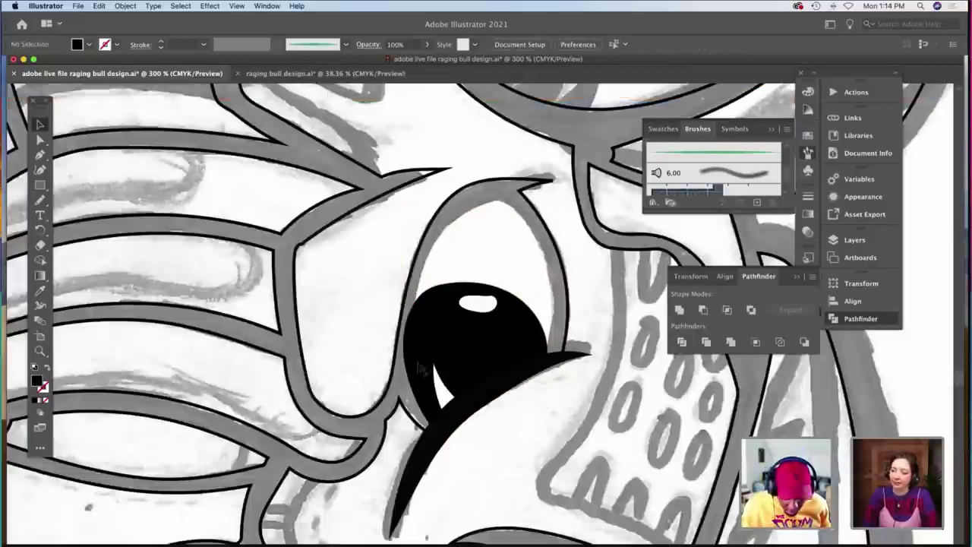
click(410, 368)
key(Delete)
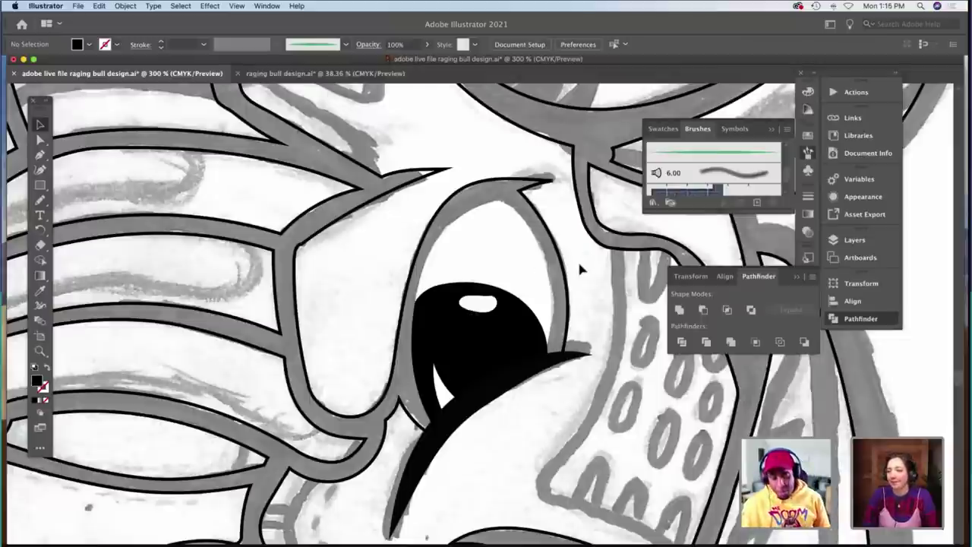
Examine the inking across the bull's eye, horns, muzzle, mouth and chin for areas still uninked.
key(z)
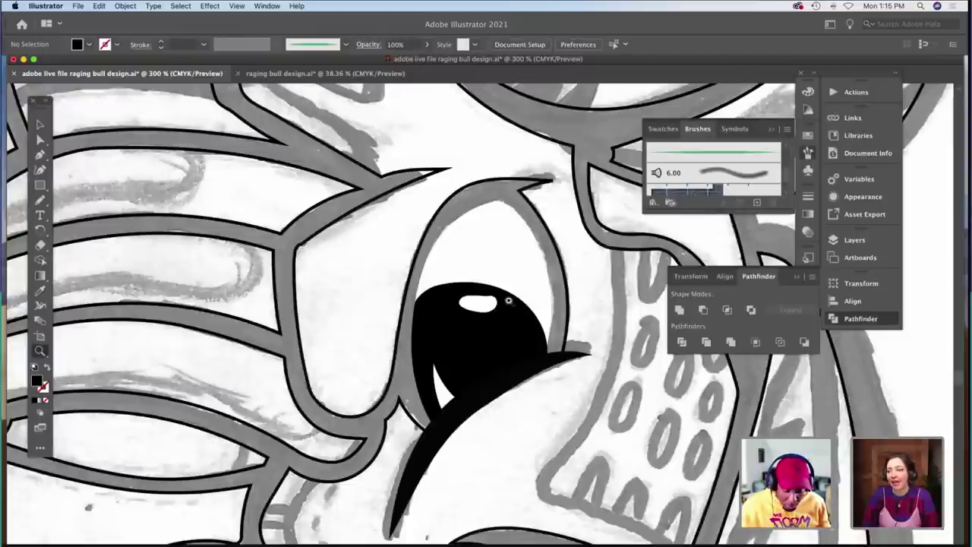
key(super+minus)
scroll(501, 301, down, 3)
scroll(501, 301, down, 5)
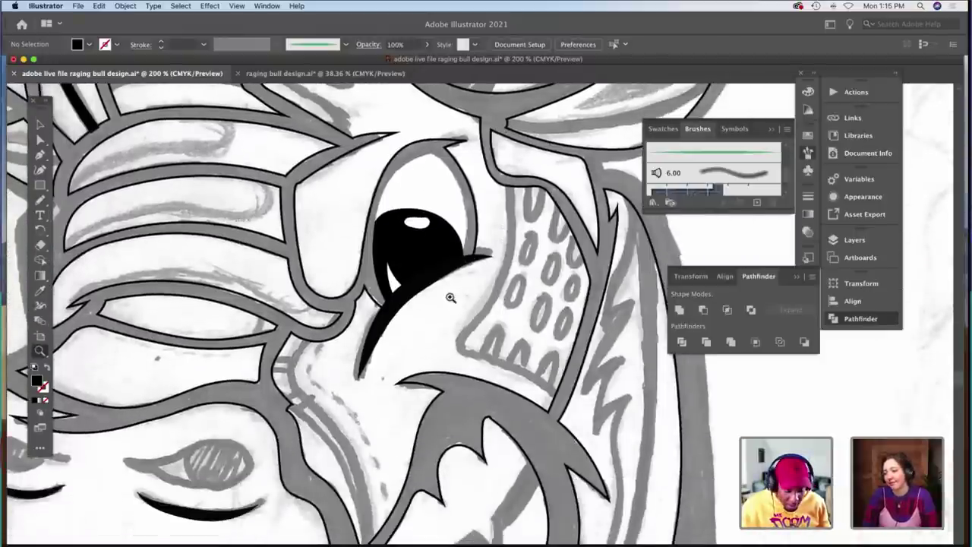
scroll(471, 298, left, 6)
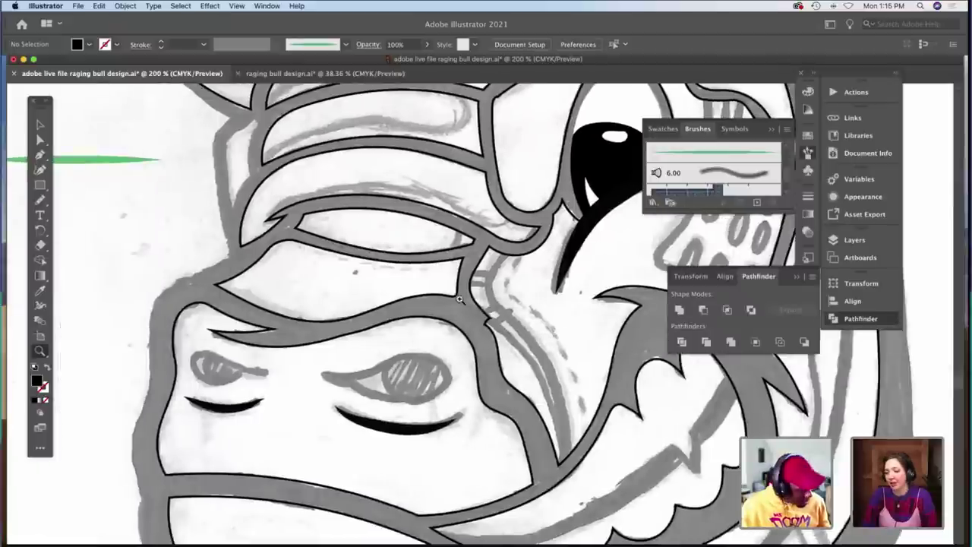
alt+click(459, 299)
scroll(460, 300, right, 5)
scroll(463, 301, up, 5)
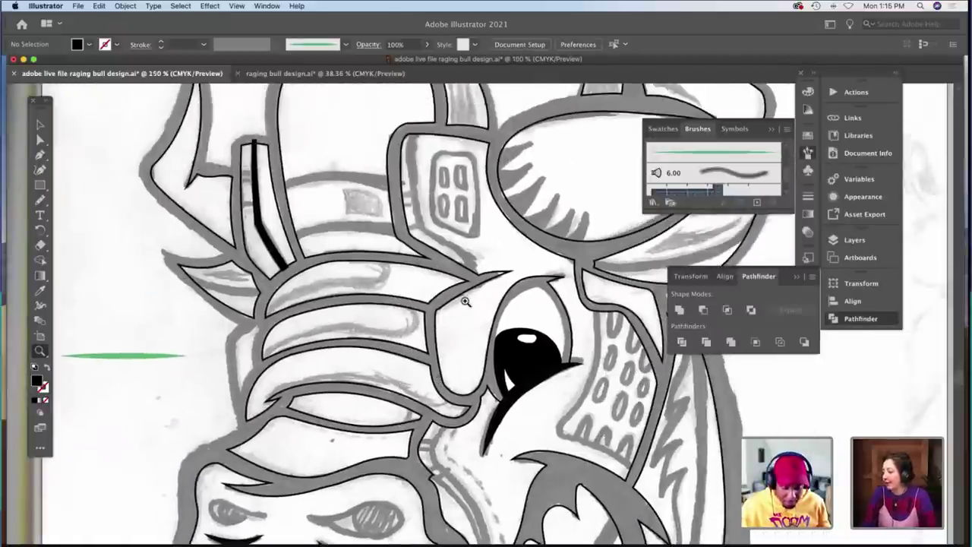
scroll(466, 301, up, 5)
scroll(465, 301, right, 3)
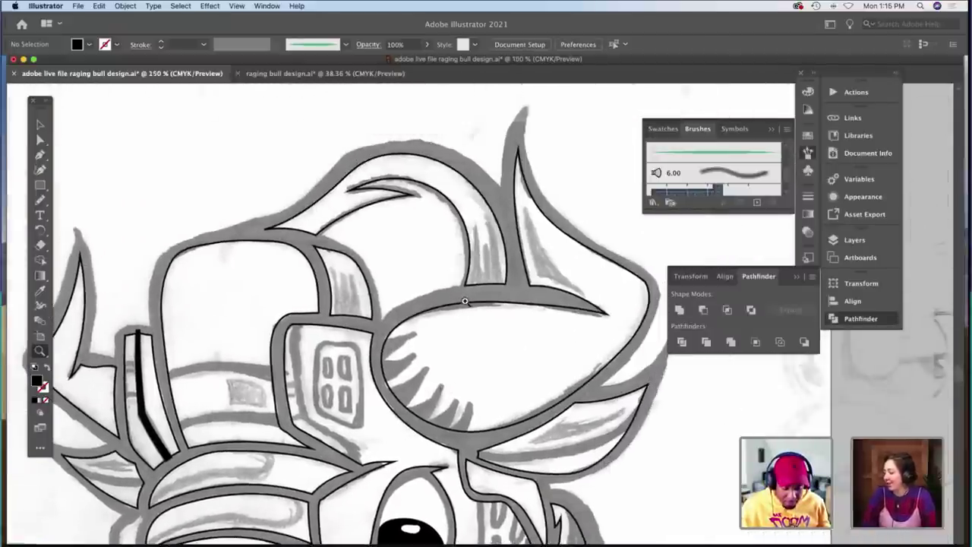
scroll(465, 301, down, 10)
scroll(464, 301, right, 2)
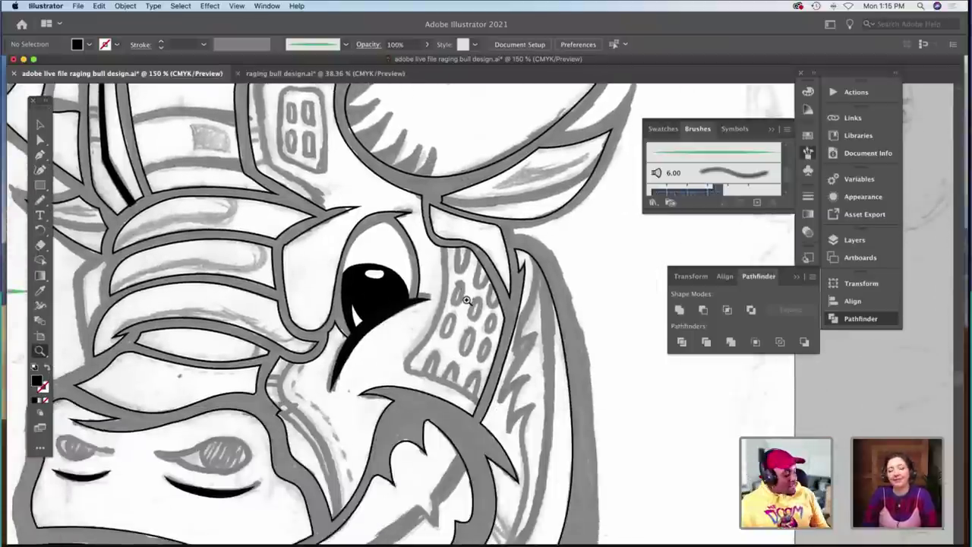
scroll(466, 299, down, 12)
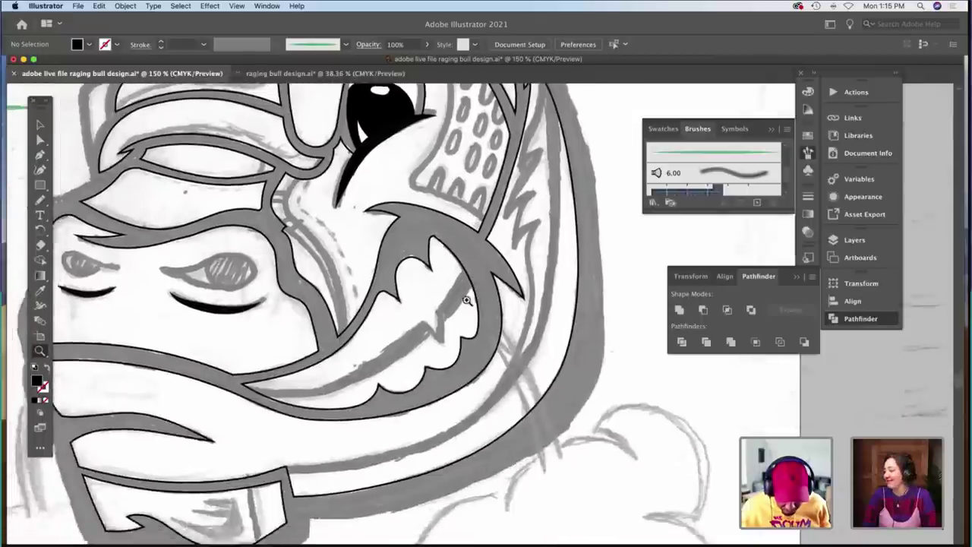
scroll(466, 300, left, 3)
scroll(465, 300, down, 7)
scroll(464, 300, left, 4)
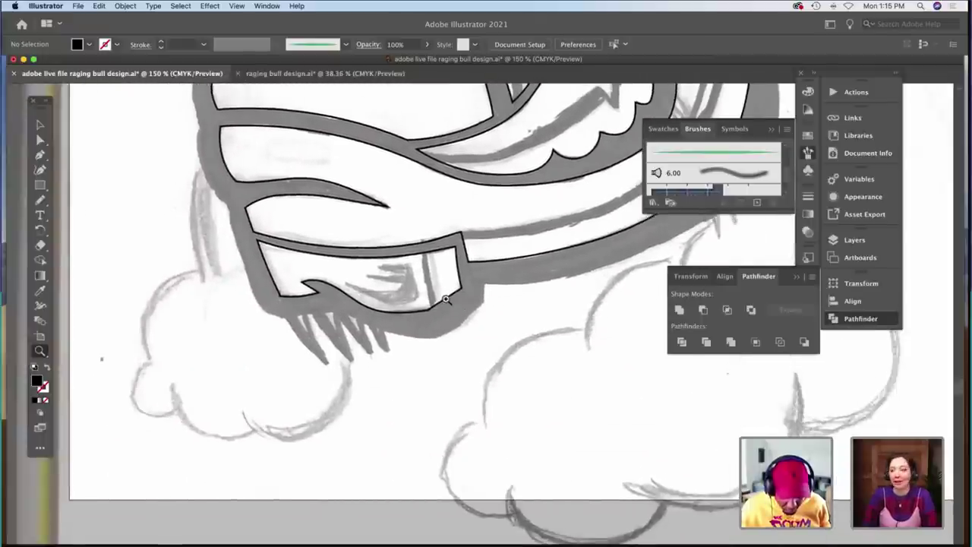
scroll(446, 299, up, 13)
scroll(446, 299, up, 2)
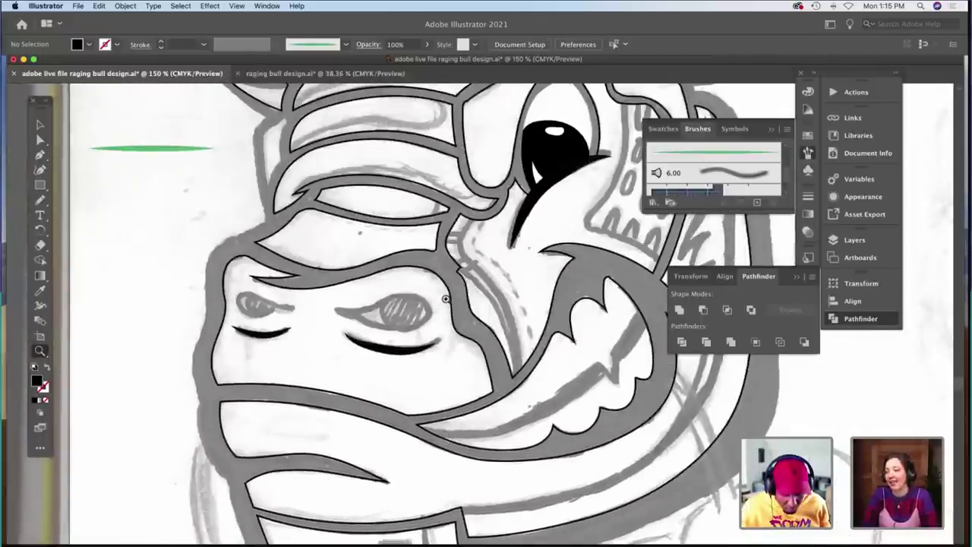
scroll(446, 300, up, 4)
scroll(445, 299, right, 2)
scroll(354, 319, up, 5)
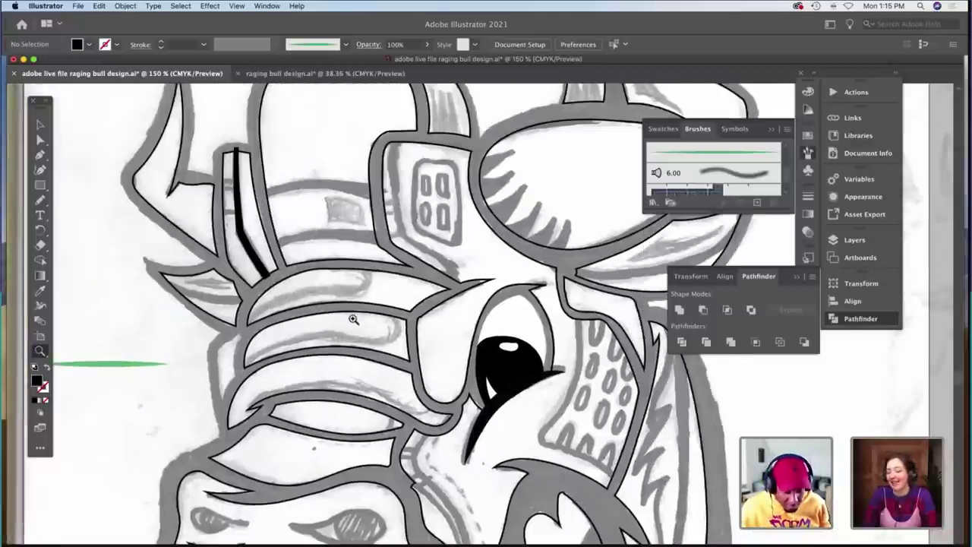
Trace the narrow sliver left of the forehead folds, just below the pointed ear shape, with a freehand Pencil outline.
click(318, 377)
click(510, 329)
click(539, 332)
scroll(542, 331, down, 2)
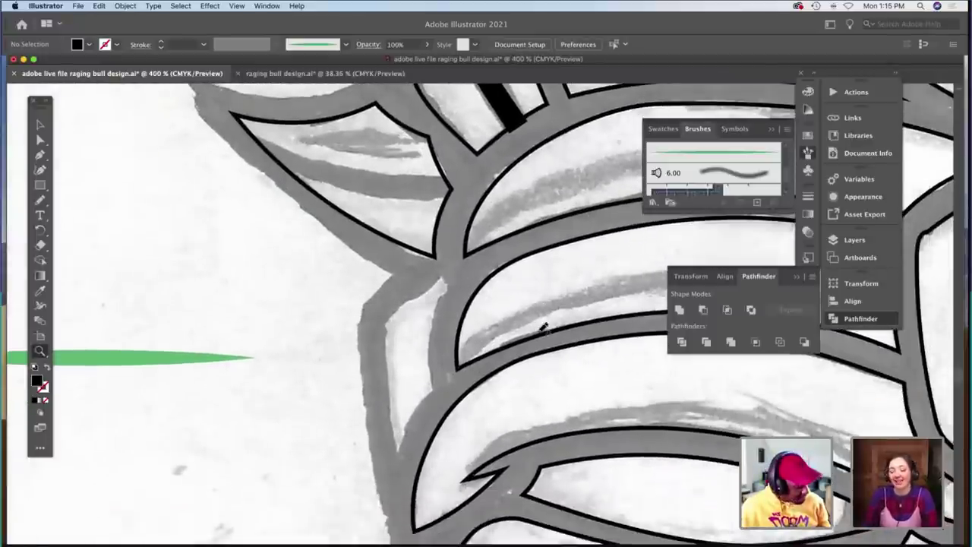
key(b)
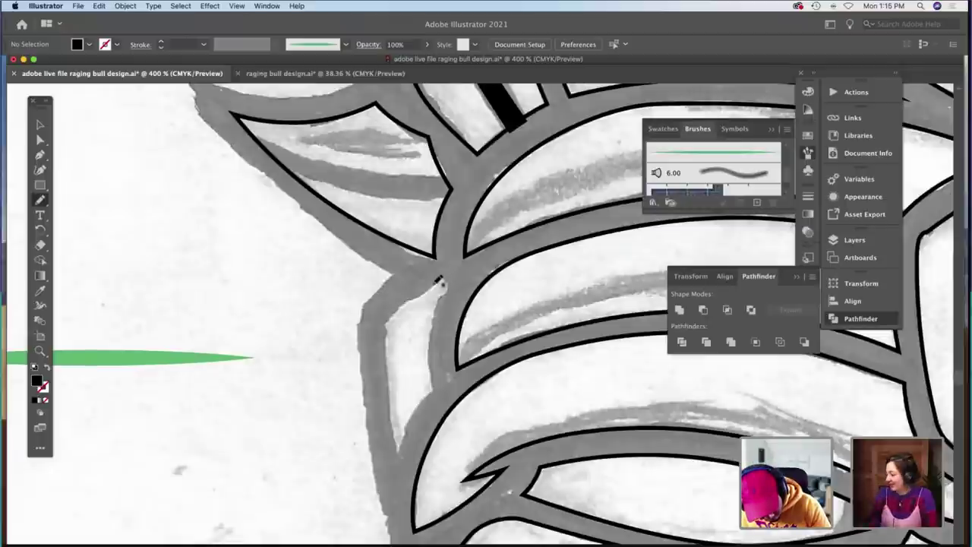
drag(390, 319, 386, 320)
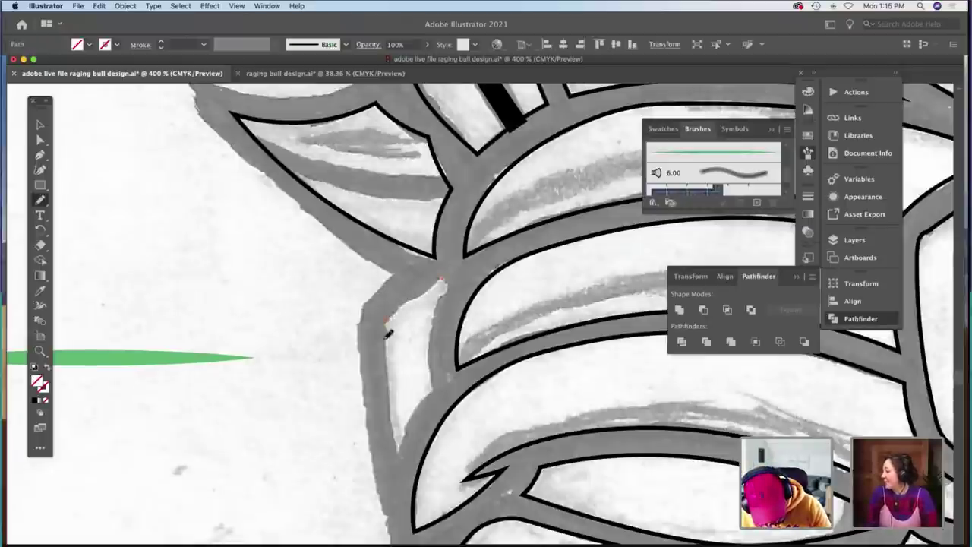
mouse_move(397, 431)
mouse_down()
mouse_move(399, 451)
mouse_move(433, 391)
mouse_up()
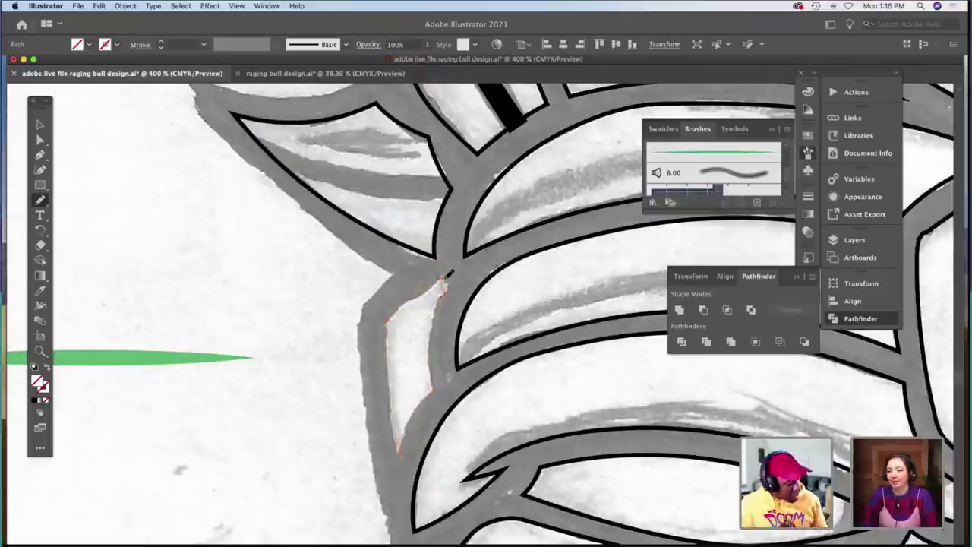
Give the traced sliver a 1 pt dark grey stroke and no fill.
key(i)
click(439, 244)
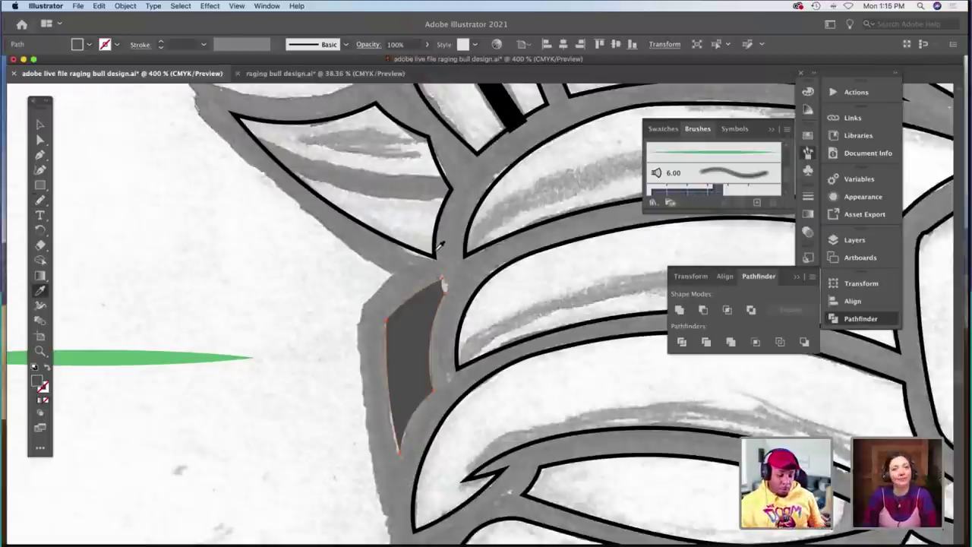
key(super+z)
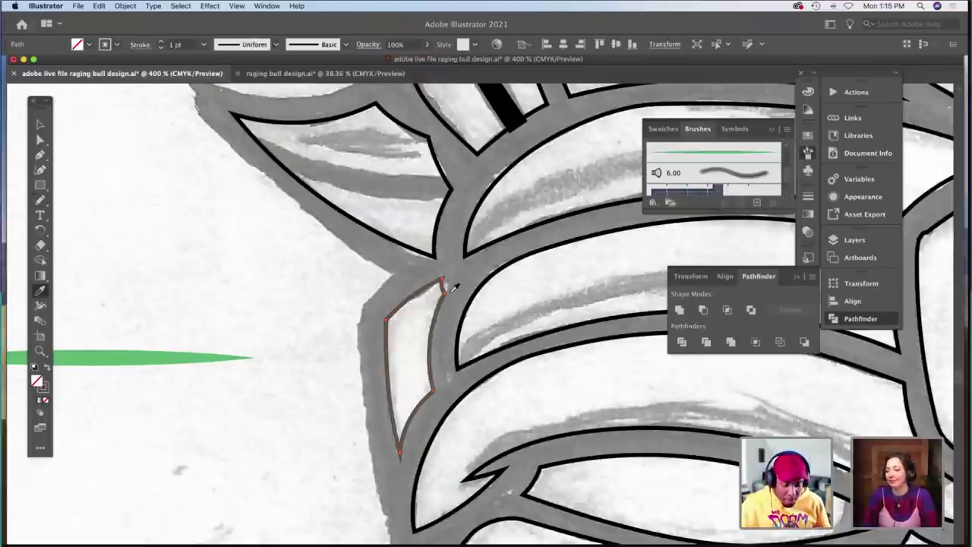
Reshape the traced sliver's upper corner beside the forehead folds by slightly moving its anchor point along the sketch edge.
key(a)
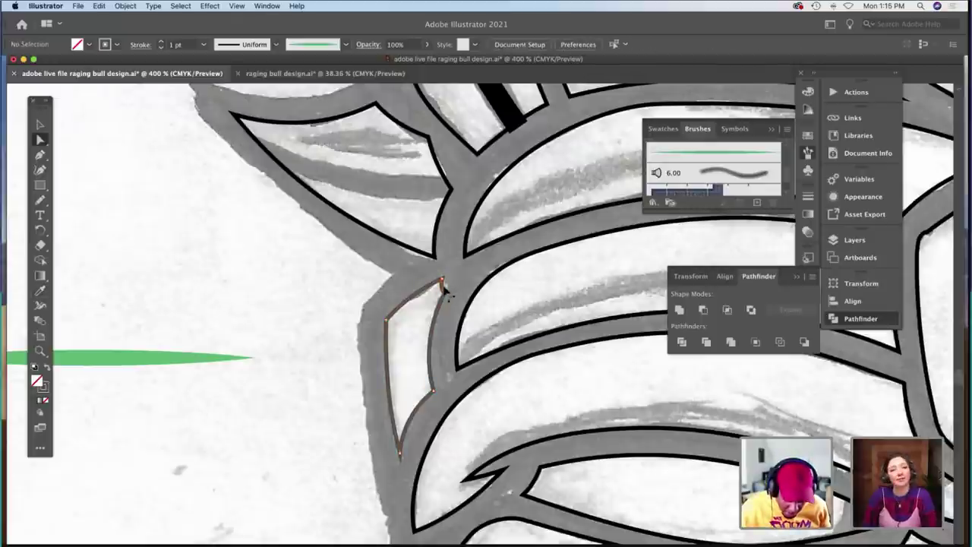
click(444, 287)
key(Delete)
click(443, 282)
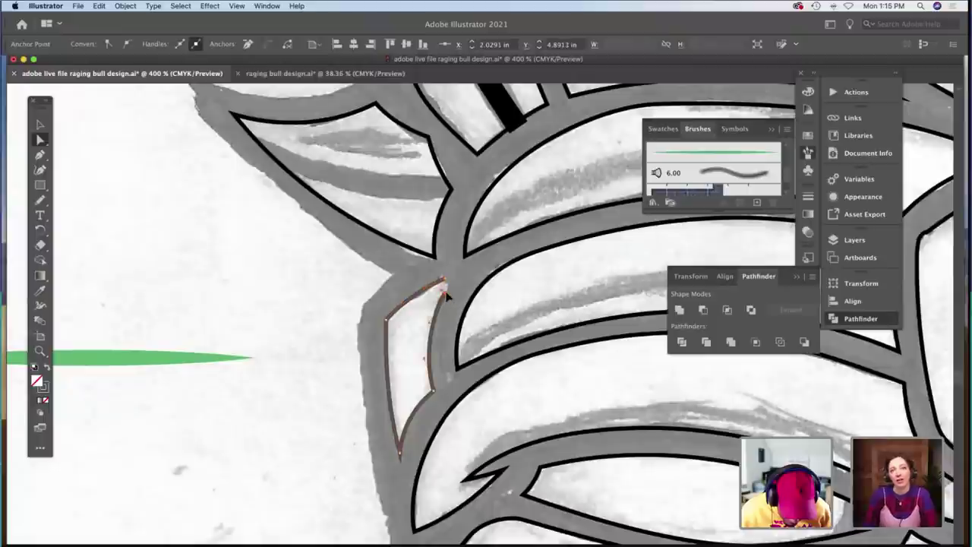
drag(445, 291, 446, 290)
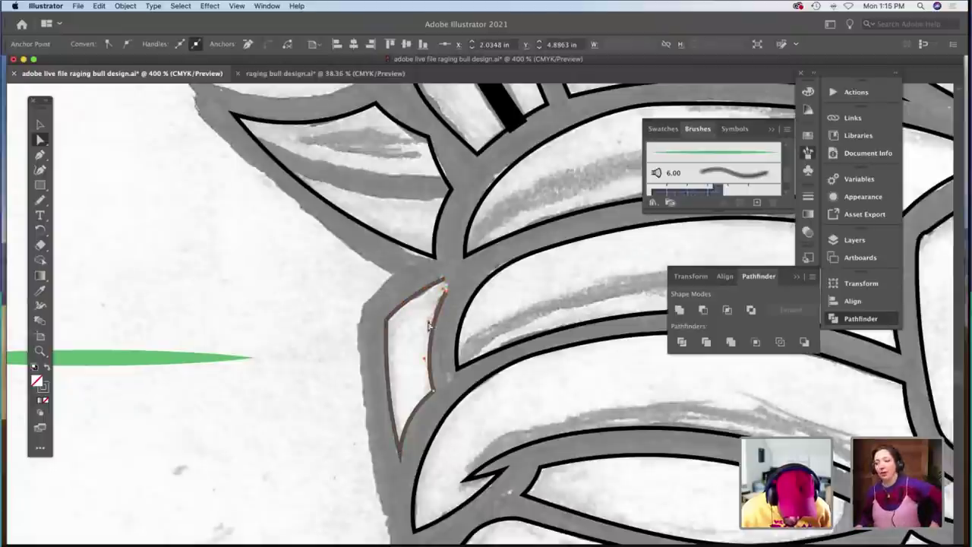
click(449, 298)
click(445, 291)
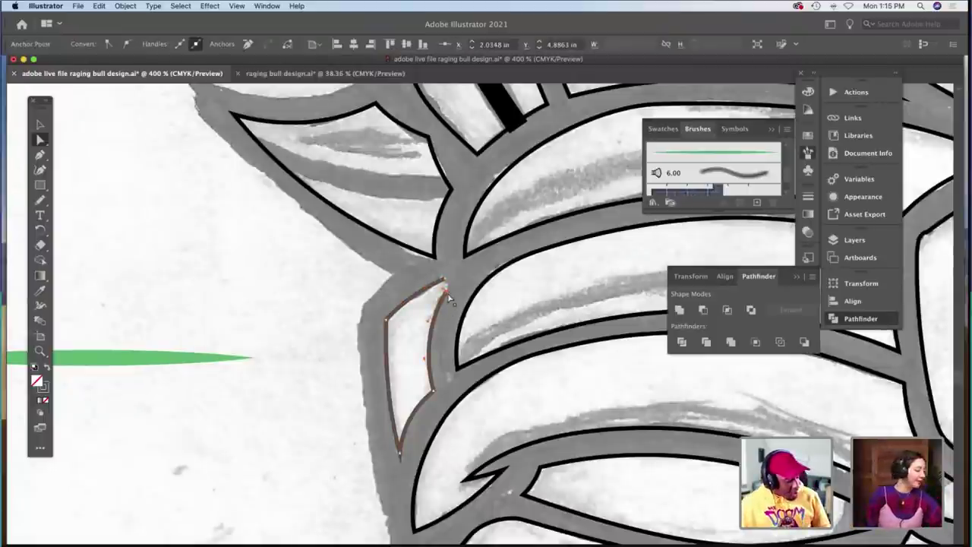
Match the sliver's stroke to the black outline of the neighbouring forehead fold using the Eyedropper.
key(n)
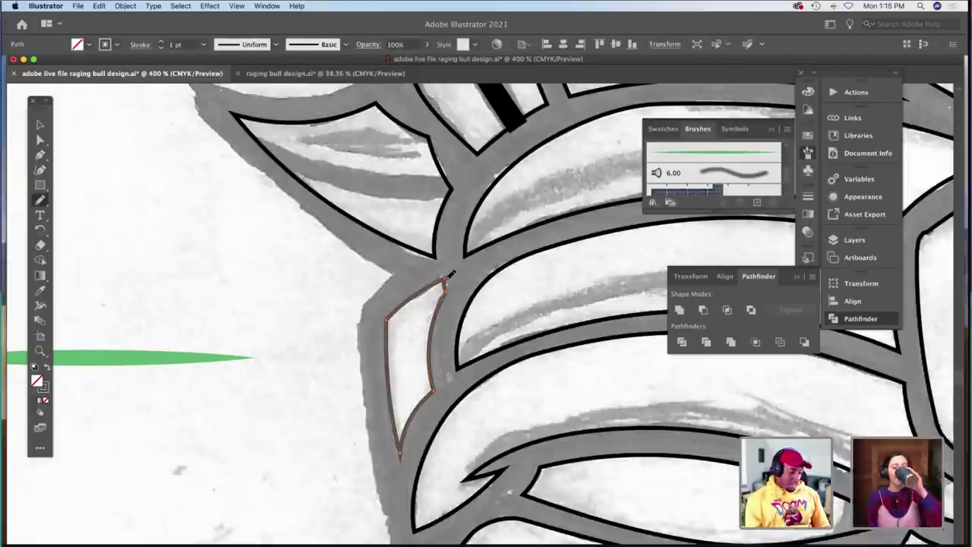
key(i)
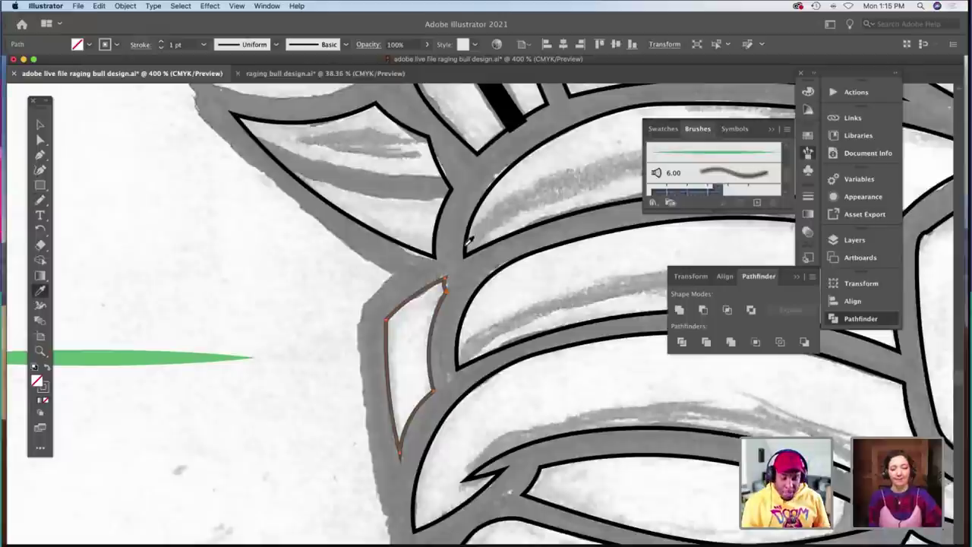
click(465, 248)
Examine the inking across the bull's horns, forehead panel, eye, cheek, mouth and jaw for areas still uninked.
key(z)
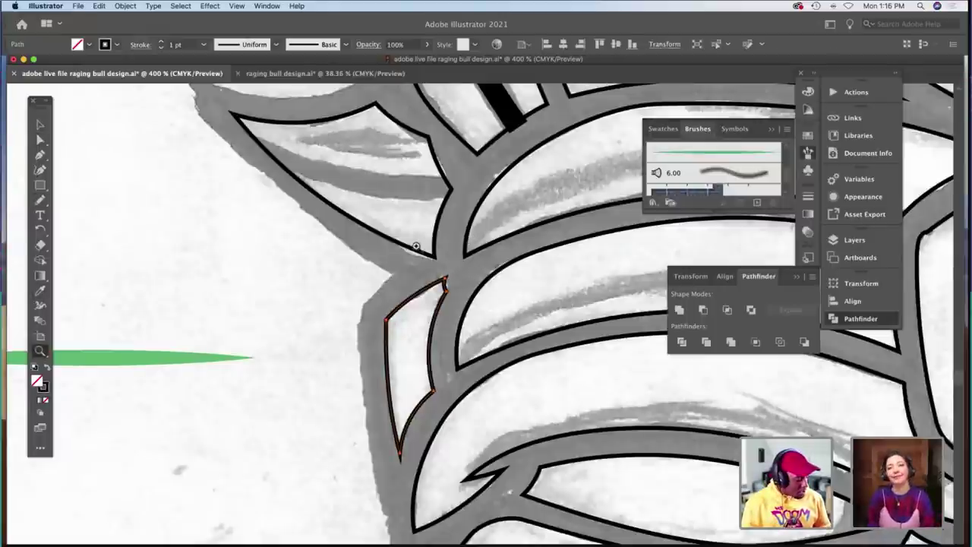
alt+click(447, 262)
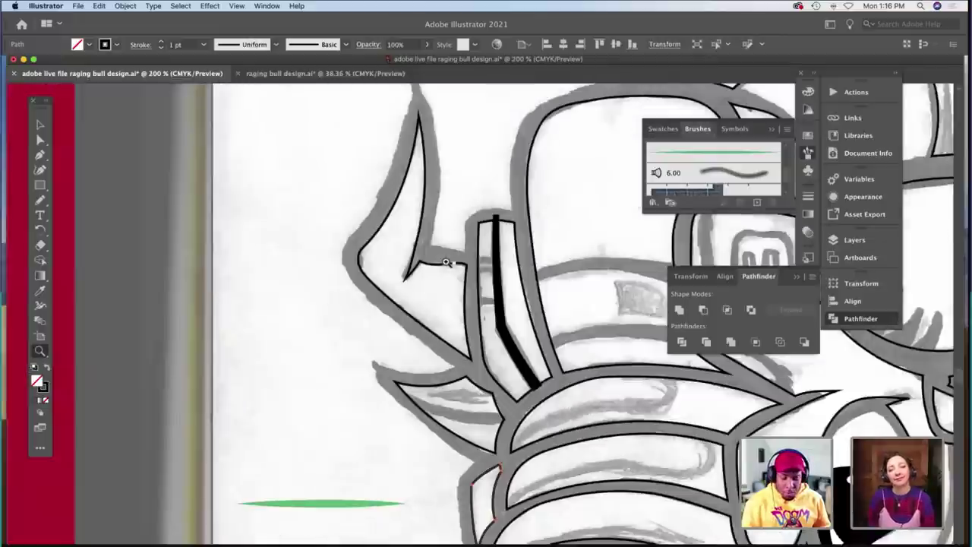
scroll(447, 262, right, 3)
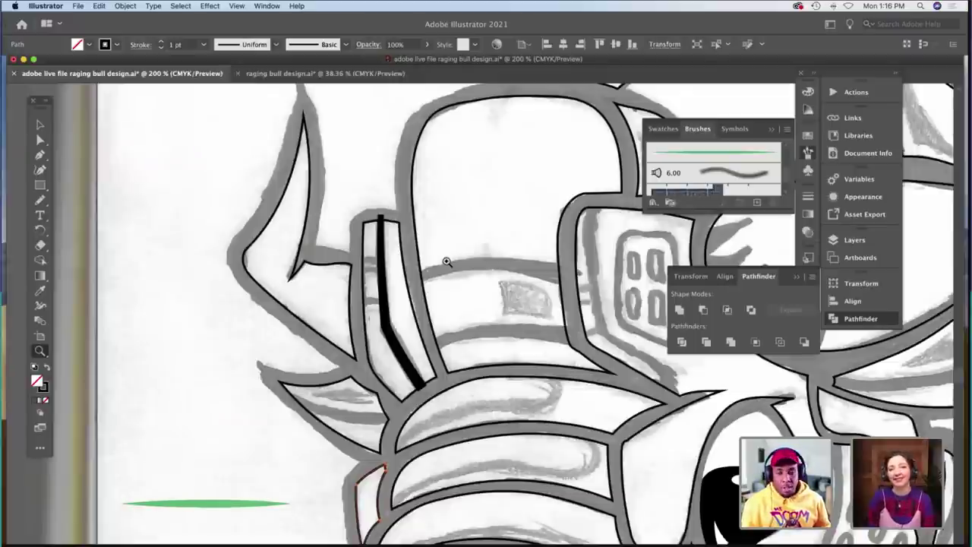
scroll(447, 262, right, 2)
scroll(446, 262, right, 3)
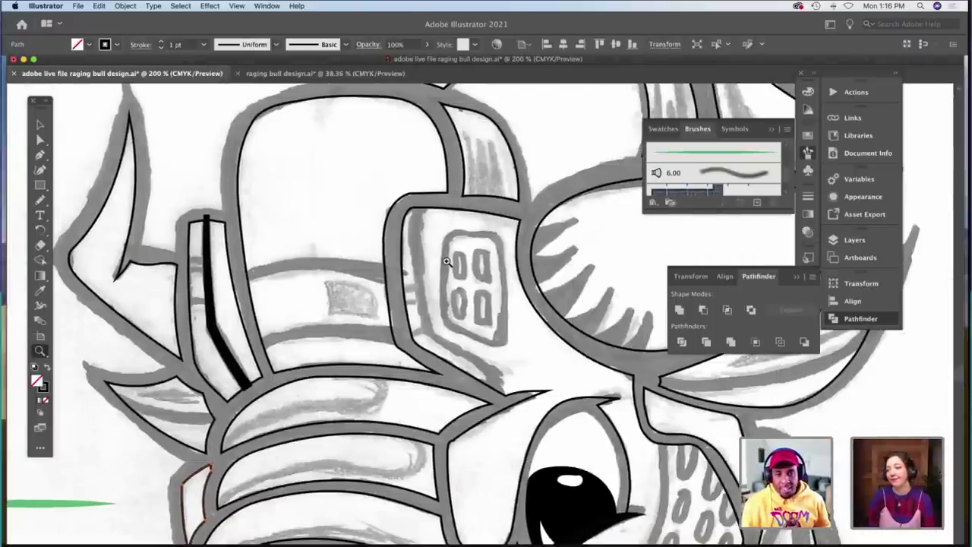
scroll(446, 262, right, 2)
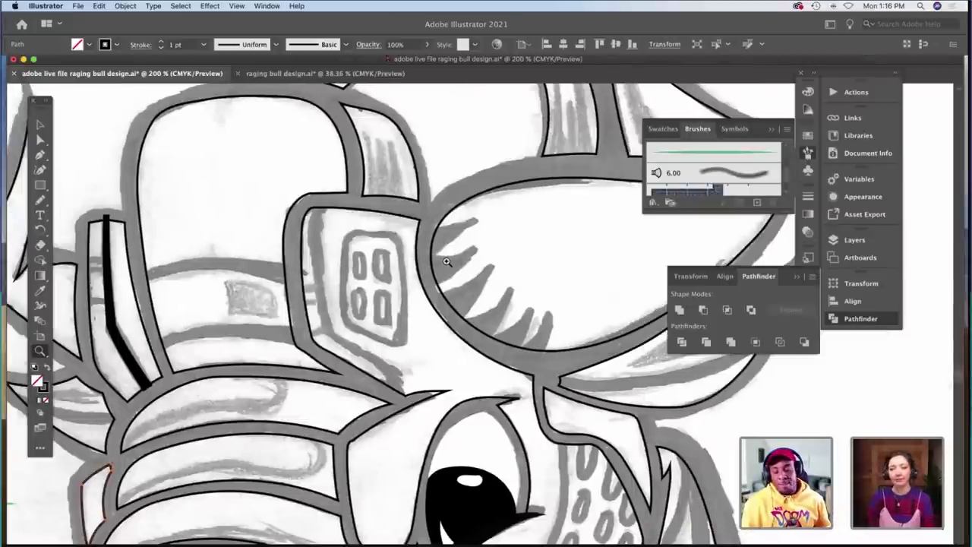
scroll(448, 262, down, 3)
scroll(447, 266, right, 2)
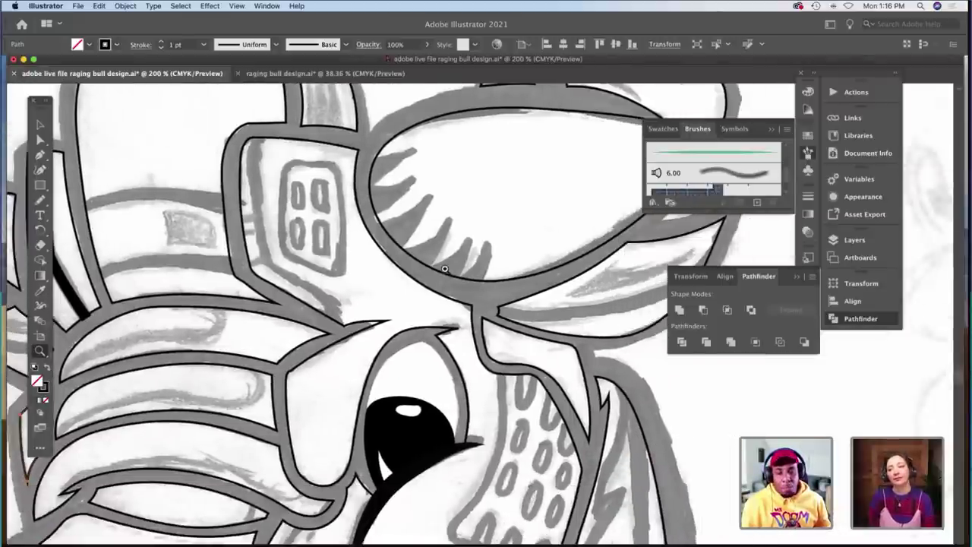
scroll(445, 269, down, 3)
scroll(445, 269, right, 2)
scroll(445, 268, down, 3)
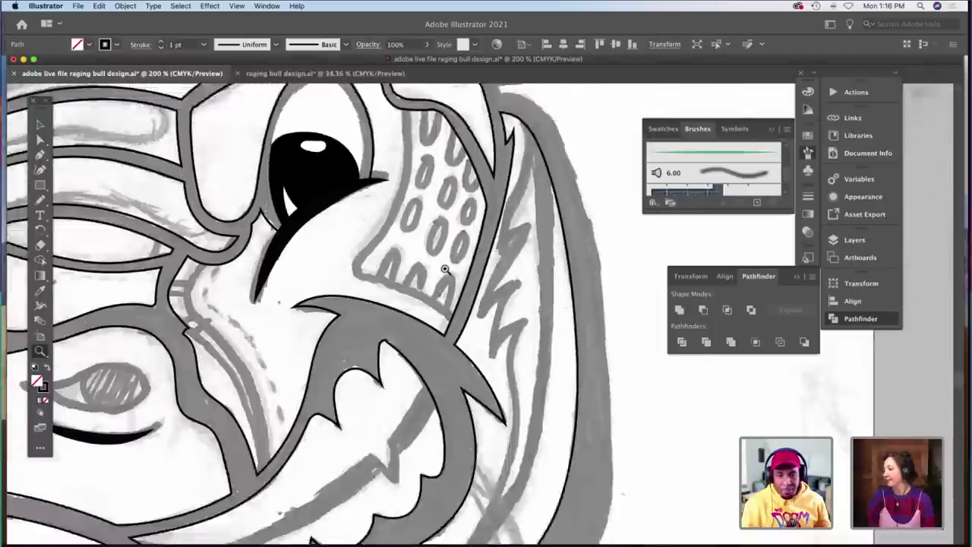
scroll(445, 269, right, 3)
scroll(445, 269, down, 3)
scroll(445, 268, left, 2)
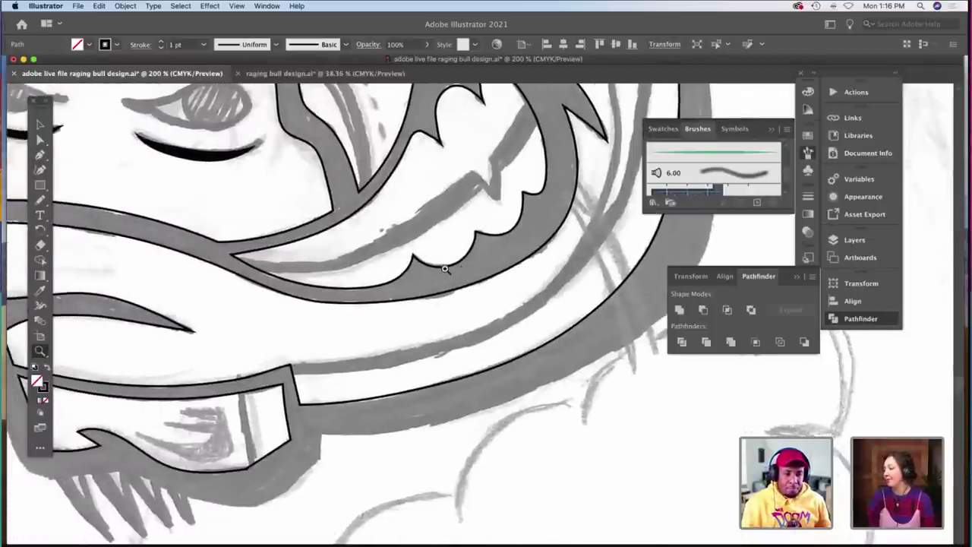
scroll(444, 268, up, 5)
scroll(445, 269, right, 2)
scroll(445, 269, up, 3)
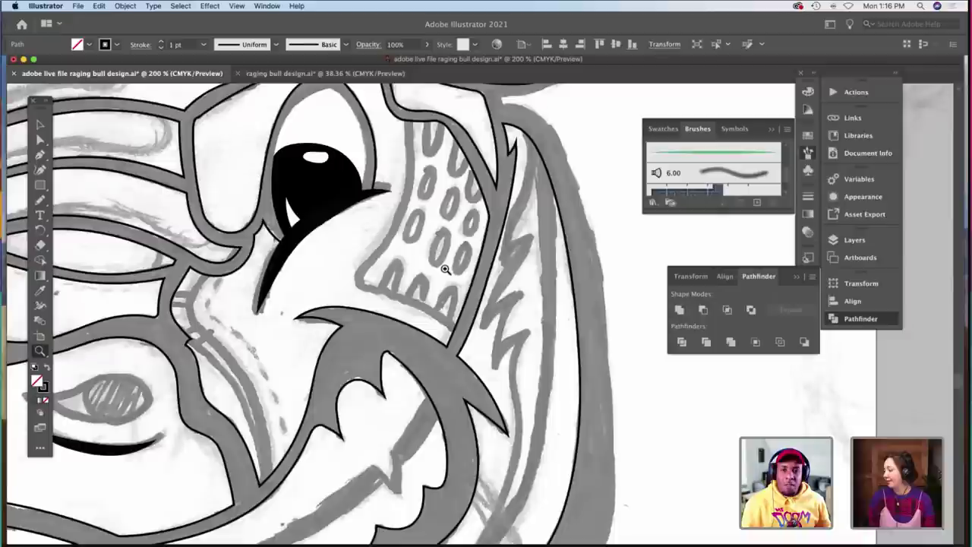
scroll(445, 268, down, 3)
scroll(445, 269, down, 4)
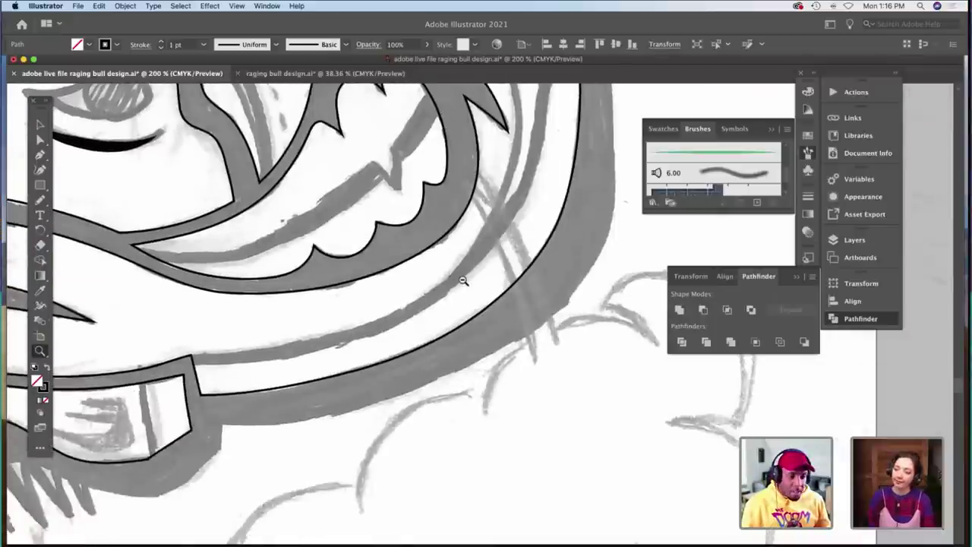
alt+click(462, 280)
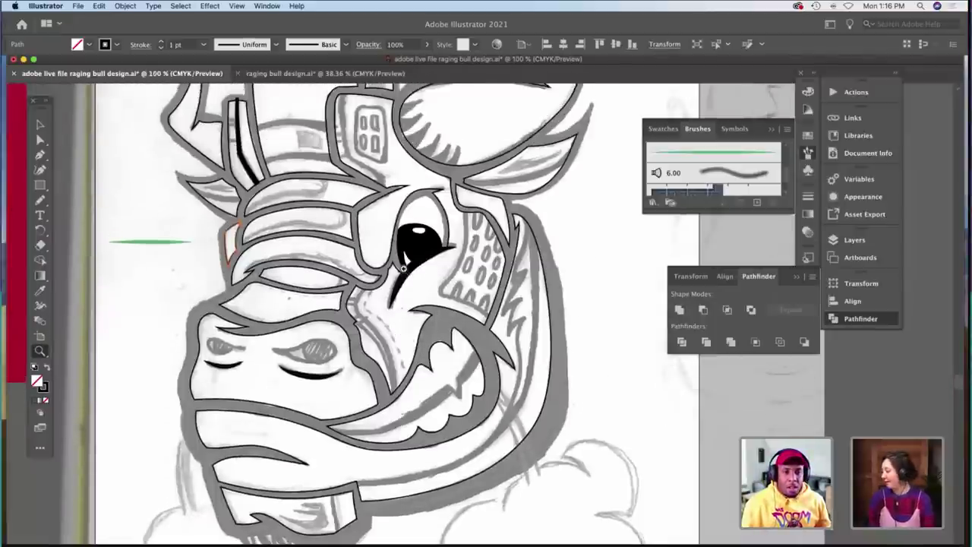
scroll(403, 267, up, 3)
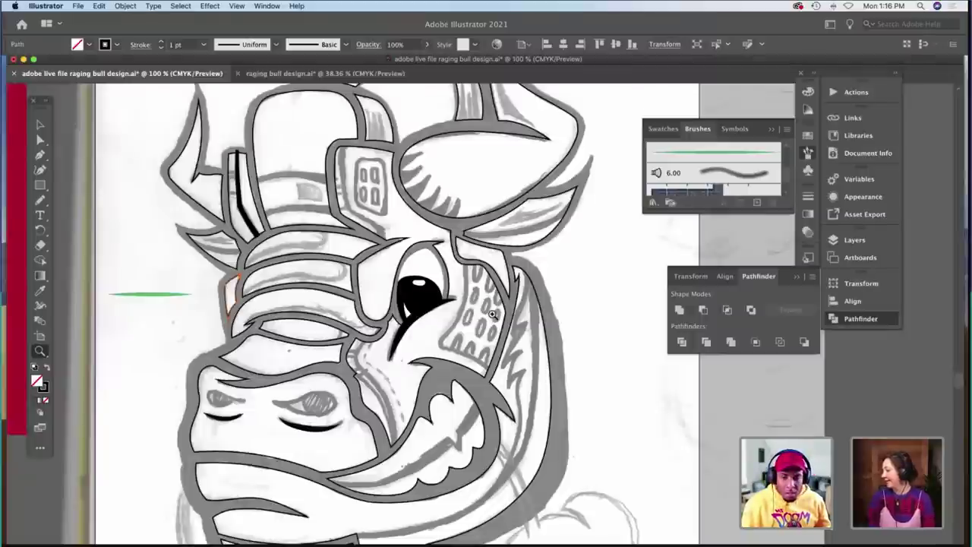
scroll(492, 313, up, 3)
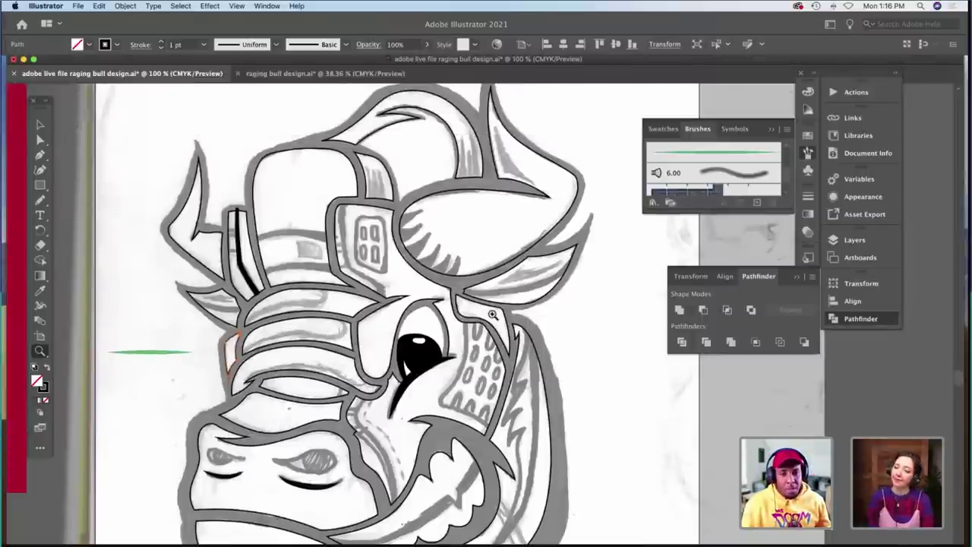
scroll(492, 314, down, 5)
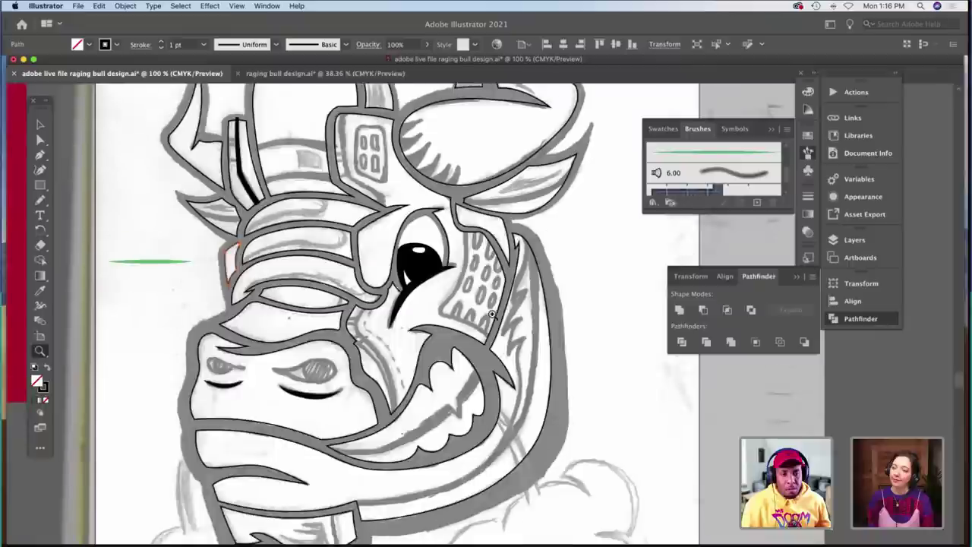
Deselect the sliver and check the large horn, the ear beneath it and the muzzle down to the chin for missing inks.
key(a)
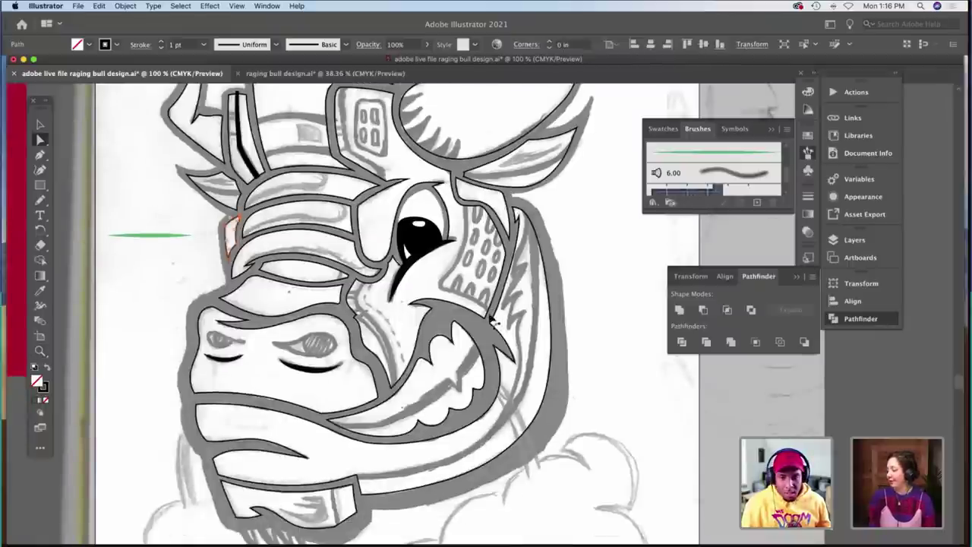
click(461, 343)
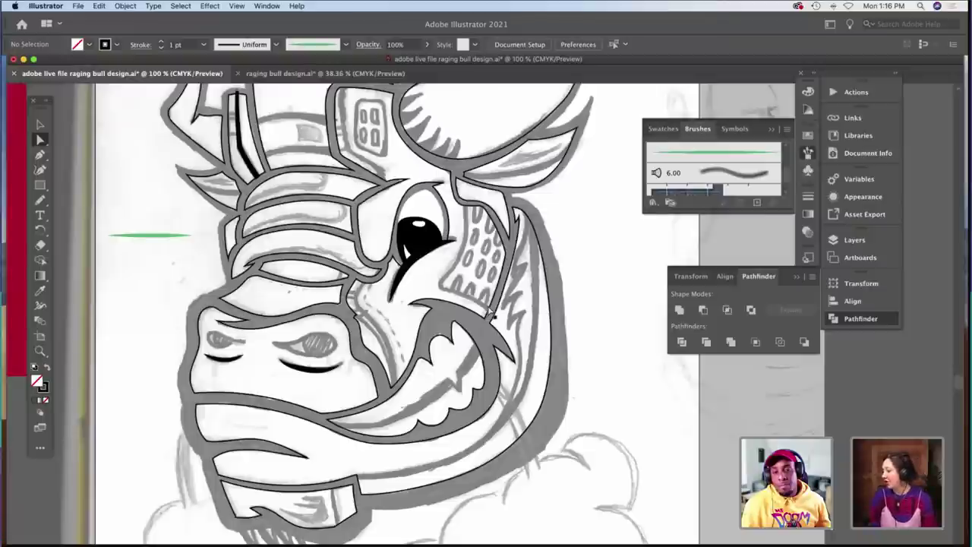
scroll(548, 275, up, 3)
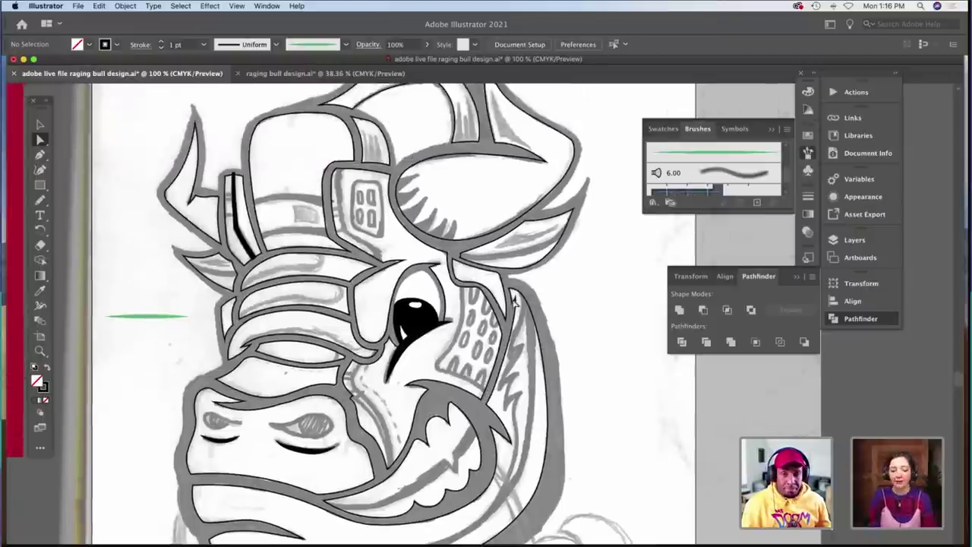
key(z)
click(546, 267)
click(545, 266)
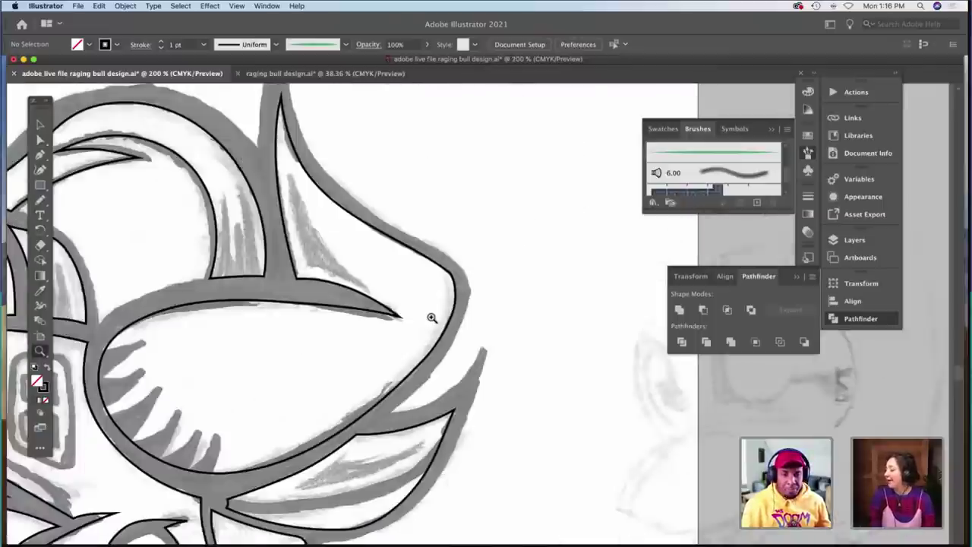
scroll(432, 318, down, 5)
click(432, 317)
scroll(432, 318, down, 4)
scroll(431, 318, left, 3)
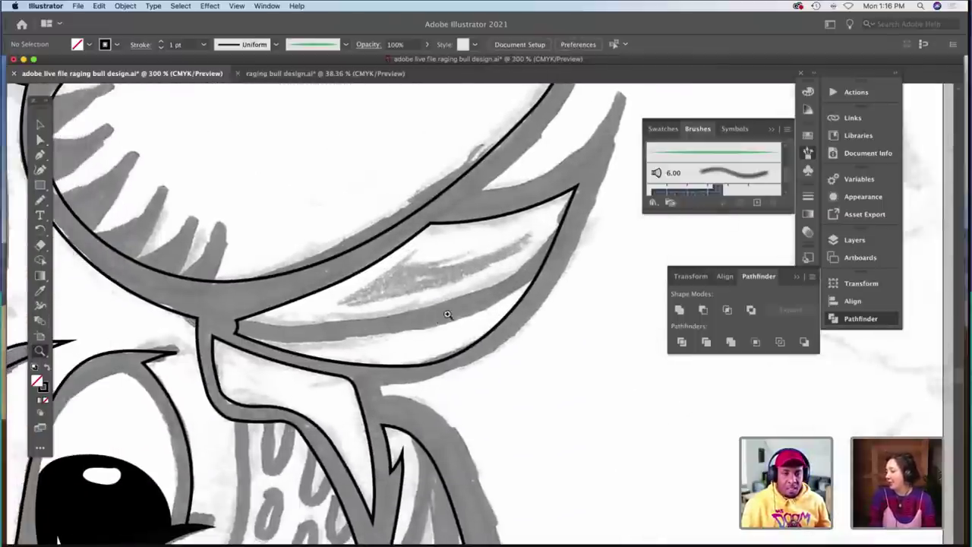
alt+click(425, 311)
alt+click(424, 310)
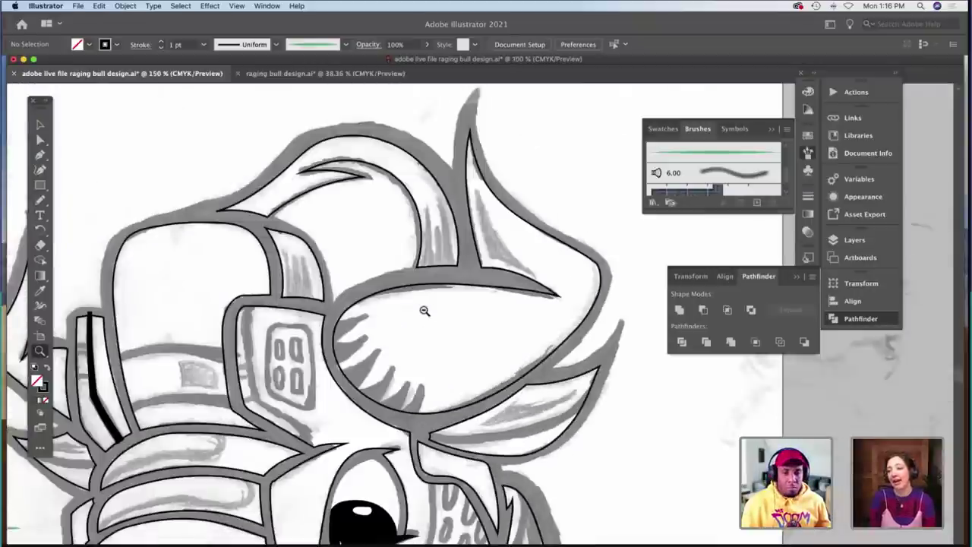
alt+click(425, 311)
scroll(422, 311, down, 4)
scroll(422, 311, left, 3)
scroll(422, 311, down, 8)
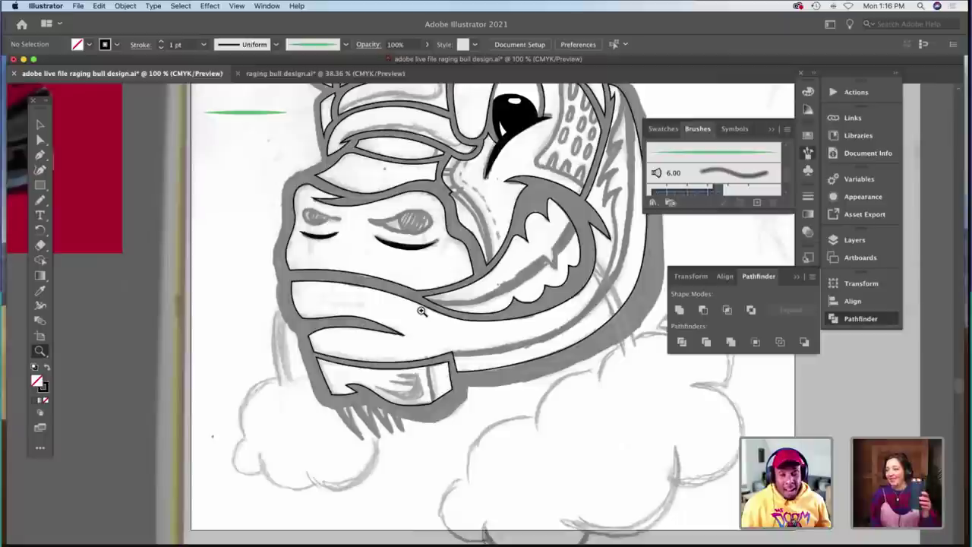
Draw a nearly vertical Pencil line over the grey band crossing the chin block and set its stroke to 4 pt.
click(481, 394)
click(439, 367)
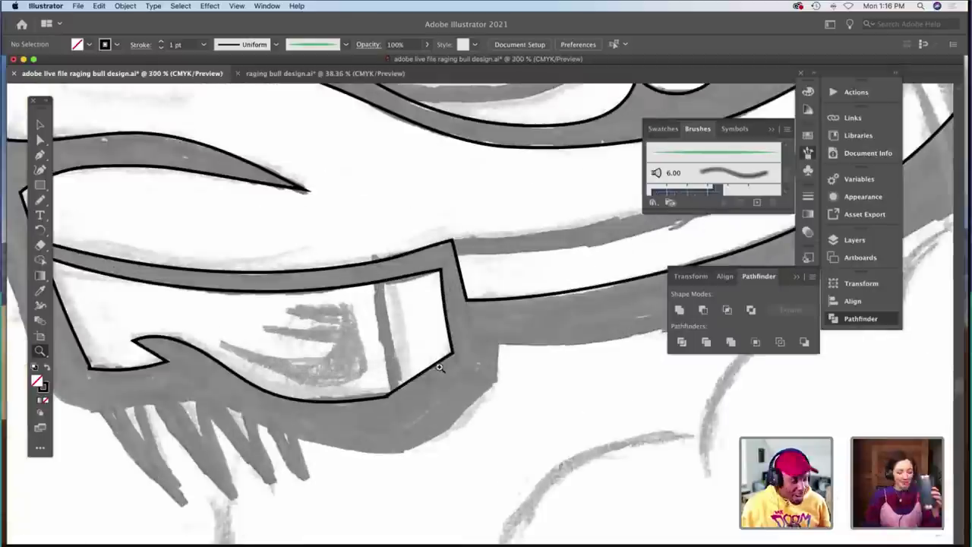
key(b)
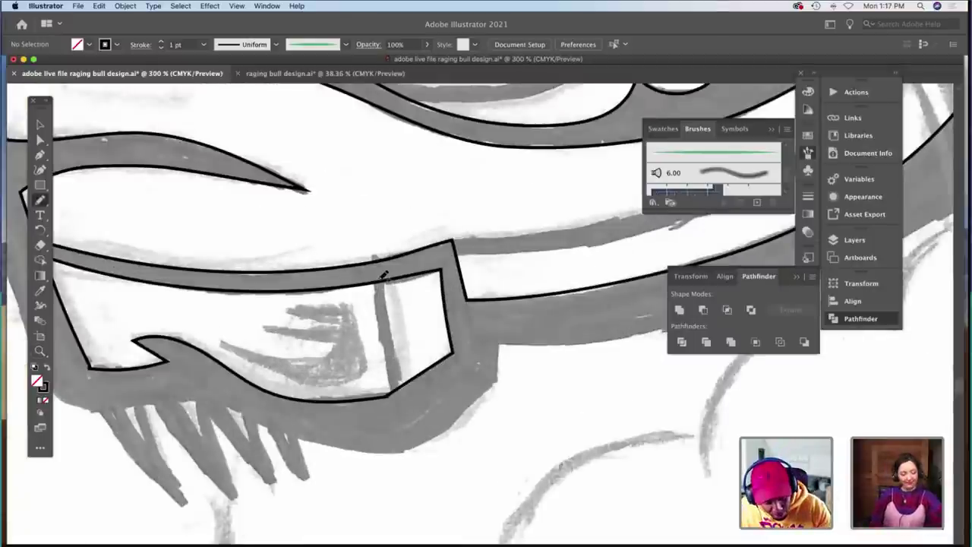
drag(382, 272, 400, 400)
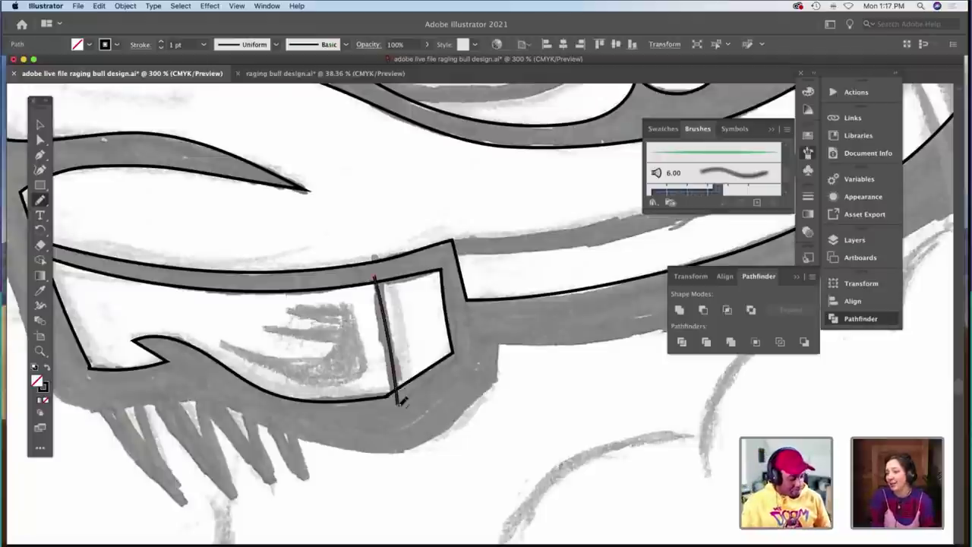
click(161, 42)
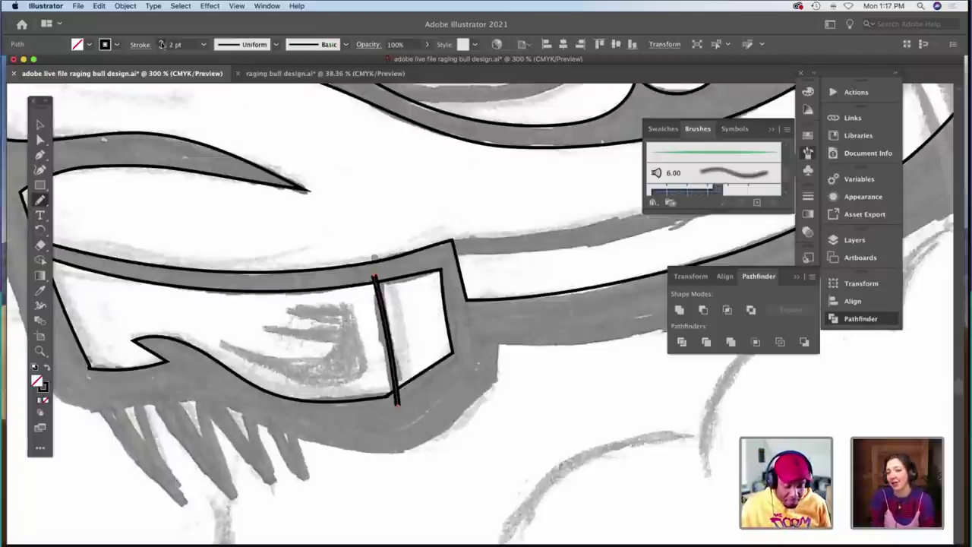
click(161, 41)
click(161, 41)
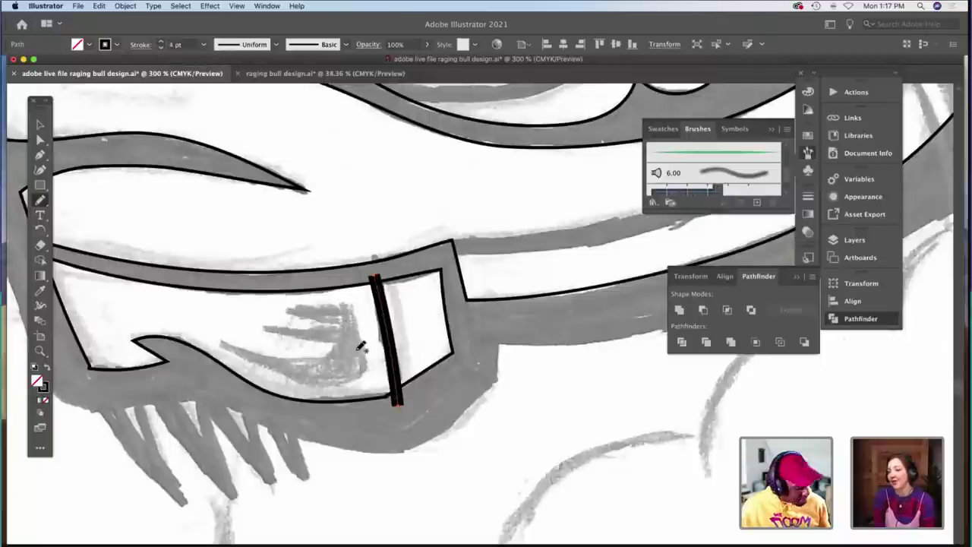
Rotate the thick line across the chin block slightly so its lower end meets the corner of the block's outline.
key(v)
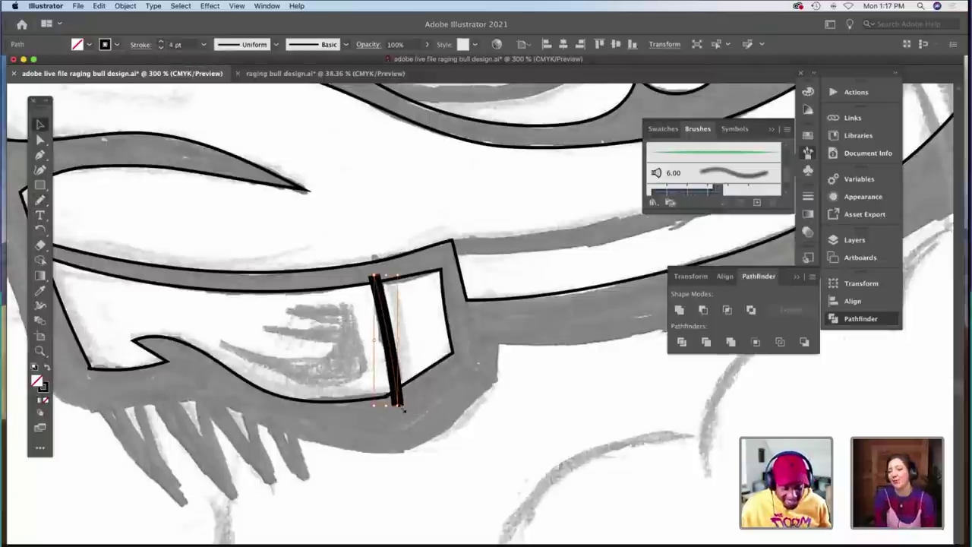
drag(402, 410, 396, 411)
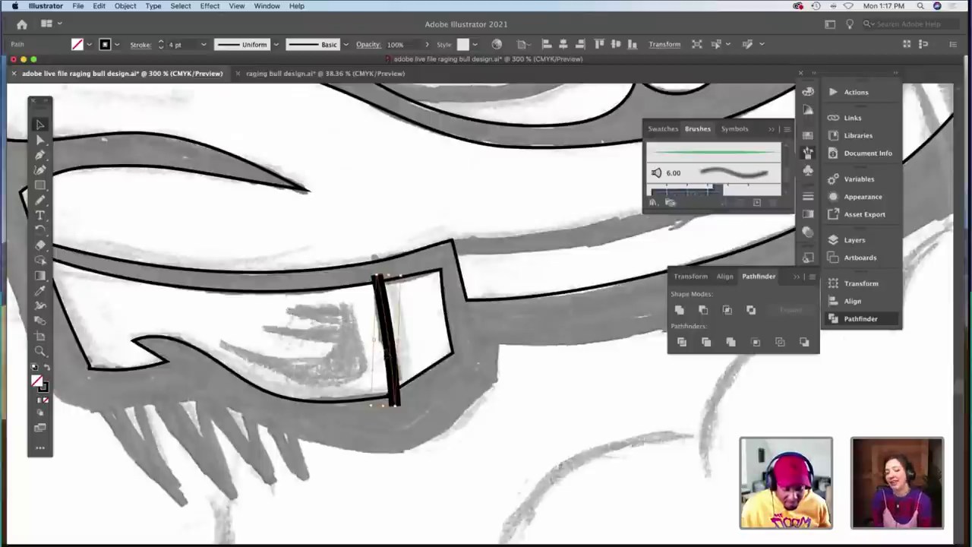
key(super+shift+a)
click(391, 351)
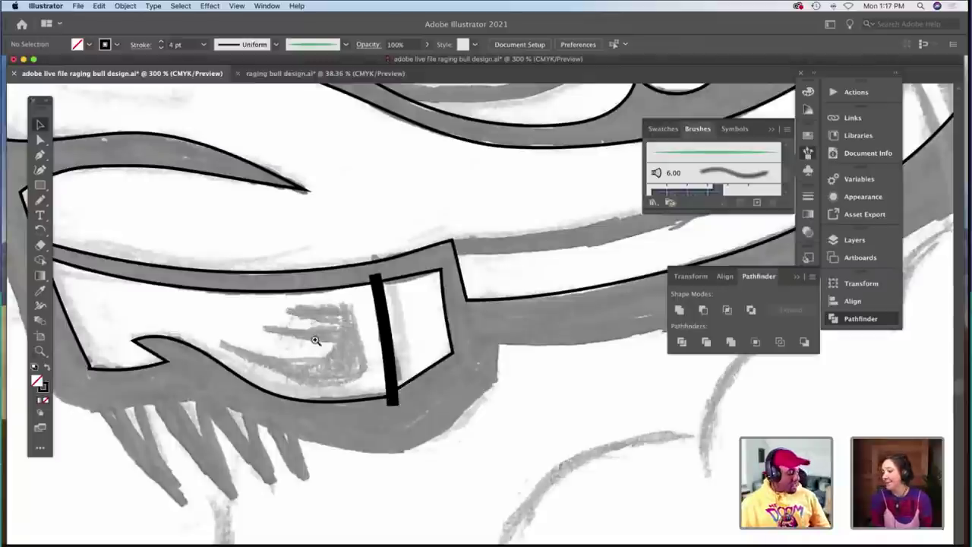
Draw a straight horizontal black Pencil line with a 4 pt uniform stroke just above the green tapered sample beside the bull's head.
key(z)
alt+click(338, 319)
alt+click(338, 319)
alt+click(338, 319)
scroll(337, 319, right, 5)
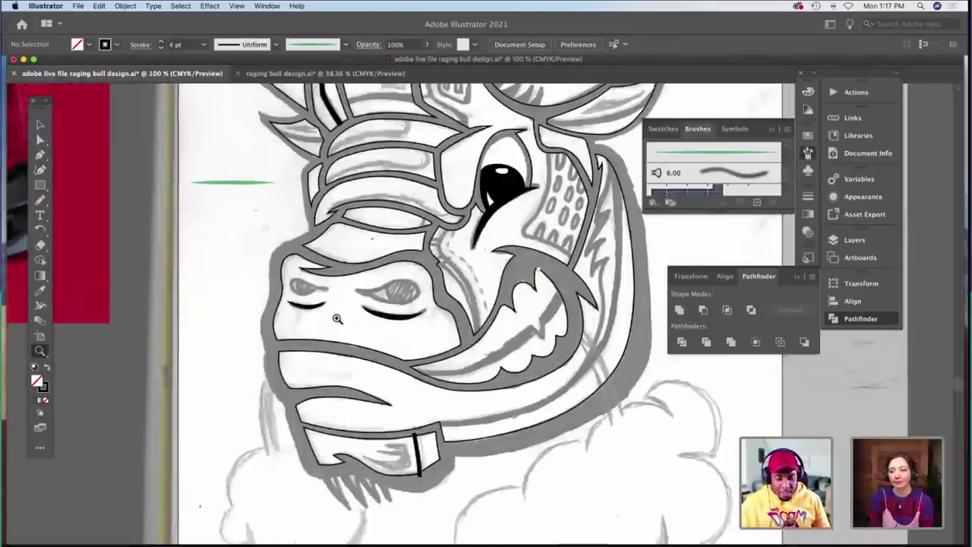
scroll(336, 319, up, 3)
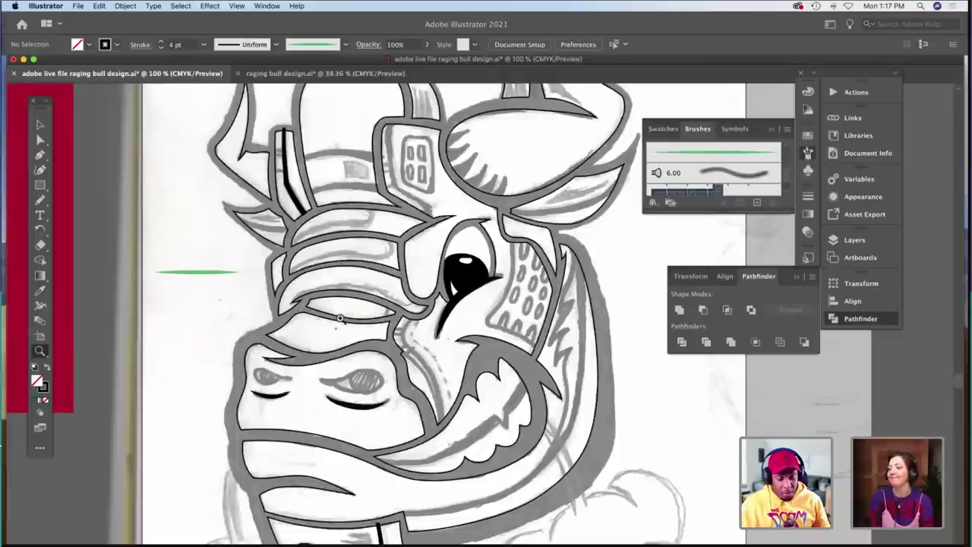
click(322, 252)
drag(320, 316, 329, 315)
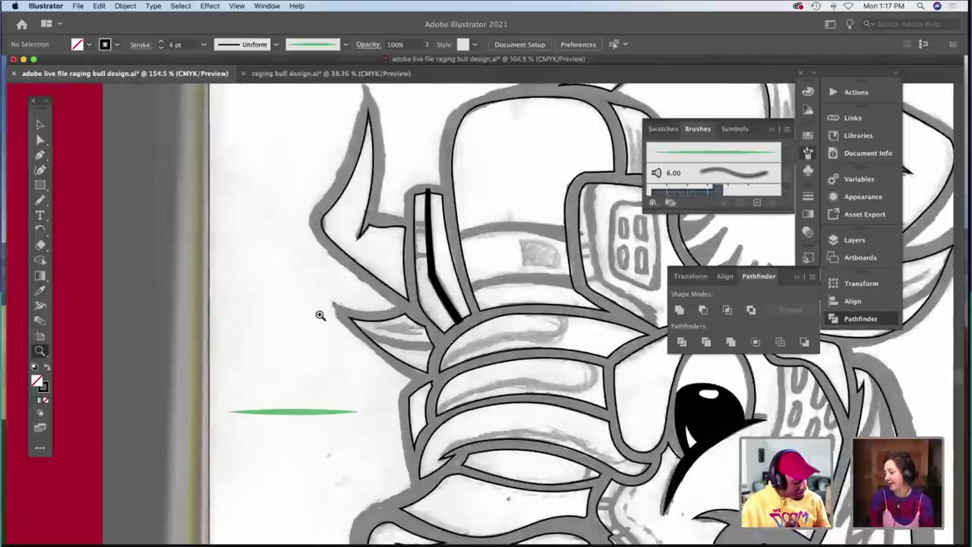
key(a)
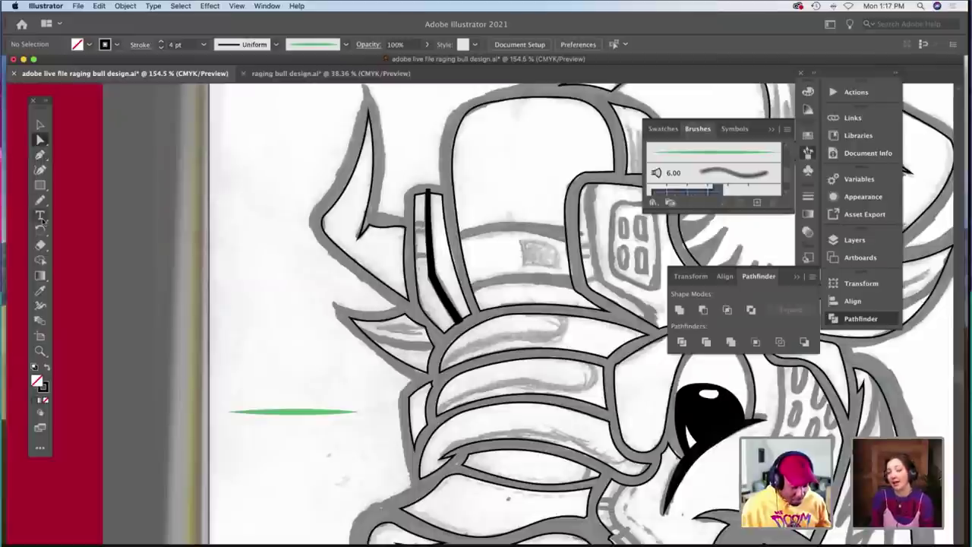
key(b)
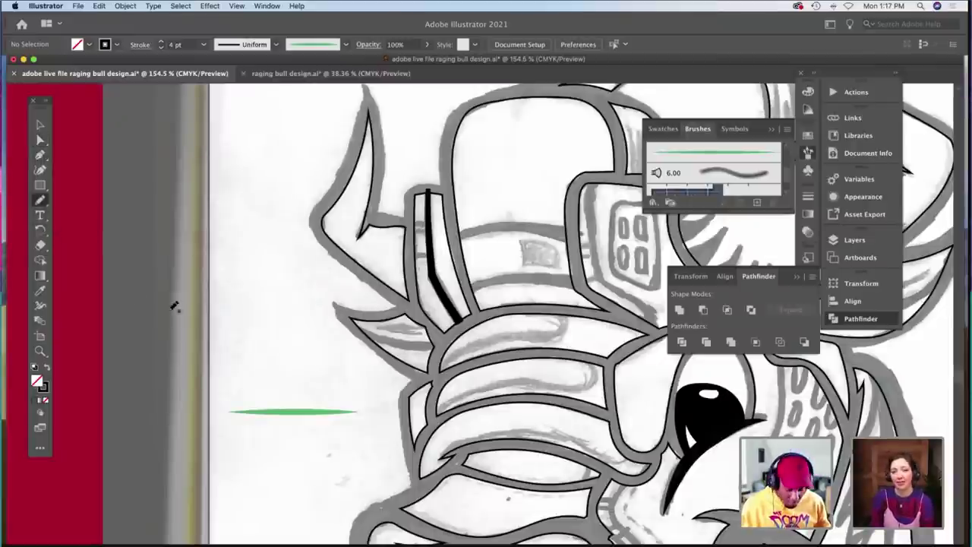
drag(237, 385, 347, 386)
click(251, 45)
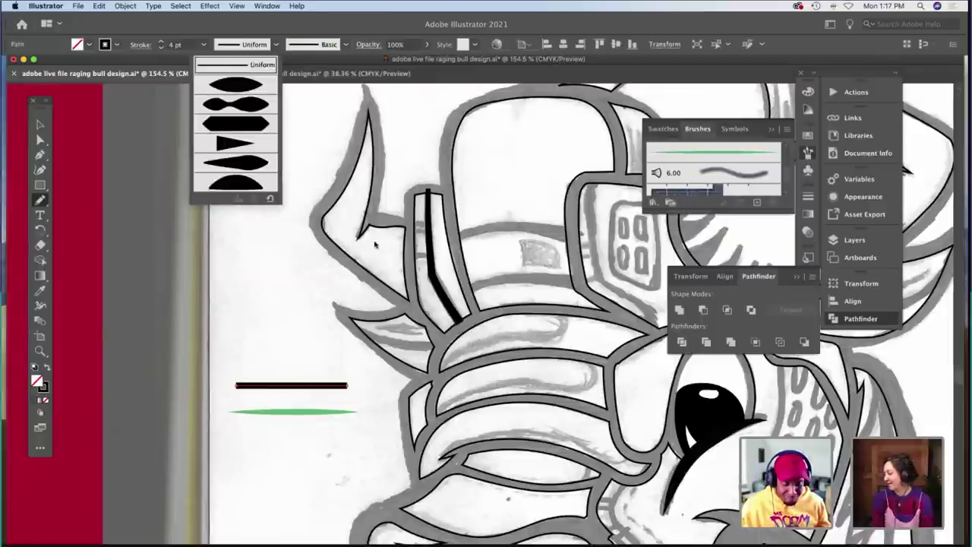
click(327, 285)
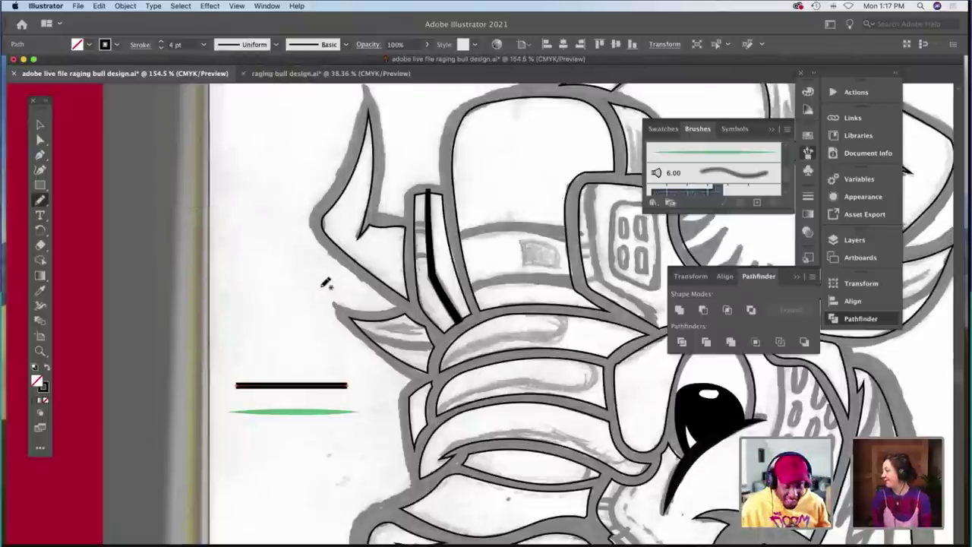
key(a)
click(238, 275)
Inspect the size and pressure options of Calligraphic Brush 1 and leave them unedited.
scroll(238, 275, right, 10)
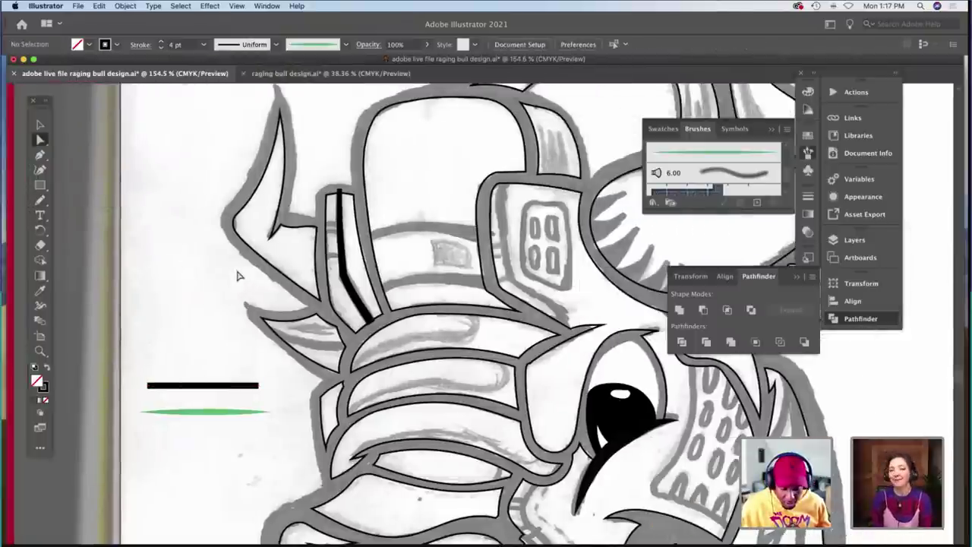
scroll(237, 274, left, 5)
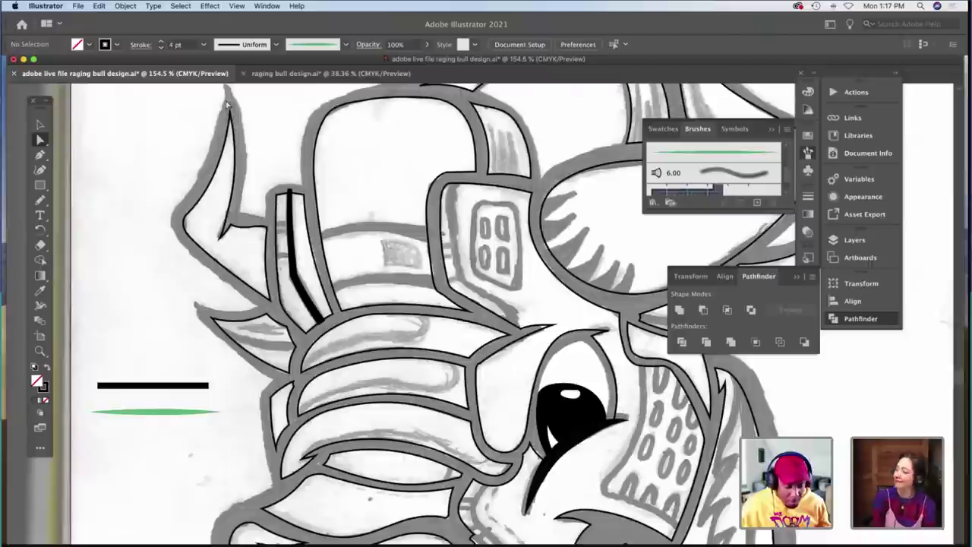
click(252, 43)
click(304, 45)
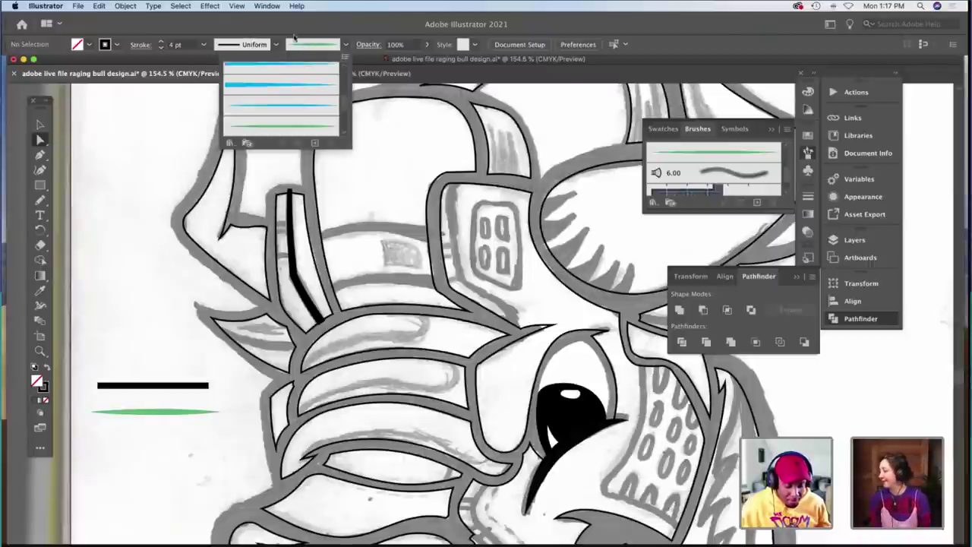
scroll(312, 97, up, 5)
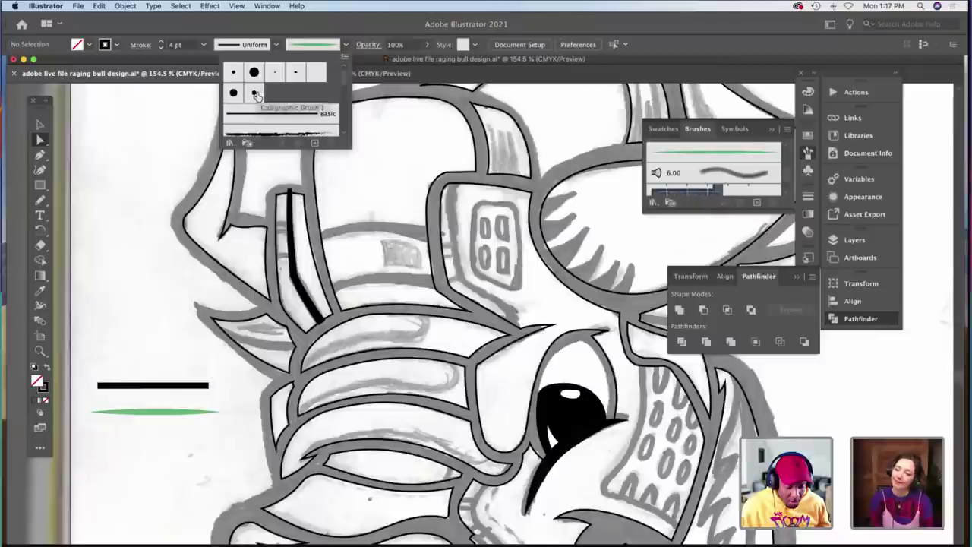
double_click(257, 95)
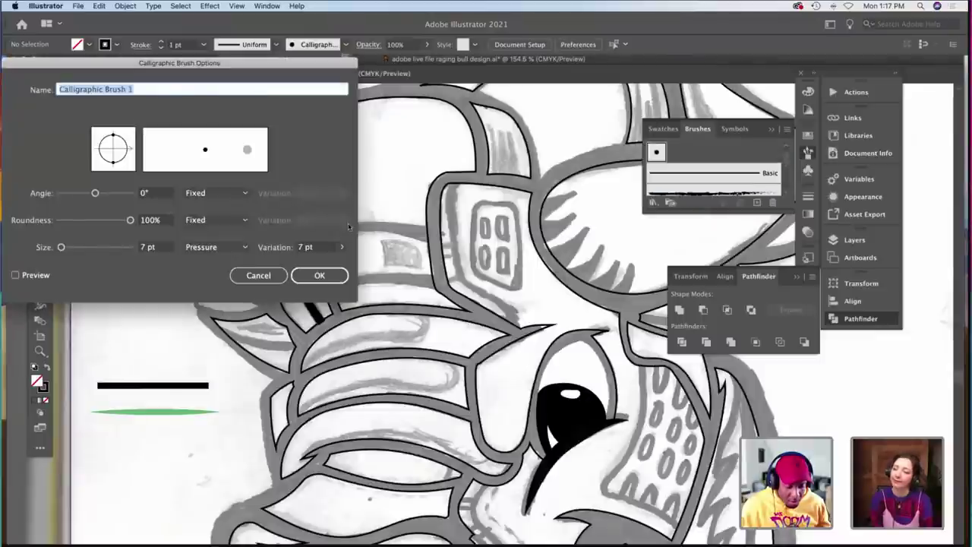
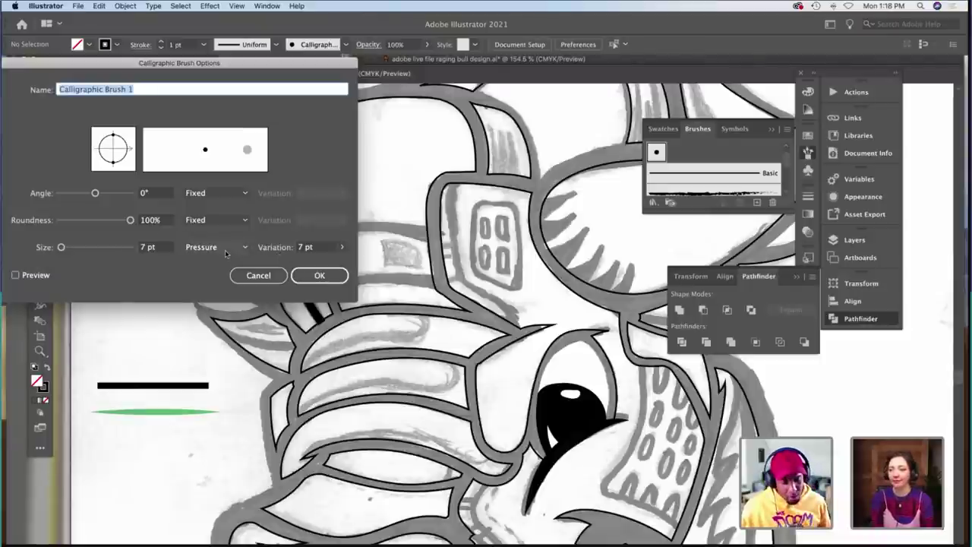
click(243, 274)
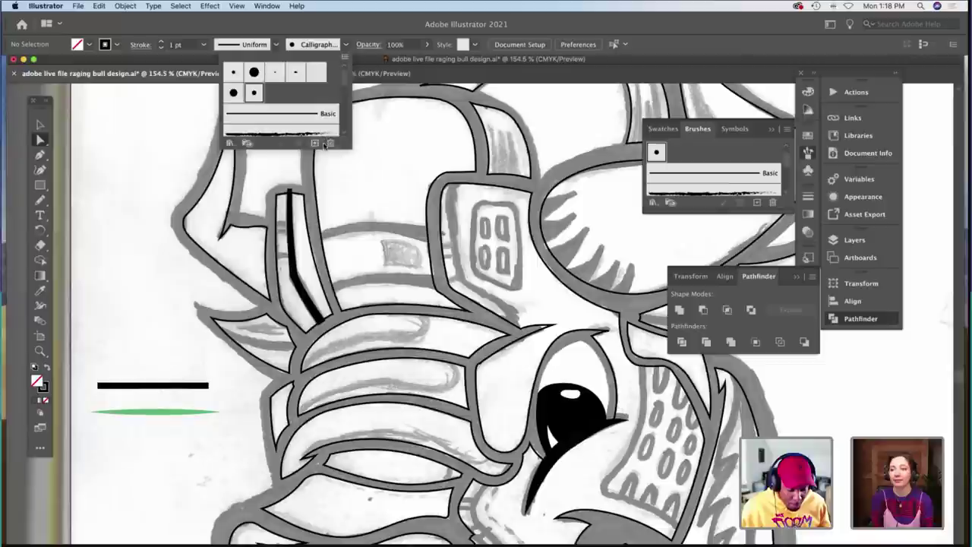
Create a new calligraphic brush with a 7 pt size controlled by Pressure and a 7 pt variation.
click(315, 143)
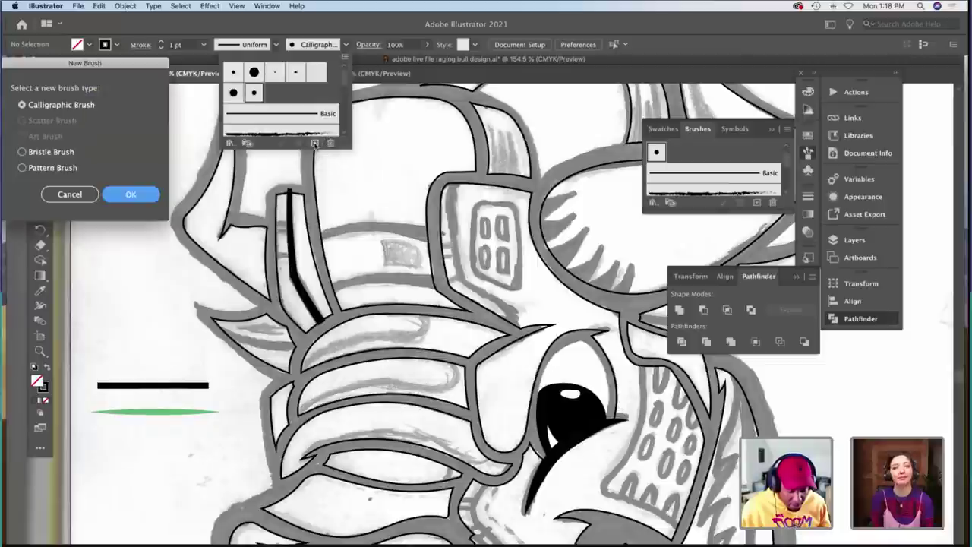
click(133, 194)
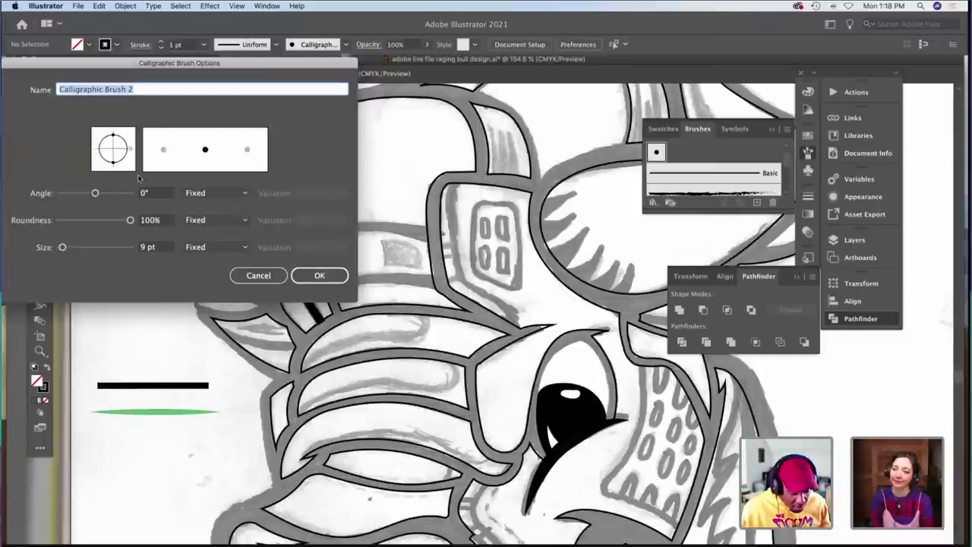
click(190, 246)
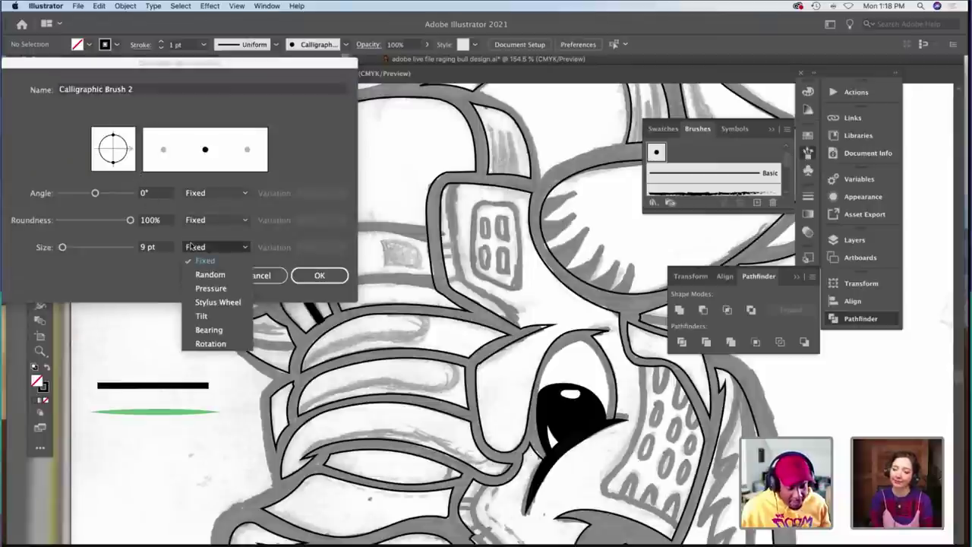
click(210, 288)
click(141, 247)
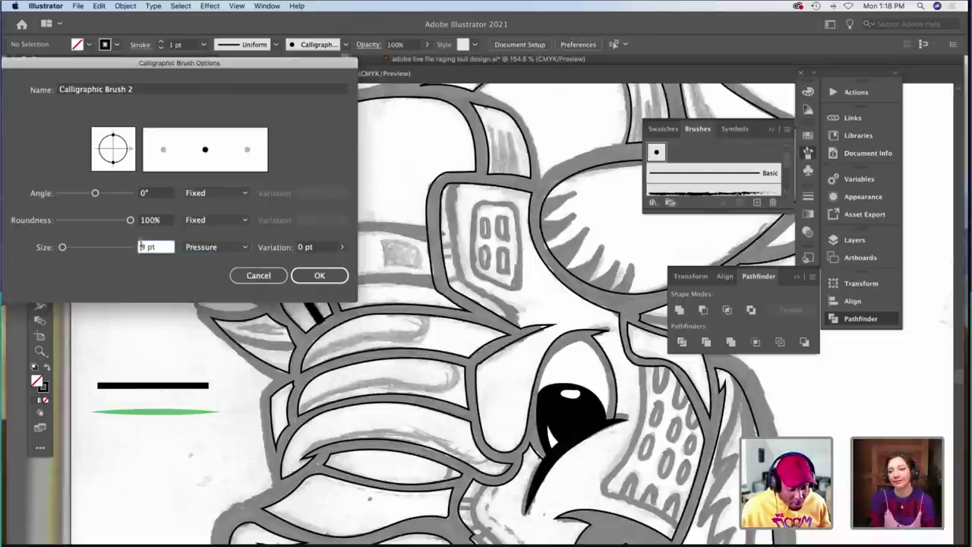
text(7)
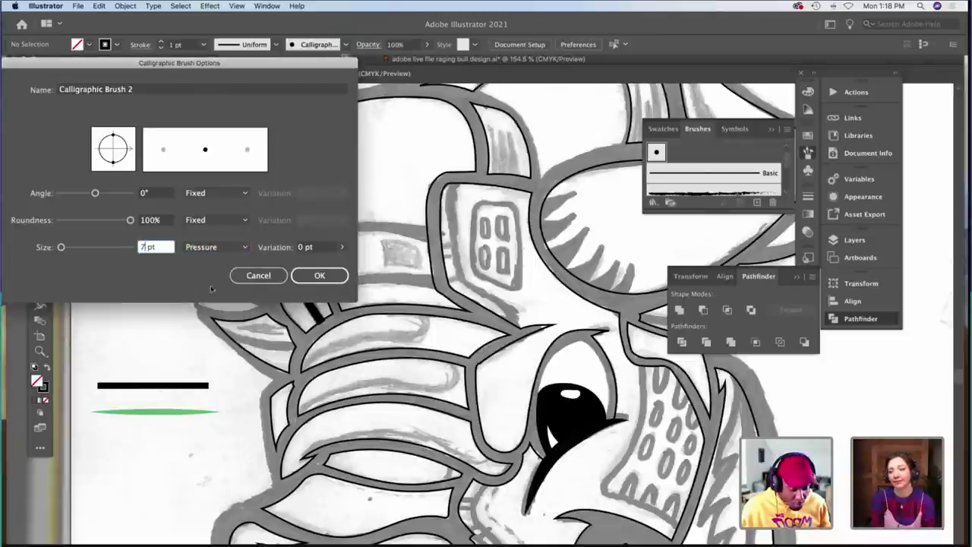
click(342, 247)
drag(299, 262, 358, 263)
click(140, 270)
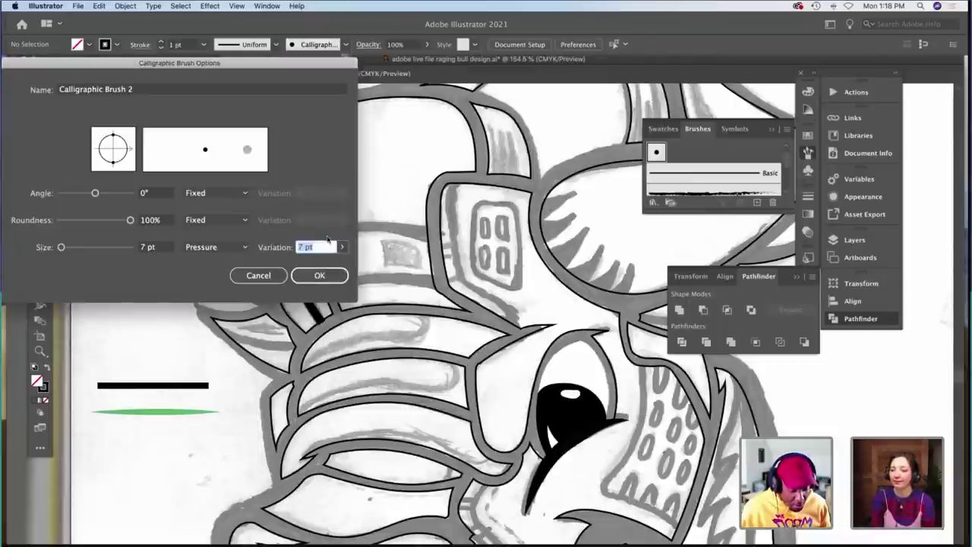
click(318, 275)
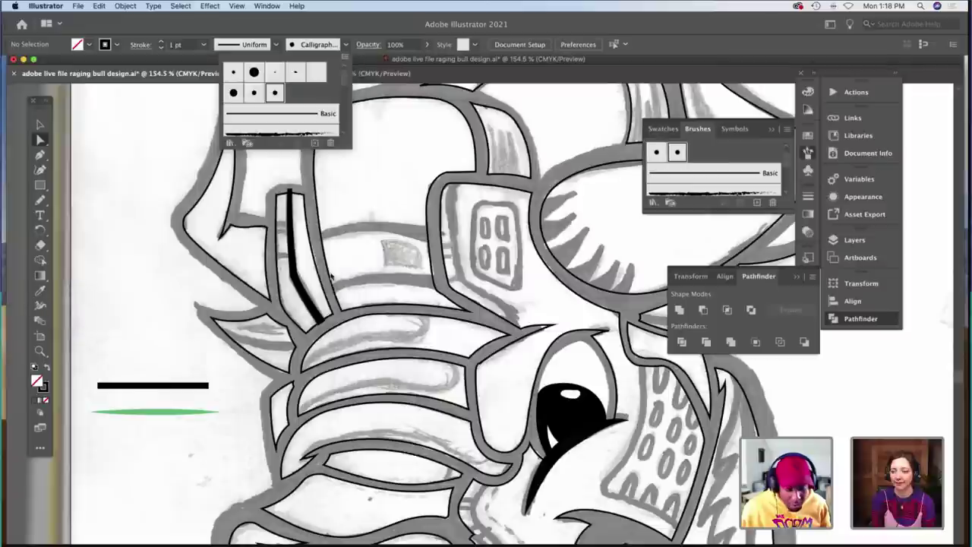
click(375, 346)
Paint a brush stroke over the sketched edge of the dotted cheek patch, down from the brow outline and around its lower corner to the jaw.
key(z)
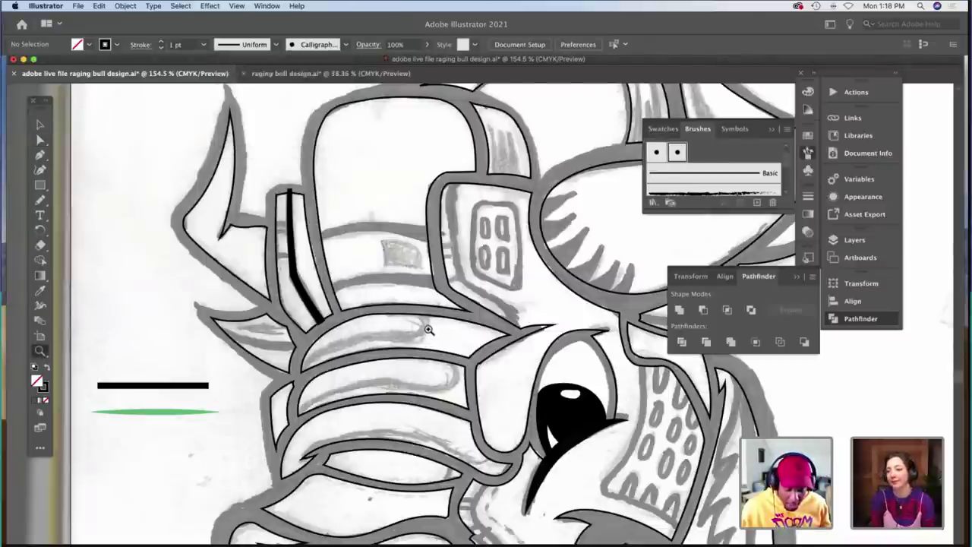
scroll(429, 330, down, 4)
scroll(429, 329, down, 2)
scroll(429, 329, right, 5)
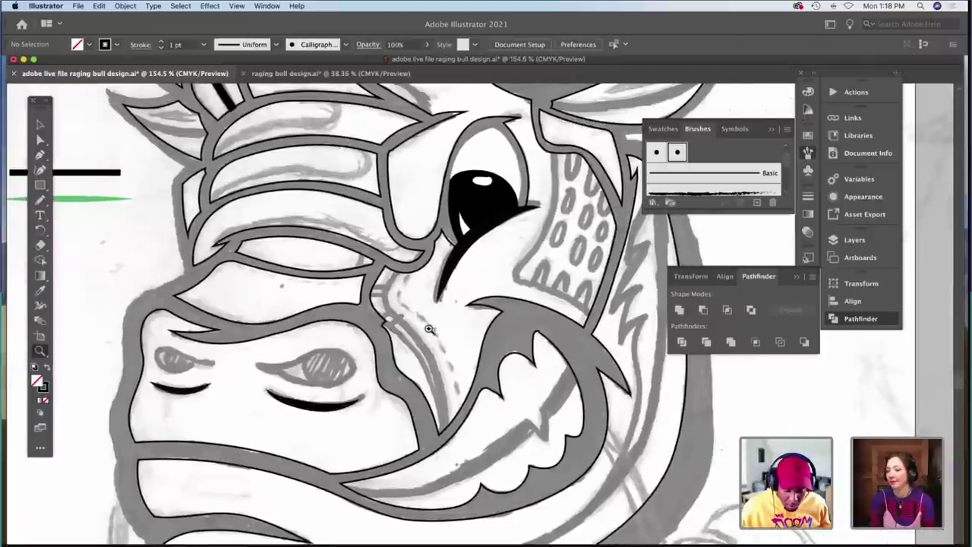
scroll(429, 329, down, 4)
scroll(429, 328, right, 3)
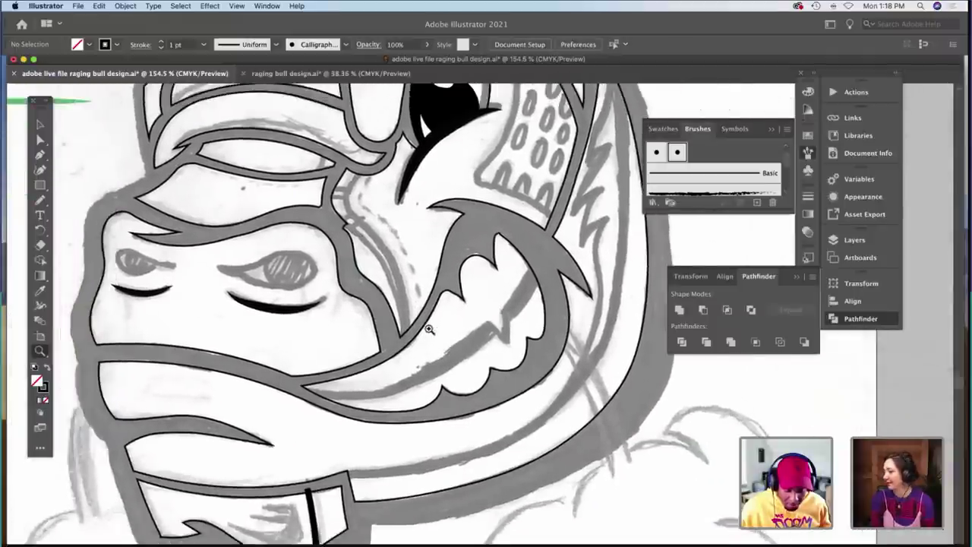
scroll(429, 328, up, 6)
click(429, 328)
click(429, 328)
scroll(429, 329, right, 6)
scroll(429, 329, up, 2)
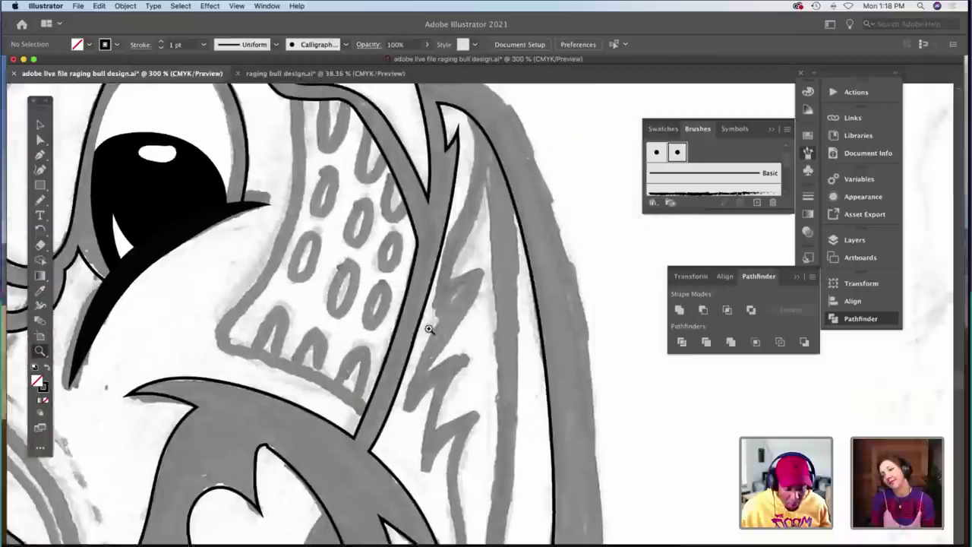
key(b)
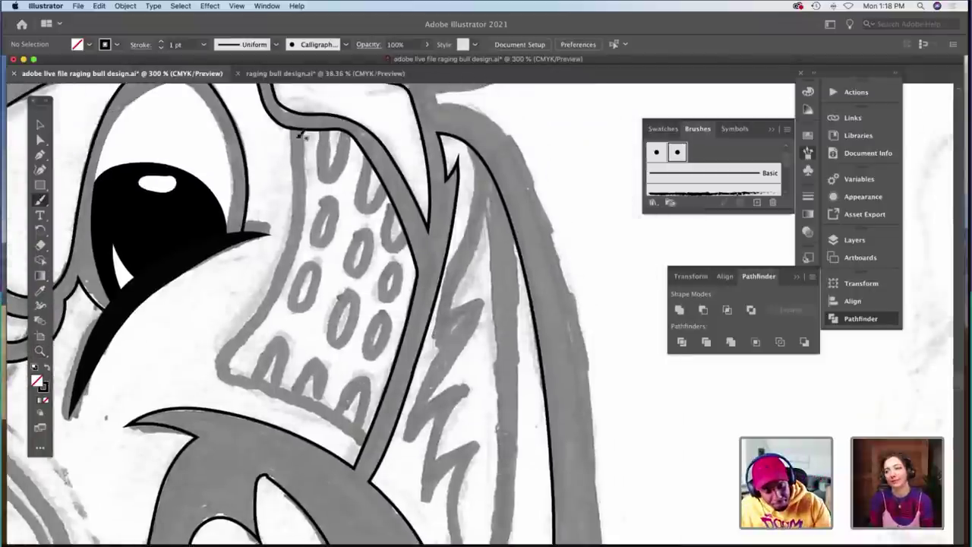
mouse_move(297, 123)
mouse_down()
mouse_move(298, 220)
mouse_move(282, 282)
mouse_move(220, 373)
mouse_move(304, 396)
mouse_move(376, 446)
mouse_up()
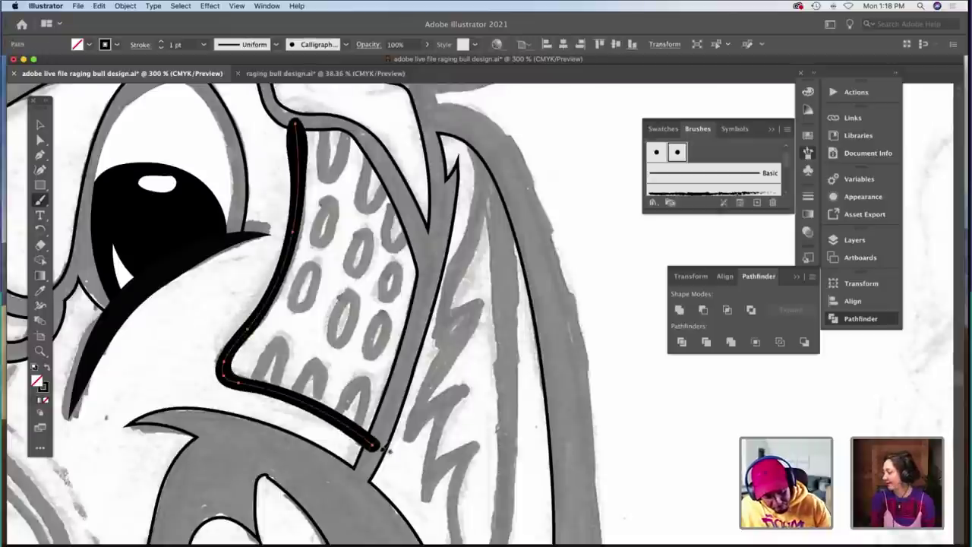
Move the upper end anchor of the cheek patch stroke onto the brow outline and adjust its handle to smooth the curve.
key(a)
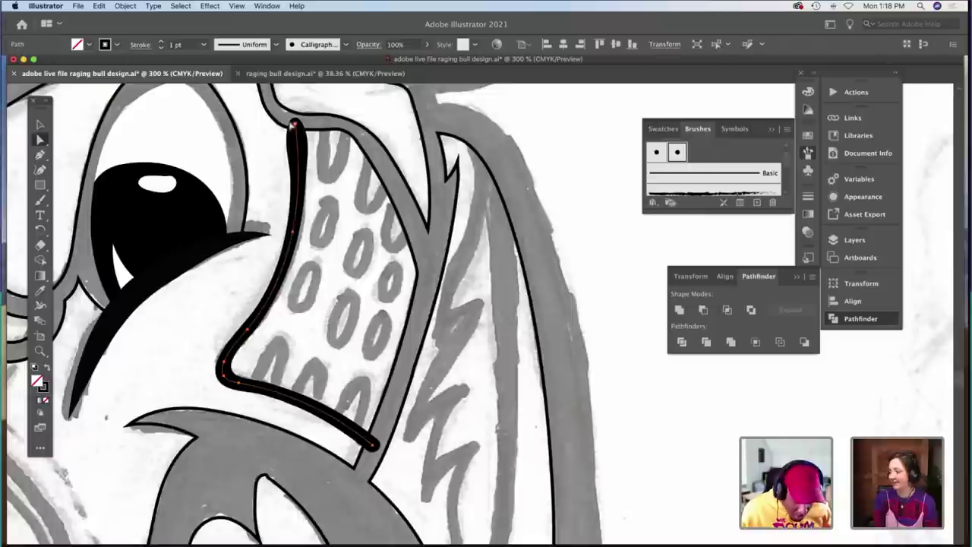
click(298, 128)
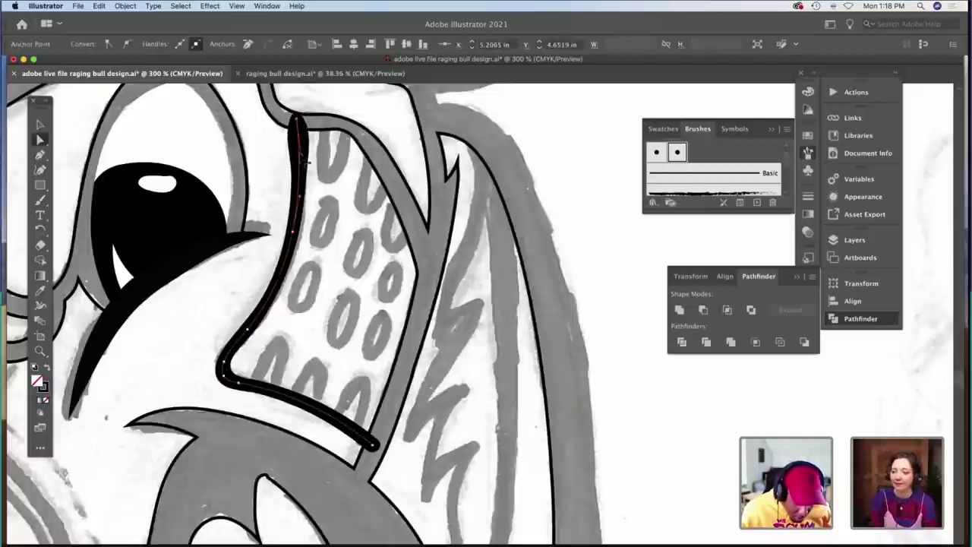
drag(301, 156, 298, 156)
click(315, 160)
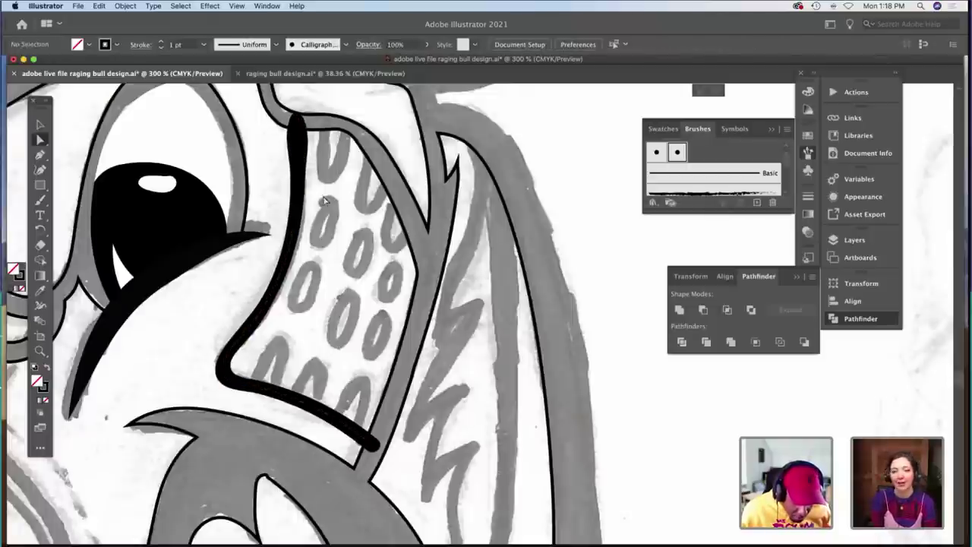
Examine the cheek, mouth, eye, forehead panel and horns for sketched interior details still uninked.
scroll(322, 198, down, 2)
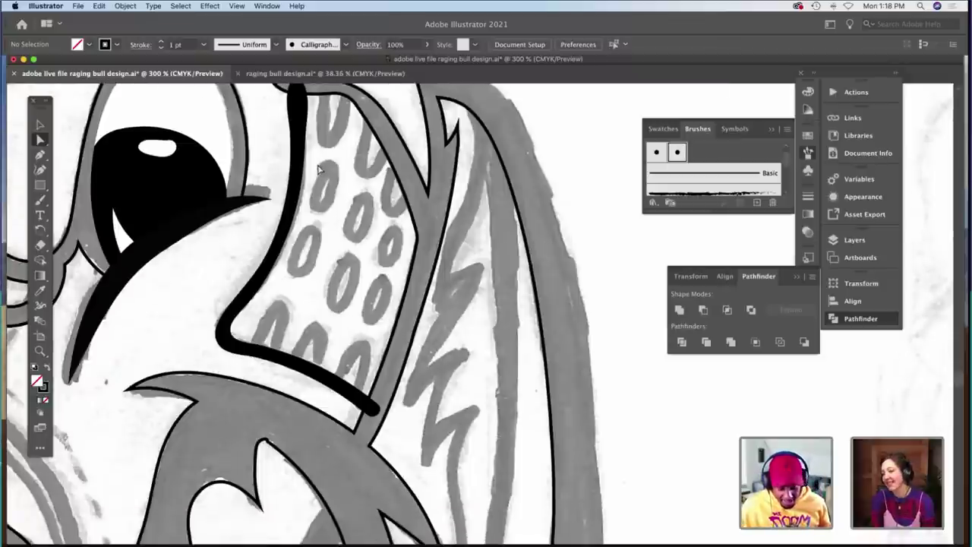
scroll(319, 169, down, 6)
scroll(319, 169, left, 3)
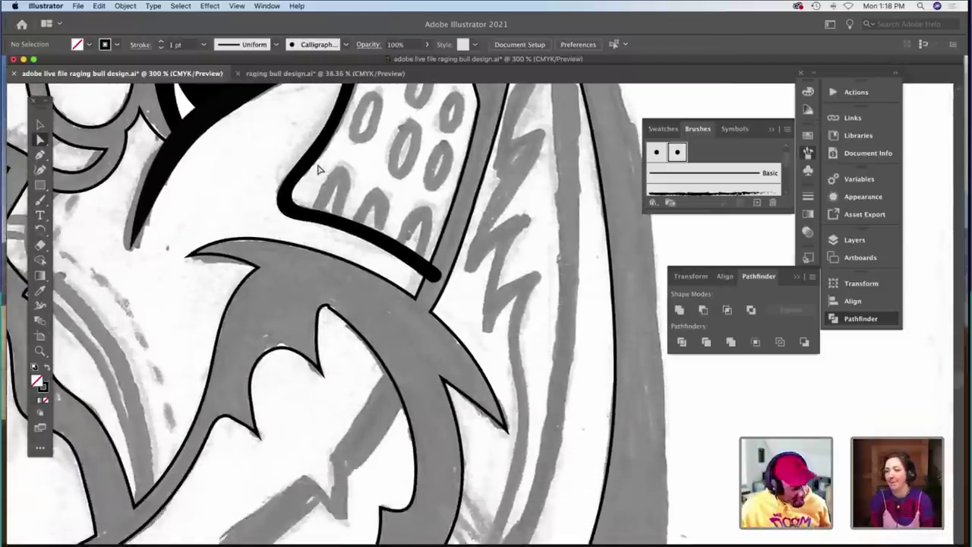
key(z)
alt+click(391, 218)
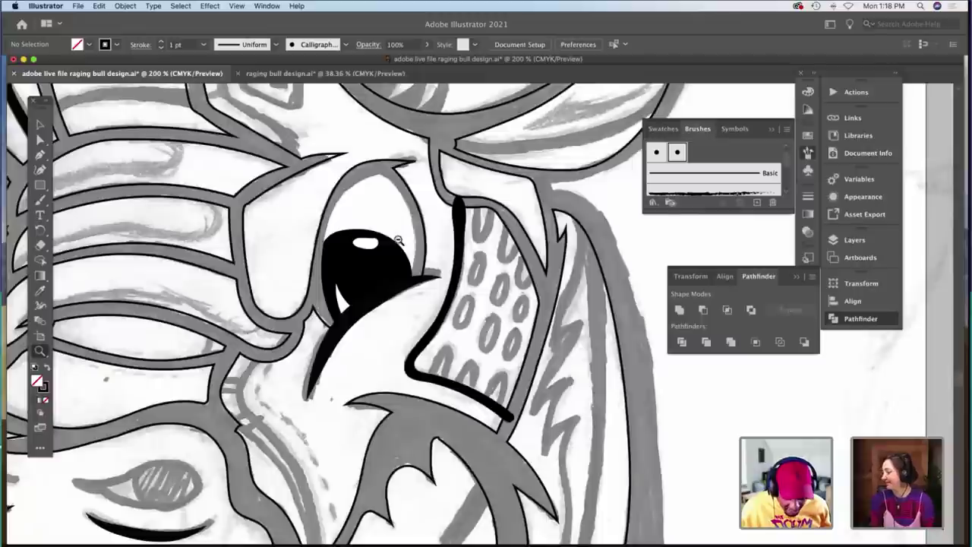
alt+click(397, 239)
scroll(398, 239, up, 5)
scroll(397, 239, right, 5)
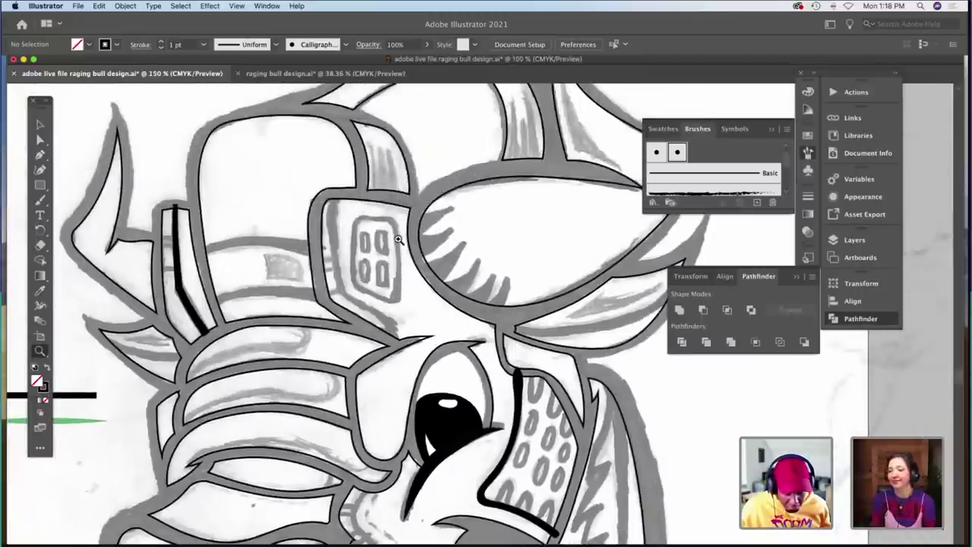
scroll(398, 239, up, 5)
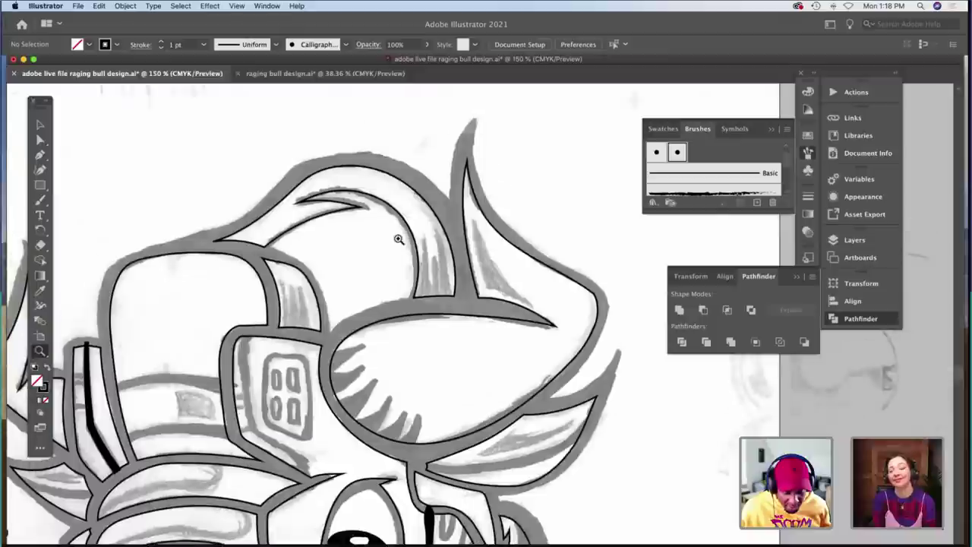
Paint a brush stroke along the upper sketched band line across the tall rounded panel above the forehead, from one side outline to the other.
scroll(398, 239, left, 5)
scroll(398, 239, down, 4)
scroll(398, 238, down, 3)
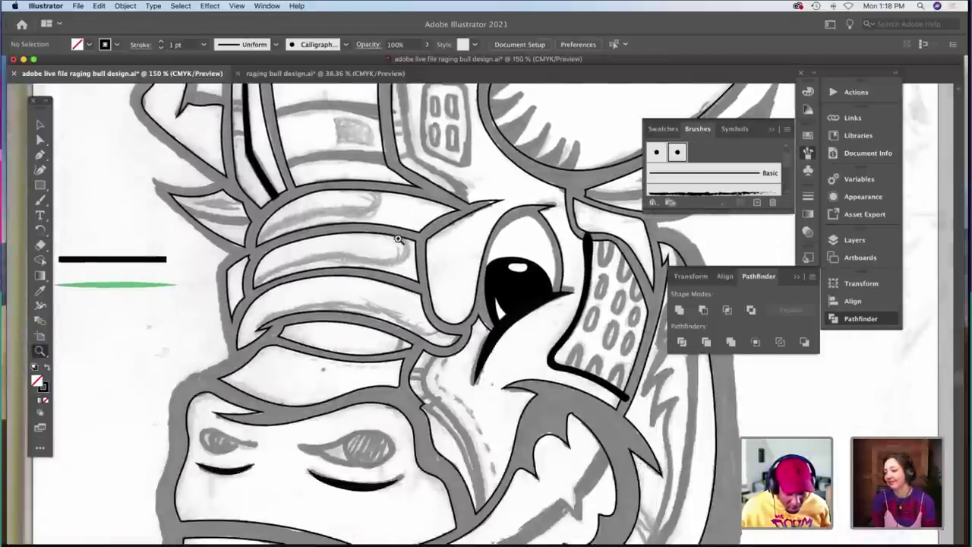
scroll(397, 236, up, 4)
click(395, 232)
click(399, 254)
scroll(399, 254, down, 3)
scroll(399, 254, down, 6)
scroll(399, 254, right, 3)
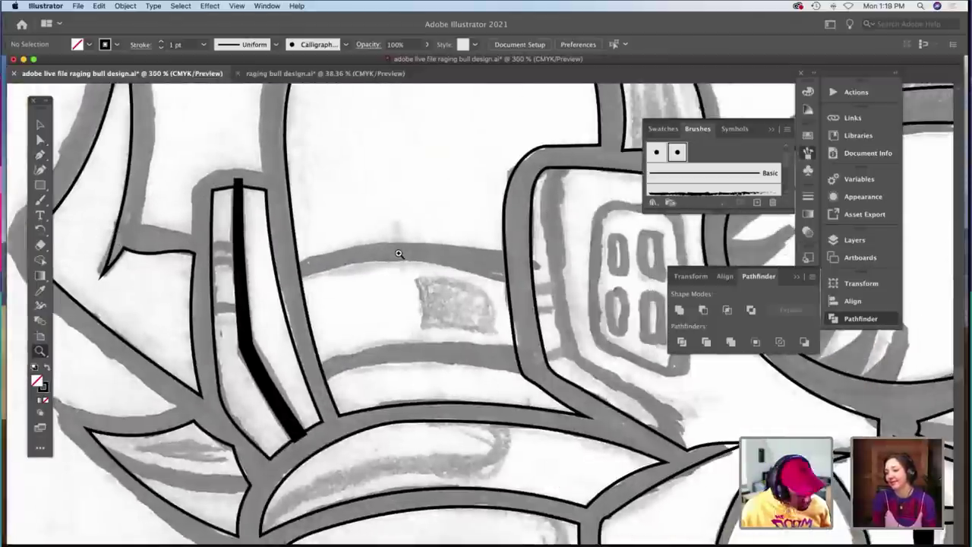
key(b)
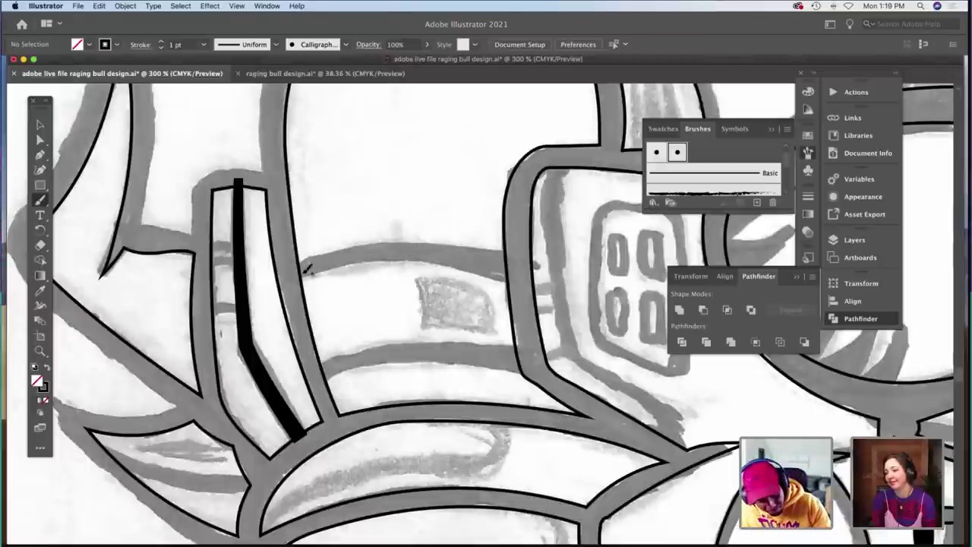
mouse_move(294, 268)
mouse_down()
mouse_move(407, 250)
mouse_move(496, 263)
mouse_move(524, 278)
mouse_up()
key(super+z)
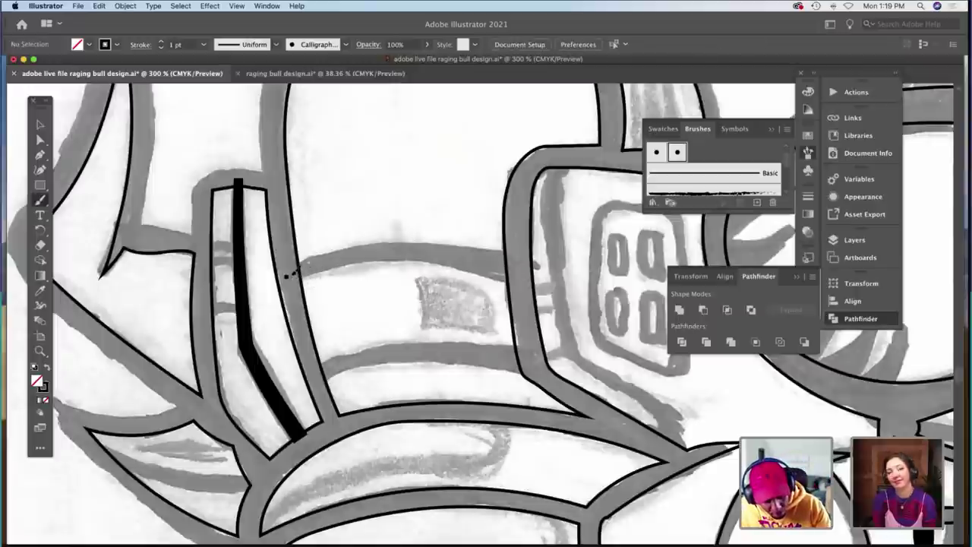
mouse_move(286, 275)
mouse_down()
mouse_move(362, 248)
mouse_move(419, 249)
mouse_move(525, 278)
mouse_up()
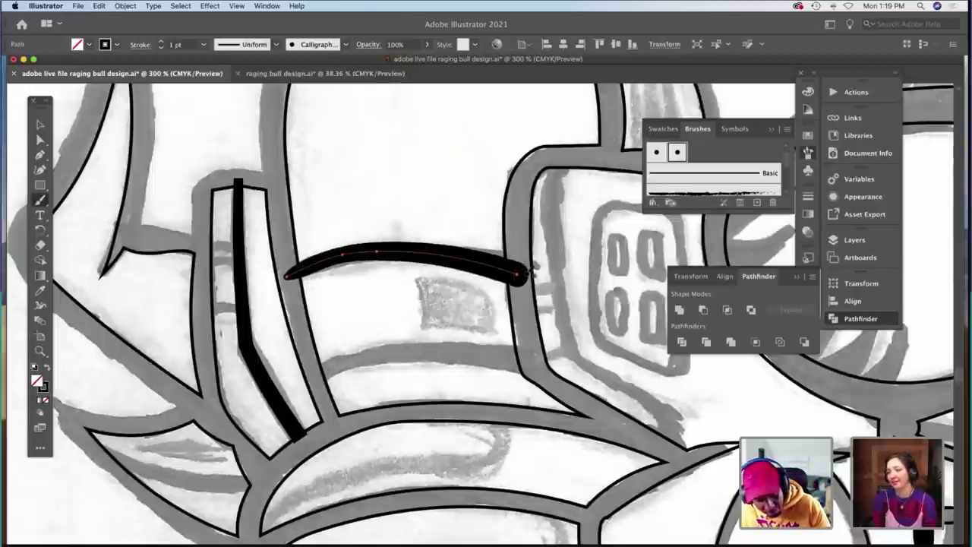
key(super+z)
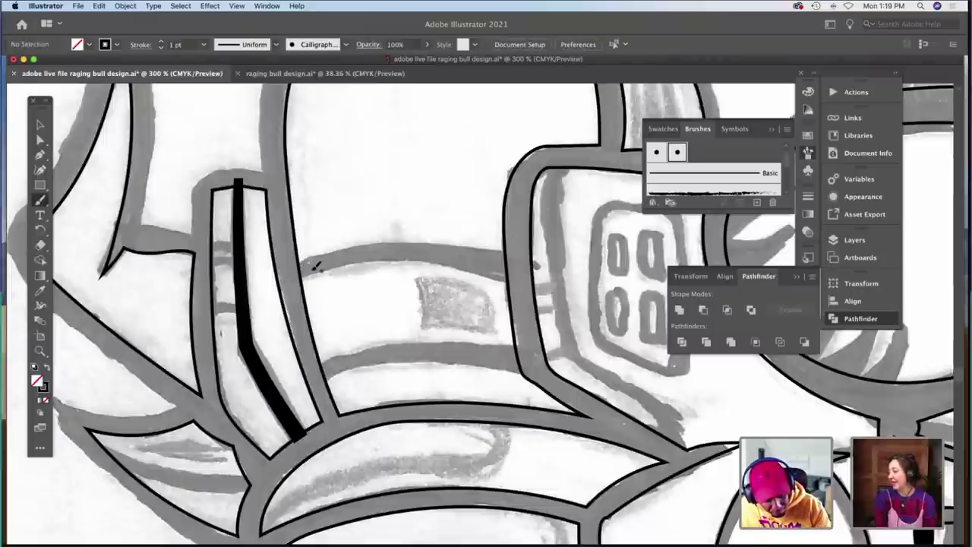
mouse_move(292, 271)
mouse_down()
mouse_move(355, 251)
mouse_move(418, 248)
mouse_move(528, 267)
mouse_up()
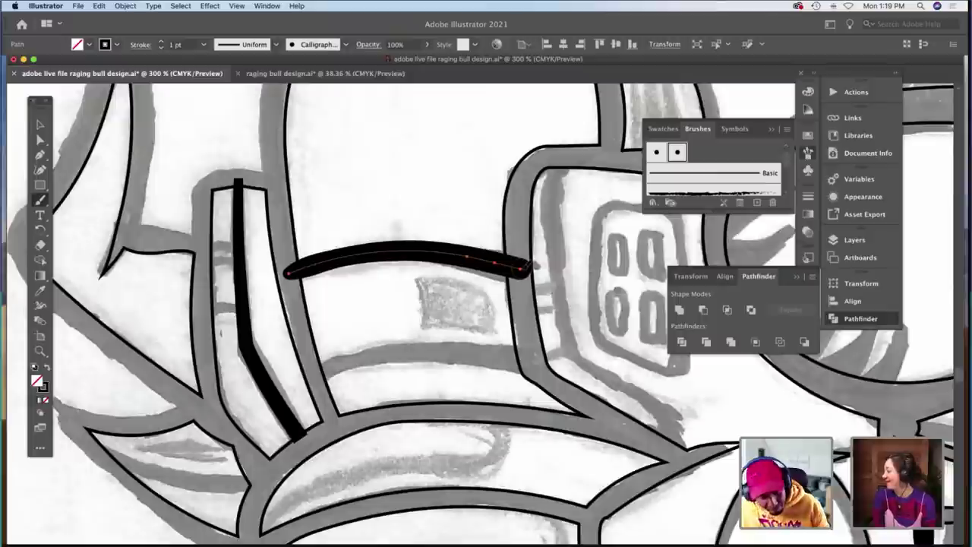
key(a)
click(474, 294)
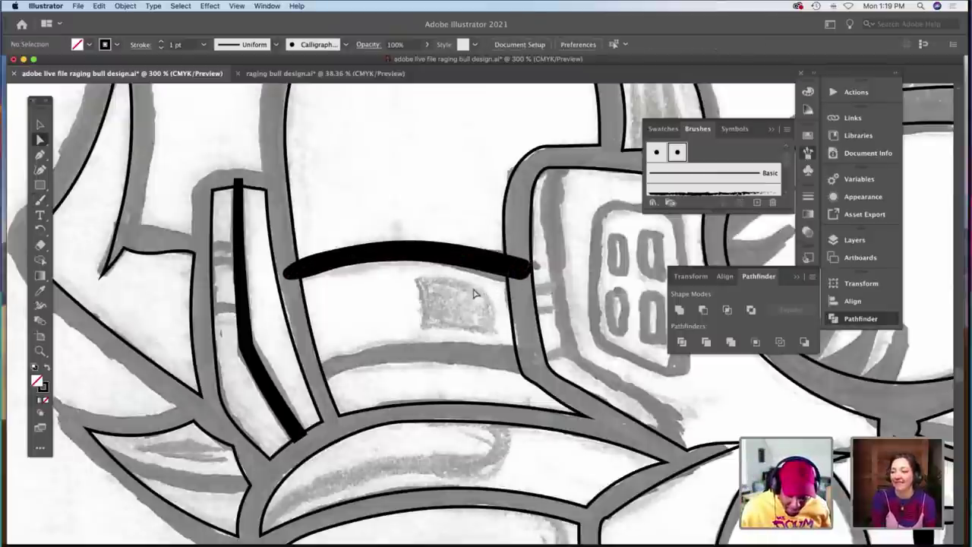
Paint a brush stroke along the lower sketched band line of the same panel and nudge its end anchor onto the side outline.
scroll(473, 293, down, 3)
key(b)
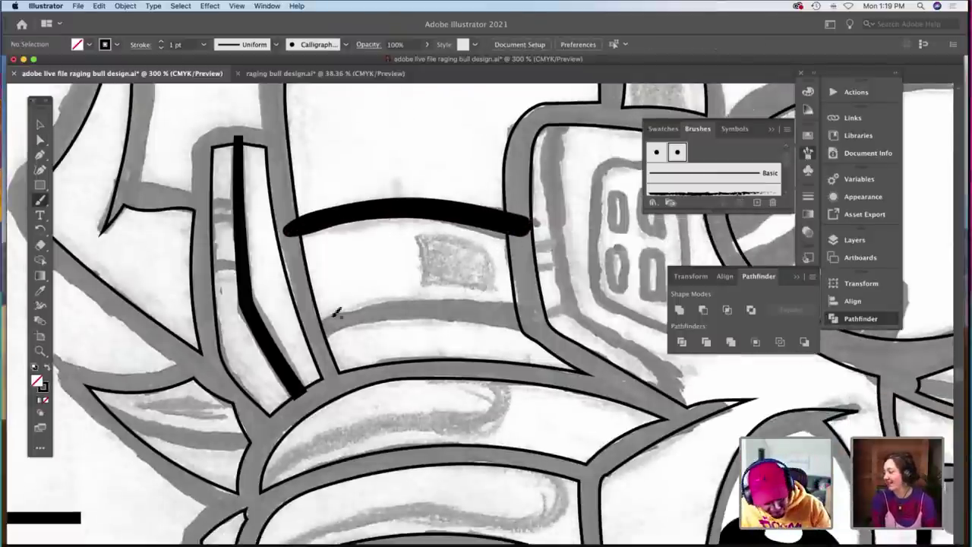
mouse_move(311, 332)
mouse_down()
mouse_move(372, 311)
mouse_move(454, 306)
mouse_move(538, 317)
mouse_up()
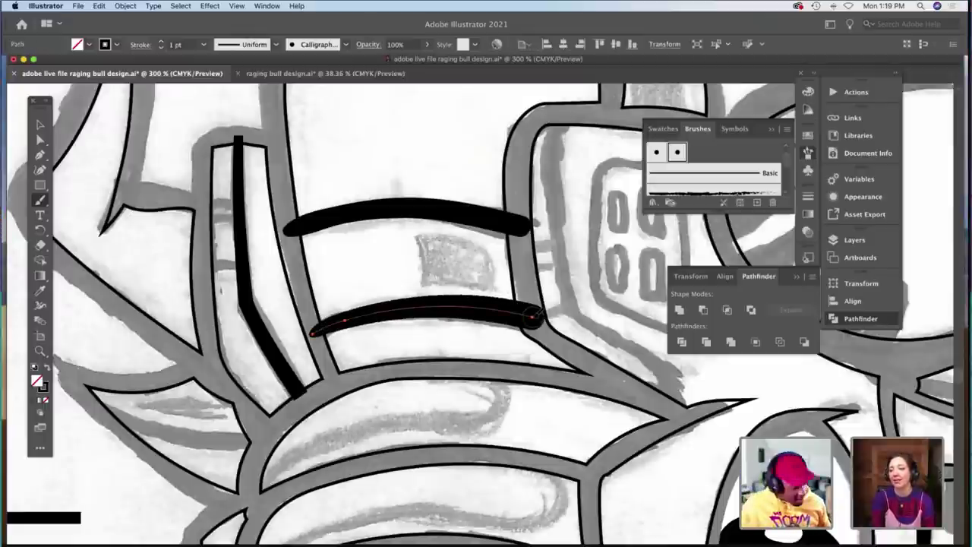
key(a)
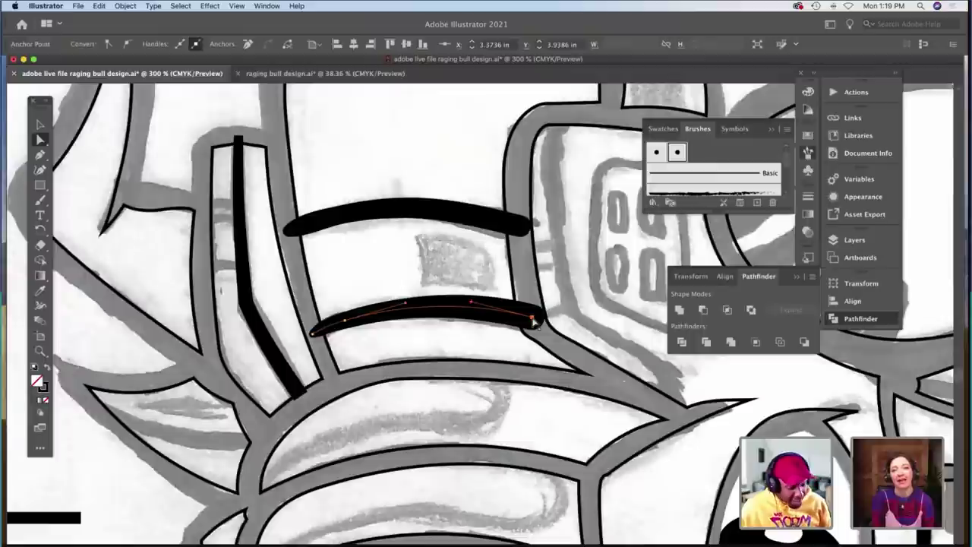
key(ctrl+z)
click(532, 321)
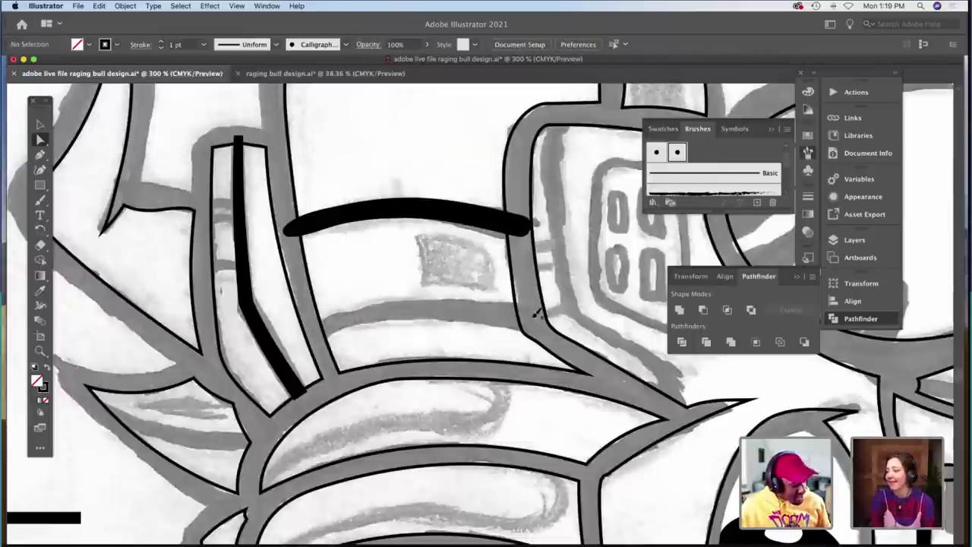
key(b)
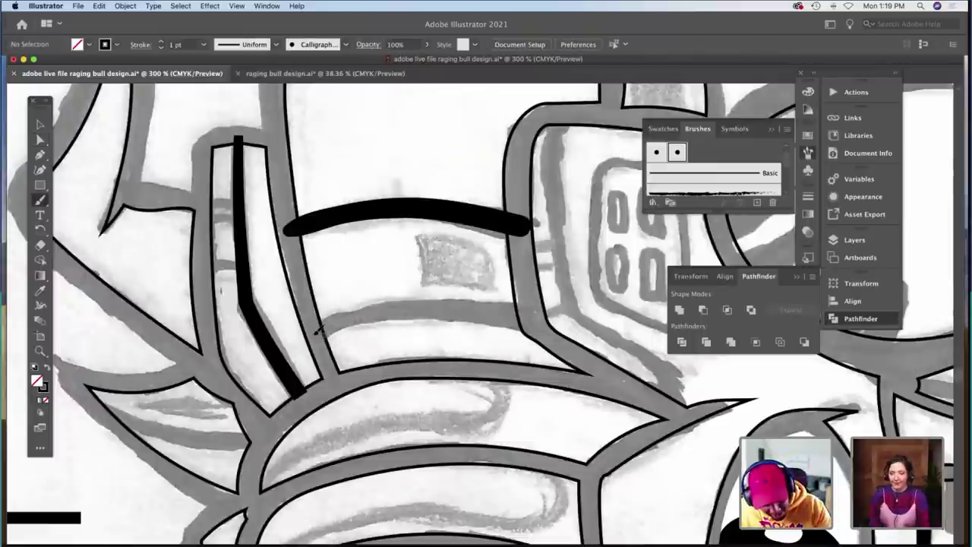
mouse_move(314, 330)
mouse_down()
mouse_move(394, 307)
mouse_move(477, 303)
mouse_move(548, 321)
mouse_up()
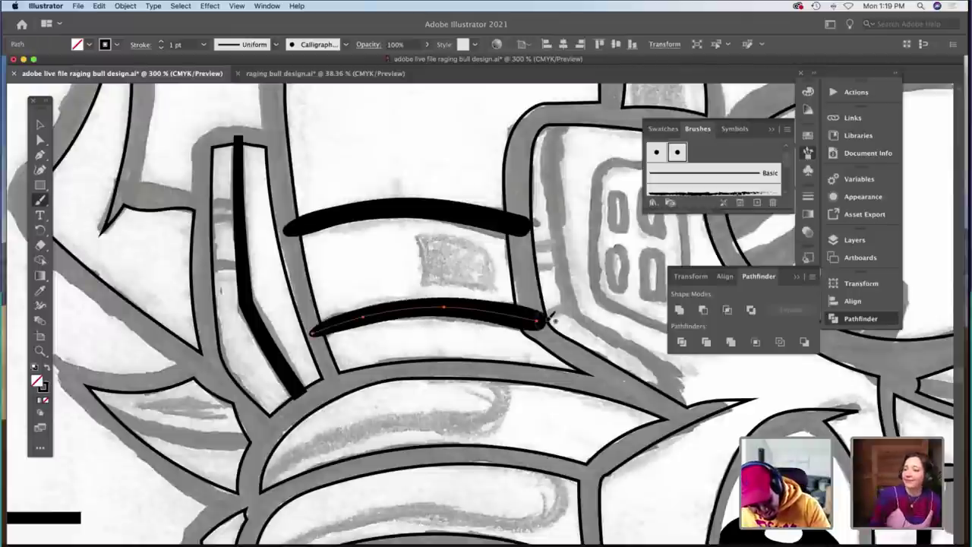
key(a)
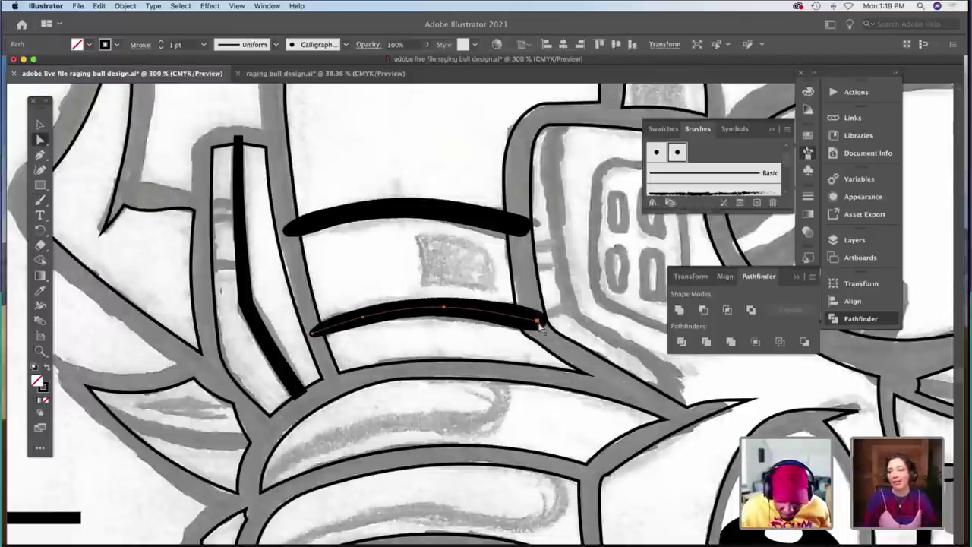
click(535, 323)
drag(534, 321, 530, 319)
click(523, 287)
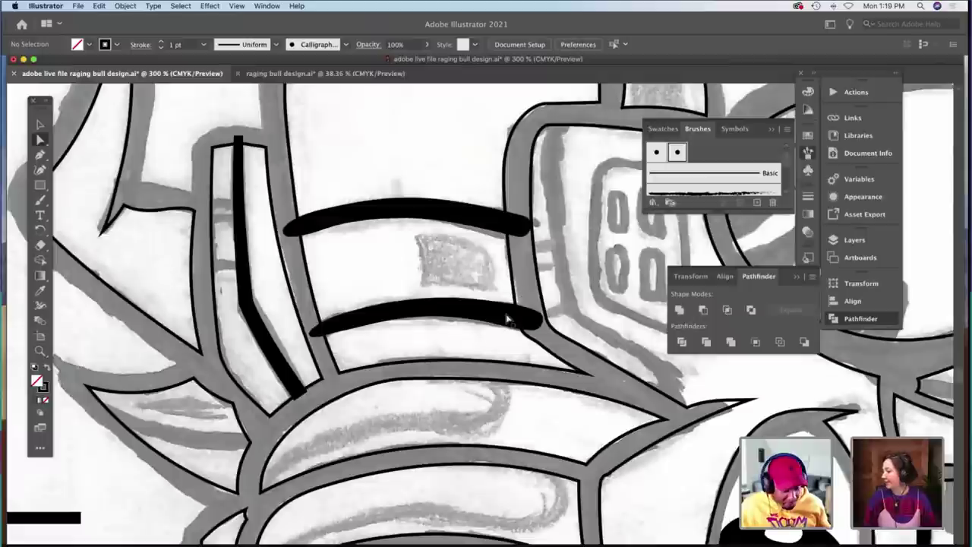
Paint a long brush stroke over the sketched inner jaw line, from behind the dotted cheek patch down around the mouth to the chin block's corner.
key(z)
alt+click(508, 321)
alt+click(508, 321)
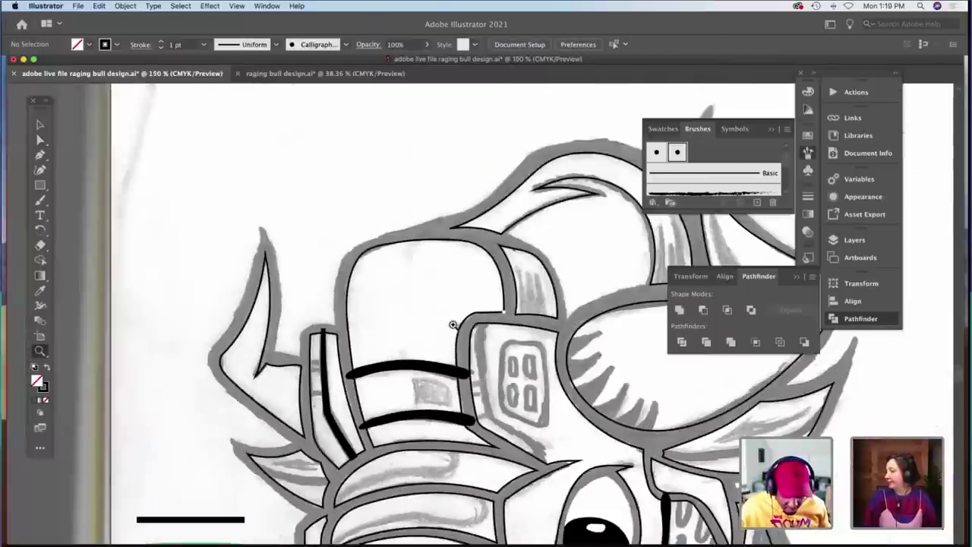
scroll(453, 325, down, 3)
scroll(453, 325, down, 10)
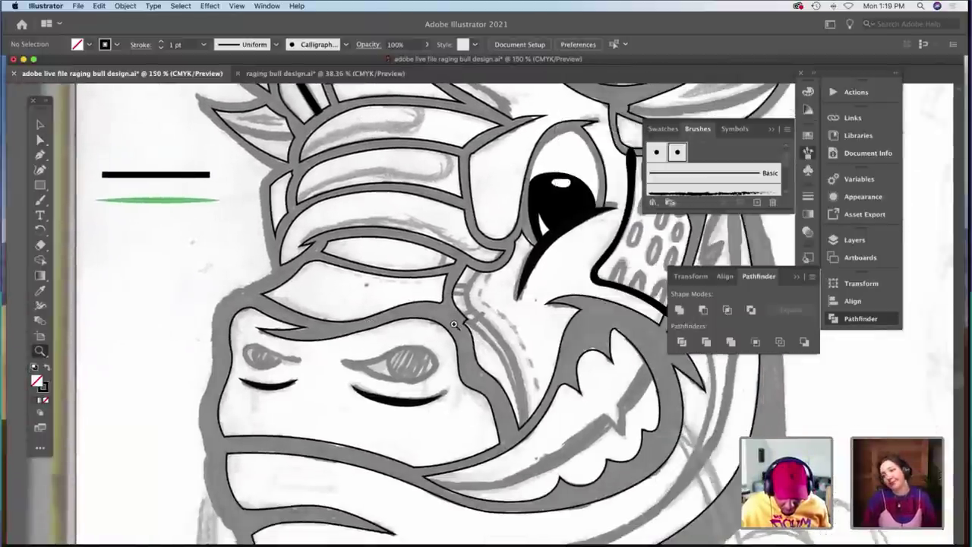
scroll(453, 325, down, 3)
scroll(453, 325, right, 5)
scroll(454, 325, up, 5)
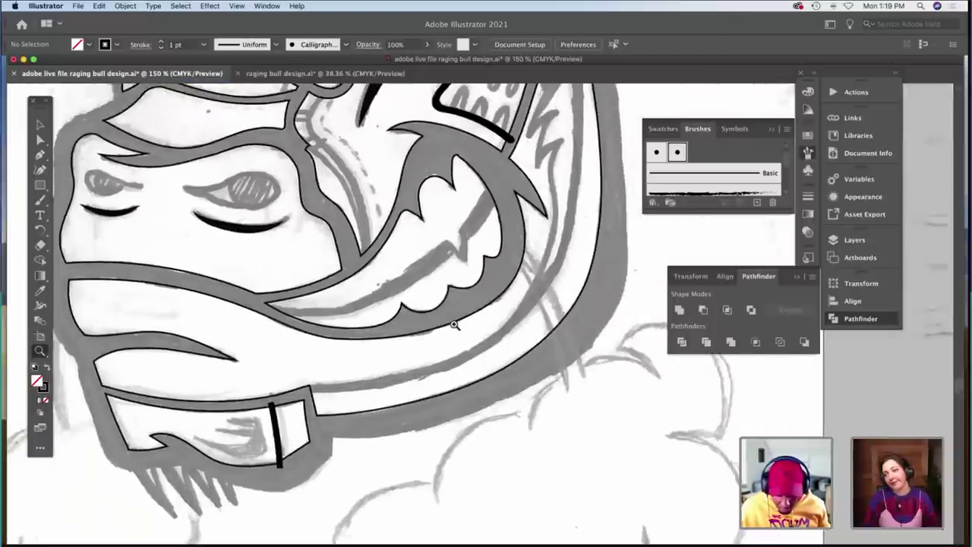
scroll(453, 325, down, 4)
scroll(454, 325, up, 2)
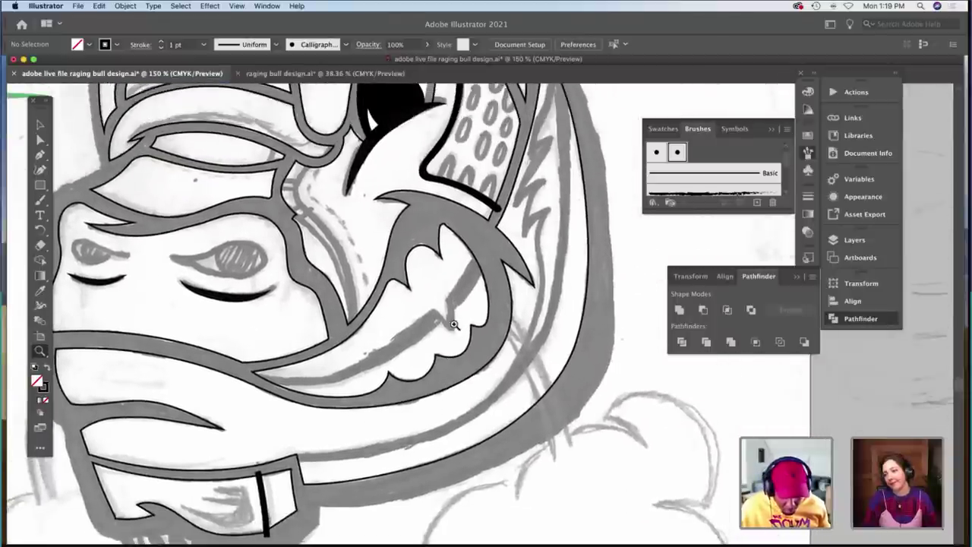
scroll(453, 325, up, 3)
scroll(453, 325, right, 2)
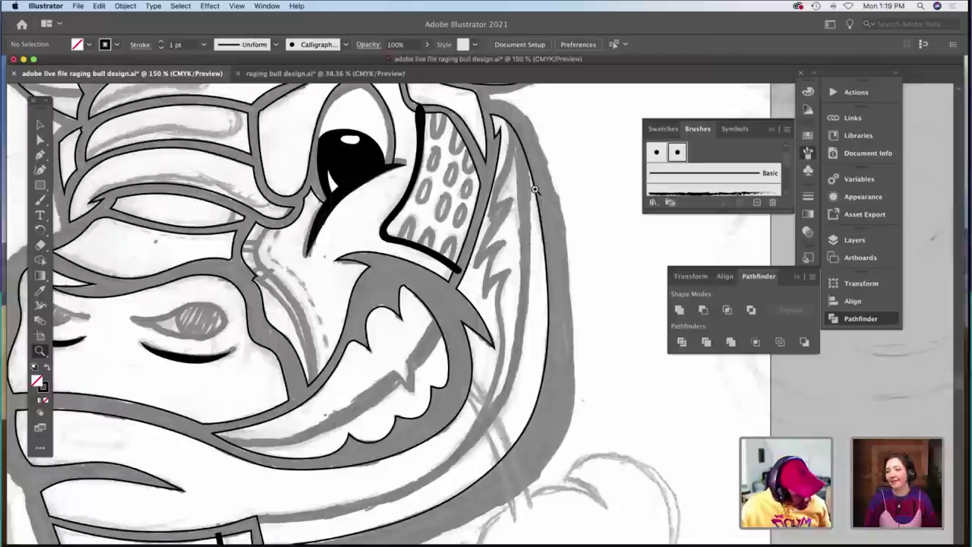
key(b)
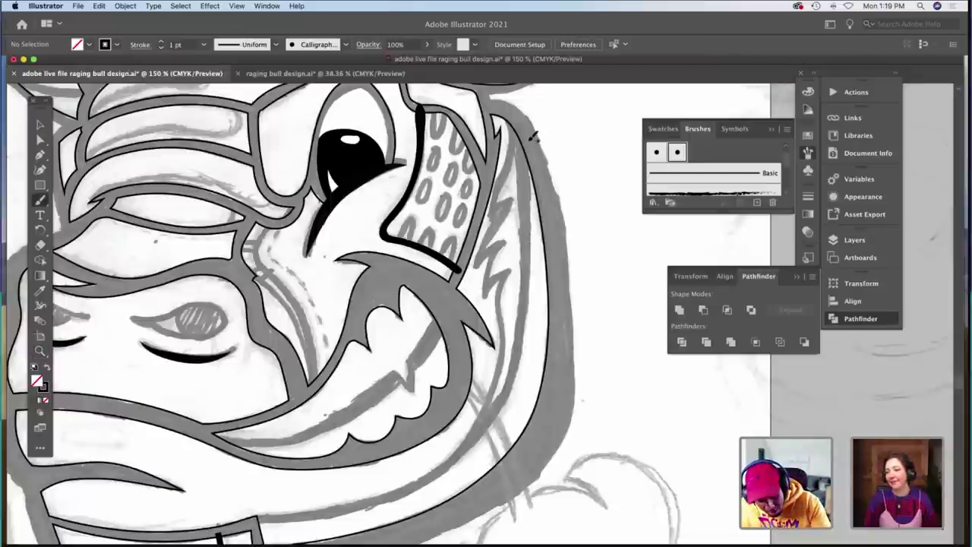
mouse_move(519, 134)
mouse_down()
mouse_move(529, 285)
mouse_move(524, 334)
mouse_move(490, 426)
mouse_move(449, 464)
mouse_move(402, 486)
mouse_move(311, 516)
mouse_move(258, 519)
mouse_up()
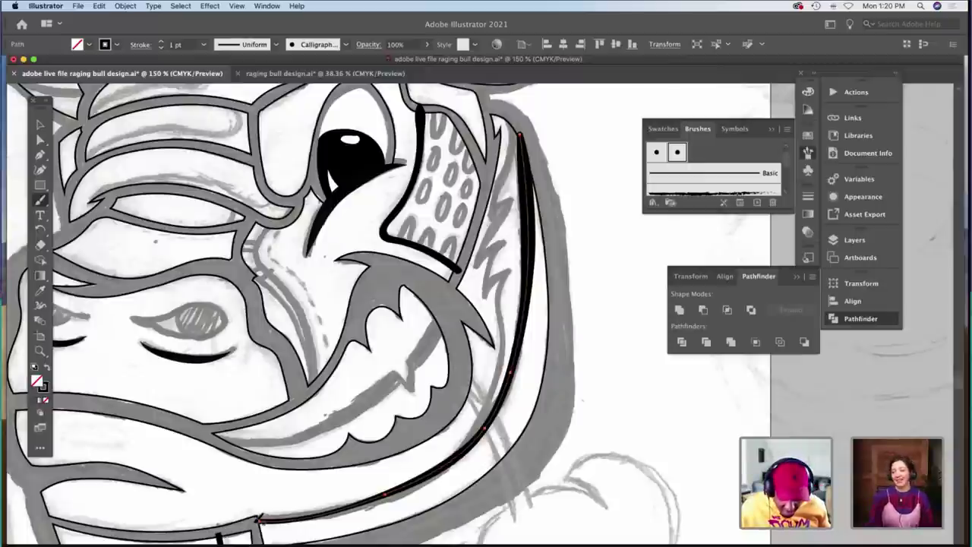
Extend both end anchors of the long jaw stroke onto the outlines and adjust its handles and middle anchor to smooth the curve.
key(a)
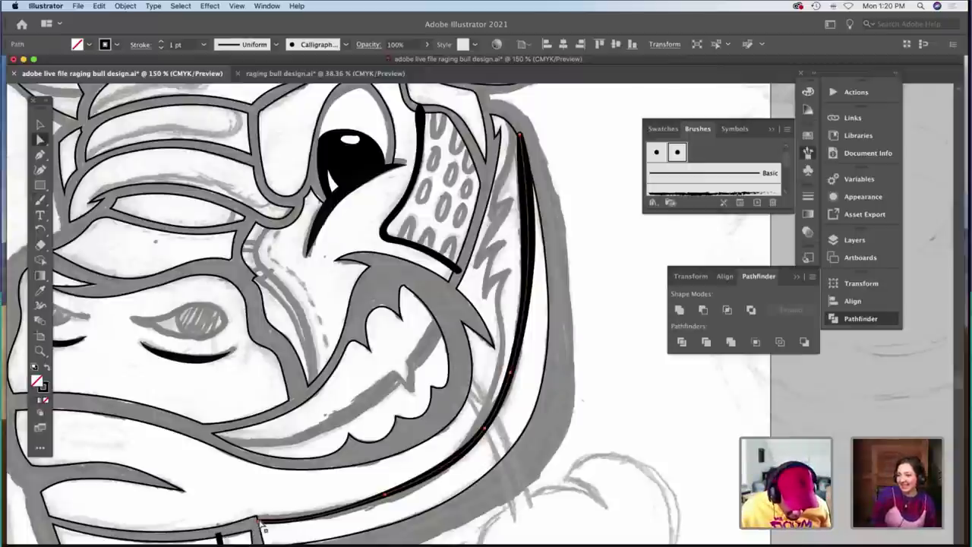
click(256, 522)
drag(255, 522, 292, 518)
drag(385, 498, 425, 488)
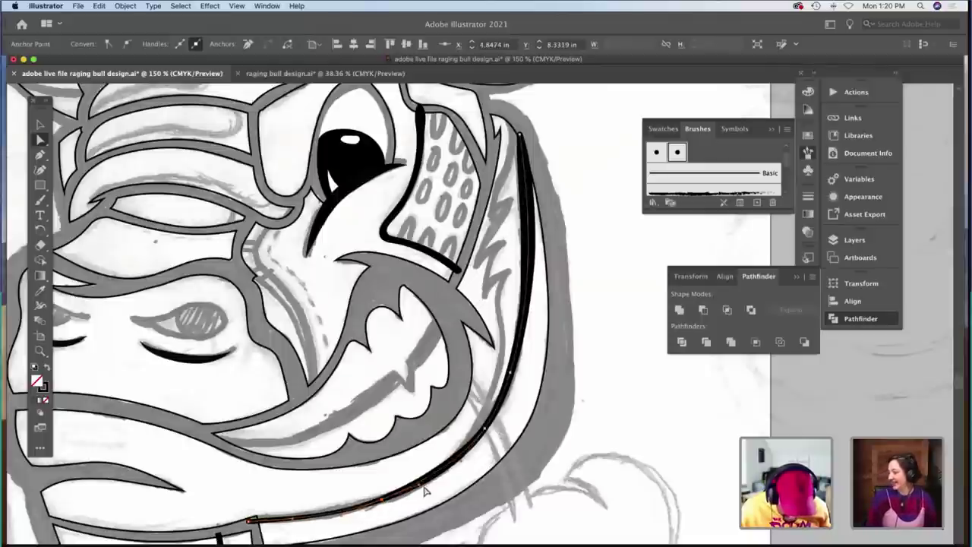
click(469, 469)
click(528, 343)
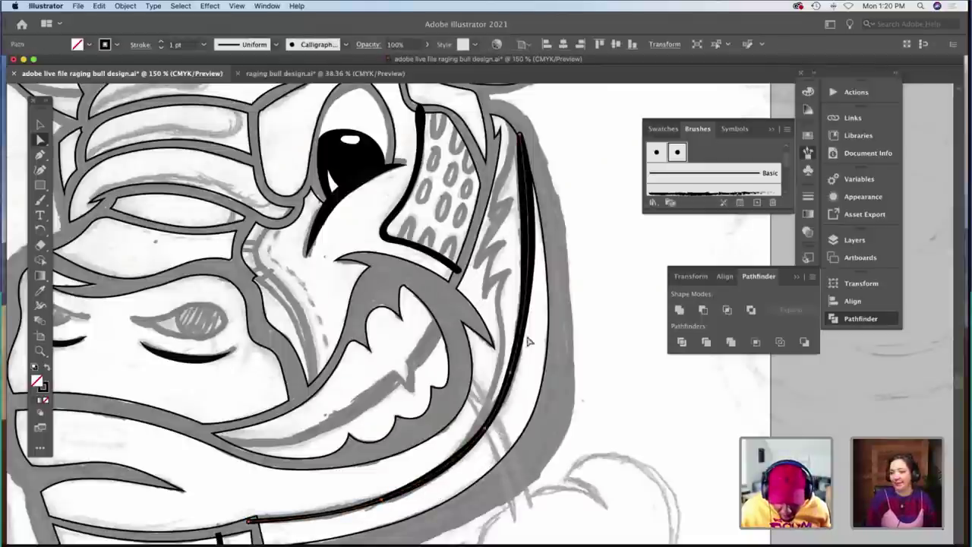
click(519, 133)
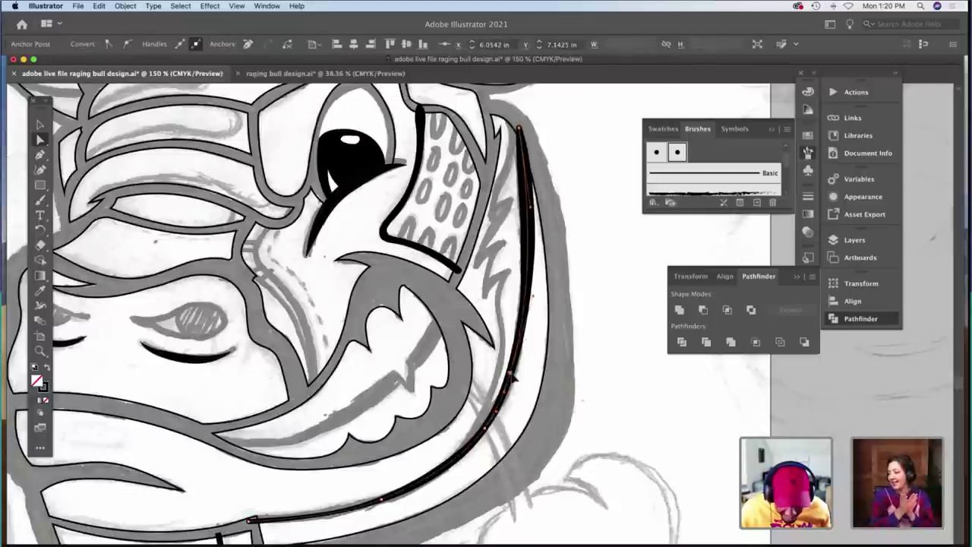
click(514, 379)
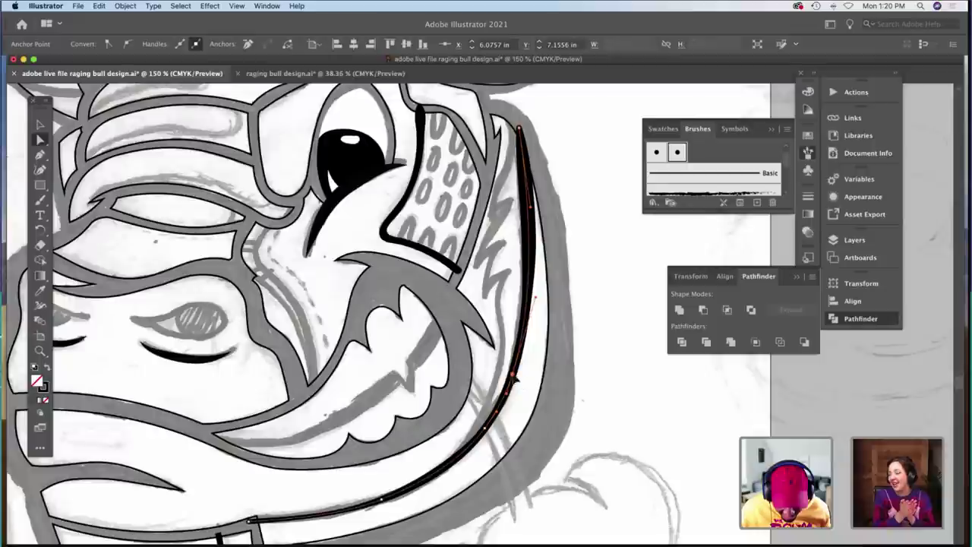
click(529, 374)
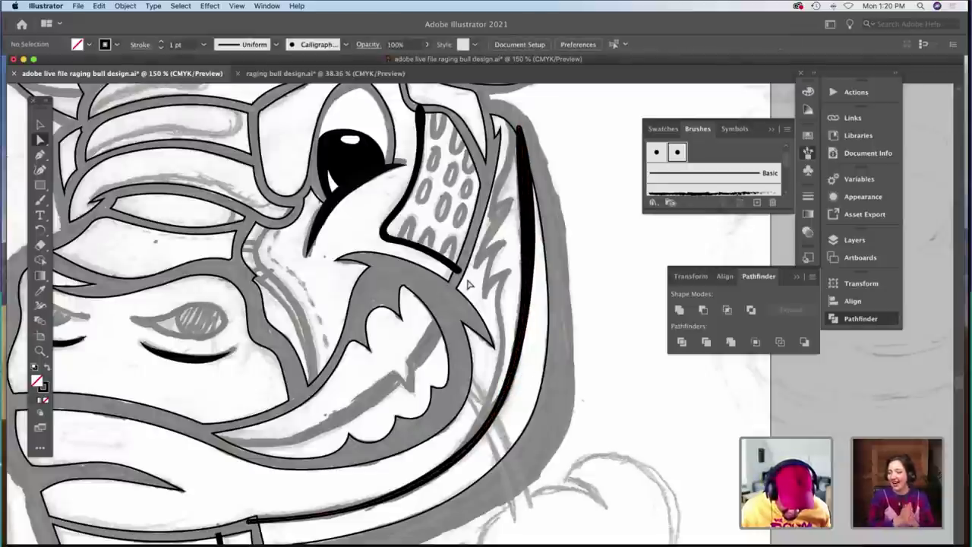
Try to adjust the thickness of the jaw stroke at its chin end with the Width tool.
scroll(461, 319, down, 5)
click(291, 451)
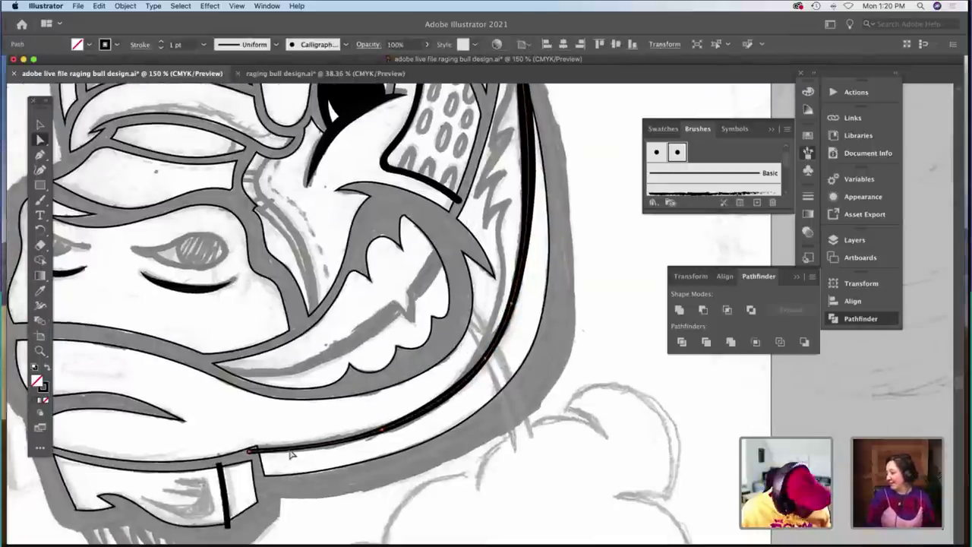
key(shift+w)
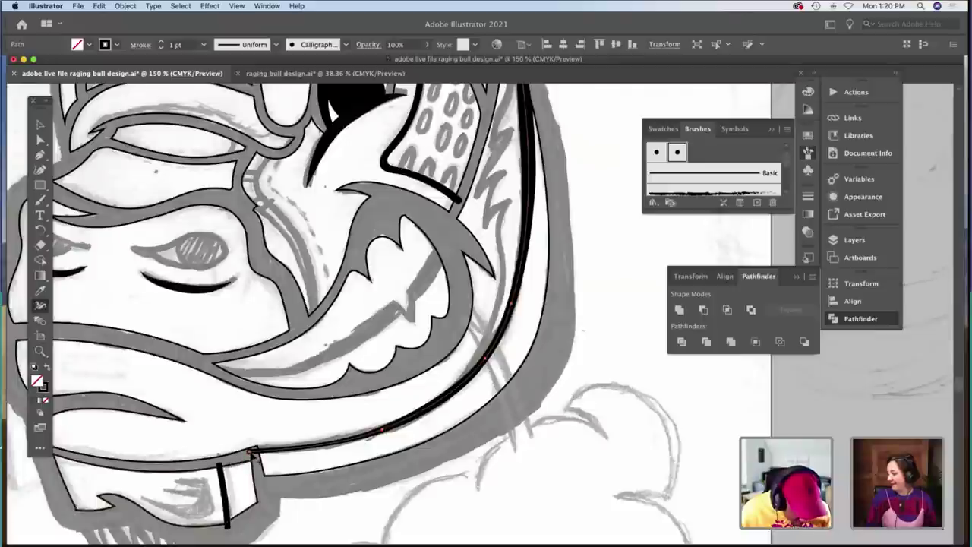
key(super+z)
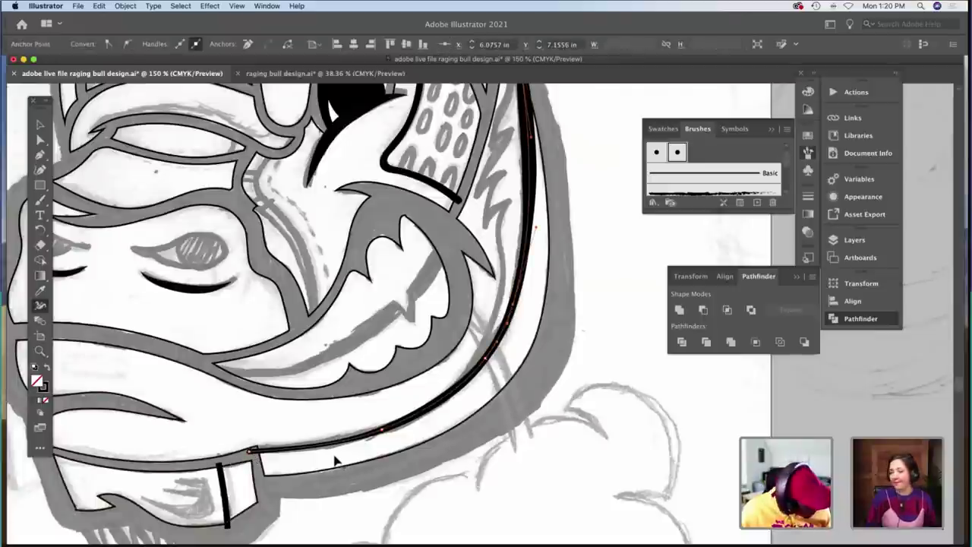
key(a)
click(338, 458)
Examine the inked jaw line along its length and check the rest of the head against the sketch.
scroll(338, 456, up, 3)
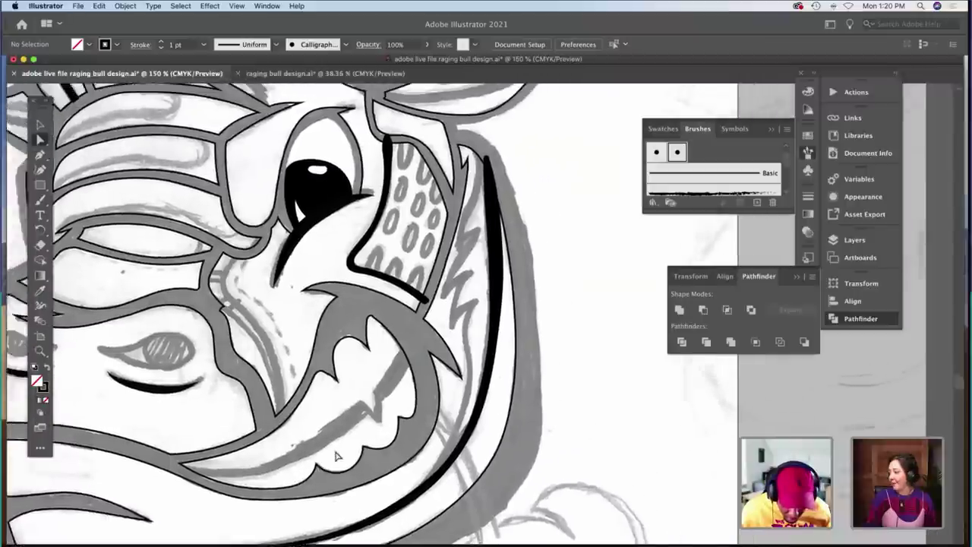
scroll(336, 452, up, 1)
key(z)
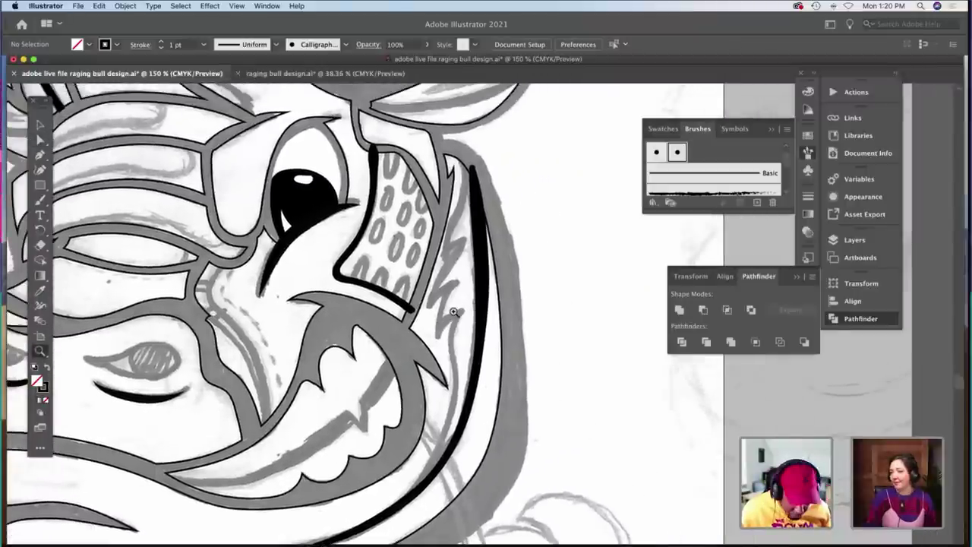
click(456, 314)
click(456, 315)
scroll(454, 312, right, 3)
scroll(454, 312, down, 2)
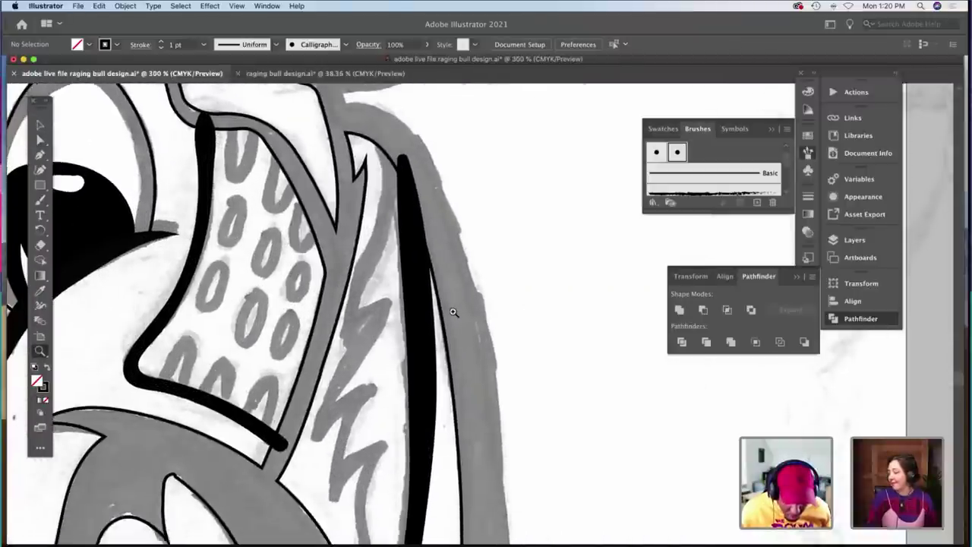
alt+click(386, 309)
alt+click(387, 310)
alt+click(387, 310)
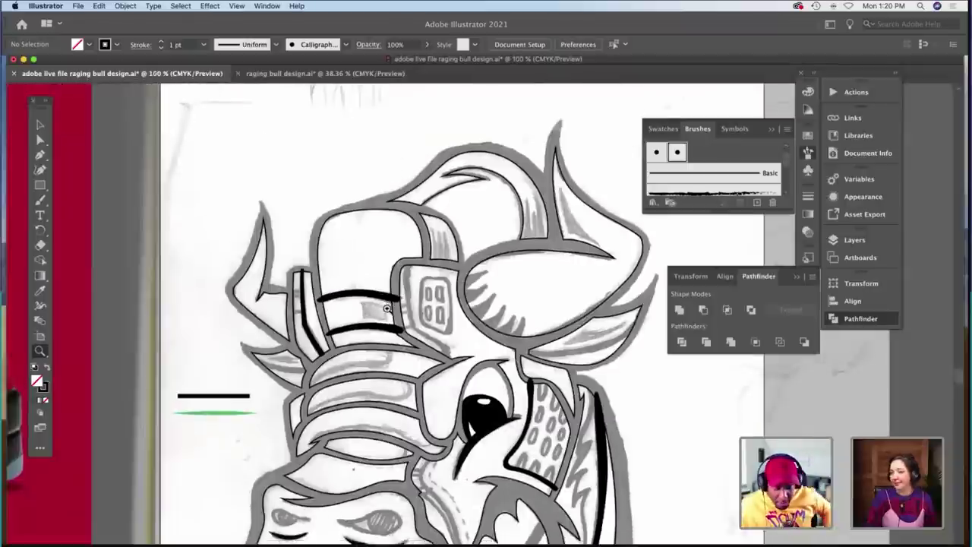
scroll(387, 310, down, 5)
scroll(386, 310, right, 3)
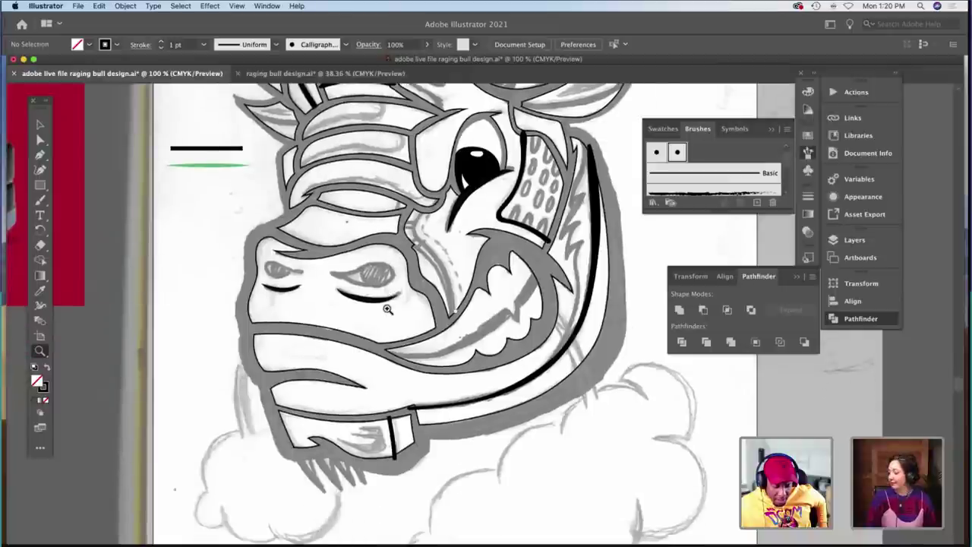
scroll(383, 334, up, 3)
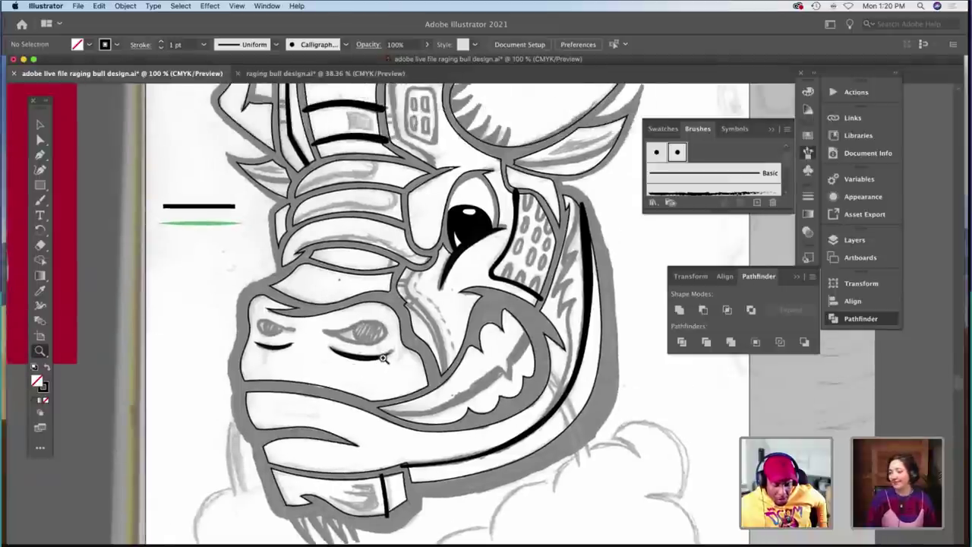
Trace the outer outline of the larger sketched nostril with the Pencil tool, around the rounded end and out to its pointed tail.
click(385, 360)
click(498, 360)
click(506, 359)
click(506, 359)
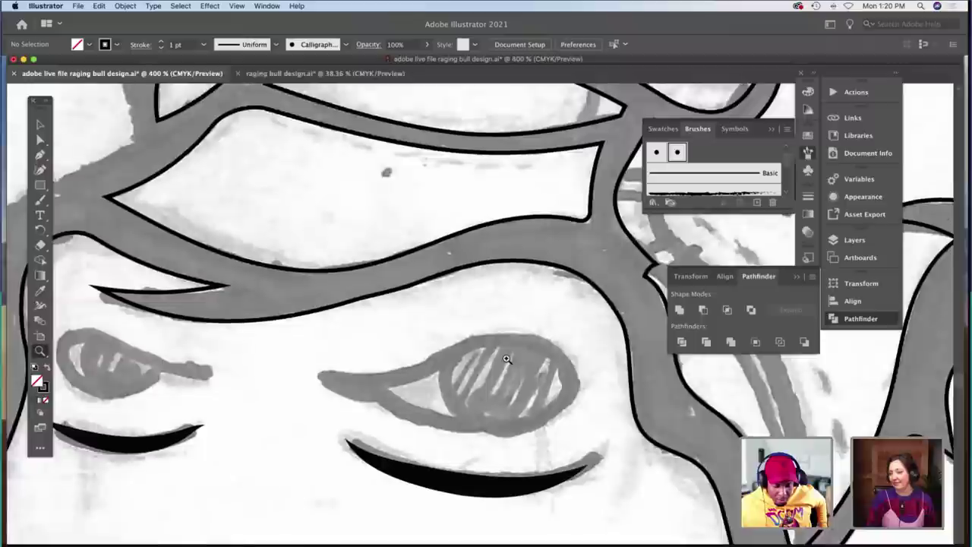
alt+click(506, 359)
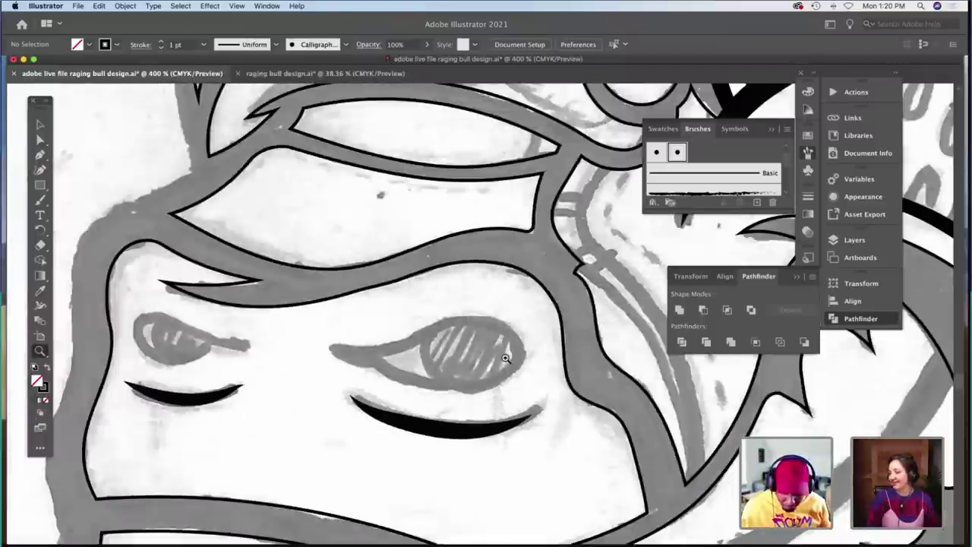
key(n)
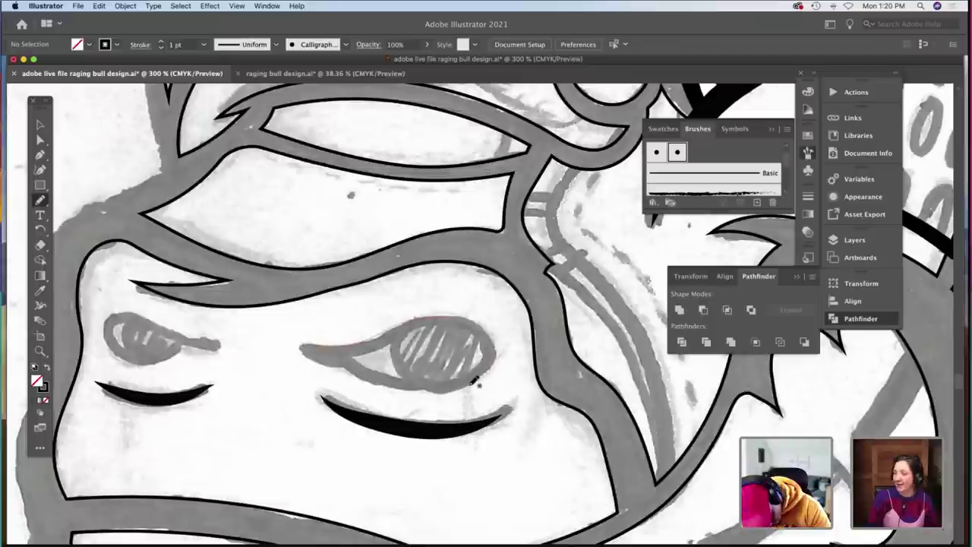
drag(478, 384, 425, 388)
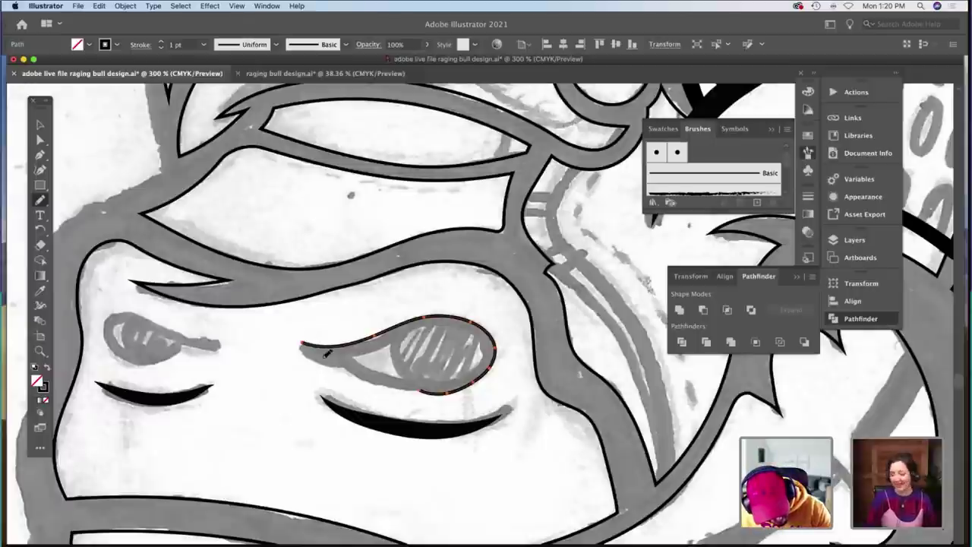
drag(302, 342, 415, 390)
Draw the small triangular highlight inside the larger nostril beside the hatched oval and adjust its anchors to fit the sketch.
mouse_move(356, 352)
mouse_down()
mouse_move(391, 346)
mouse_move(403, 377)
mouse_up()
drag(348, 354, 407, 375)
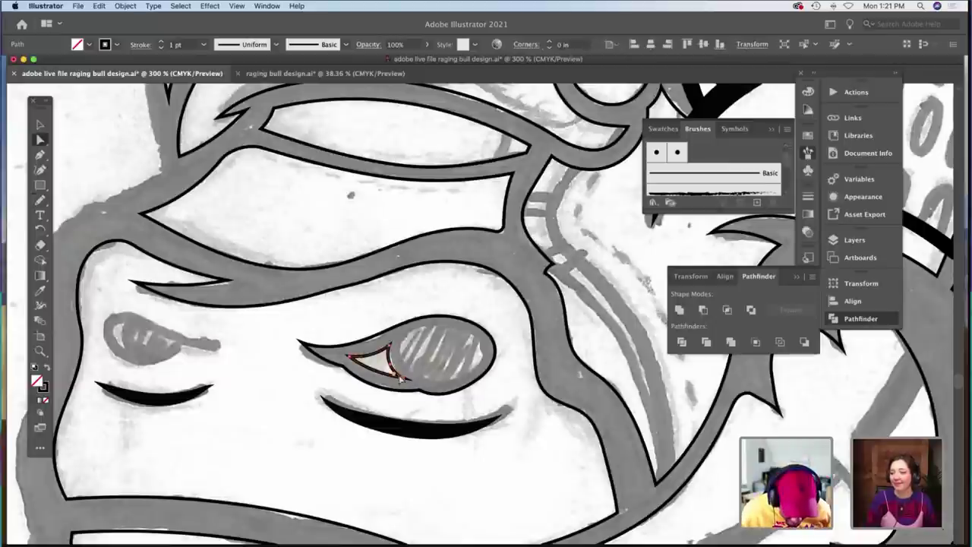
key(a)
drag(392, 366, 390, 363)
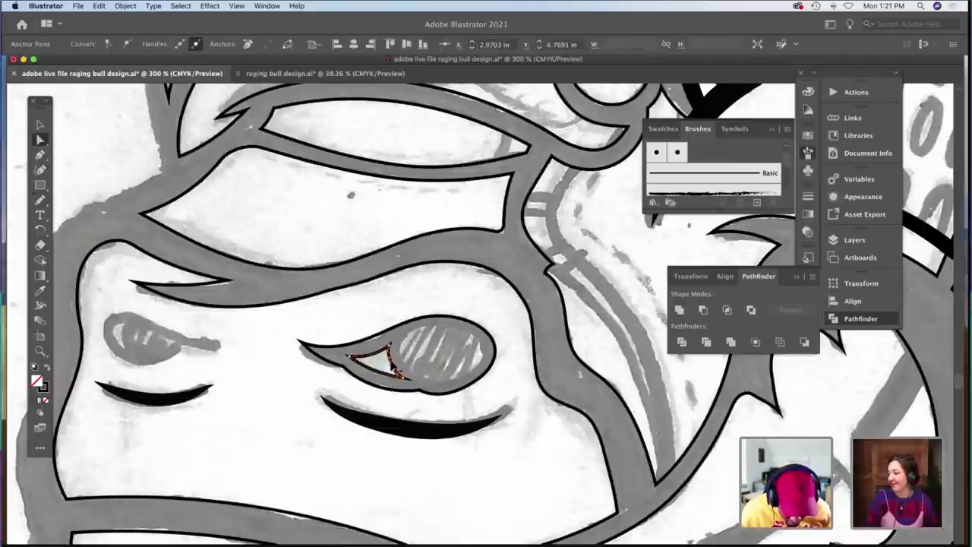
click(411, 356)
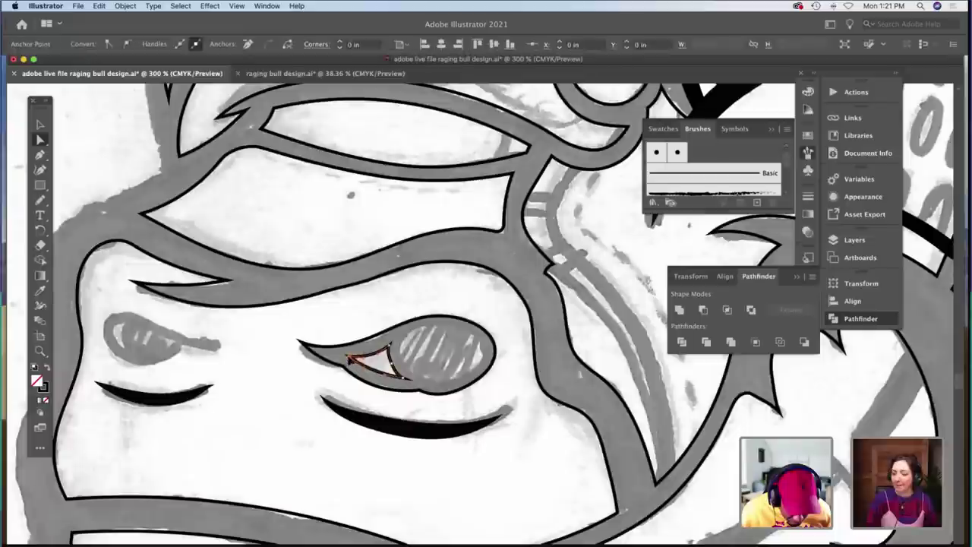
Draw a closed oval around the hatched area of the larger nostril and nudge its upper-left anchor to smooth the curve.
scroll(435, 362, down, 2)
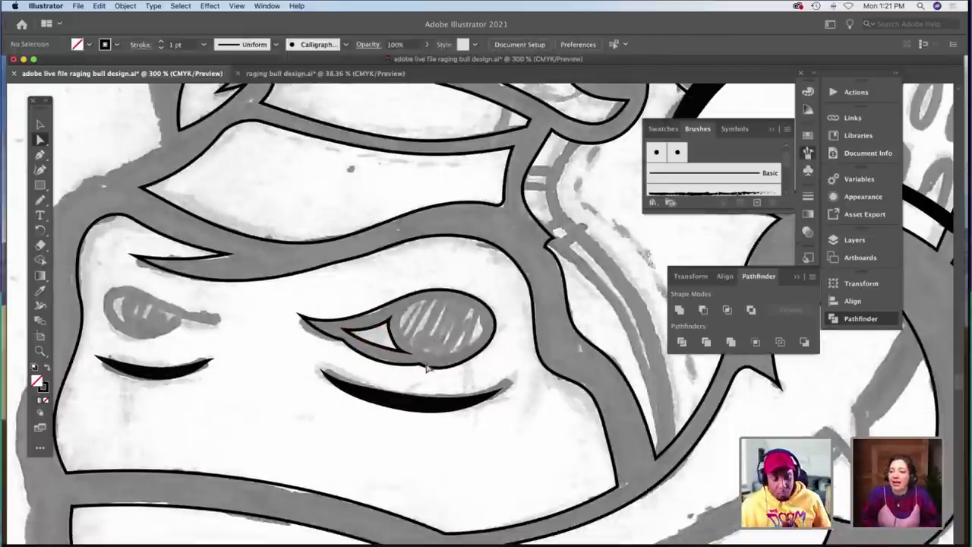
key(b)
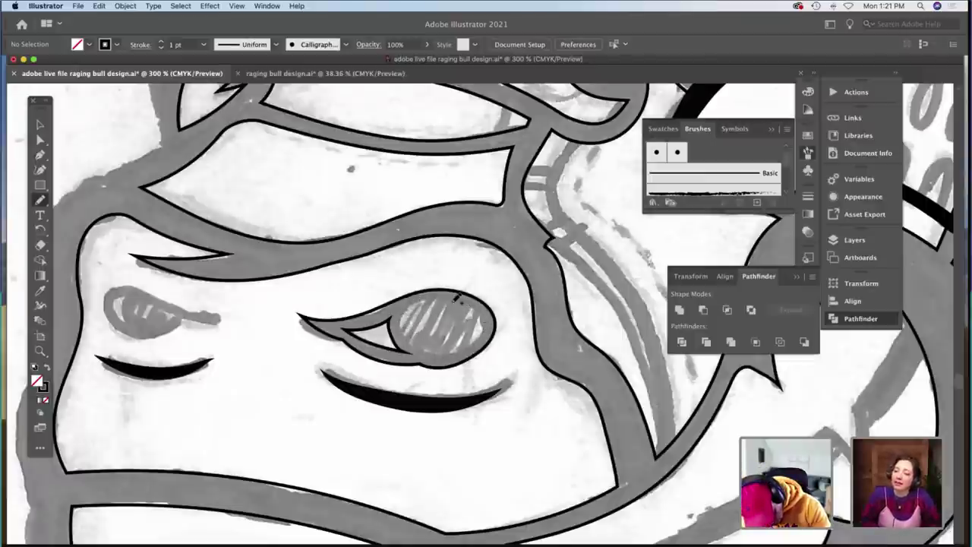
drag(440, 296, 438, 297)
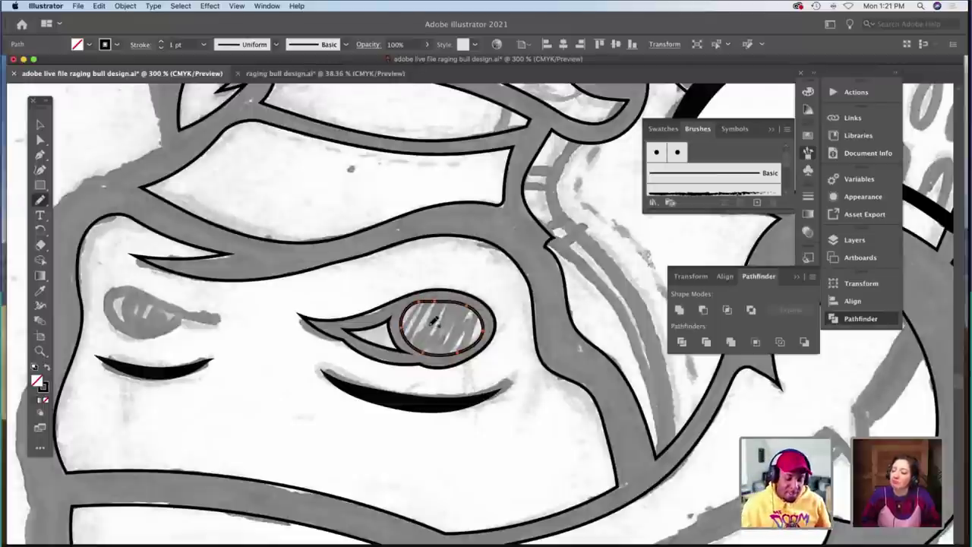
key(a)
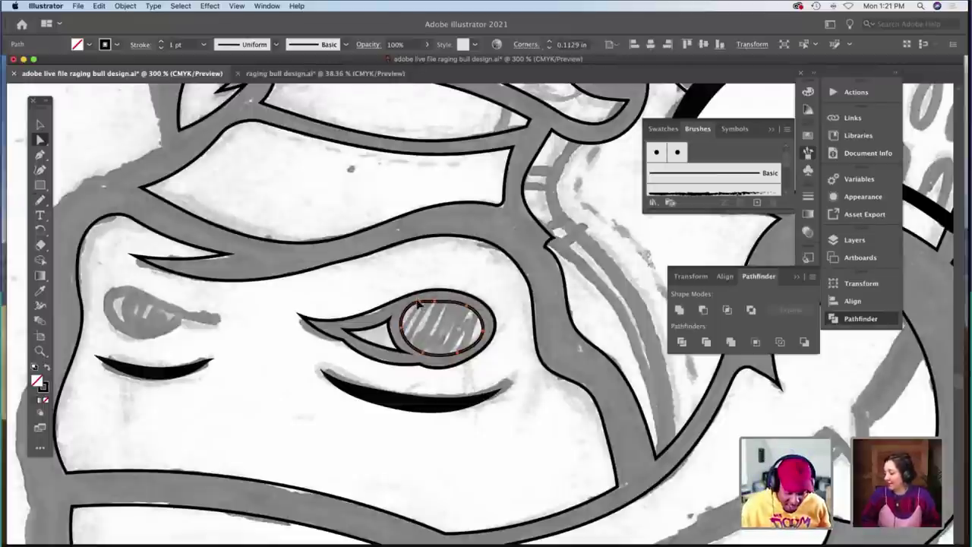
click(418, 302)
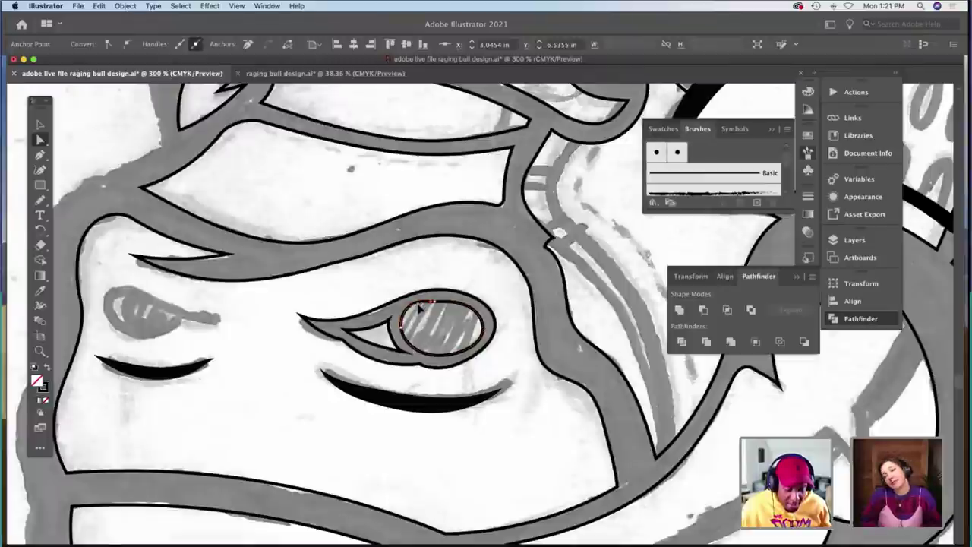
drag(418, 304, 417, 307)
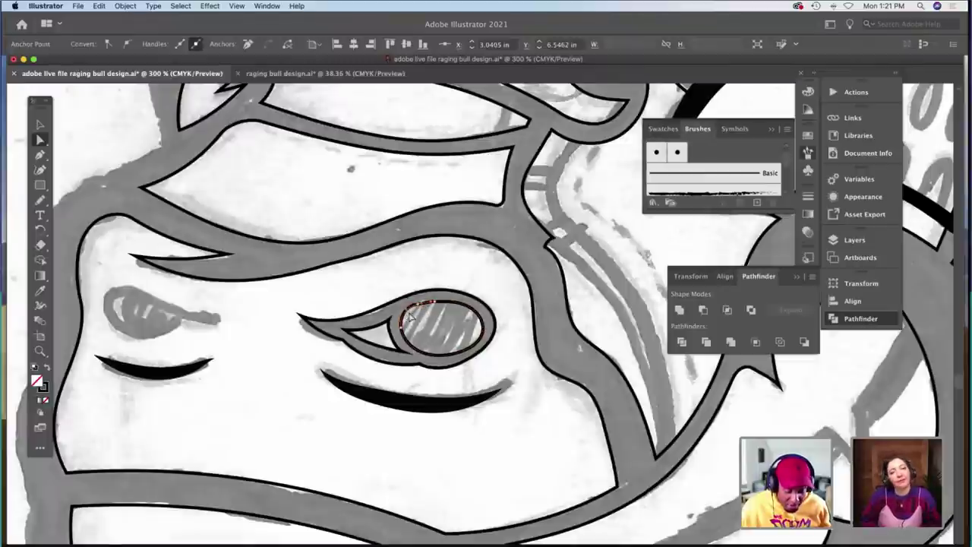
click(430, 331)
Trace the outline of the smaller sketched nostril with the Pencil tool, closing the shape along its upper edge to the pointed tail.
scroll(430, 331, left, 5)
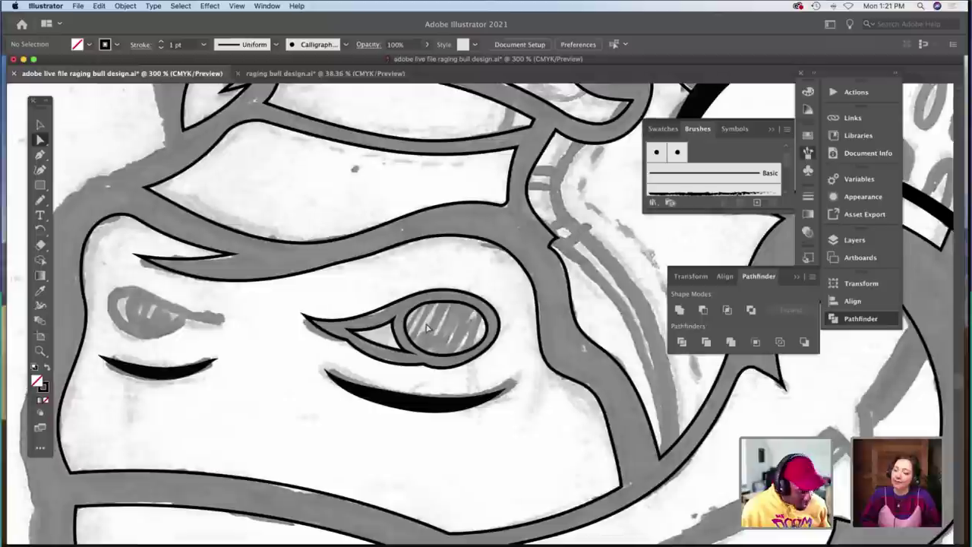
key(b)
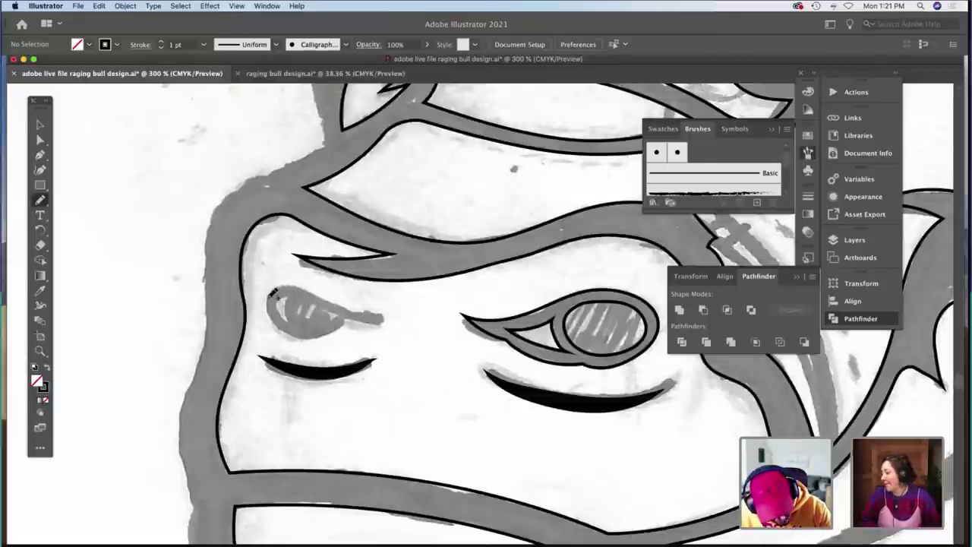
mouse_move(268, 298)
mouse_down()
mouse_move(271, 318)
mouse_move(298, 337)
mouse_move(328, 334)
mouse_move(352, 308)
mouse_up()
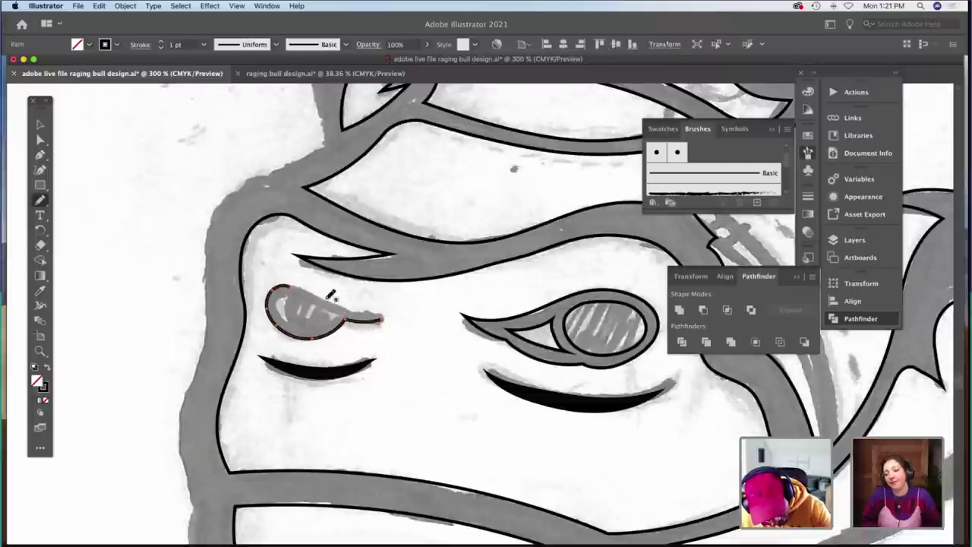
drag(356, 310, 383, 319)
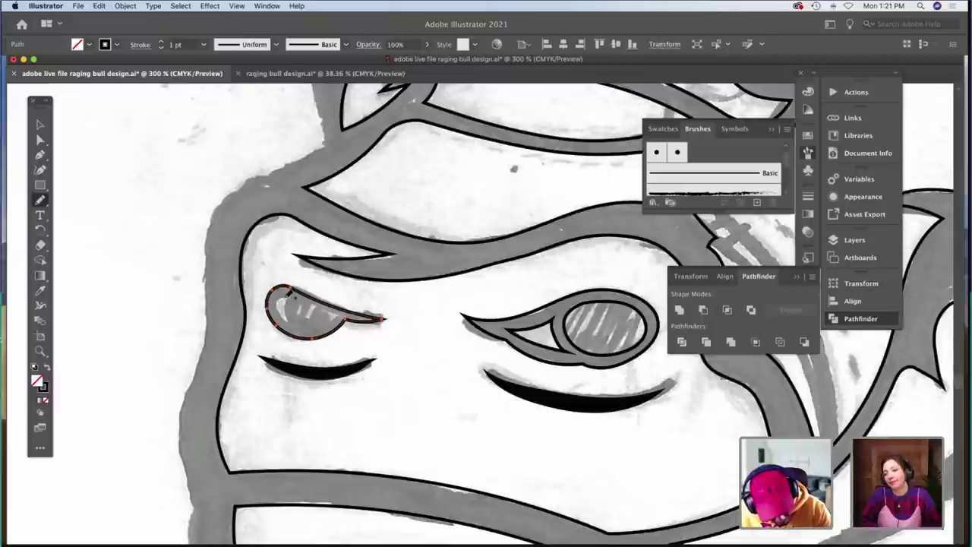
Refine the smaller nostril's outline by adjusting the anchors at its tail tip, upper edge and lower inner corner.
key(z)
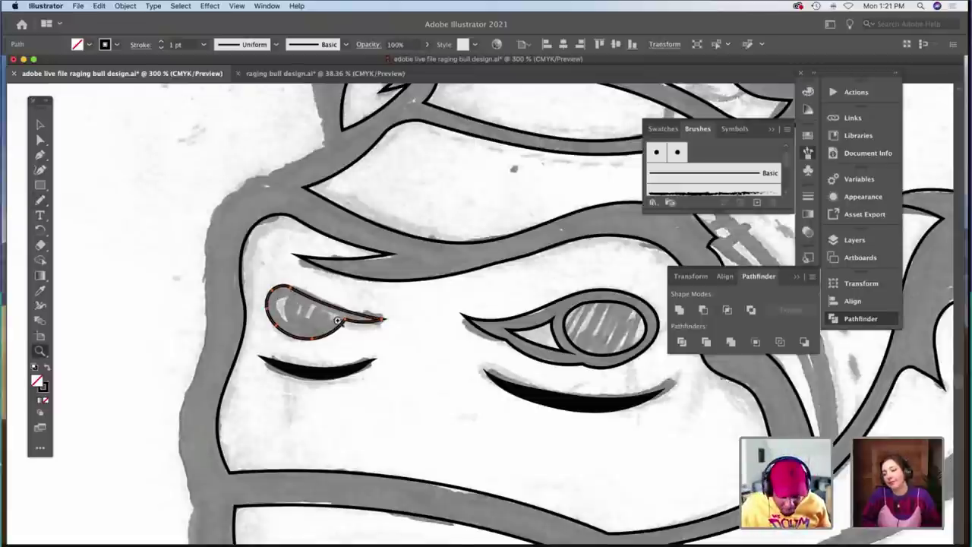
click(339, 322)
key(a)
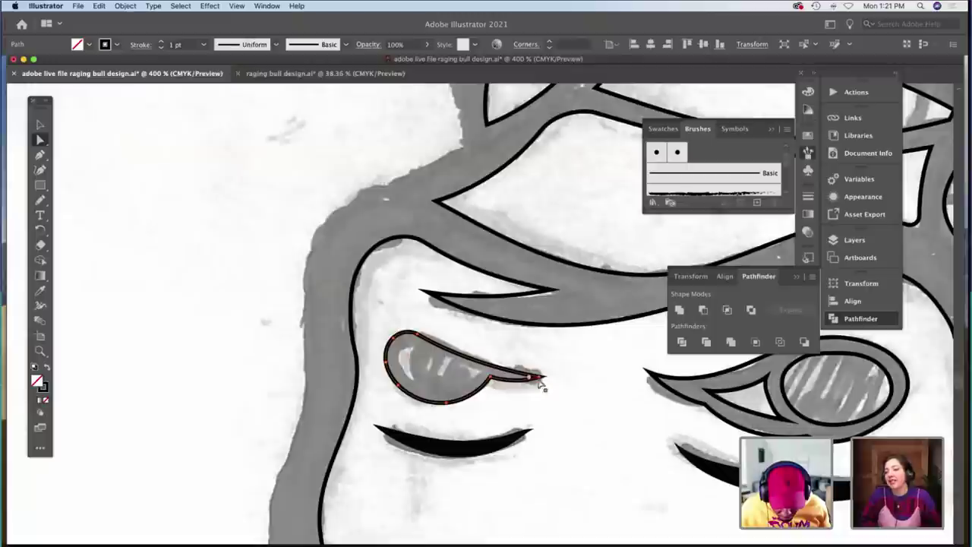
click(534, 380)
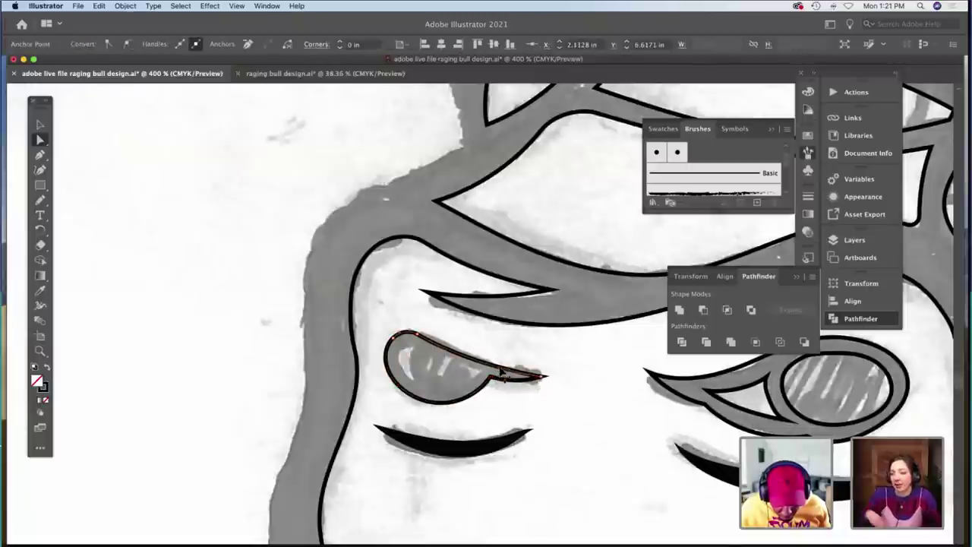
click(421, 347)
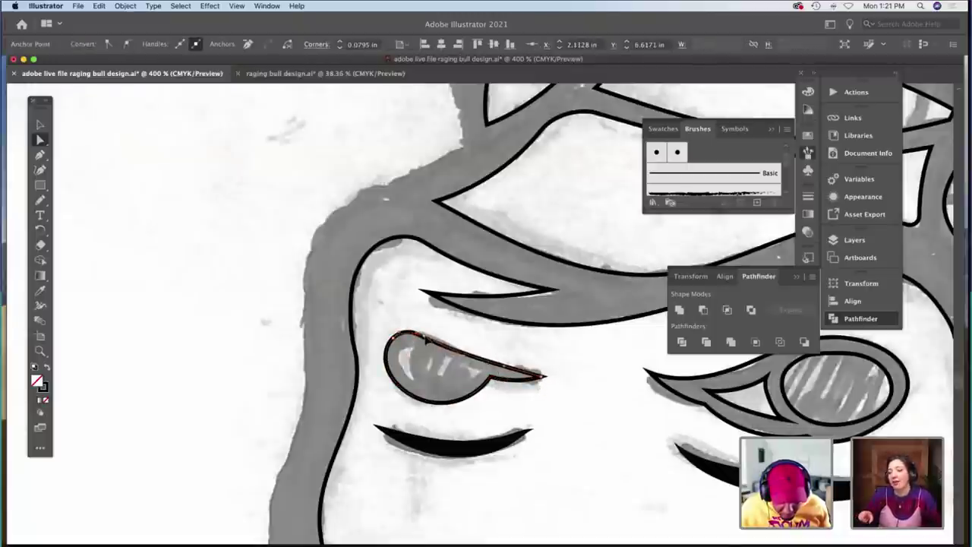
click(492, 379)
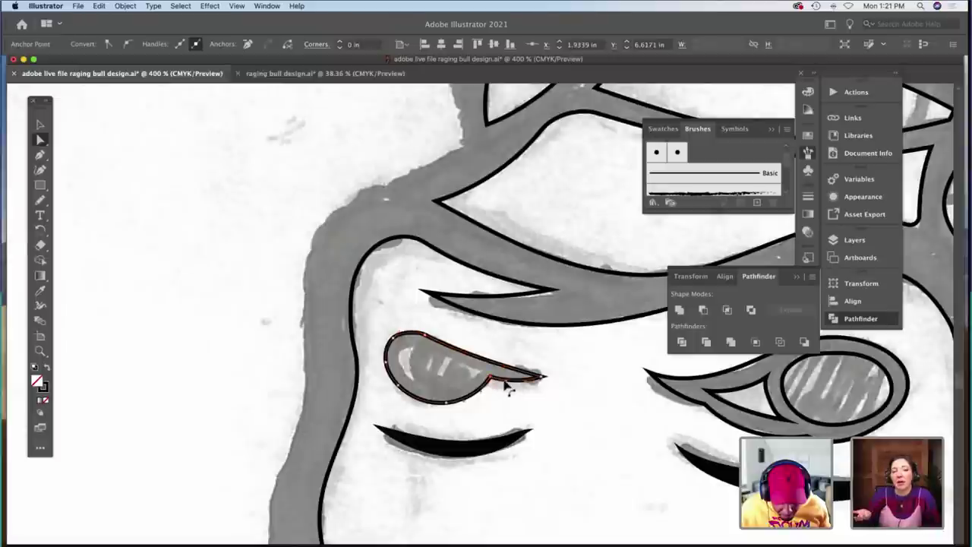
click(510, 394)
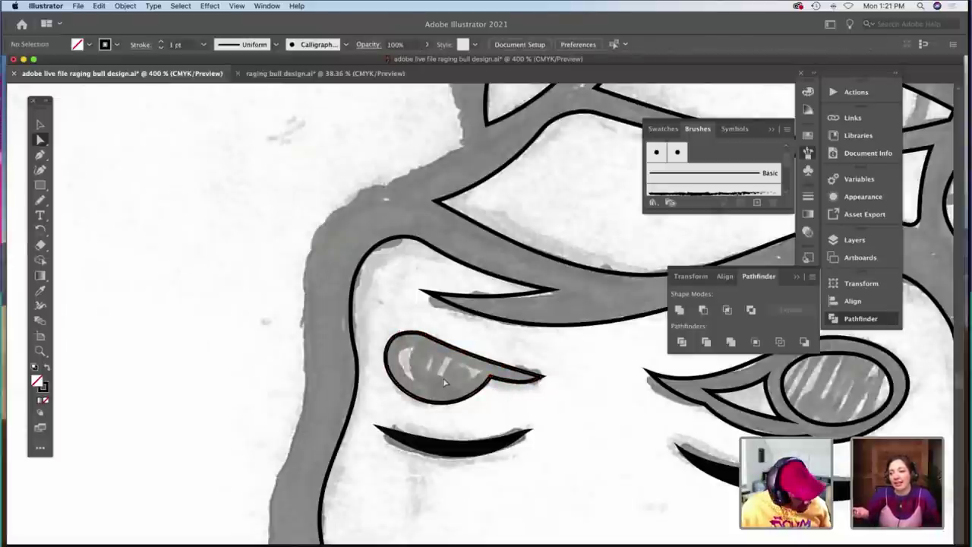
Draw the closed hatched-area shape and the thin crescent highlight inside the smaller nostril with the Pencil tool.
key(b)
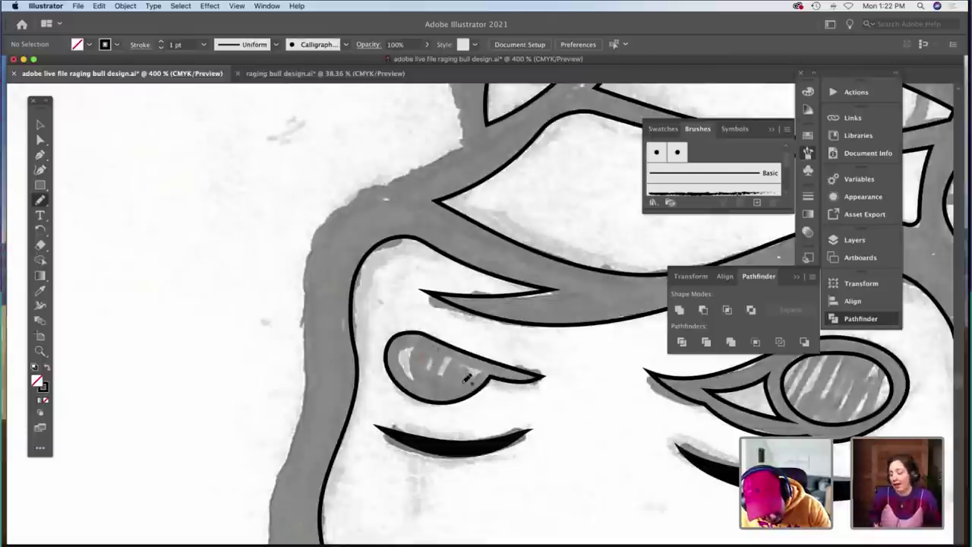
drag(485, 370, 422, 347)
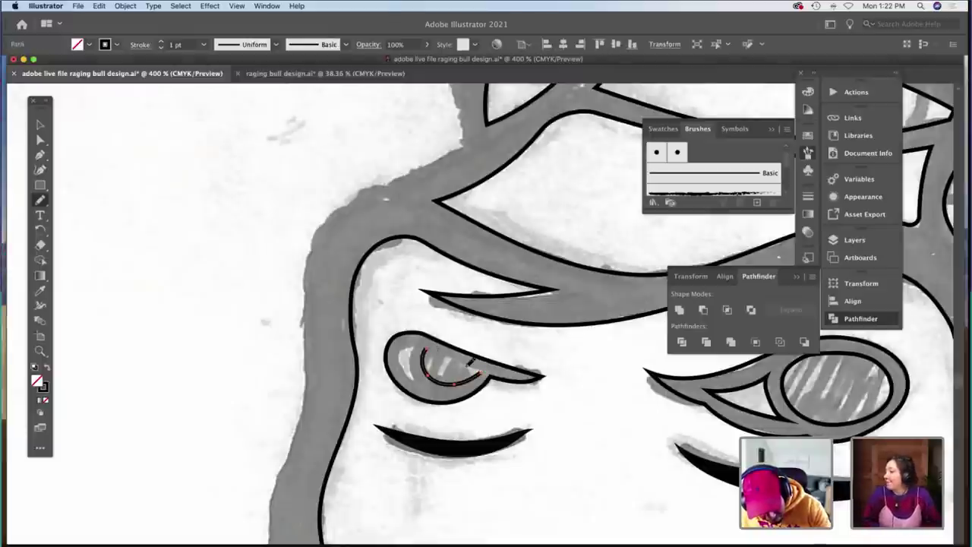
mouse_move(483, 367)
mouse_down()
mouse_move(422, 348)
mouse_move(415, 378)
mouse_up()
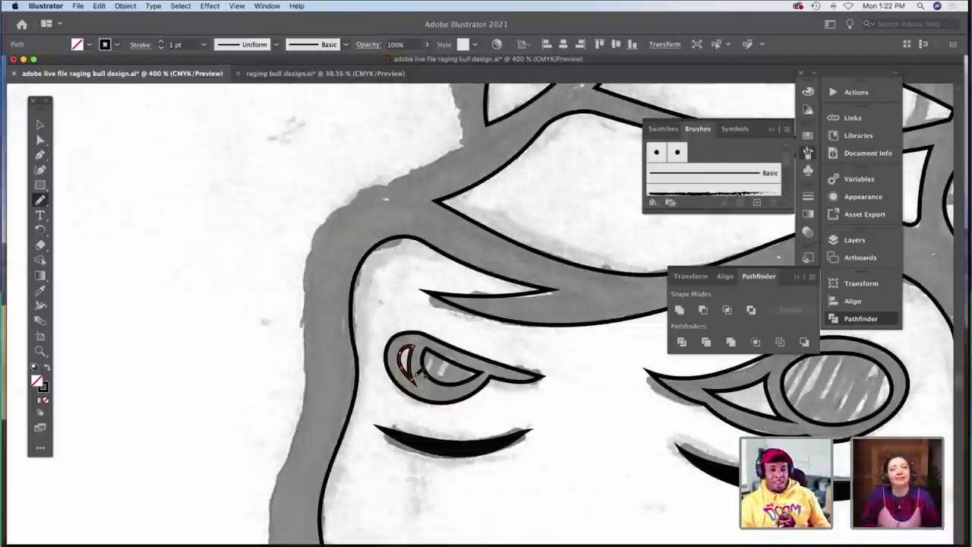
Move the pointed corner anchor of the smaller nostril's inner hatched shape slightly outward toward the tail.
key(a)
click(466, 382)
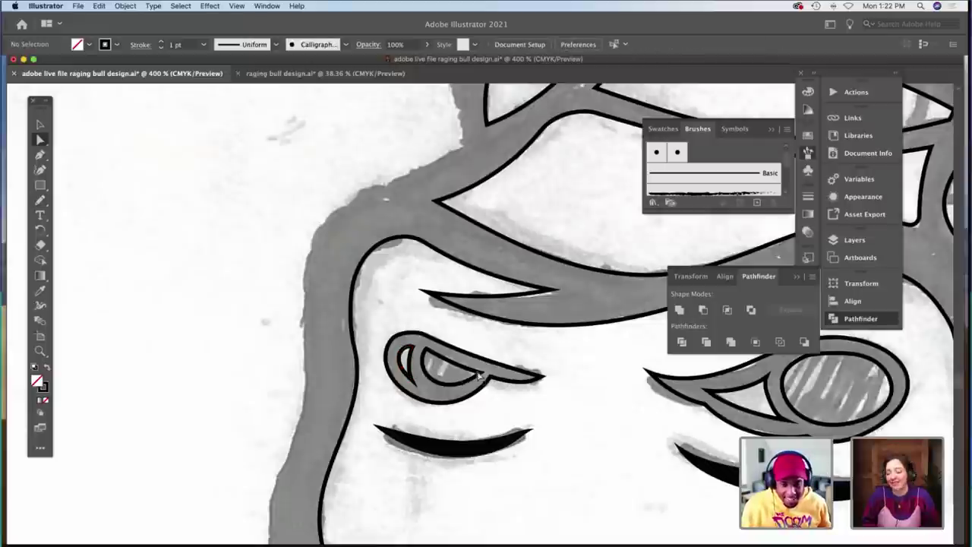
click(481, 374)
click(483, 375)
drag(482, 373, 485, 373)
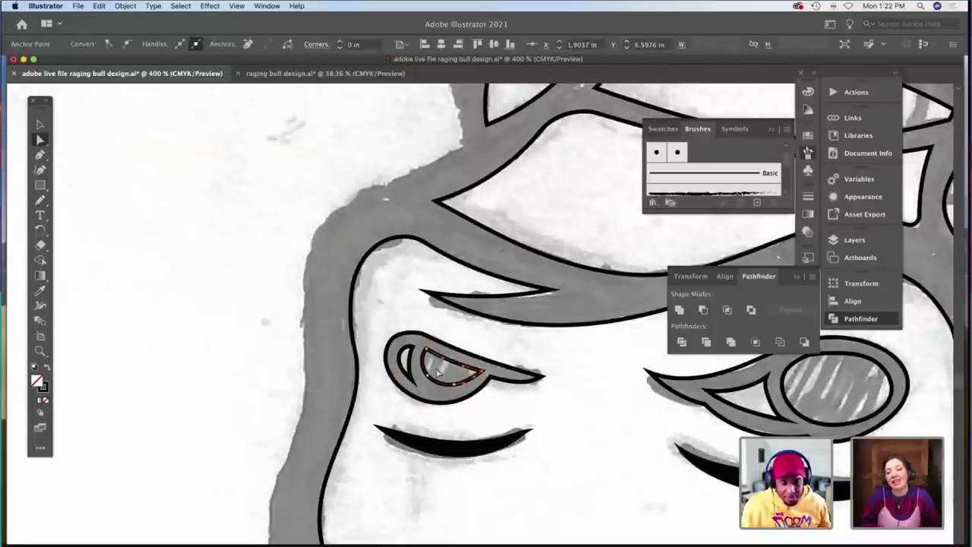
click(438, 371)
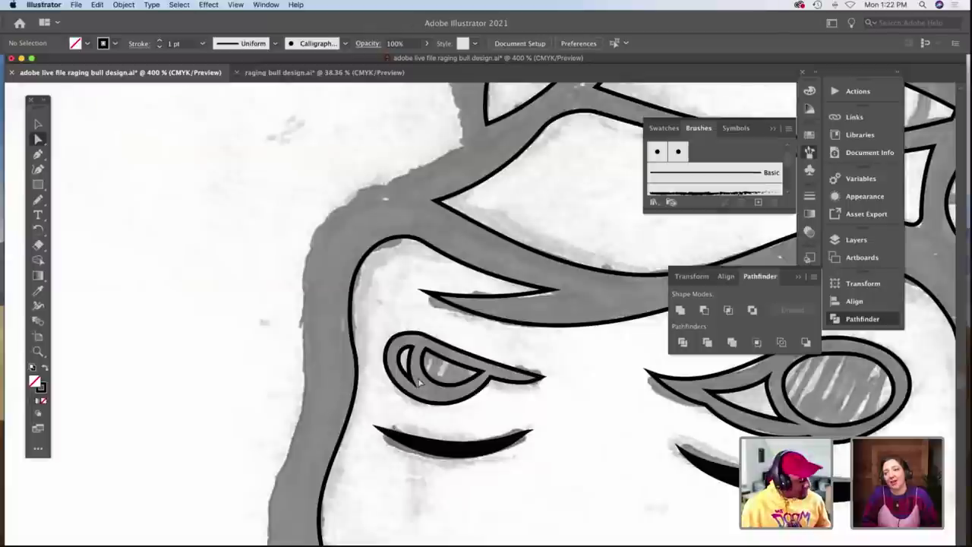
Examine the uninked crease lines in the sketch between the muzzle edge and the eye, down to the pointed corner.
key(z)
drag(503, 361, 468, 387)
scroll(468, 388, right, 3)
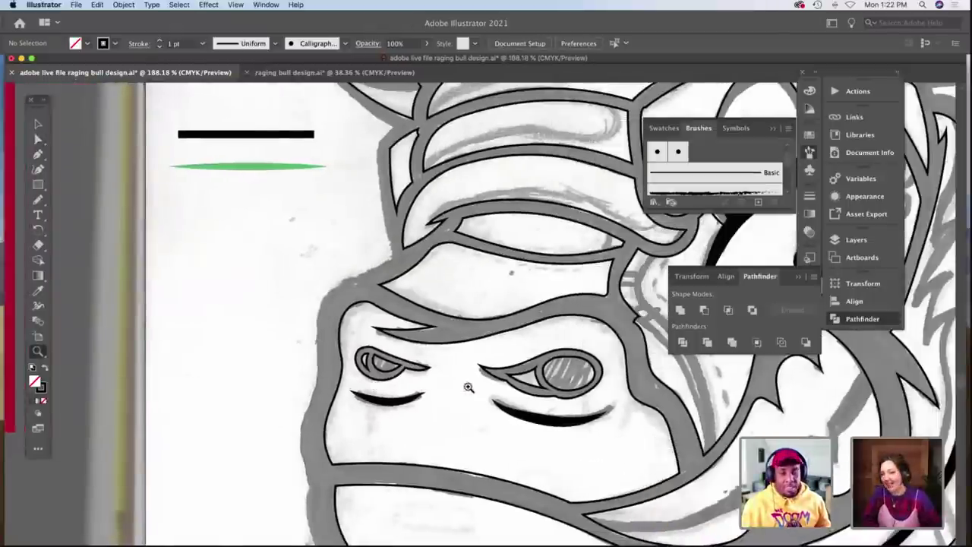
scroll(468, 387, right, 5)
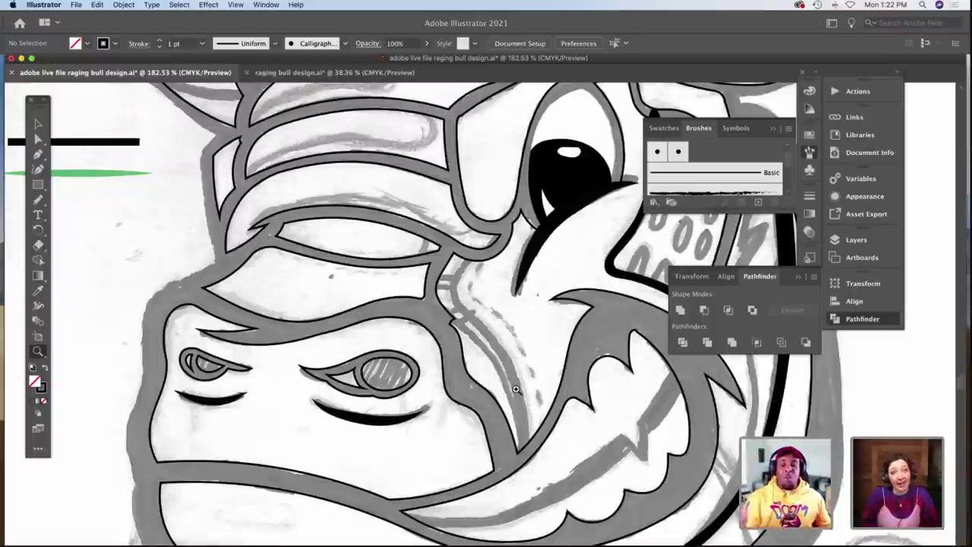
click(500, 329)
click(474, 341)
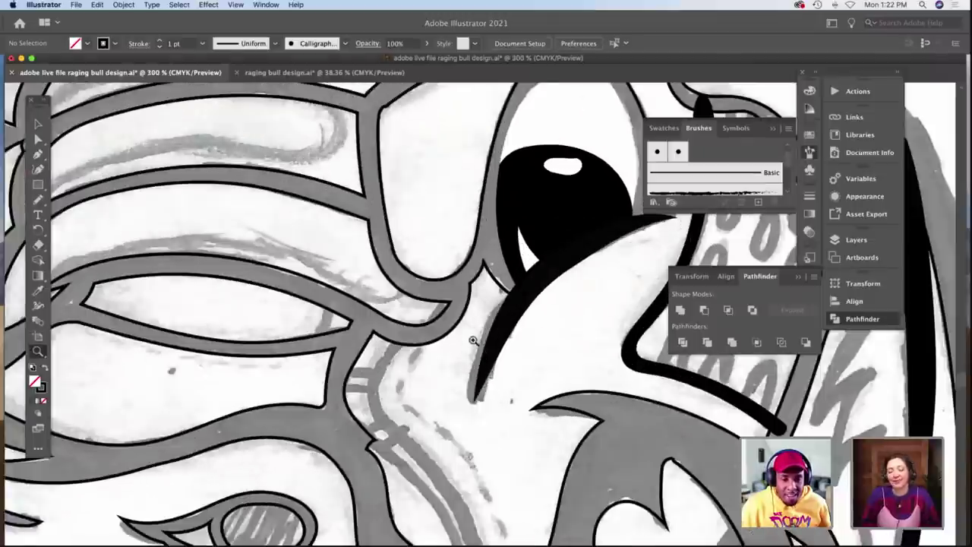
click(432, 354)
scroll(432, 354, down, 2)
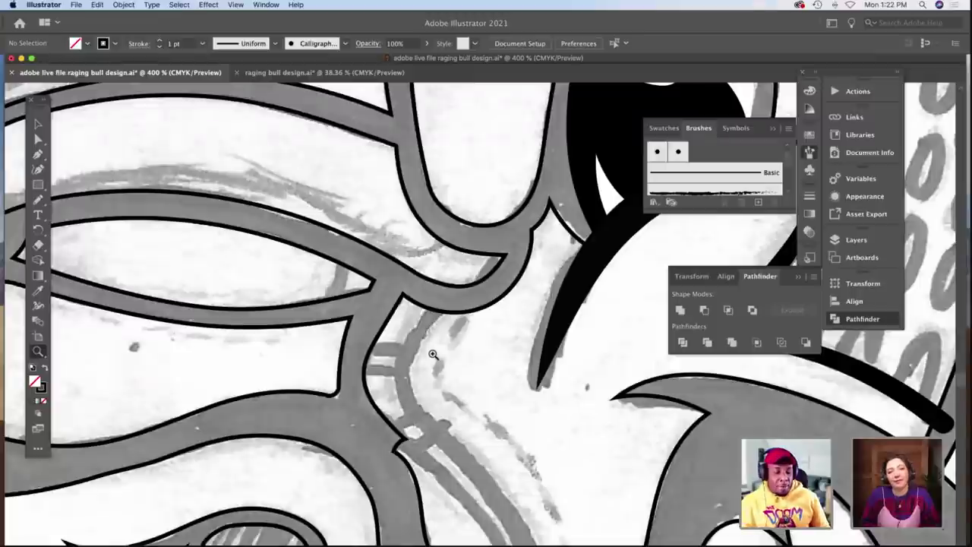
key(p)
key(plus)
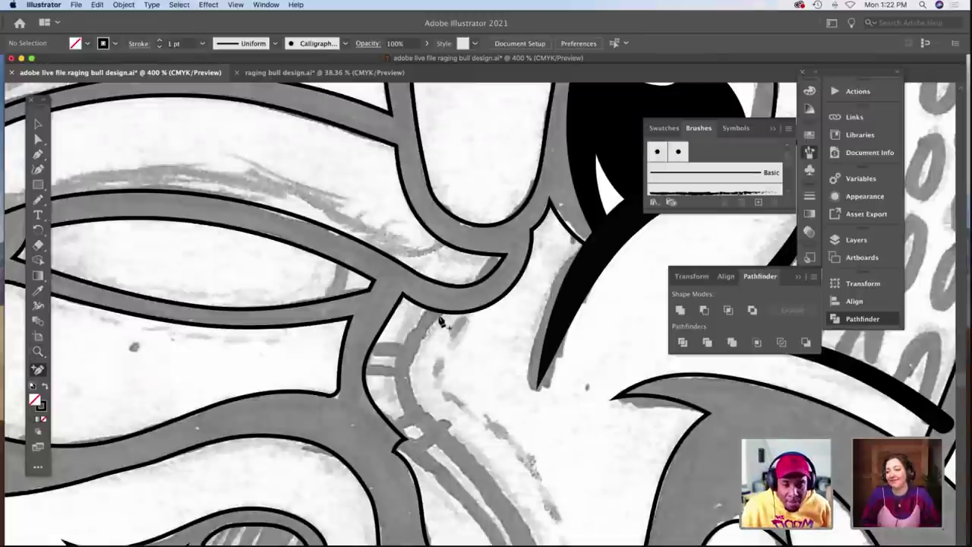
scroll(448, 323, down, 8)
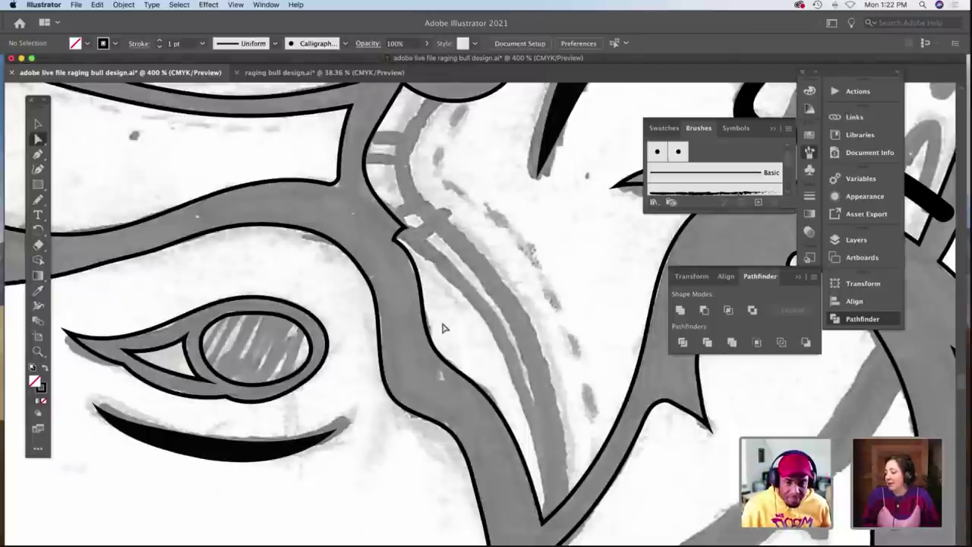
key(z)
alt+click(470, 326)
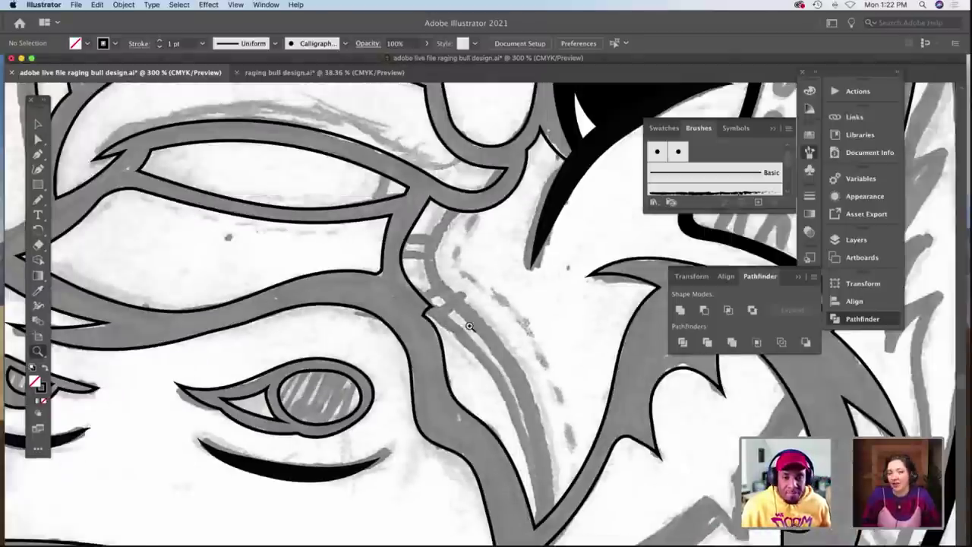
scroll(470, 326, down, 2)
scroll(470, 327, right, 1)
Review the options of Calligraphic Brush 1 with the Paintbrush tool active.
key(b)
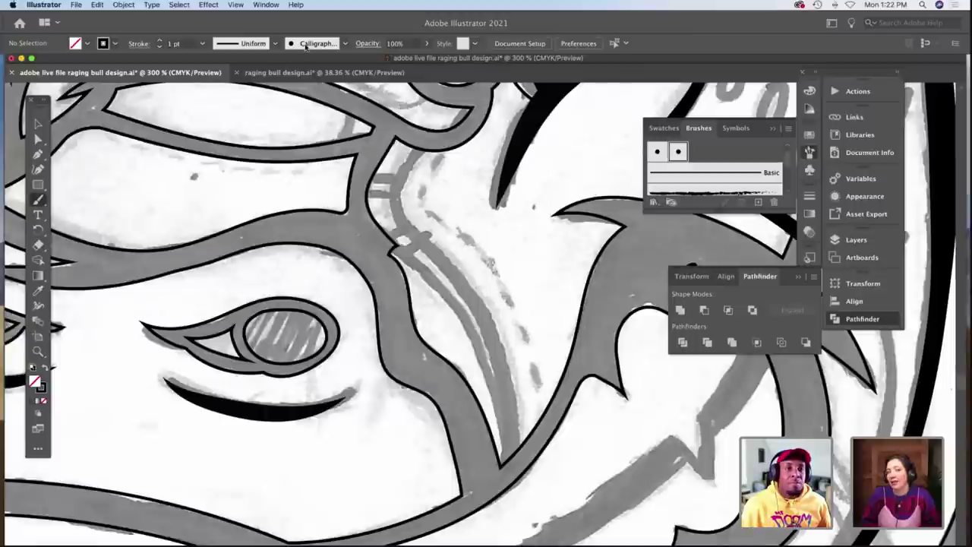
click(345, 44)
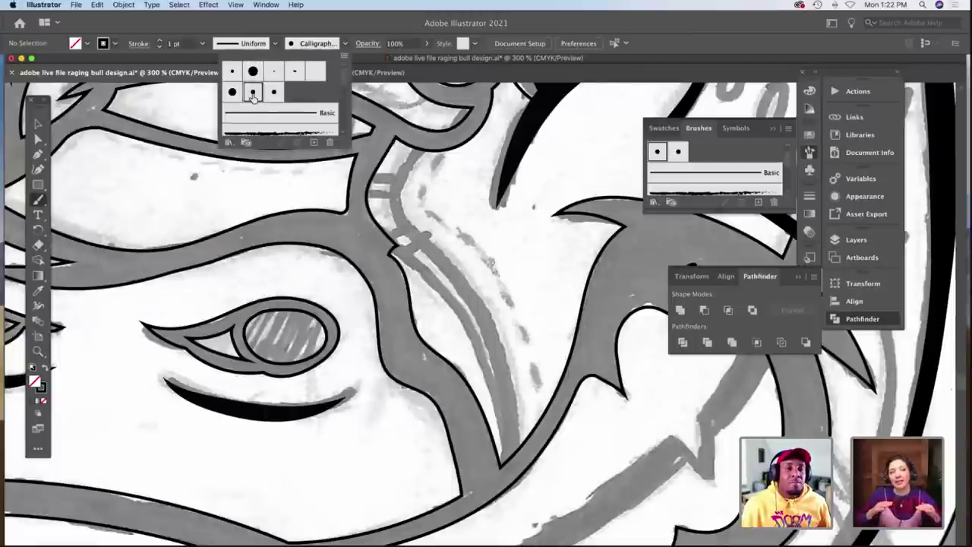
double_click(253, 93)
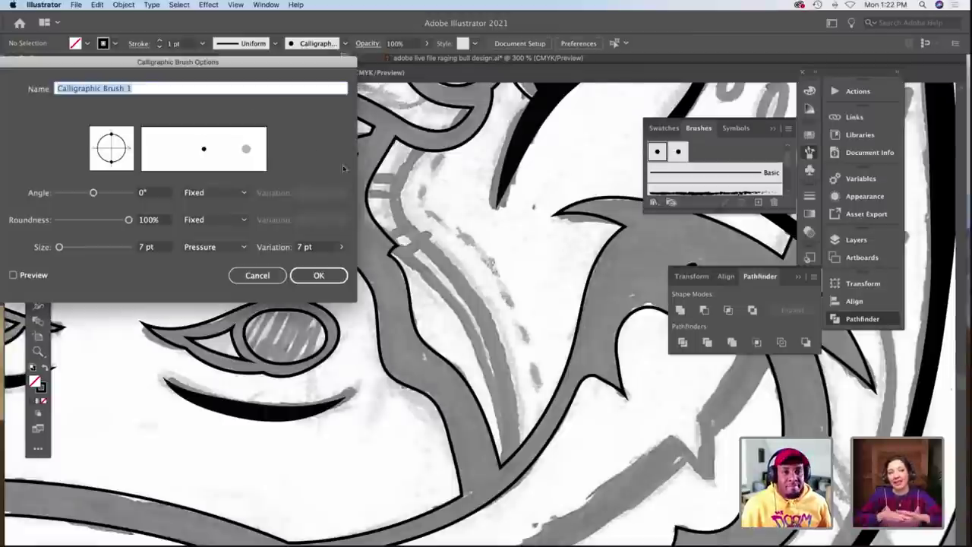
click(258, 275)
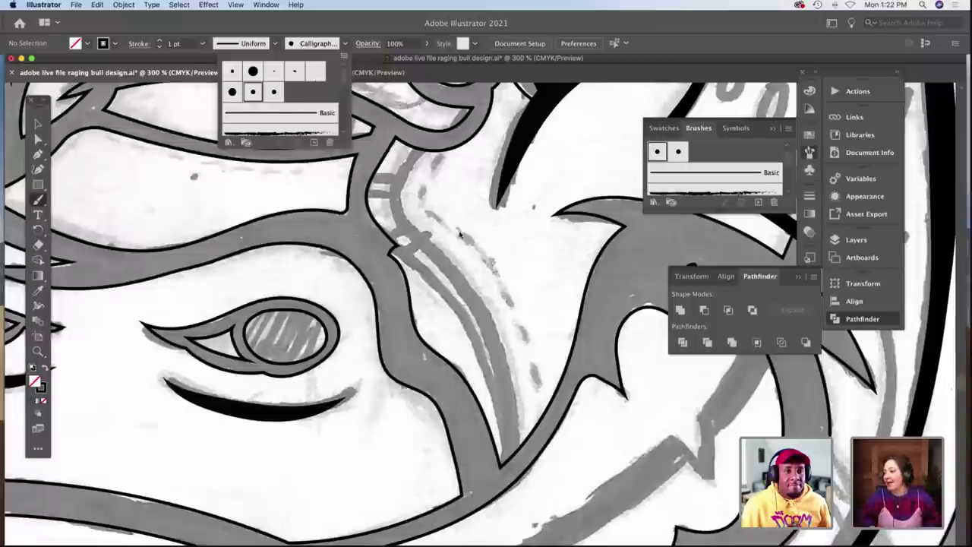
click(462, 233)
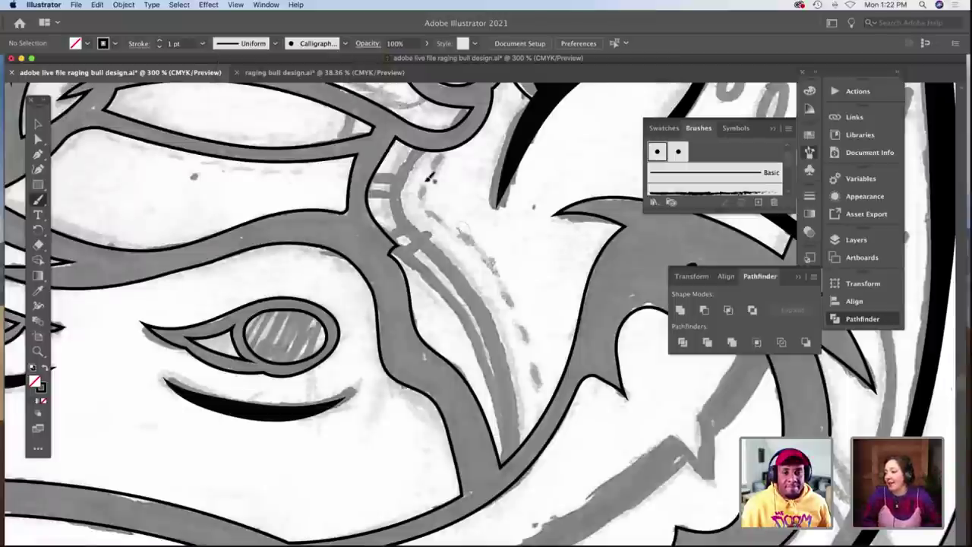
Set the size of Calligraphic Brush 2 to 5 pt and leave the existing brush strokes as they are.
click(314, 44)
double_click(275, 93)
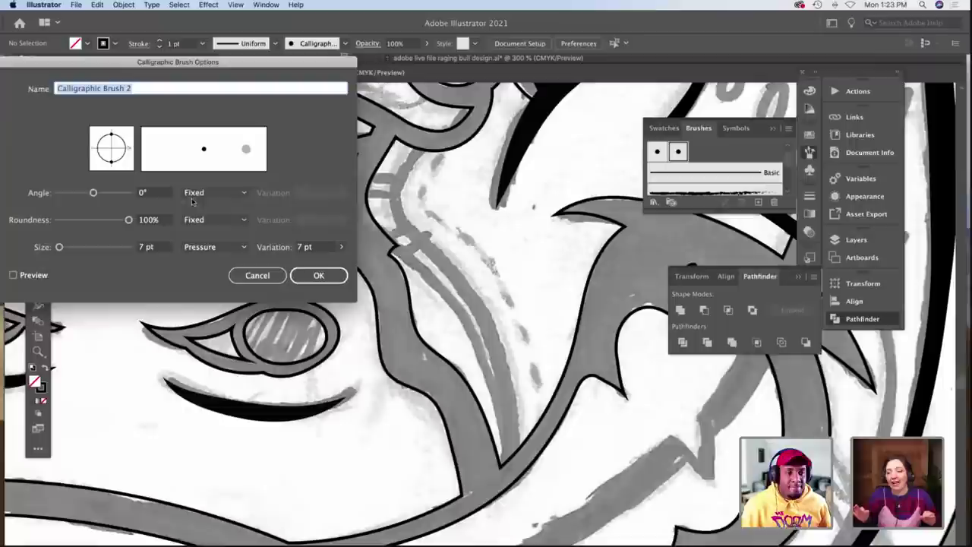
click(145, 247)
text(5)
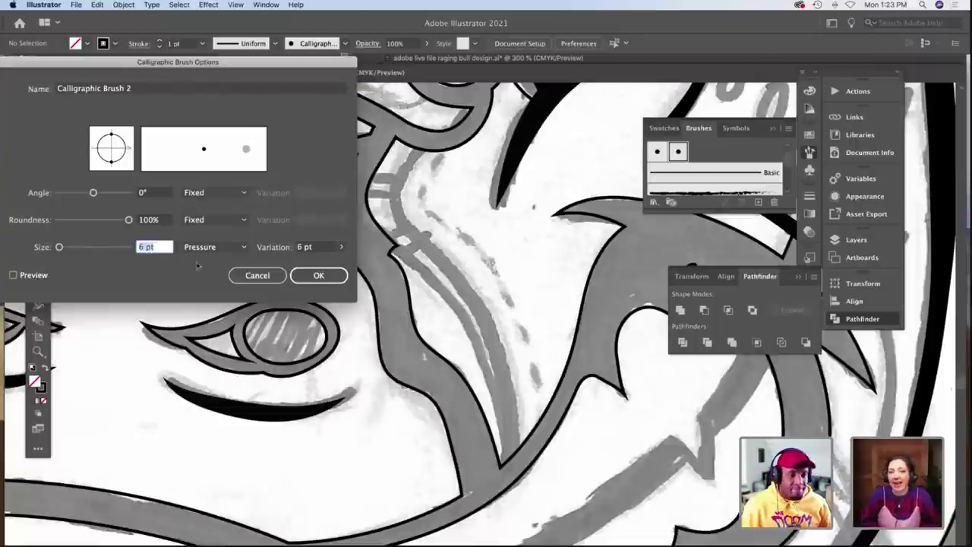
click(319, 274)
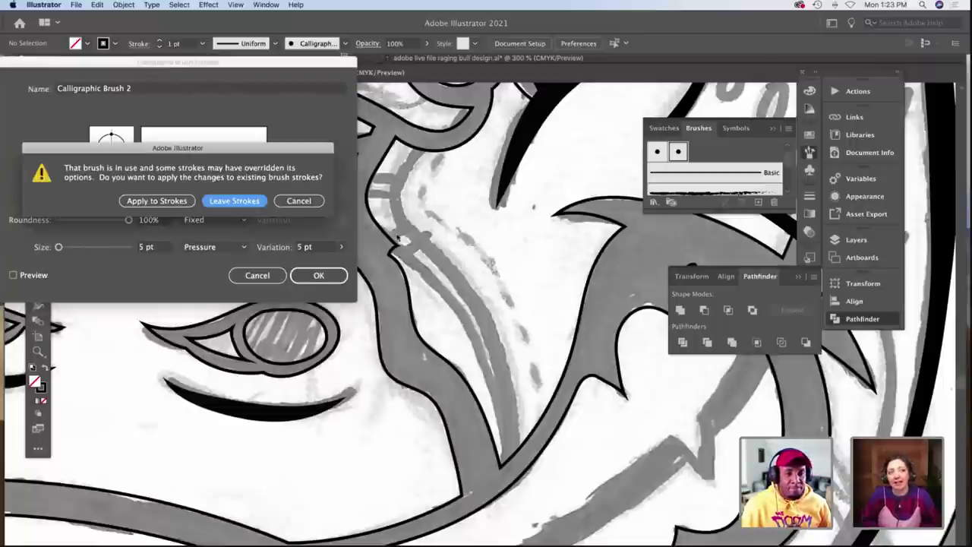
click(226, 202)
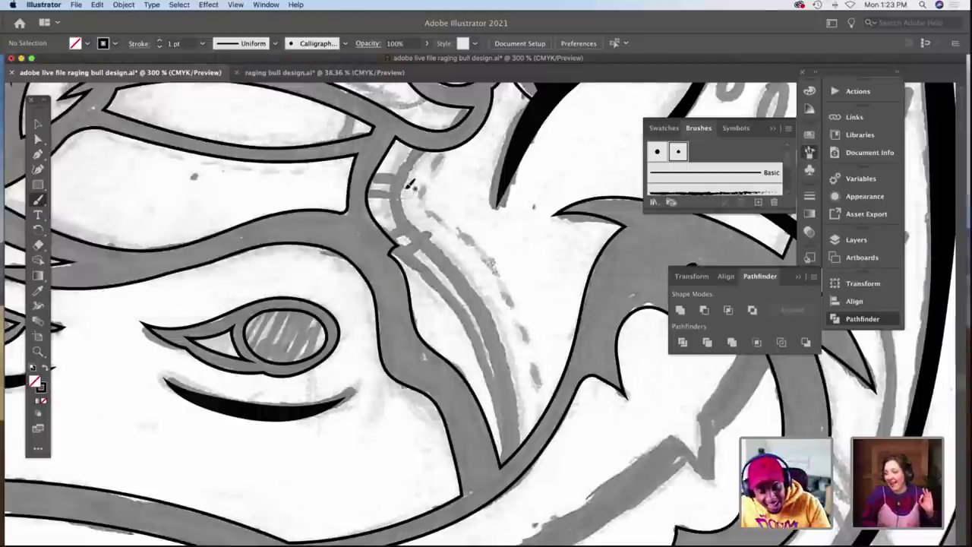
Try painting the curved cheek crease beside the muzzle with the Paintbrush, undoing each trial stroke.
mouse_move(416, 149)
mouse_down()
mouse_move(399, 186)
mouse_move(405, 221)
mouse_move(466, 272)
mouse_move(502, 332)
mouse_move(517, 385)
mouse_move(511, 475)
mouse_up()
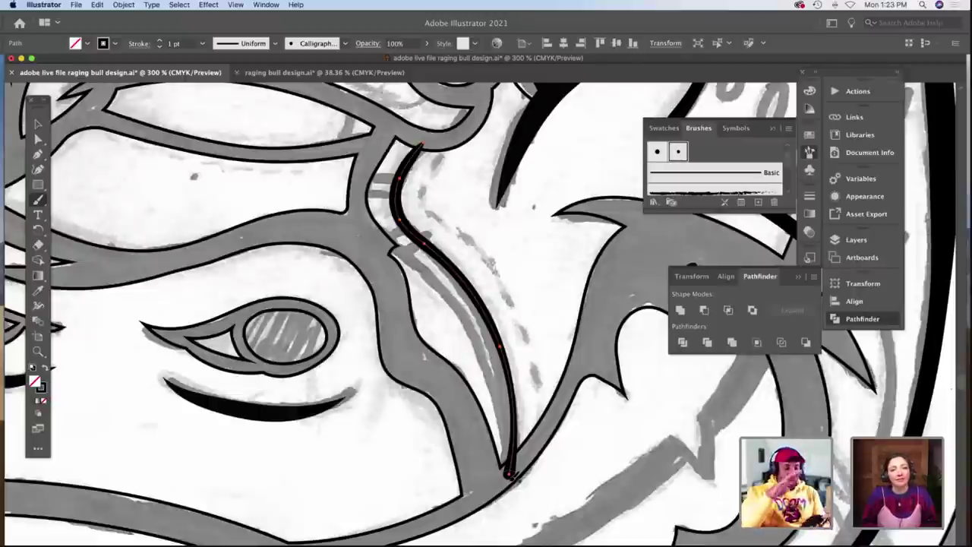
key(super+z)
key(v)
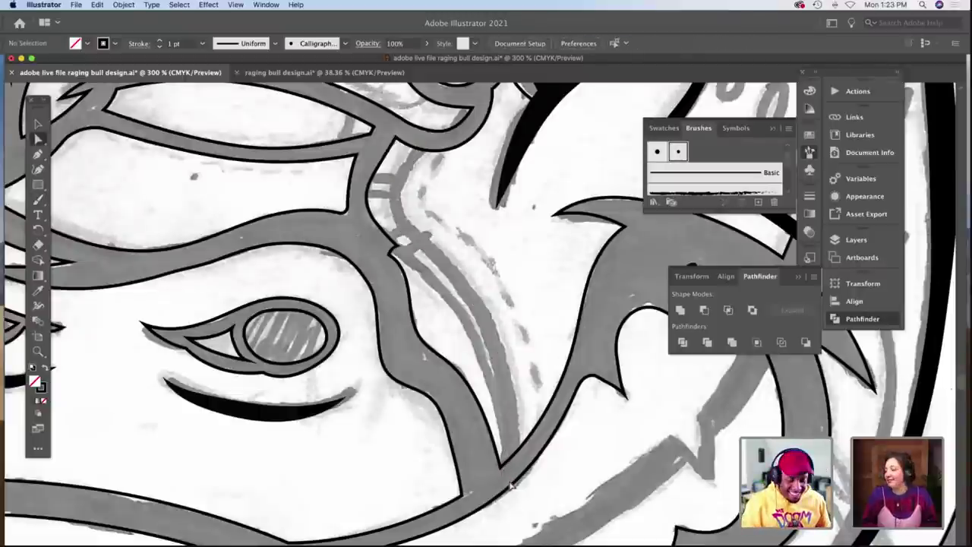
scroll(503, 437, right, 5)
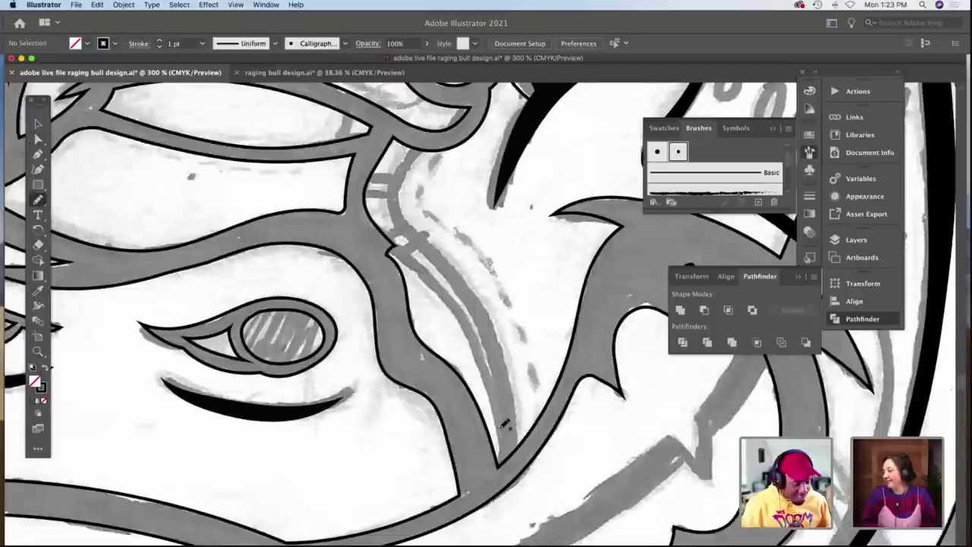
key(b)
scroll(505, 425, right, 2)
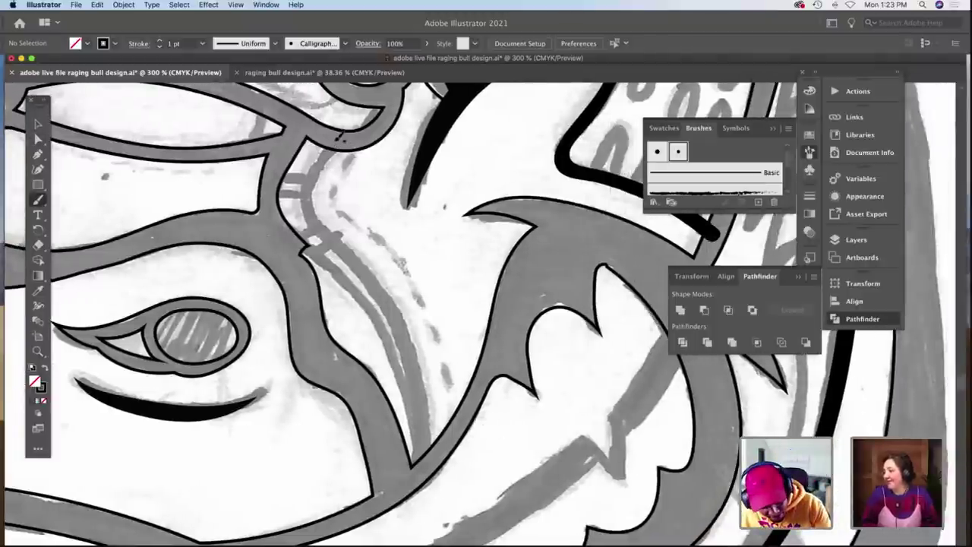
mouse_move(342, 139)
mouse_down()
mouse_move(305, 194)
mouse_move(306, 212)
mouse_move(347, 243)
mouse_up()
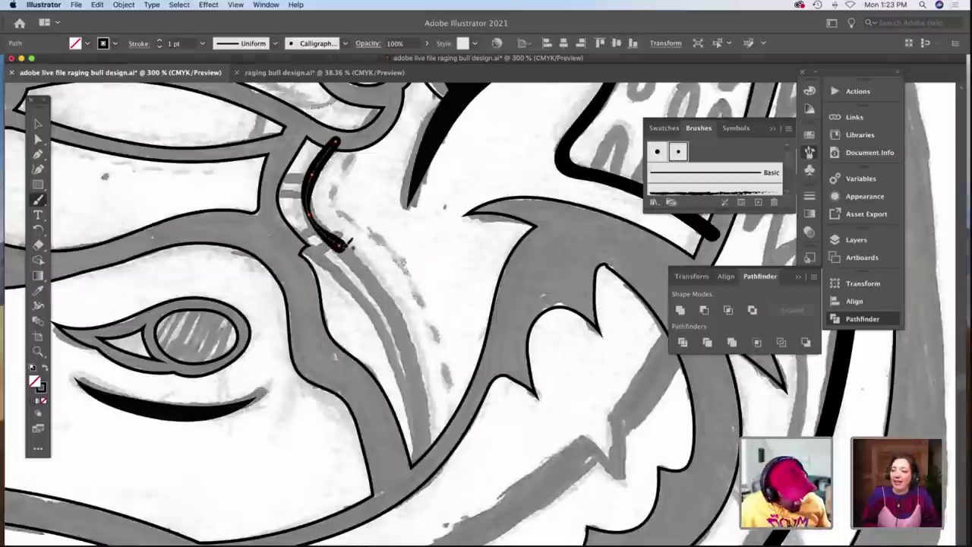
key(super+z)
mouse_move(341, 137)
mouse_down()
mouse_move(302, 199)
mouse_move(316, 219)
mouse_up()
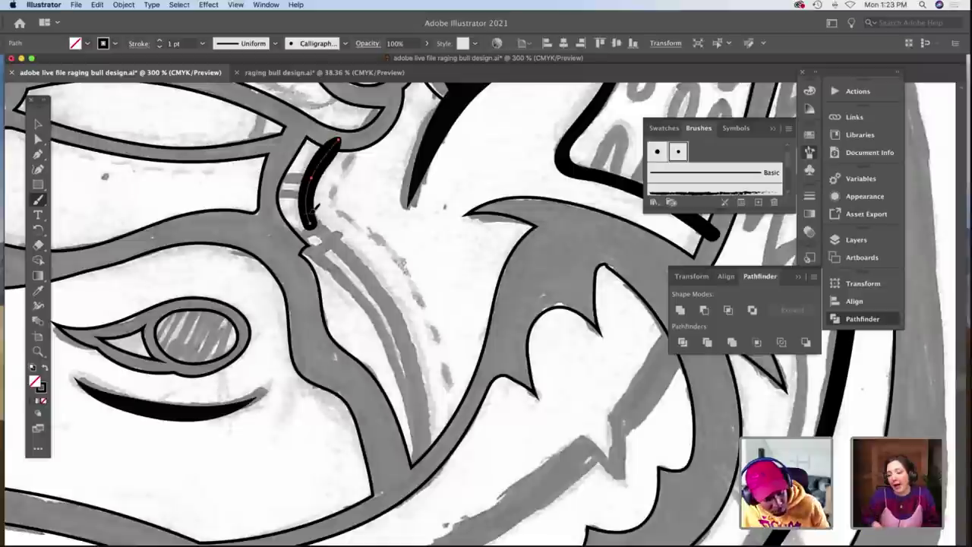
key(super+z)
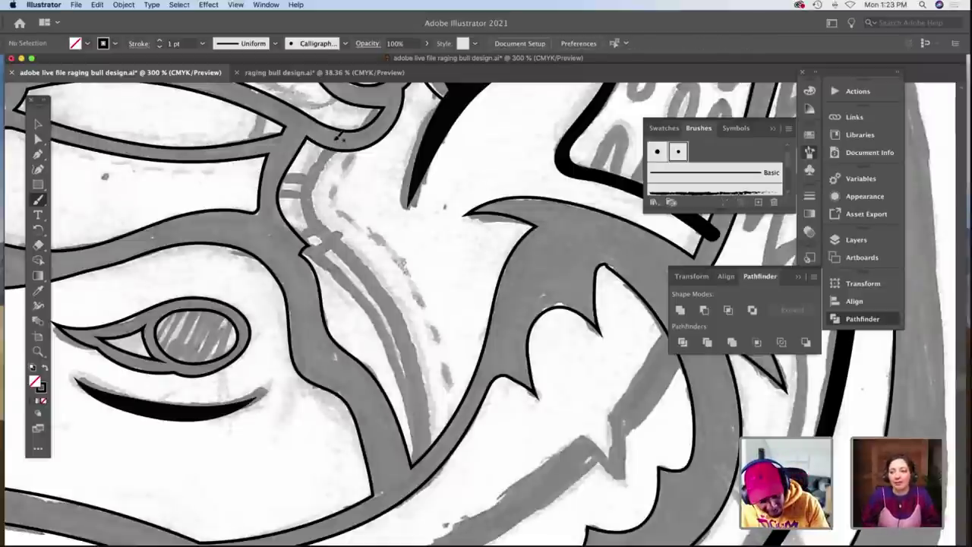
Paint the cheek crease as one long curved Paintbrush stroke from the fold below the eye down to the pointed corner.
mouse_move(338, 136)
mouse_down()
mouse_move(302, 213)
mouse_move(400, 311)
mouse_move(418, 359)
mouse_move(421, 471)
mouse_up()
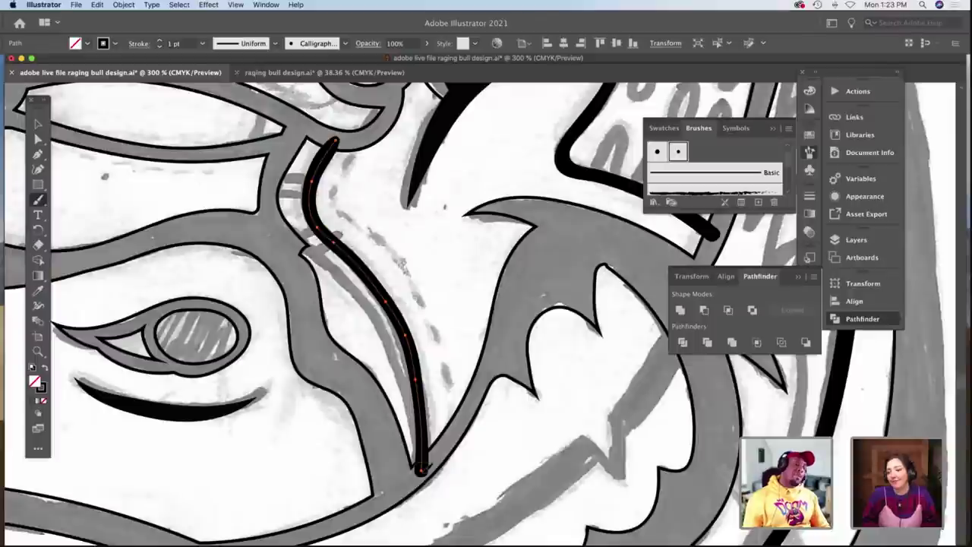
key(a)
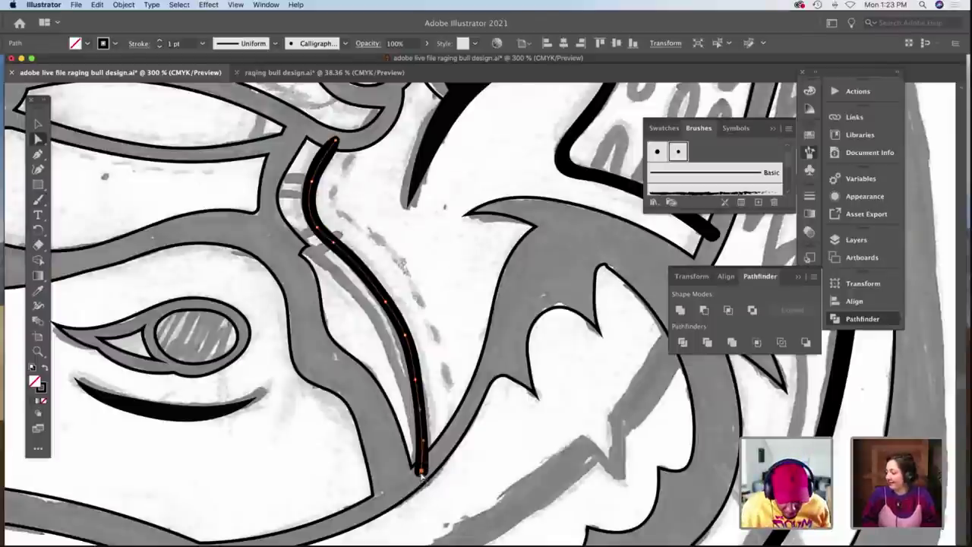
click(421, 472)
click(422, 412)
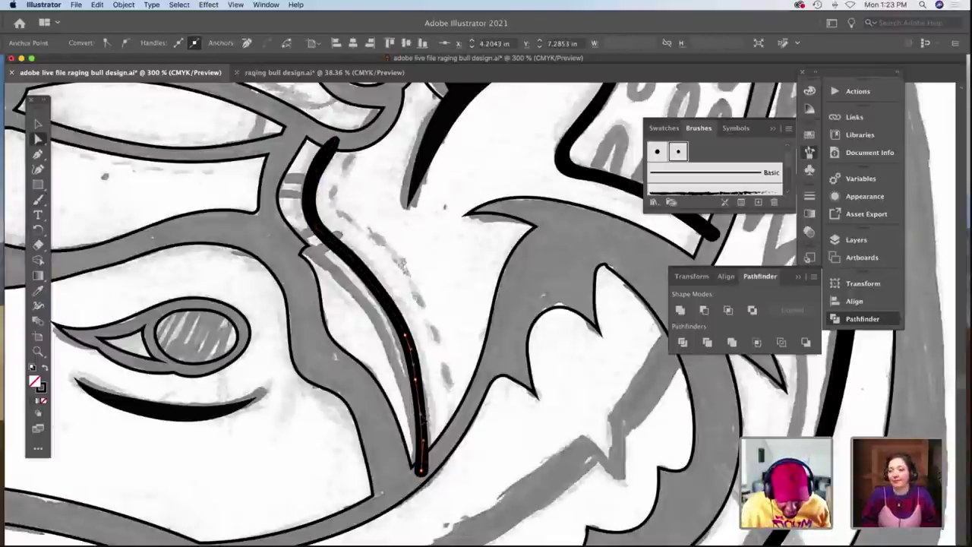
click(433, 402)
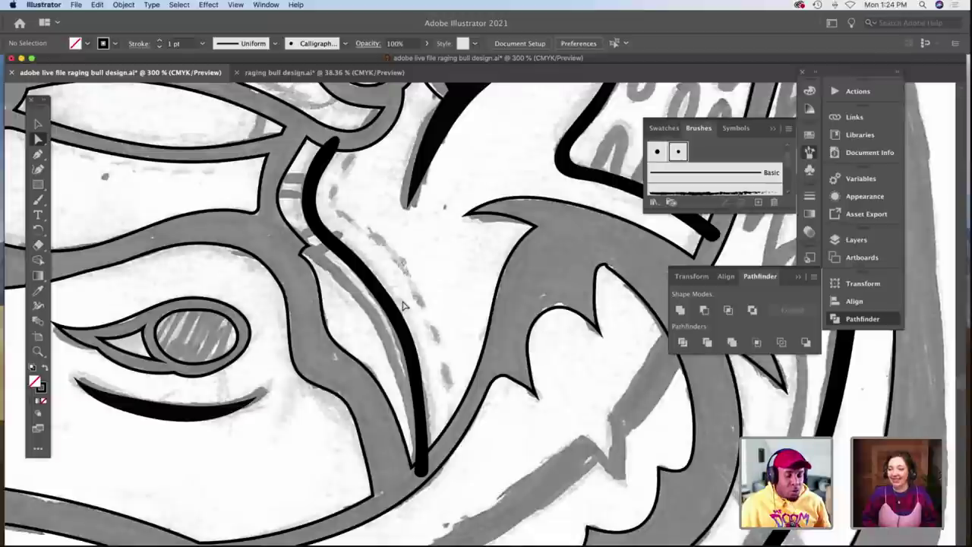
Open the cheek outline at the small notch beside the crease by adding an anchor point and deleting the short segment there.
key(z)
click(347, 278)
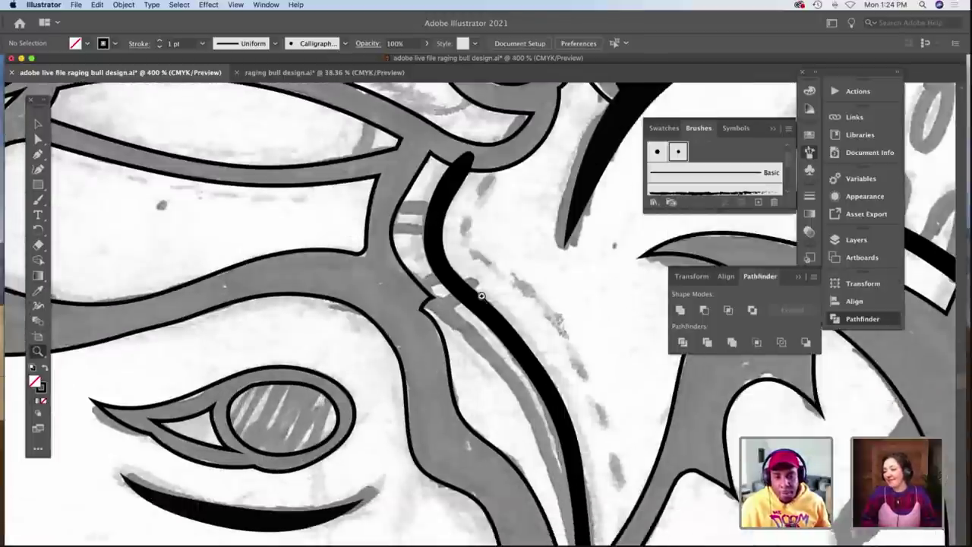
scroll(481, 295, down, 3)
scroll(480, 295, right, 3)
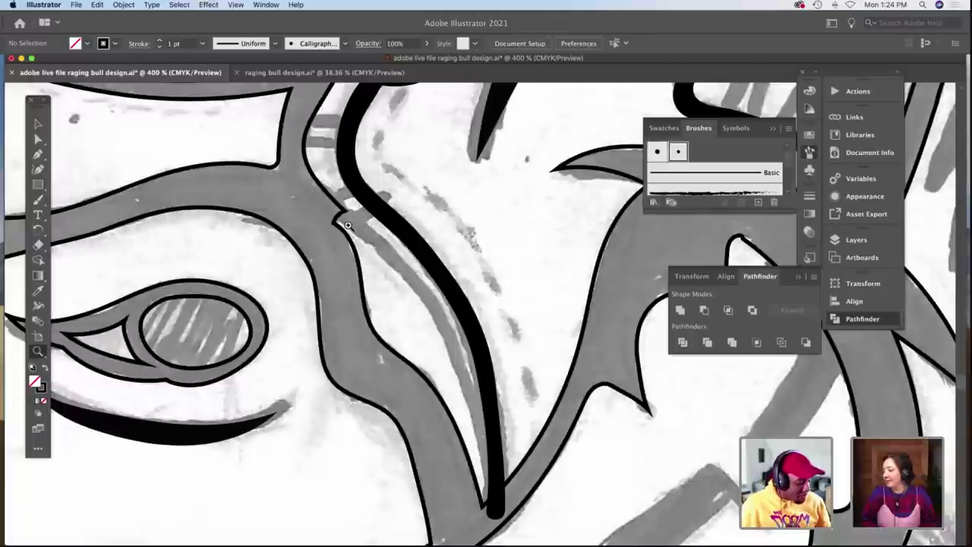
key(p)
key(plus)
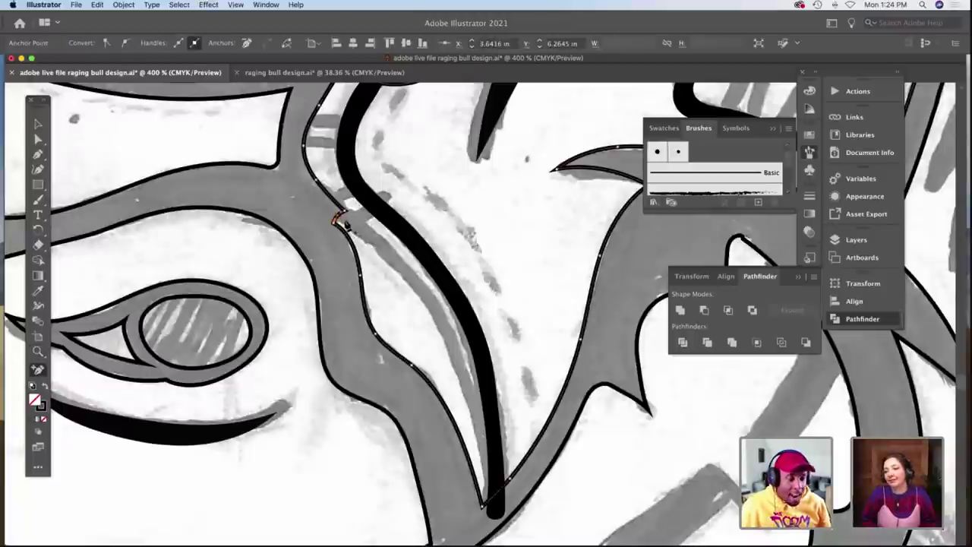
key(a)
click(339, 217)
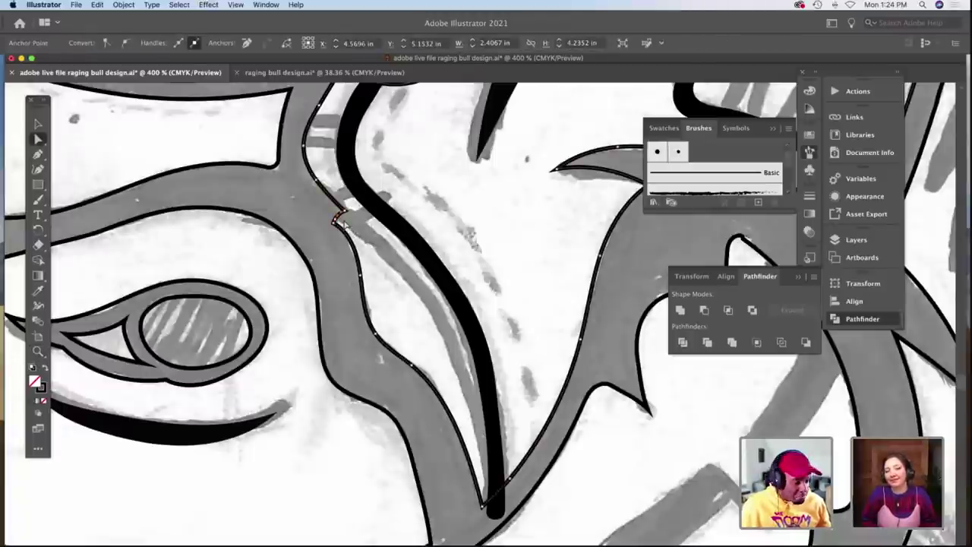
key(Delete)
click(339, 220)
click(336, 222)
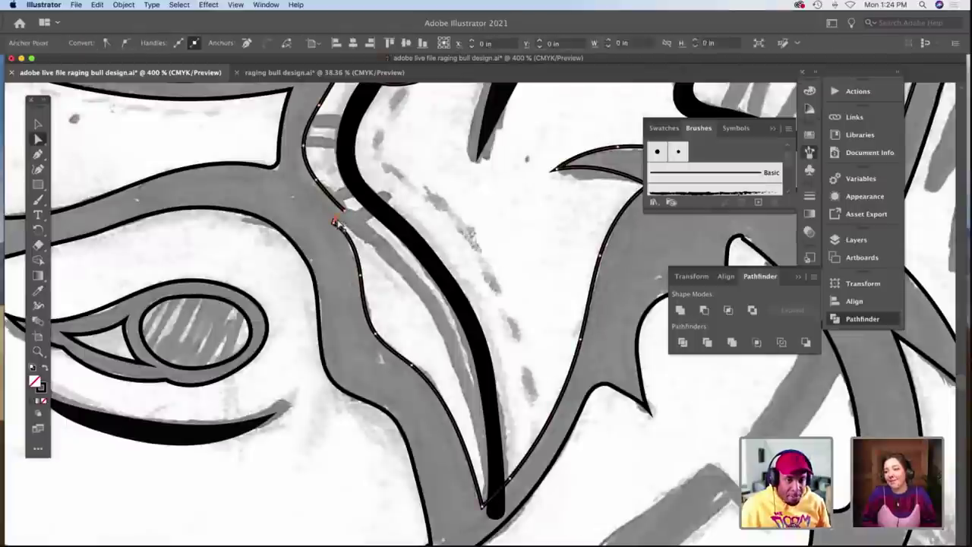
click(417, 318)
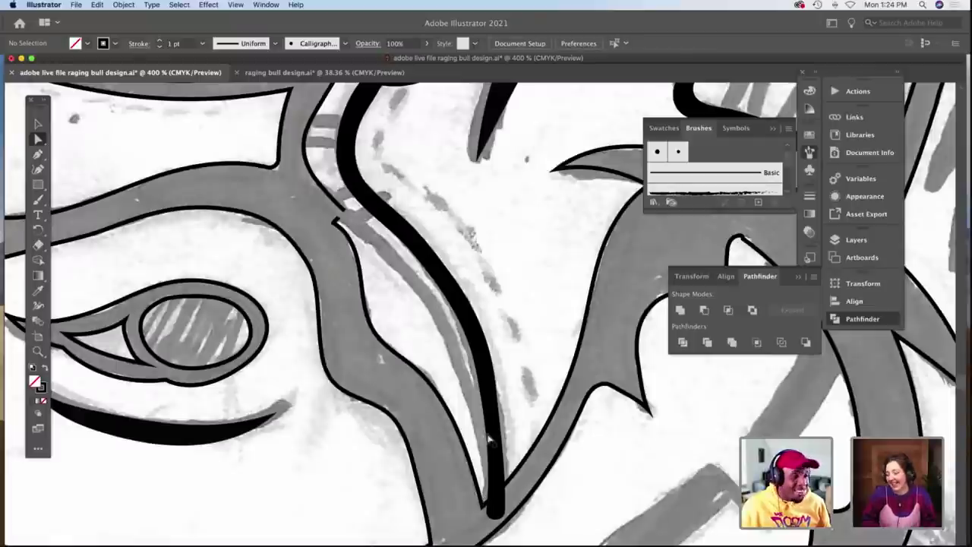
Add an anchor point on the cheek outline just beside its pointed lower corner.
click(482, 507)
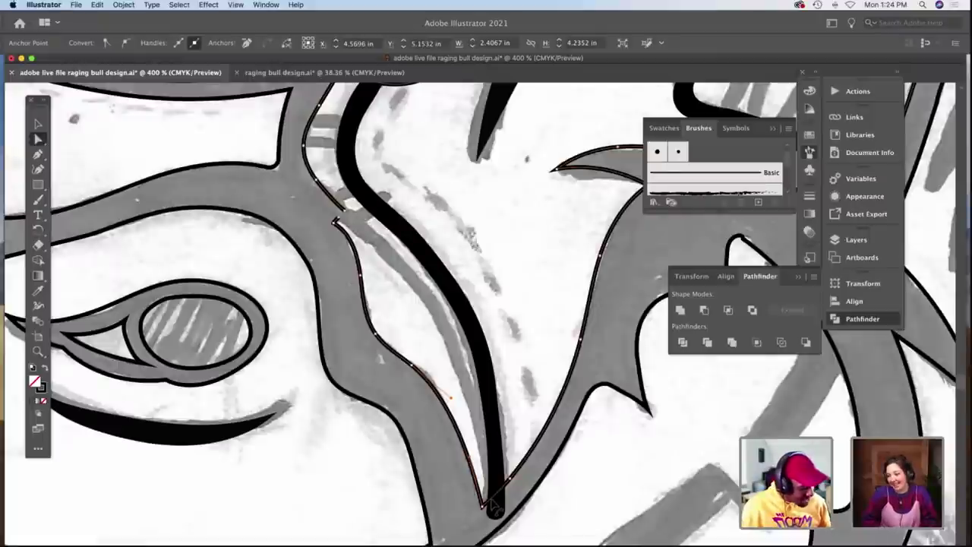
key(p)
key(plus)
click(491, 499)
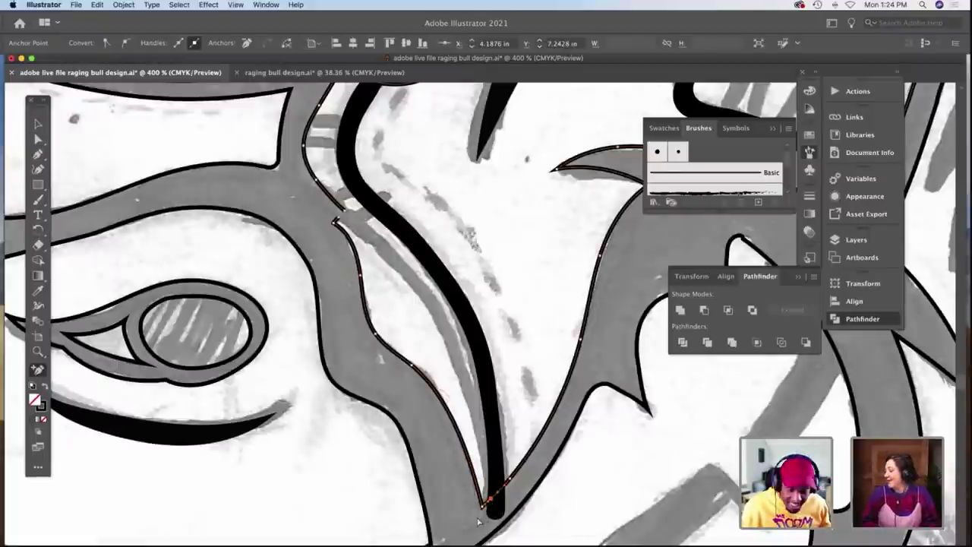
key(a)
click(485, 510)
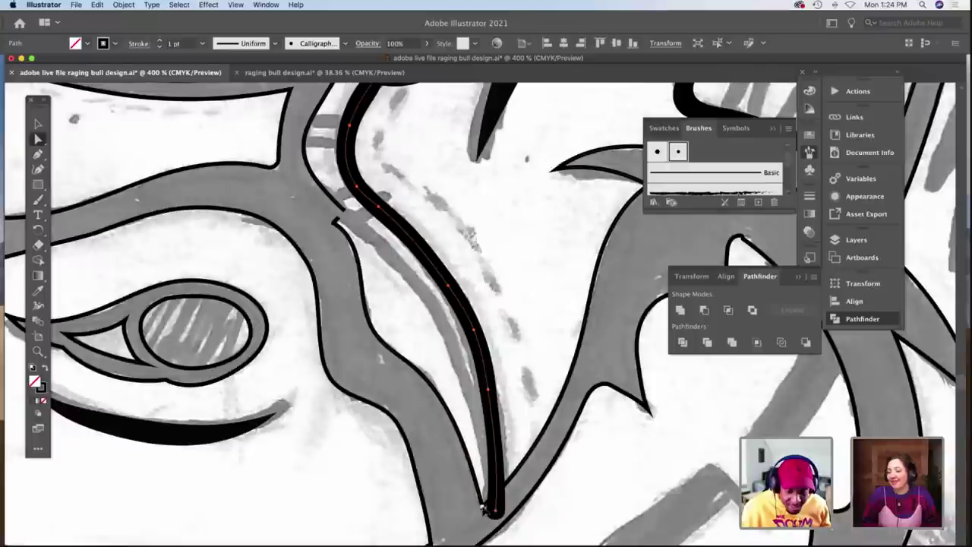
click(481, 505)
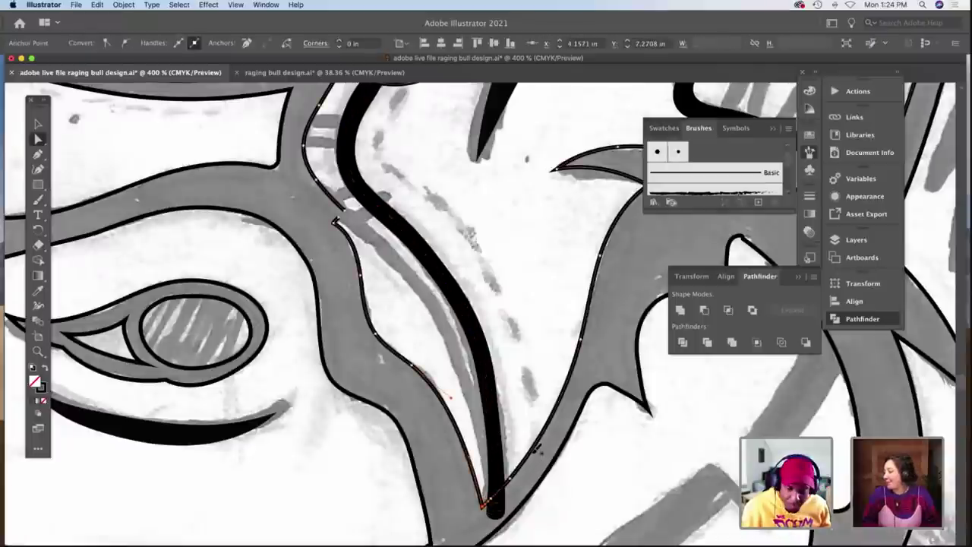
Isolate the cheek outline and open it at the pointed lower corner by deleting the corner anchor point selection.
key(v)
double_click(481, 506)
click(465, 522)
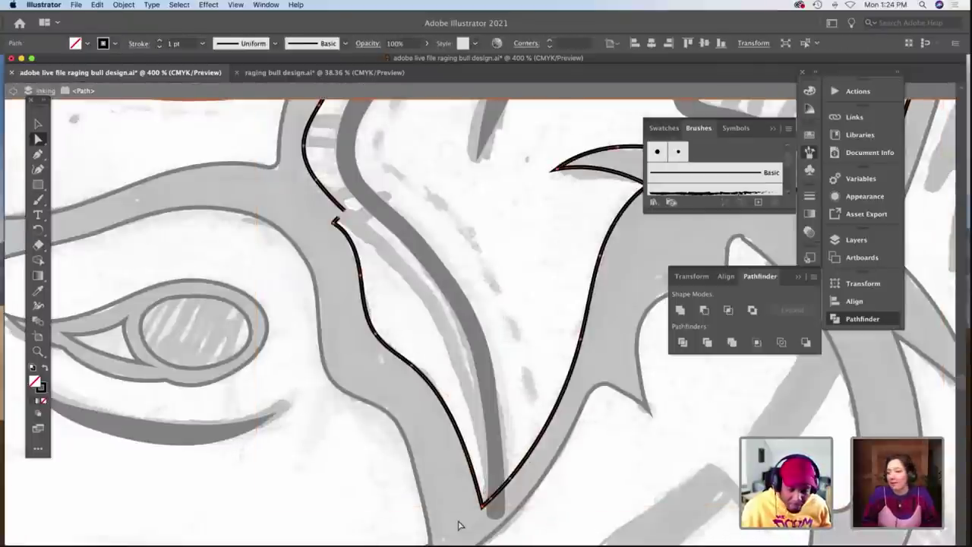
key(a)
click(482, 505)
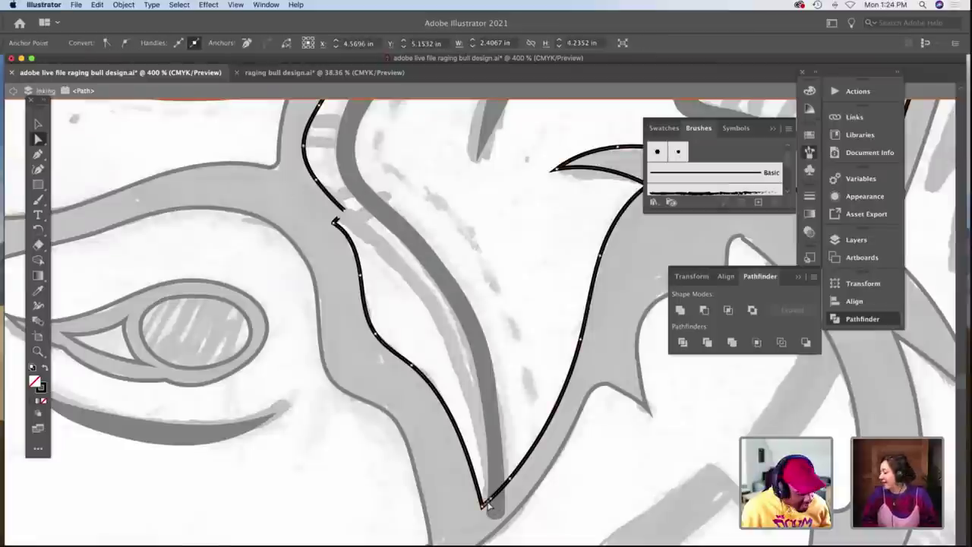
key(Delete)
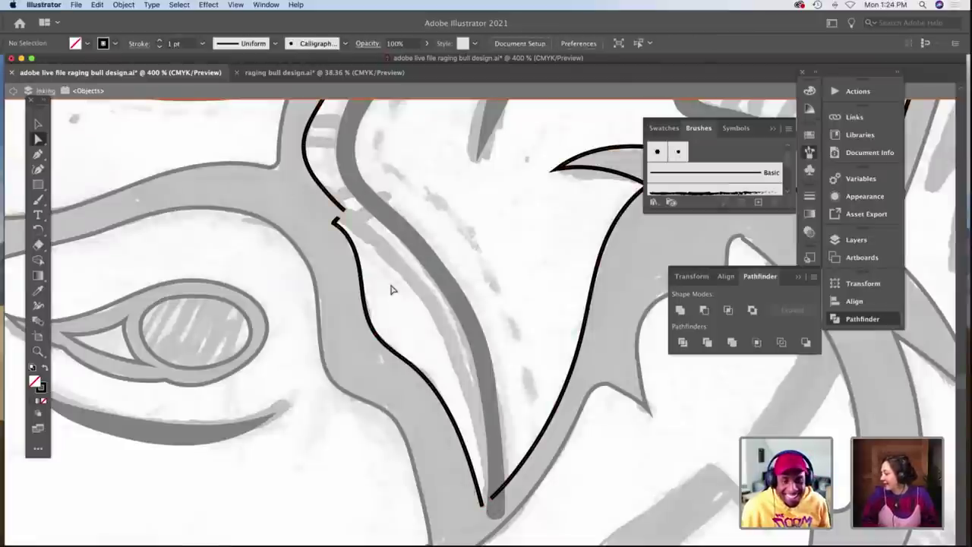
Close the narrow cheek sliver with a curved Pencil line from the small notch down to the pointed corner.
click(340, 218)
key(n)
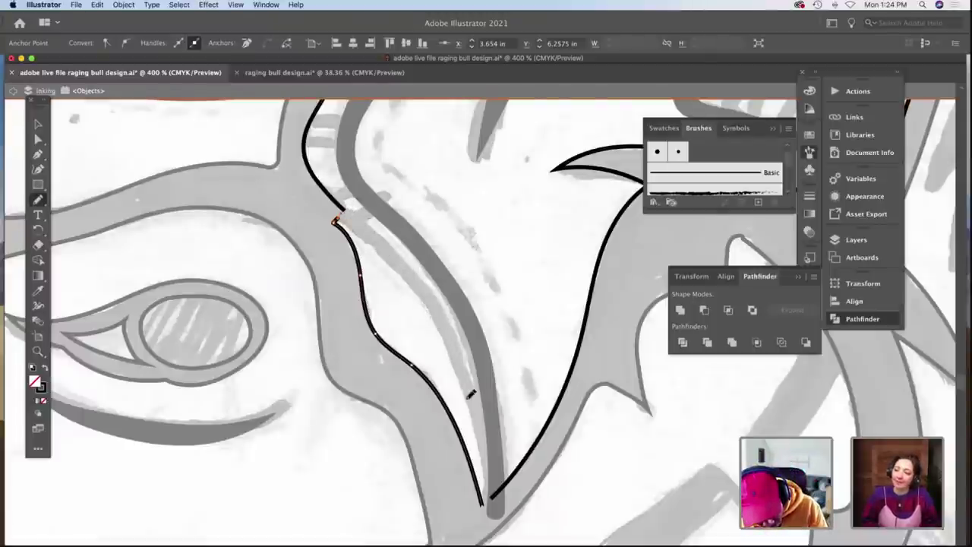
drag(470, 396, 485, 501)
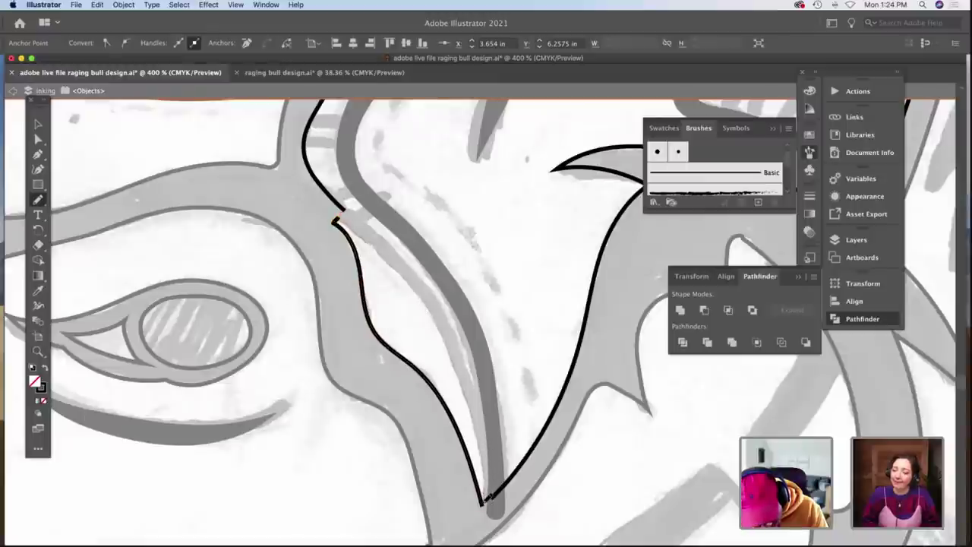
key(a)
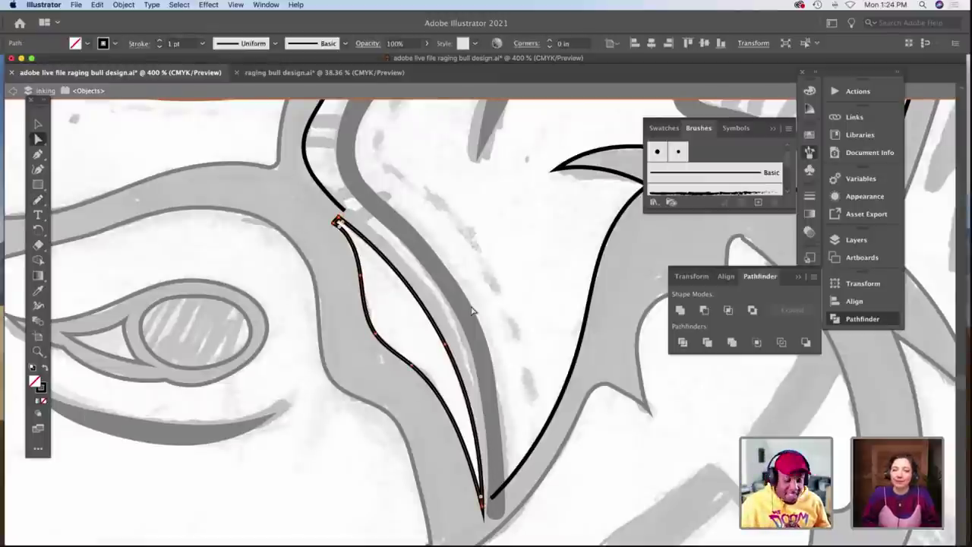
click(475, 312)
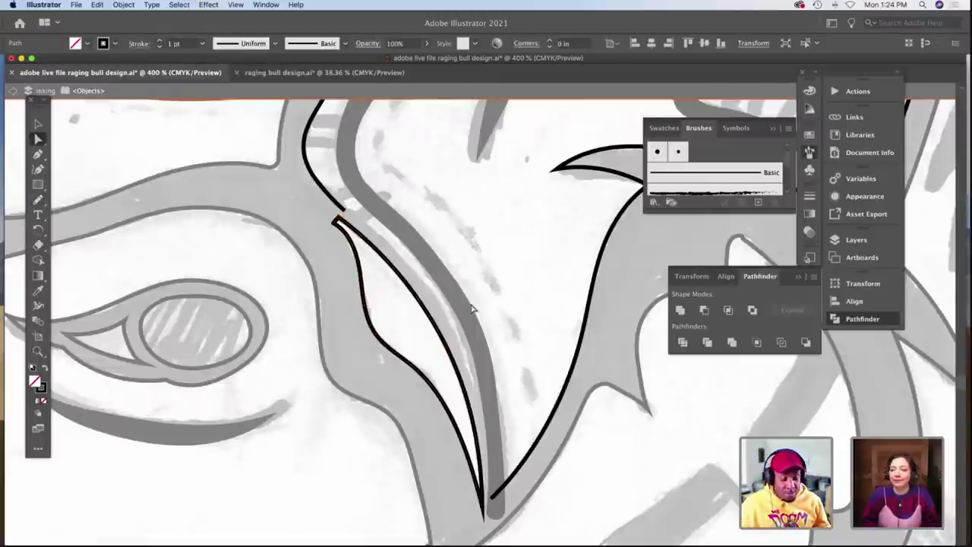
Close the remaining cheek outline with a parallel Pencil curve from the fold to the lower corner, and exit isolation mode.
click(349, 216)
scroll(348, 217, right, 3)
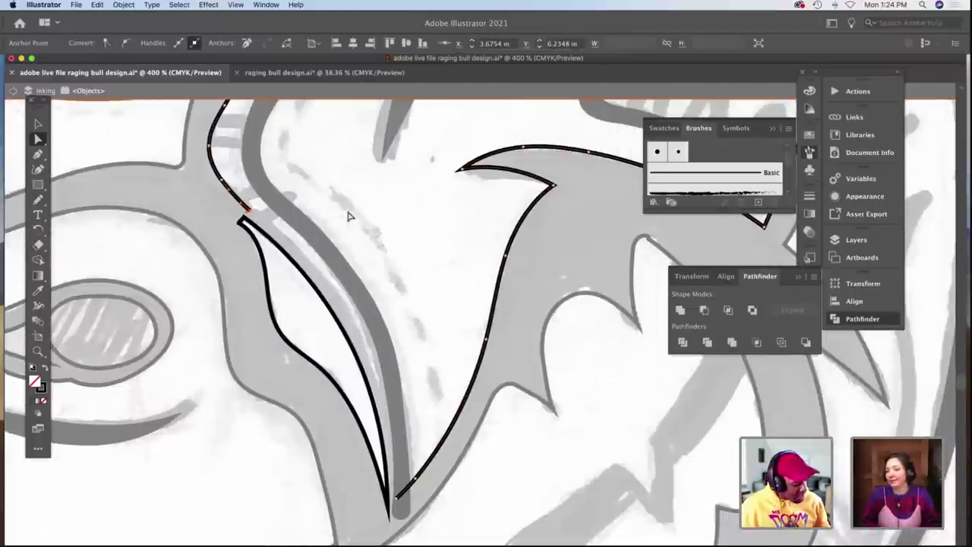
key(n)
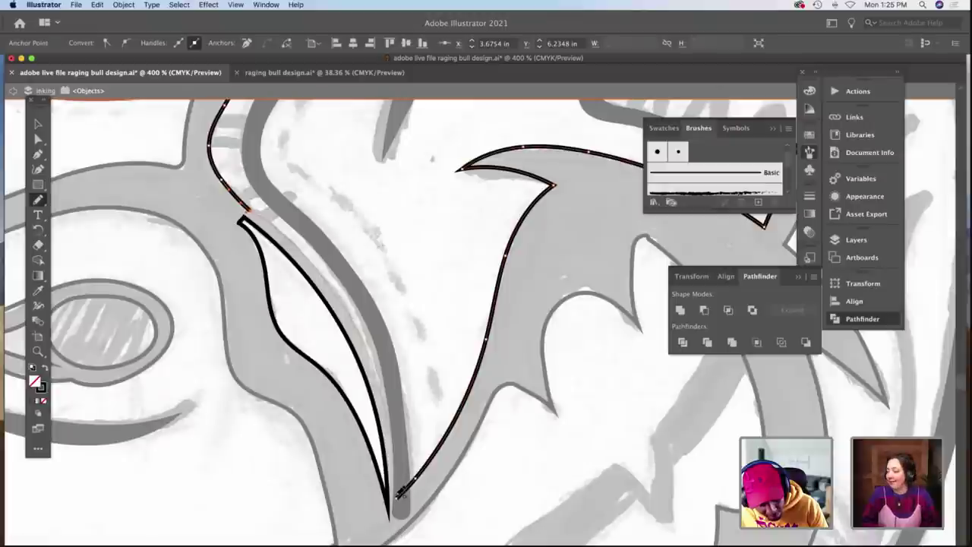
drag(396, 492, 394, 497)
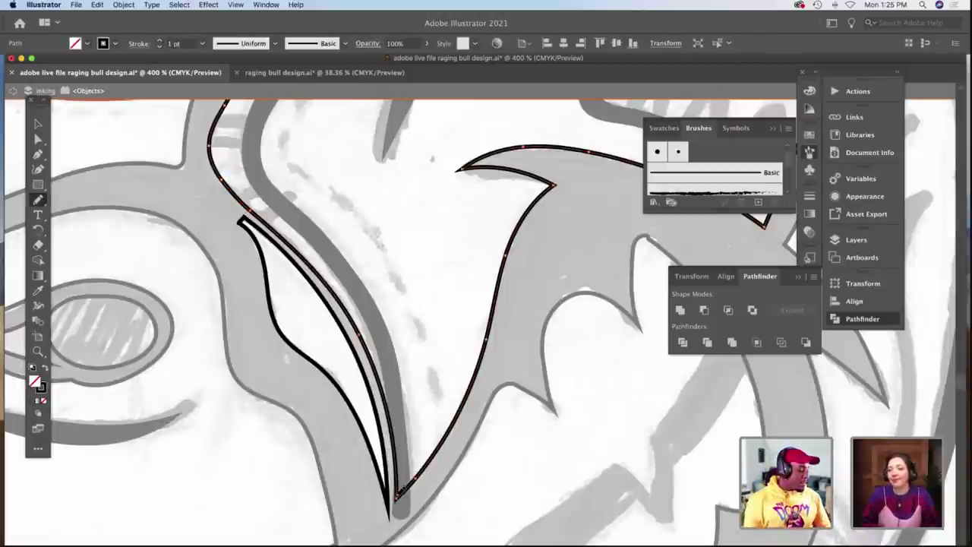
key(a)
double_click(425, 402)
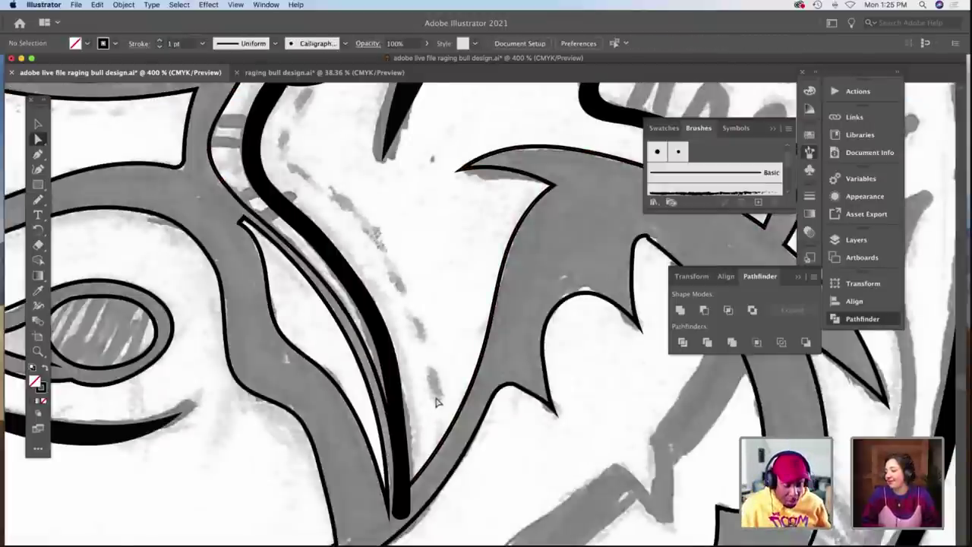
Choose Calligraphic Brush 2 as the active brush and confirm its brush options.
scroll(436, 399, up, 3)
scroll(436, 397, left, 2)
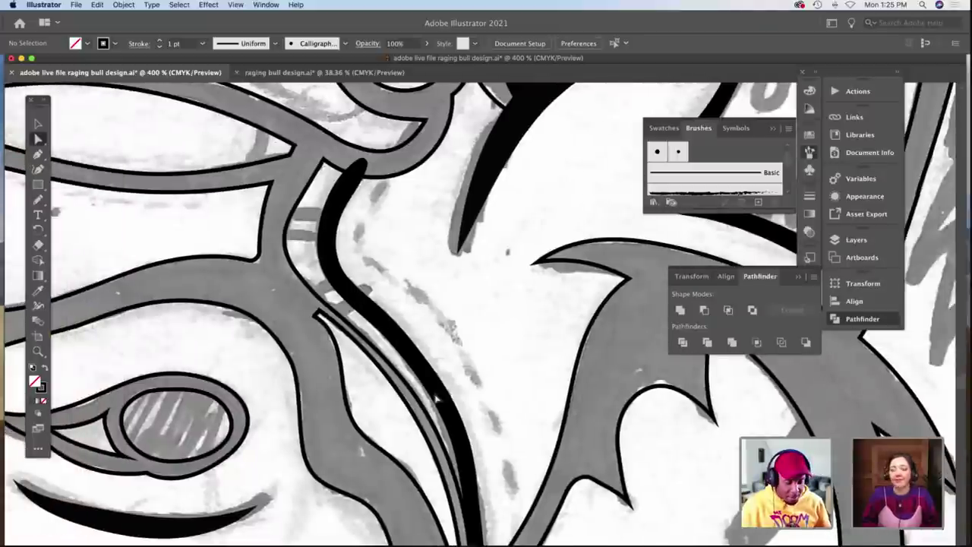
click(313, 45)
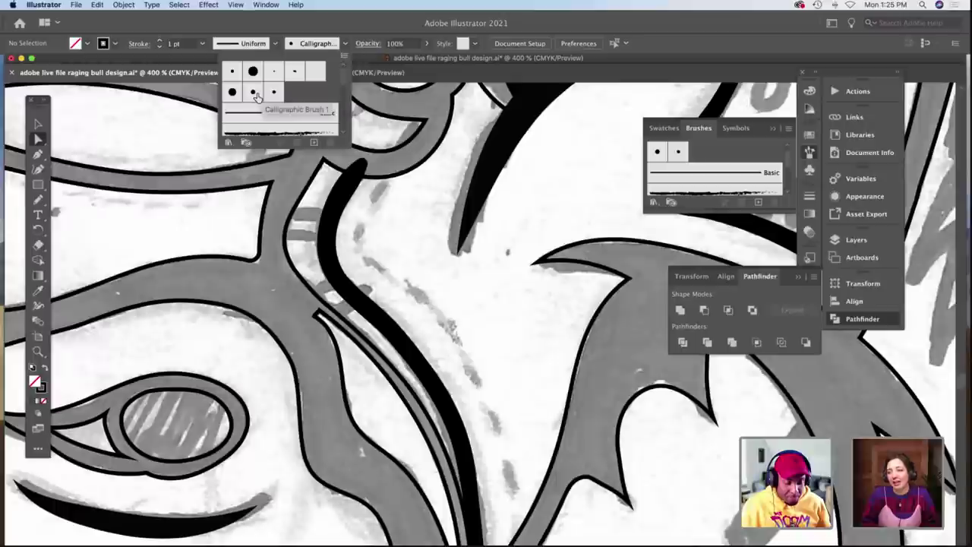
click(275, 93)
double_click(275, 93)
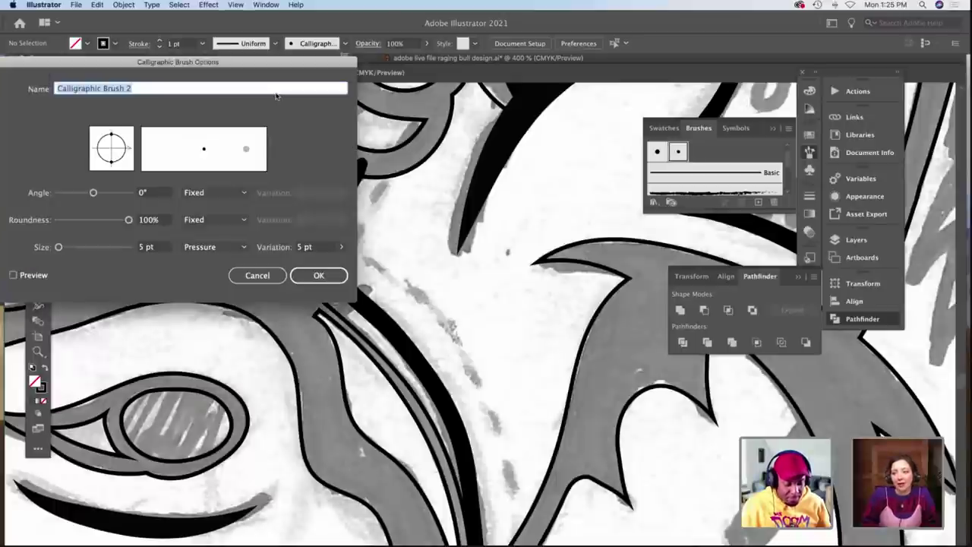
click(335, 270)
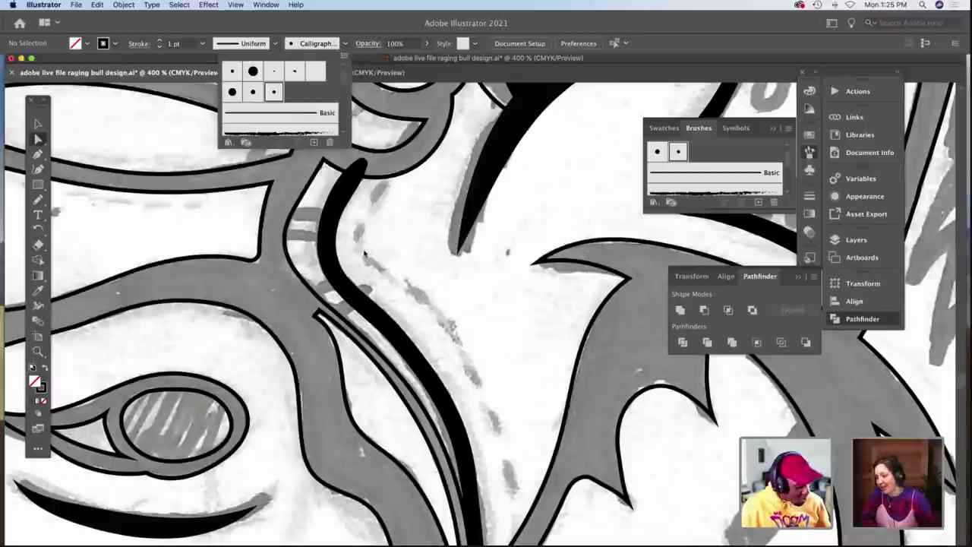
click(365, 254)
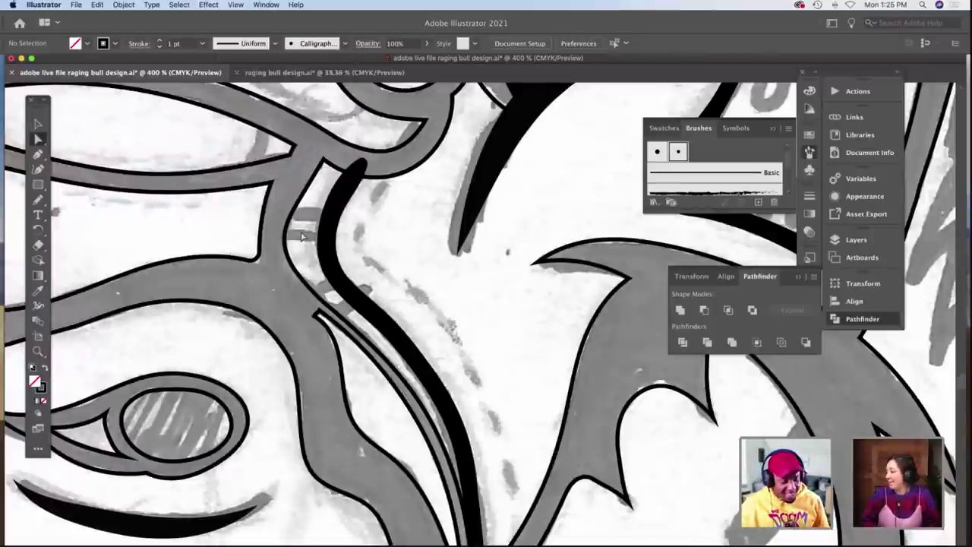
Paint four short Paintbrush strokes in two pairs across the gap between the upper cheek crease and the face outline.
key(b)
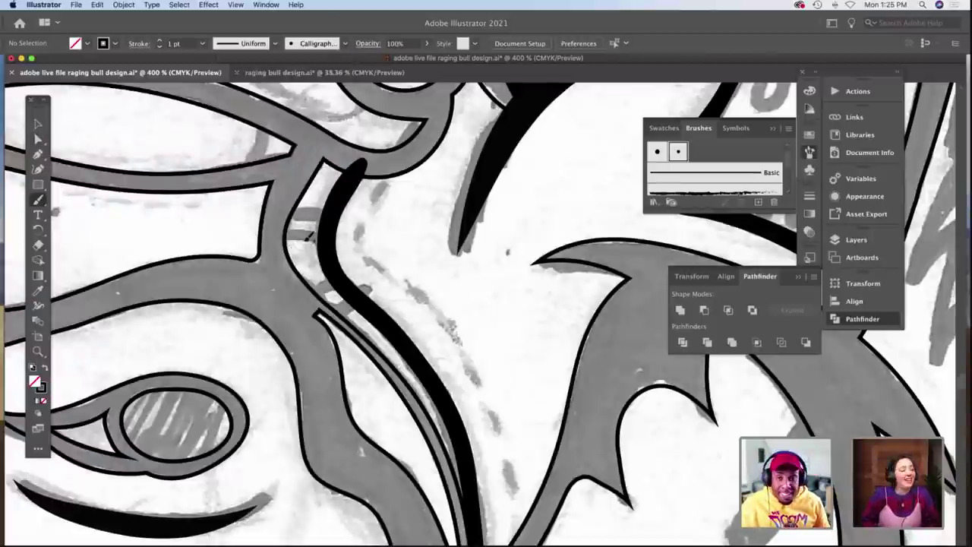
scroll(308, 237, left, 3)
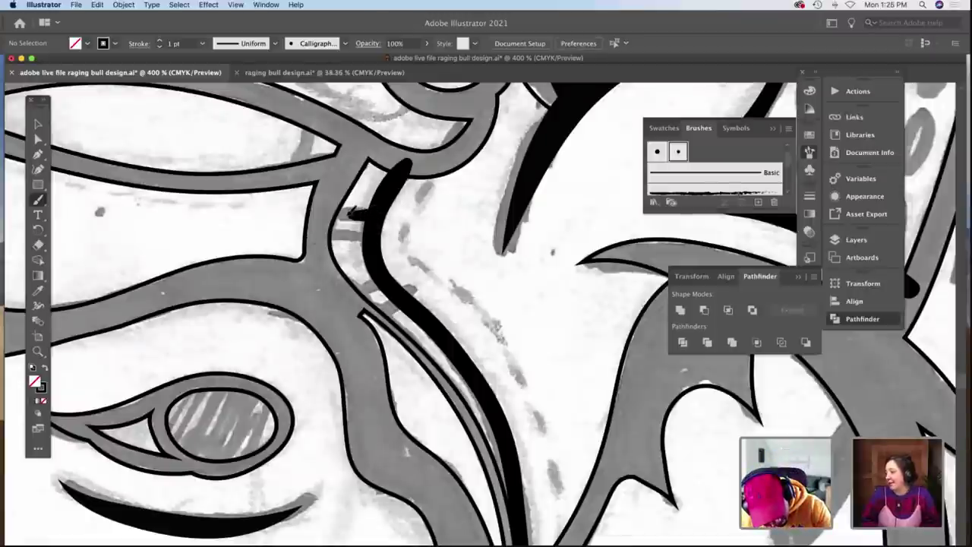
drag(351, 212, 328, 214)
drag(374, 236, 322, 238)
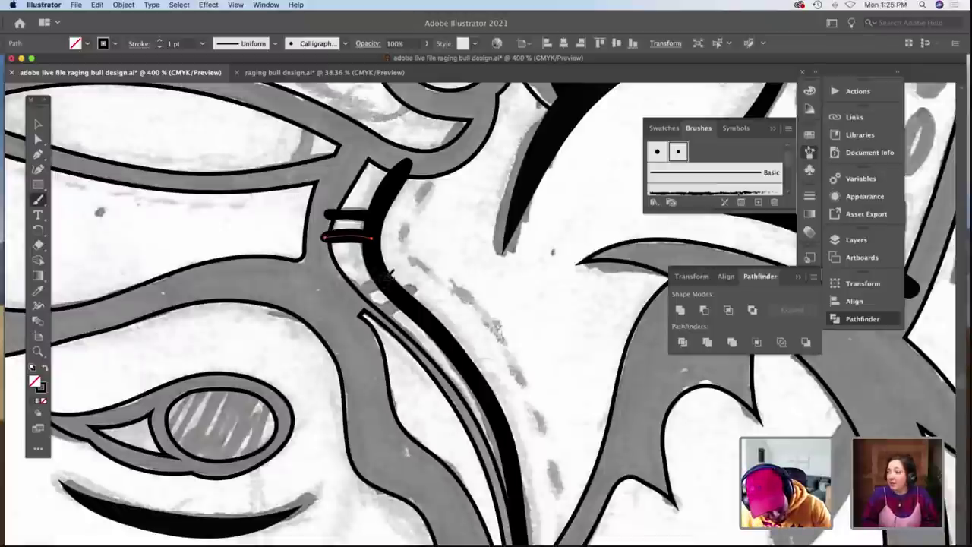
drag(383, 277, 347, 288)
drag(408, 293, 363, 314)
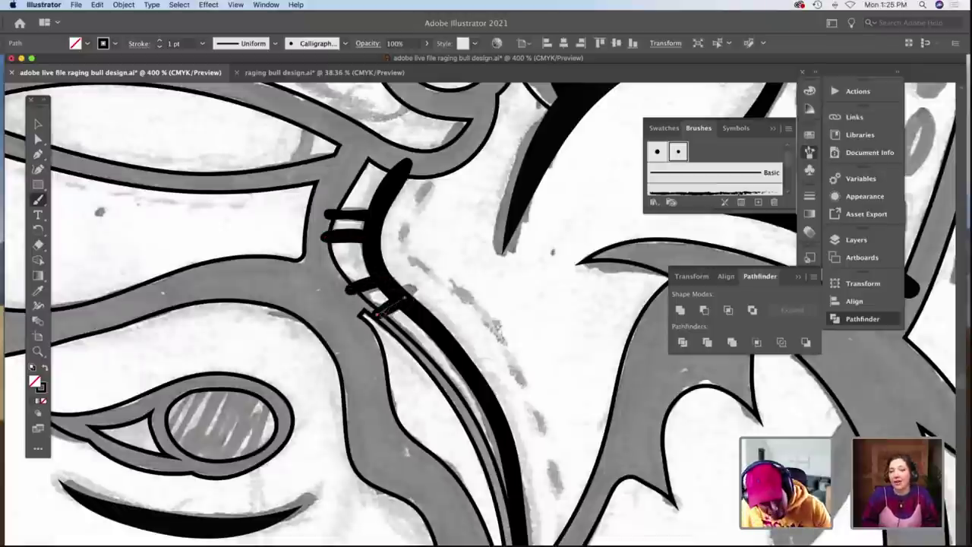
Paint a short Paintbrush stroke across the pointed inner end of the narrow fold above the brow.
key(z)
alt+click(427, 296)
scroll(425, 325, down, 5)
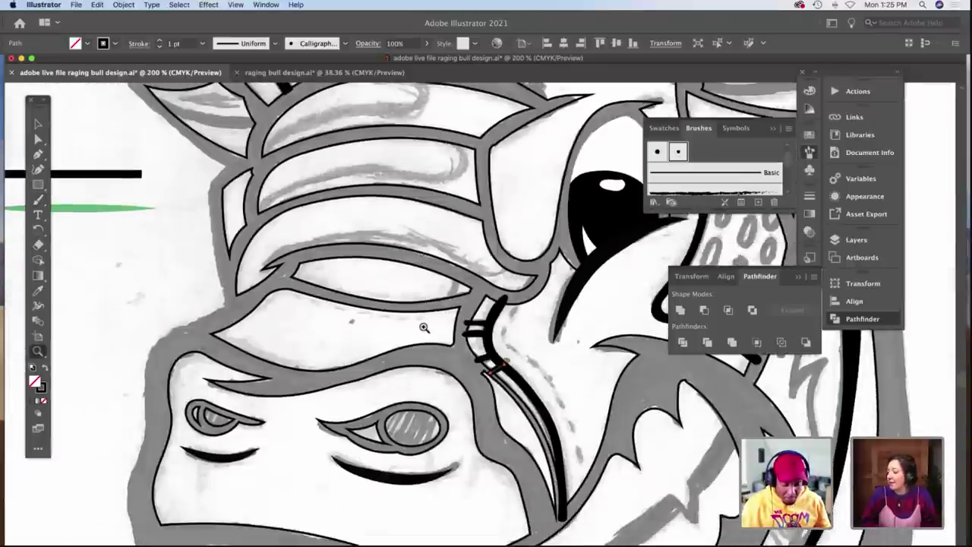
click(486, 272)
scroll(474, 289, down, 2)
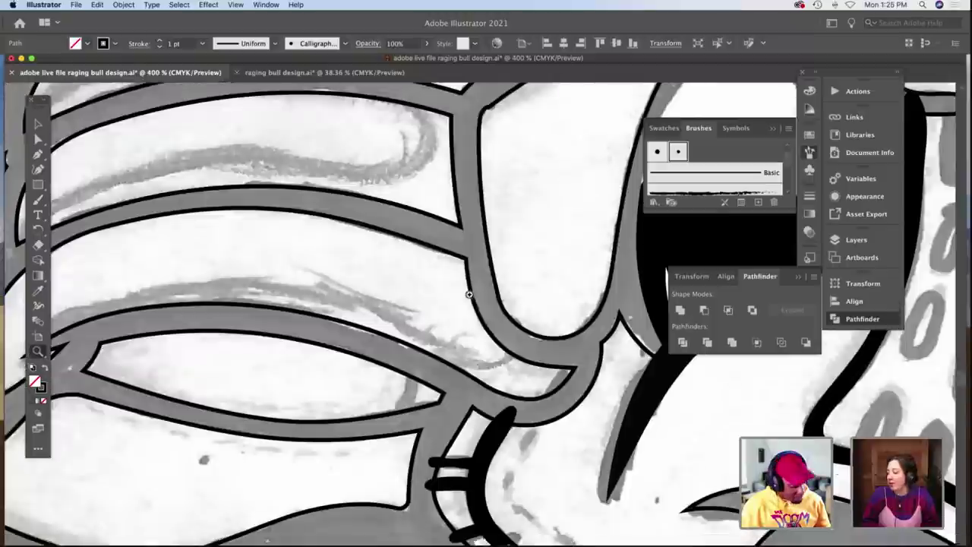
key(b)
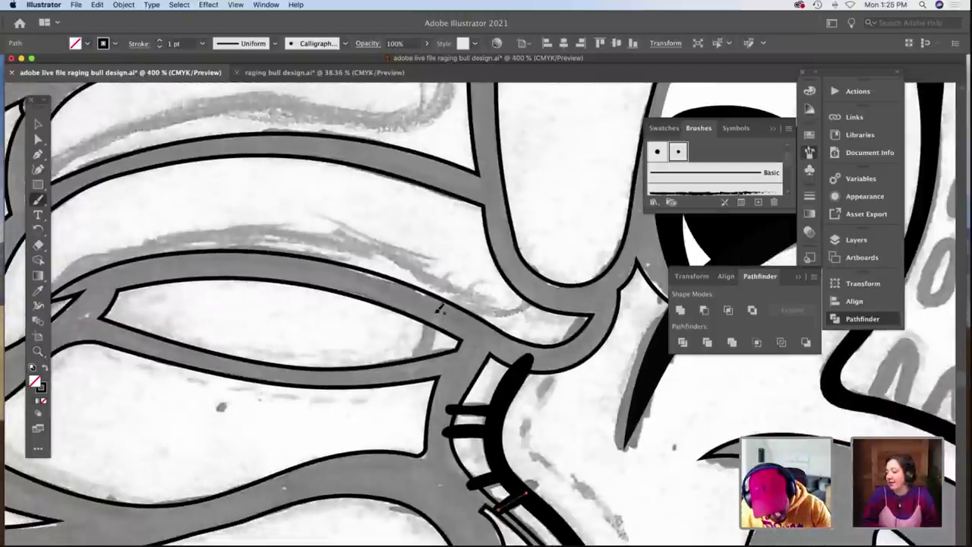
drag(439, 308, 414, 366)
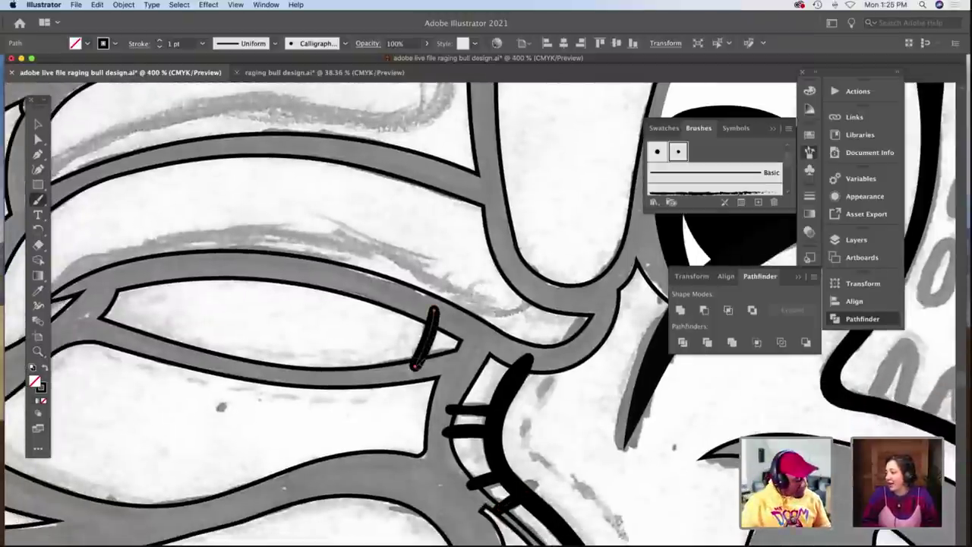
Paint a long Paintbrush stroke down the inner edge of the panel with the four small openings, ending at its lower tip.
key(z)
key(super+minus)
key(super+minus)
key(super+minus)
scroll(455, 378, down, 4)
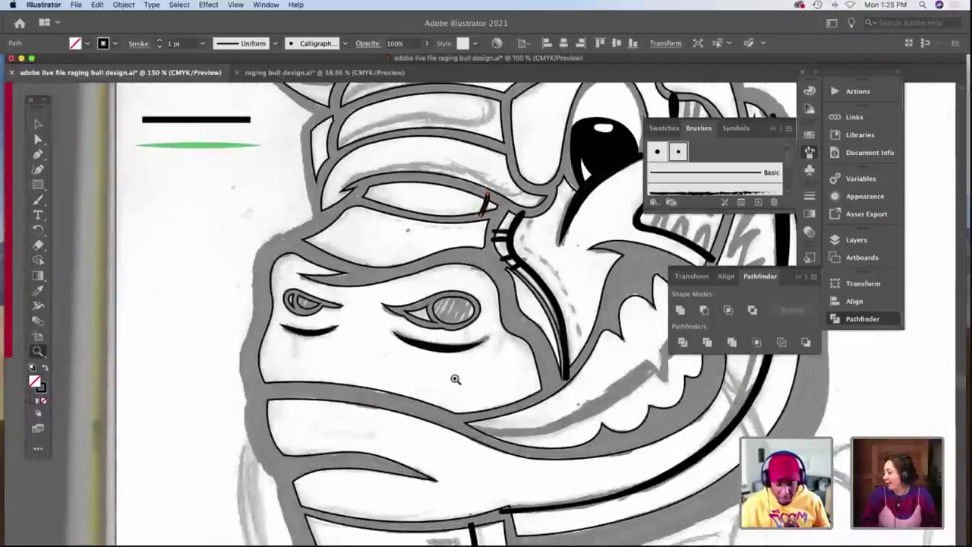
scroll(456, 379, down, 5)
scroll(456, 379, right, 4)
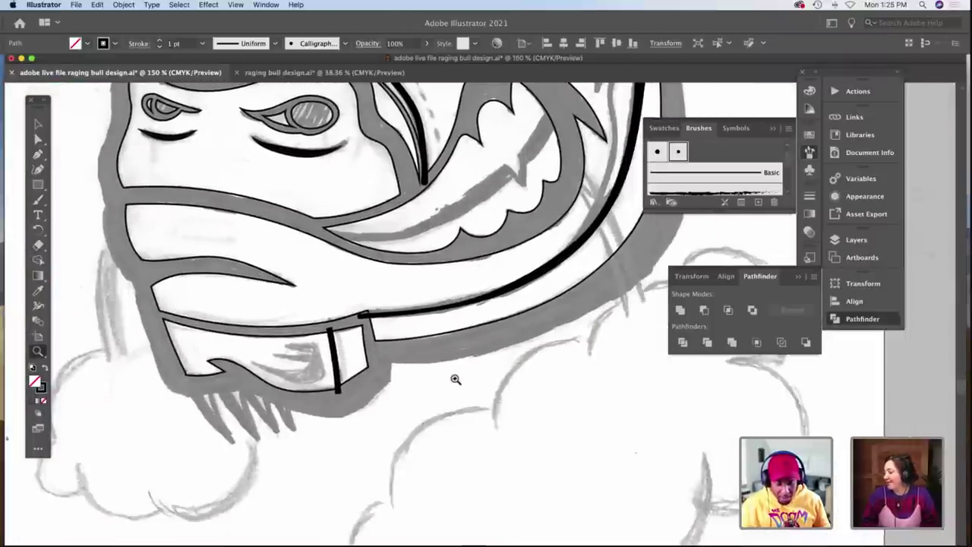
scroll(456, 379, up, 10)
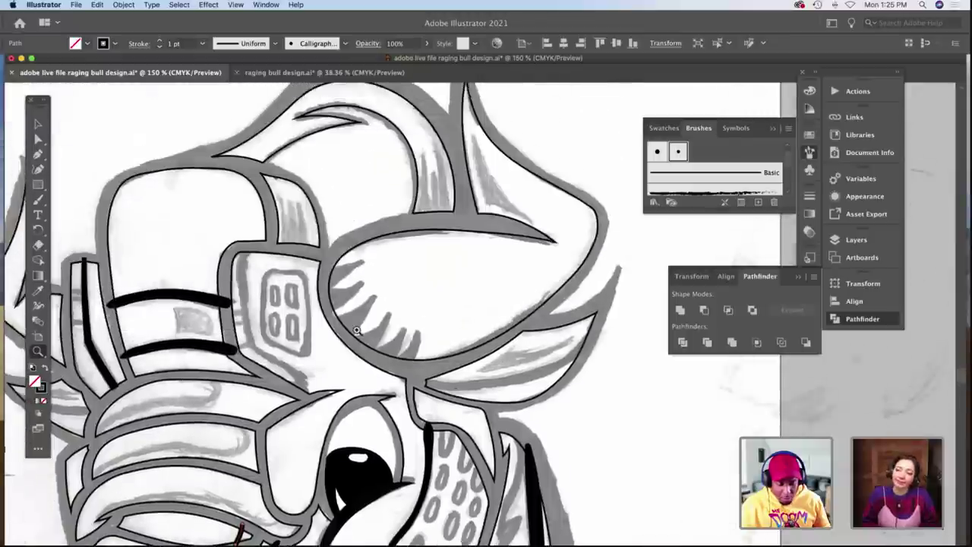
scroll(357, 331, down, 1)
scroll(357, 330, left, 1)
click(358, 331)
click(358, 330)
scroll(357, 331, right, 3)
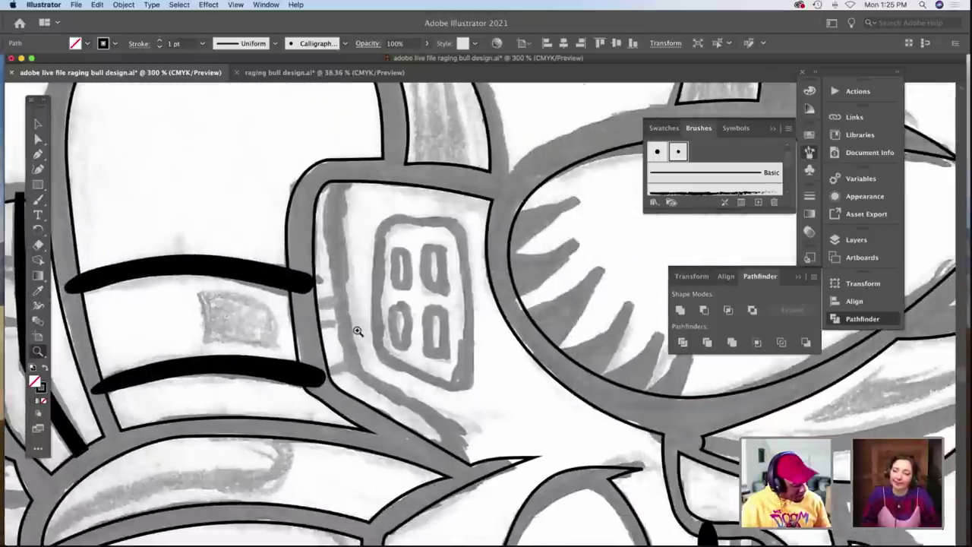
key(b)
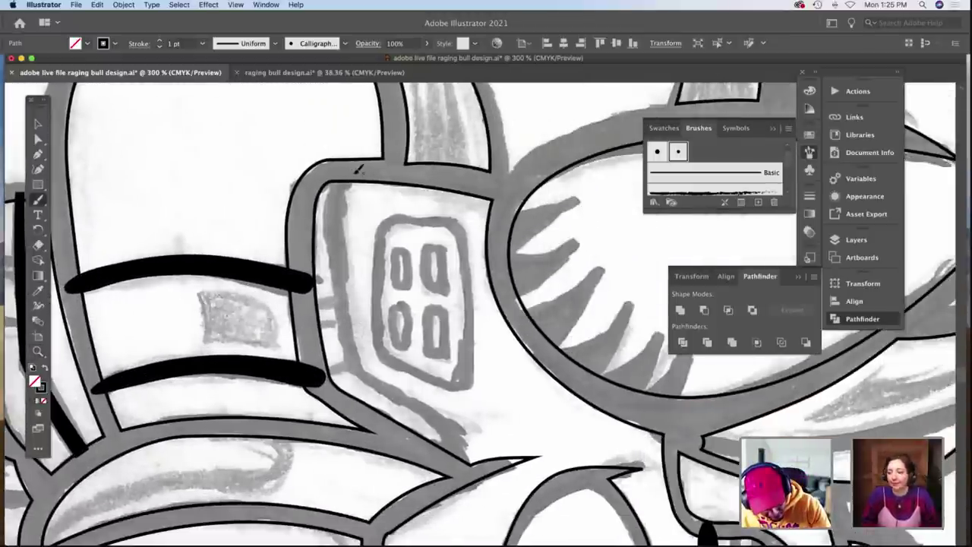
mouse_move(358, 168)
mouse_down()
mouse_move(343, 178)
mouse_move(341, 209)
mouse_move(351, 353)
mouse_move(460, 435)
mouse_move(461, 466)
mouse_up()
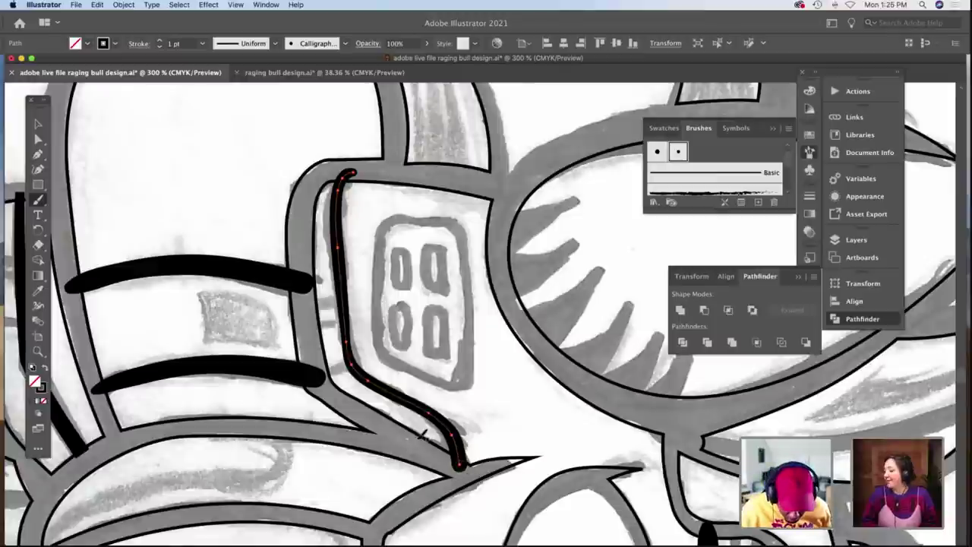
key(v)
click(465, 413)
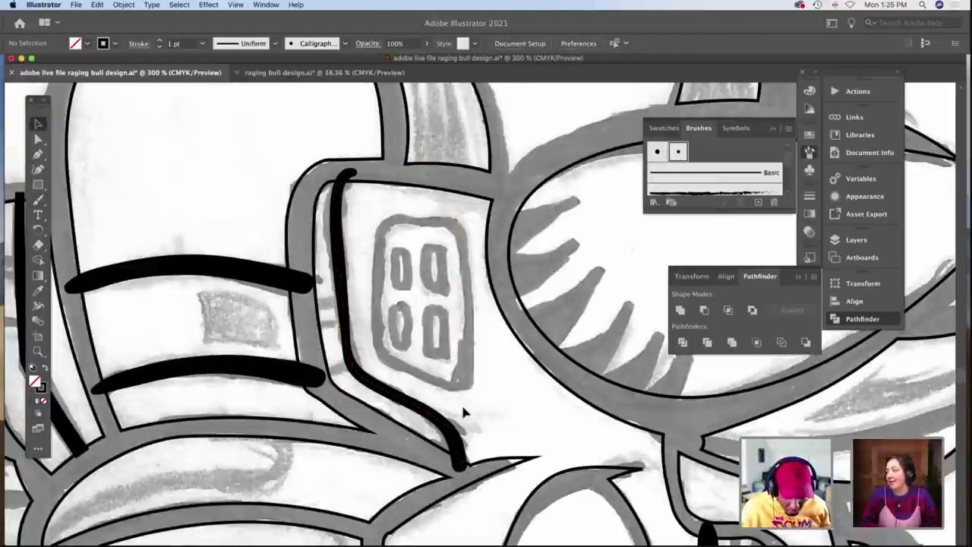
key(z)
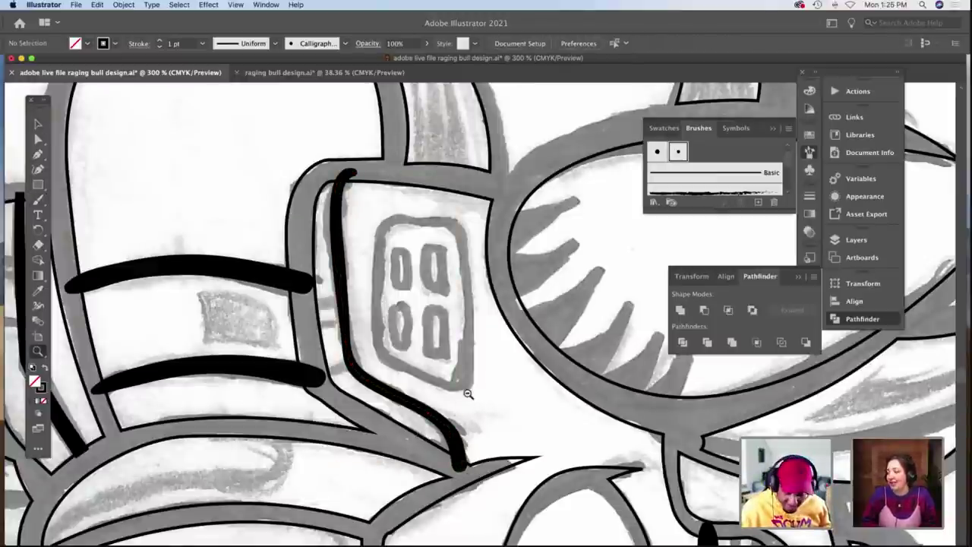
key(super+minus)
key(super+minus)
scroll(468, 392, right, 3)
scroll(468, 393, up, 2)
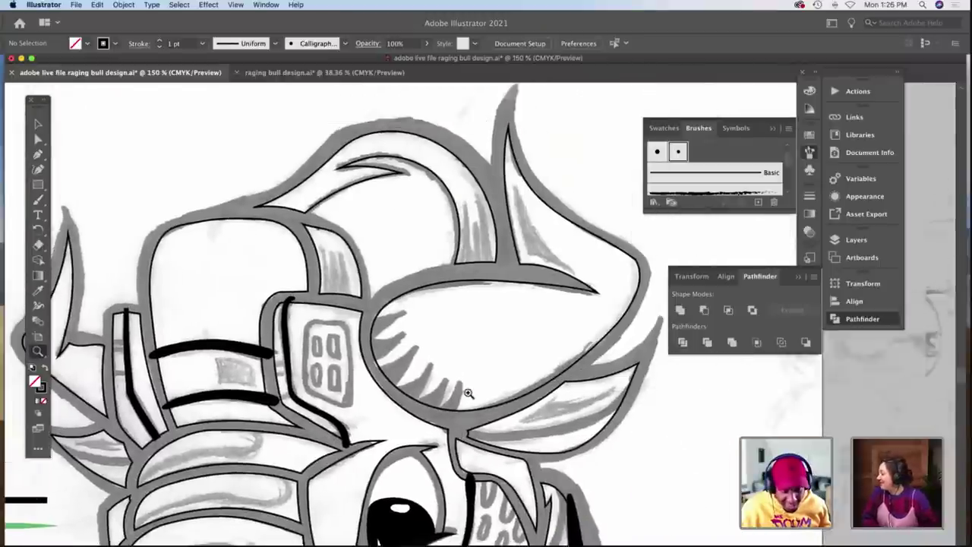
scroll(469, 392, down, 2)
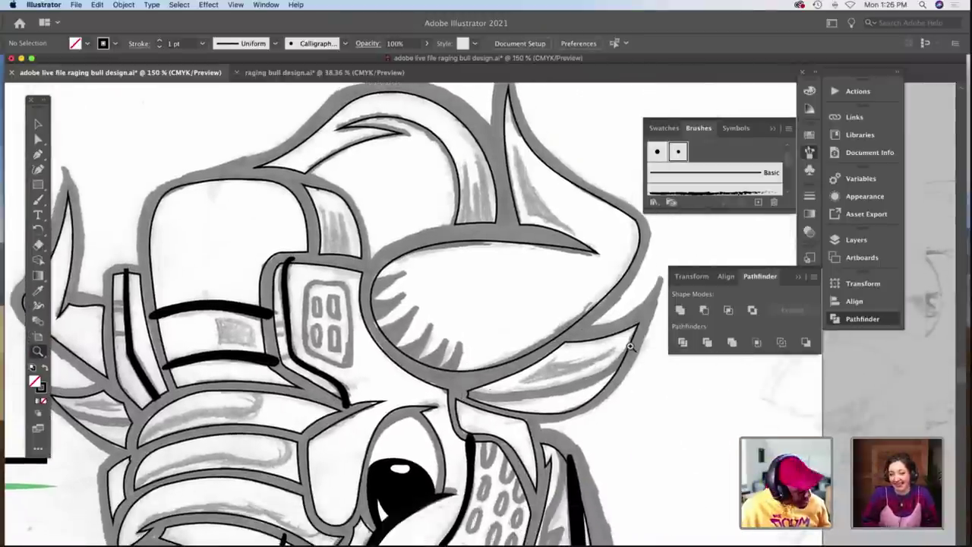
key(a)
click(638, 325)
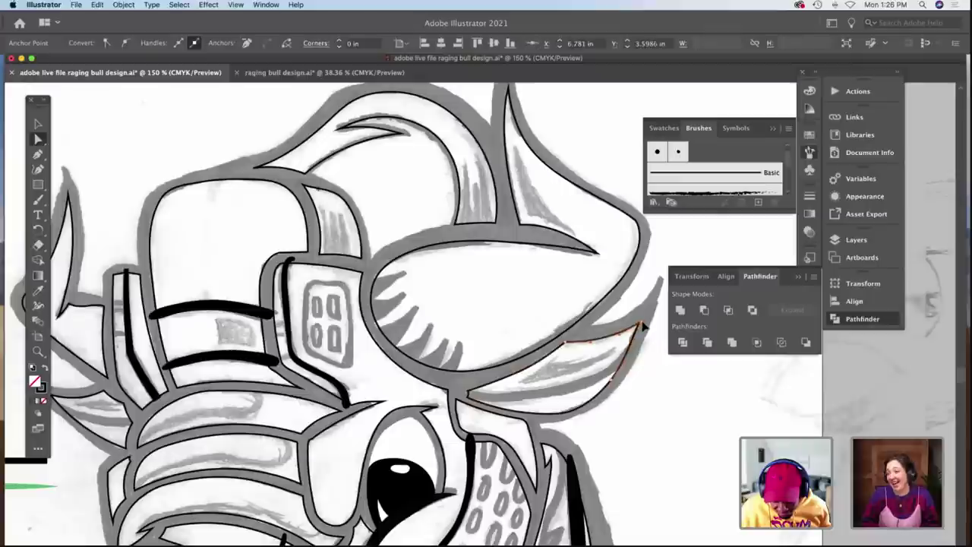
click(630, 395)
Give the black straight line beside the bull a width profile tapering to a point at one end, with a 7 pt stroke.
scroll(456, 380, left, 10)
scroll(455, 380, down, 3)
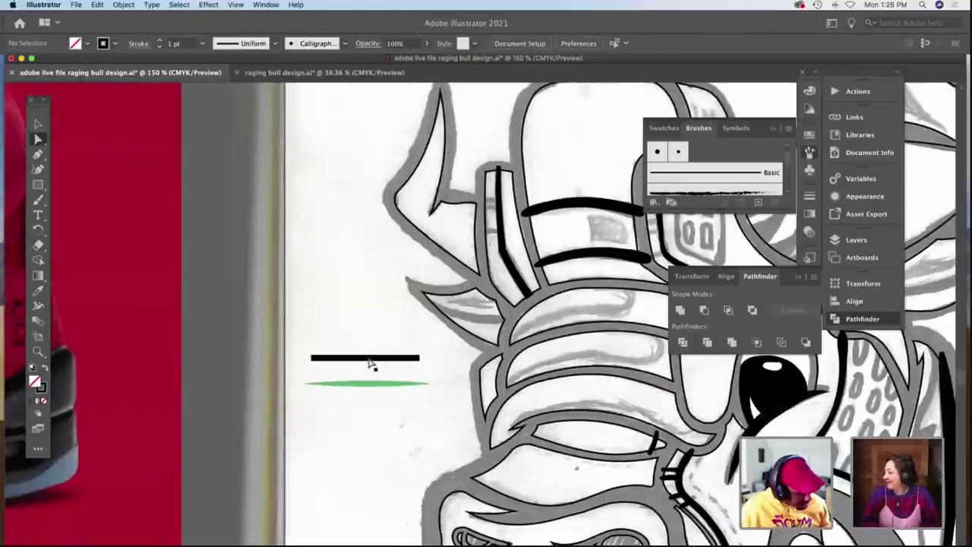
key(v)
click(372, 363)
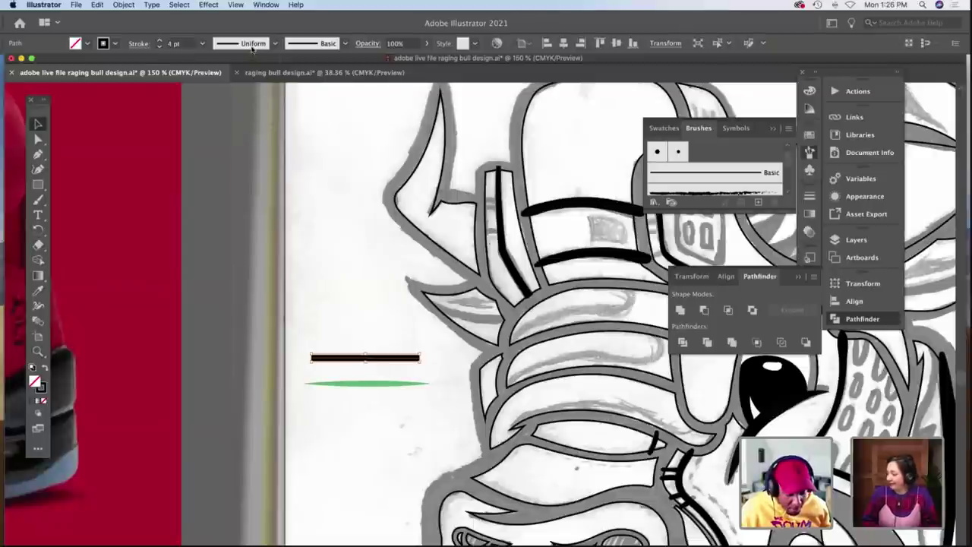
click(252, 47)
click(223, 144)
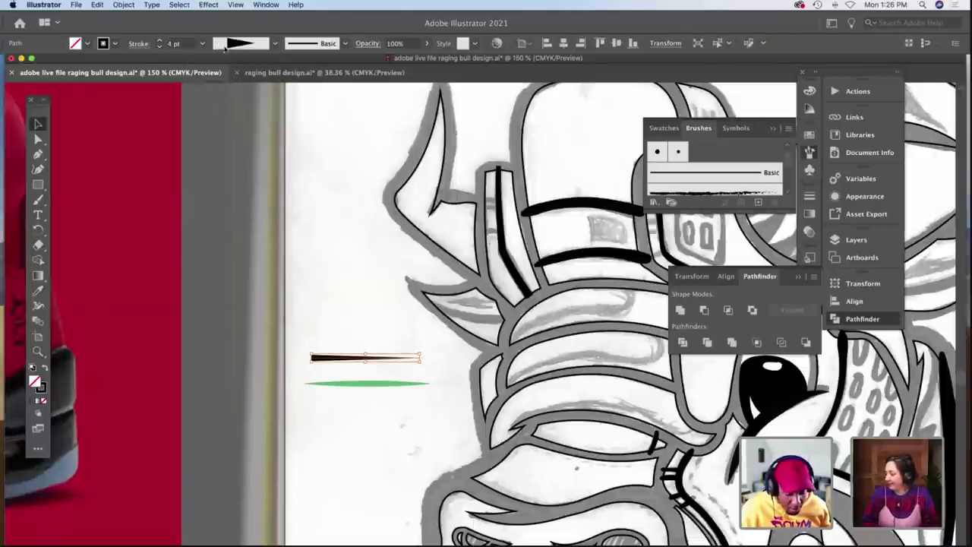
click(159, 41)
click(159, 40)
click(160, 40)
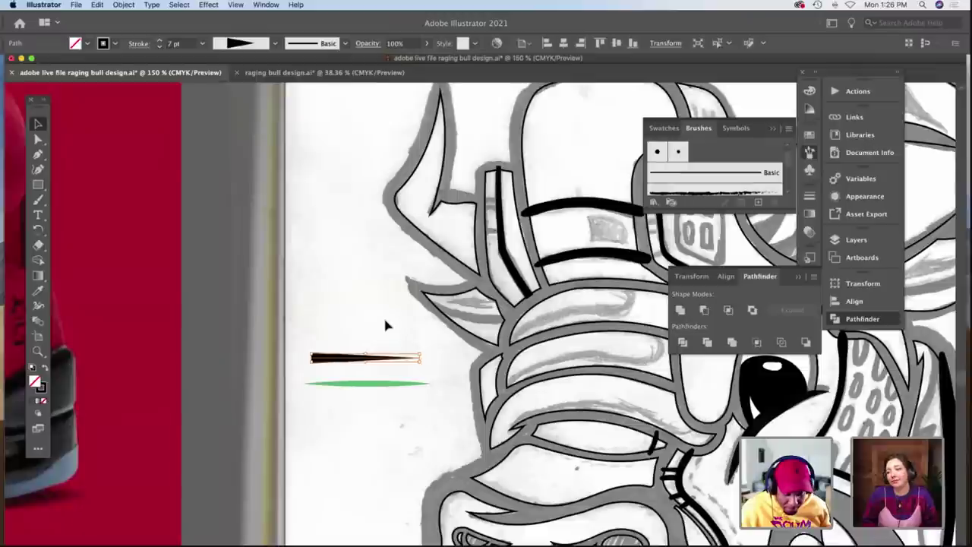
click(383, 313)
Shorten the tapered black line to about half its length by moving its pointed-end anchor inward.
scroll(362, 241, right, 5)
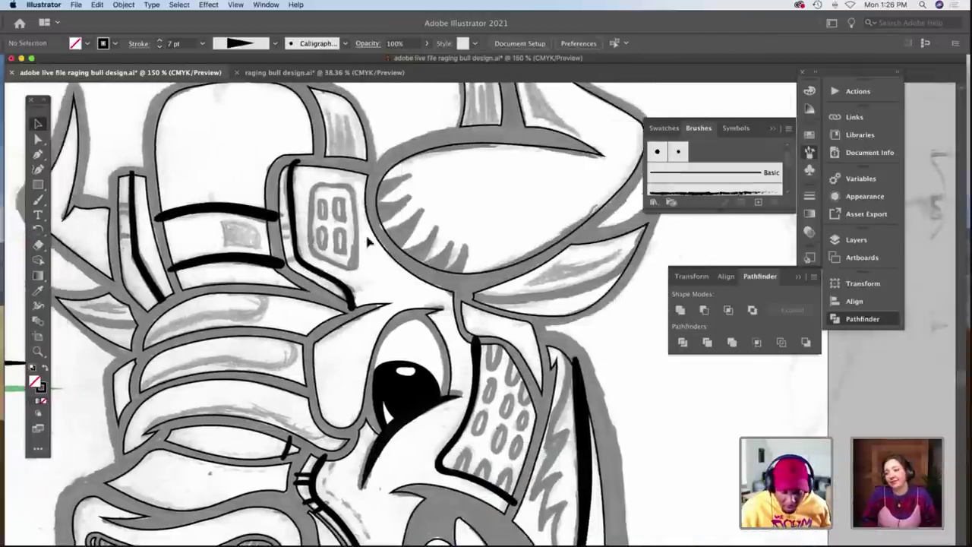
scroll(319, 324, right, 5)
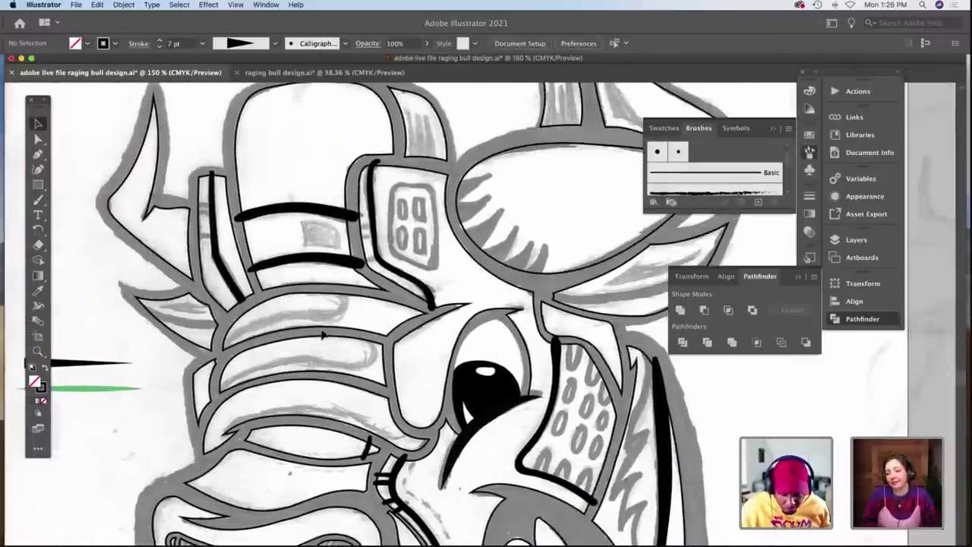
scroll(255, 325, left, 5)
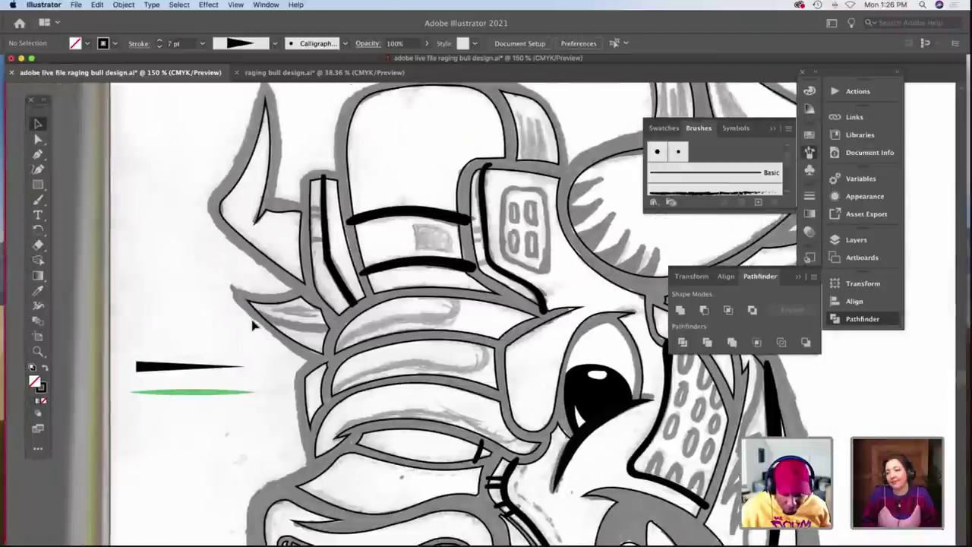
scroll(254, 325, right, 3)
scroll(165, 354, left, 4)
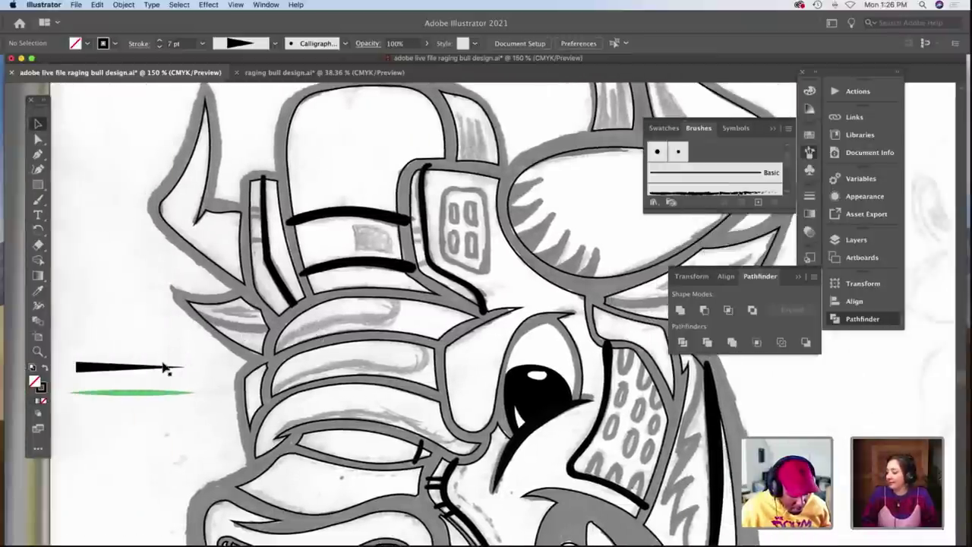
click(165, 367)
key(z)
click(190, 372)
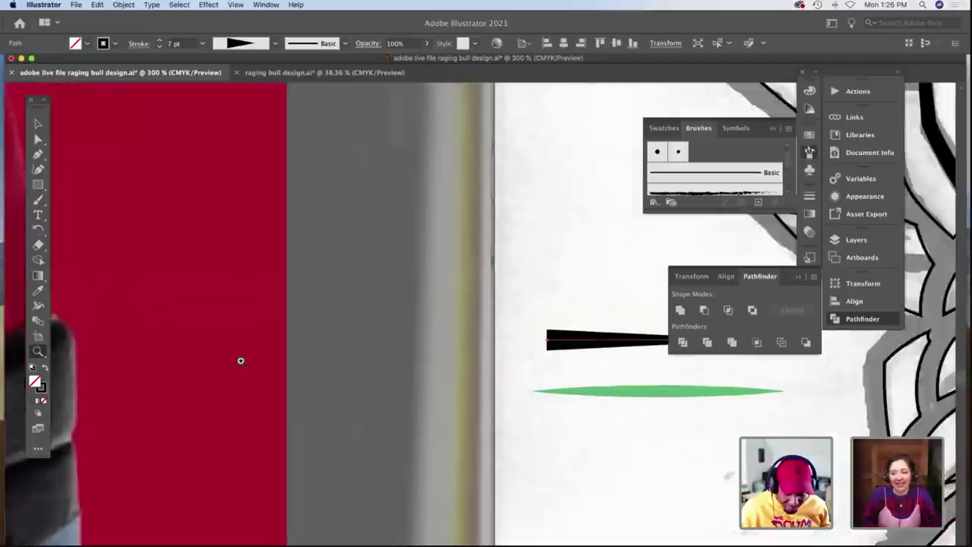
scroll(240, 361, right, 7)
key(a)
click(435, 343)
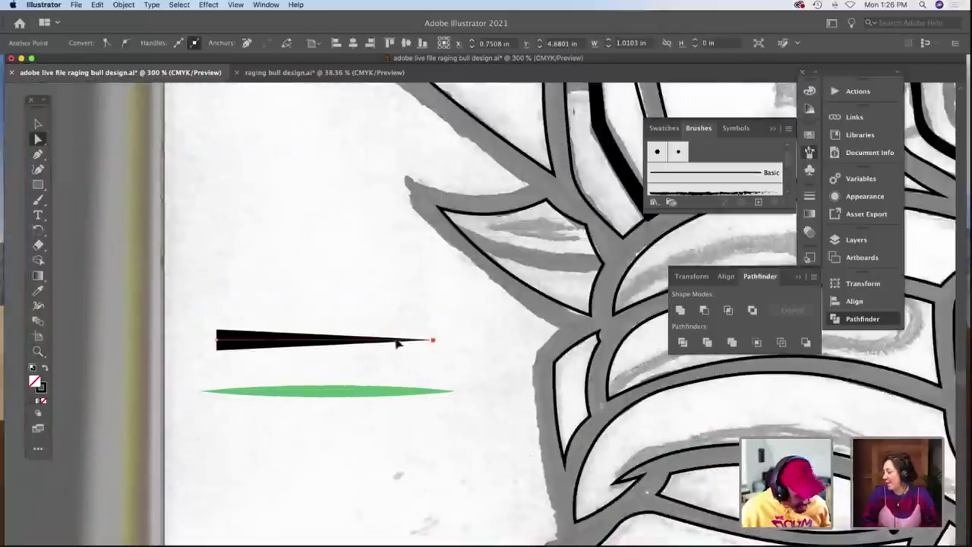
drag(335, 343, 335, 340)
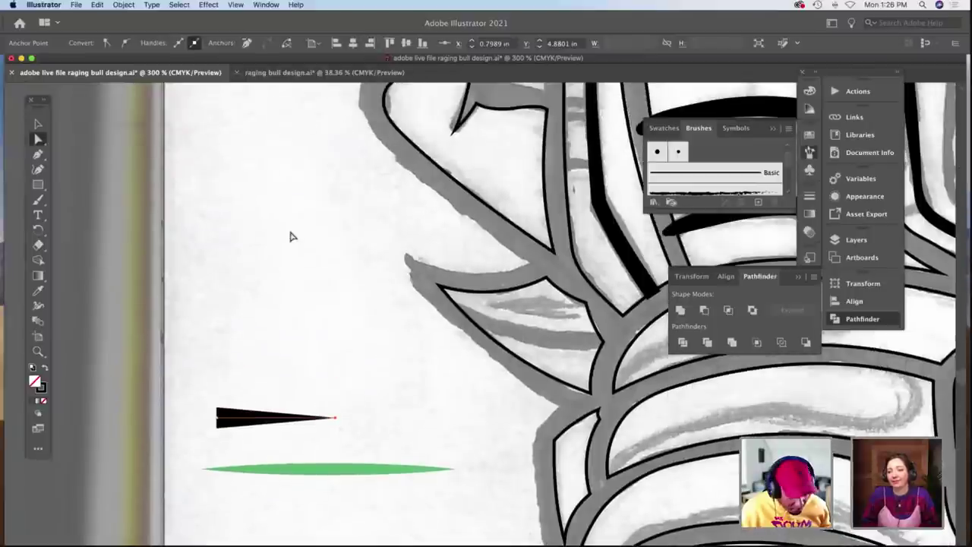
Set the shortened tapered line's stroke weight to 10 pt and deselect it.
key(v)
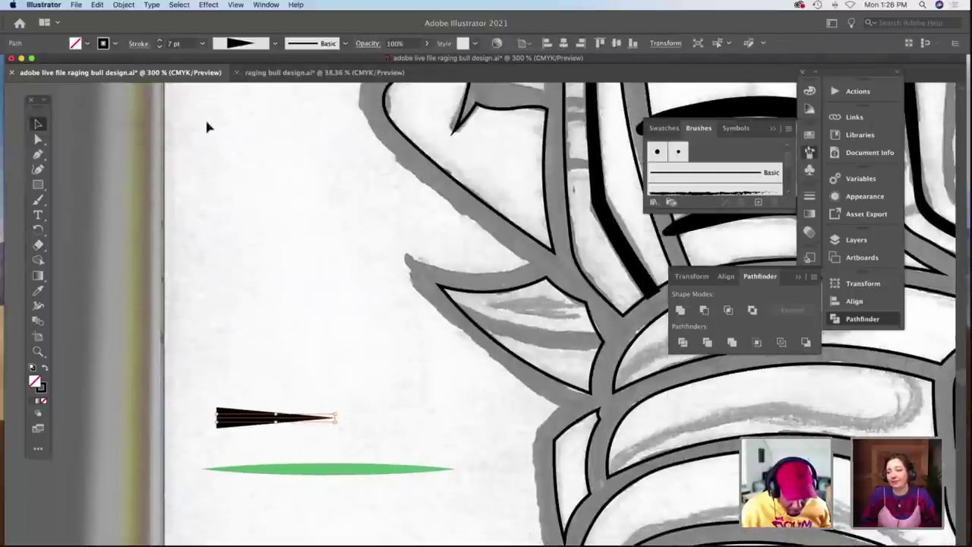
click(160, 40)
click(160, 41)
click(160, 40)
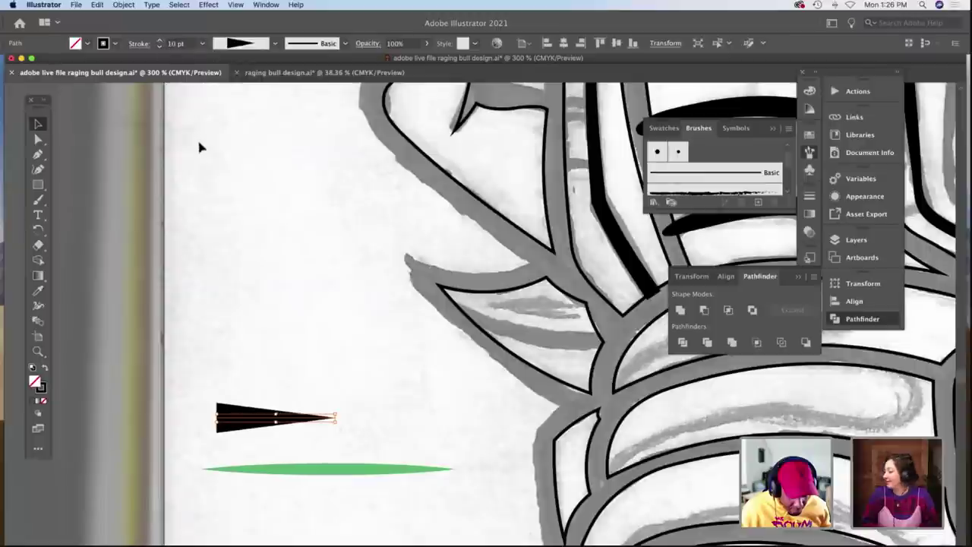
click(215, 165)
Move the tapered black wedge across the artwork to the empty area just below the bull's pointed ear, on the opposite side.
key(z)
alt+click(297, 254)
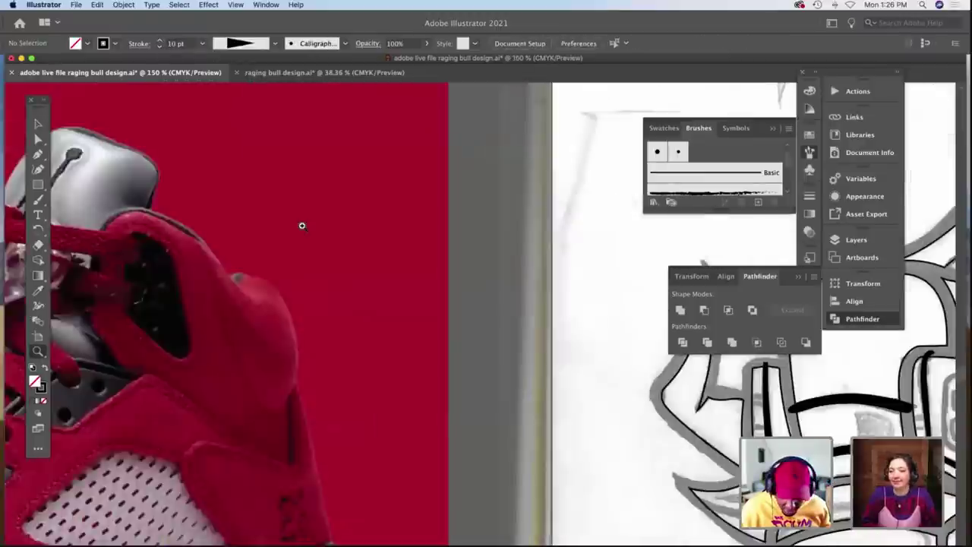
scroll(277, 257, right, 5)
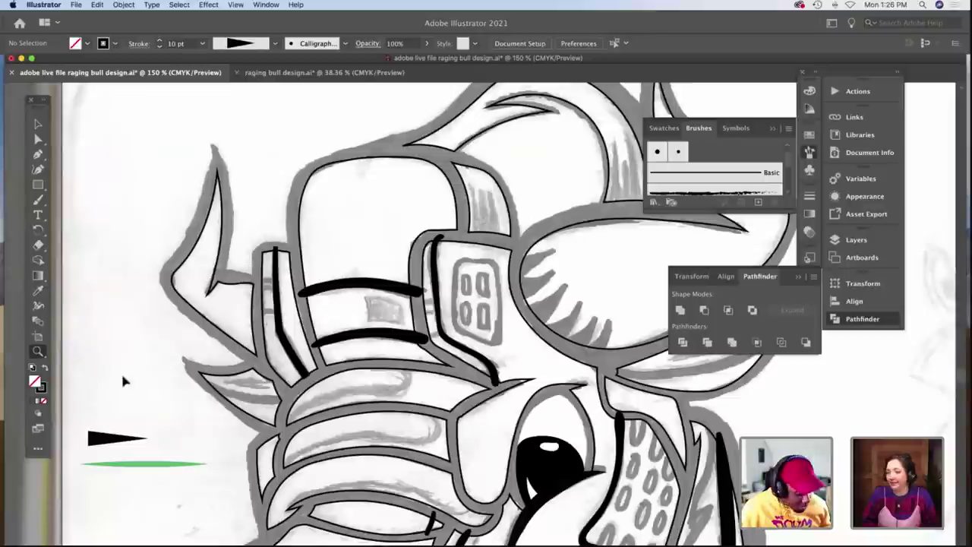
key(v)
click(98, 439)
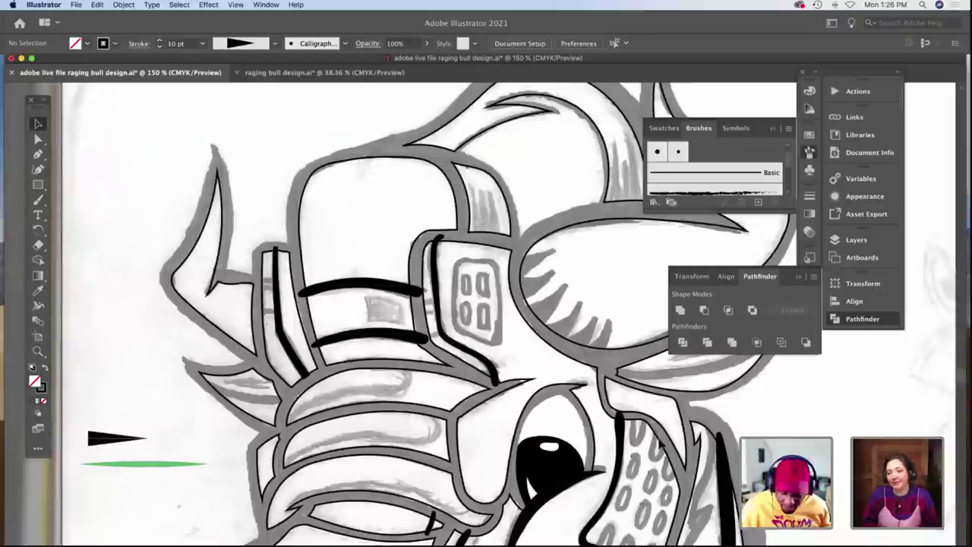
drag(749, 408, 752, 405)
scroll(714, 403, right, 8)
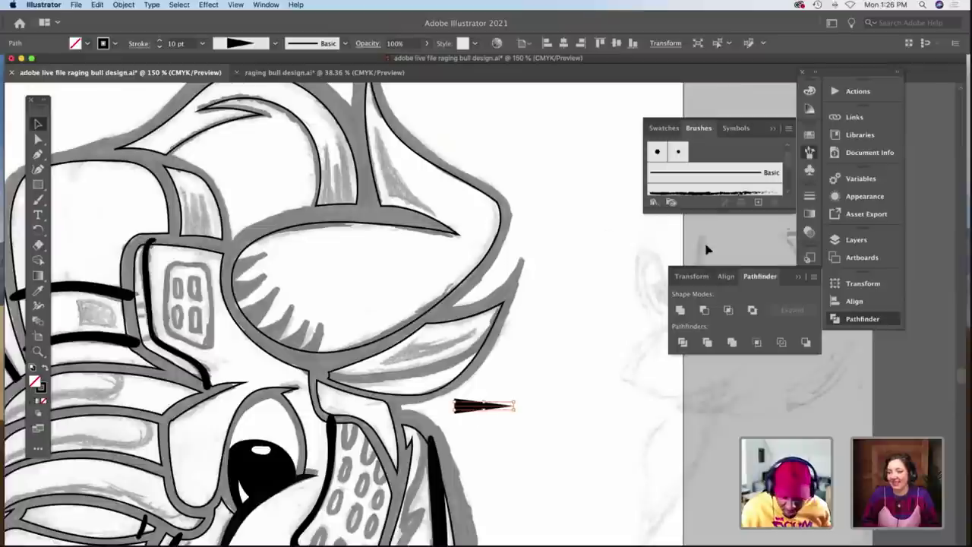
Change the tapered wedge's stroke colour to the green swatch and deselect it.
click(235, 43)
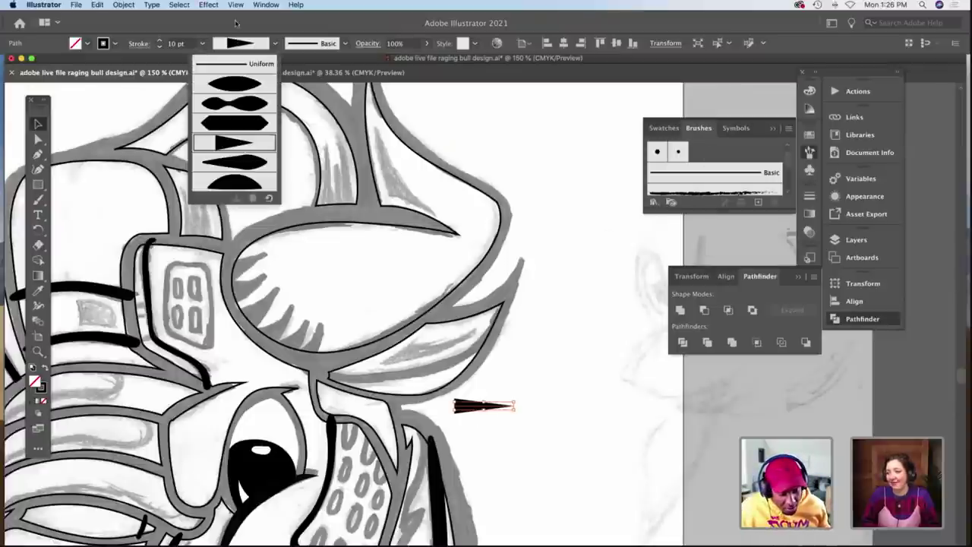
click(234, 23)
click(104, 43)
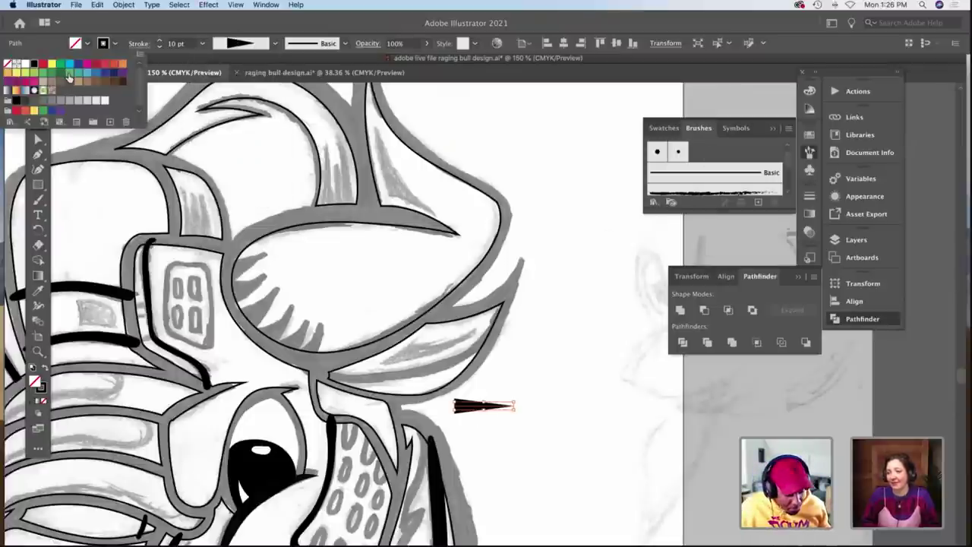
click(68, 76)
click(504, 362)
click(504, 363)
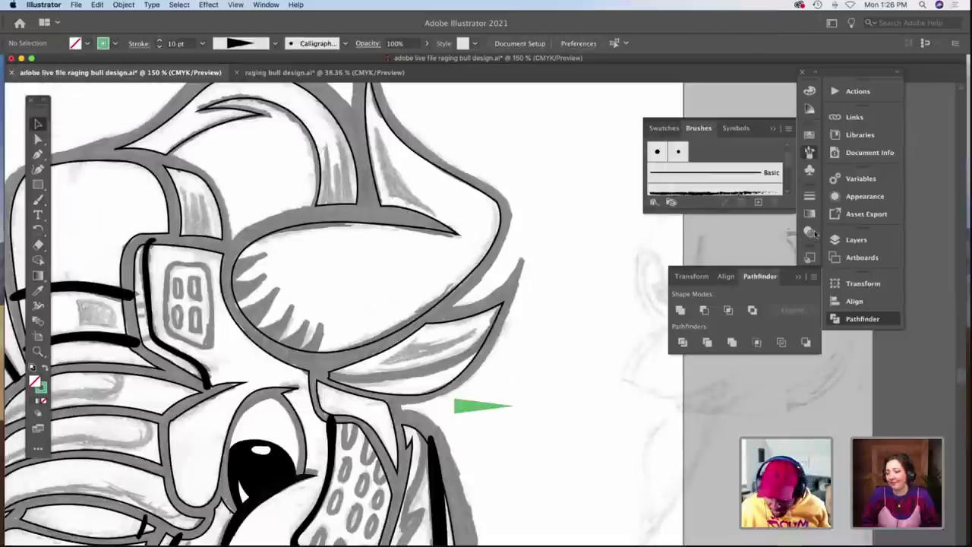
Lengthen the green wedge to about 0.69 in by moving its pointed end outward, and set its stroke weight to 12 pt.
scroll(757, 169, down, 5)
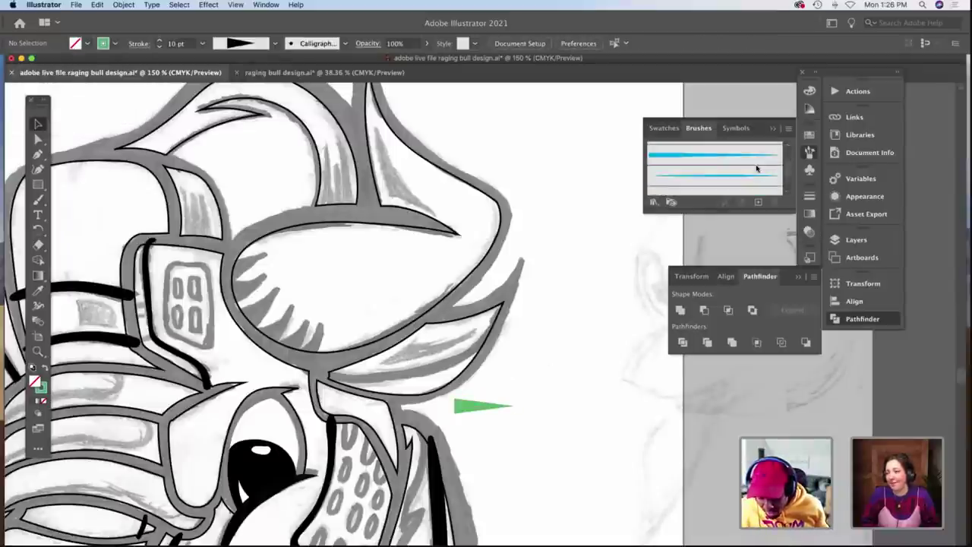
scroll(756, 169, down, 2)
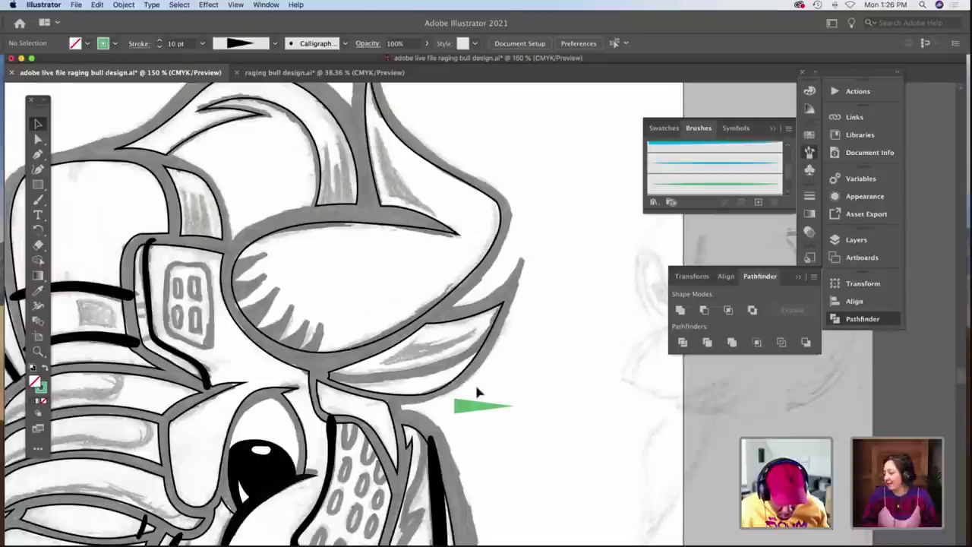
click(507, 408)
key(a)
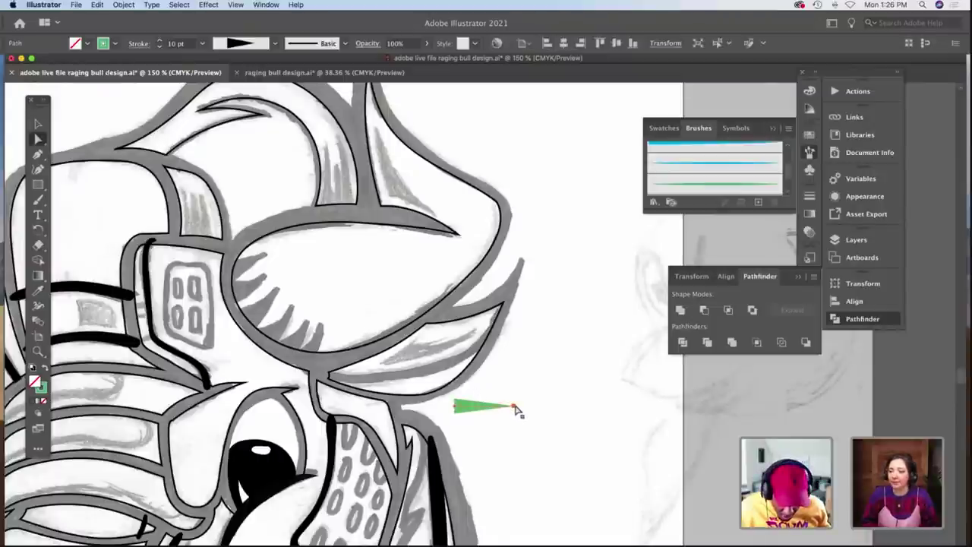
drag(514, 408, 525, 404)
key(super+z)
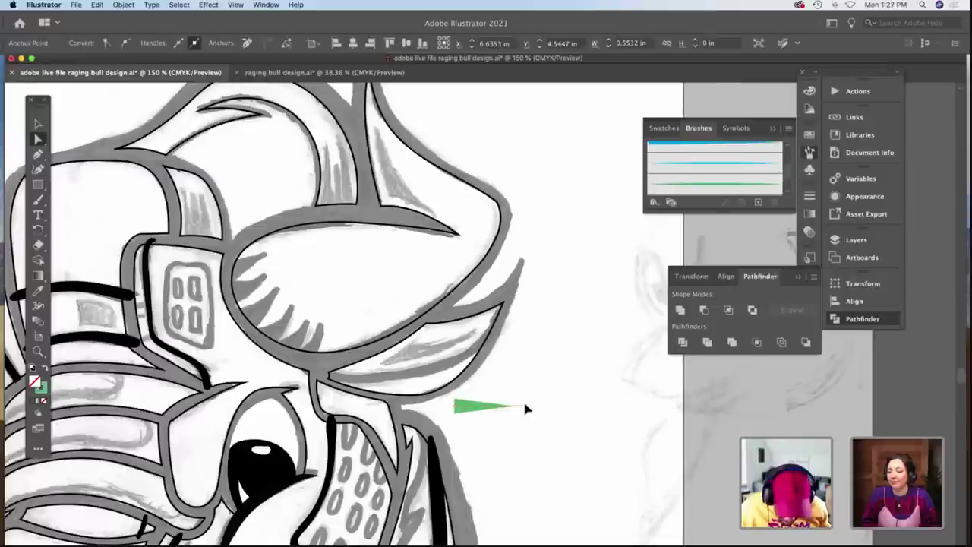
key(v)
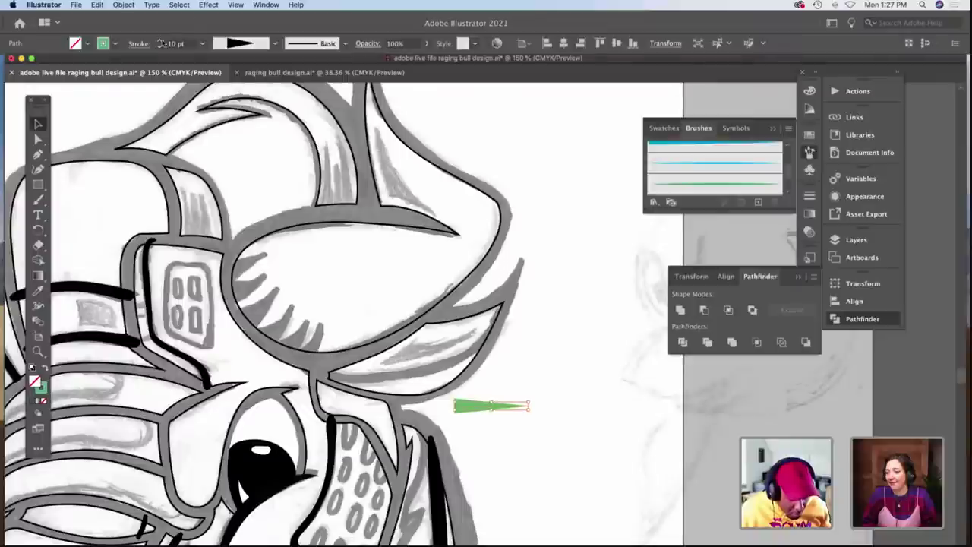
click(545, 347)
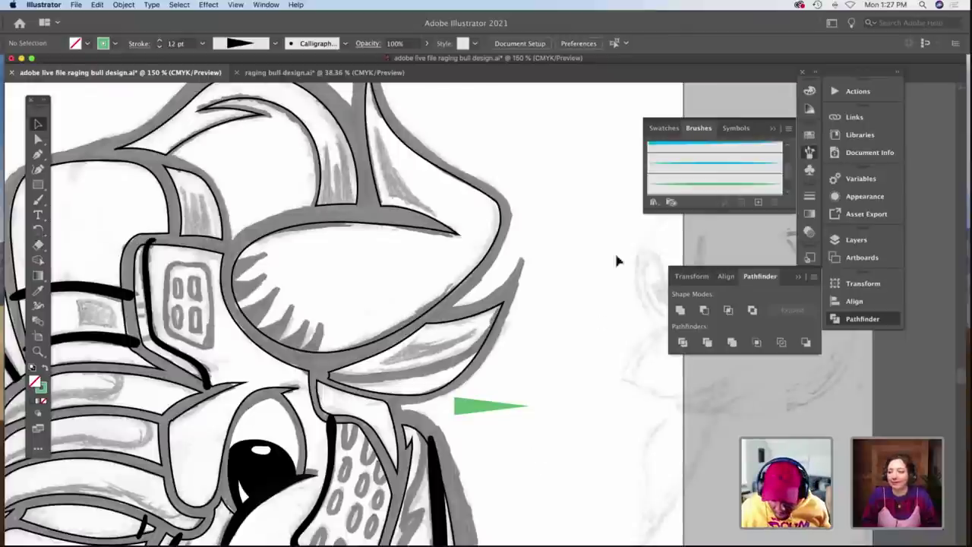
Create a new art brush from the green wedge, with Hue Shift colorization and Stretch to Fit Stroke Length scaling.
click(492, 408)
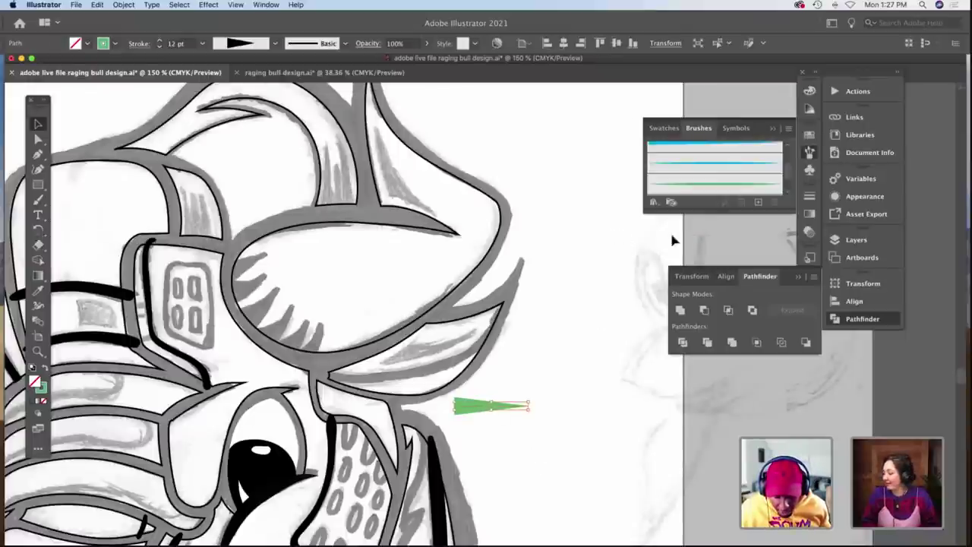
mouse_move(672, 240)
mouse_down()
mouse_move(703, 157)
mouse_move(704, 170)
mouse_up()
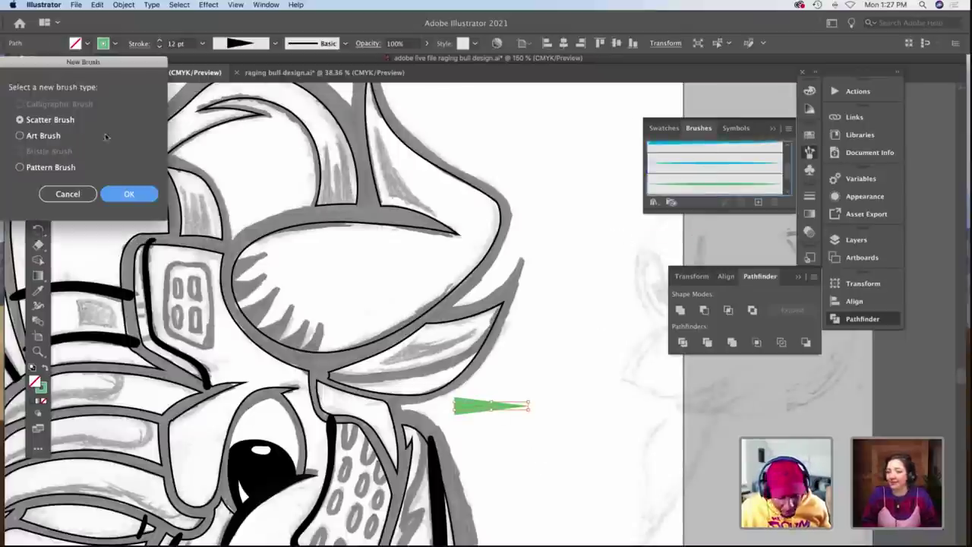
click(43, 136)
click(129, 193)
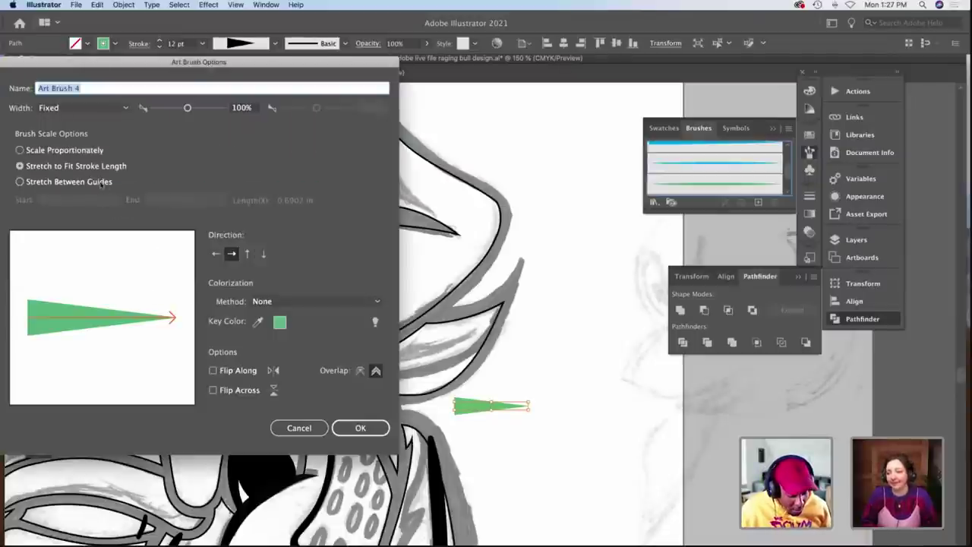
click(318, 304)
click(274, 357)
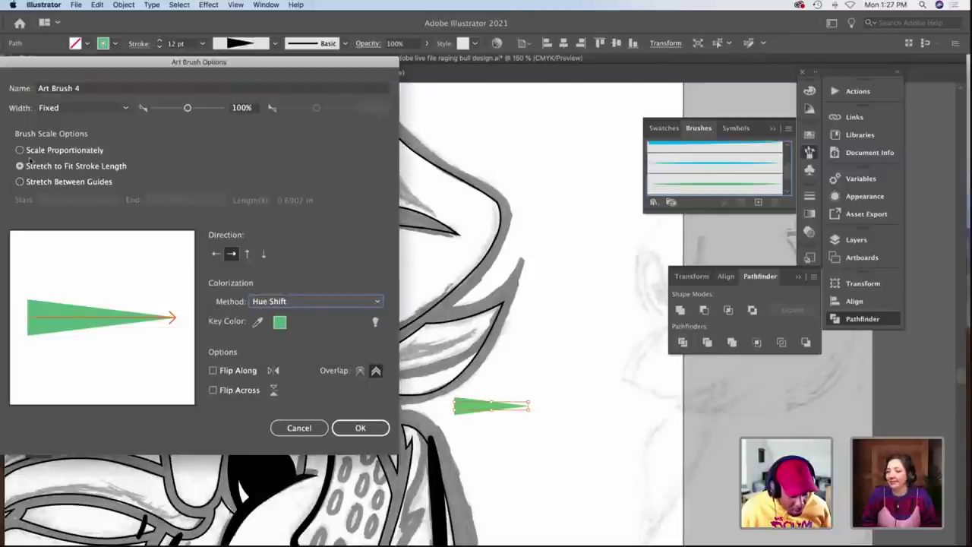
click(380, 429)
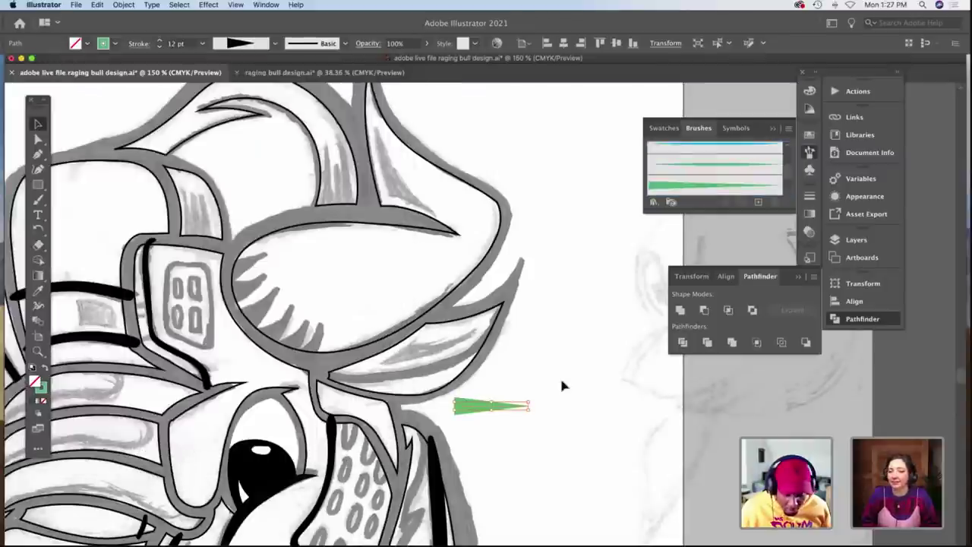
Deselect the green wedge and set the stroke colour to black.
click(560, 375)
scroll(303, 351, left, 1)
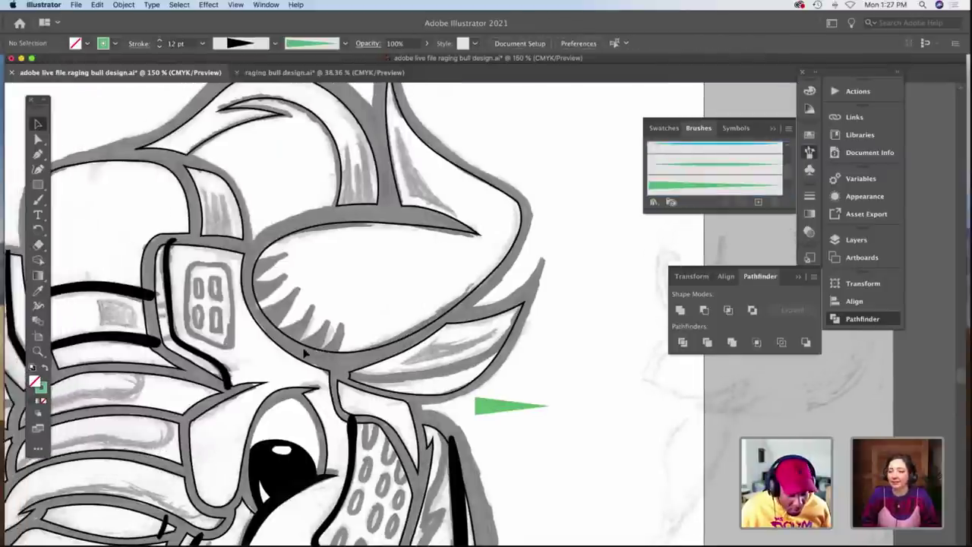
click(103, 44)
click(35, 63)
click(361, 261)
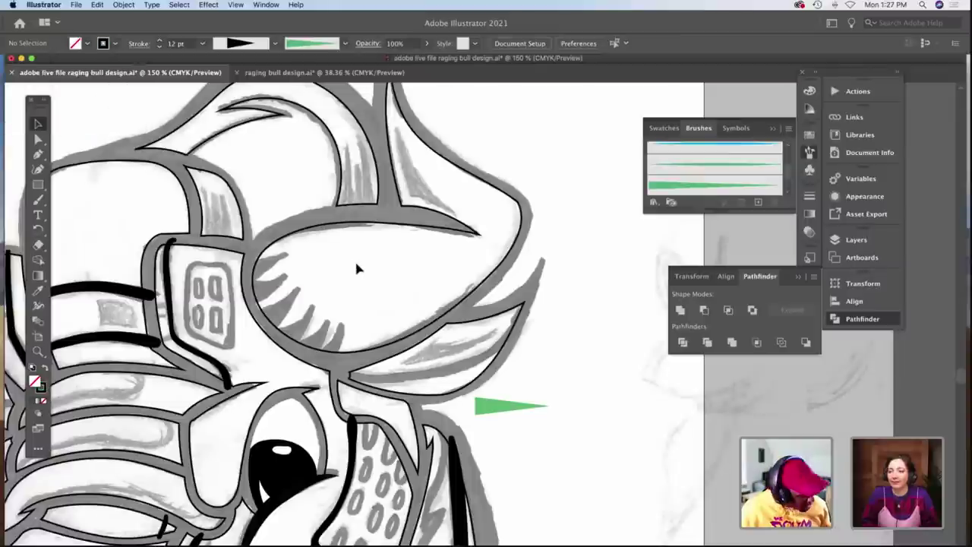
Paint six tapered black strokes over the sketched shading spikes along the lower inner edge of the large rounded shape above the eye.
key(z)
click(374, 309)
click(374, 309)
scroll(374, 308, right, 2)
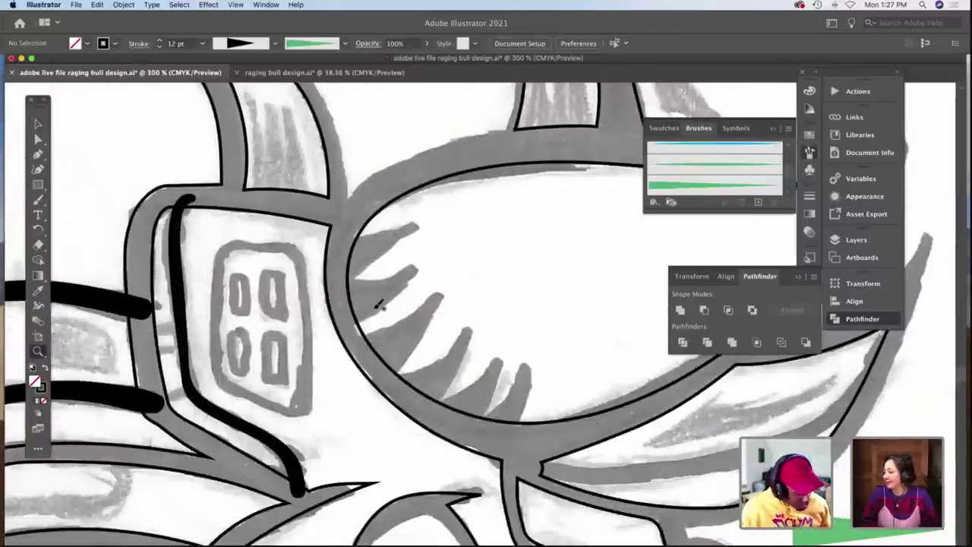
key(b)
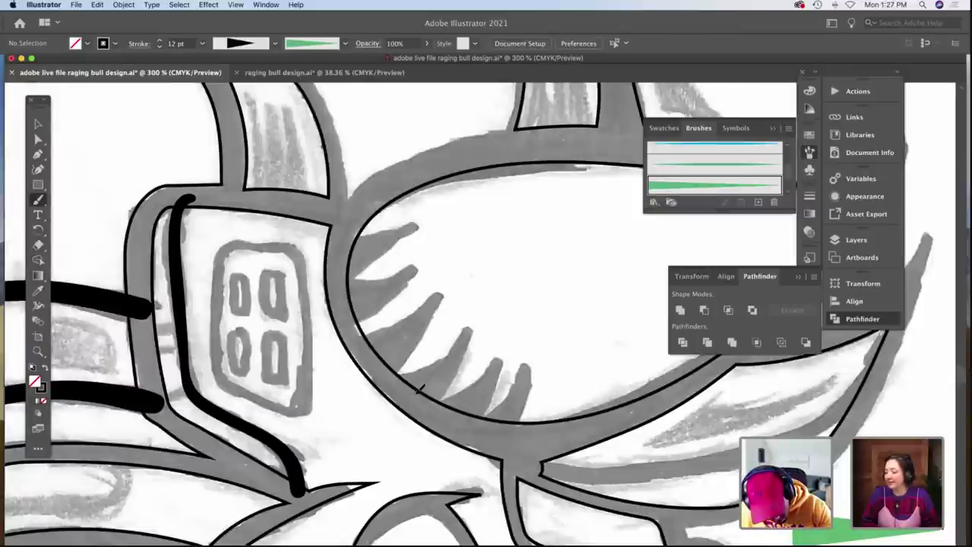
drag(405, 402, 469, 328)
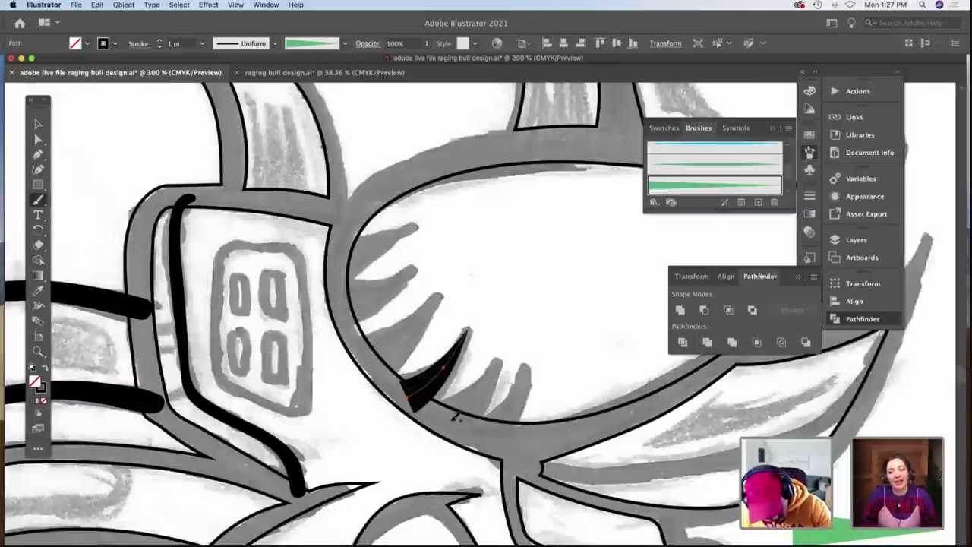
drag(455, 431, 504, 339)
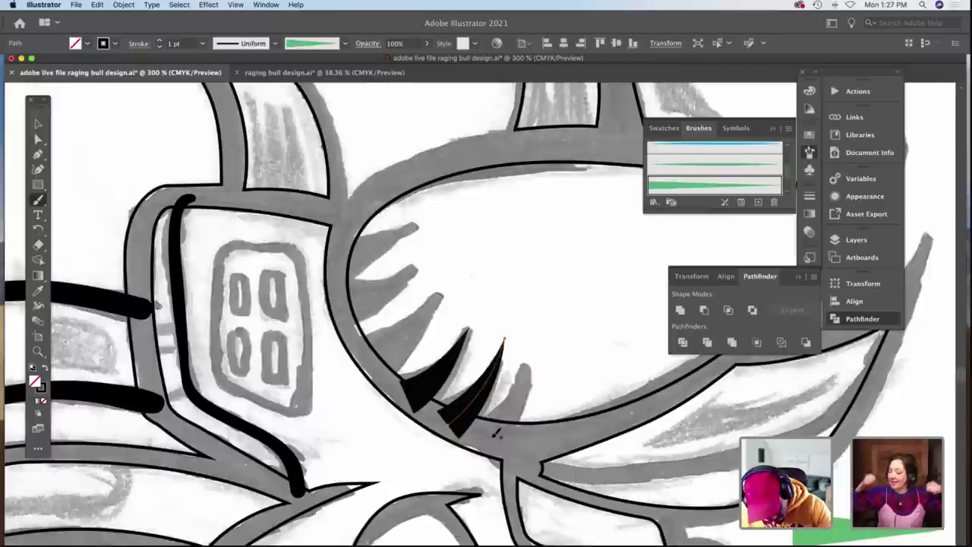
mouse_move(515, 403)
mouse_down()
mouse_move(535, 344)
mouse_move(529, 350)
mouse_up()
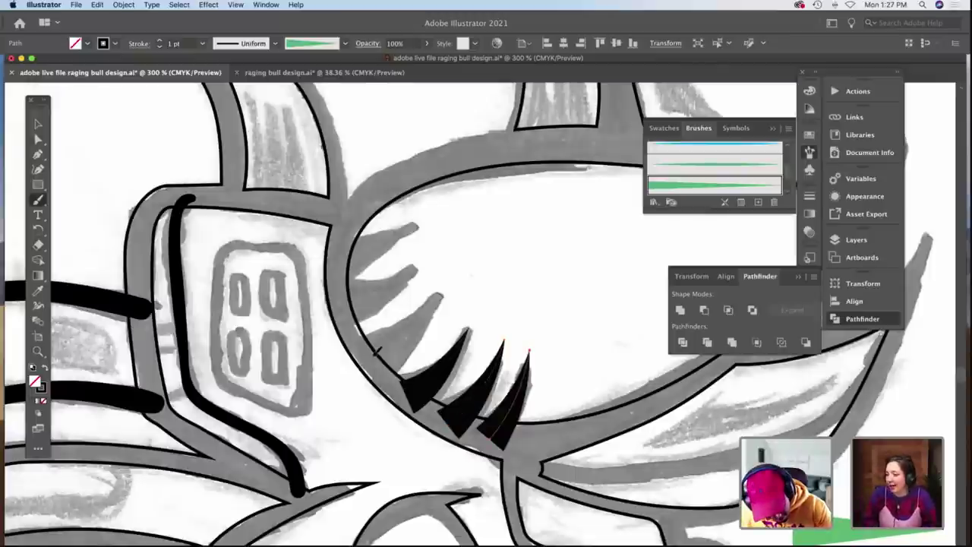
mouse_move(377, 351)
mouse_down()
mouse_move(447, 284)
mouse_move(341, 313)
mouse_up()
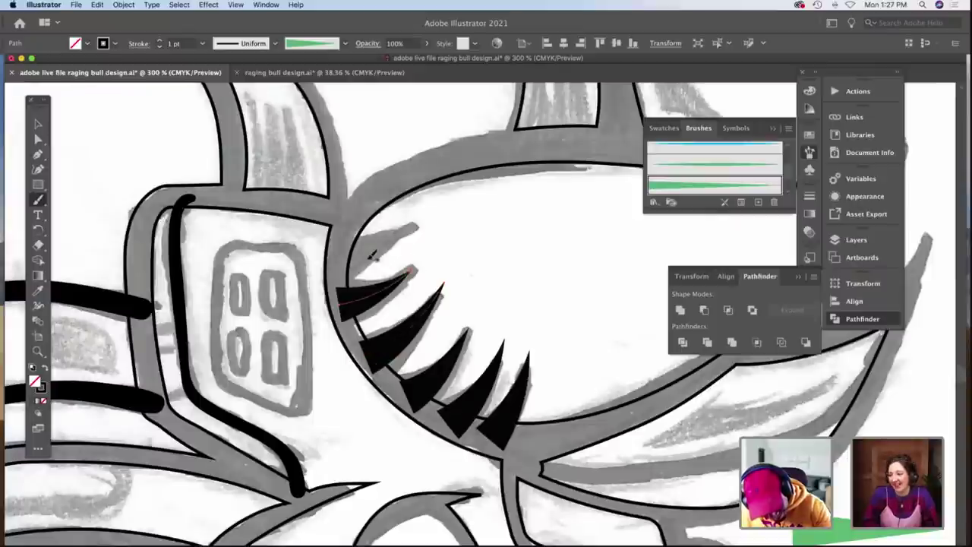
drag(375, 241, 425, 220)
scroll(429, 215, down, 3)
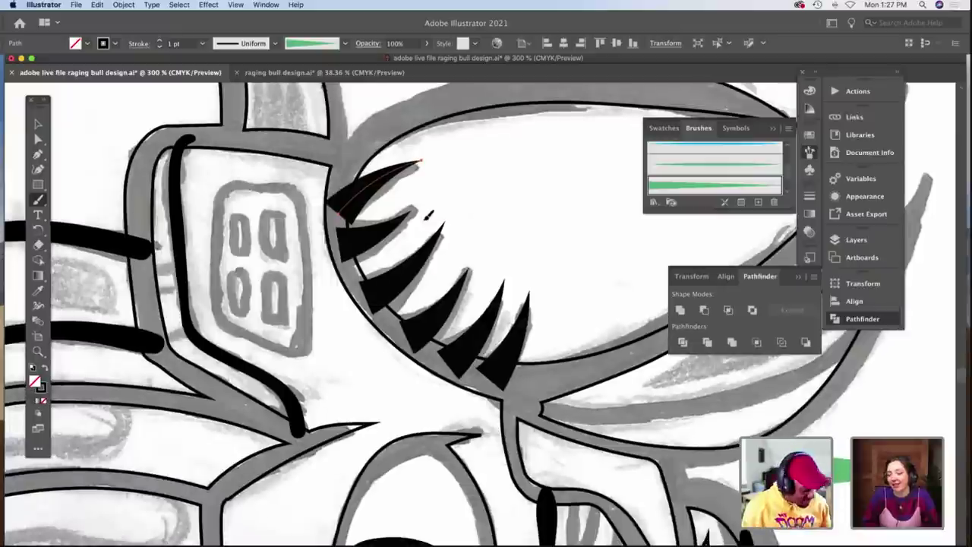
Shift the base anchor point of the uppermost tapered stroke slightly outward onto the grey outline, and deselect it.
key(a)
click(339, 218)
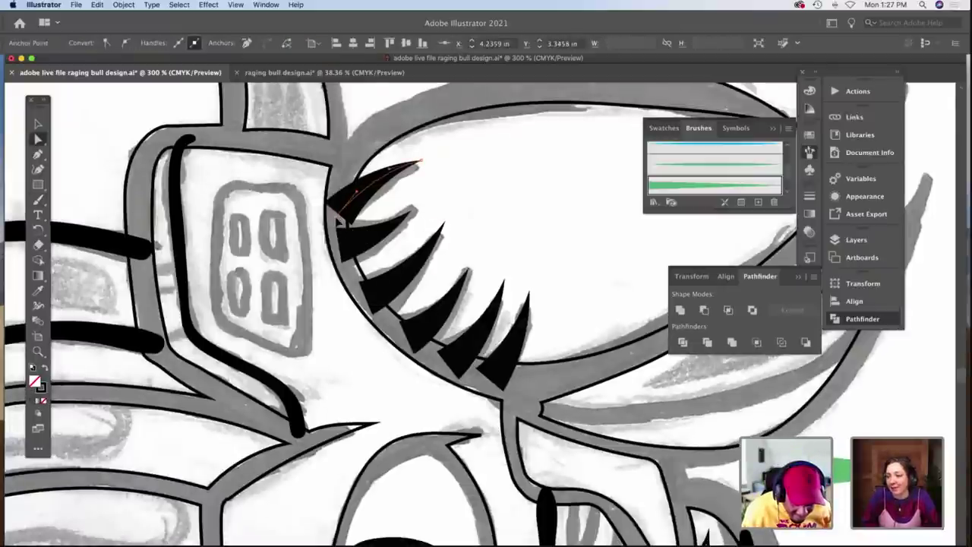
drag(356, 190, 336, 217)
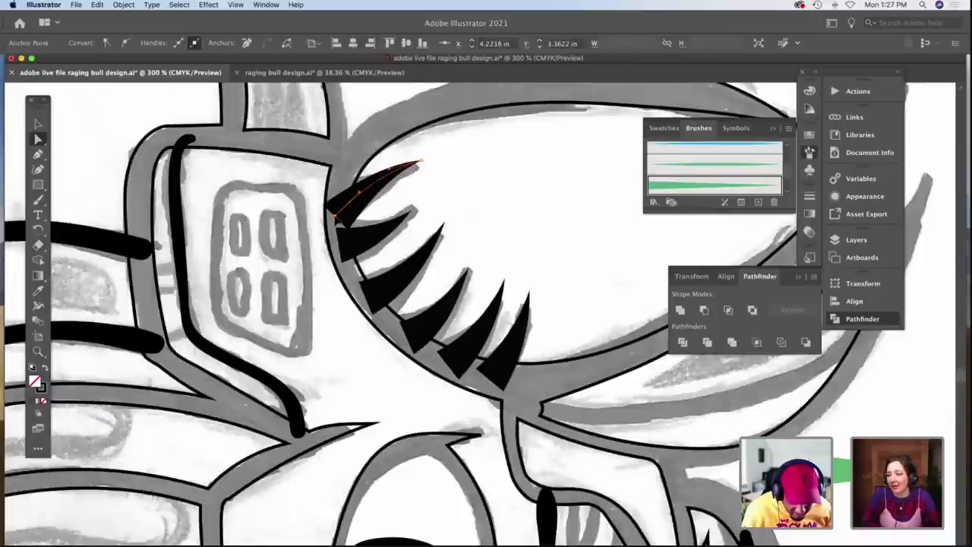
click(401, 195)
Paint three tapered black strokes over the sketched shading at the lower end of the curved band above the large rounded shape.
key(z)
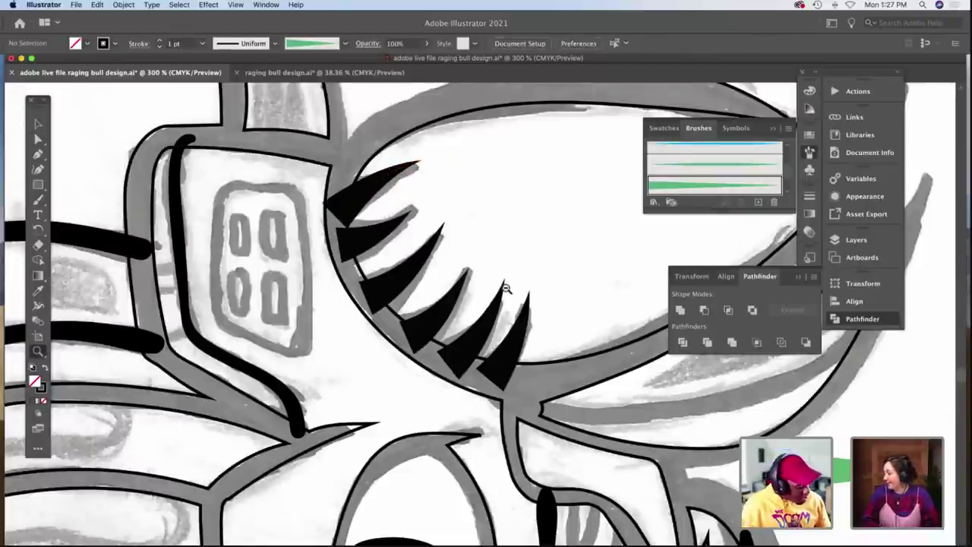
alt+click(506, 289)
alt+click(506, 289)
scroll(506, 286, down, 3)
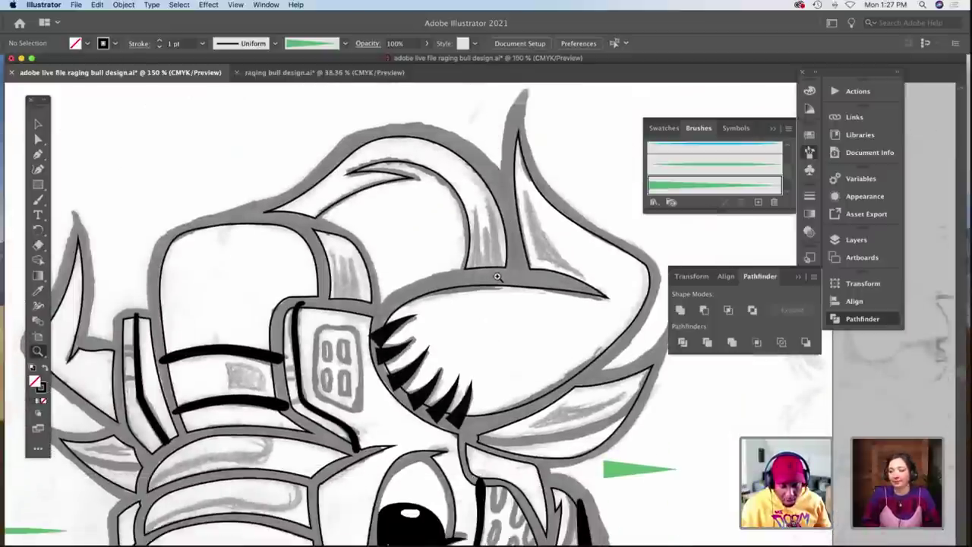
click(495, 265)
click(495, 262)
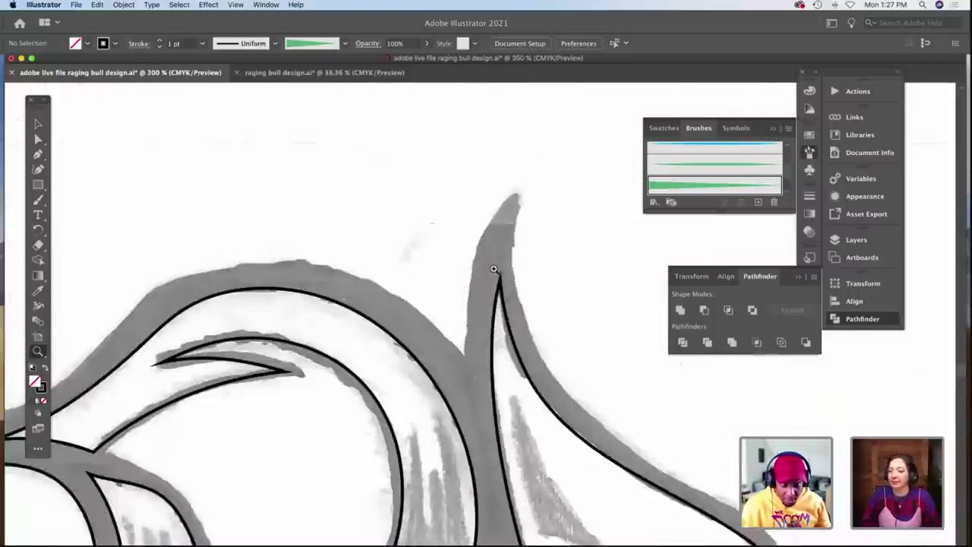
scroll(451, 308, down, 4)
click(451, 309)
scroll(450, 309, down, 2)
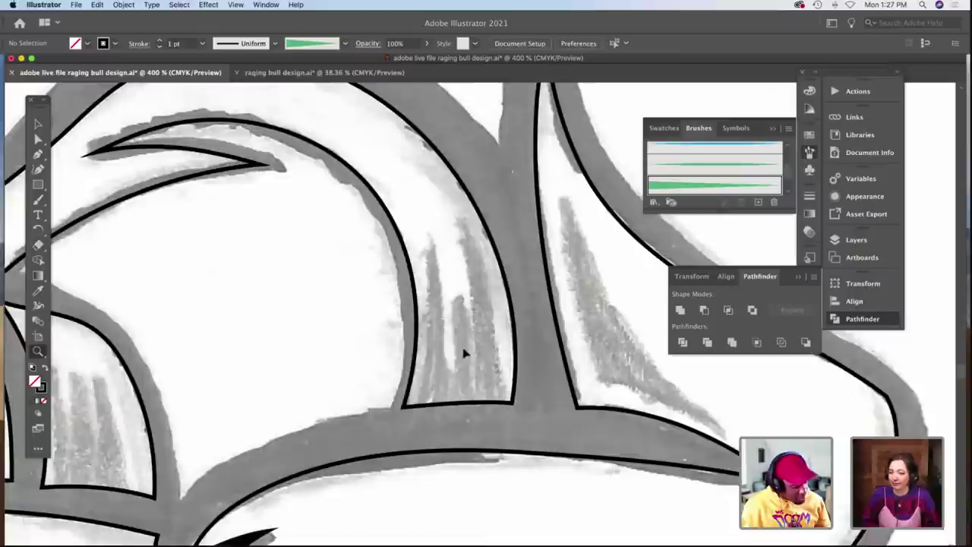
key(v)
click(306, 45)
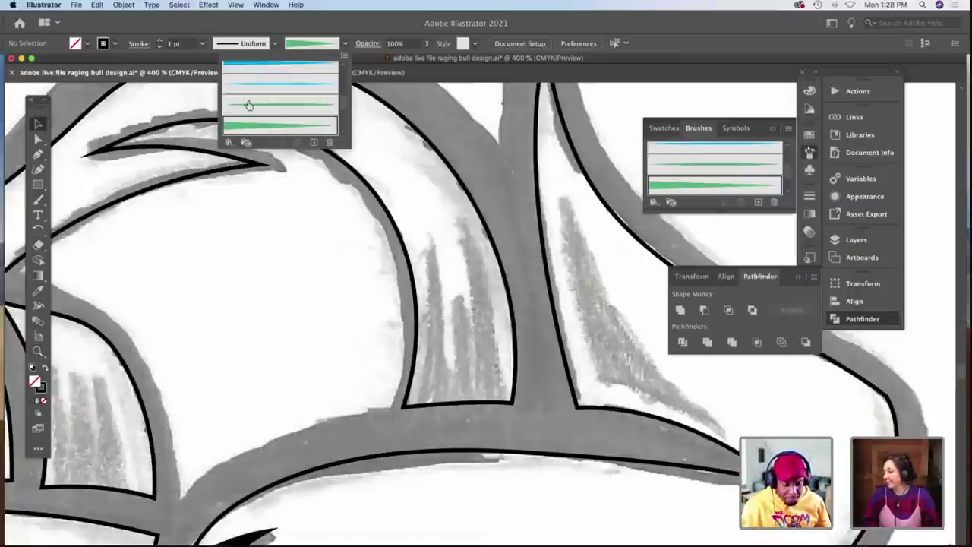
scroll(268, 107, down, 2)
click(465, 298)
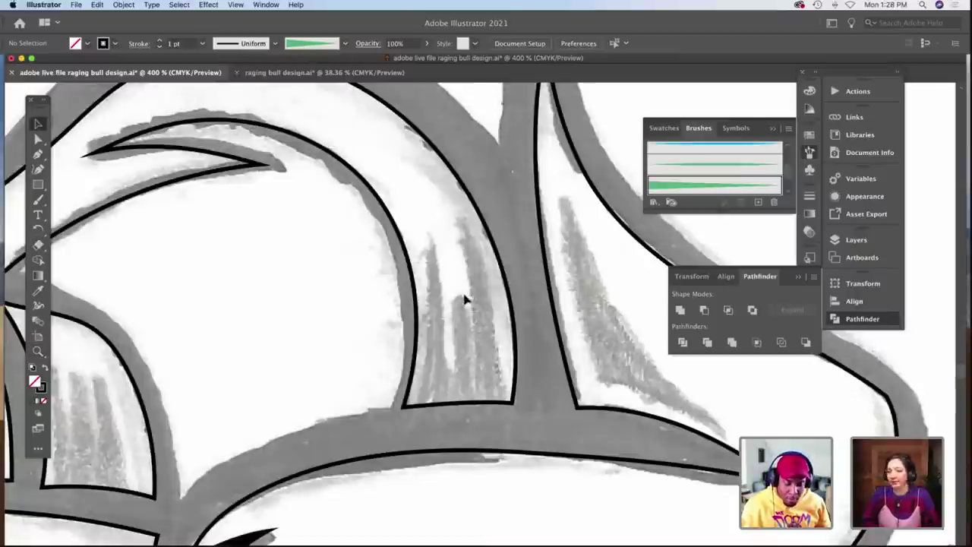
key(b)
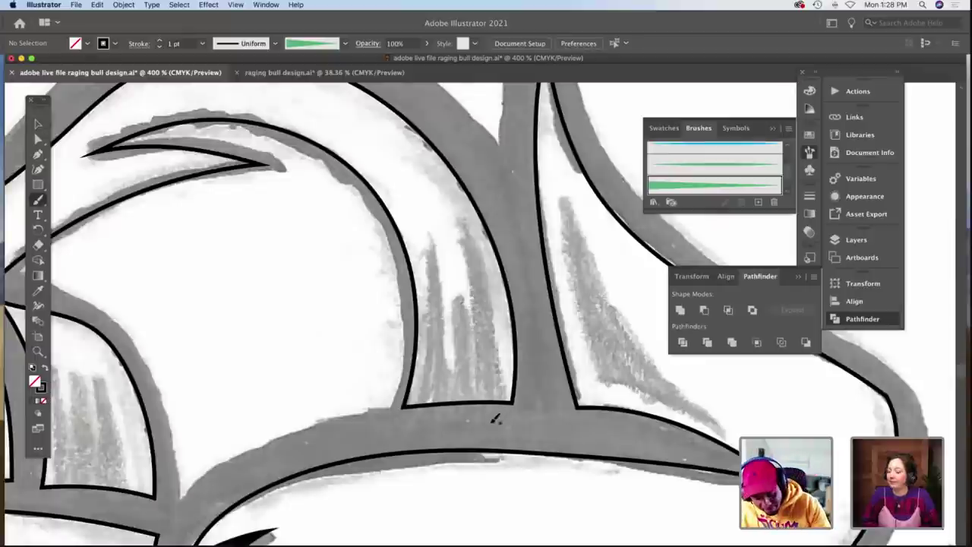
drag(483, 422, 434, 191)
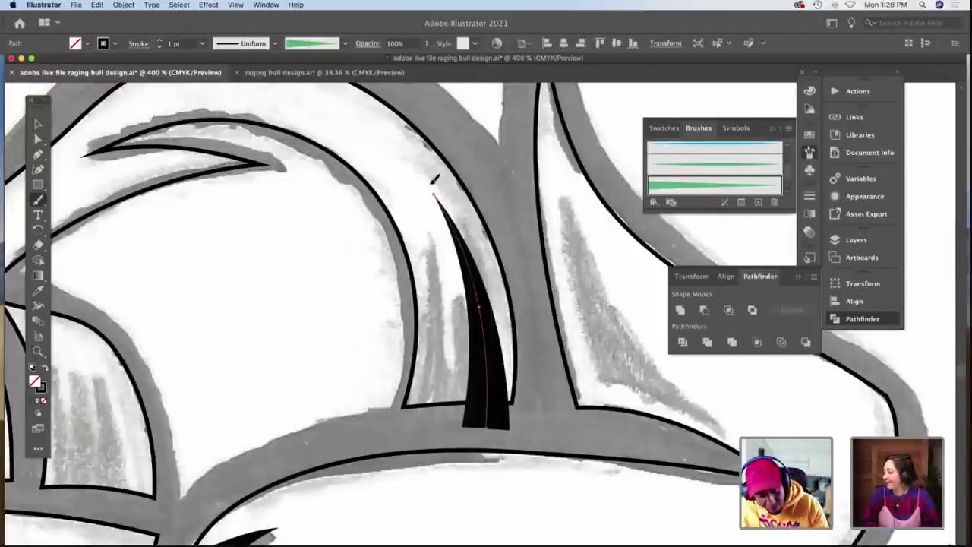
key(super+z)
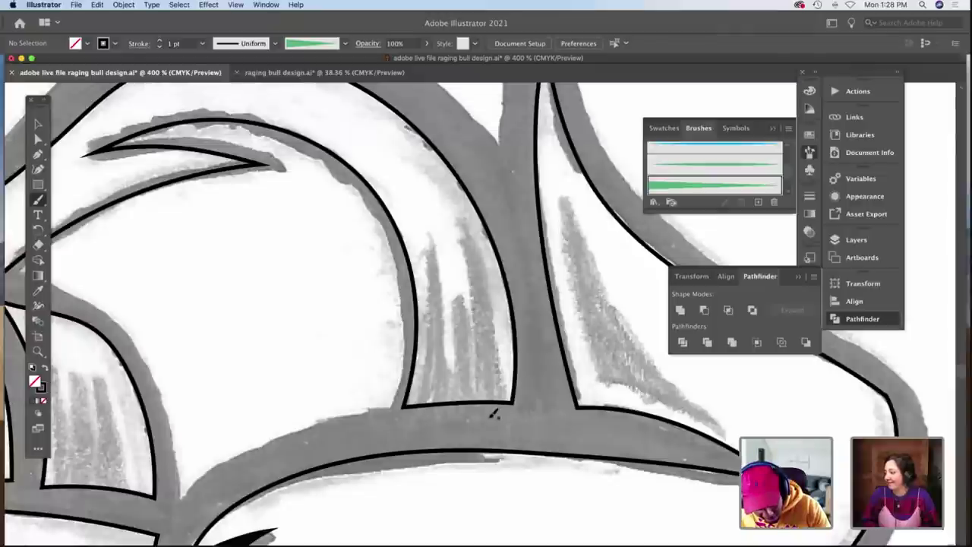
drag(466, 223, 489, 418)
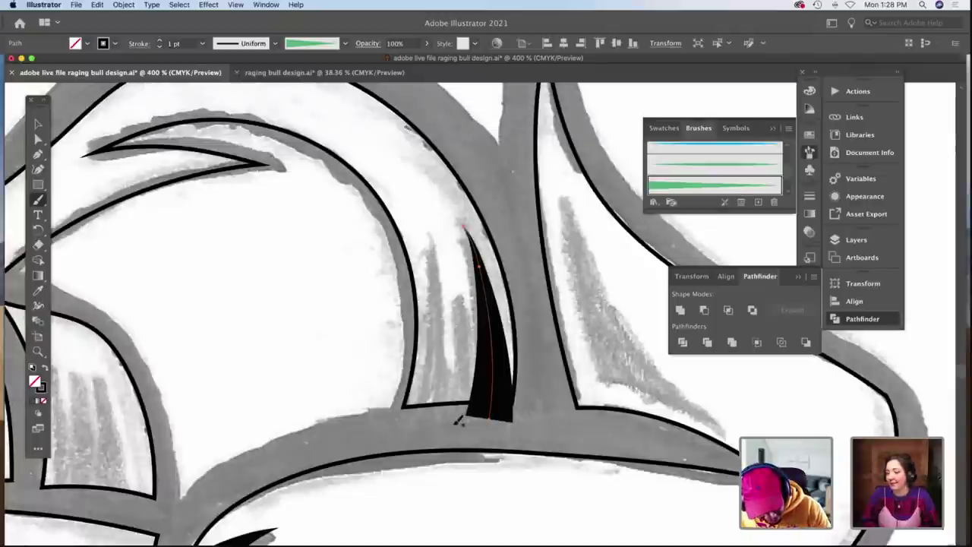
mouse_move(460, 278)
mouse_down()
mouse_move(417, 426)
mouse_move(438, 332)
mouse_move(421, 216)
mouse_up()
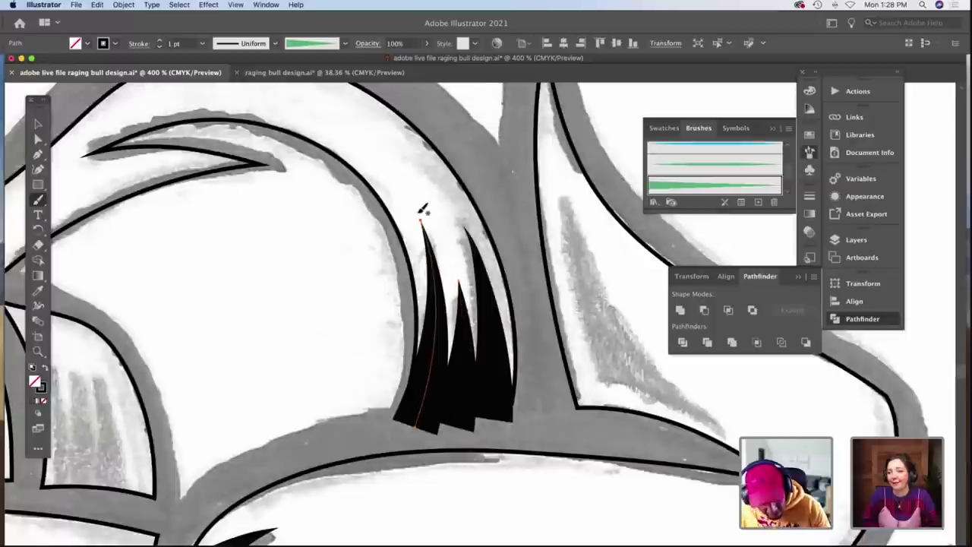
Set the stroke weight of the three tapered strokes in the curved band to 0.75 pt and deselect them.
key(v)
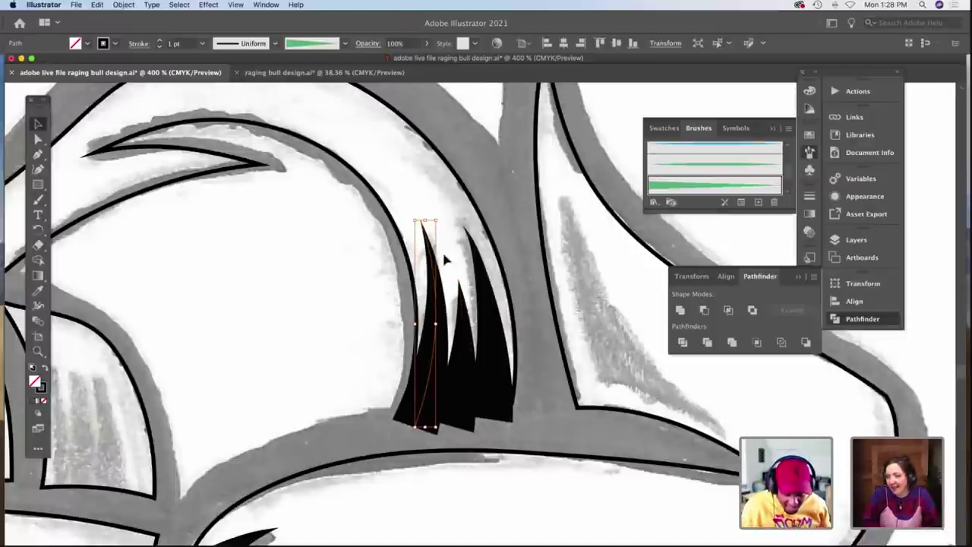
click(446, 258)
drag(497, 311, 427, 334)
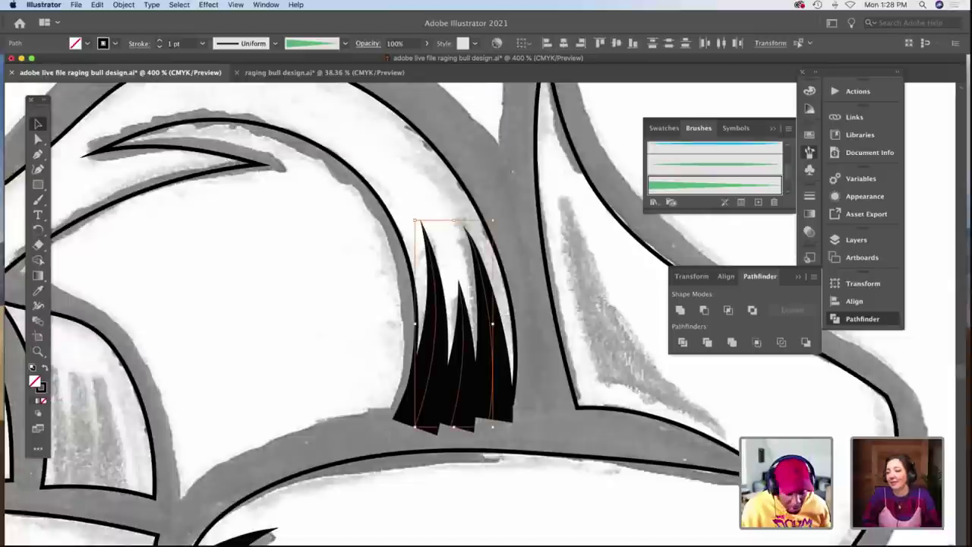
click(161, 47)
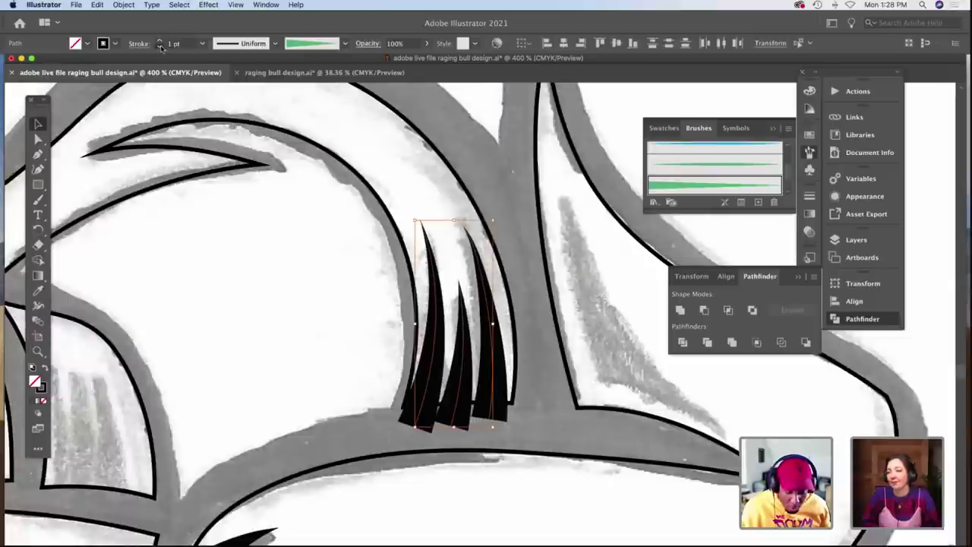
click(300, 300)
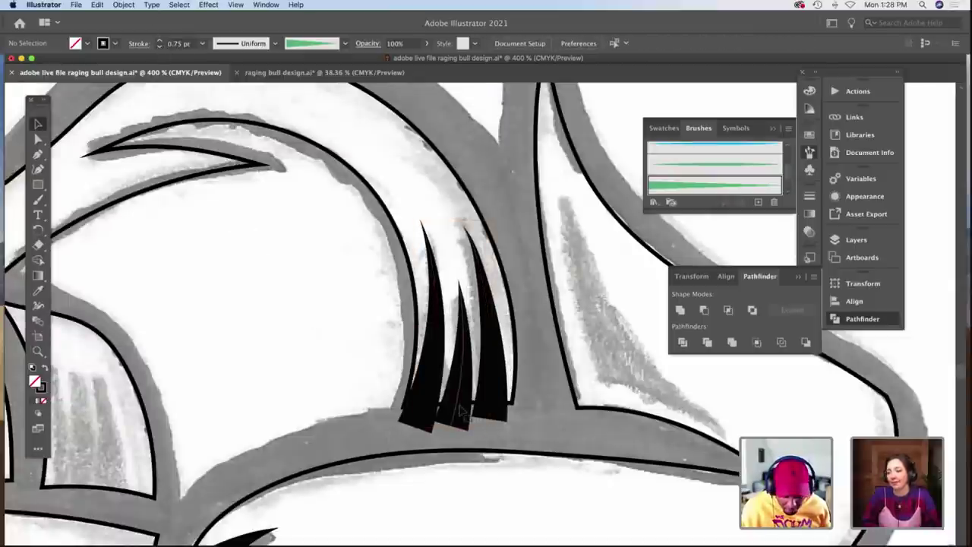
Paint three tapered black strokes over the sketched shading in the small curved panel above the four-hole plate.
scroll(221, 271, left, 6)
scroll(224, 281, left, 2)
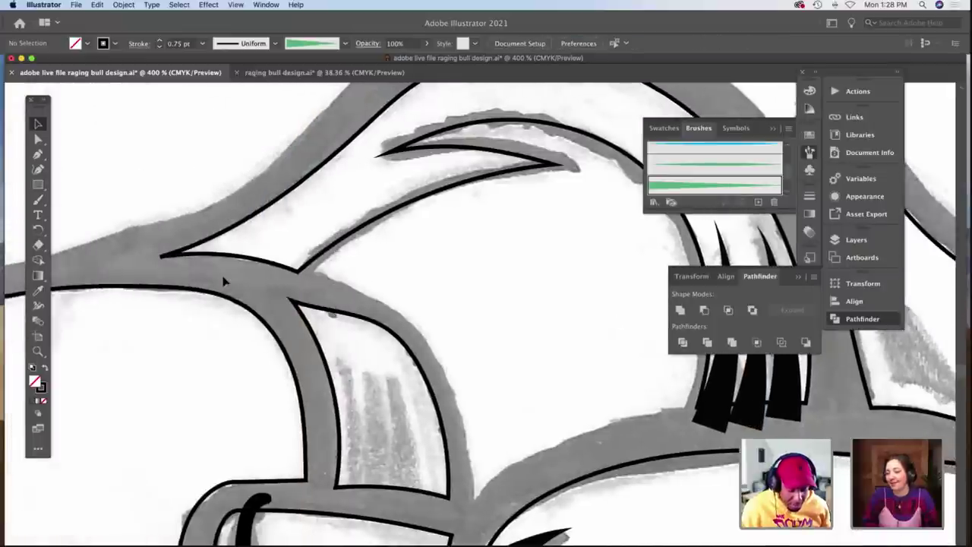
key(b)
scroll(228, 273, down, 2)
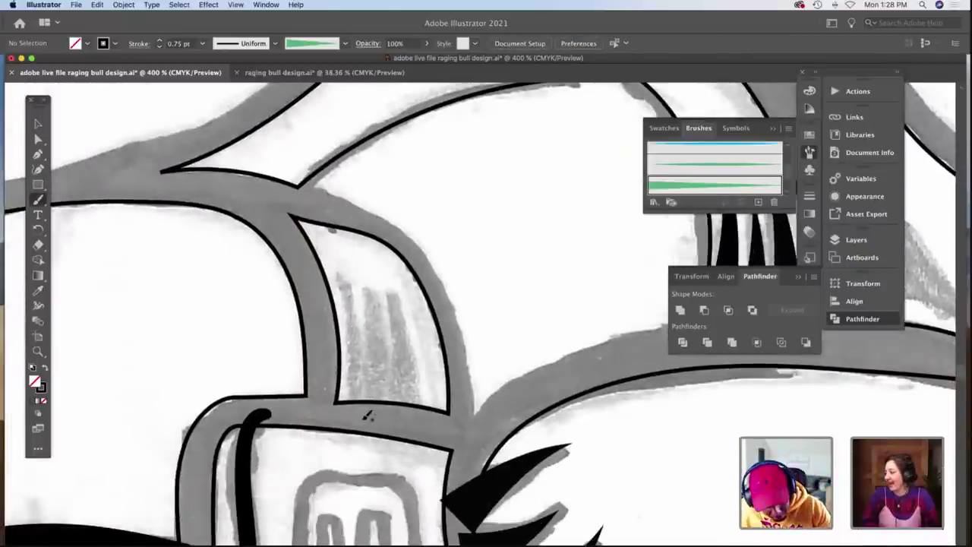
drag(362, 413, 352, 277)
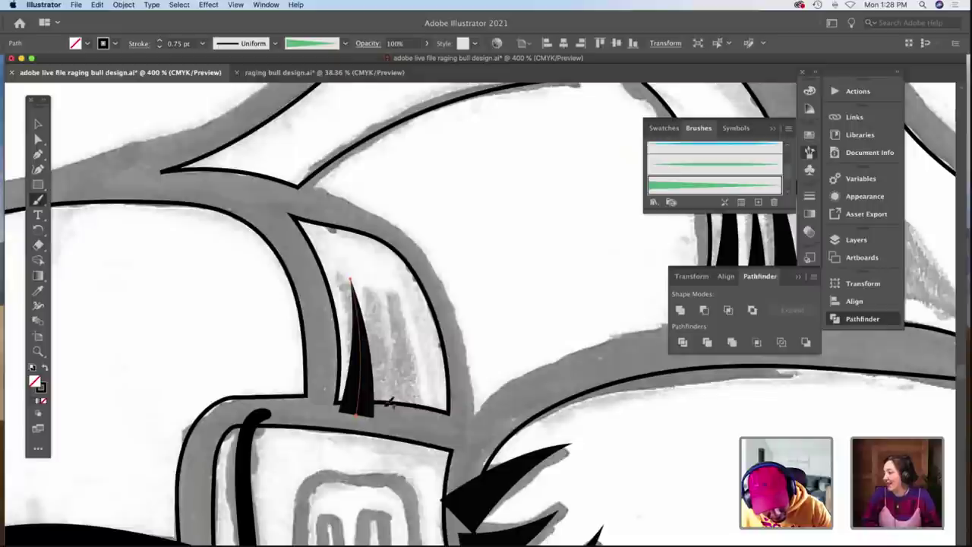
drag(396, 425, 380, 298)
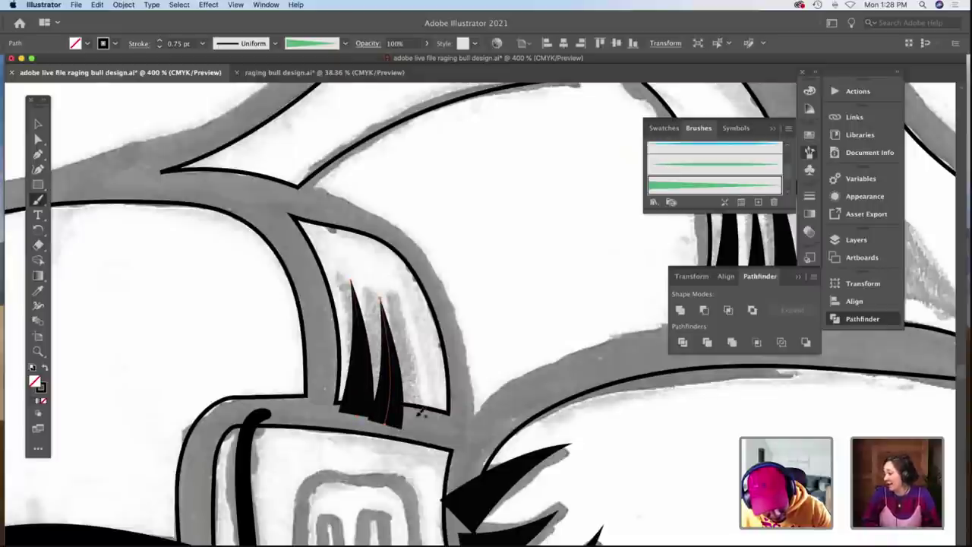
drag(423, 418, 412, 316)
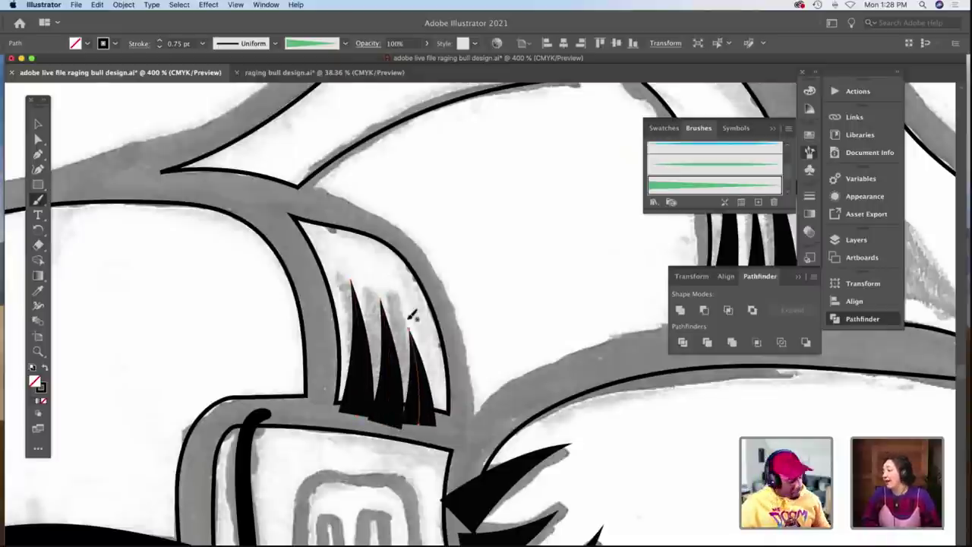
Thin the three tapered strokes in the small curved panel to a 0.5 pt stroke weight and deselect them.
key(v)
click(377, 286)
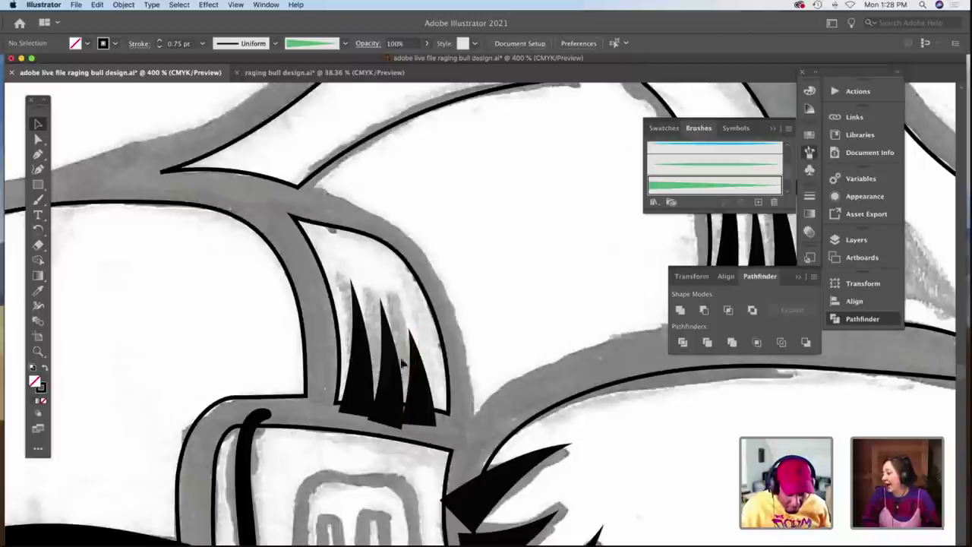
drag(430, 379, 346, 275)
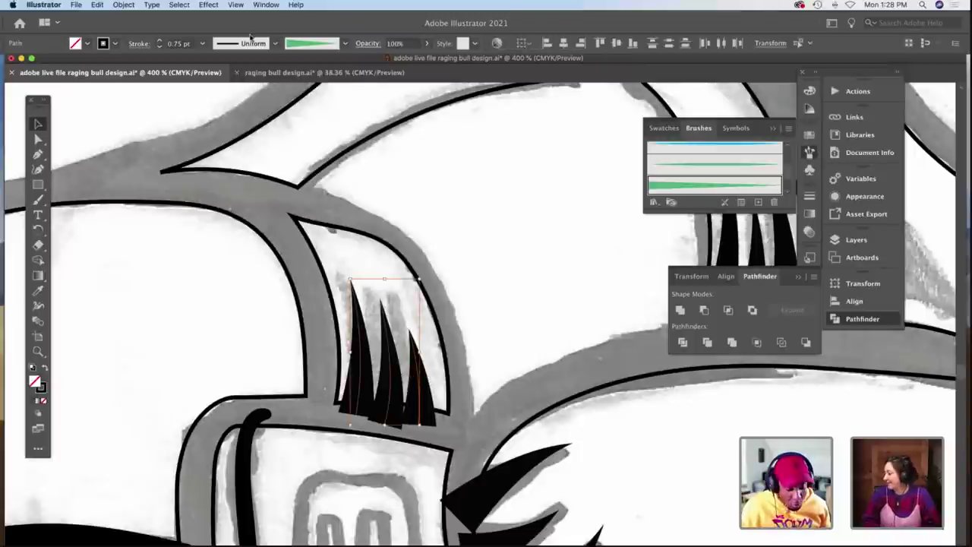
click(159, 47)
click(250, 246)
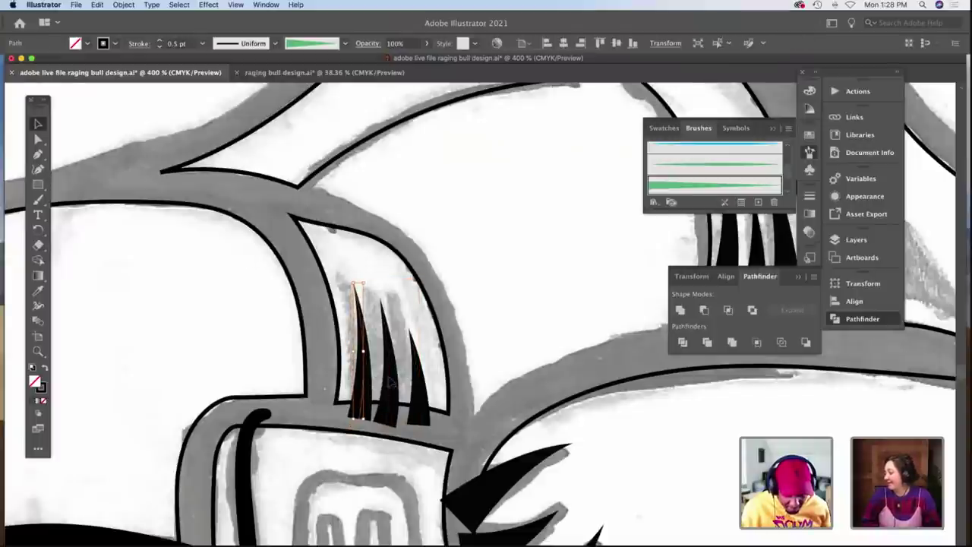
click(385, 380)
click(418, 382)
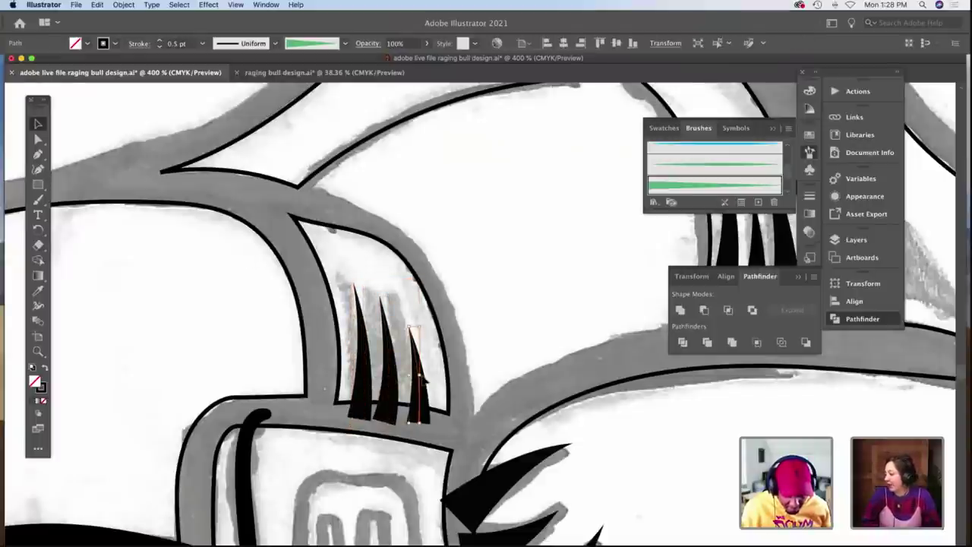
click(427, 313)
scroll(395, 308, up, 3)
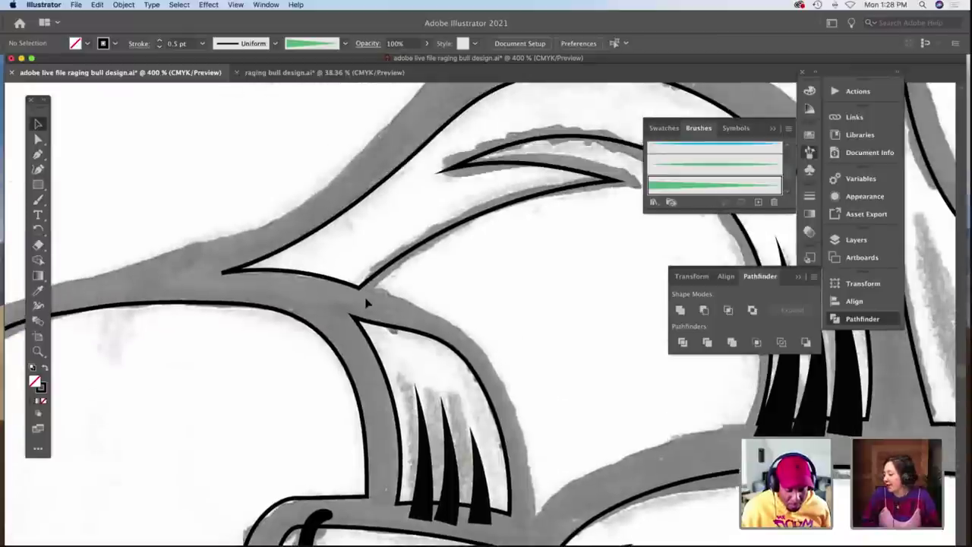
scroll(367, 304, right, 2)
scroll(366, 303, right, 5)
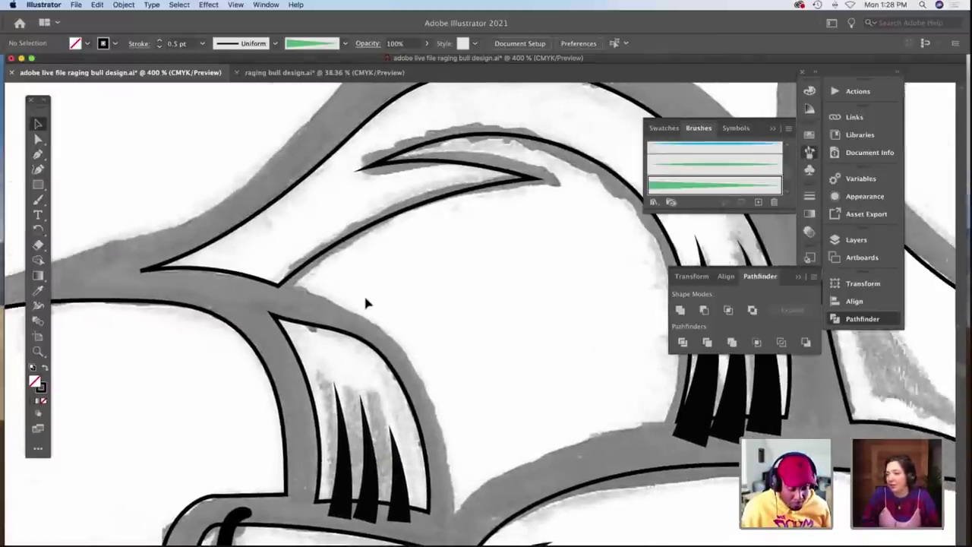
scroll(366, 303, left, 4)
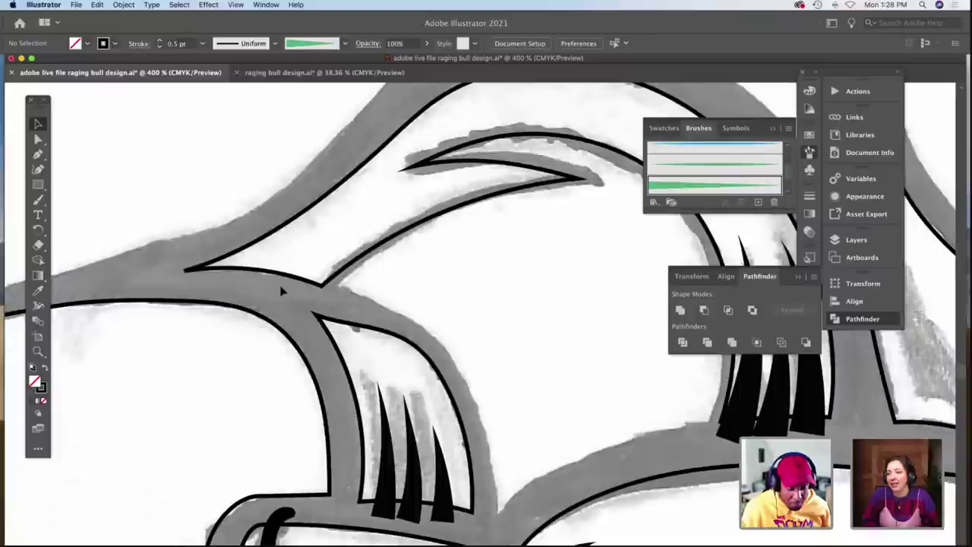
scroll(281, 290, right, 3)
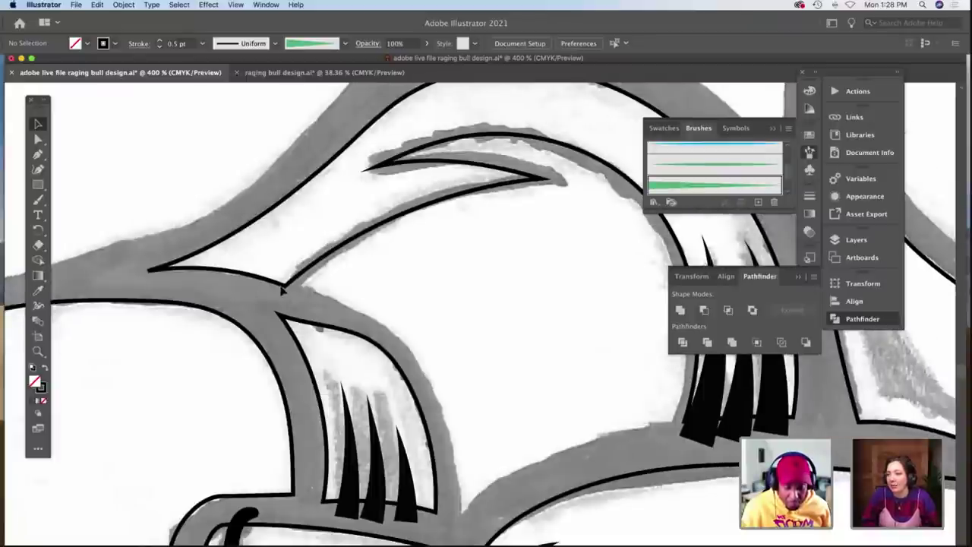
Examine the width, scaling, direction and colorization options of the wide tapered green art brush, and close them by cancelling.
double_click(711, 188)
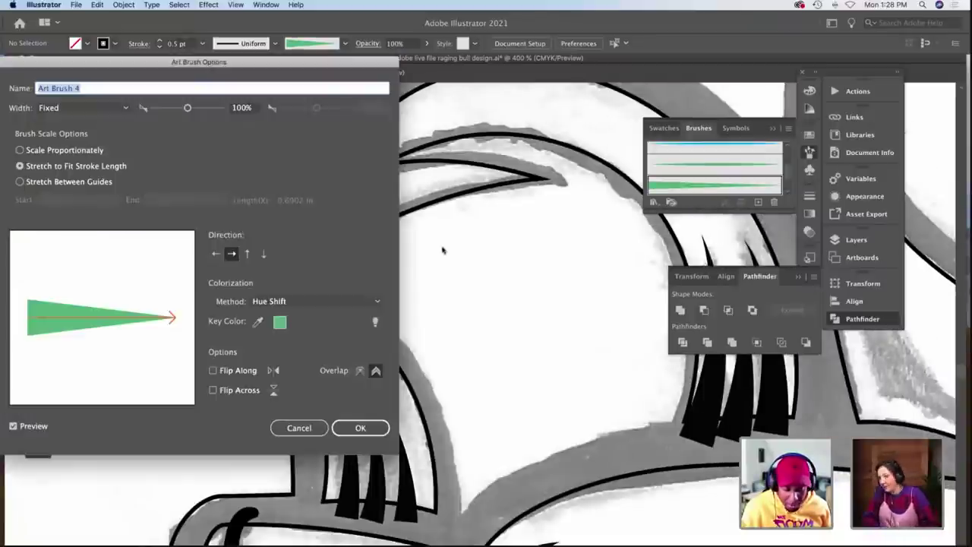
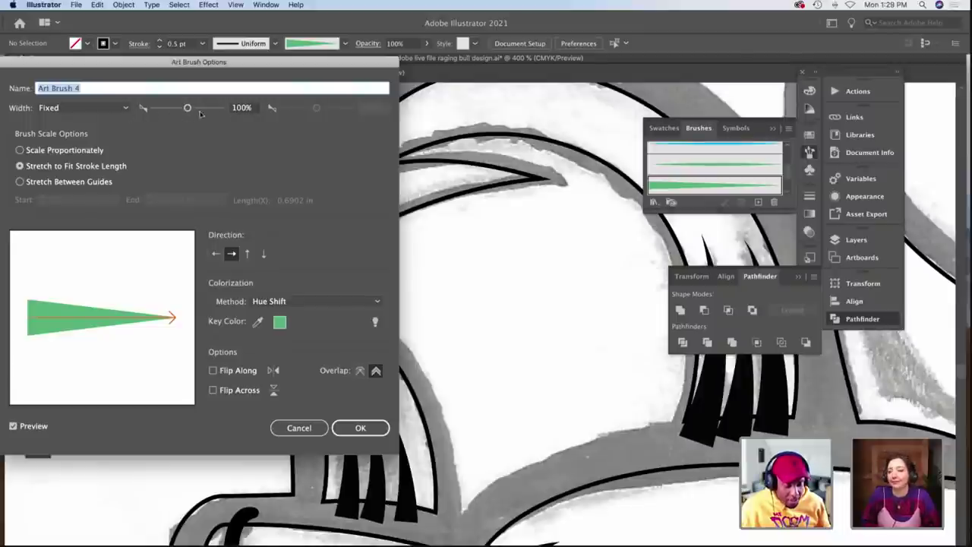
click(315, 428)
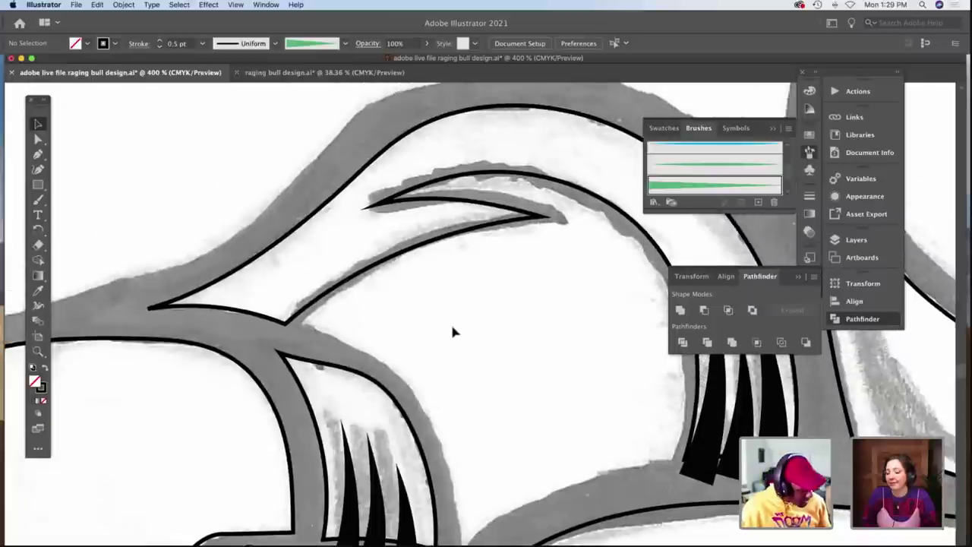
Activate the Paintbrush tool with the wide tapered art brush for painting shading strokes.
key(b)
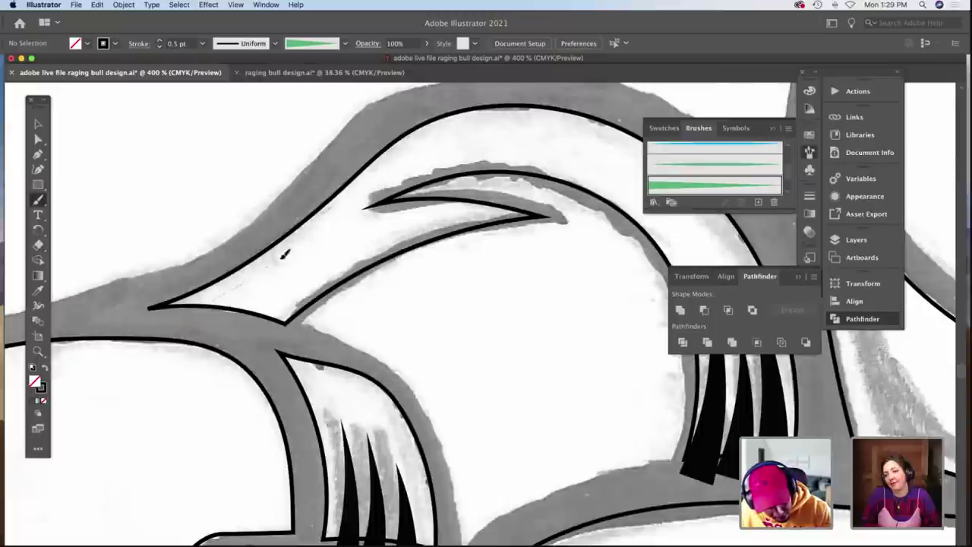
Paint a tapered black shading stroke inside the narrow lower tip of the curved hump shape, discarding the extra stroke beneath it.
drag(291, 251, 190, 320)
drag(287, 281, 211, 334)
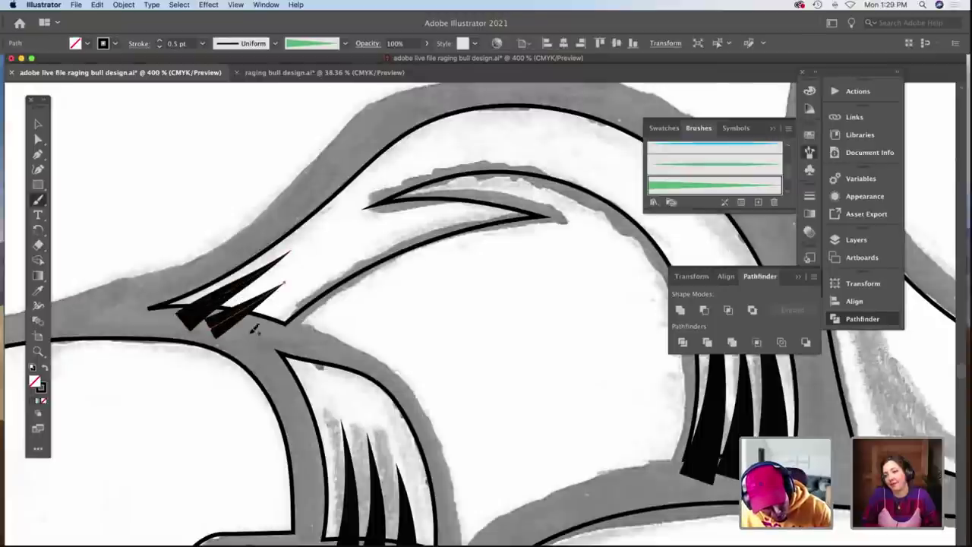
key(Delete)
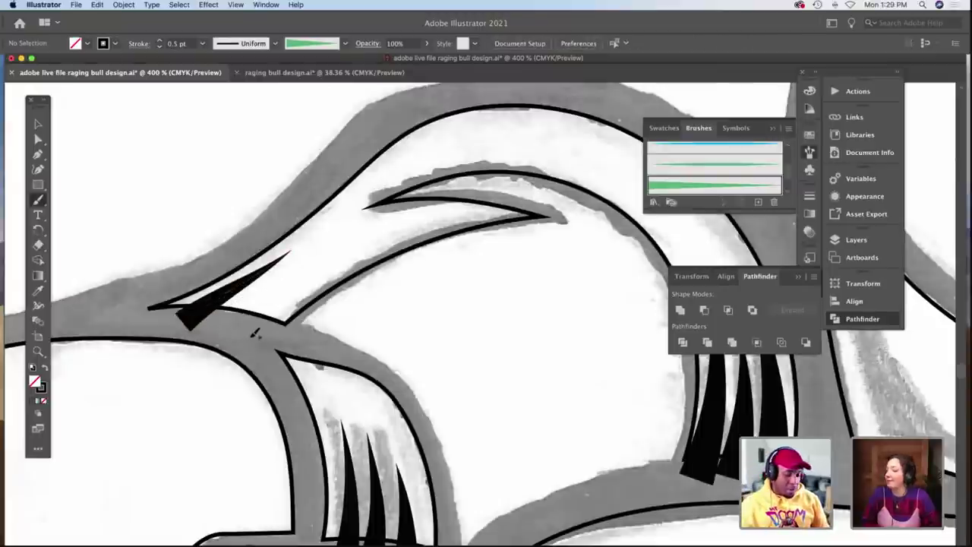
Shift the tapered stroke slightly and move its wide-end anchor point outward past the hump outline.
key(v)
click(240, 296)
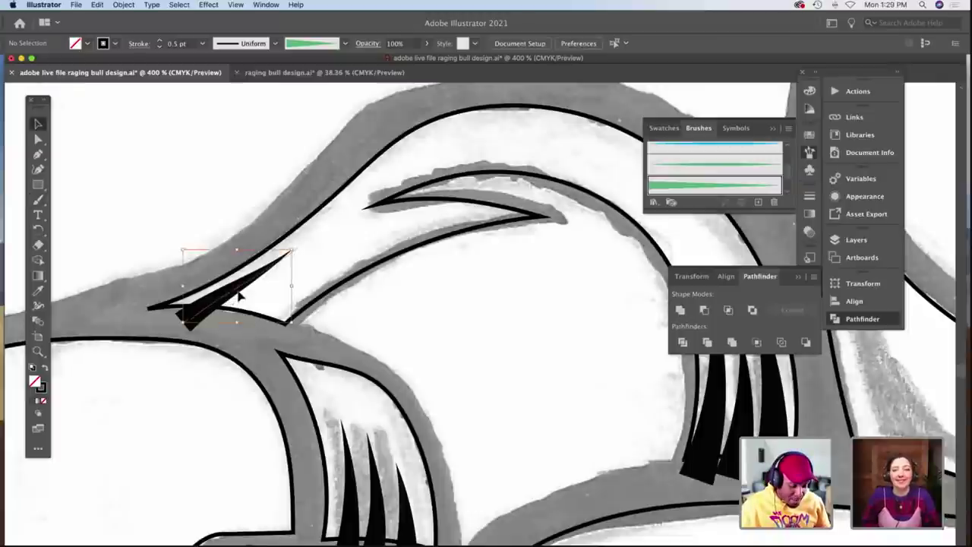
click(254, 298)
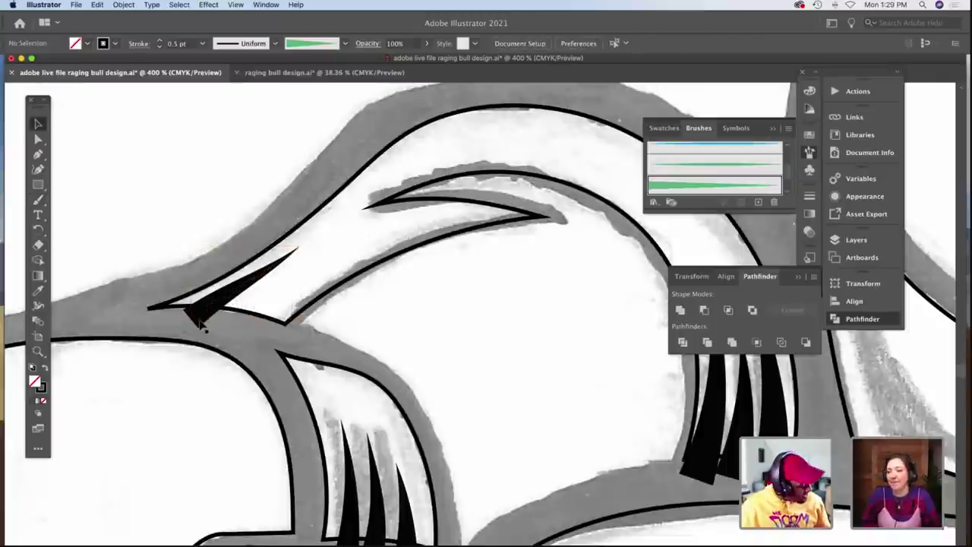
key(a)
click(194, 320)
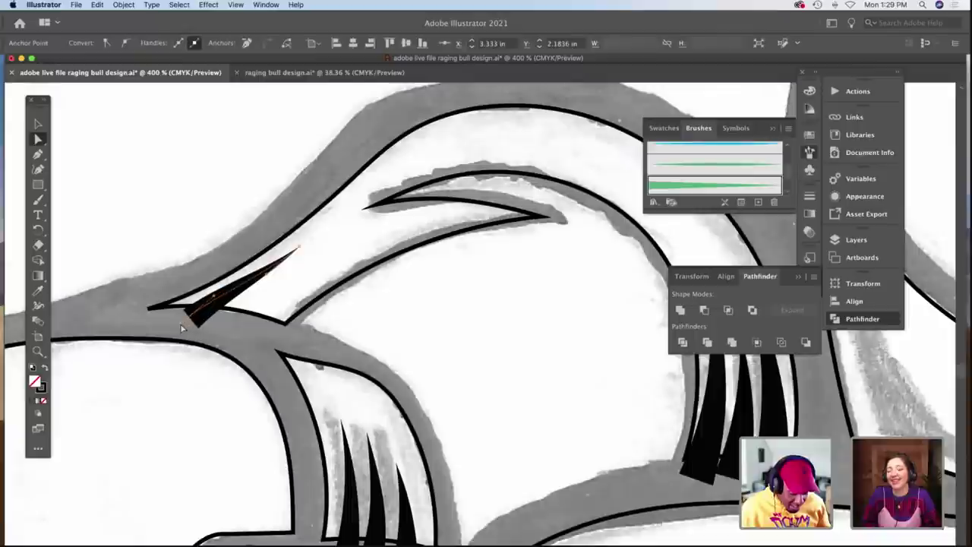
click(270, 303)
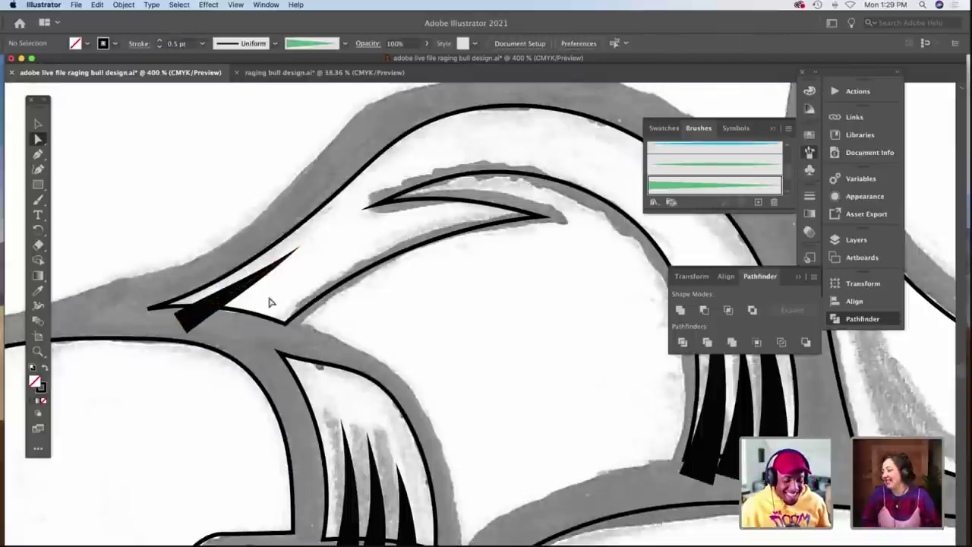
Paint a second tapered stroke just below the first, and nudge the strokes into place within the hump tip.
key(b)
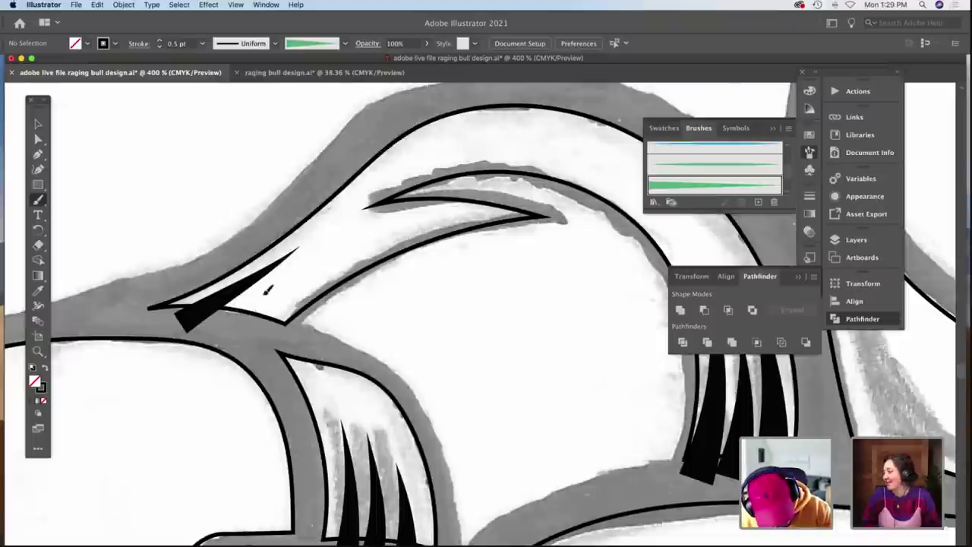
drag(293, 272, 213, 333)
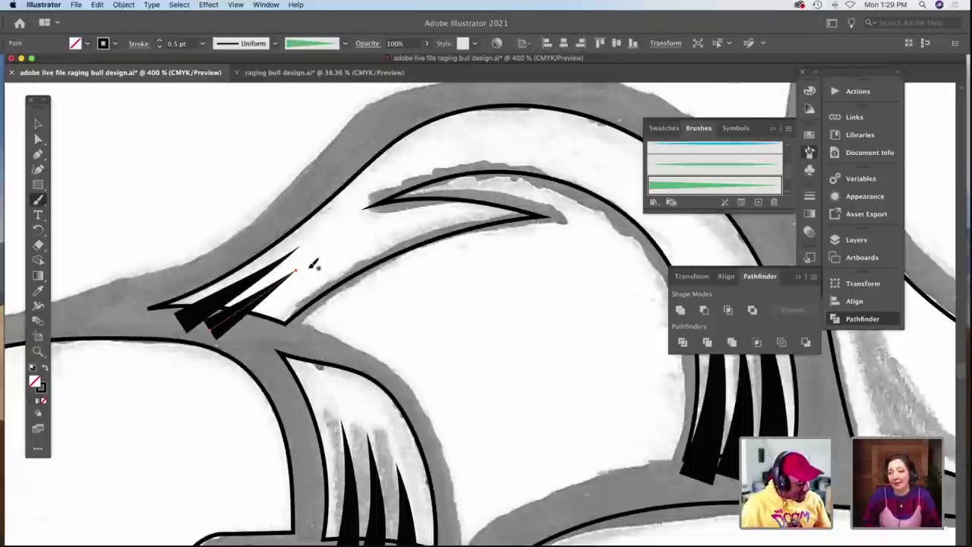
key(v)
click(256, 281)
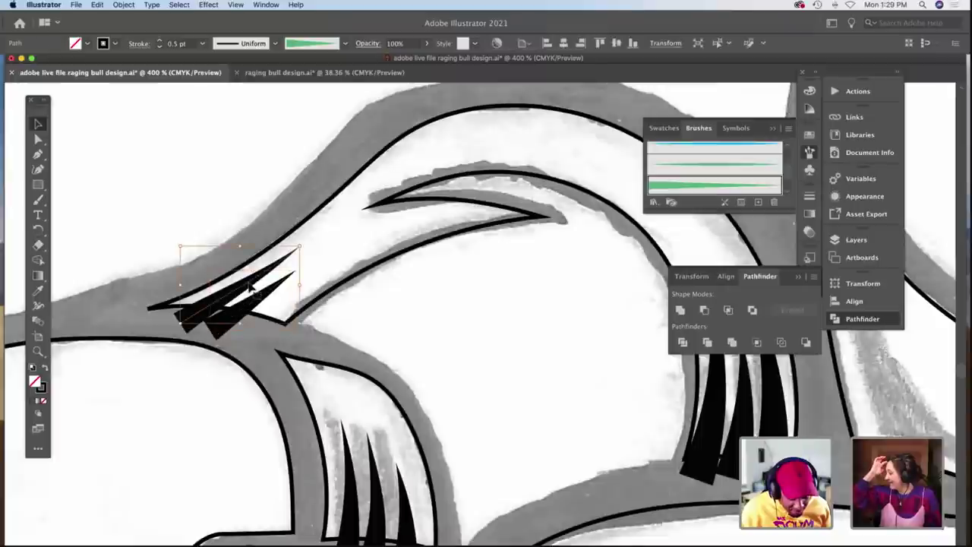
mouse_move(256, 281)
mouse_down()
mouse_move(263, 275)
mouse_move(254, 304)
mouse_move(259, 298)
mouse_up()
click(299, 301)
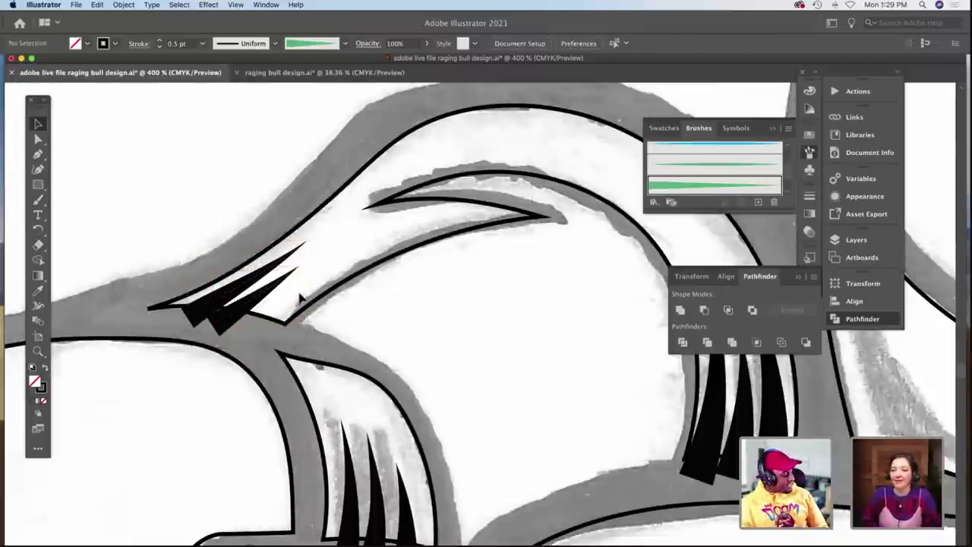
Look over the bull's head and face linework for the next sketched detail that still needs inking.
key(z)
scroll(347, 304, down, 3)
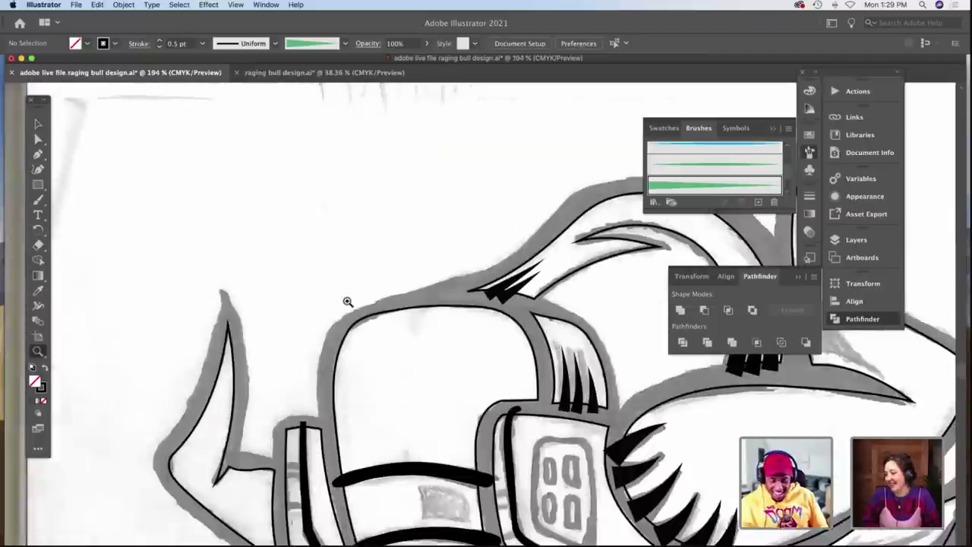
scroll(347, 301, down, 2)
scroll(348, 301, down, 5)
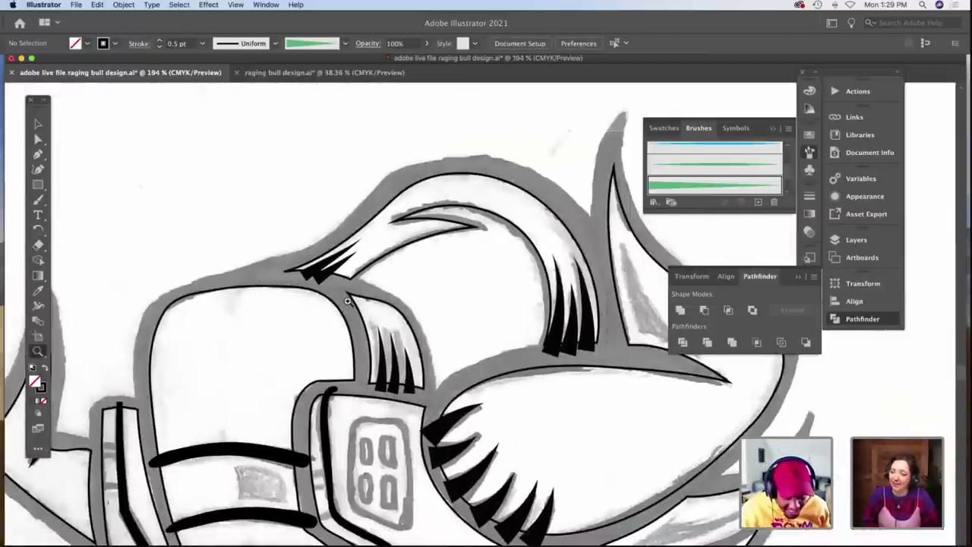
scroll(347, 301, down, 3)
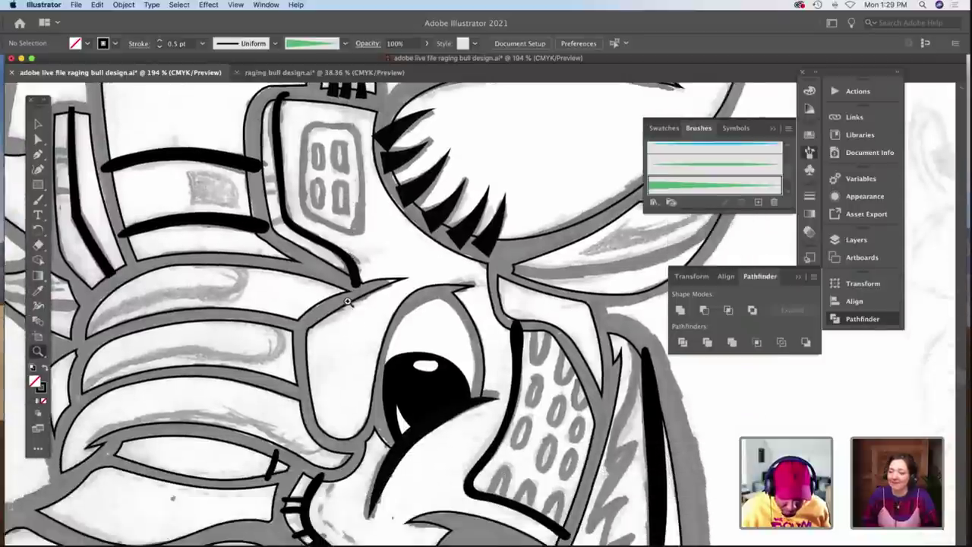
drag(348, 301, 427, 268)
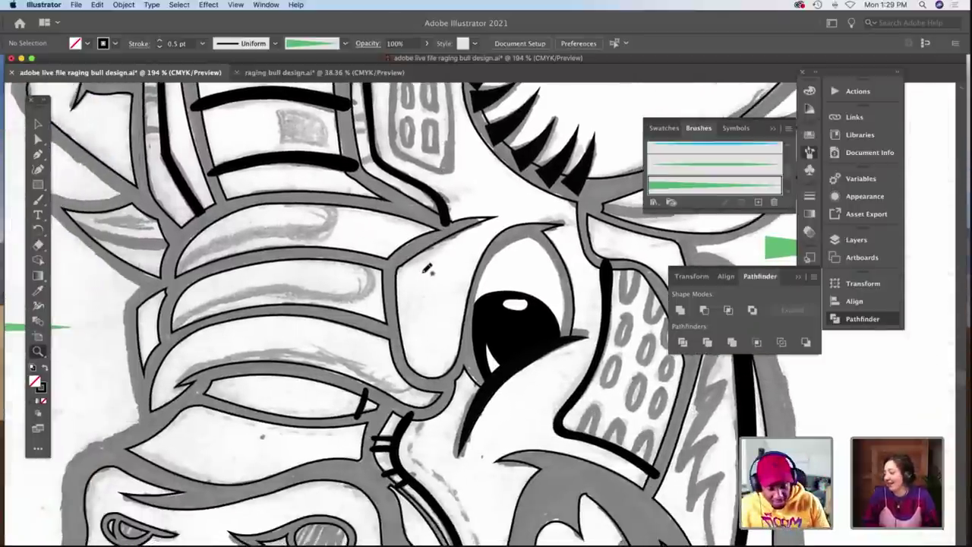
scroll(428, 270, down, 4)
scroll(429, 271, right, 6)
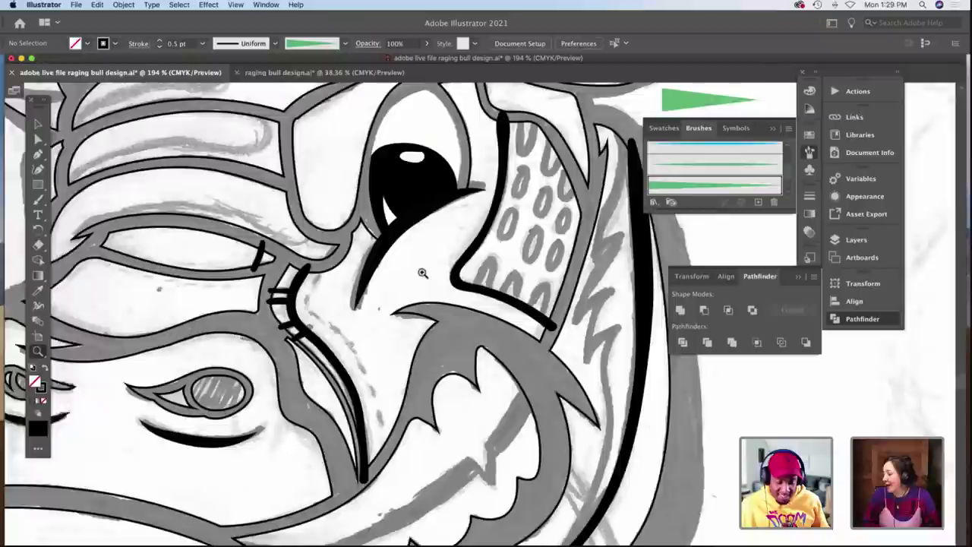
key(b)
scroll(424, 271, up, 6)
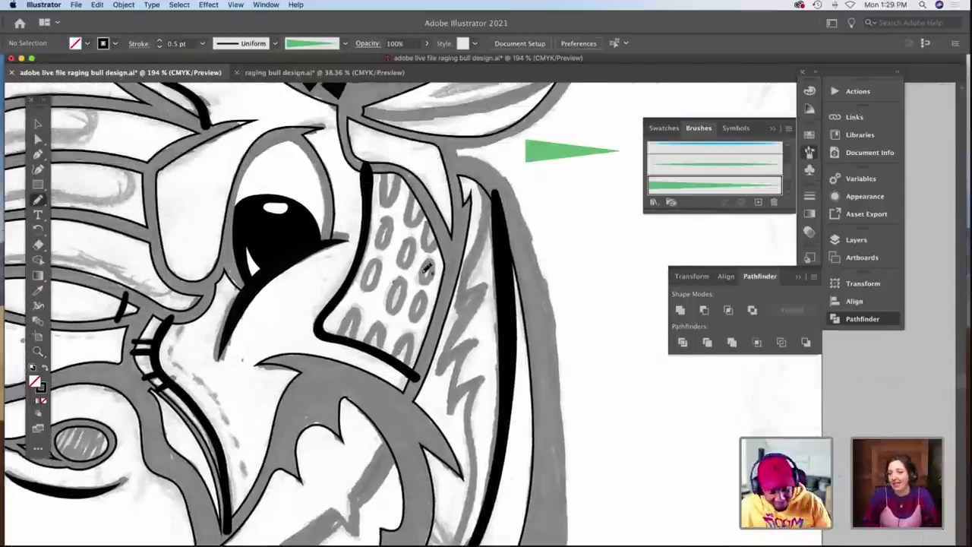
key(z)
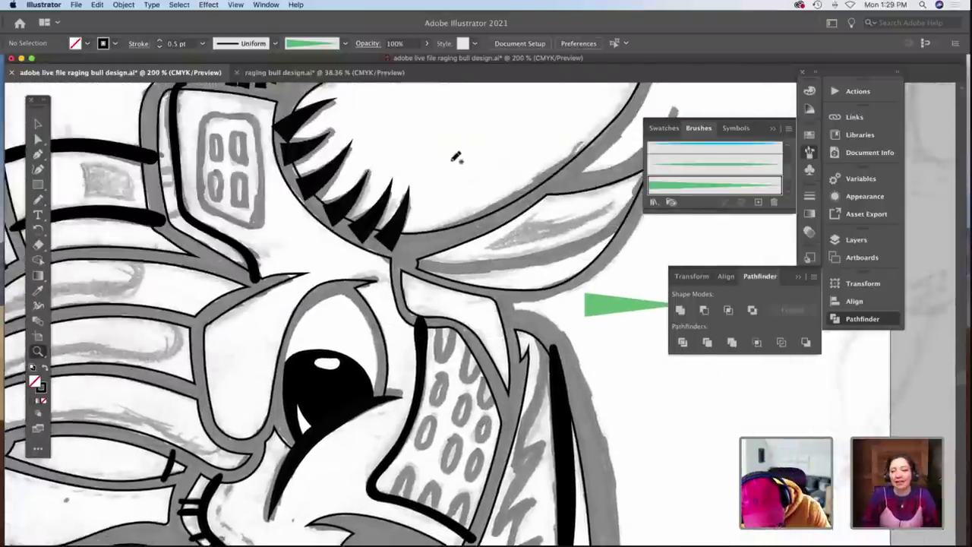
scroll(454, 139, down, 5)
scroll(437, 233, right, 2)
scroll(436, 234, right, 2)
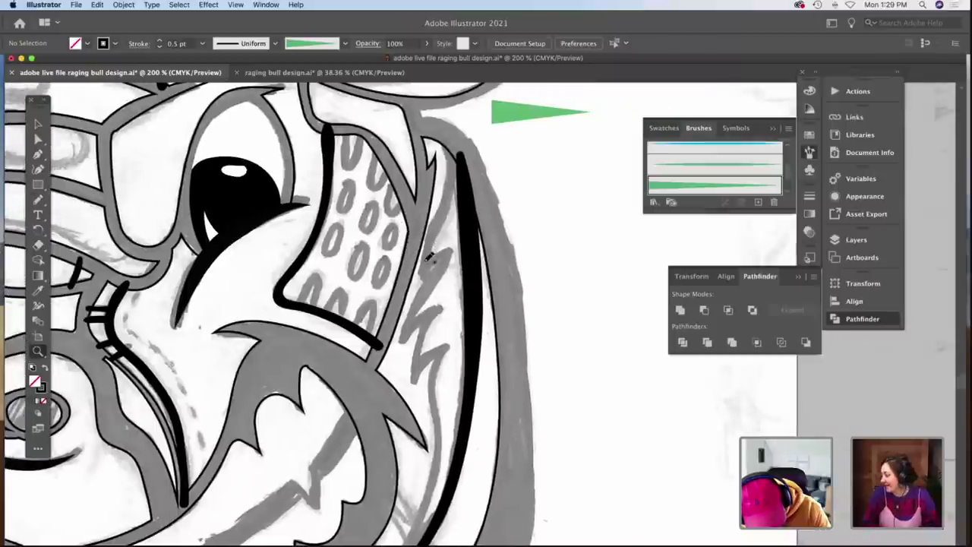
Trace the jagged sketch line beside the long thick curve behind the cheek, following it down to where it meets that curve.
key(b)
mouse_move(448, 253)
mouse_down()
mouse_move(409, 326)
mouse_move(408, 335)
mouse_move(430, 314)
mouse_move(423, 333)
mouse_move(440, 310)
mouse_move(414, 379)
mouse_up()
scroll(448, 347, down, 5)
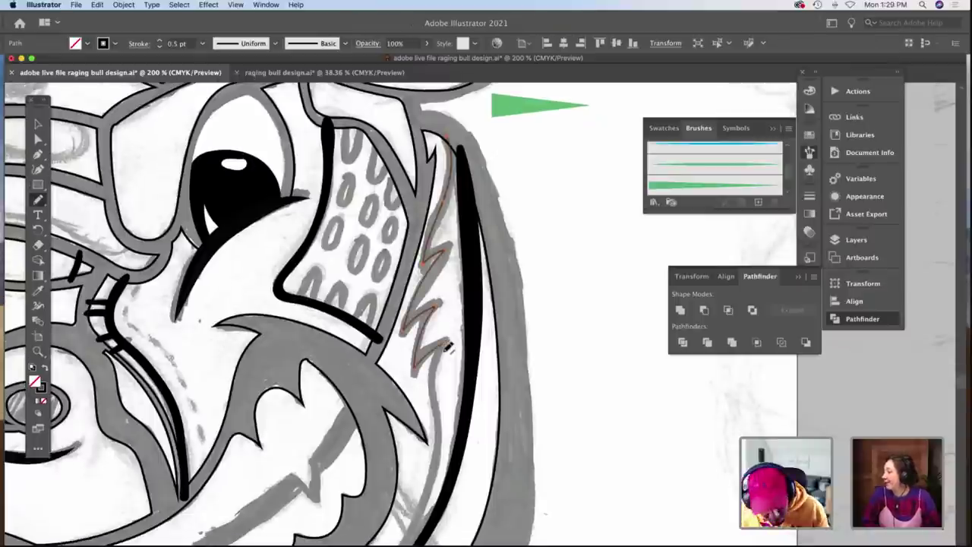
drag(444, 222, 434, 268)
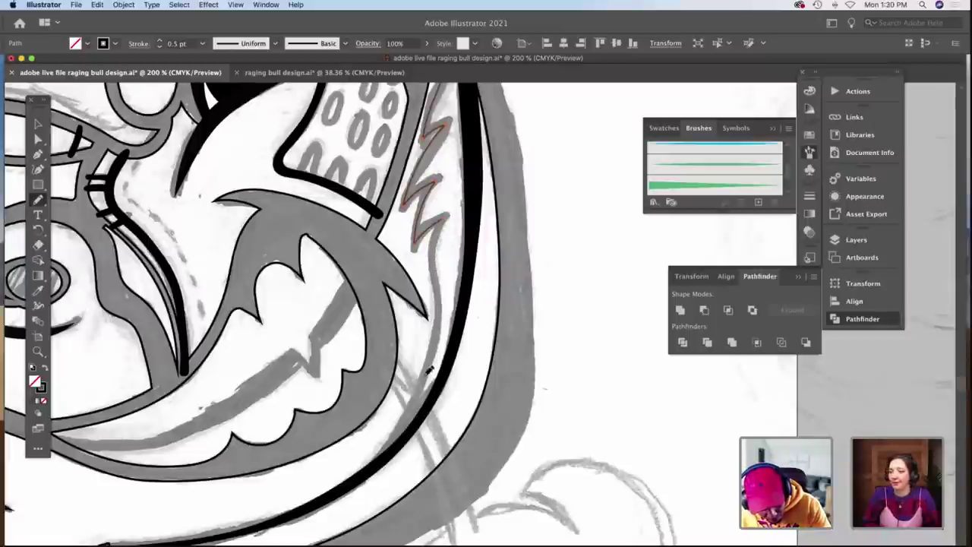
scroll(391, 455, up, 7)
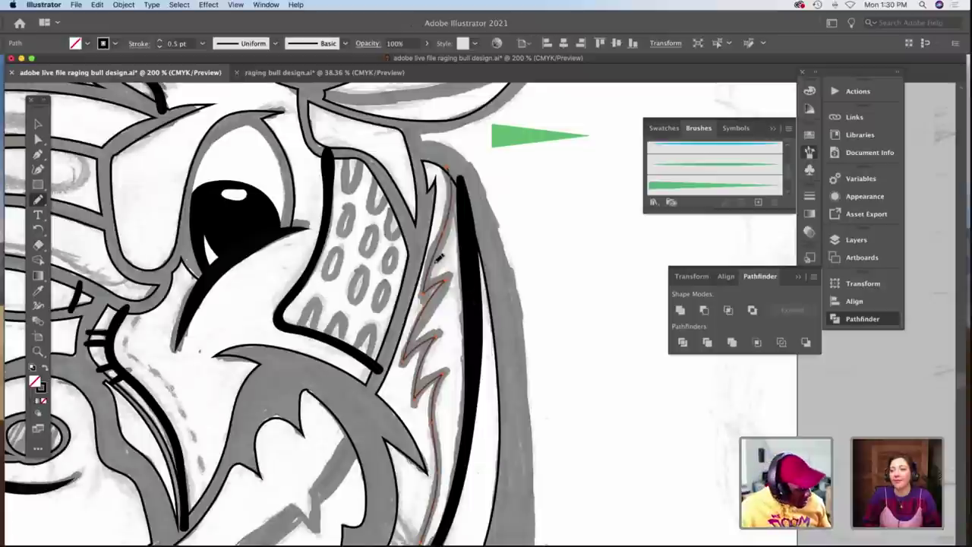
Set the stroke weight of the jagged path to 2 pt.
click(160, 41)
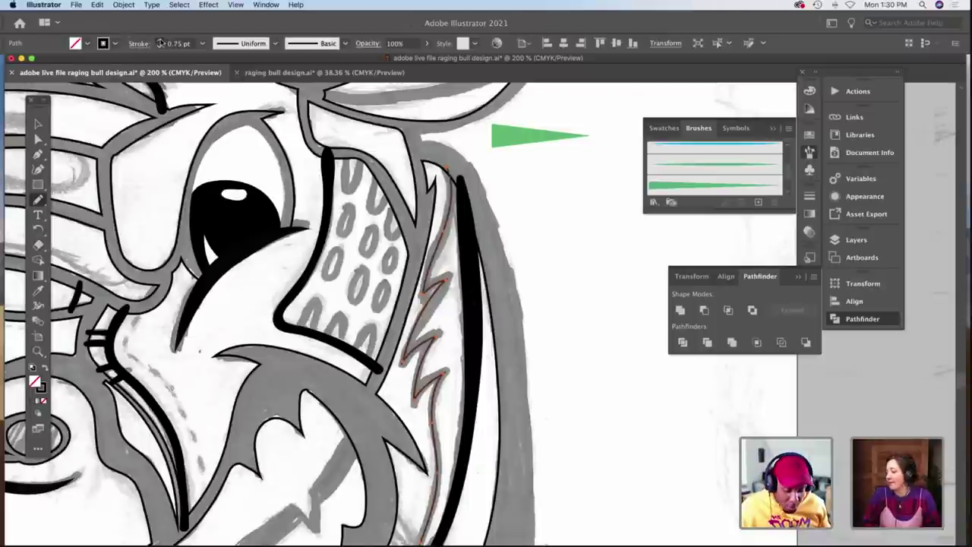
click(160, 41)
click(160, 42)
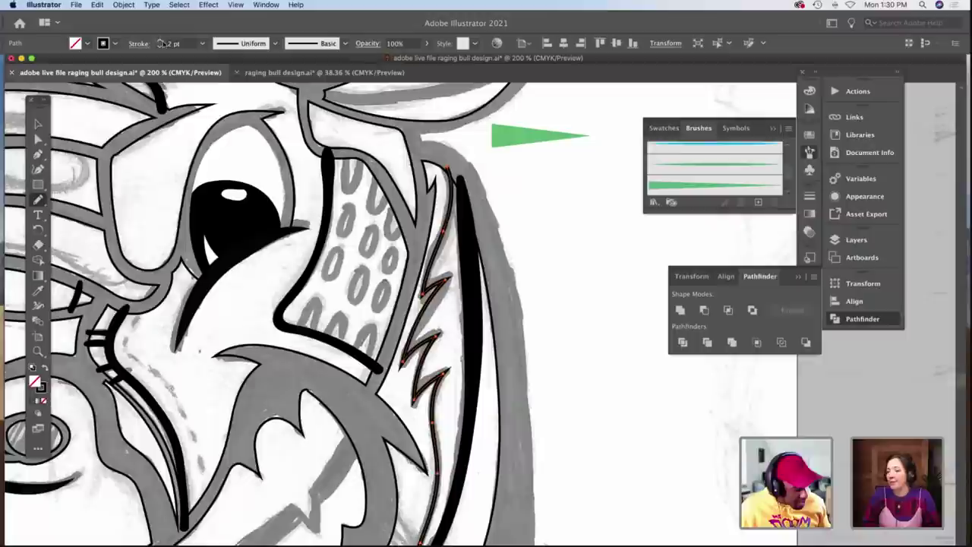
Widen the upper end of the jagged path with the Width tool and adjust the anchor point at its first zigzag tip.
key(shift+w)
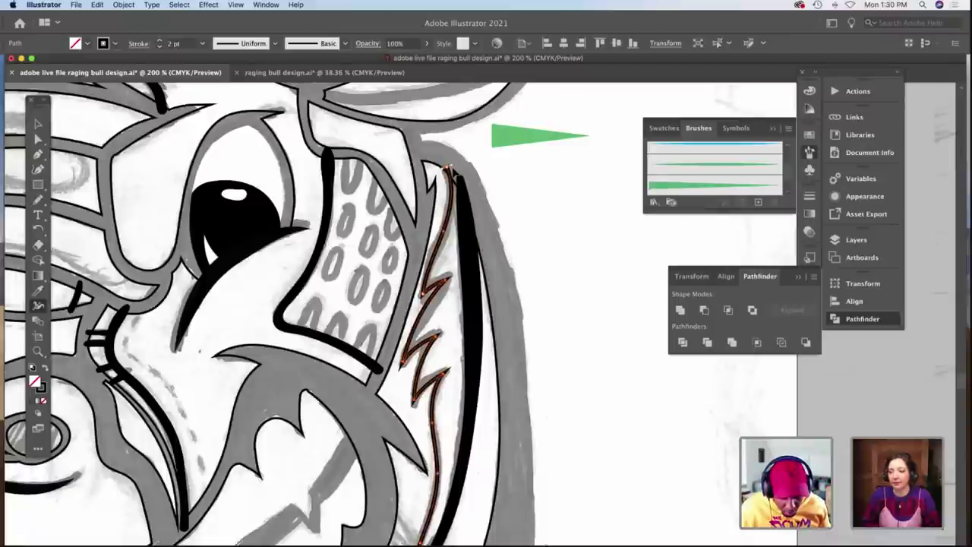
drag(448, 170, 461, 189)
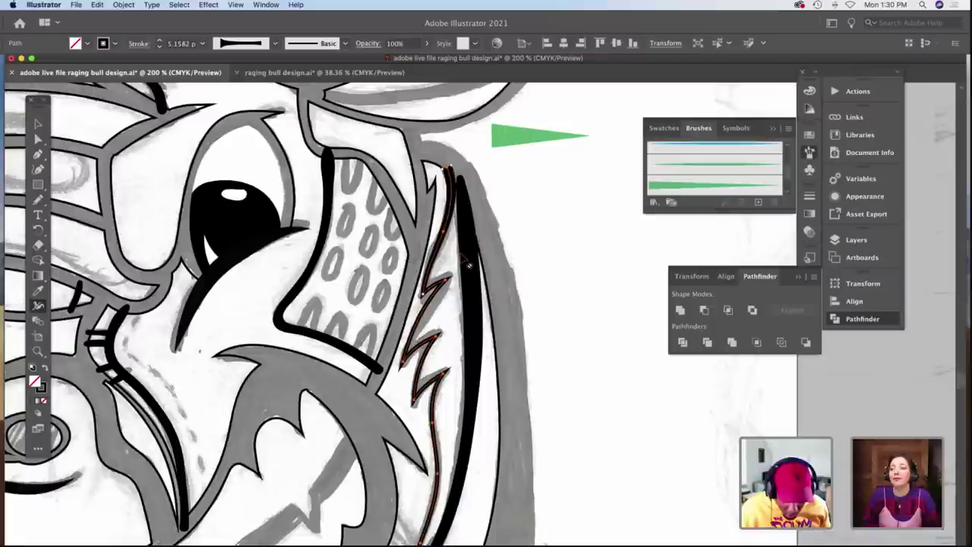
key(a)
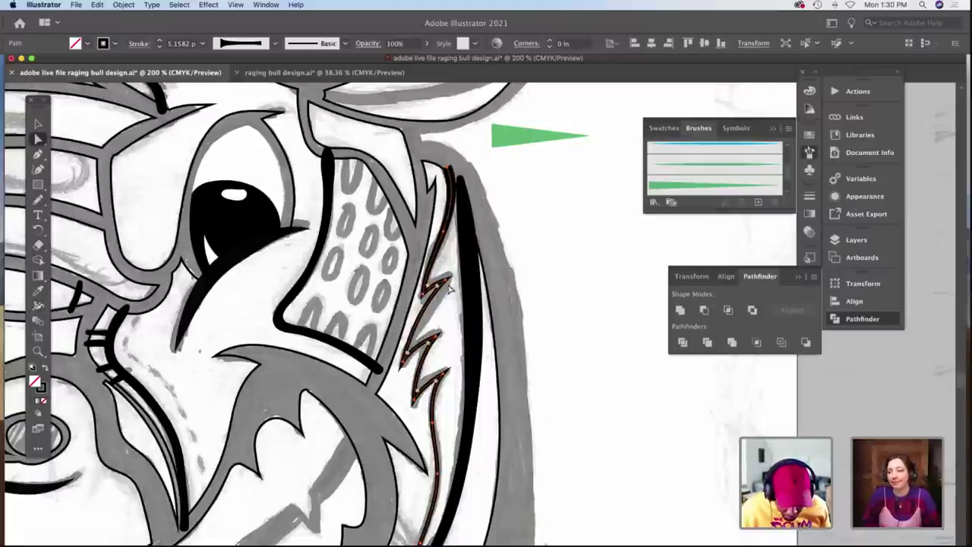
click(443, 325)
click(447, 285)
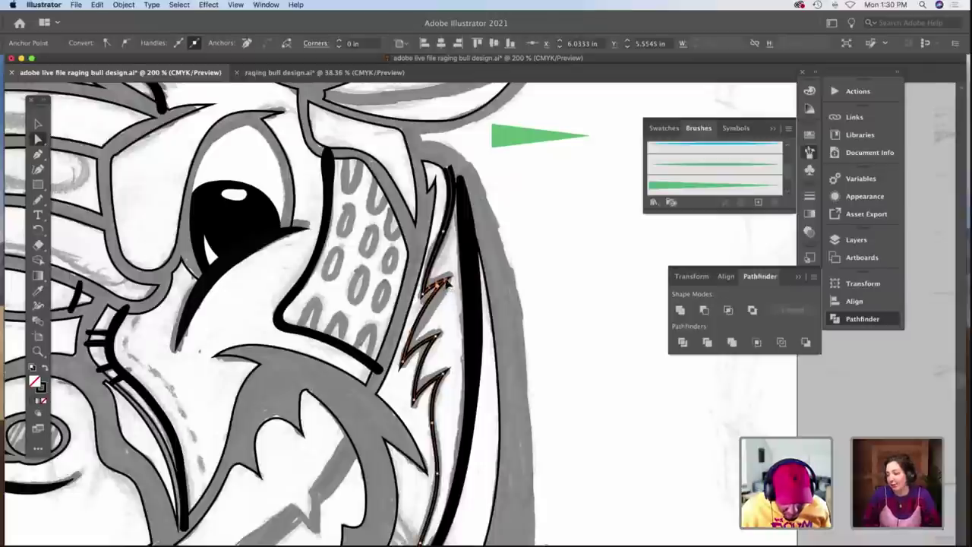
click(438, 335)
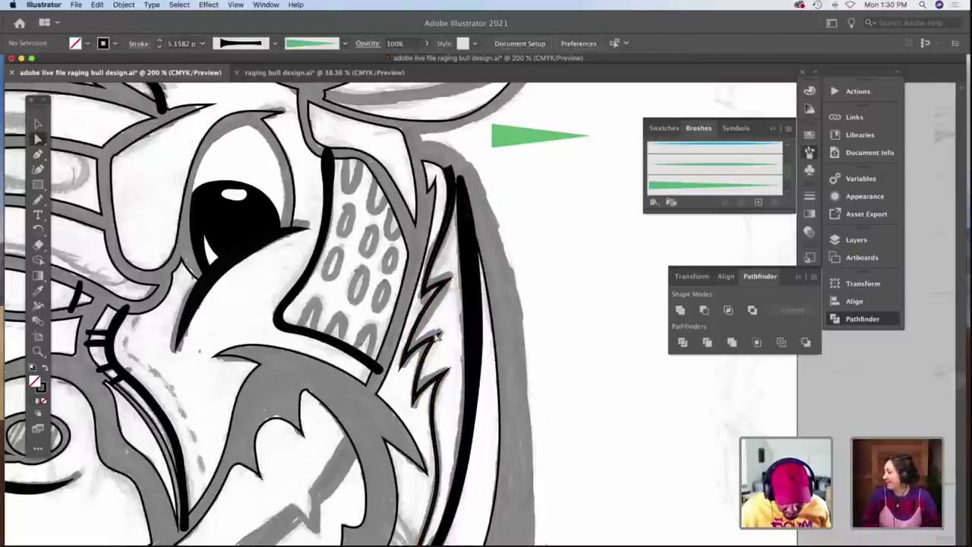
click(428, 319)
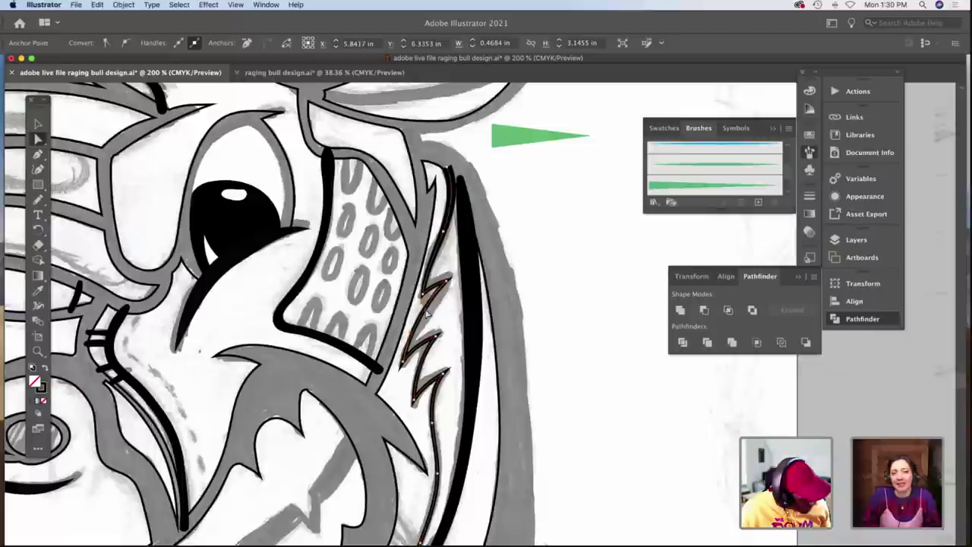
Thicken the jagged path between its first two zigzags with the Width tool and readjust the first tip's anchor point.
key(shift+w)
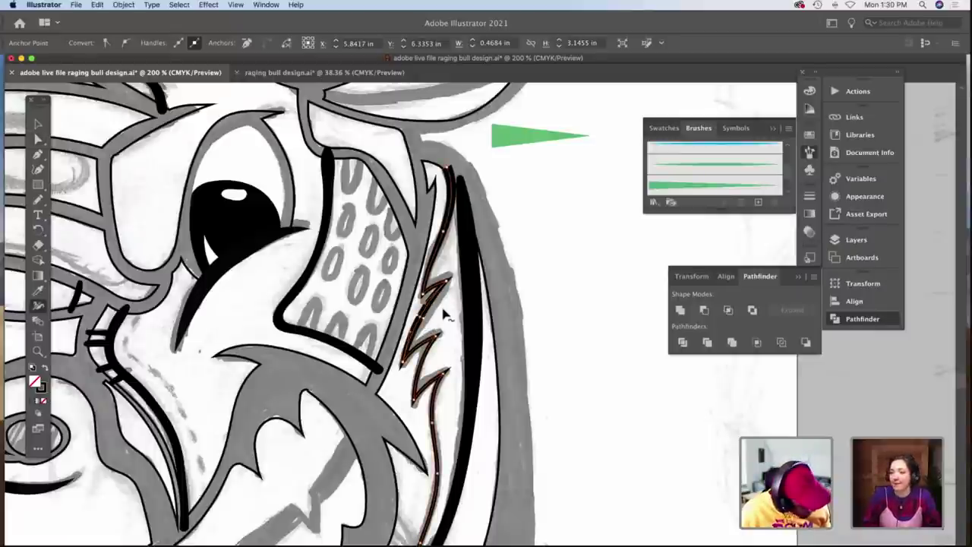
key(a)
click(445, 311)
click(446, 284)
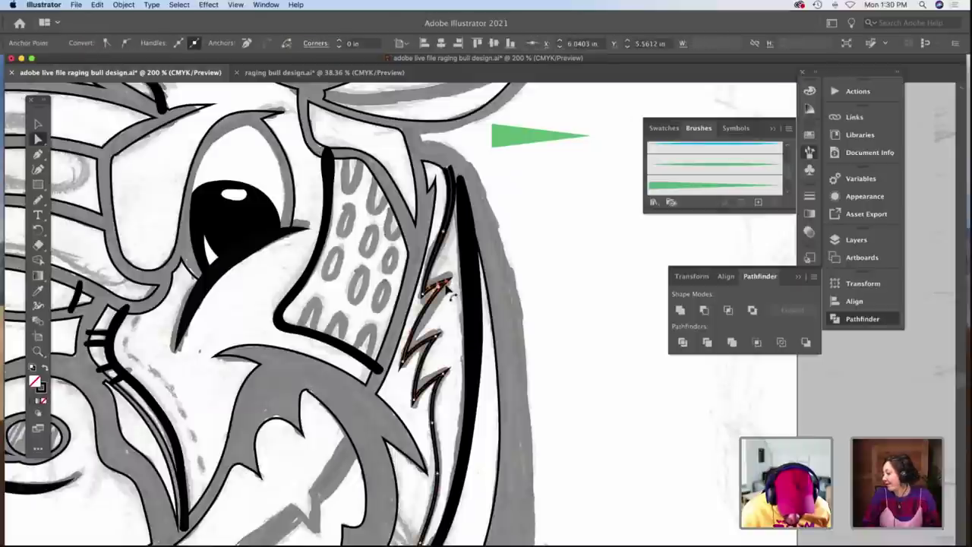
Thicken the lower stretch of the jagged path near where it joins the long curve, and deselect the path.
scroll(444, 319, down, 4)
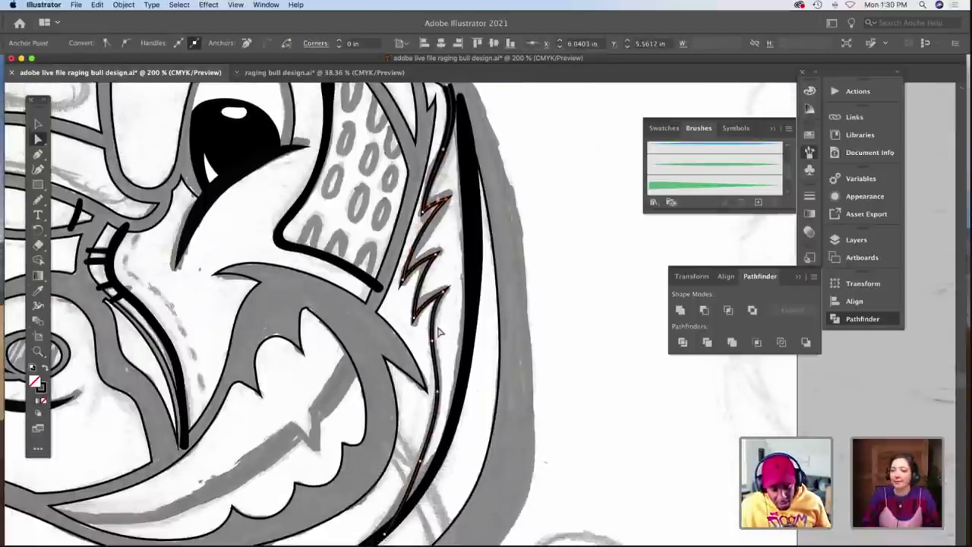
scroll(432, 401, down, 3)
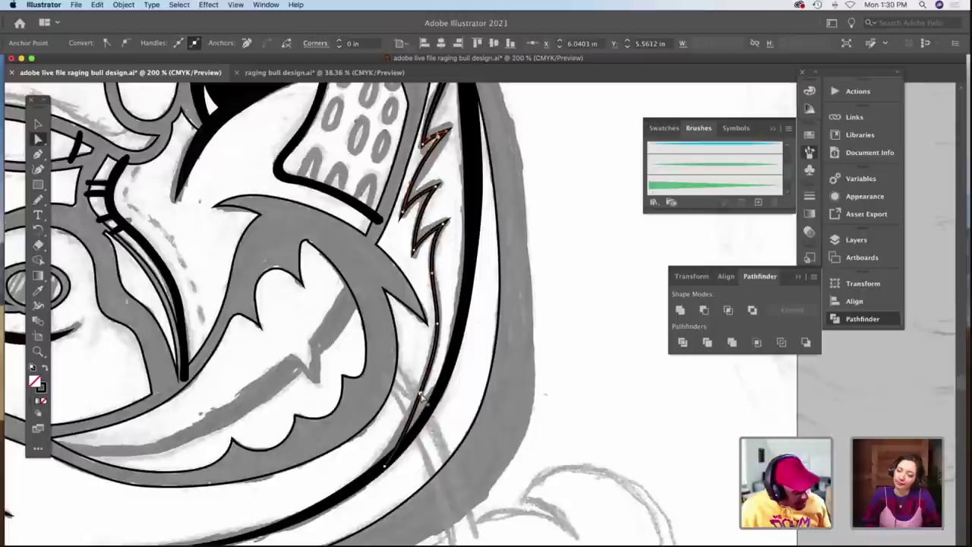
key(shift+w)
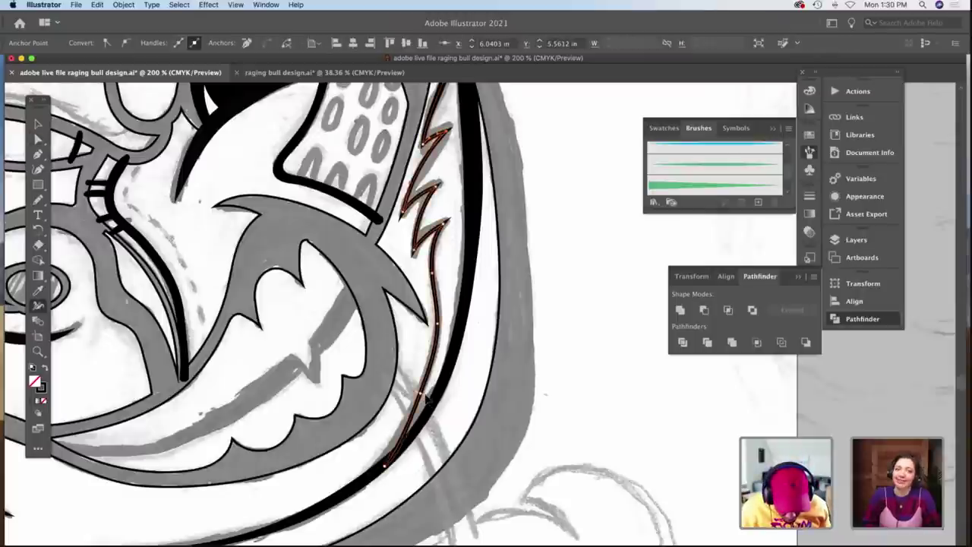
key(a)
click(447, 255)
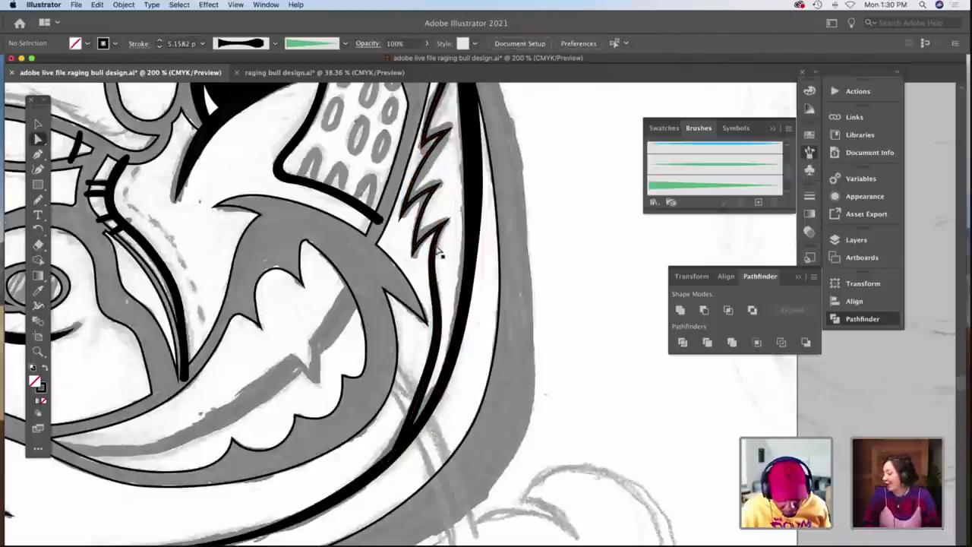
Adjust the line width of the jagged path around its lower zigzags with the Width tool, and deselect the path.
scroll(439, 251, up, 2)
click(426, 249)
key(shift+w)
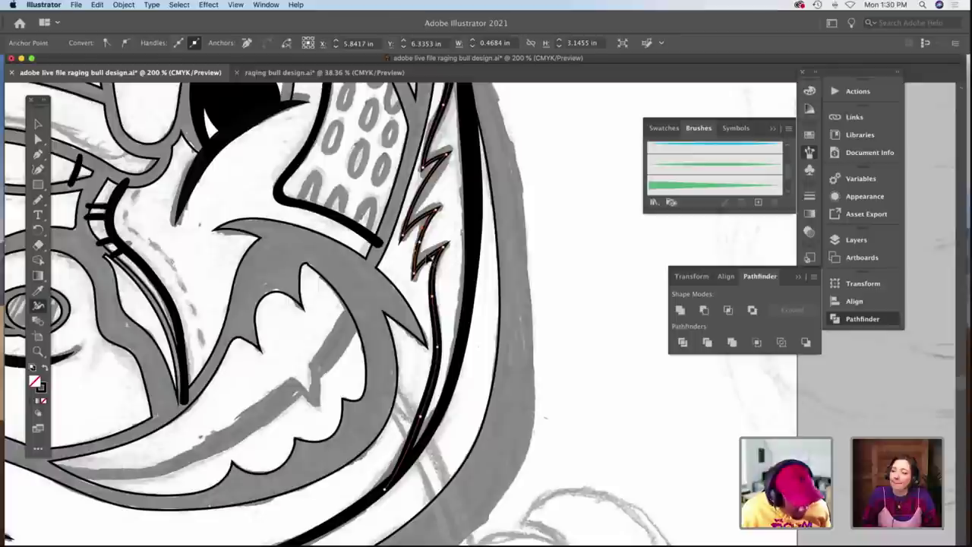
key(z)
click(433, 272)
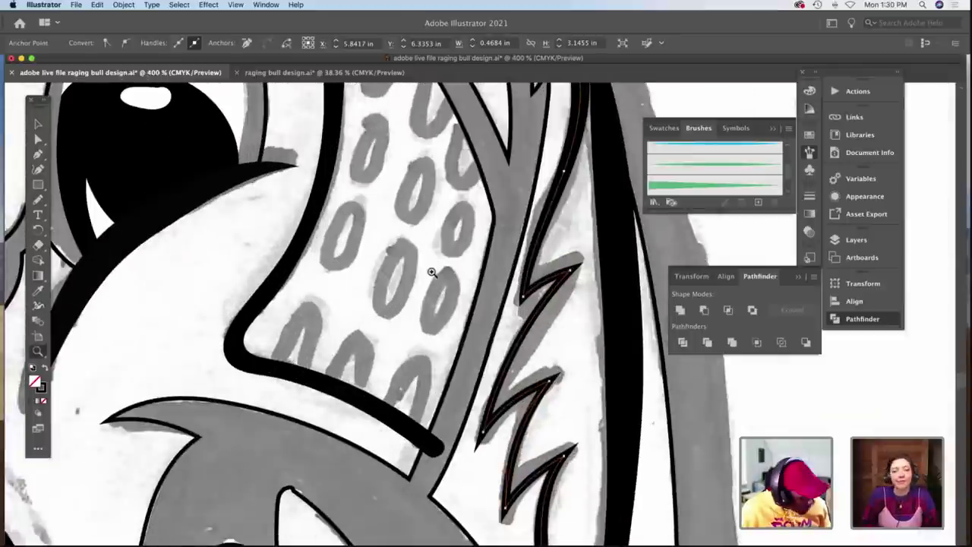
scroll(432, 272, down, 5)
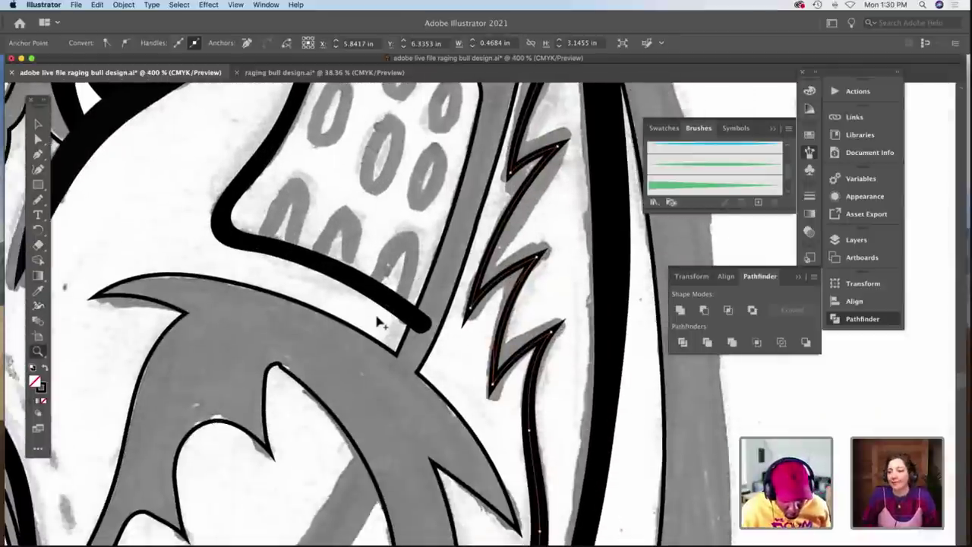
scroll(379, 321, right, 5)
super+click(410, 302)
scroll(410, 227, up, 4)
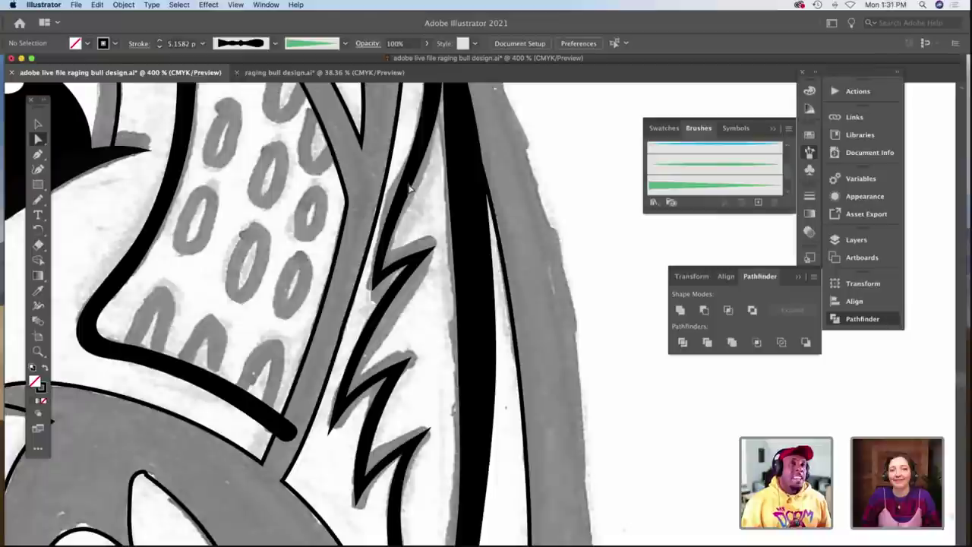
Review the inked line art across the bull's head, from the horns and eye down to the muzzle and jaw.
key(z)
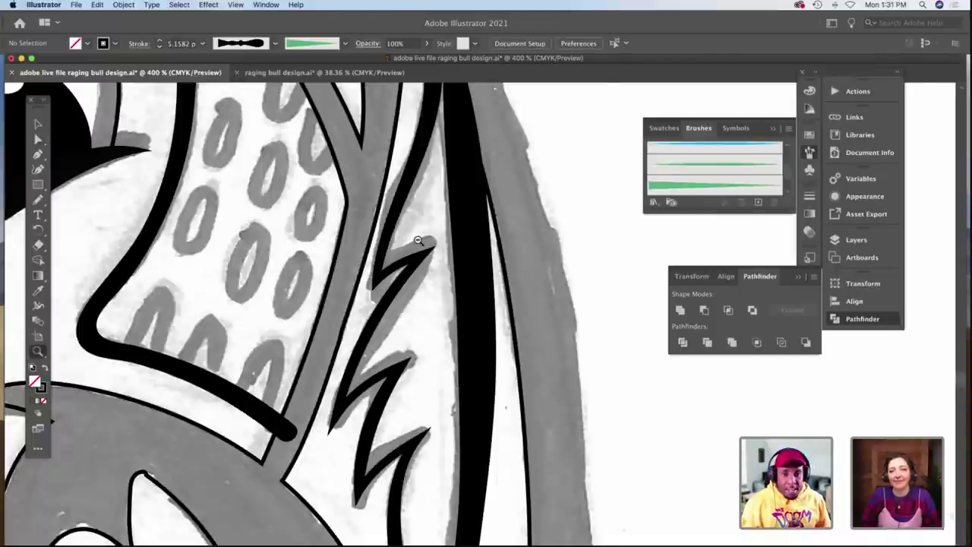
alt+click(418, 240)
alt+click(420, 241)
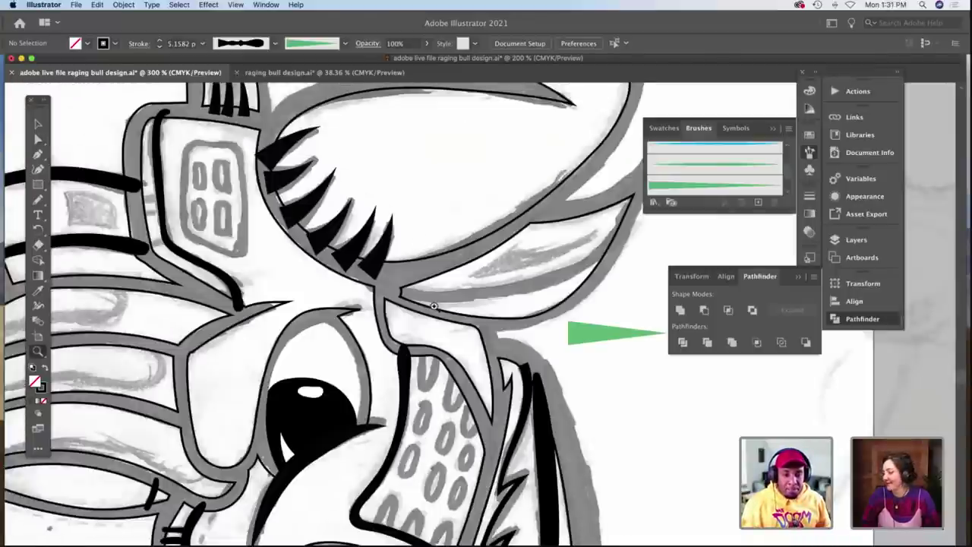
alt+click(353, 389)
alt+click(352, 380)
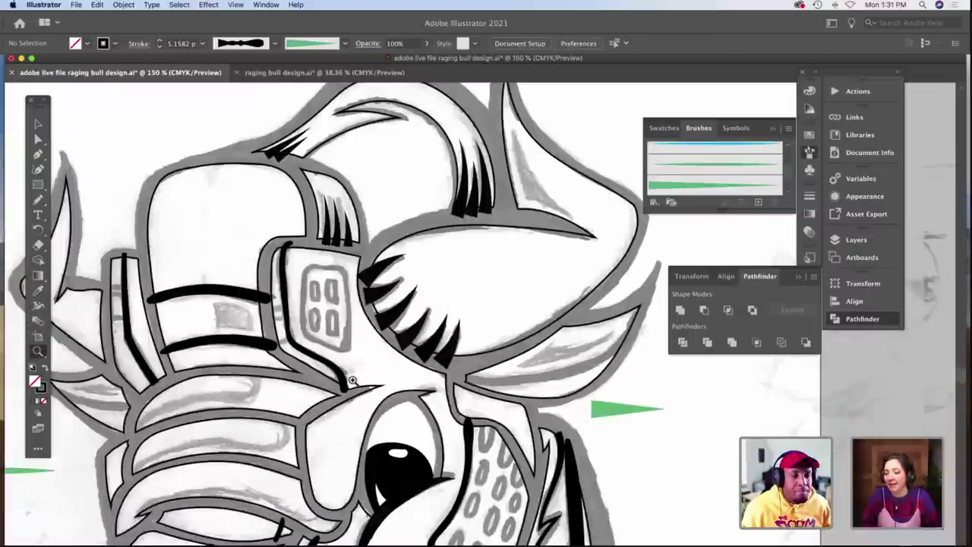
scroll(352, 377, down, 5)
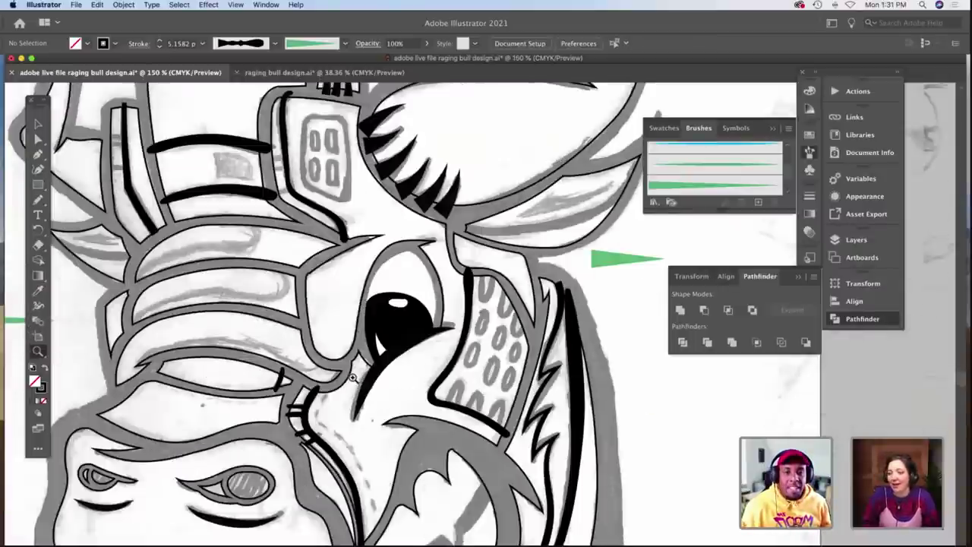
scroll(352, 377, down, 4)
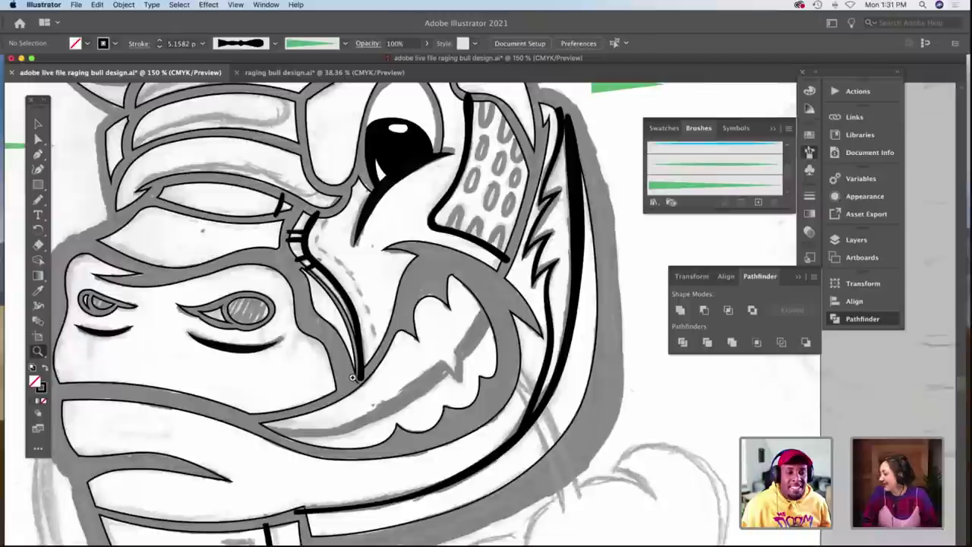
scroll(310, 357, up, 3)
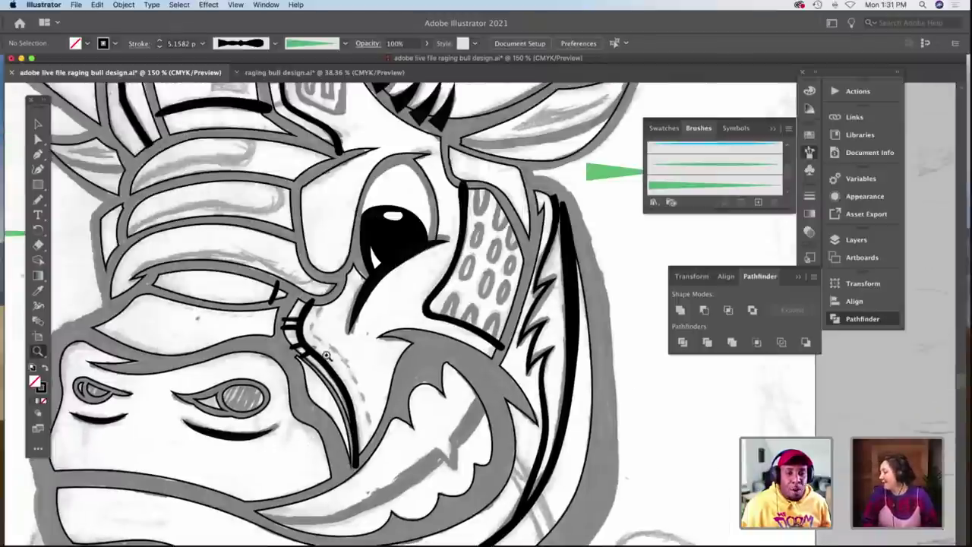
scroll(310, 357, up, 1)
scroll(437, 397, down, 1)
scroll(437, 396, left, 5)
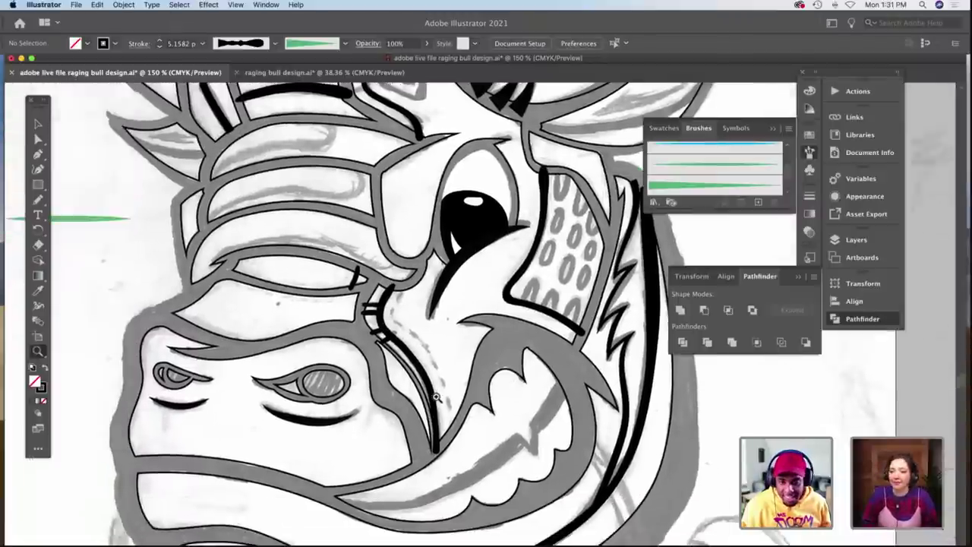
Draw a tapered shading stroke with the Paintbrush along the left ear's grey band and extend its thin end toward the ear's tip.
scroll(365, 325, up, 2)
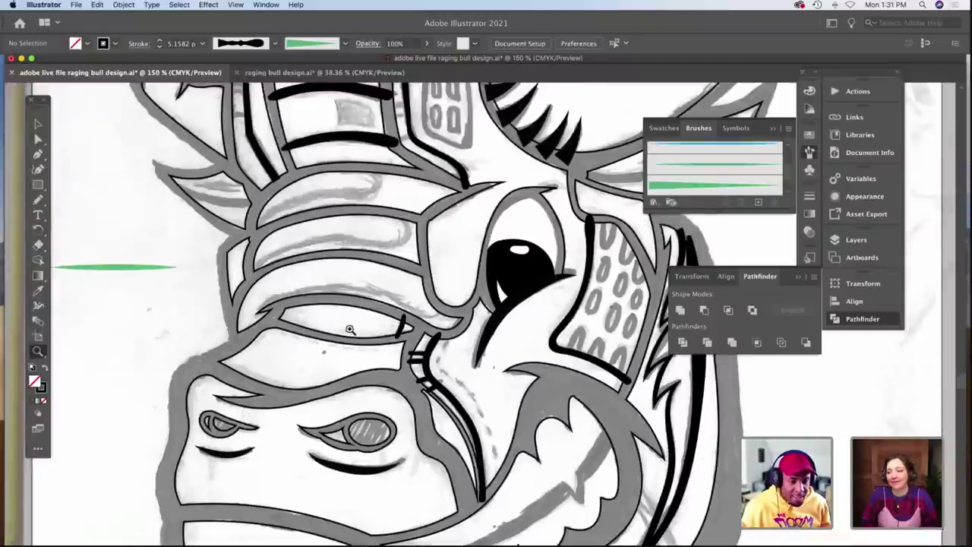
scroll(342, 331, up, 3)
click(329, 334)
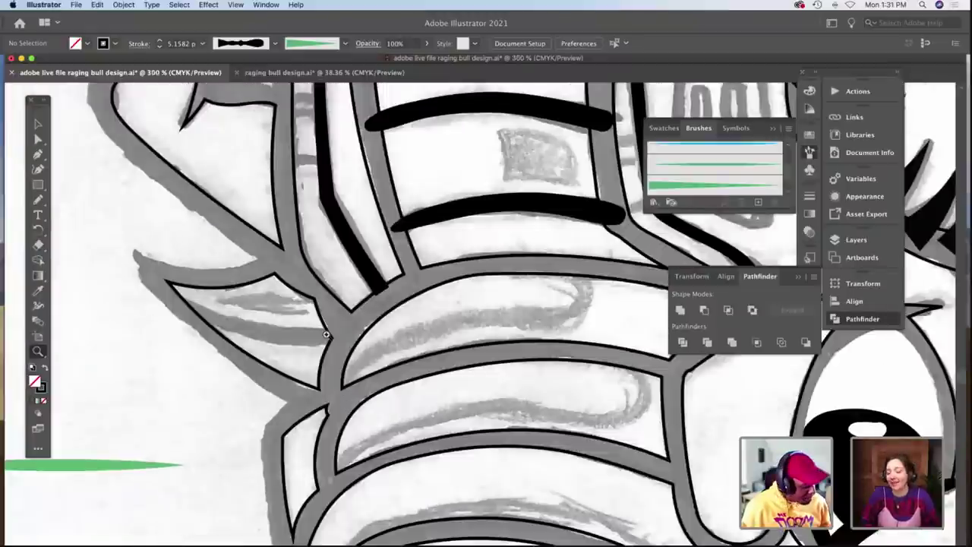
key(b)
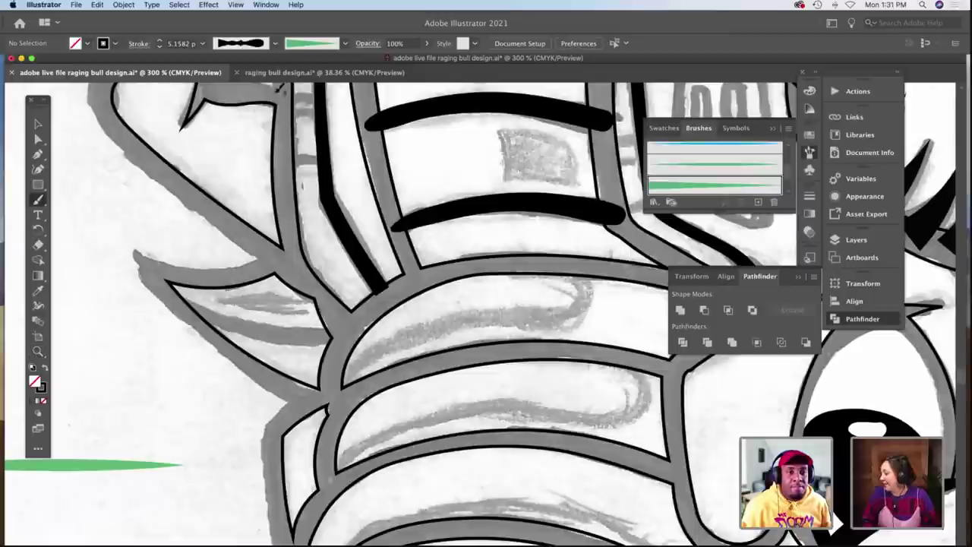
drag(170, 285, 340, 335)
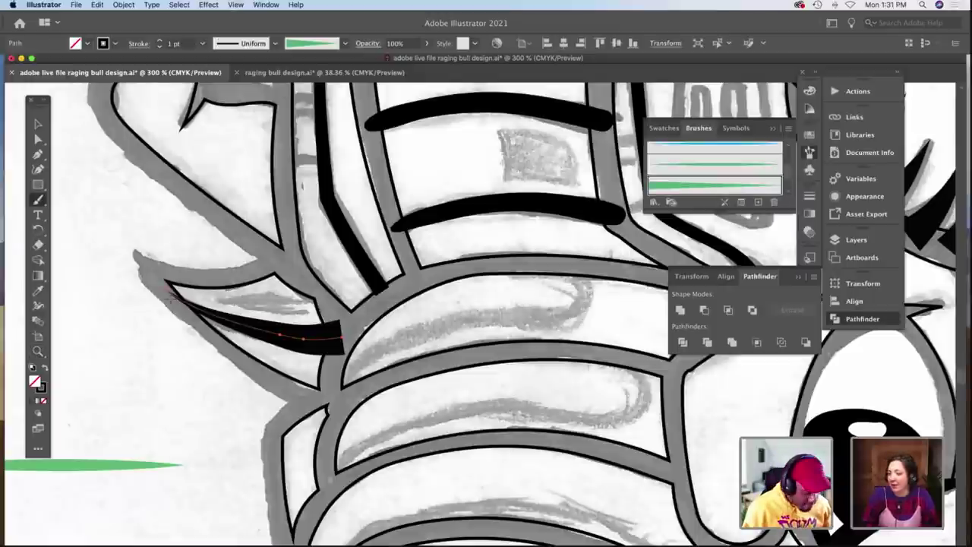
key(a)
click(162, 292)
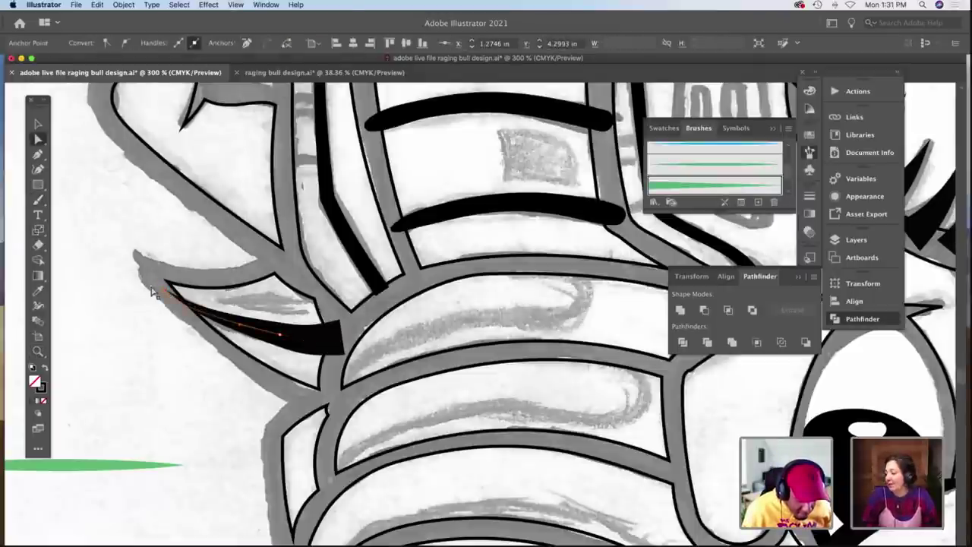
click(303, 341)
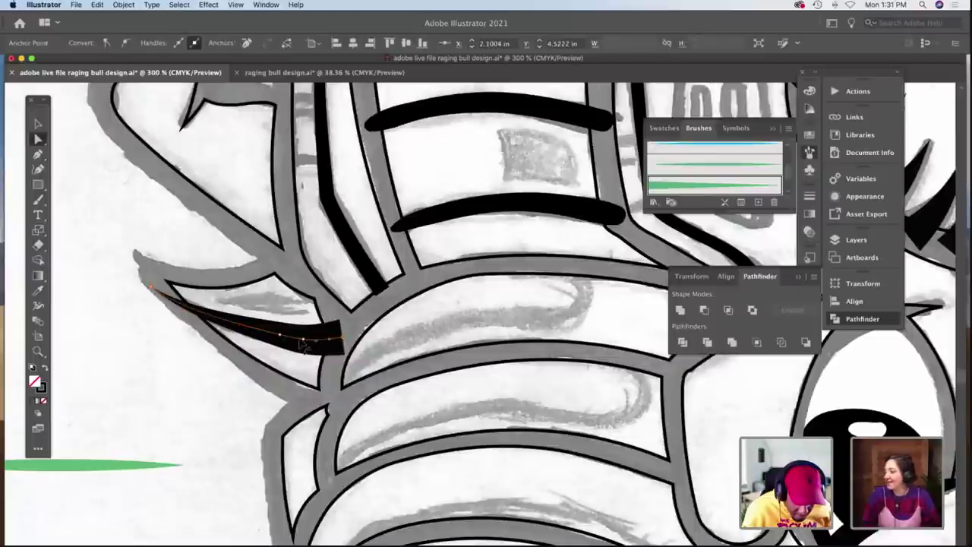
click(283, 336)
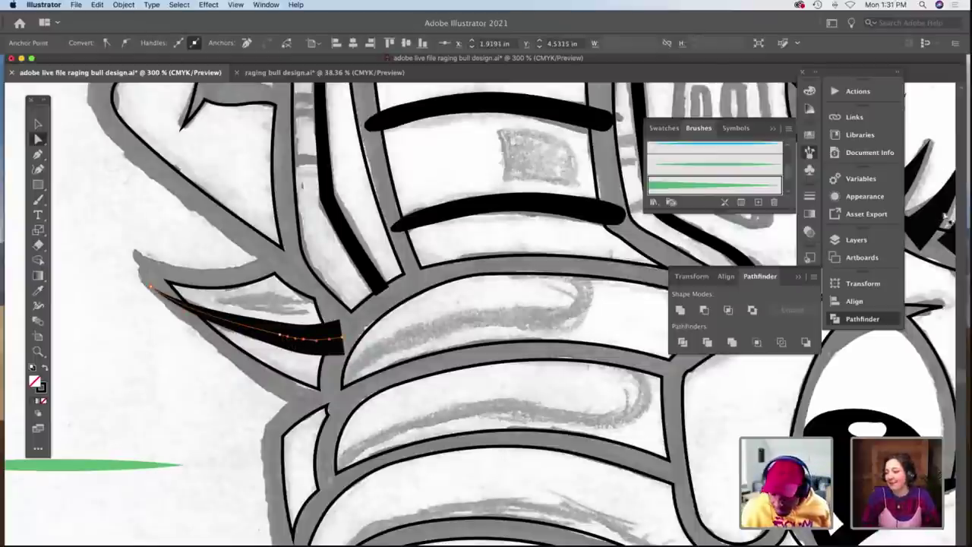
Set the left ear shading stroke's weight to 0.75 pt and adjust the anchor point at its wide end.
click(865, 196)
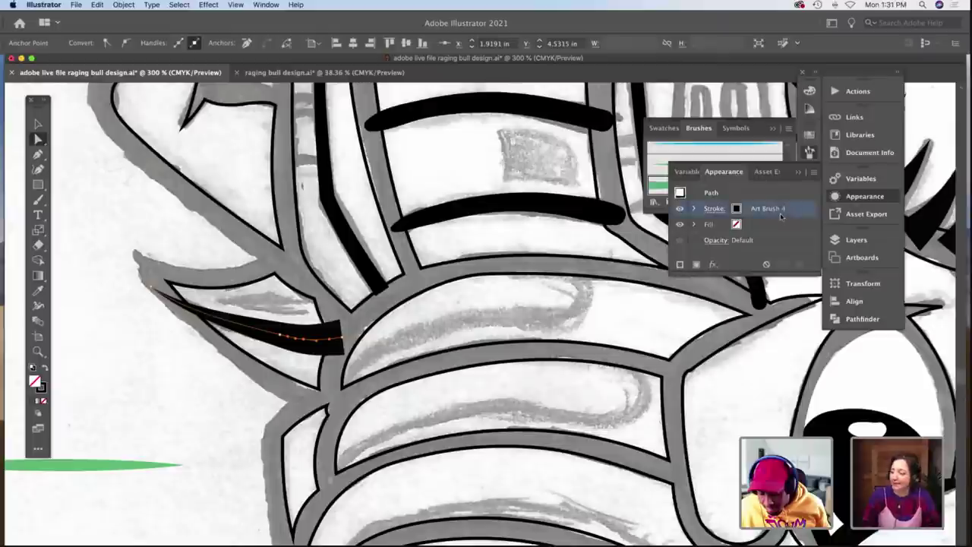
click(714, 209)
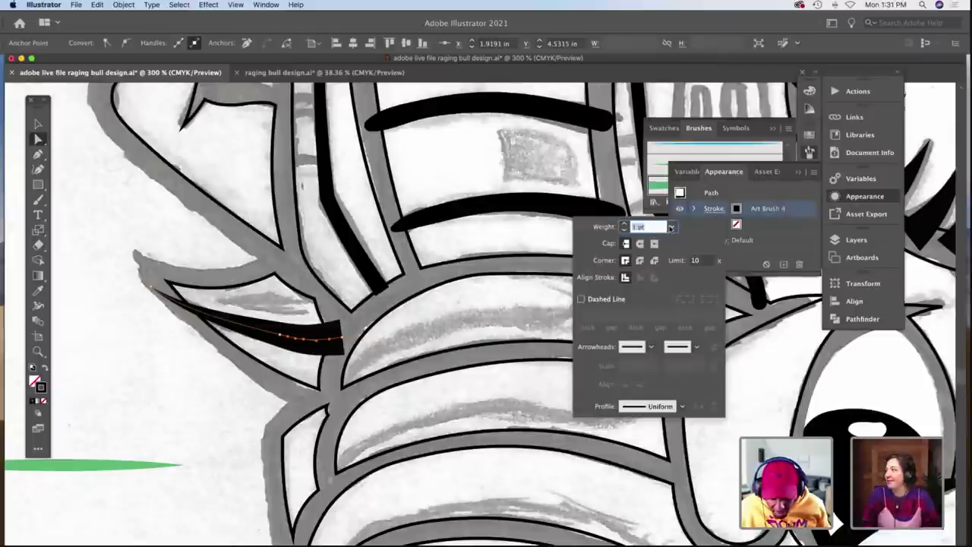
click(670, 228)
click(689, 271)
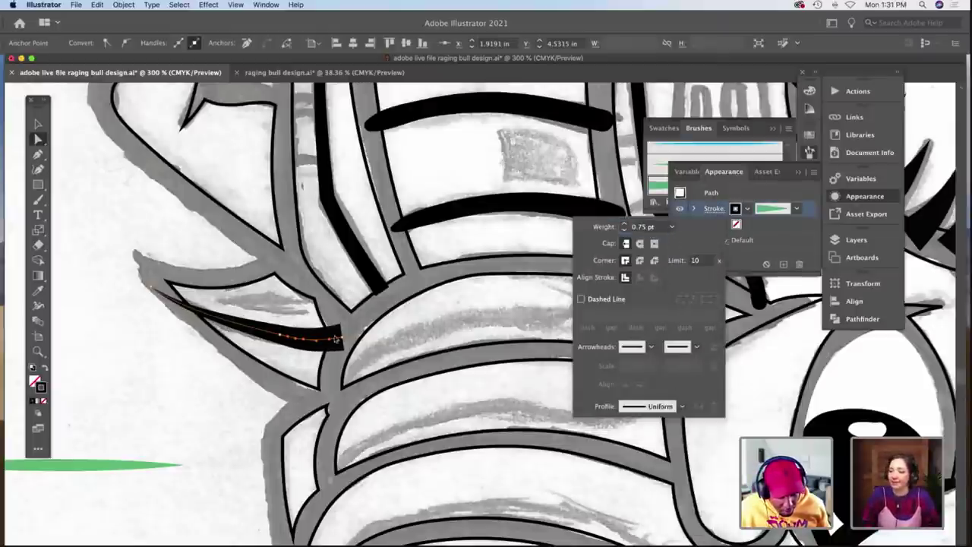
click(313, 322)
click(306, 316)
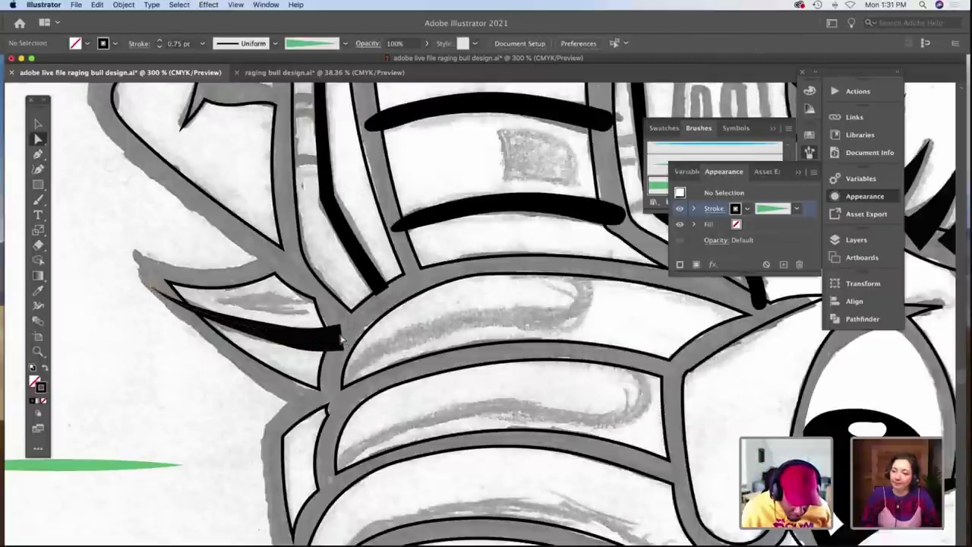
click(342, 338)
drag(343, 339, 346, 342)
click(311, 347)
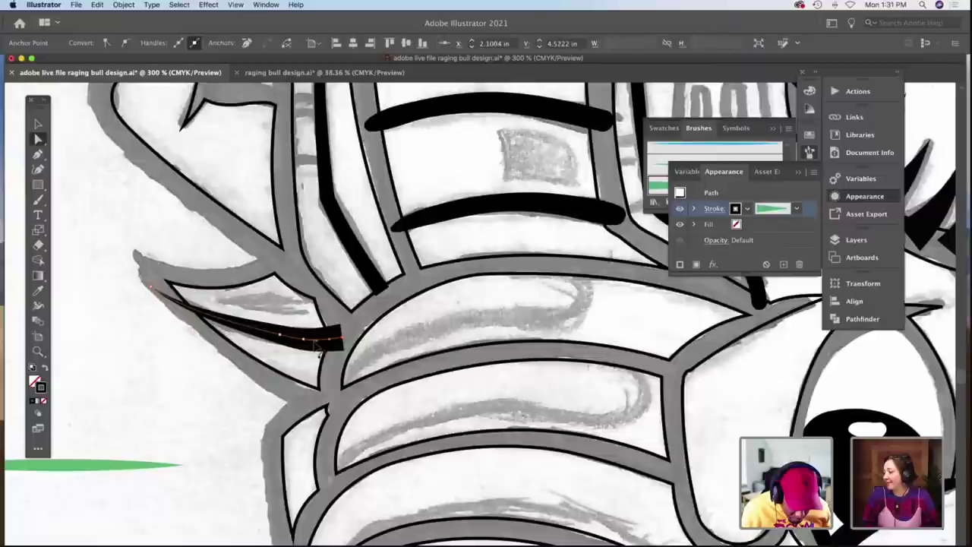
click(283, 315)
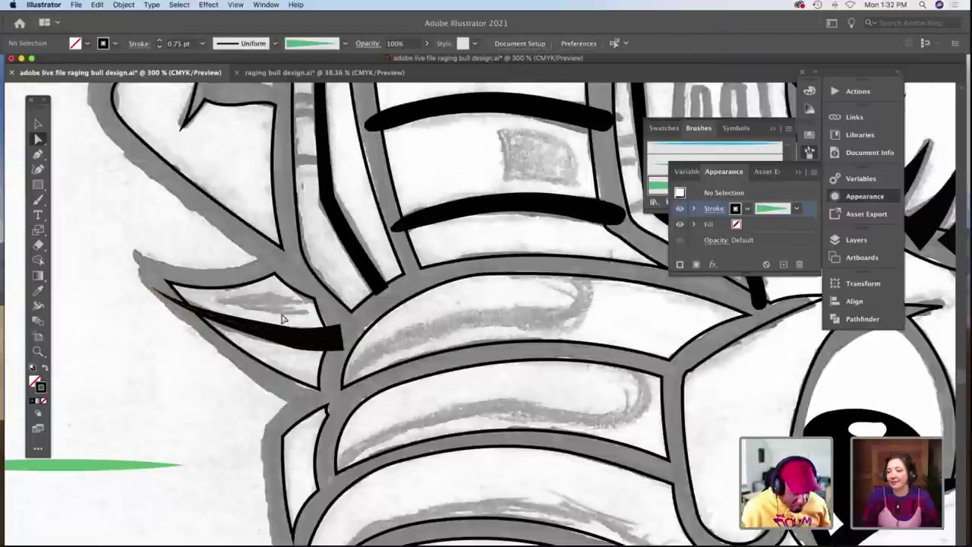
Review the whole bull drawing at 100 %, from the horns to the chin and the clouds below it.
alt+click(432, 361)
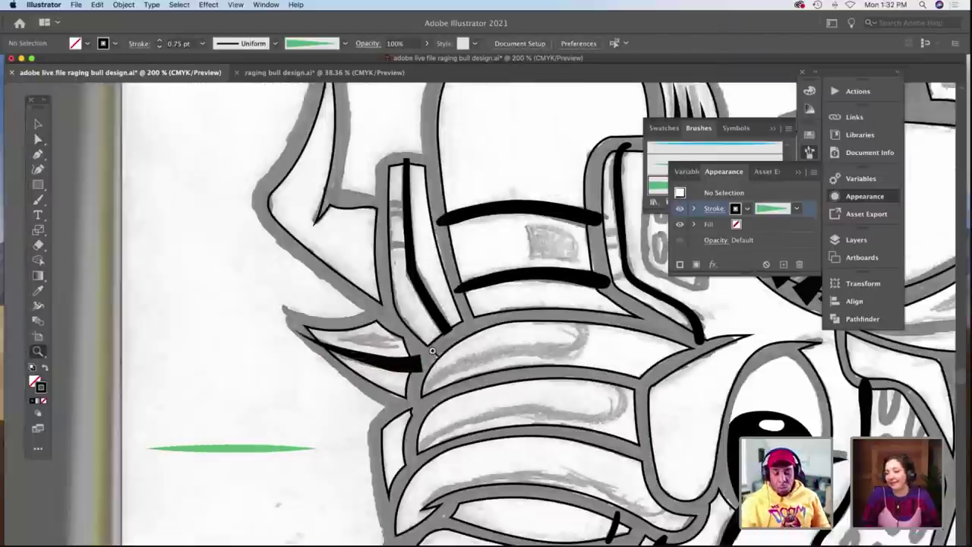
alt+click(434, 349)
alt+click(433, 349)
scroll(433, 348, right, 3)
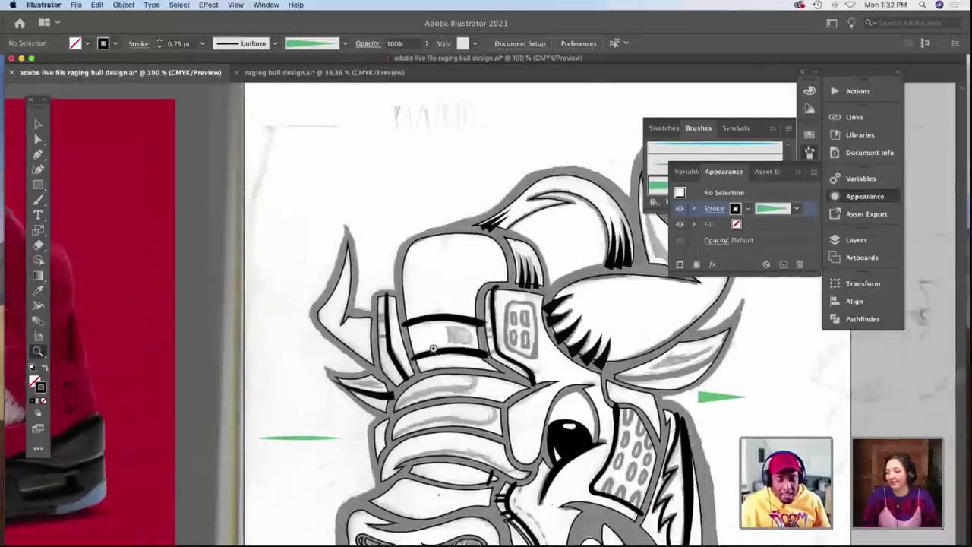
scroll(433, 348, right, 2)
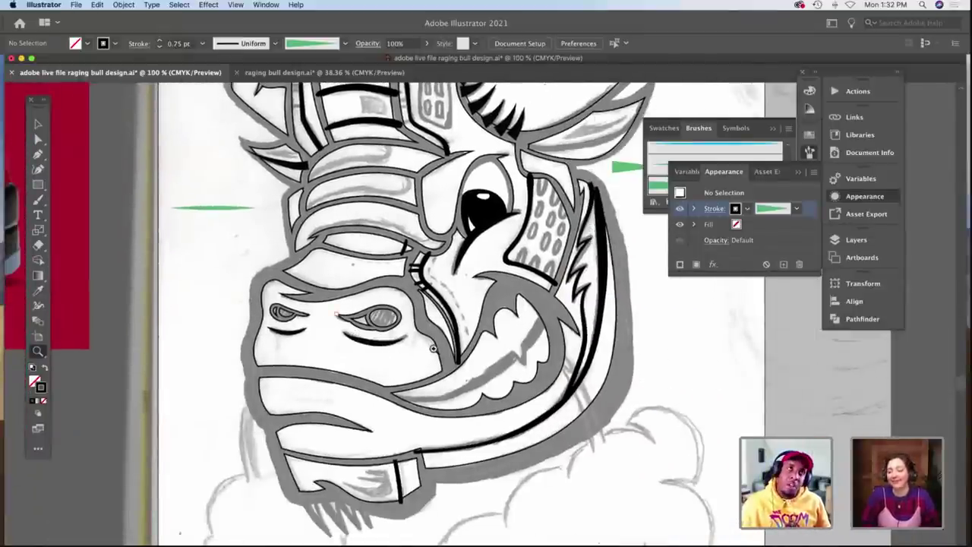
scroll(434, 348, down, 5)
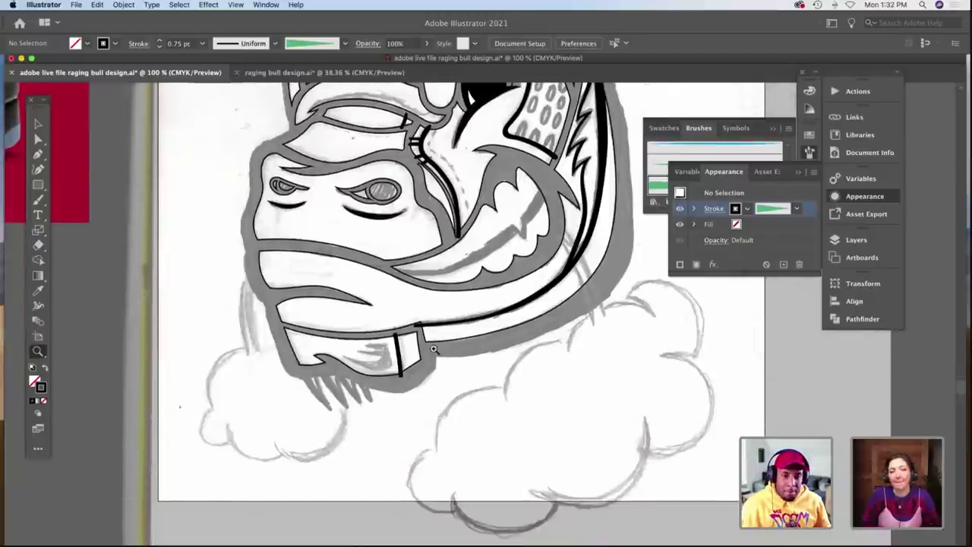
scroll(433, 349, up, 10)
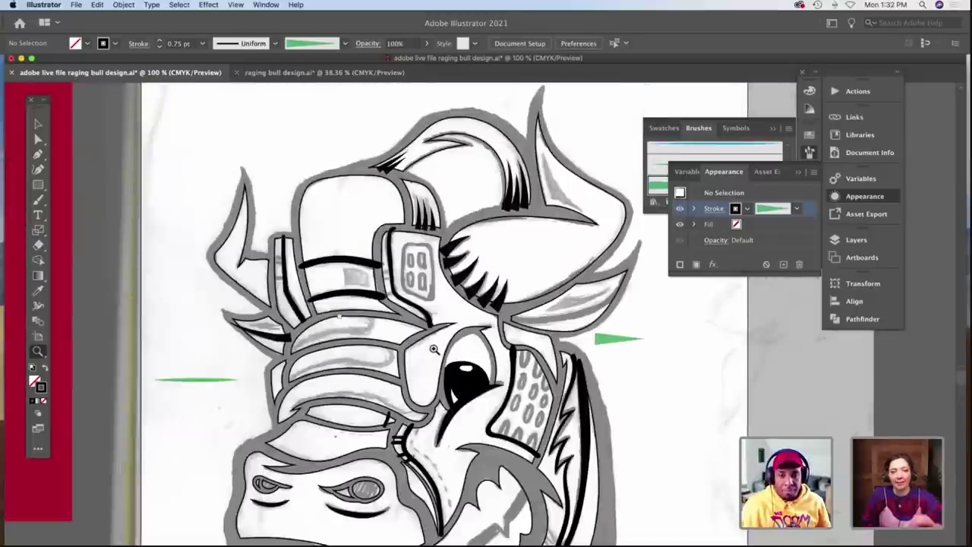
Add anchor points to the right ear's outline on both sides of where the grey band meets its outer edge.
click(562, 331)
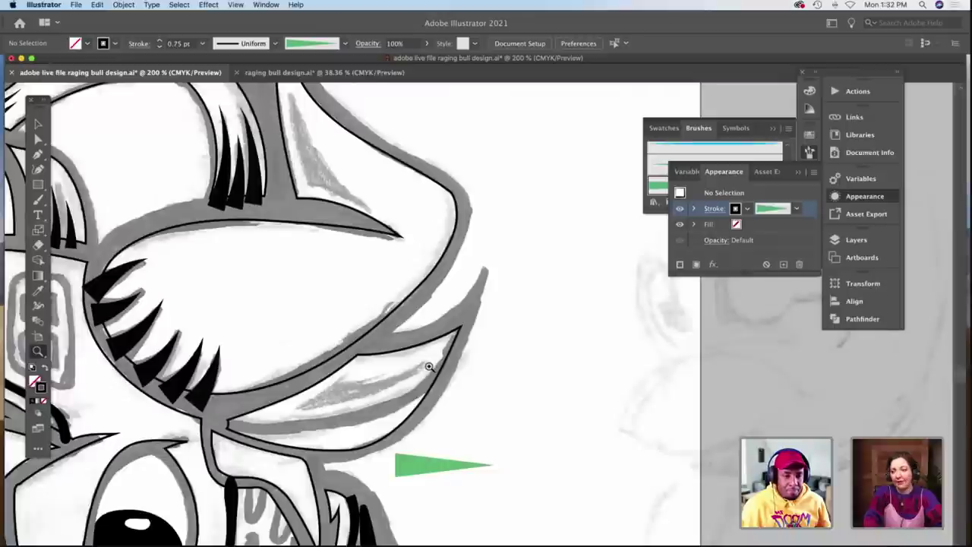
click(429, 367)
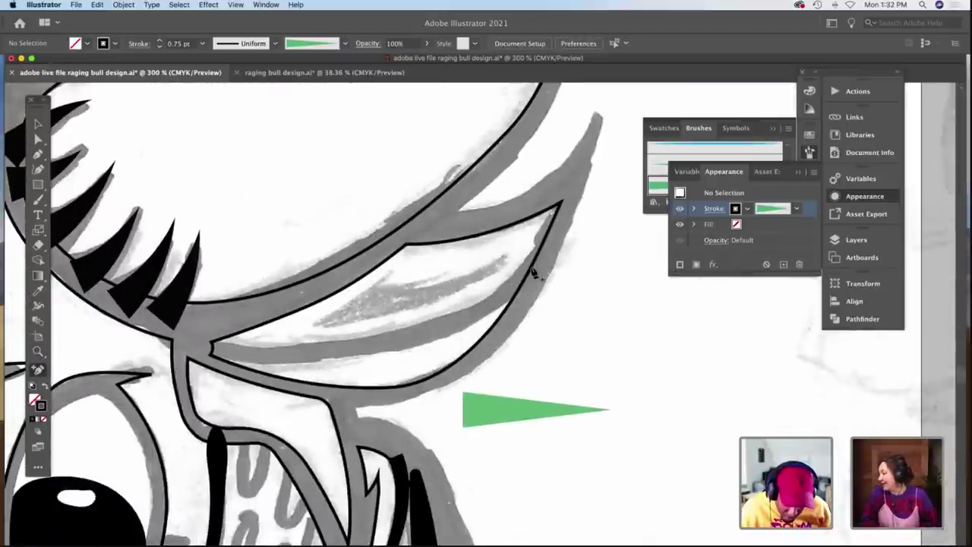
click(533, 273)
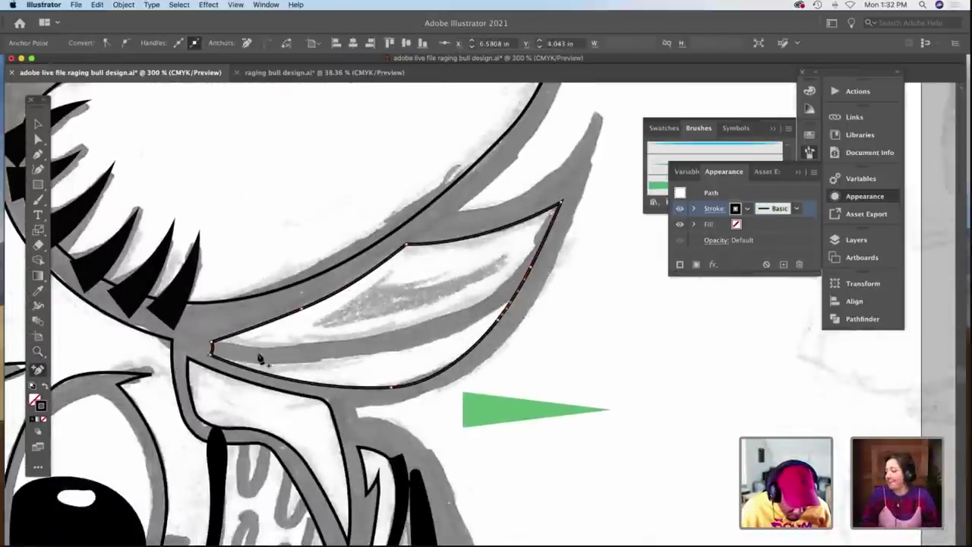
Open the right ear's outline by deleting the short segment at its inner end and the segment between the added anchor points.
key(a)
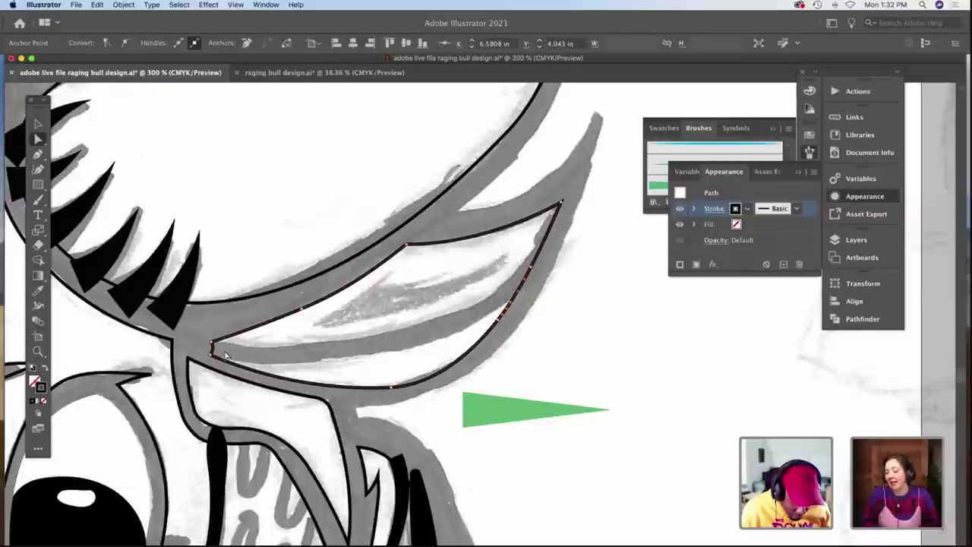
click(203, 350)
click(223, 354)
key(Delete)
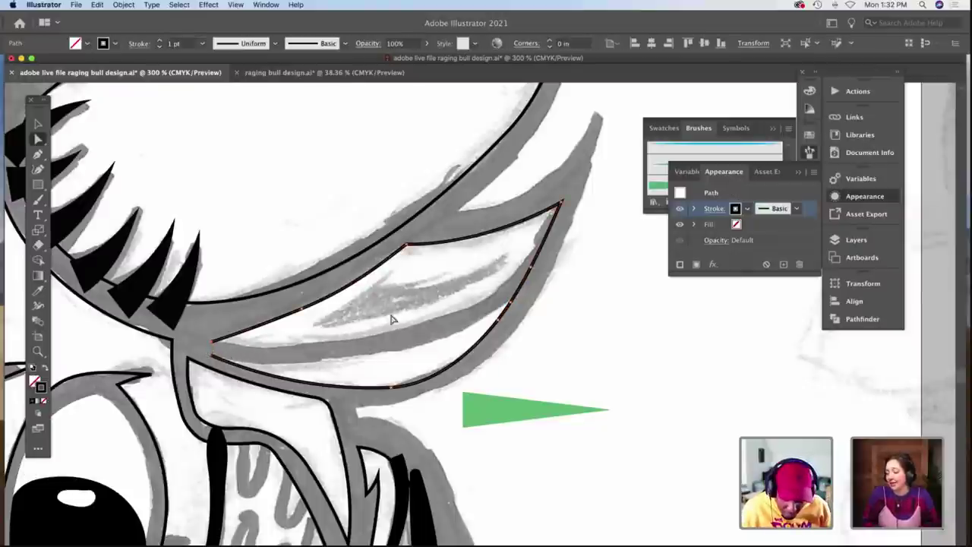
click(394, 319)
click(525, 292)
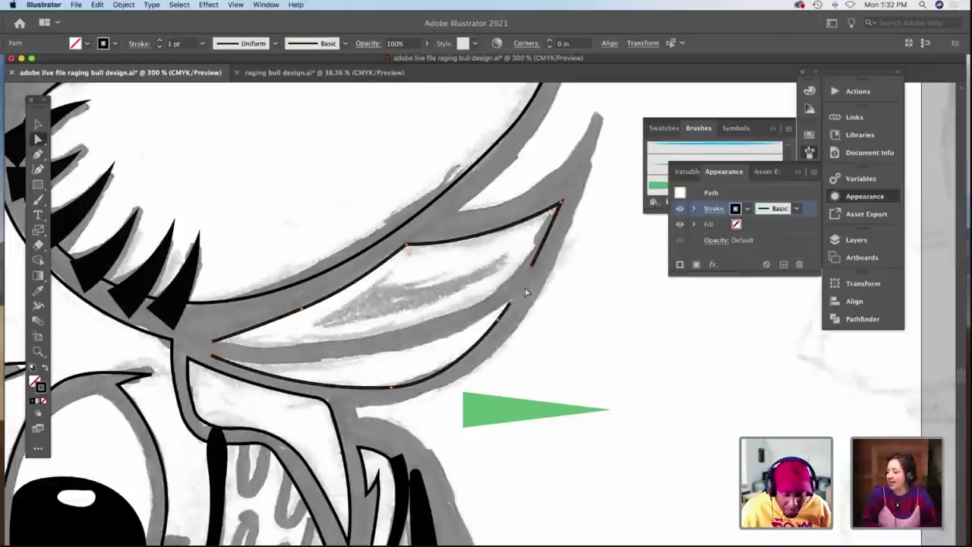
Pull the upper ear outline's open end onto the grey band and close the shape with a Pencil curve along the band's upper edge.
drag(532, 267, 512, 278)
key(n)
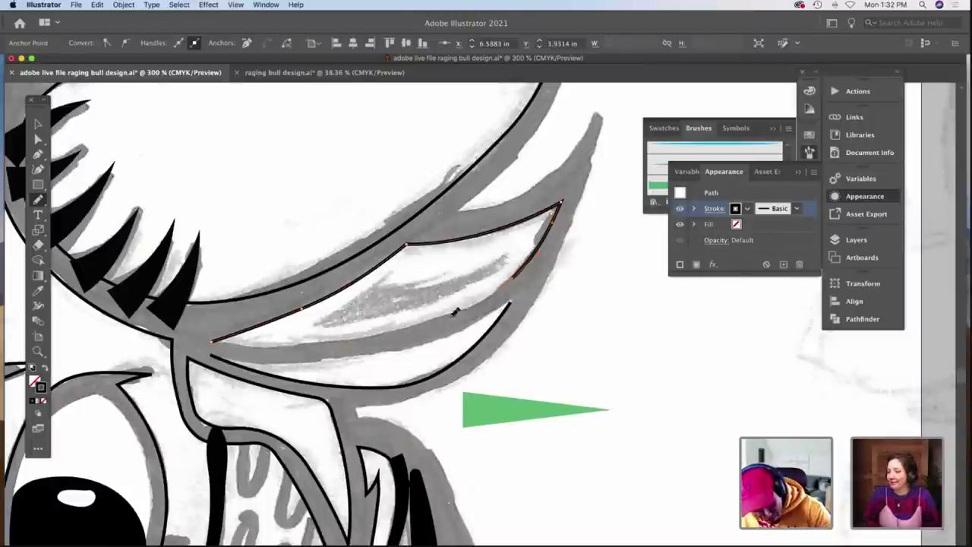
drag(499, 289, 511, 287)
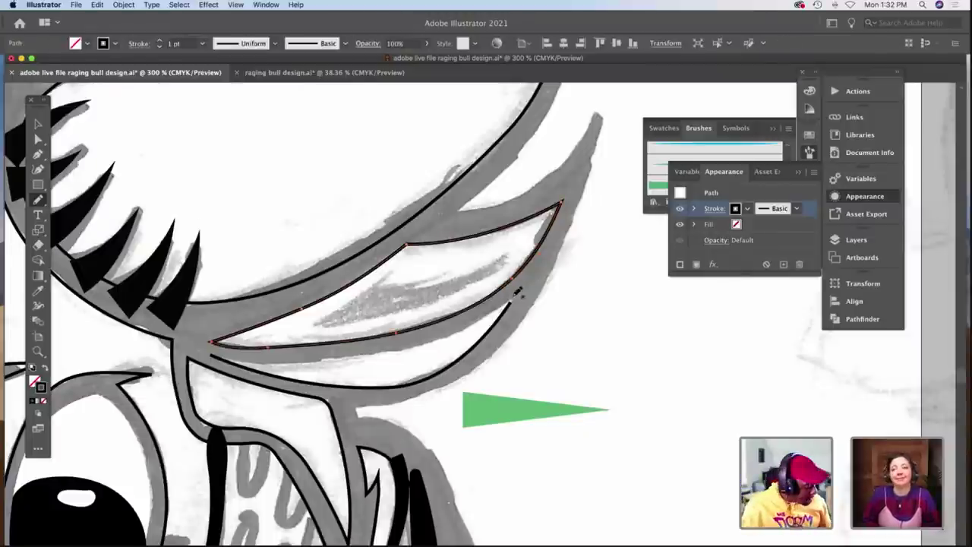
Close the right ear's lower shape with a Pencil curve along the underside of the grey band and refine its pointed inner end.
key(a)
click(473, 331)
click(511, 306)
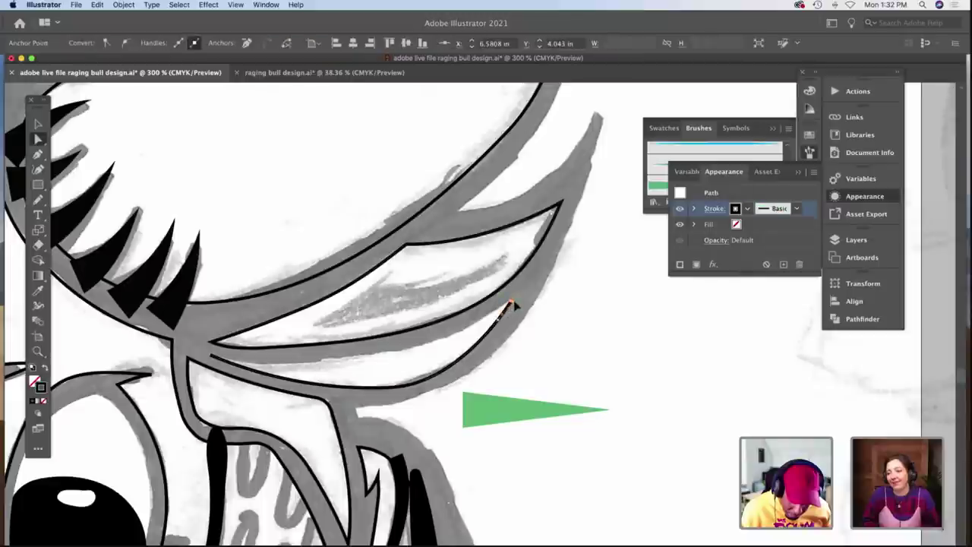
key(n)
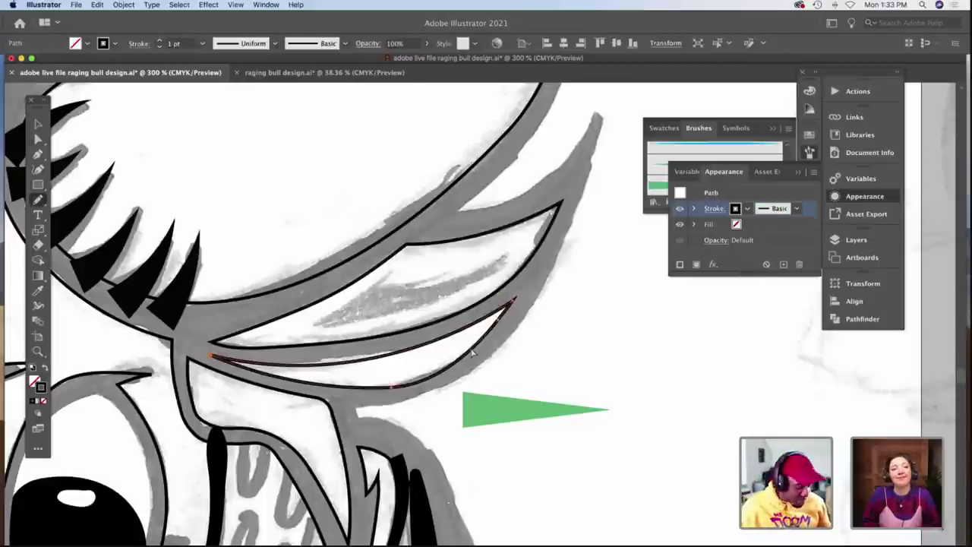
key(a)
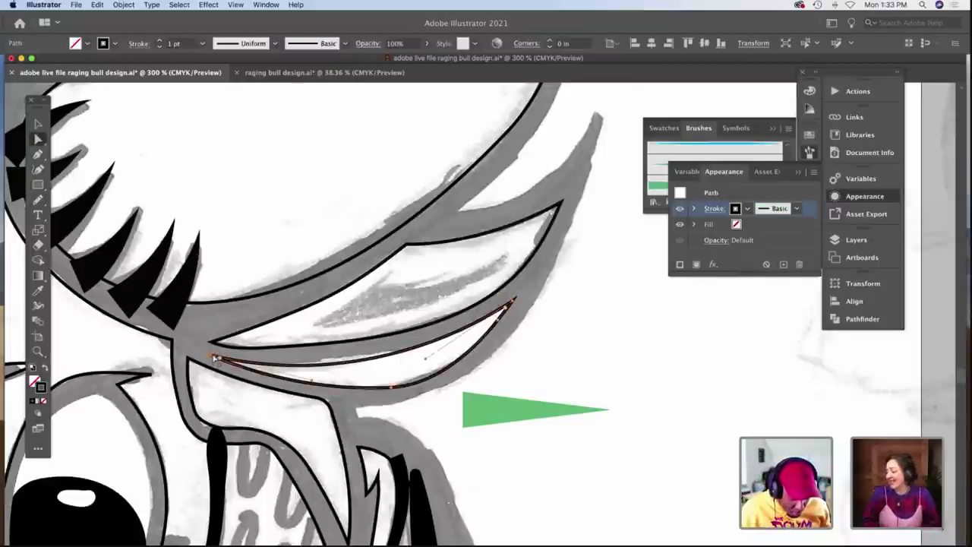
click(319, 387)
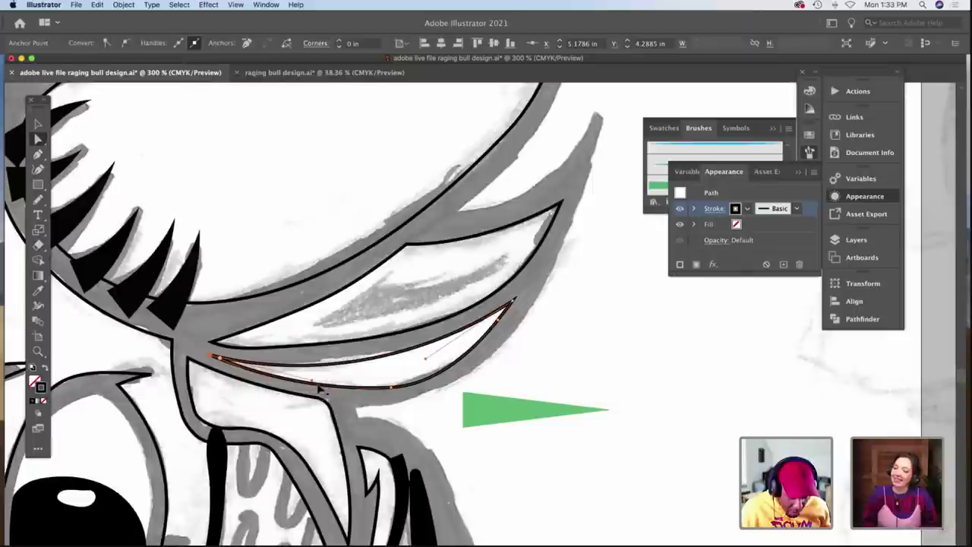
click(412, 366)
Move the green tapered sample stroke from beside the right ear to the other green sample across the drawing.
key(z)
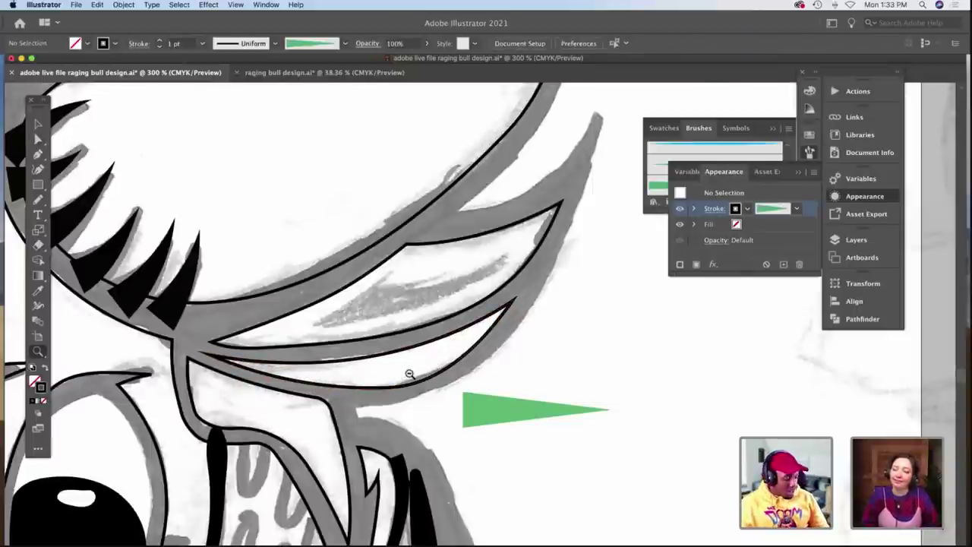
alt+click(409, 373)
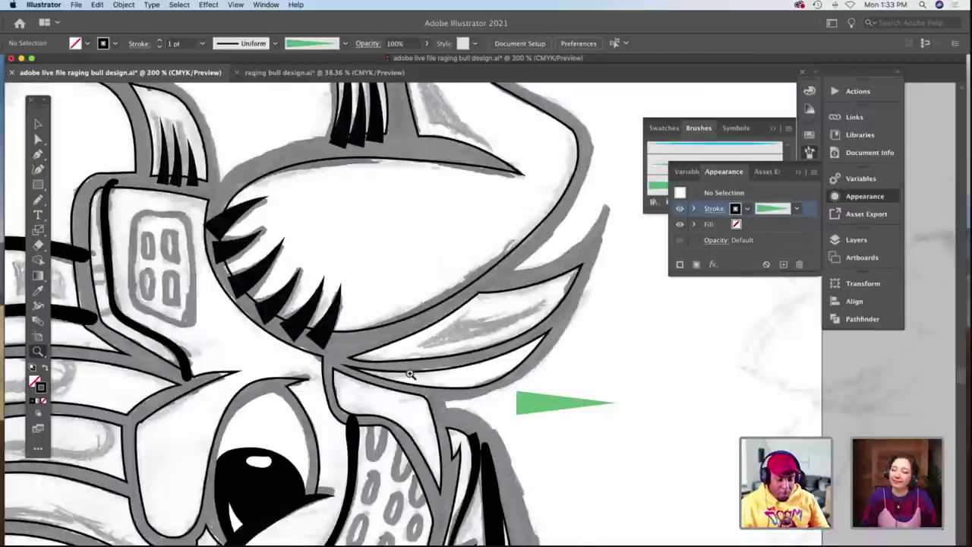
alt+click(410, 373)
alt+click(409, 373)
alt+click(447, 372)
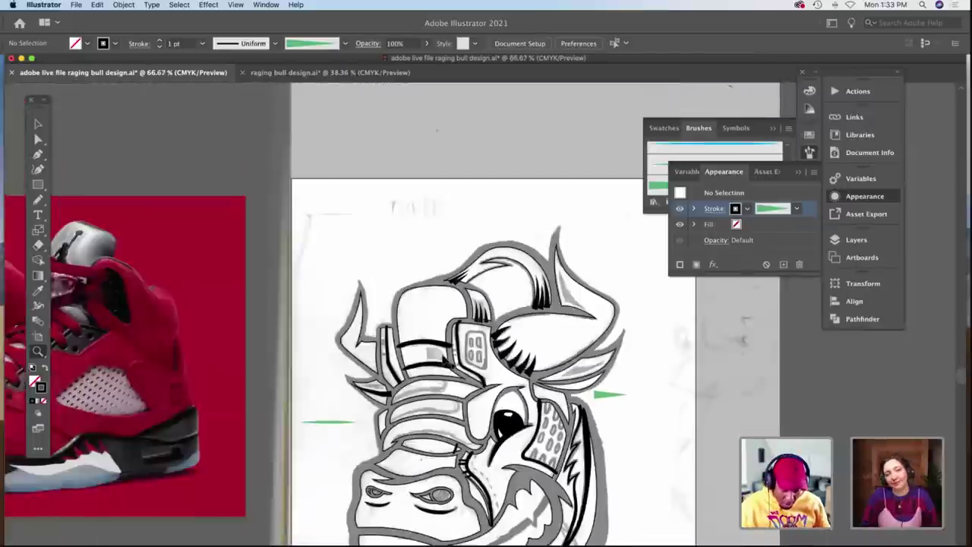
scroll(182, 377, down, 5)
key(super+z)
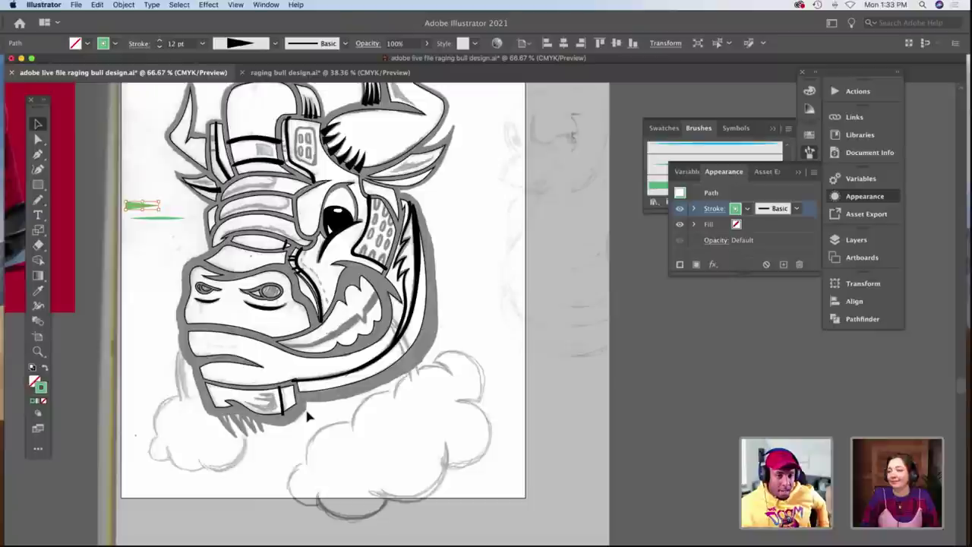
Review the inked bull from the snout and mouth up past the eye to the helmet and horns.
key(z)
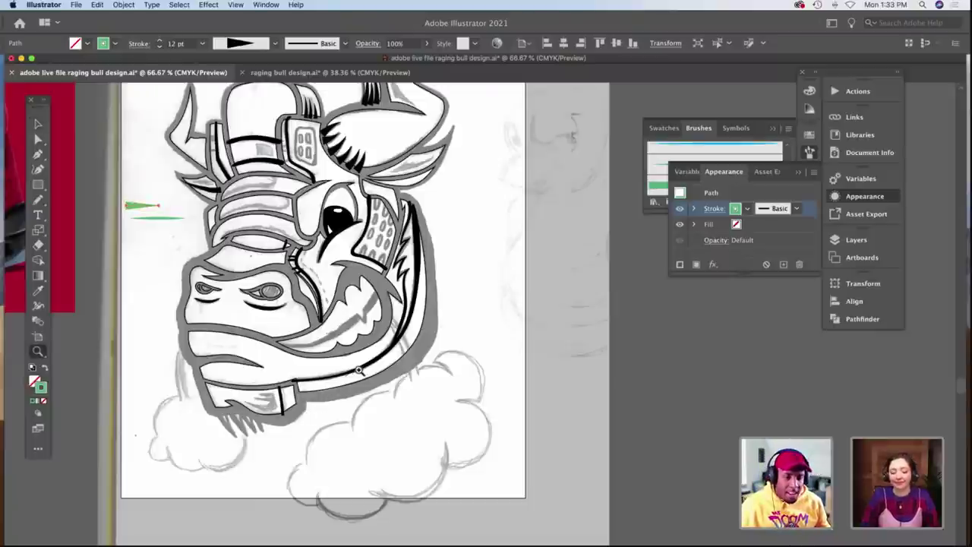
click(380, 354)
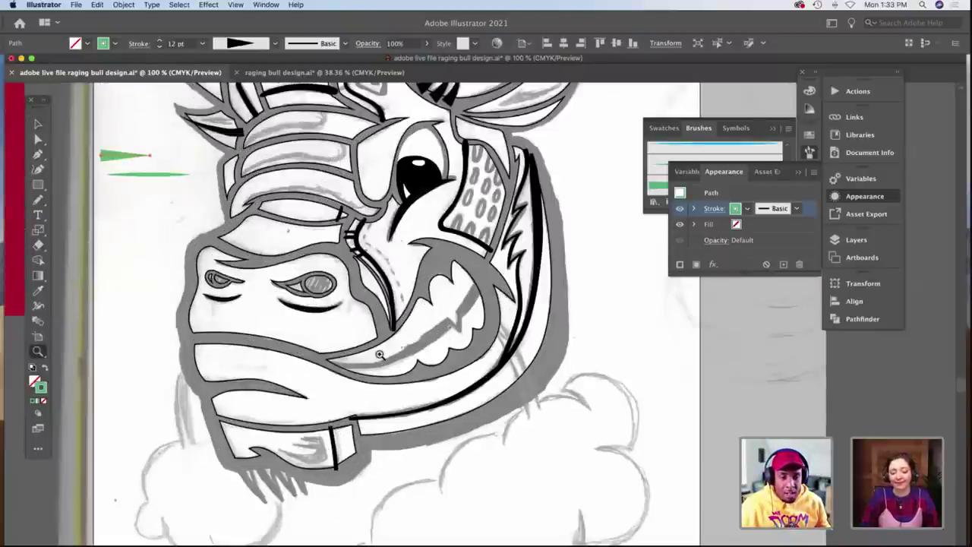
click(379, 354)
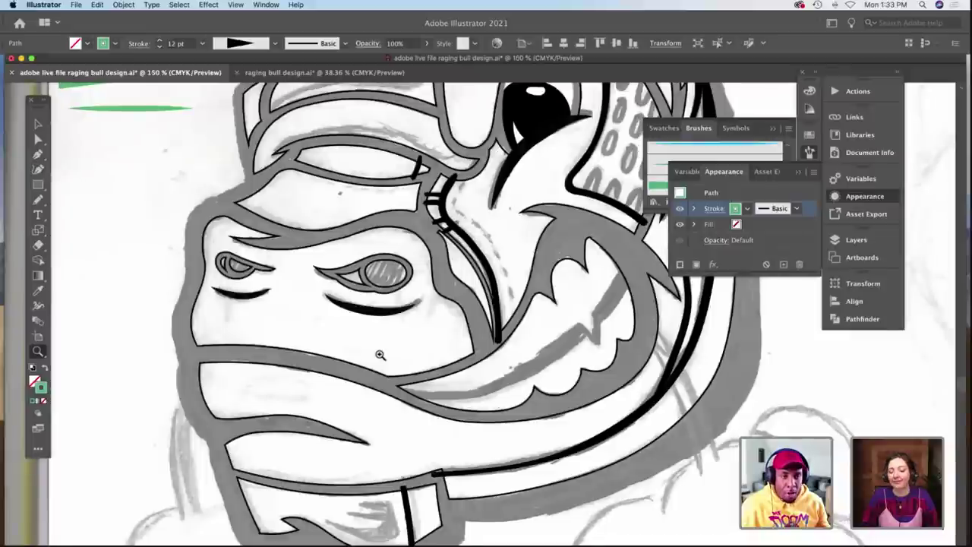
scroll(380, 354, up, 5)
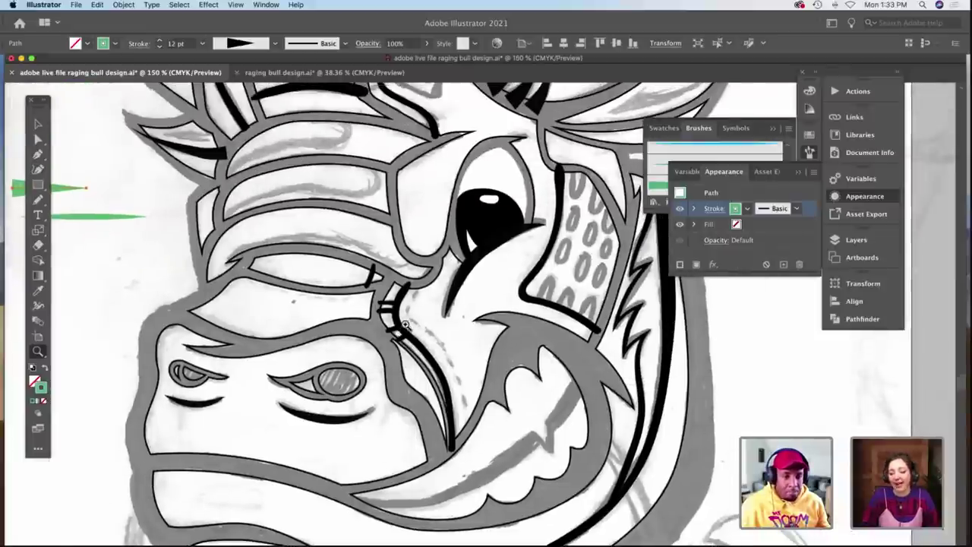
scroll(407, 323, up, 4)
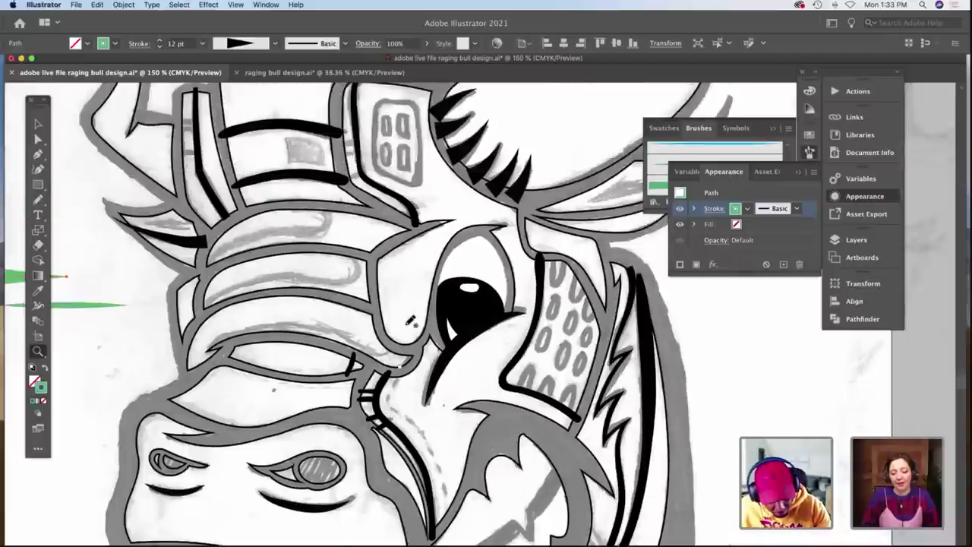
scroll(411, 321, up, 2)
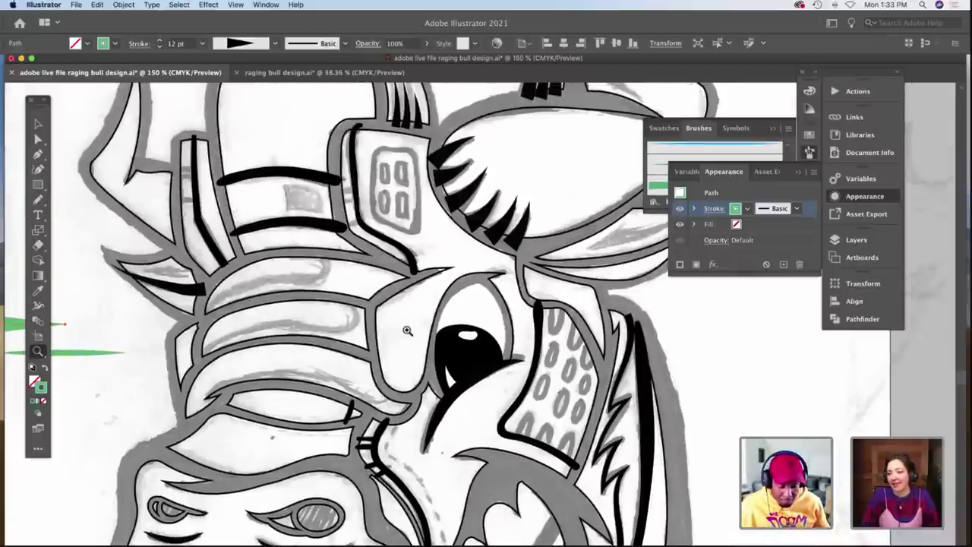
scroll(407, 330, up, 3)
scroll(405, 330, up, 1)
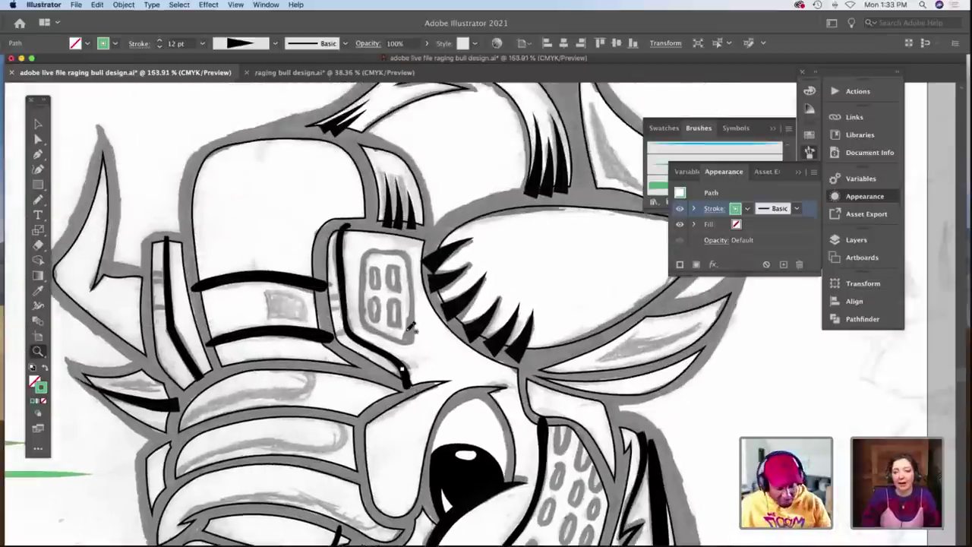
Trace the outer outline of the four-slot vent panel beside the spiky fringe with the Pencil tool and round its corners.
key(super+plus)
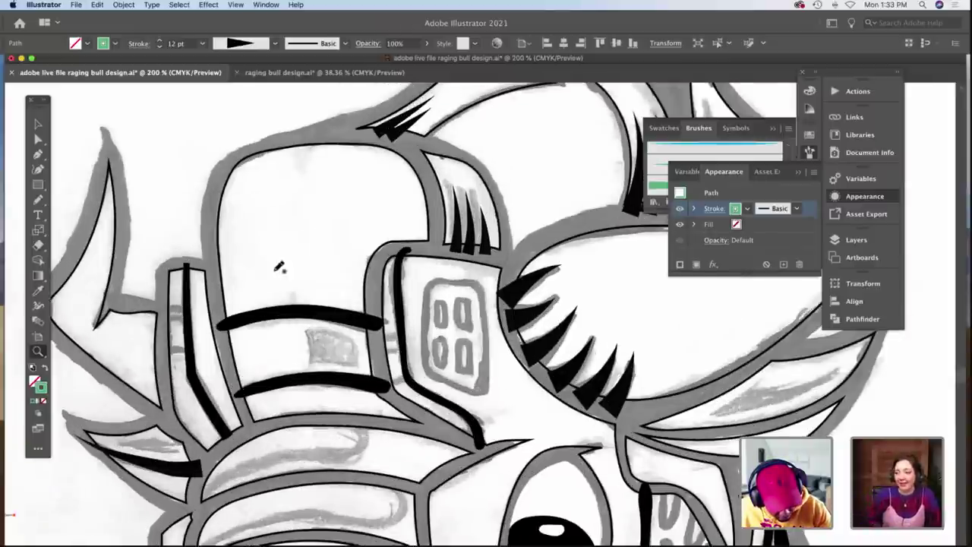
key(super+equal)
scroll(287, 325, right, 2)
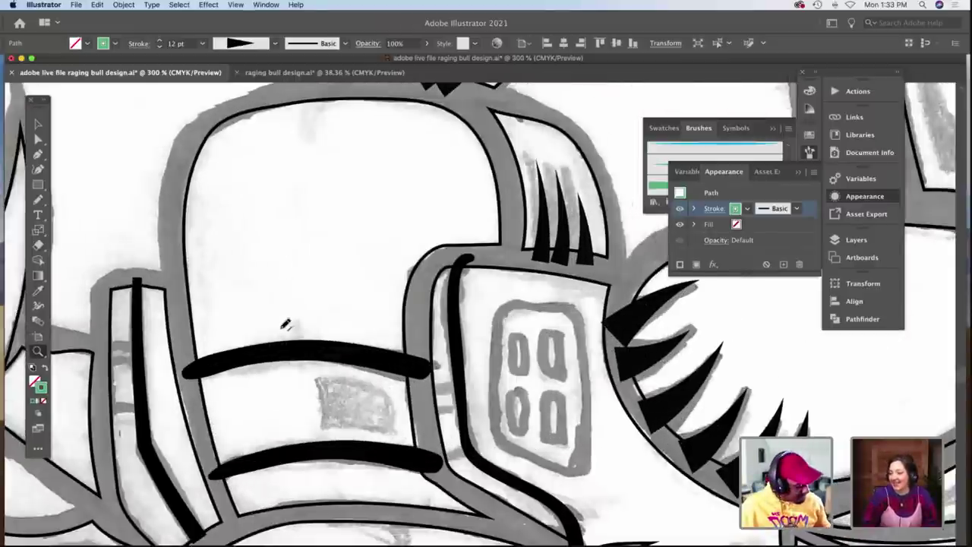
scroll(287, 325, right, 3)
key(b)
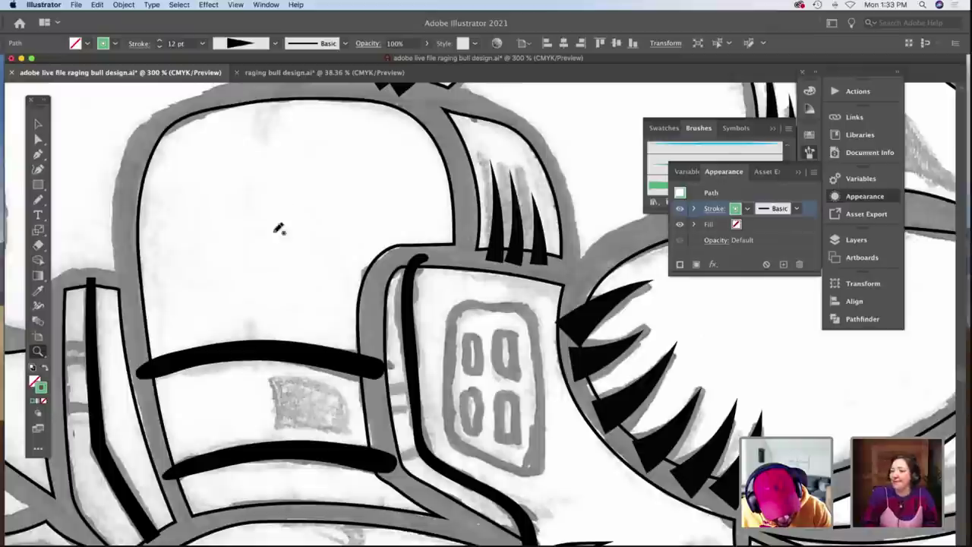
scroll(280, 280, down, 3)
scroll(280, 280, right, 4)
mouse_move(285, 314)
mouse_down()
mouse_move(279, 183)
mouse_move(363, 190)
mouse_up()
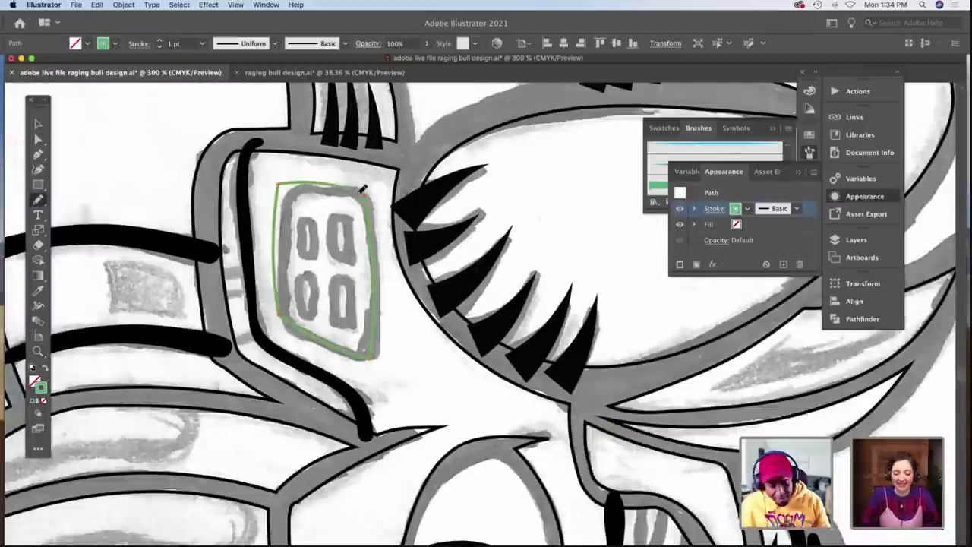
key(a)
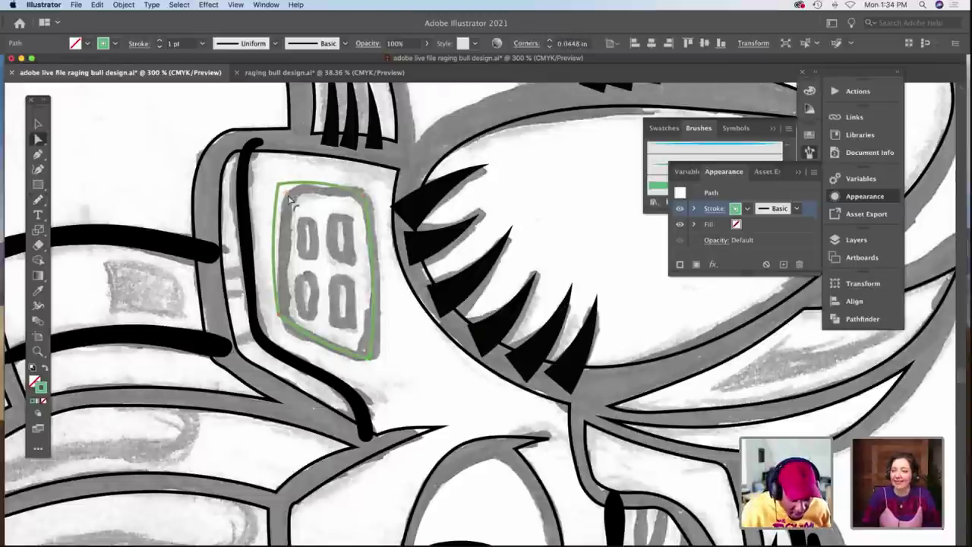
click(300, 211)
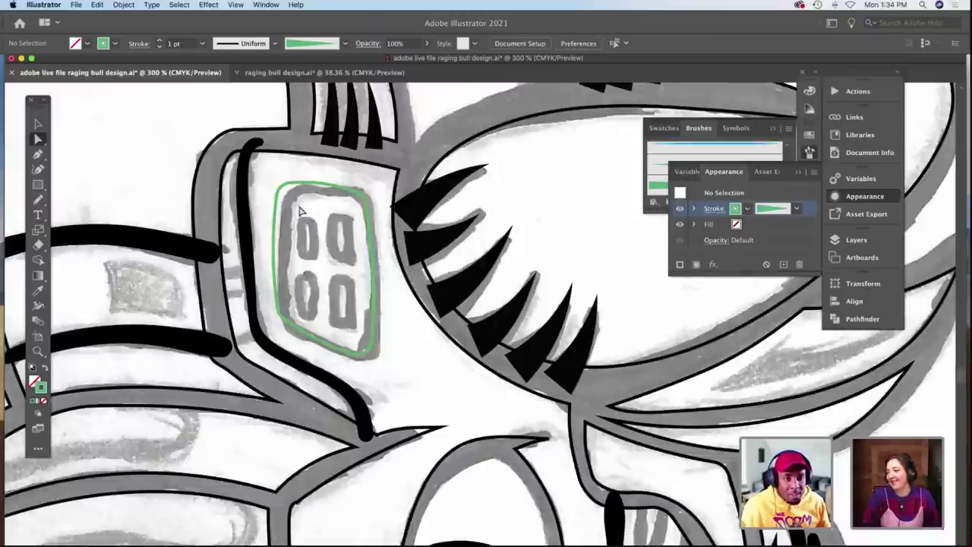
Set the vent panel outline's stroke weight to 2 pt and look through the width profiles, keeping Uniform.
key(v)
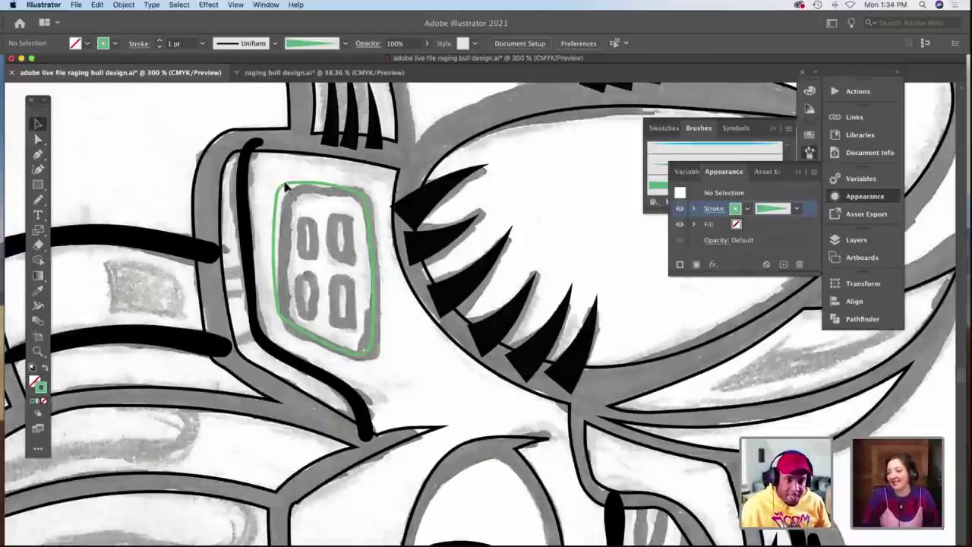
click(276, 186)
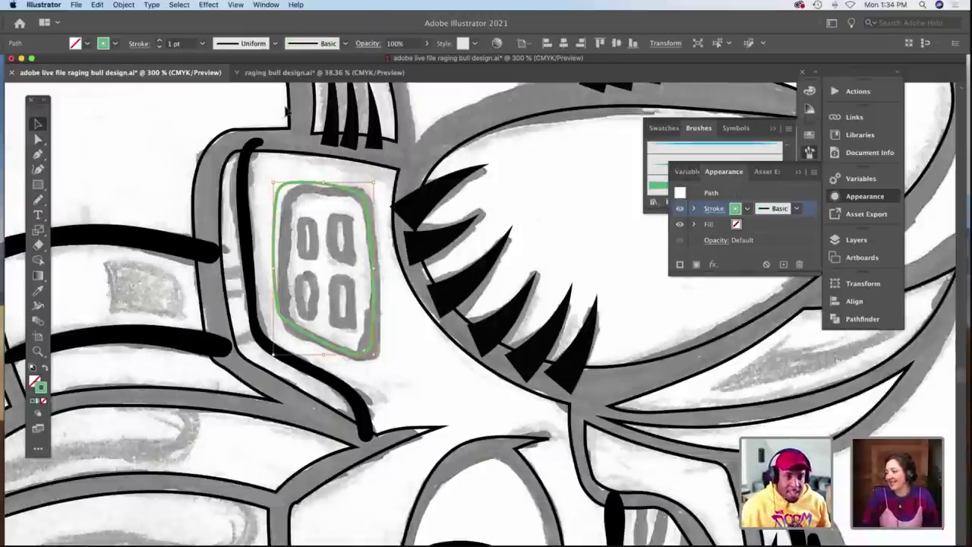
click(160, 43)
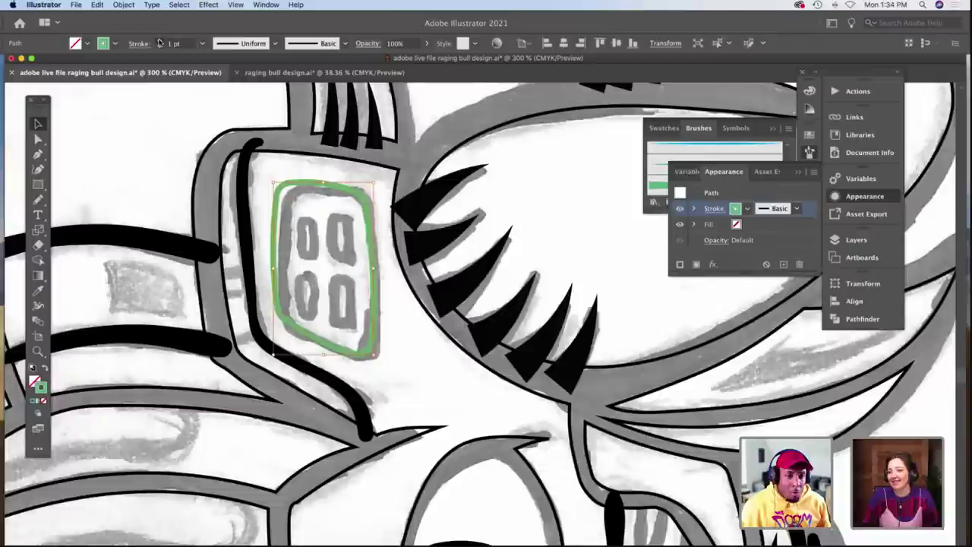
click(238, 44)
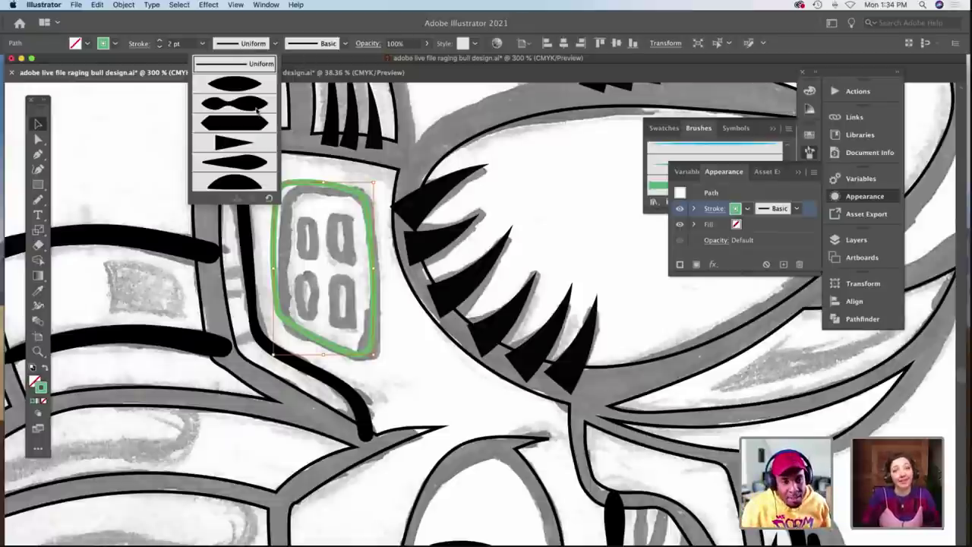
click(324, 226)
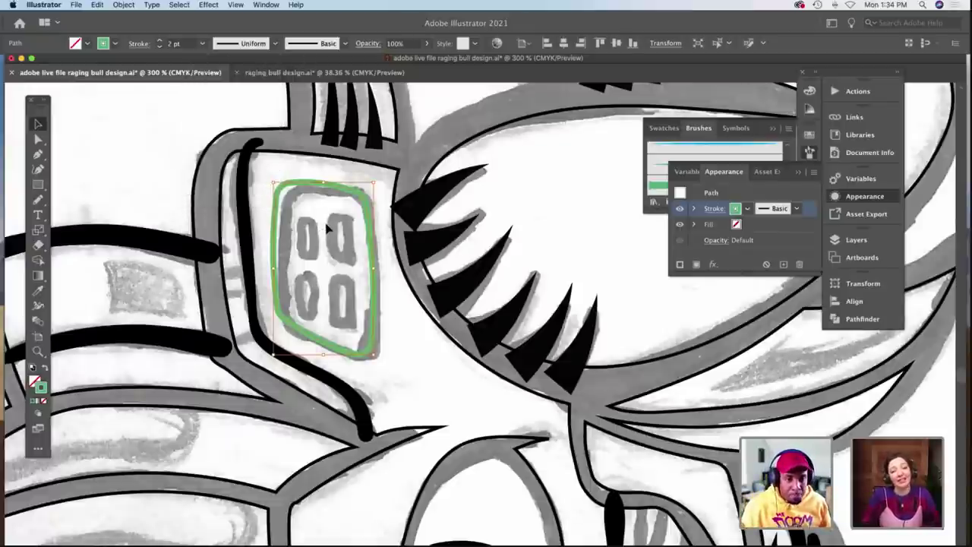
click(375, 253)
Widen the vent outline's stroke to about 3.66 pt at its lower outer corner with the Width tool.
key(shift+w)
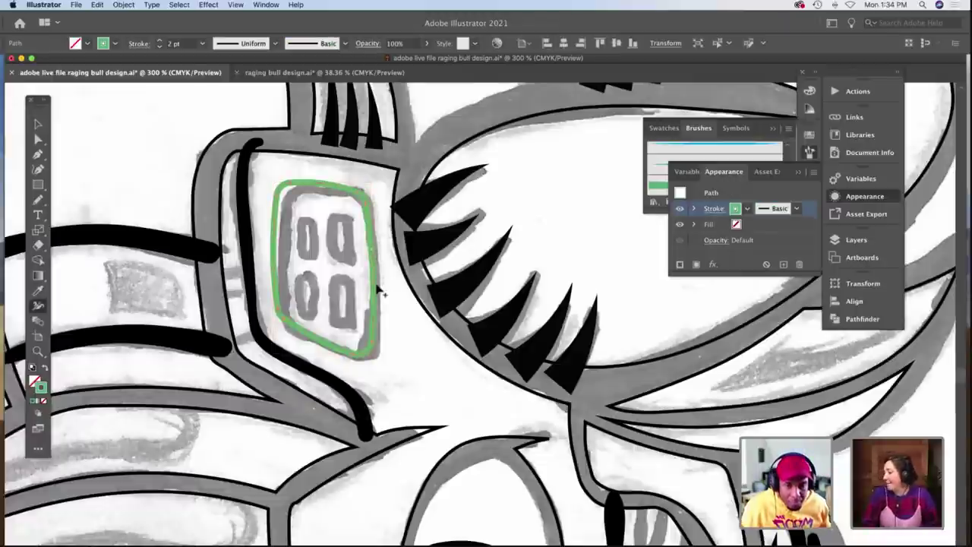
scroll(373, 343, up, 2)
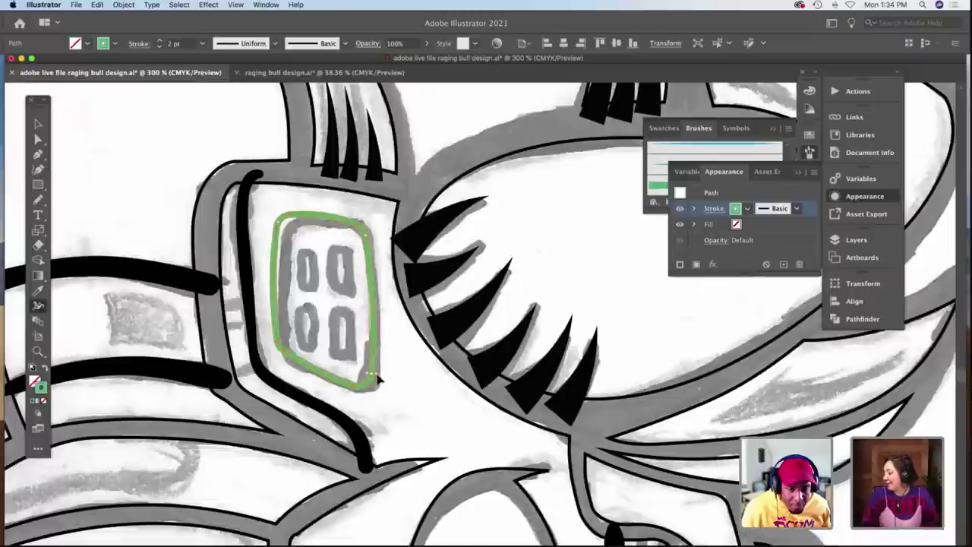
drag(378, 375, 382, 377)
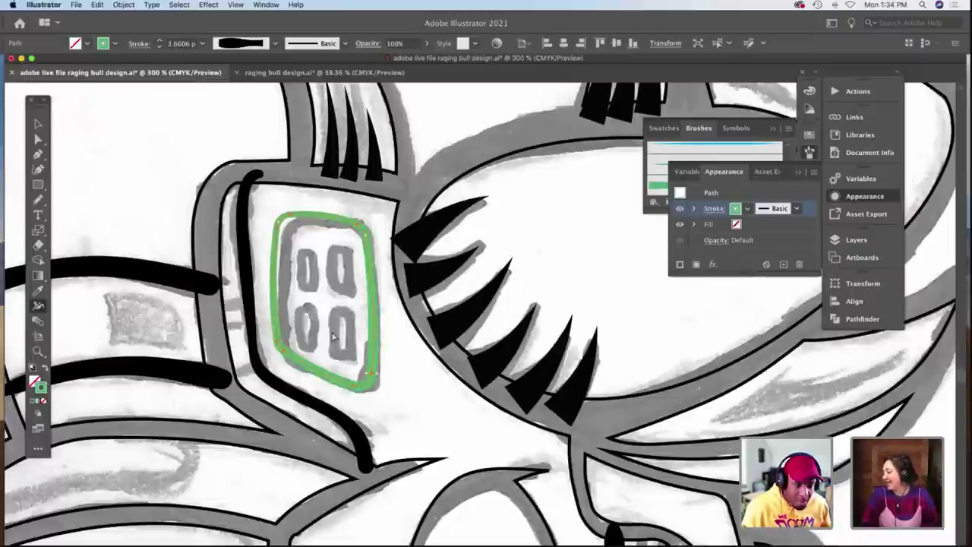
key(a)
click(321, 309)
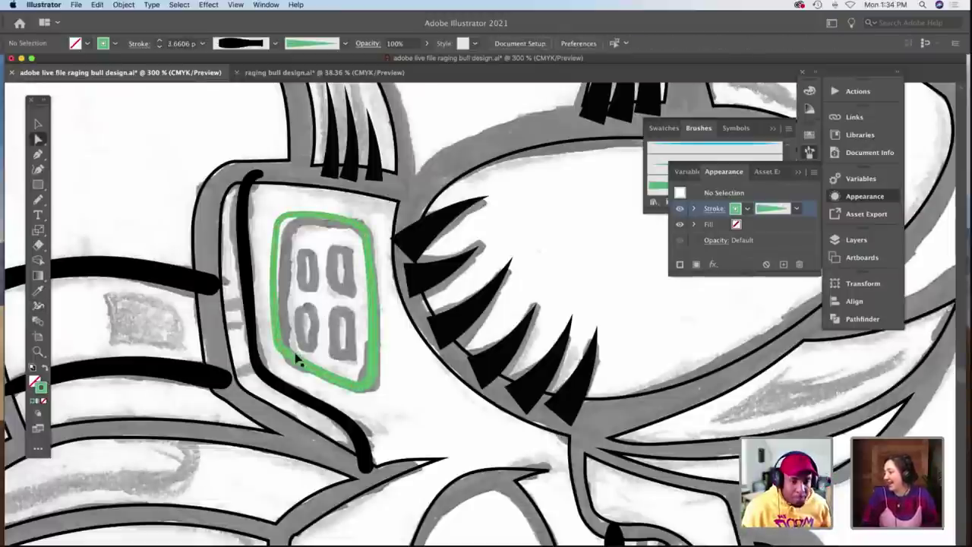
Change the vent panel outline's stroke colour from green to black.
key(v)
click(296, 353)
click(103, 43)
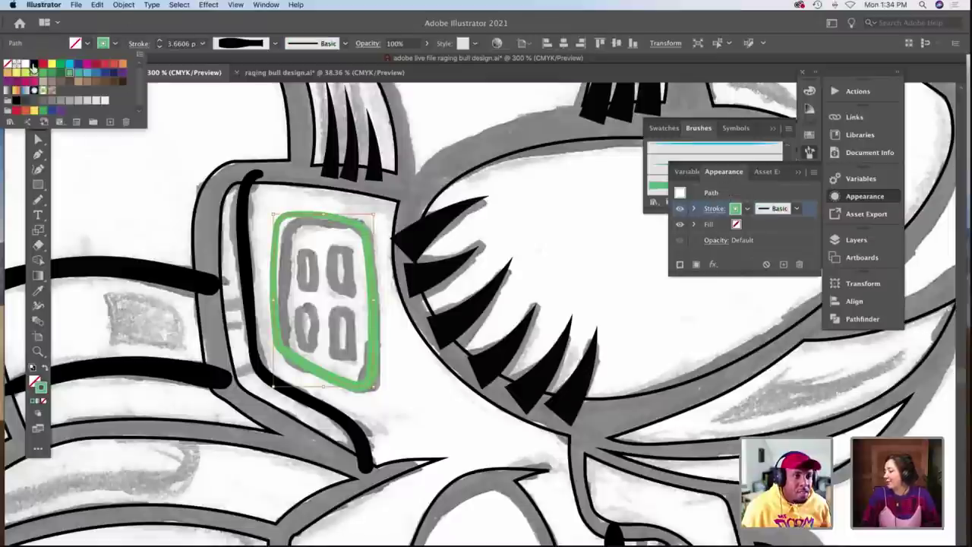
click(34, 65)
click(169, 171)
click(163, 149)
scroll(169, 162, down, 1)
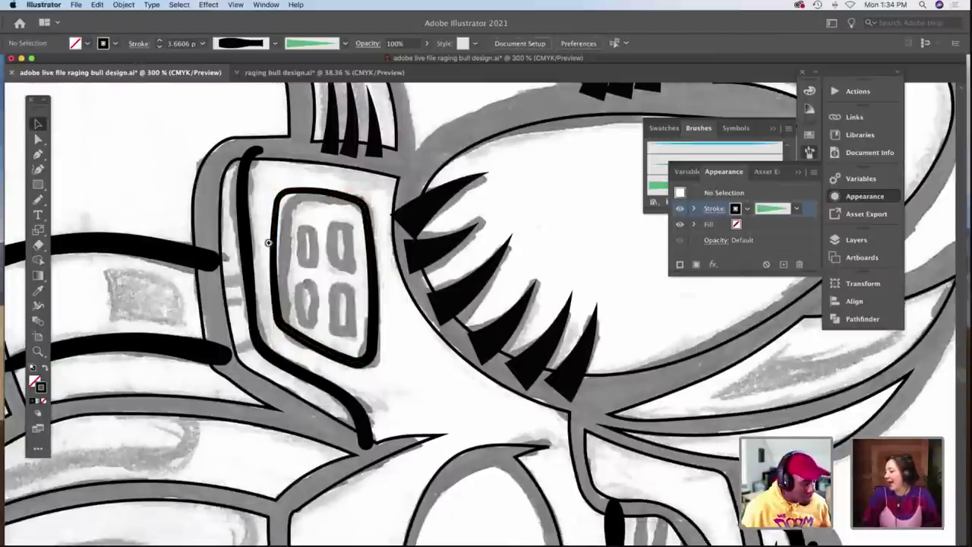
key(z)
alt+click(285, 238)
alt+click(285, 238)
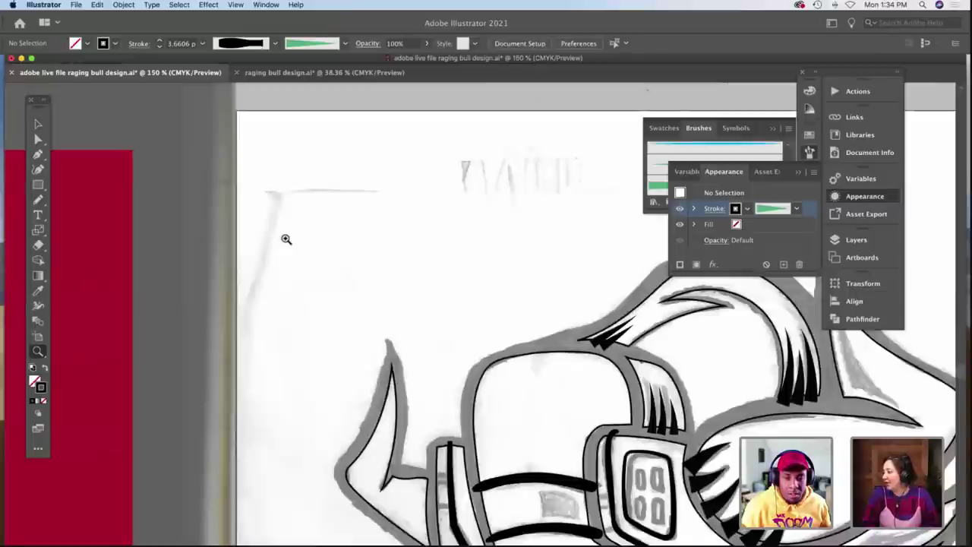
Paint the bull's mouth line between the upper and lower teeth as one curve with a round calligraphic brush, 1 pt black stroke.
alt+click(286, 238)
scroll(286, 239, down, 5)
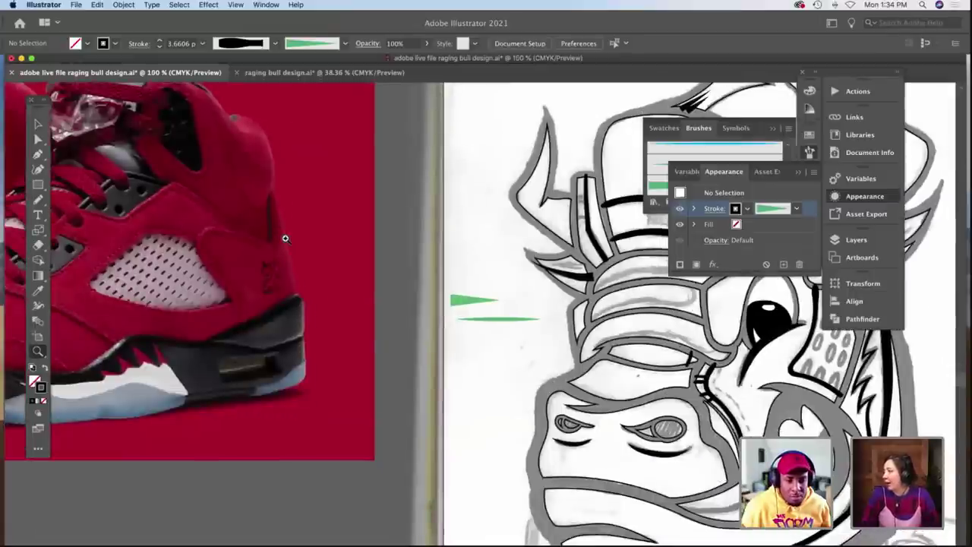
scroll(286, 238, right, 10)
scroll(503, 376, down, 3)
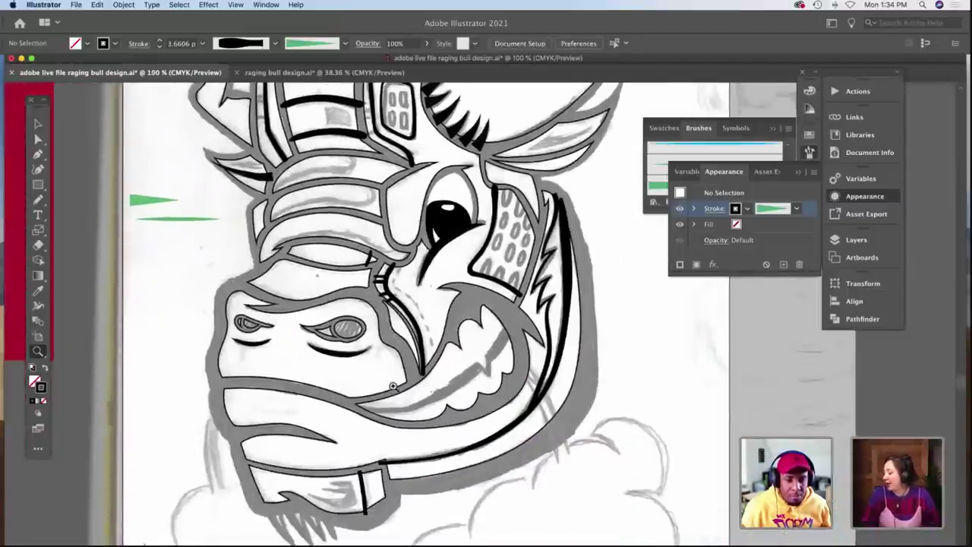
click(392, 386)
click(393, 385)
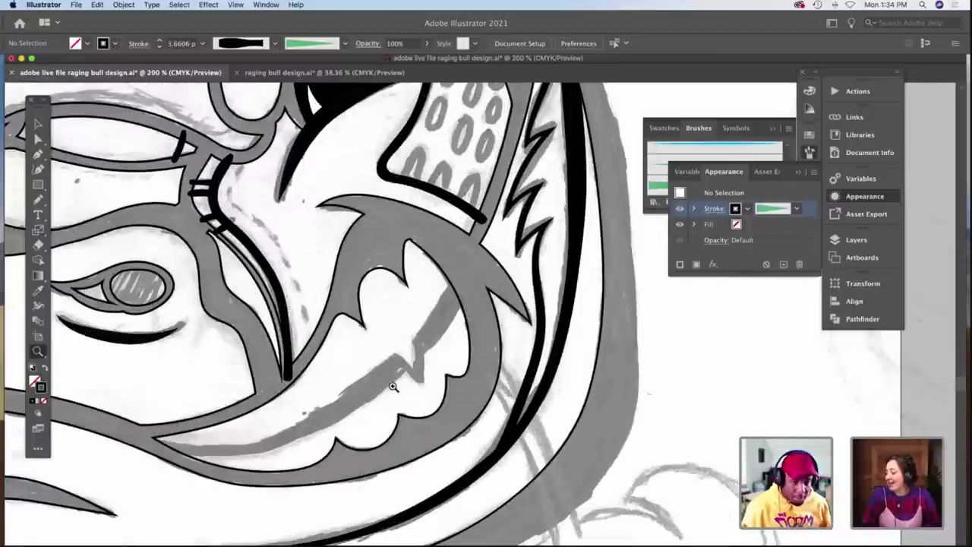
scroll(392, 386, down, 1)
key(b)
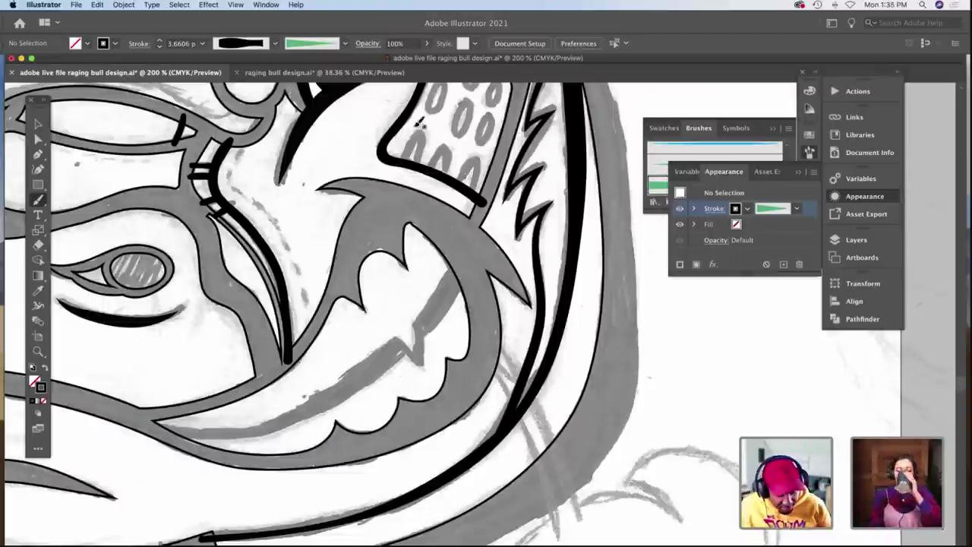
click(275, 43)
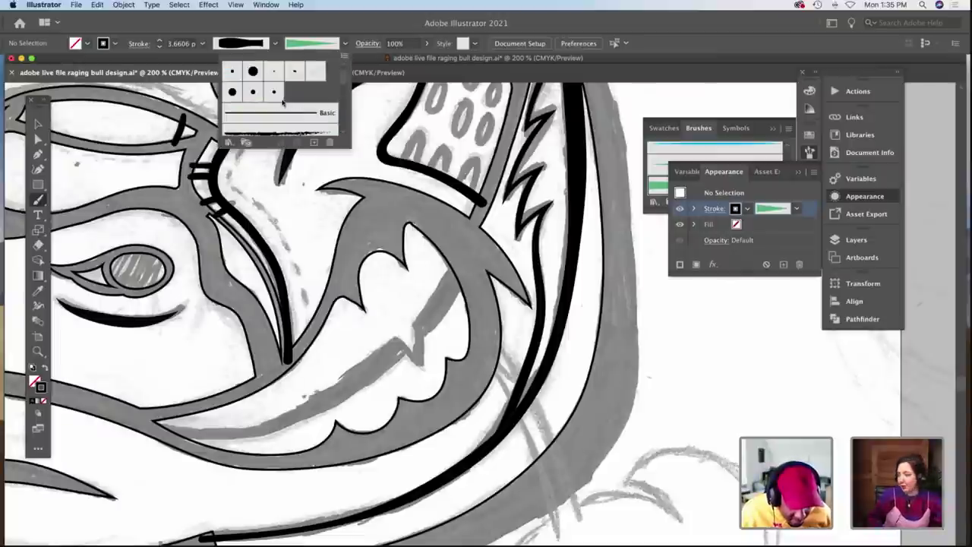
click(282, 100)
click(429, 308)
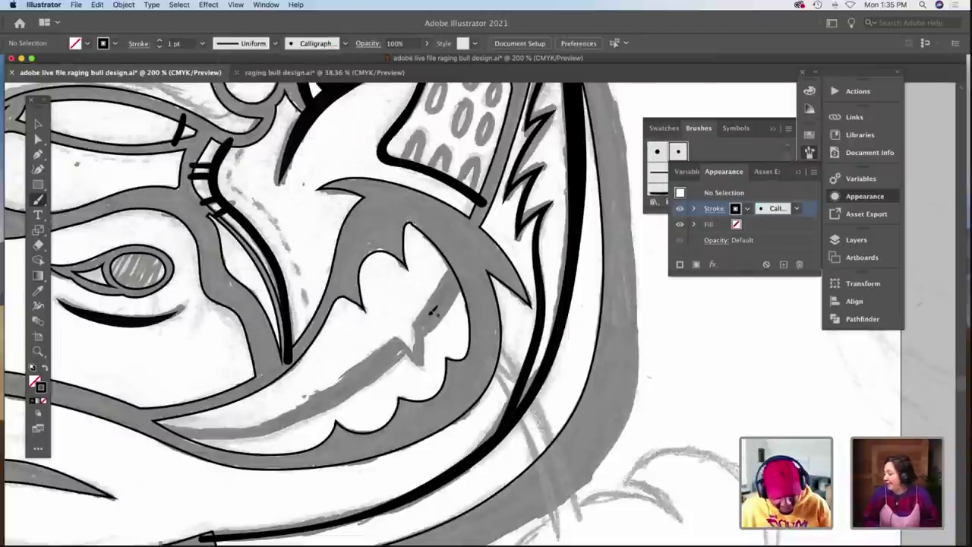
mouse_move(152, 422)
mouse_down()
mouse_move(232, 431)
mouse_move(291, 419)
mouse_move(353, 389)
mouse_move(417, 334)
mouse_move(468, 264)
mouse_up()
Nudge the middle anchor point of the mouth line slightly up to follow the sketch.
key(a)
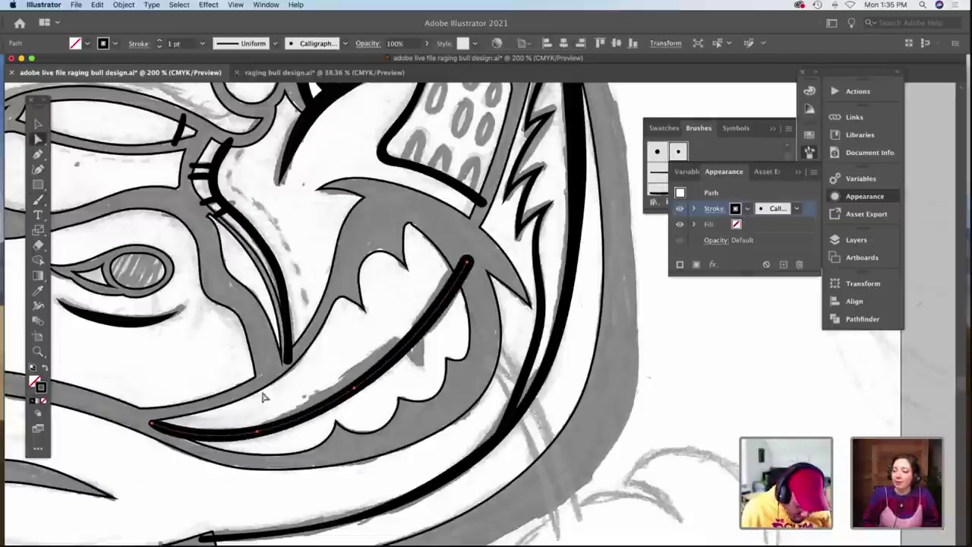
click(353, 388)
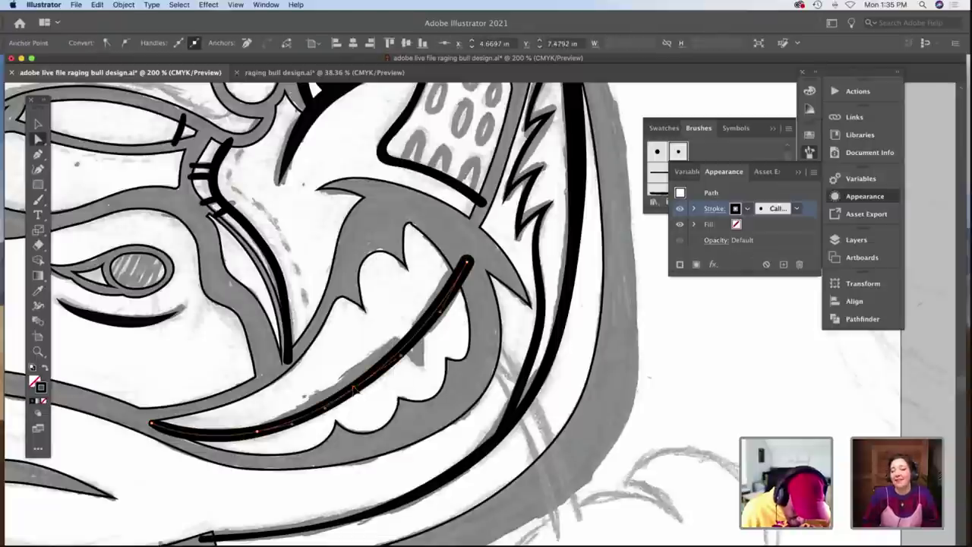
drag(354, 388, 352, 385)
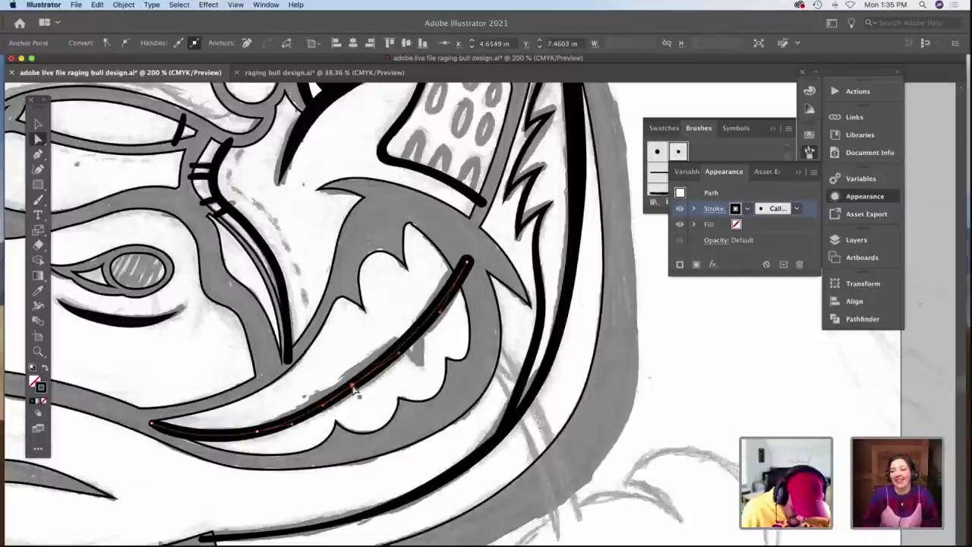
click(438, 339)
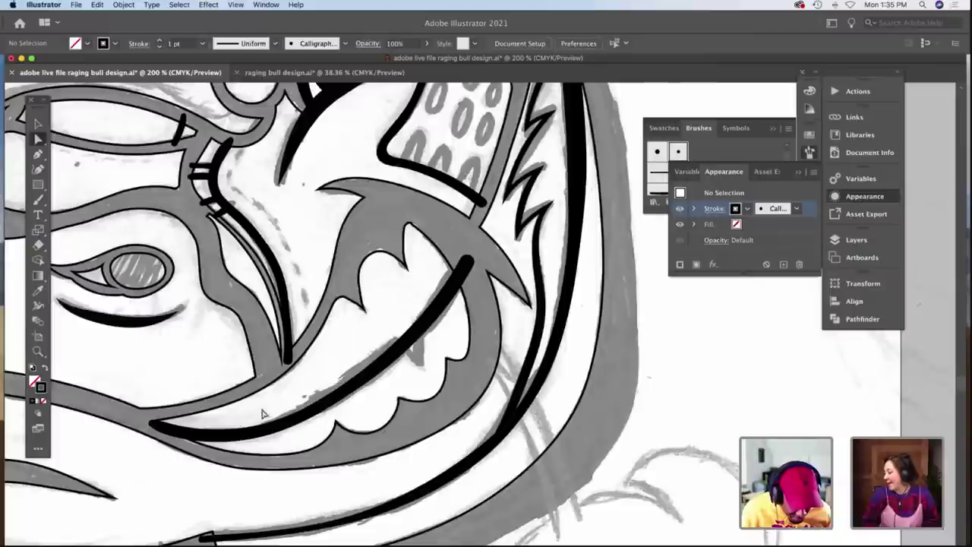
Try drawing the sketched V-shaped notch below the mouth line with the Pencil tool, and delete it.
key(z)
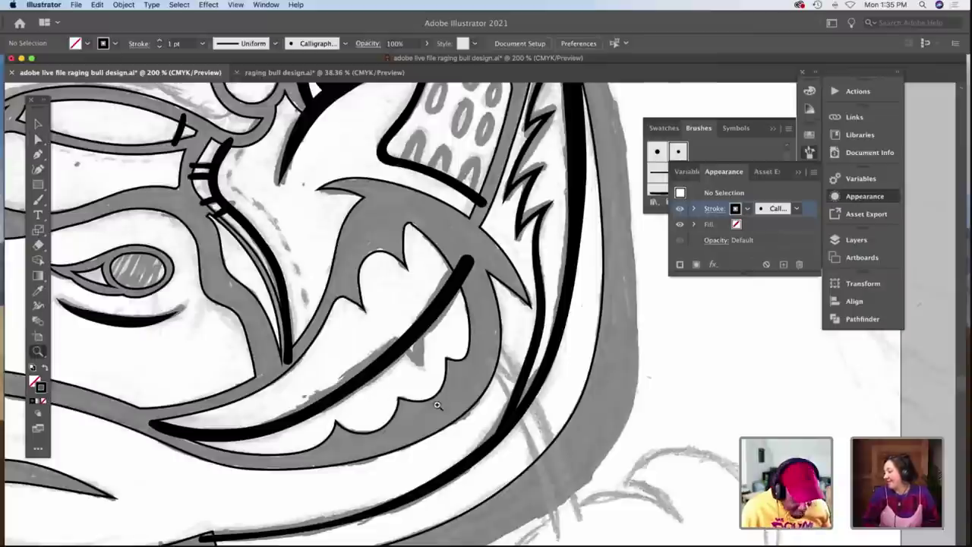
click(439, 356)
click(437, 354)
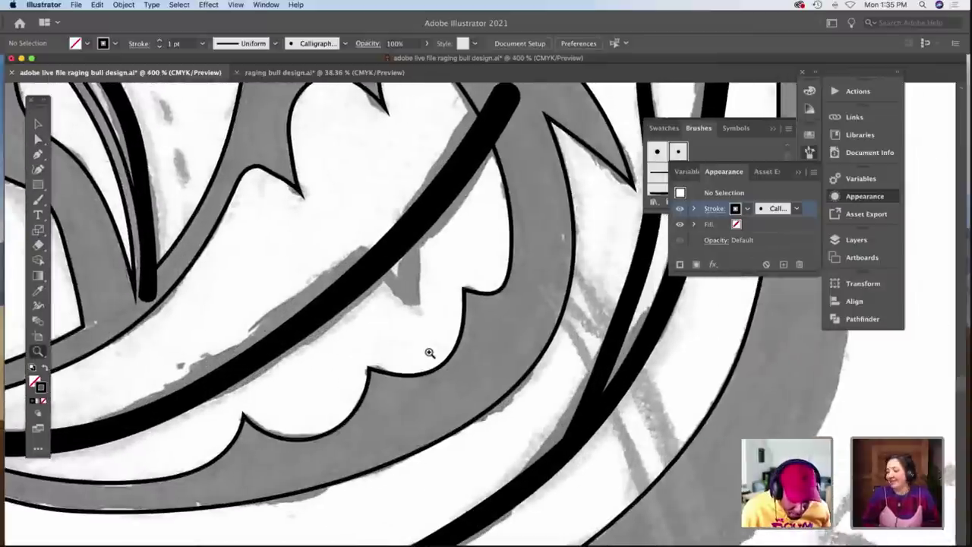
key(b)
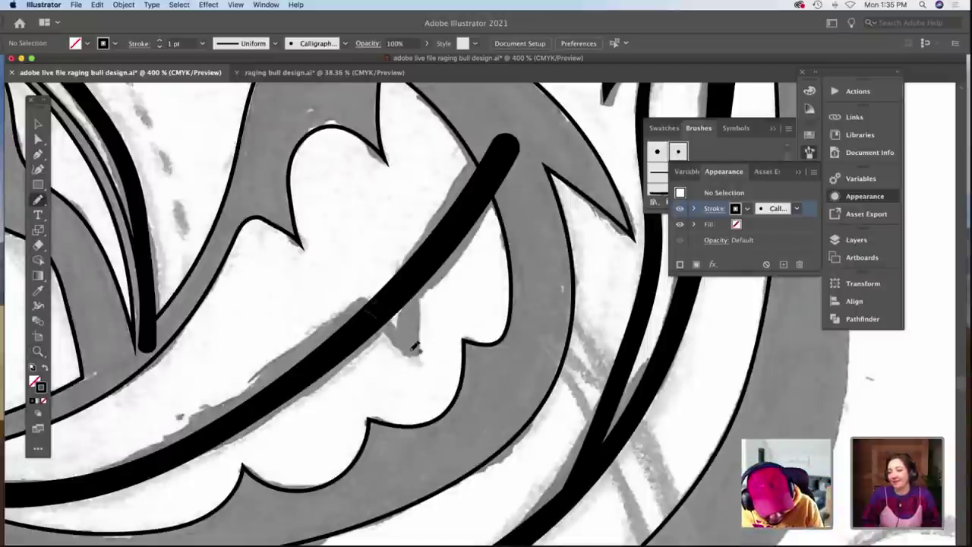
drag(413, 348, 403, 274)
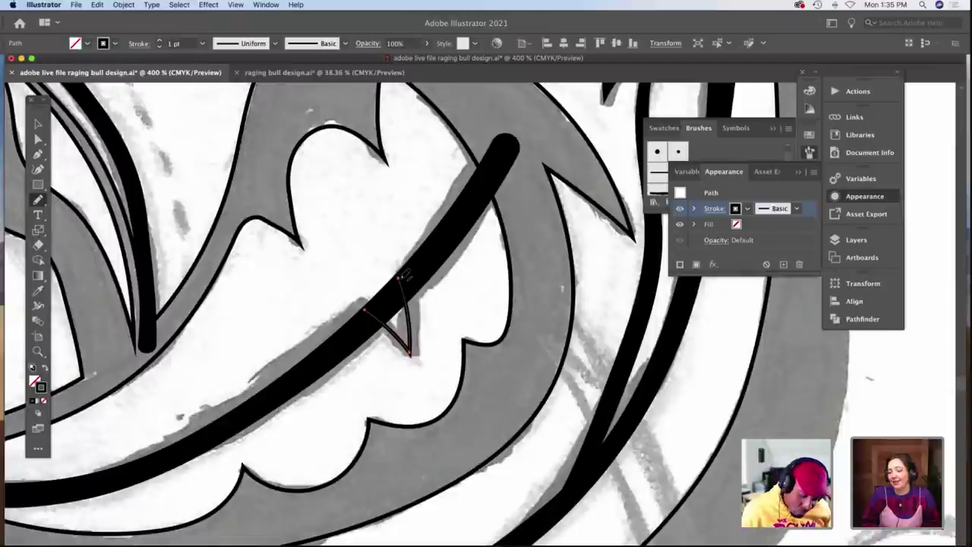
key(a)
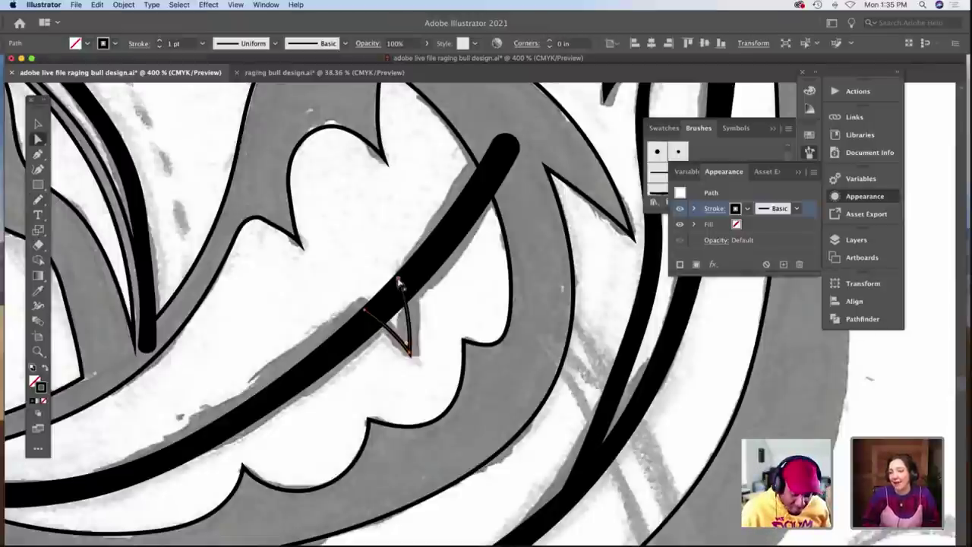
click(417, 278)
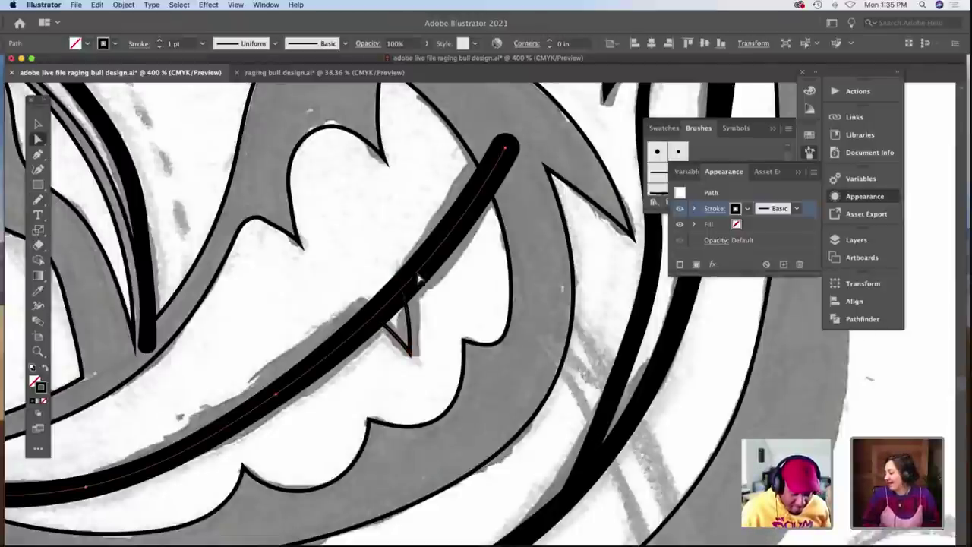
click(410, 344)
key(Delete)
Add an anchor point to the mouth line where the notch begins and delete the segment beyond it.
click(369, 327)
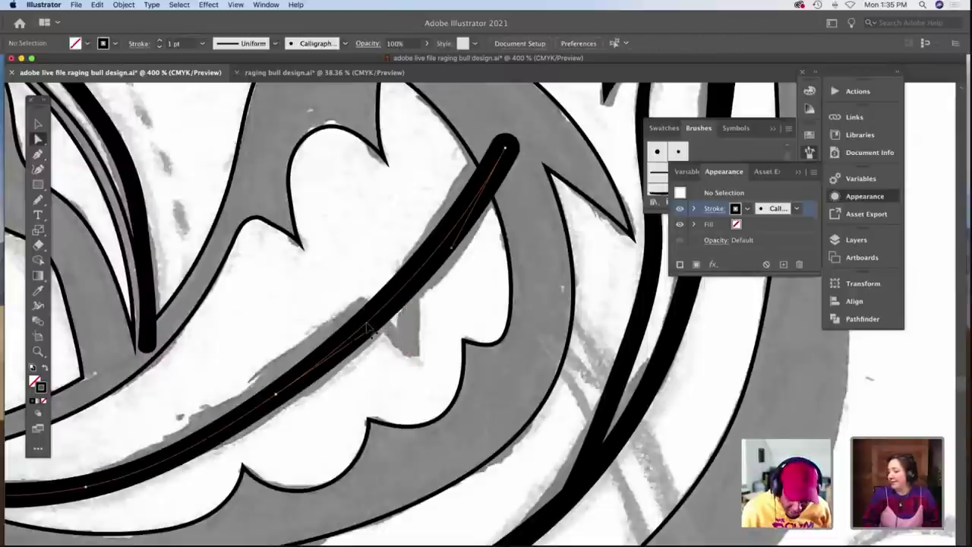
key(p)
key(plus)
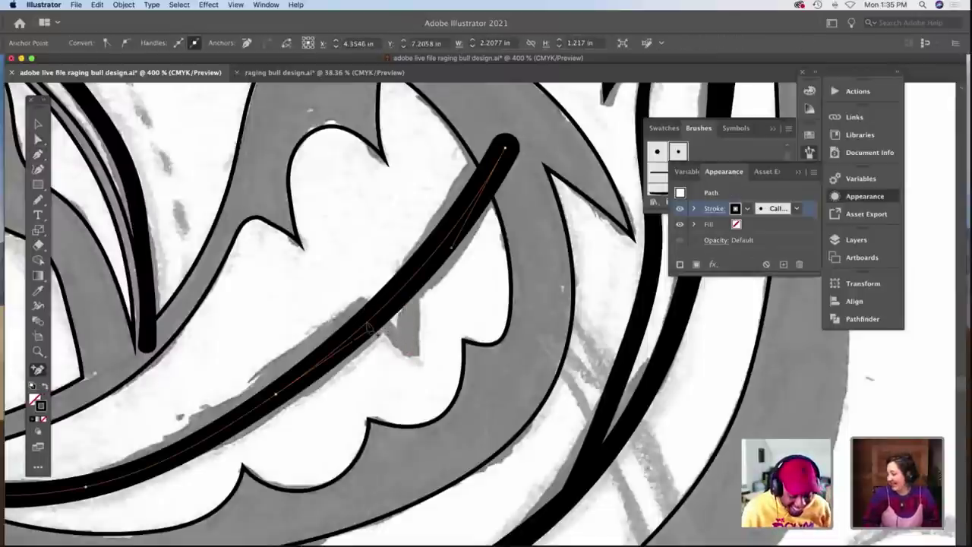
click(371, 317)
key(a)
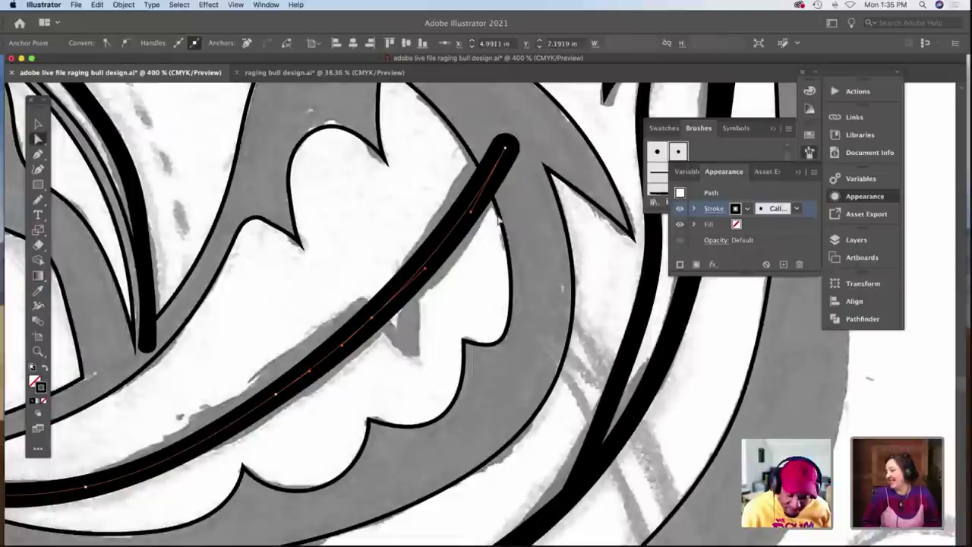
drag(507, 154, 400, 314)
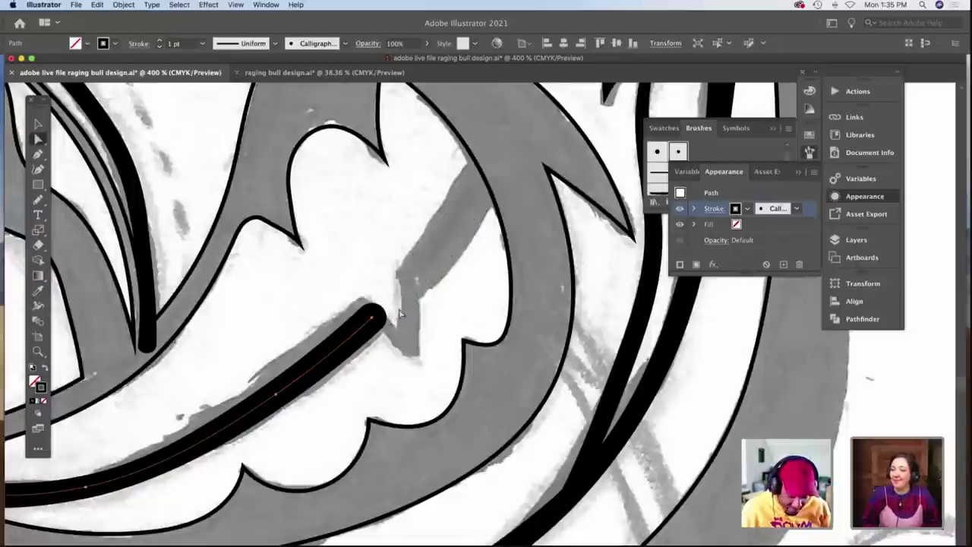
Try extending the cut mouth line down to the notch's tip and painting its rising side with the Paintbrush.
key(b)
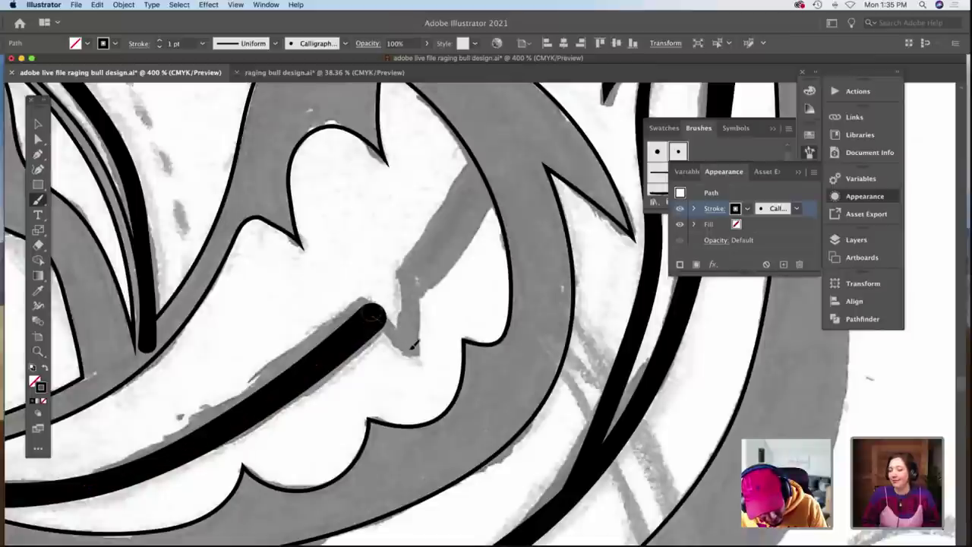
drag(373, 314, 411, 349)
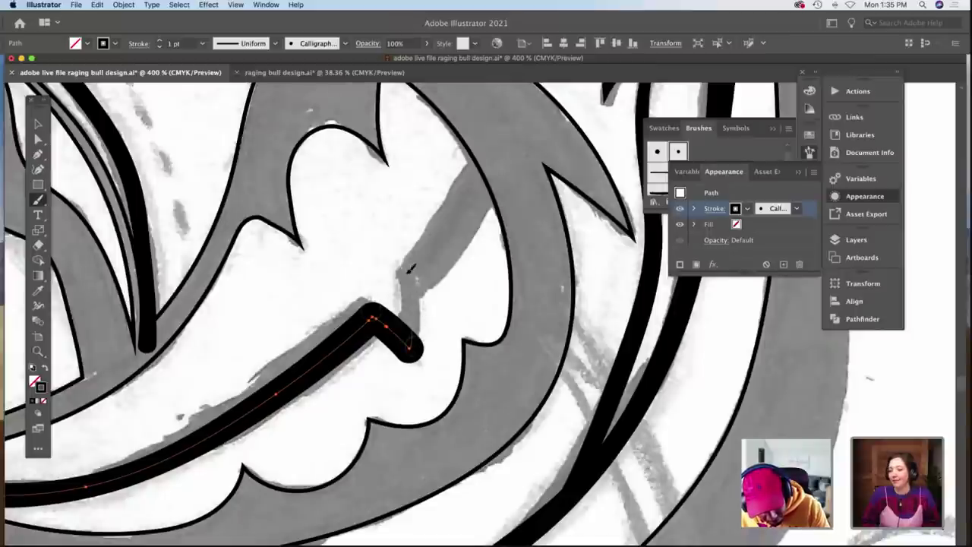
drag(410, 269, 410, 350)
key(super+z)
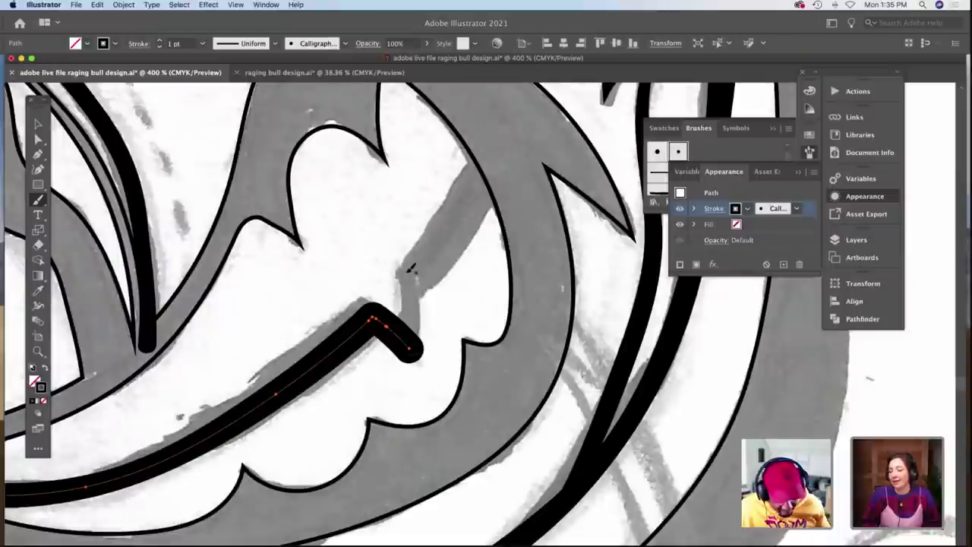
drag(423, 259, 416, 346)
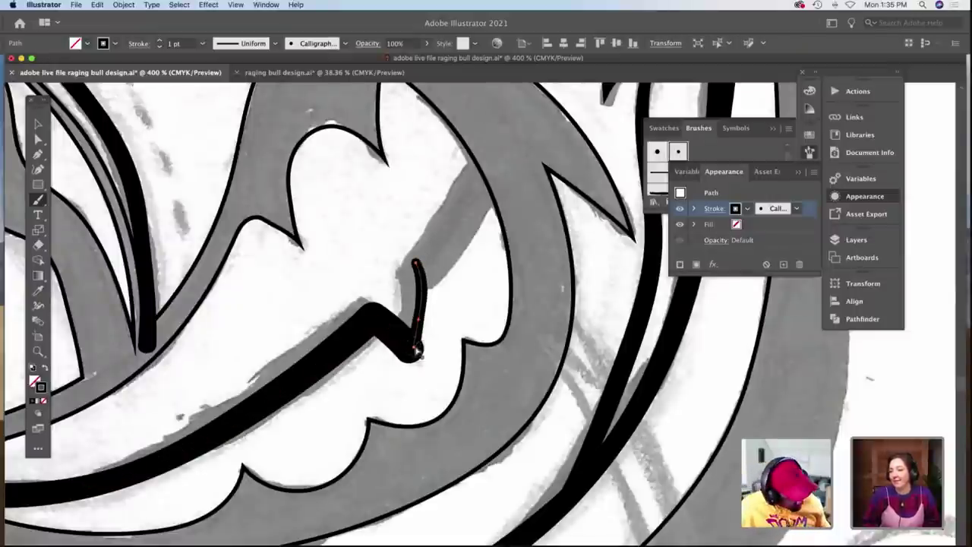
key(super+z)
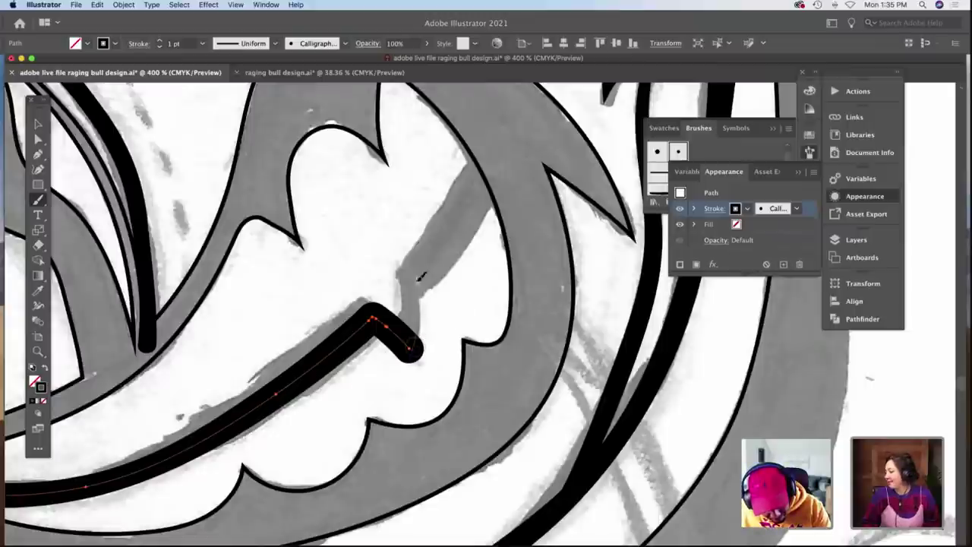
key(super+z)
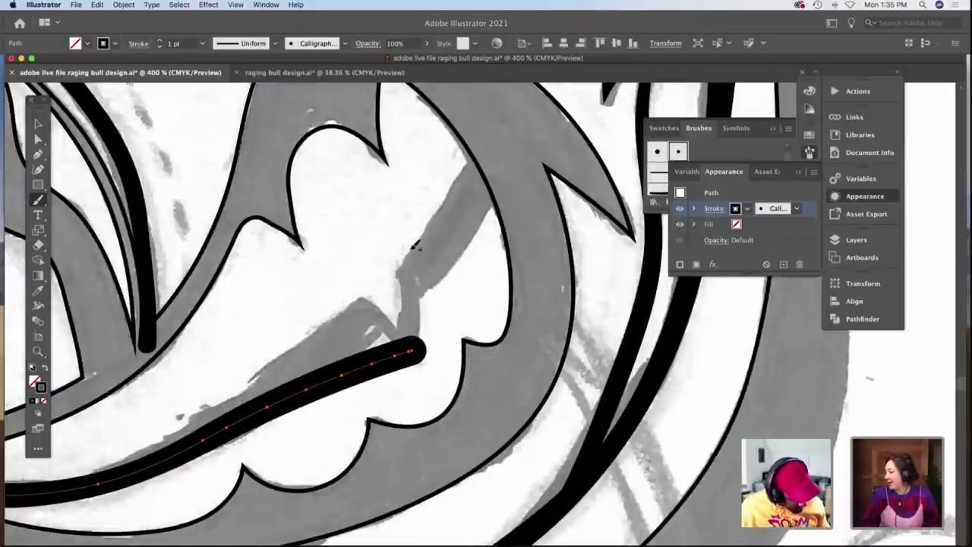
key(super+shift+z)
Try shifting the notch's tip anchor slightly outward, and undo back to the cut end of the mouth line.
key(a)
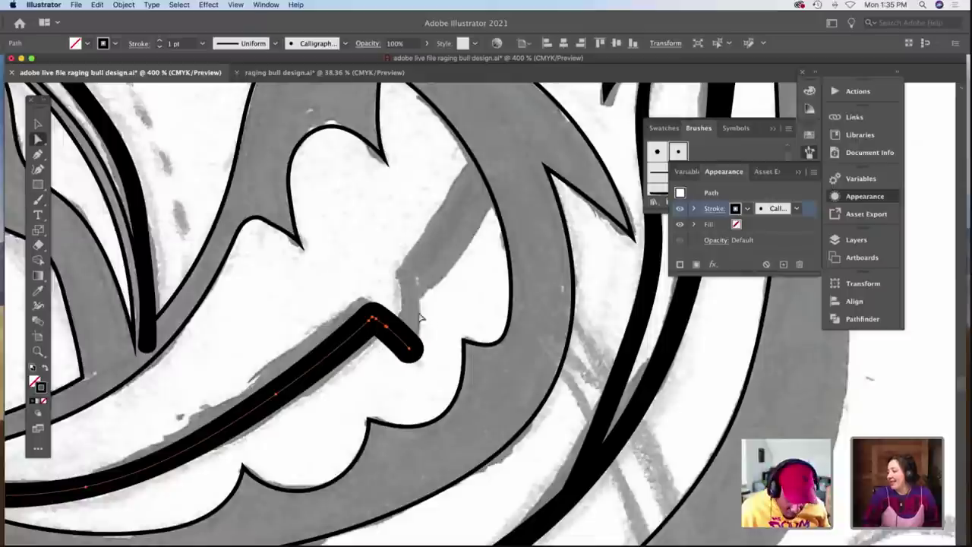
drag(411, 350, 417, 361)
key(b)
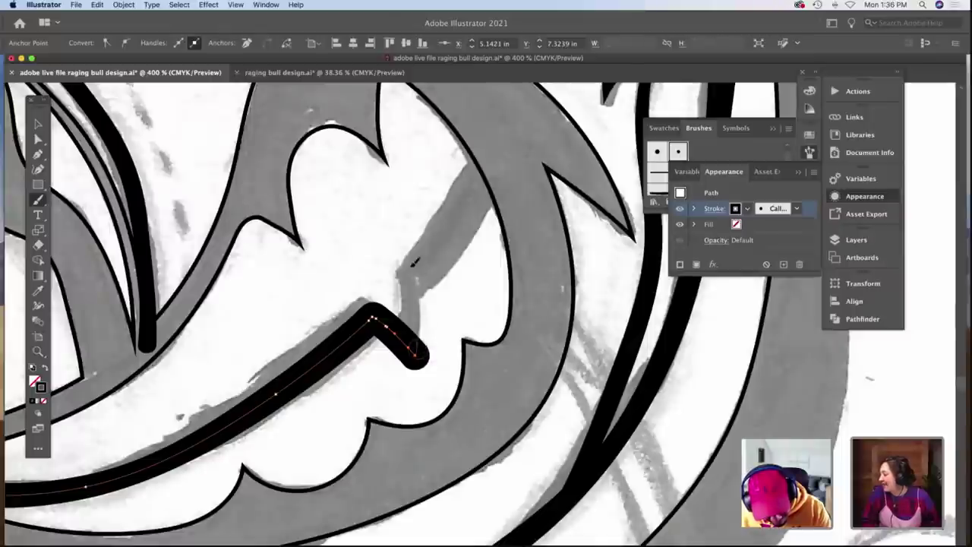
key(super+z)
key(super+shift+z)
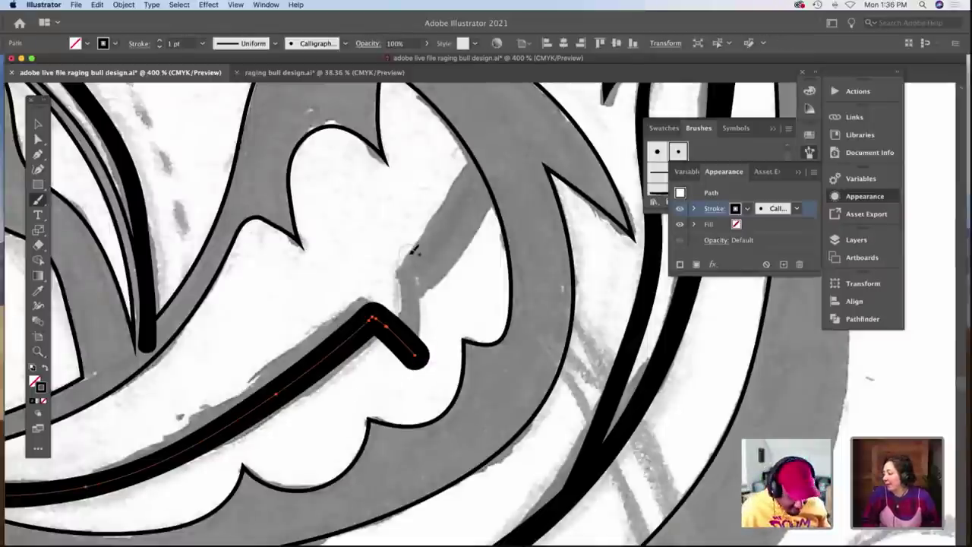
key(super+z)
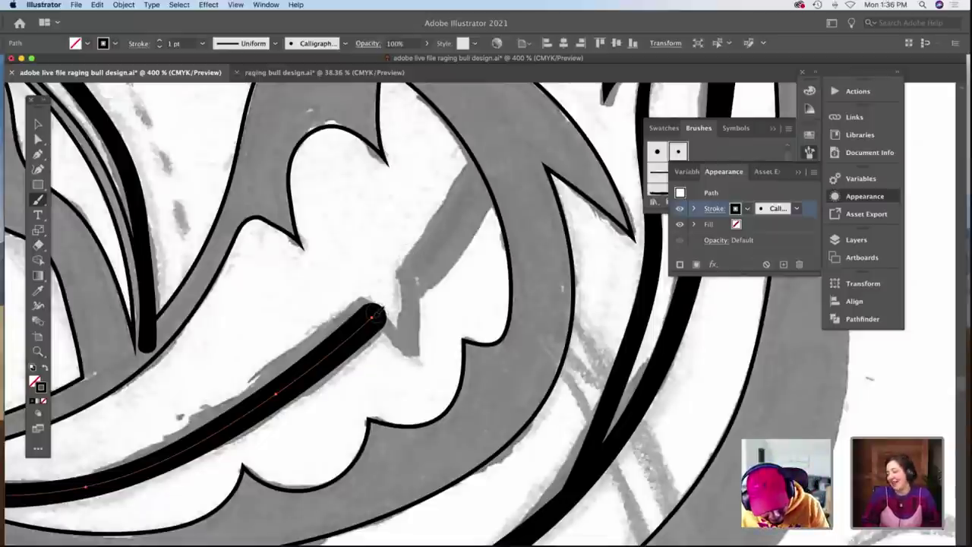
Paint the V-shaped notch from the mouth line's cut end and continue the stroke up past the outer mouth edge.
mouse_move(414, 349)
mouse_down()
mouse_move(425, 347)
mouse_move(423, 303)
mouse_move(409, 266)
mouse_up()
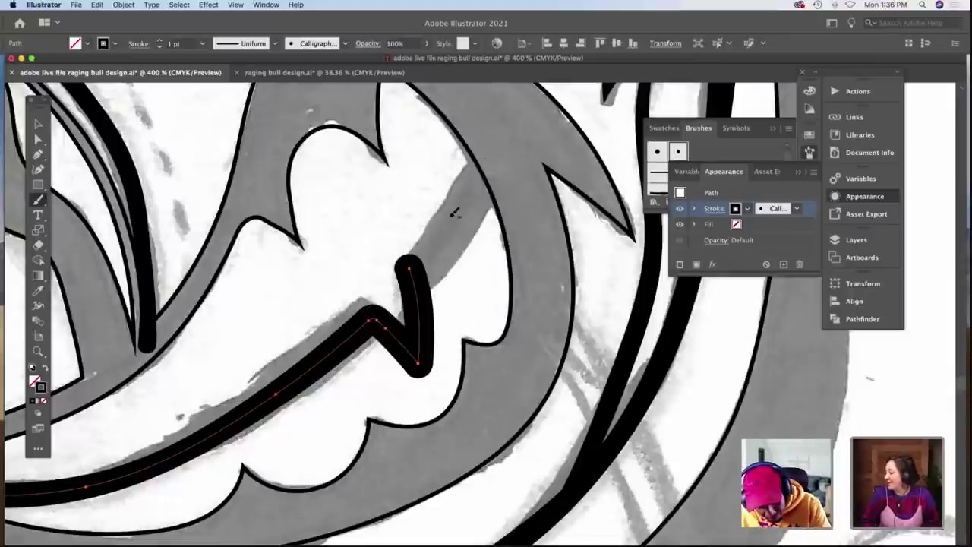
drag(409, 267, 507, 130)
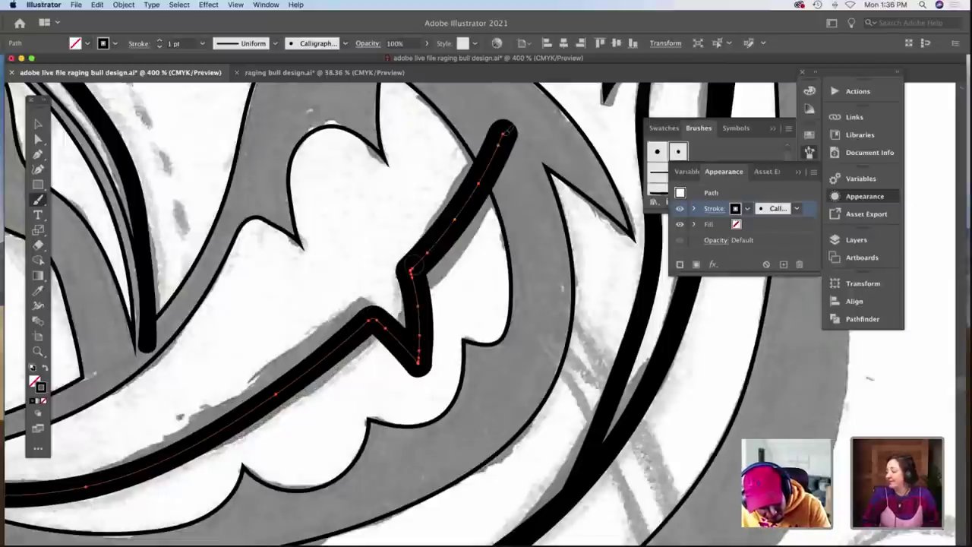
key(a)
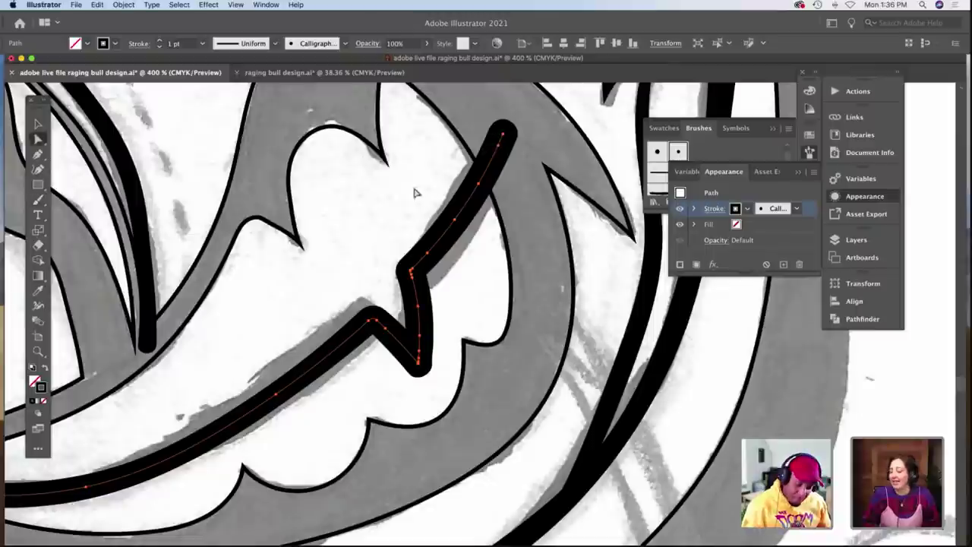
click(402, 179)
scroll(375, 193, down, 5)
key(z)
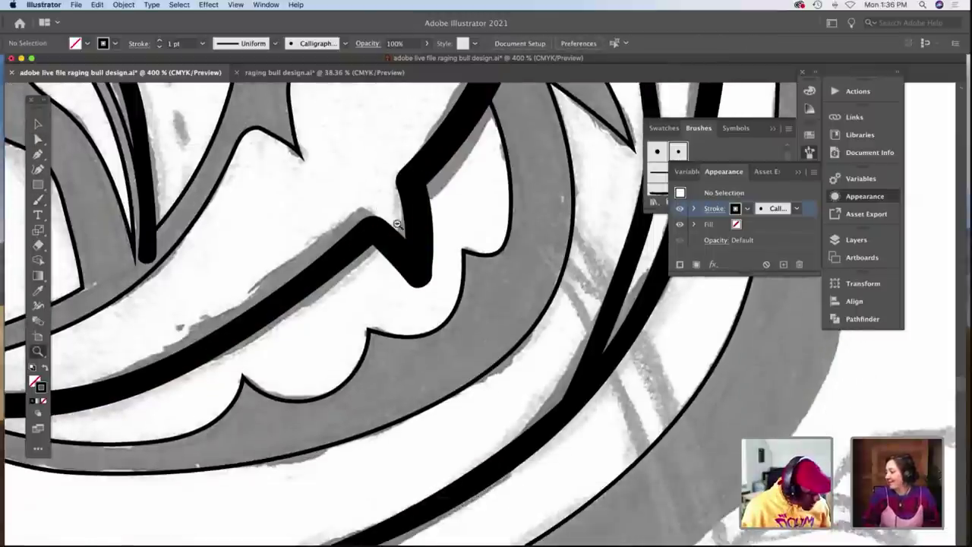
alt+click(398, 226)
alt+click(397, 225)
scroll(397, 226, down, 3)
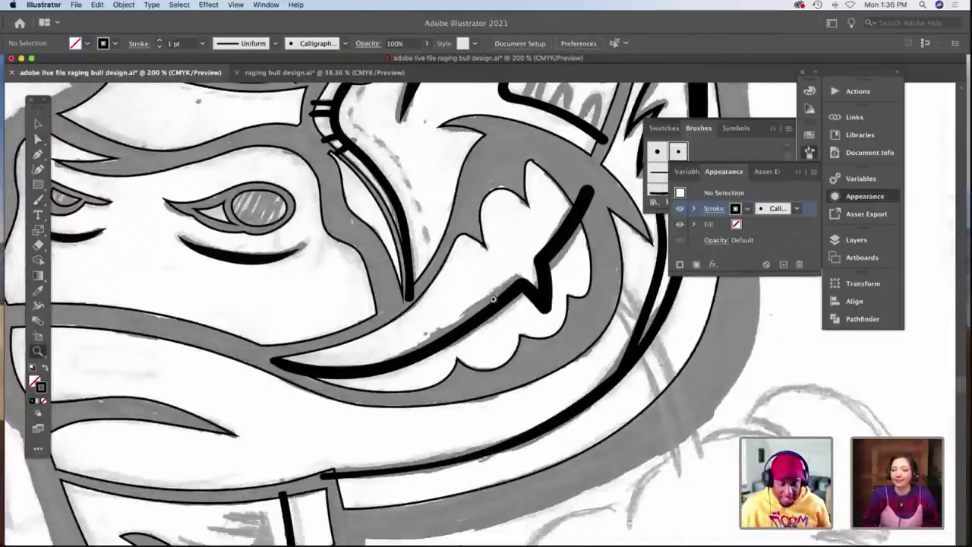
Give the teeth shape inside the mouth a white fill and no stroke, and deselect it.
key(v)
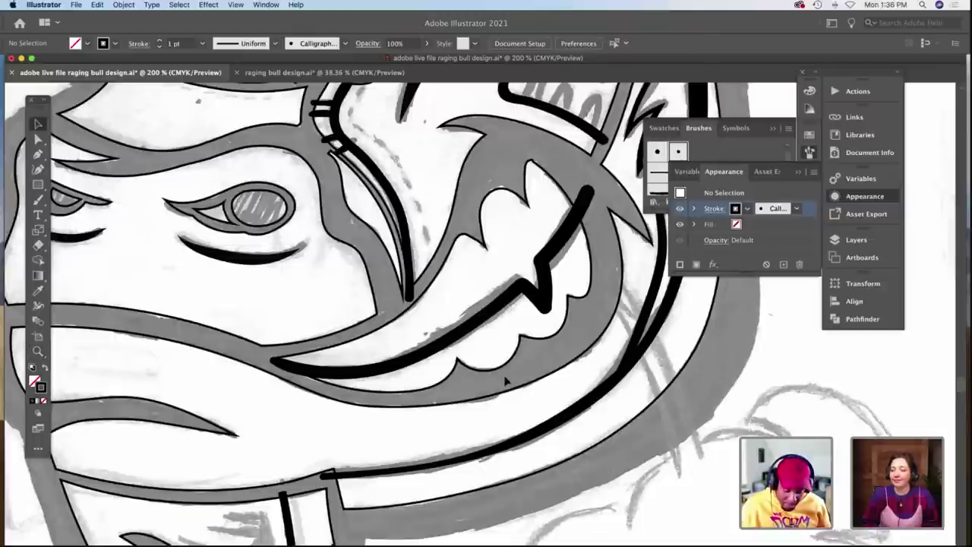
click(479, 351)
key(shift+x)
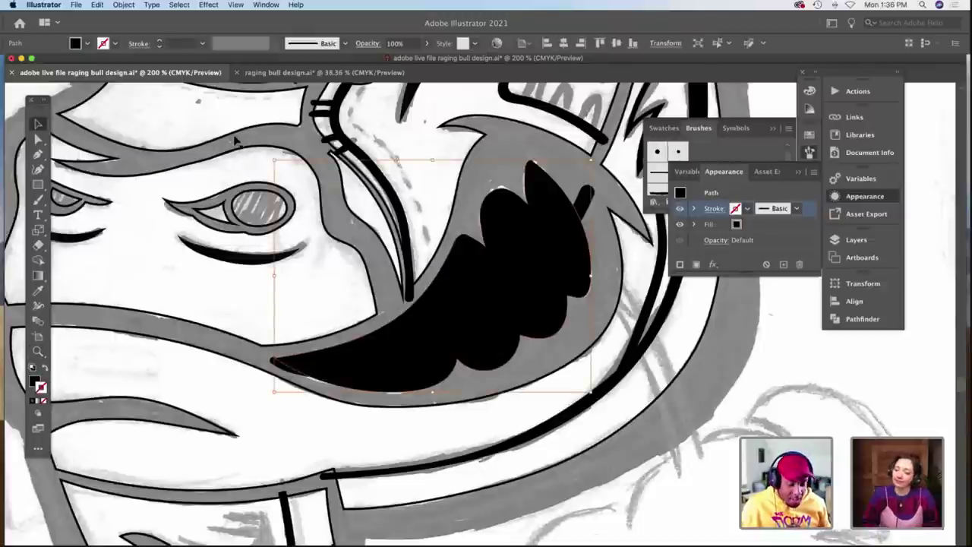
click(75, 43)
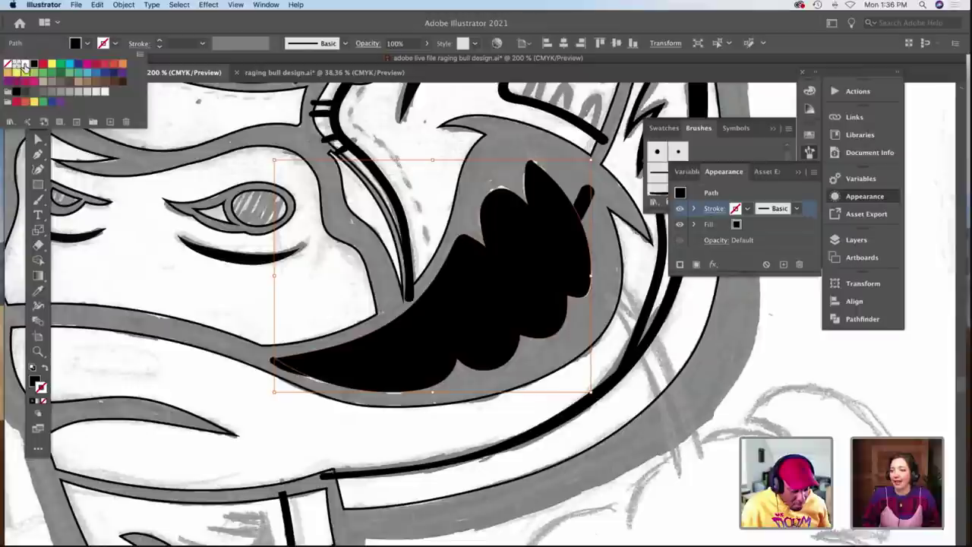
click(23, 65)
key(Escape)
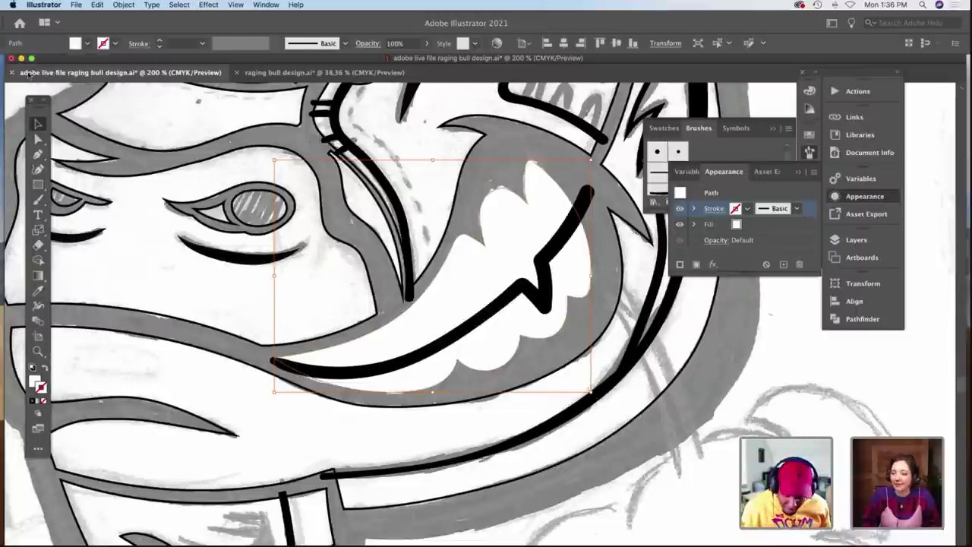
click(361, 411)
Review the inked bull head at 100% zoom, from the horns and forehead plates down to the mouth and chin.
scroll(306, 359, up, 3)
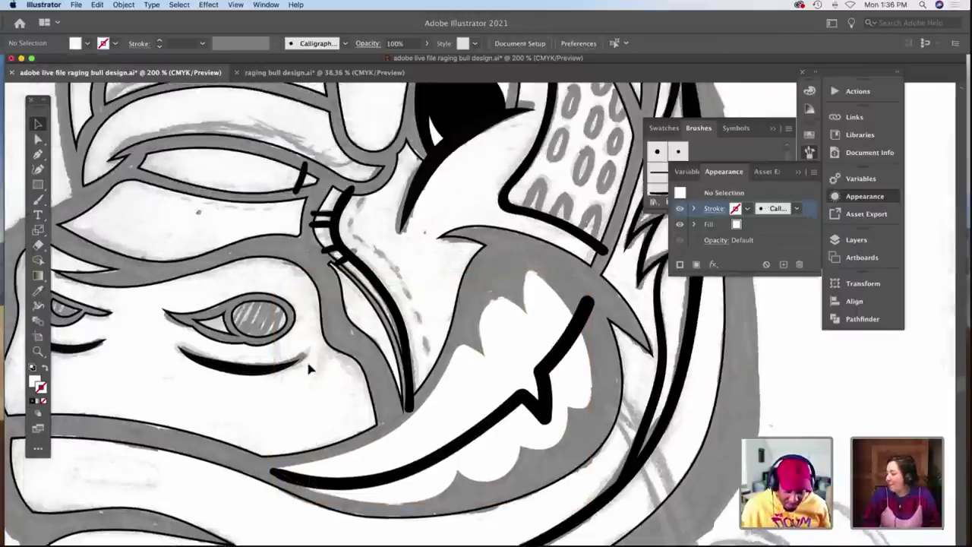
scroll(308, 368, up, 3)
scroll(308, 368, left, 4)
scroll(308, 368, down, 3)
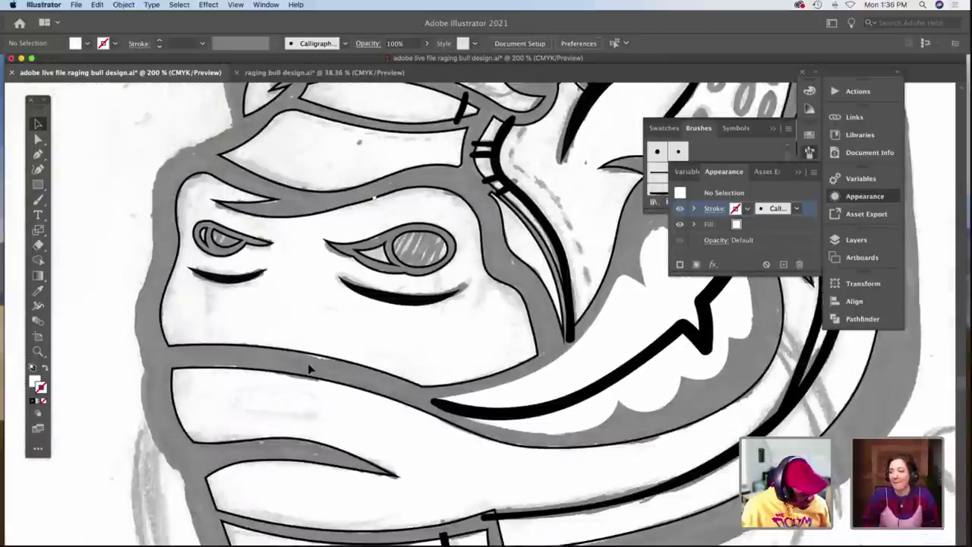
scroll(308, 369, left, 1)
key(z)
alt+click(312, 365)
alt+click(311, 367)
scroll(328, 369, right, 4)
scroll(327, 367, up, 4)
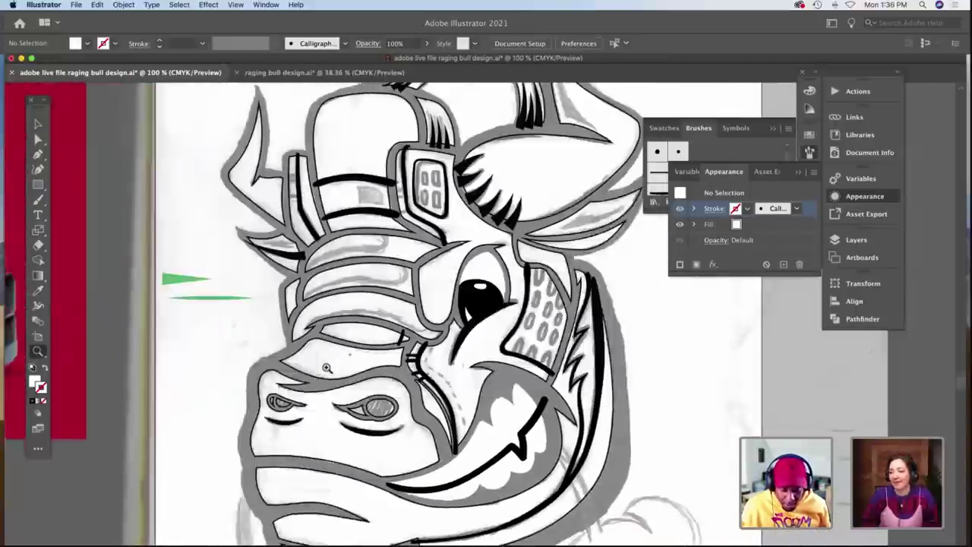
scroll(326, 367, up, 1)
scroll(326, 367, down, 10)
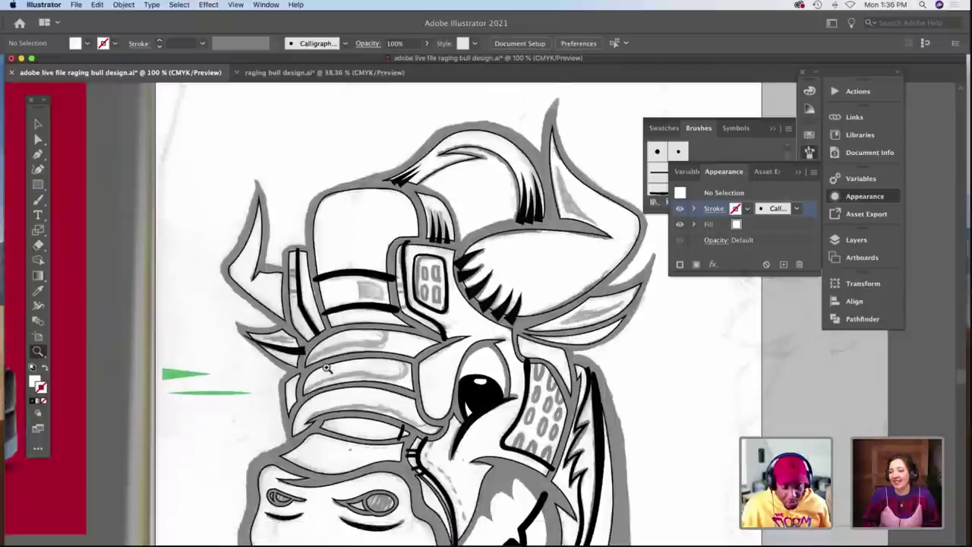
scroll(325, 368, down, 4)
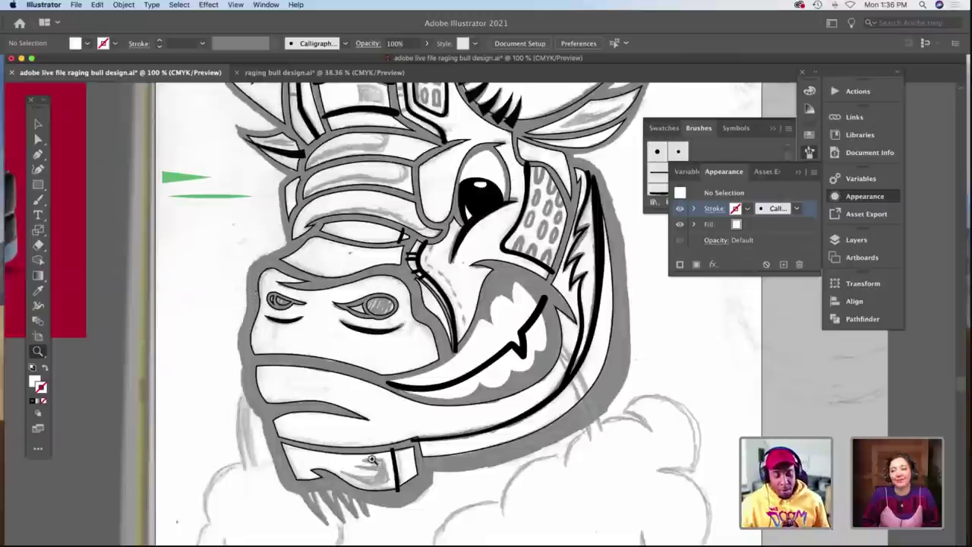
scroll(385, 444, up, 1)
scroll(528, 370, up, 8)
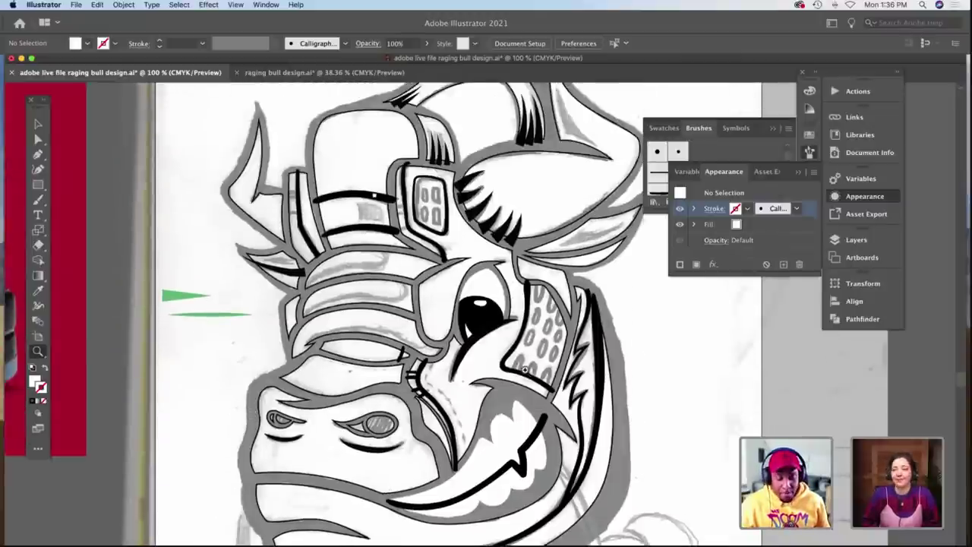
scroll(524, 372, up, 3)
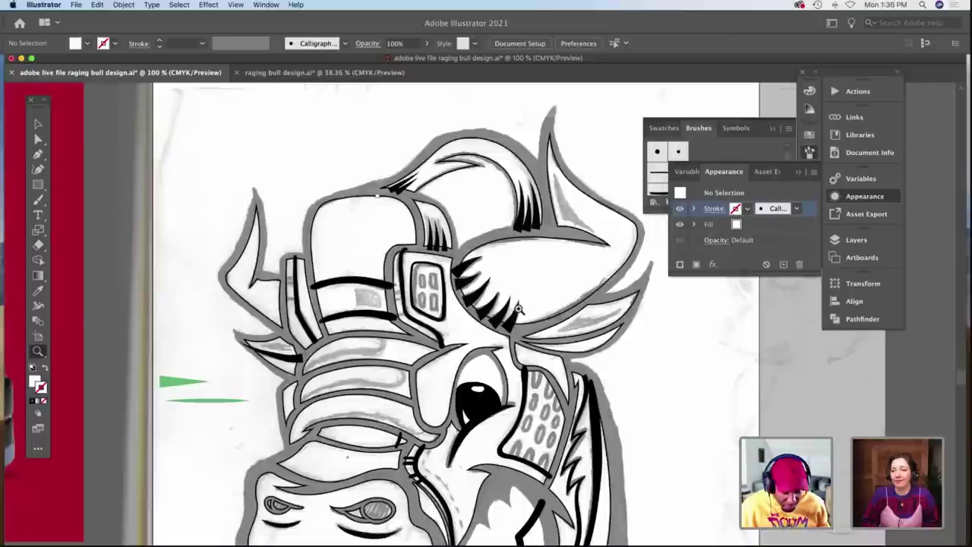
scroll(518, 309, down, 2)
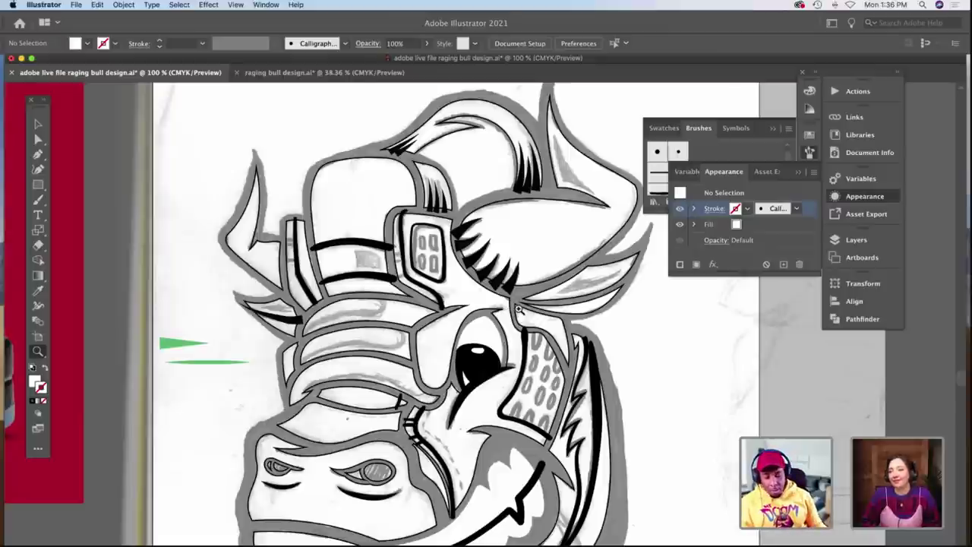
scroll(505, 315, down, 5)
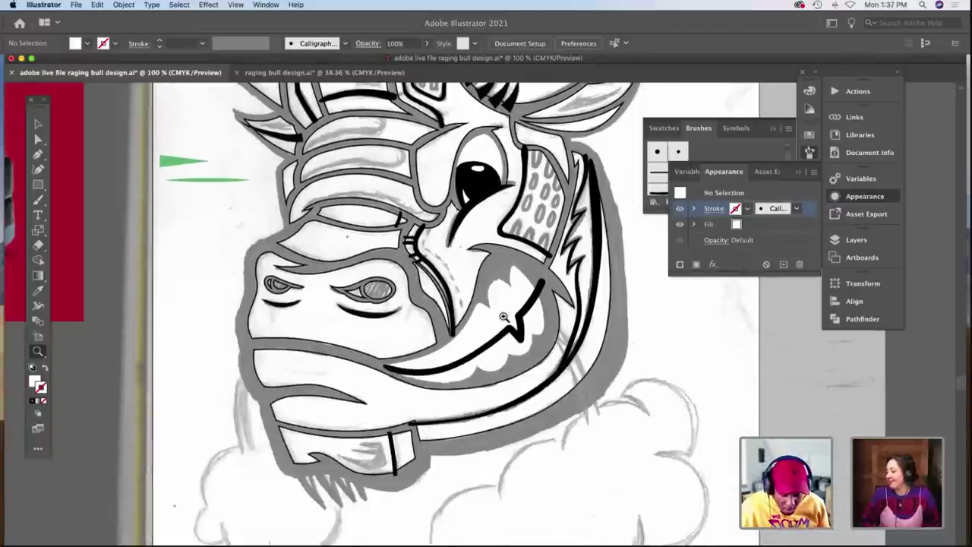
scroll(471, 296, down, 1)
scroll(439, 277, up, 3)
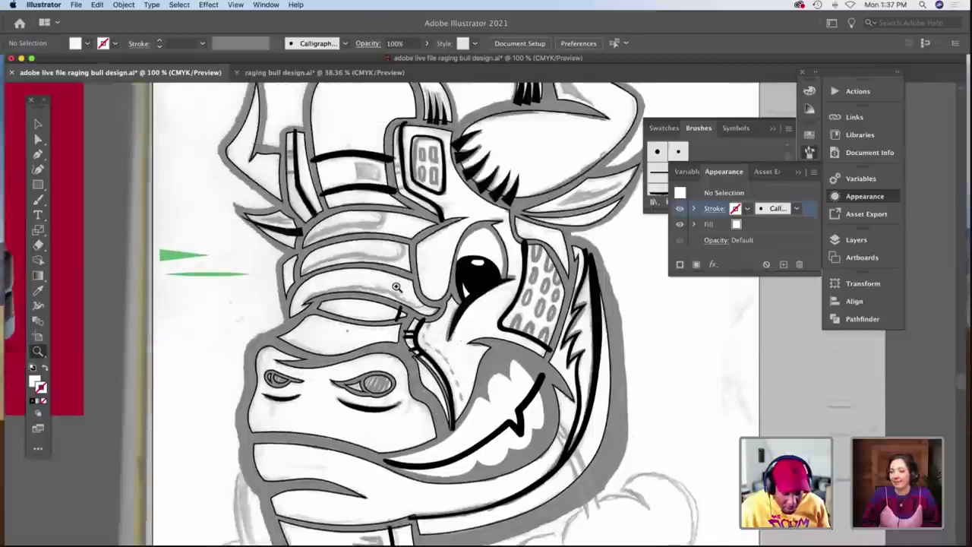
Create a new layer, place it directly below the inking layer and name it "stroke".
click(395, 285)
key(super+equal)
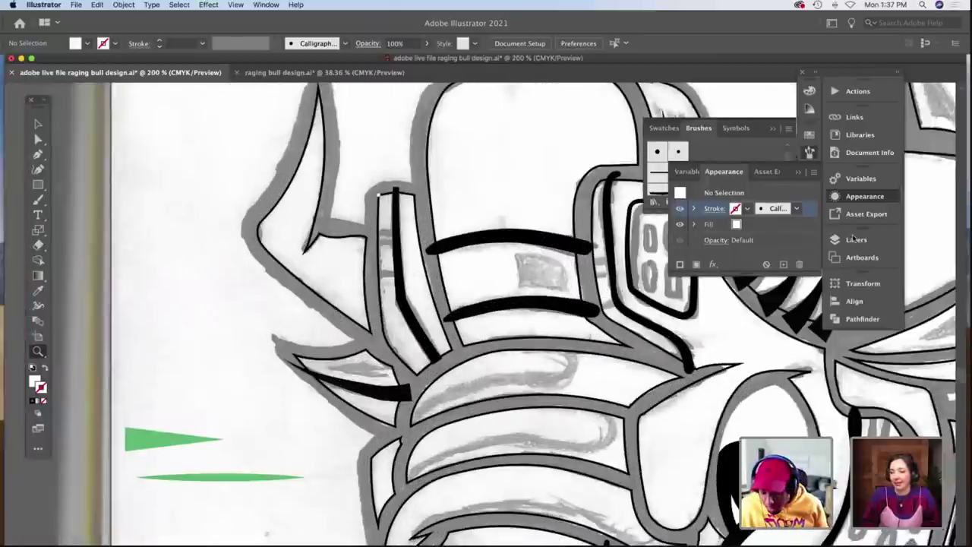
scroll(738, 260, down, 3)
key(F7)
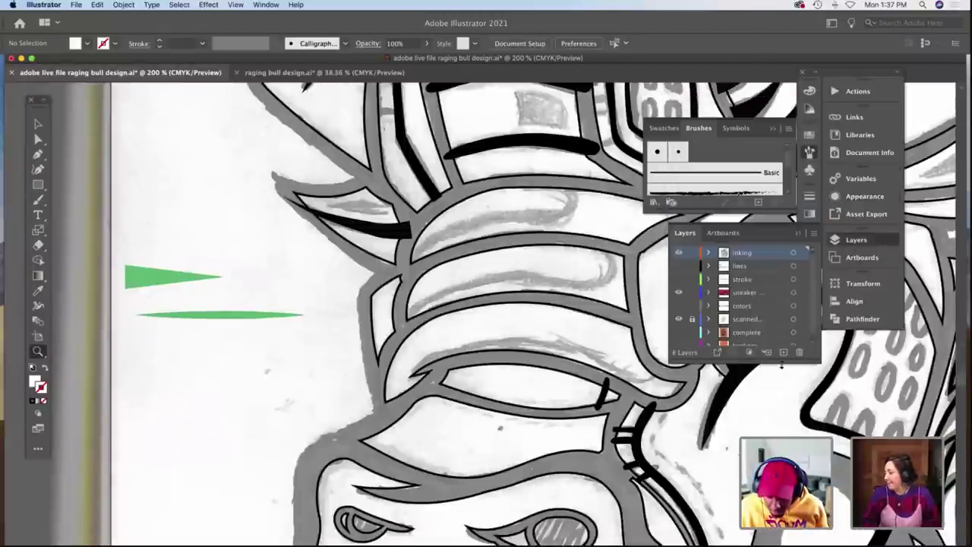
key(super+l)
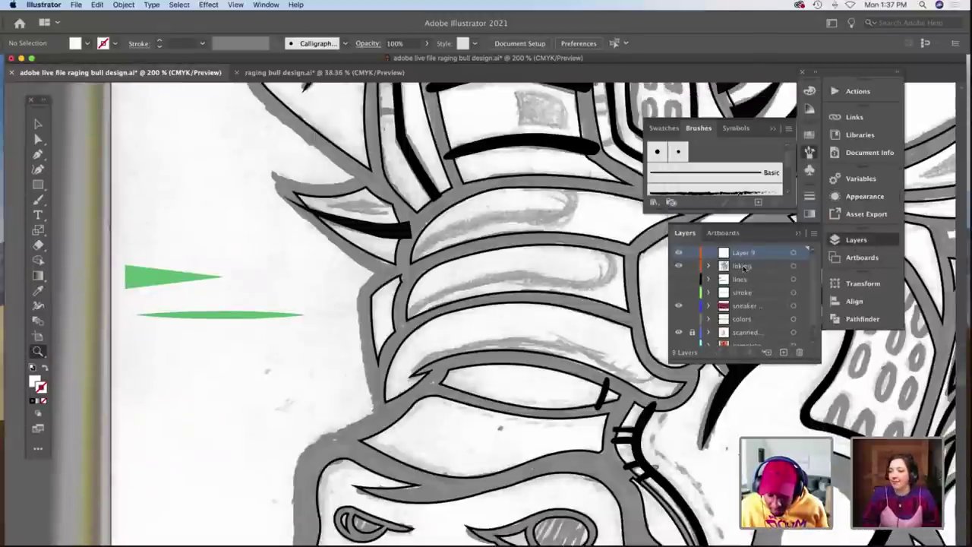
drag(744, 252, 744, 270)
double_click(743, 266)
text(stroke)
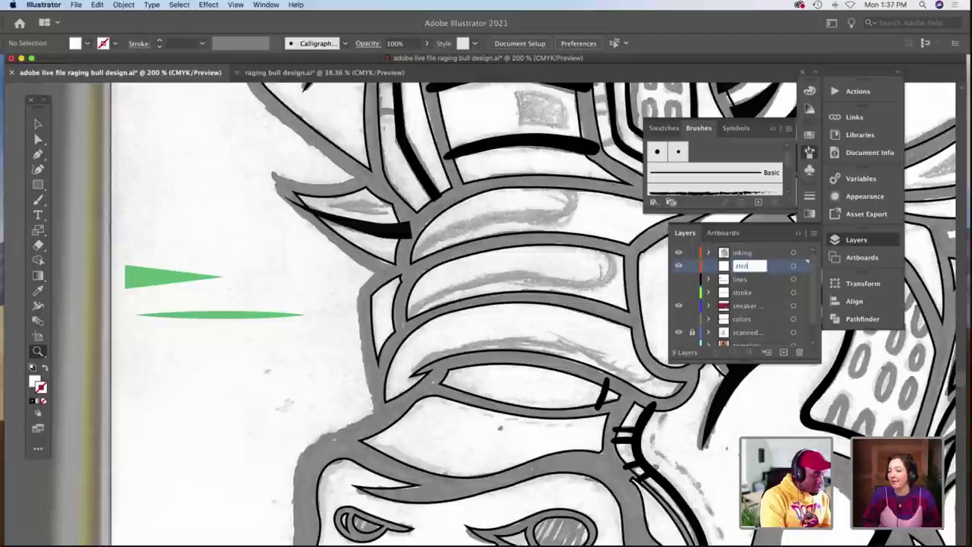
key(Return)
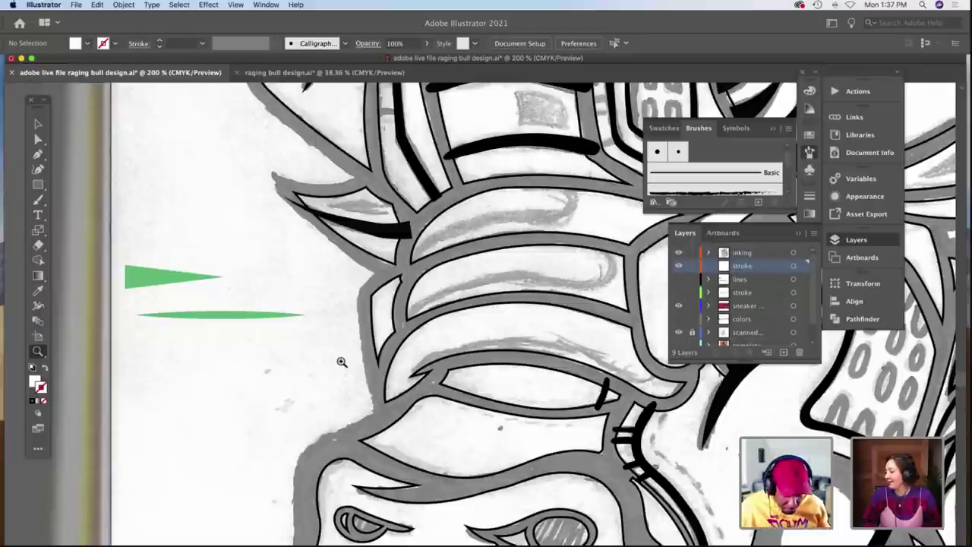
Paint the head's outer contour with the Paintbrush along the small side plate, from below the ear to the muzzle.
click(340, 351)
scroll(345, 351, down, 2)
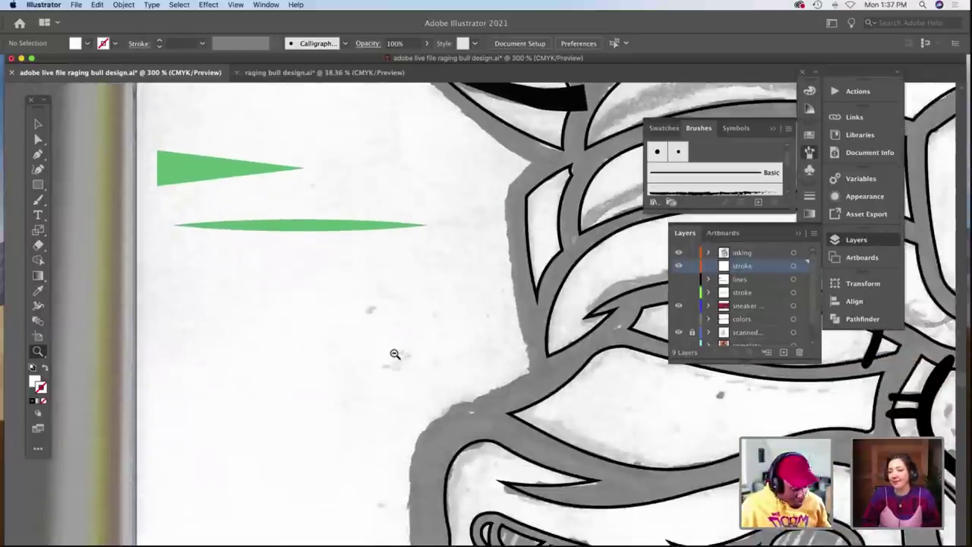
scroll(393, 352, right, 3)
scroll(392, 350, up, 3)
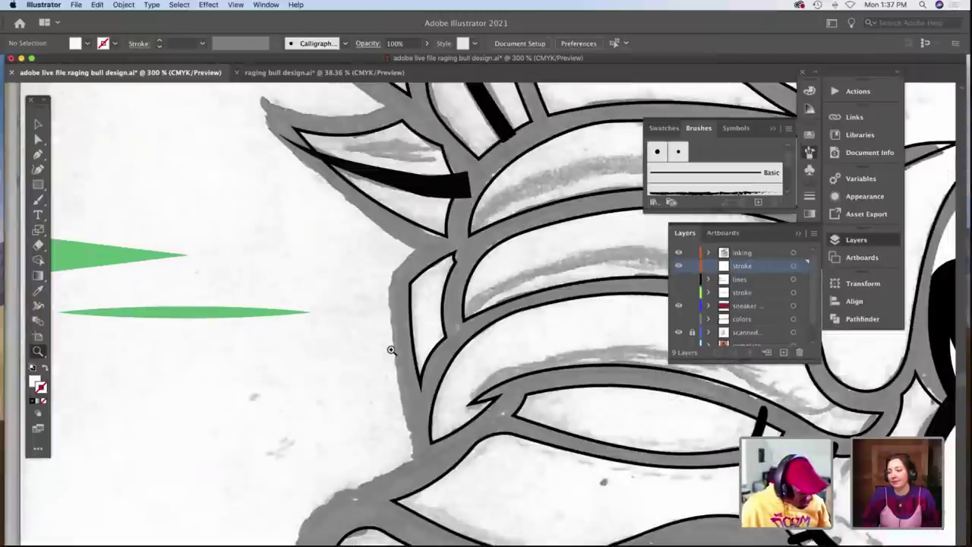
alt+click(391, 350)
scroll(391, 342, right, 1)
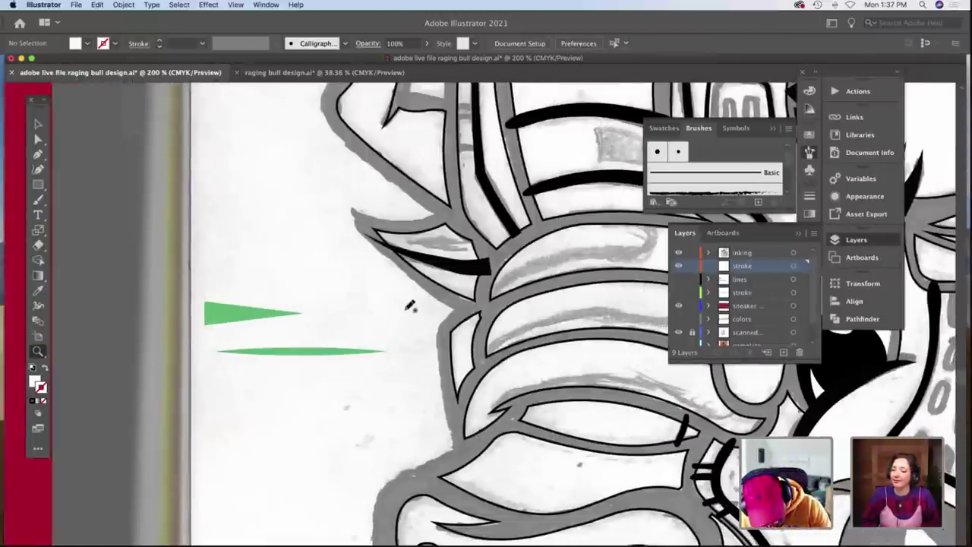
scroll(410, 305, right, 2)
key(b)
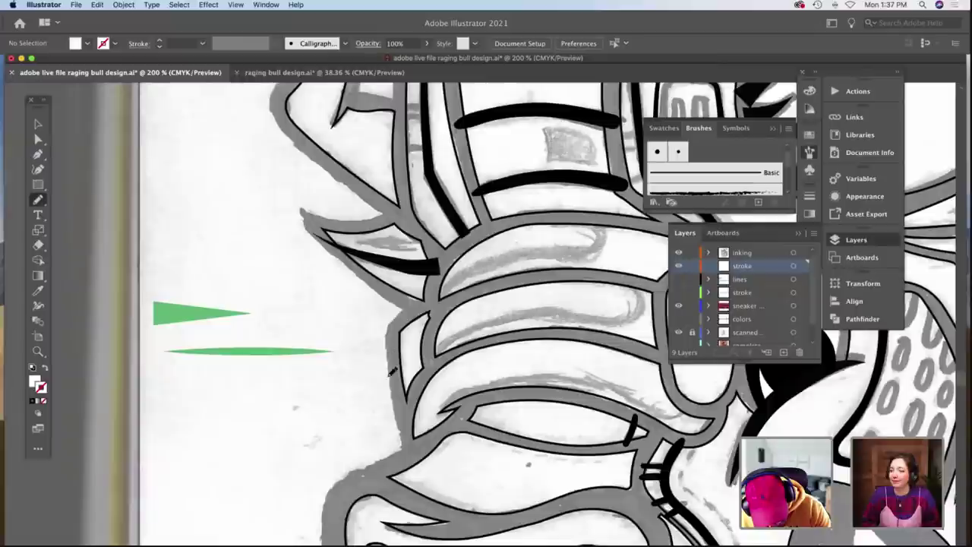
drag(392, 370, 396, 399)
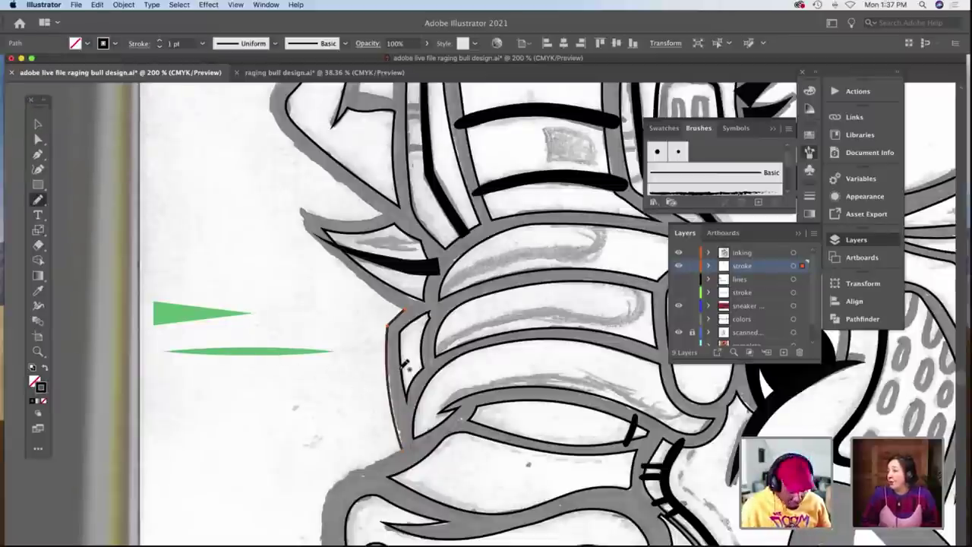
Continue the outer contour over the muzzle's upper corner and down its outer side past the nostril.
scroll(404, 361, down, 3)
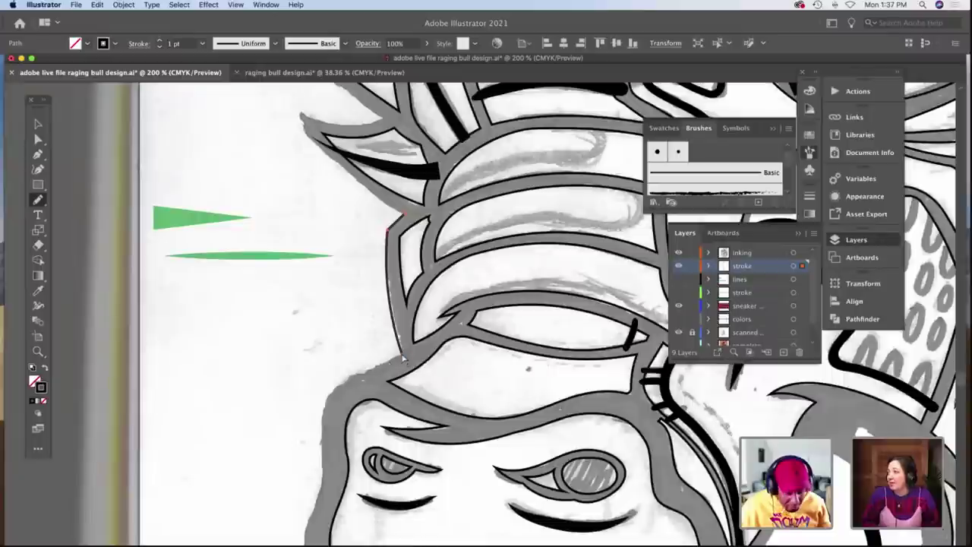
key(a)
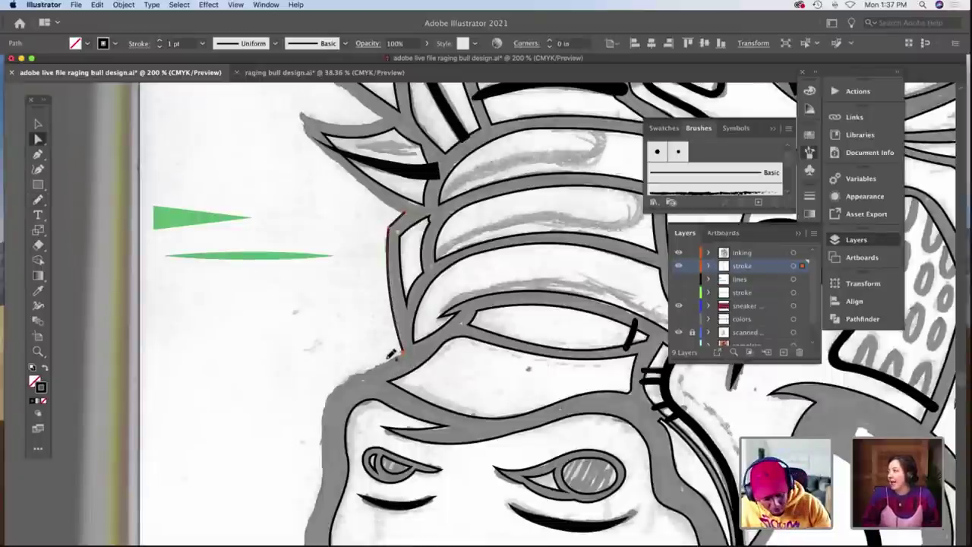
scroll(389, 361, down, 1)
key(b)
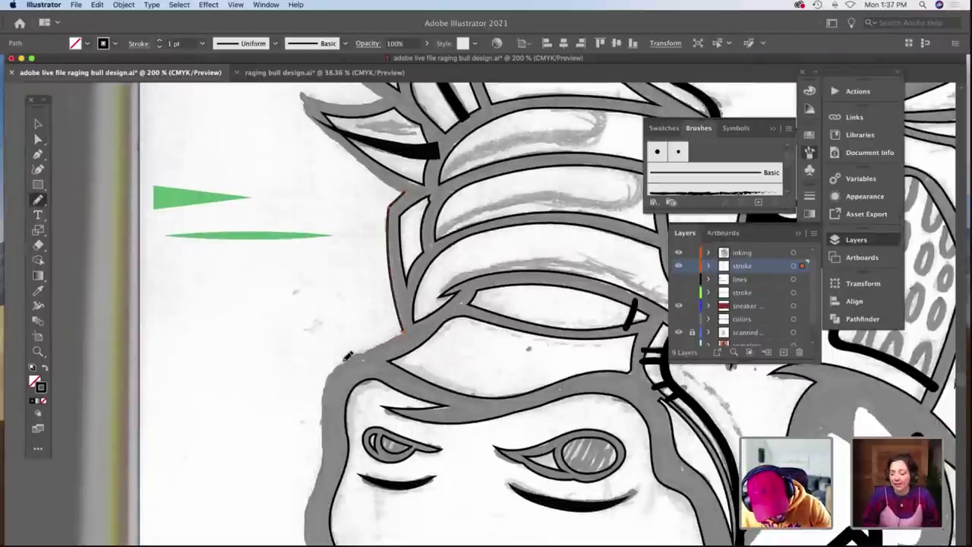
drag(331, 370, 329, 372)
scroll(329, 258, down, 3)
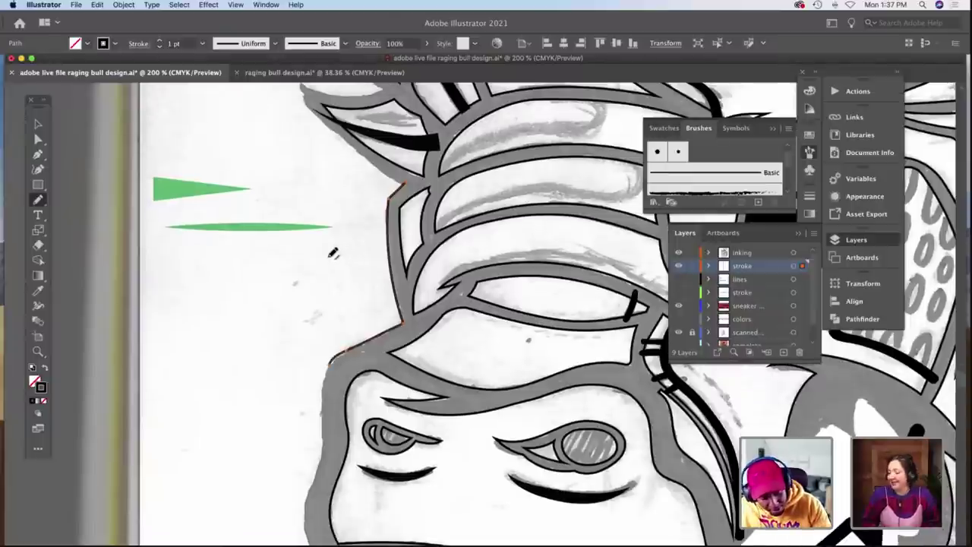
scroll(332, 258, down, 2)
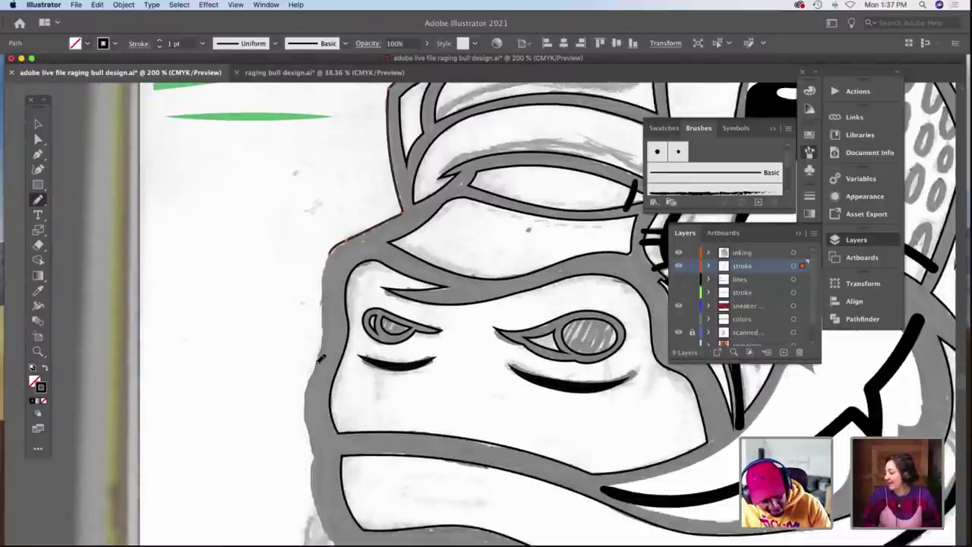
drag(304, 421, 312, 456)
Continue the outer contour down the lips and lower jaw, and along the chin's underside above the beard.
scroll(313, 454, down, 2)
scroll(328, 319, down, 6)
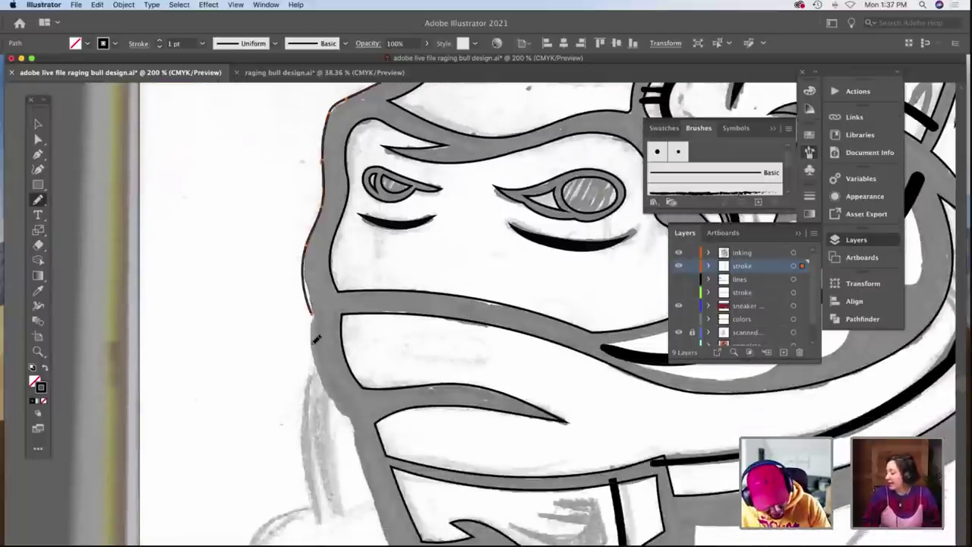
scroll(353, 417, down, 7)
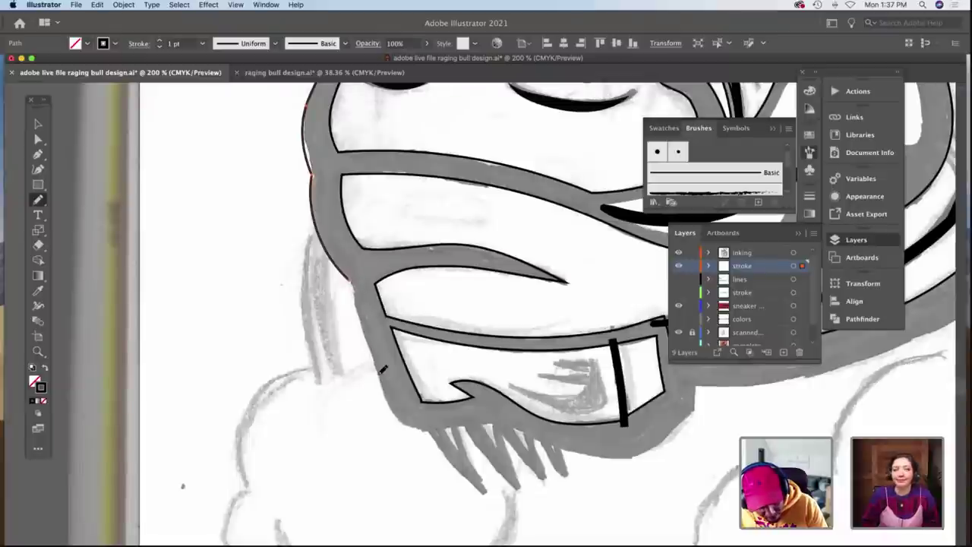
drag(410, 425, 408, 424)
scroll(357, 403, right, 4)
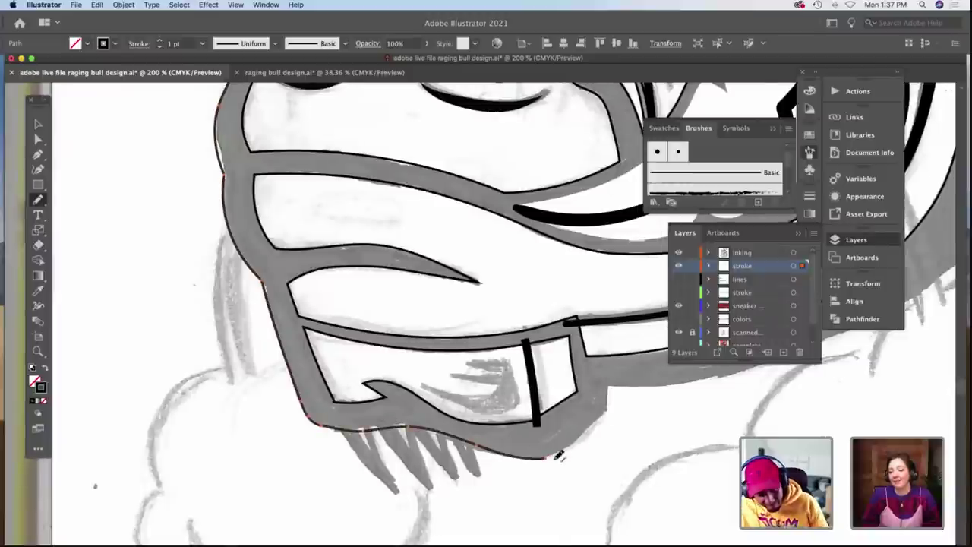
Paint the outer contour around the chin's rear corner, up to where the chin meets the underside of the jaw.
scroll(524, 421, right, 5)
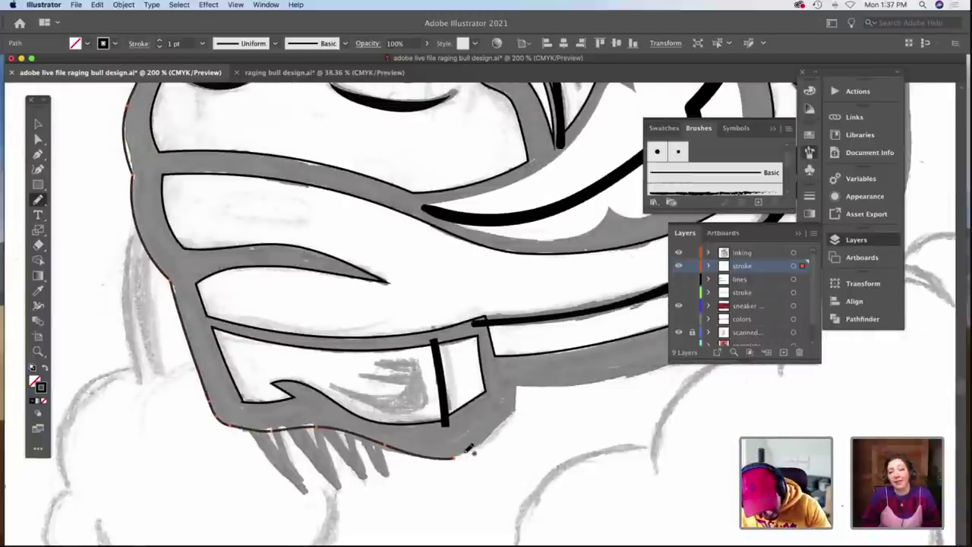
drag(459, 455, 521, 391)
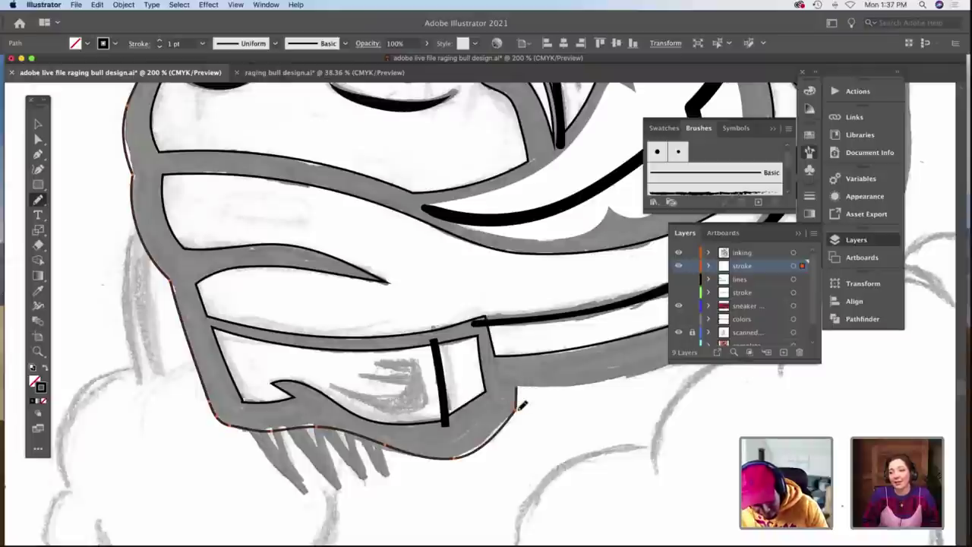
scroll(522, 399, right, 8)
scroll(519, 409, right, 7)
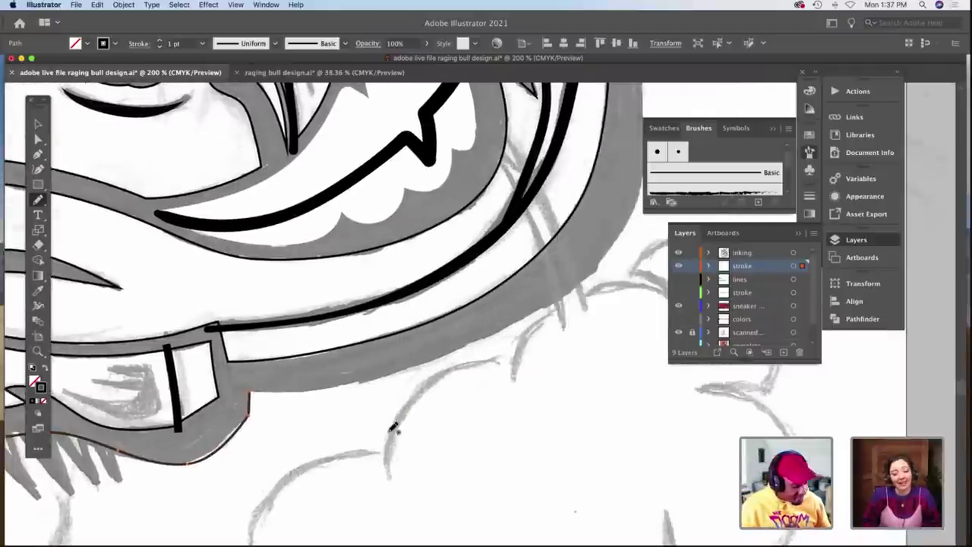
Adjust the outer contour's anchor points at the chin's rear corner and along the curve beneath it to fit the grey outline.
key(a)
scroll(273, 417, left, 4)
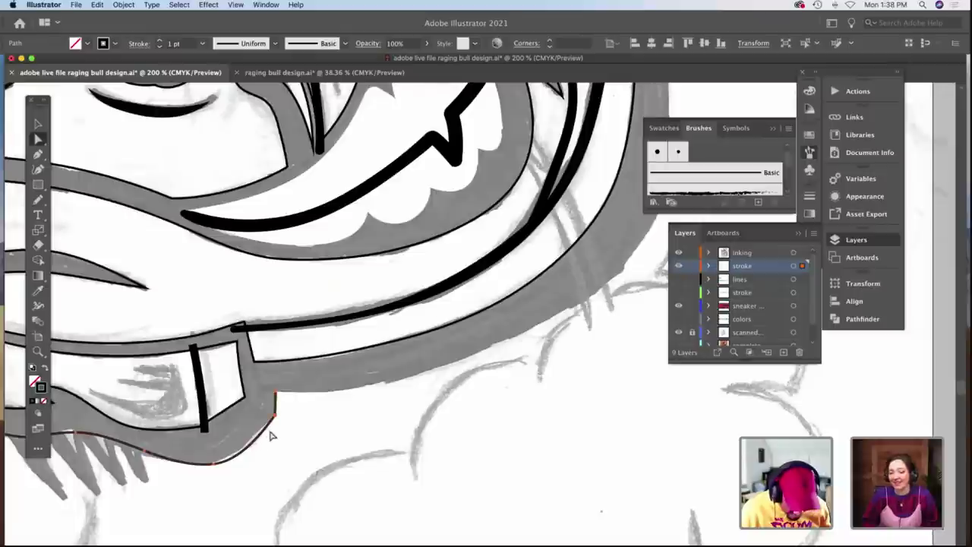
click(276, 418)
drag(274, 417, 274, 418)
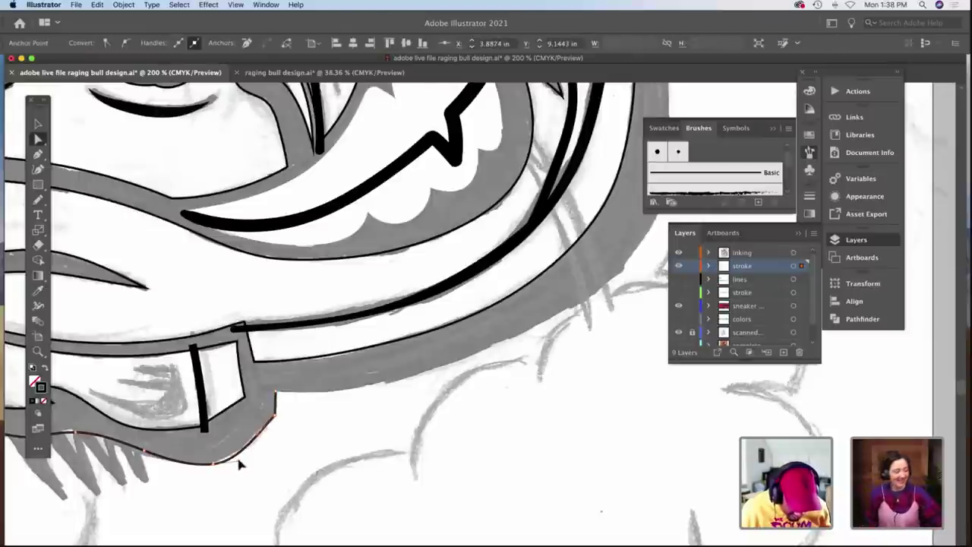
drag(213, 465, 214, 462)
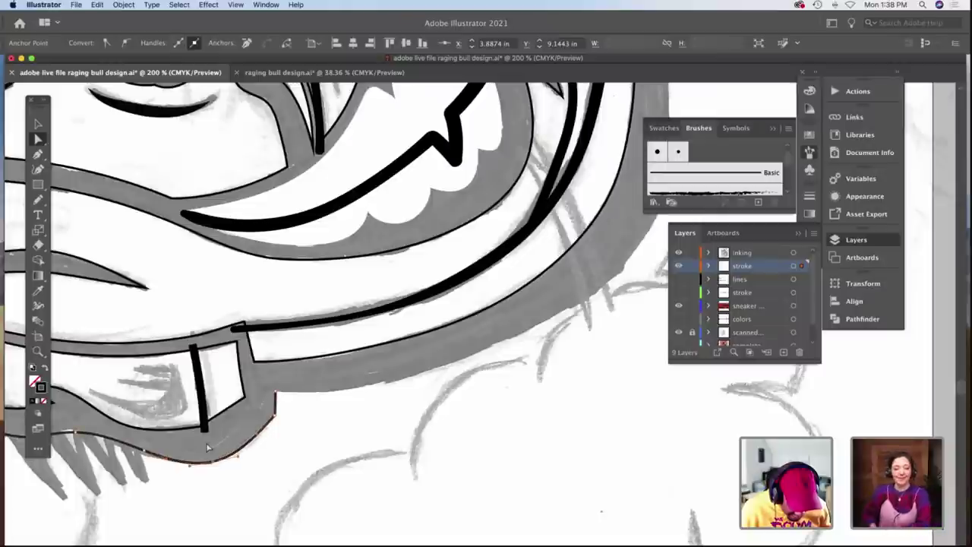
click(220, 445)
Refine the outer contour's anchor points along the chin's underside above the beard.
scroll(219, 445, left, 5)
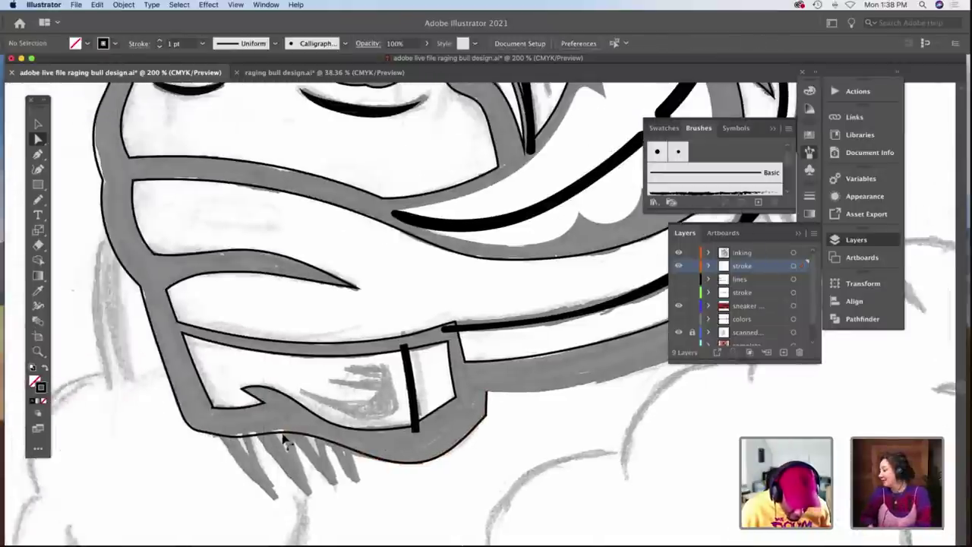
click(285, 437)
drag(285, 435, 284, 432)
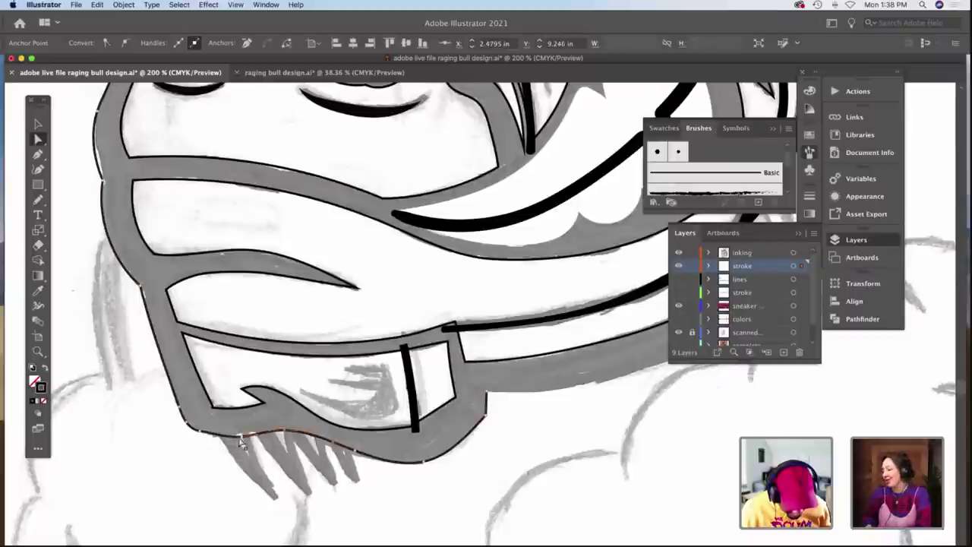
click(240, 444)
Extend the outer contour freehand from the chin's rear corner along the jaw's underside and around the rear of the jaw.
scroll(258, 452, right, 6)
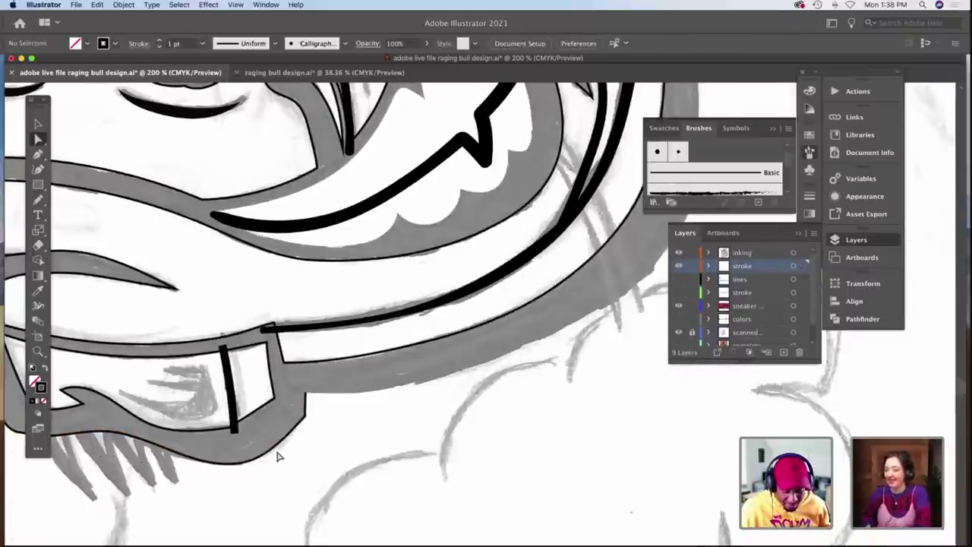
scroll(241, 454, up, 1)
click(228, 444)
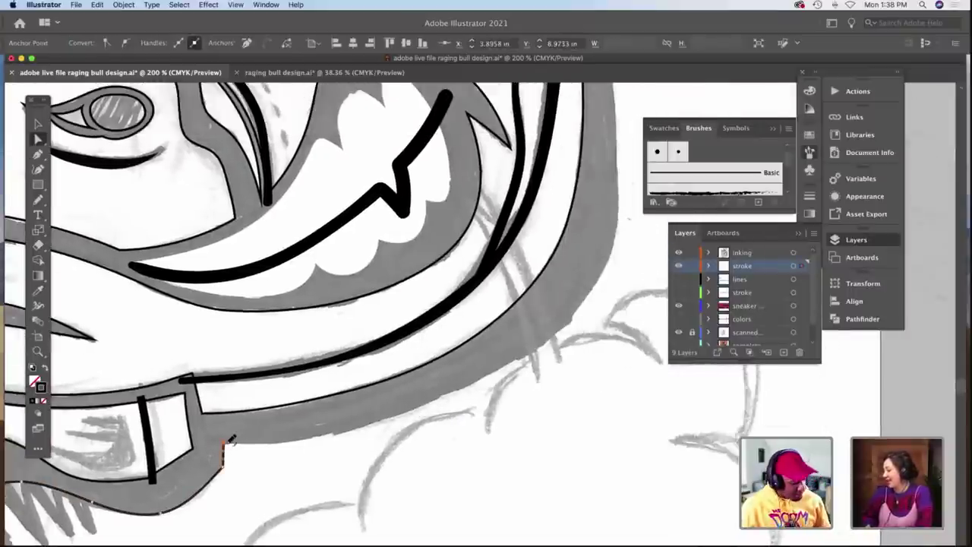
key(n)
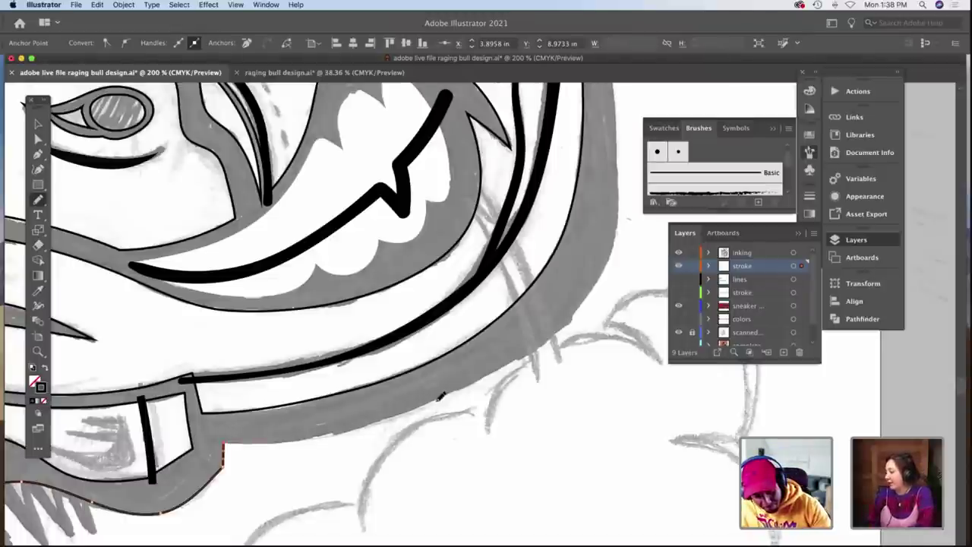
drag(587, 297, 624, 215)
scroll(624, 215, up, 2)
scroll(624, 215, right, 1)
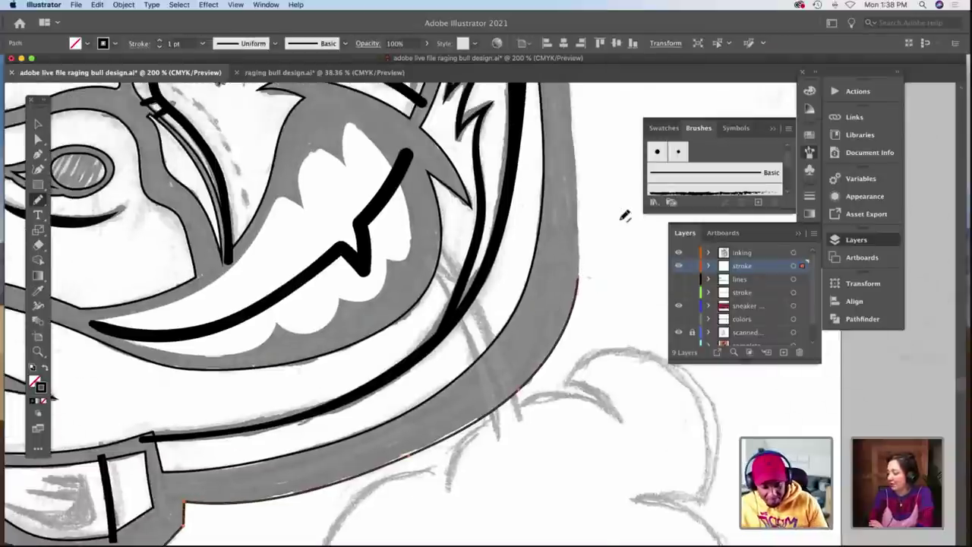
Continue the outer contour up the back of the head and over the cheek's upper corner to the notch below the ear.
scroll(624, 215, up, 5)
scroll(624, 215, up, 5)
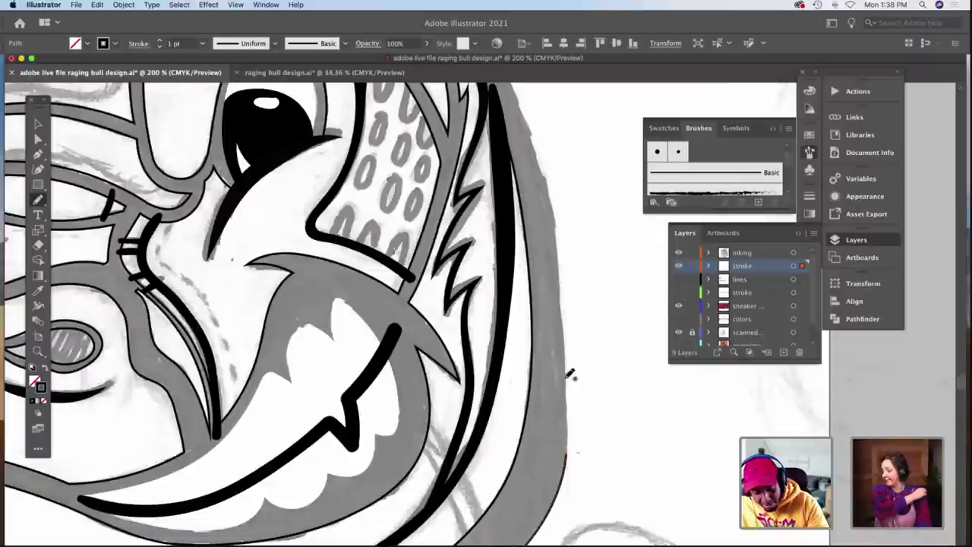
scroll(571, 450, up, 5)
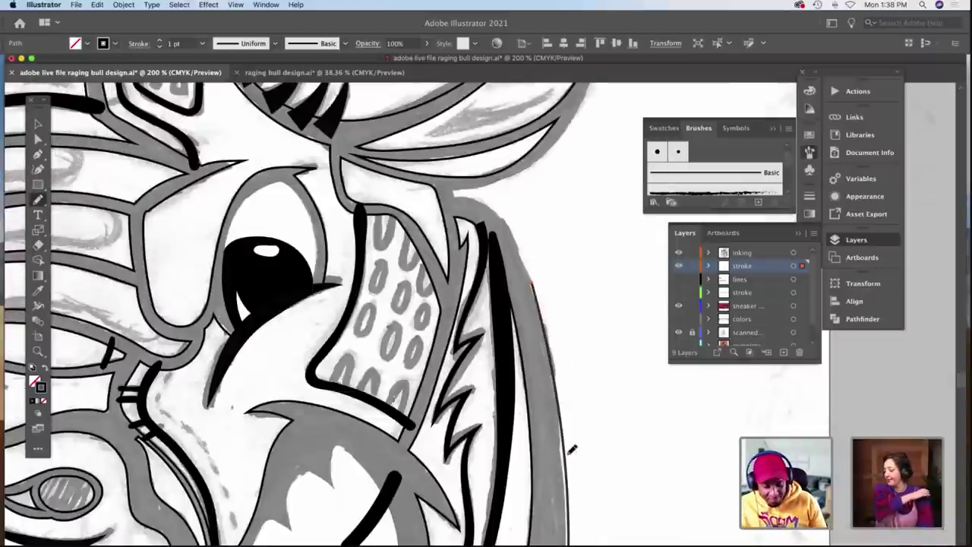
scroll(461, 293, up, 3)
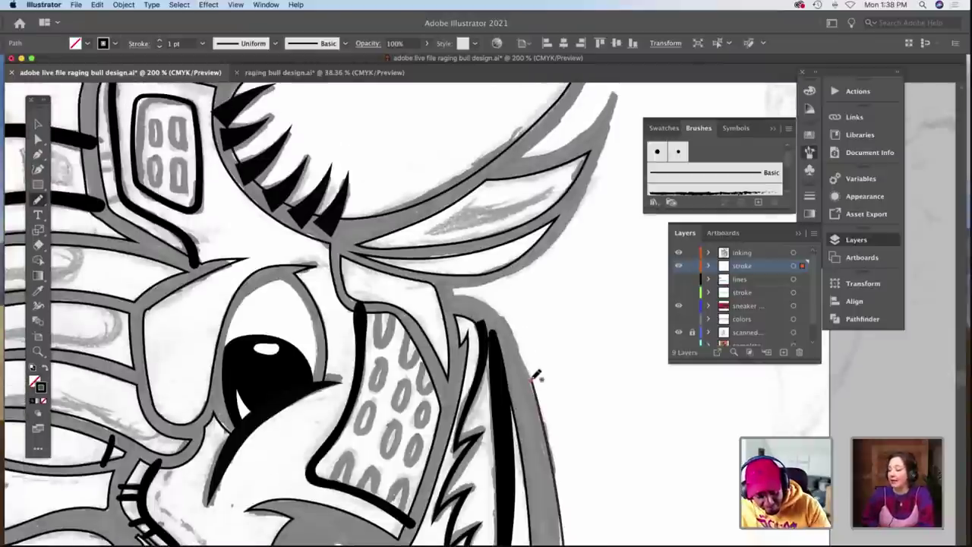
scroll(461, 317, up, 1)
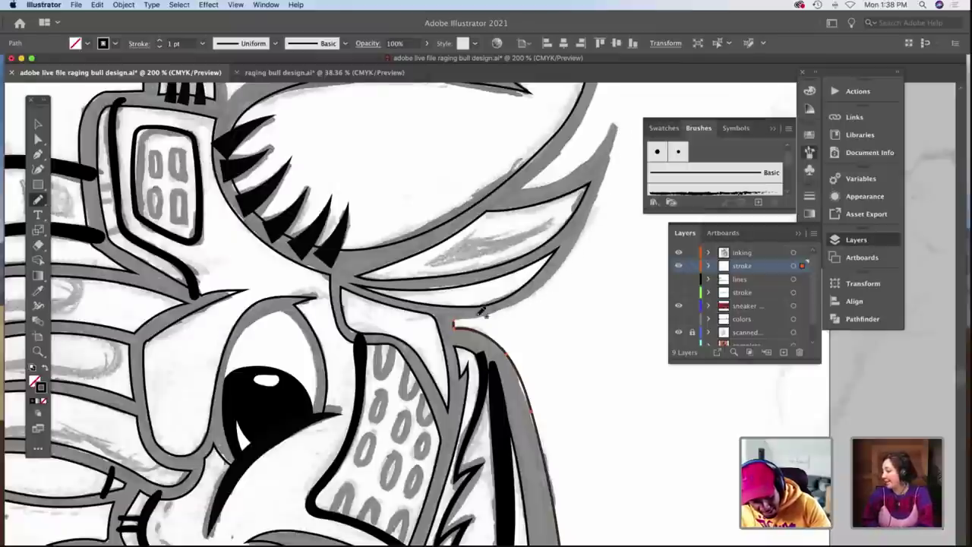
Draw the outer contour along the ear's lower edge to its tip and back down to where the ear meets the horn.
drag(478, 316, 454, 322)
scroll(456, 319, up, 3)
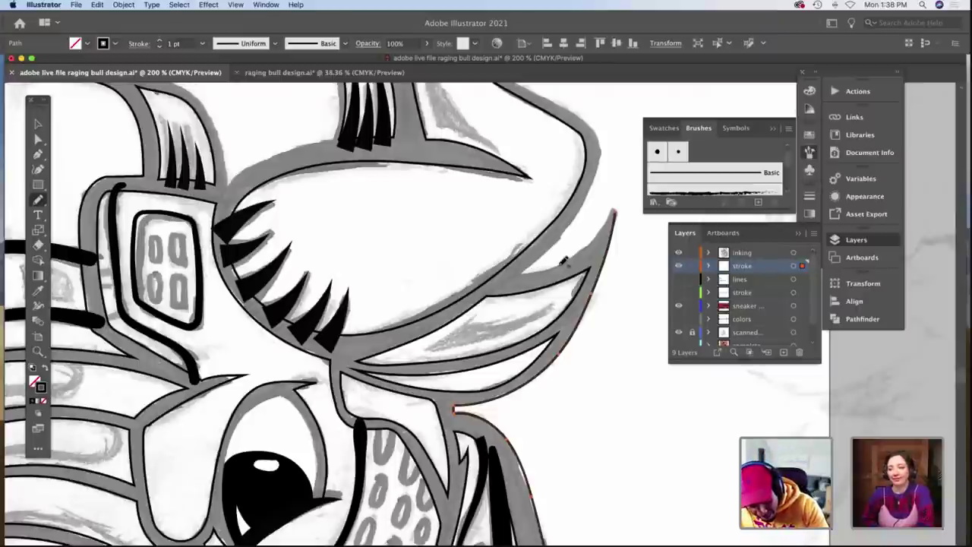
scroll(619, 210, up, 3)
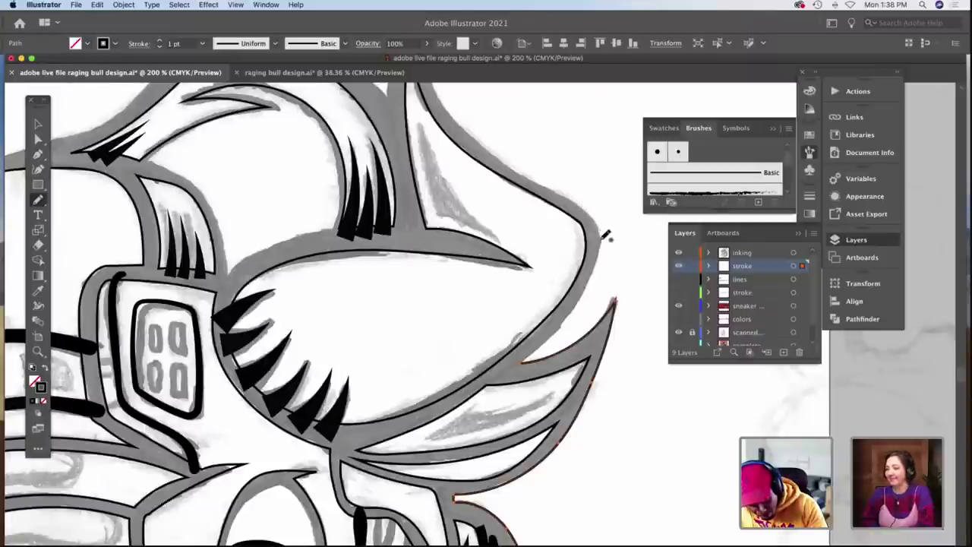
Continue the outer contour from the ear around the horn's bend and along its outer curve to the pointed tip.
drag(586, 296, 524, 361)
scroll(524, 361, up, 3)
scroll(524, 361, up, 3)
scroll(521, 347, right, 2)
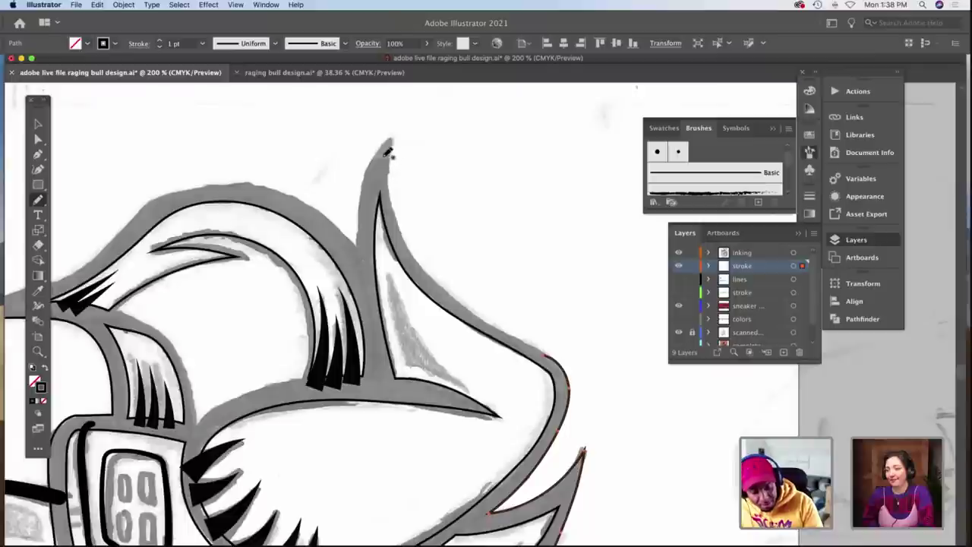
mouse_move(392, 190)
mouse_down()
mouse_move(403, 236)
mouse_move(443, 289)
mouse_move(545, 350)
mouse_up()
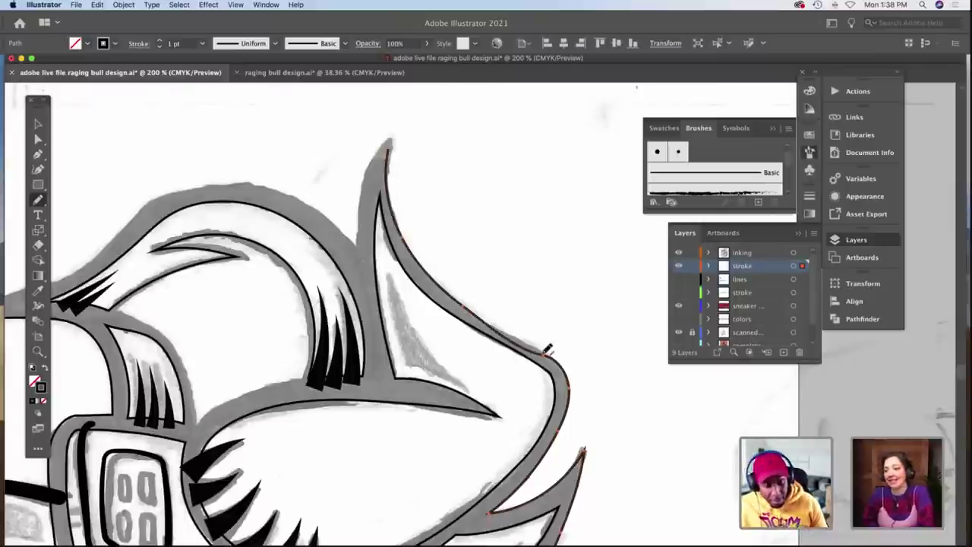
Reposition the anchor point at the horn's outer bend and reshape its curve to follow the grey outline.
key(a)
click(544, 357)
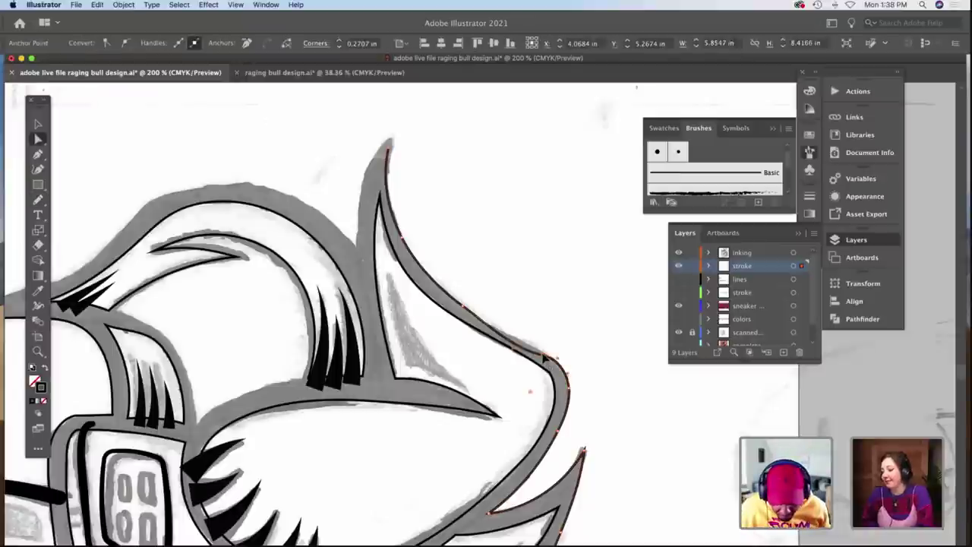
drag(544, 354, 541, 350)
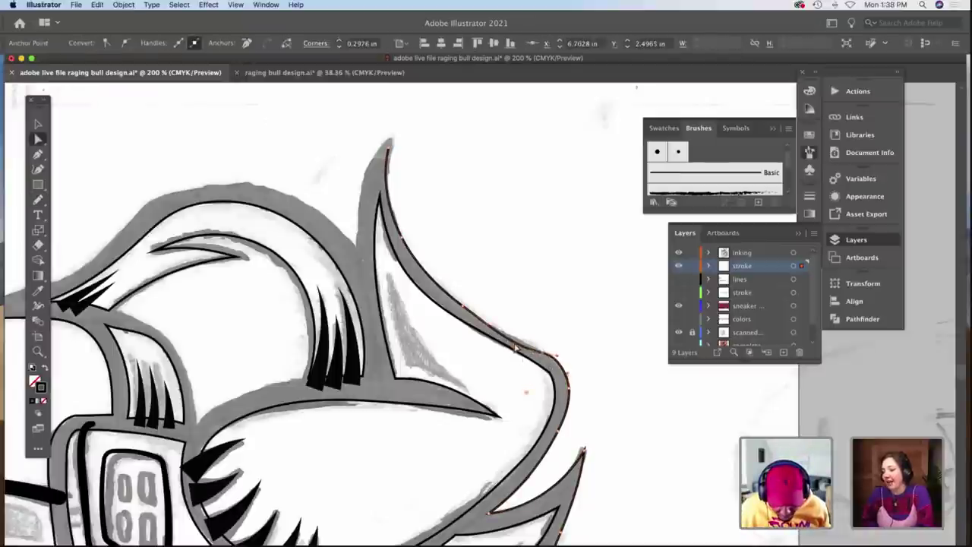
scroll(463, 160, left, 4)
scroll(463, 160, up, 2)
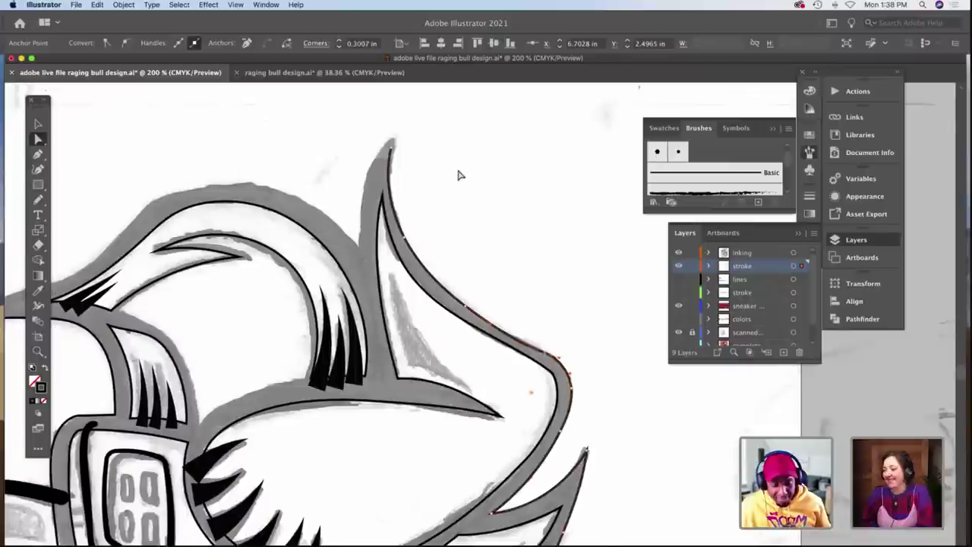
Draw the contour from the horn's tip down its inner side to the rounded hump, and adjust the anchor on its outer curve.
click(454, 176)
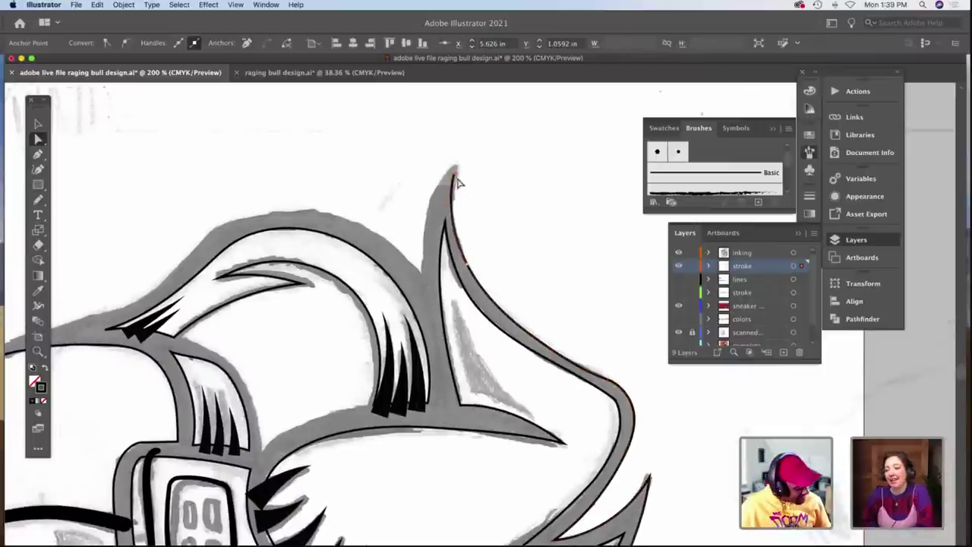
key(n)
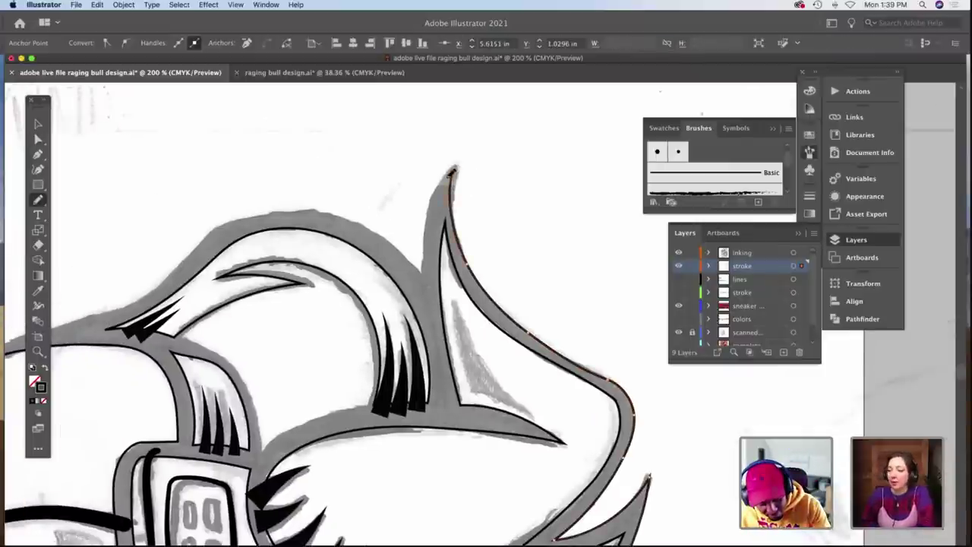
drag(432, 210, 427, 267)
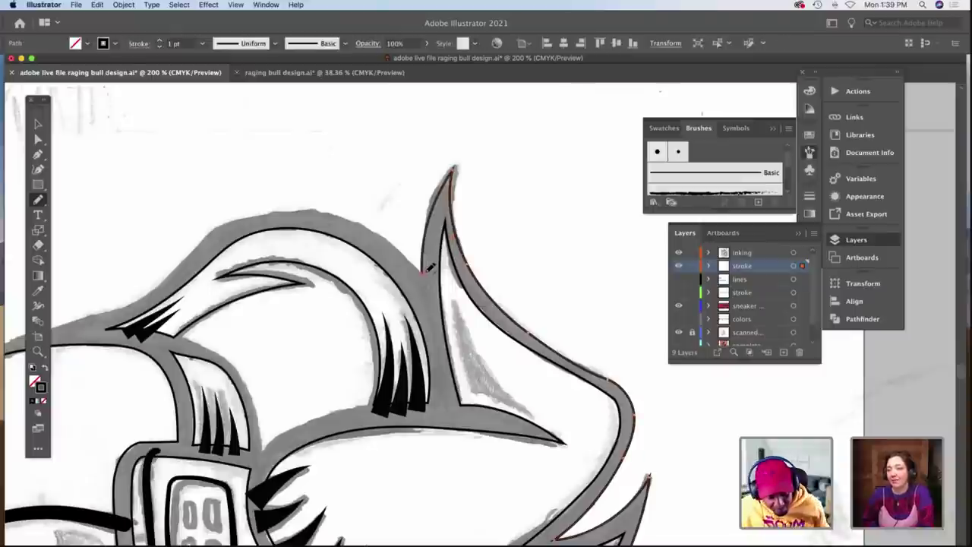
key(a)
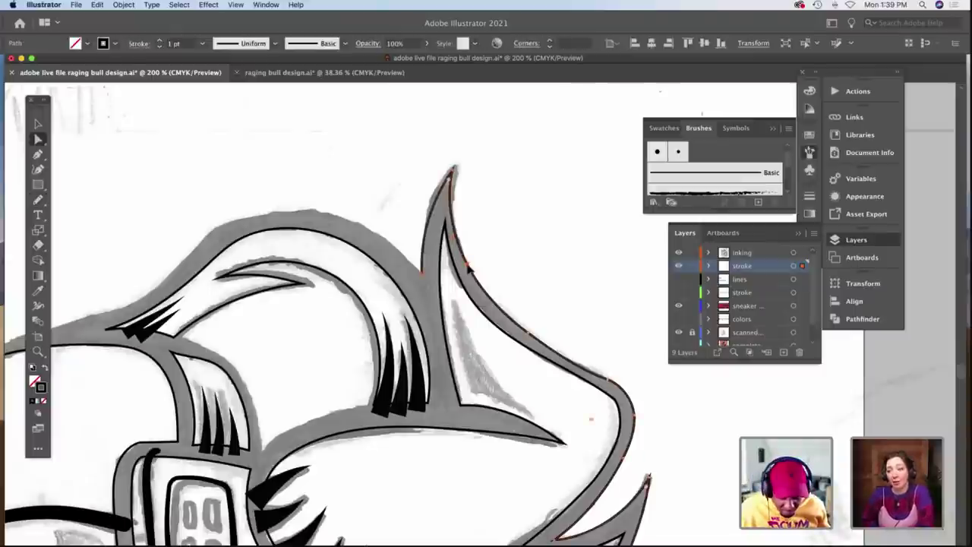
drag(467, 265, 472, 266)
click(450, 264)
Continue the outer contour from the horn's inner base over the rounded hump and down its slope to the rounded block.
scroll(451, 264, left, 1)
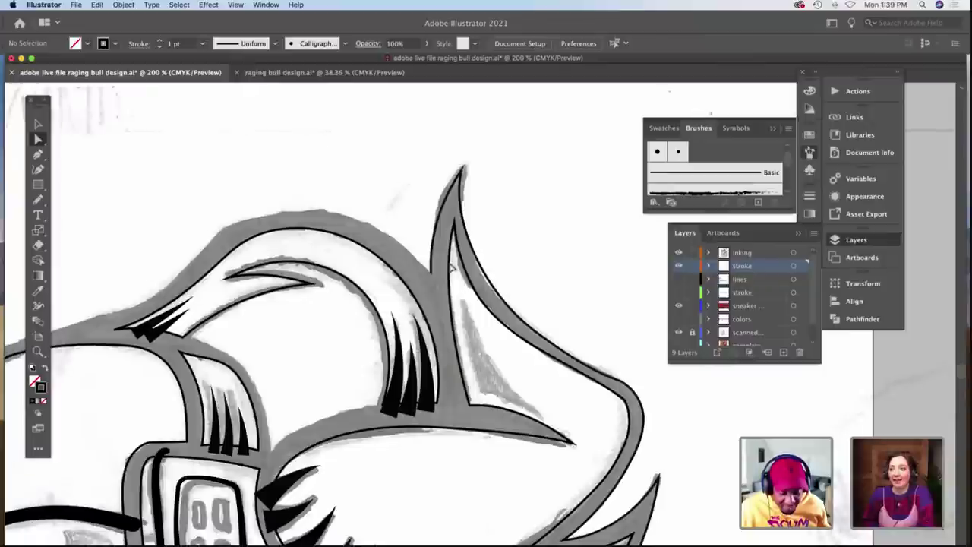
scroll(453, 268, left, 5)
scroll(557, 280, left, 3)
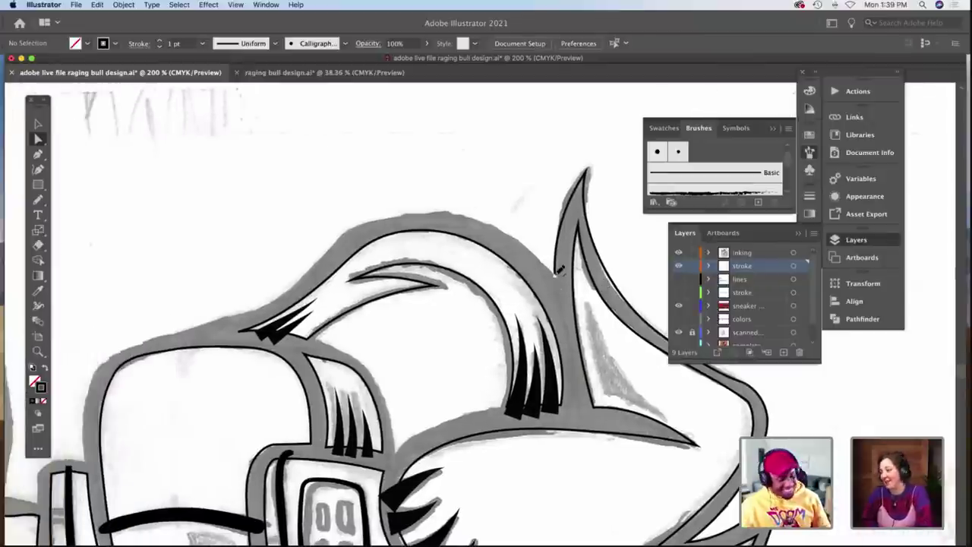
click(559, 272)
key(n)
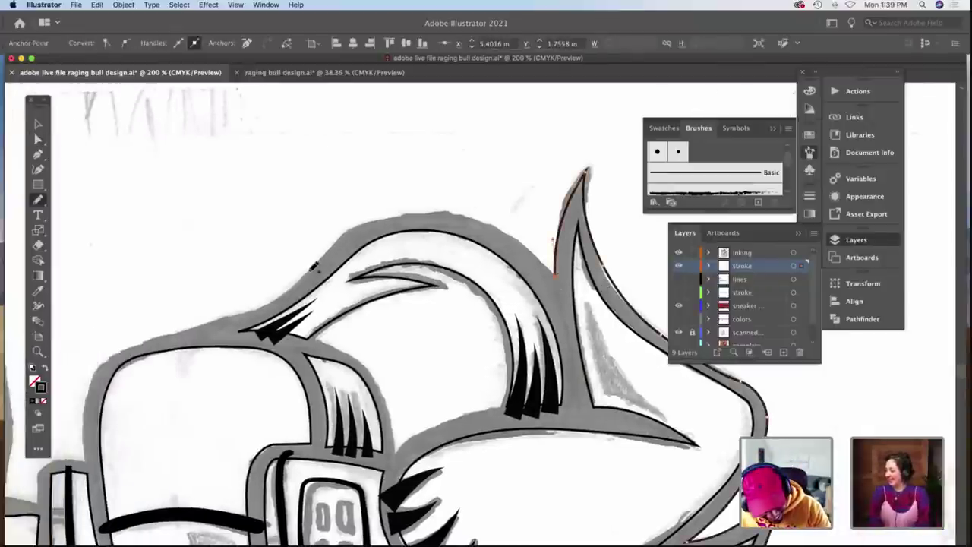
mouse_move(430, 204)
mouse_down()
mouse_move(482, 220)
mouse_move(560, 268)
mouse_up()
scroll(559, 270, left, 2)
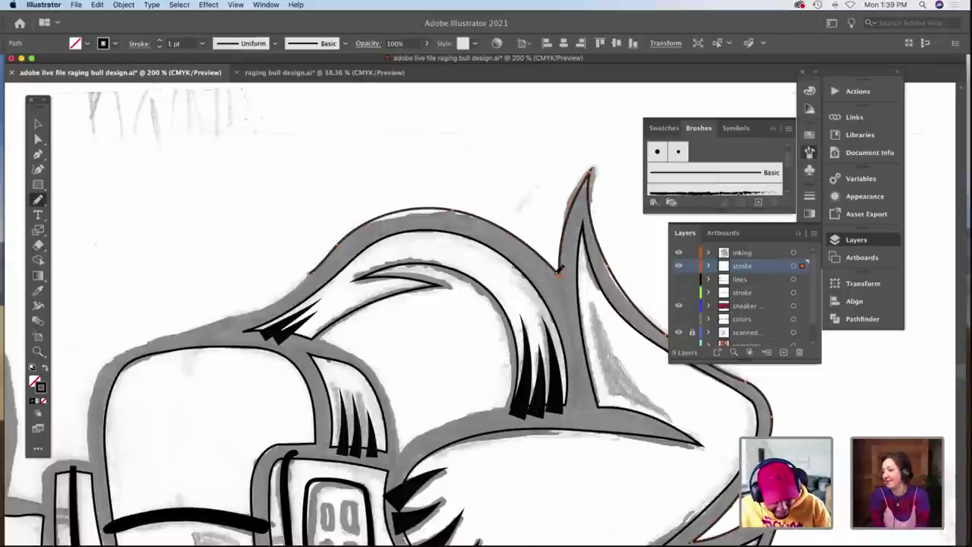
scroll(379, 273, left, 3)
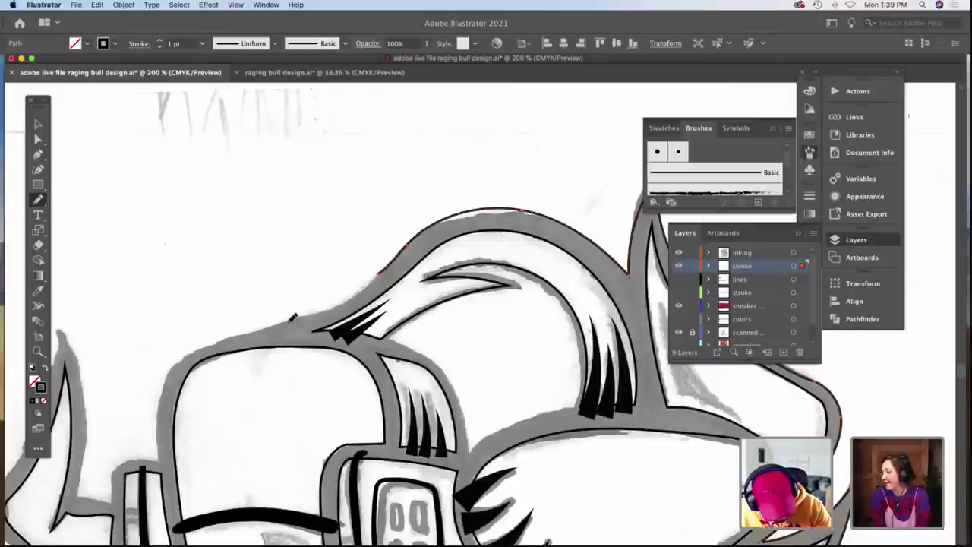
scroll(222, 254, down, 2)
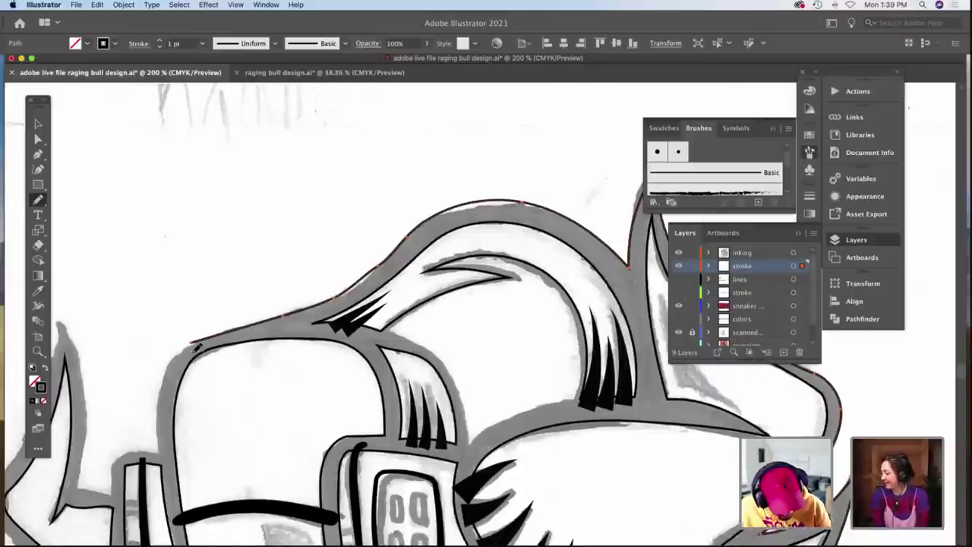
Draw the outer contour around the rounded block's upper corner and down its outer side to the narrow side plate.
scroll(228, 235, down, 3)
scroll(228, 236, left, 1)
scroll(222, 239, down, 1)
scroll(213, 249, left, 1)
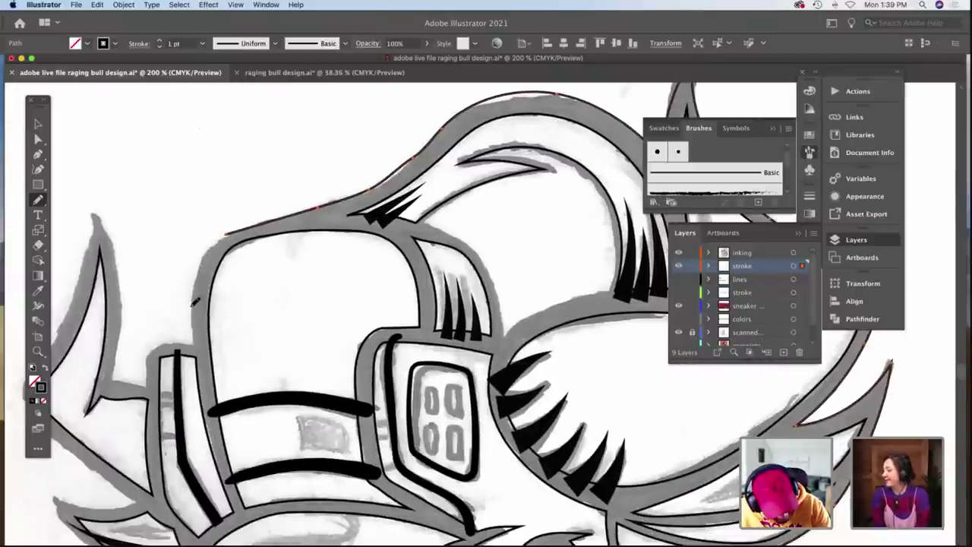
scroll(196, 340, up, 3)
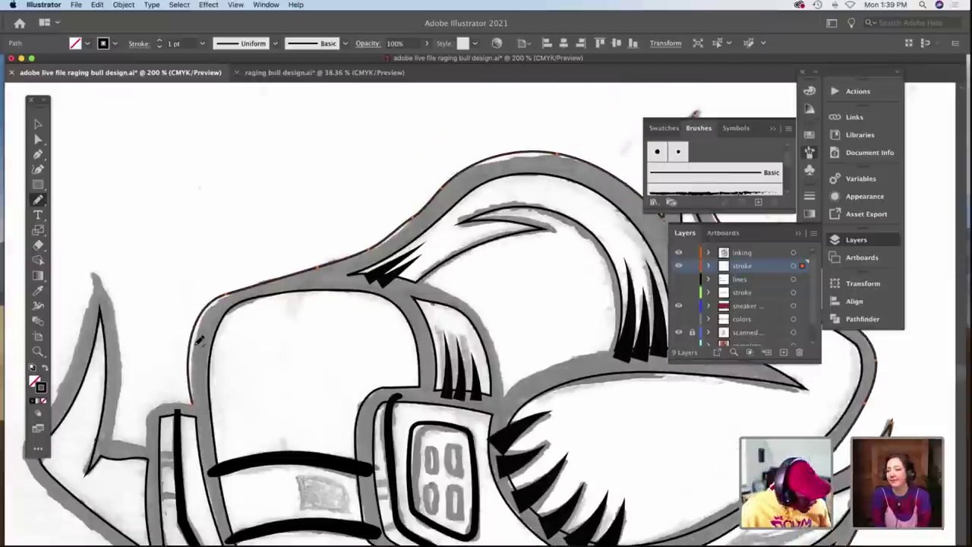
Adjust the curve handles on the rounded block's outer side and upper corner so the contour follows the grey outline.
key(a)
click(183, 373)
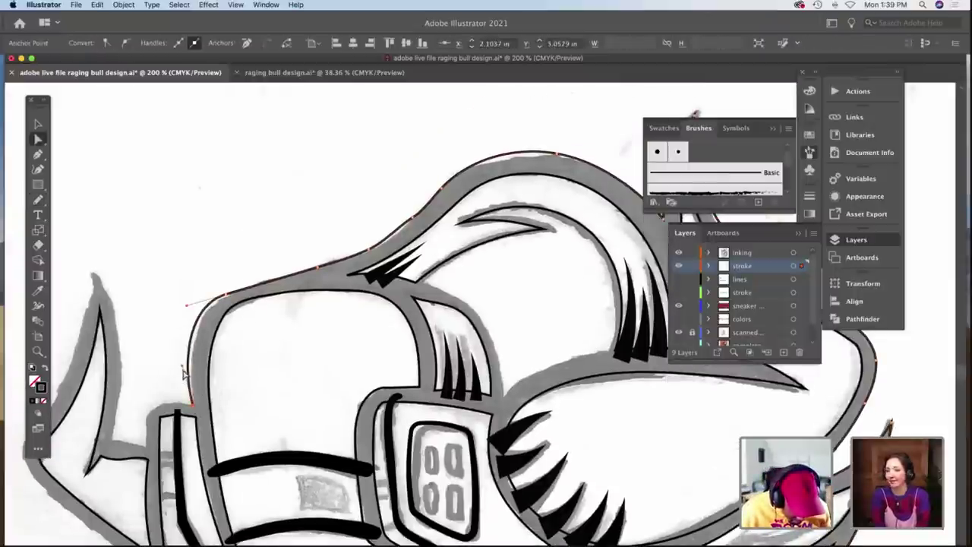
drag(187, 305, 196, 308)
click(204, 295)
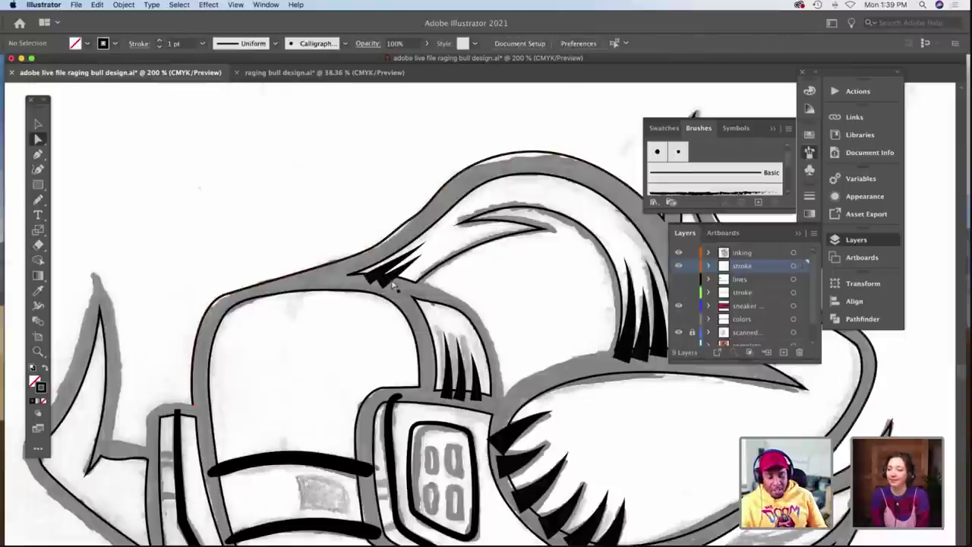
Move the anchor at the crest of the rounded hump slightly to fit the contour to the grey outline.
click(554, 158)
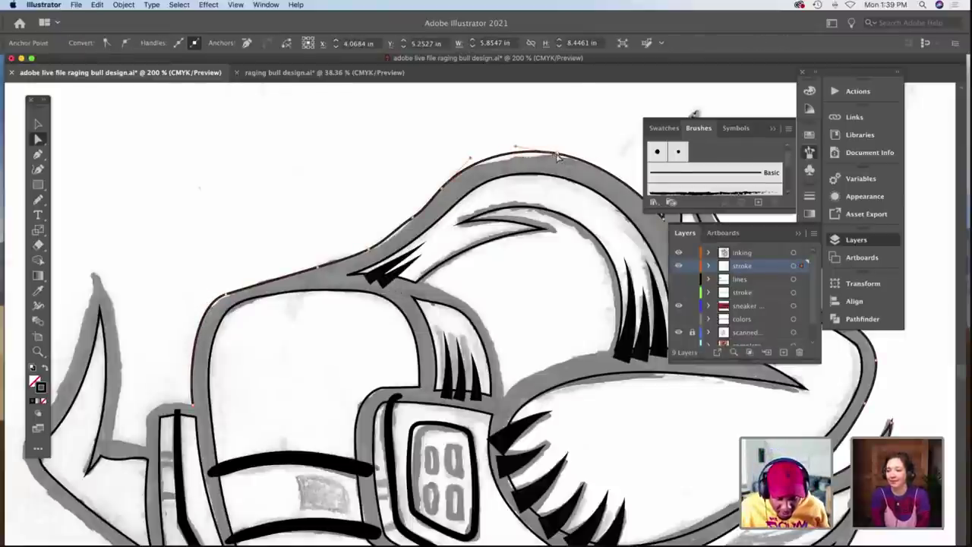
drag(557, 156, 560, 158)
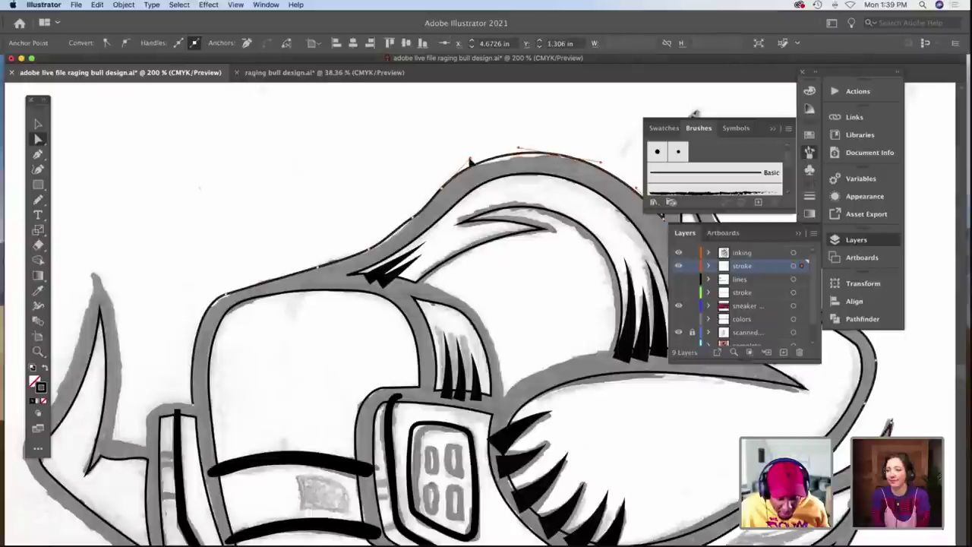
click(385, 159)
Adjust the contour segment and anchor midway down the hump's slope to follow the grey outline.
scroll(386, 160, down, 3)
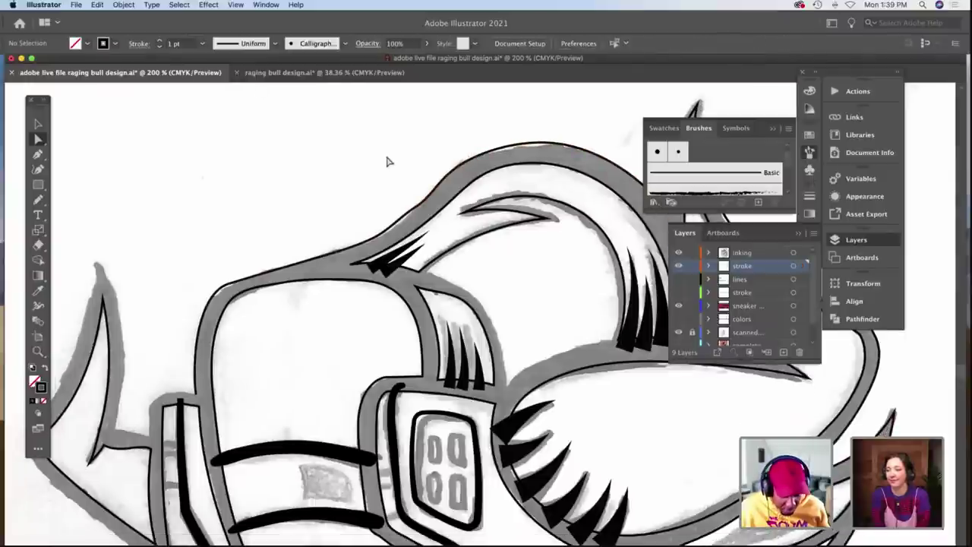
scroll(386, 160, left, 5)
scroll(386, 161, down, 5)
scroll(387, 162, left, 2)
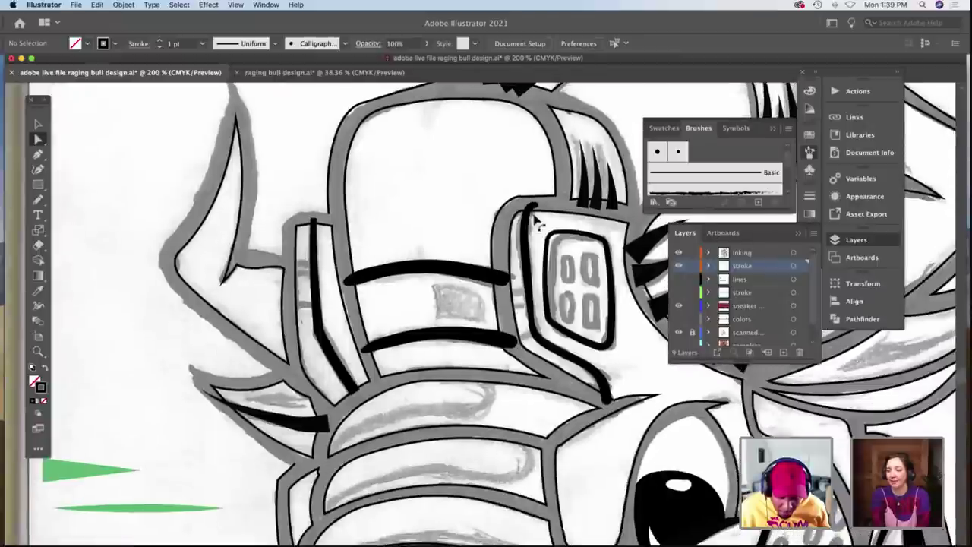
scroll(534, 216, up, 5)
click(534, 213)
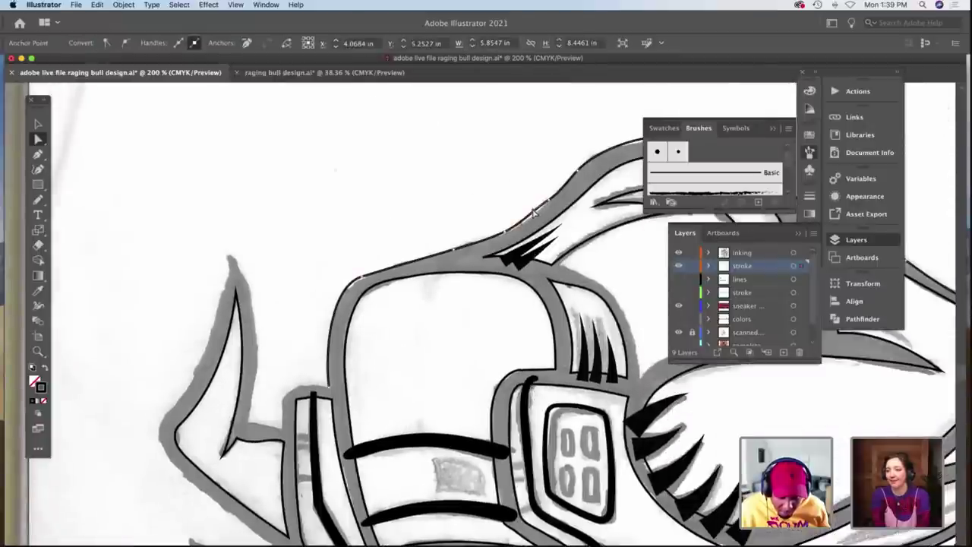
click(534, 213)
click(548, 203)
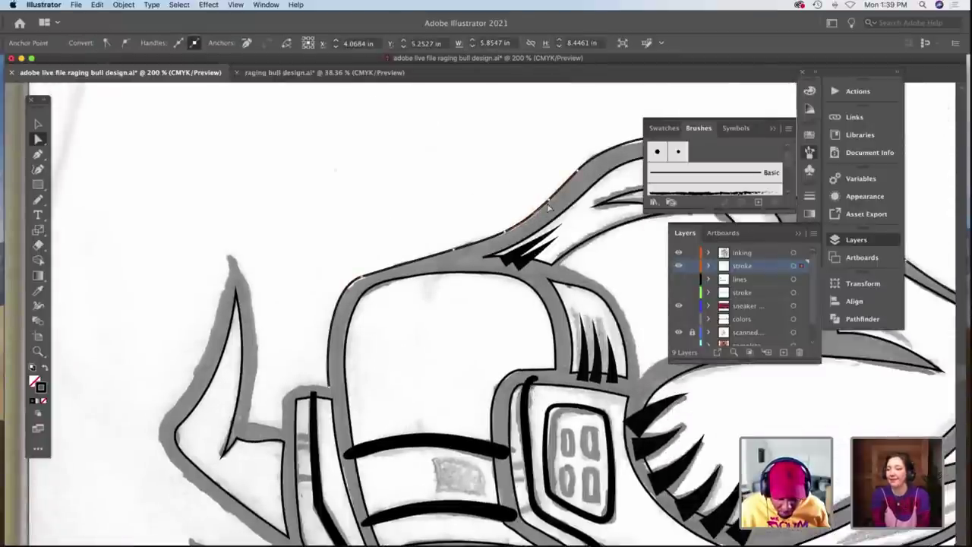
click(334, 194)
Extend the outer contour from the rounded block over the narrow side plate's upper edge and down its outer side.
scroll(335, 193, down, 5)
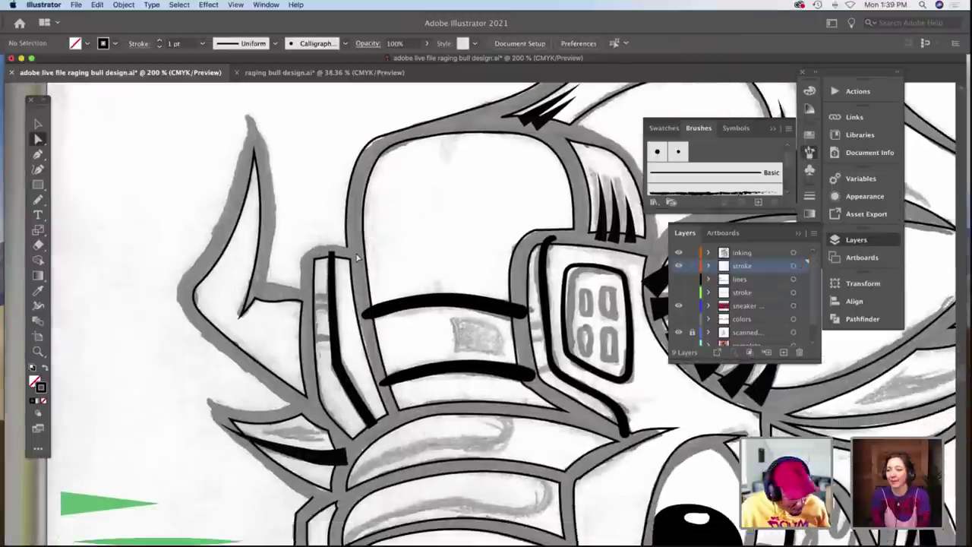
key(z)
click(355, 262)
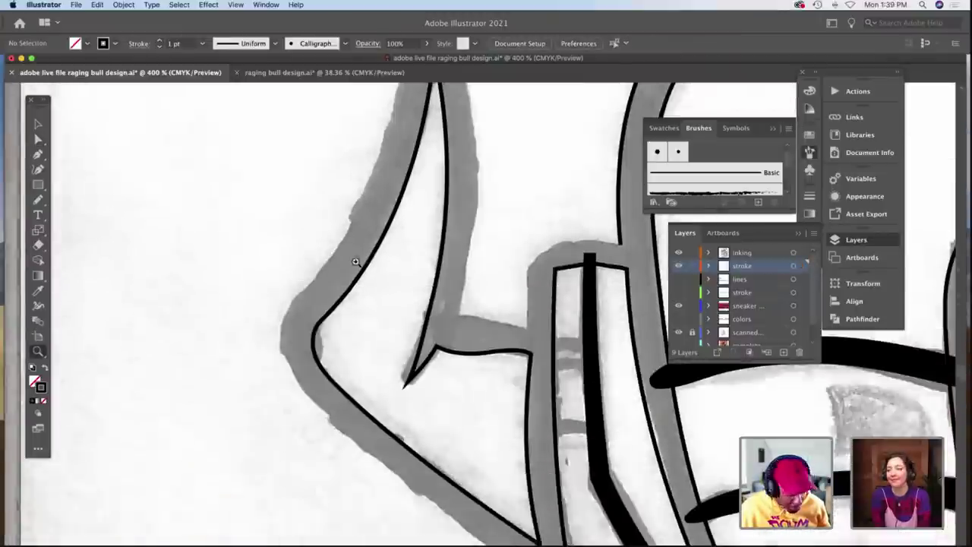
key(n)
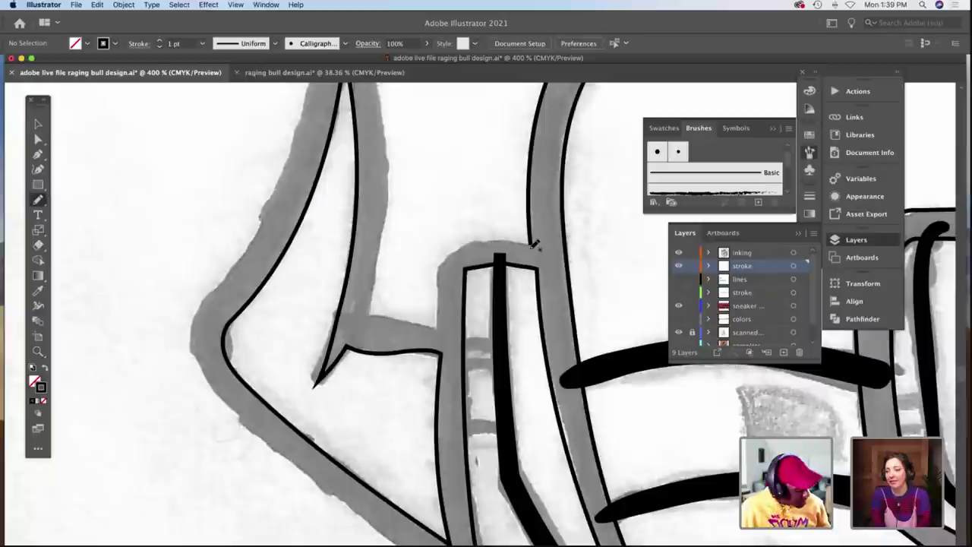
key(a)
click(531, 247)
key(n)
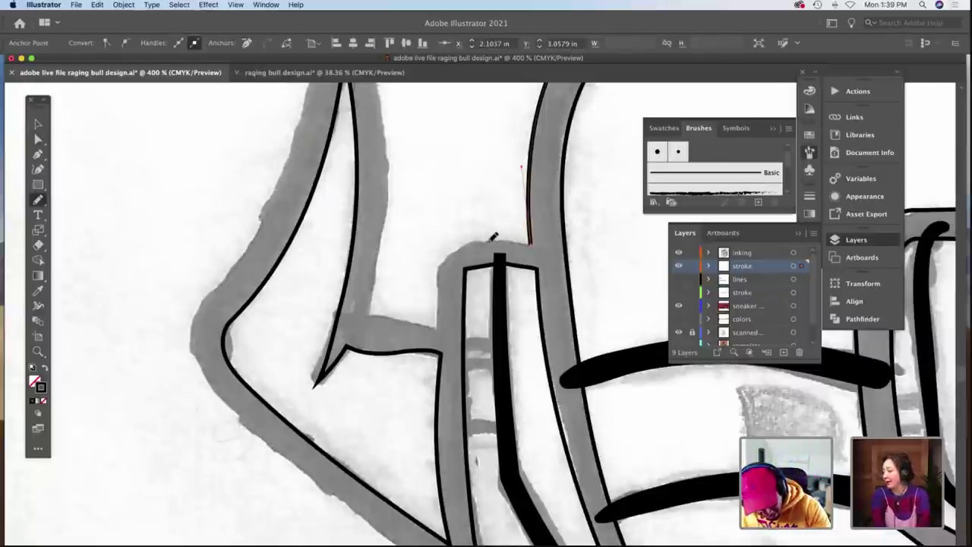
drag(531, 244, 457, 243)
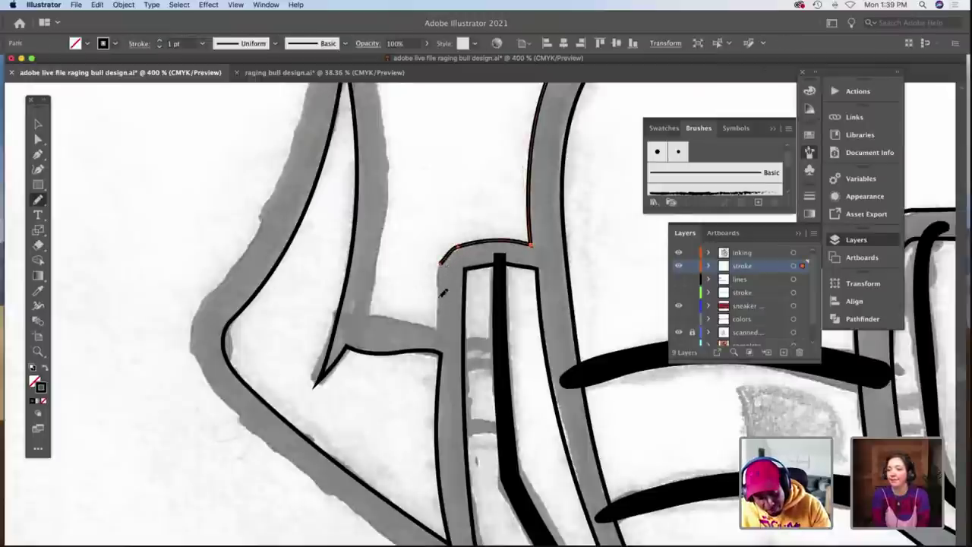
drag(447, 311, 447, 313)
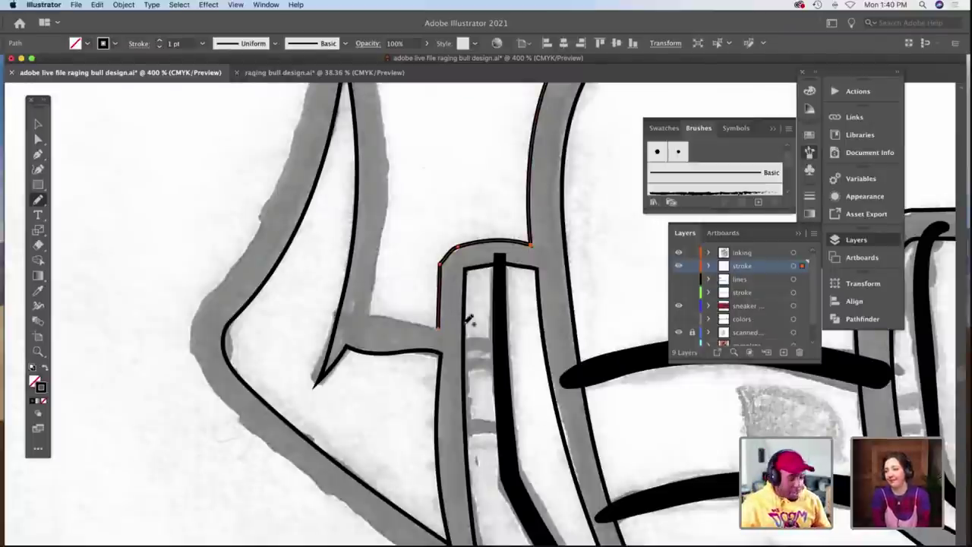
Refine the side plate's outer upper corner and move the contour's end anchor down to the ledge beside the plate.
key(a)
click(437, 326)
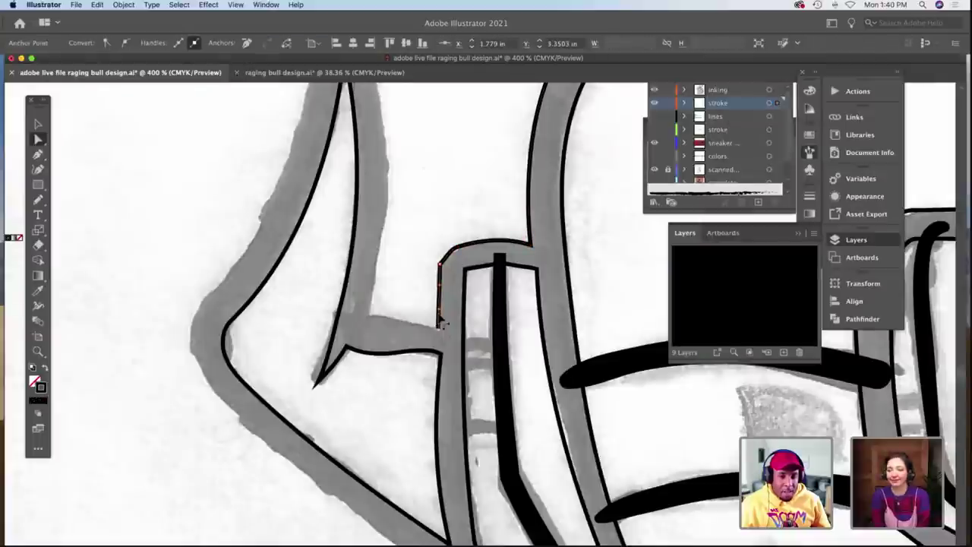
click(442, 266)
click(453, 275)
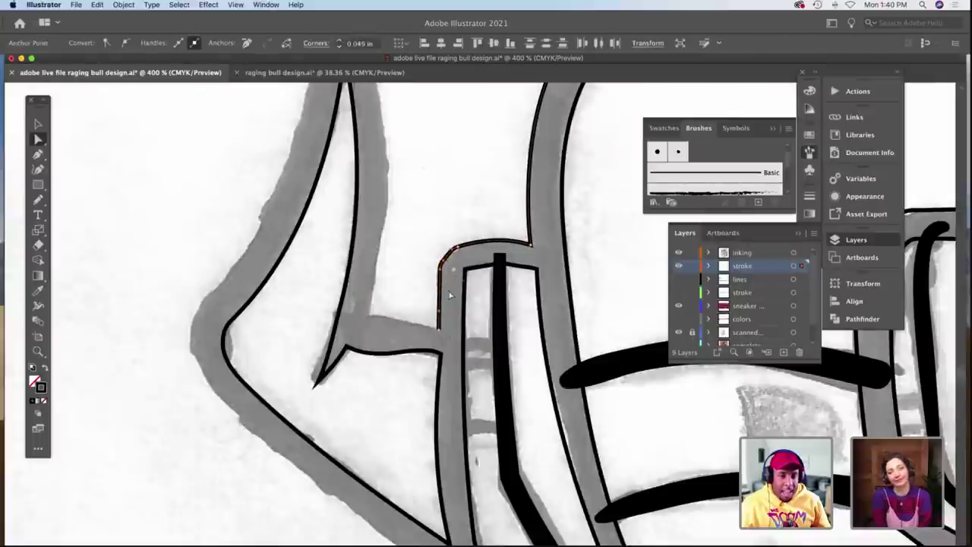
click(441, 336)
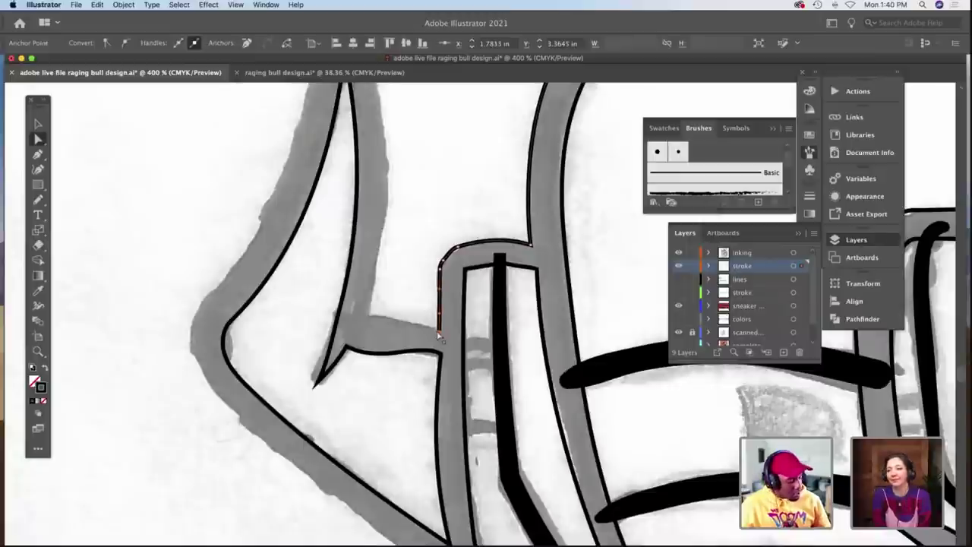
Draw the contour along the short ledge beside the plate and along the tall spike's inner side to its tip.
key(n)
drag(370, 315, 439, 331)
scroll(423, 317, up, 3)
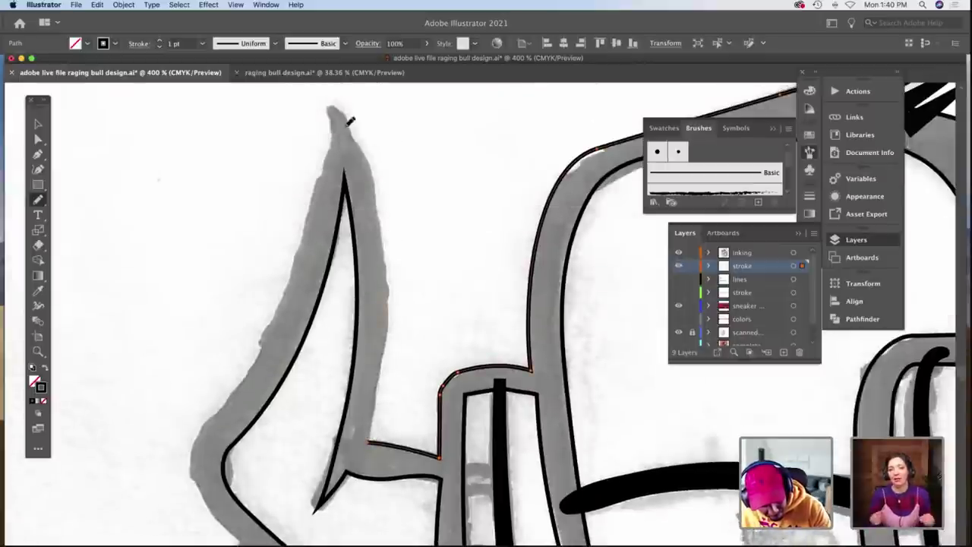
drag(349, 120, 366, 439)
scroll(343, 113, up, 2)
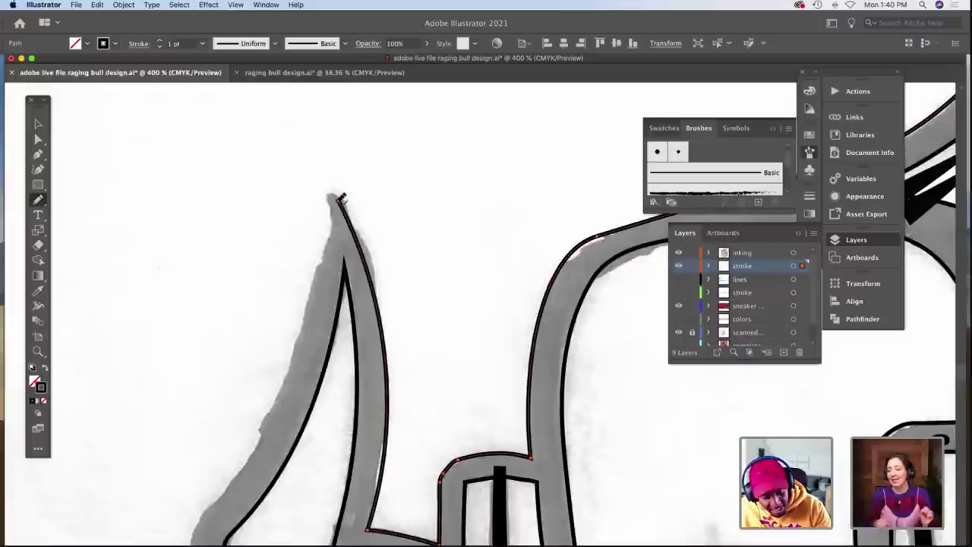
Continue the contour from the tall spike's tip down its outer side and around the outer bend.
drag(341, 199, 326, 279)
scroll(326, 281, down, 3)
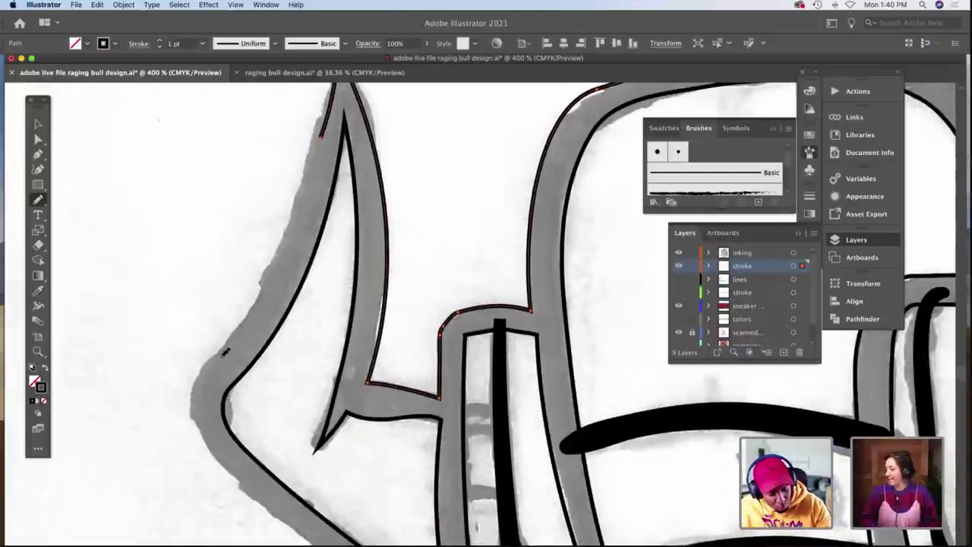
drag(225, 352, 226, 371)
scroll(226, 371, down, 2)
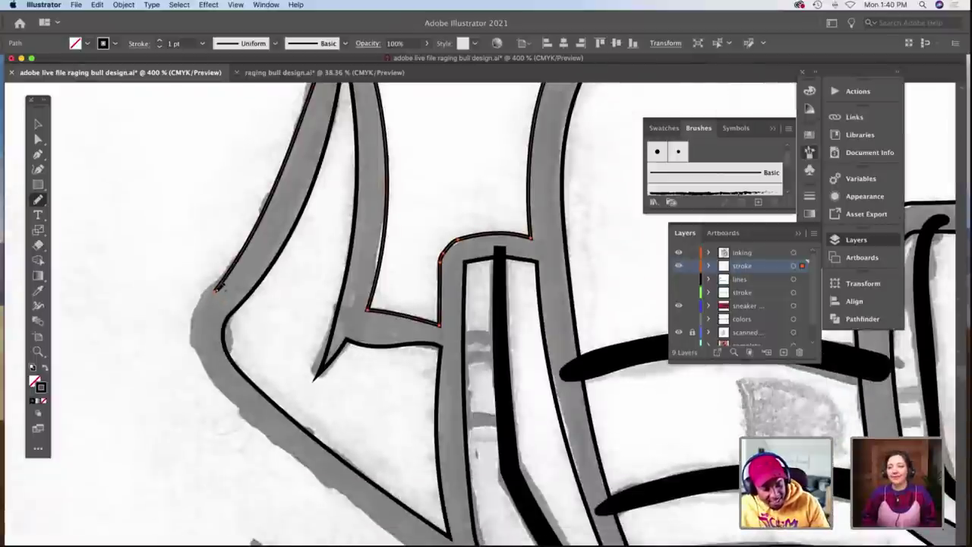
scroll(224, 383, up, 2)
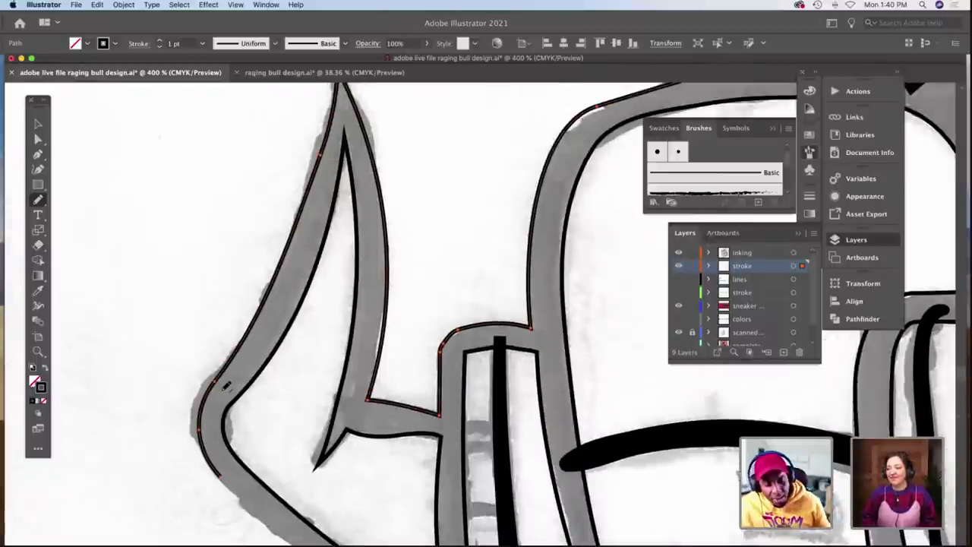
Adjust the anchor on the tall spike's outer side just below its tip.
key(a)
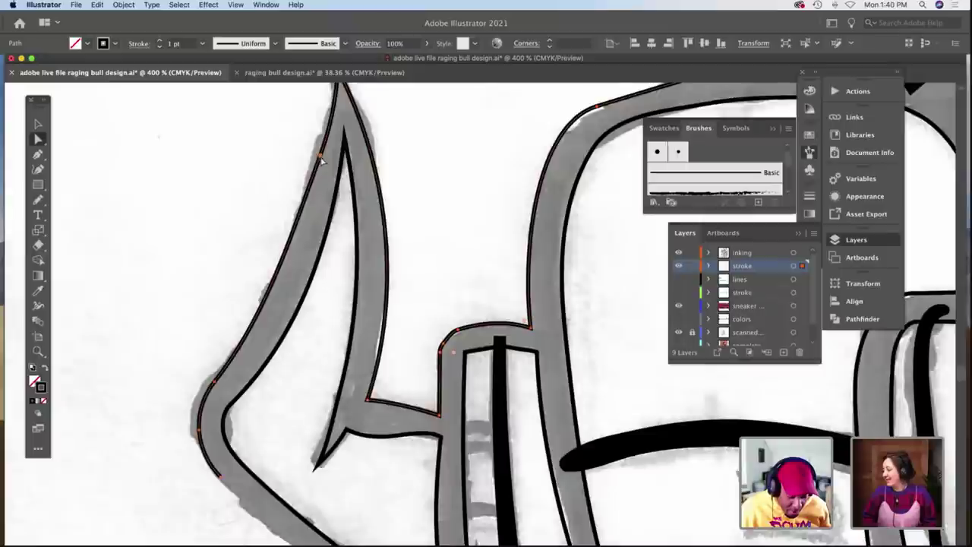
click(319, 155)
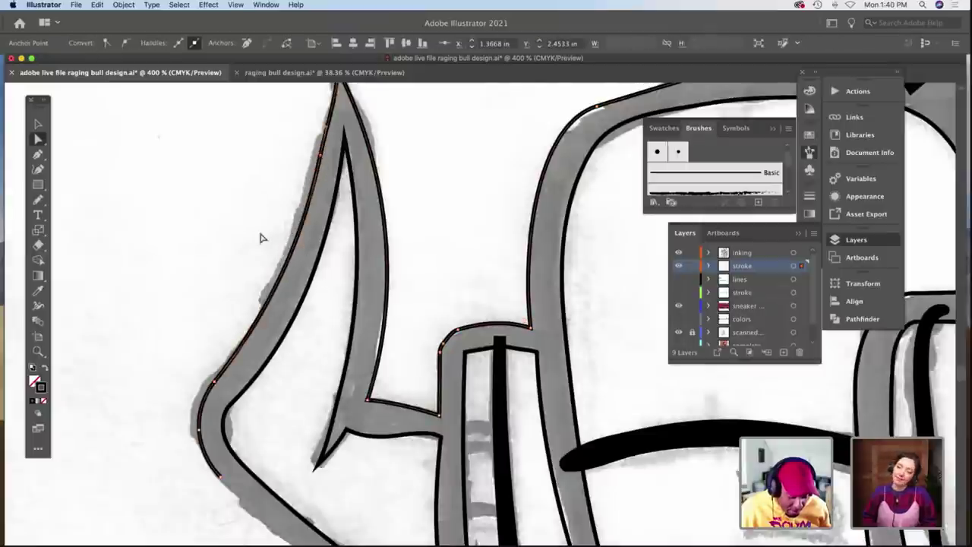
scroll(258, 234, up, 2)
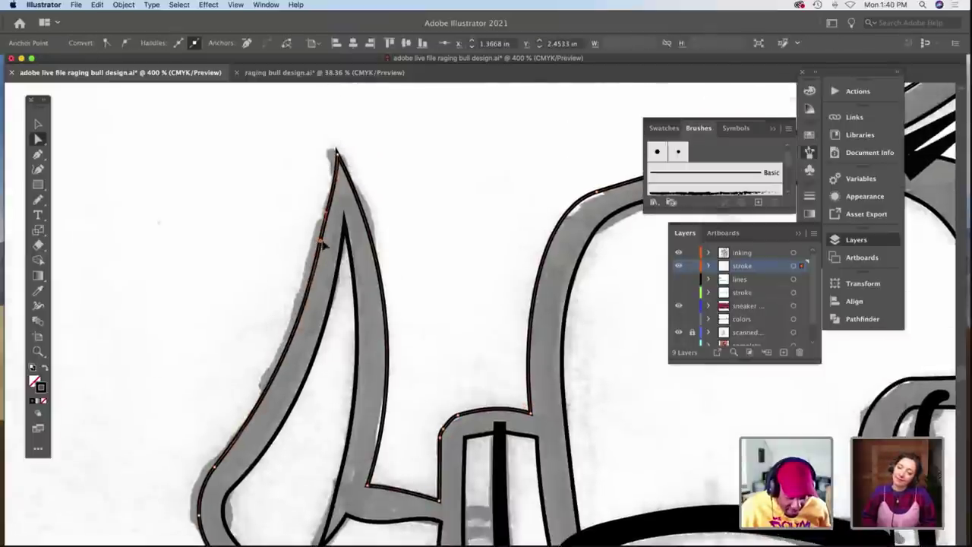
click(282, 217)
Reposition the end anchor below the outer bend and extend the contour down the diagonal edge to the notch above the lower spike.
scroll(268, 220, down, 8)
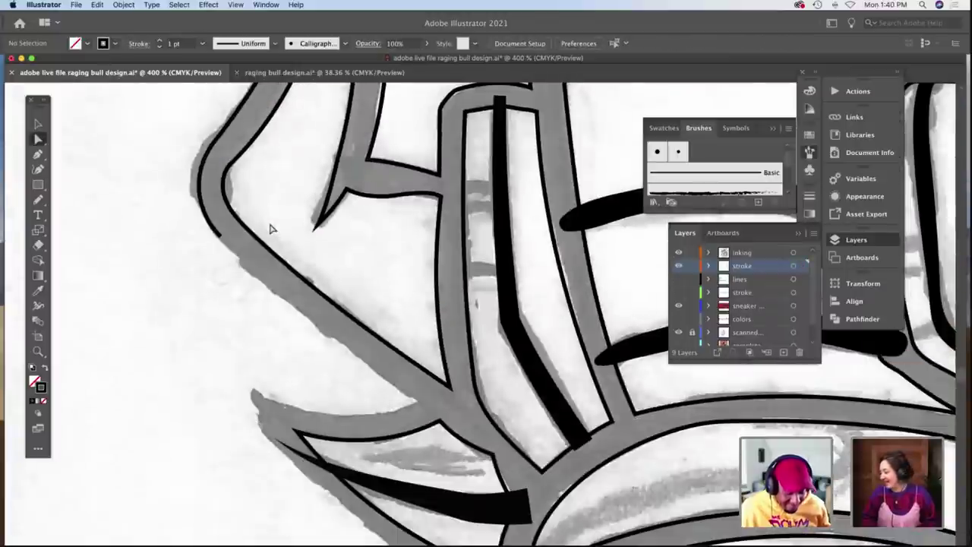
scroll(272, 227, down, 2)
scroll(251, 229, right, 2)
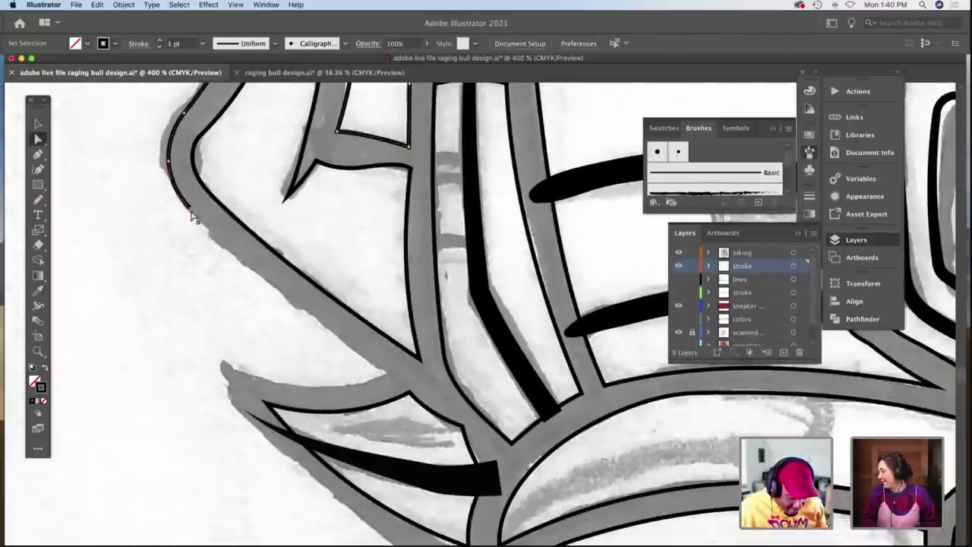
click(198, 225)
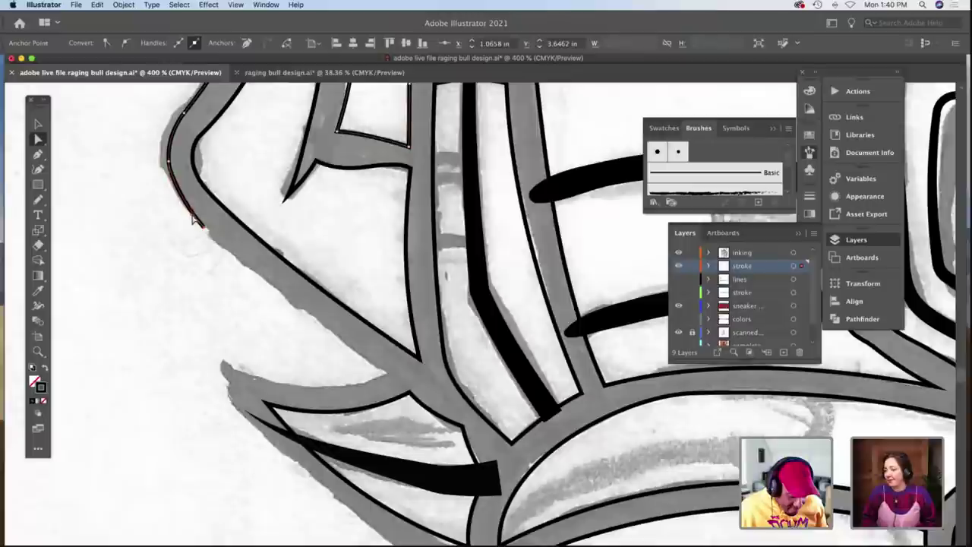
drag(181, 200, 182, 207)
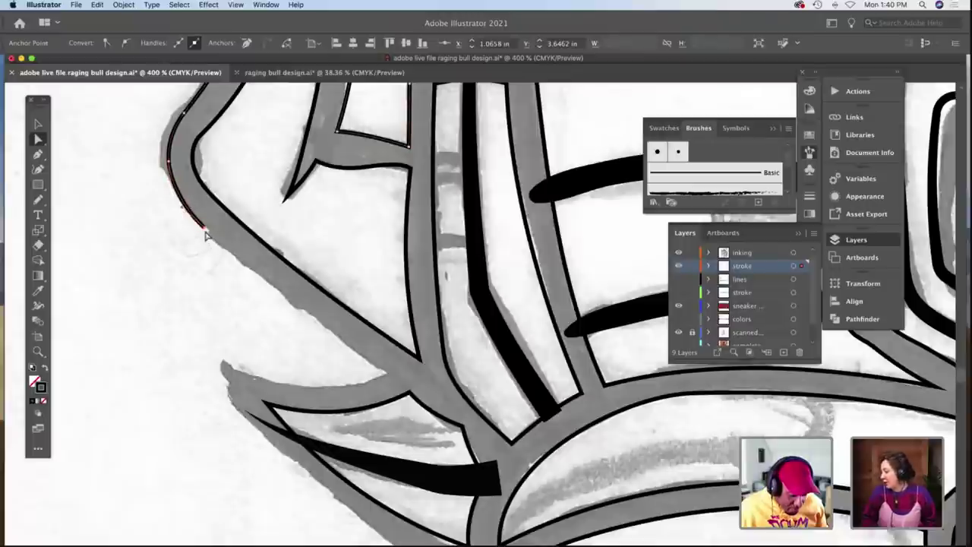
key(n)
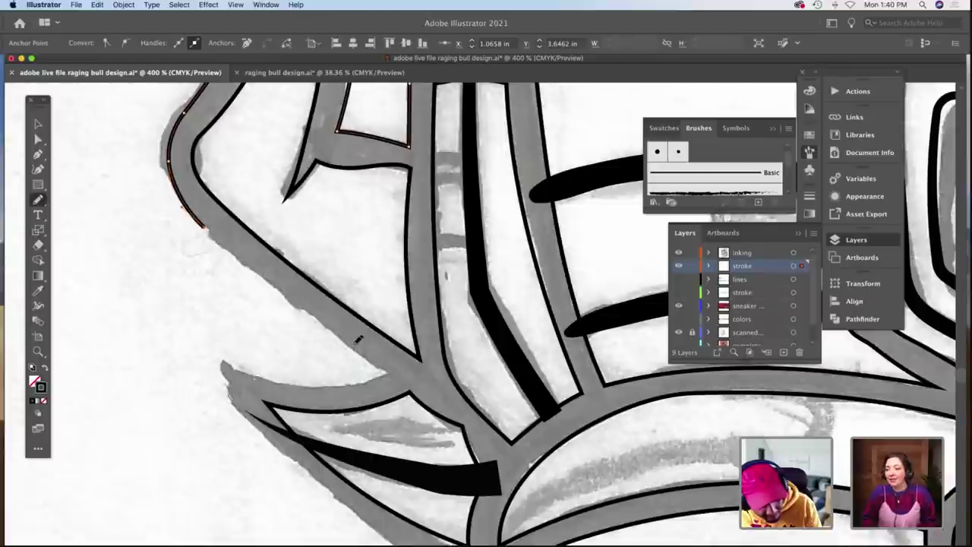
drag(391, 364, 389, 366)
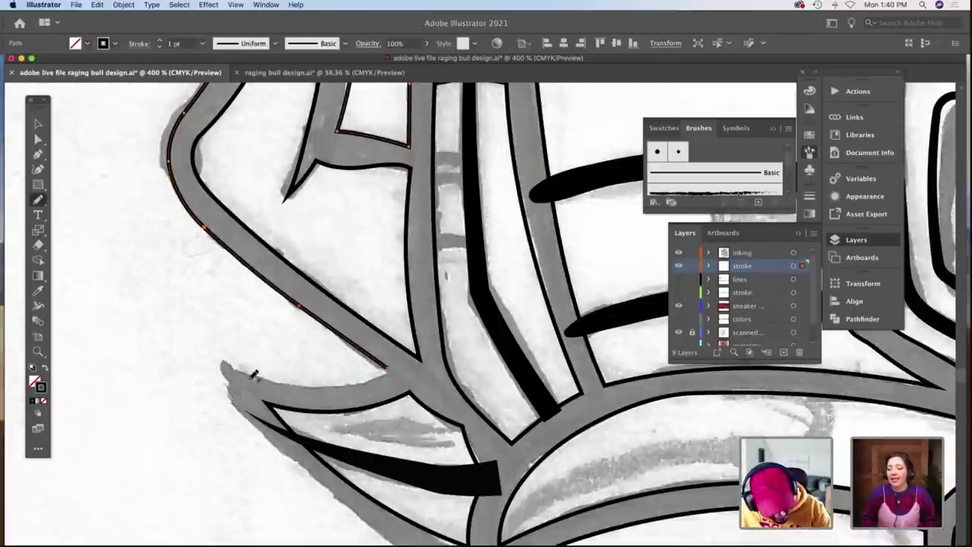
Draw the contour along the lower spike's upper edge to its tip and back along its lower edge to the existing contour.
drag(225, 364, 390, 374)
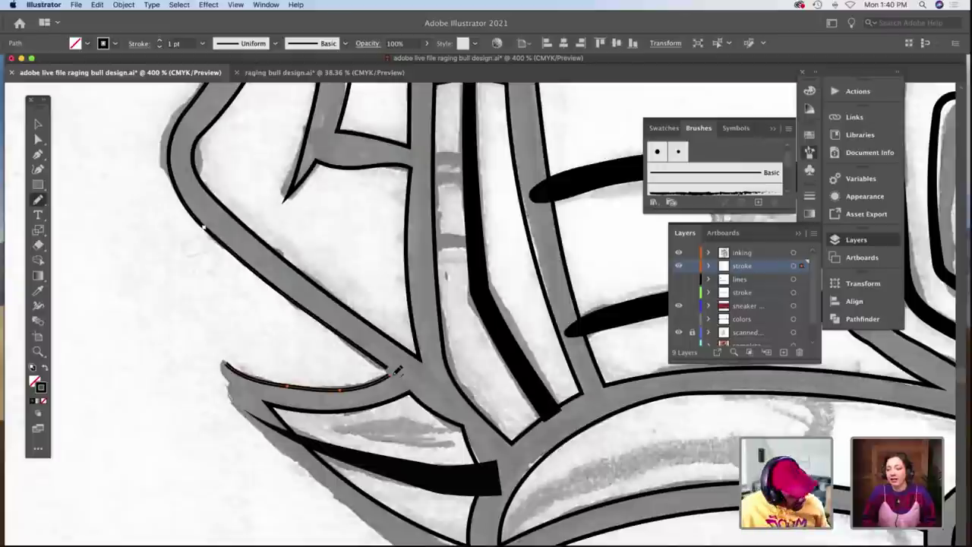
key(super+z)
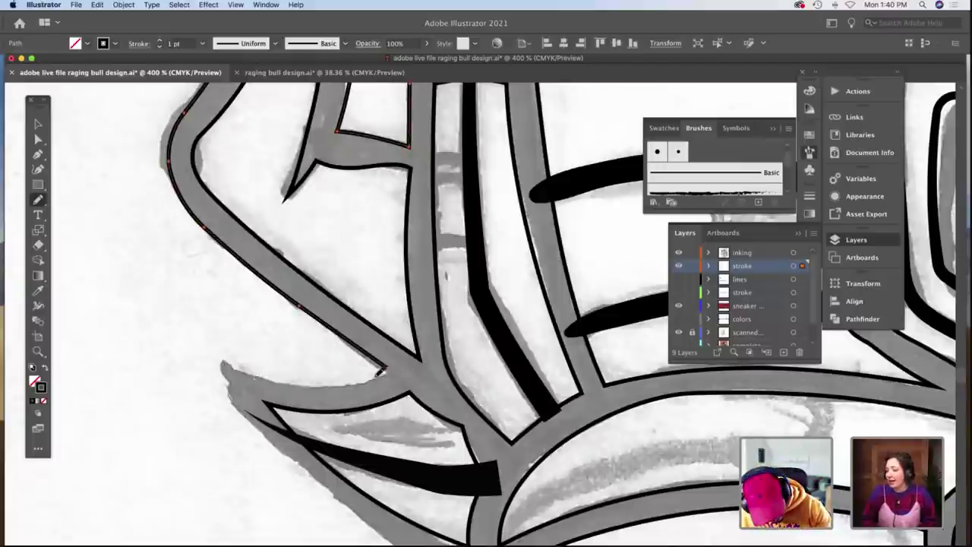
drag(225, 365, 220, 365)
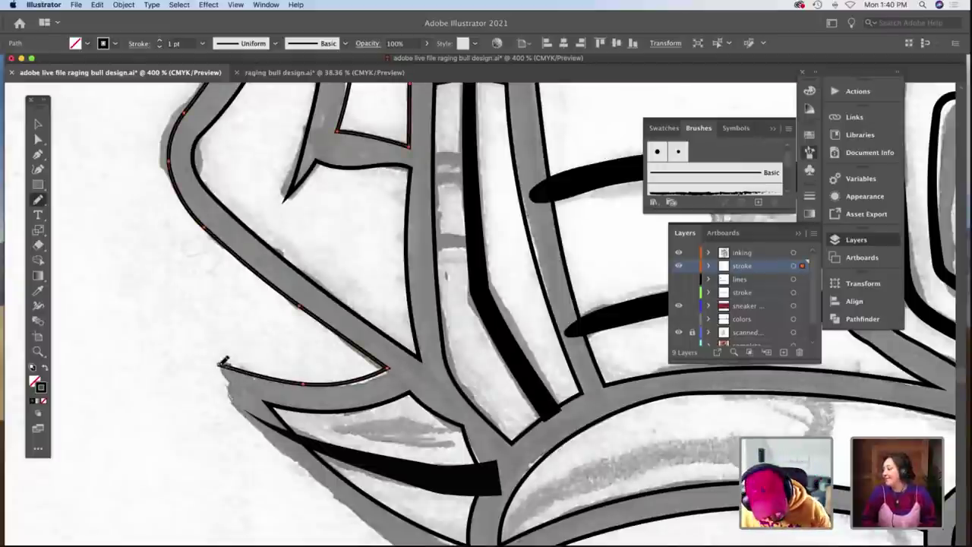
scroll(225, 363, down, 4)
mouse_move(219, 214)
mouse_down()
mouse_move(235, 251)
mouse_move(304, 320)
mouse_move(425, 397)
mouse_up()
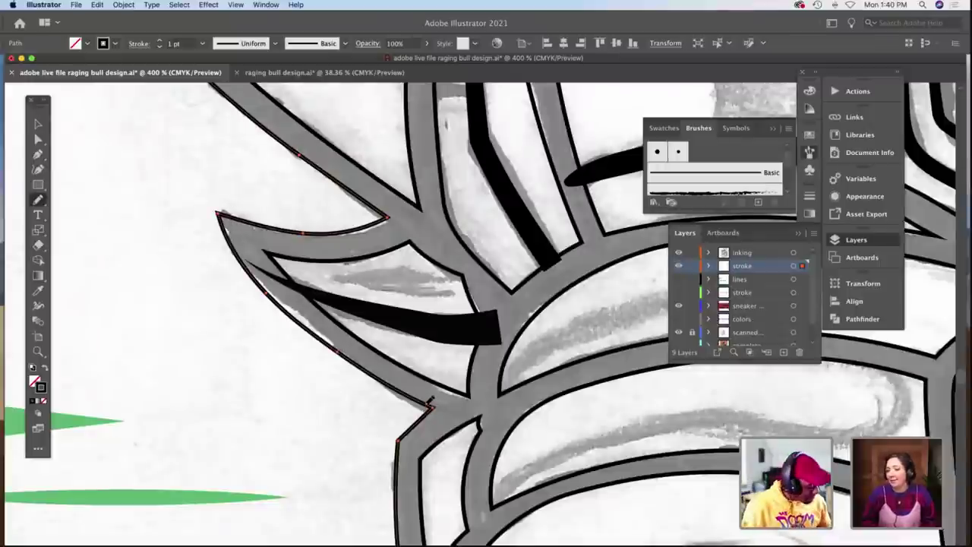
Adjust the contour anchors at the lower spike's base notch and along its lower edge to follow the sketched outline.
key(a)
click(434, 410)
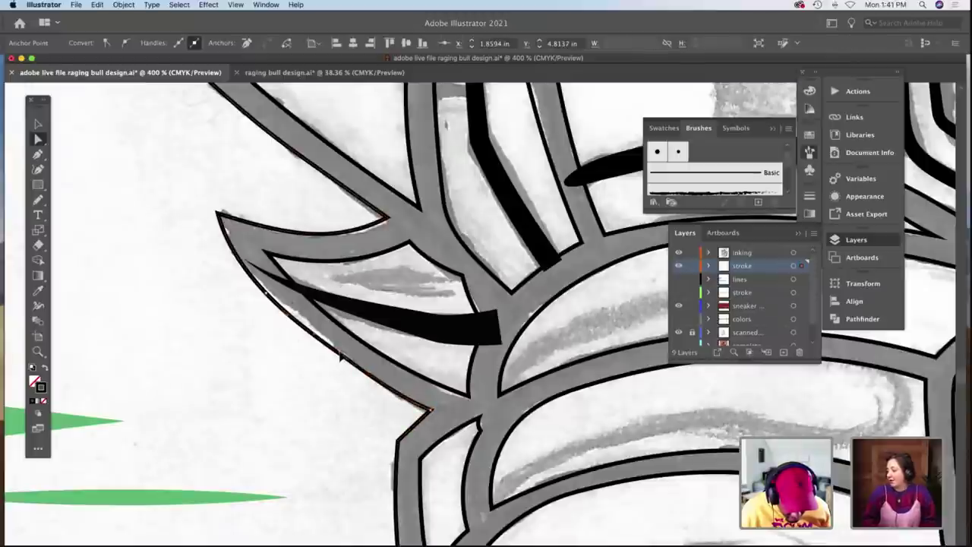
click(269, 300)
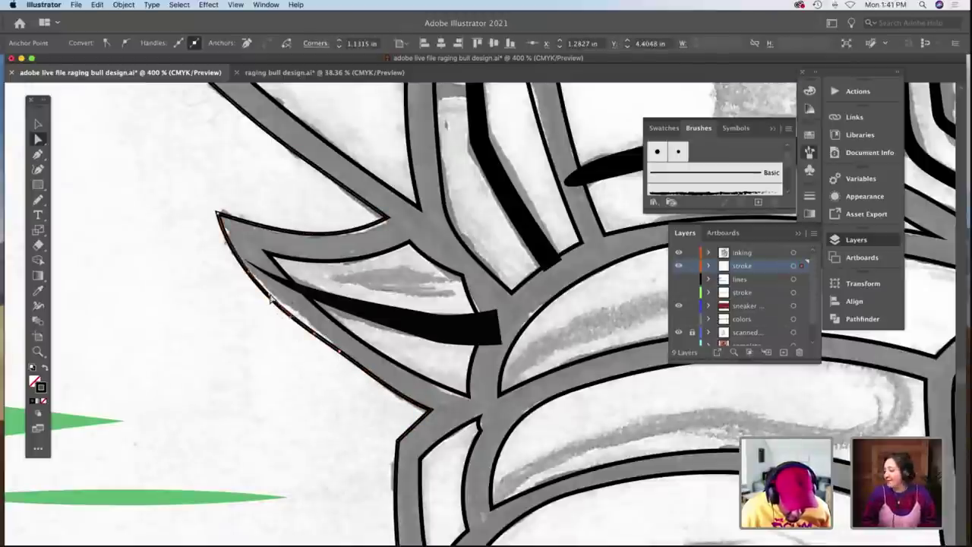
click(250, 330)
Draw a seam line over the sketched dashes beside the thick cheek line, from the fold below the eye down to the mouth.
key(z)
click(394, 339)
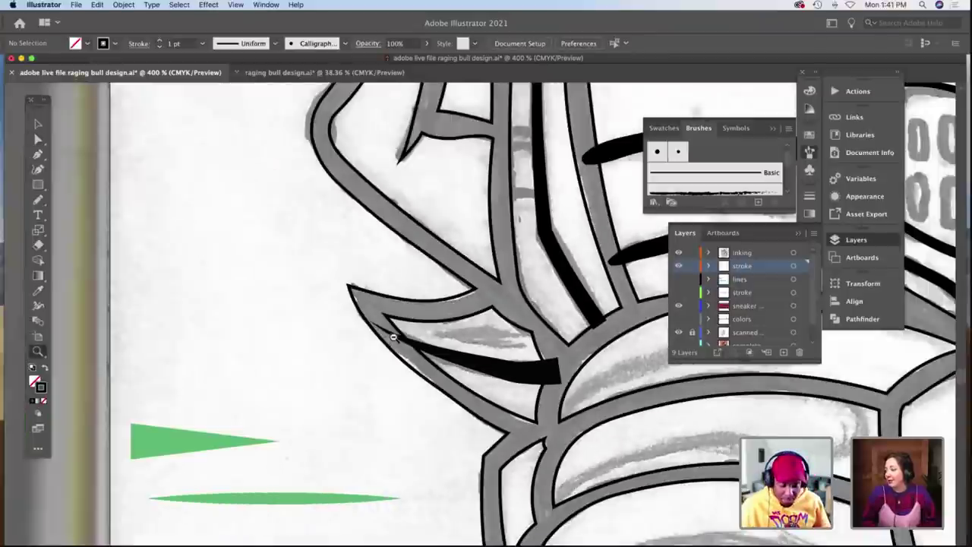
alt+click(394, 335)
alt+click(394, 336)
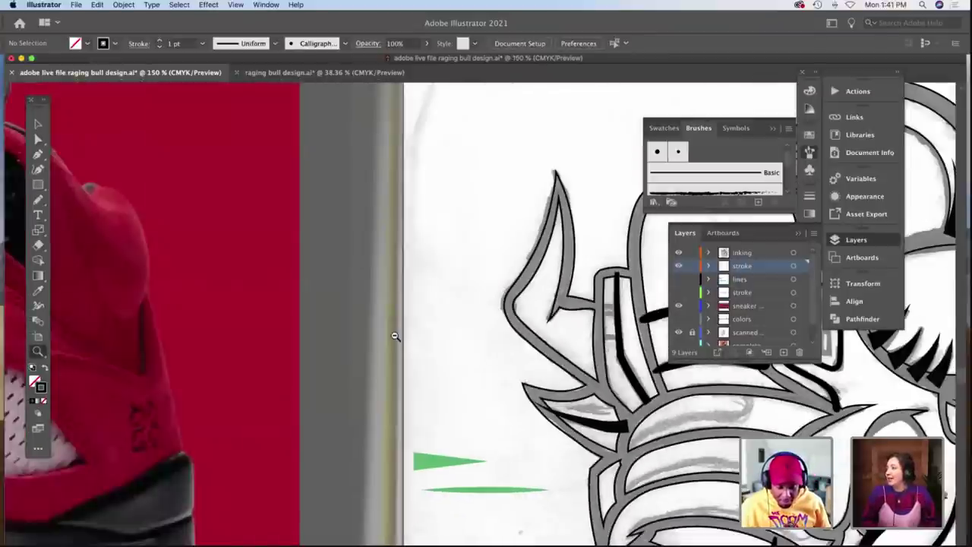
scroll(394, 335, down, 2)
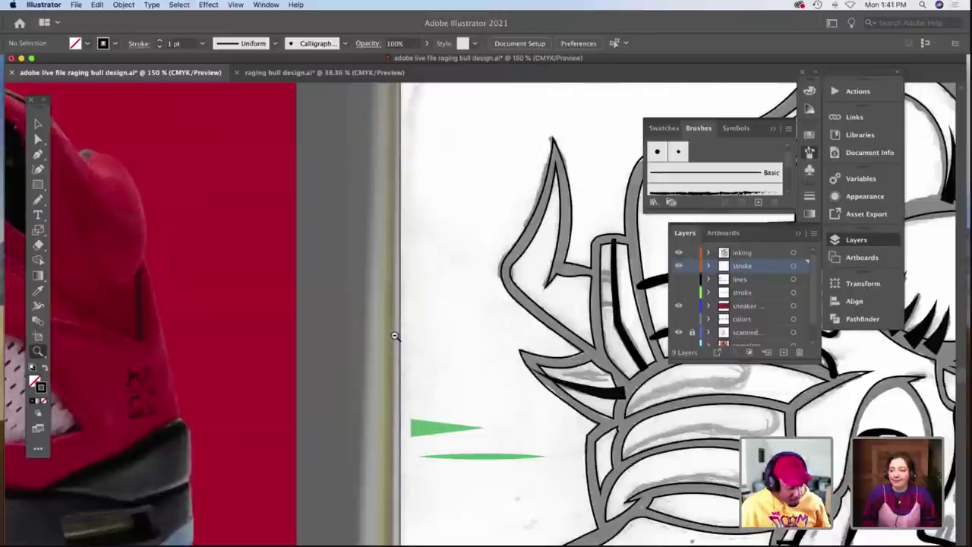
scroll(394, 337, down, 5)
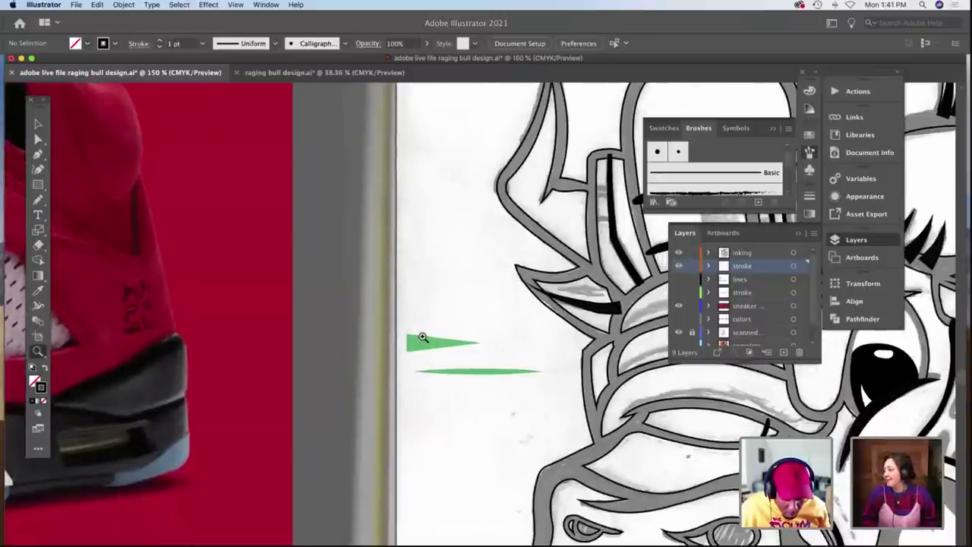
scroll(423, 337, right, 10)
scroll(423, 337, down, 2)
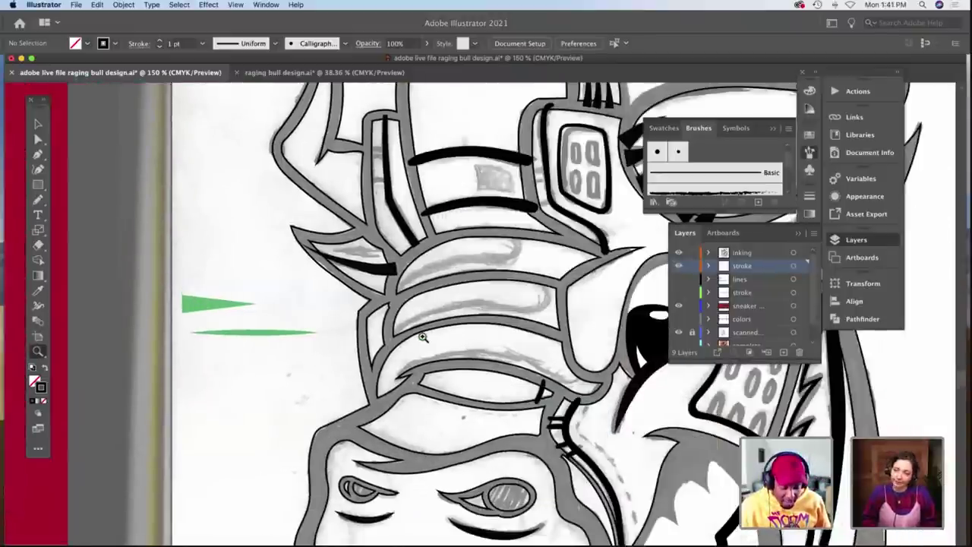
scroll(422, 338, right, 10)
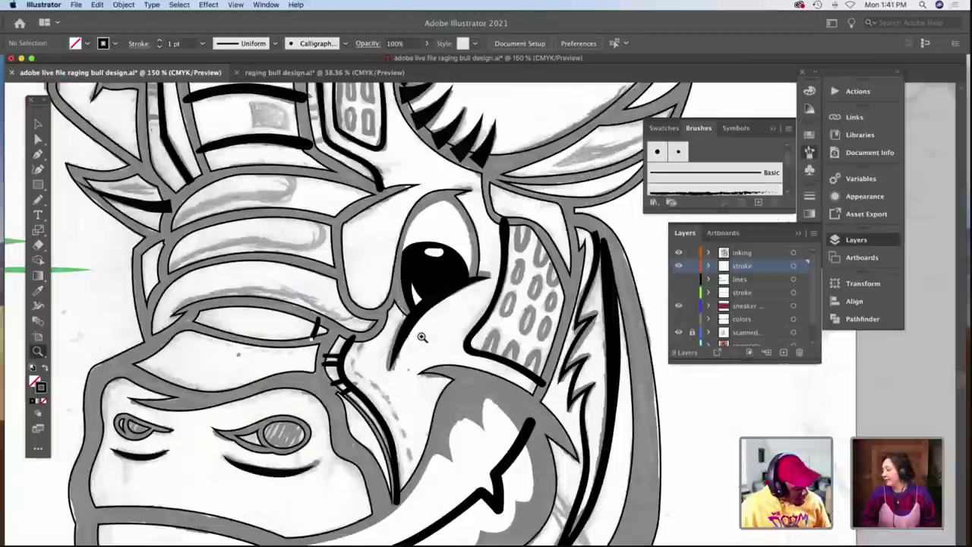
scroll(316, 196, down, 2)
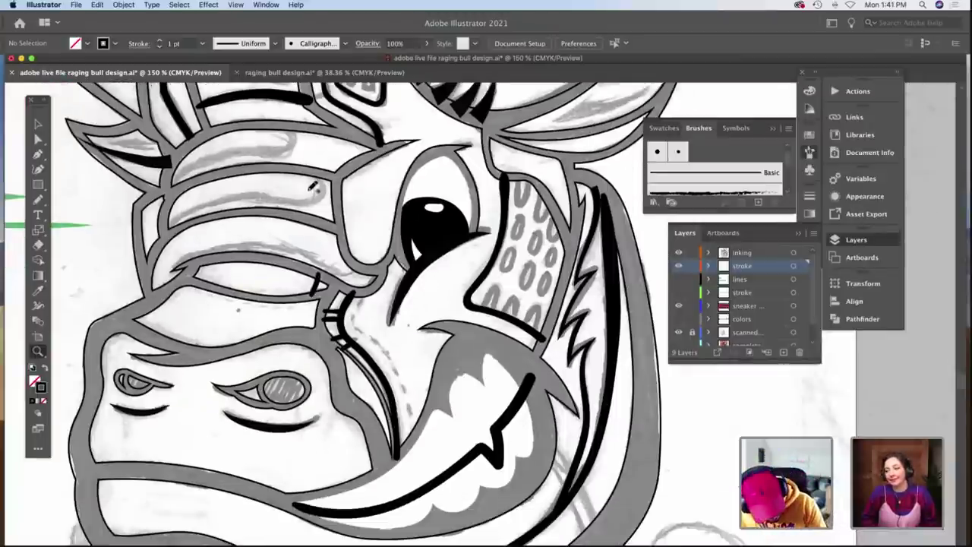
click(289, 244)
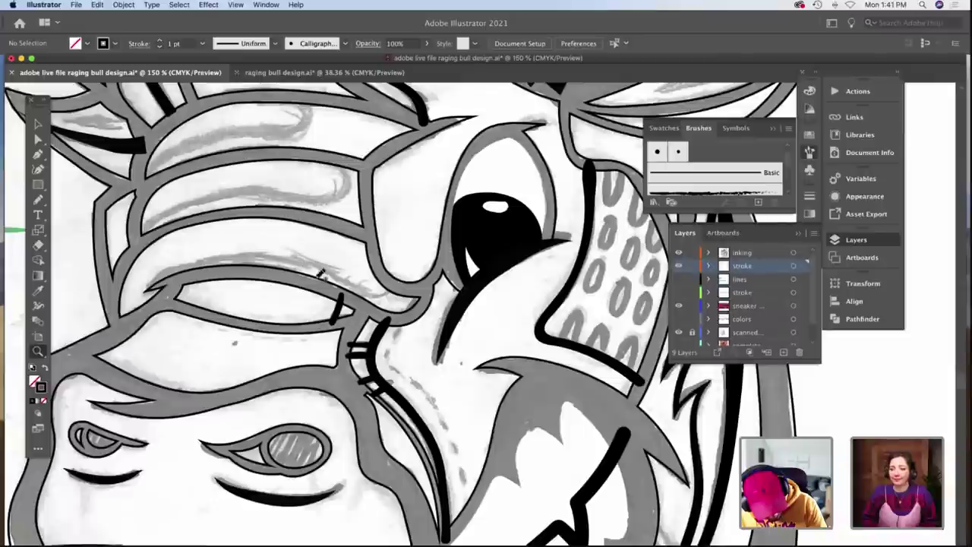
click(406, 414)
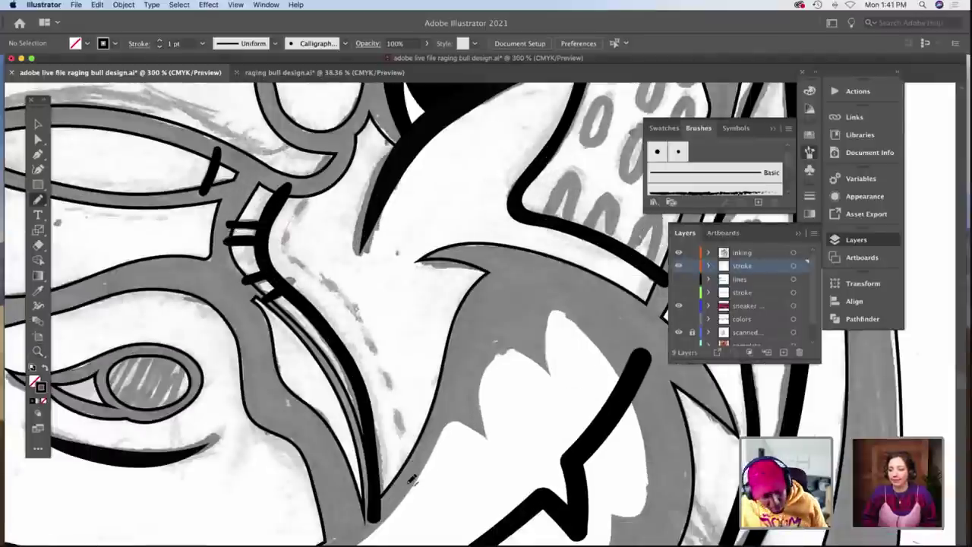
drag(410, 478, 410, 477)
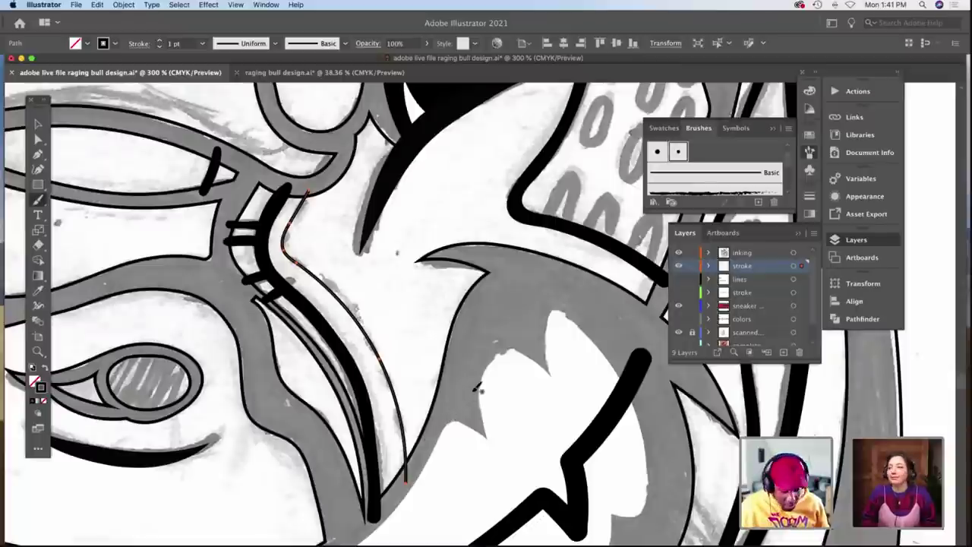
Turn the new cheek seam line into a dashed stroke with a 5 pt dash length.
key(v)
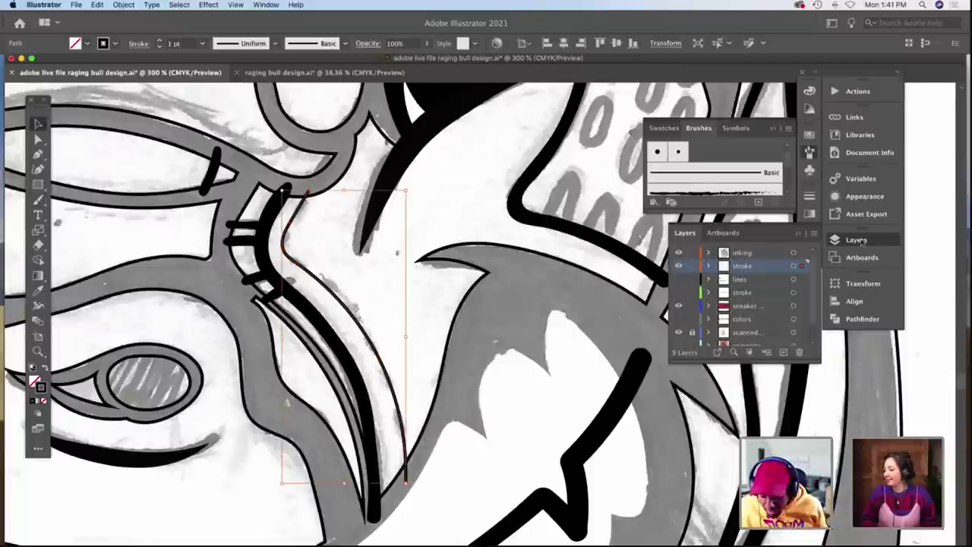
click(862, 196)
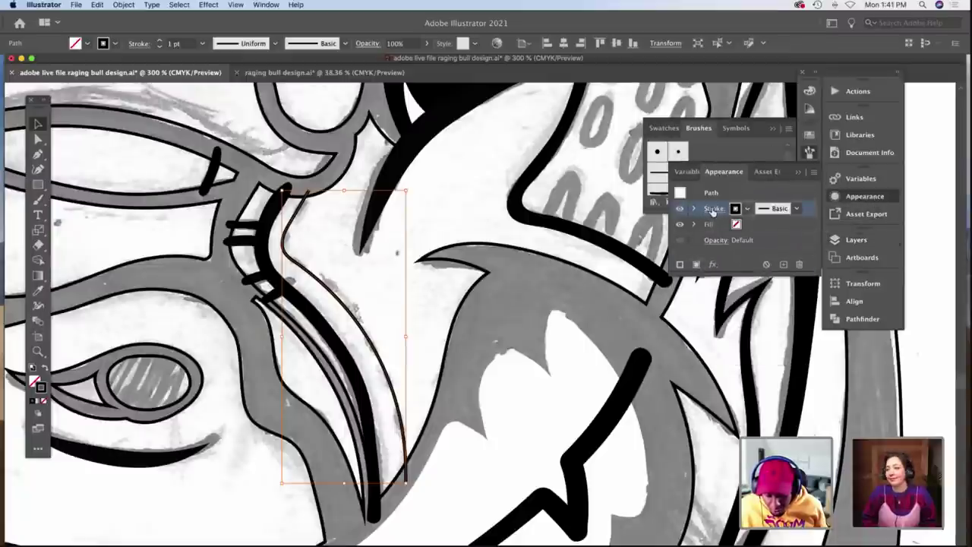
click(712, 211)
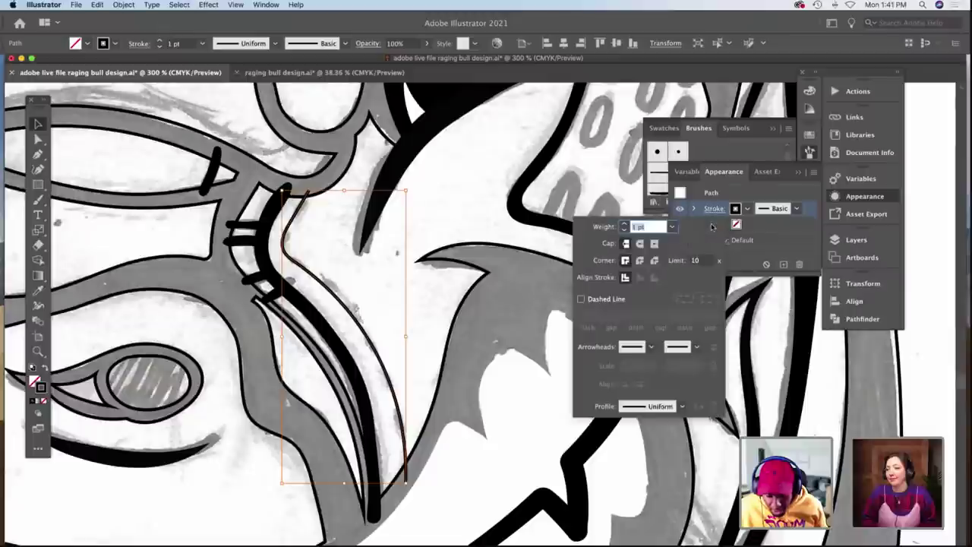
click(582, 300)
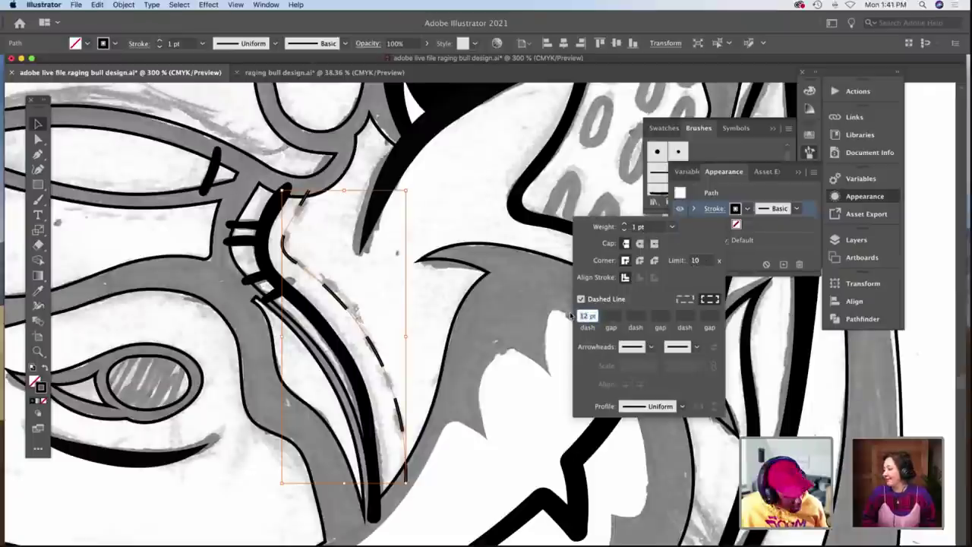
text(3)
key(Return)
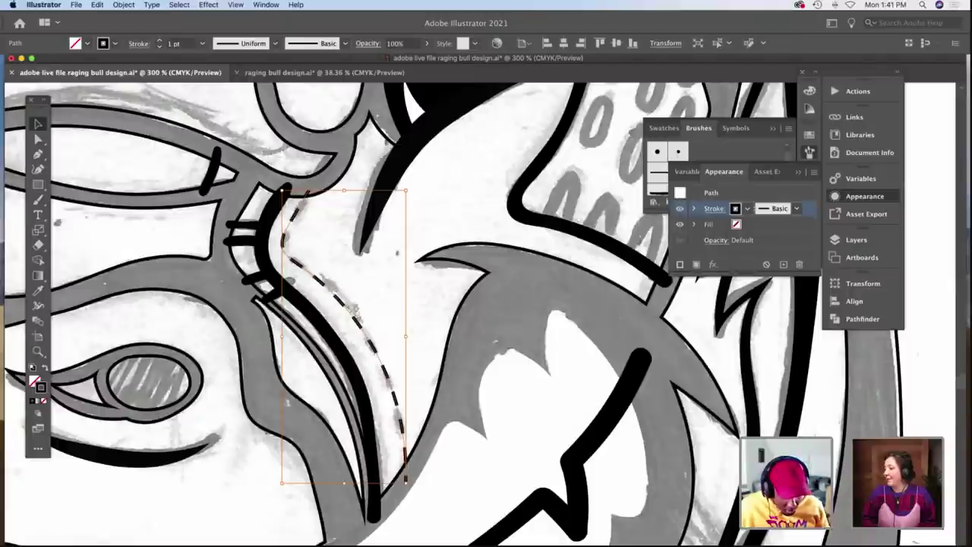
Set the dashed seam line's stroke weight to 2 pt.
click(714, 212)
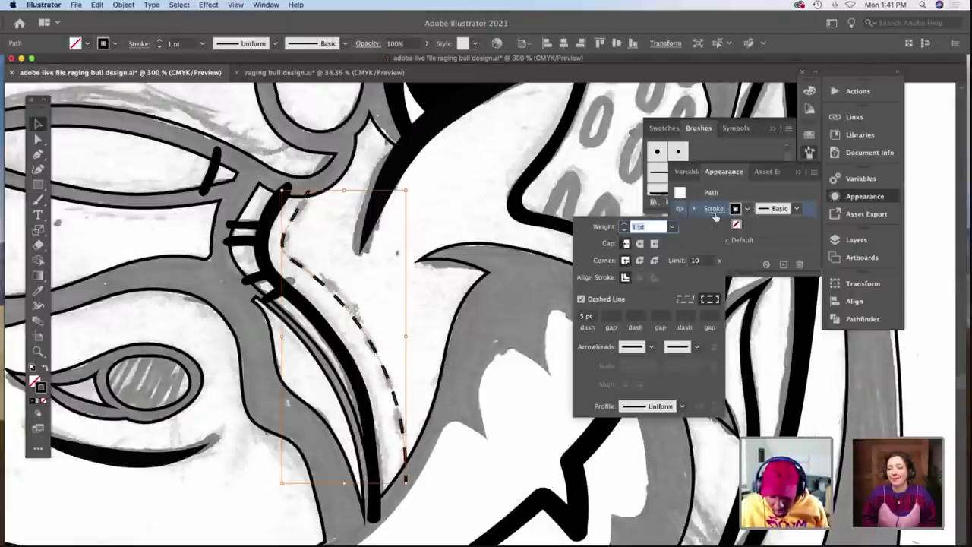
click(622, 225)
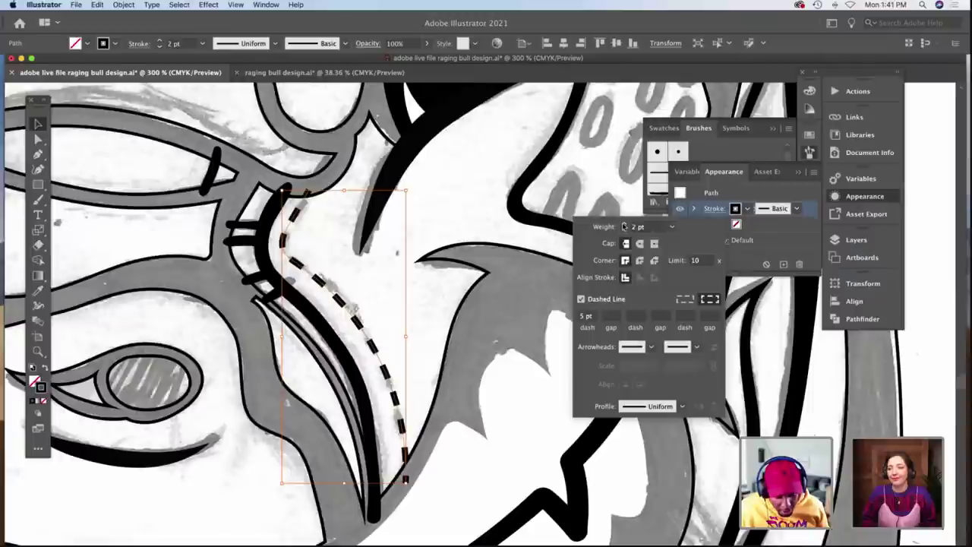
click(721, 213)
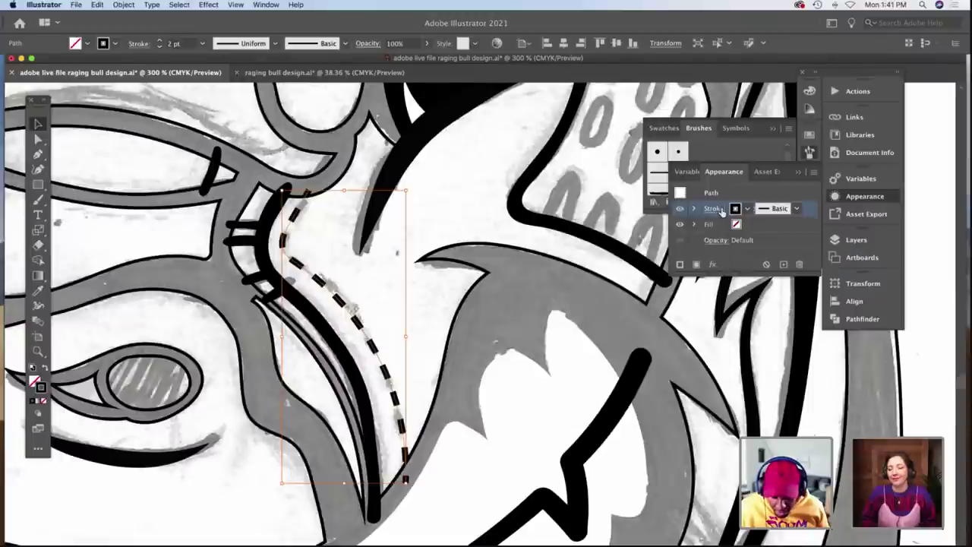
Set the dashed seam line's dash length to 7 pt.
click(721, 211)
click(582, 315)
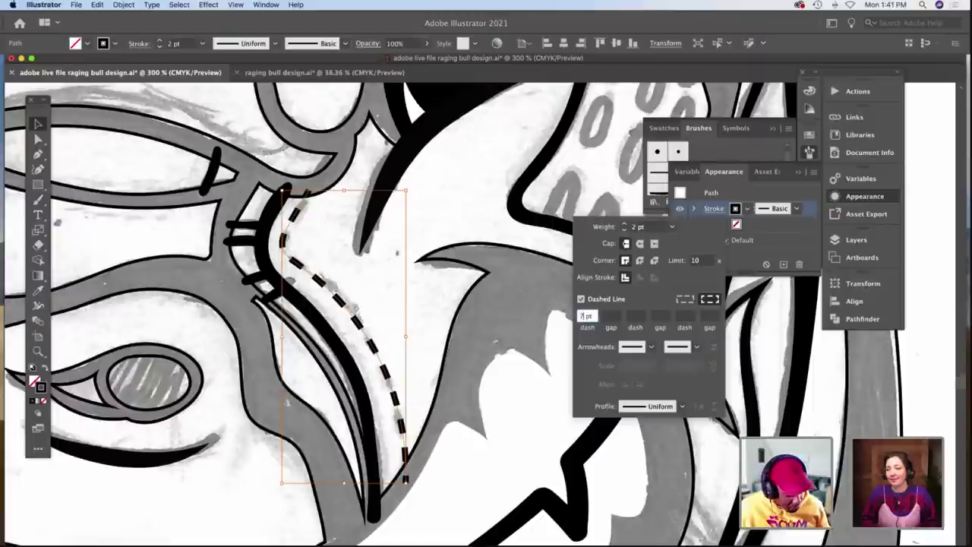
key(Return)
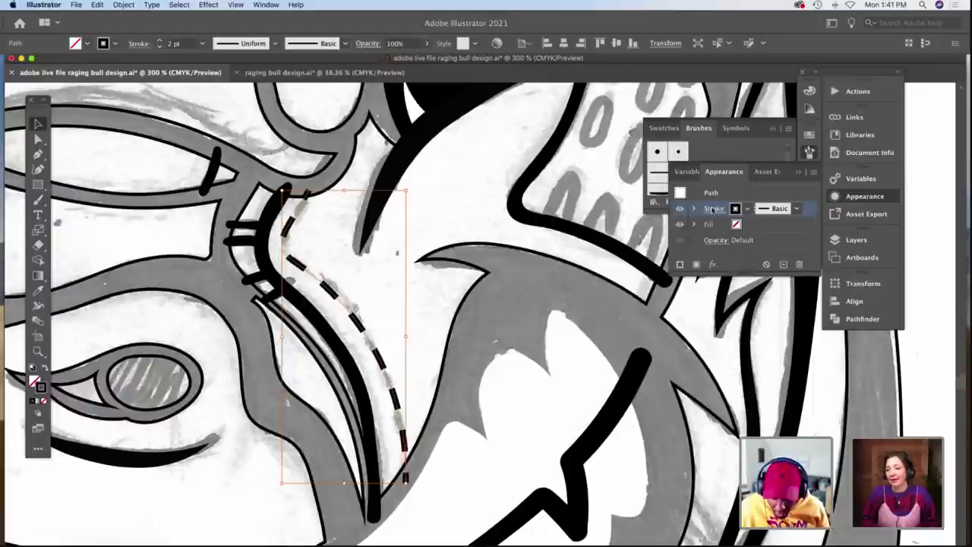
Set the seam line's dash length to 4 pt and its stroke weight to 3 pt, then deselect the line.
click(712, 210)
click(584, 316)
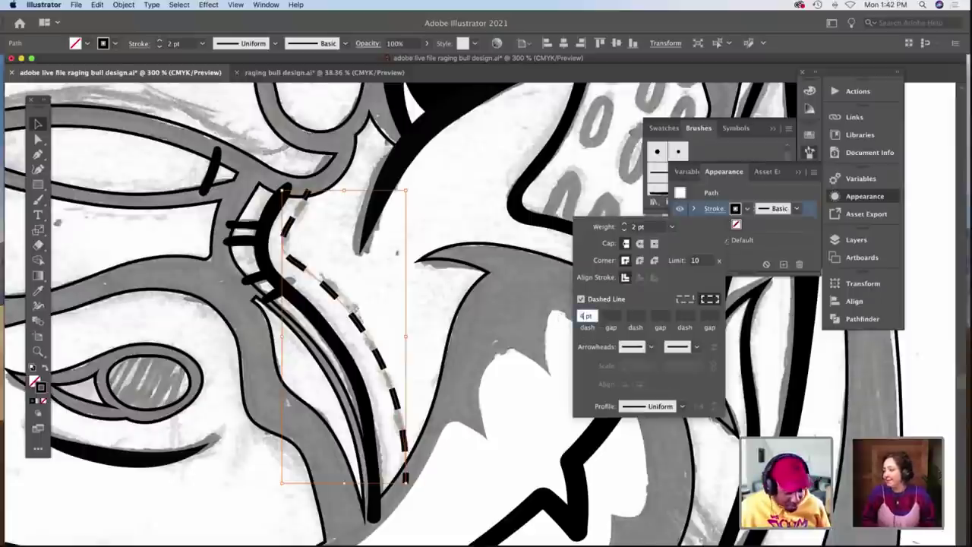
key(Return)
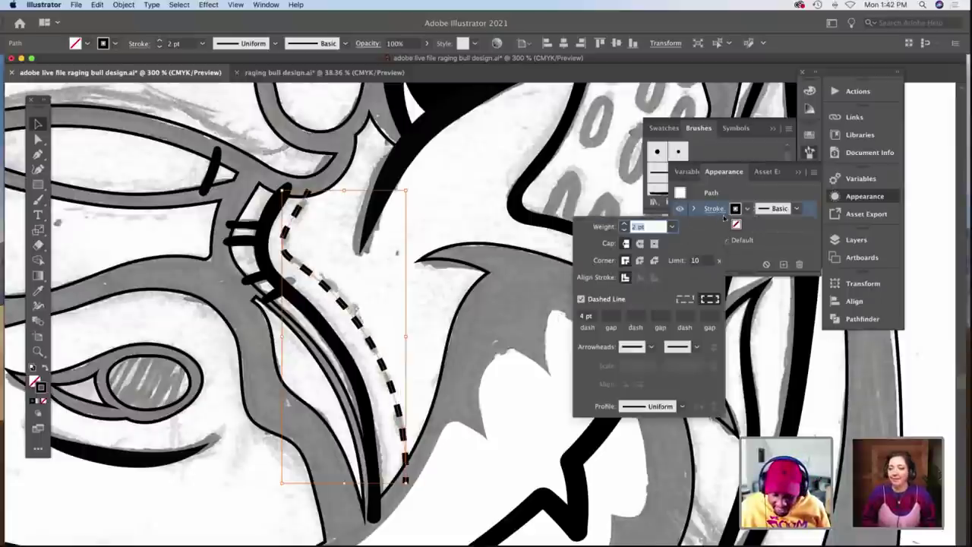
click(714, 209)
click(623, 223)
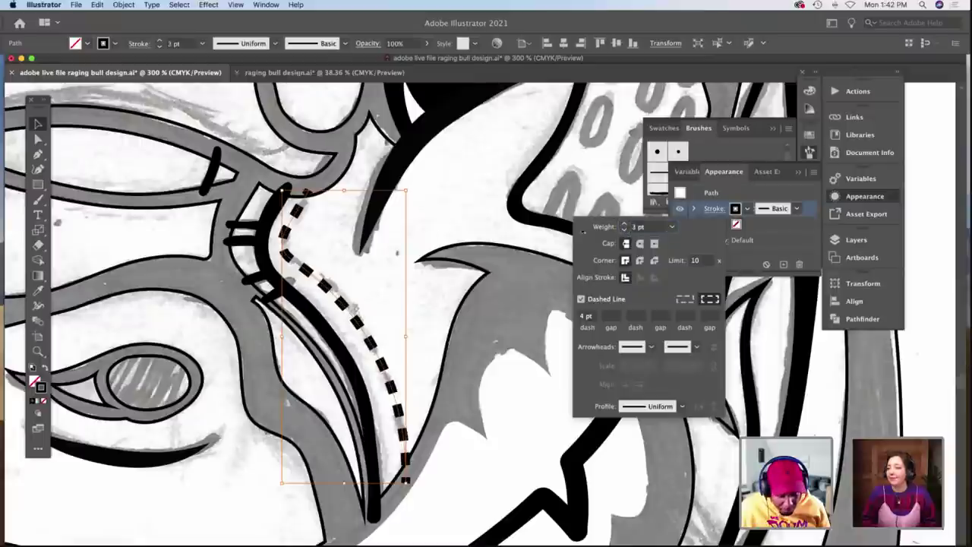
click(392, 299)
click(392, 299)
Review the inked bull head from horns to chin, checking how the stitched cheek seam sits with the other line work.
key(super+space)
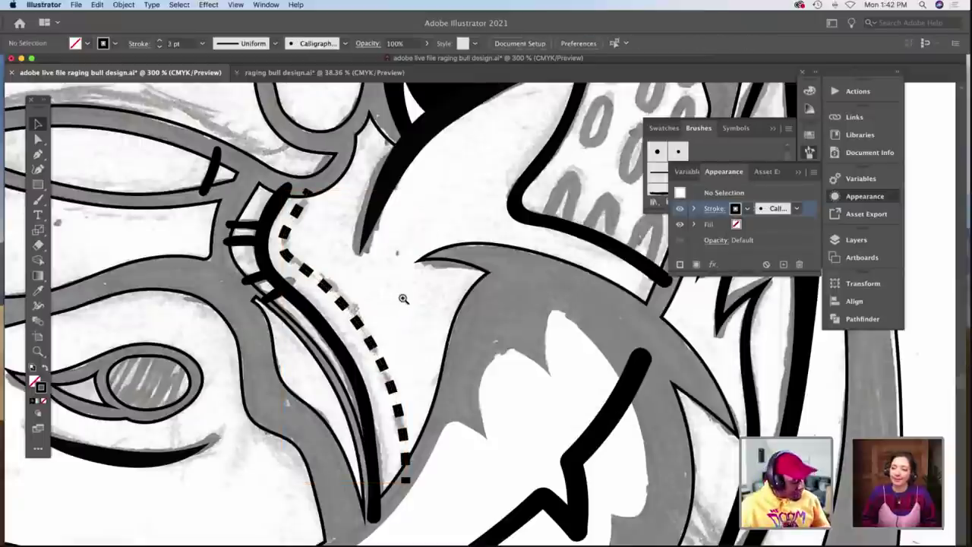
key(z)
alt+click(403, 298)
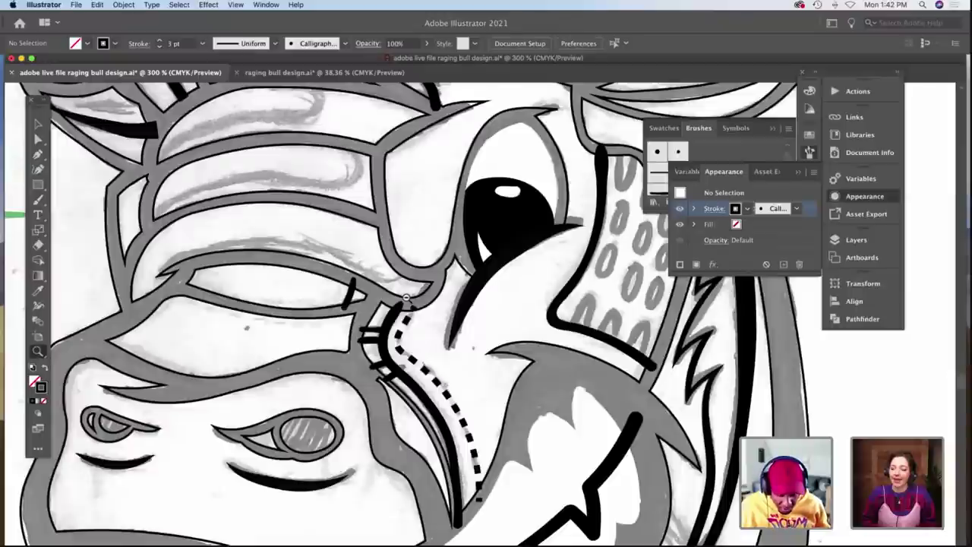
alt+click(397, 294)
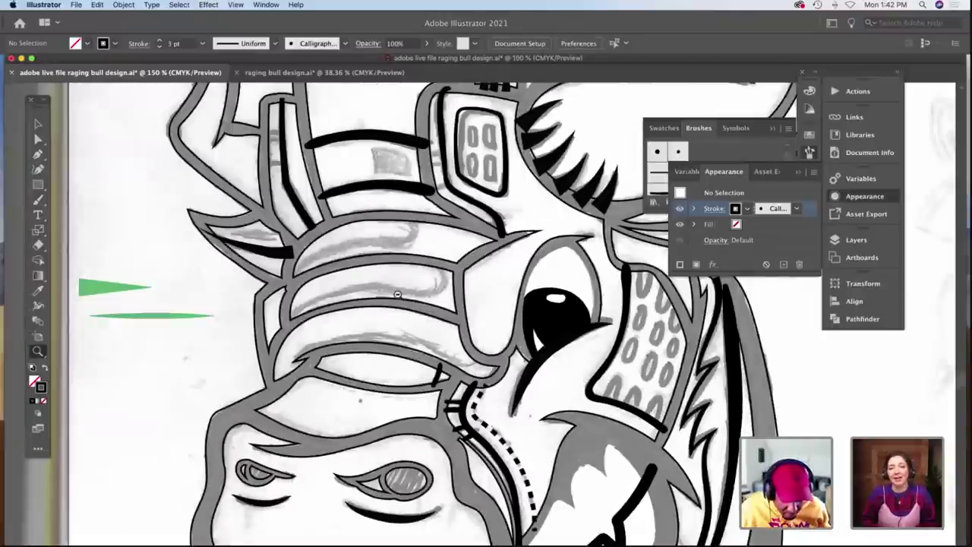
alt+click(396, 294)
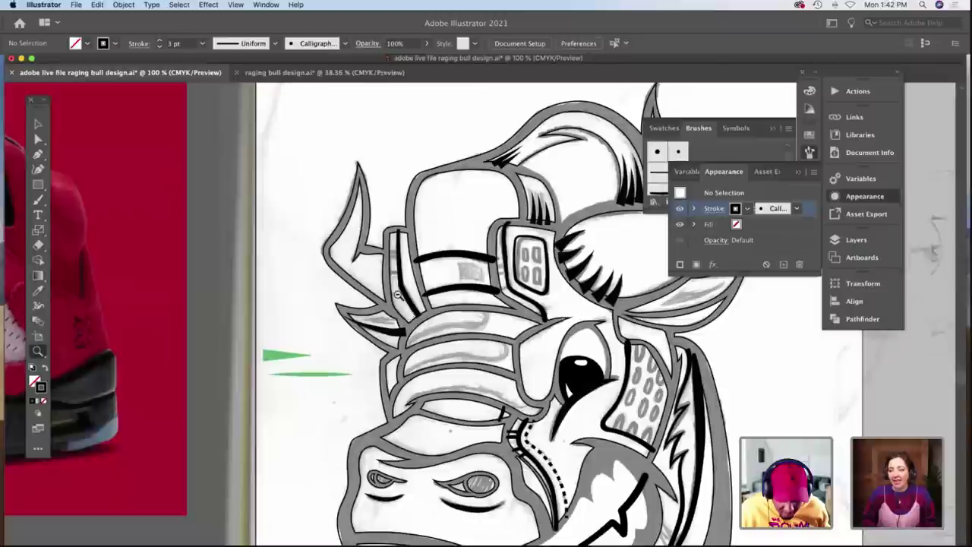
scroll(396, 295, down, 5)
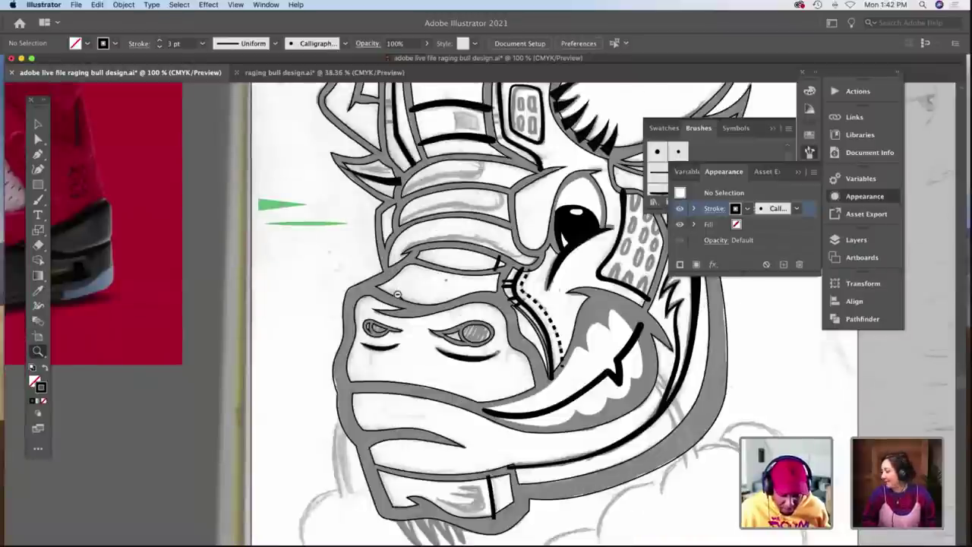
alt+click(396, 294)
scroll(397, 294, up, 4)
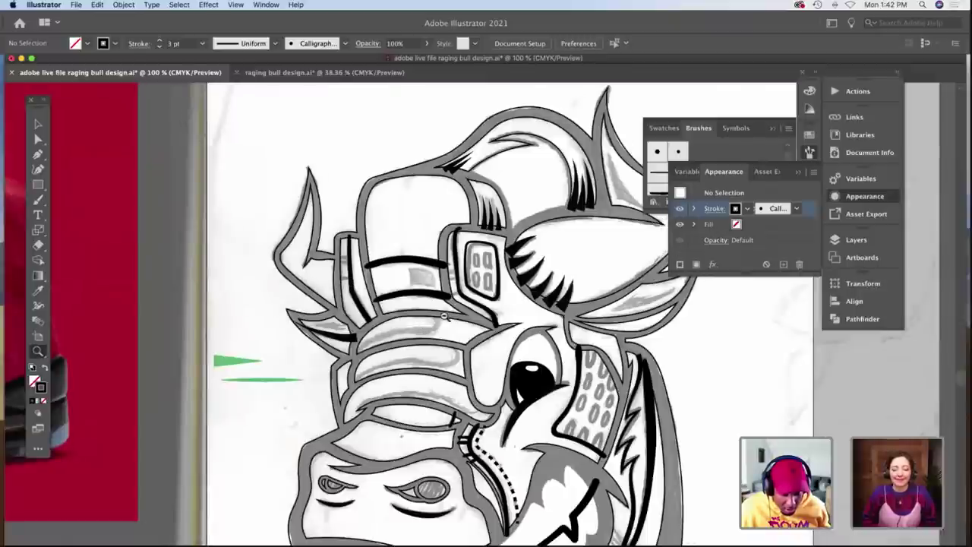
scroll(442, 316, right, 3)
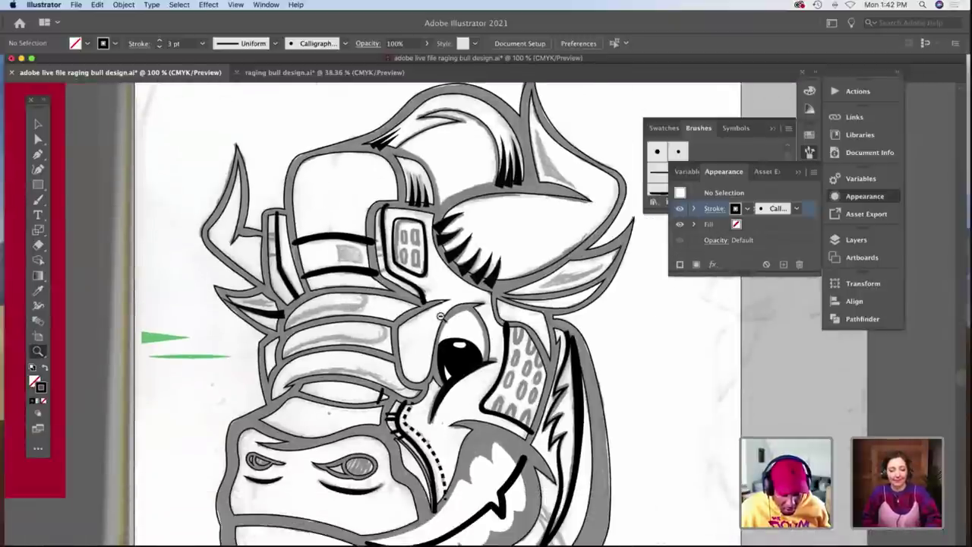
scroll(440, 315, down, 2)
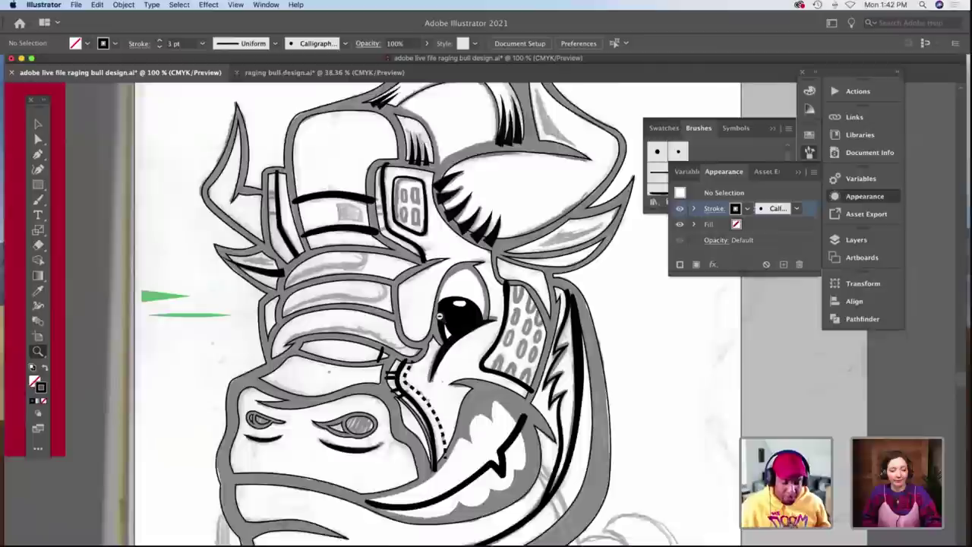
scroll(440, 316, down, 4)
scroll(440, 316, up, 5)
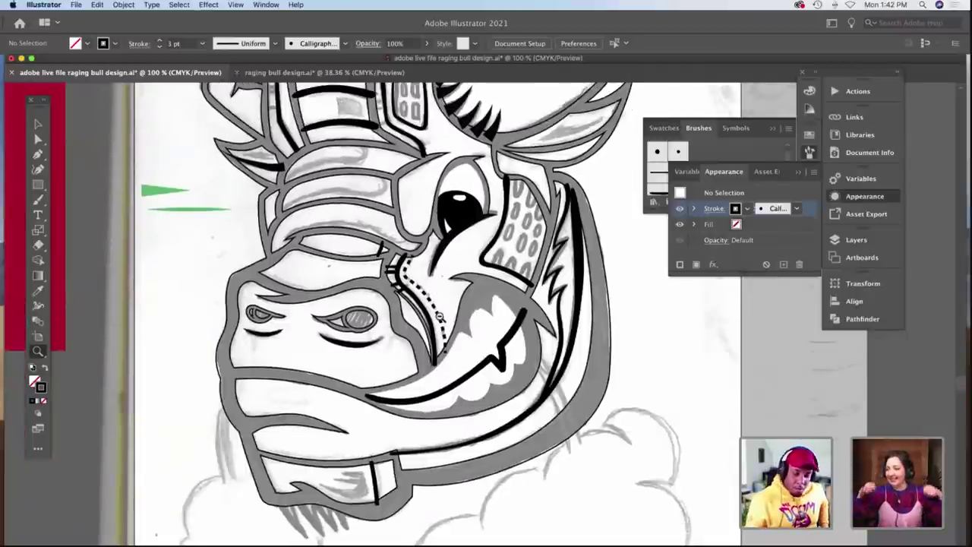
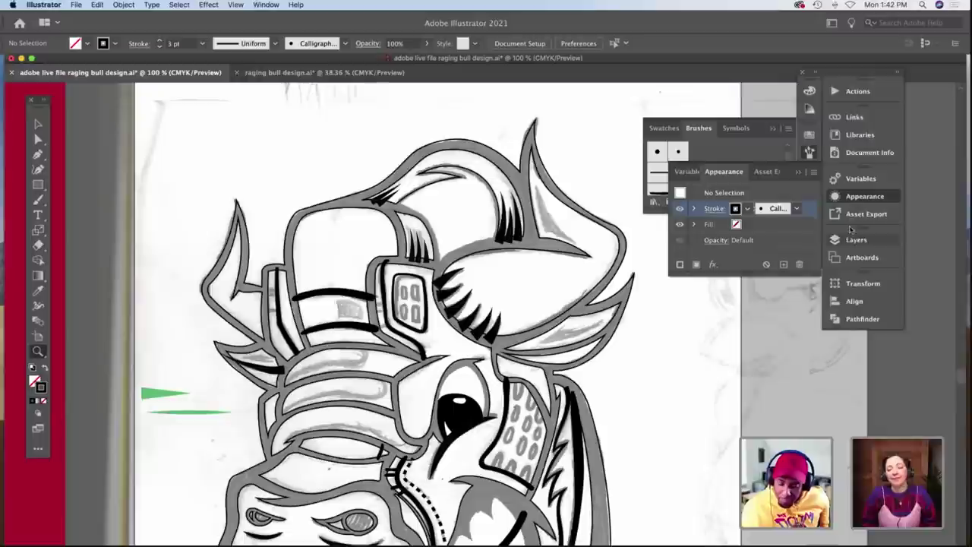
Show the layer list and move both green tapered strokes off the bull drawing to the lower corner of the sneaker photo.
click(857, 240)
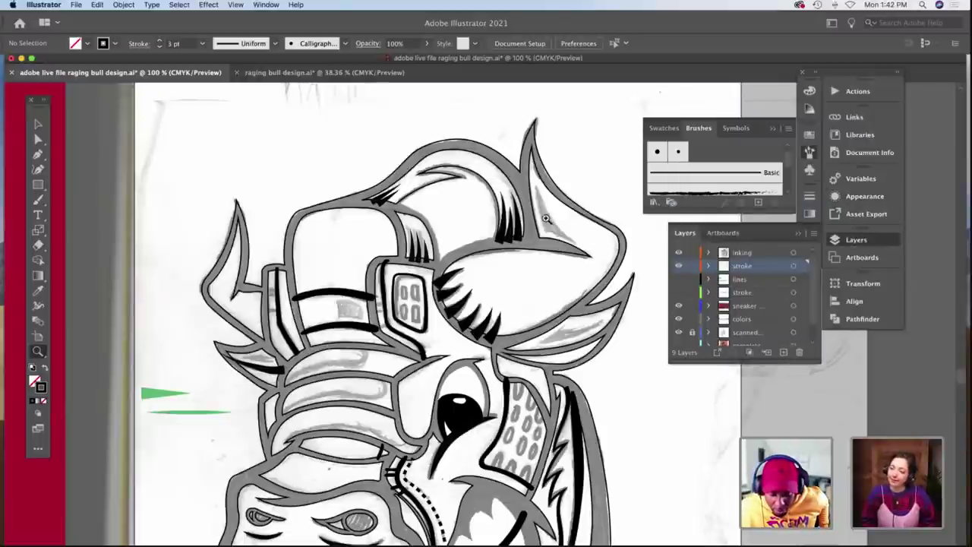
scroll(545, 219, up, 10)
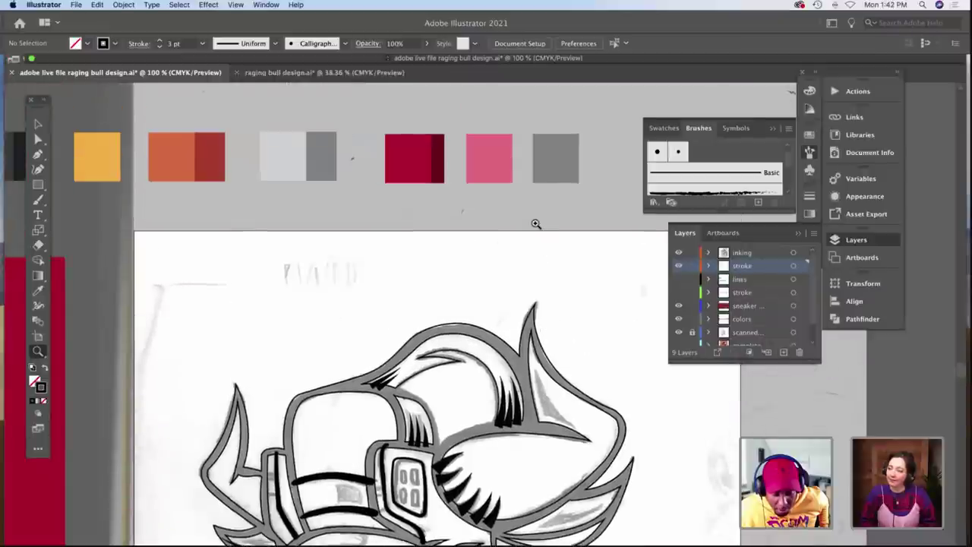
scroll(473, 187, down, 1)
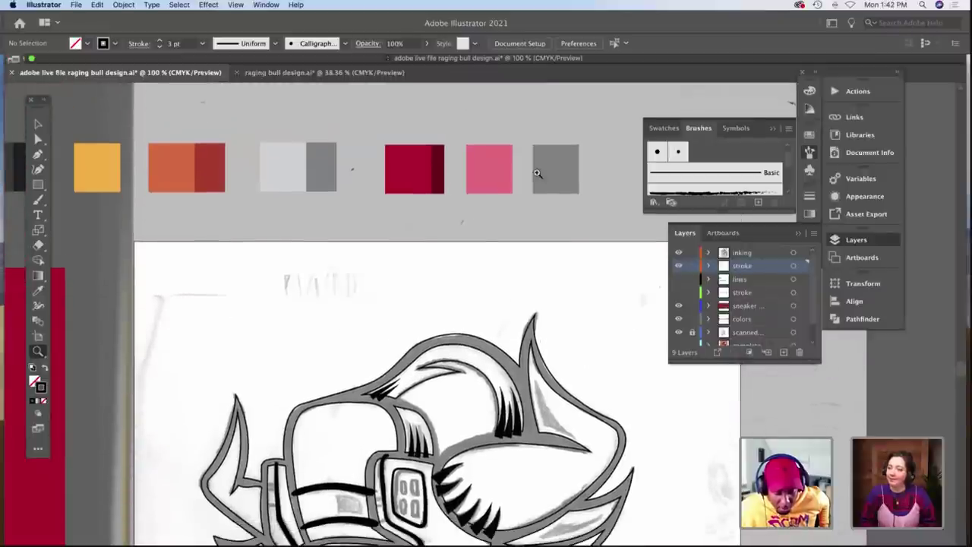
alt+click(171, 239)
scroll(171, 239, down, 8)
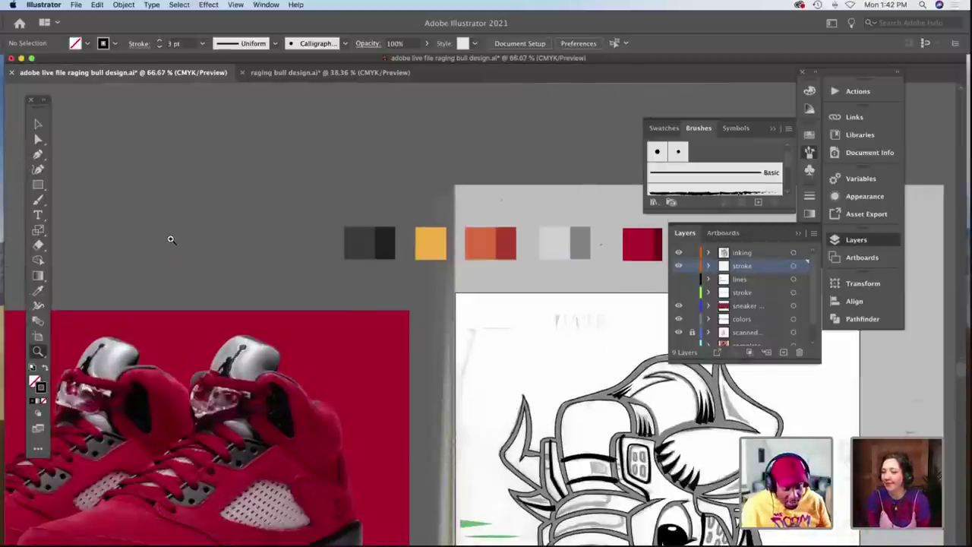
scroll(171, 239, down, 2)
scroll(170, 239, right, 2)
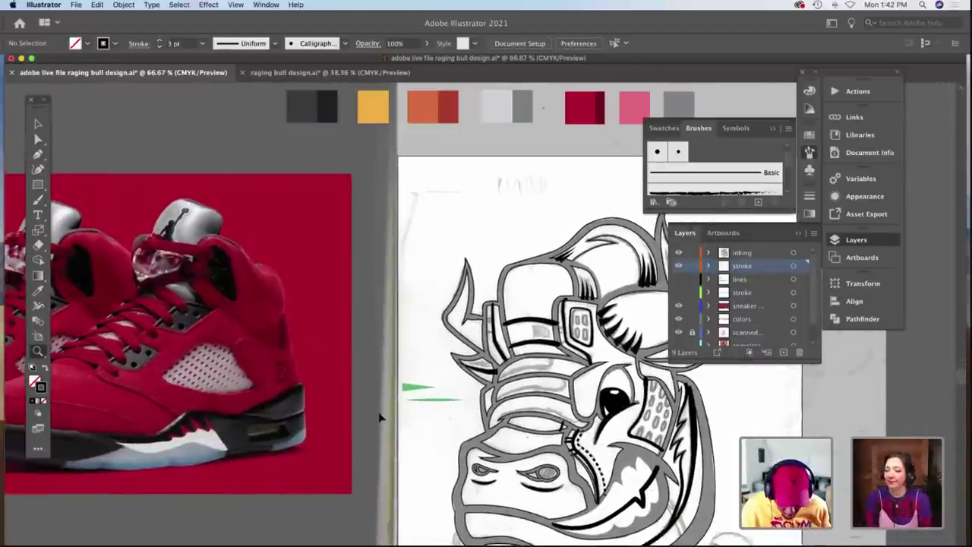
key(v)
click(431, 401)
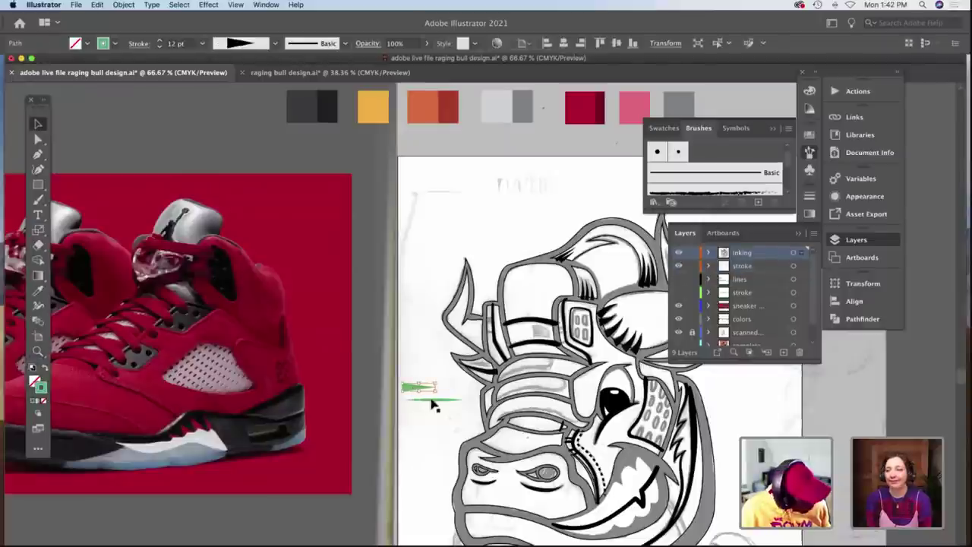
shift+click(436, 400)
drag(436, 400, 359, 465)
click(365, 426)
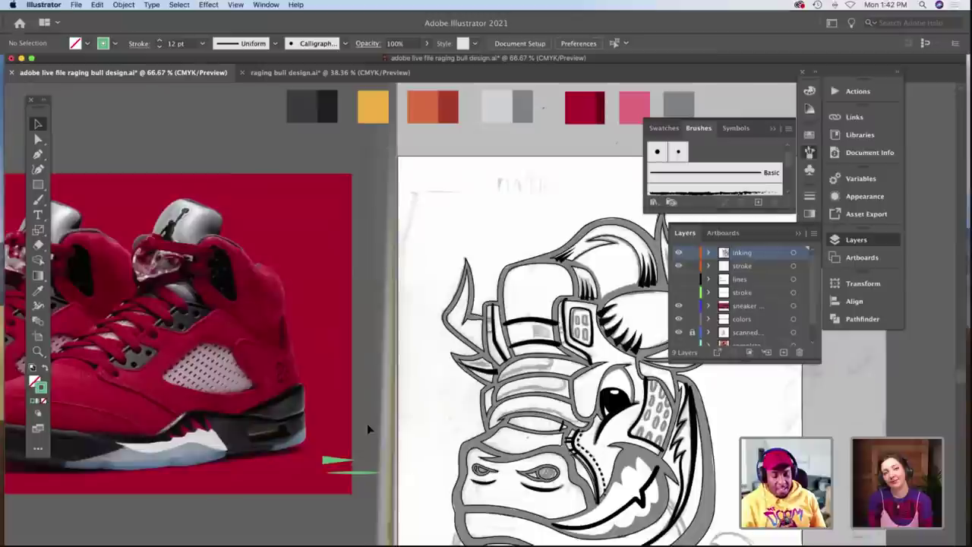
Fill the bull's upper snout shape, just above the muzzle, with the dark red sampled from the palette swatches.
scroll(367, 423, left, 1)
scroll(366, 423, left, 4)
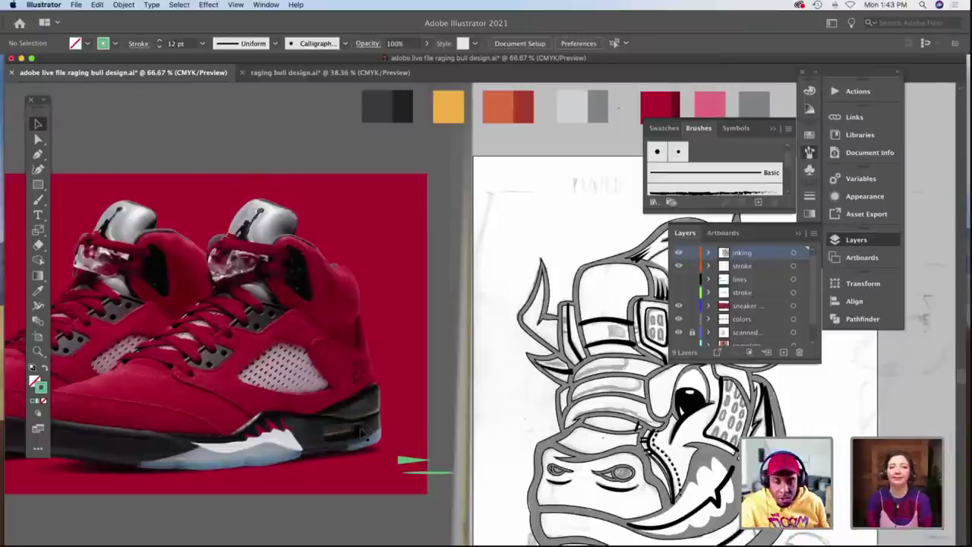
scroll(442, 394, right, 4)
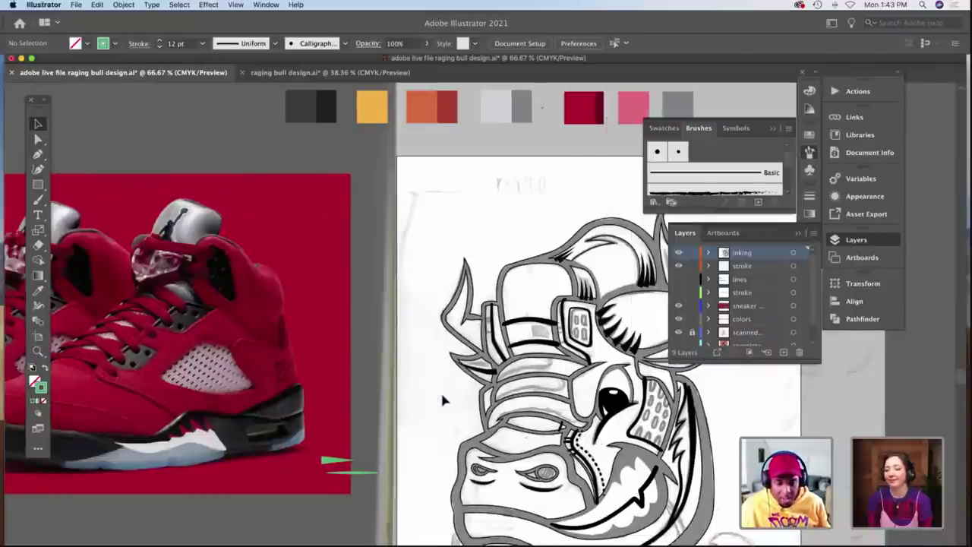
scroll(479, 383, right, 3)
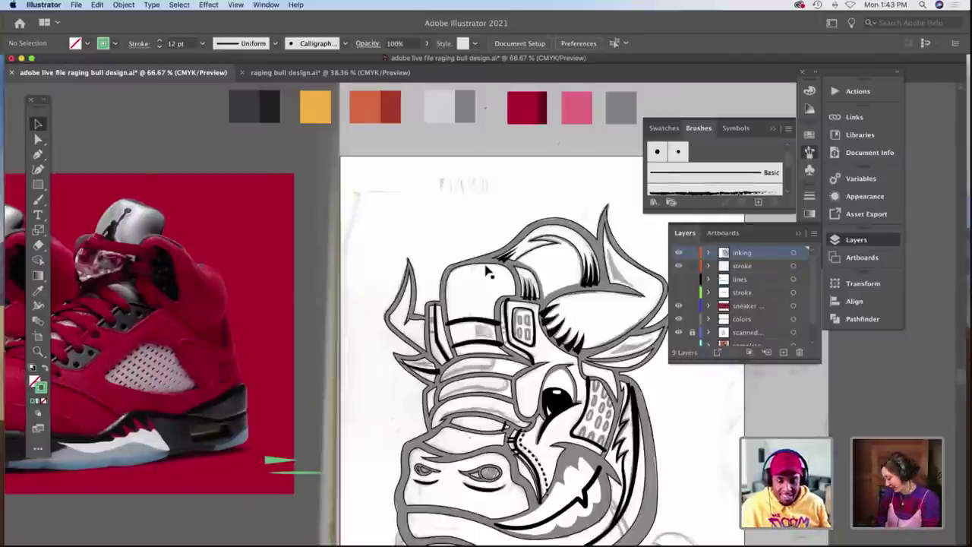
scroll(479, 317, down, 3)
click(479, 318)
key(i)
scroll(479, 315, up, 5)
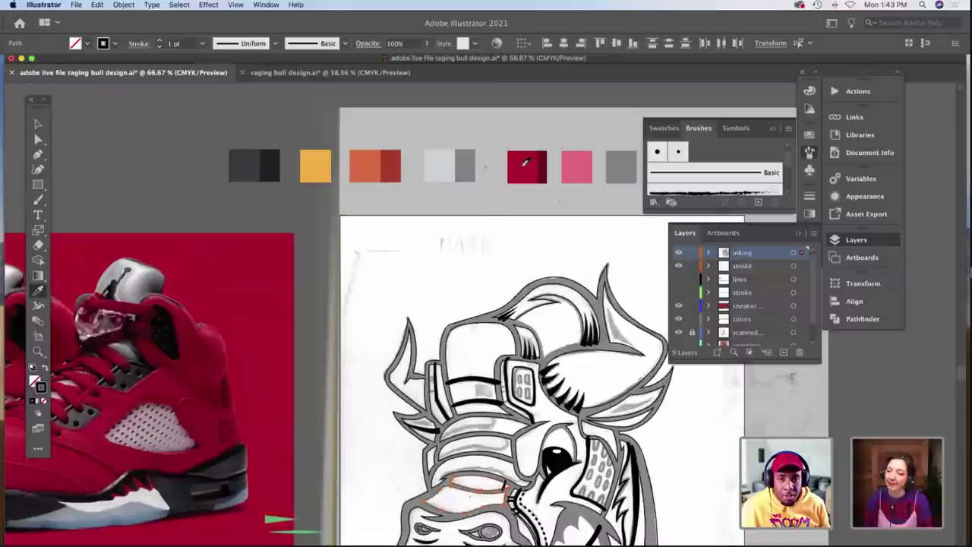
click(524, 161)
scroll(503, 201, down, 5)
key(v)
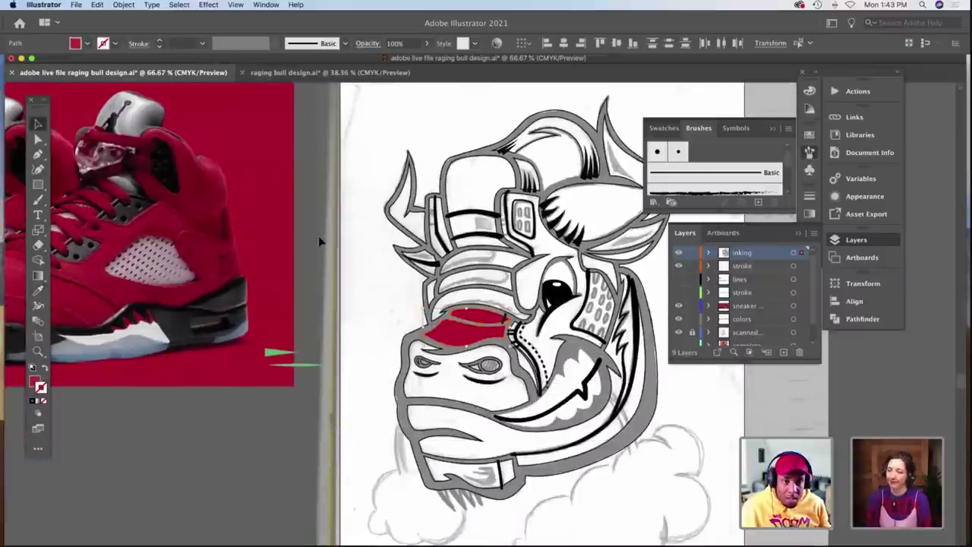
Fill the inner ovals of both nostrils with the charcoal sampled from the dark palette swatch, then deselect them.
click(489, 369)
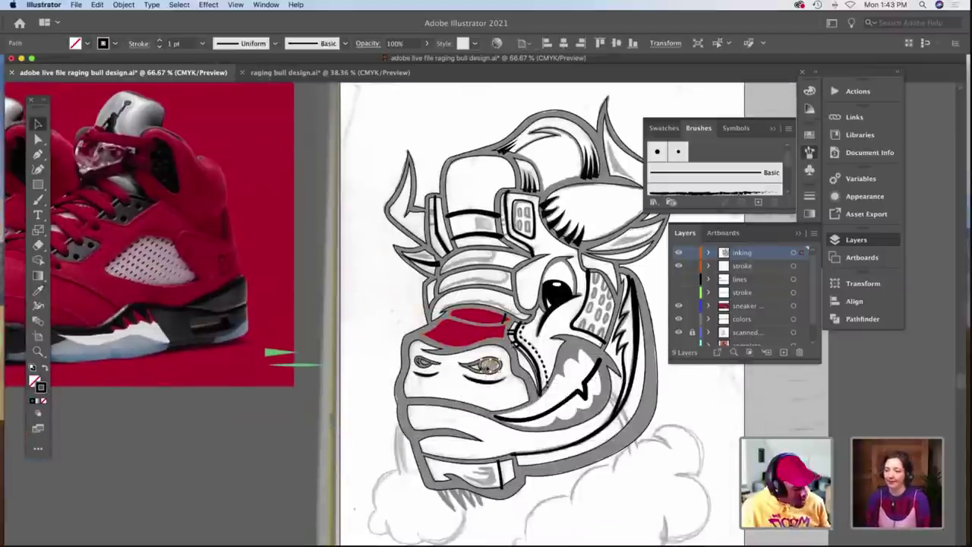
shift+click(426, 368)
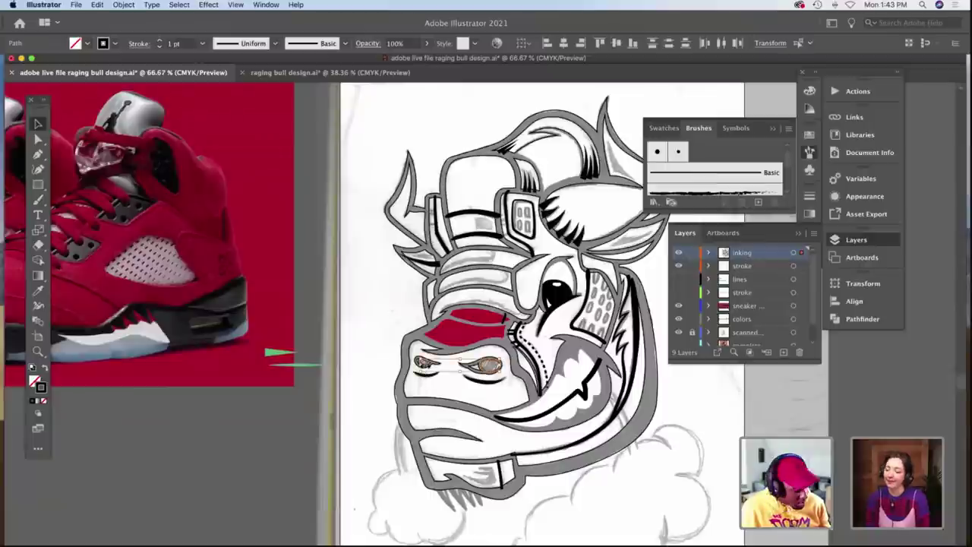
key(i)
scroll(531, 304, up, 4)
click(617, 155)
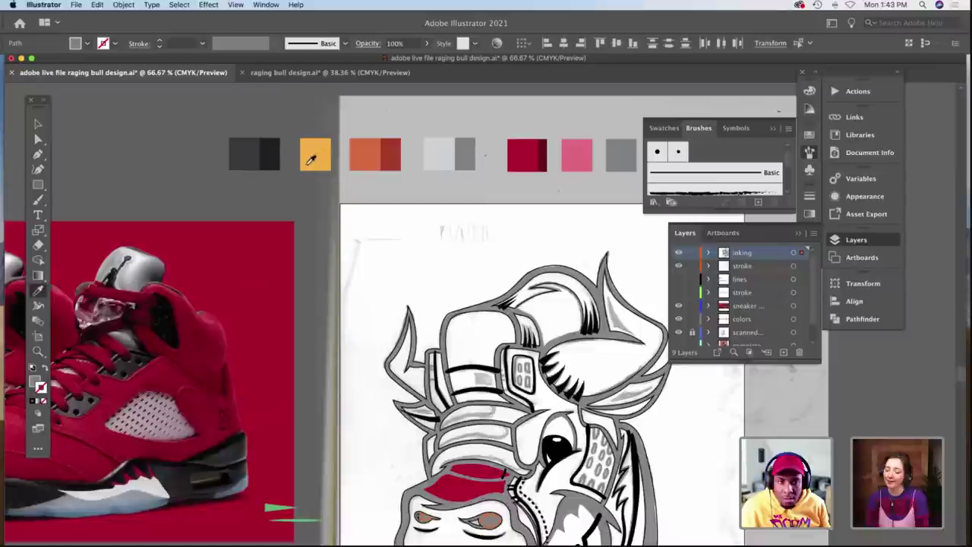
click(256, 156)
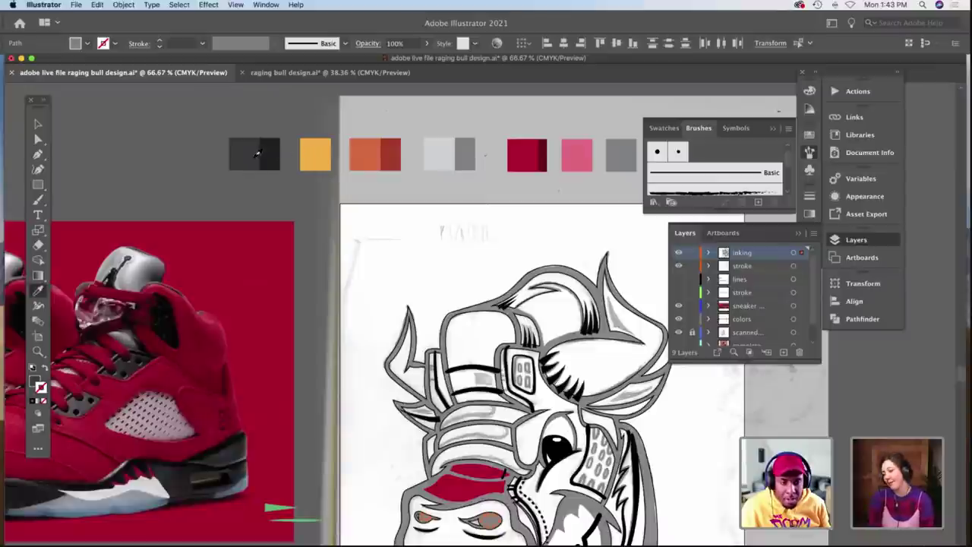
key(v)
click(317, 286)
scroll(317, 286, down, 5)
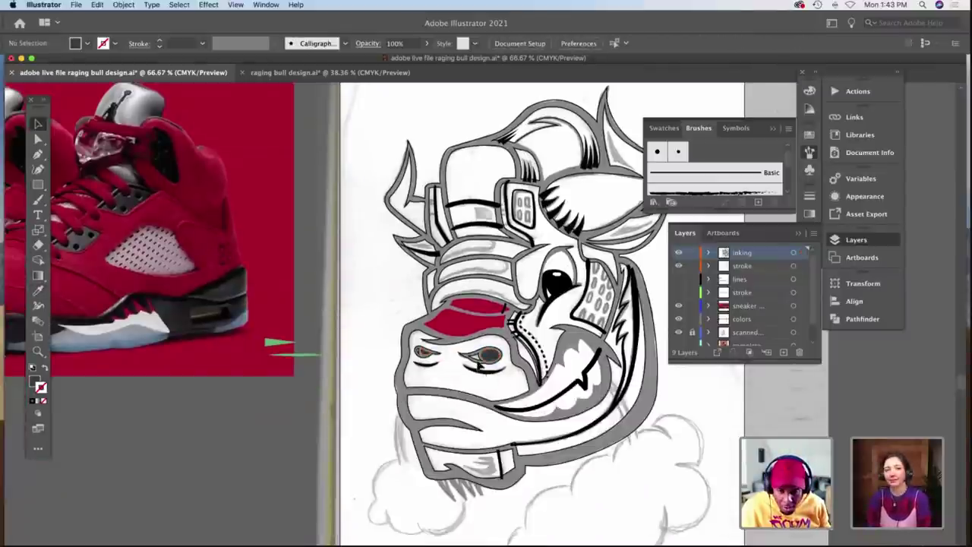
Fill the small shapes beside both nostril ovals with the medium gray palette swatch and deselect them.
click(478, 365)
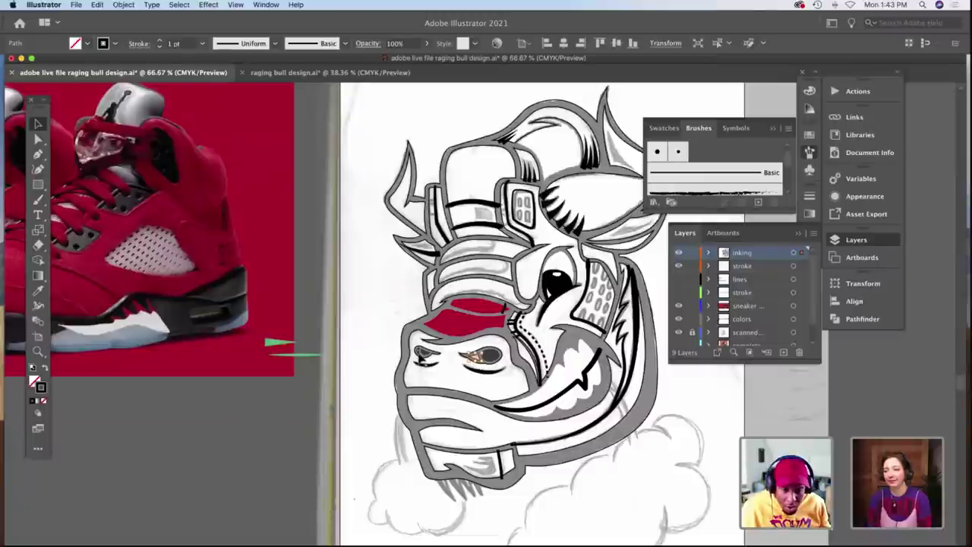
shift+click(420, 355)
key(i)
scroll(510, 307, up, 3)
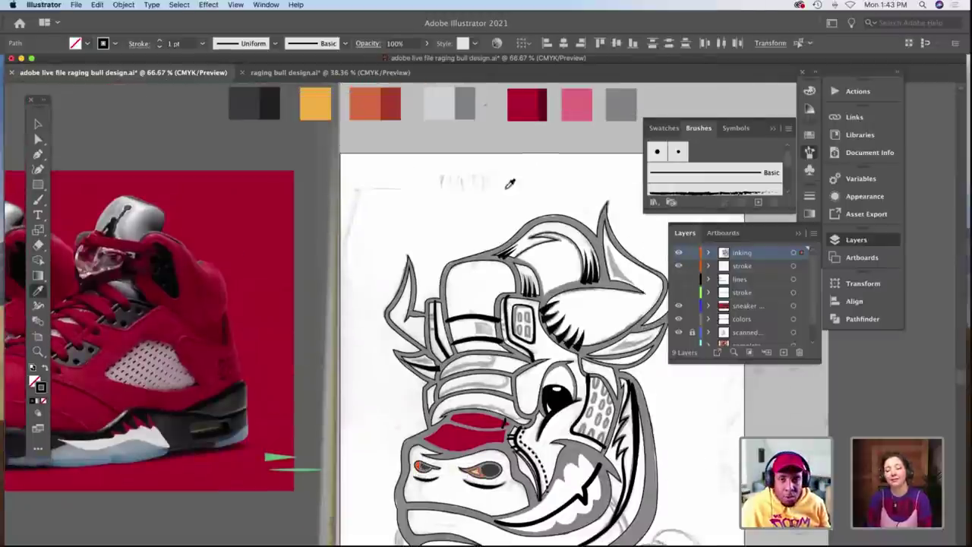
click(621, 102)
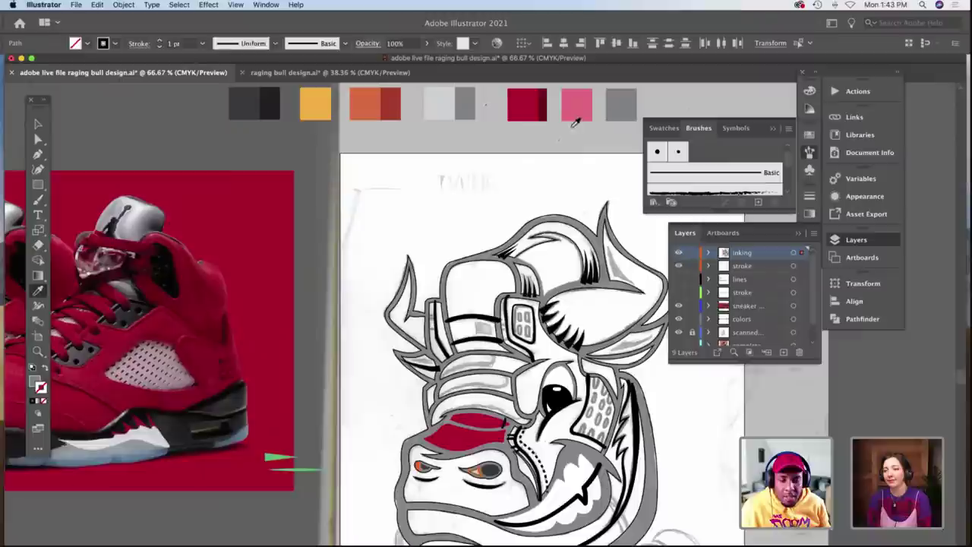
key(v)
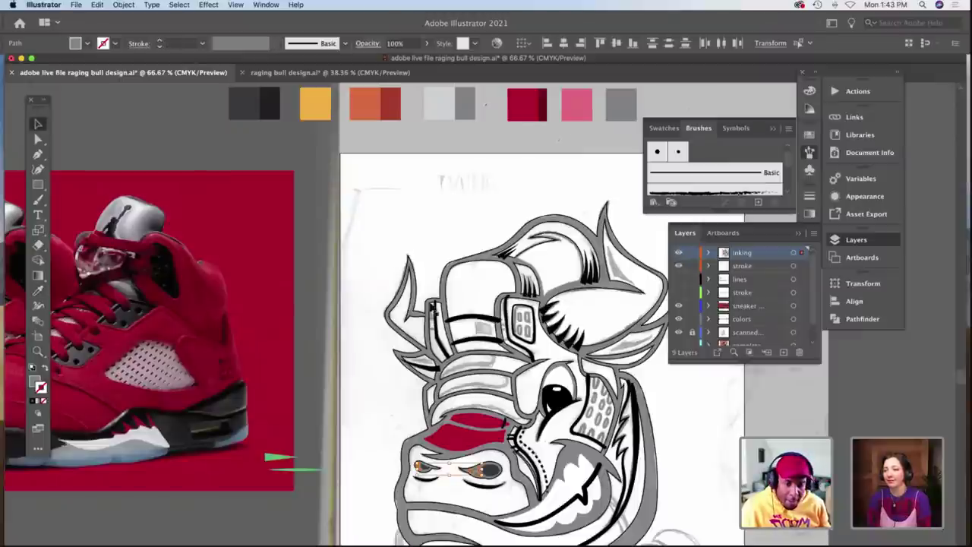
click(330, 341)
Swap fill and stroke on both outer nostril shapes so each has a solid black fill and no stroke.
click(488, 466)
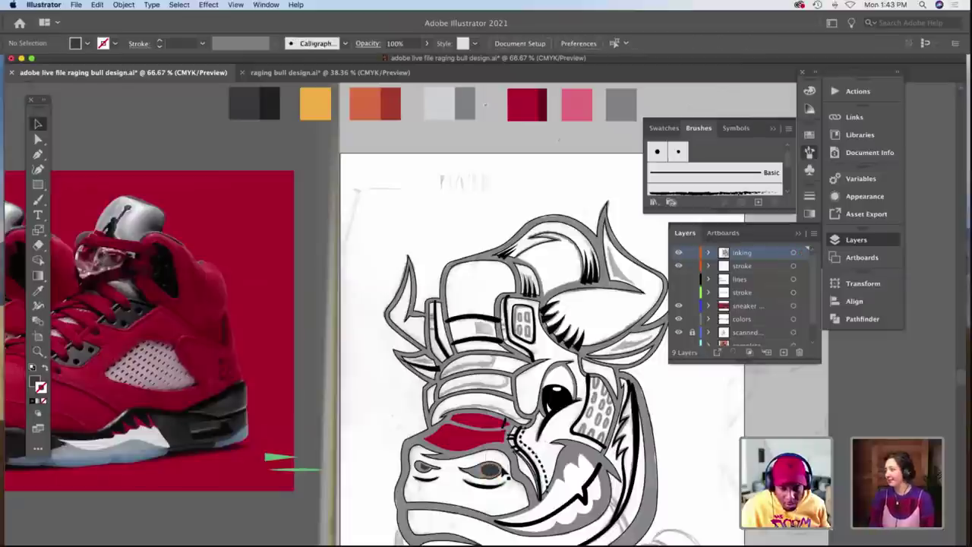
key(shift+x)
key(shift+x)
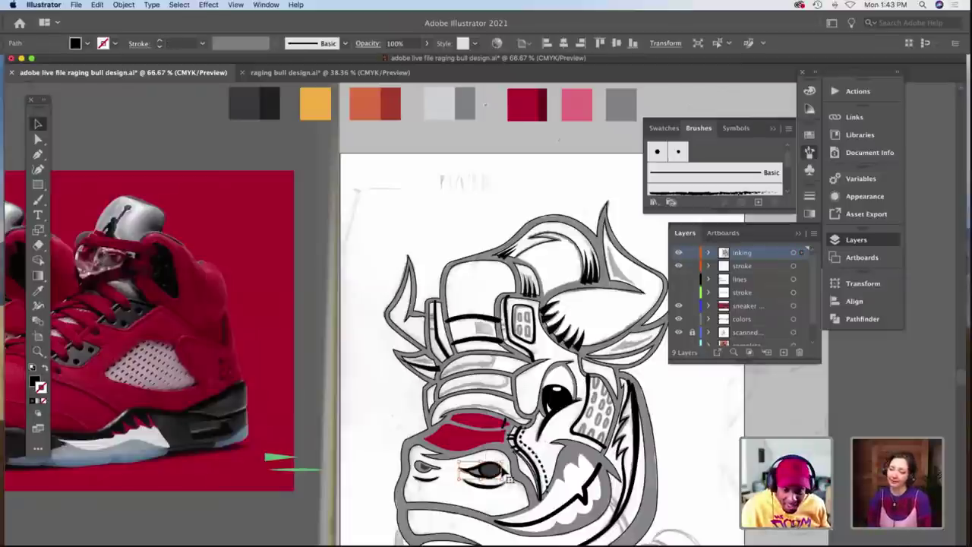
click(452, 489)
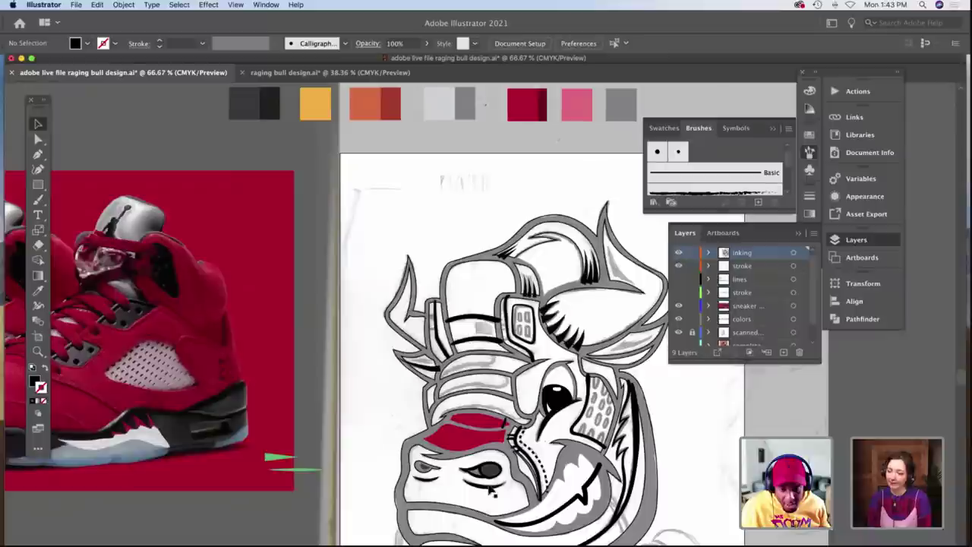
key(shift+x)
click(429, 468)
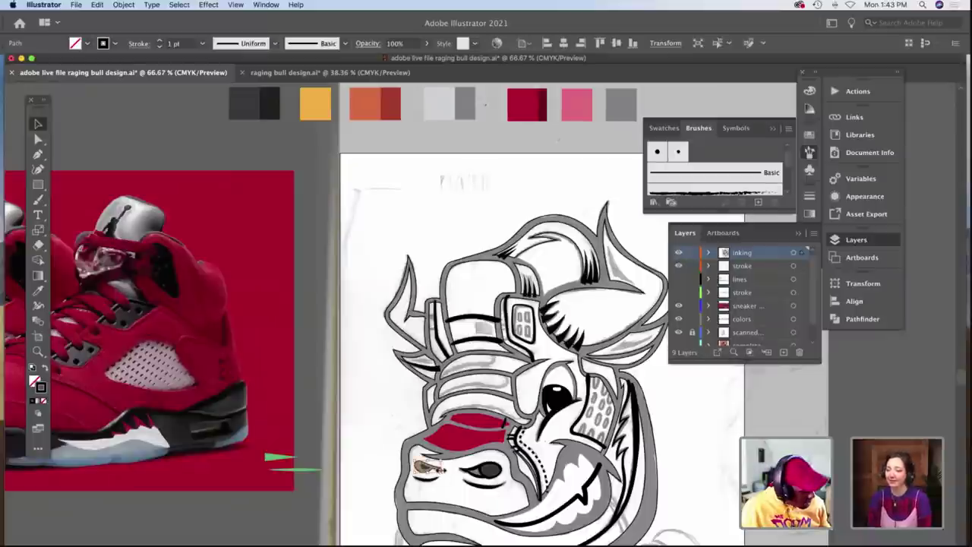
key(shift+x)
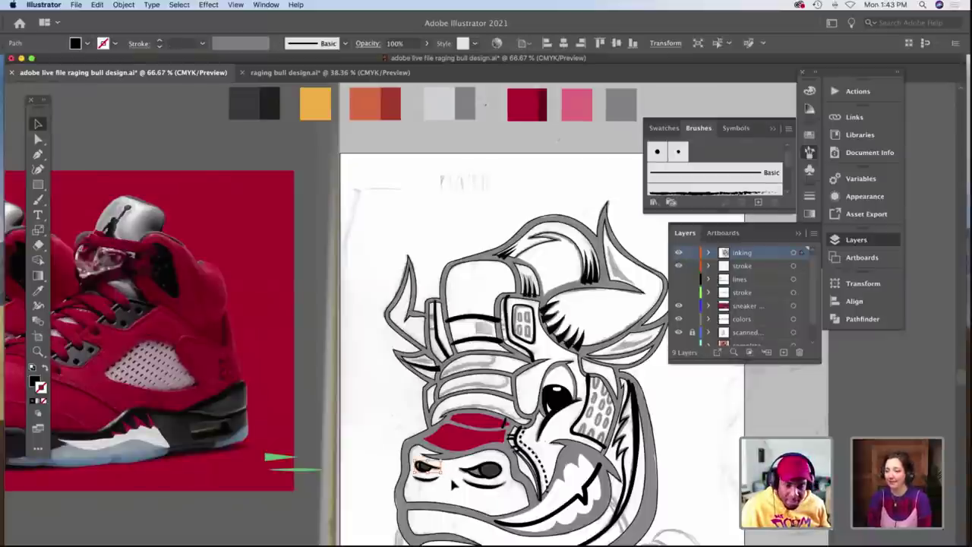
key(super+shift+a)
Fill the muzzle shape around the nostrils with the dark red sampled from the upper snout, then deselect it.
scroll(456, 456, down, 3)
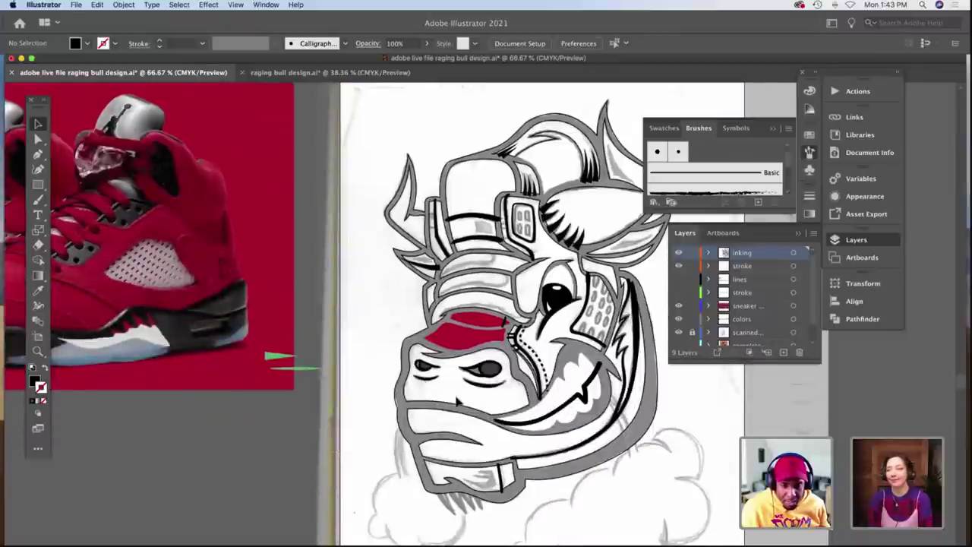
click(459, 421)
click(459, 398)
click(458, 413)
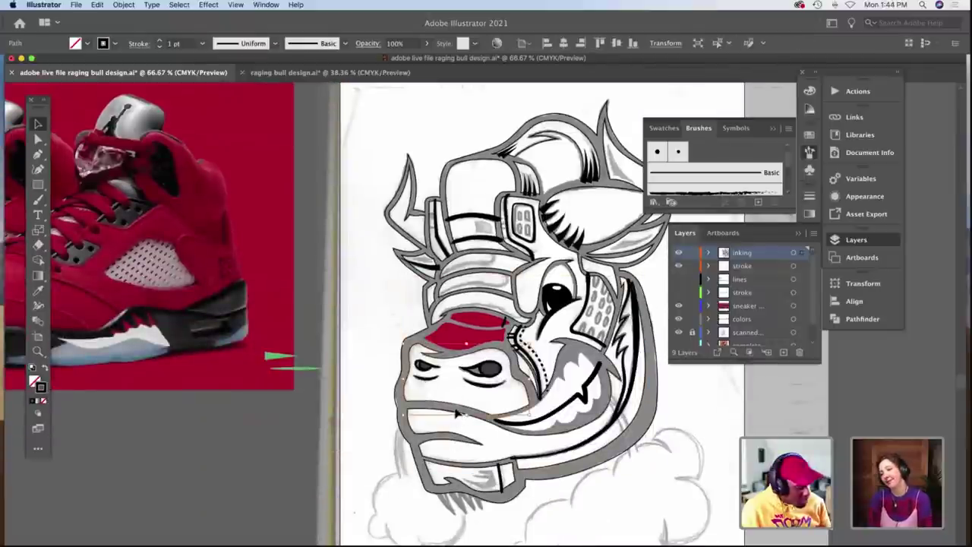
key(i)
click(468, 333)
key(v)
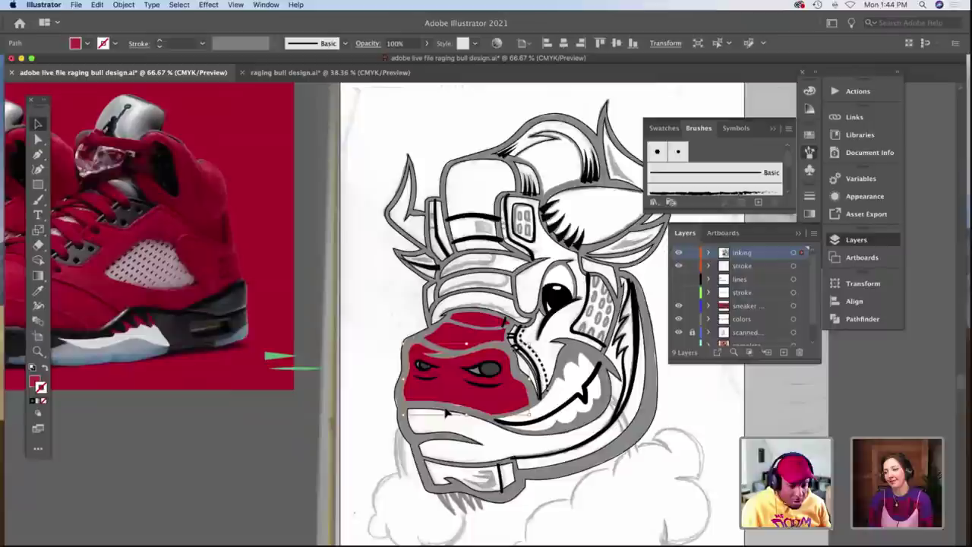
key(super+shift+a)
Fill the large lower jaw shape, running from the mouth up behind the cheek, with the medium gray palette swatch.
click(448, 418)
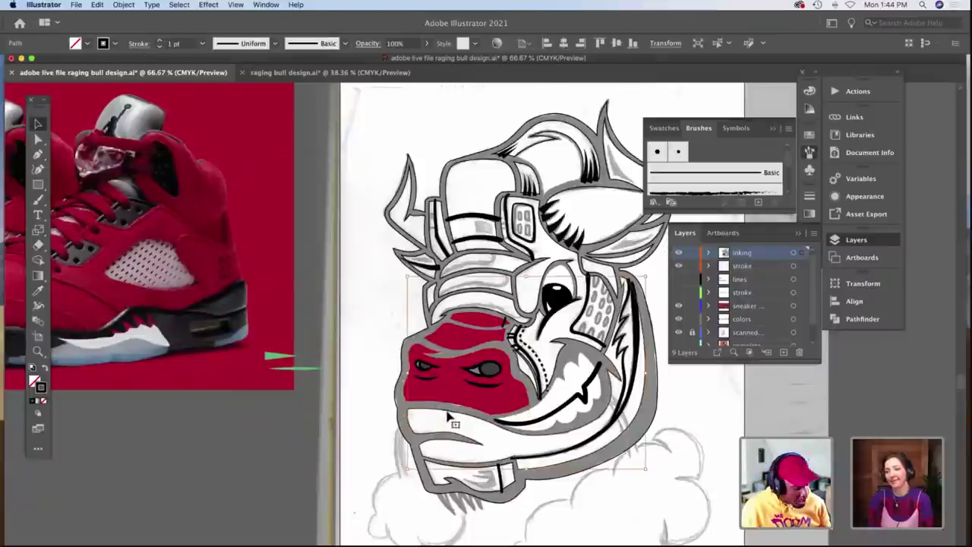
key(i)
scroll(600, 238, up, 5)
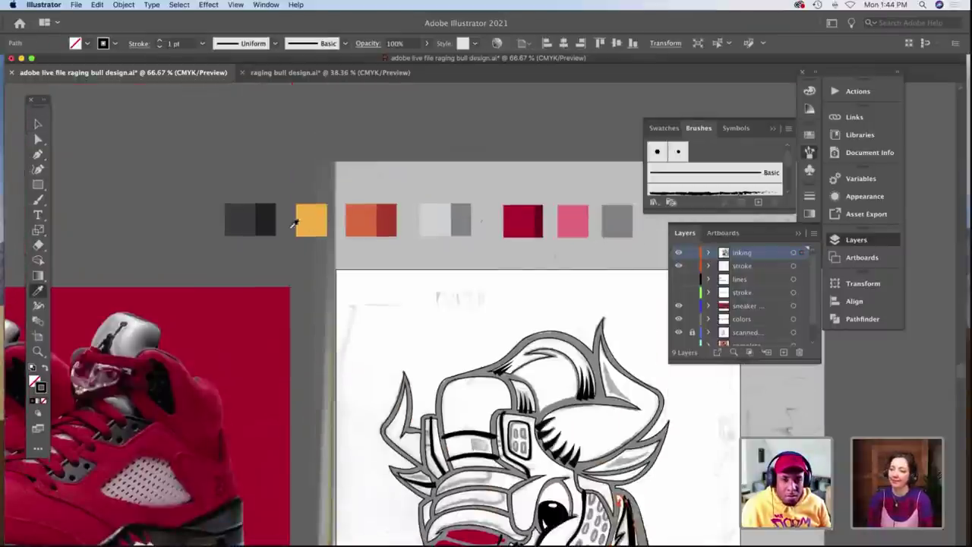
click(244, 222)
scroll(321, 304, down, 5)
scroll(377, 233, up, 5)
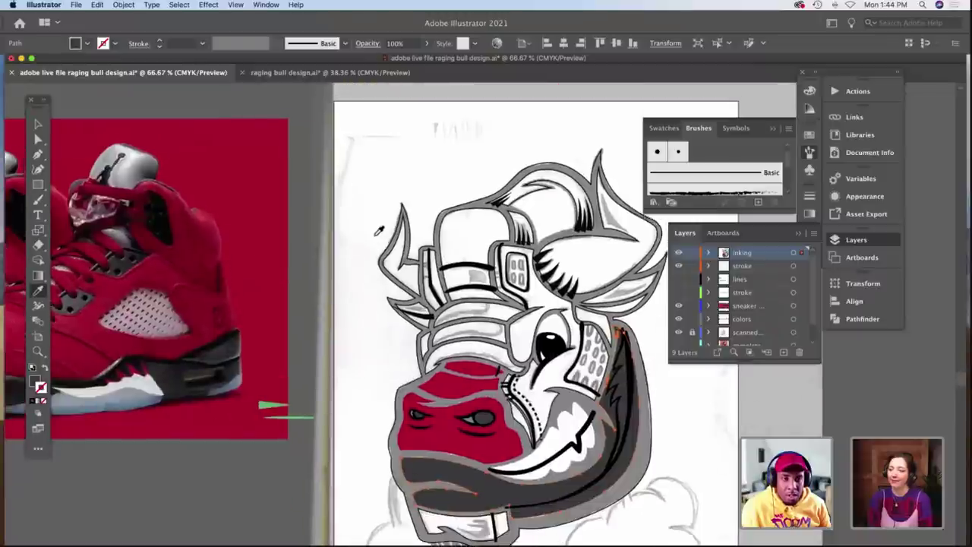
click(608, 172)
scroll(530, 252, down, 5)
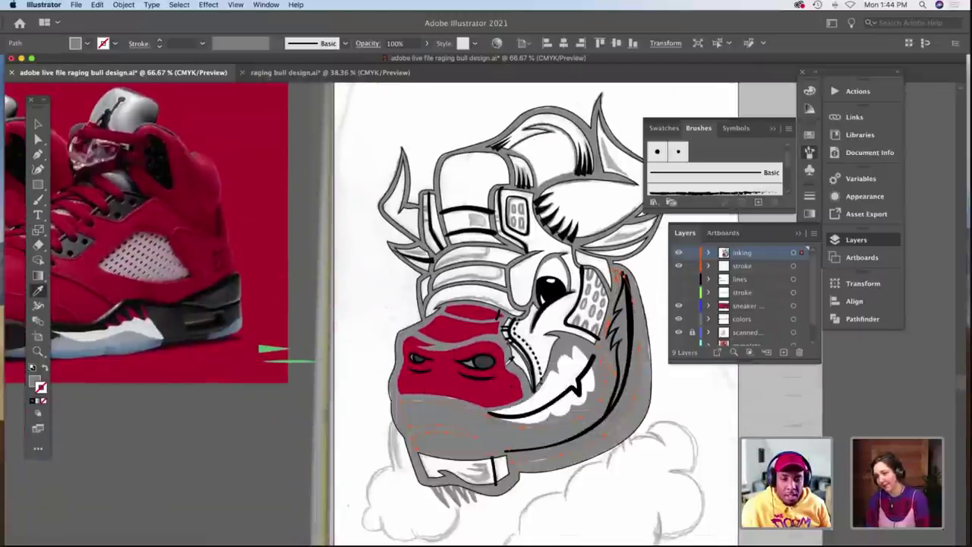
key(v)
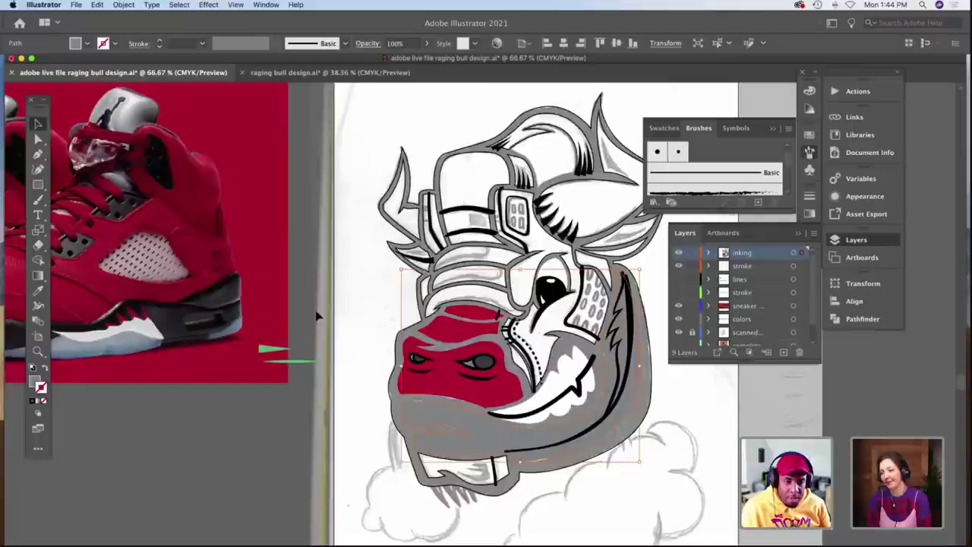
click(343, 360)
scroll(343, 364, down, 1)
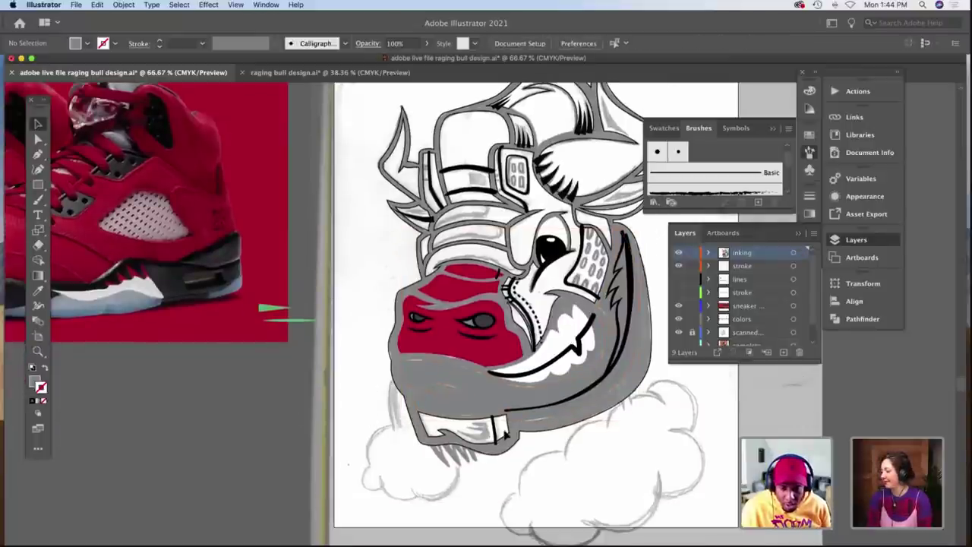
Fill the chin shape at the bottom of the jaw with the dark gray palette swatch, then deselect it.
click(480, 451)
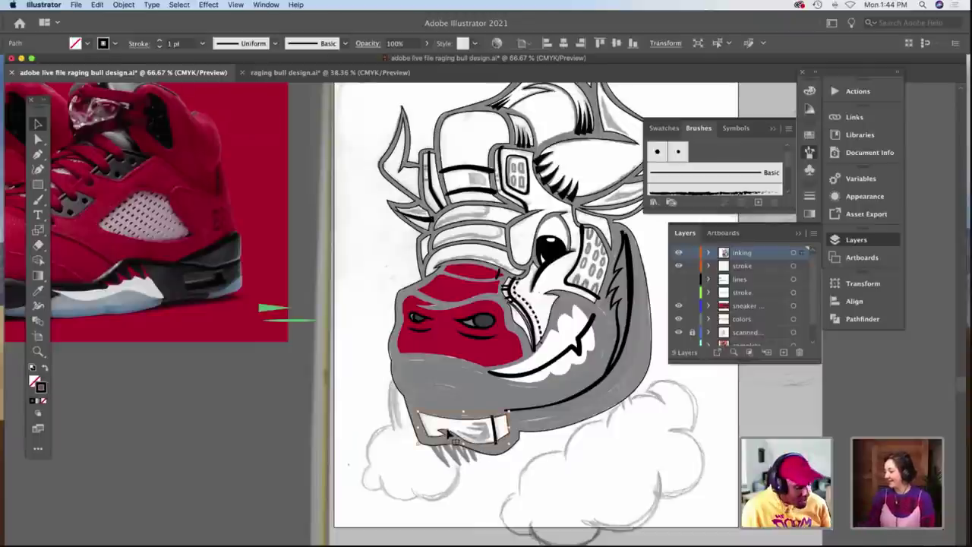
key(i)
scroll(195, 160, up, 6)
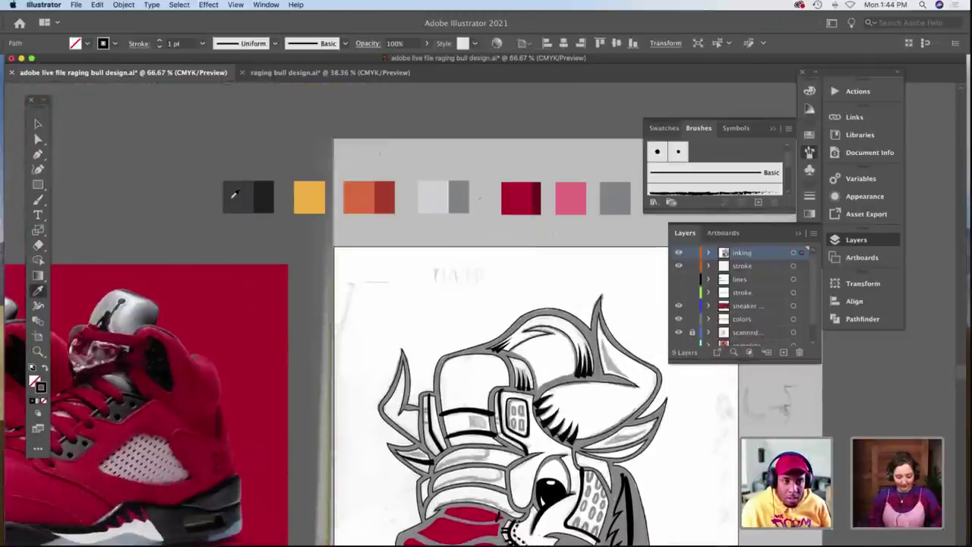
click(234, 194)
scroll(304, 239, down, 6)
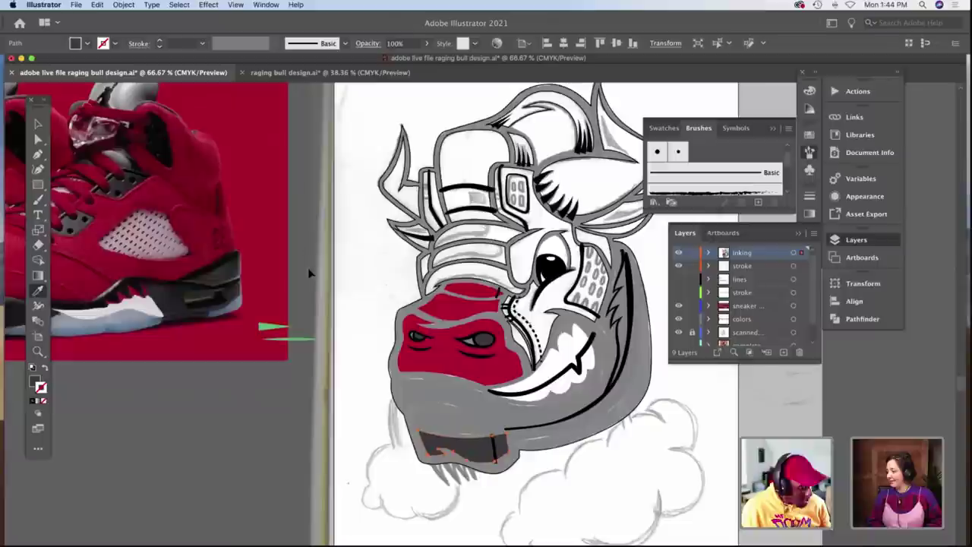
key(v)
click(688, 377)
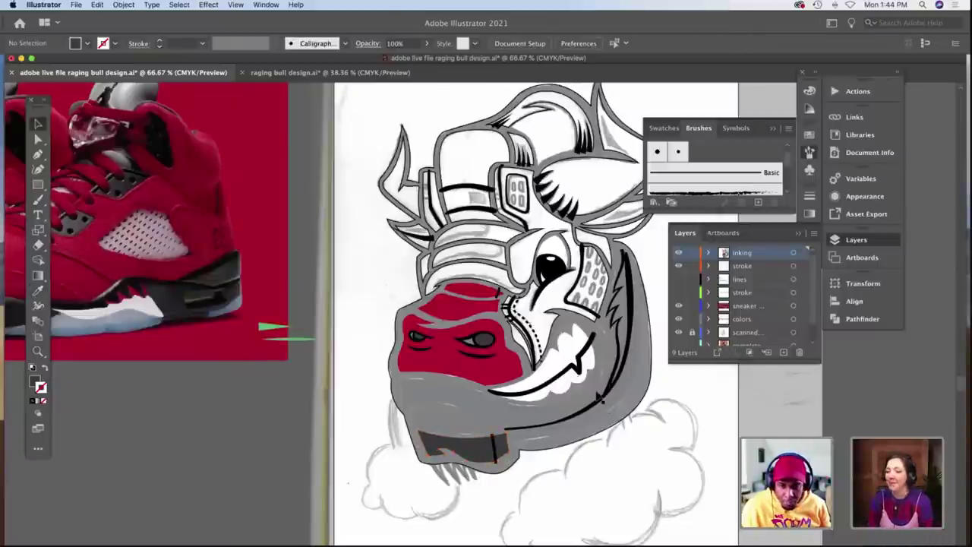
Isolate the gray lower jaw shape, paste the curved jawline stroke in front, and divide the shape along it with Pathfinder Divide.
key(z)
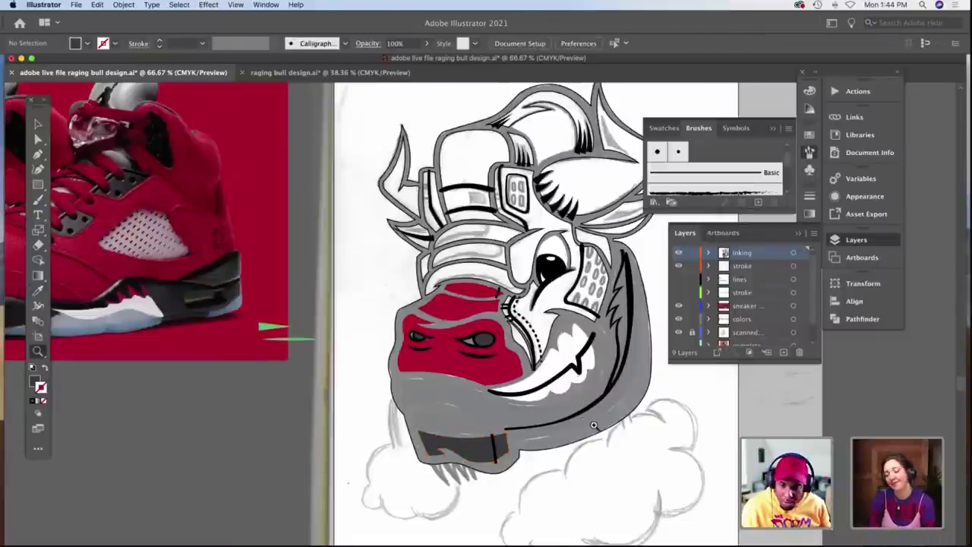
click(591, 423)
click(591, 423)
scroll(297, 352, left, 3)
scroll(383, 327, up, 2)
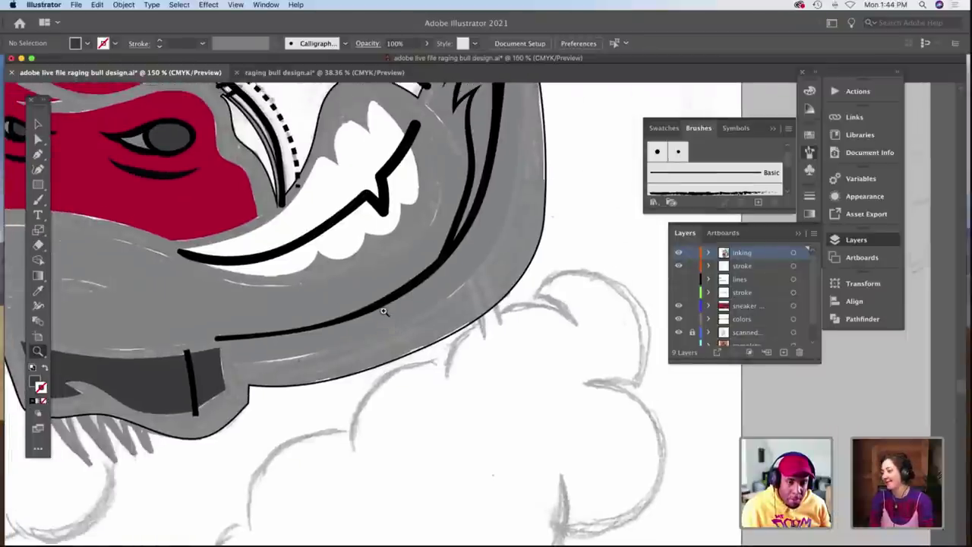
key(v)
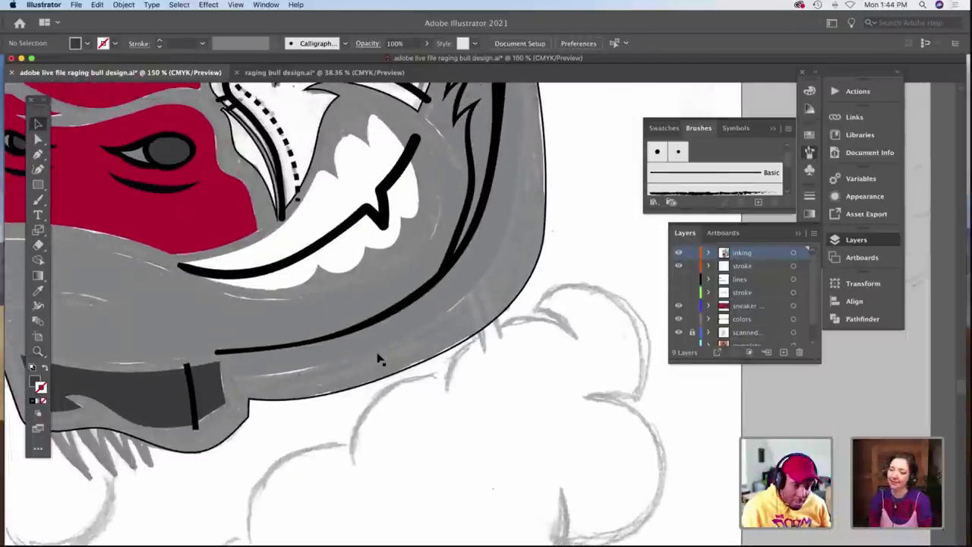
click(339, 342)
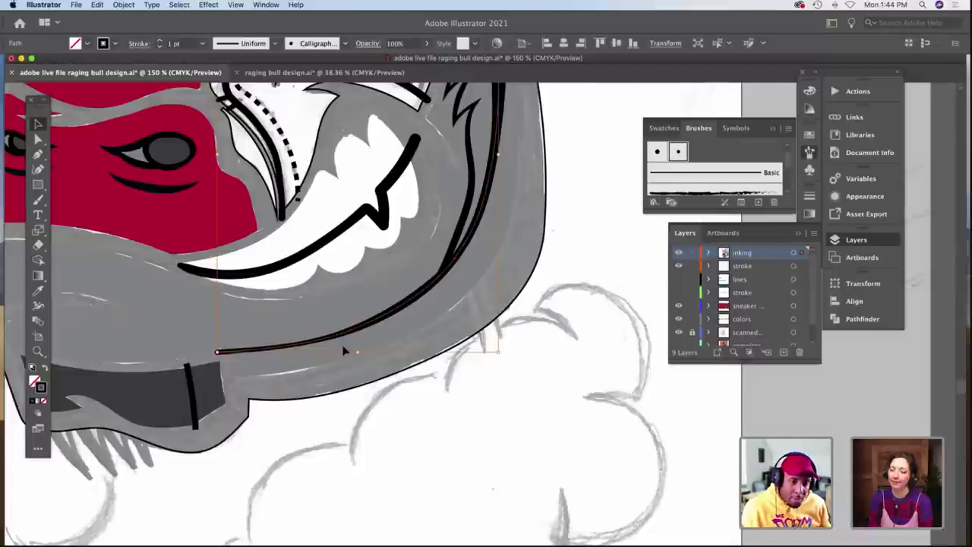
double_click(343, 350)
scroll(344, 341, up, 3)
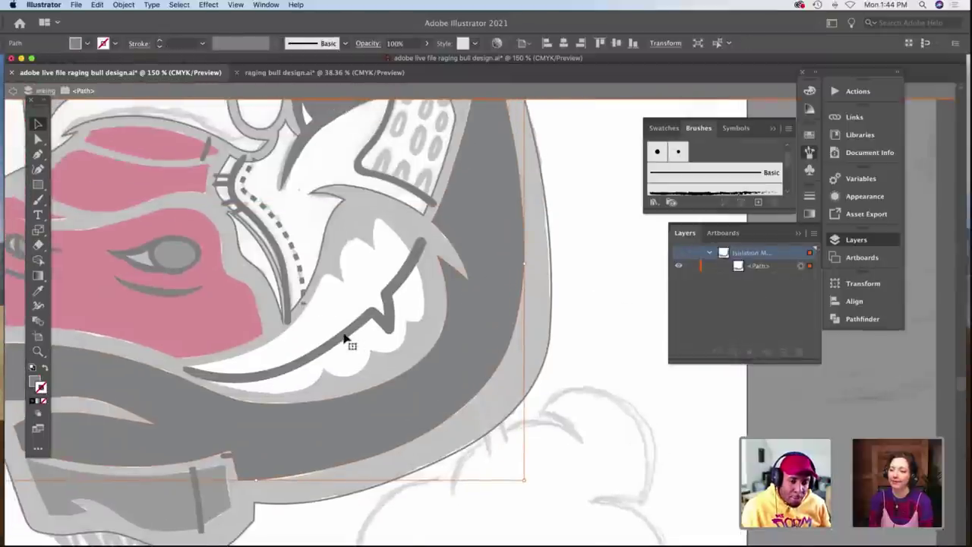
scroll(344, 339, left, 3)
key(super+f)
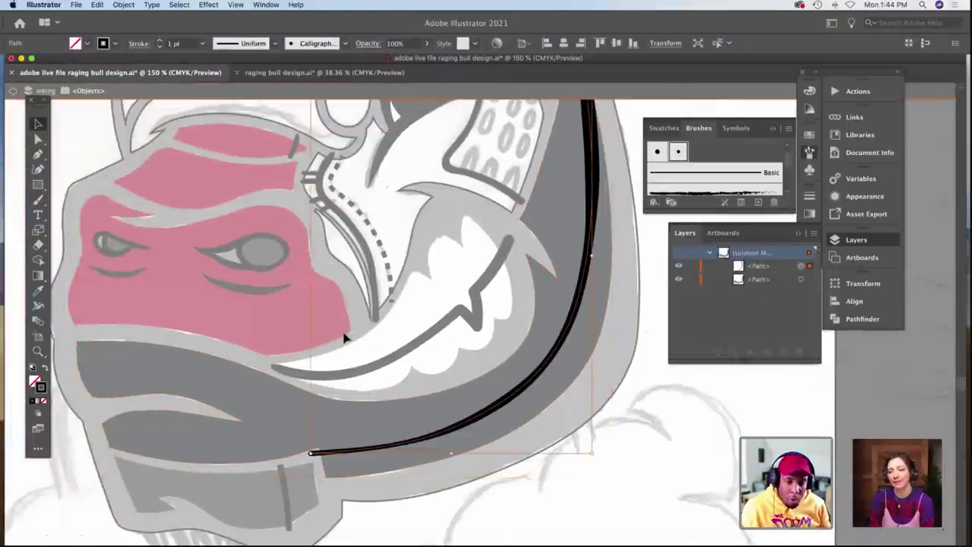
shift+click(410, 414)
click(862, 319)
click(682, 343)
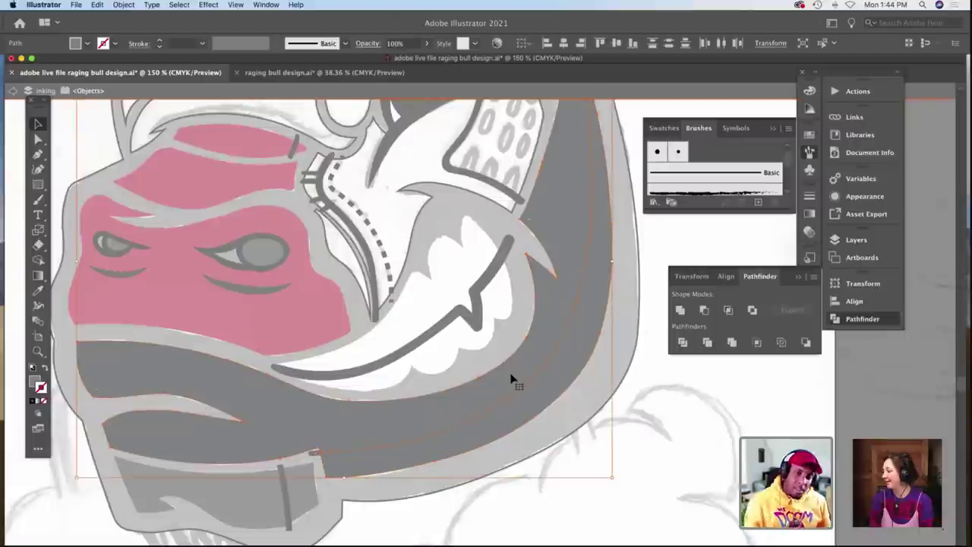
Fill the outer strip below the jawline with the dark gray sampled from the chin, then leave isolation mode.
key(ctrl+shift+a)
click(566, 391)
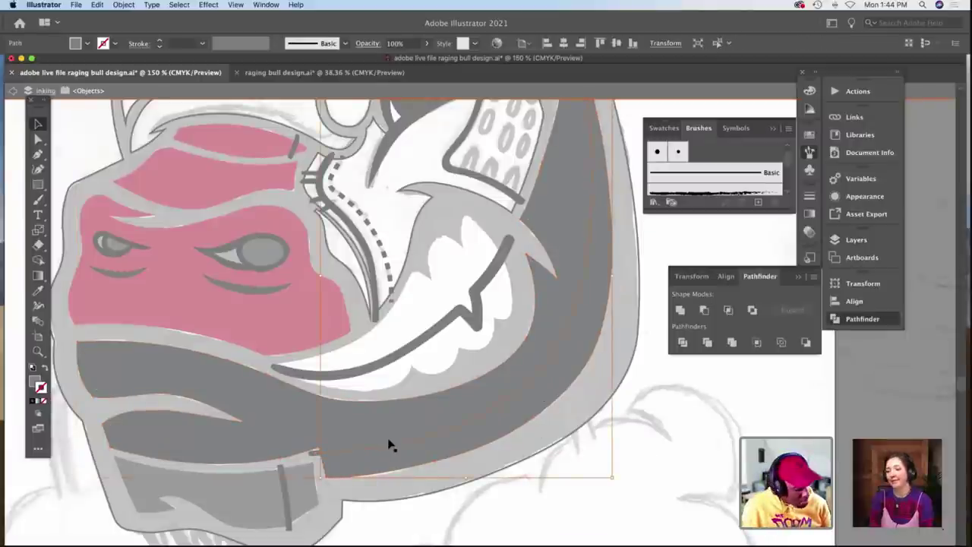
key(i)
click(283, 506)
click(286, 501)
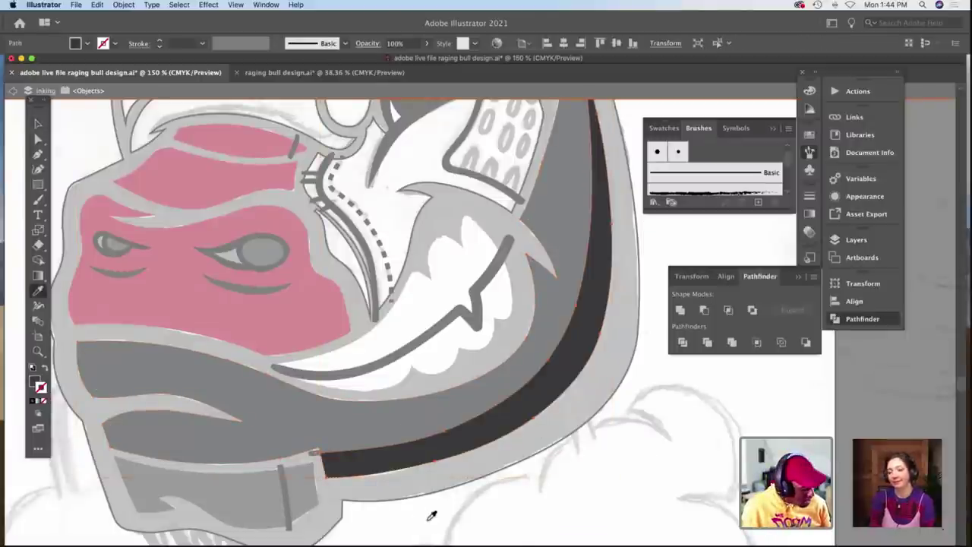
key(v)
double_click(516, 513)
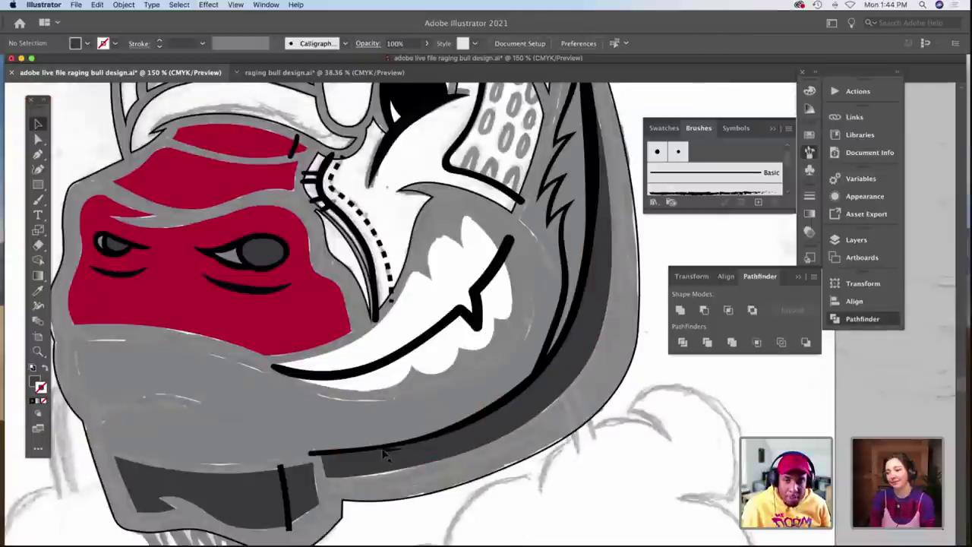
Select the jagged line inside the jaw and examine the sneaker reference photo's midsole teeth and sole colors.
scroll(383, 453, up, 3)
click(566, 346)
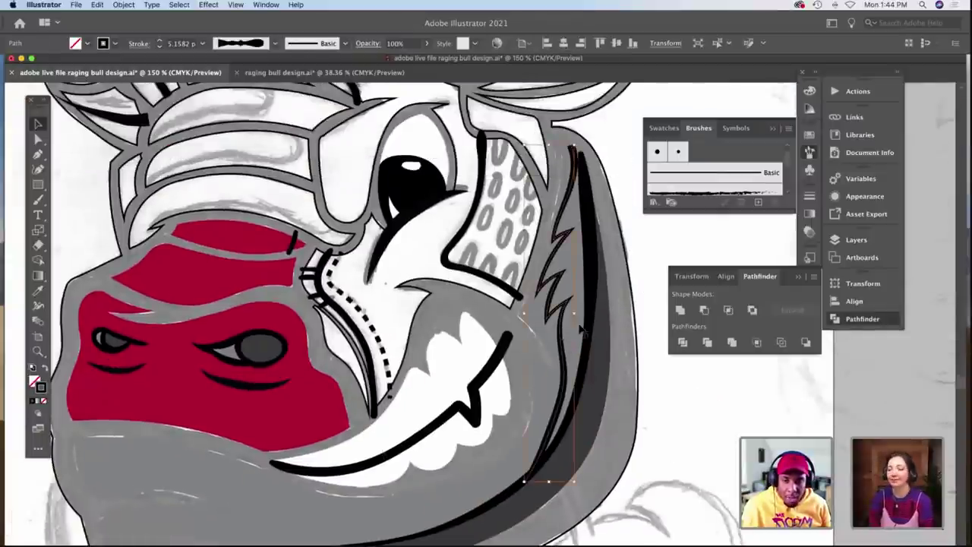
scroll(566, 342, left, 6)
scroll(310, 345, left, 15)
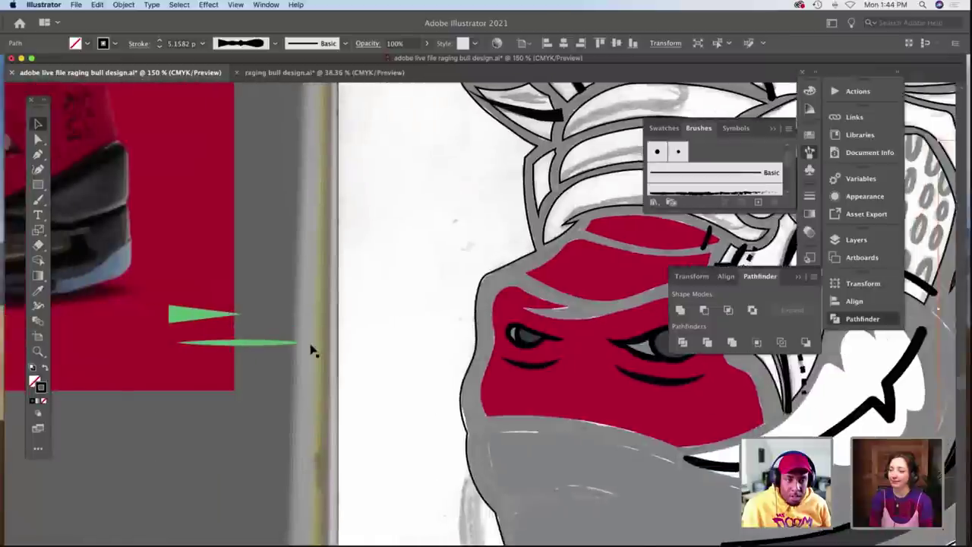
scroll(301, 300, up, 4)
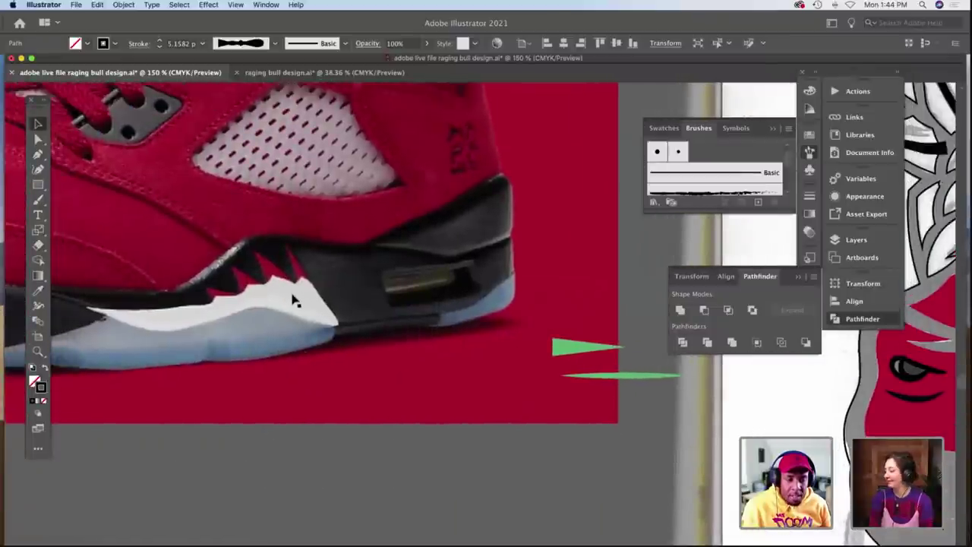
key(z)
alt+click(313, 296)
alt+click(313, 296)
alt+click(313, 296)
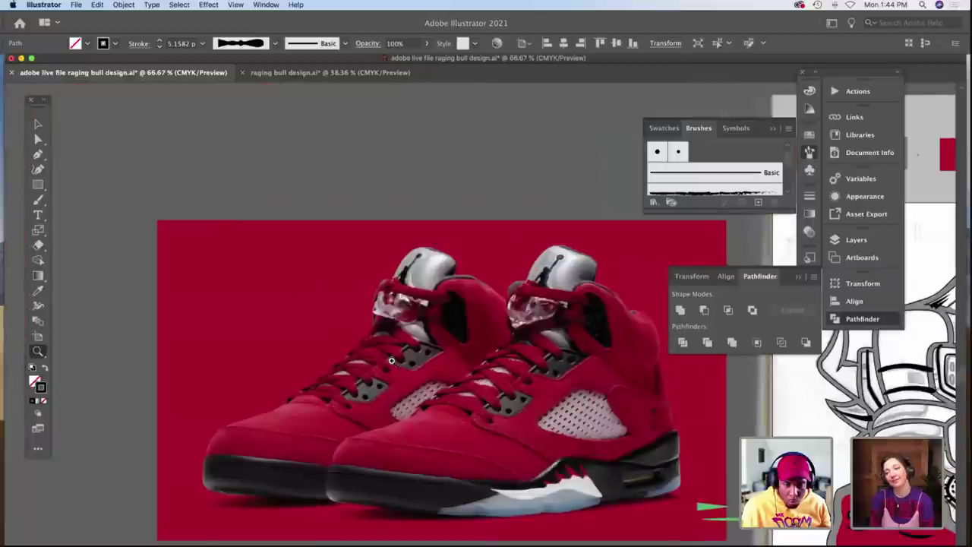
scroll(388, 361, down, 3)
scroll(388, 361, right, 4)
scroll(388, 361, up, 2)
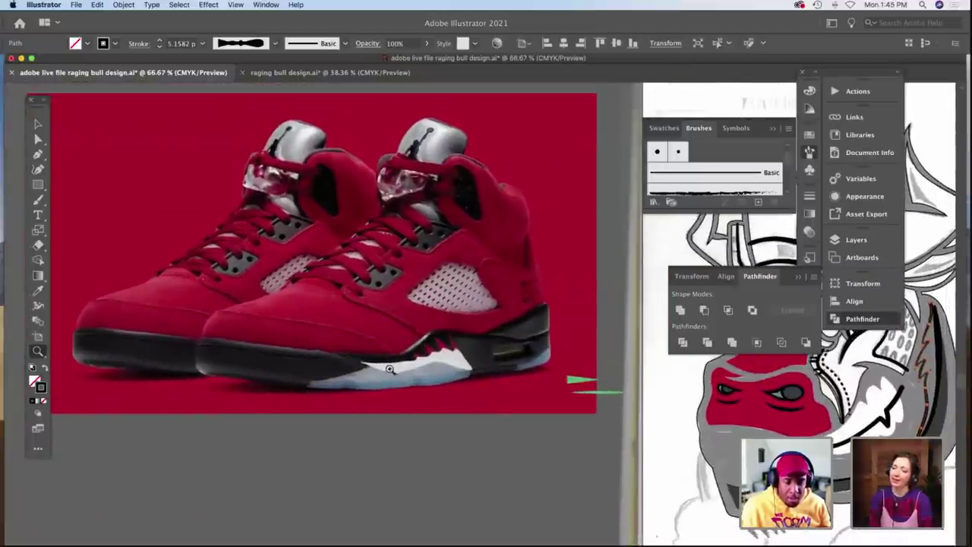
scroll(386, 343, up, 2)
scroll(386, 343, right, 1)
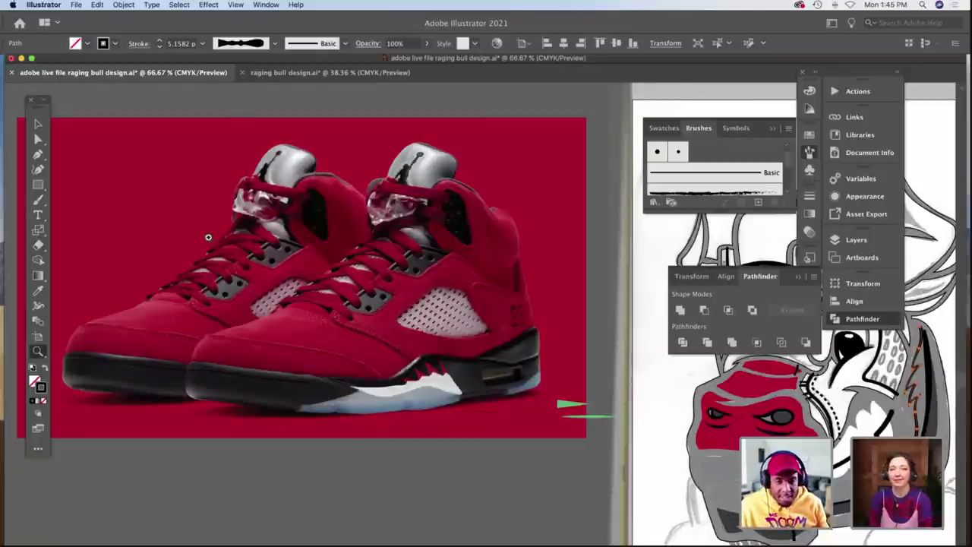
Divide the isolated gray jaw shape along a pasted copy of the jagged line, ungroup the pieces, and leave isolation mode.
scroll(283, 355, right, 10)
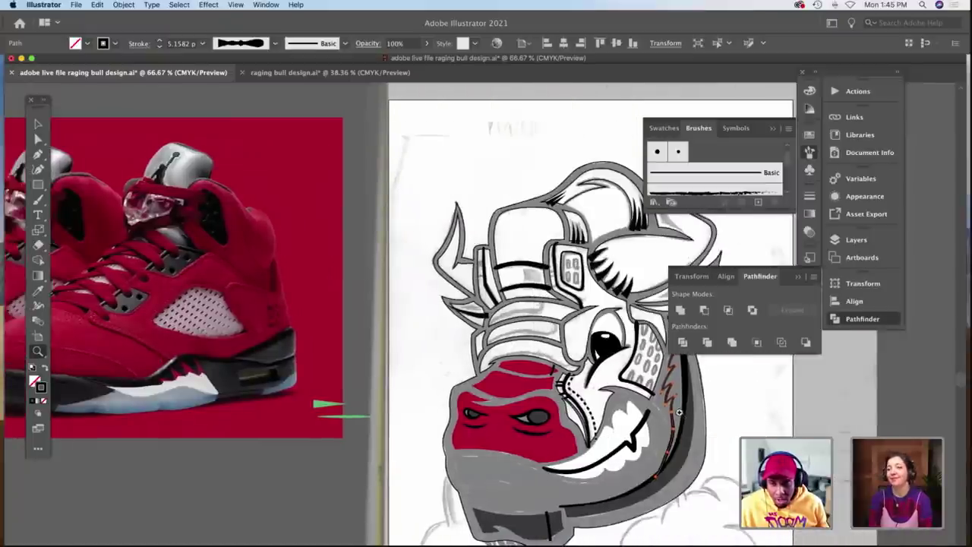
click(679, 412)
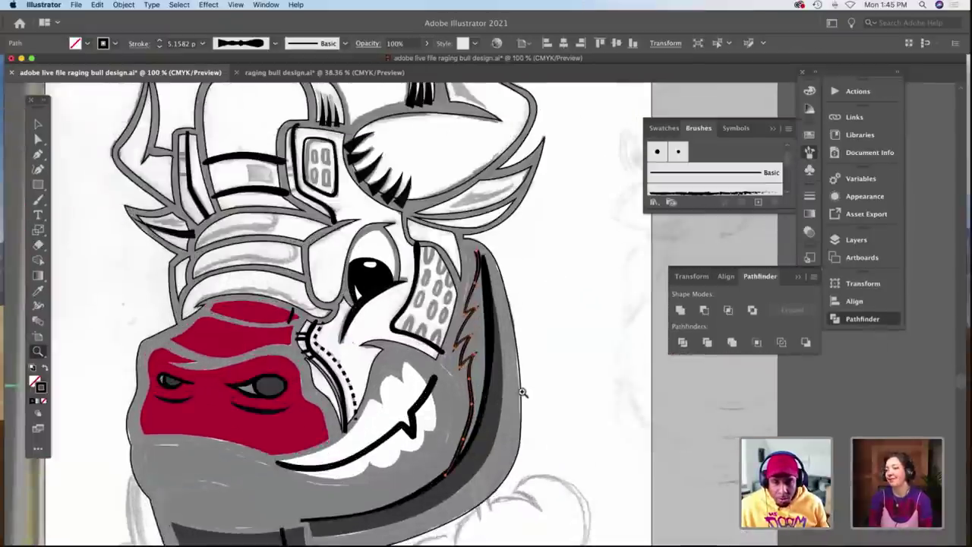
click(525, 394)
key(v)
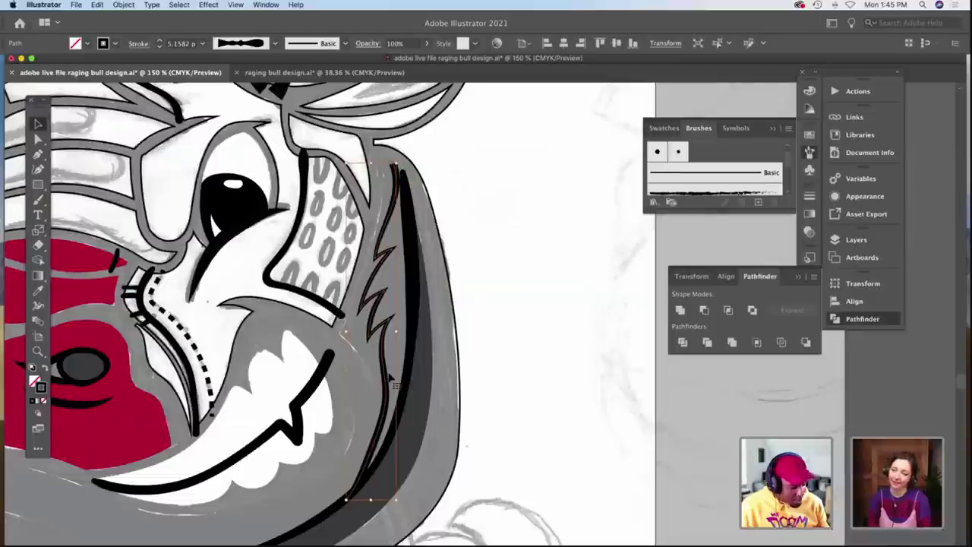
double_click(388, 364)
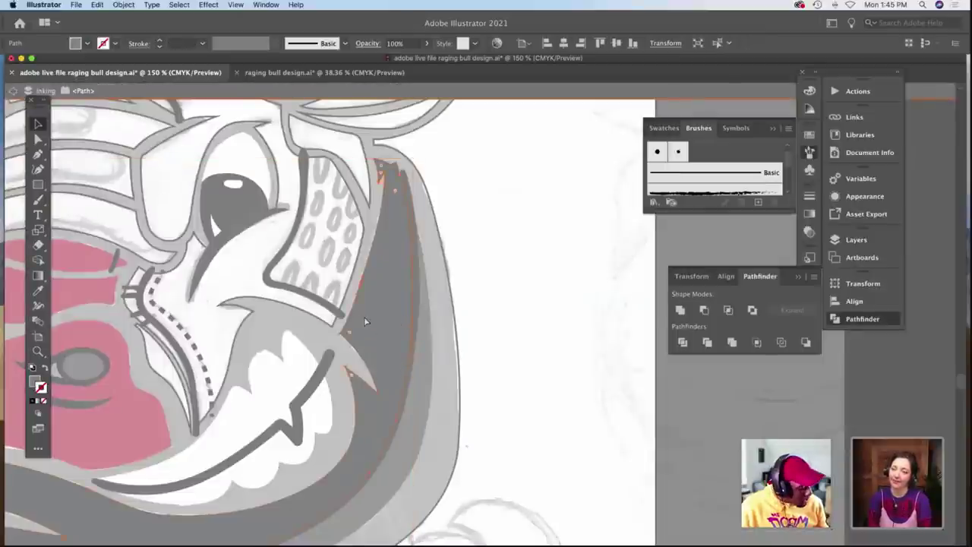
key(shift+x)
key(super+a)
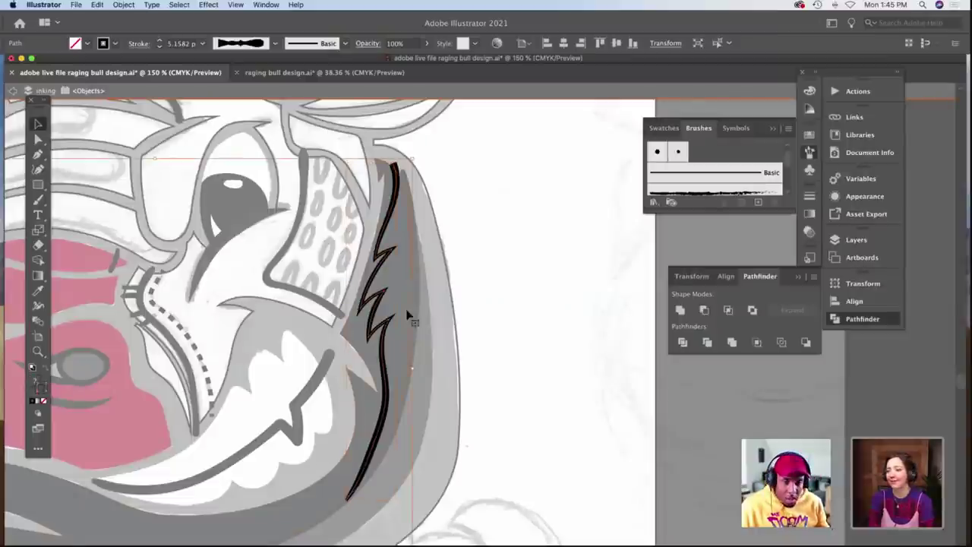
click(682, 343)
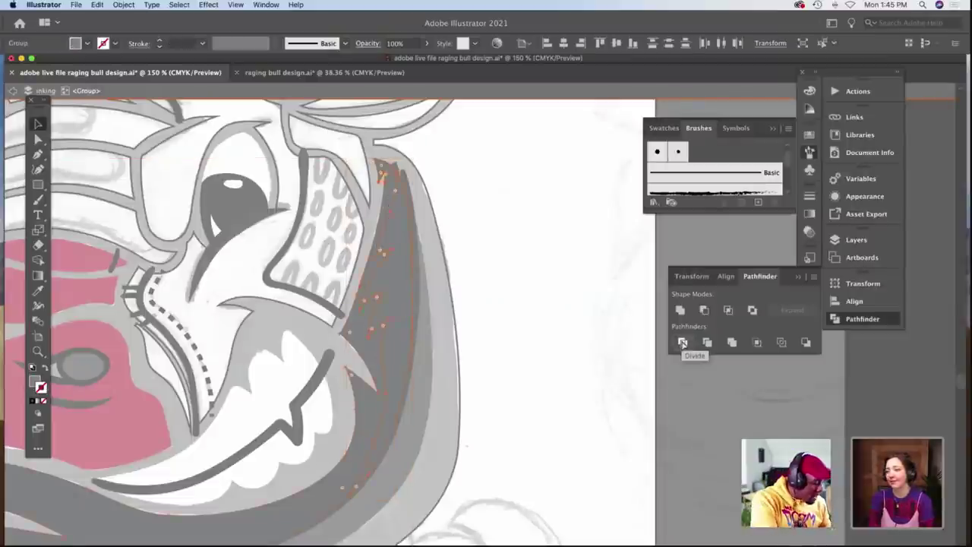
key(super+shift+g)
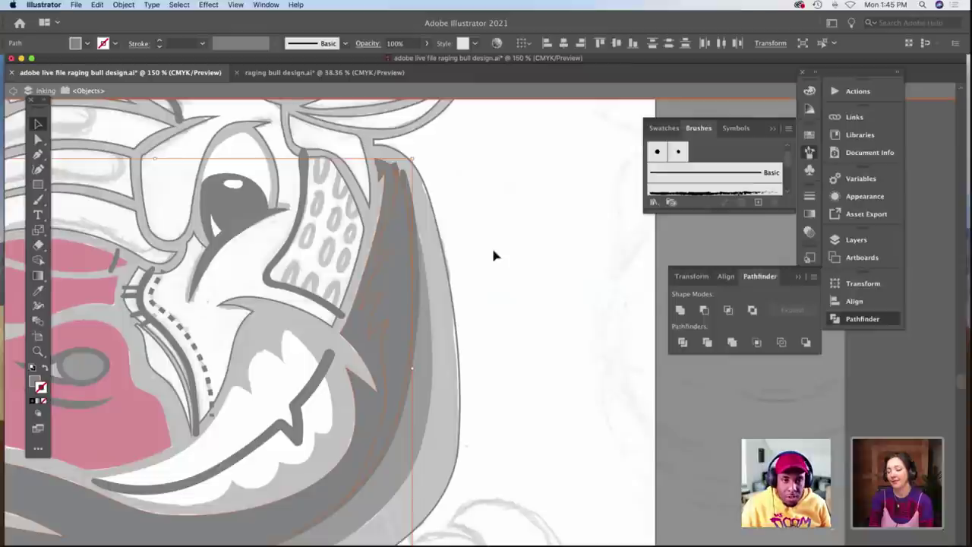
double_click(494, 250)
Fill the piece between the jagged line and the jawline curve with the light gray palette swatch, then deselect it.
click(396, 275)
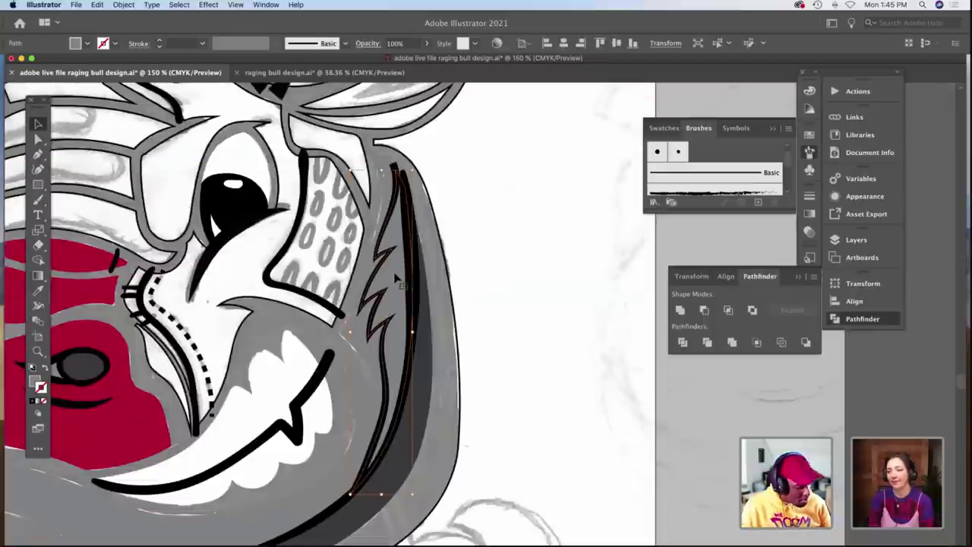
key(i)
drag(275, 265, 363, 267)
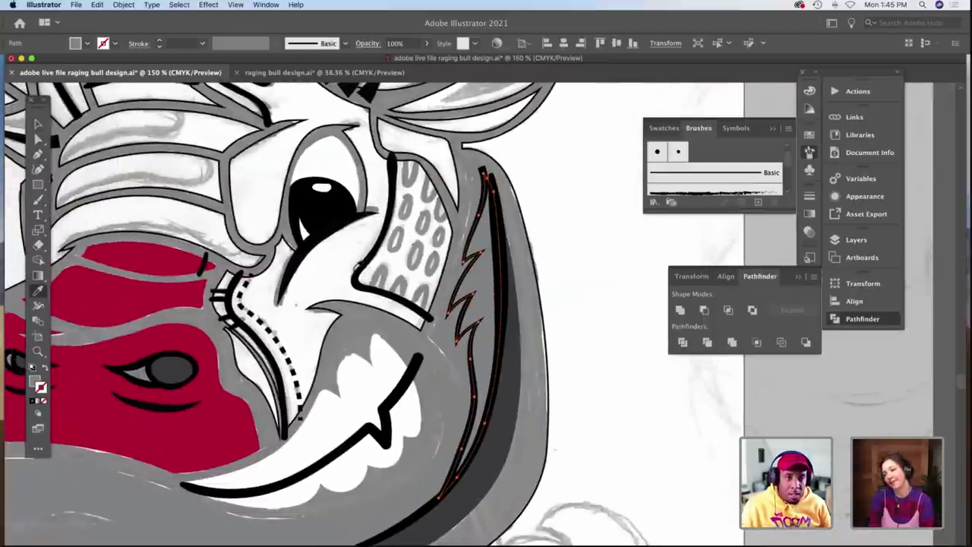
scroll(356, 266, up, 10)
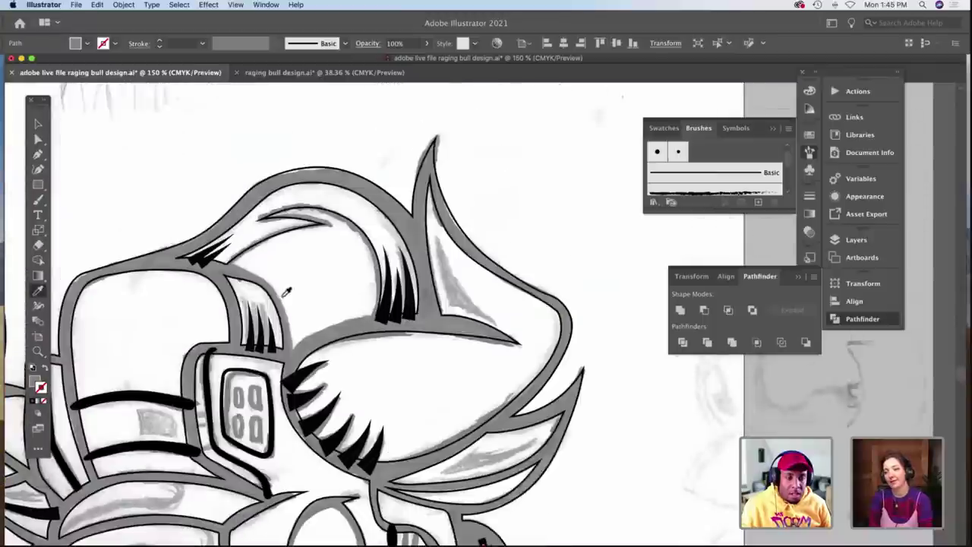
scroll(286, 292, up, 10)
scroll(284, 289, down, 7)
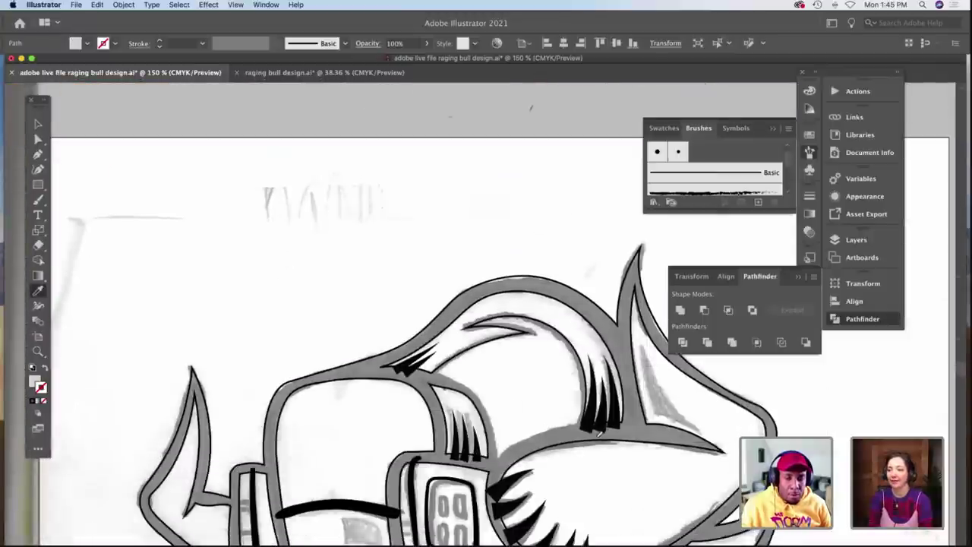
scroll(595, 416, down, 10)
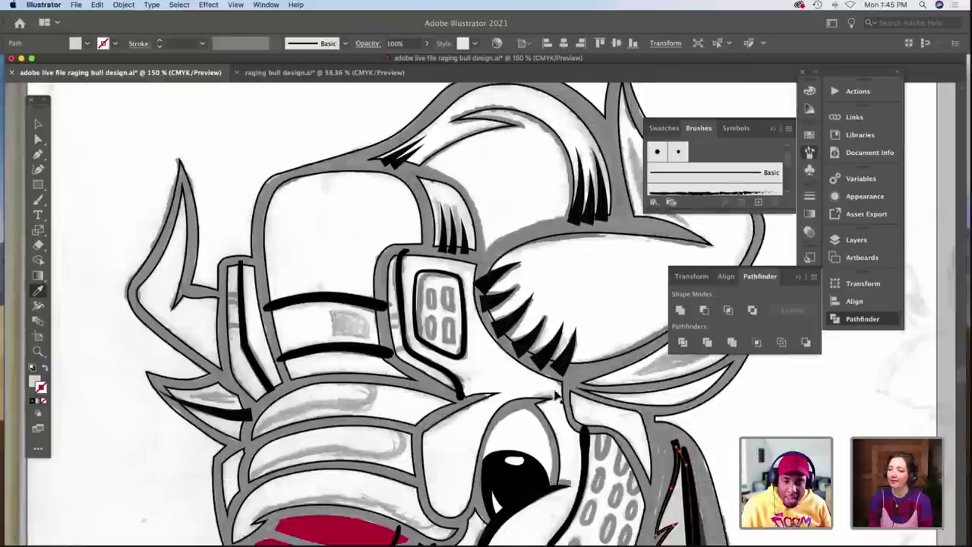
scroll(492, 387, down, 5)
scroll(492, 387, right, 3)
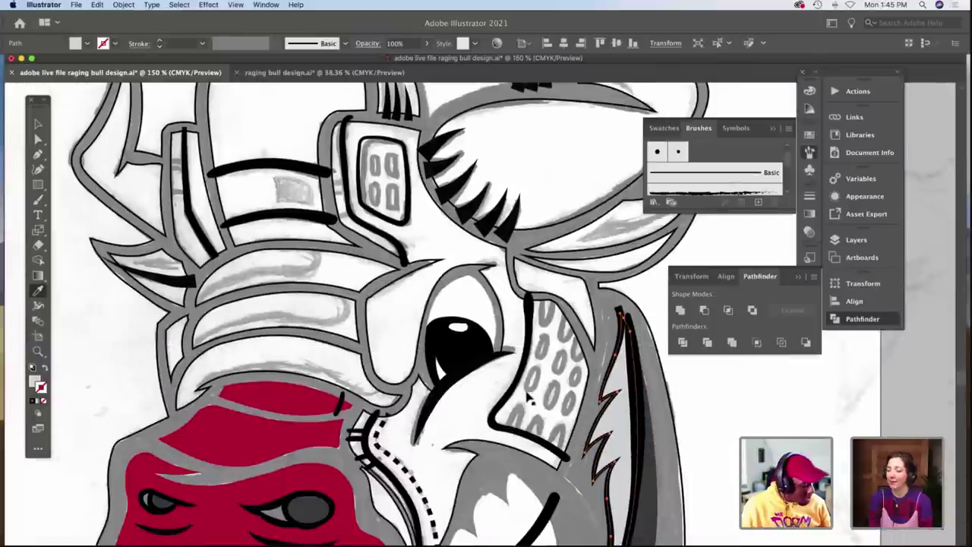
scroll(586, 403, down, 5)
scroll(585, 403, right, 3)
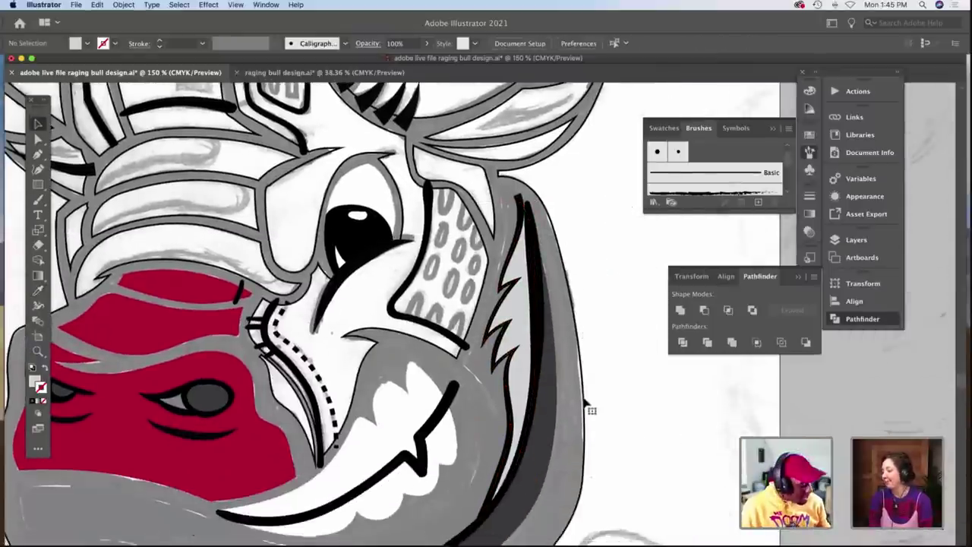
Swap fill and stroke on the bull's main outline shape so it has a solid black fill and no stroke.
key(shift+x)
scroll(479, 349, left, 5)
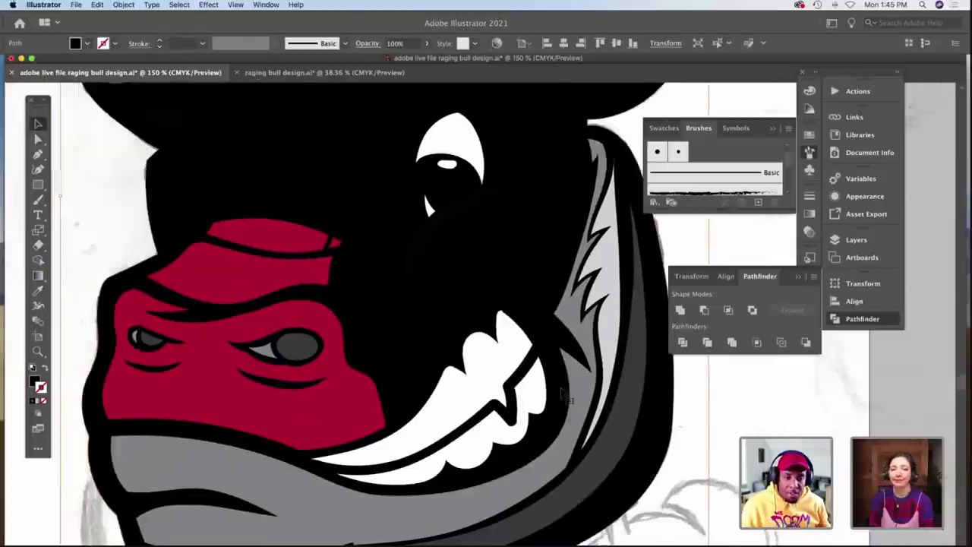
scroll(480, 349, down, 5)
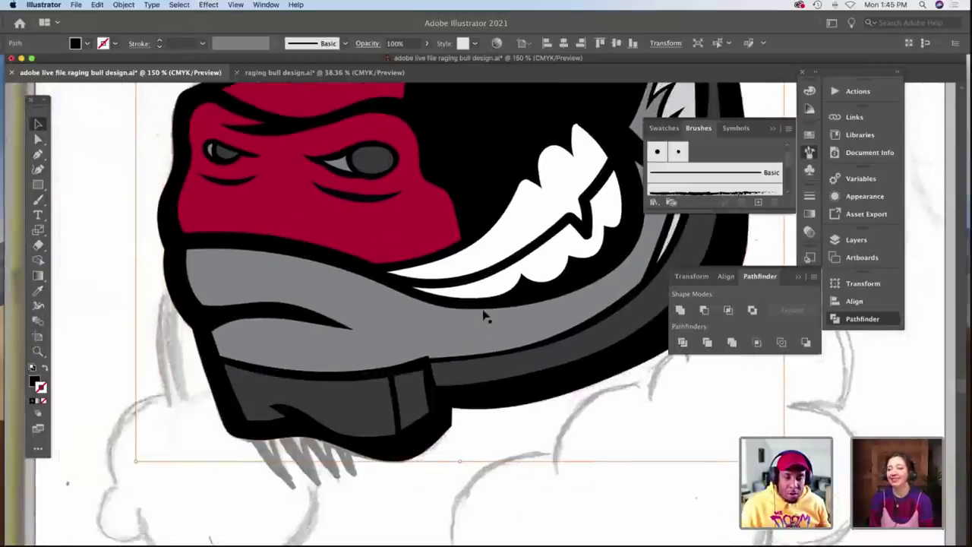
Undo the black fill on the bull head's outline shape and clear the selection.
scroll(482, 314, up, 5)
scroll(579, 419, right, 4)
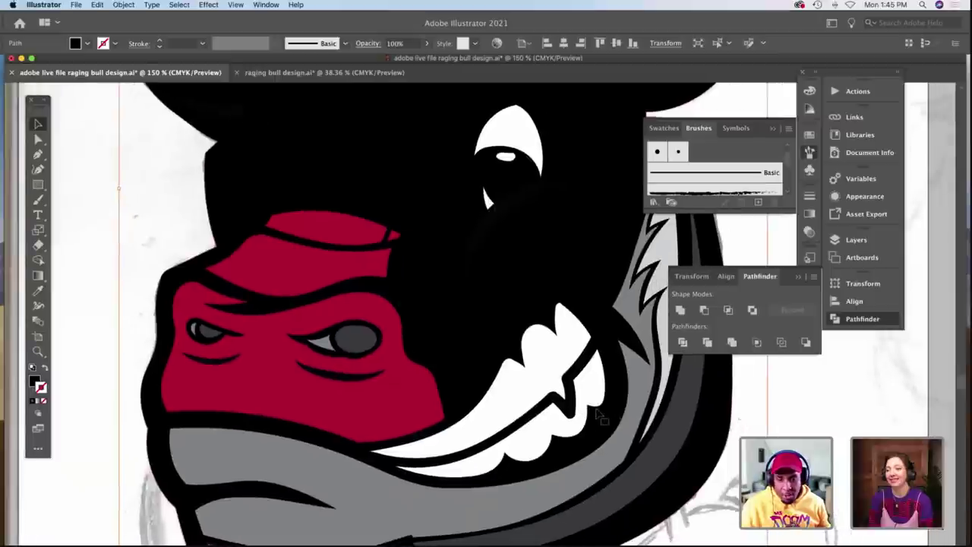
key(super+z)
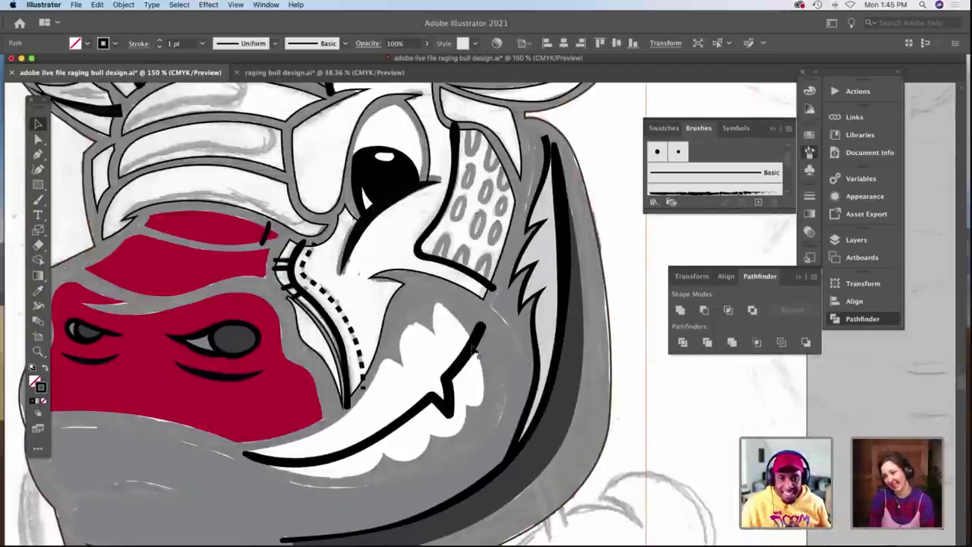
click(478, 328)
Fill the bull's main face shape, both ears and the narrow strip beside the forehead with the red sampled from the snout.
scroll(445, 268, up, 1)
scroll(414, 259, up, 3)
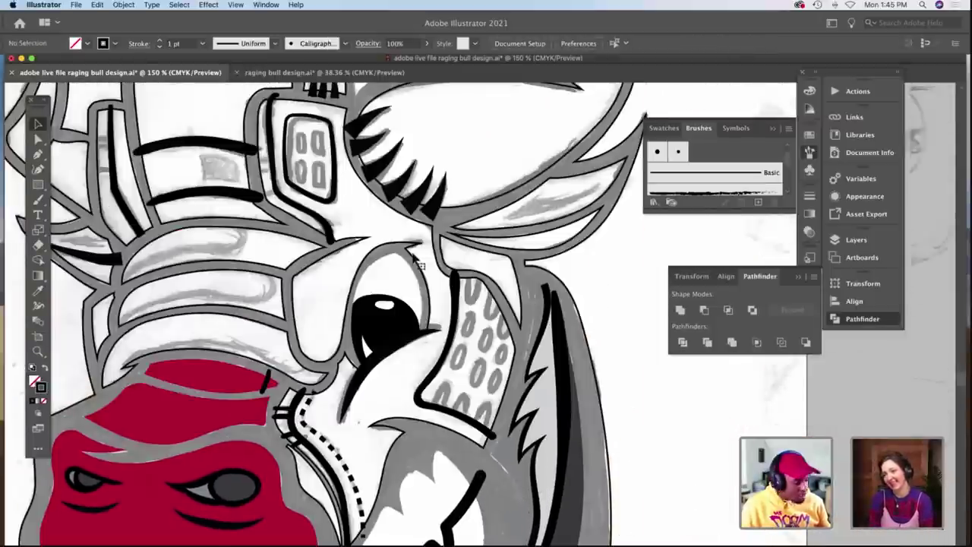
click(423, 264)
shift+click(482, 230)
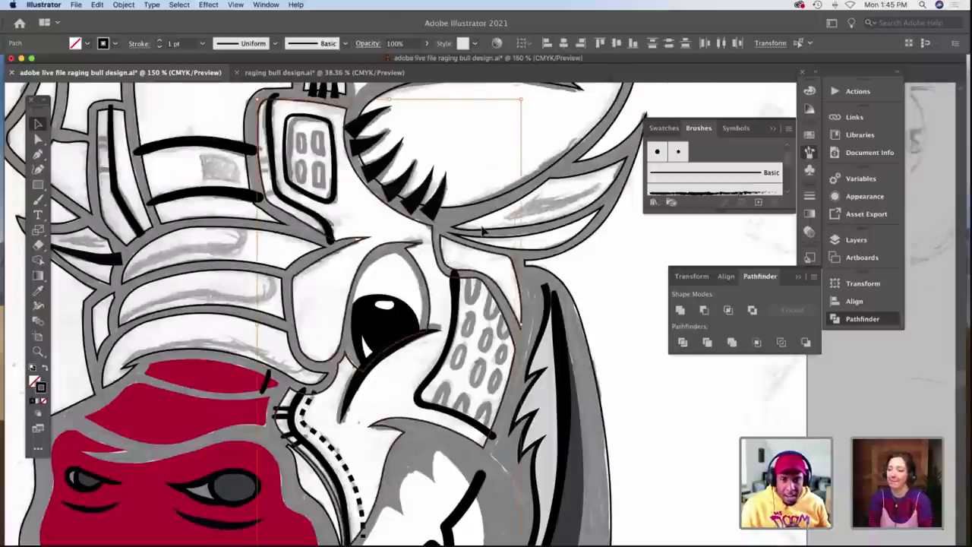
shift+click(489, 237)
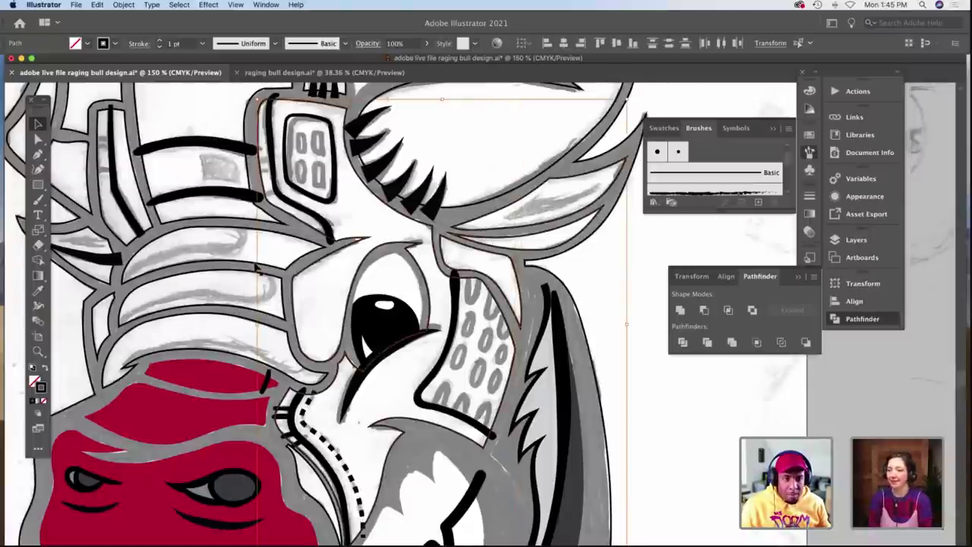
scroll(217, 236, left, 1)
scroll(218, 238, left, 5)
shift+click(239, 229)
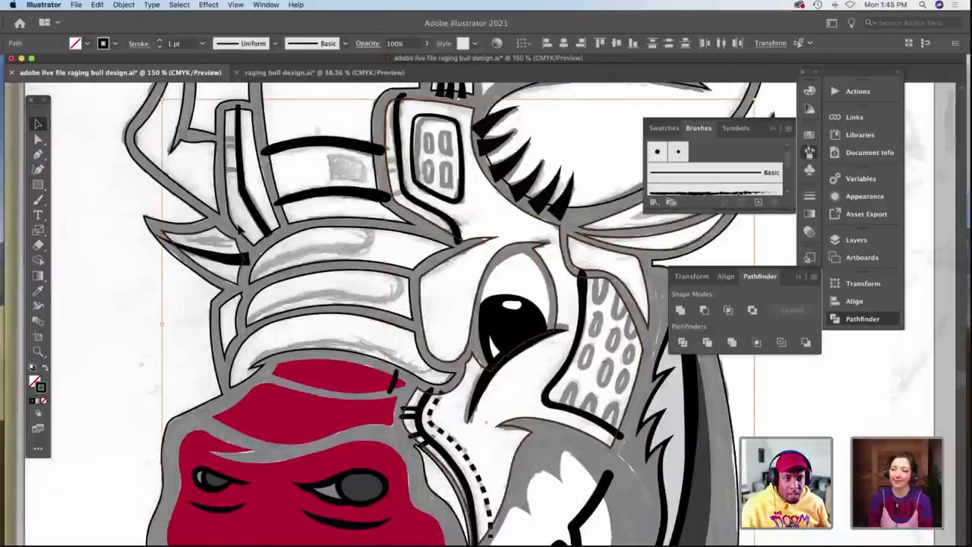
key(i)
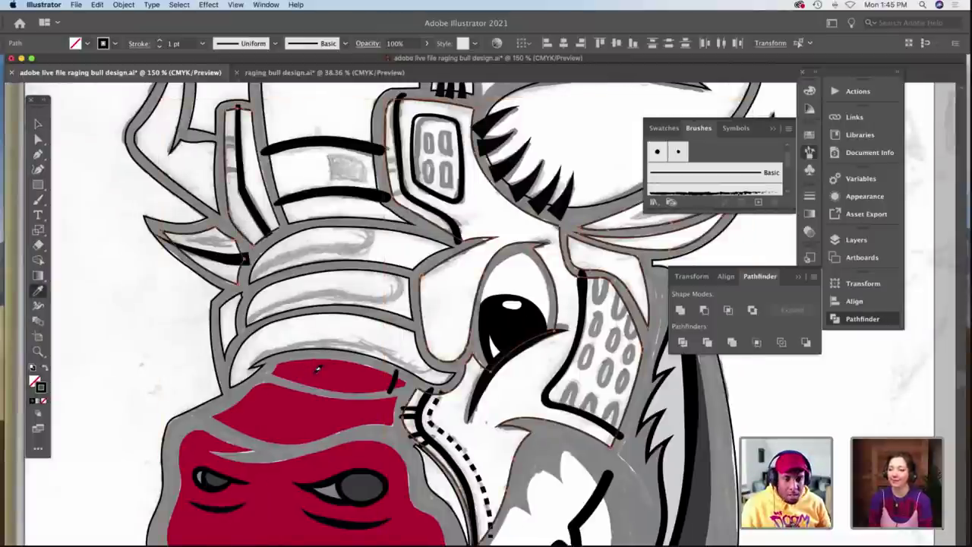
click(304, 364)
scroll(296, 281, up, 4)
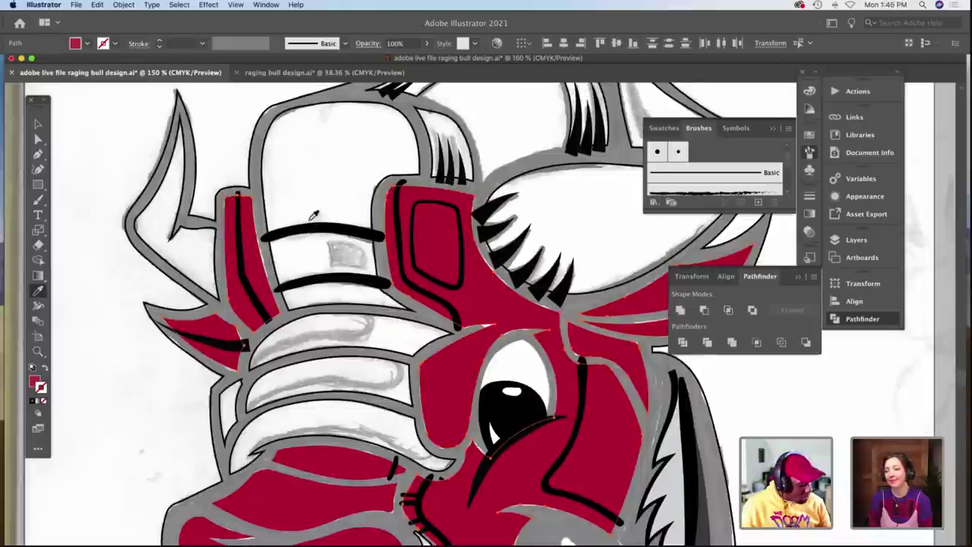
Fill the large shoe-tongue shape on top of the bull's head with the light grey from the palette.
key(v)
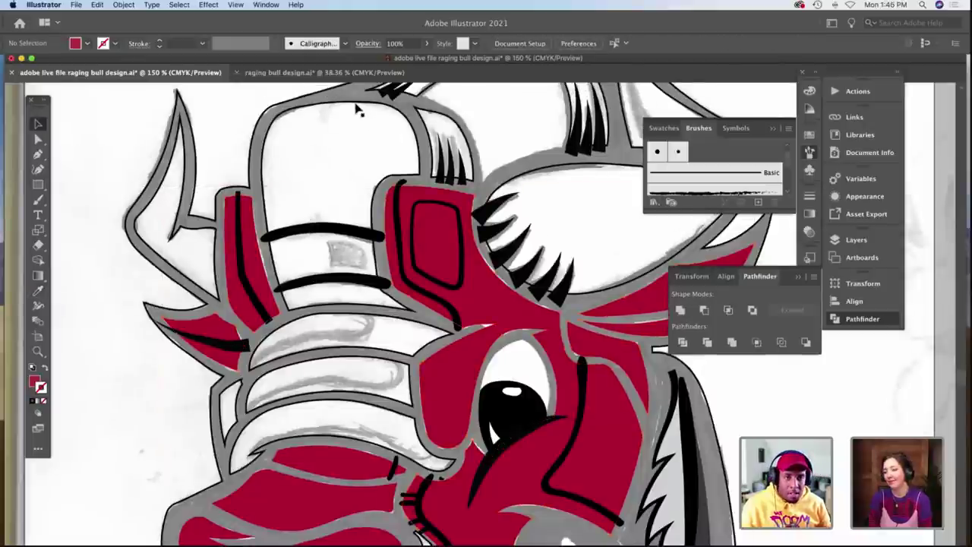
click(354, 137)
key(i)
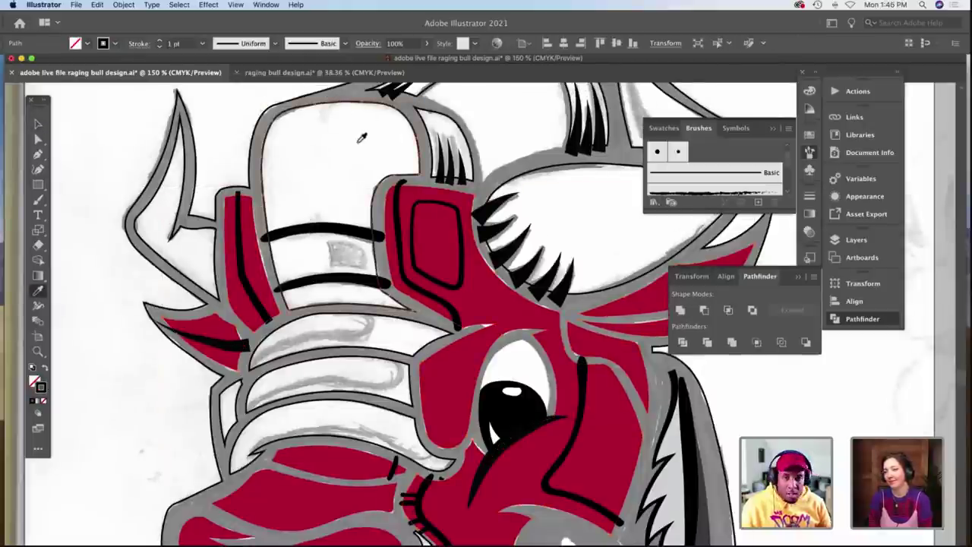
scroll(357, 143, up, 10)
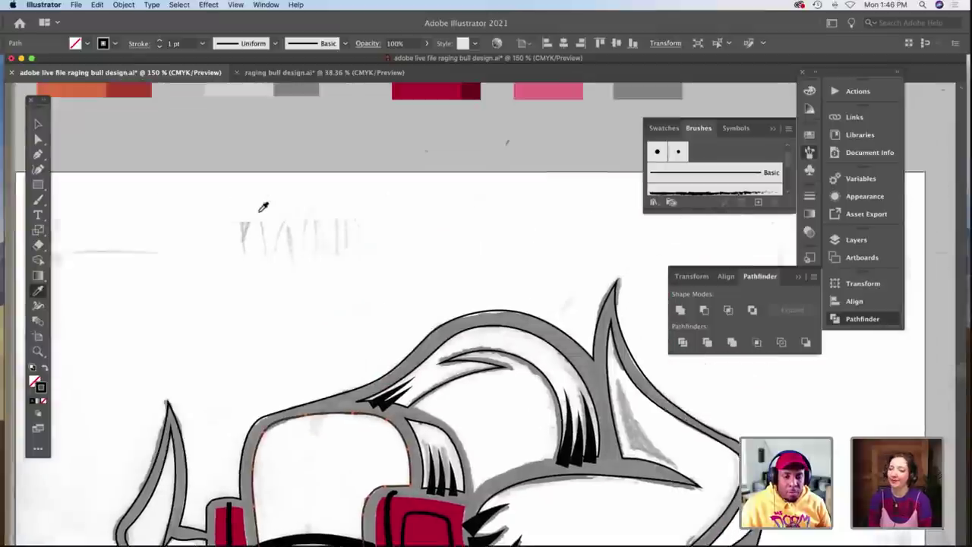
click(260, 209)
scroll(260, 209, down, 2)
scroll(406, 266, down, 4)
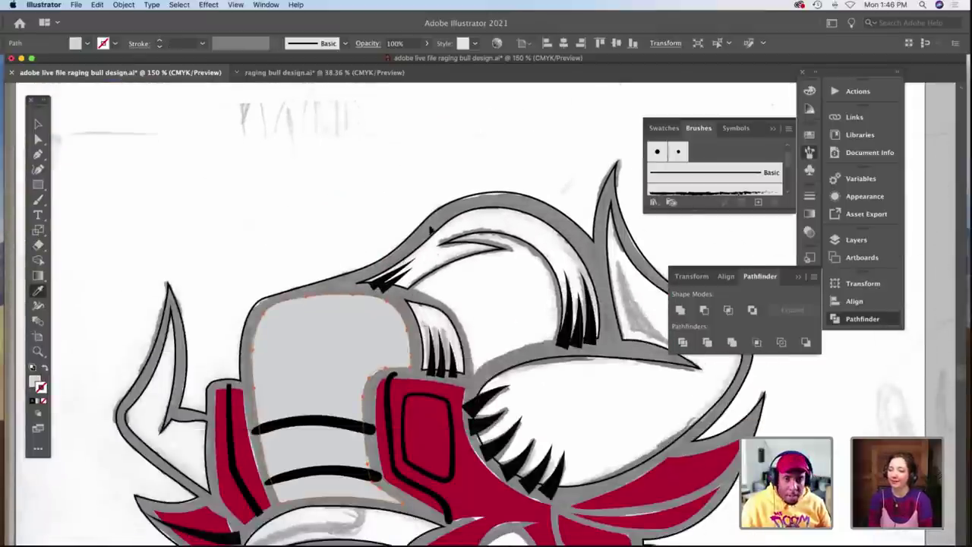
Fill the small panel next to the tongue shape, behind its black spikes, with dark grey.
scroll(395, 251, down, 3)
key(v)
click(358, 244)
key(i)
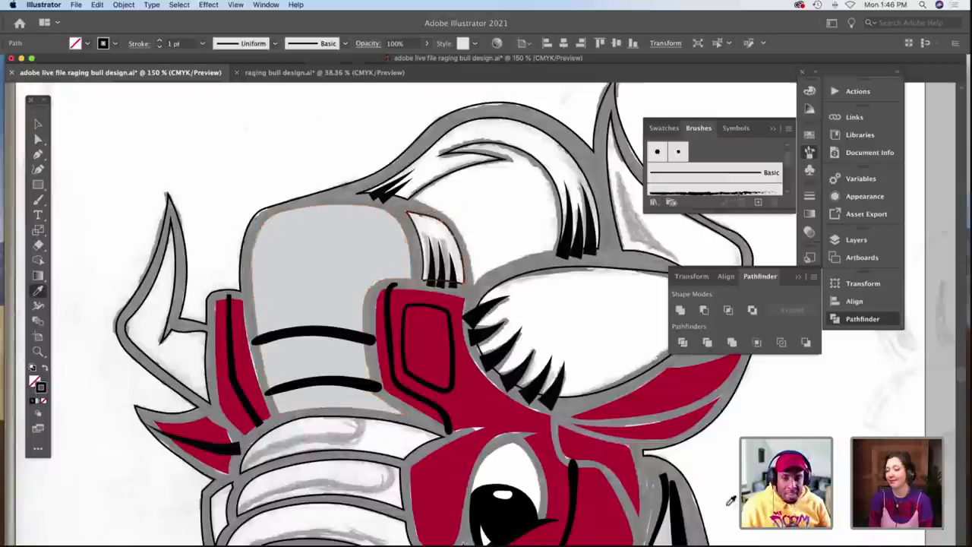
scroll(694, 475, down, 5)
key(shift+x)
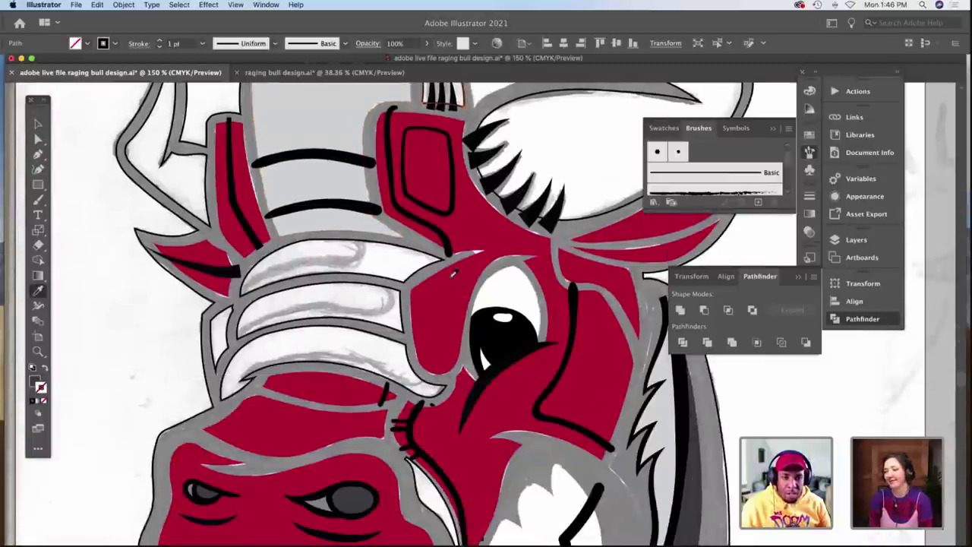
Fill the curved collar band at the top of the head with the ear's red and clear the selection.
scroll(464, 250, up, 5)
key(v)
click(484, 207)
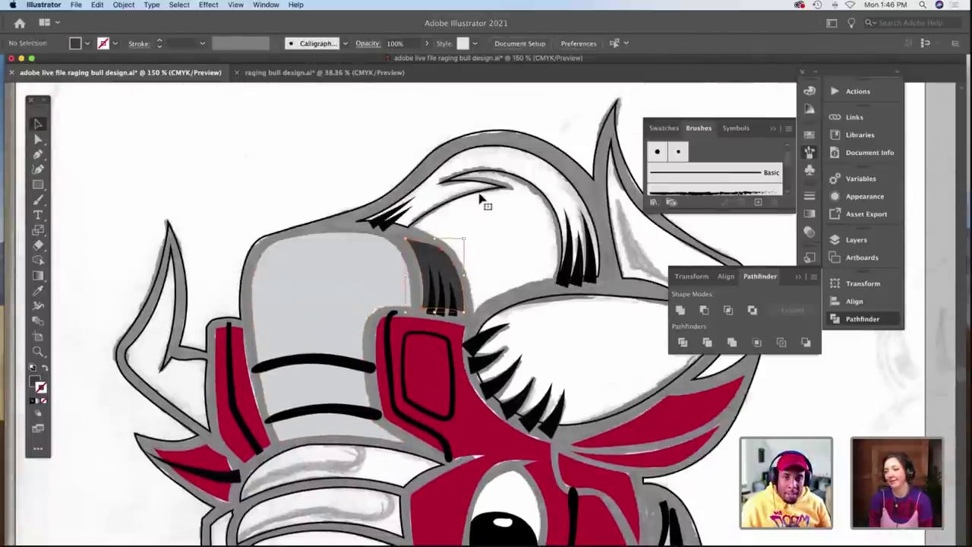
key(i)
click(671, 404)
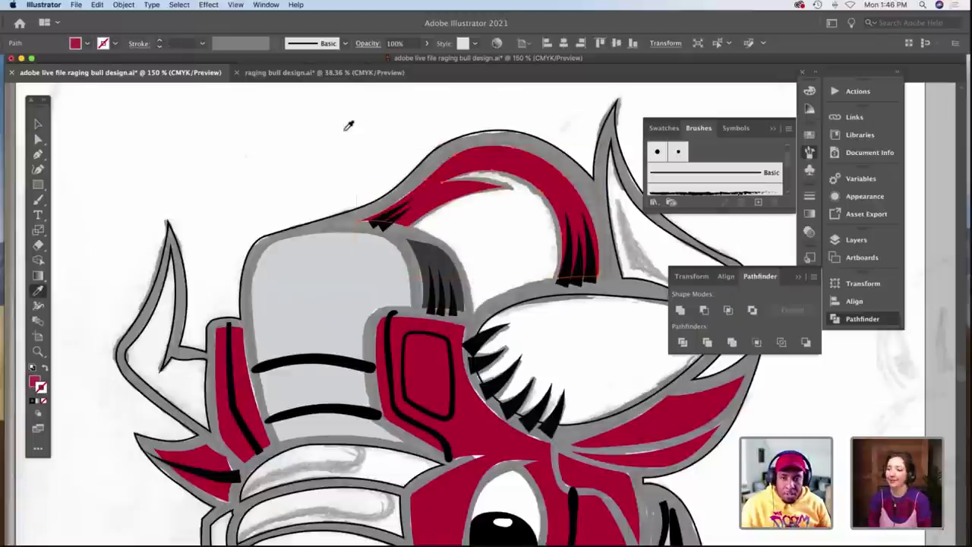
key(v)
click(322, 168)
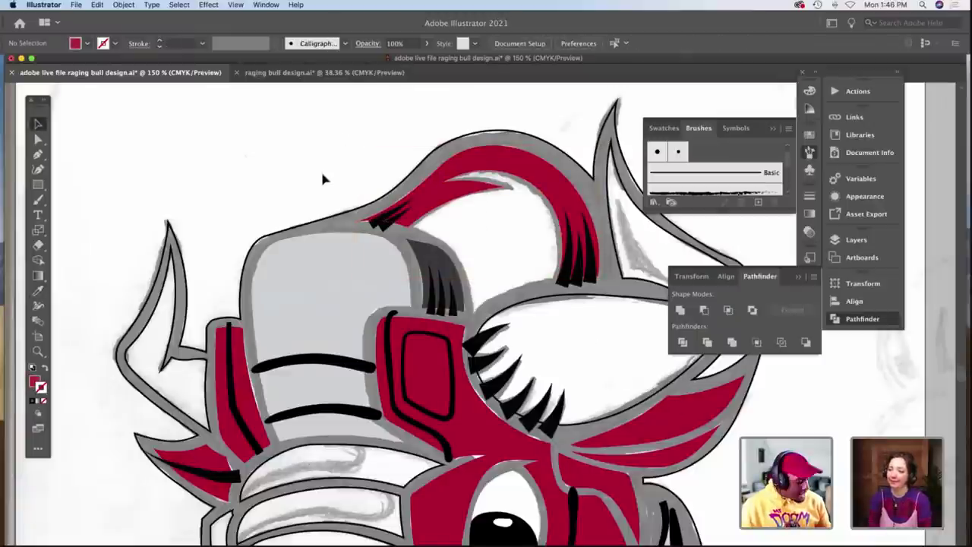
Fill the bull's large horn with the light grey sampled from the tongue shape.
key(z)
alt+click(369, 214)
alt+click(369, 213)
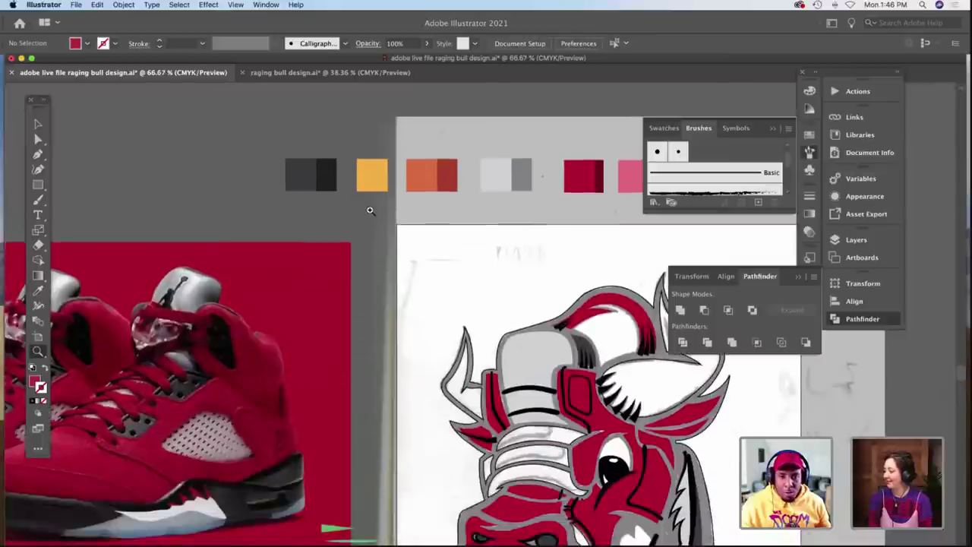
alt+click(369, 214)
scroll(452, 266, down, 5)
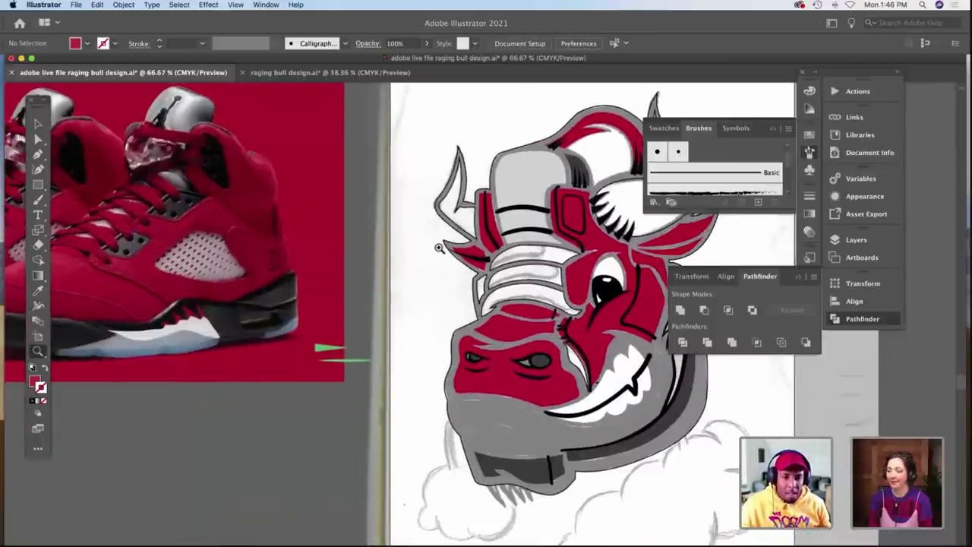
scroll(438, 248, right, 5)
scroll(448, 235, up, 2)
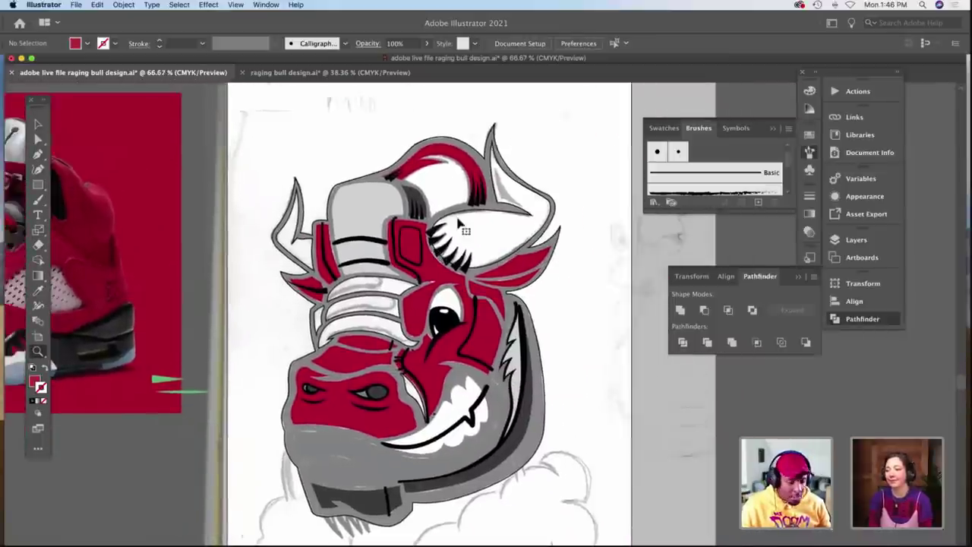
key(v)
click(458, 221)
key(i)
click(354, 293)
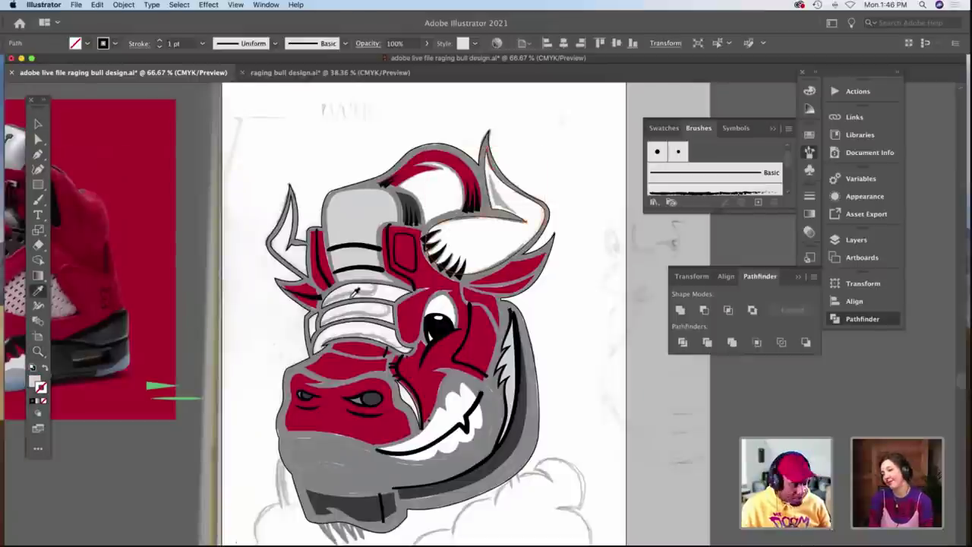
Match the small horn's fill to the light grey of the large horn.
key(v)
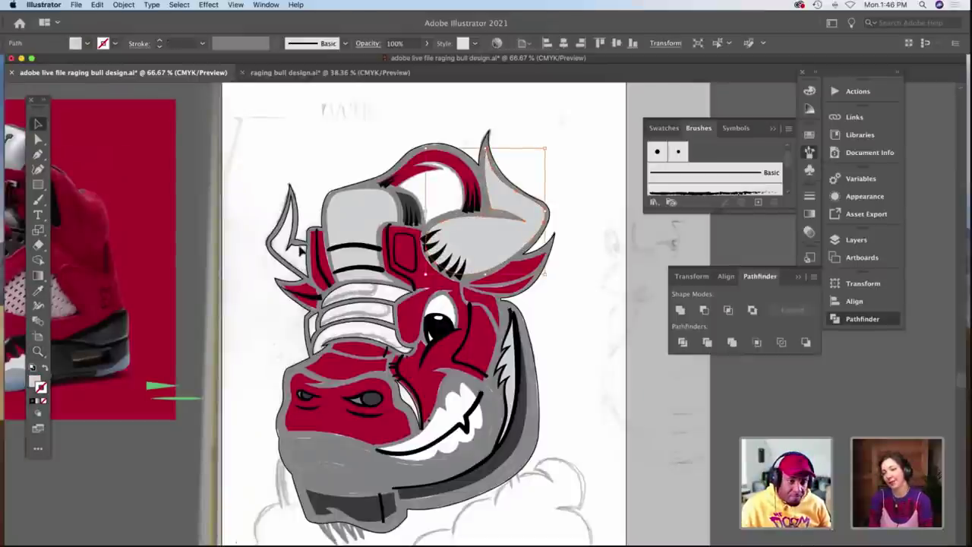
click(300, 249)
key(i)
click(474, 232)
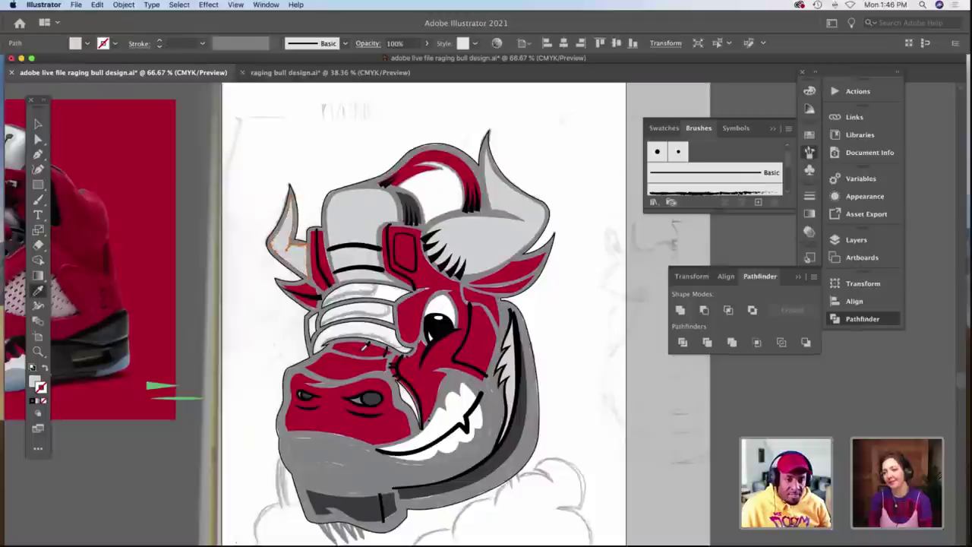
Fill the small panel beside the forehead bands and the narrow sliver between snout and cheek with the face's red.
key(v)
click(312, 325)
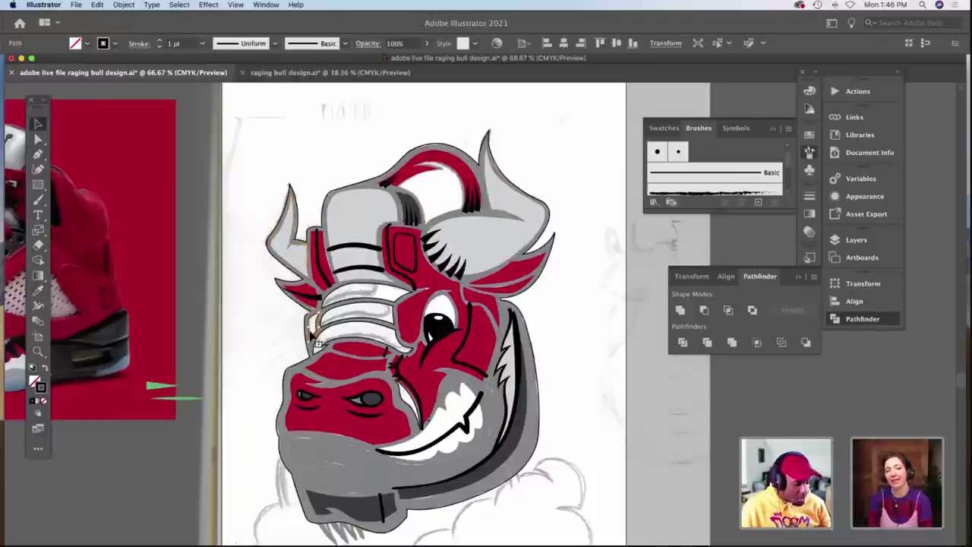
key(i)
click(430, 272)
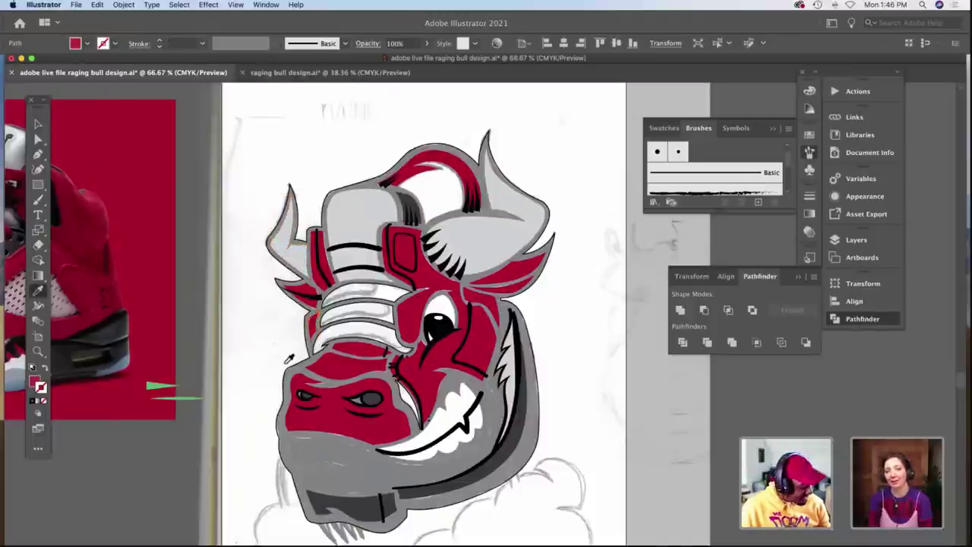
key(v)
click(405, 405)
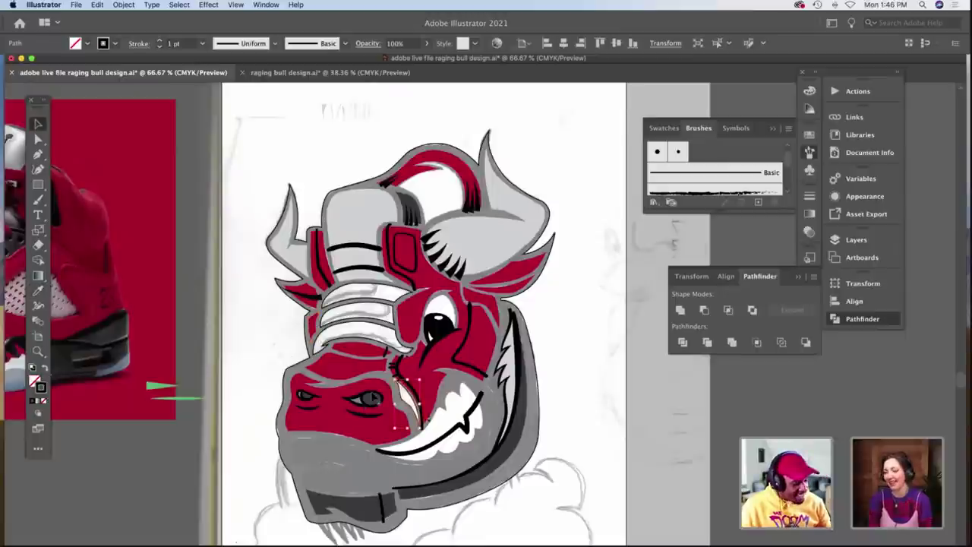
key(i)
click(316, 299)
key(v)
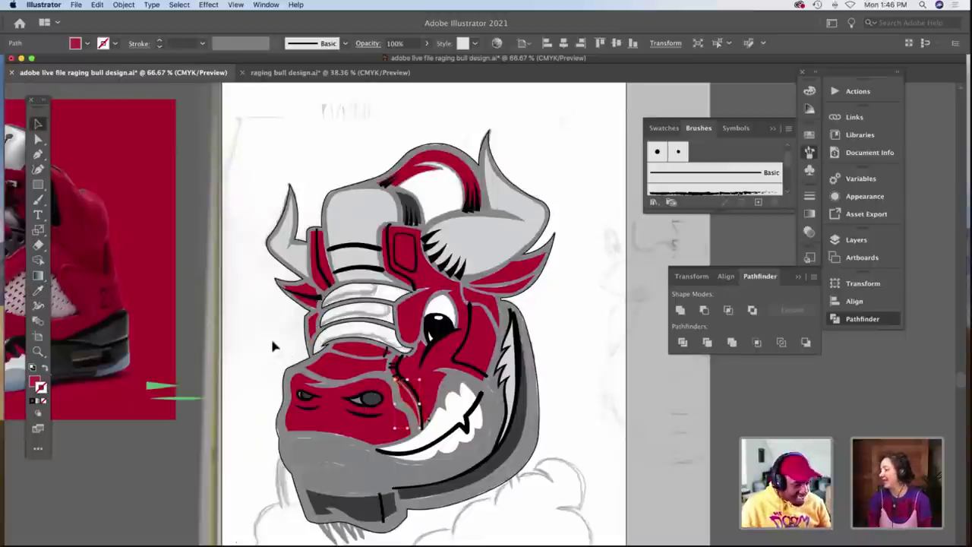
click(272, 344)
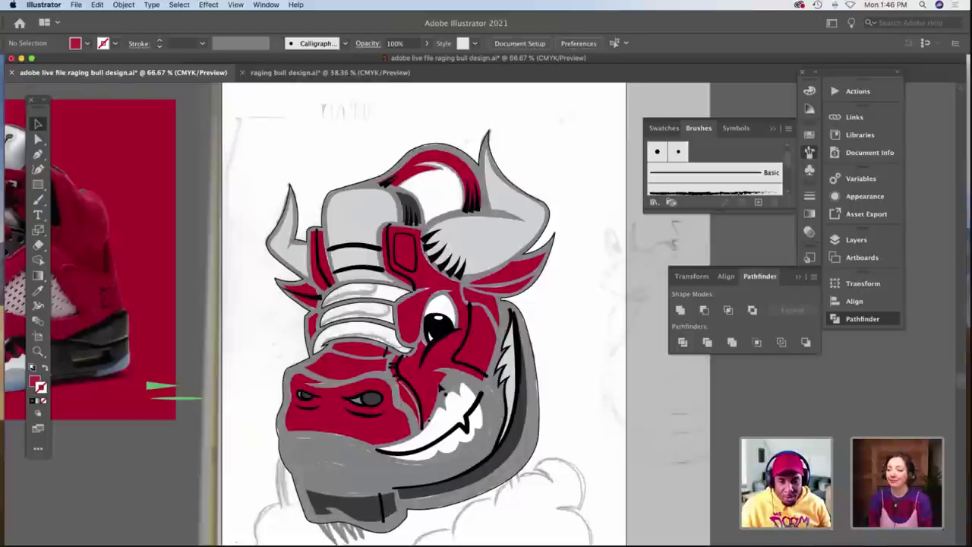
Fill the forehead bands with the orange palette swatch and clear the selection.
click(365, 328)
key(i)
scroll(336, 283, up, 1)
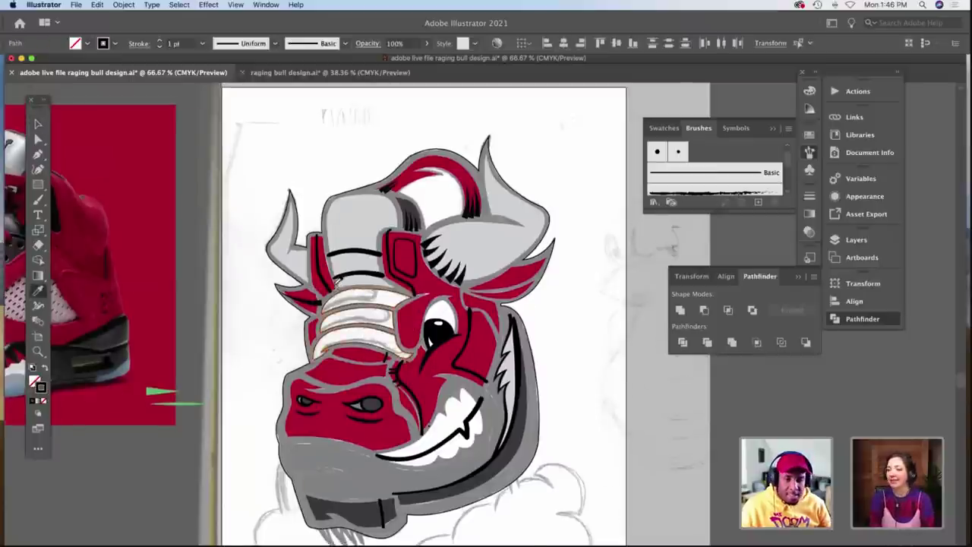
scroll(327, 279, up, 5)
scroll(284, 271, down, 3)
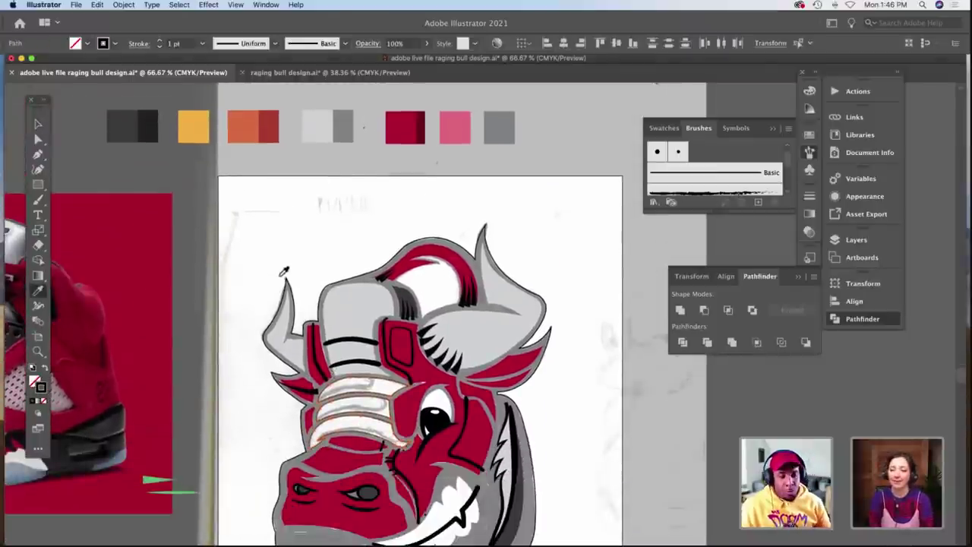
click(247, 131)
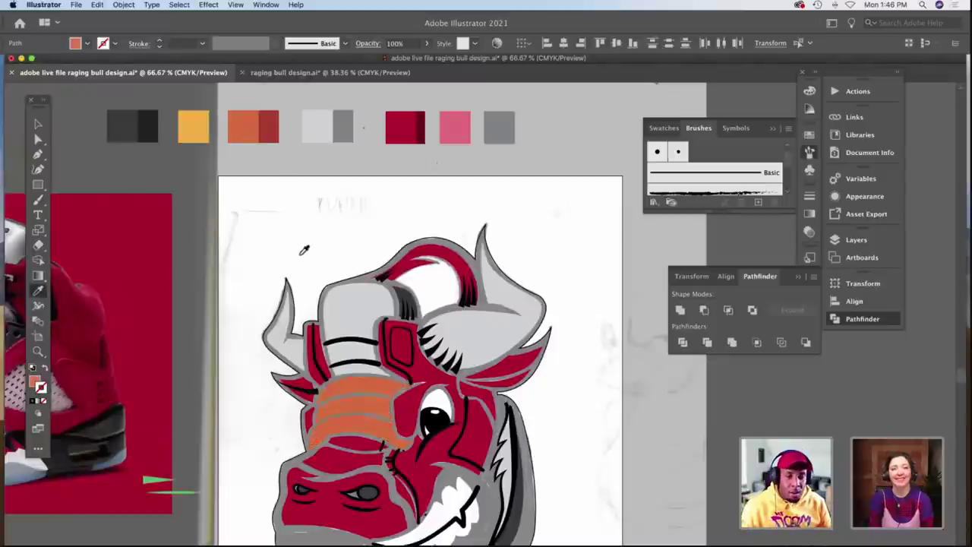
key(b)
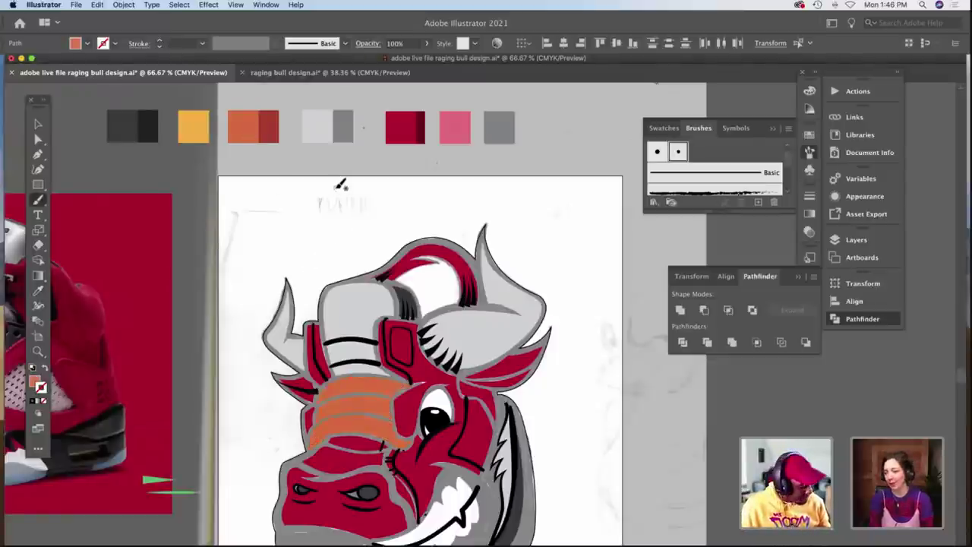
key(v)
click(341, 170)
Swap the stroke and fill of the bull head's outer outline to give it a solid black fill, and save the file.
scroll(436, 221, down, 2)
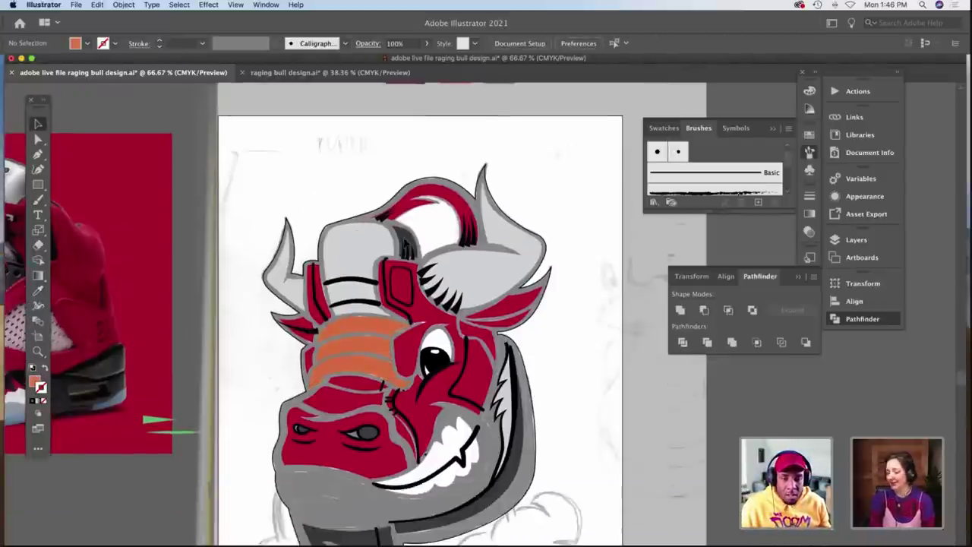
scroll(425, 280, down, 3)
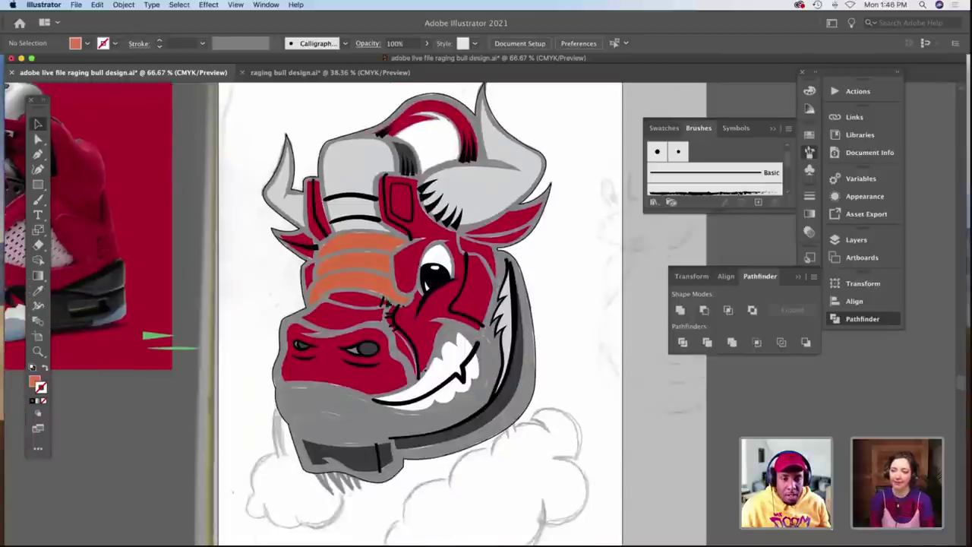
click(521, 425)
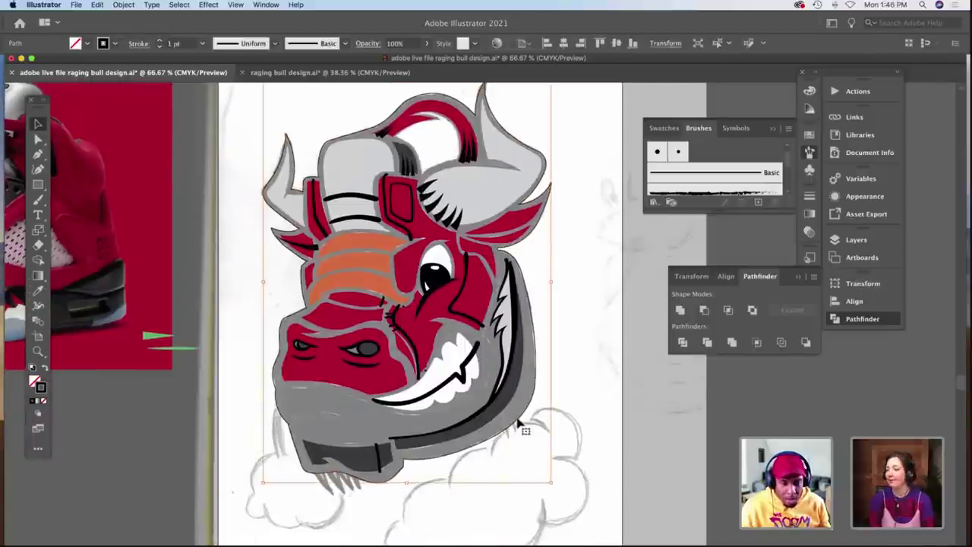
key(shift+x)
click(572, 394)
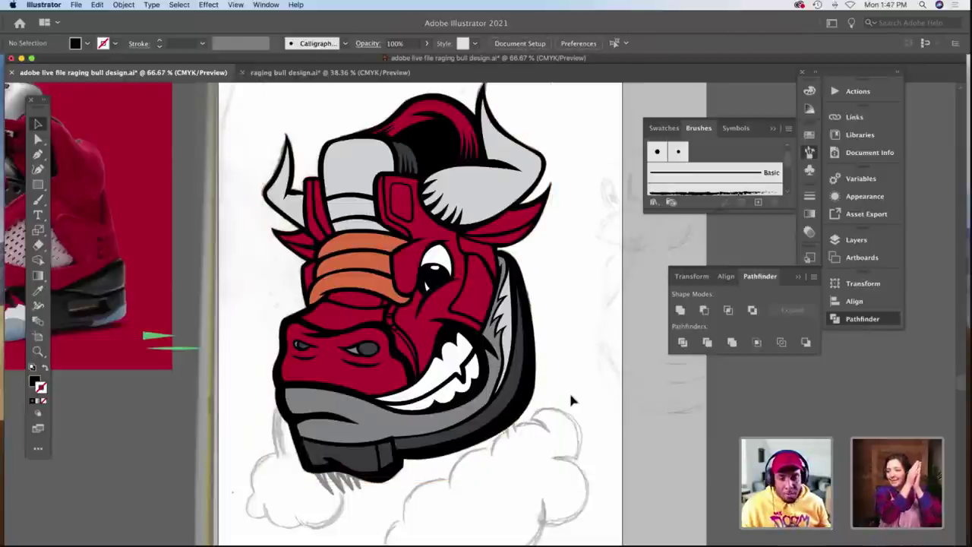
click(76, 4)
click(89, 90)
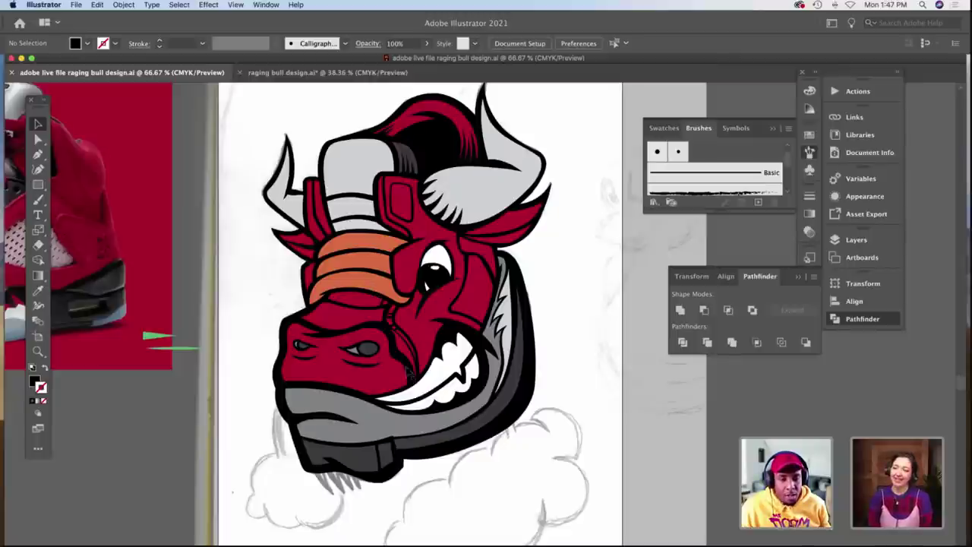
click(400, 348)
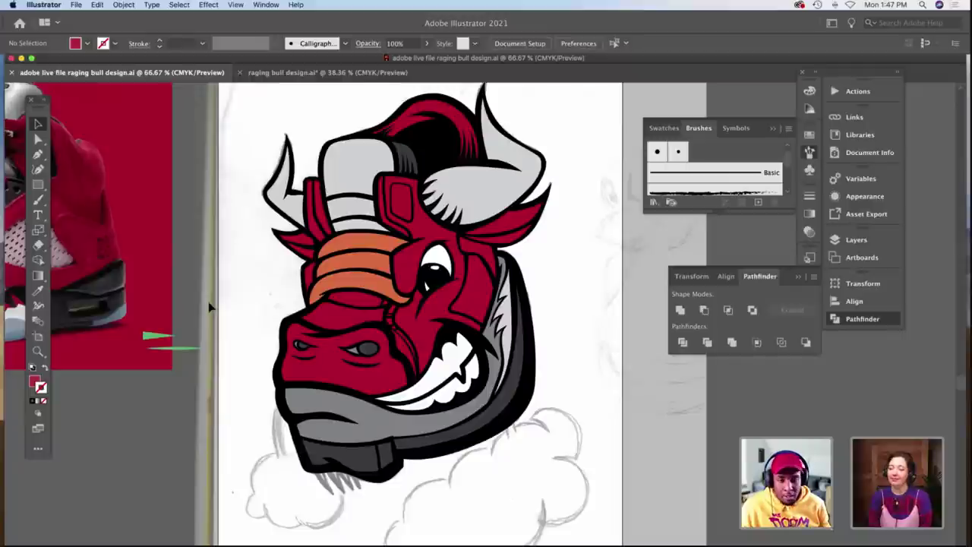
scroll(208, 301, down, 5)
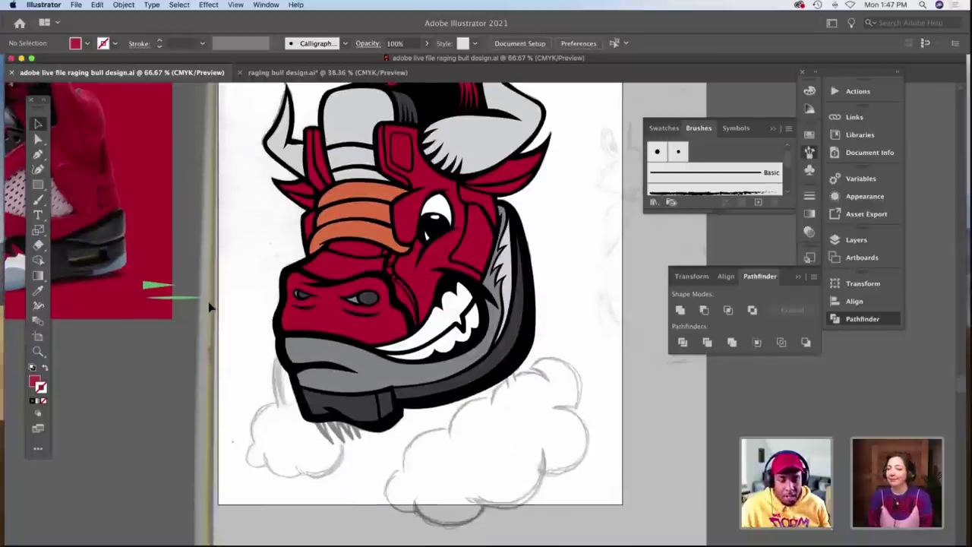
scroll(208, 302, up, 5)
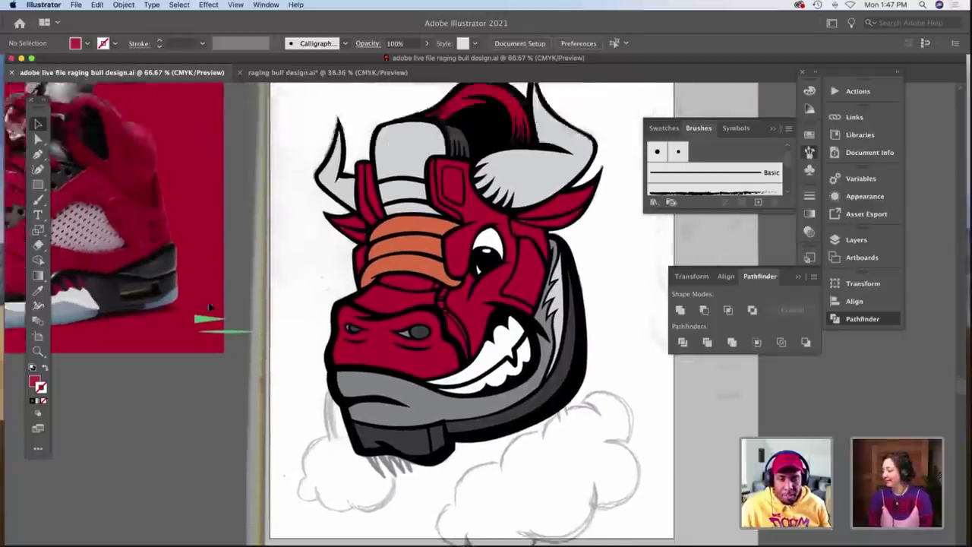
scroll(208, 302, right, 5)
scroll(208, 301, up, 2)
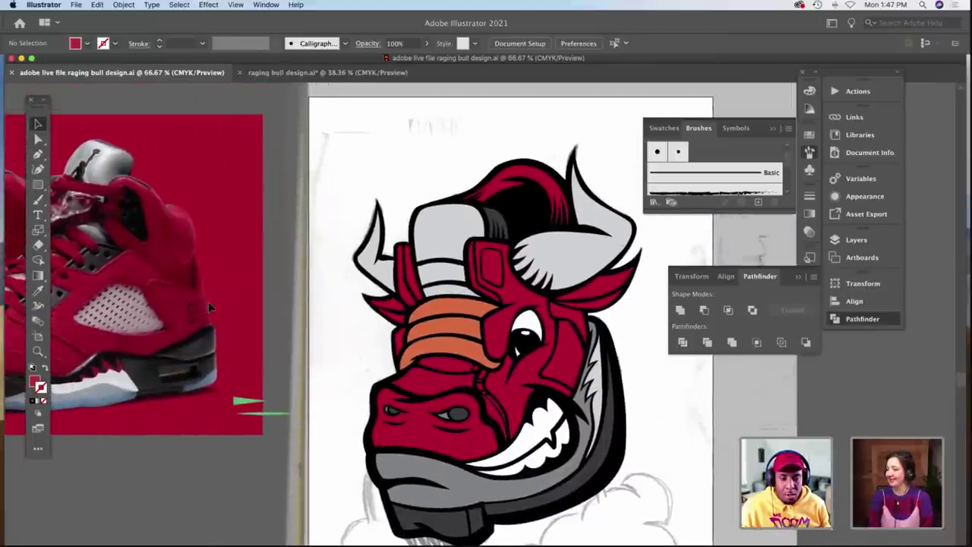
Split the small ear's red shape along its crease line with the Pathfinder Divide operation.
key(z)
click(470, 371)
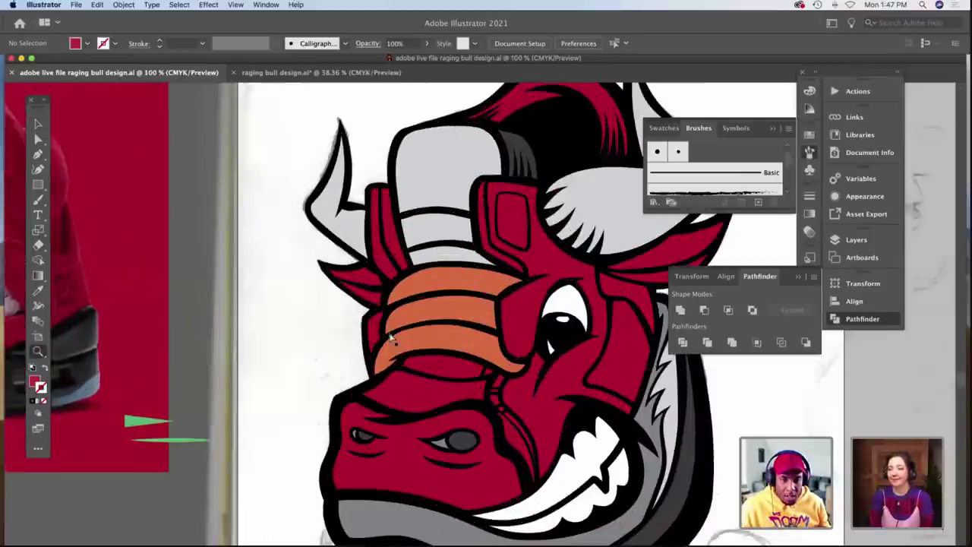
click(339, 276)
key(v)
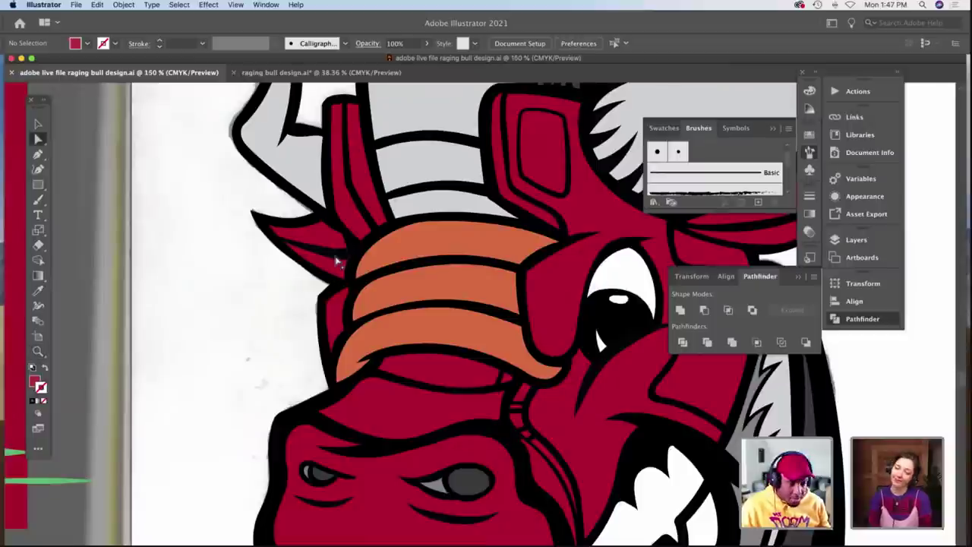
click(339, 259)
key(v)
click(334, 250)
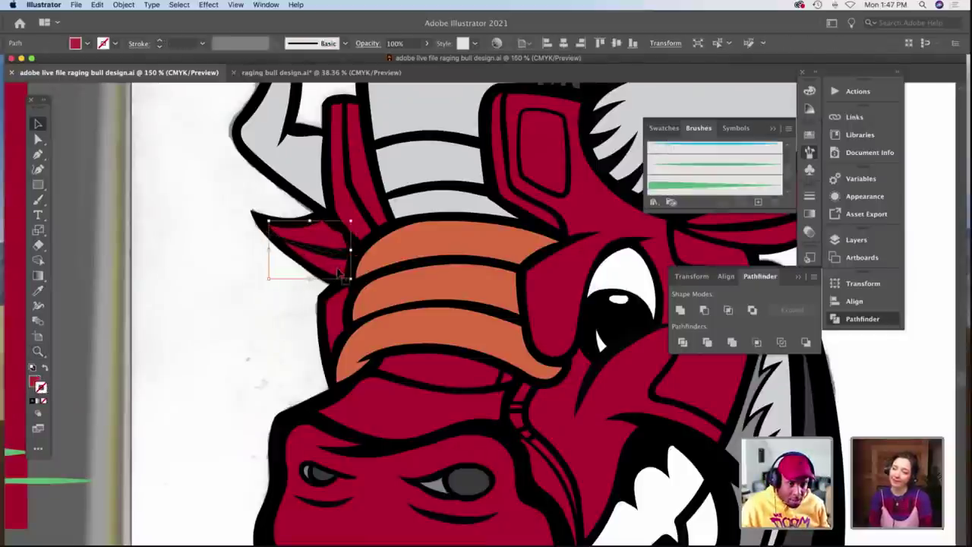
double_click(334, 272)
shift+click(330, 269)
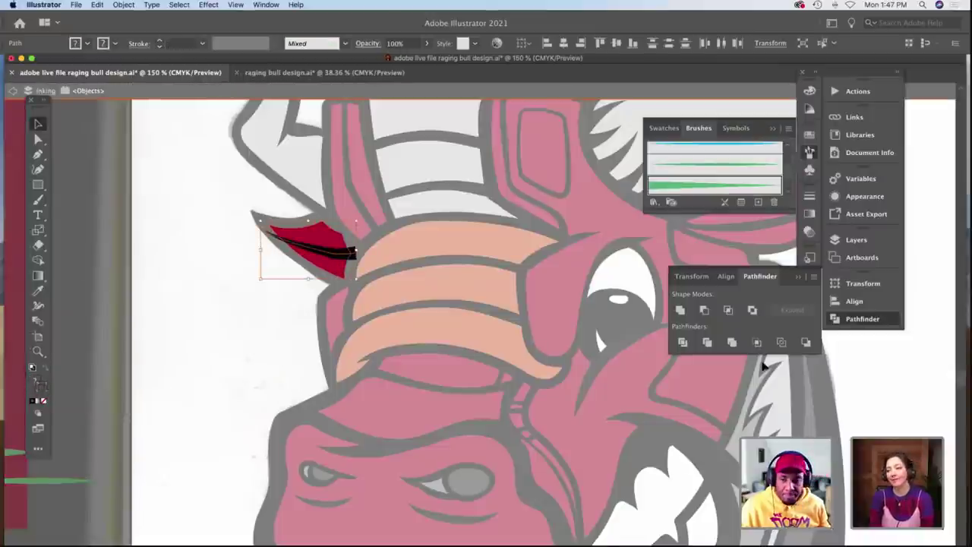
click(683, 342)
click(681, 342)
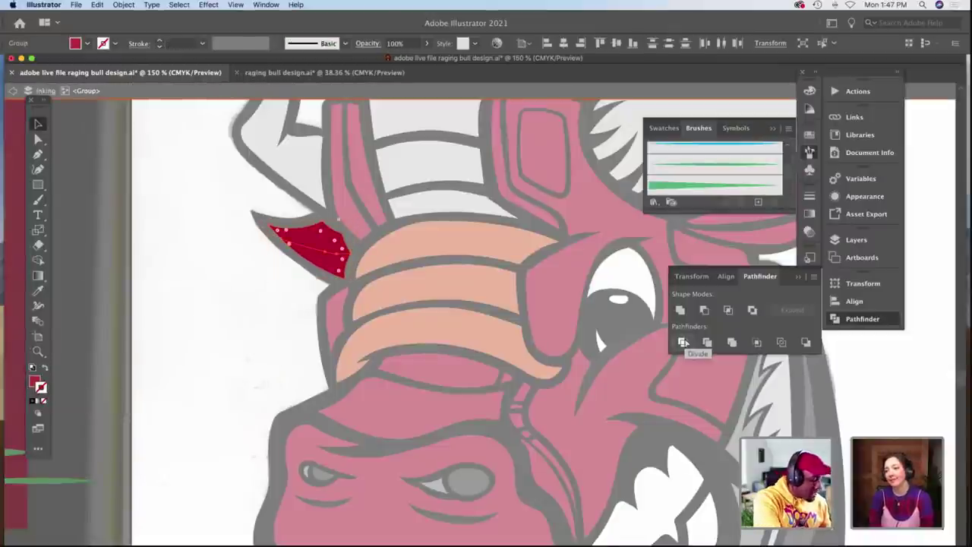
double_click(284, 344)
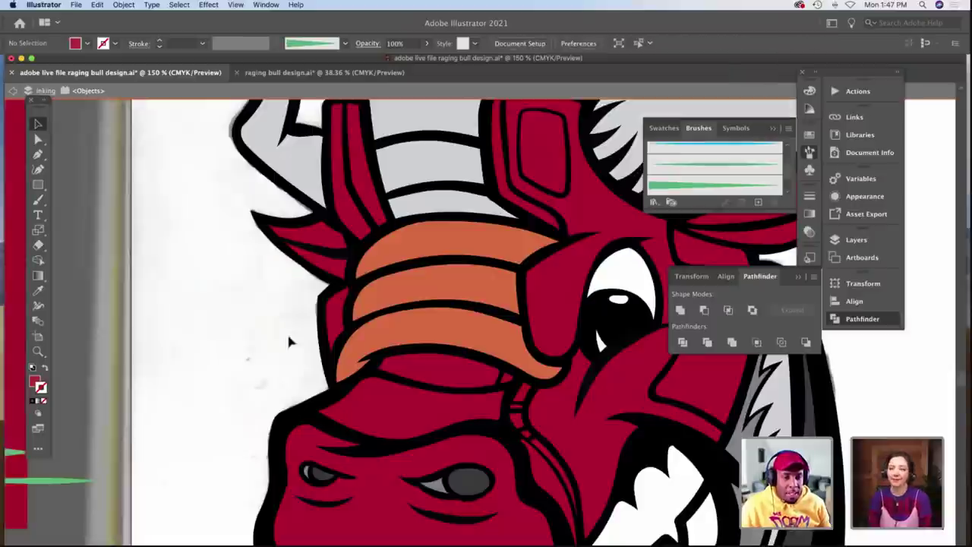
click(339, 257)
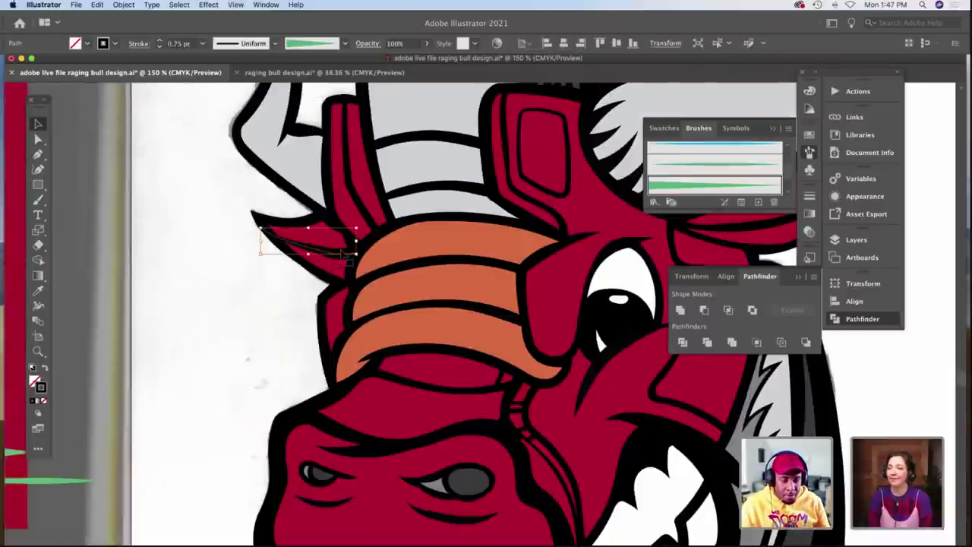
click(272, 295)
Fill the lower half of the small ear with the dark red palette swatch and clear the selection.
click(330, 271)
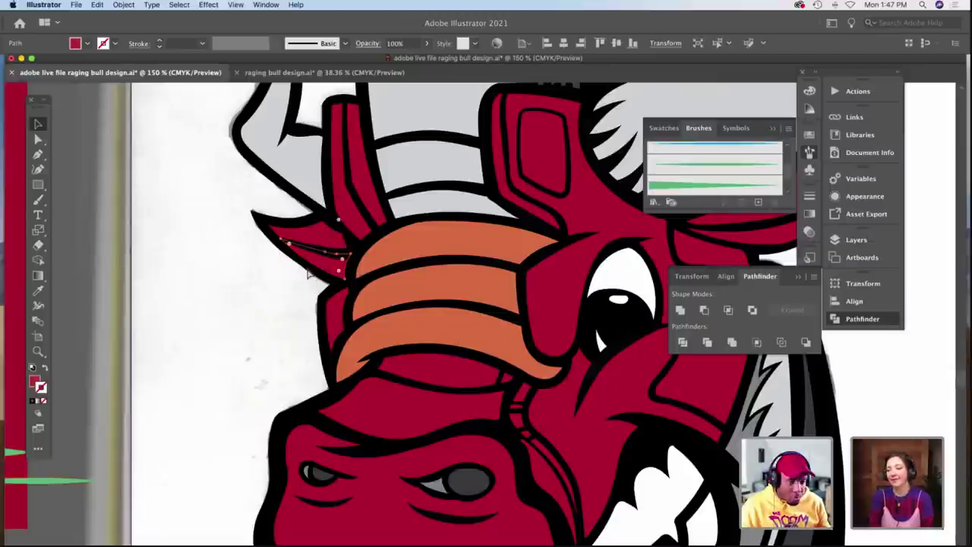
key(a)
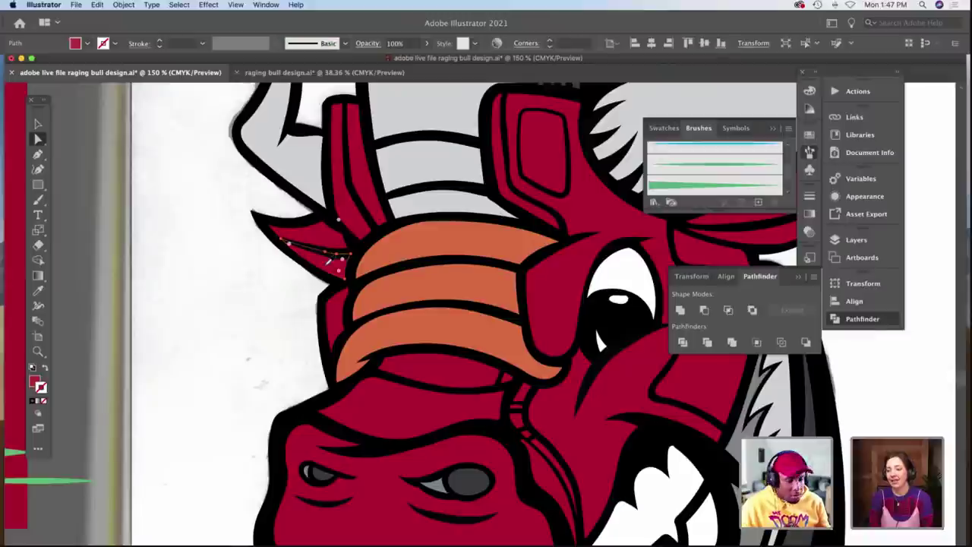
key(i)
scroll(342, 265, up, 3)
scroll(486, 266, down, 1)
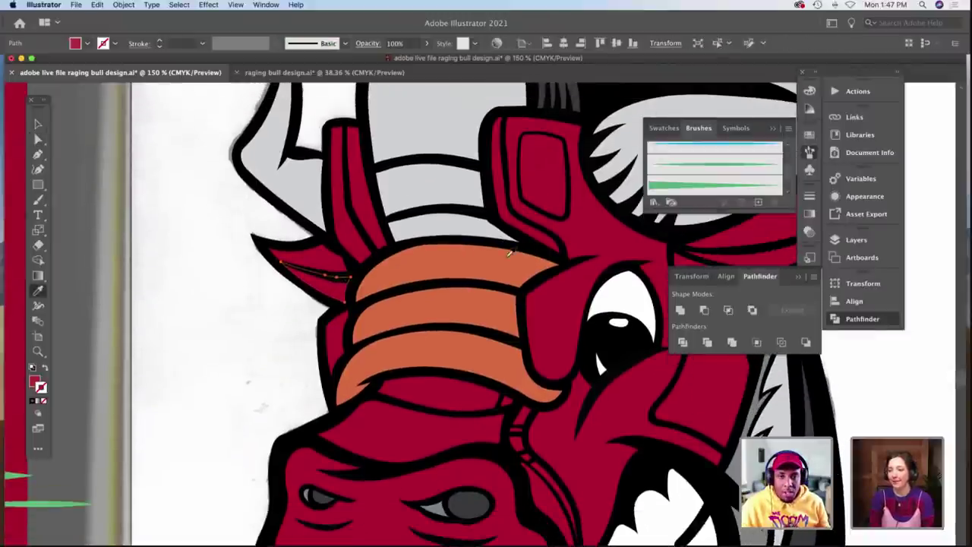
scroll(453, 293, up, 6)
scroll(453, 293, up, 8)
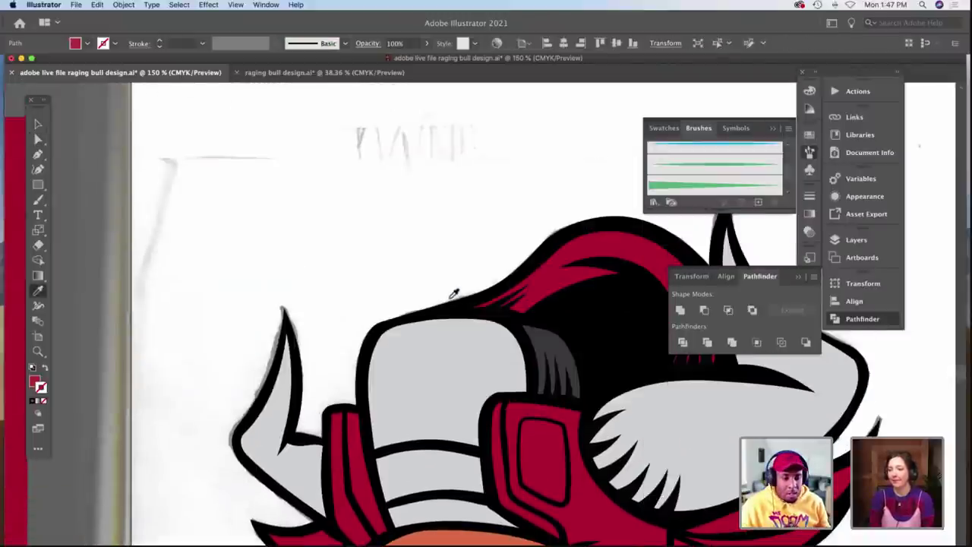
scroll(450, 302, down, 6)
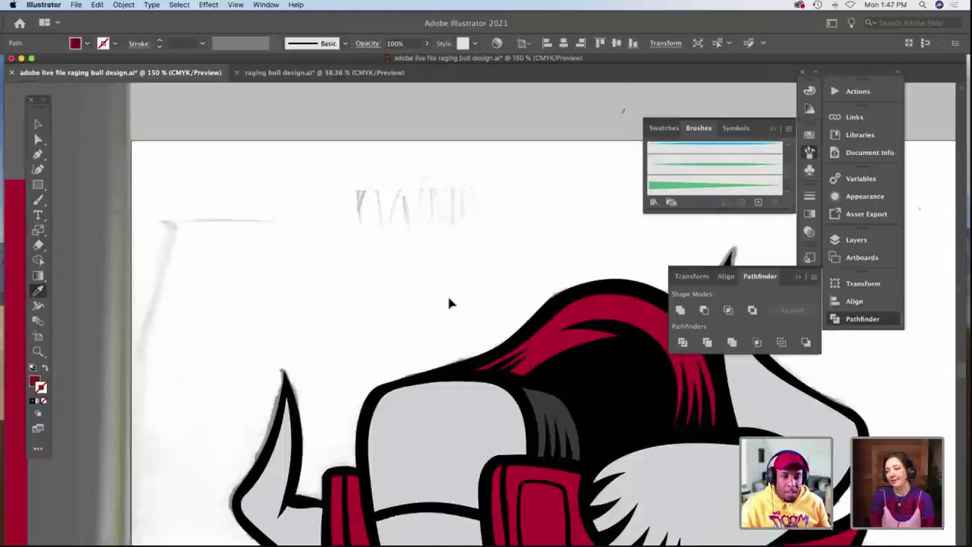
scroll(442, 292, down, 4)
scroll(464, 260, down, 1)
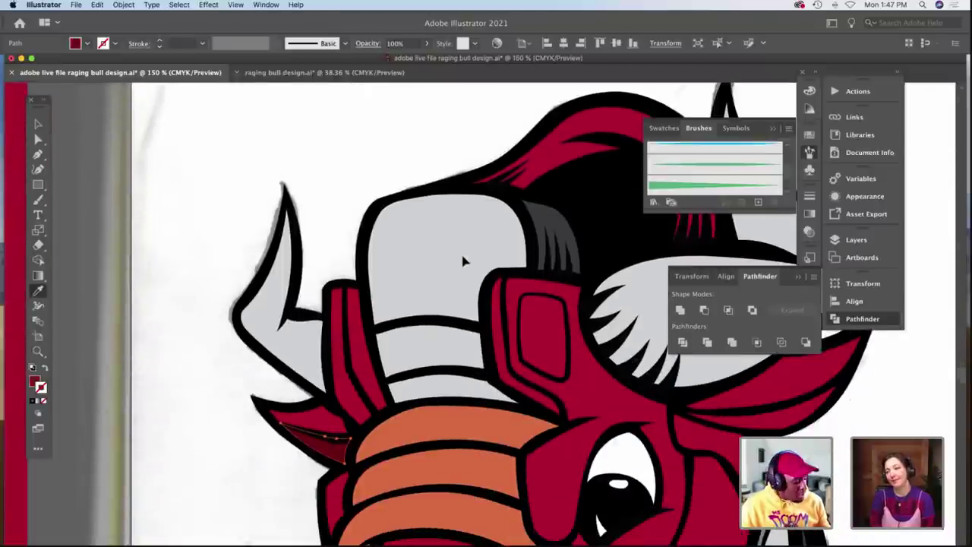
scroll(504, 271, up, 8)
key(super+shift+a)
Browse the Color Guide's harmony rules for the dark red, and close the list without choosing another rule.
alt+click(504, 266)
alt+click(503, 266)
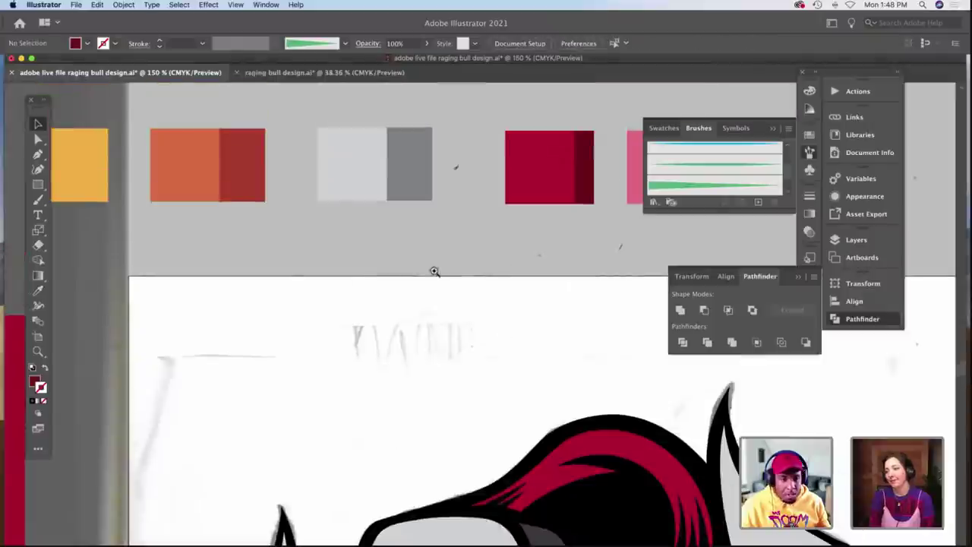
scroll(408, 230, down, 6)
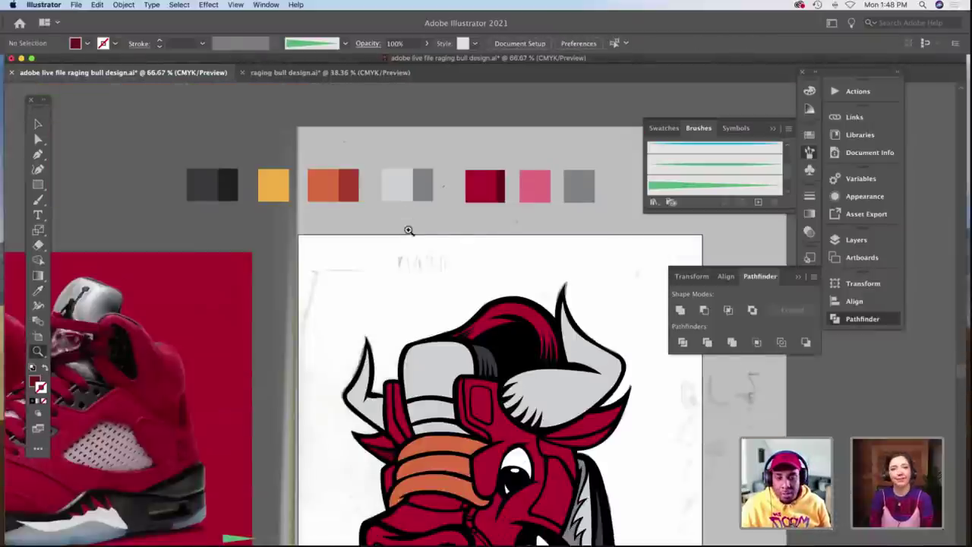
scroll(760, 128, down, 3)
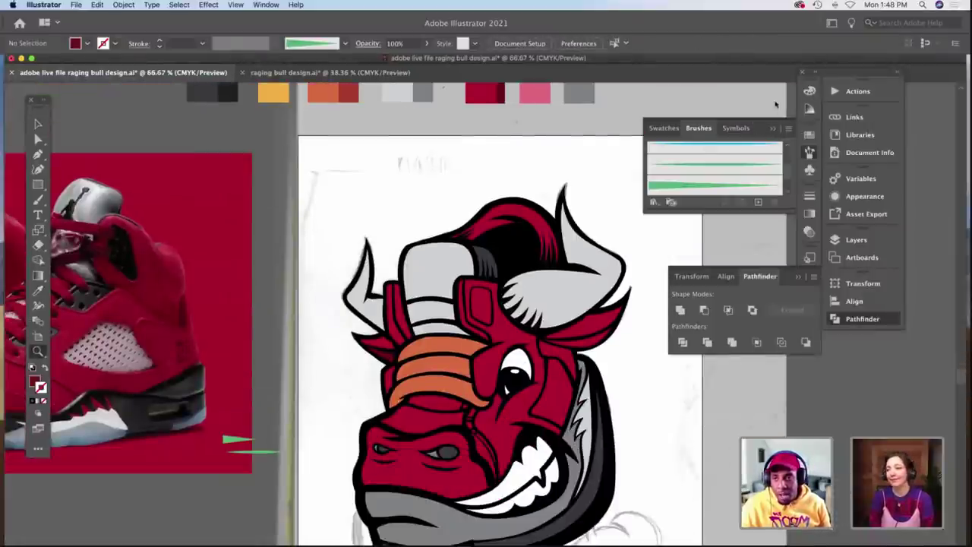
scroll(652, 89, up, 3)
key(F6)
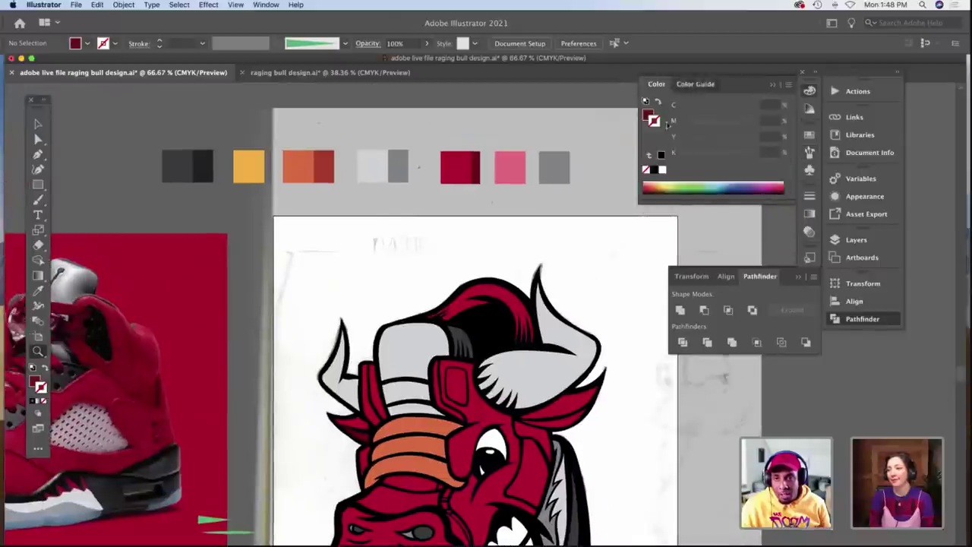
click(695, 84)
click(665, 105)
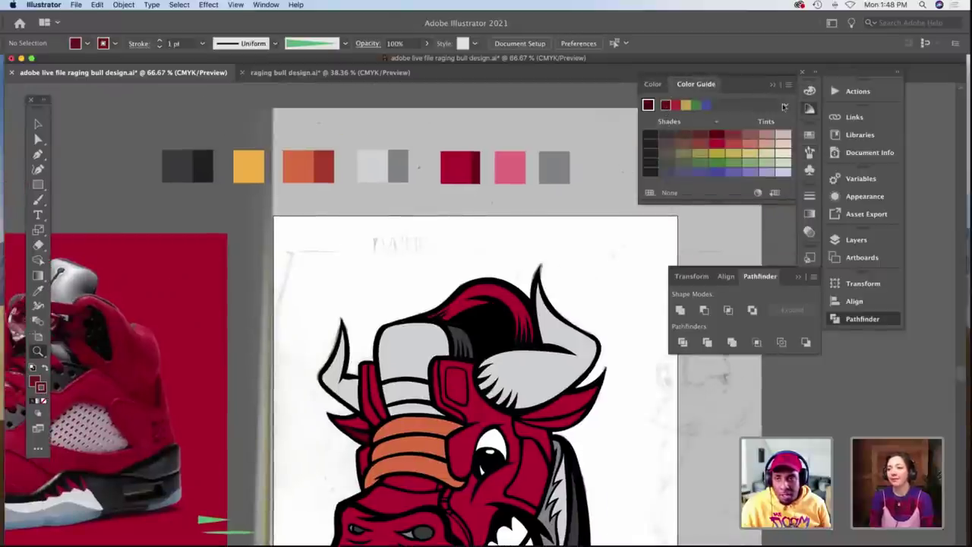
click(785, 107)
scroll(725, 155, up, 5)
scroll(724, 155, down, 2)
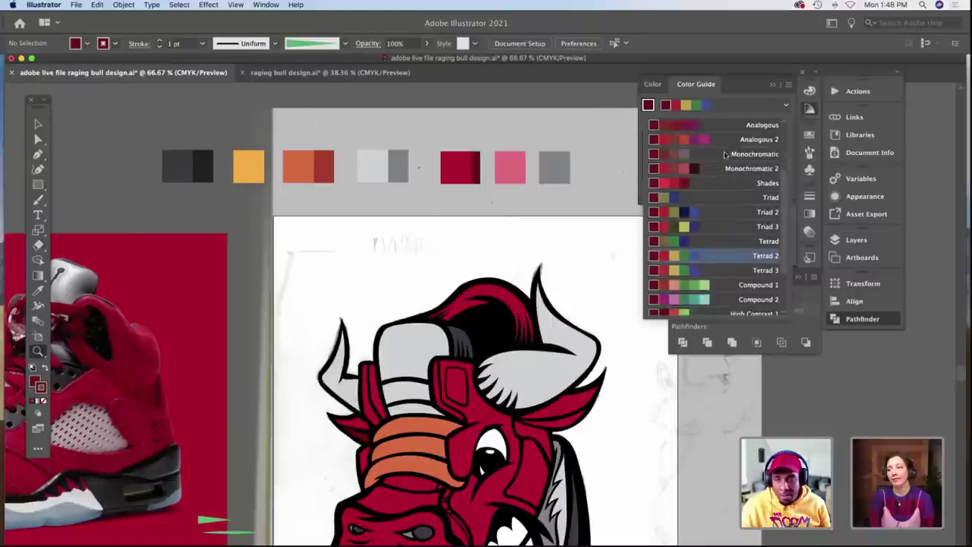
scroll(724, 155, up, 2)
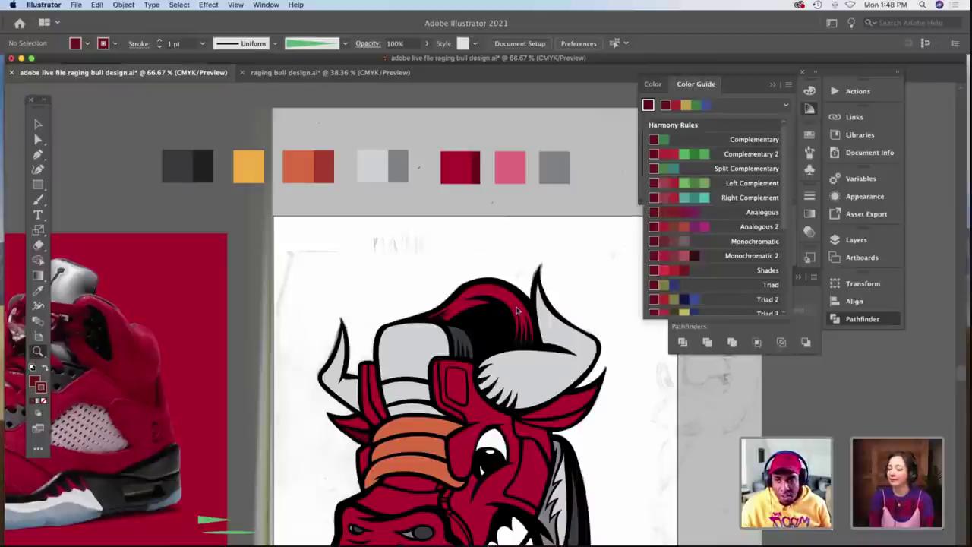
click(548, 208)
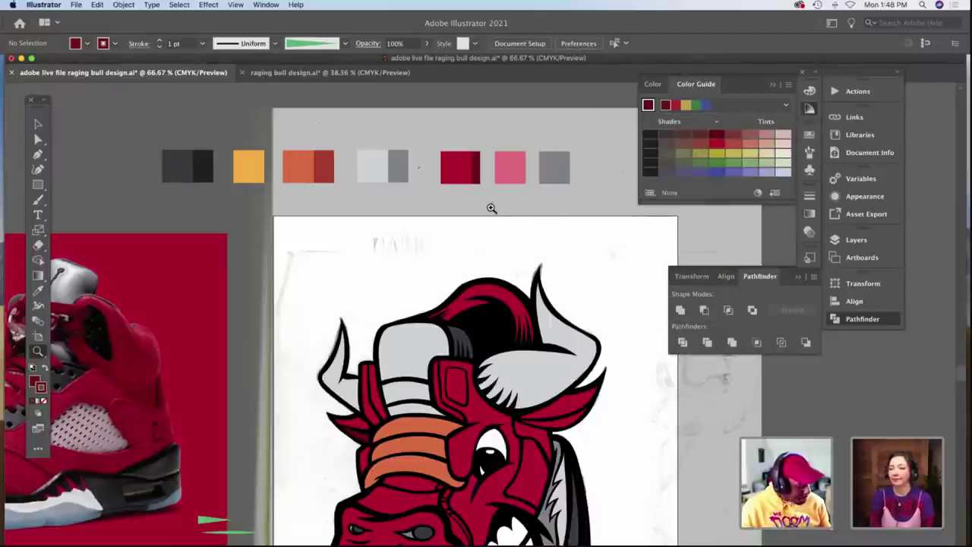
Match the fill of the large ear's lower half to the small ear's dark red shadow and clear the selection.
key(v)
scroll(466, 264, down, 5)
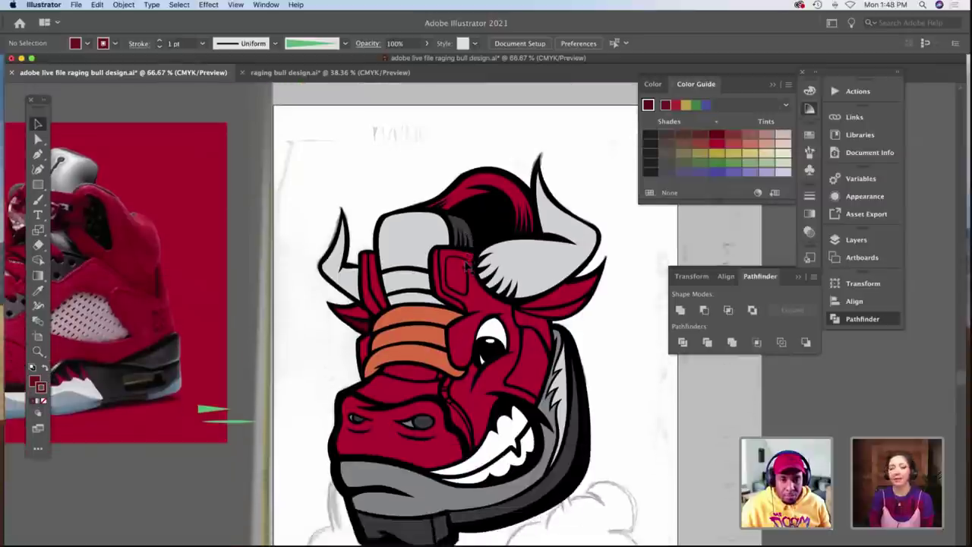
scroll(465, 265, down, 2)
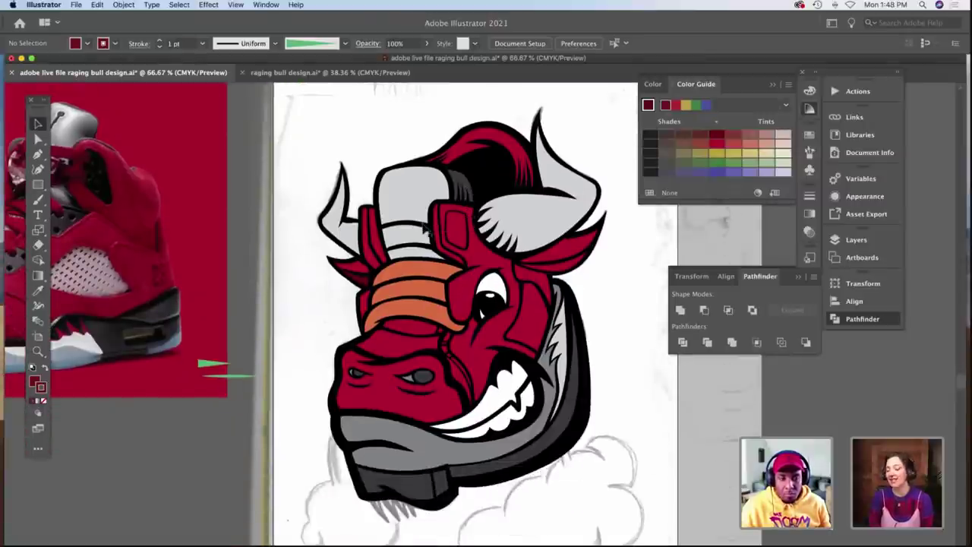
scroll(427, 229, left, 3)
scroll(426, 229, down, 2)
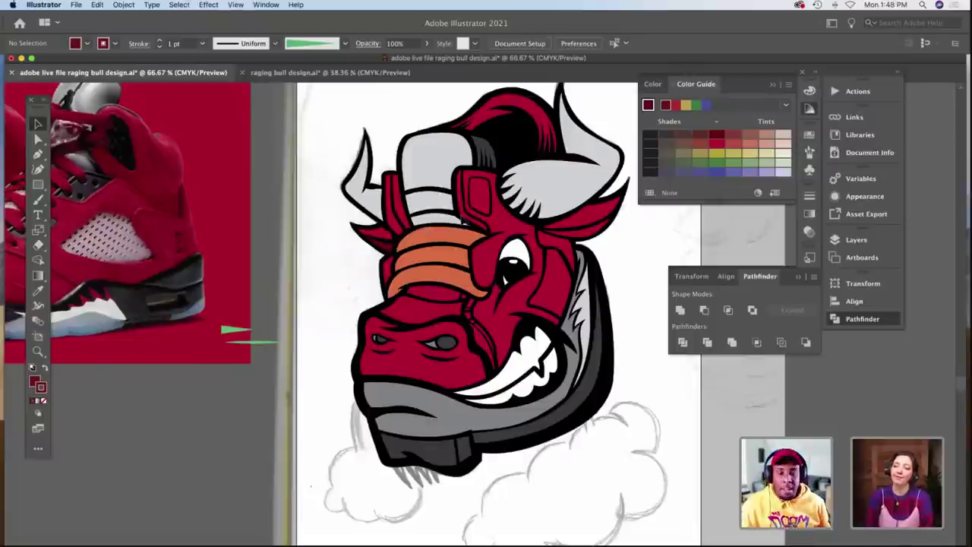
click(582, 238)
key(i)
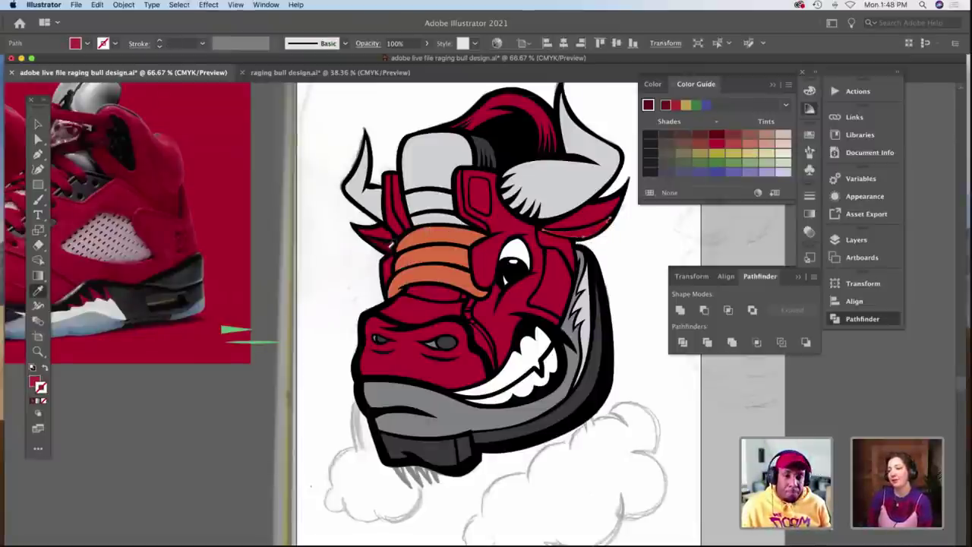
key(v)
click(332, 269)
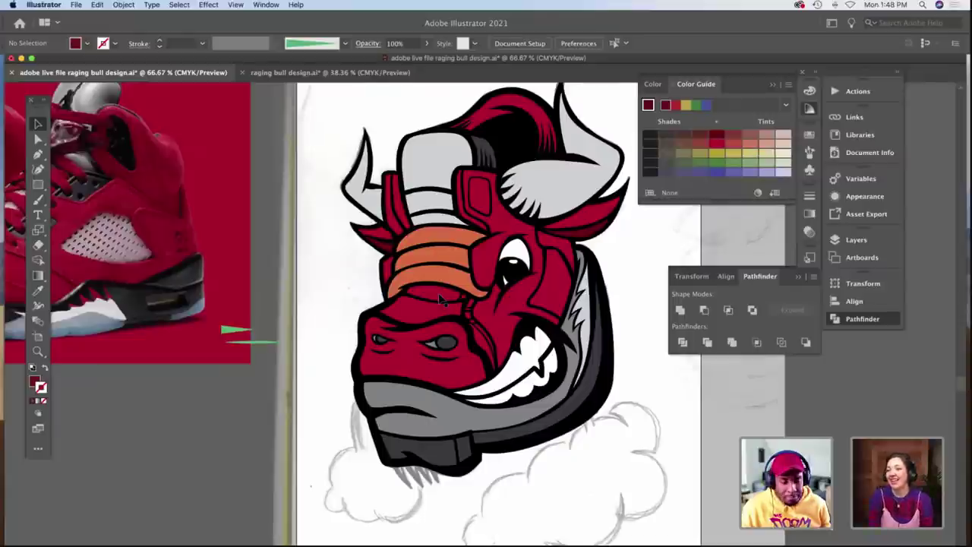
Look over the bull's orange bands, snout, jaw and teeth for the next areas to shade.
key(z)
click(449, 304)
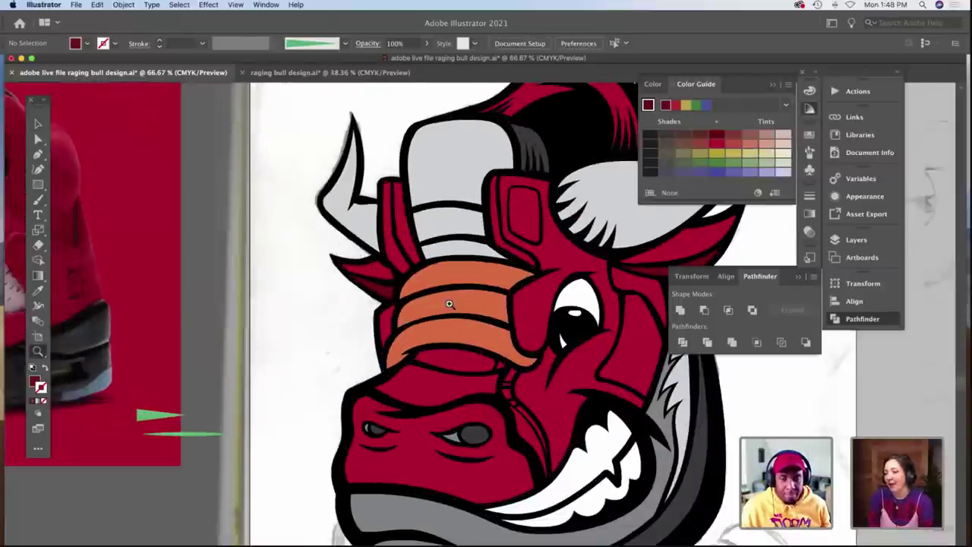
key(a)
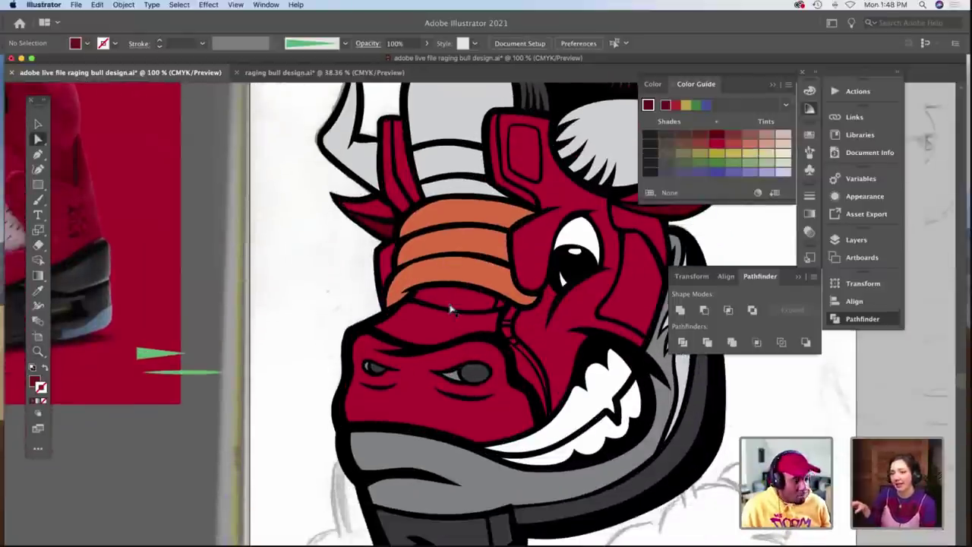
click(468, 285)
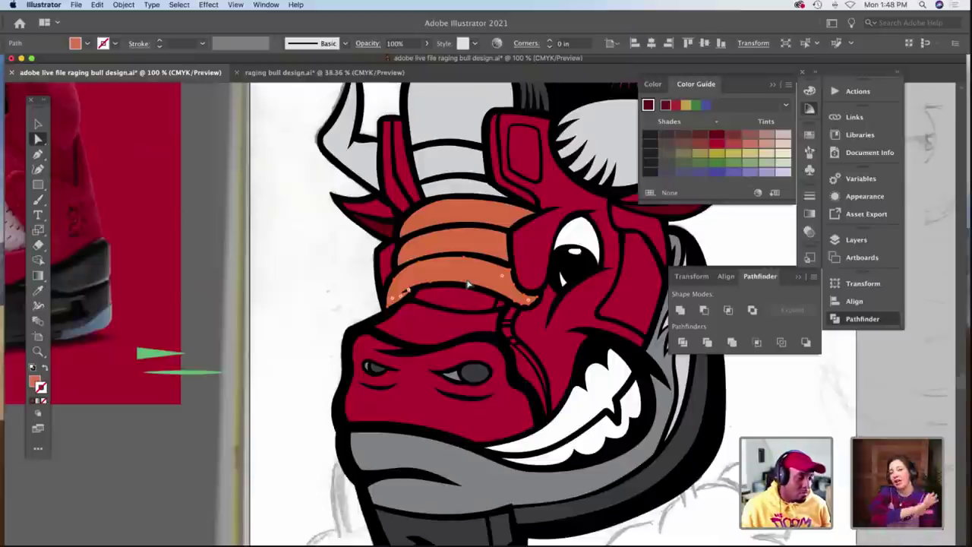
click(359, 272)
scroll(360, 272, right, 3)
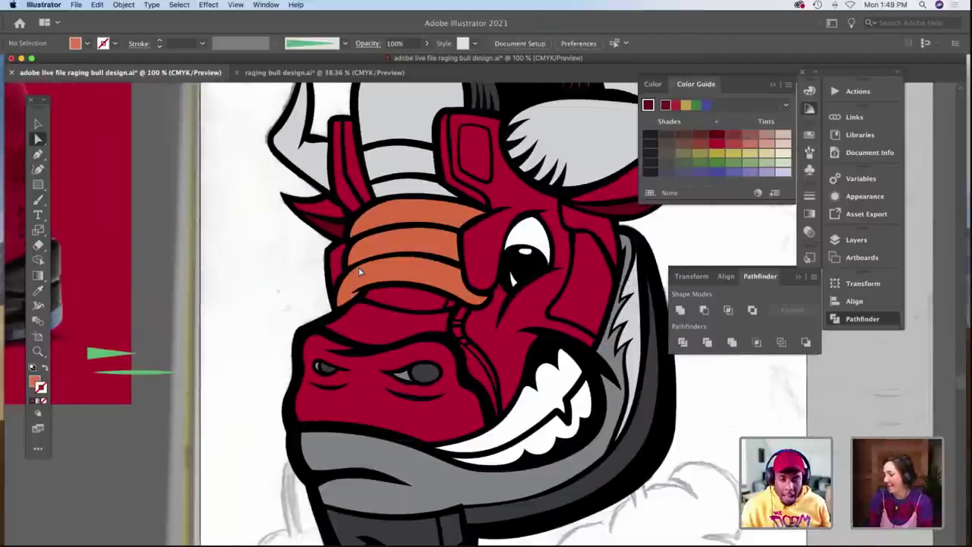
scroll(360, 272, right, 3)
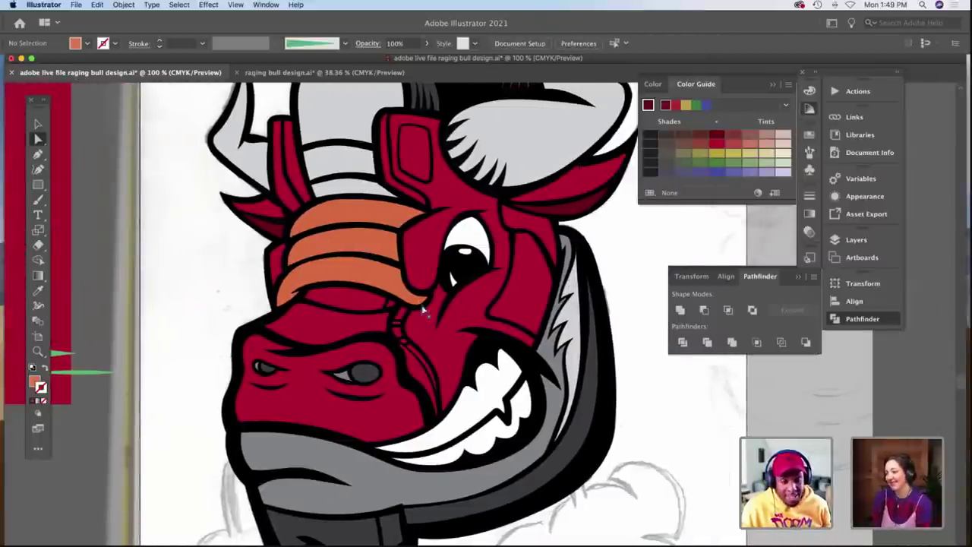
scroll(386, 307, down, 1)
scroll(387, 307, left, 5)
scroll(388, 308, down, 4)
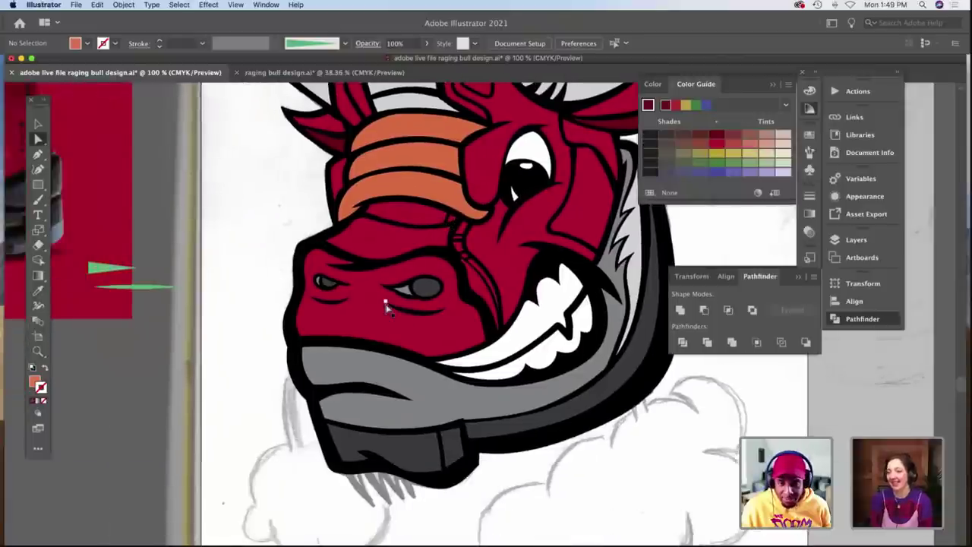
scroll(319, 273, down, 1)
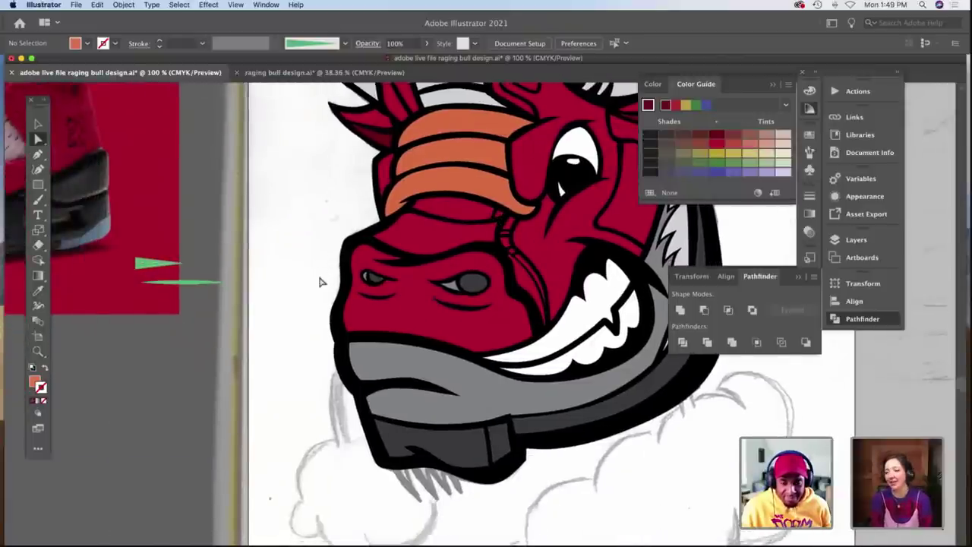
scroll(319, 275, right, 4)
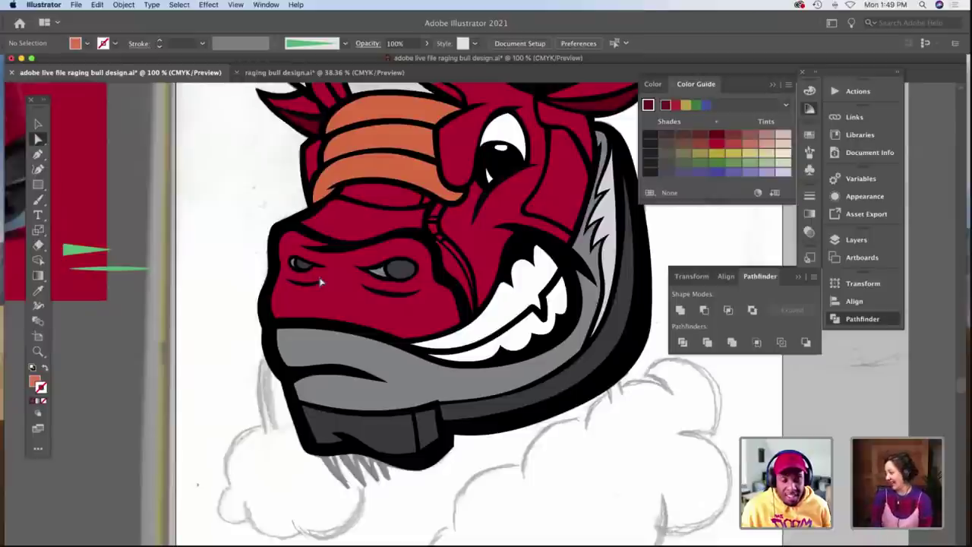
scroll(321, 282, up, 6)
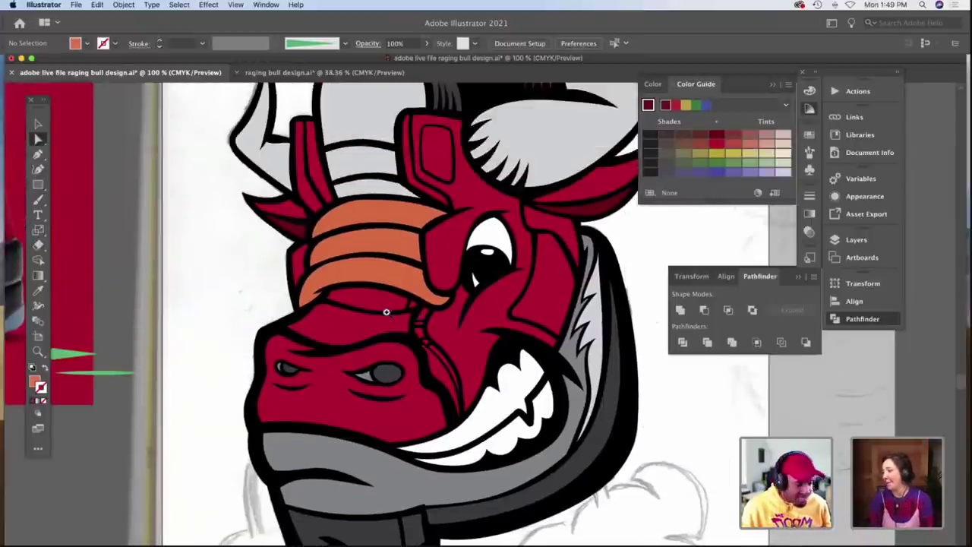
Fill the red sliver beneath the lowest orange band with the dark red shadow colour and clear the selection.
click(417, 346)
click(478, 362)
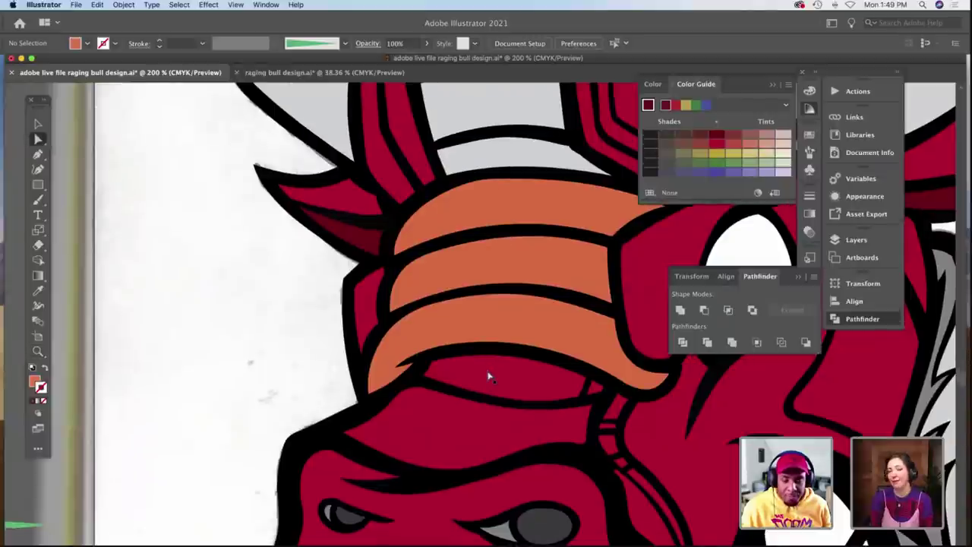
scroll(488, 376, right, 3)
scroll(488, 376, down, 1)
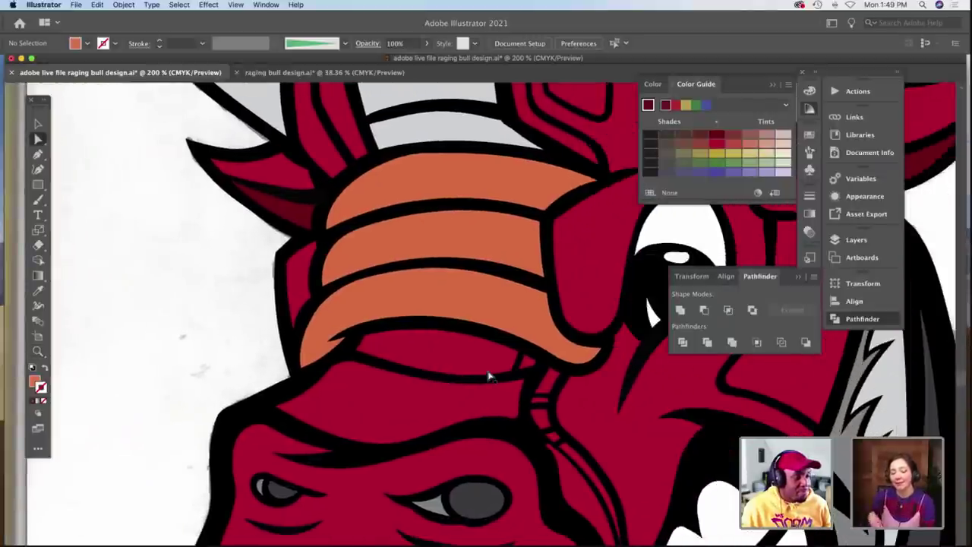
scroll(488, 376, down, 2)
click(477, 358)
key(i)
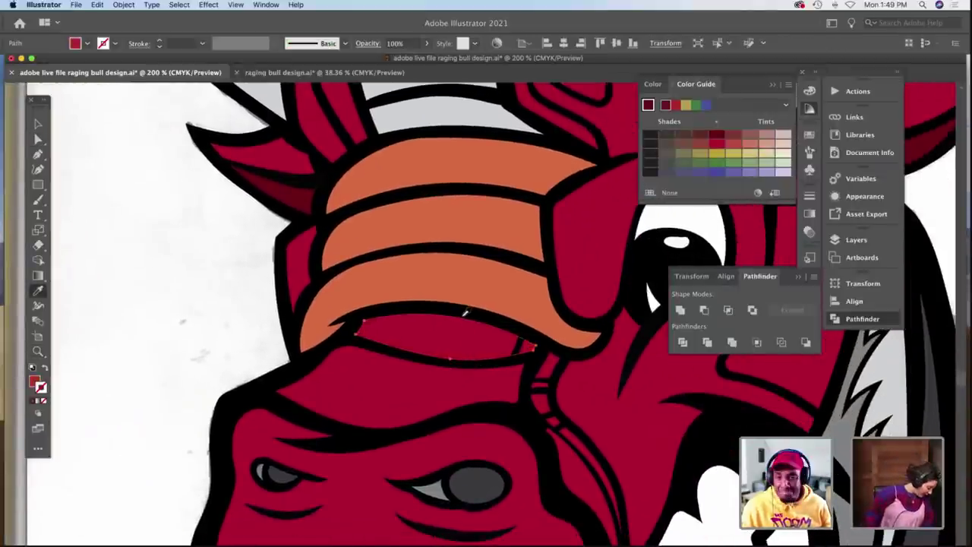
scroll(465, 311, up, 8)
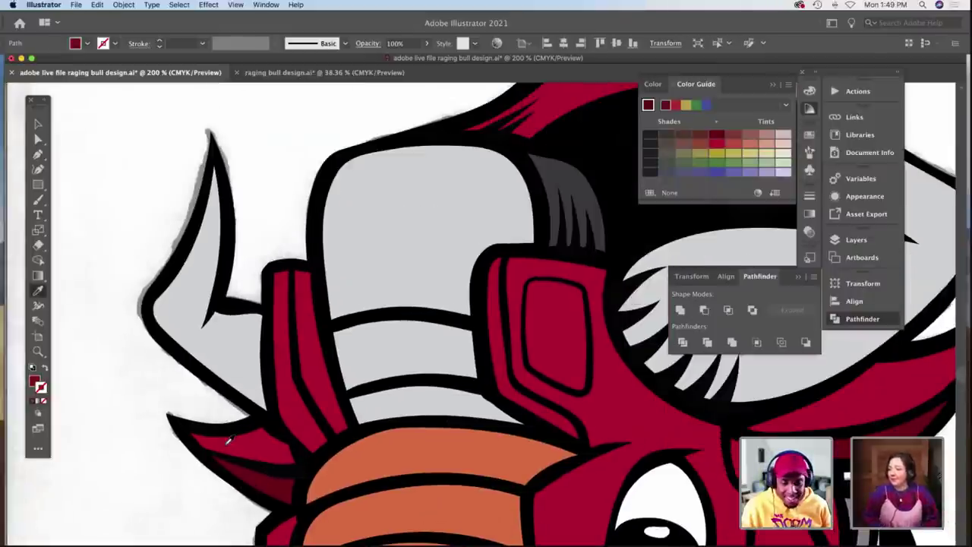
scroll(230, 441, down, 4)
key(a)
click(196, 425)
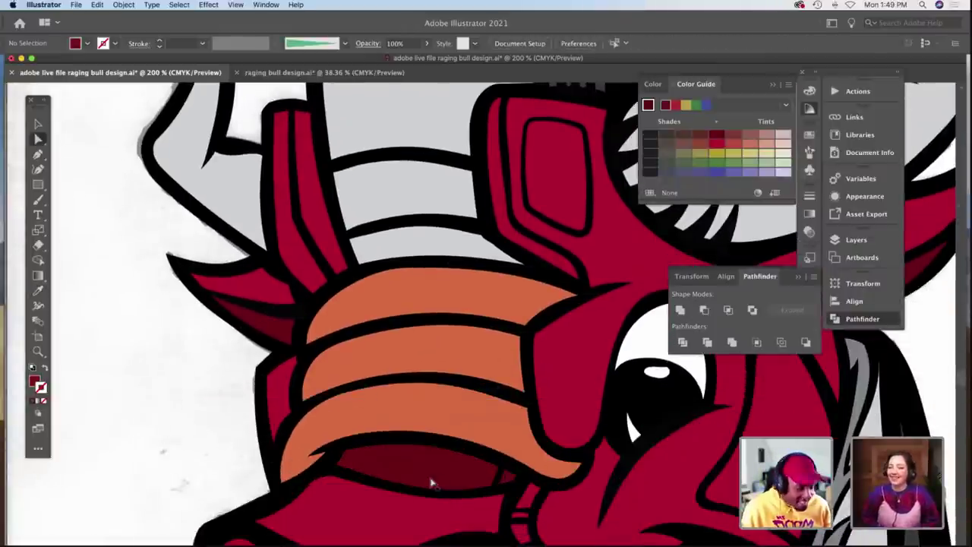
Examine the dark red sliver beneath the orange bands up close and against the whole face.
key(z)
click(445, 469)
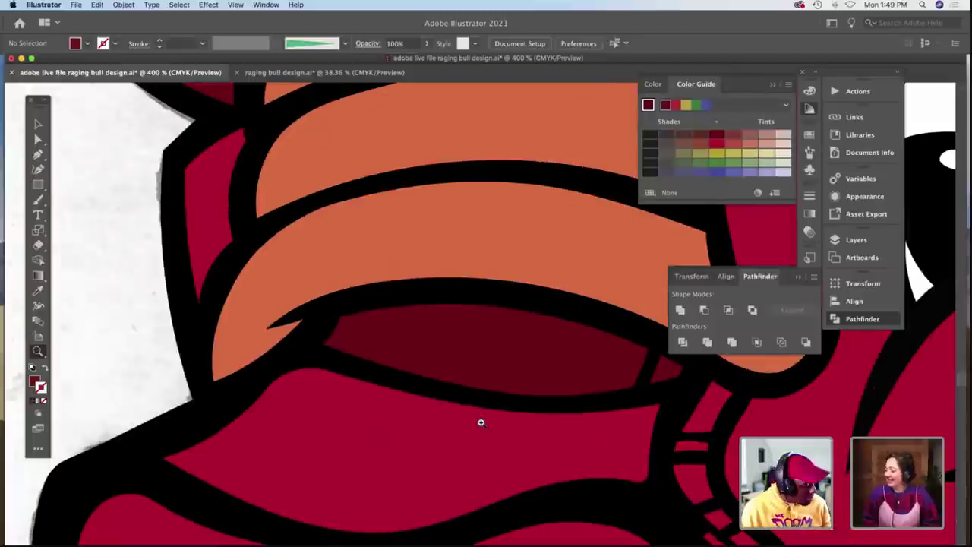
alt+click(494, 420)
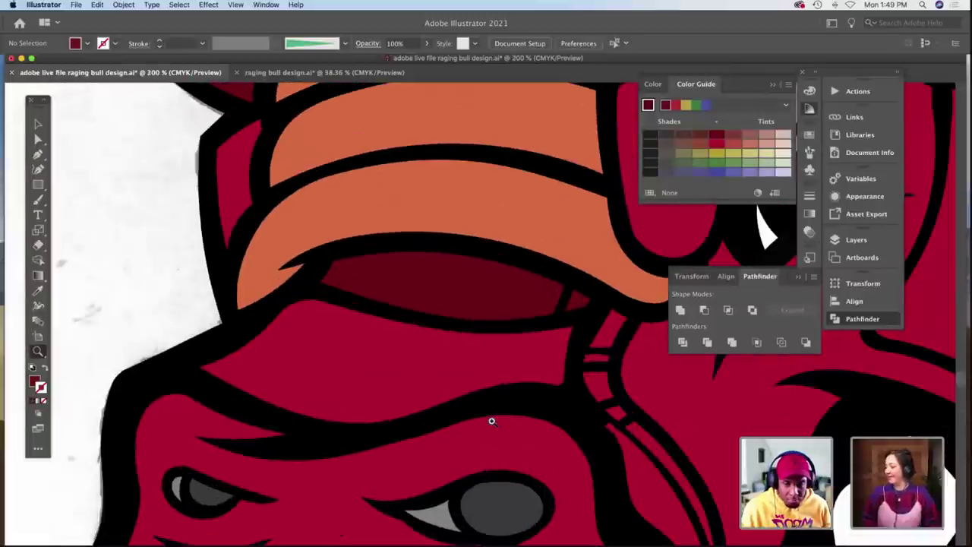
click(491, 421)
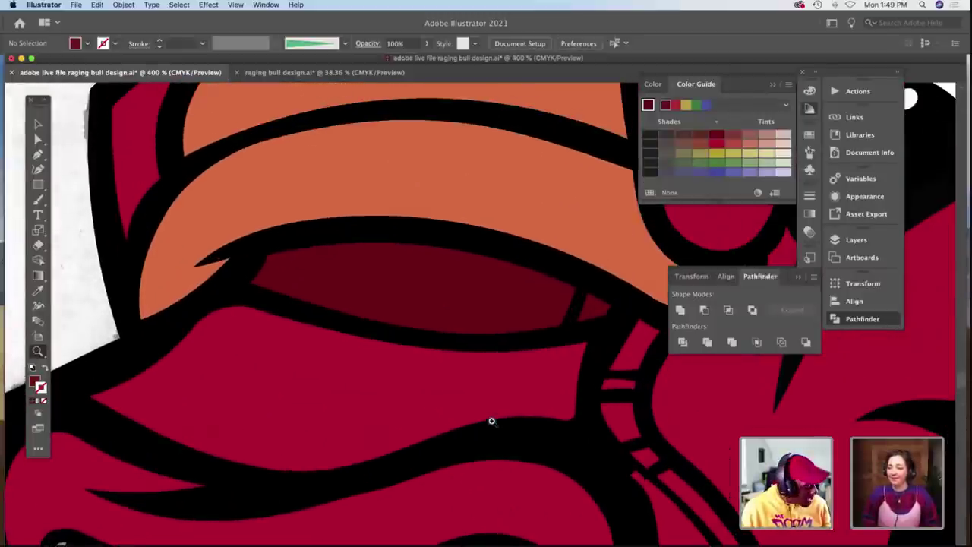
alt+click(492, 421)
alt+click(491, 421)
alt+click(491, 421)
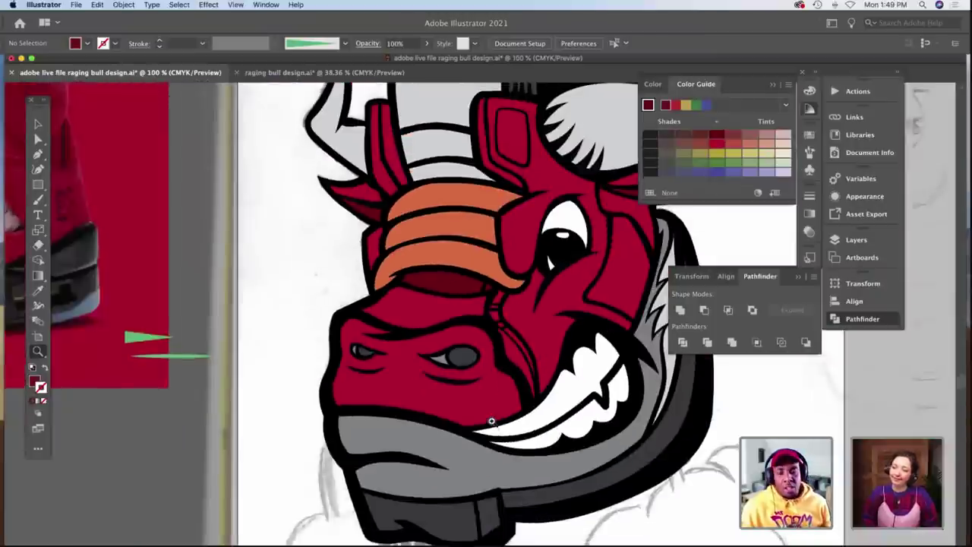
alt+click(491, 421)
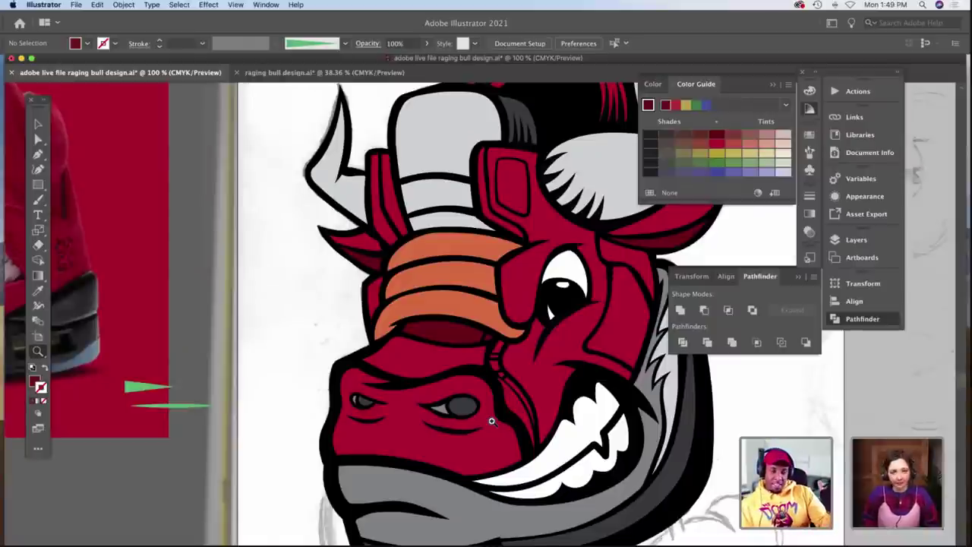
Draw a closed, curved highlight band with the Pencil tool inside the dark red sliver beneath the orange bands.
click(452, 339)
click(453, 338)
click(452, 339)
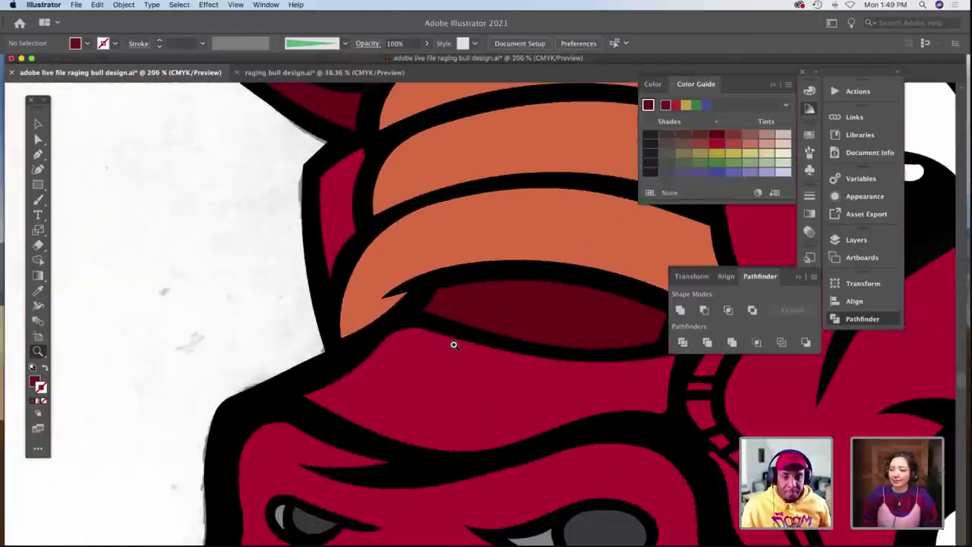
click(453, 342)
click(453, 344)
key(n)
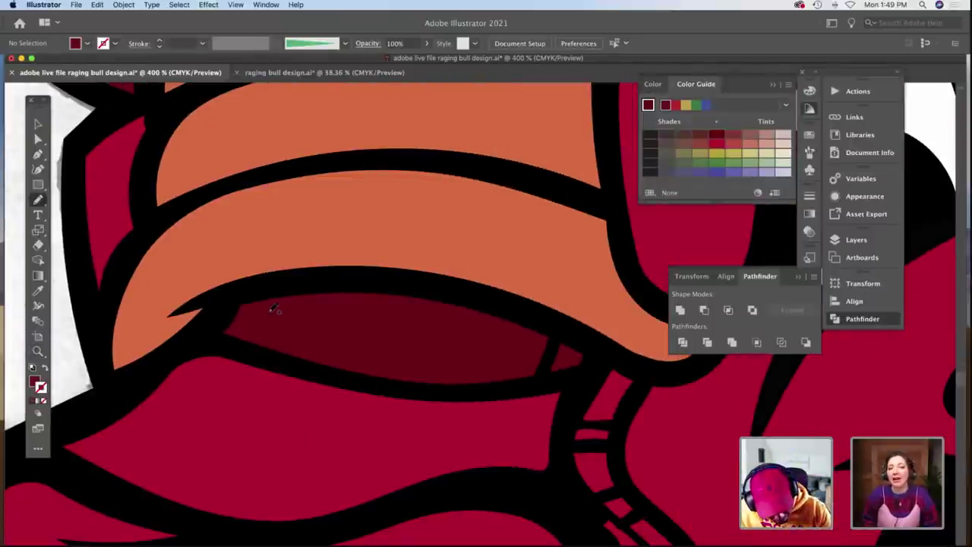
mouse_move(270, 308)
mouse_down()
mouse_move(246, 330)
mouse_move(437, 372)
mouse_up()
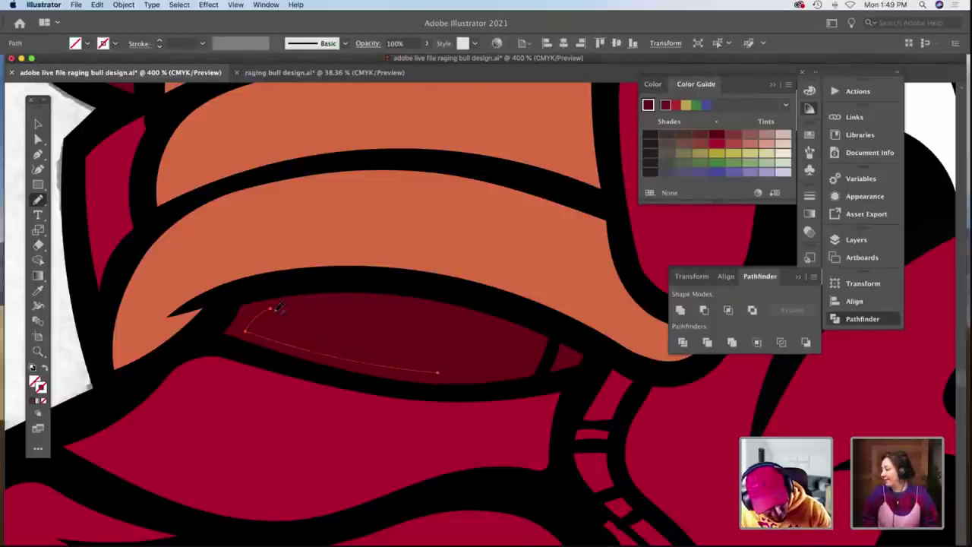
mouse_move(277, 309)
mouse_down()
mouse_move(445, 334)
mouse_move(424, 346)
mouse_move(451, 339)
mouse_move(443, 367)
mouse_up()
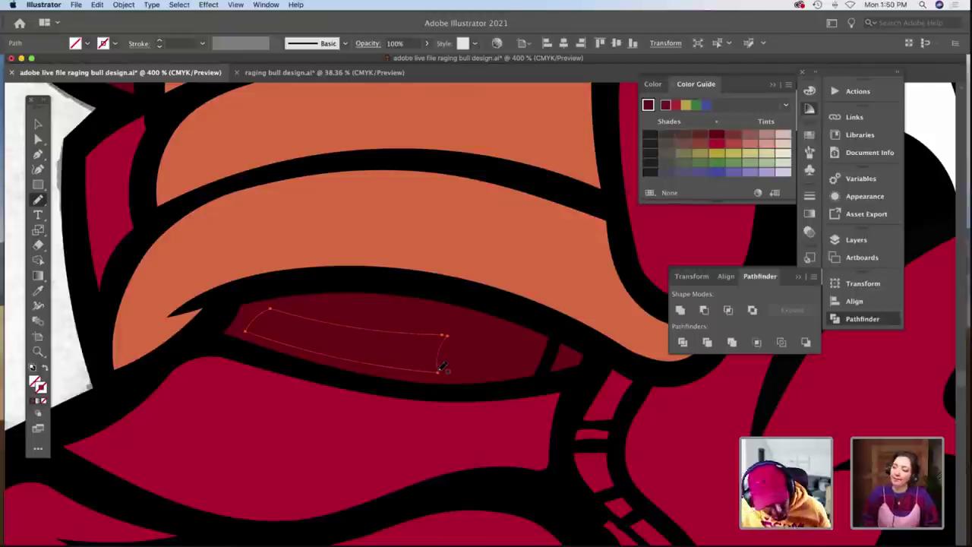
Fill the highlight band with the bright red sampled from the snout bridge and clear the selection.
key(i)
click(408, 409)
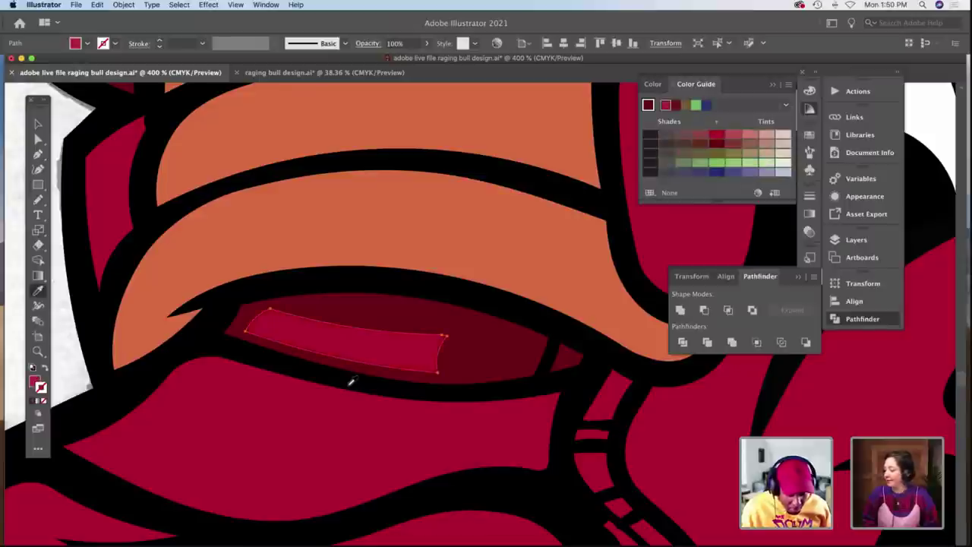
key(v)
click(69, 335)
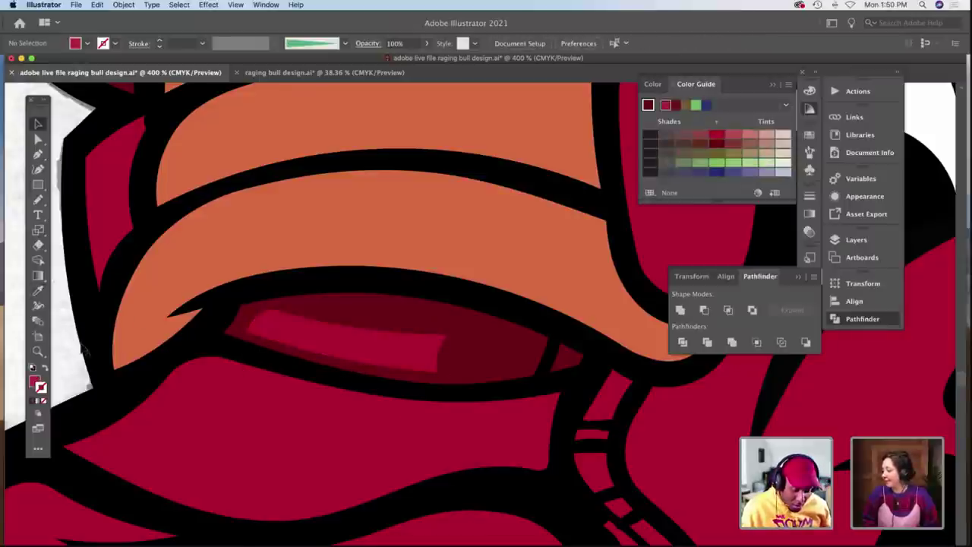
Draw a closed, curved highlight shape with the Pencil tool along the outer edge of the snout bridge.
scroll(80, 341, down, 2)
scroll(82, 346, down, 5)
scroll(82, 341, left, 2)
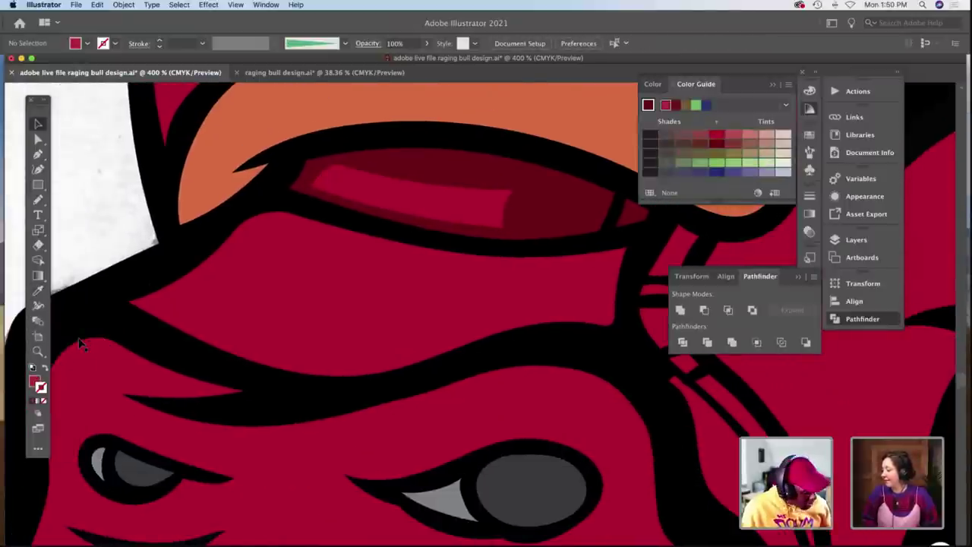
key(n)
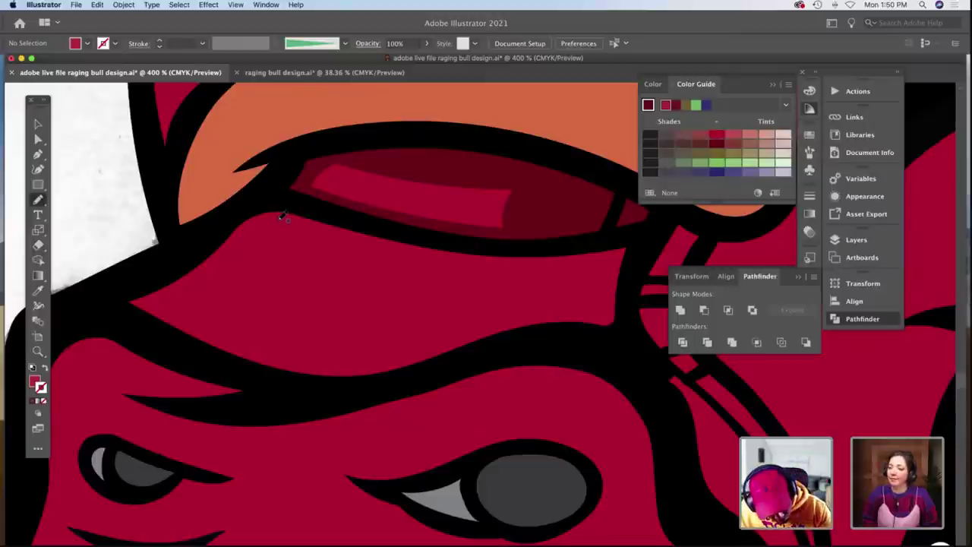
mouse_move(280, 215)
mouse_down()
mouse_move(200, 282)
mouse_move(161, 303)
mouse_move(214, 334)
mouse_up()
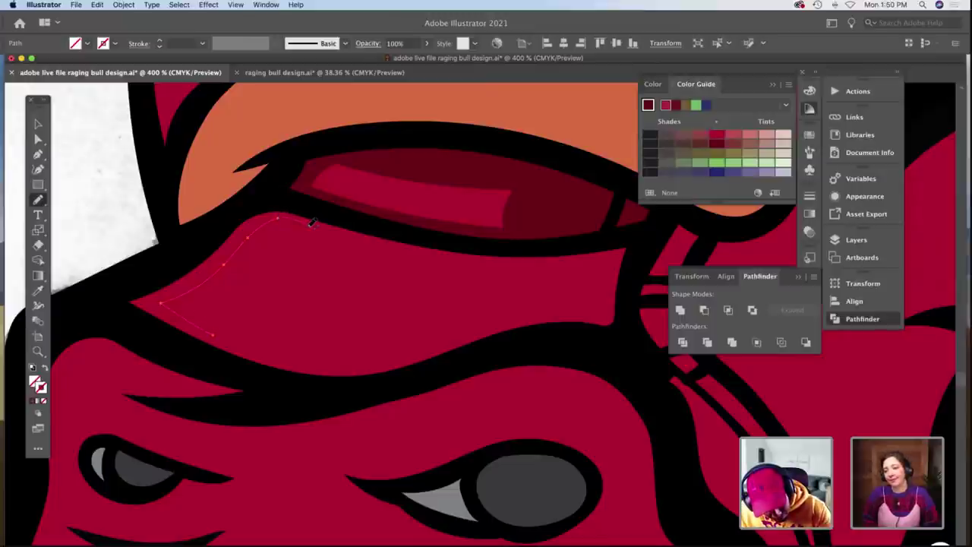
mouse_move(289, 236)
mouse_down()
mouse_move(227, 294)
mouse_move(222, 328)
mouse_up()
Fill the snout bridge highlight with the pink swatch from the palette above the artboard and clear the selection.
key(i)
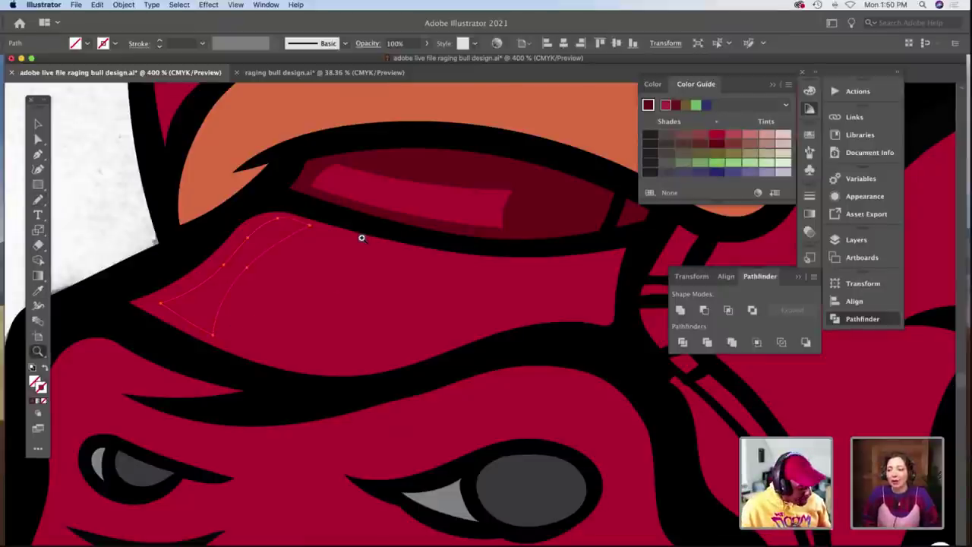
click(320, 169)
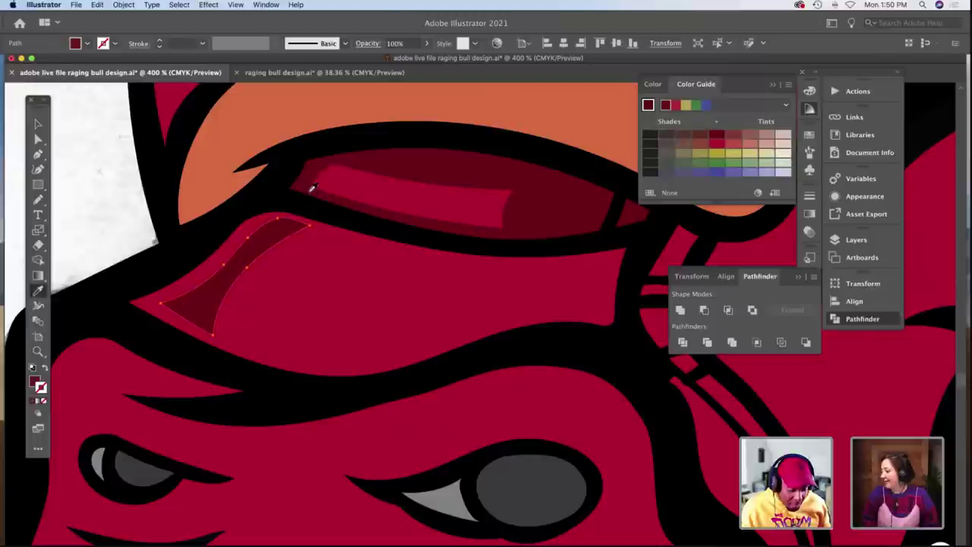
key(z)
alt+click(325, 228)
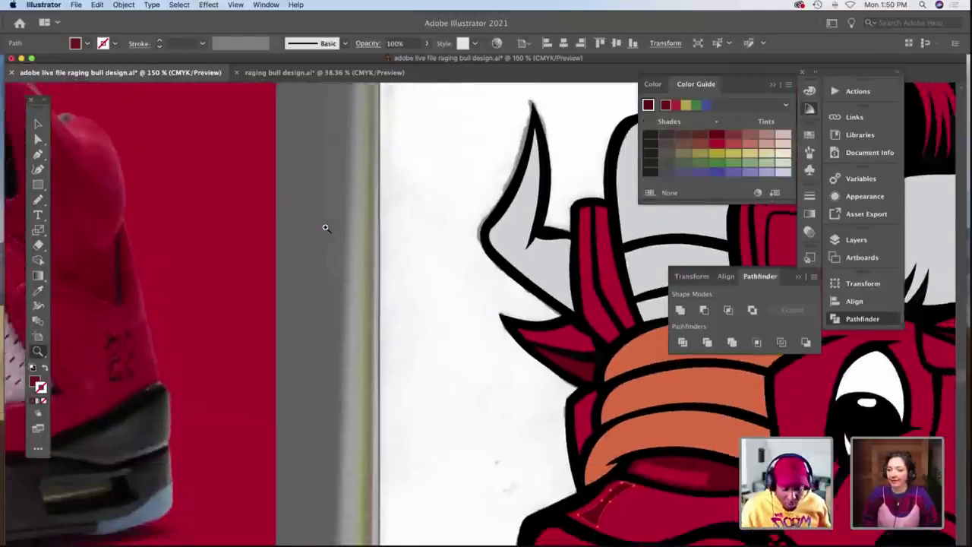
scroll(326, 224, up, 15)
key(i)
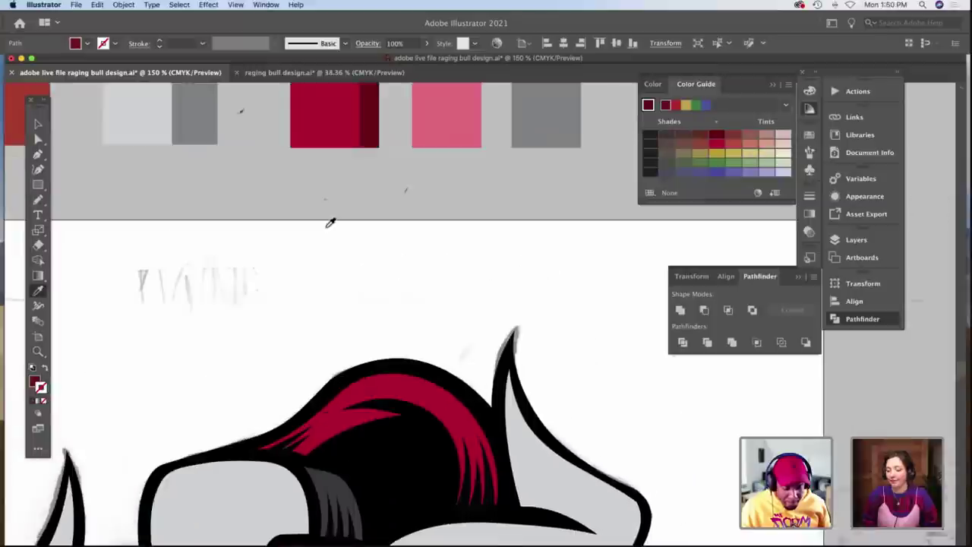
click(450, 187)
scroll(360, 238, down, 15)
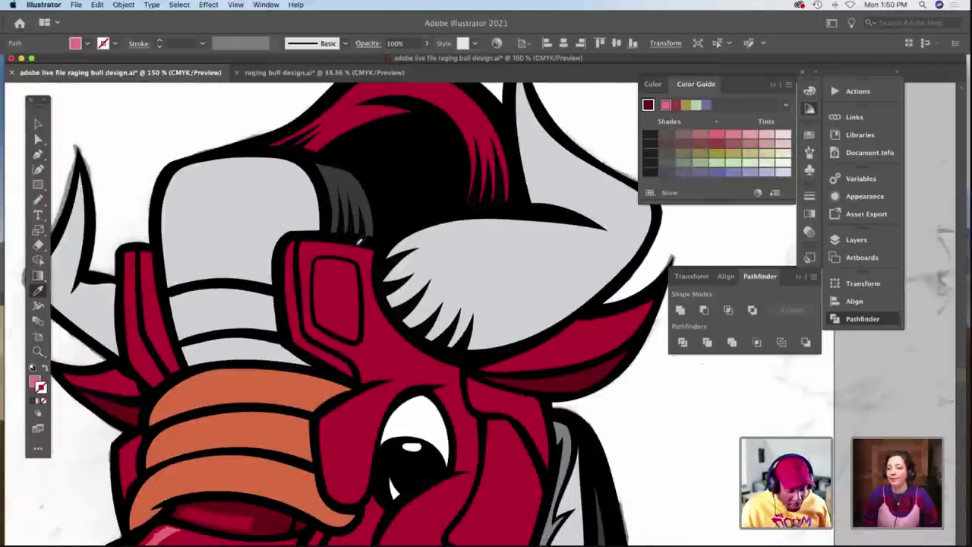
scroll(277, 311, left, 5)
key(v)
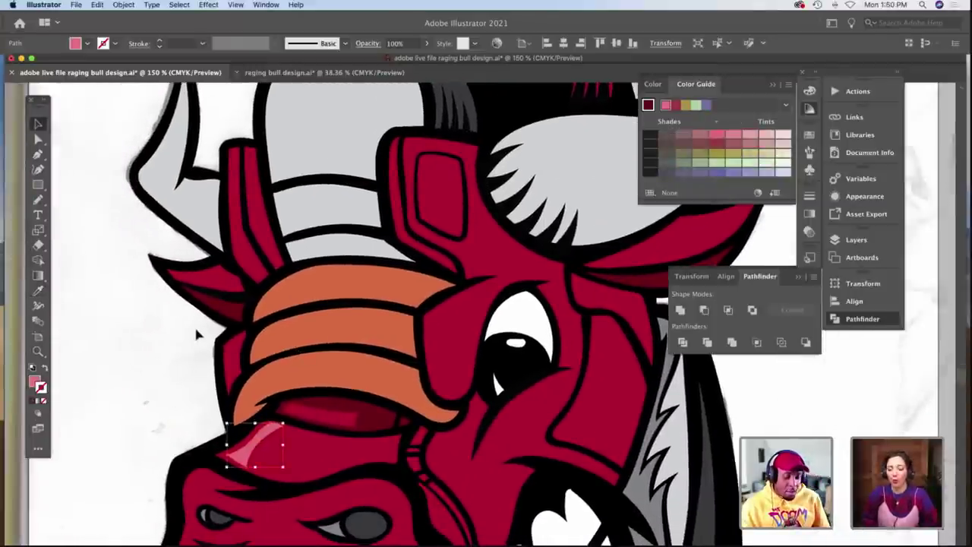
click(194, 324)
scroll(194, 325, down, 5)
scroll(195, 324, down, 2)
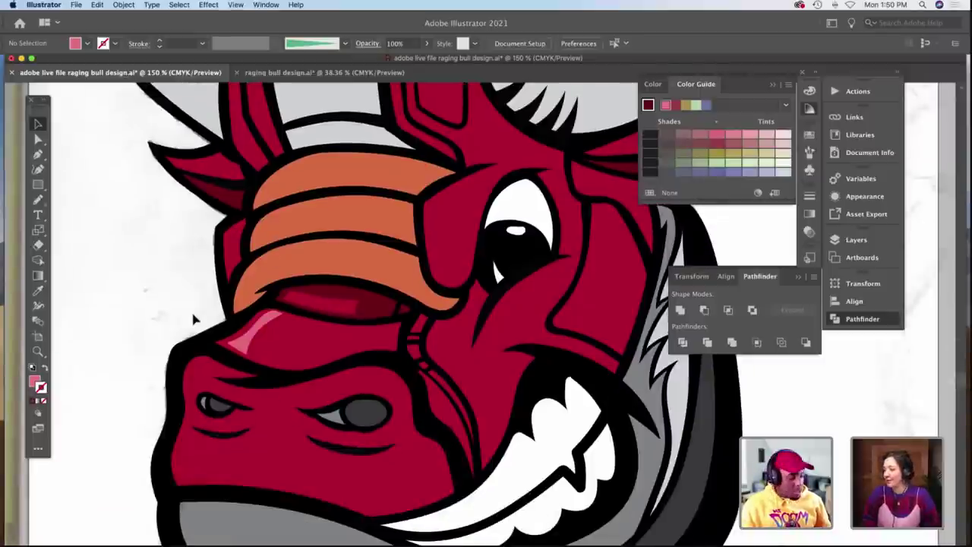
Draw a curved highlight line with the Pencil tool along the outer edge of the red muzzle, from the top fold down past the small nostril.
key(z)
click(360, 377)
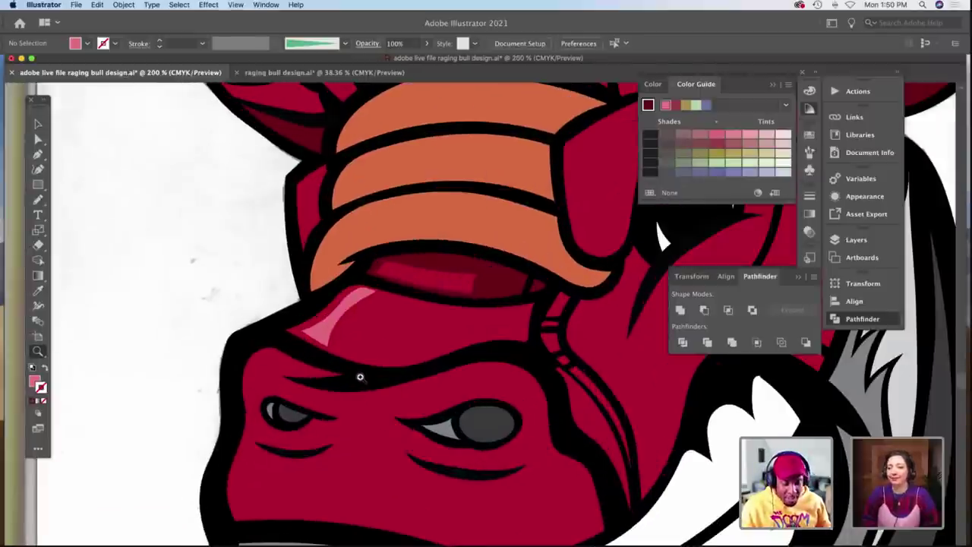
click(360, 377)
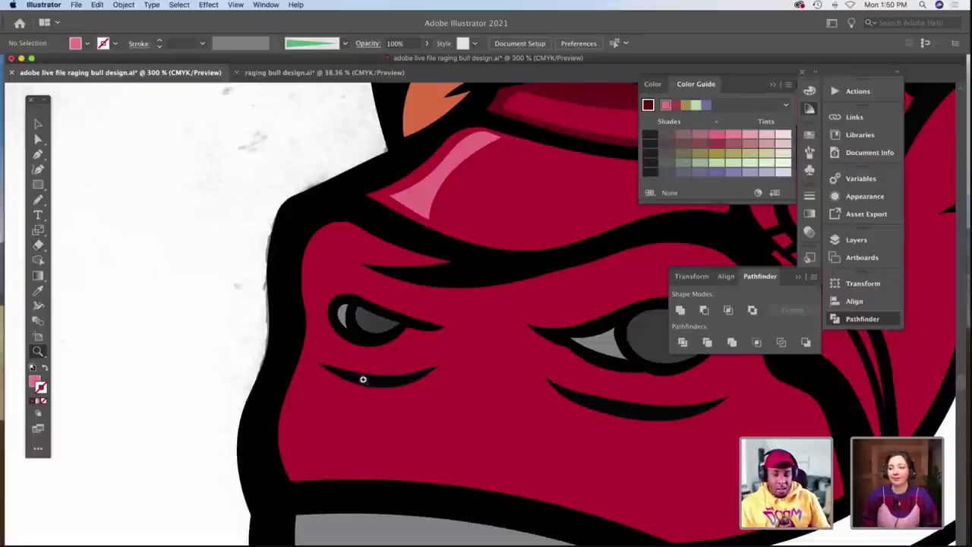
scroll(389, 355, down, 5)
scroll(389, 355, right, 7)
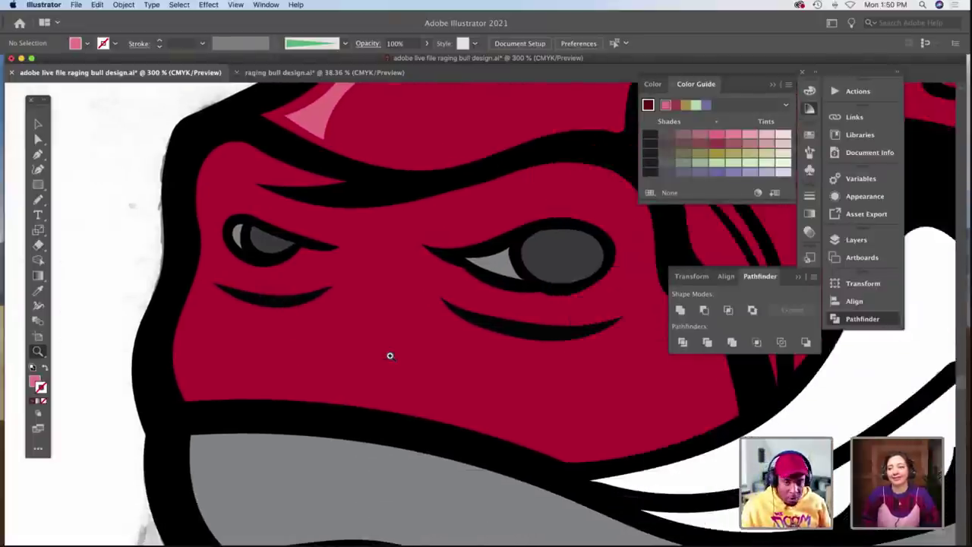
scroll(389, 355, up, 4)
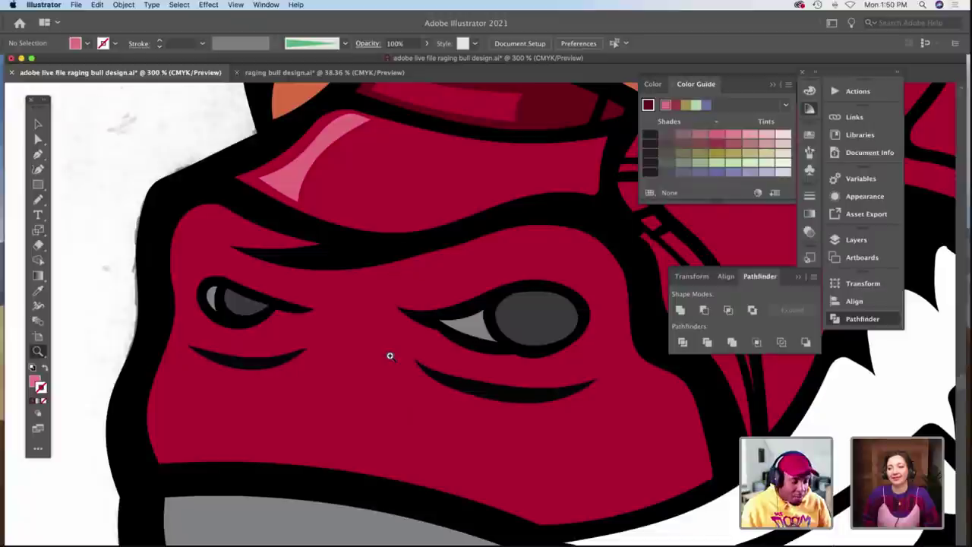
scroll(390, 356, down, 5)
scroll(390, 355, left, 3)
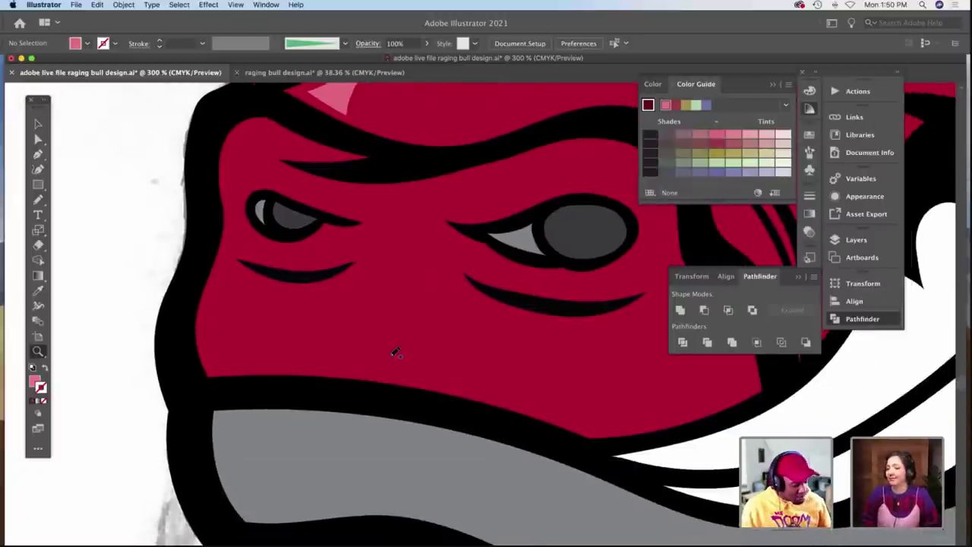
key(b)
scroll(392, 349, left, 3)
scroll(392, 349, up, 5)
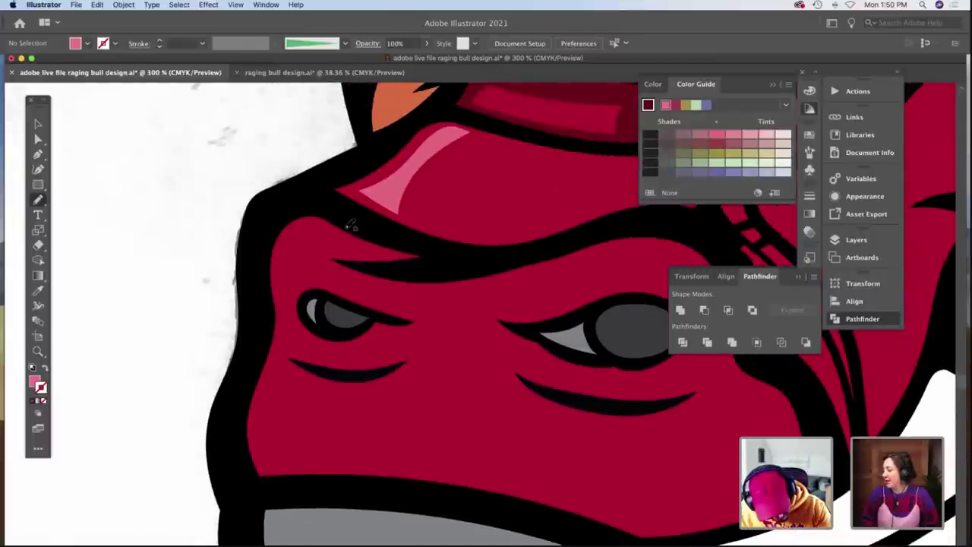
mouse_move(294, 259)
mouse_down()
mouse_move(290, 350)
mouse_move(251, 404)
mouse_move(245, 431)
mouse_up()
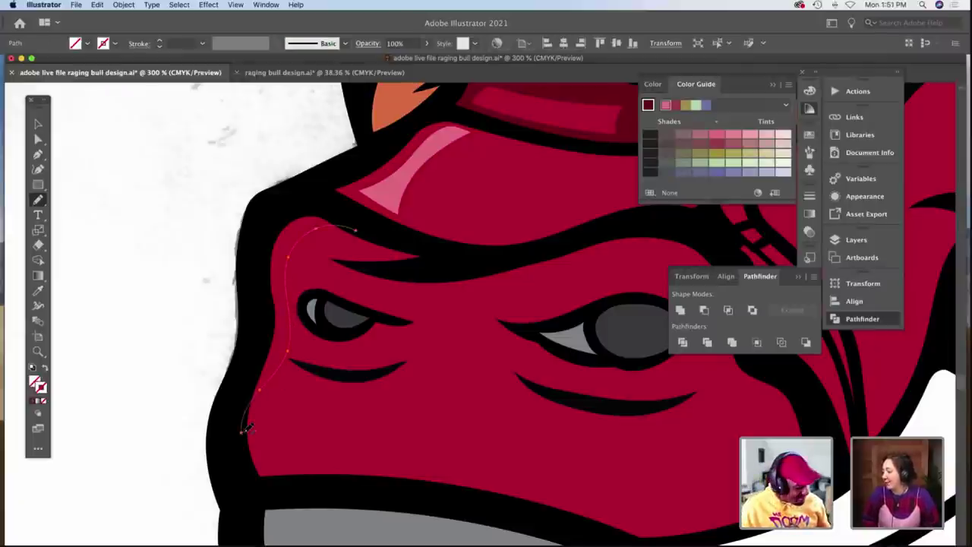
Smooth the new curve beside the small nostril by adjusting its anchor points and direction handles.
key(a)
click(288, 354)
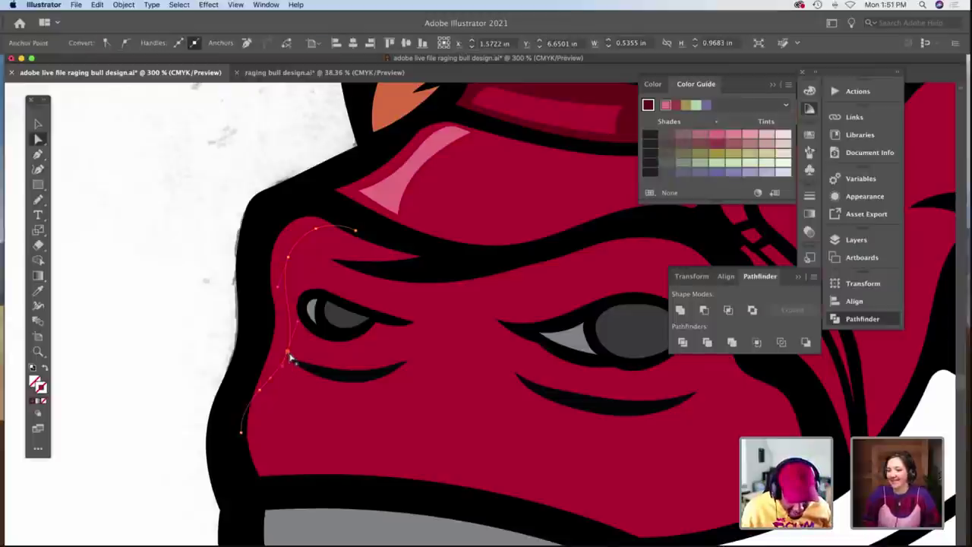
drag(289, 355, 280, 367)
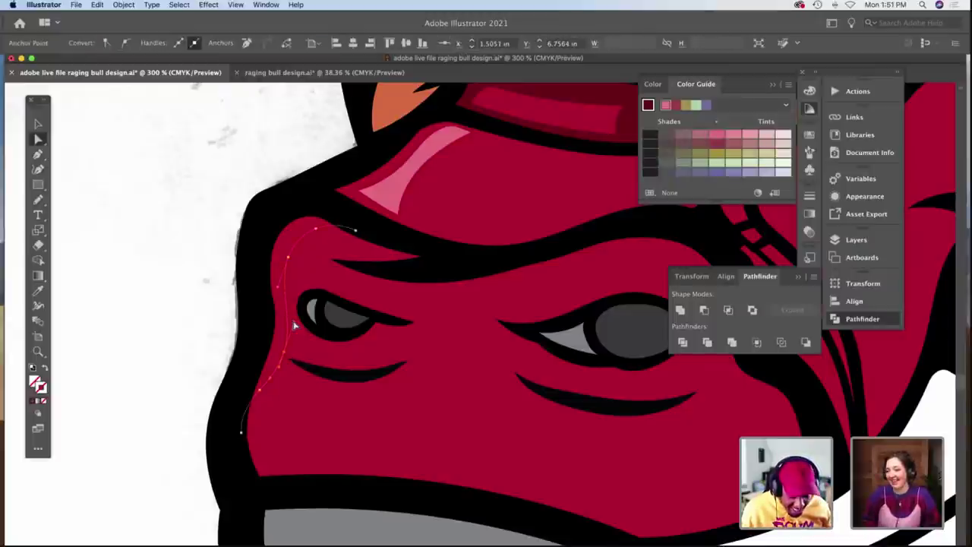
drag(294, 322, 289, 319)
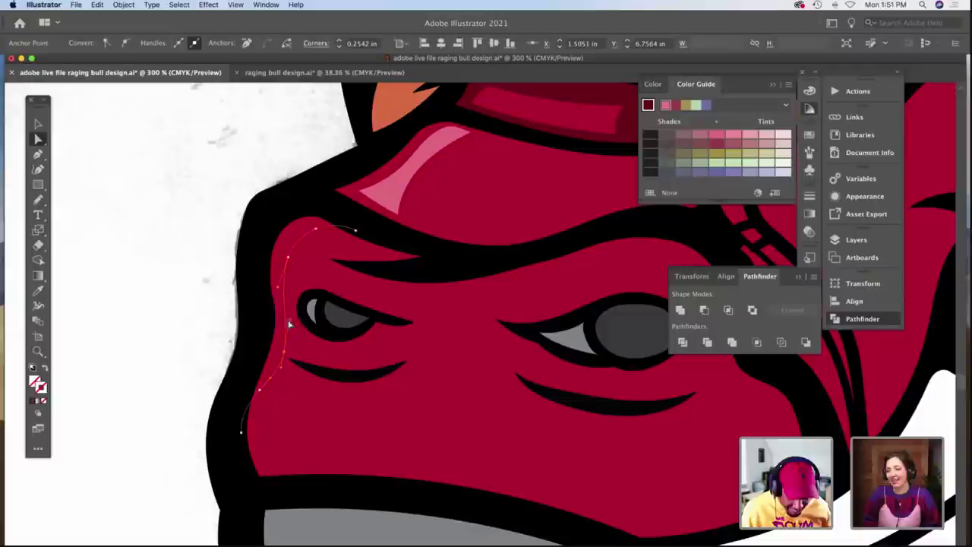
click(290, 260)
click(290, 260)
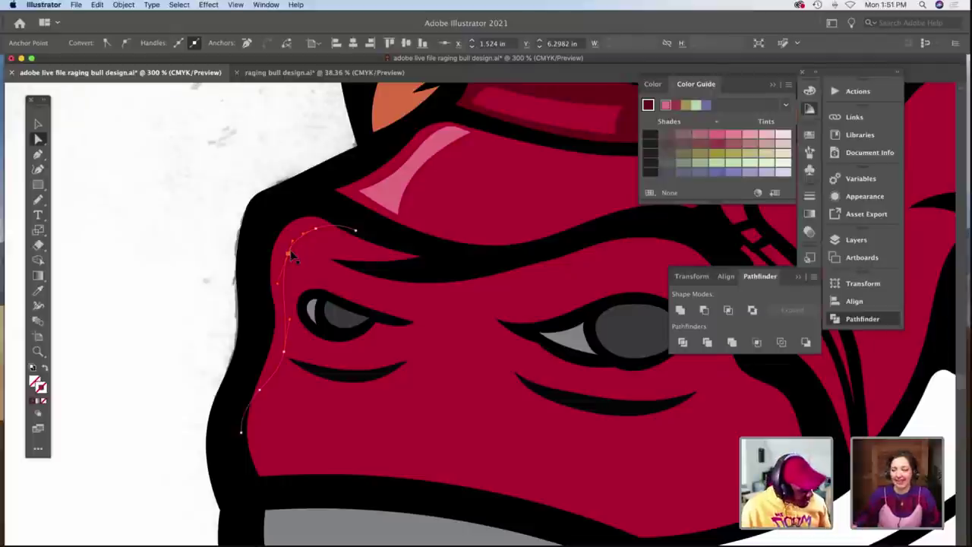
key(v)
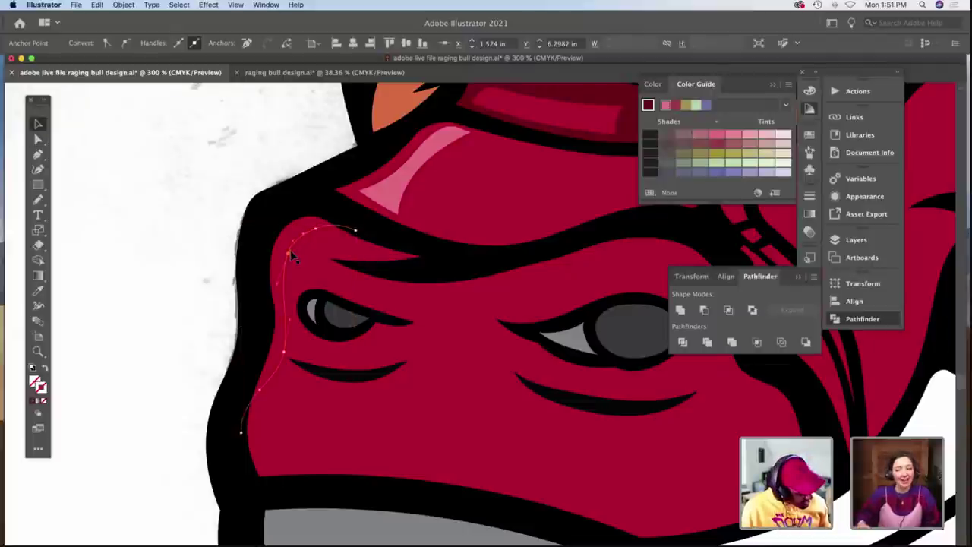
key(Delete)
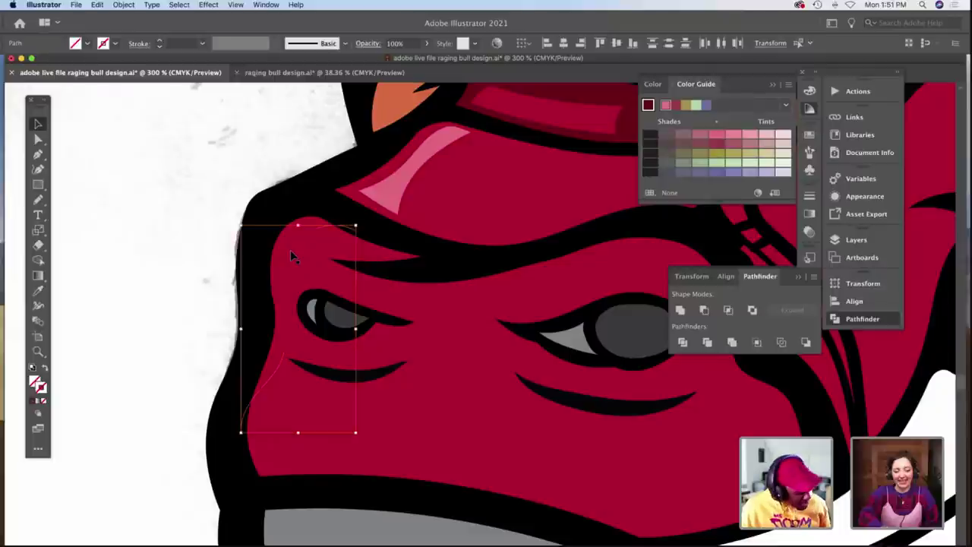
key(super+z)
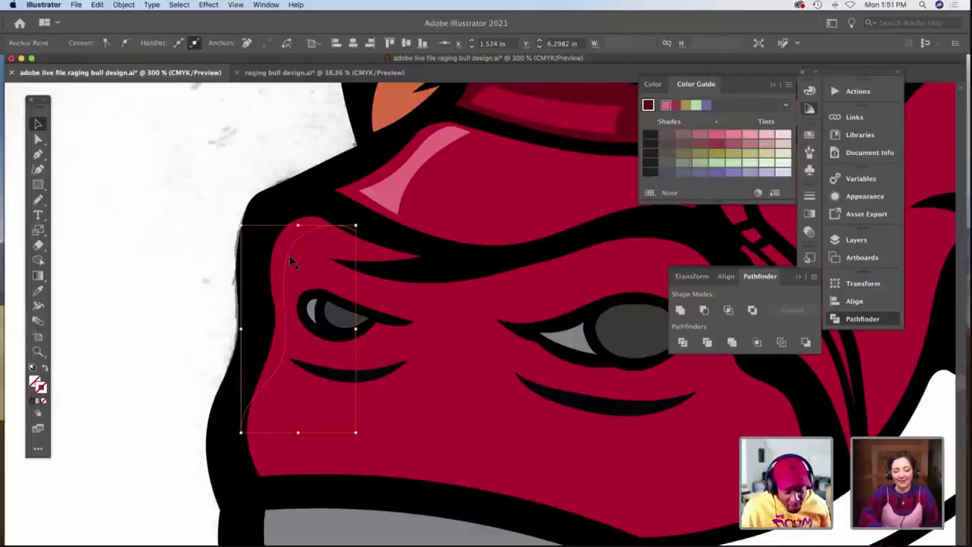
Isolate the highlight curve and give it a magenta stroke so it stands out against the red fill.
double_click(291, 261)
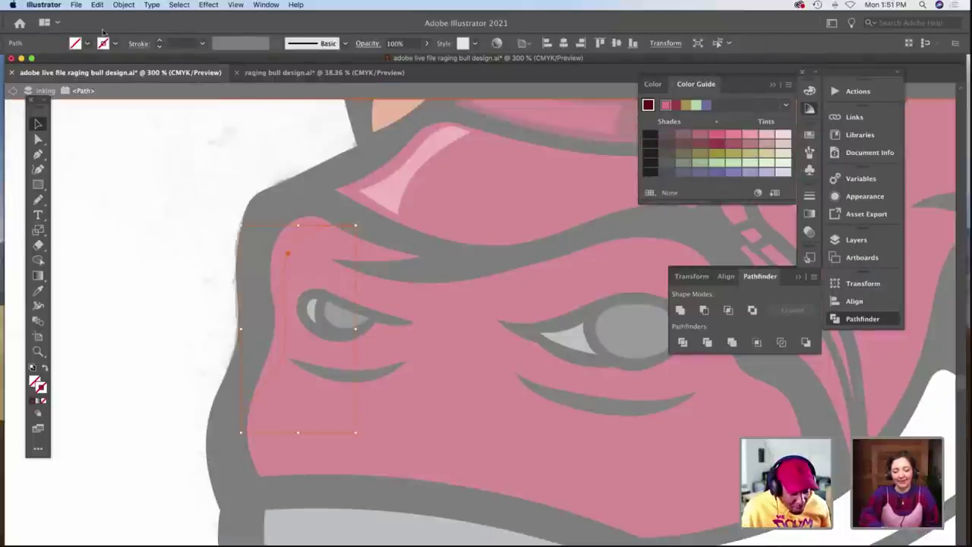
click(103, 43)
click(85, 67)
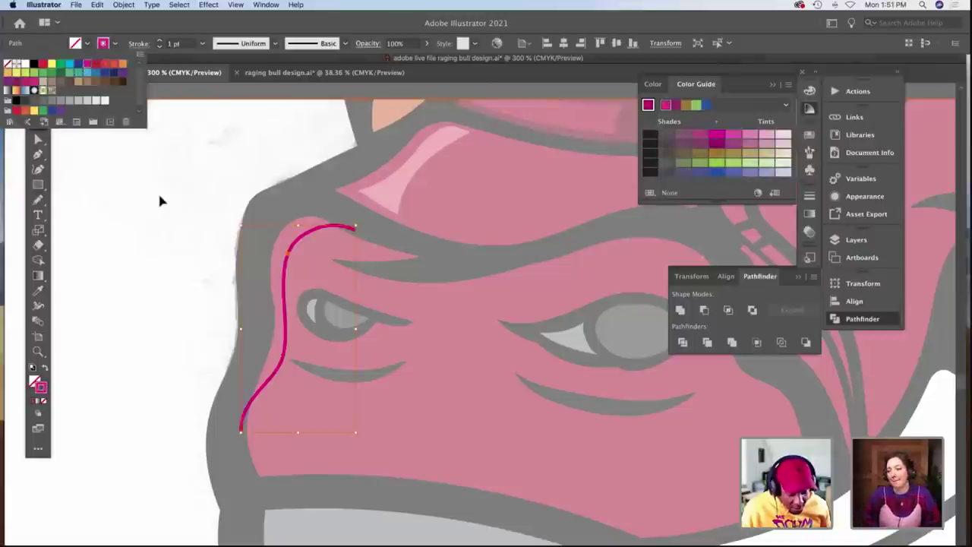
click(159, 200)
click(159, 200)
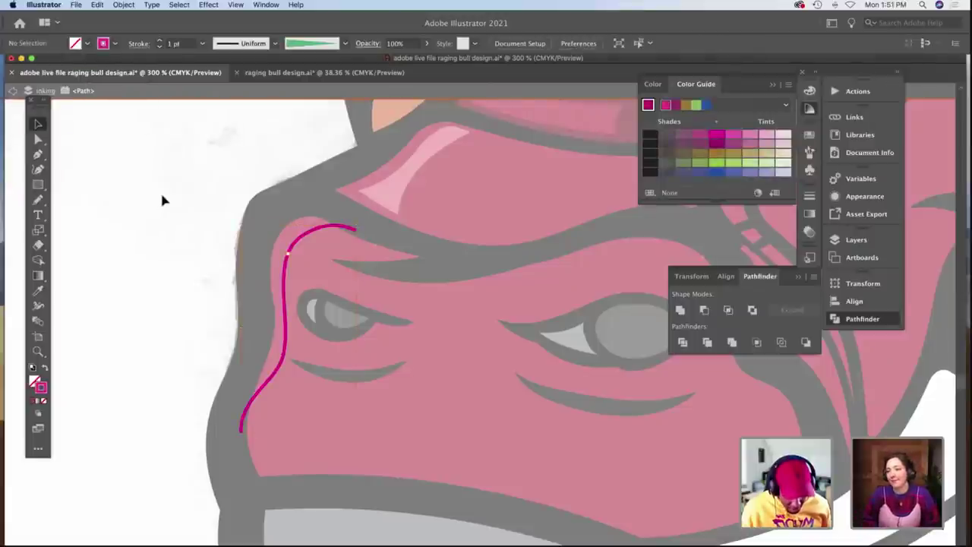
click(287, 279)
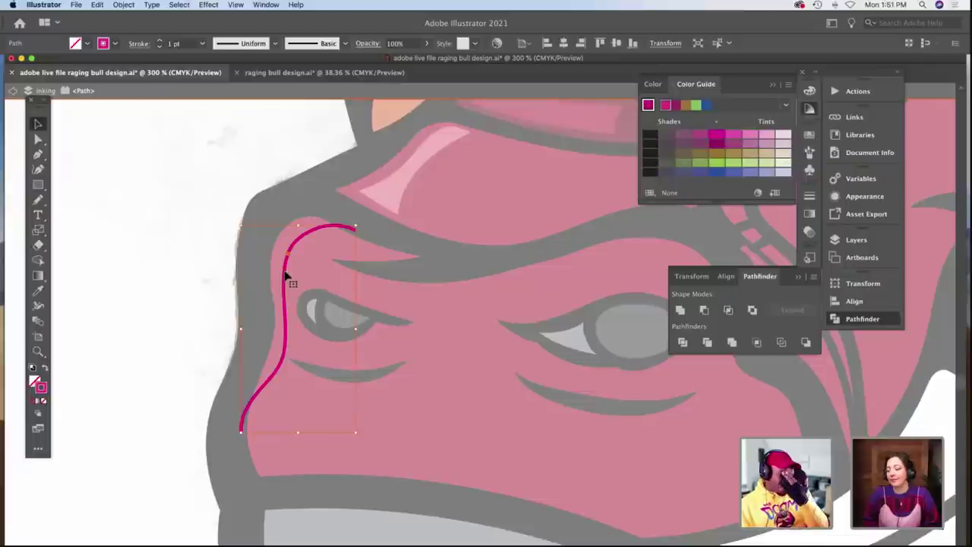
click(219, 258)
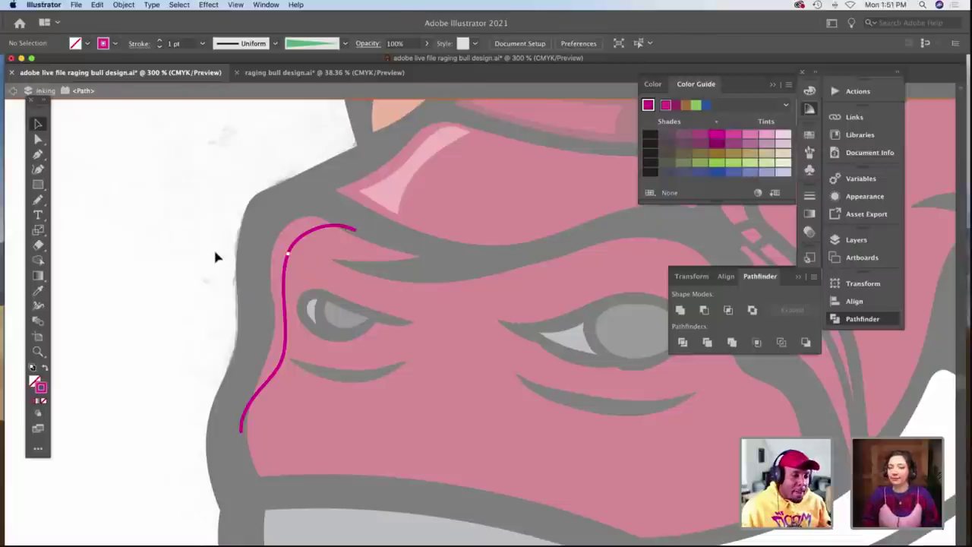
Cut the magenta curve and paste it in front of the red muzzle fill while that fill is isolated.
click(287, 283)
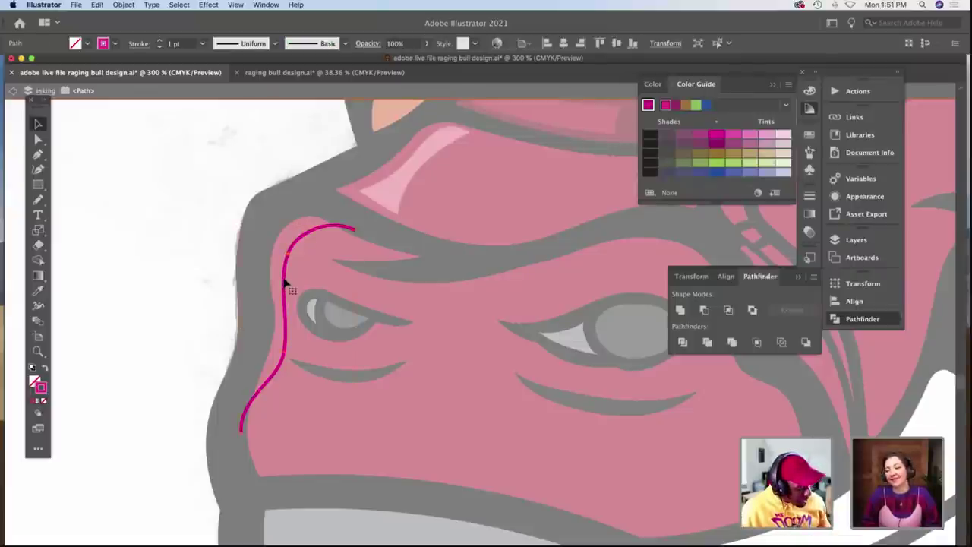
key(Delete)
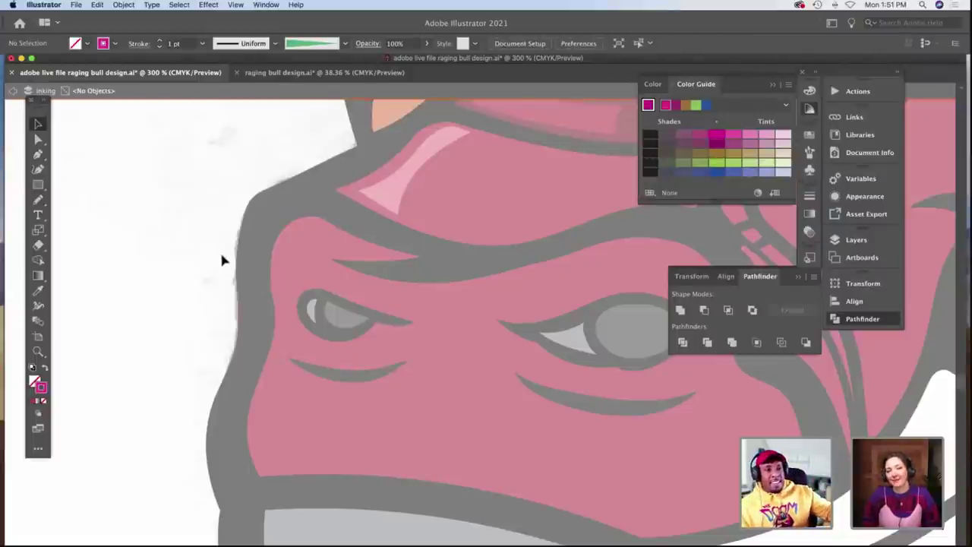
double_click(221, 255)
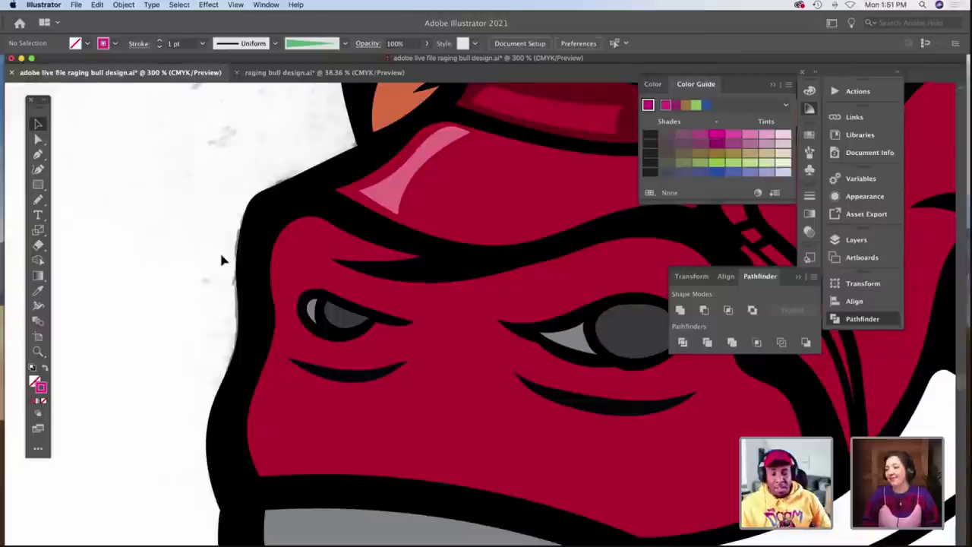
double_click(282, 262)
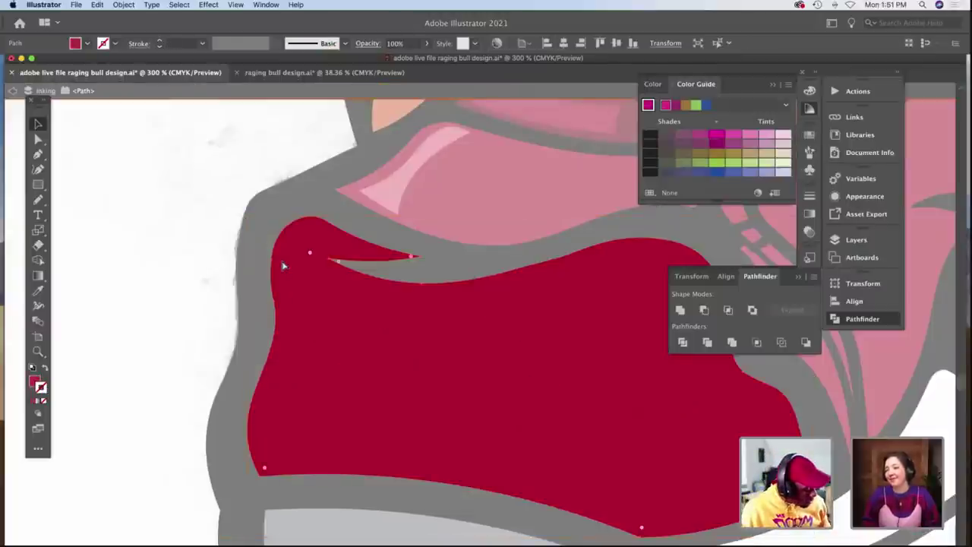
key(super+f)
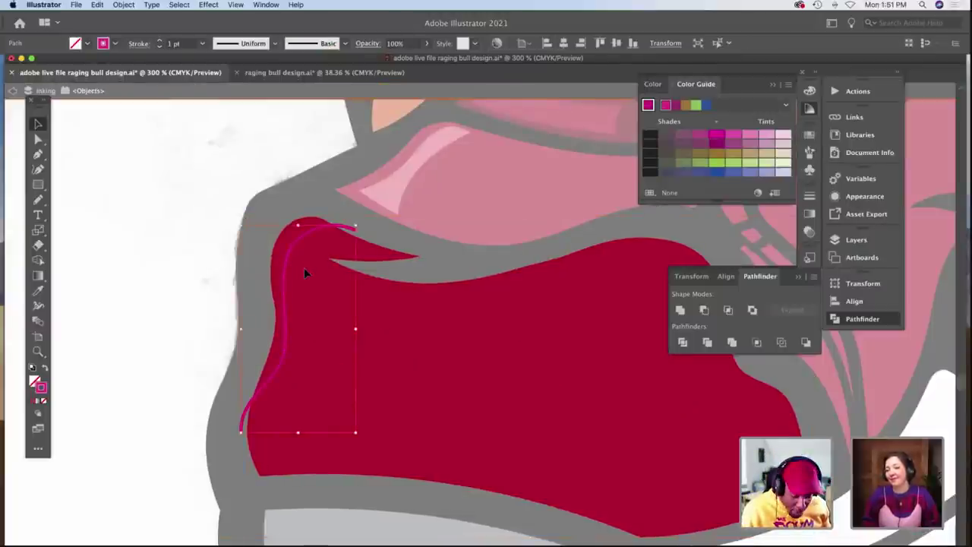
Divide the red muzzle fill along the magenta curve, ungroup the resulting pieces and leave isolation mode.
shift+click(303, 267)
click(683, 341)
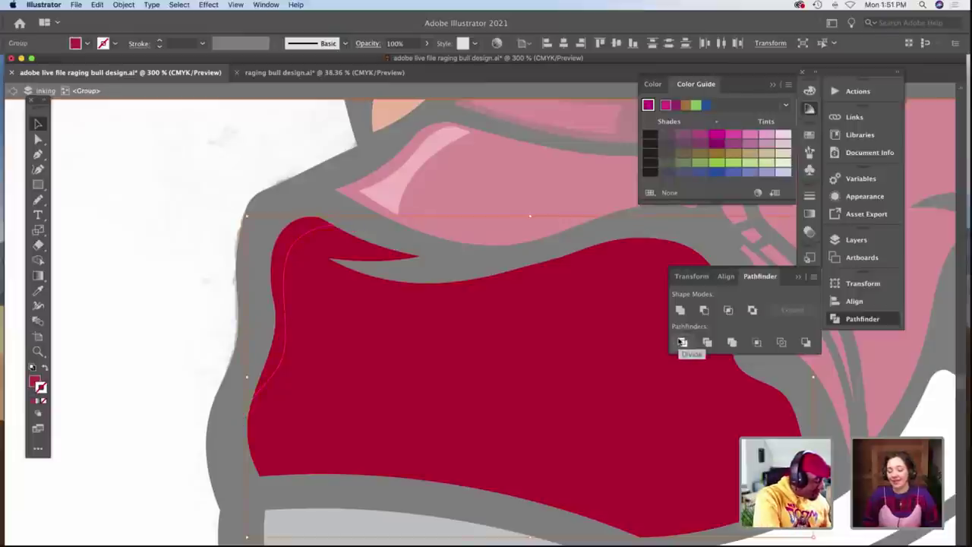
key(super+shift+g)
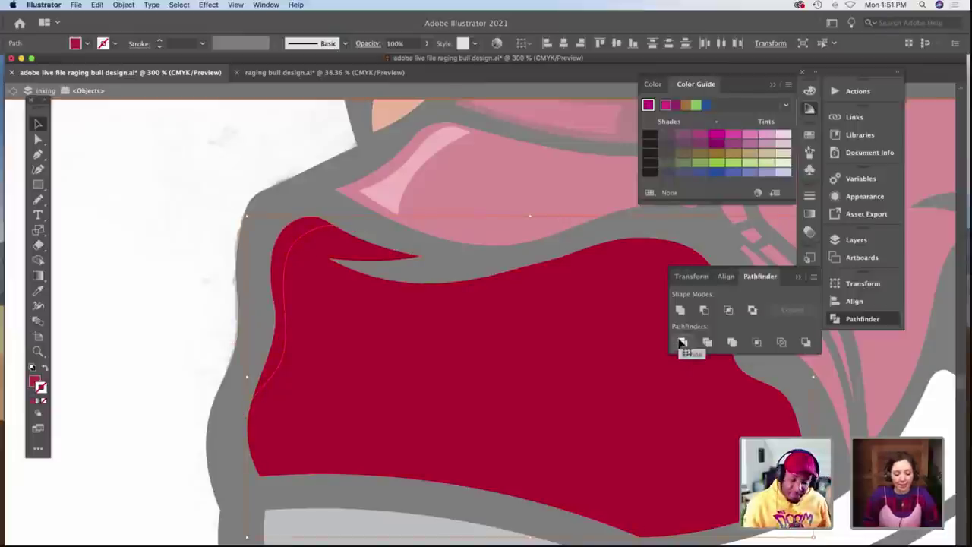
double_click(209, 227)
Fill the outer sliver of the muzzle with the pink sampled from the snout bridge highlight and clear the selection.
click(292, 231)
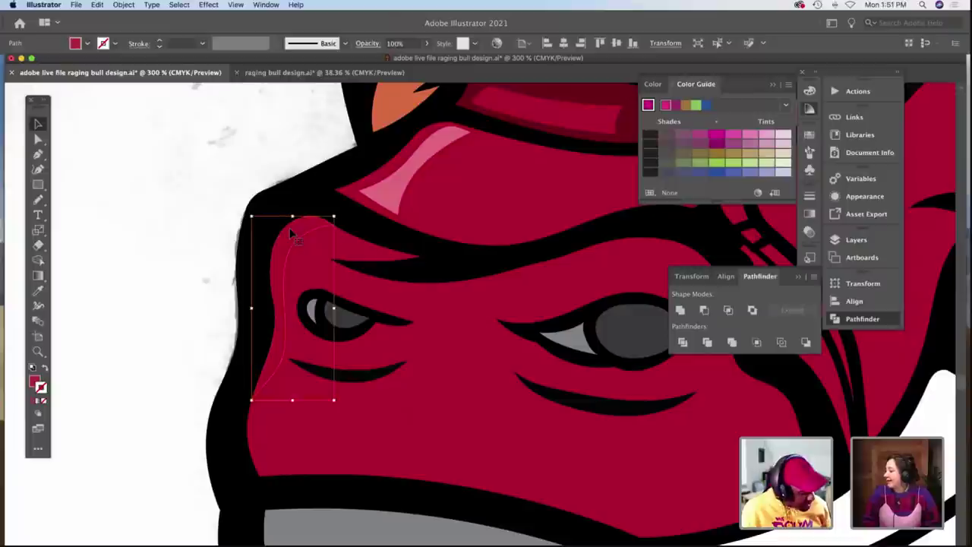
key(i)
click(399, 190)
key(v)
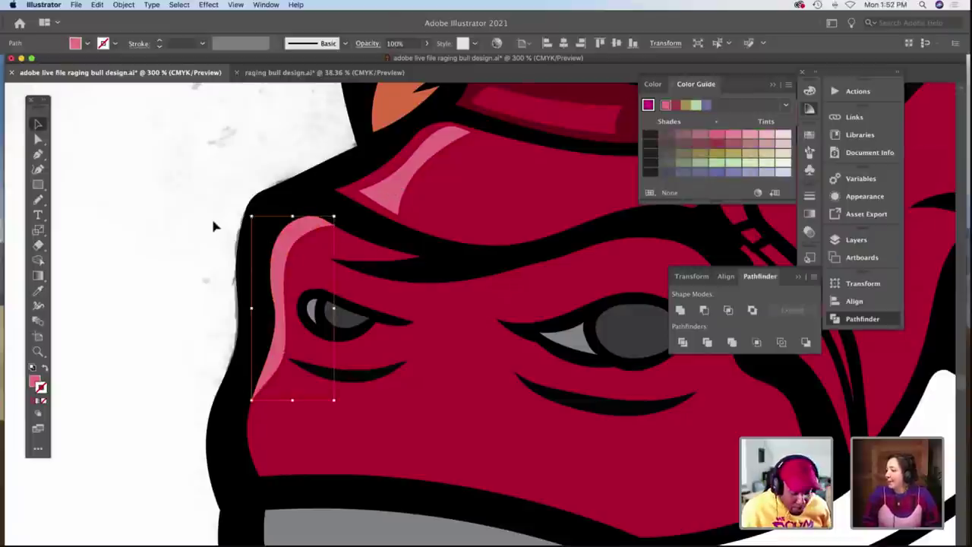
click(212, 218)
Examine the muzzle, mouth edge and small nostril around the new pink highlight.
scroll(212, 217, right, 1)
scroll(211, 222, right, 3)
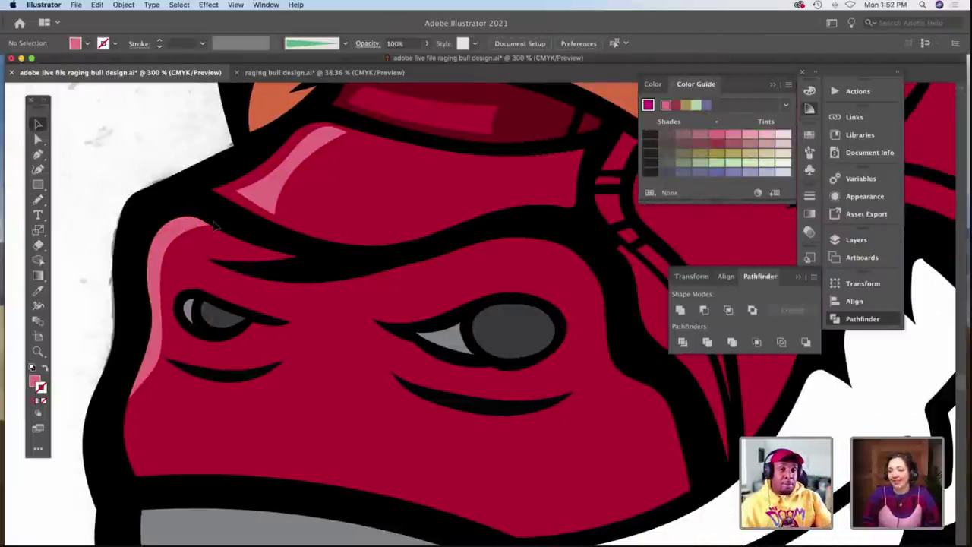
scroll(215, 228, down, 3)
scroll(214, 227, up, 2)
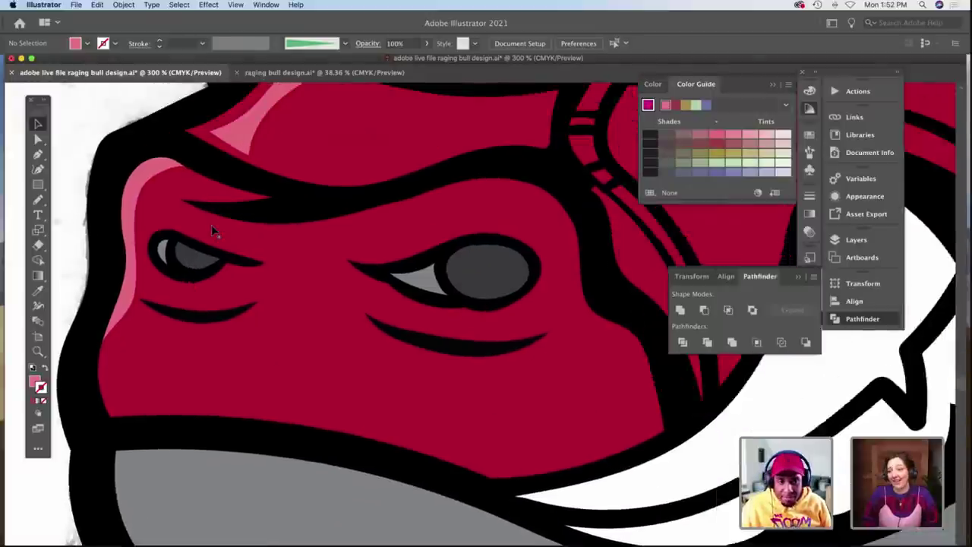
scroll(213, 228, up, 1)
scroll(213, 228, down, 4)
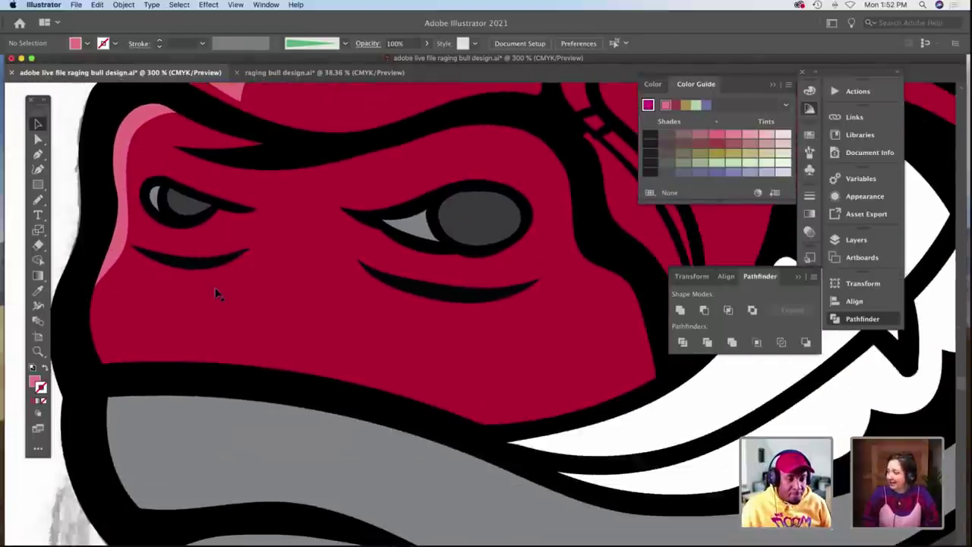
scroll(216, 292, down, 2)
key(z)
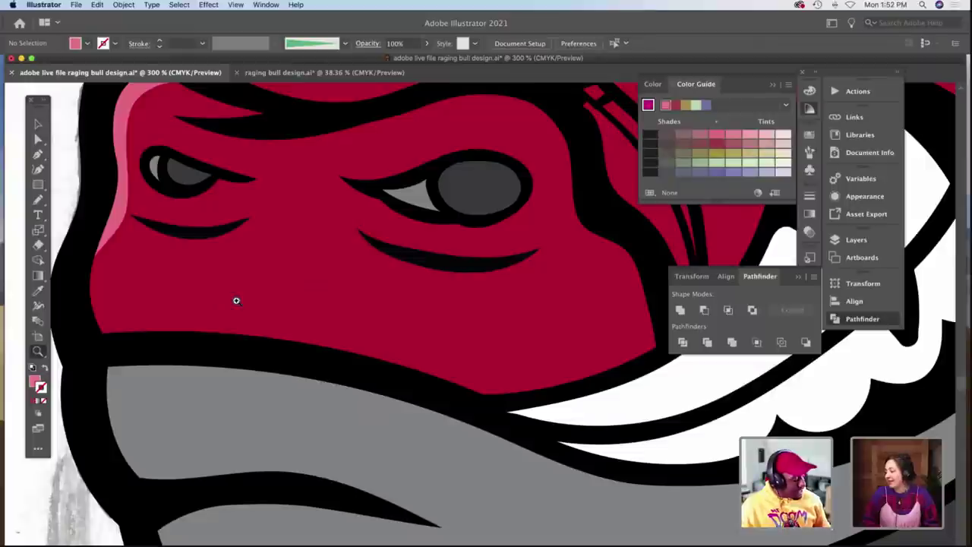
alt+click(293, 326)
scroll(289, 319, right, 4)
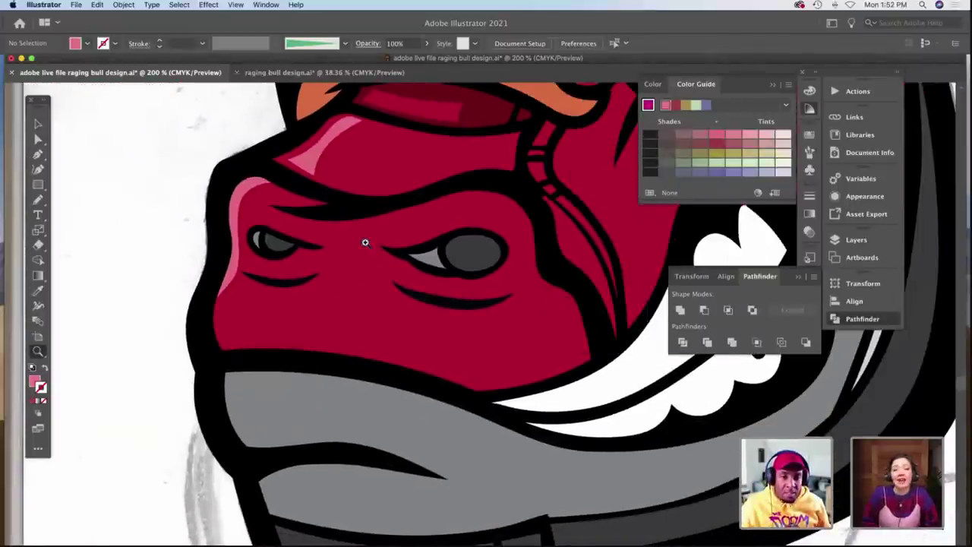
click(350, 298)
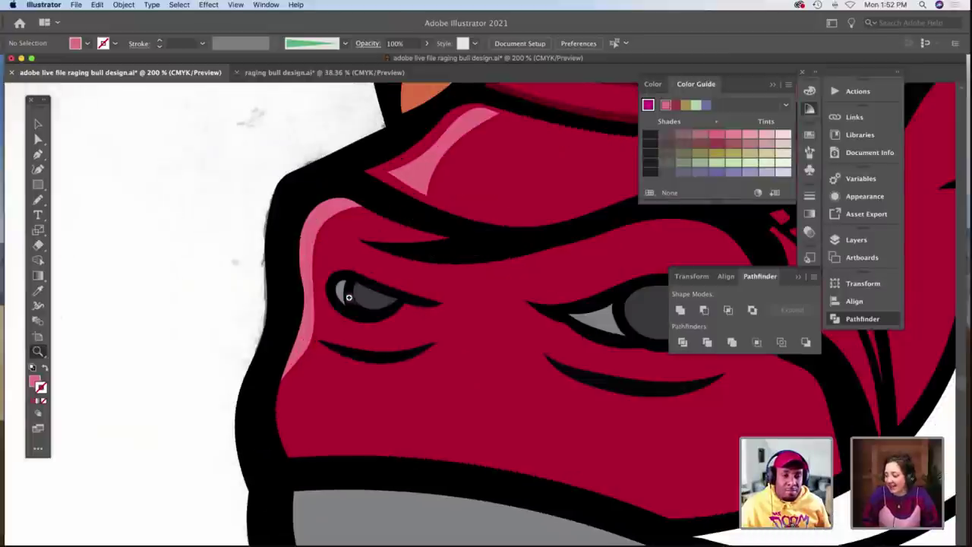
click(363, 287)
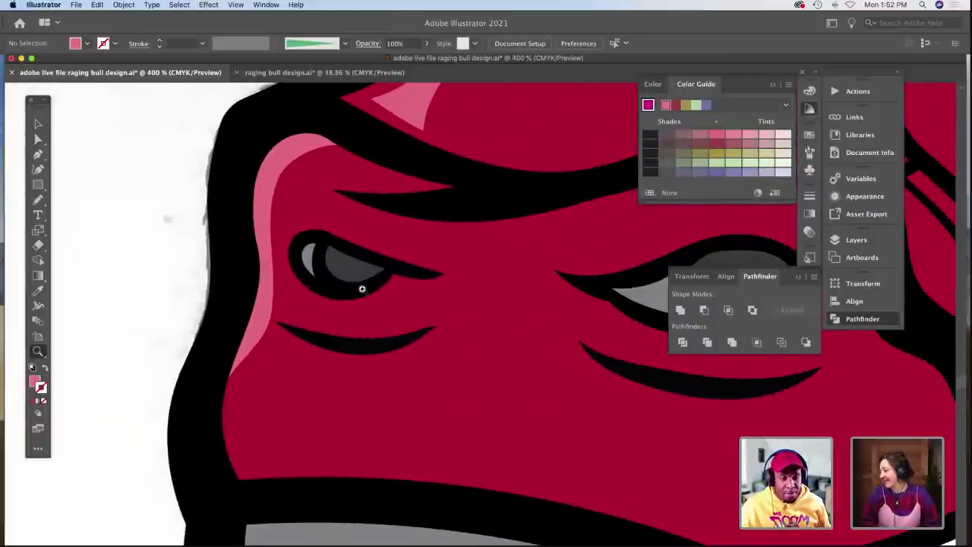
Draw a closed freehand crescent along the underside of the black crease below the small nostril.
scroll(362, 289, down, 1)
key(n)
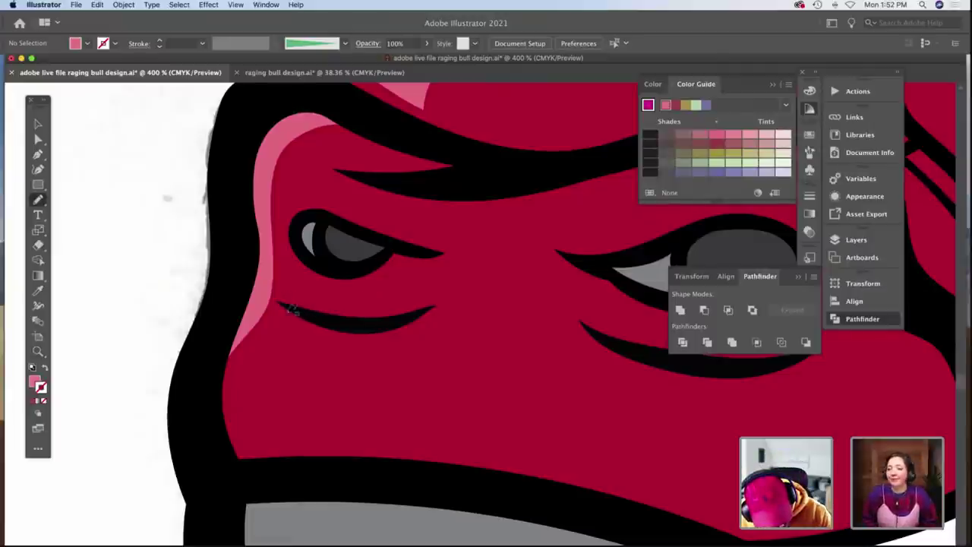
mouse_move(332, 337)
mouse_down()
mouse_move(389, 337)
mouse_move(431, 309)
mouse_up()
mouse_move(283, 303)
mouse_down()
mouse_move(373, 324)
mouse_move(422, 312)
mouse_up()
Fill the crescent below the small nostril with the dark red sampled from the shadow above the snout bridge and clear the selection.
key(i)
scroll(426, 308, up, 10)
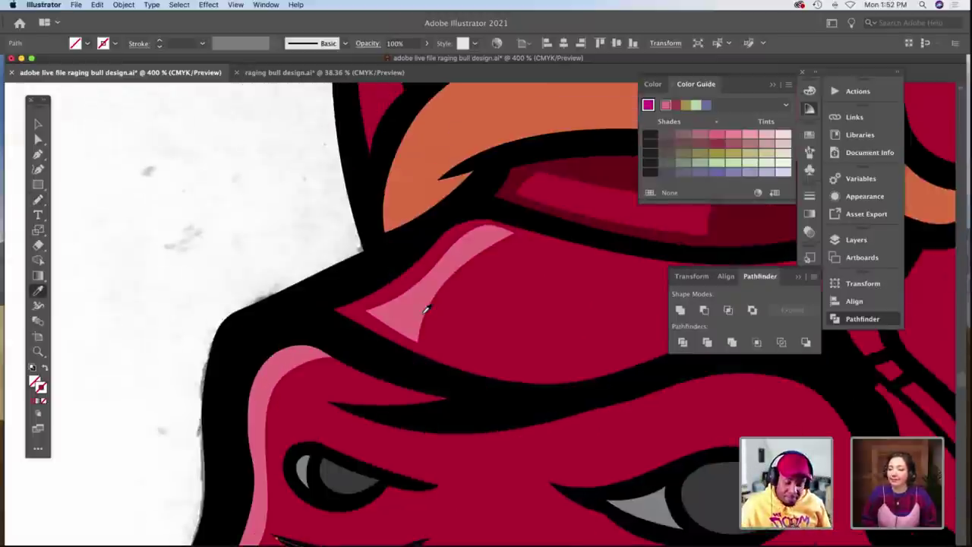
click(651, 386)
scroll(448, 358, down, 8)
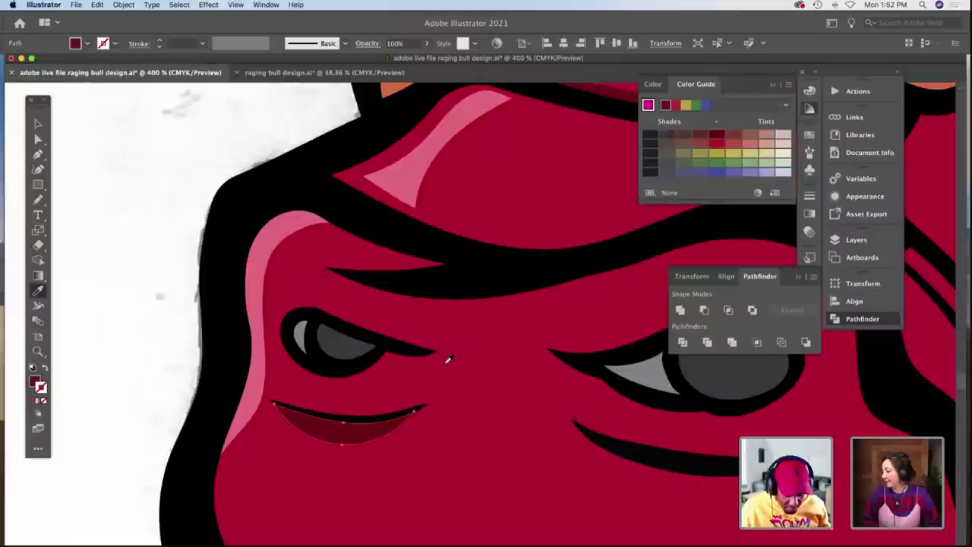
key(super)
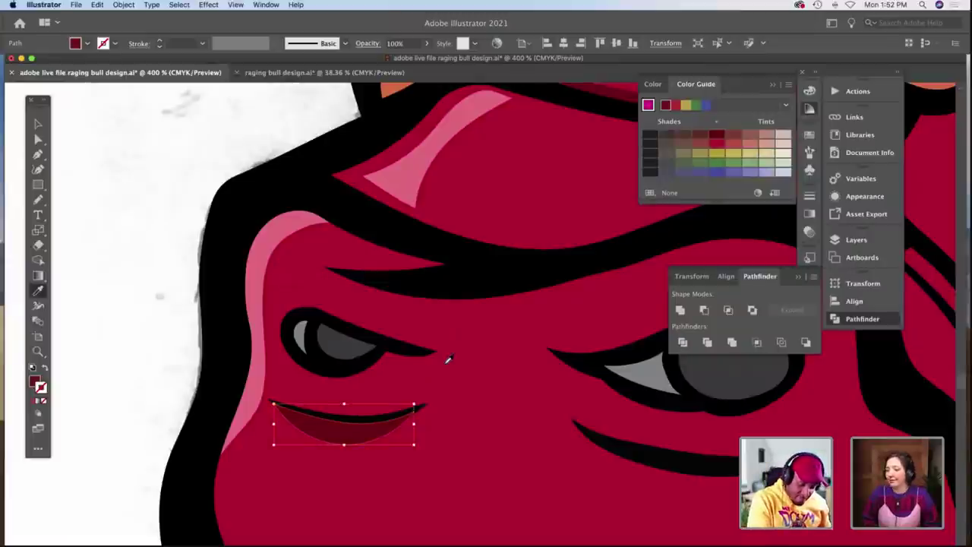
key(super)
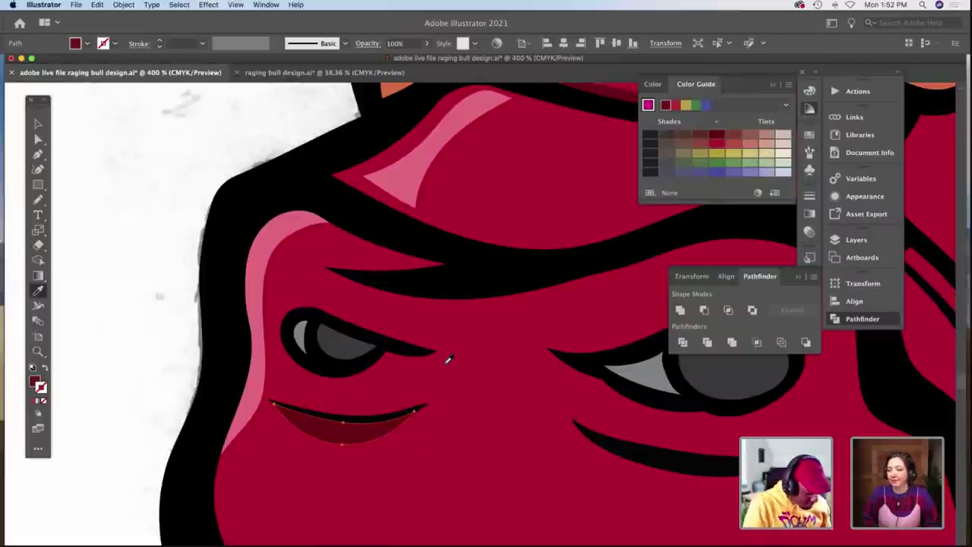
key(v)
click(160, 396)
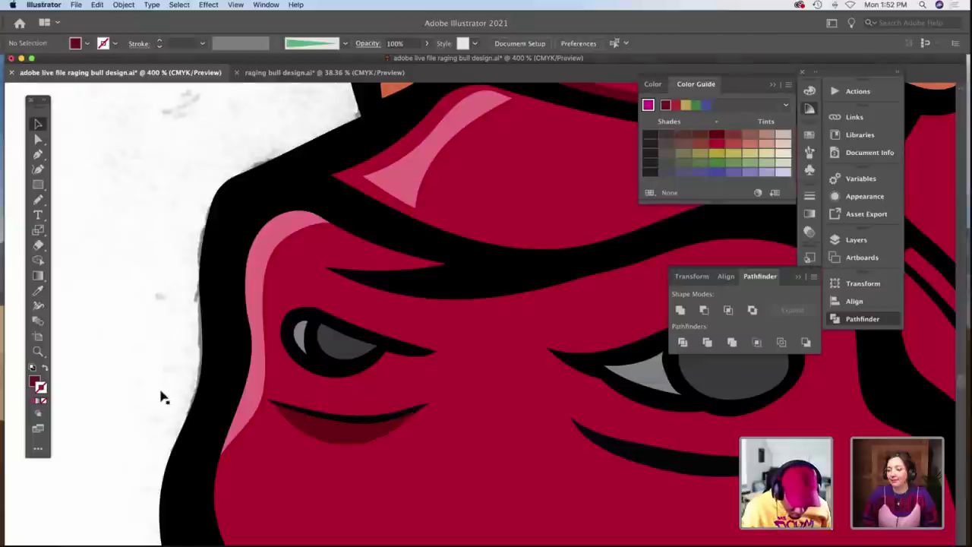
Cut the dark red crescent and paste it behind the black crease below the small nostril.
click(318, 429)
key(super+x)
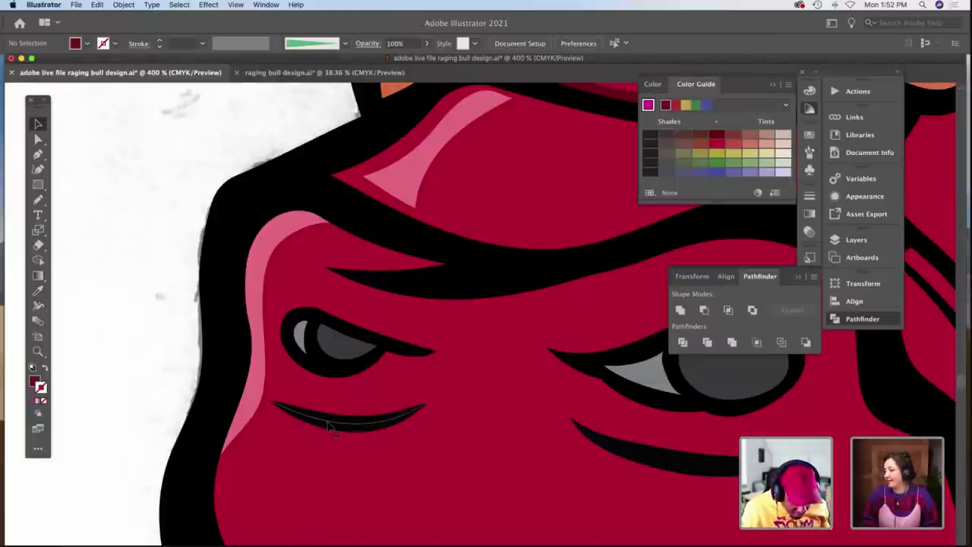
click(327, 422)
key(super+b)
click(167, 404)
Draw a closed crescent under the large nostril's lower crease and fill it with the dark red sampled from the small nostril's shadow.
scroll(362, 455, right, 10)
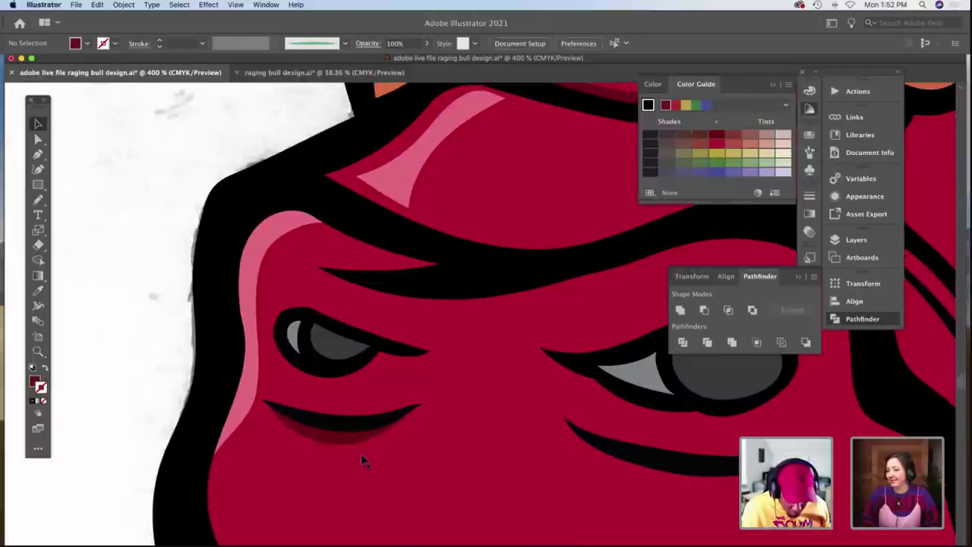
scroll(360, 453, down, 3)
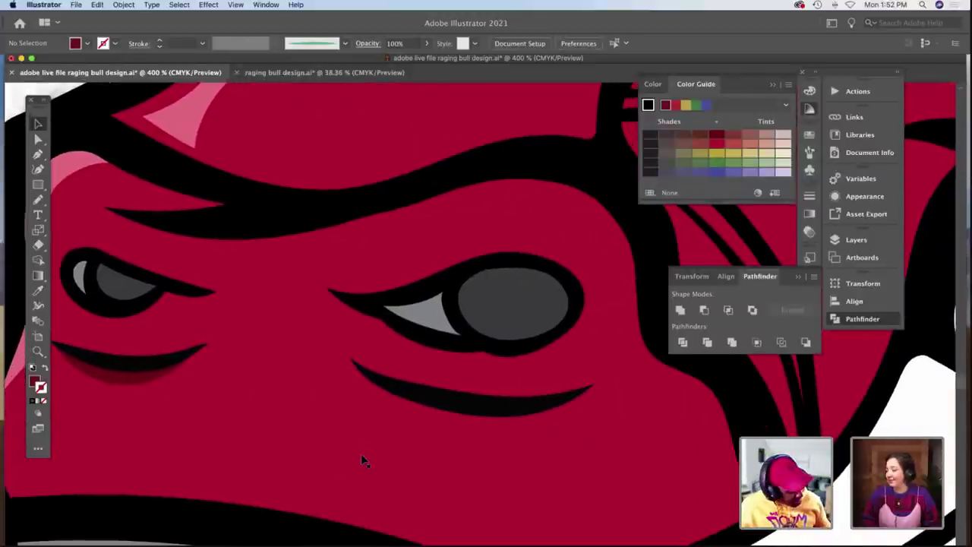
key(b)
scroll(366, 451, down, 2)
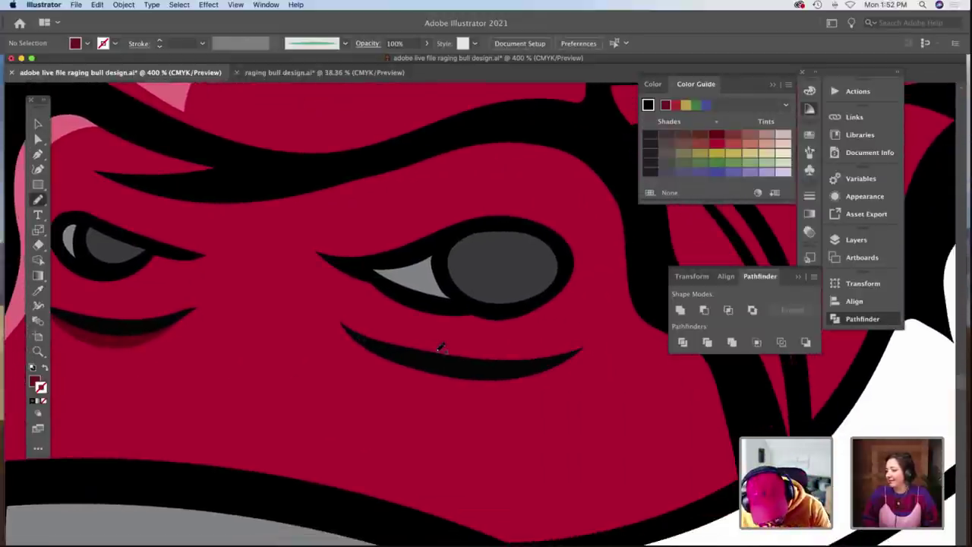
mouse_move(348, 325)
mouse_down()
mouse_move(397, 375)
mouse_move(451, 396)
mouse_move(504, 393)
mouse_move(569, 355)
mouse_up()
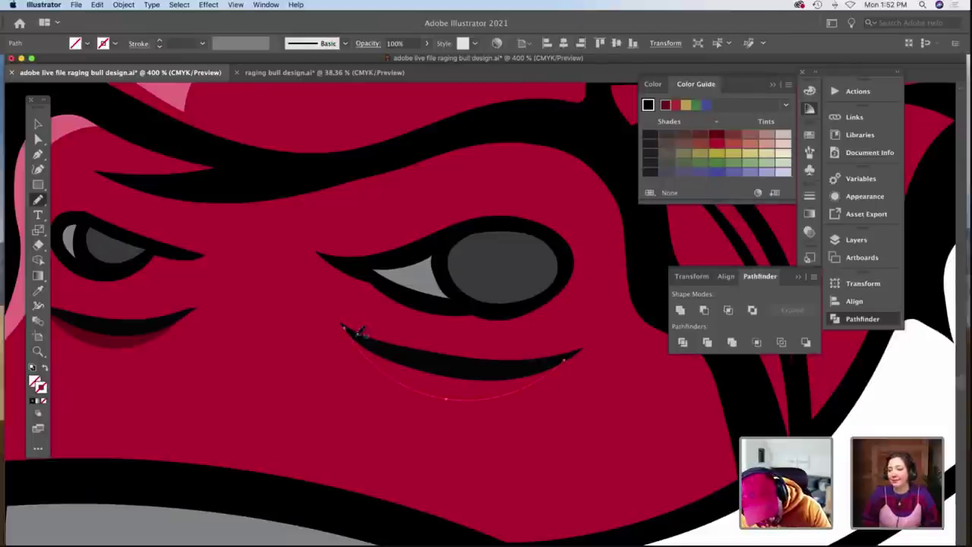
mouse_move(446, 363)
mouse_down()
mouse_move(510, 369)
mouse_move(571, 357)
mouse_up()
key(i)
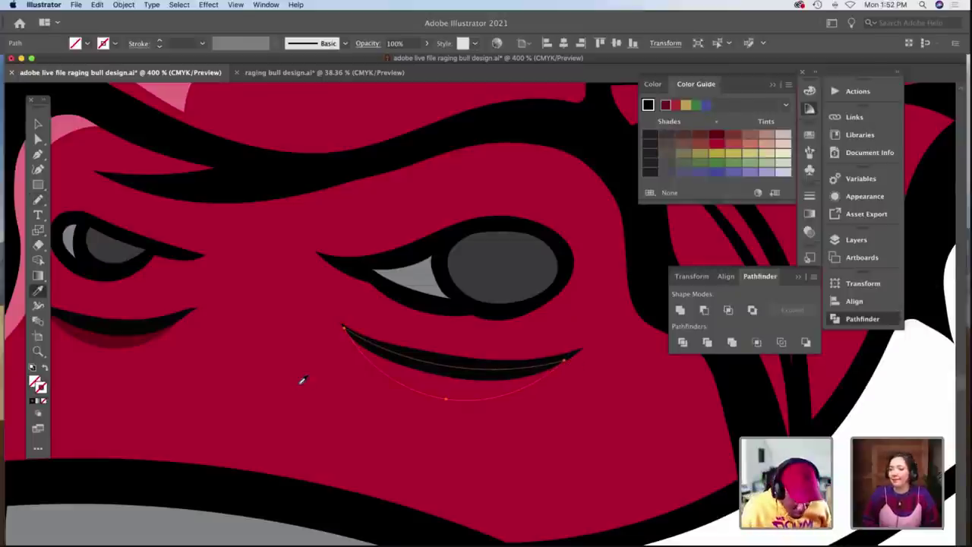
click(150, 334)
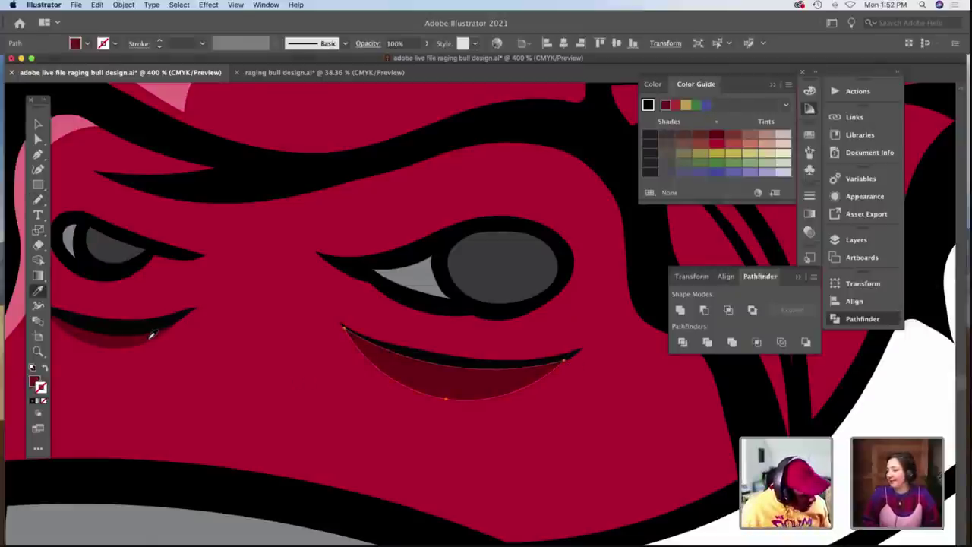
Cut the large nostril's dark red crescent, paste it behind the black crease and clear the selection.
key(v)
key(Delete)
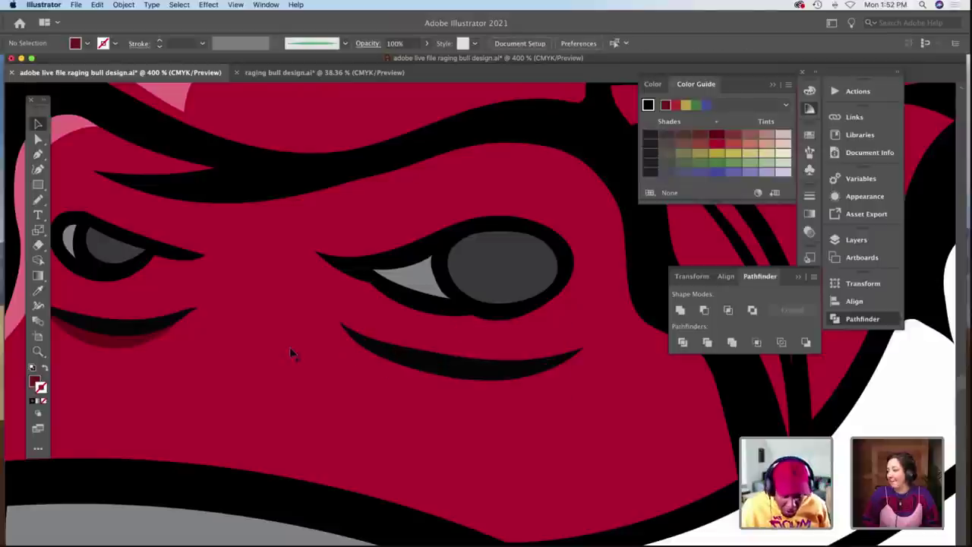
click(453, 368)
key(super+b)
scroll(190, 319, left, 4)
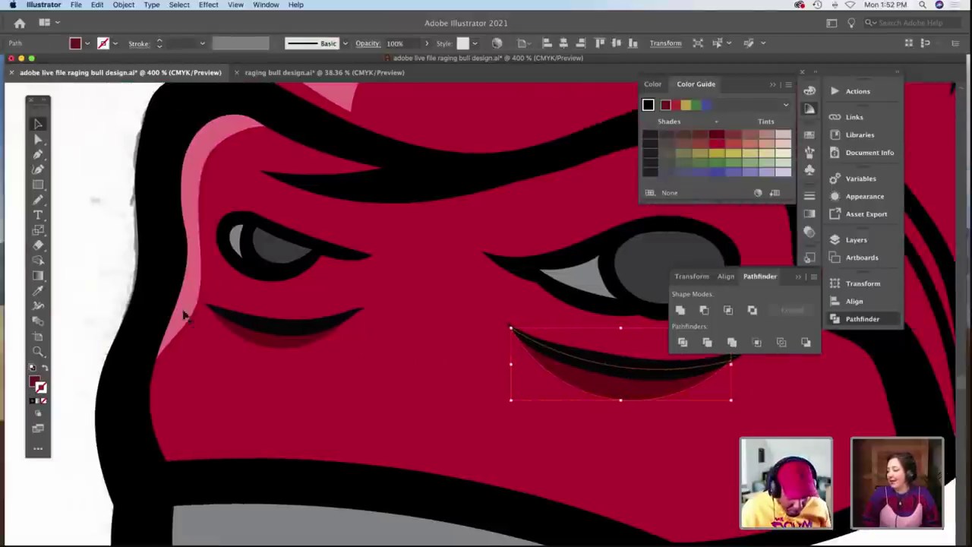
scroll(185, 315, left, 2)
click(154, 278)
Fill the narrow red wedge between the muzzle outline and the cheek seam with the dark red of the shadow above the snout bridge.
key(z)
alt+click(346, 337)
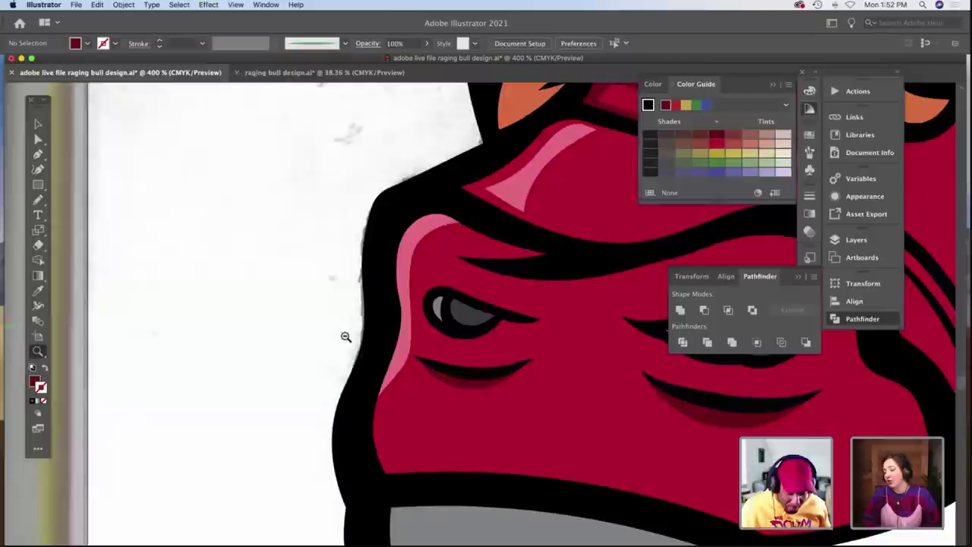
alt+click(346, 336)
scroll(346, 336, right, 5)
scroll(344, 336, down, 1)
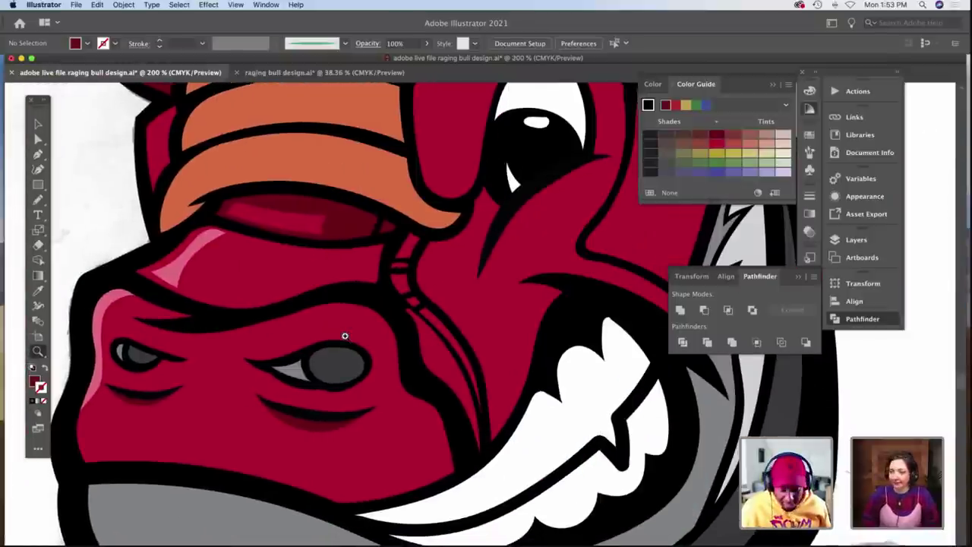
scroll(344, 336, right, 2)
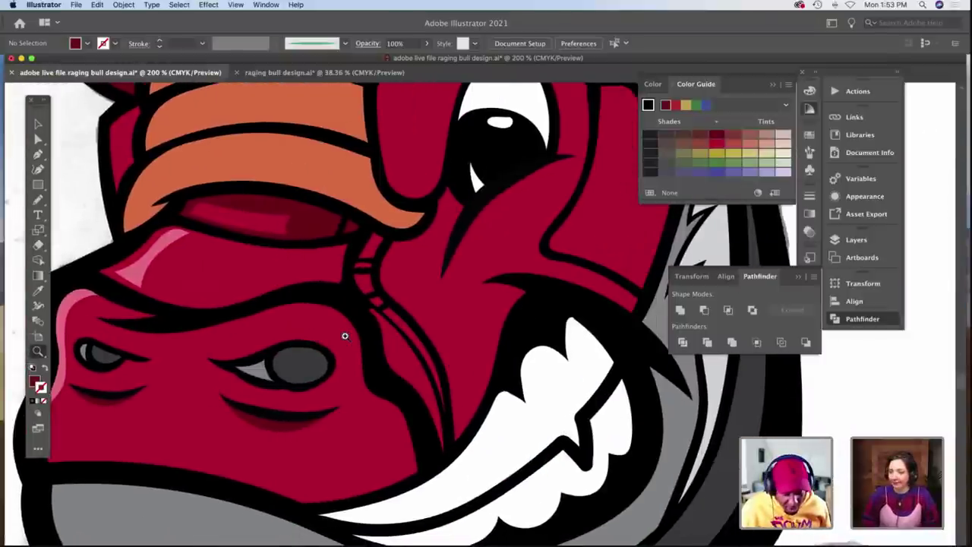
key(a)
click(396, 353)
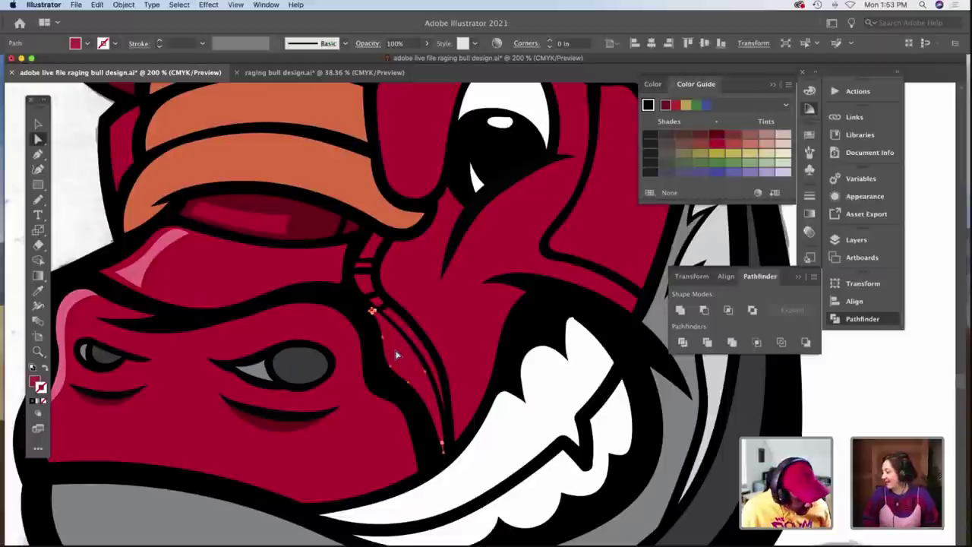
key(i)
click(313, 230)
key(a)
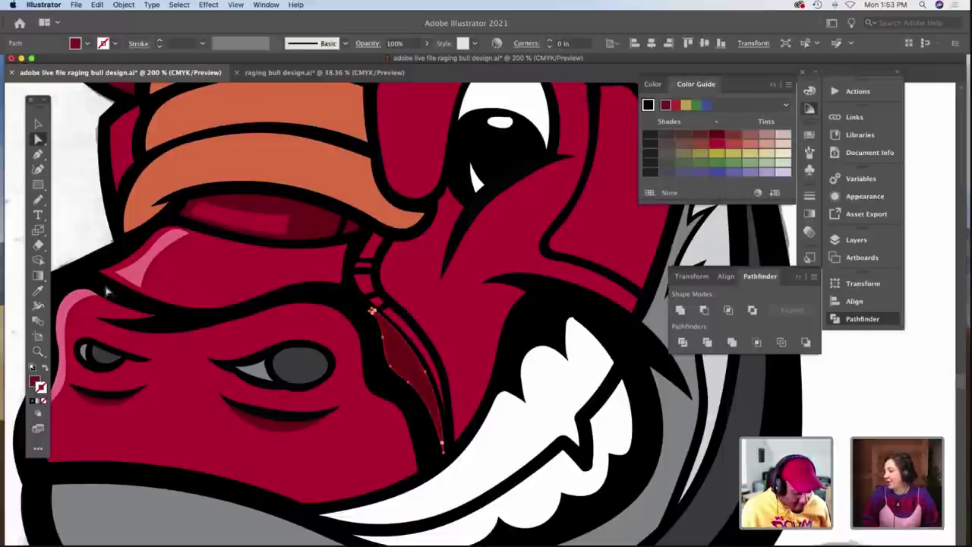
key(super+shift+a)
Draw a freehand curve just below the muzzle's upper crease above the nostrils and extend its end point to the black outline.
scroll(91, 256, down, 5)
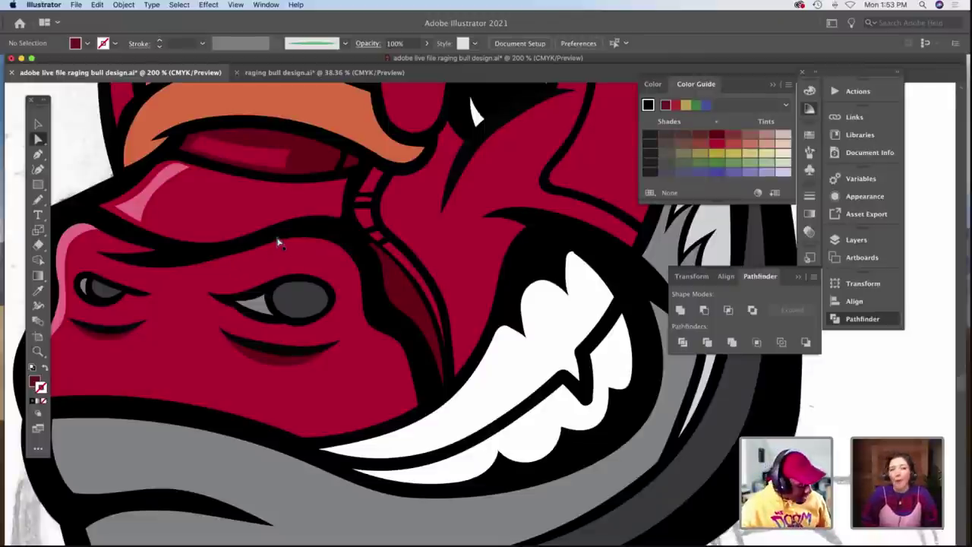
key(n)
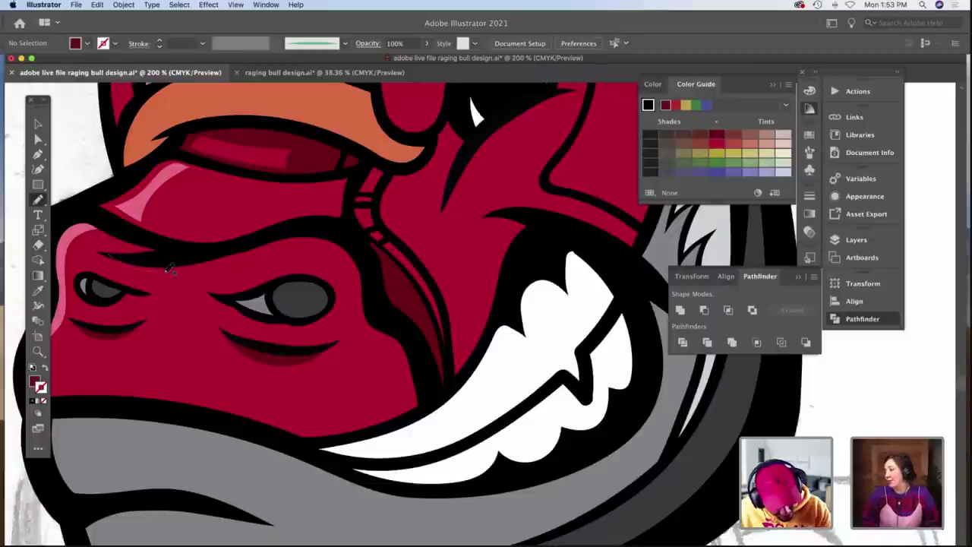
drag(223, 261, 276, 238)
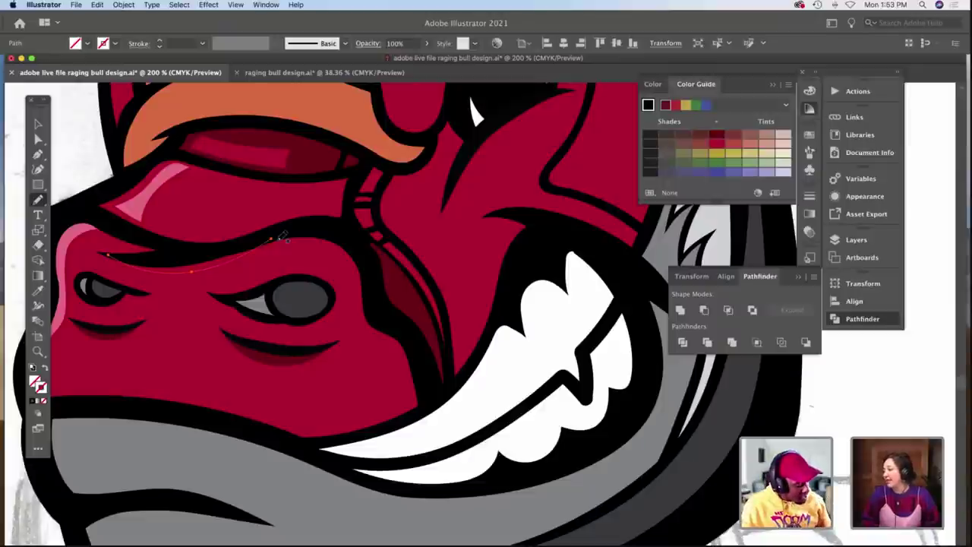
key(v)
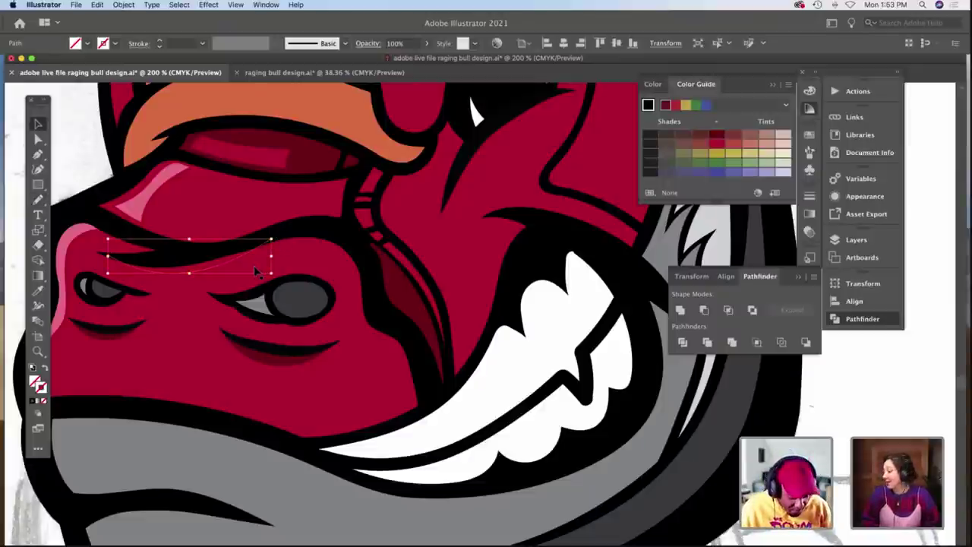
key(a)
drag(271, 240, 288, 238)
click(288, 237)
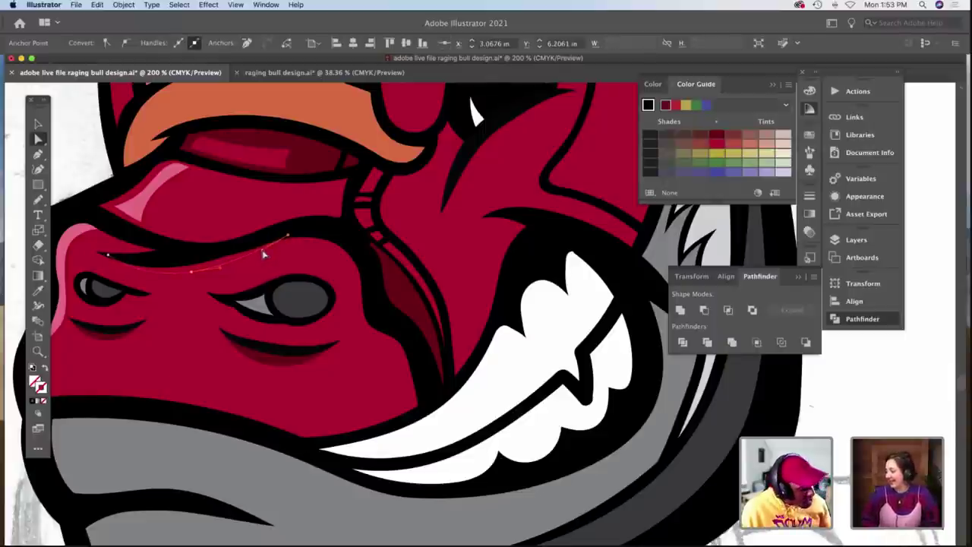
Cut the new curve and paste it in front of the red muzzle fill while that fill is isolated.
key(v)
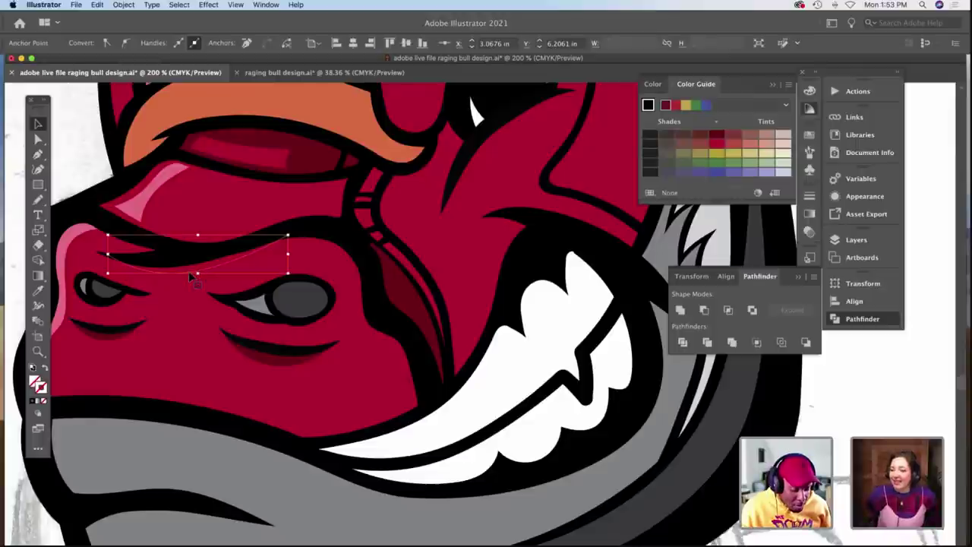
double_click(189, 272)
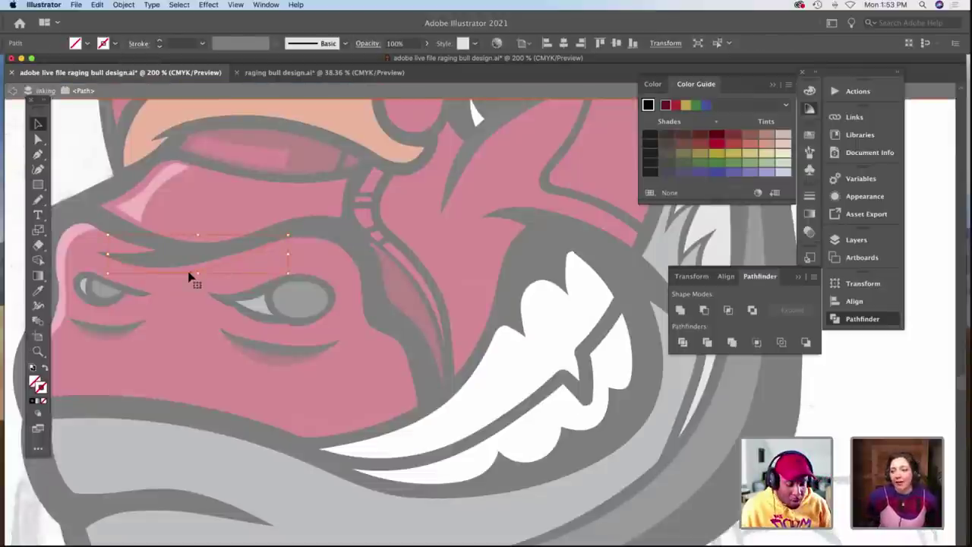
click(190, 277)
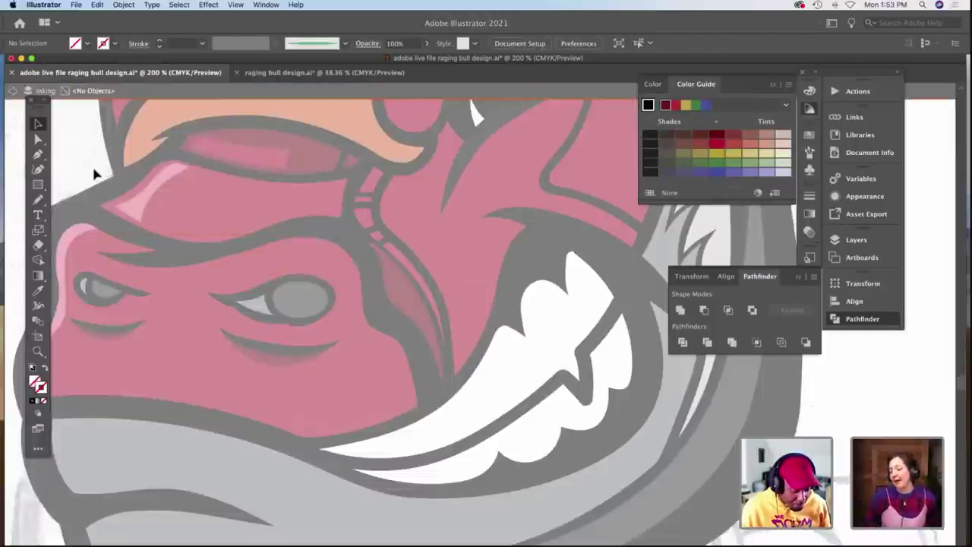
double_click(94, 170)
double_click(181, 289)
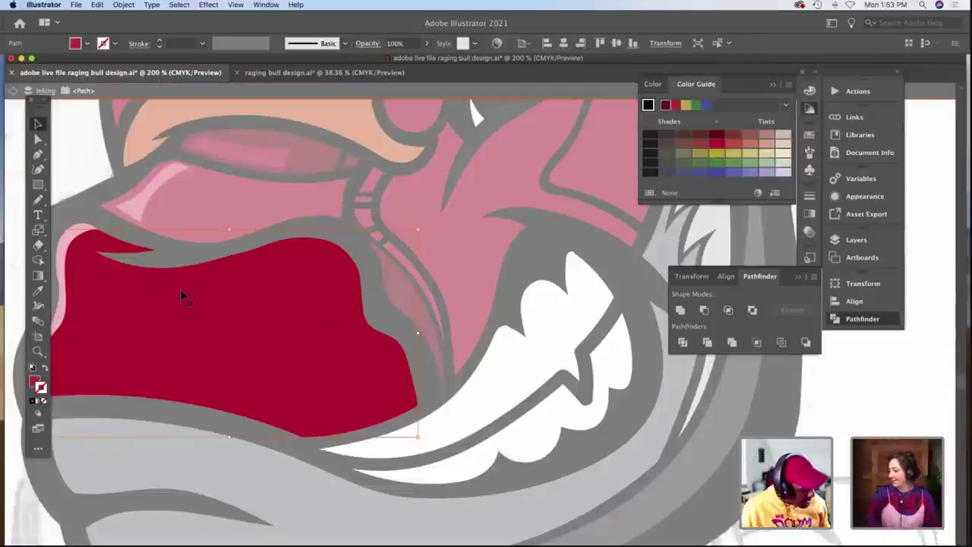
key(super+f)
Divide the red muzzle fill along the pasted curve and release the resulting pieces from their group.
shift+click(204, 298)
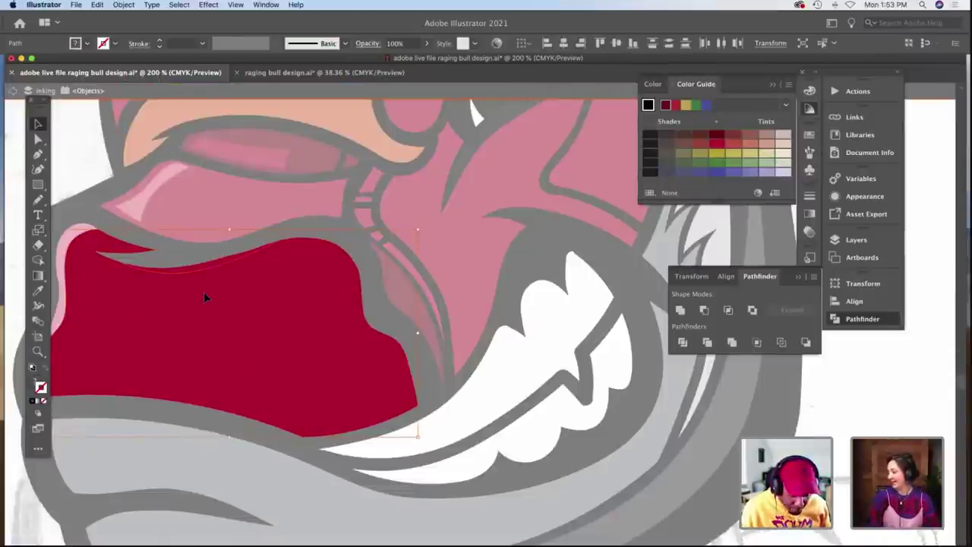
click(682, 342)
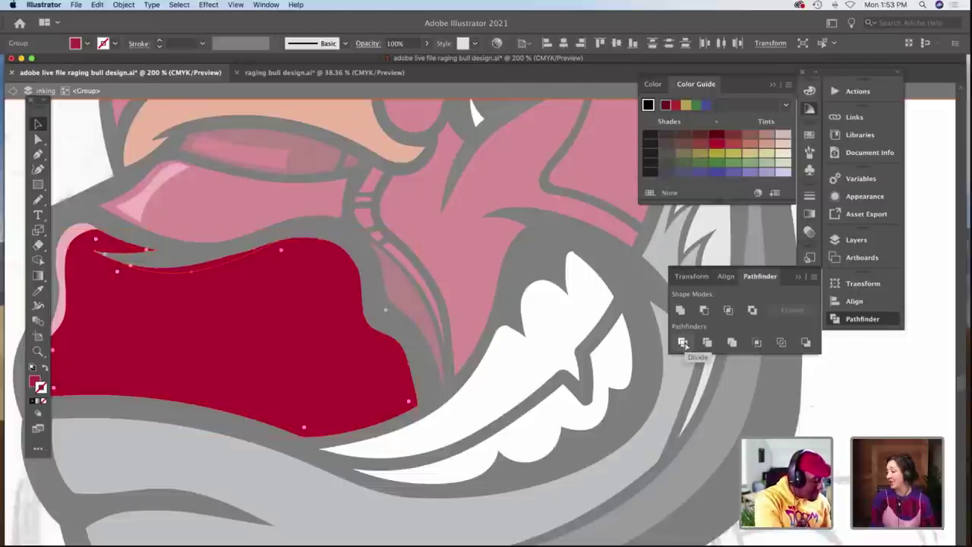
key(super+shift+a)
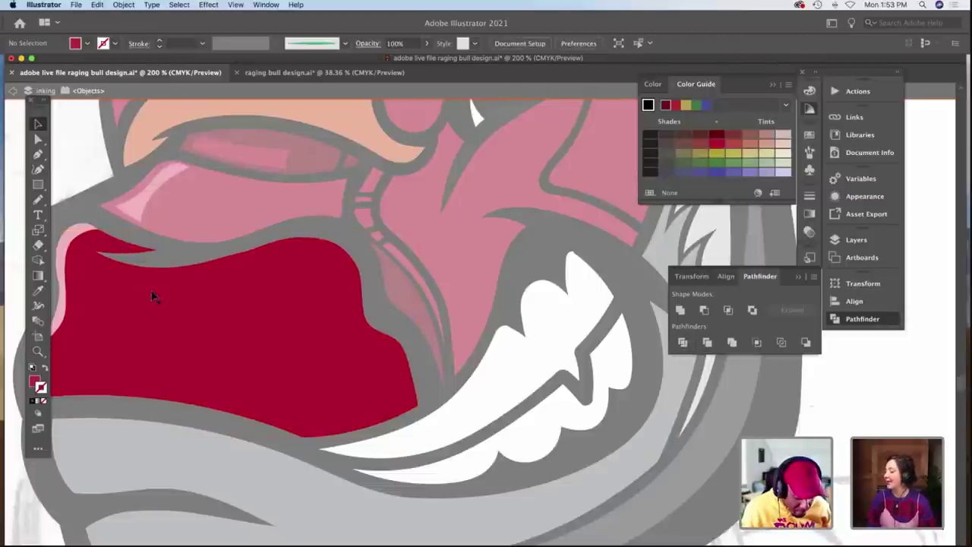
Fill the sliver below the muzzle's upper crease with the pink sampled from the muzzle's edge highlight and leave isolation mode.
click(173, 274)
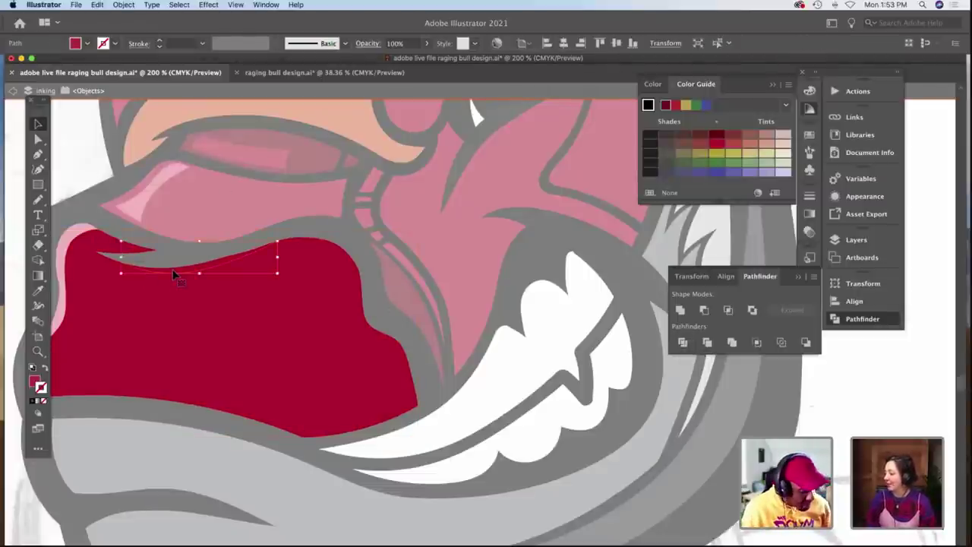
key(i)
click(86, 224)
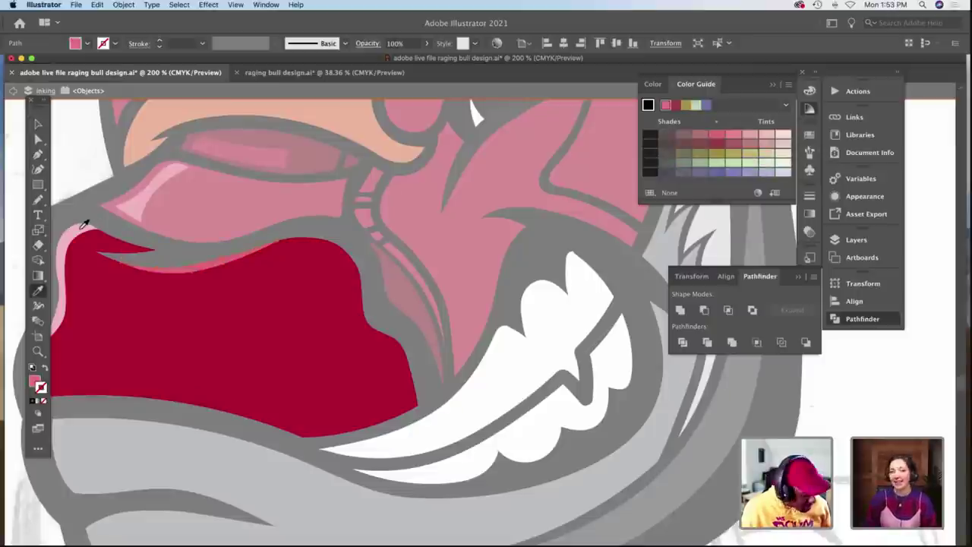
key(v)
double_click(68, 185)
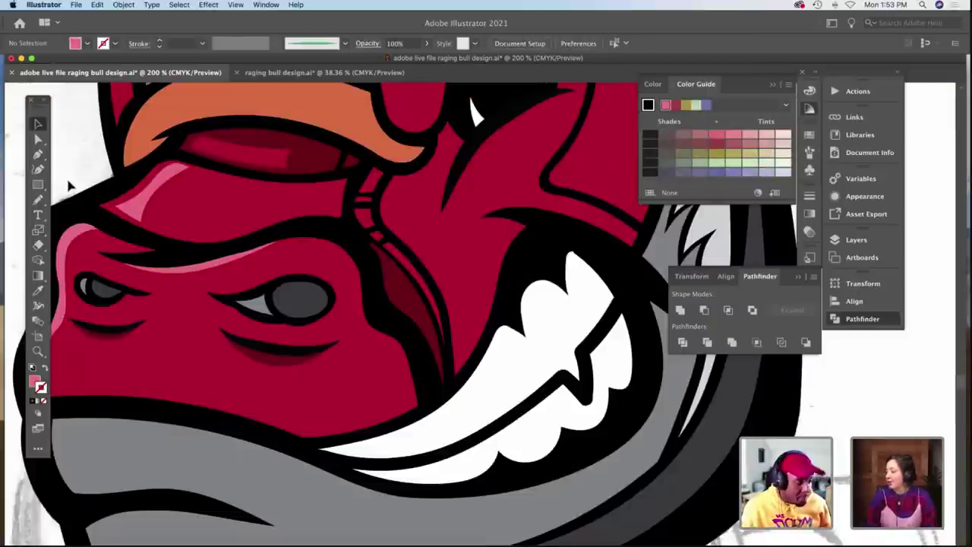
Draw a freehand shadow contour on the red panel above the muzzle, curving from its upper outline around to the lower outline.
key(z)
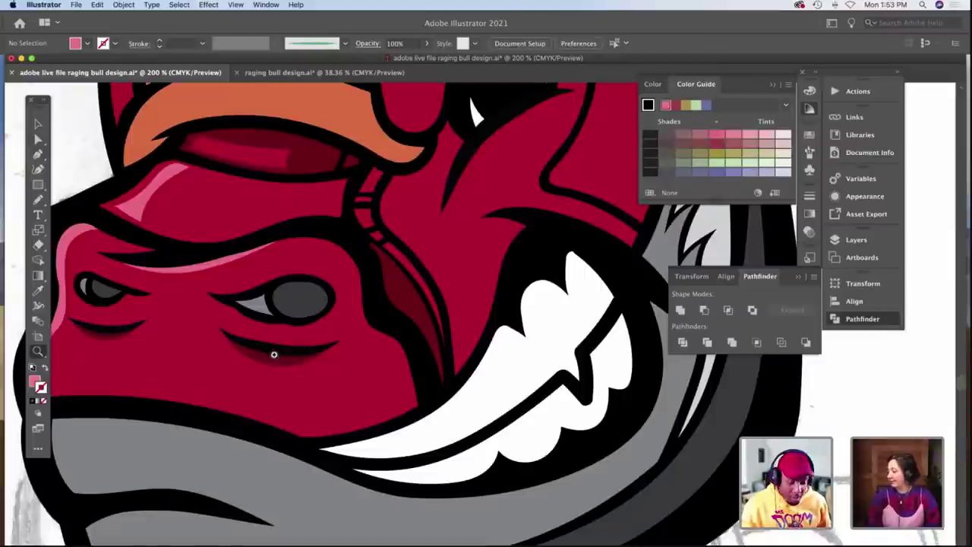
click(334, 299)
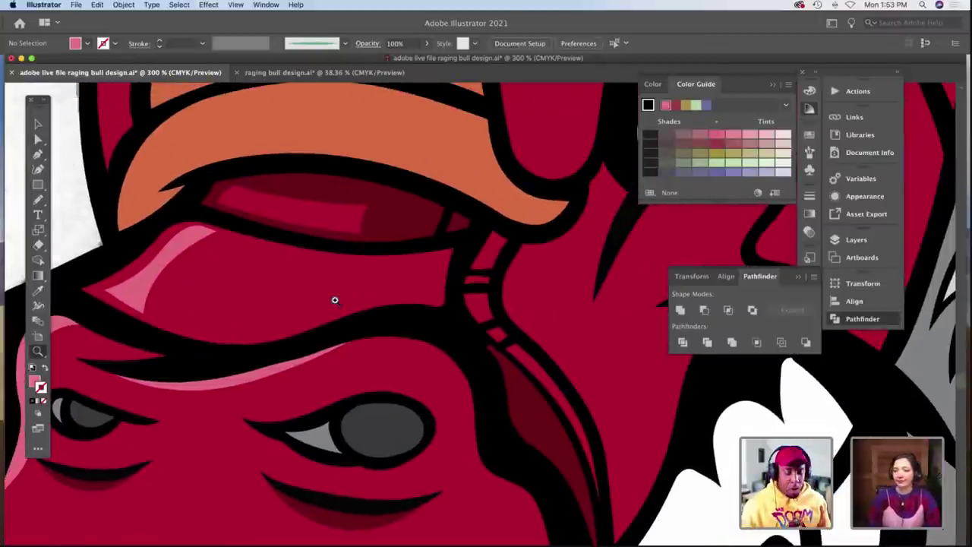
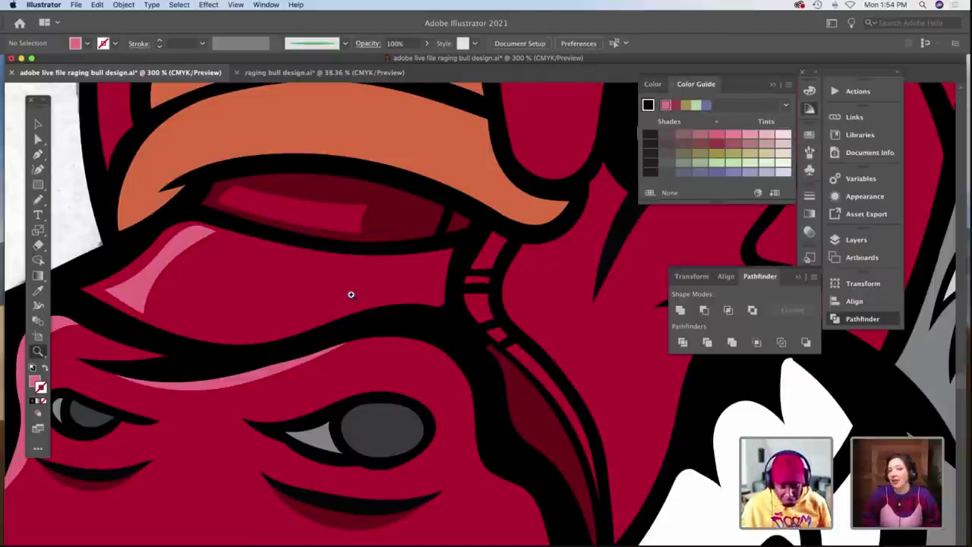
key(n)
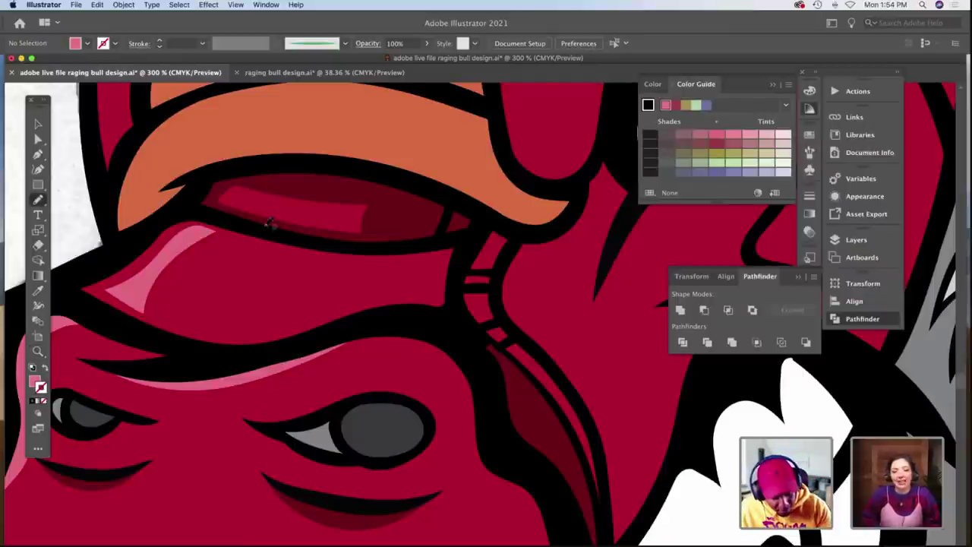
mouse_move(303, 253)
mouse_down()
mouse_move(374, 268)
mouse_move(380, 289)
mouse_move(212, 341)
mouse_move(173, 331)
mouse_up()
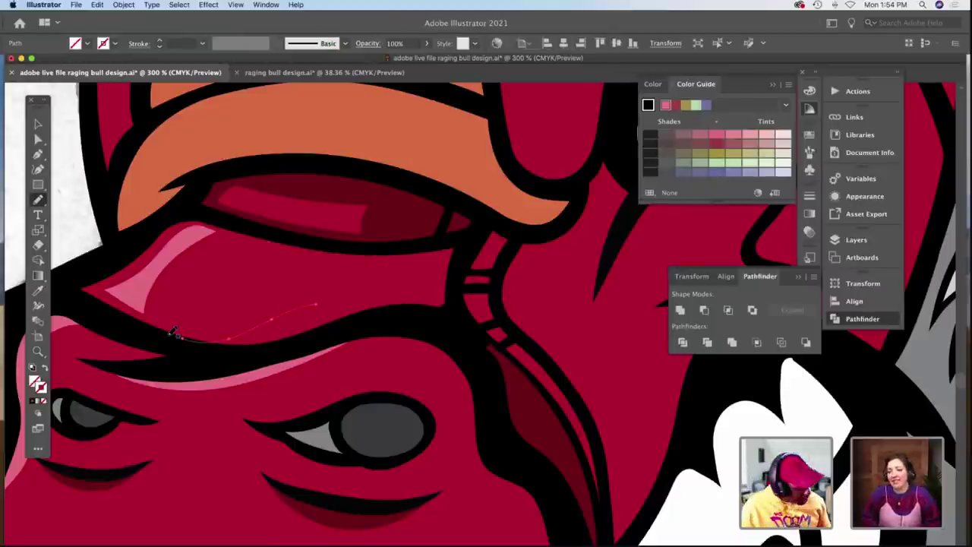
key(super+z)
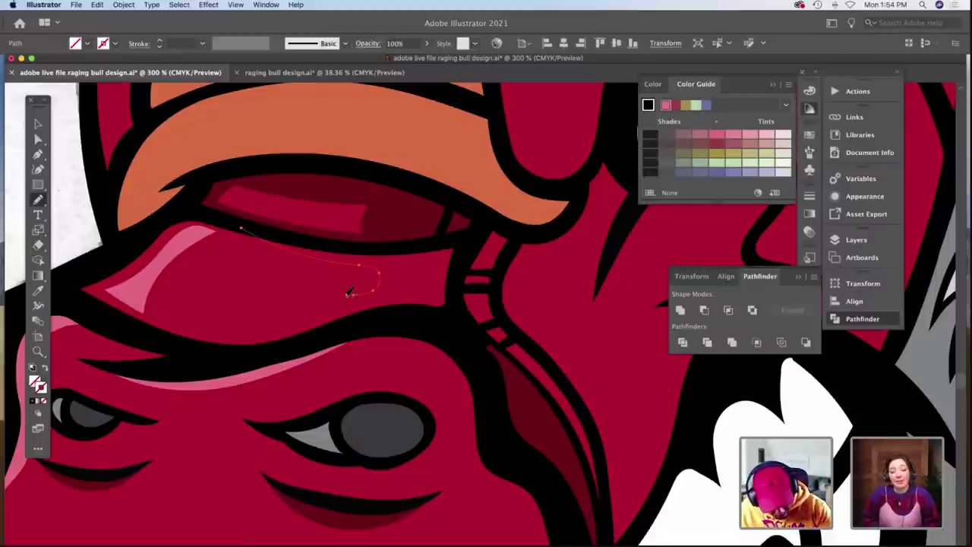
drag(348, 296, 274, 324)
drag(233, 339, 175, 334)
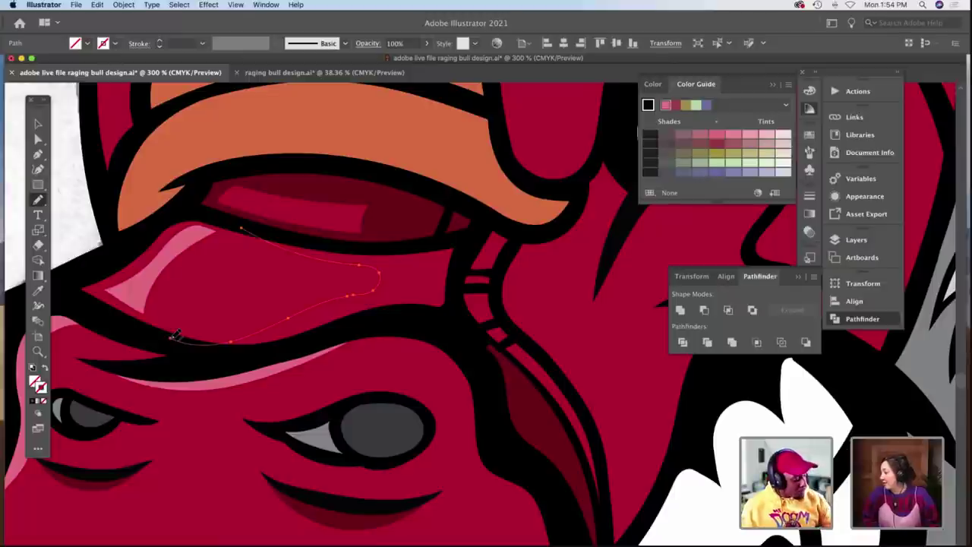
Cut the contour, paste it in front of the isolated red panel fill above the muzzle, and divide the fill along it.
key(v)
click(171, 344)
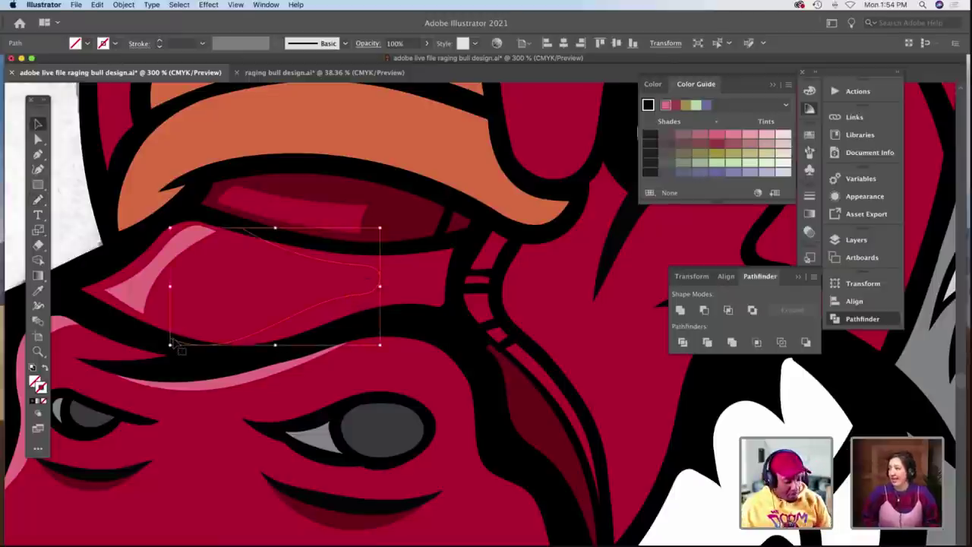
double_click(261, 307)
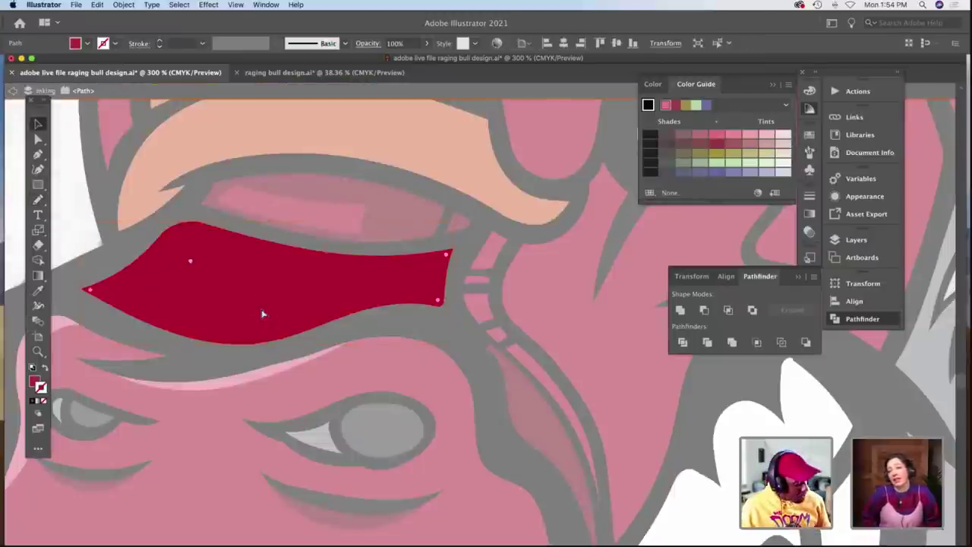
click(262, 314)
shift+click(262, 302)
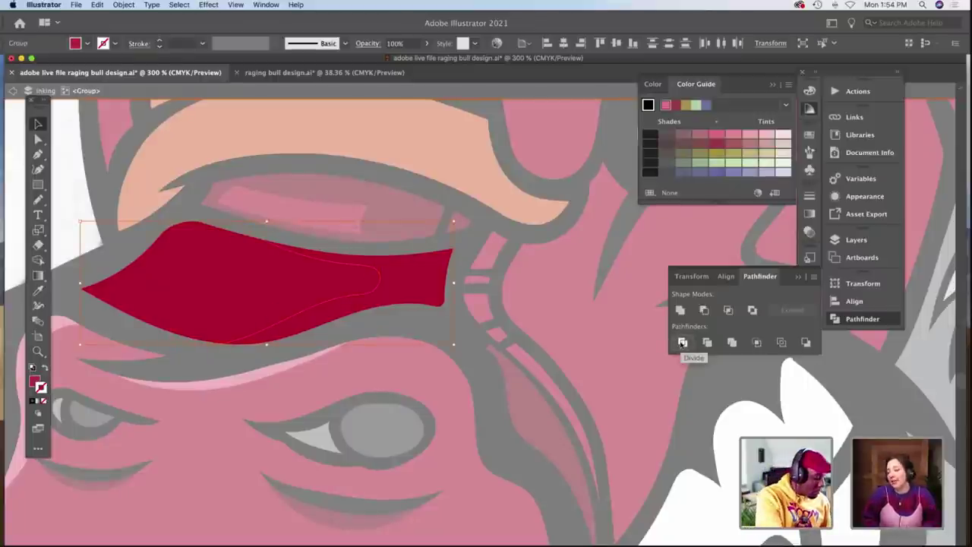
click(682, 343)
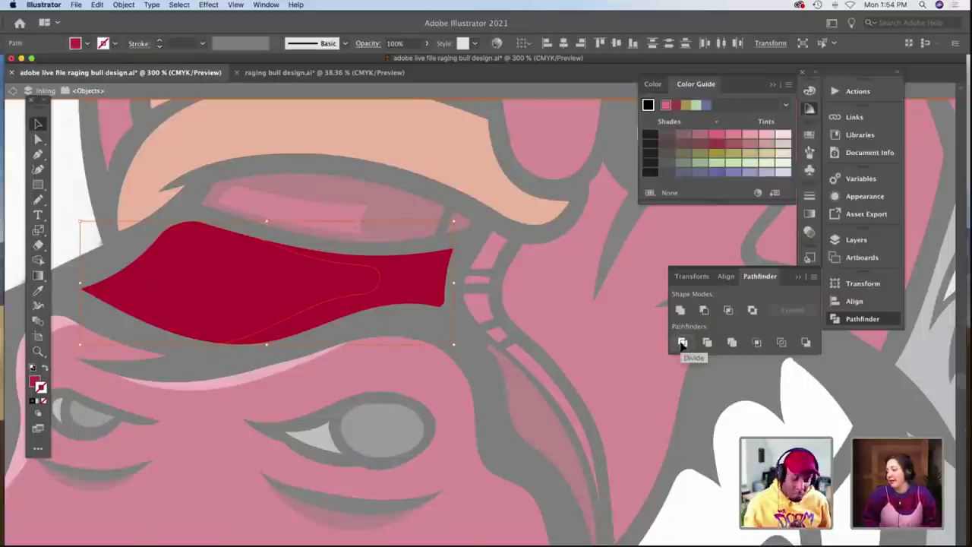
Fill the divided panel's outer piece with the dark red sampled from the shadow above it and leave isolation mode.
click(67, 213)
click(430, 264)
key(i)
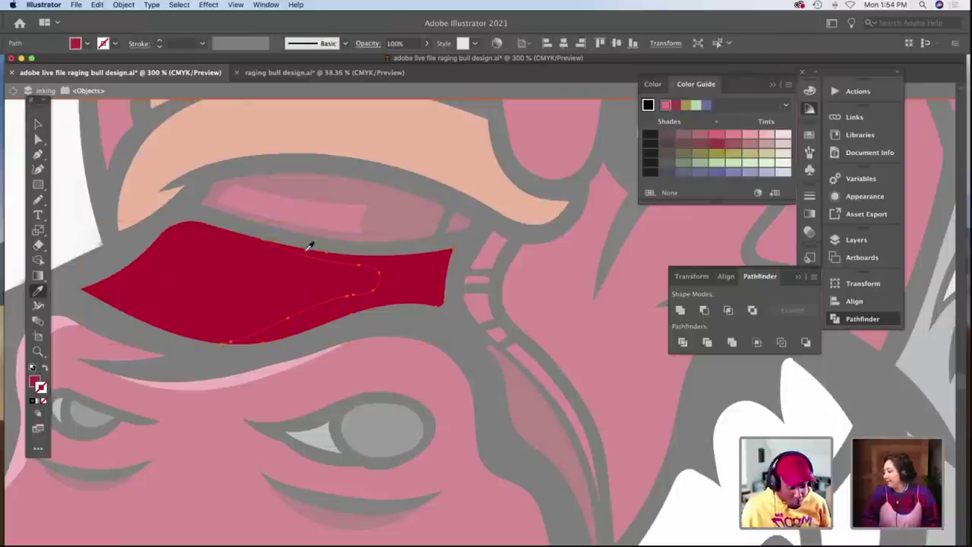
click(410, 219)
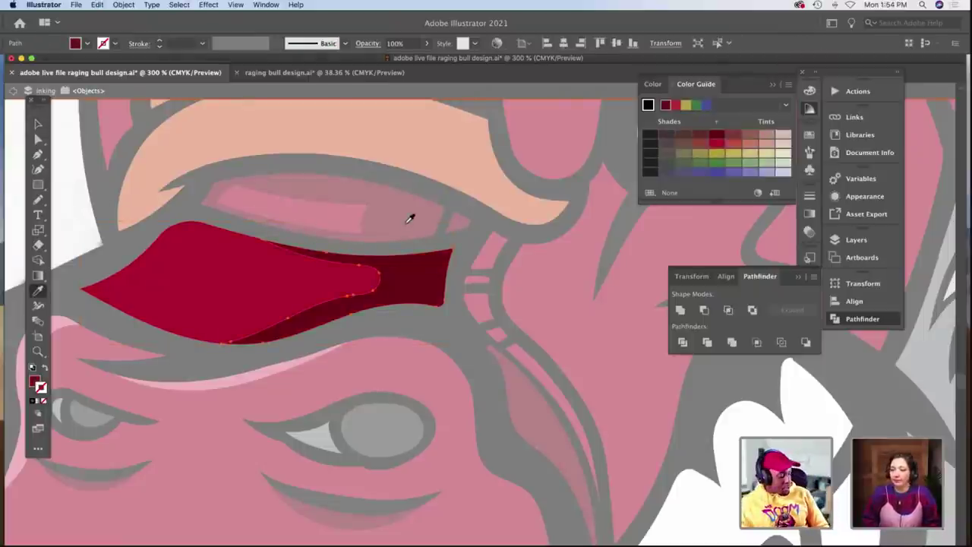
key(v)
double_click(80, 211)
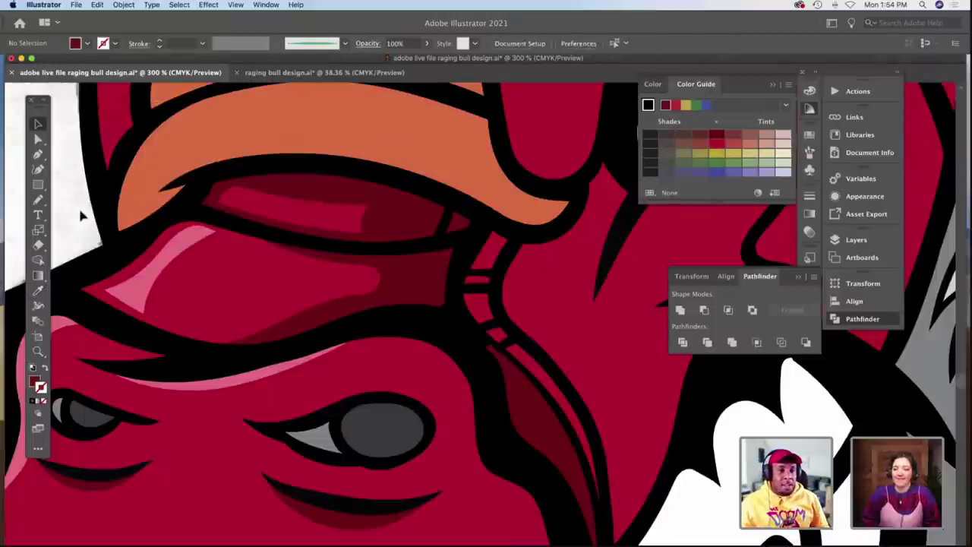
Draw a thin closed freehand highlight along the upper and front edges of the red brow panel beside the orange bands.
scroll(80, 215, up, 5)
scroll(80, 216, right, 2)
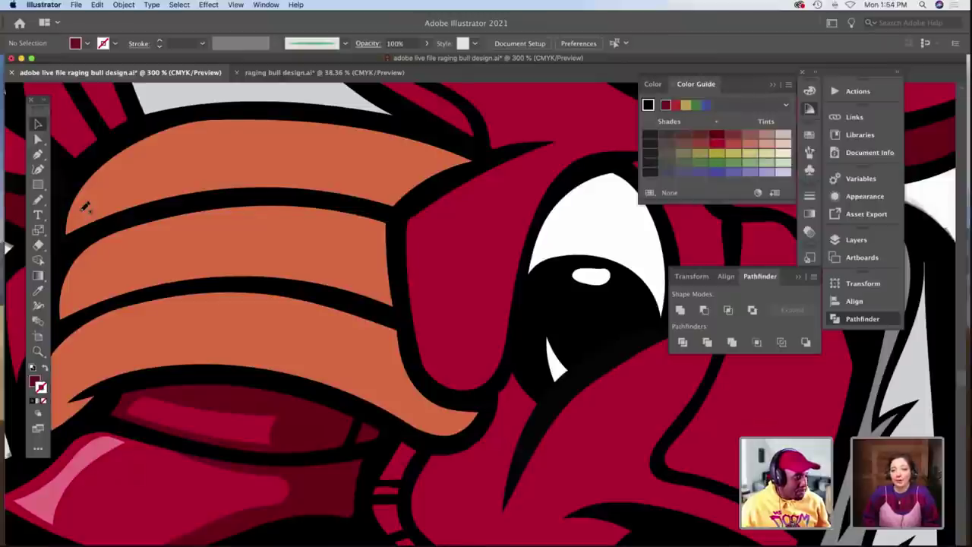
key(n)
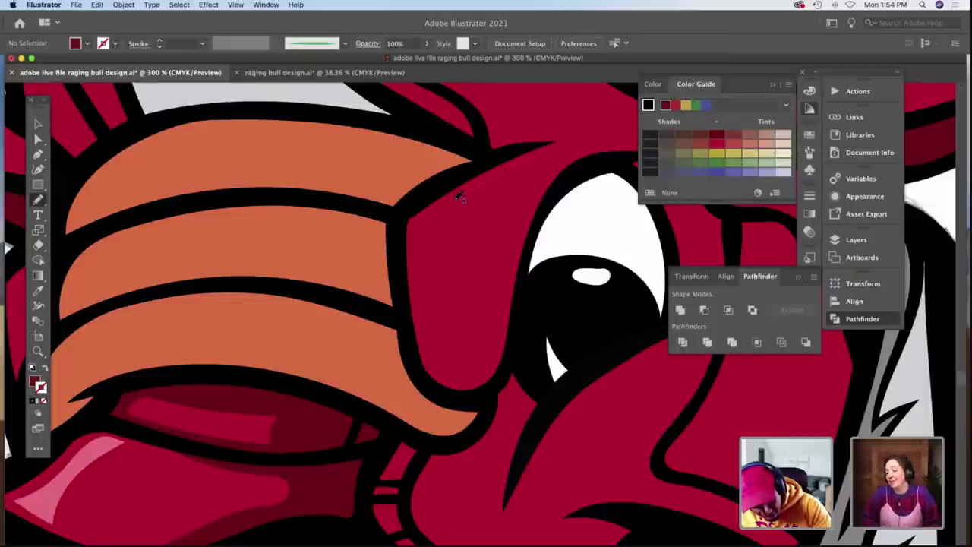
mouse_move(430, 215)
mouse_down()
mouse_move(414, 231)
mouse_move(429, 341)
mouse_up()
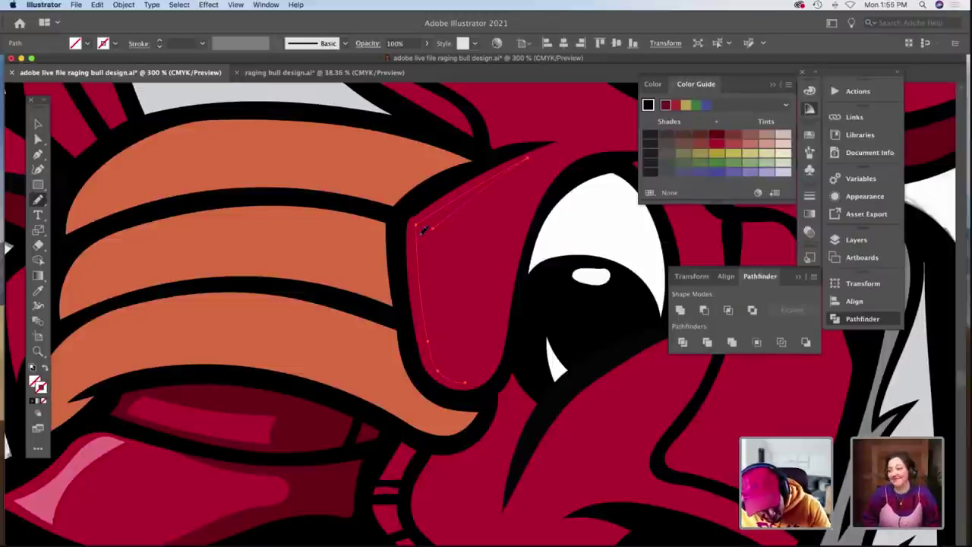
mouse_move(433, 227)
mouse_down()
mouse_move(445, 335)
mouse_move(467, 376)
mouse_up()
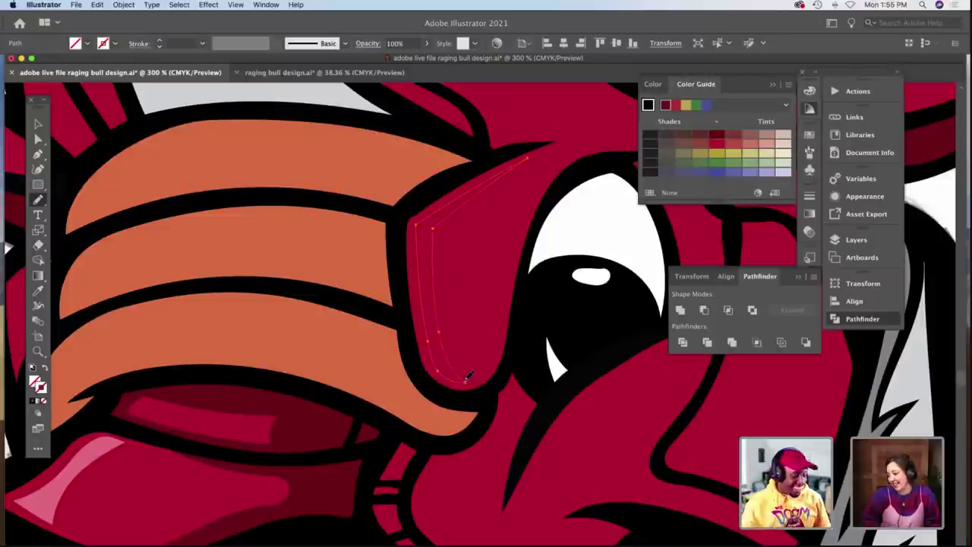
Fill the brow highlight with the pink sampled from the snout's highlight, nudge it slightly toward the black outline, and deselect it.
key(i)
click(101, 443)
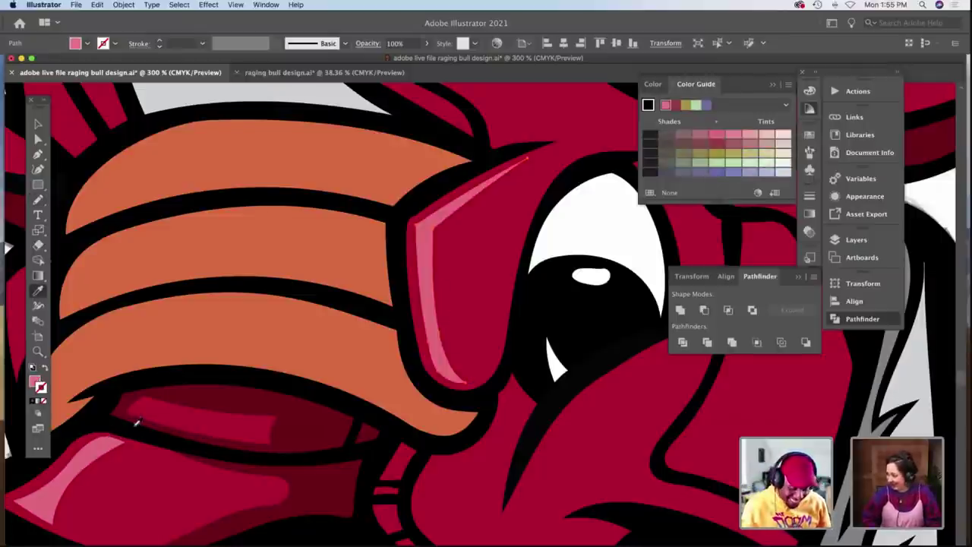
key(v)
key(a)
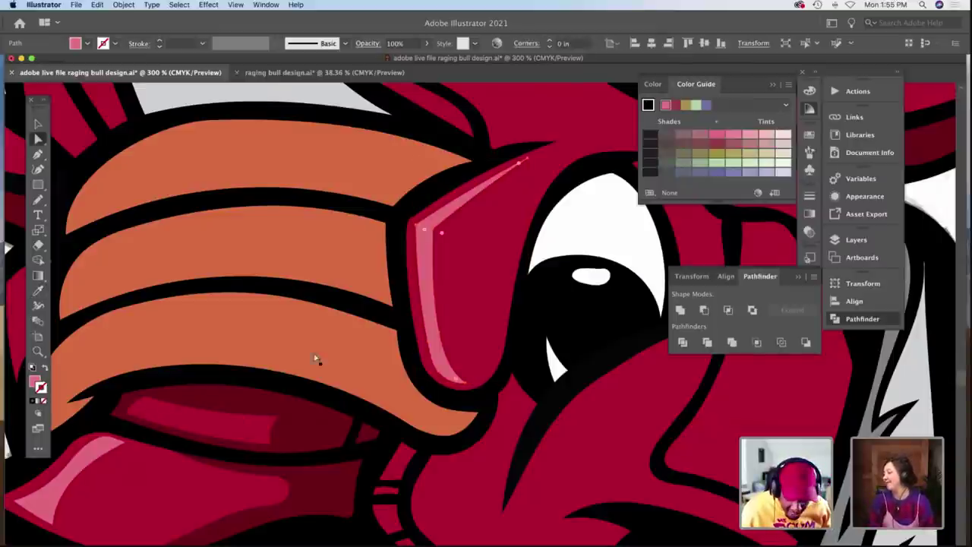
key(v)
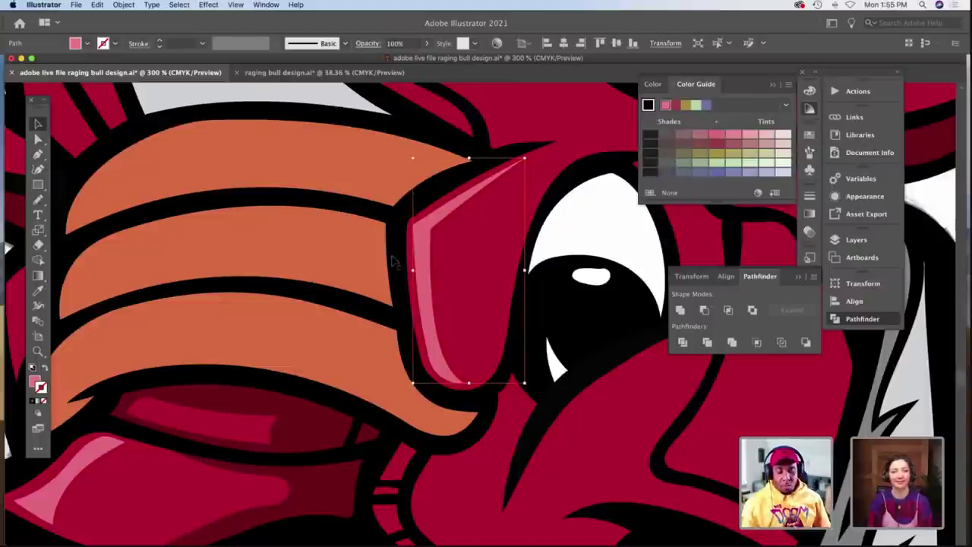
key(z)
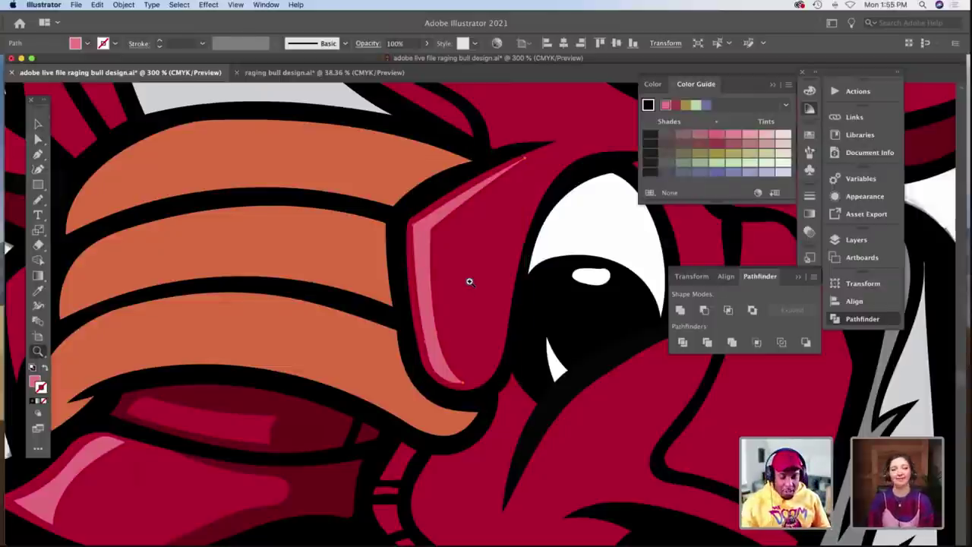
alt+click(471, 286)
scroll(456, 278, down, 4)
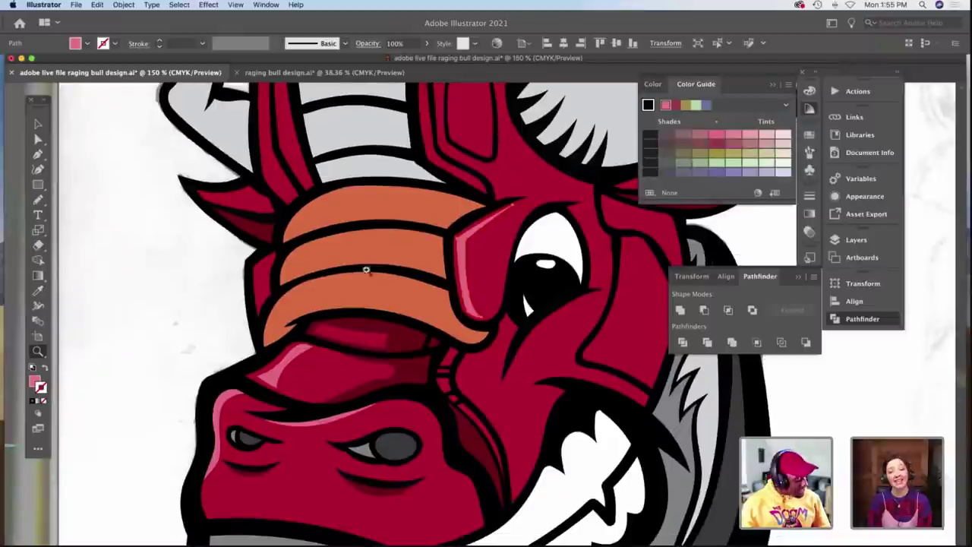
key(a)
click(218, 264)
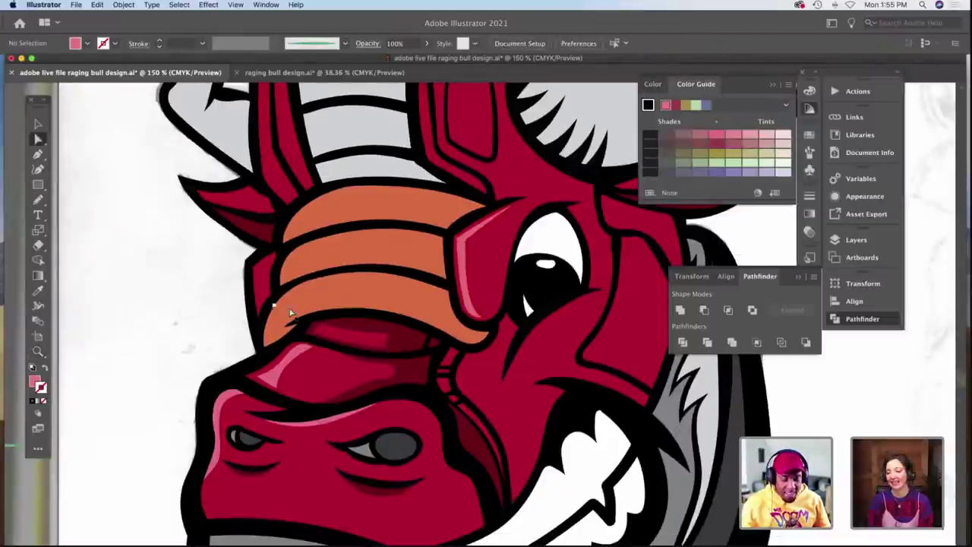
Draw a freehand shadow curve down the narrow red panel on the face's far side, below the ear and beside the orange bands.
key(z)
click(345, 333)
scroll(346, 333, right, 3)
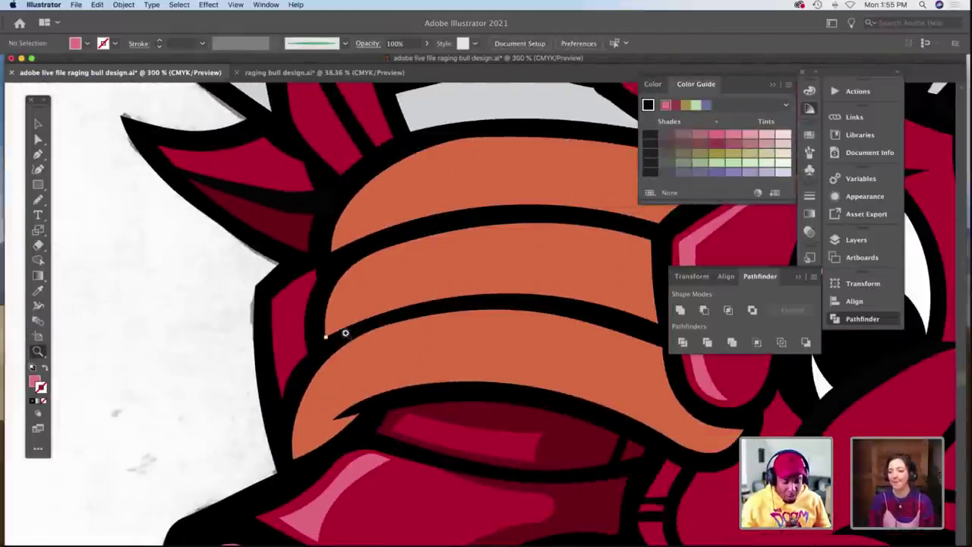
click(346, 334)
scroll(346, 333, right, 3)
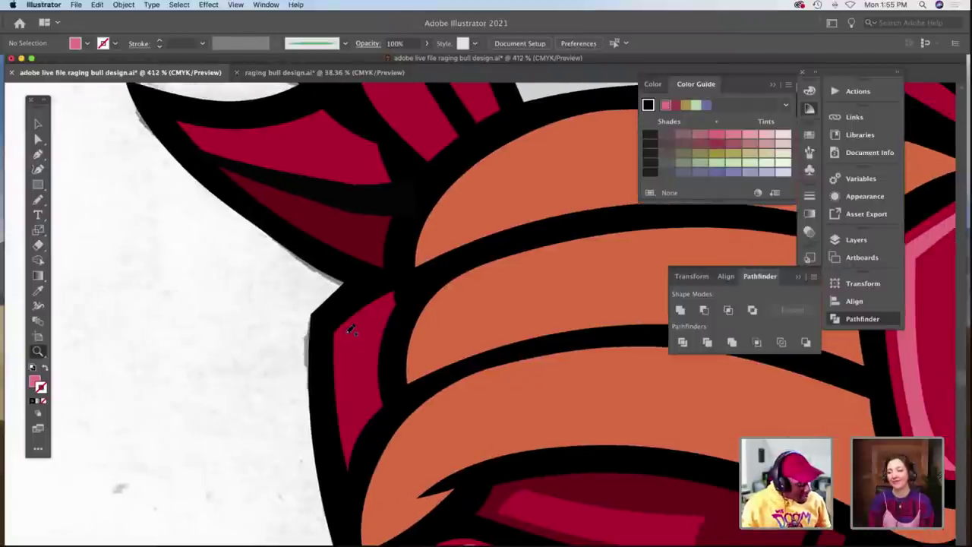
key(n)
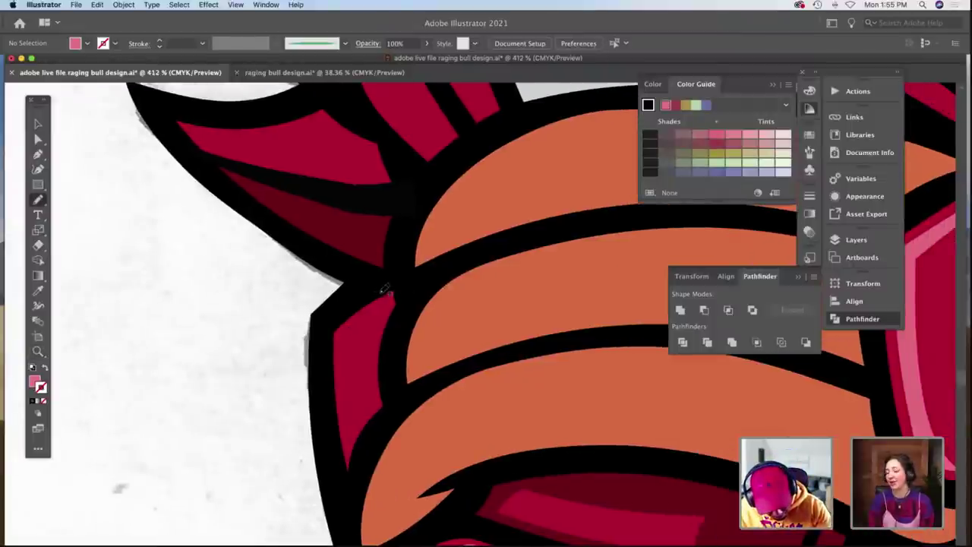
drag(386, 290, 374, 334)
mouse_move(366, 369)
mouse_down()
mouse_move(345, 427)
mouse_move(331, 417)
mouse_up()
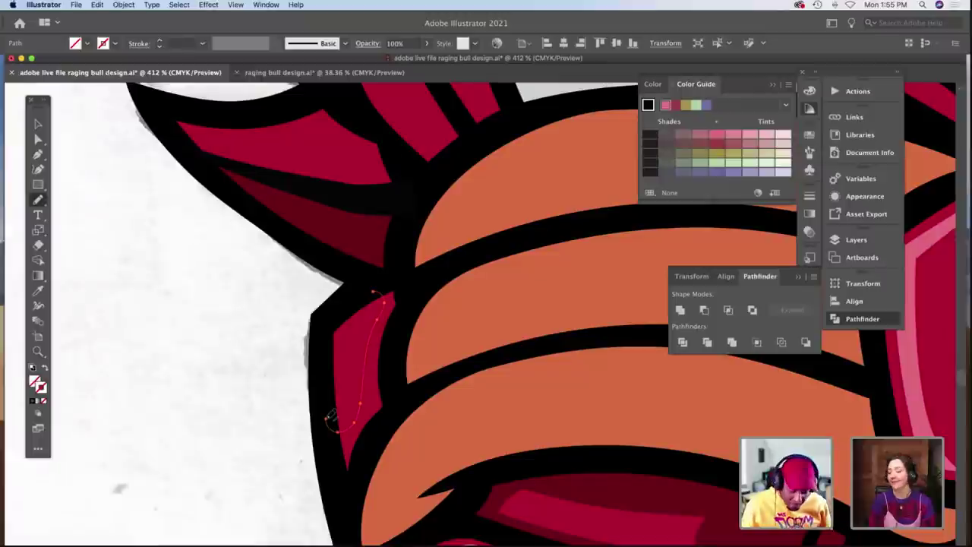
Cut the curve, paste it in front of the isolated narrow red fill, divide the fill along it, and ungroup the pieces.
key(v)
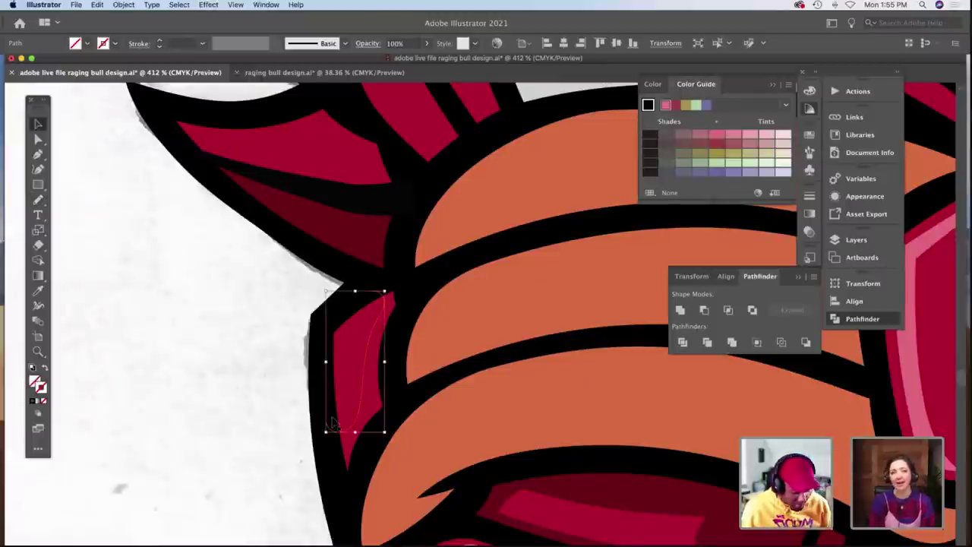
click(290, 417)
double_click(362, 400)
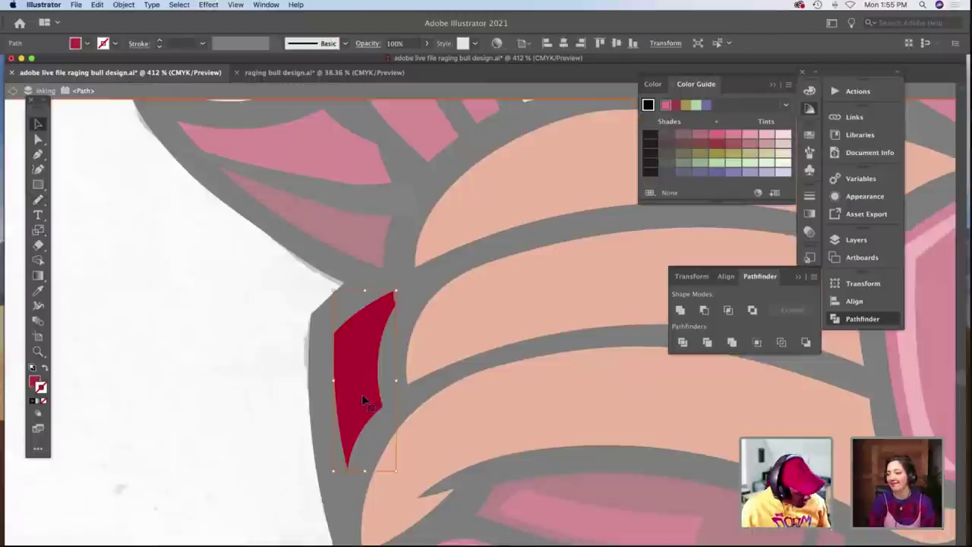
key(super+f)
shift+click(352, 374)
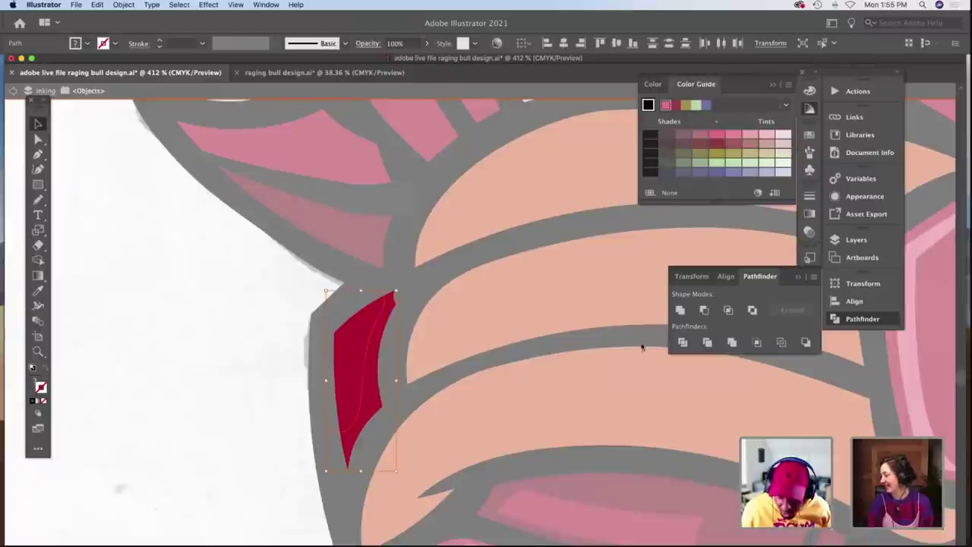
click(678, 342)
key(shift+super+g)
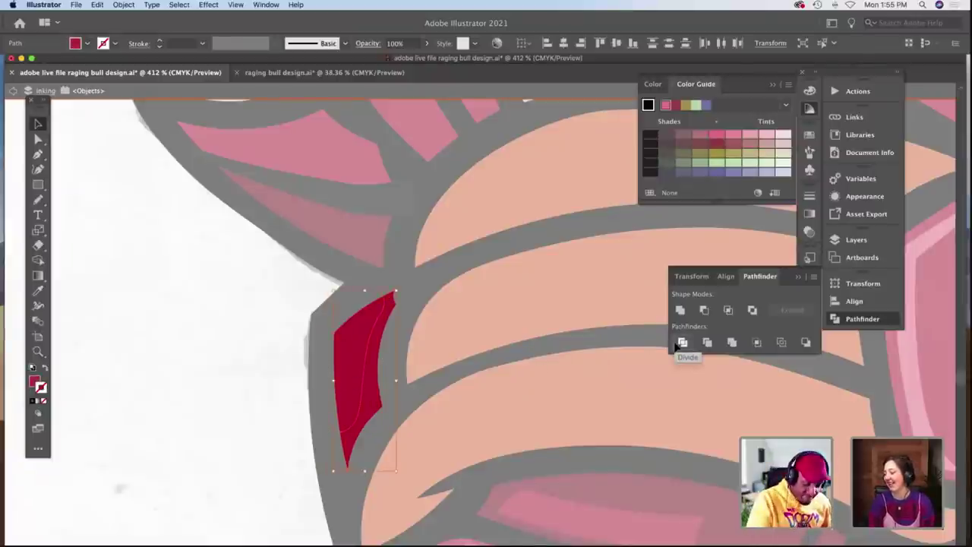
Fill the piece bordering the orange bands with the dark red sampled from the ear's shadow and leave isolation mode.
click(215, 348)
click(376, 402)
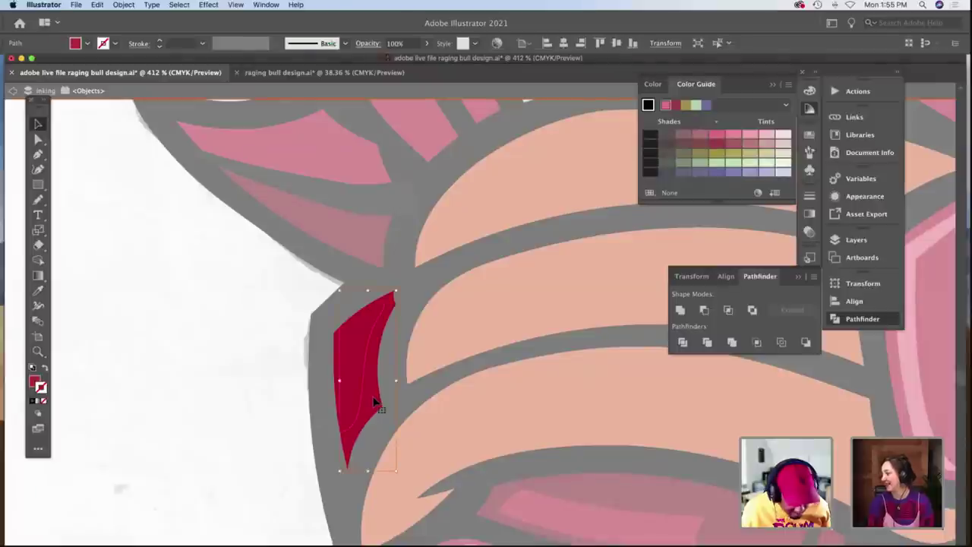
key(i)
click(363, 226)
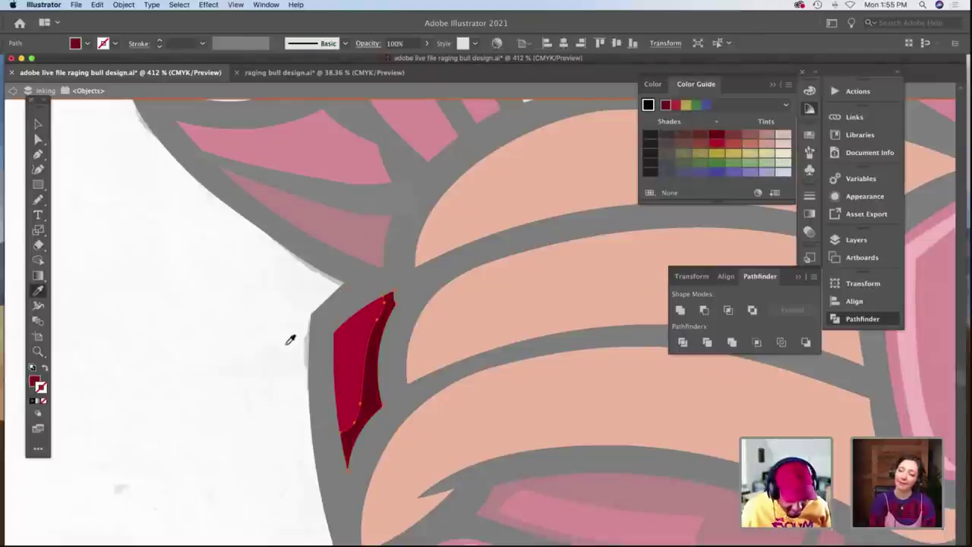
key(v)
double_click(229, 356)
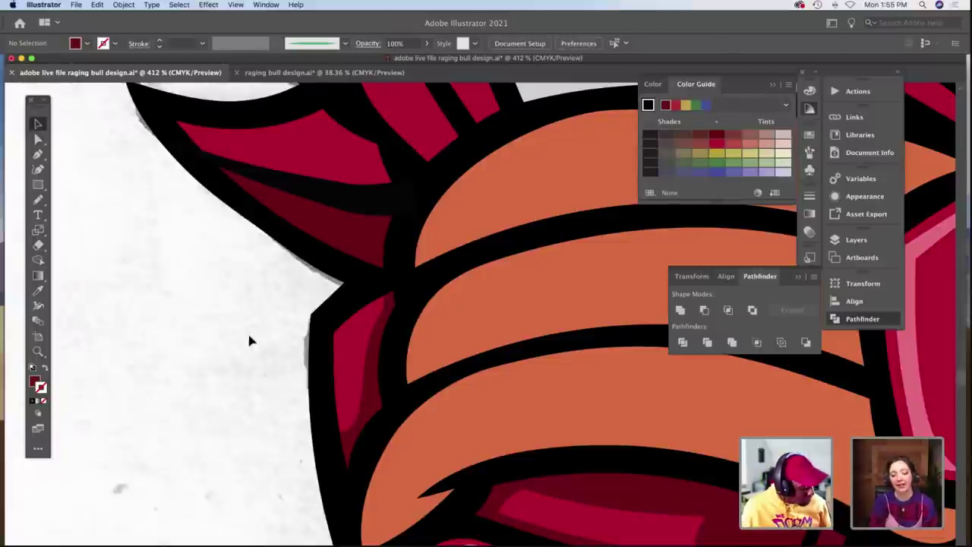
Draw a thin angular highlight along the narrow red panel's outer edge and fill it with the pink sampled from the snout's highlight.
key(z)
click(331, 345)
scroll(333, 341, down, 4)
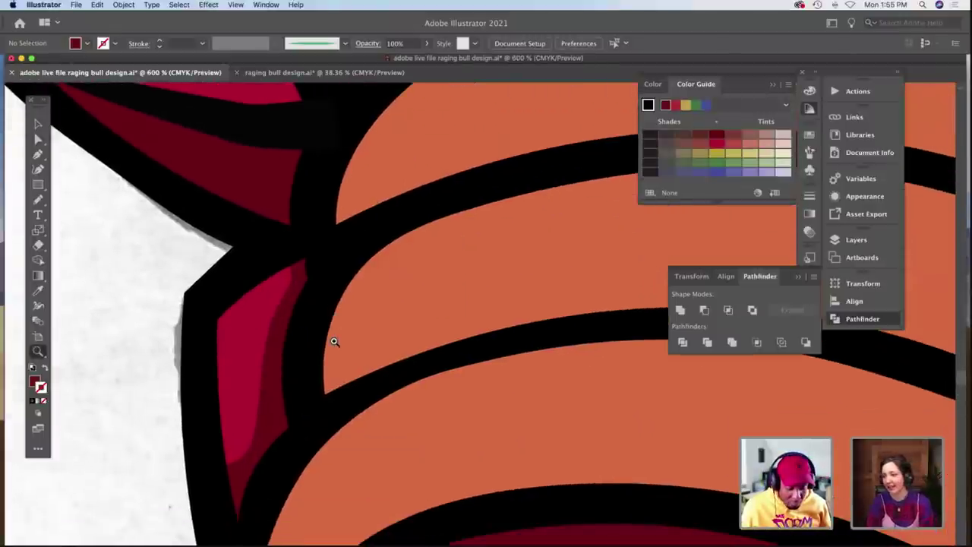
key(b)
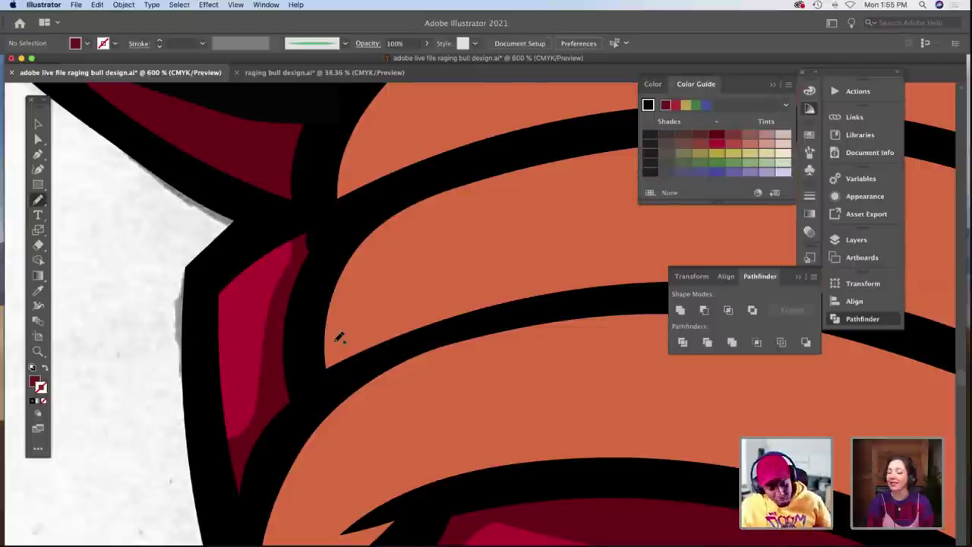
mouse_move(272, 257)
mouse_down()
mouse_move(231, 288)
mouse_move(220, 313)
mouse_move(224, 291)
mouse_move(230, 407)
mouse_up()
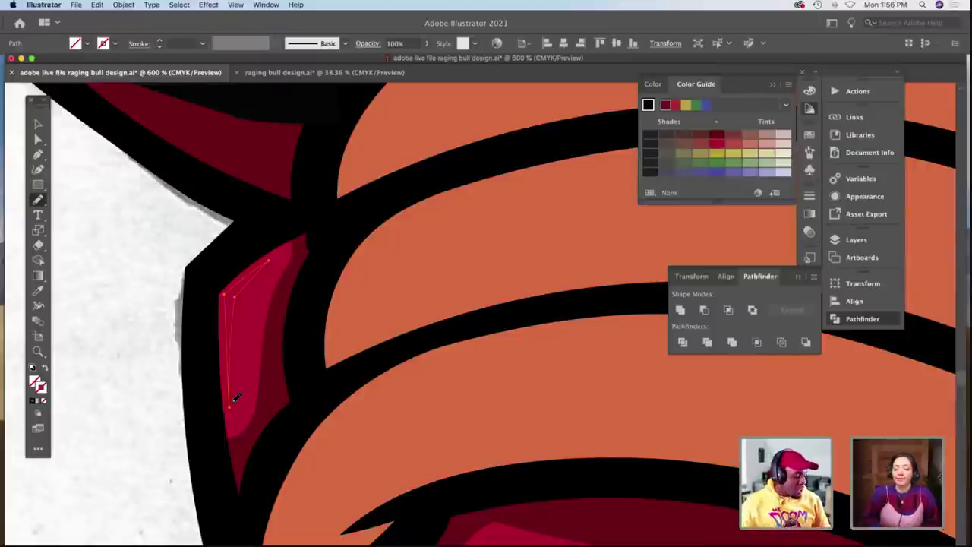
key(i)
scroll(235, 390, down, 10)
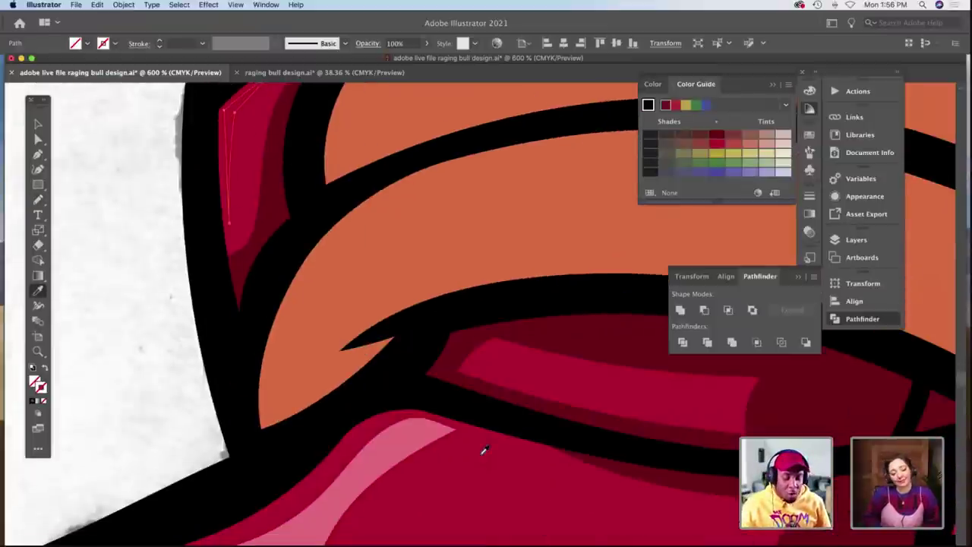
click(412, 429)
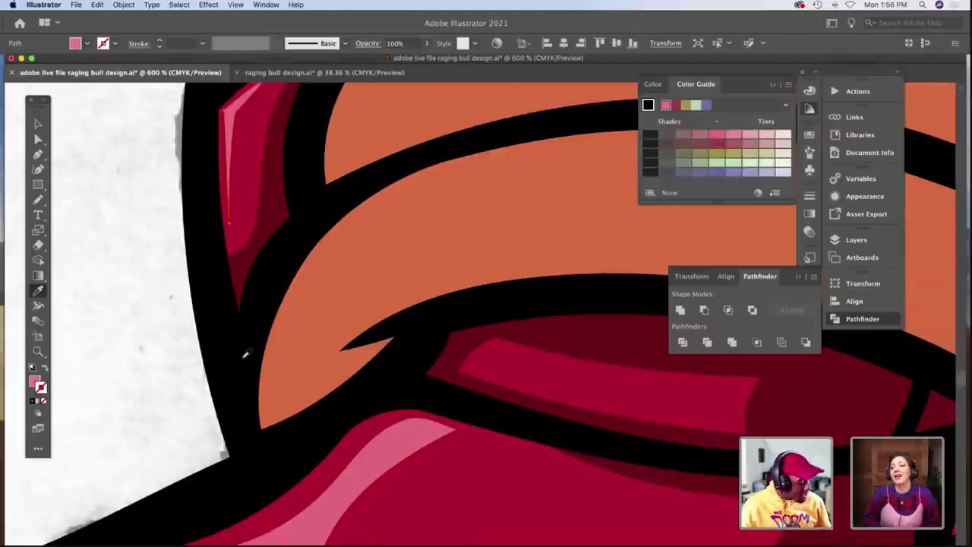
Shift the new highlight's outer corner and lower tip closer to the panel's black outline.
key(z)
click(290, 340)
scroll(290, 340, up, 5)
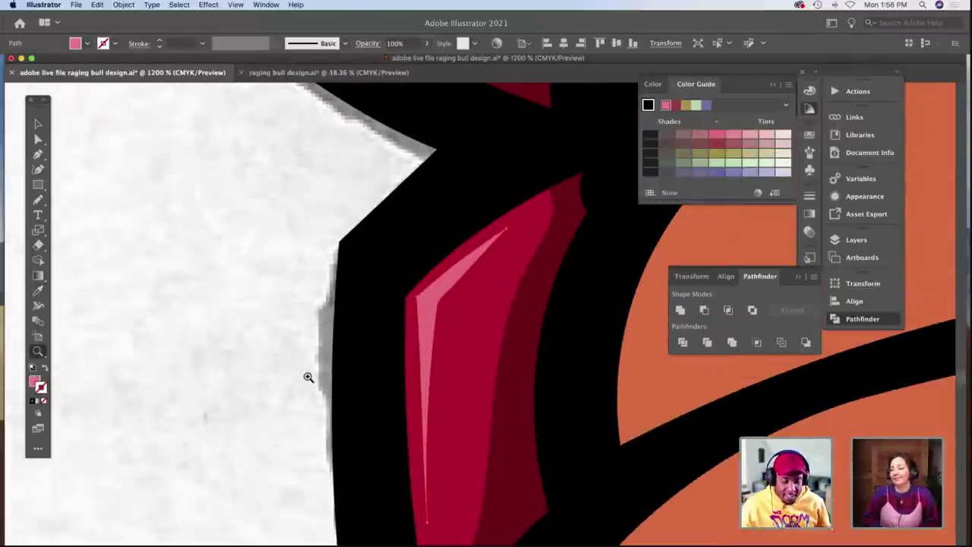
key(a)
click(417, 302)
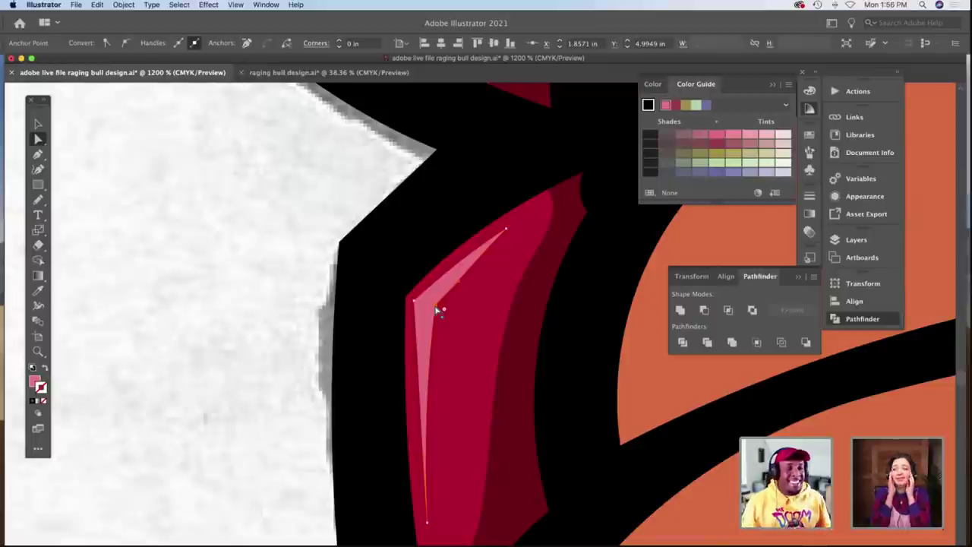
scroll(437, 346, down, 3)
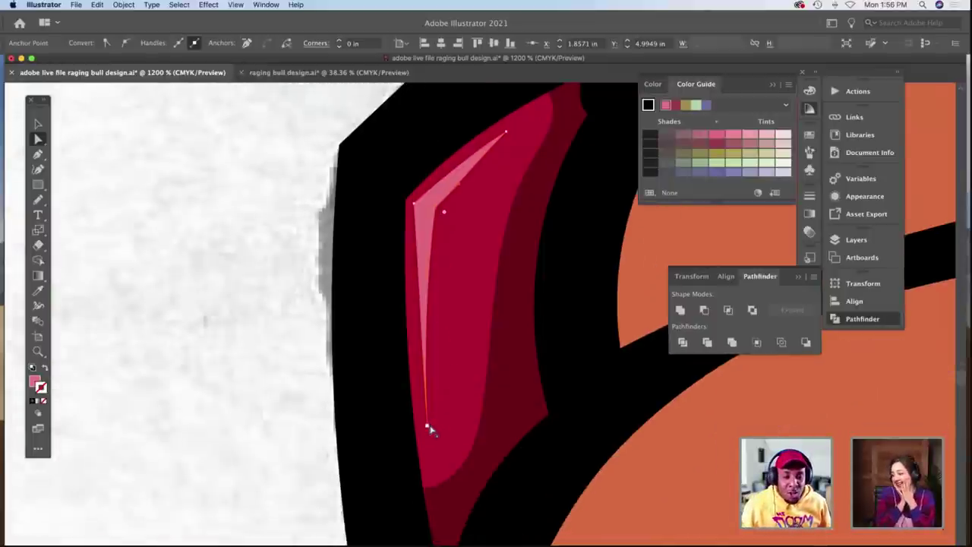
click(427, 427)
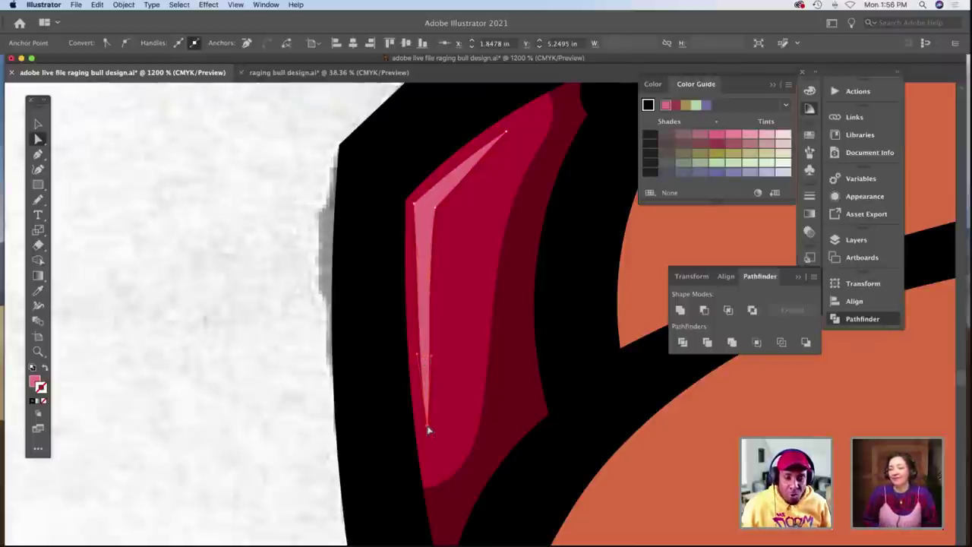
drag(428, 426, 423, 427)
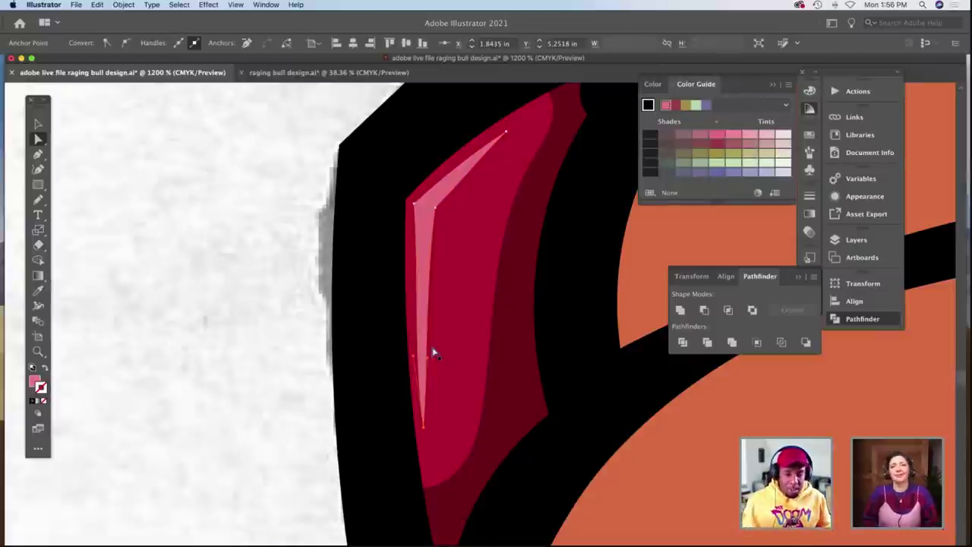
Move the highlight's upper tip closer to the outline, refine its outer edge to follow the panel, and deselect it.
click(508, 136)
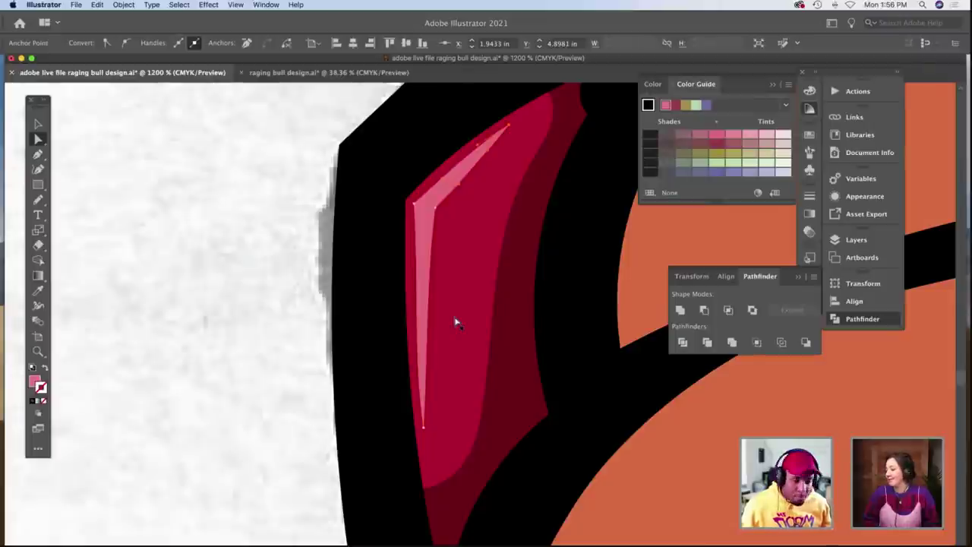
click(424, 425)
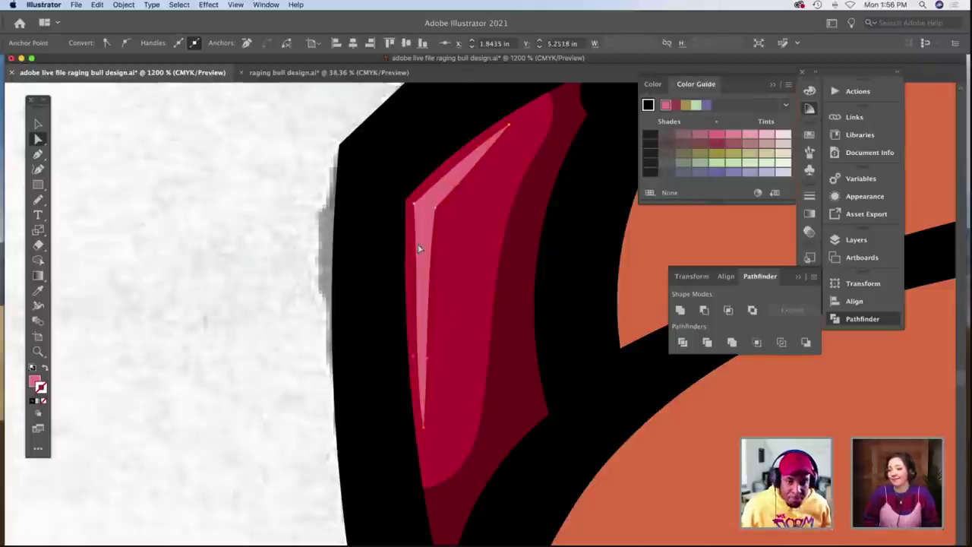
click(414, 204)
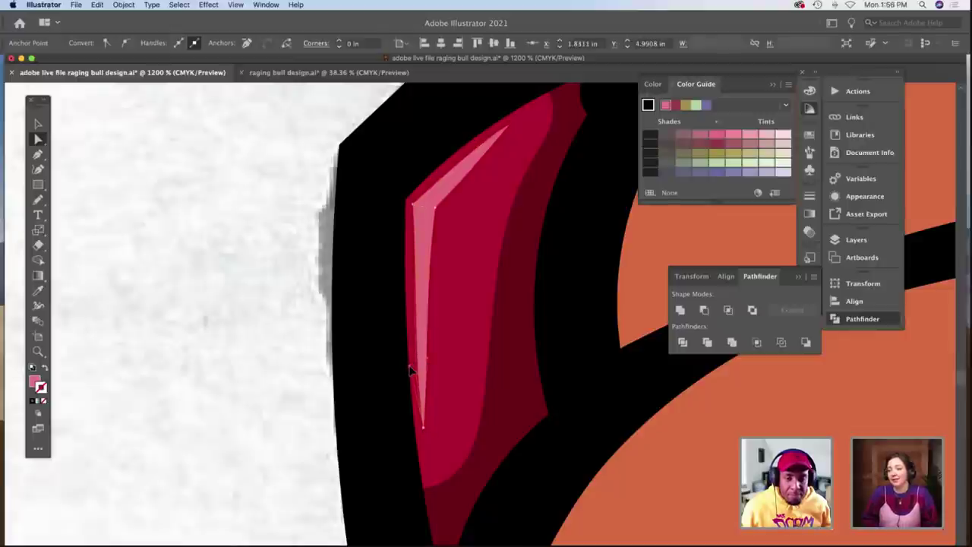
click(437, 209)
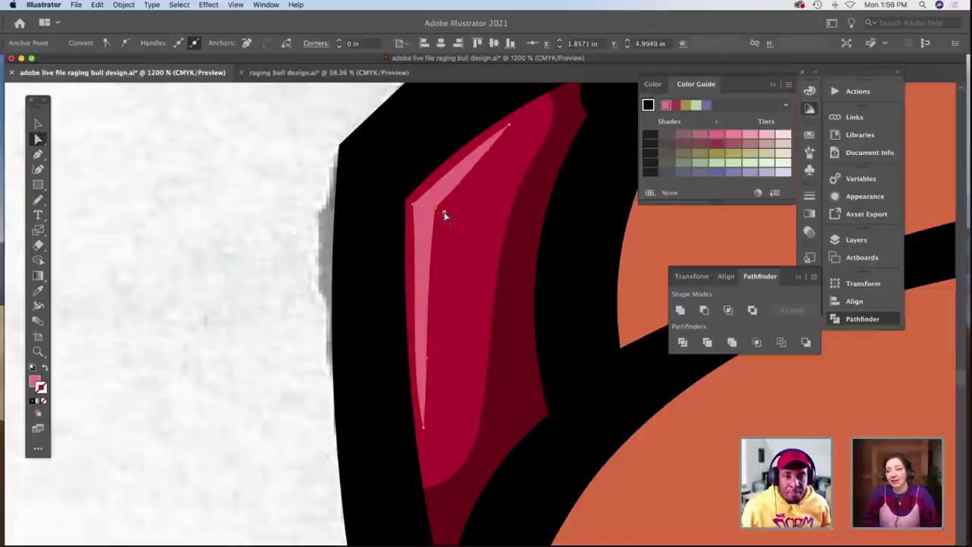
click(247, 250)
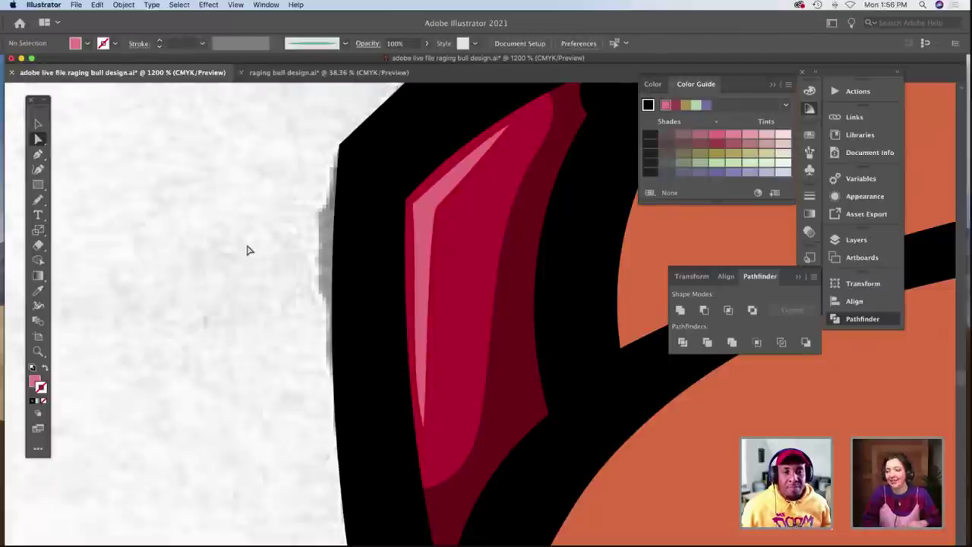
key(z)
alt+click(448, 300)
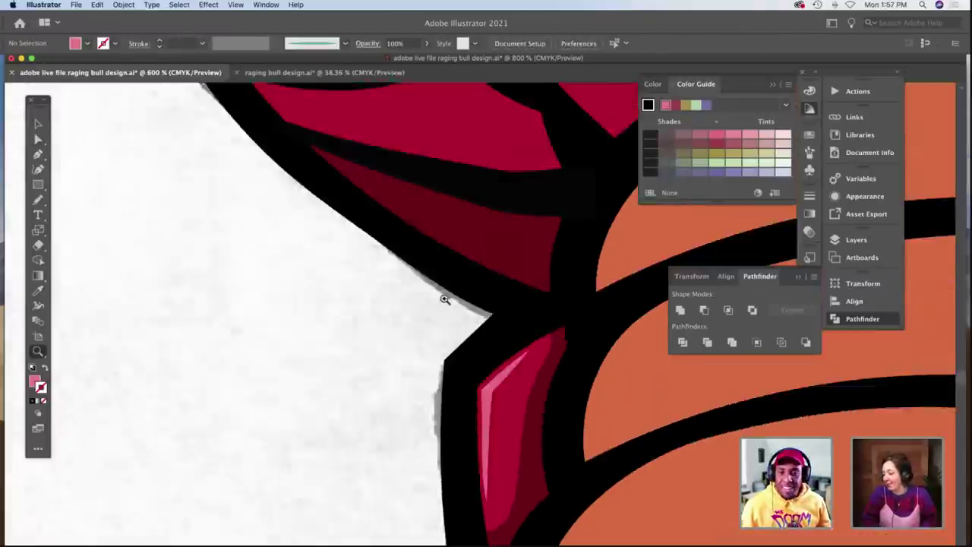
alt+click(445, 298)
alt+click(444, 298)
alt+click(444, 298)
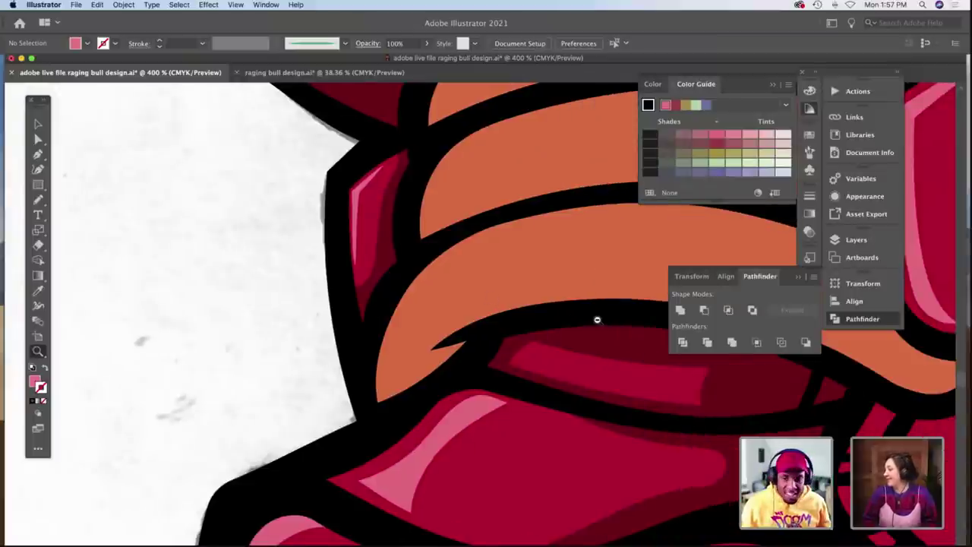
alt+click(476, 330)
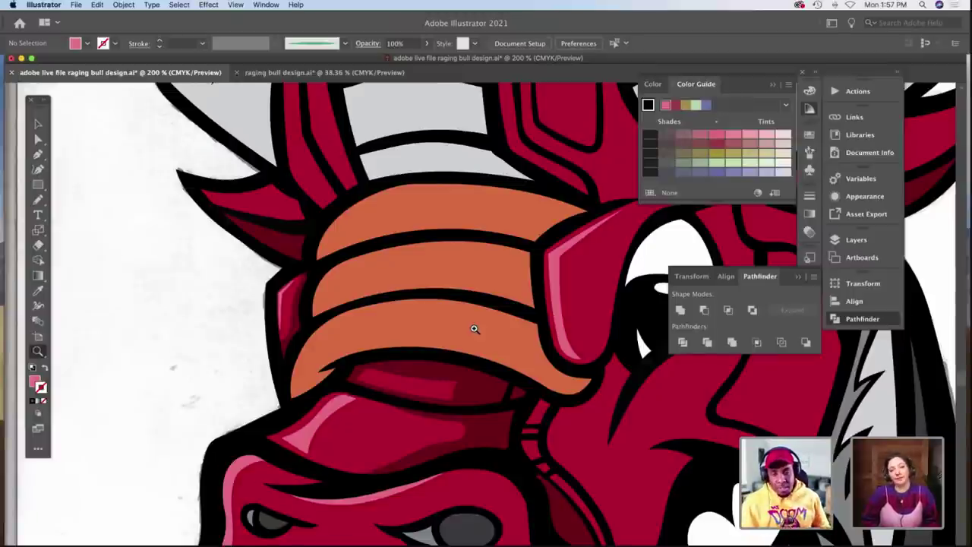
scroll(483, 295, right, 5)
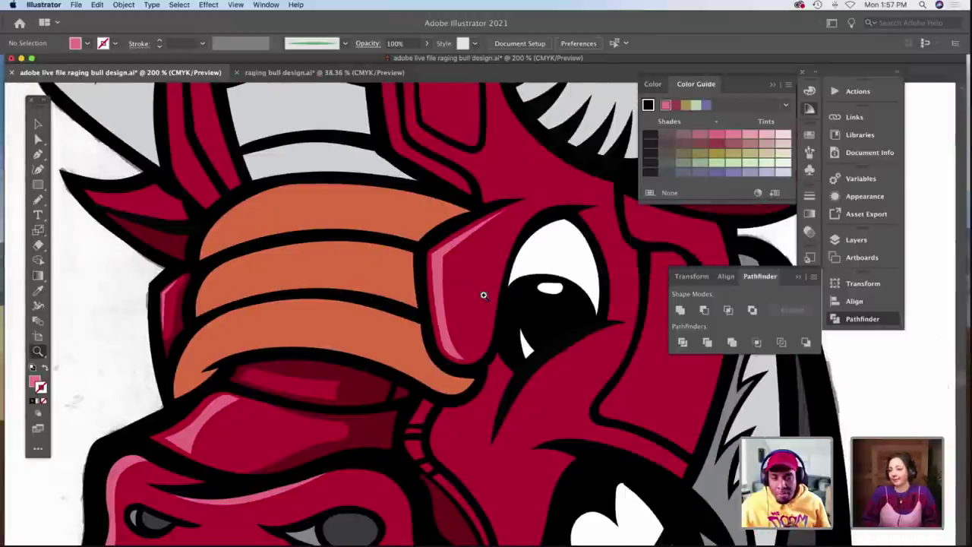
click(343, 319)
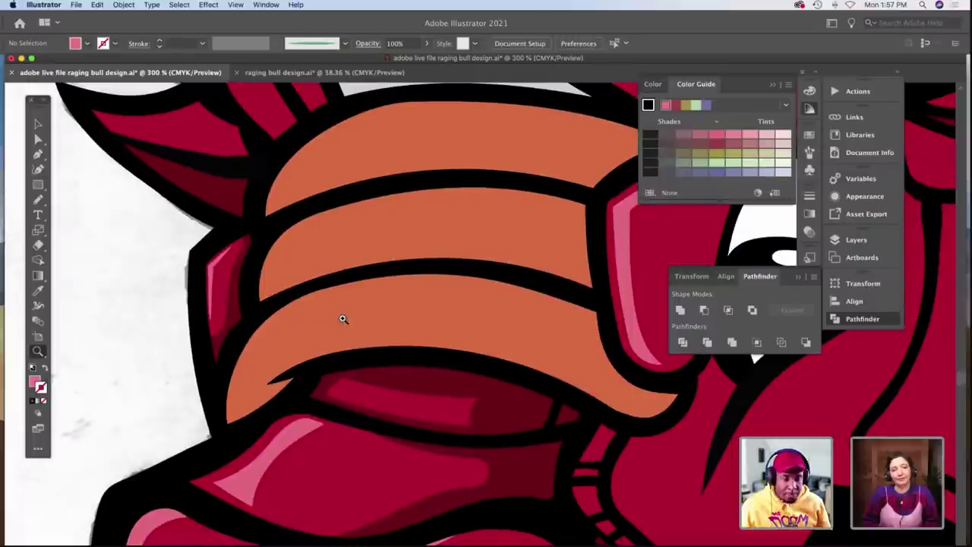
key(b)
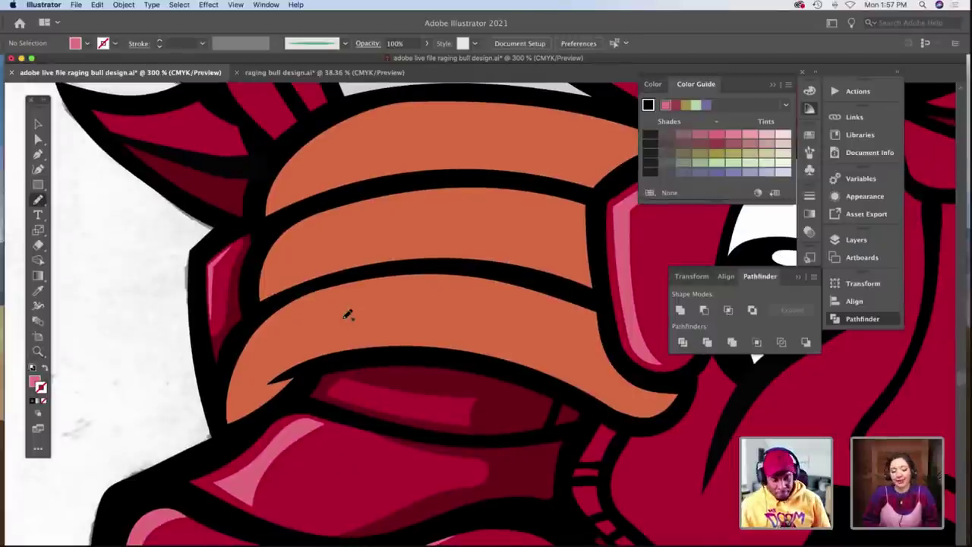
mouse_move(450, 271)
mouse_down()
mouse_move(481, 274)
mouse_move(462, 268)
mouse_move(526, 282)
mouse_up()
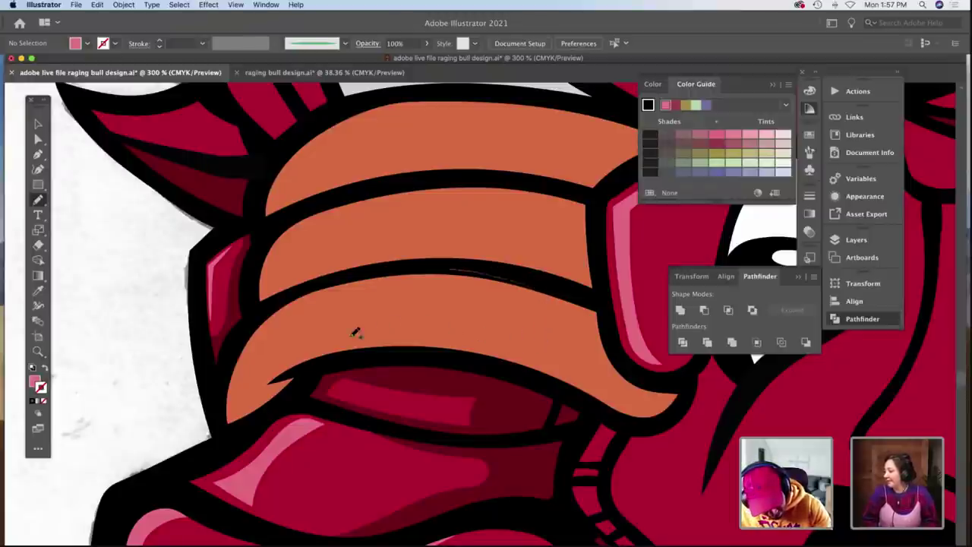
drag(267, 382, 326, 366)
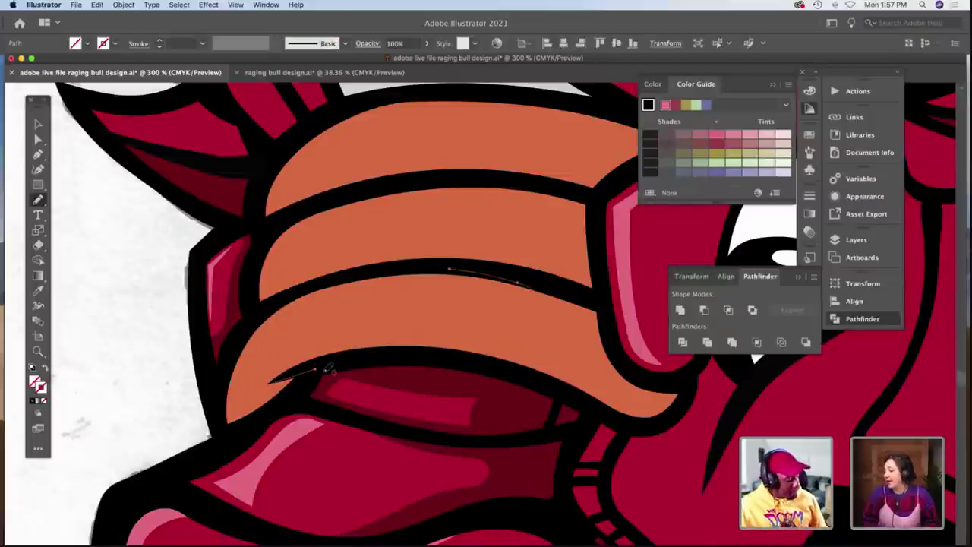
key(v)
key(Delete)
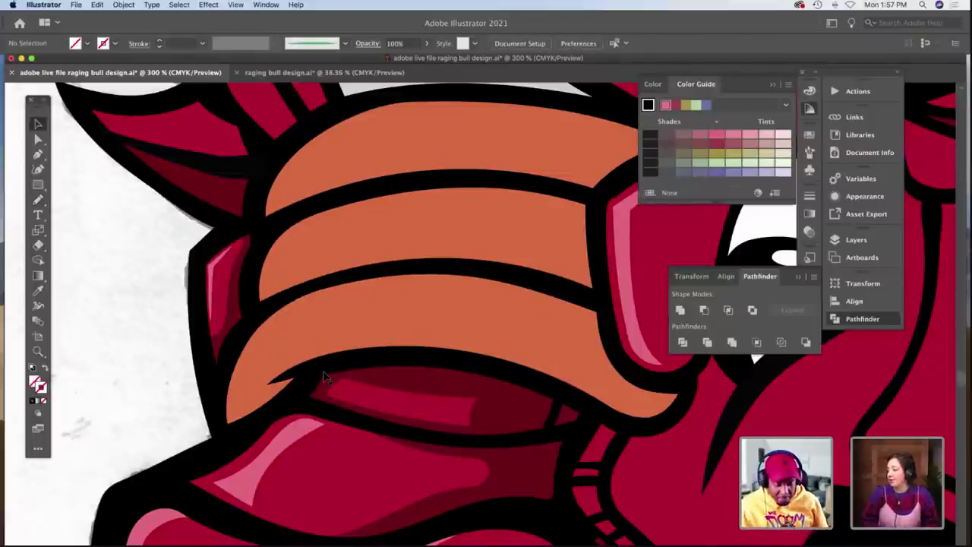
Draw a freehand shading contour inside the lowest orange band, rounding it back before the eye-side end and following the lower edge to the pointed notch.
scroll(323, 376, right, 5)
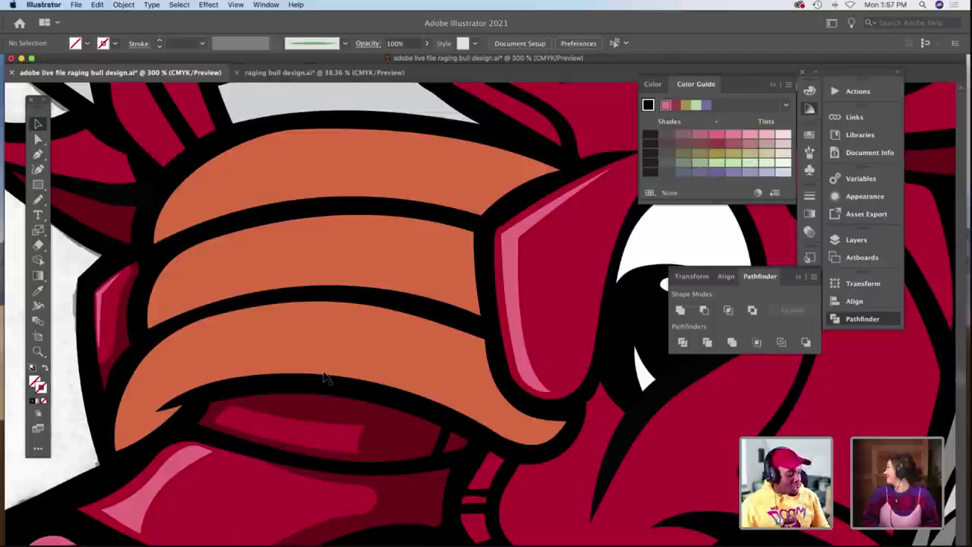
key(n)
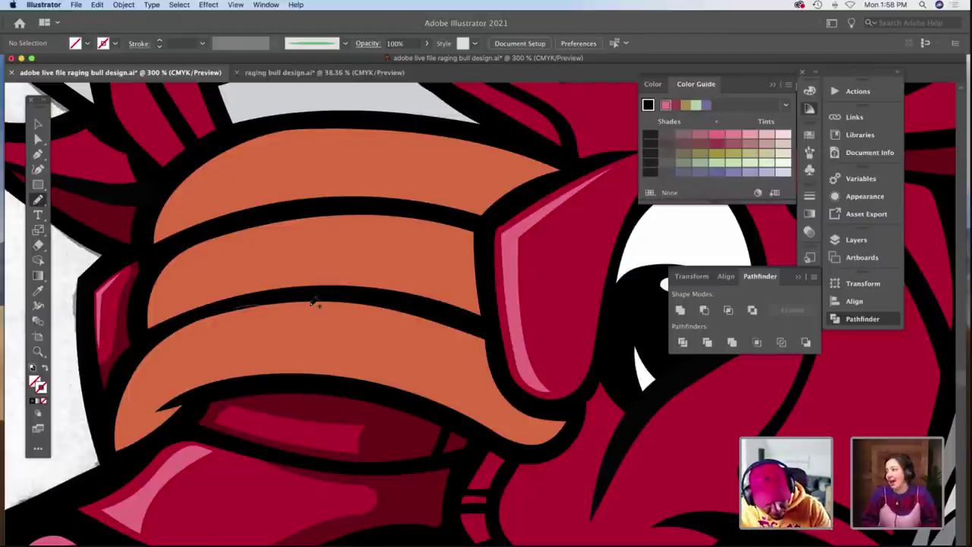
mouse_move(413, 333)
mouse_down()
mouse_move(407, 364)
mouse_move(381, 367)
mouse_up()
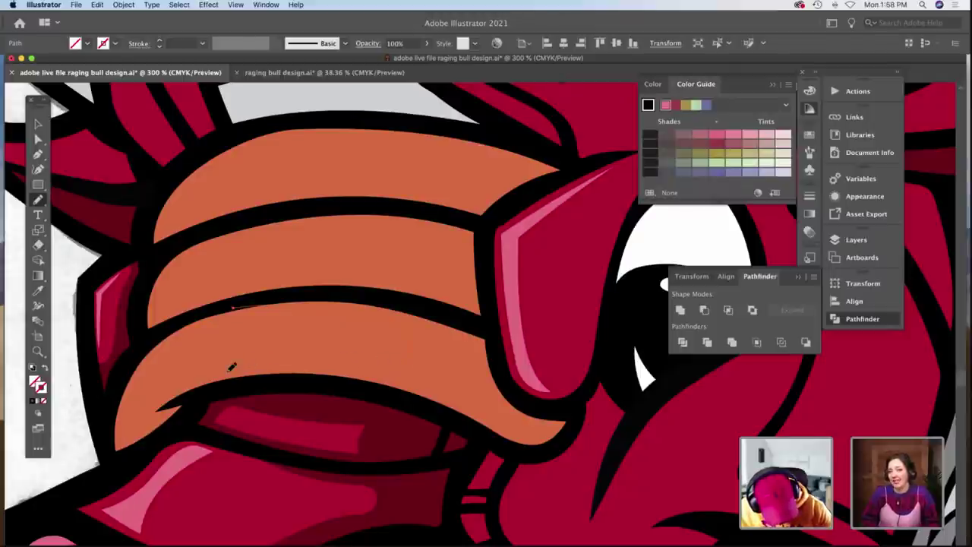
drag(156, 410, 231, 392)
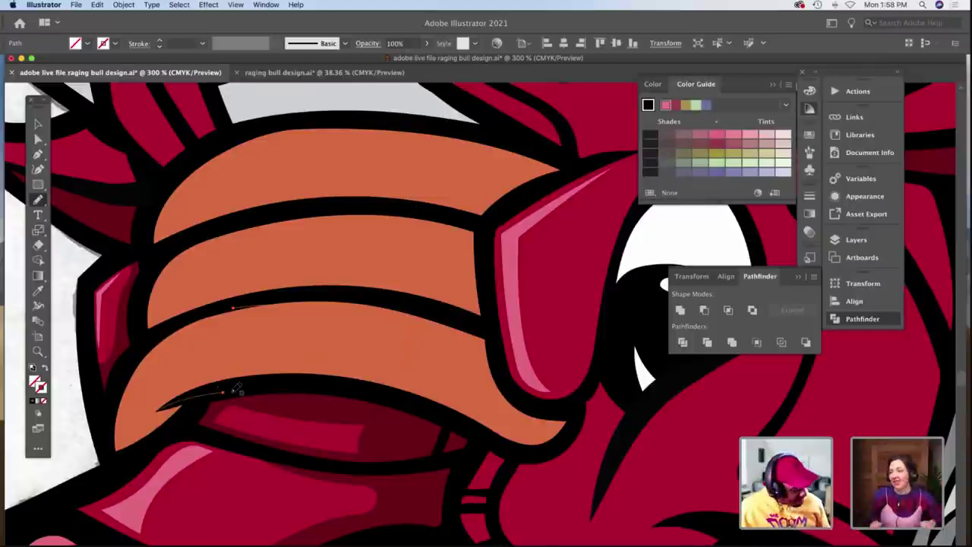
Isolate the shading contour on the lowest orange band and give it a magenta stroke.
key(v)
double_click(372, 373)
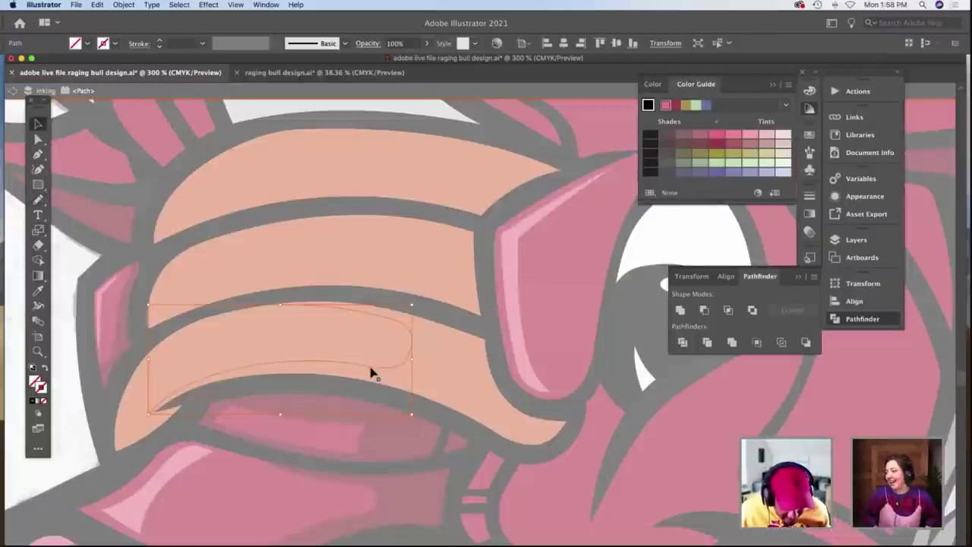
click(855, 239)
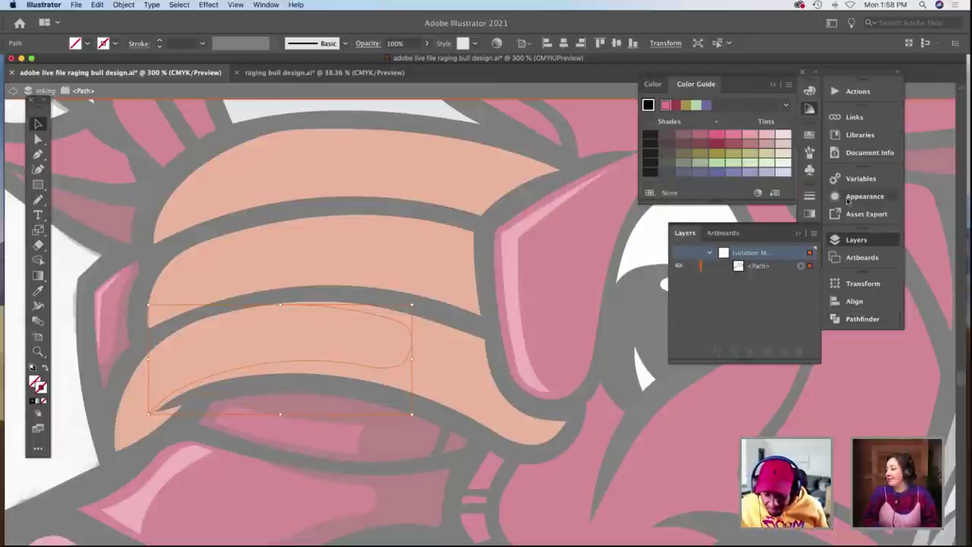
click(106, 45)
click(88, 65)
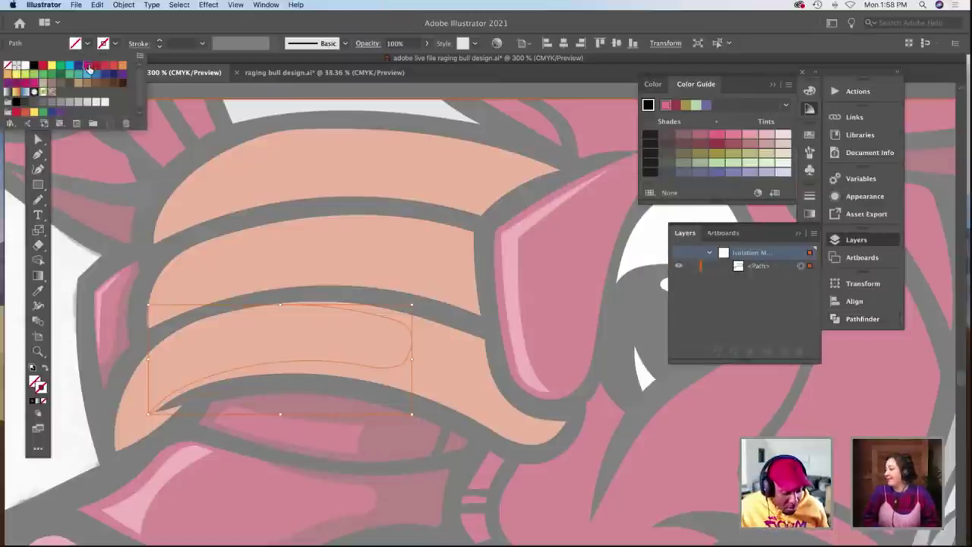
click(289, 228)
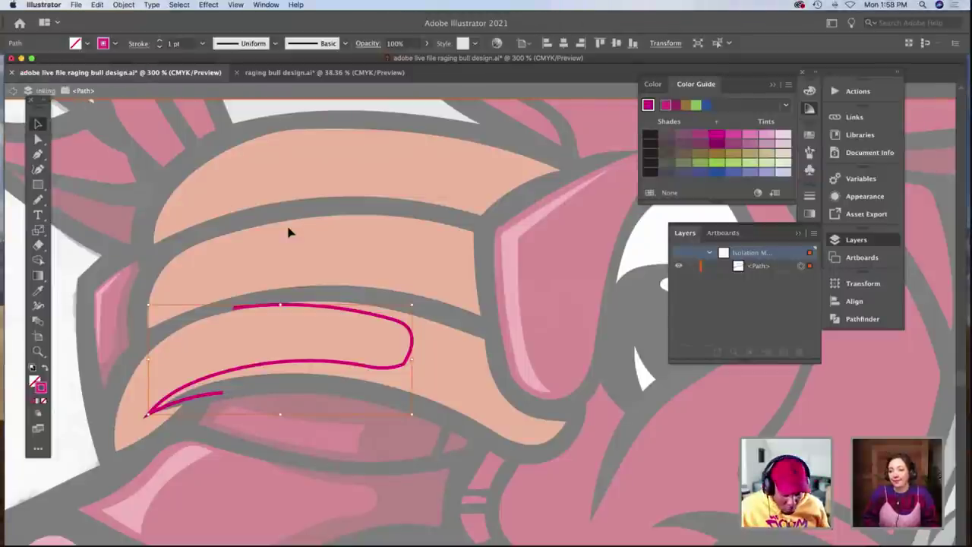
Adjust the anchor points on the contour's upper edge so that it follows the band's black outline more closely.
click(299, 287)
key(a)
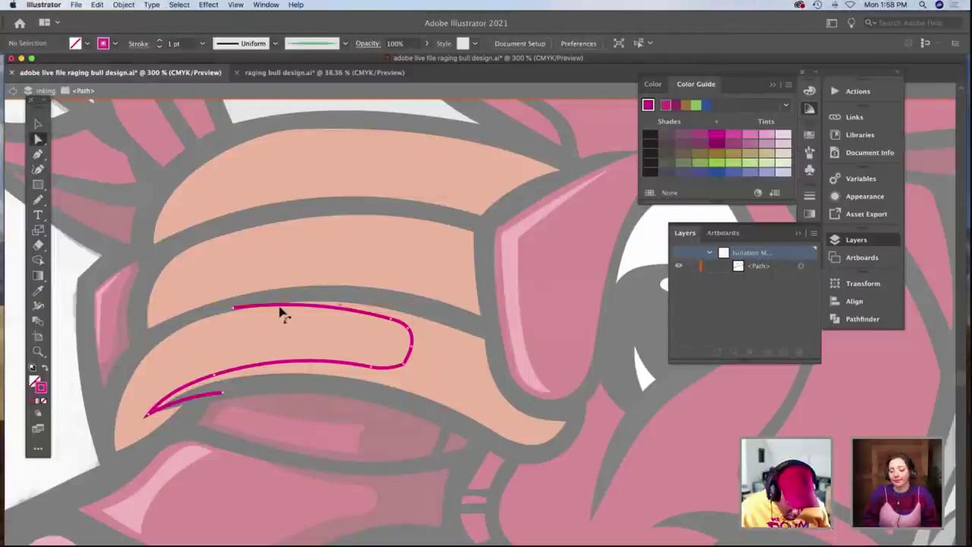
click(235, 308)
drag(286, 305, 300, 299)
drag(393, 319, 388, 316)
click(397, 322)
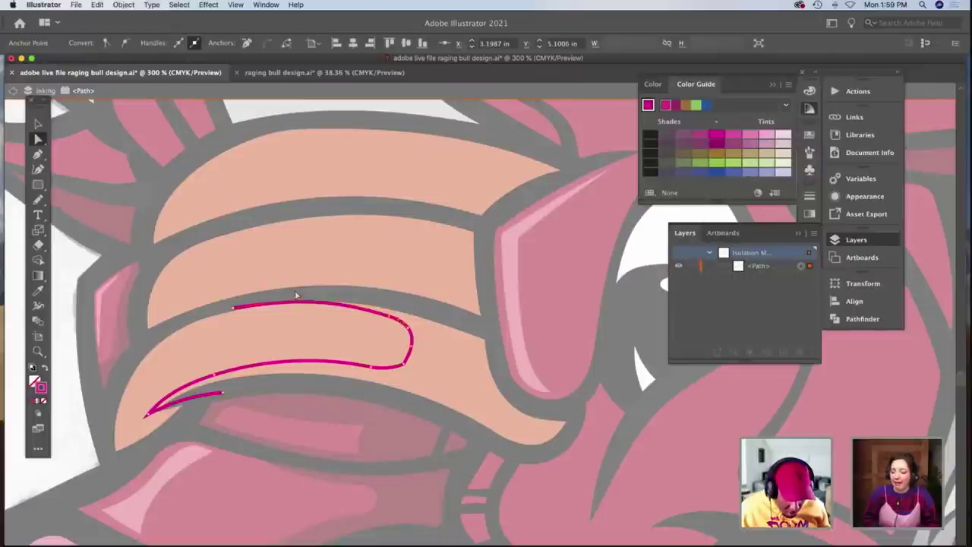
key(v)
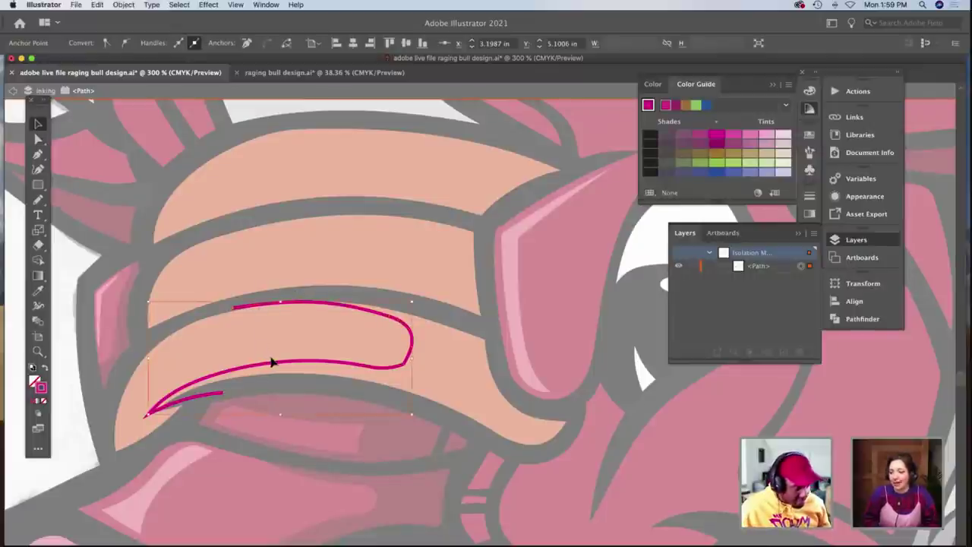
Leave isolation and round the lower eye-side corner of the magenta shading contour to about 0.06 in.
click(141, 358)
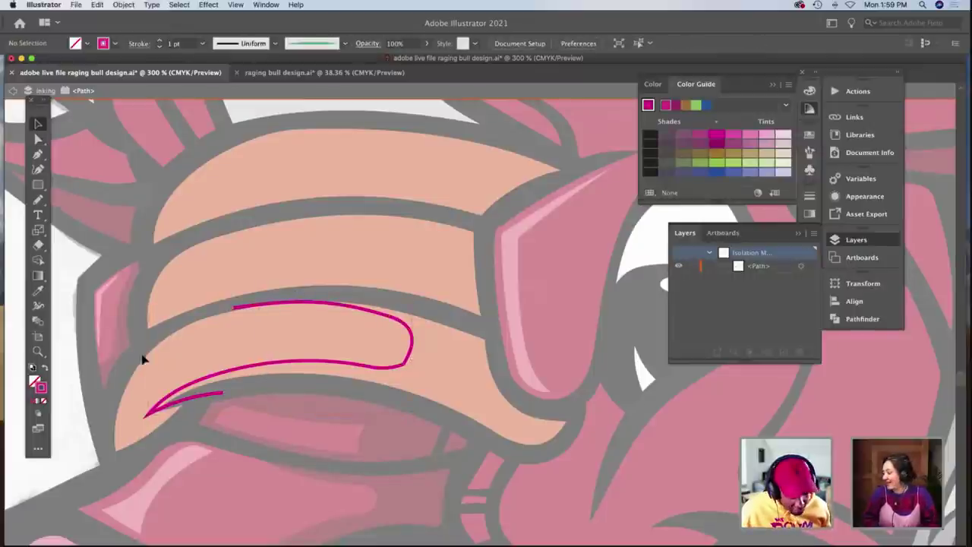
double_click(77, 393)
click(385, 373)
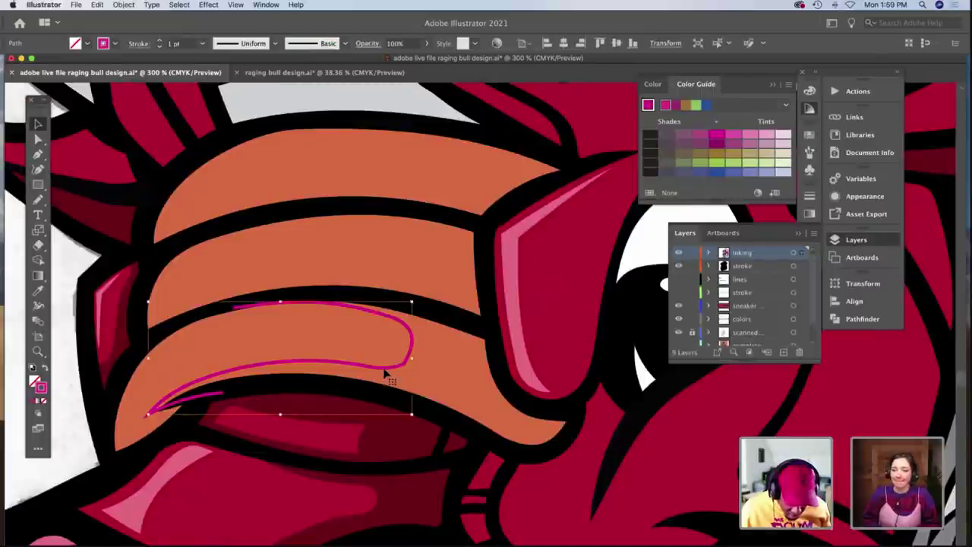
key(a)
click(404, 367)
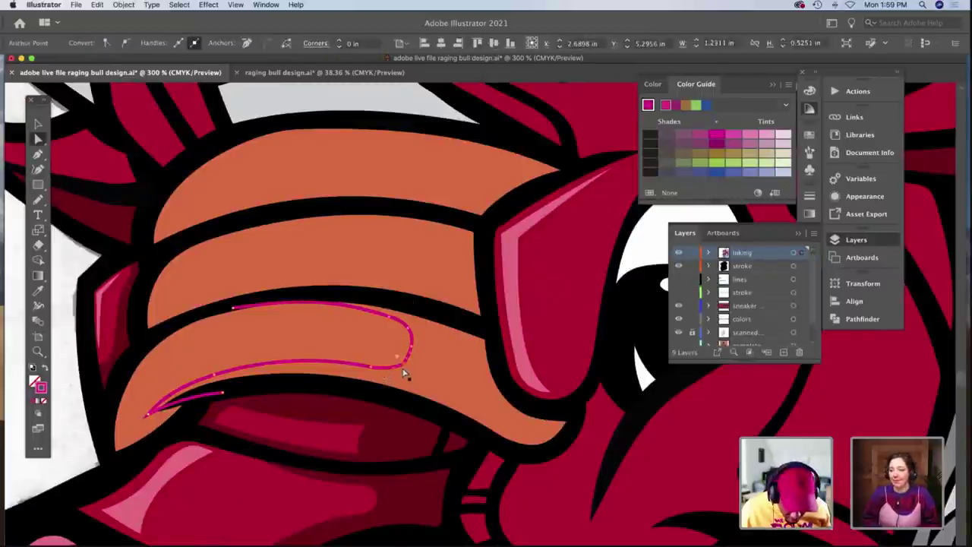
click(396, 362)
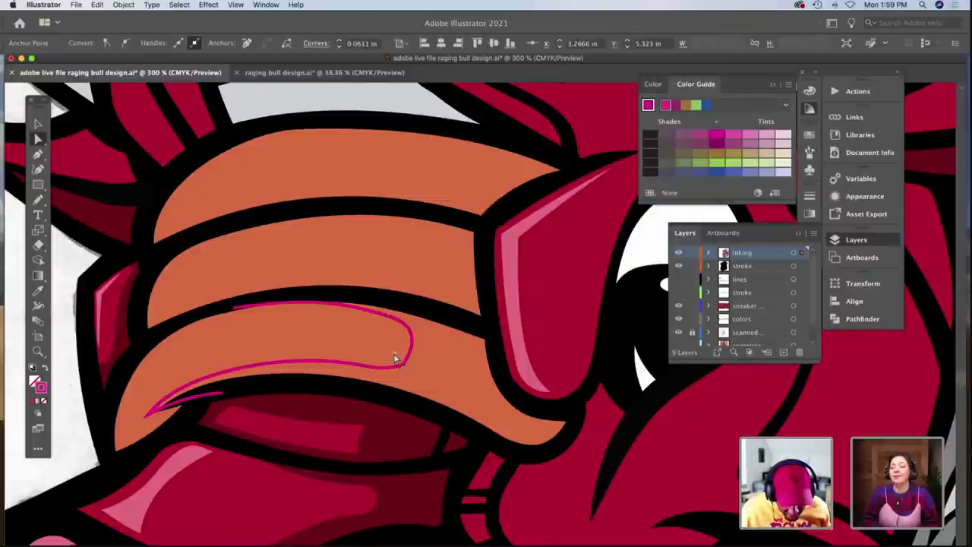
drag(394, 354, 395, 353)
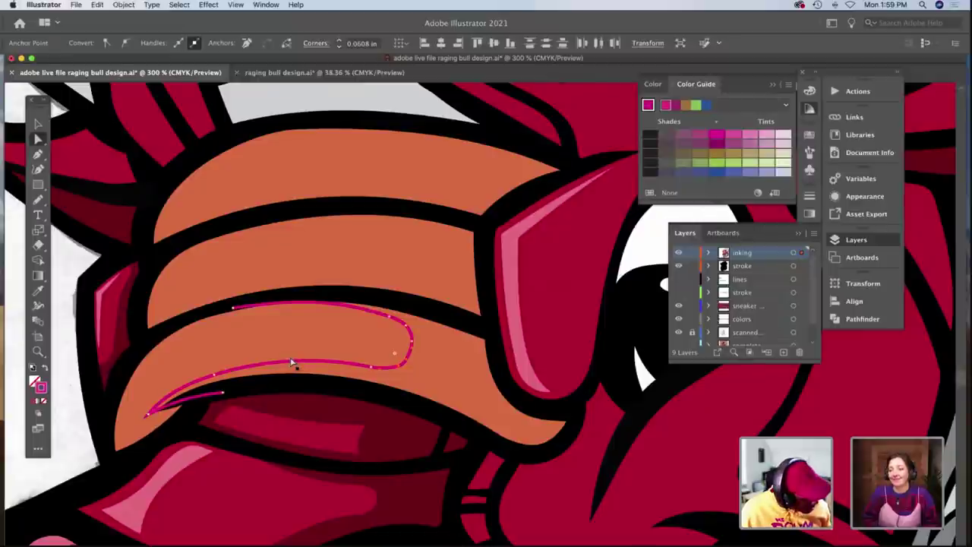
Cut the shading contour, isolate the lowest orange band, and paste the contour in front of it.
key(v)
click(348, 368)
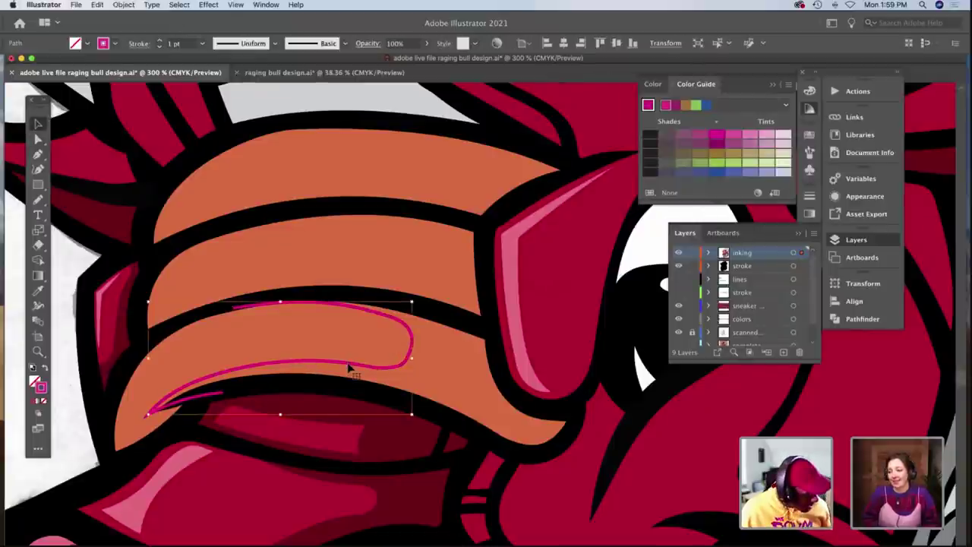
key(Delete)
double_click(350, 366)
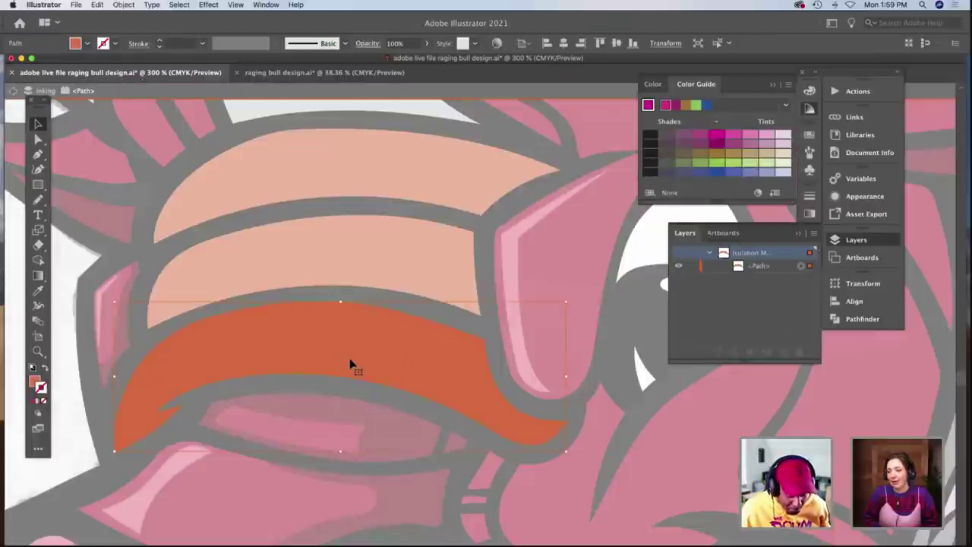
key(super+f)
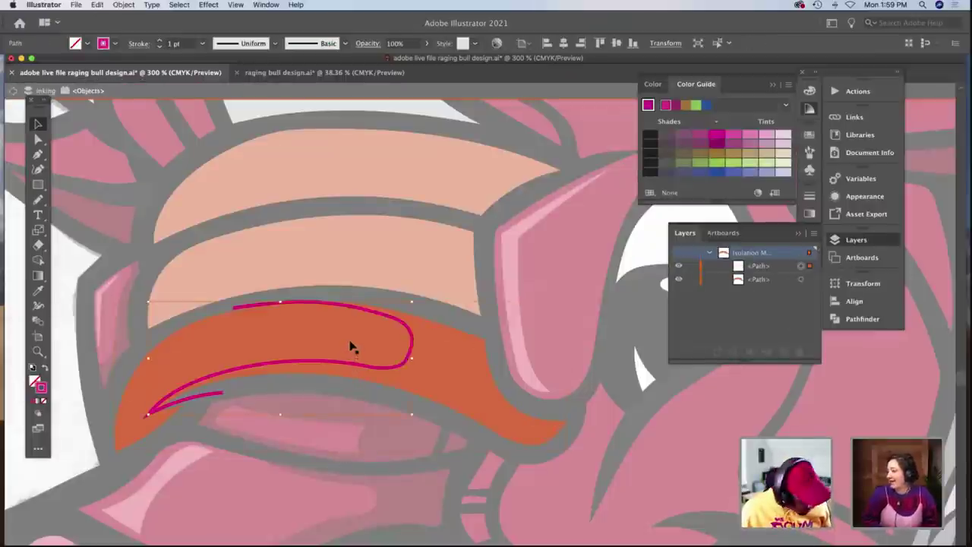
Split the lowest orange band along the shading contour with the Divide pathfinder and deselect the pieces.
key(super+a)
click(863, 319)
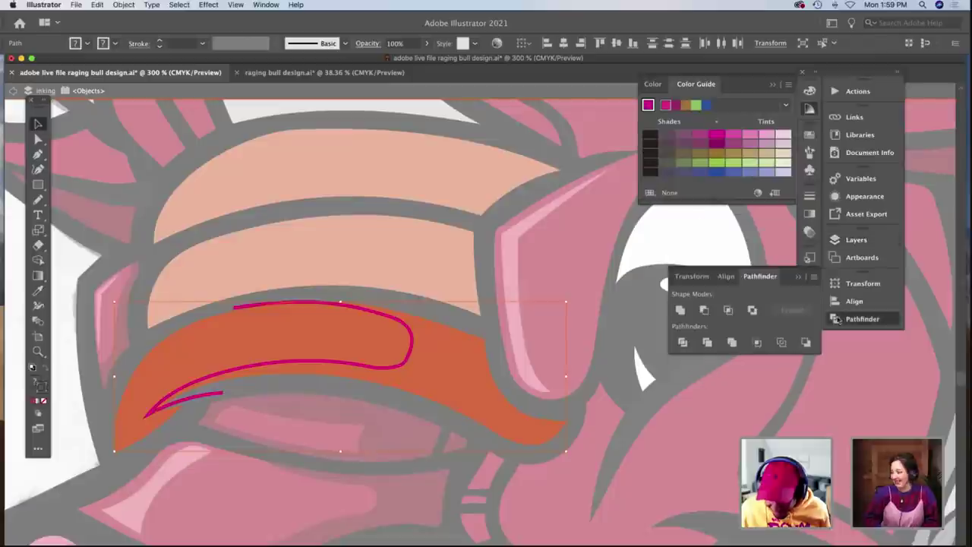
click(681, 344)
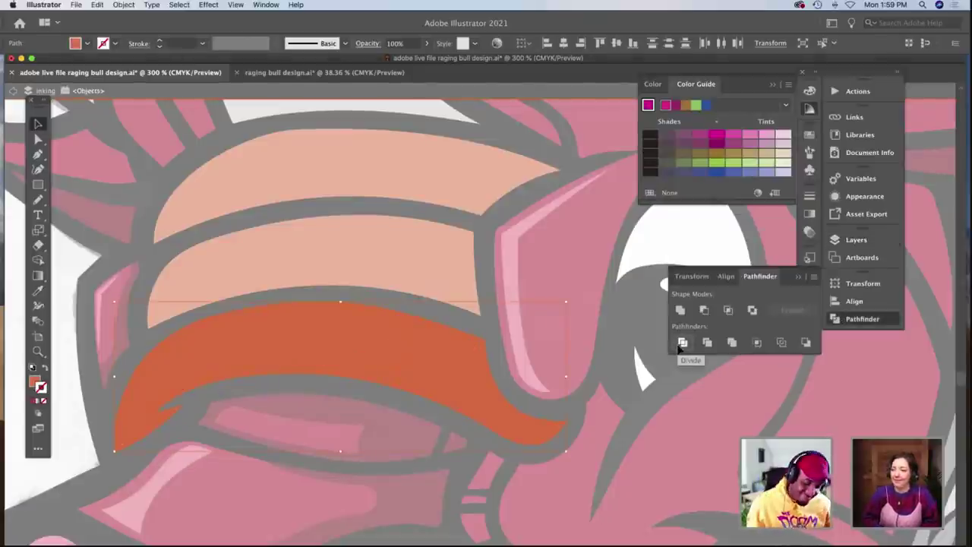
scroll(256, 336, left, 5)
click(126, 350)
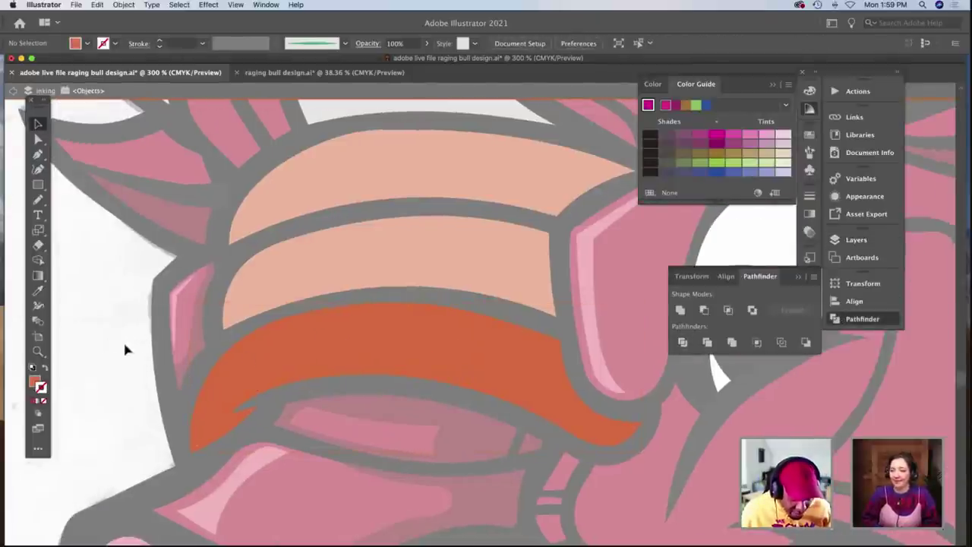
Fill the lowest band's eye-side shadow piece with the dark red shade sampled from the orange palette swatch, and leave isolation.
click(501, 371)
scroll(507, 366, up, 5)
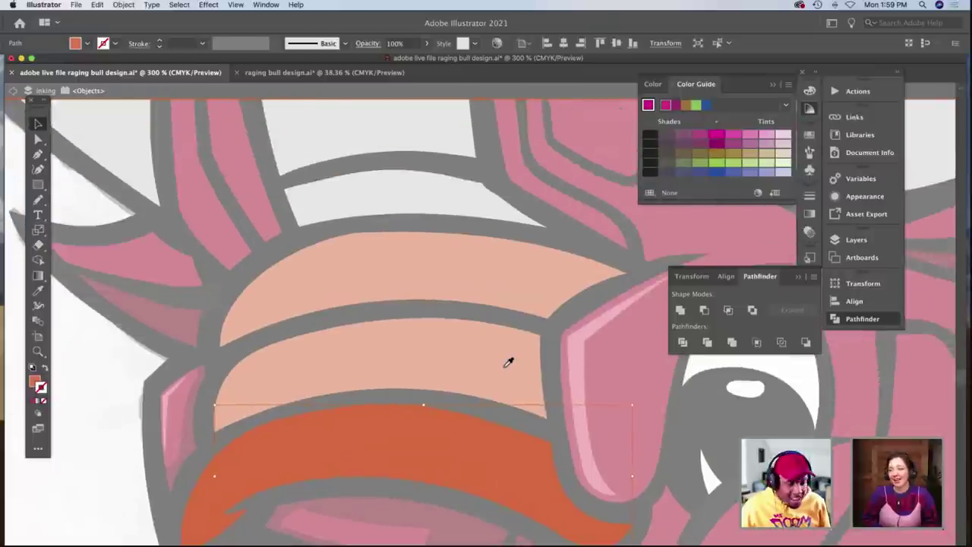
scroll(508, 362, up, 20)
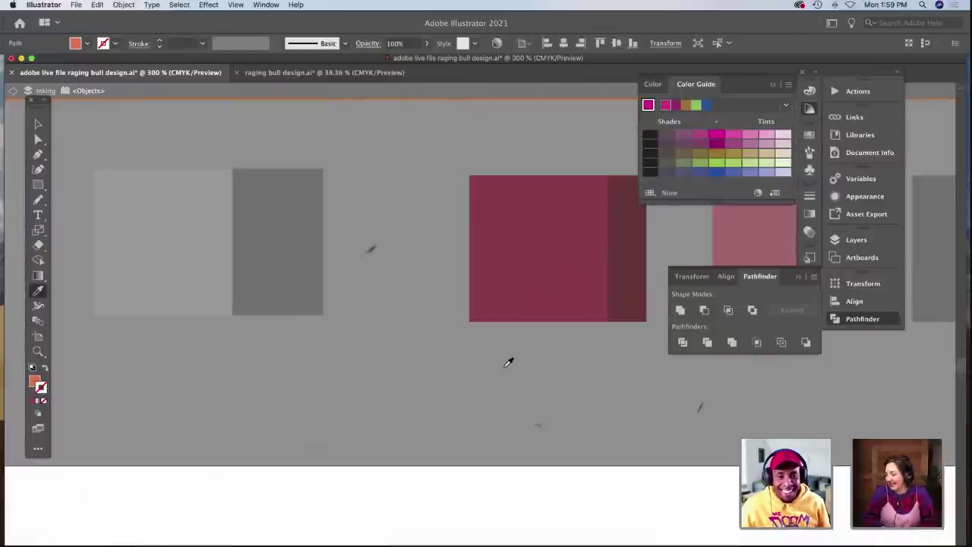
scroll(508, 362, up, 3)
scroll(508, 362, right, 5)
scroll(508, 362, down, 2)
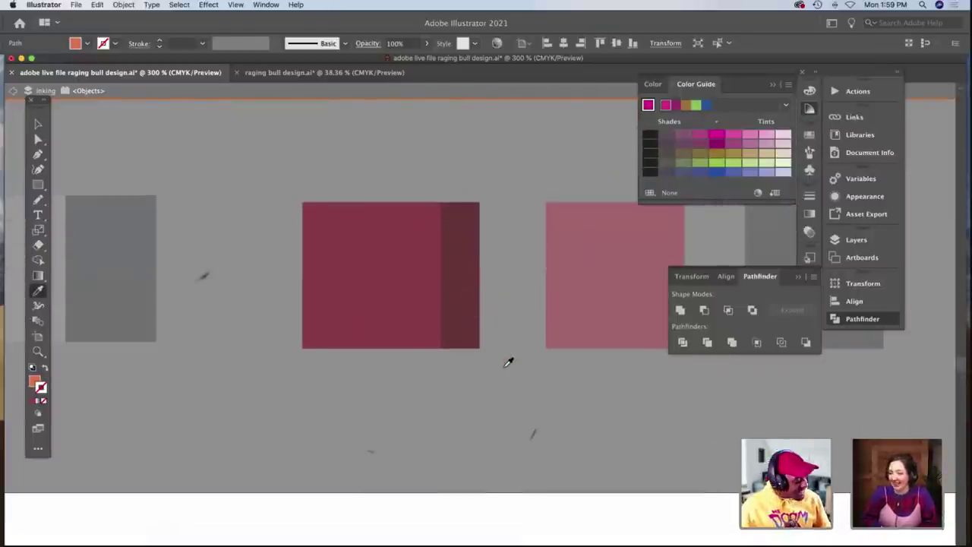
key(super+space)
alt+super+click(505, 368)
alt+super+click(505, 367)
scroll(460, 368, left, 3)
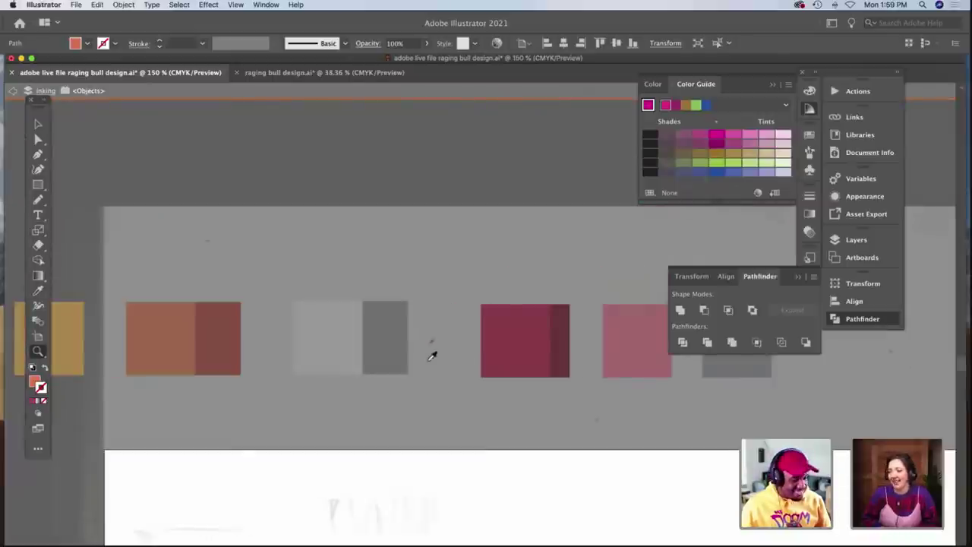
key(i)
click(227, 343)
key(a)
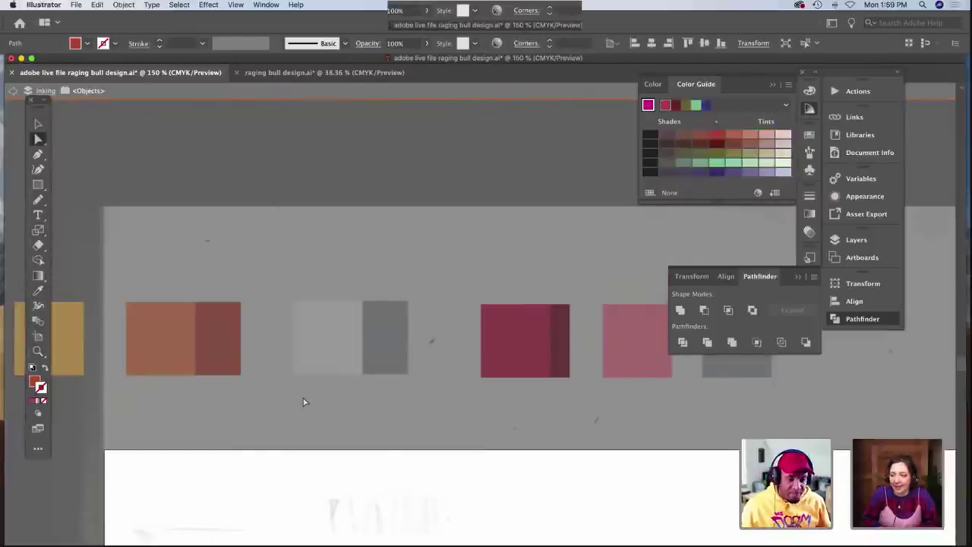
click(341, 412)
Try to draw a freehand highlight path along the upper outer edge of the lowest orange band.
scroll(341, 412, down, 10)
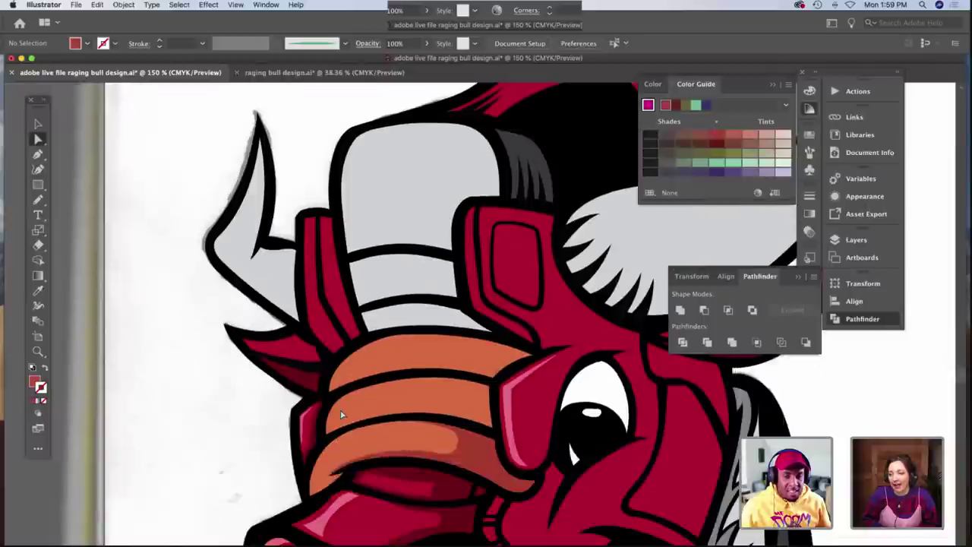
scroll(341, 412, down, 5)
scroll(310, 397, left, 2)
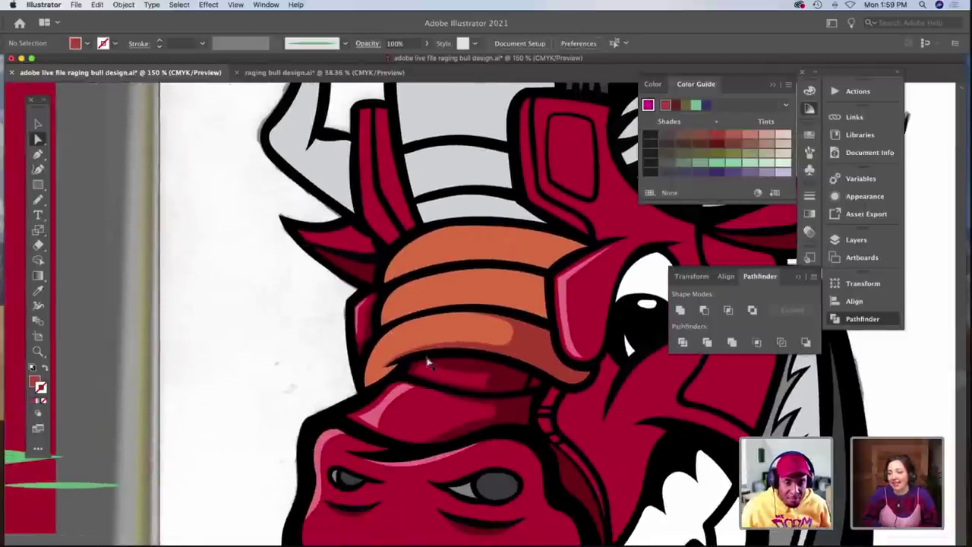
key(z)
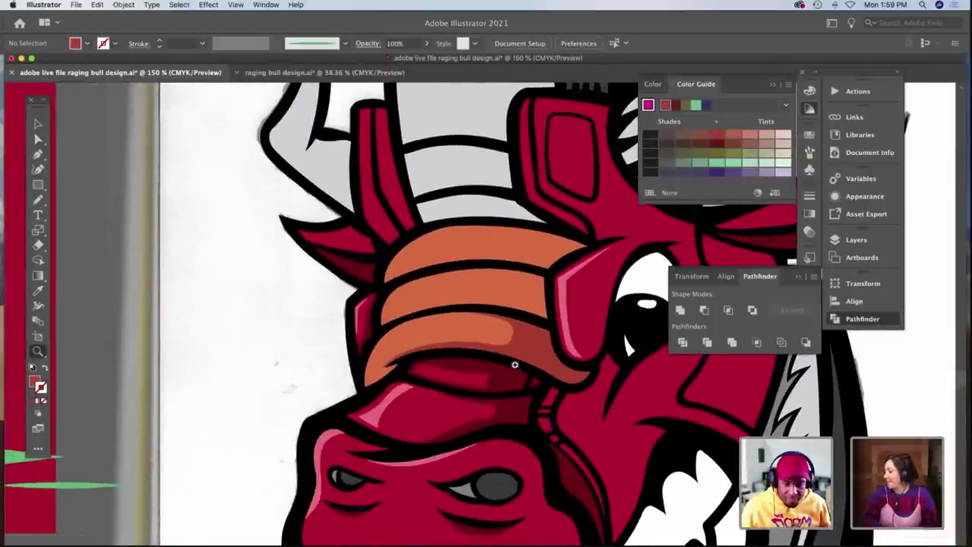
click(404, 347)
click(402, 347)
key(a)
scroll(402, 350, left, 2)
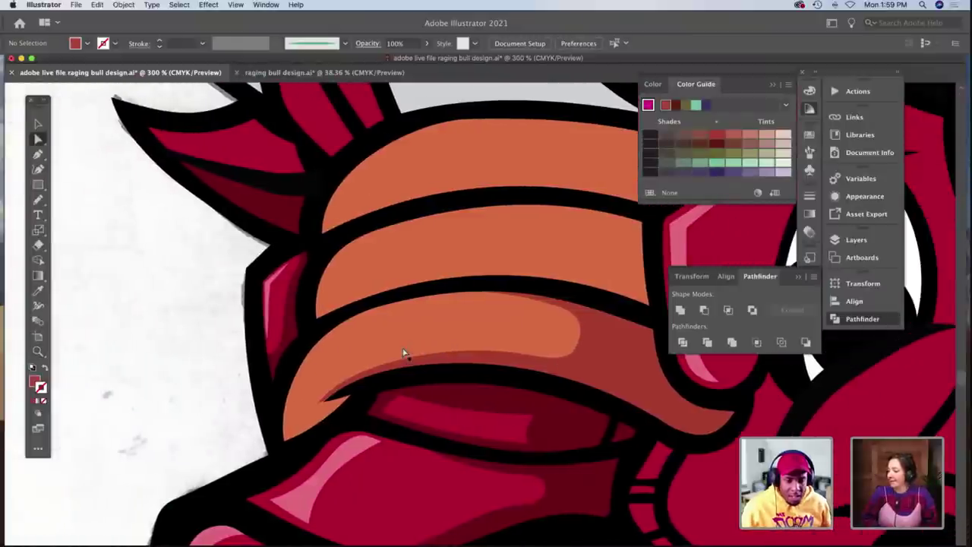
key(n)
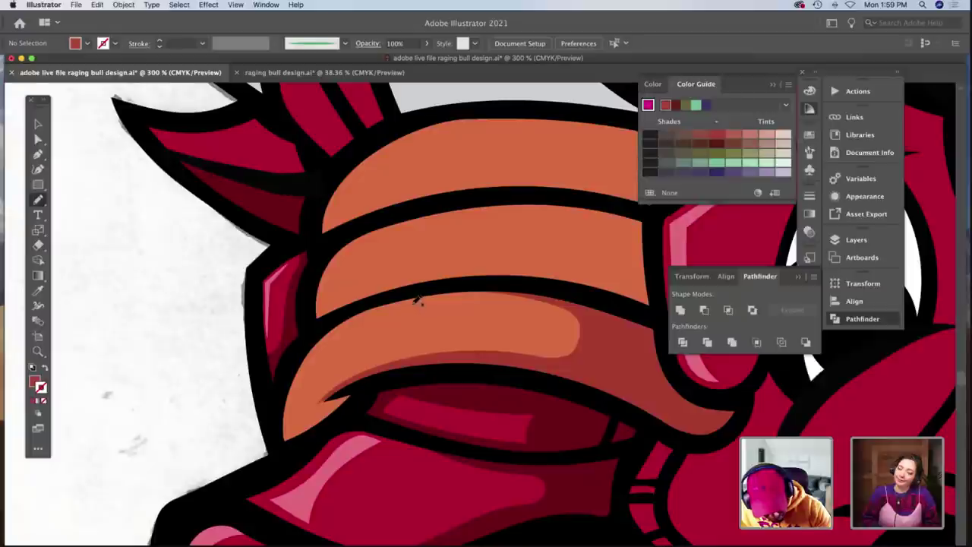
mouse_move(416, 300)
mouse_down()
mouse_move(343, 330)
mouse_move(300, 389)
mouse_up()
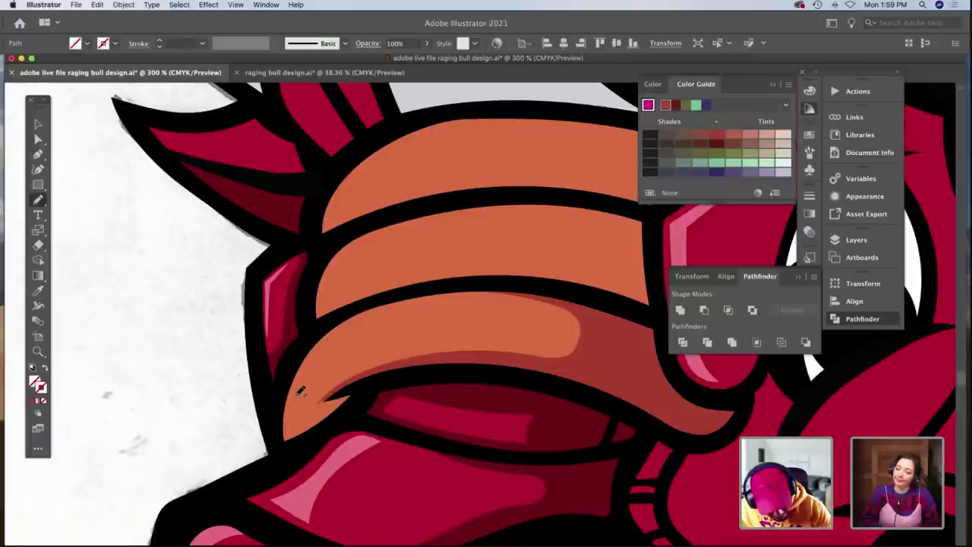
key(super+z)
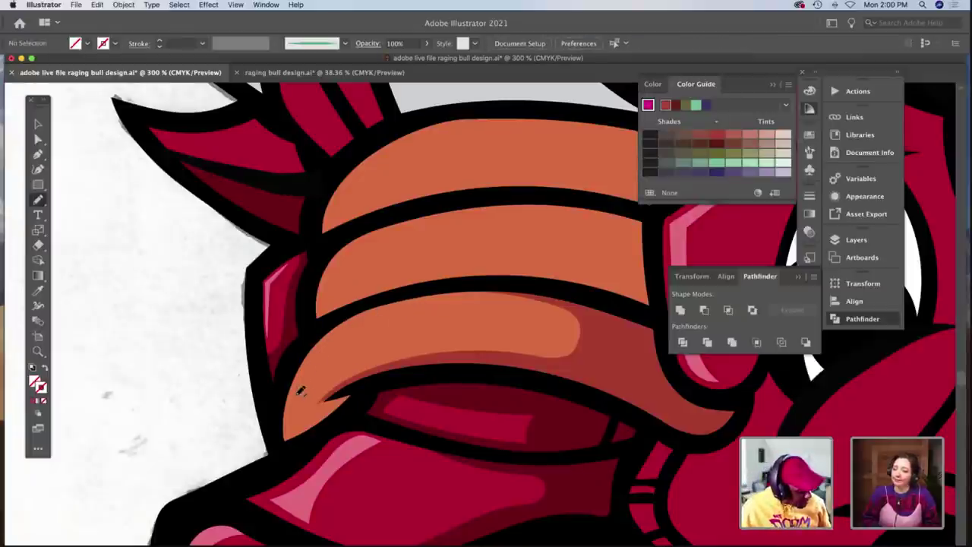
Choose the blue art brush tapered at both ends for the Paintbrush.
click(328, 50)
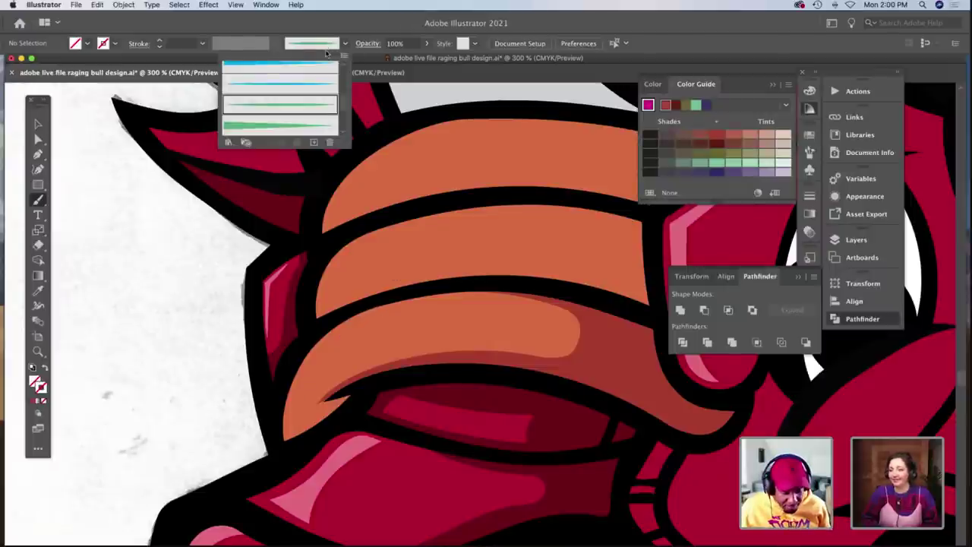
scroll(262, 119, up, 2)
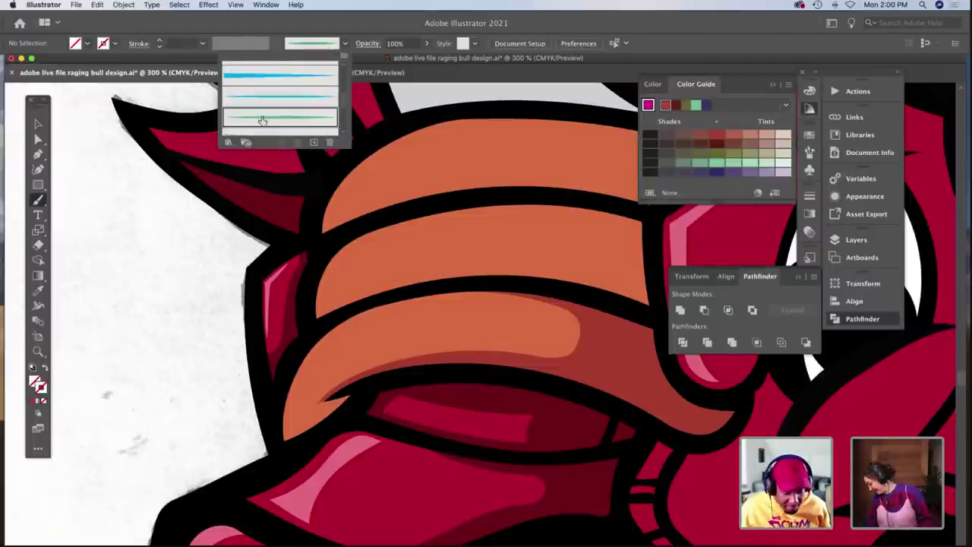
click(264, 104)
click(183, 190)
Pick up the yellow-orange highlight colour by selecting its square in the palette above the artwork.
scroll(184, 189, up, 6)
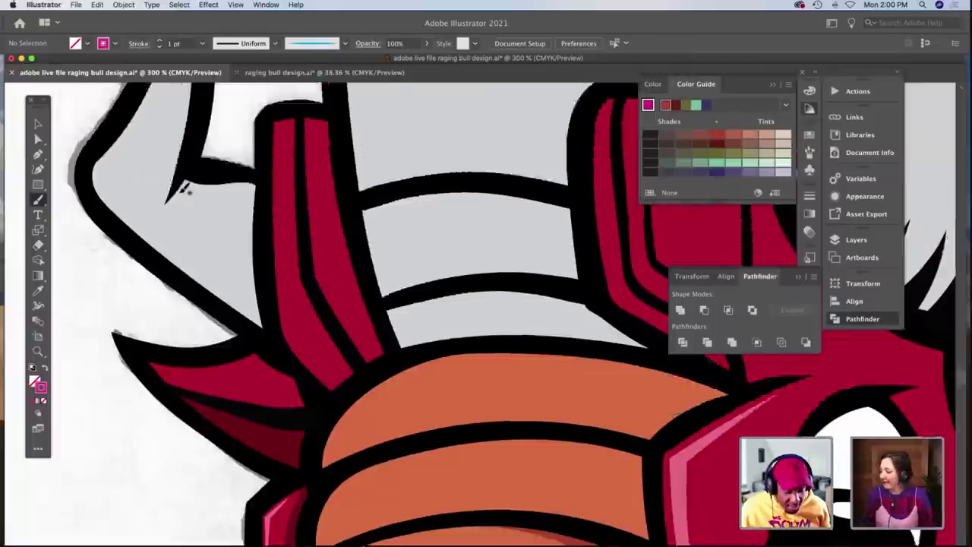
scroll(183, 189, up, 8)
key(z)
alt+click(260, 191)
alt+click(259, 192)
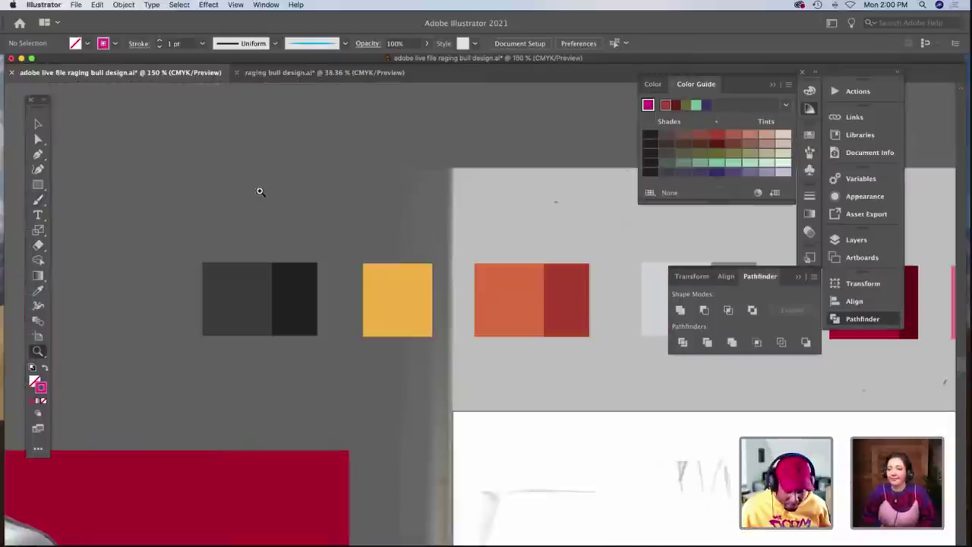
scroll(260, 191, down, 2)
key(v)
click(372, 239)
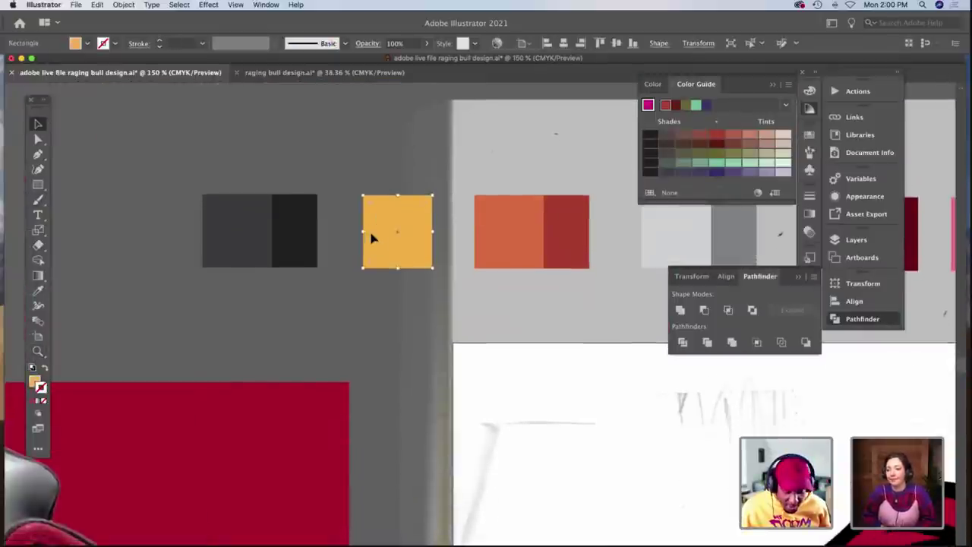
Paint a yellow-orange highlight stroke along the lowest band's upper outer edge, deselect it, and paint a test stroke beside the head.
scroll(372, 238, down, 10)
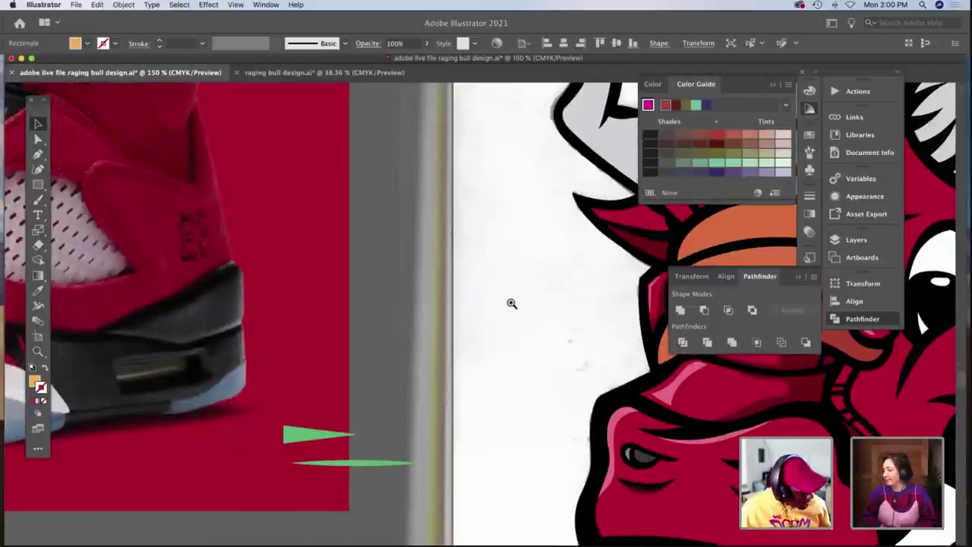
key(z)
scroll(511, 303, right, 5)
click(508, 306)
scroll(508, 306, down, 2)
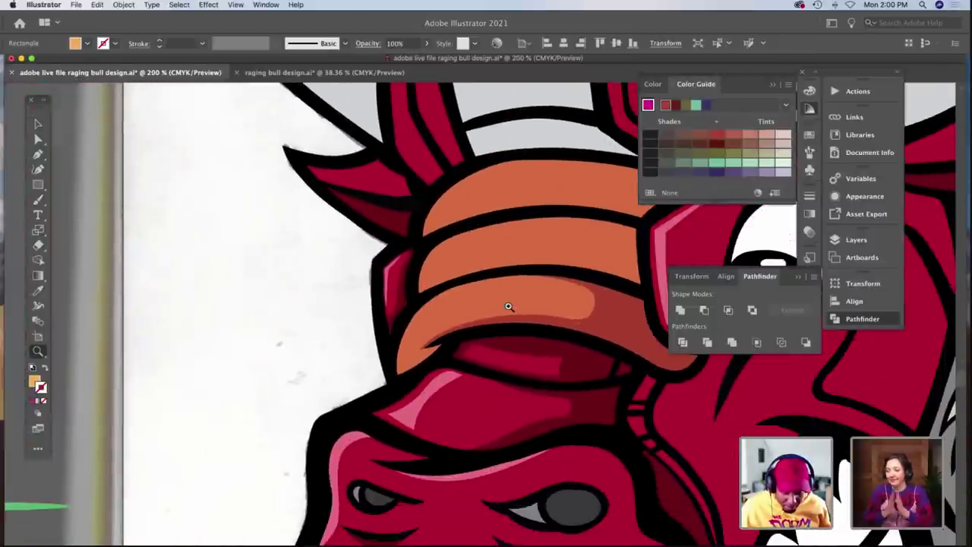
drag(508, 306, 512, 307)
scroll(510, 306, down, 2)
click(510, 306)
scroll(509, 306, up, 3)
key(b)
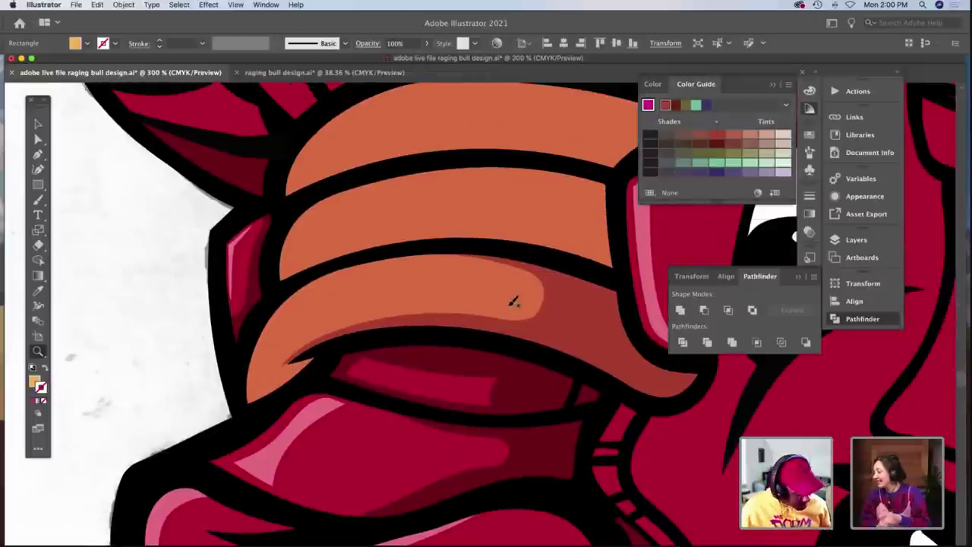
key(b)
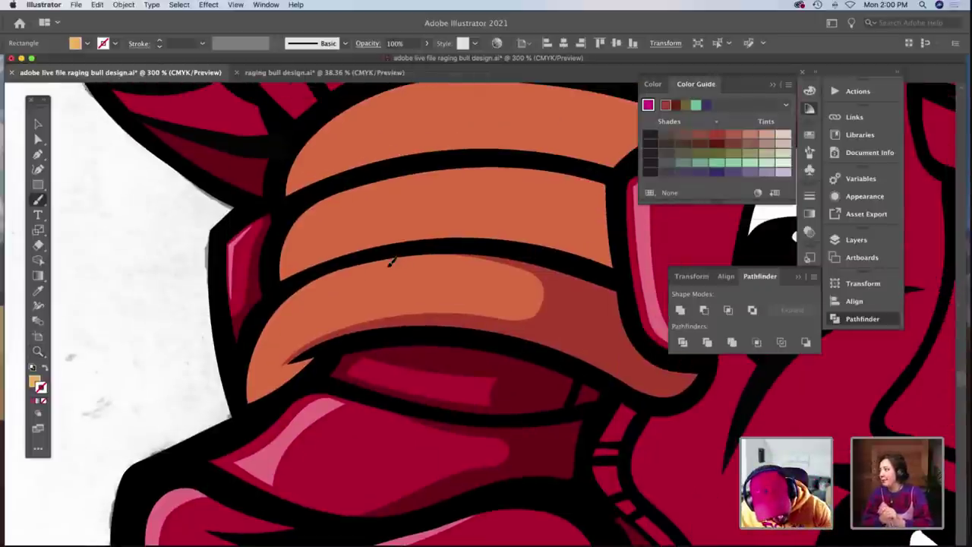
mouse_move(390, 263)
mouse_down()
mouse_move(302, 298)
mouse_move(270, 340)
mouse_up()
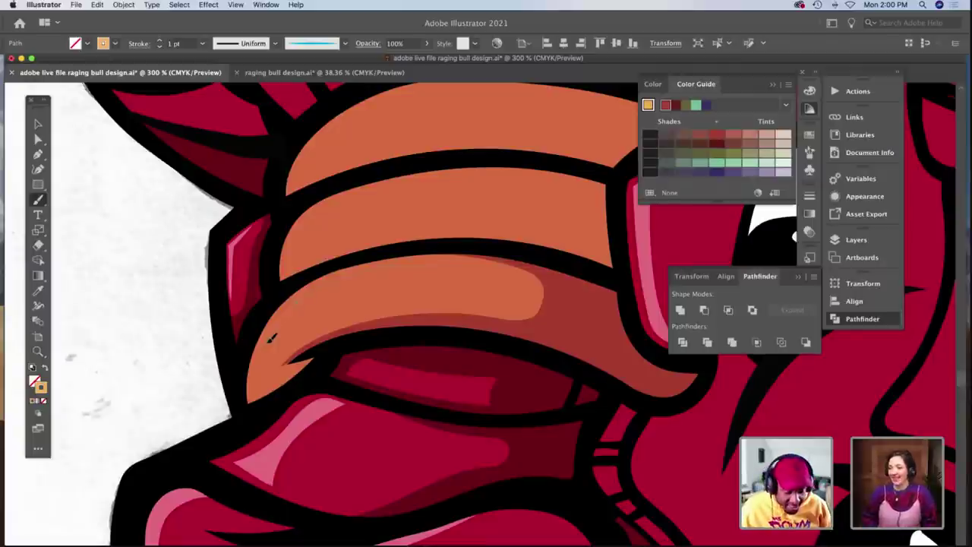
key(super+shift+a)
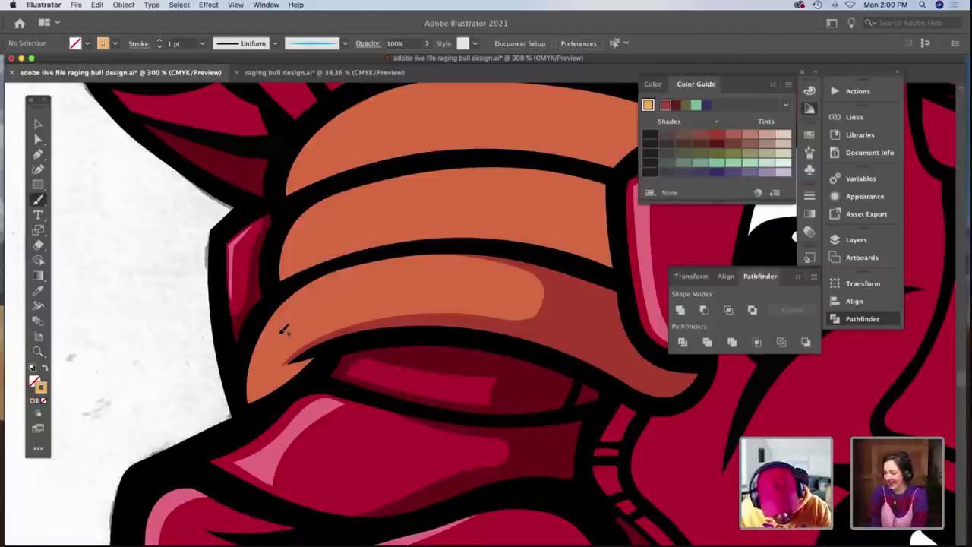
mouse_move(168, 372)
mouse_down()
mouse_move(161, 334)
mouse_move(133, 199)
mouse_up()
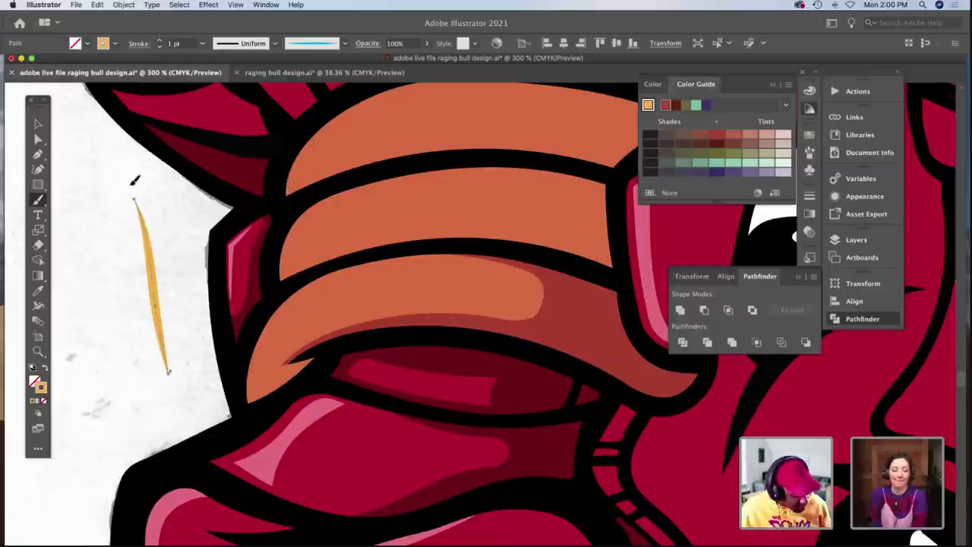
Undo the test stroke beside the head and pick up the yellow-orange colour from its palette square above the artwork.
key(super+z)
scroll(134, 182, up, 10)
key(z)
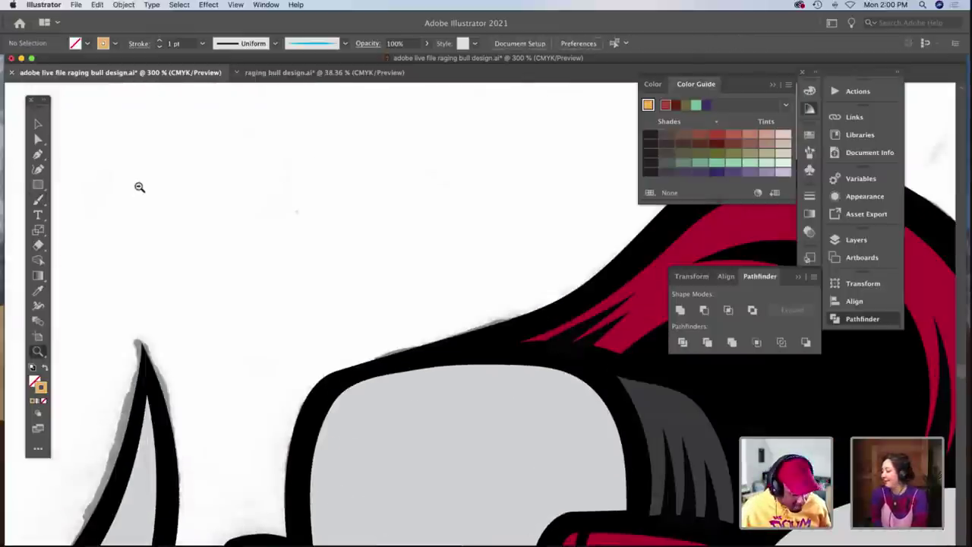
alt+click(139, 187)
alt+click(139, 187)
scroll(139, 187, down, 3)
scroll(151, 187, right, 4)
key(v)
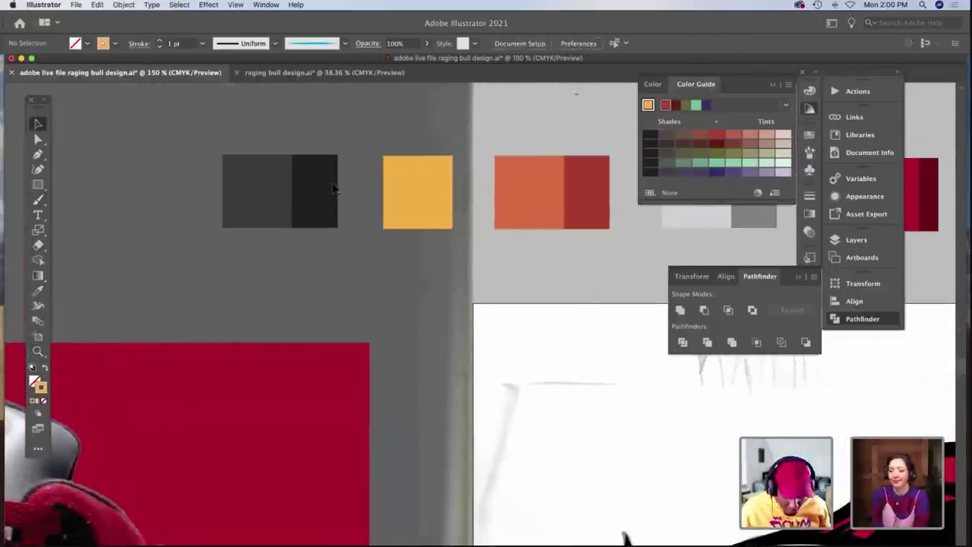
click(400, 195)
scroll(376, 247, down, 2)
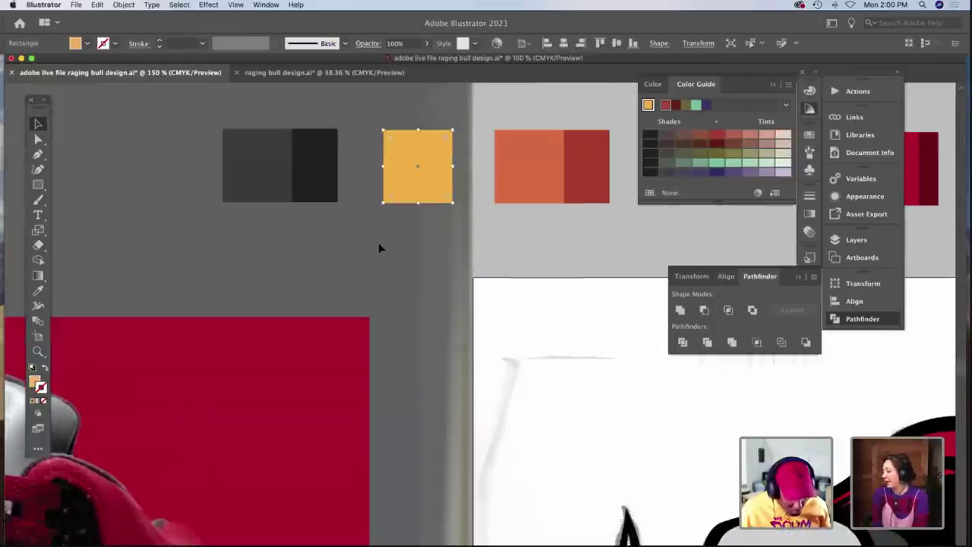
Try to paint a yellow-orange highlight stroke along the outer end of the lowest orange band.
scroll(383, 240, down, 5)
scroll(388, 234, right, 6)
key(b)
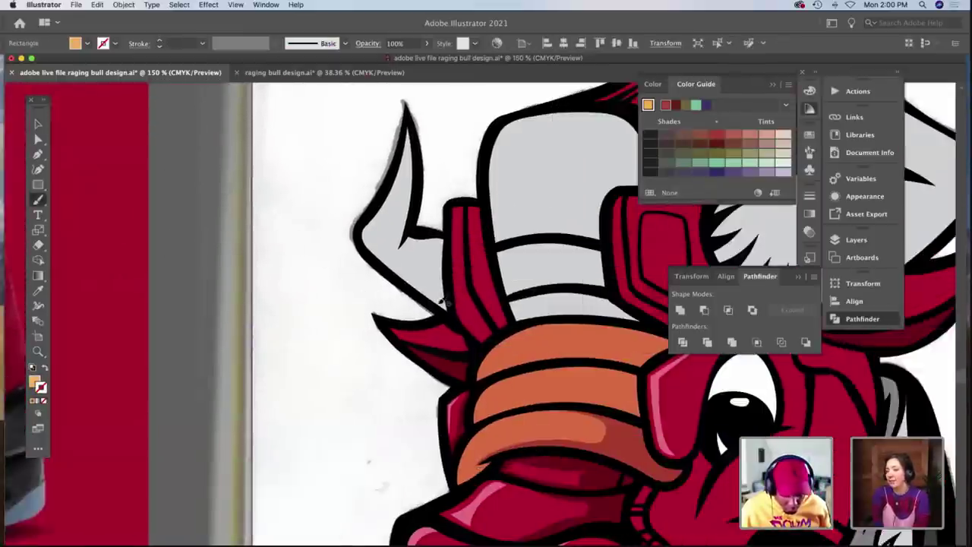
key(z)
click(402, 402)
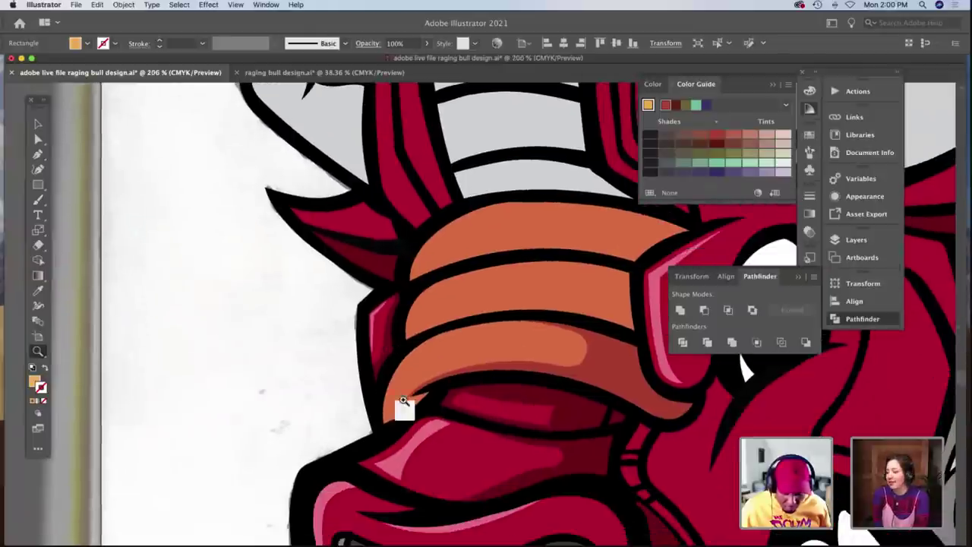
click(404, 401)
key(b)
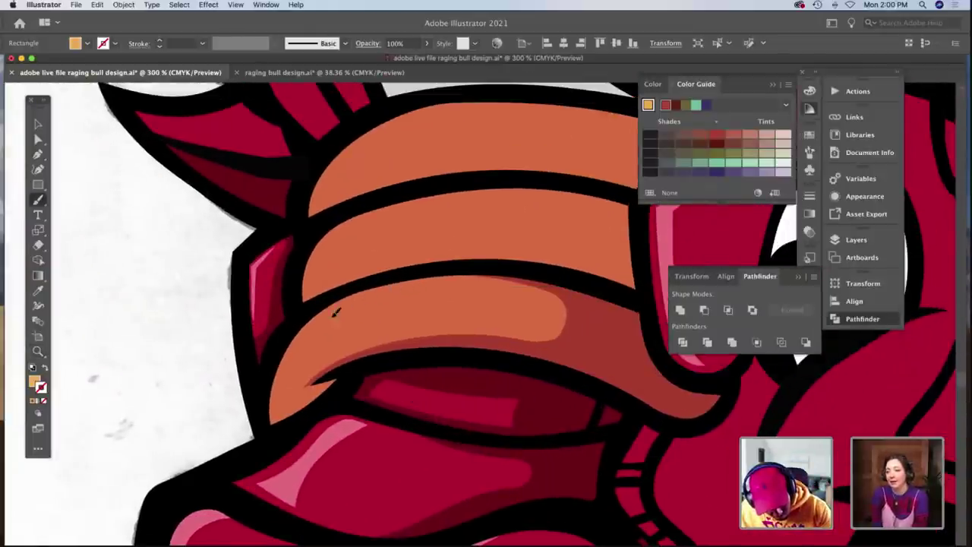
drag(327, 319, 280, 370)
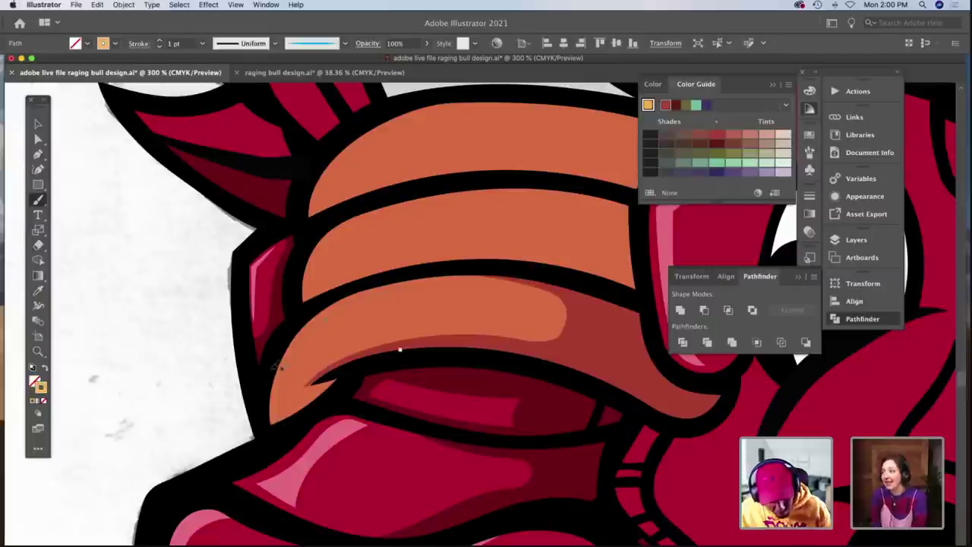
key(super+z)
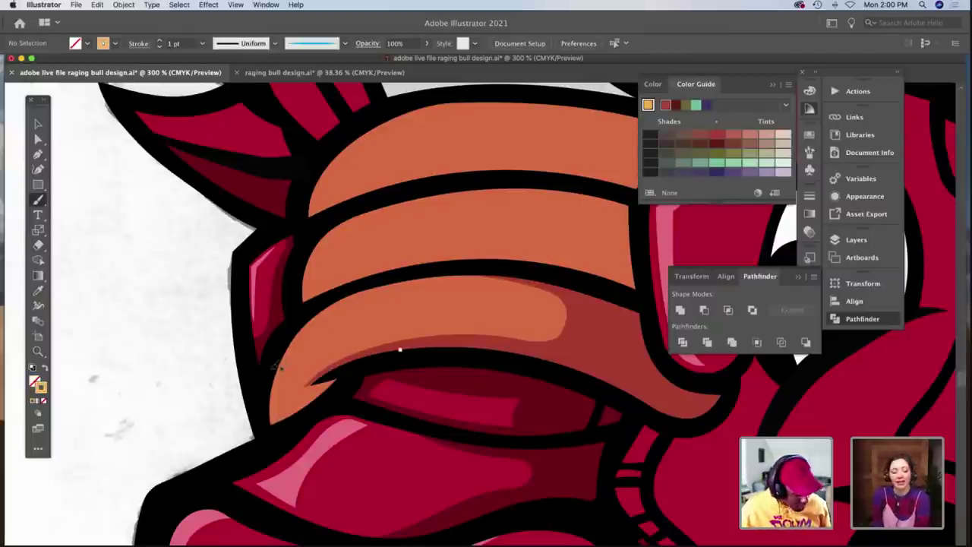
Make the inking layer active and set its layer colour to Magenta.
key(v)
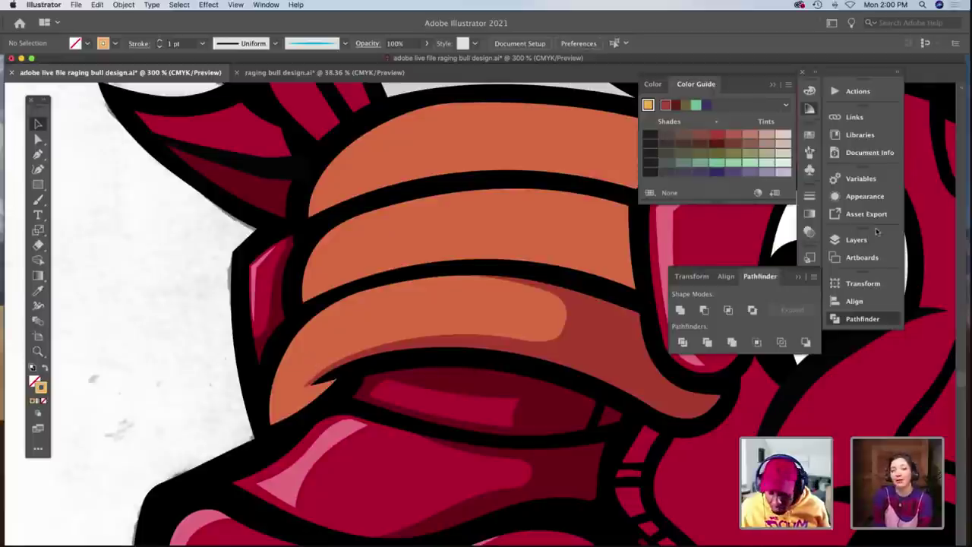
click(855, 197)
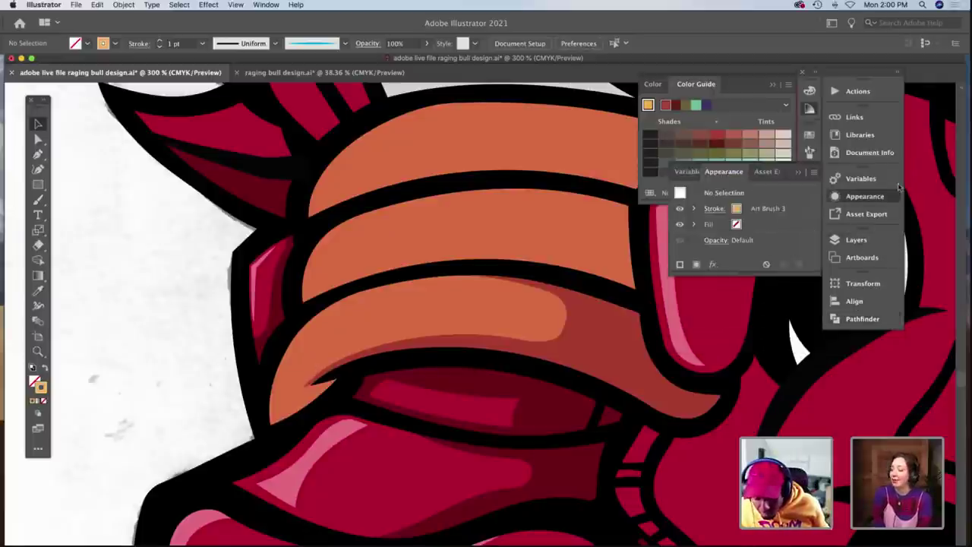
click(856, 240)
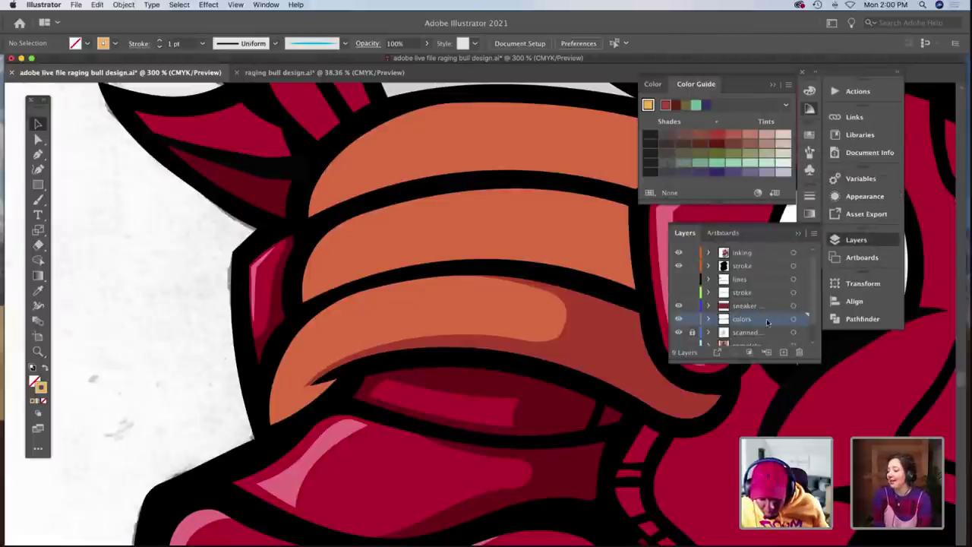
double_click(757, 253)
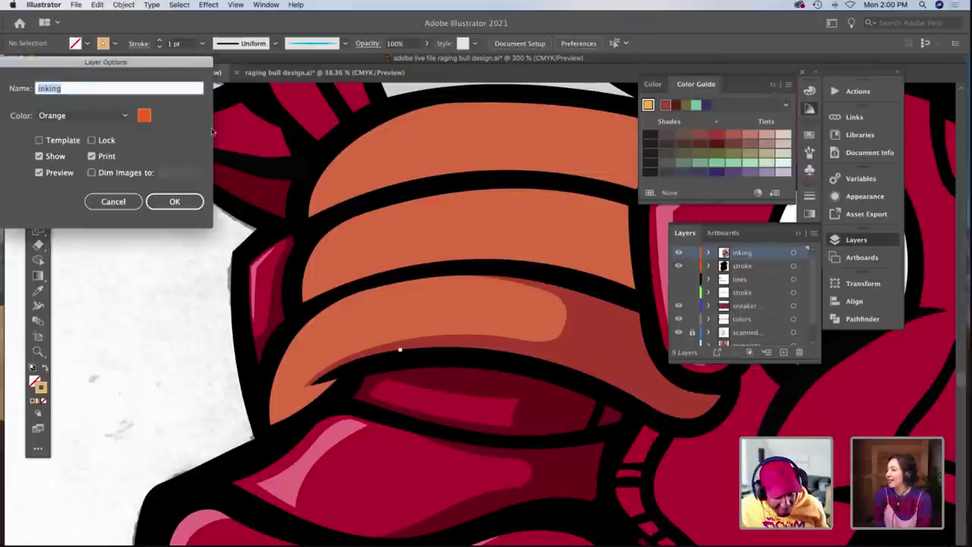
click(83, 116)
click(67, 201)
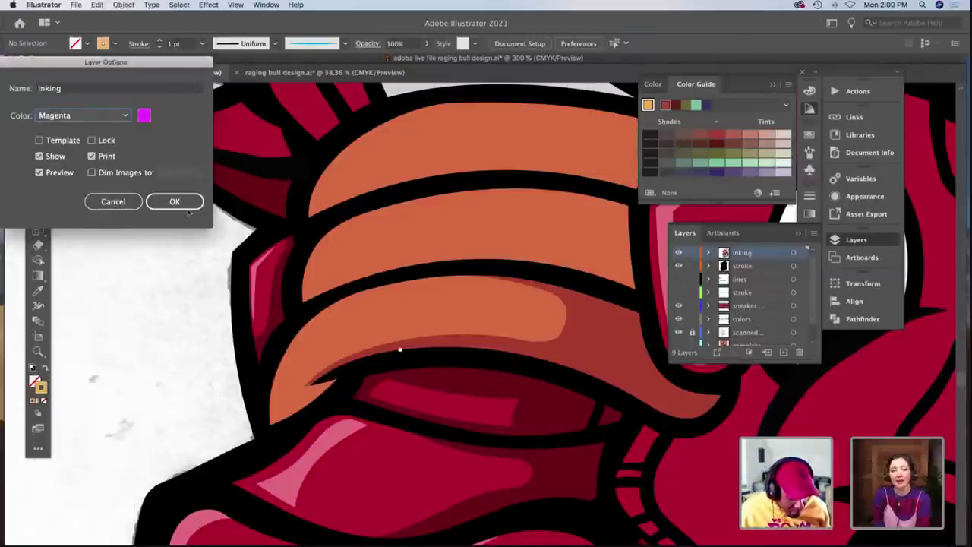
click(174, 201)
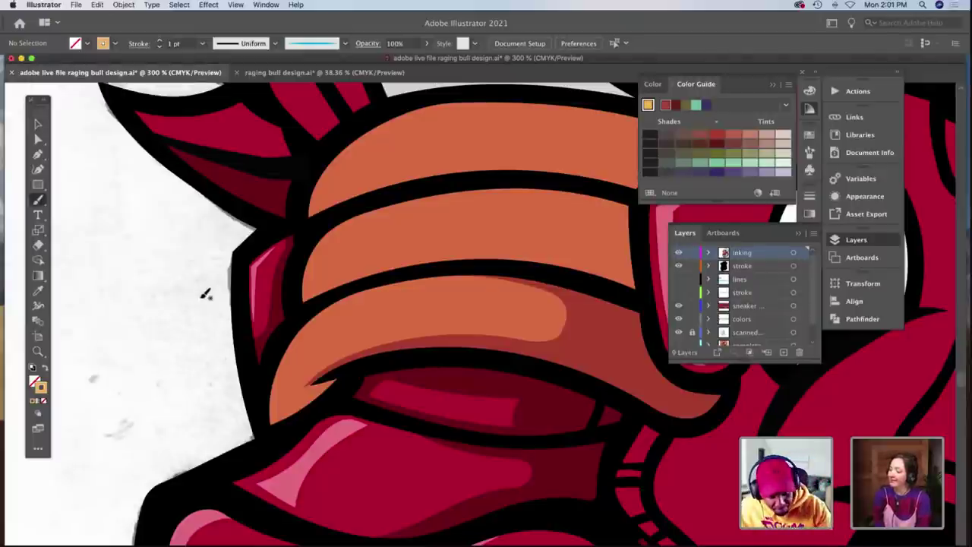
Paint a yellow-orange highlight stroke near the lowest band's upper outer edge and set its stroke weight to 0.75 pt.
drag(435, 281, 291, 372)
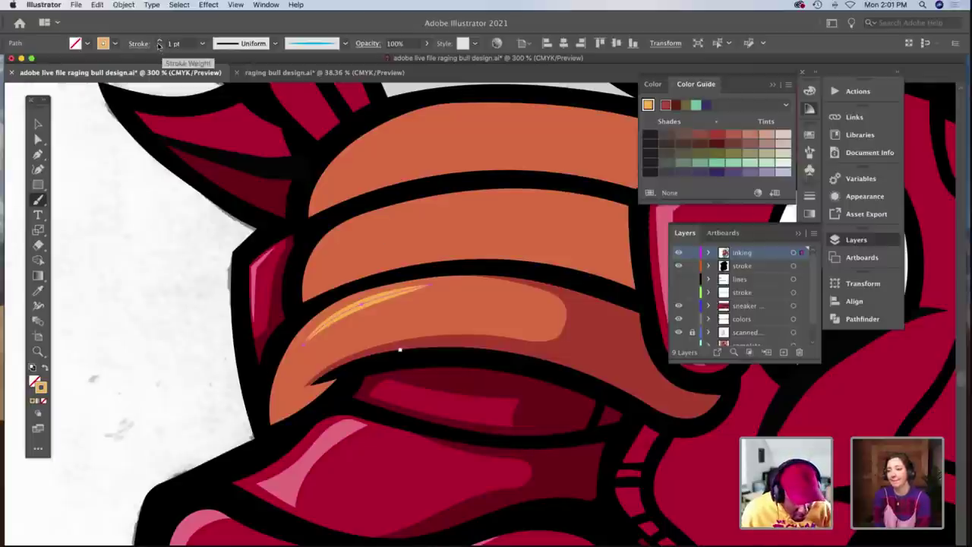
click(202, 43)
click(212, 85)
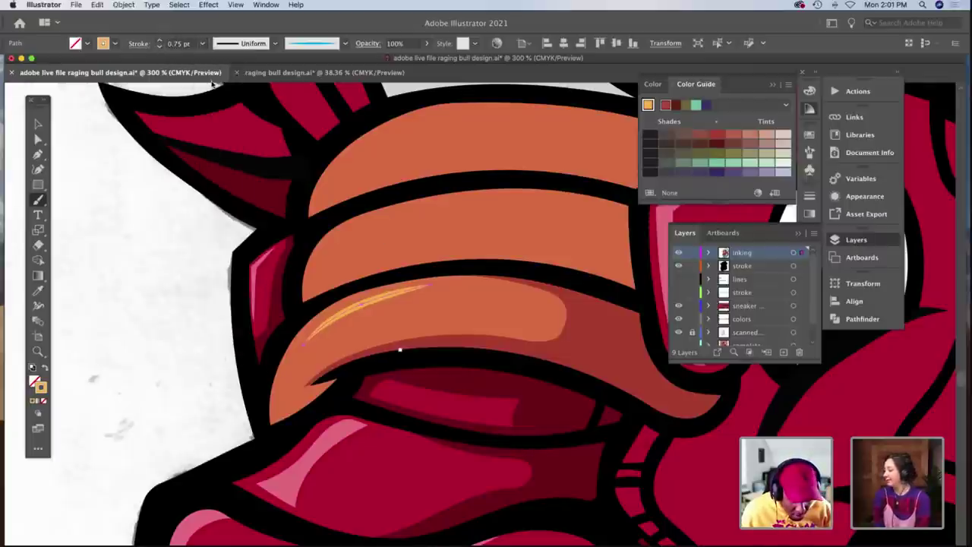
Replace that highlight with two curved 0.75 pt strokes, a long one along the upper outer edge and a shorter one inside it.
key(super+=)
key(BackSpace)
drag(475, 255, 304, 279)
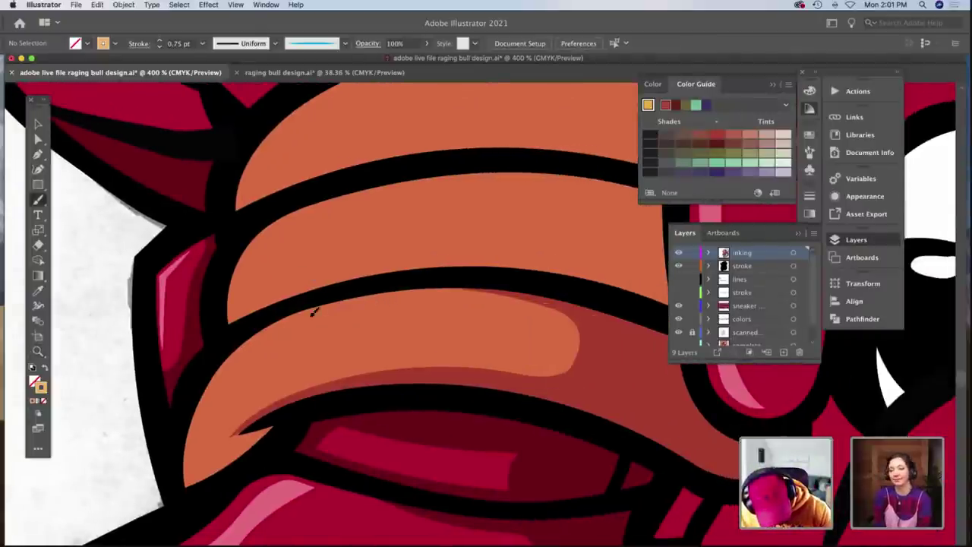
mouse_move(219, 395)
mouse_down()
mouse_move(286, 336)
mouse_move(348, 316)
mouse_move(302, 331)
mouse_move(240, 386)
mouse_up()
key(super+shift+a)
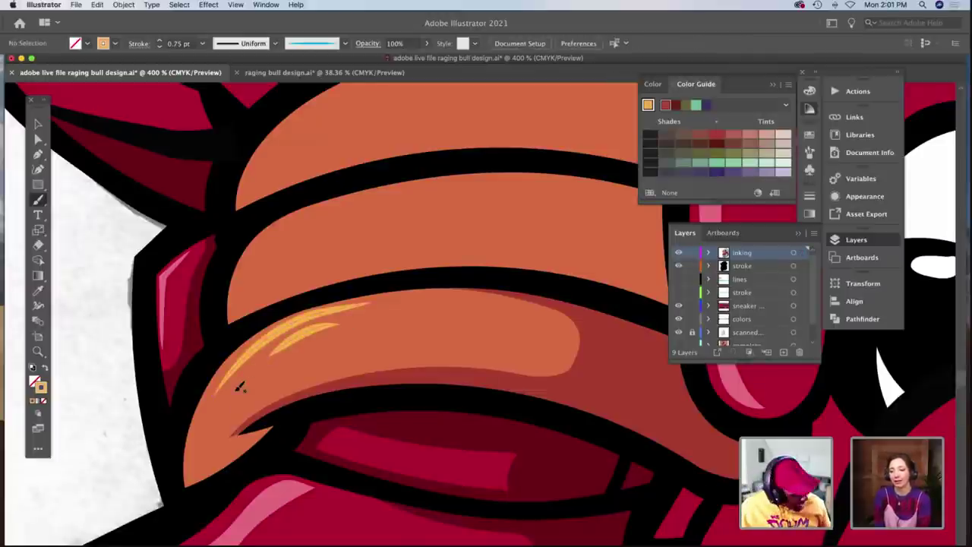
Undo the shorter inner highlight and move the long one slightly down, away from the black outline.
click(251, 370)
key(super+z)
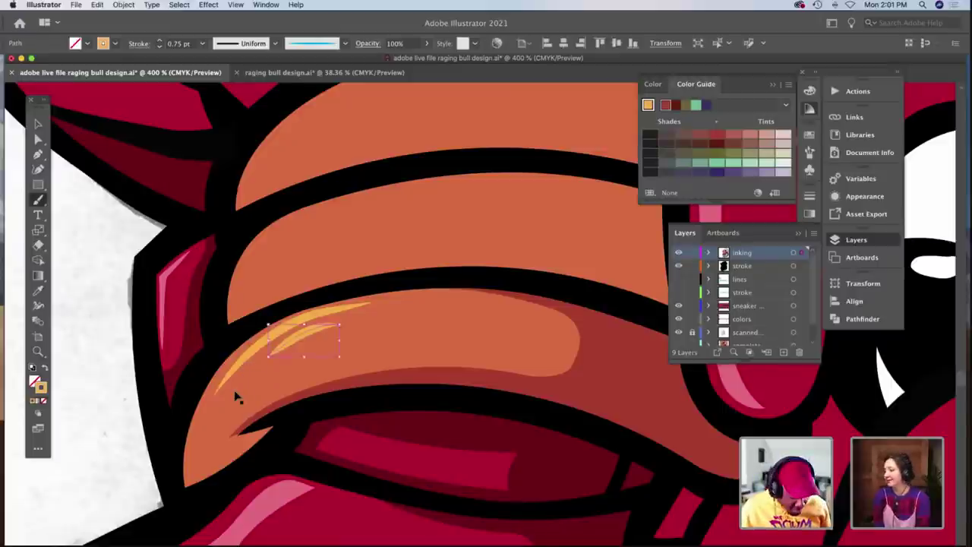
key(super+z)
key(v)
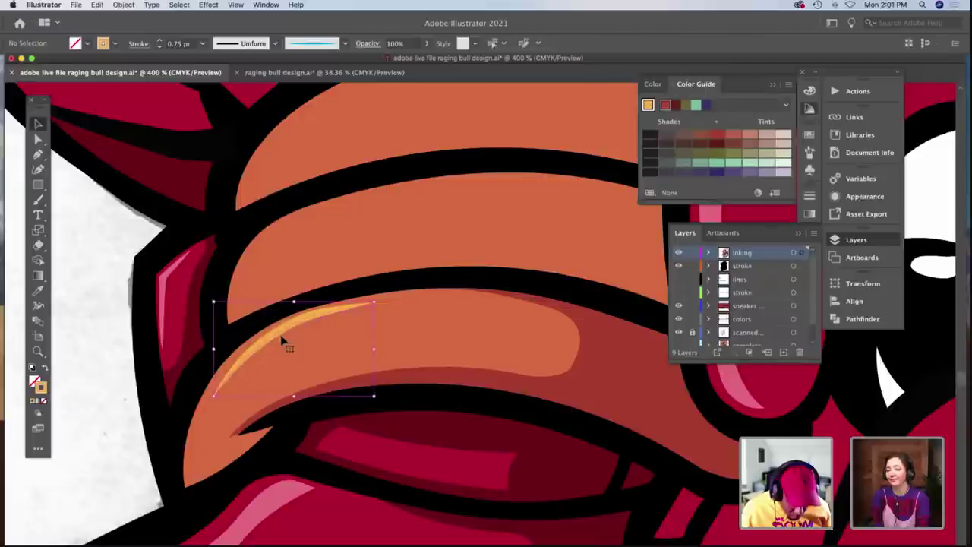
drag(283, 337, 284, 343)
key(shift+super+a)
key(b)
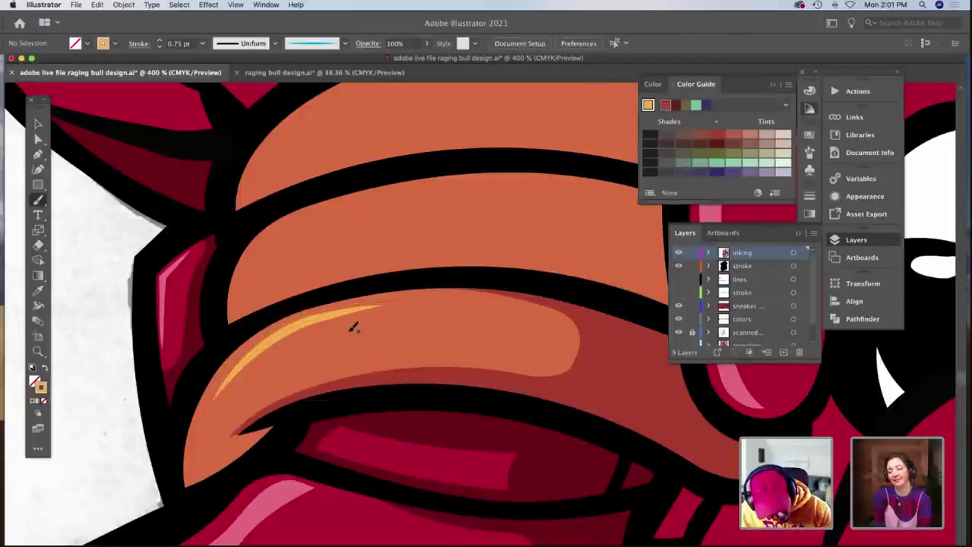
Paint a second curved highlight just below the first on the lowest band, redo it once, and deselect it.
drag(241, 385, 349, 325)
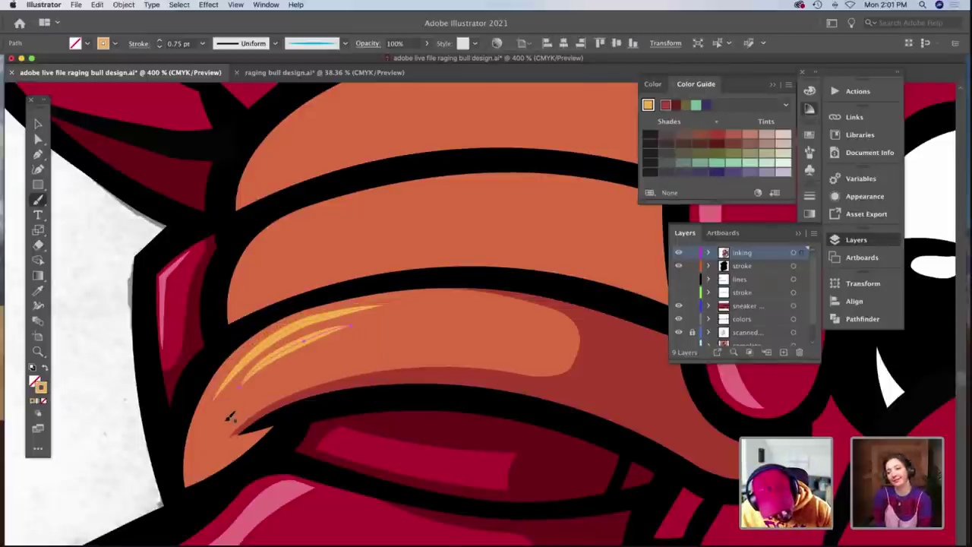
key(super+z)
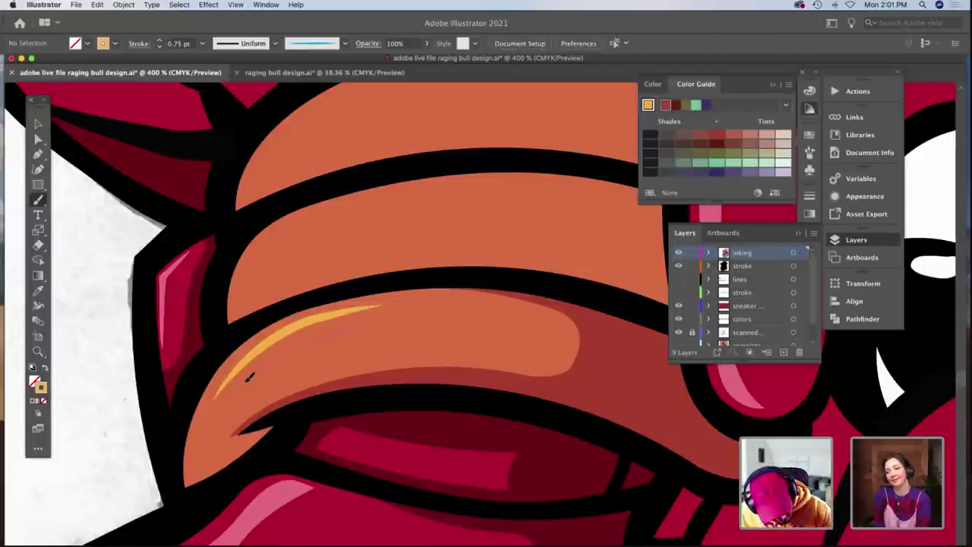
key(super+shift+z)
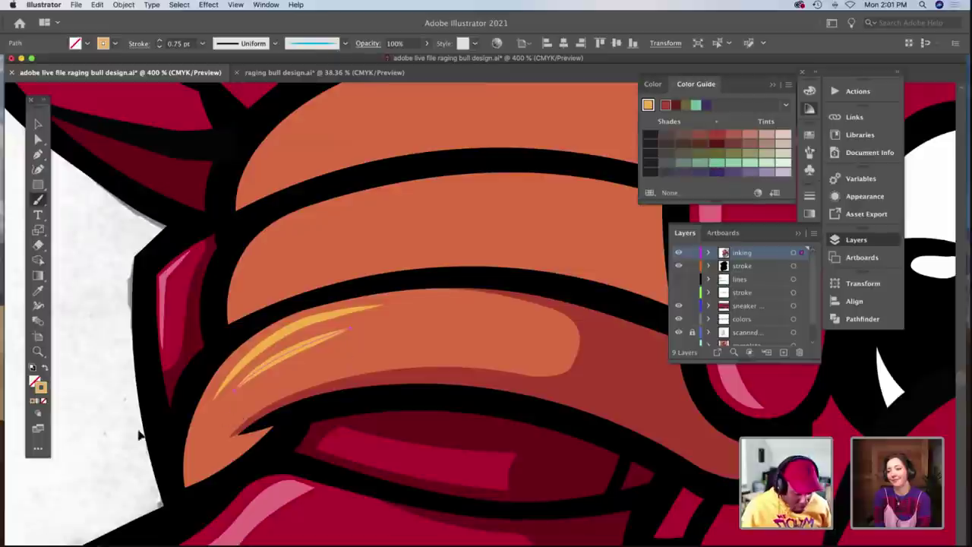
key(v)
click(95, 405)
Pick up the dark red shadow colour for the Paintbrush by selecting the lowest band's shadow shape.
scroll(97, 405, right, 5)
scroll(240, 404, left, 2)
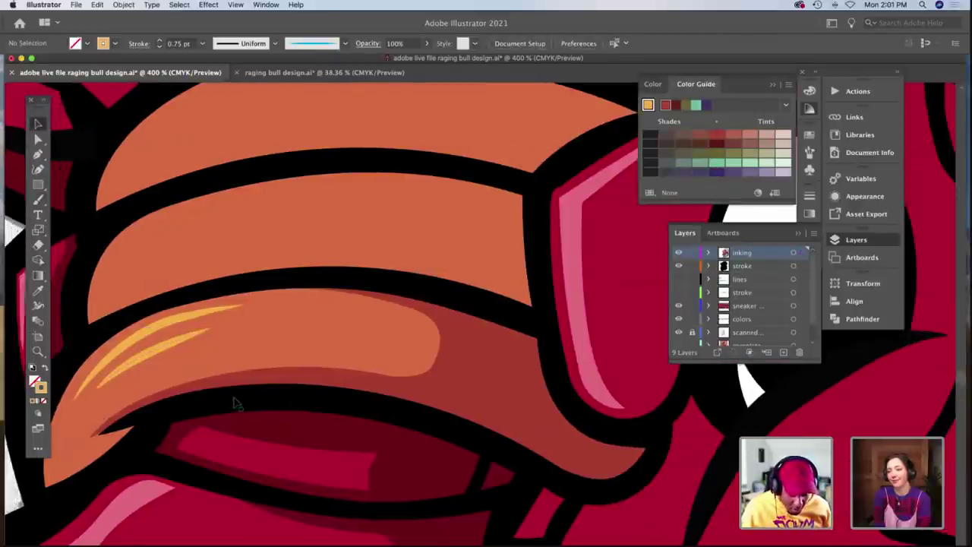
click(429, 389)
scroll(96, 439, left, 2)
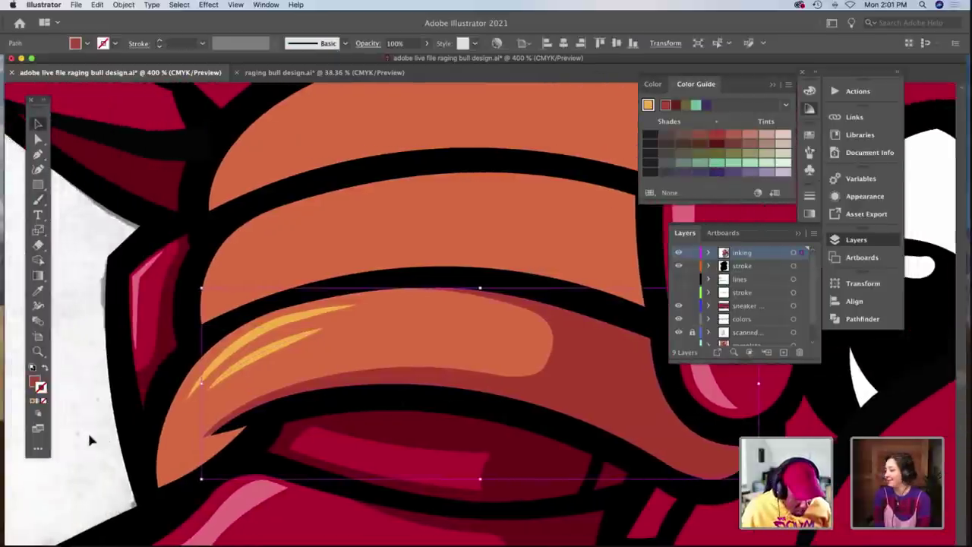
click(87, 430)
key(b)
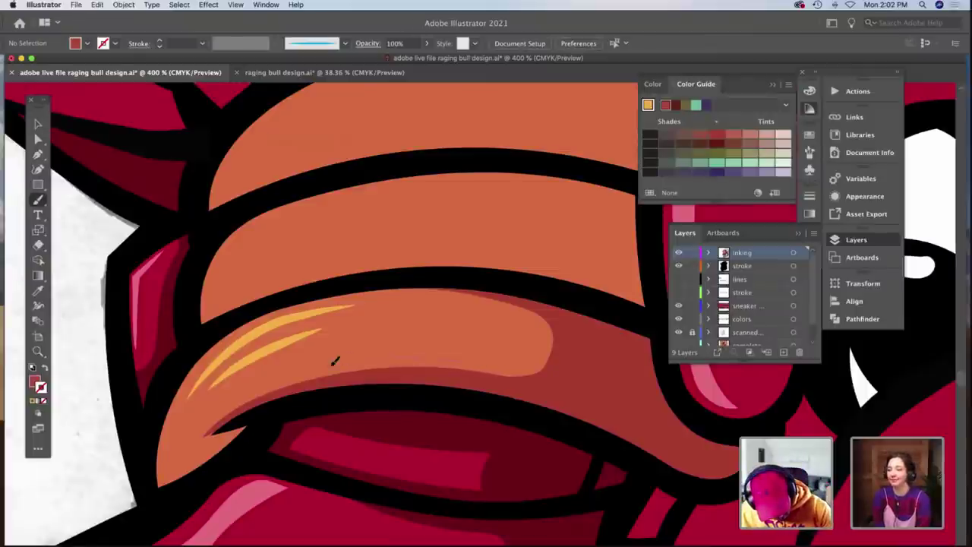
Try a dark red stroke tapered at both ends just above the lowest band's bottom shadow, and delete it.
drag(303, 372, 455, 361)
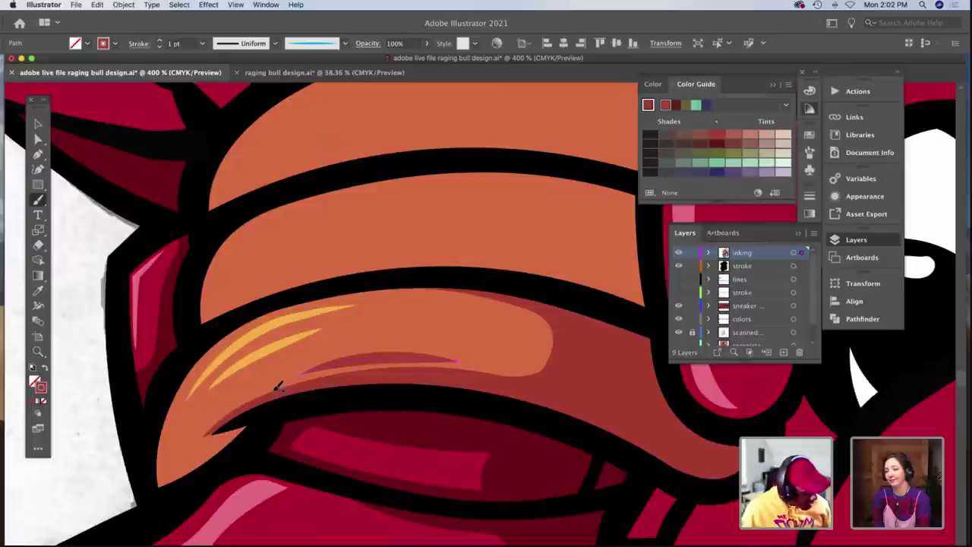
key(v)
click(82, 422)
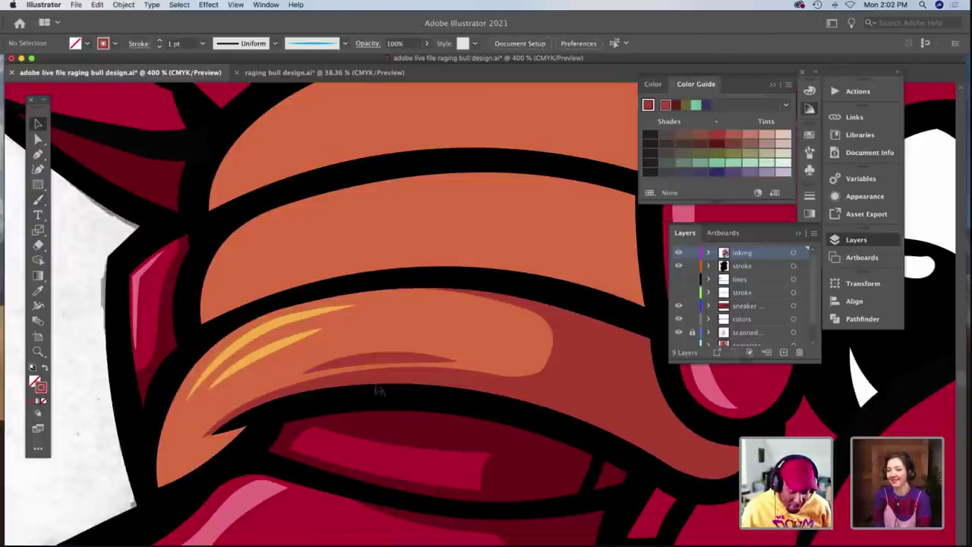
click(380, 368)
key(Delete)
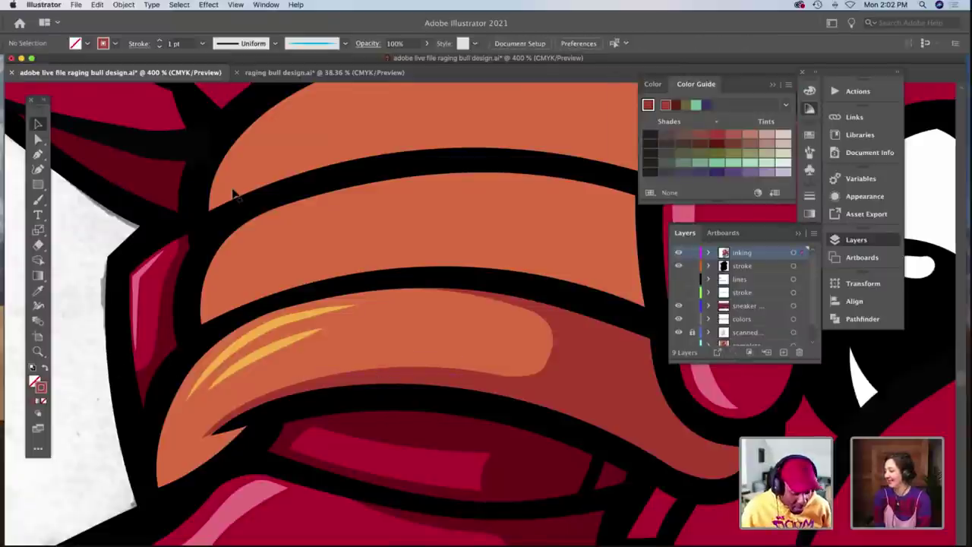
Choose the blue art brush tapered at one end and paint two dark red strokes across the shadow's rounded edge on the lowest band.
click(298, 53)
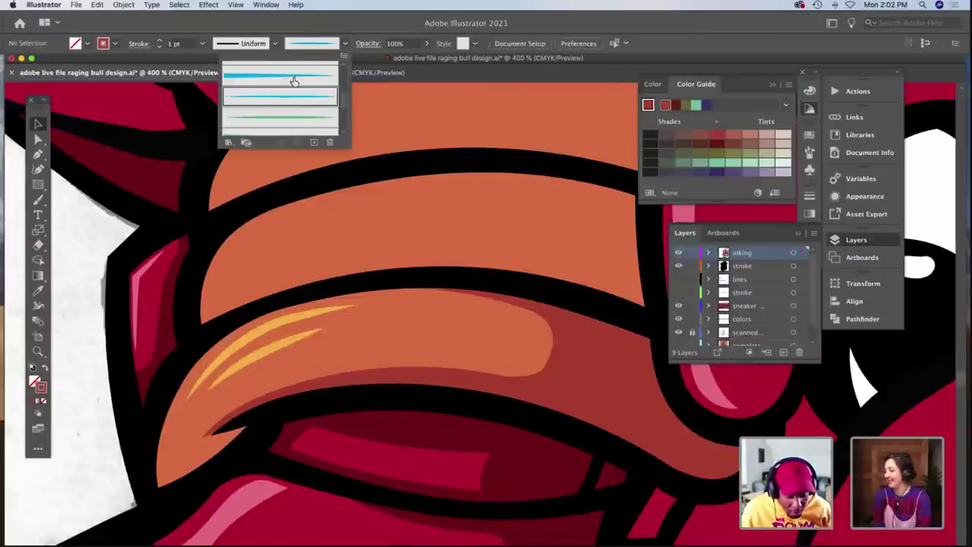
click(295, 76)
click(97, 320)
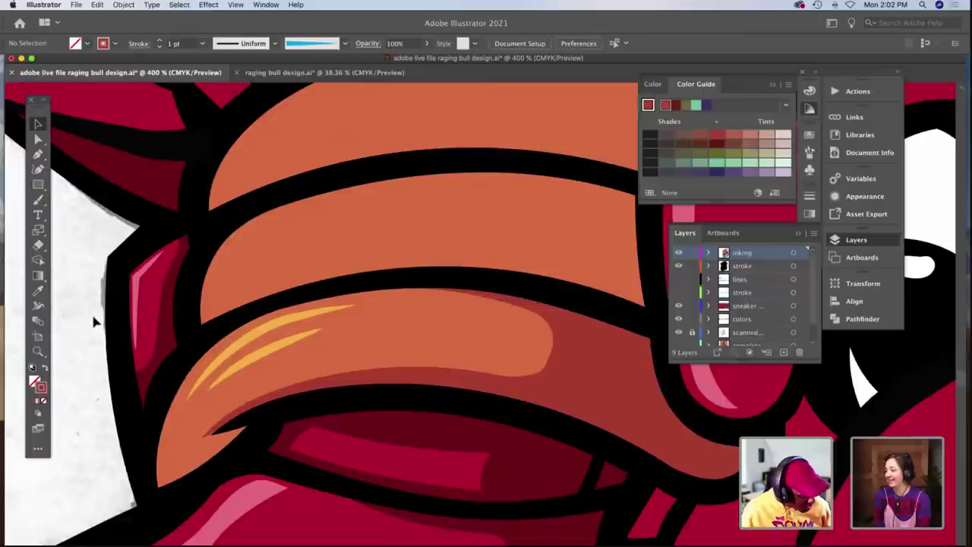
key(b)
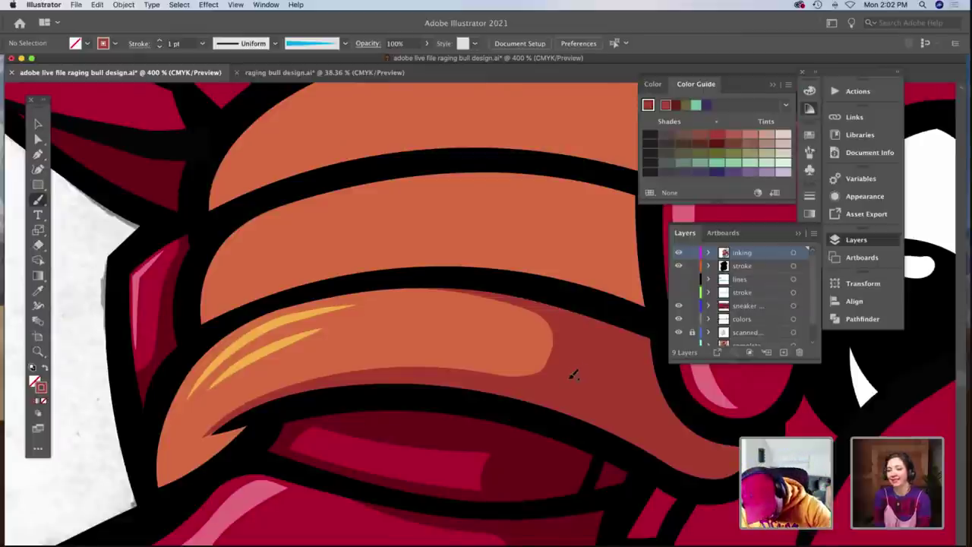
drag(372, 352, 565, 376)
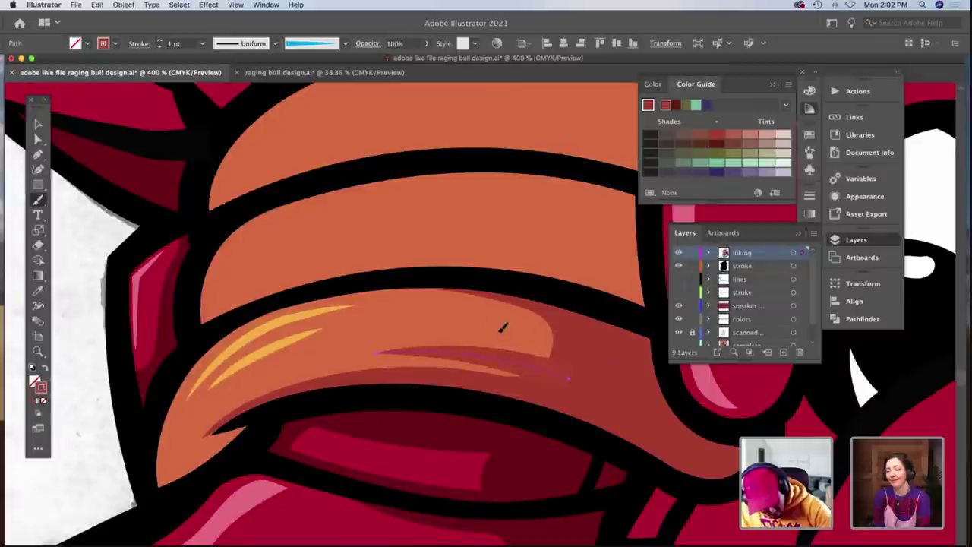
drag(432, 322, 615, 363)
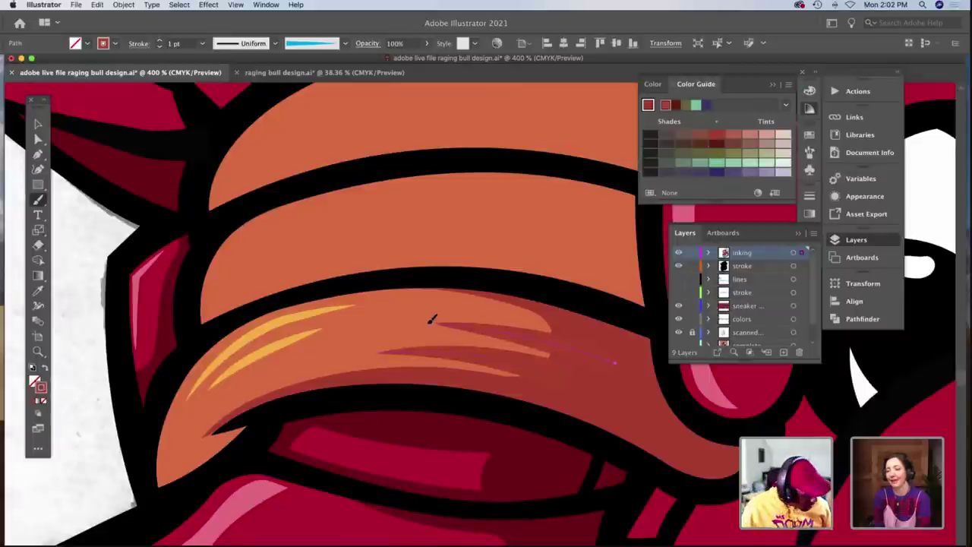
Nudge the two dark red brush strokes on the lowest band's shadow edge to adjust their spacing, and deselect them.
key(v)
key(super+shift+a)
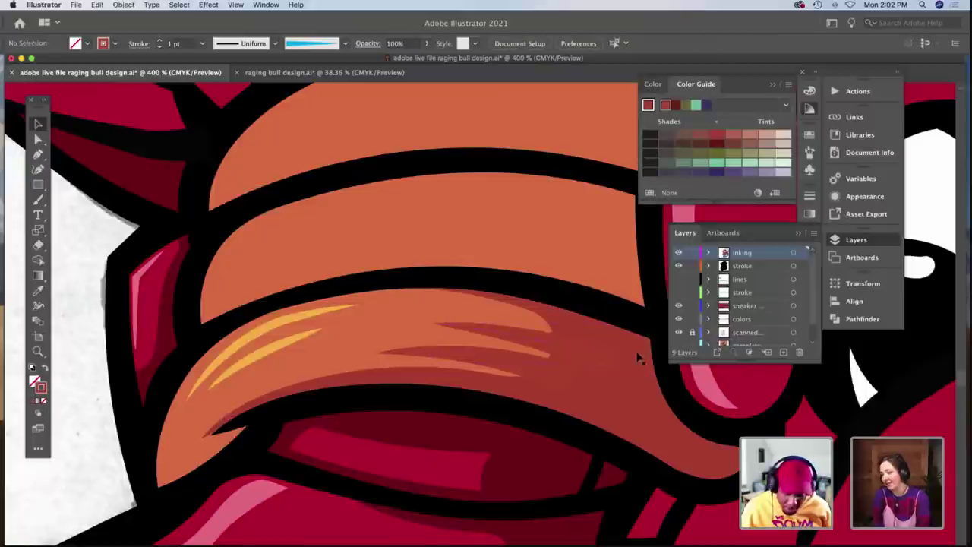
click(521, 374)
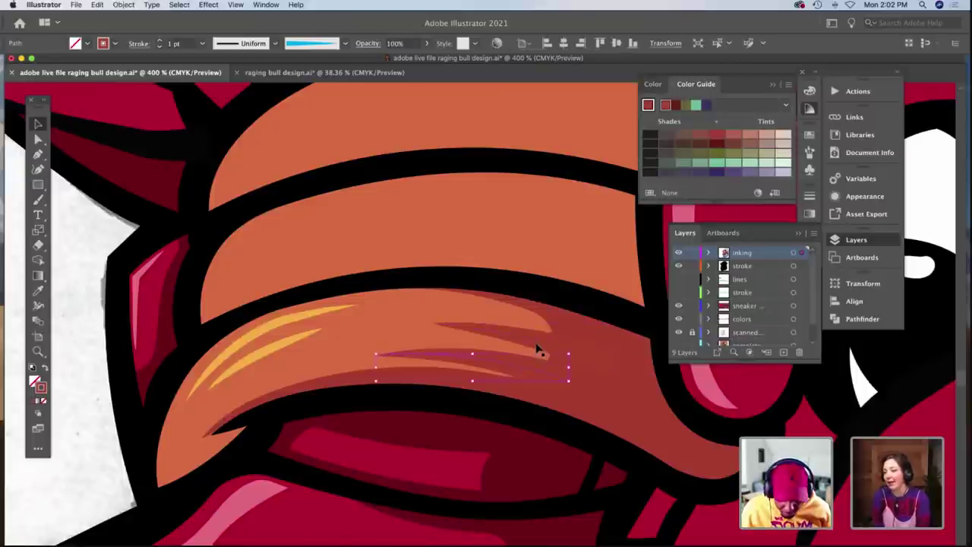
drag(536, 351, 537, 358)
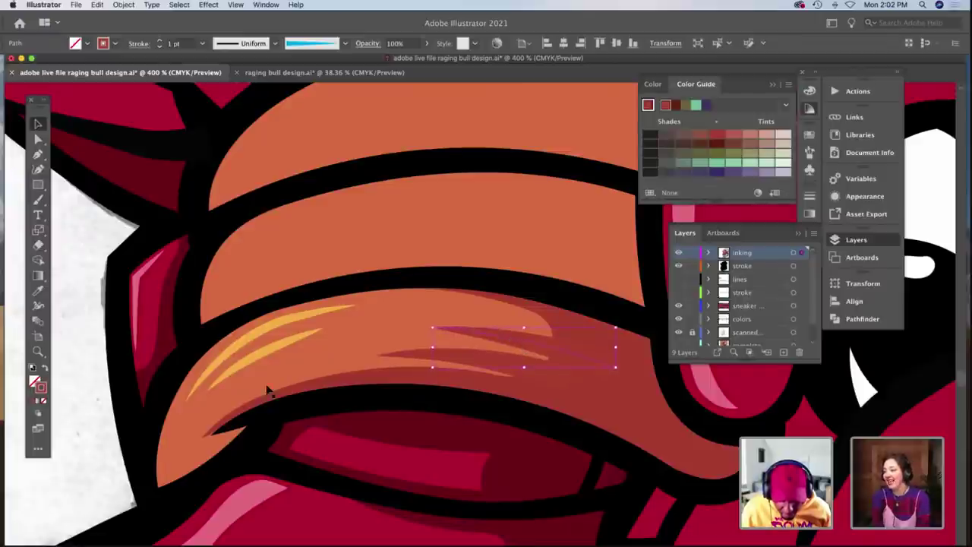
key(super+shift+a)
scroll(101, 438, right, 3)
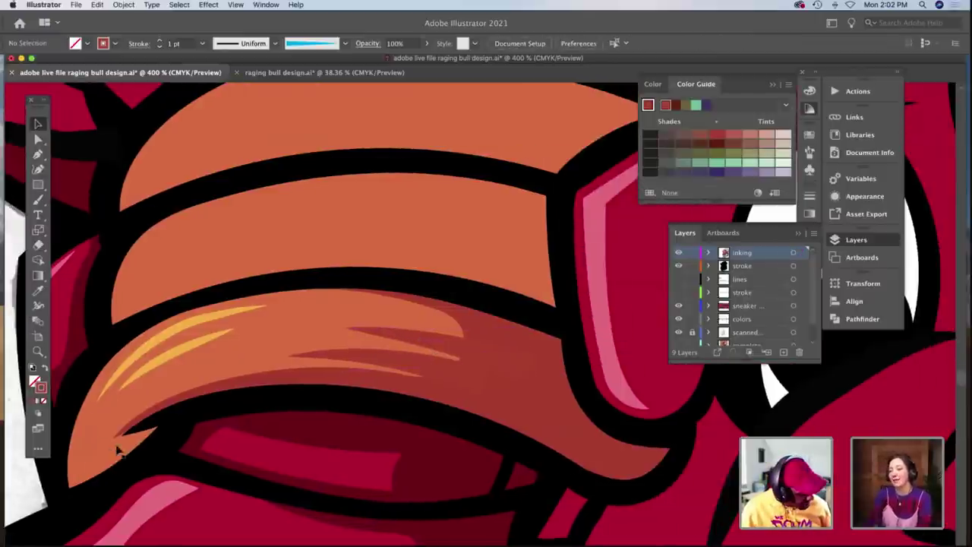
Paint a third dark red tapered stroke above the other two across the lowest band's shadow edge, and deselect it.
key(z)
alt+click(250, 448)
scroll(274, 445, right, 4)
scroll(275, 445, up, 5)
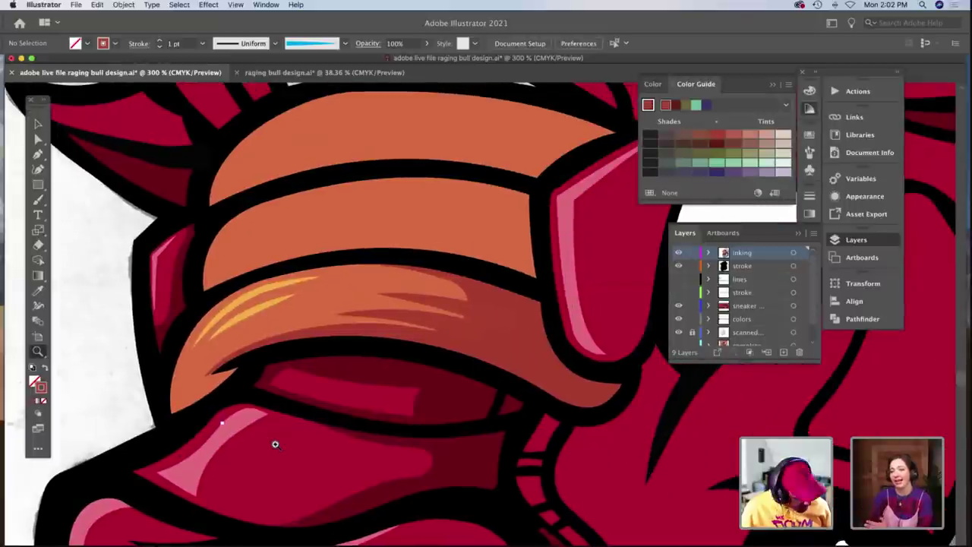
key(b)
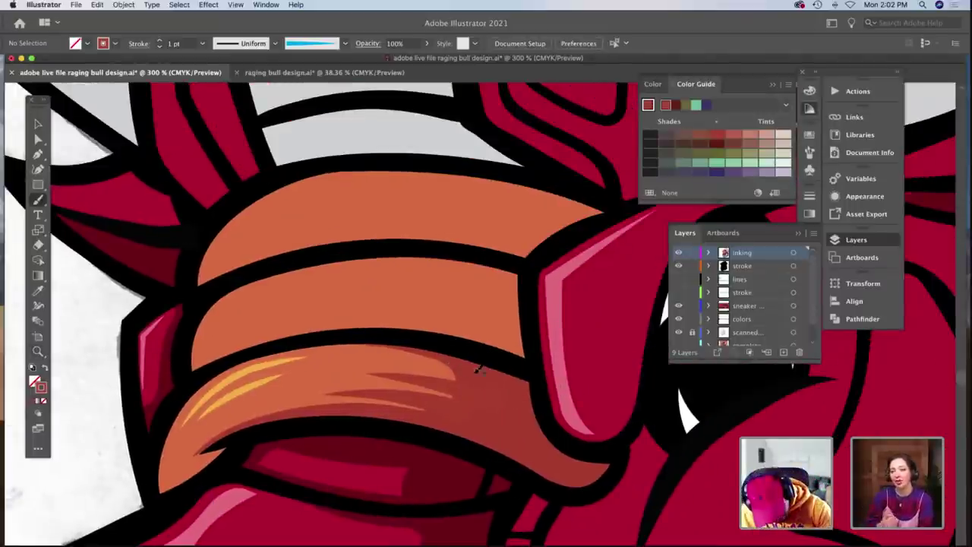
drag(477, 371, 405, 349)
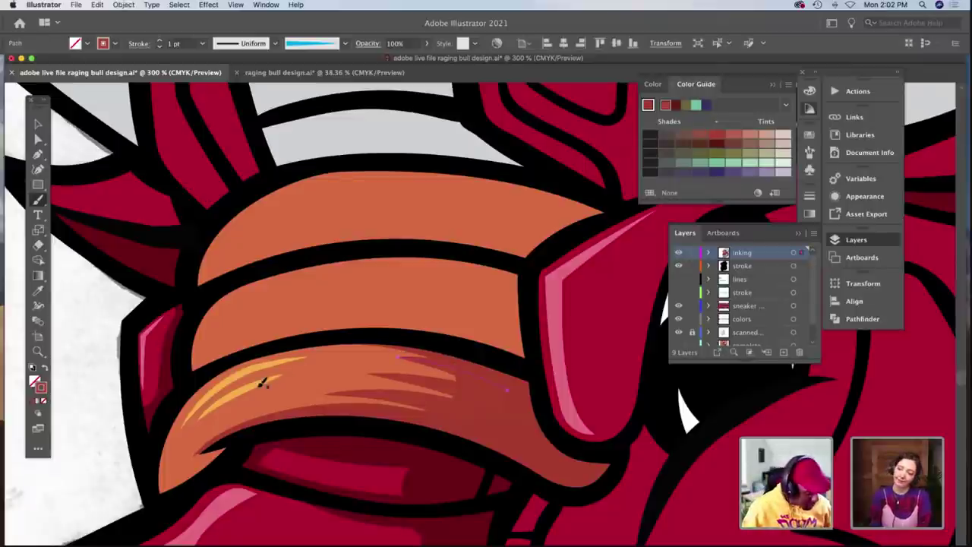
key(v)
click(76, 445)
scroll(312, 396, right, 5)
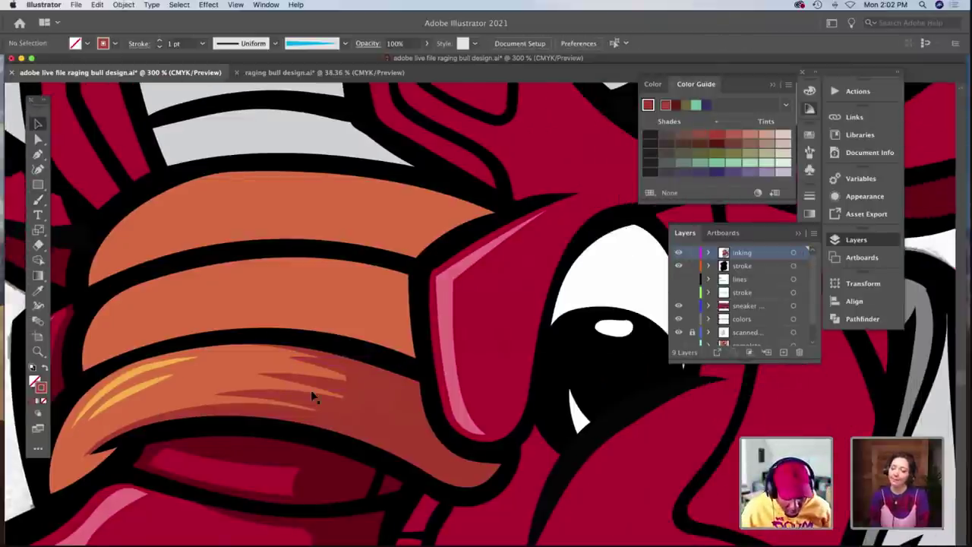
Rotate the uppermost dark red stroke on the lowest band slightly, and deselect it.
click(327, 372)
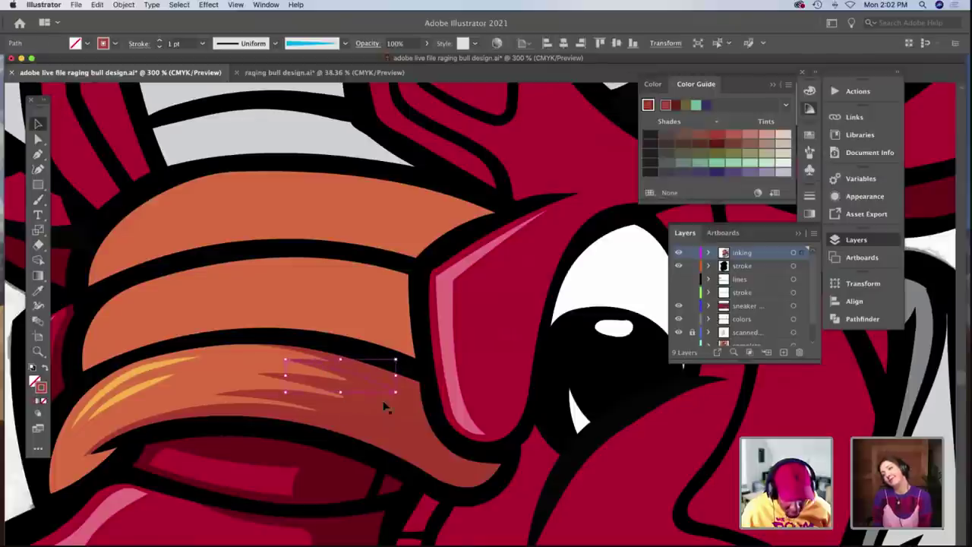
drag(401, 398, 407, 402)
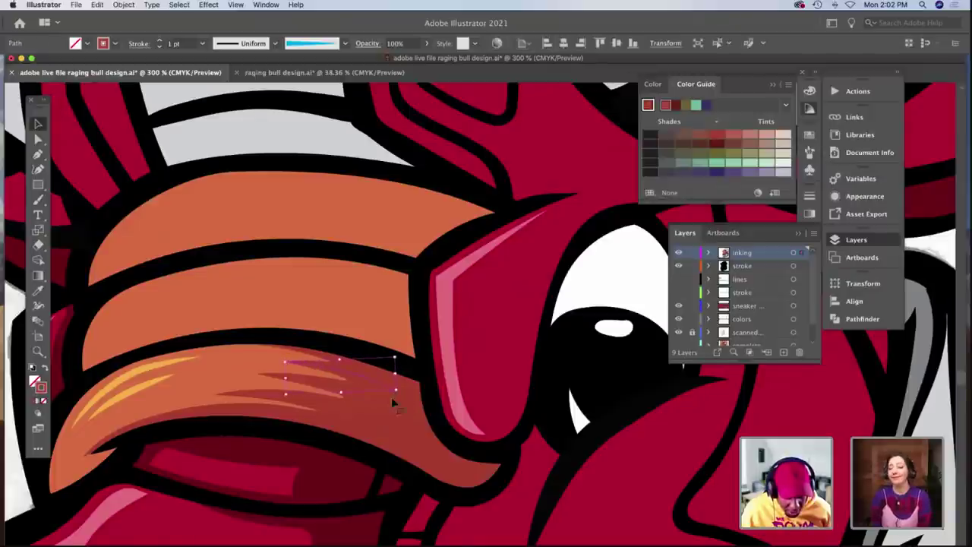
scroll(102, 440, left, 6)
click(123, 441)
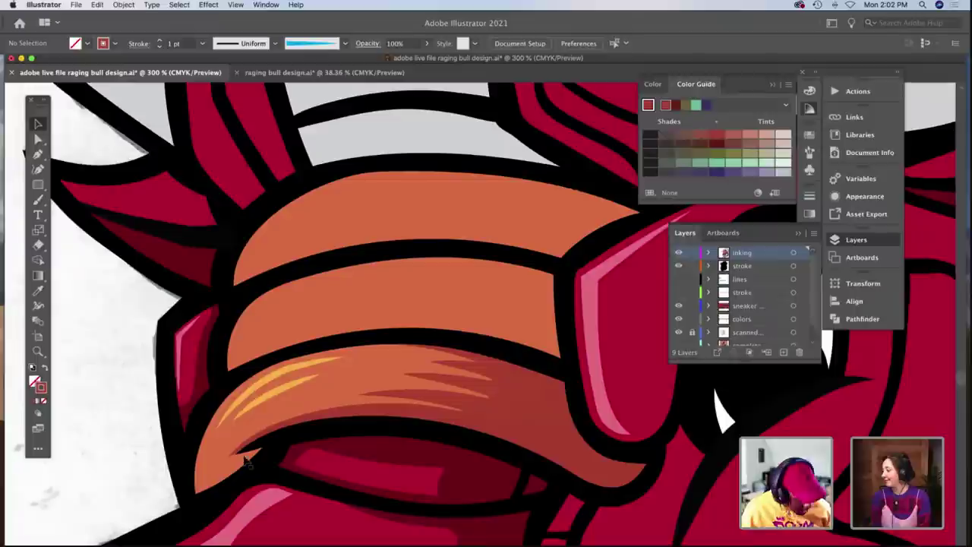
Draw a curved dividing line with the Pencil across the lowest band's pointed outer tip, and cut it to the clipboard.
key(z)
click(372, 417)
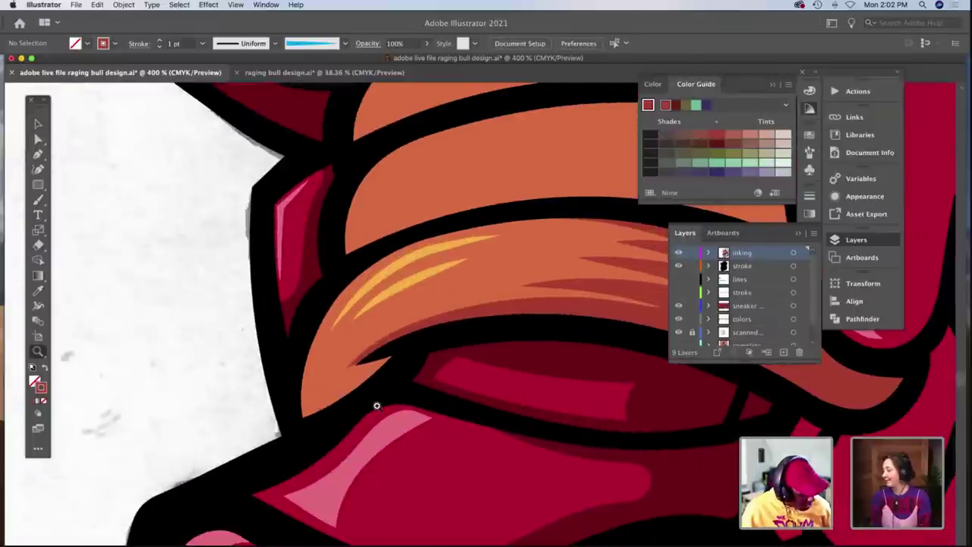
key(b)
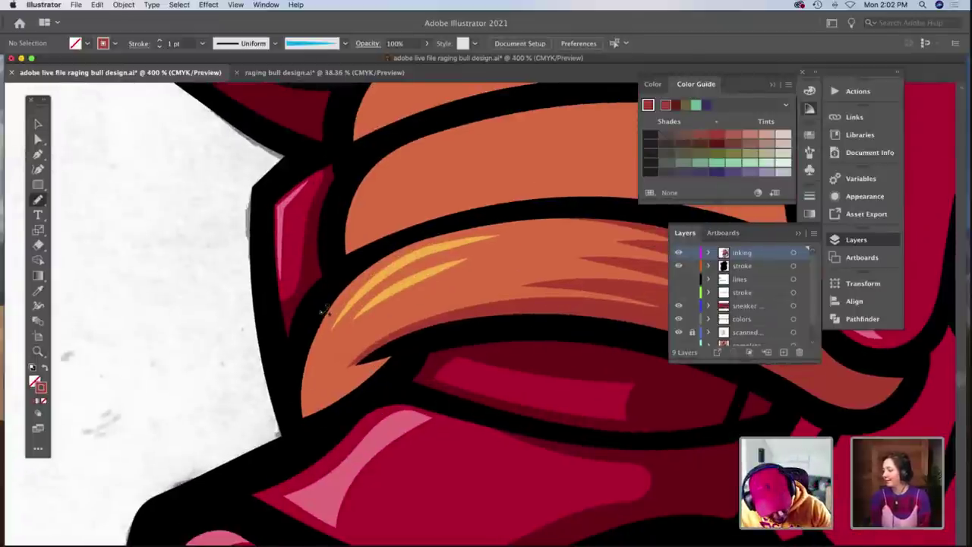
drag(339, 370, 382, 353)
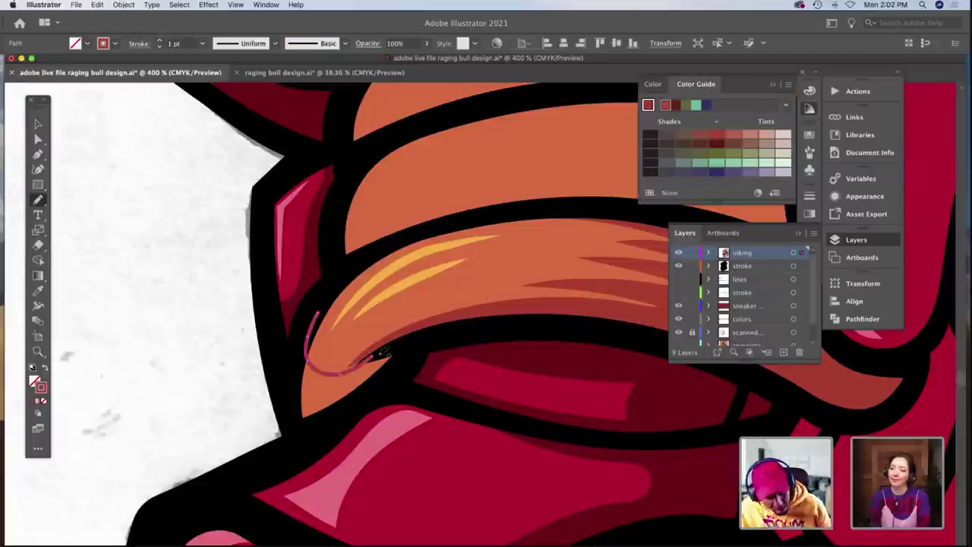
key(v)
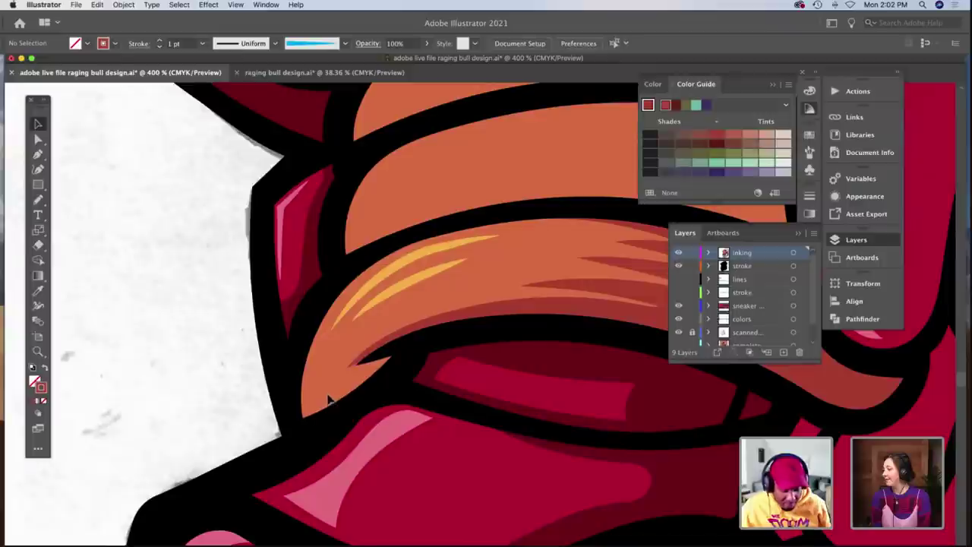
Isolate the lowest band, paste the curved line in place, and divide the band's orange shape along it.
double_click(327, 394)
key(ctrl+f)
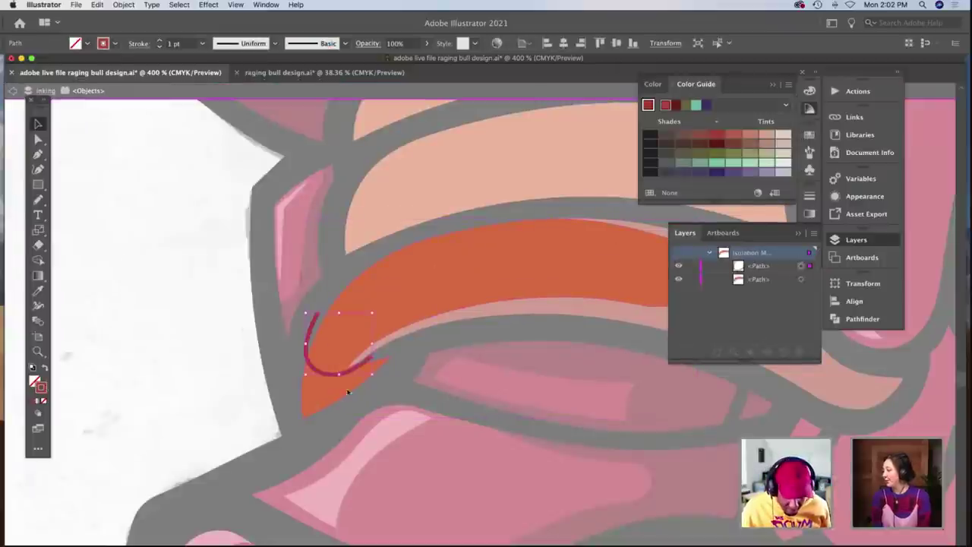
shift+click(348, 392)
click(862, 318)
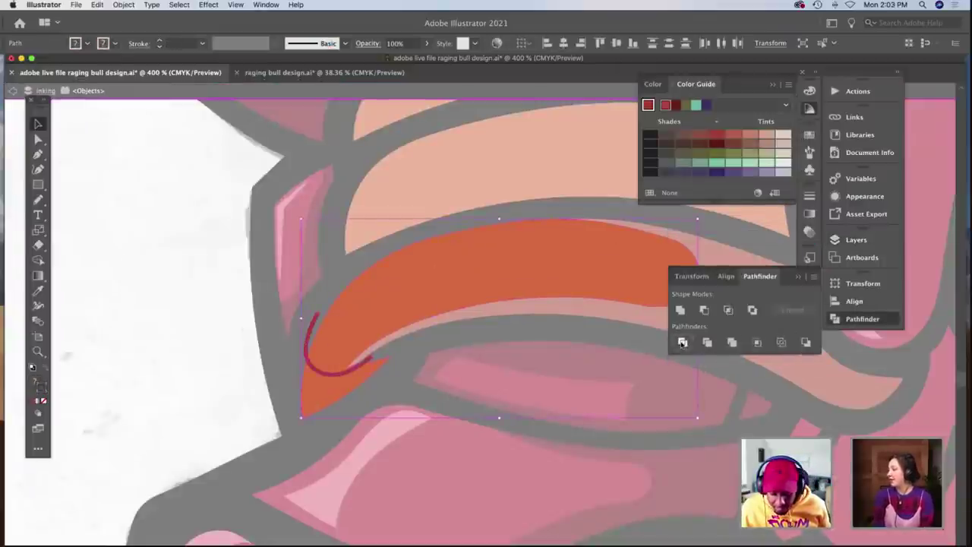
click(682, 343)
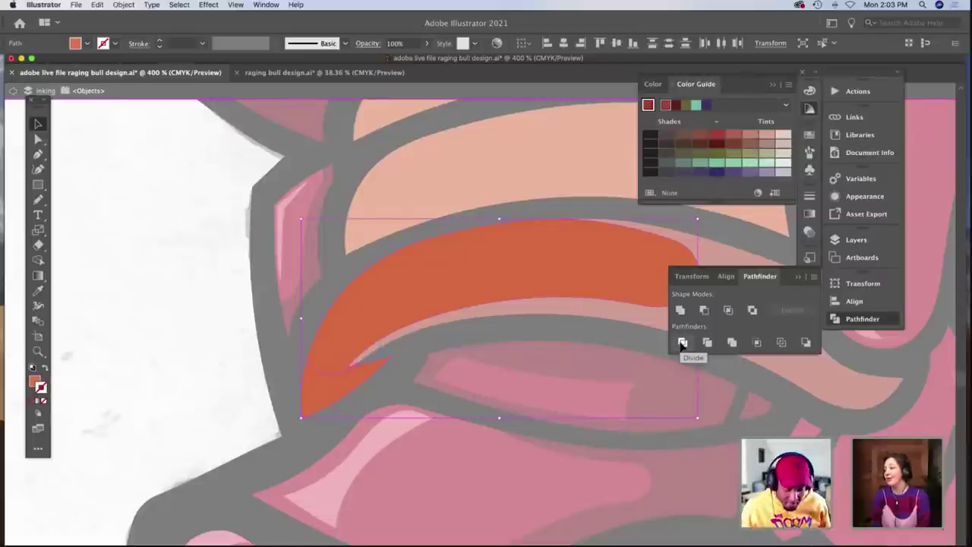
double_click(208, 390)
Recolour the divided tip of the lowest band with the dark red sampled from the shadow along its lower edge.
click(313, 402)
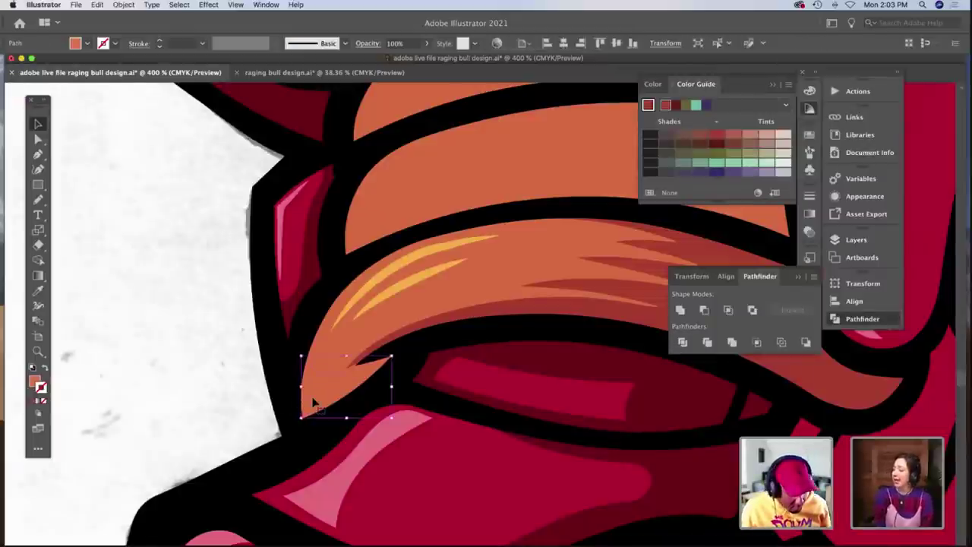
key(i)
click(546, 308)
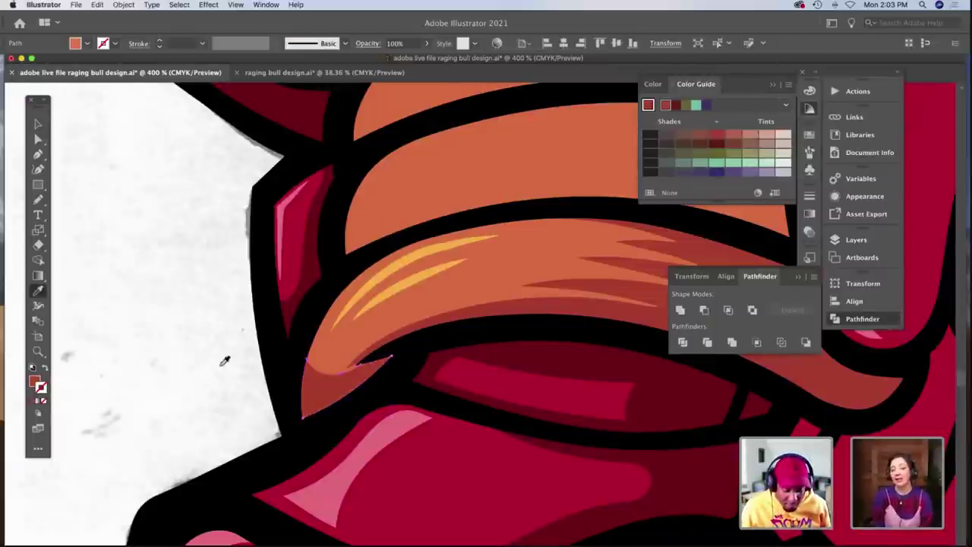
key(v)
click(155, 396)
Move the second yellow highlight on the lowest band slightly up toward the first, and deselect it.
scroll(156, 396, right, 3)
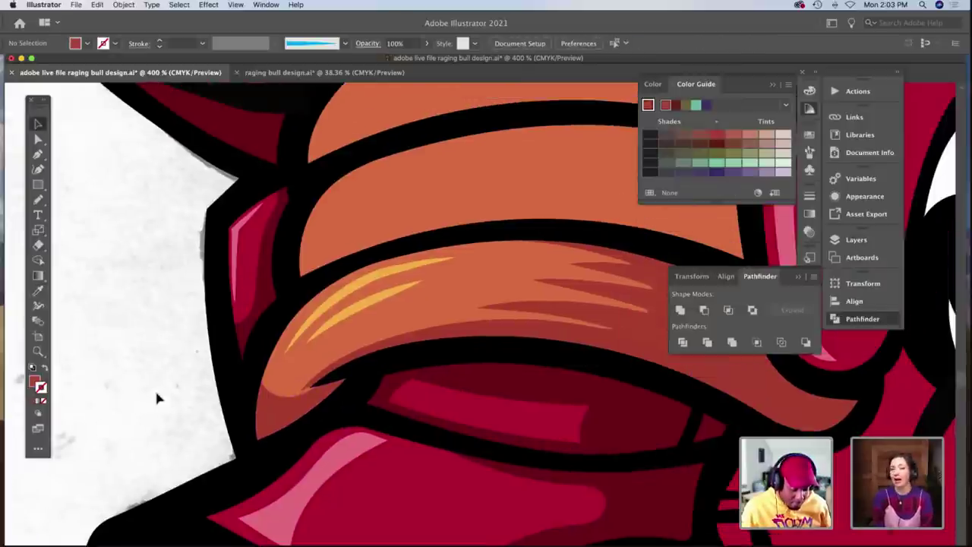
scroll(155, 396, up, 2)
scroll(188, 400, up, 1)
click(271, 360)
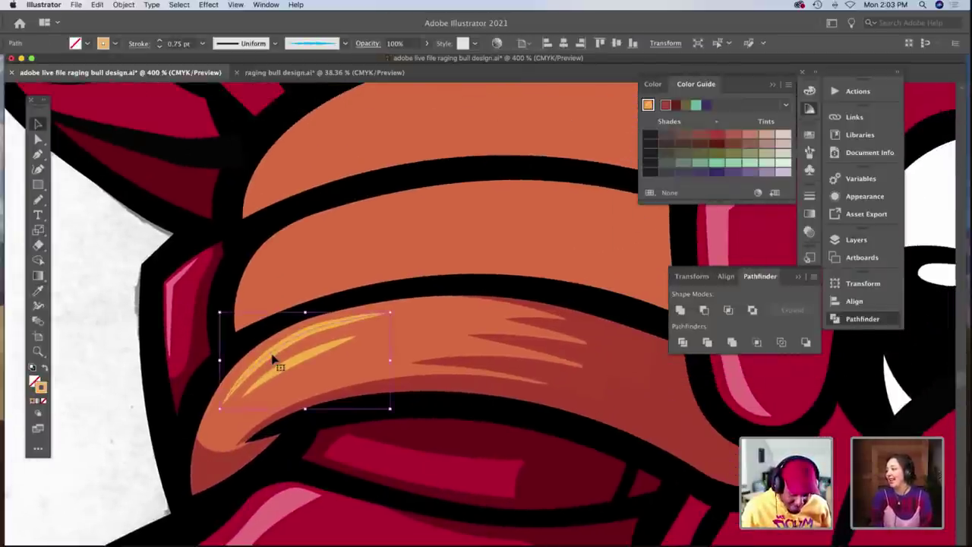
drag(298, 360, 306, 355)
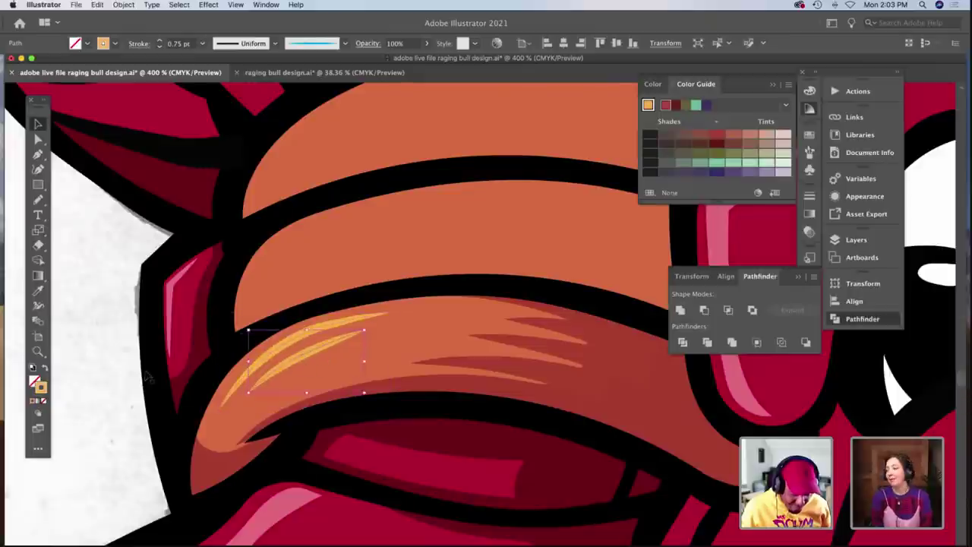
click(109, 372)
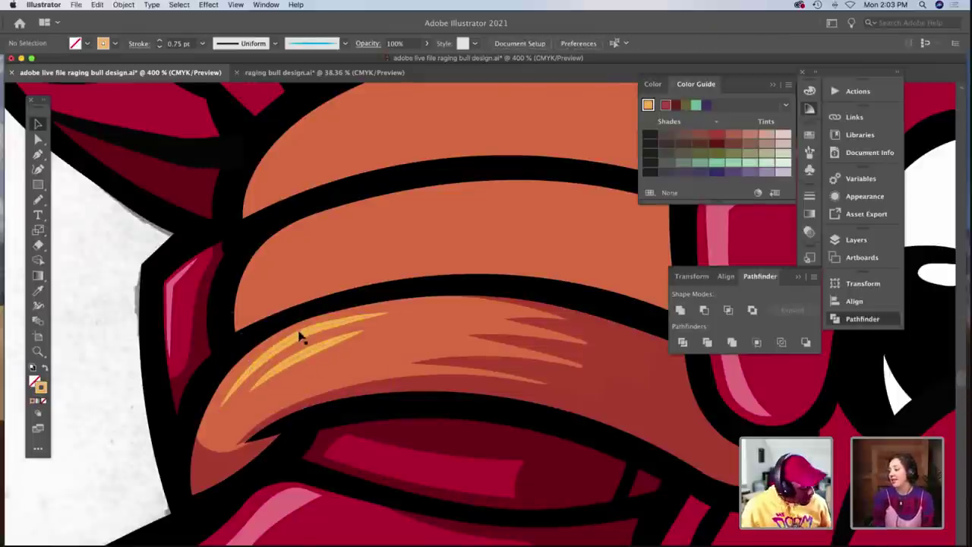
Lengthen the upper yellow highlight along the lowest band by shifting its end point and the neighbouring anchor point, and deselect it.
key(a)
click(388, 316)
drag(390, 317, 419, 313)
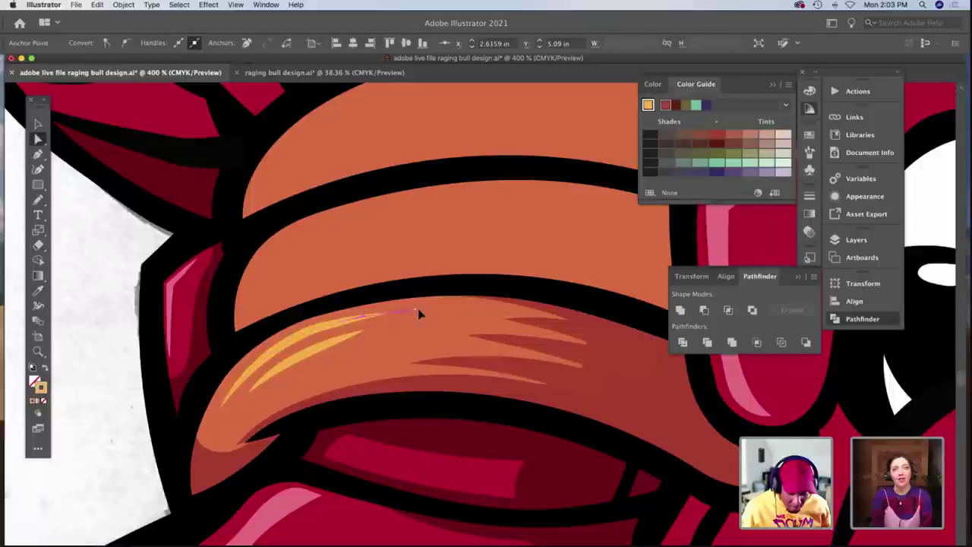
drag(345, 320, 374, 316)
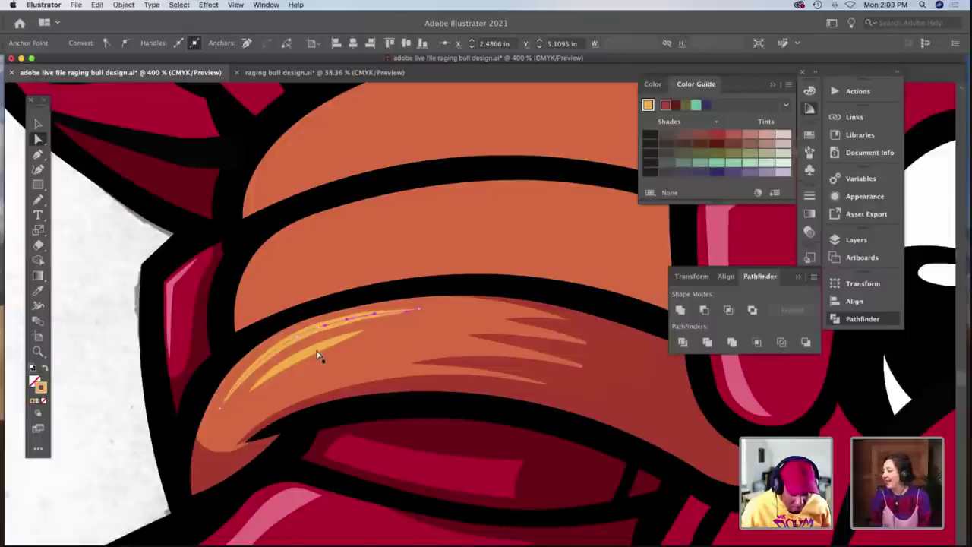
key(super+shift+a)
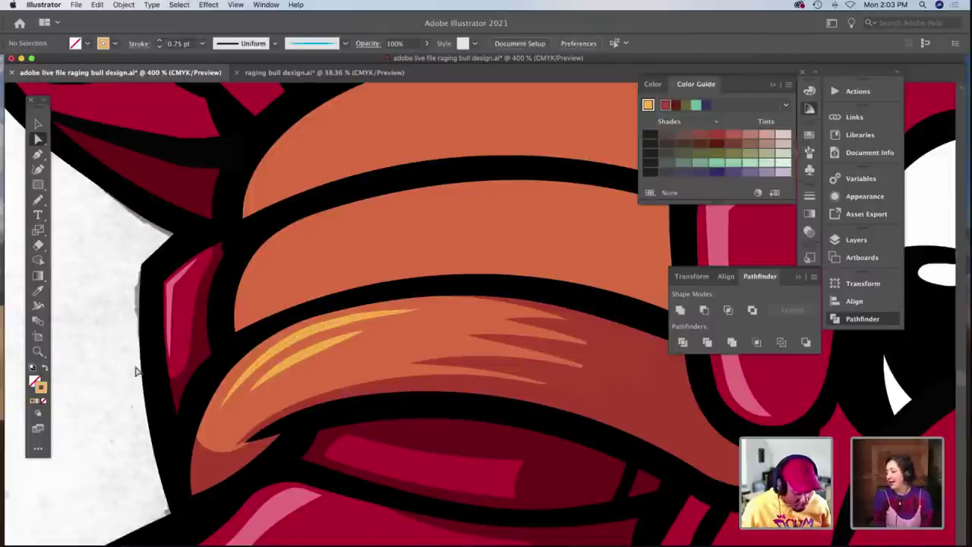
Paint a third curved yellow highlight just below the second on the lowest band, using the second highlight's stroke settings, and deselect it.
key(z)
alt+click(298, 376)
scroll(298, 376, right, 5)
scroll(297, 377, down, 1)
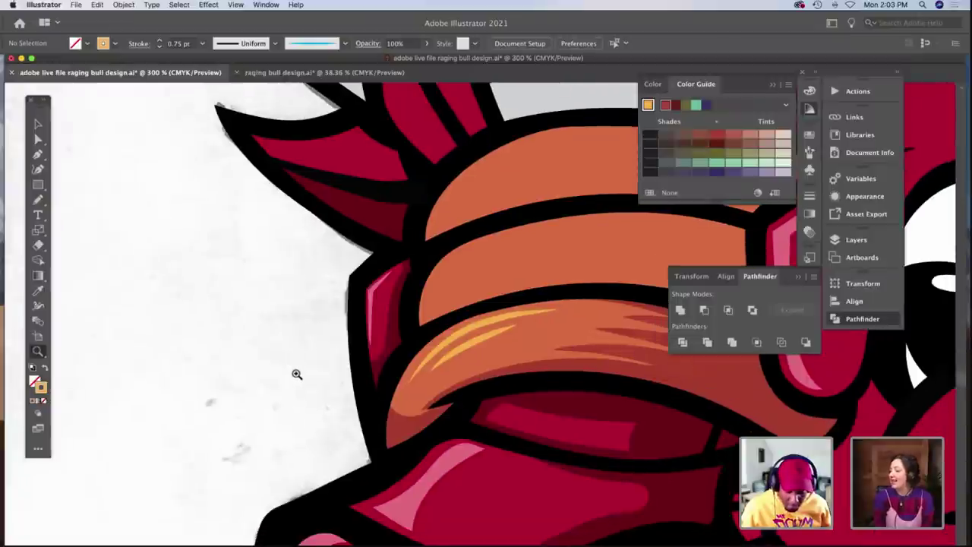
key(v)
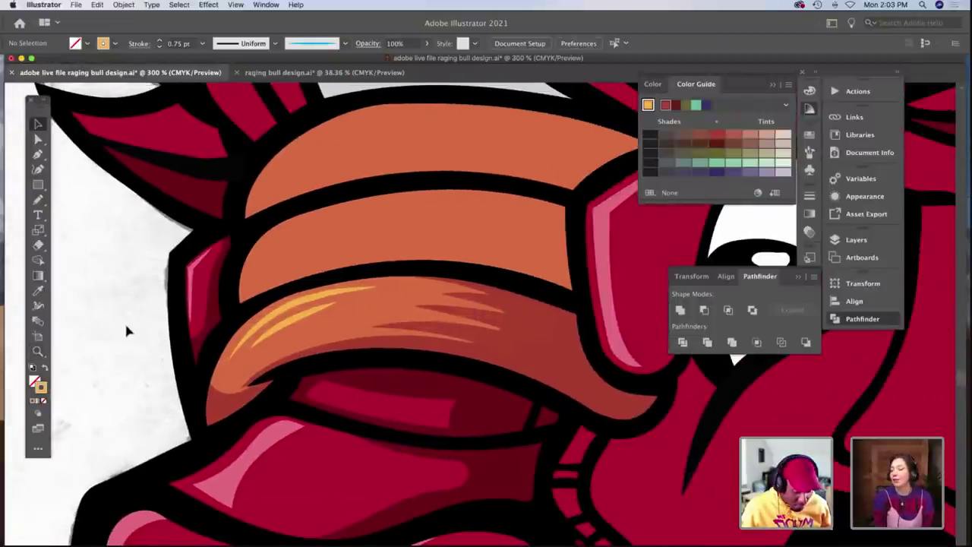
click(291, 327)
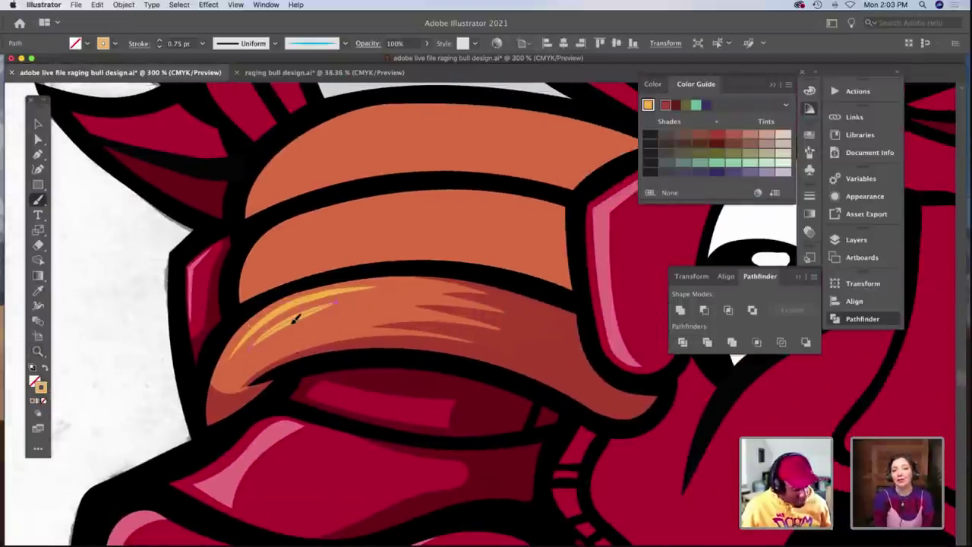
key(b)
key(a)
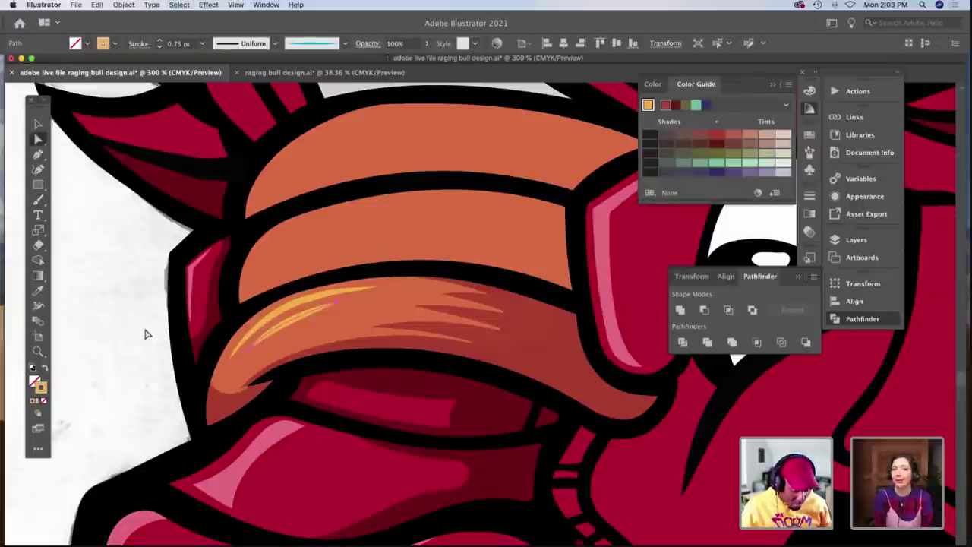
click(147, 334)
key(b)
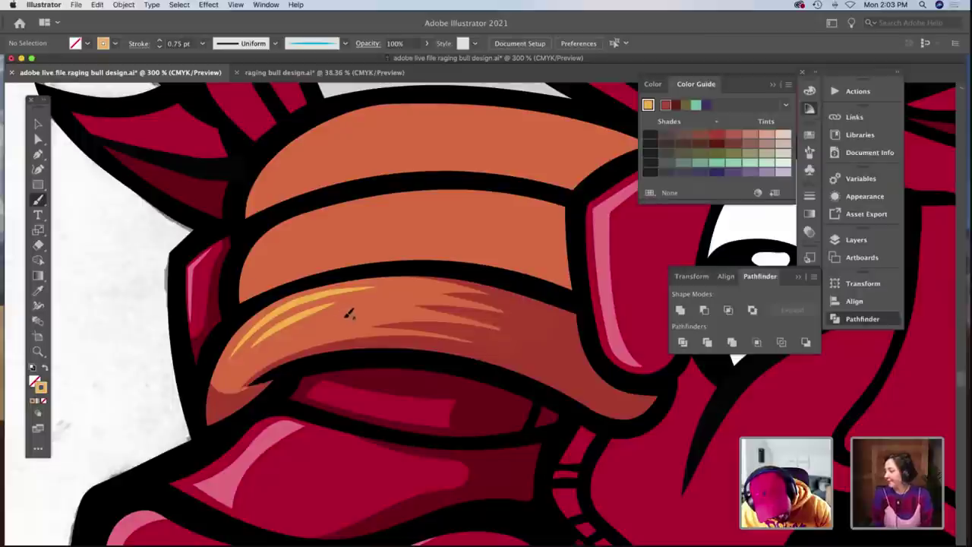
drag(339, 317, 267, 350)
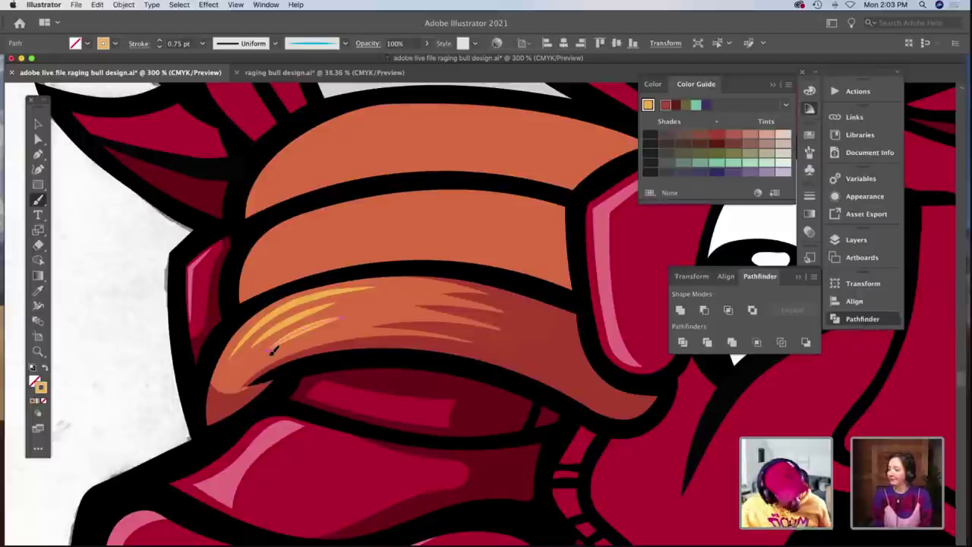
key(v)
click(99, 338)
scroll(199, 342, up, 5)
scroll(200, 341, right, 5)
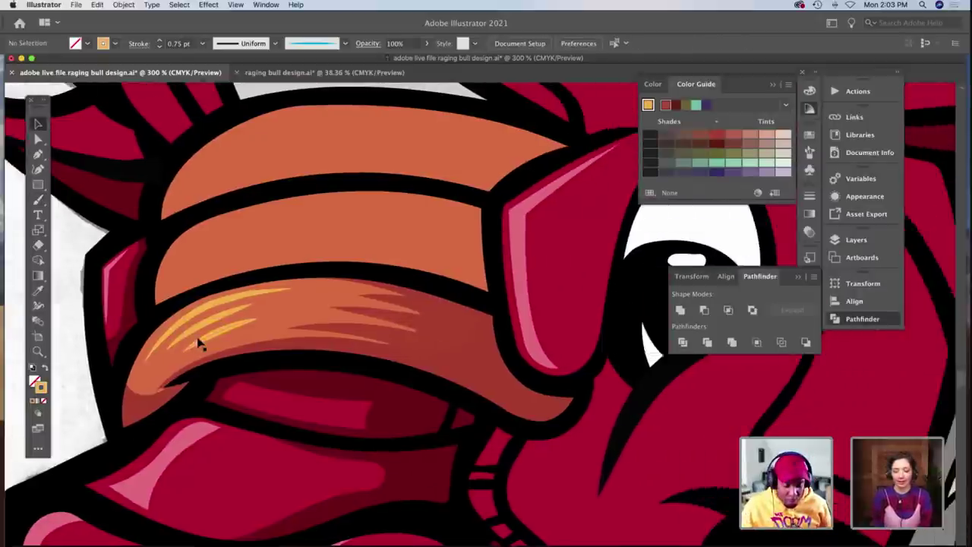
key(b)
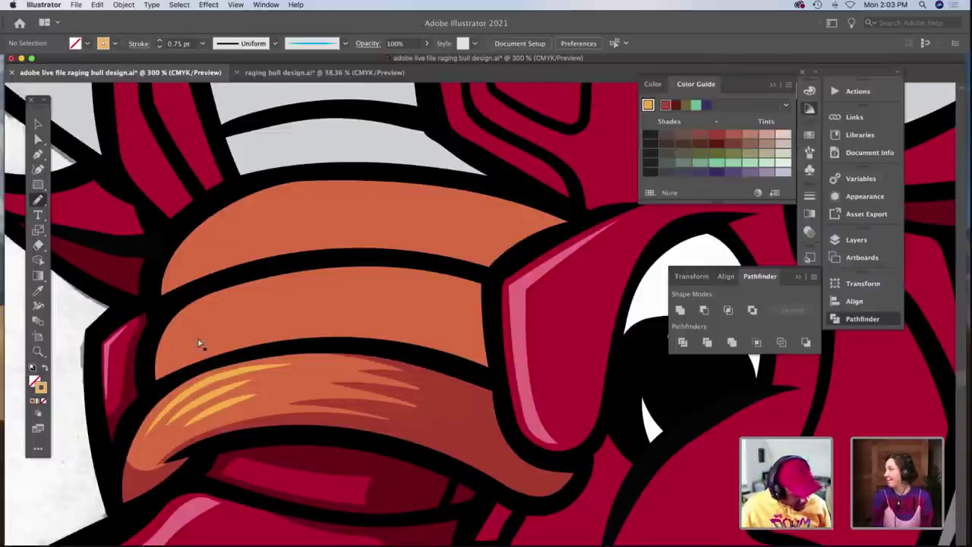
key(v)
scroll(183, 319, up, 1)
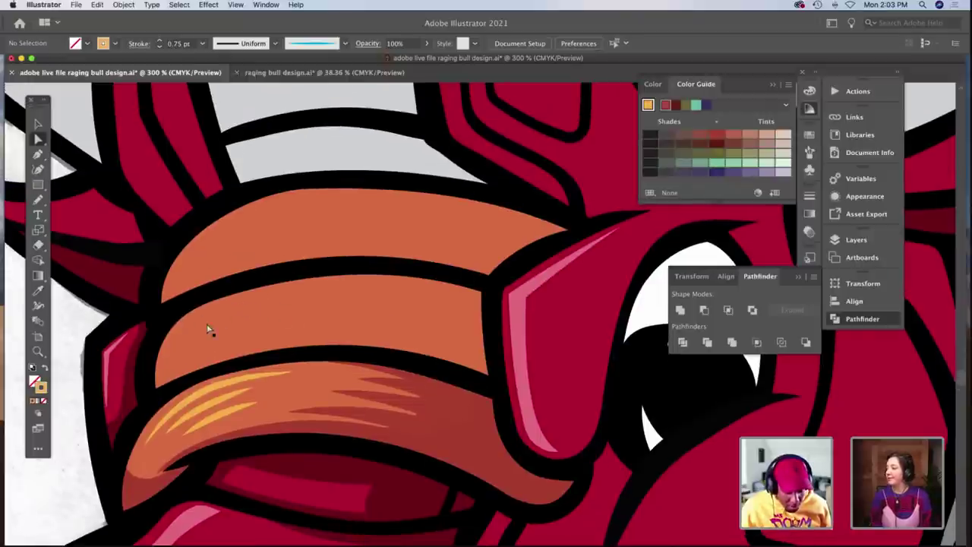
key(z)
click(278, 341)
scroll(289, 332, right, 4)
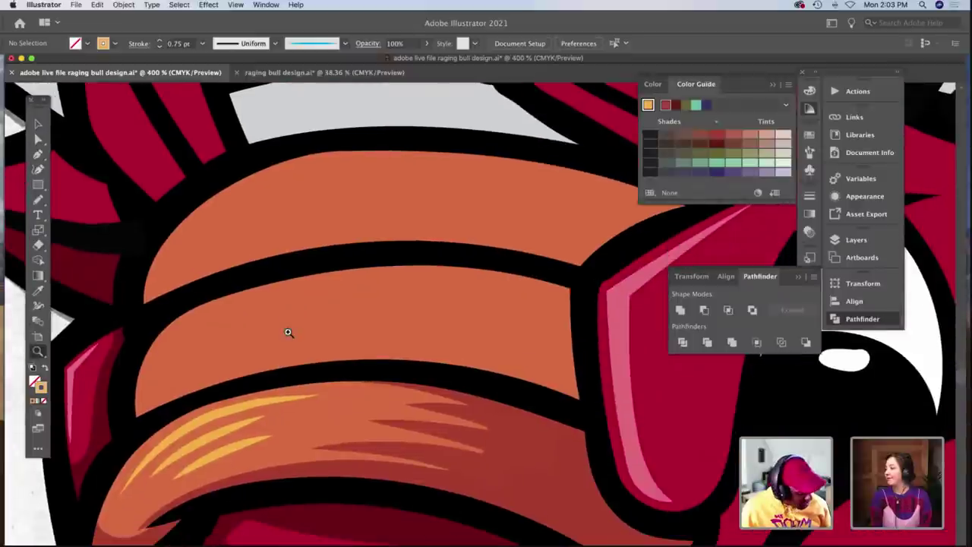
Draw the curved outer edge of a highlight at the middle orange band's left end, trim its lower segment and adjust the lower end point.
key(b)
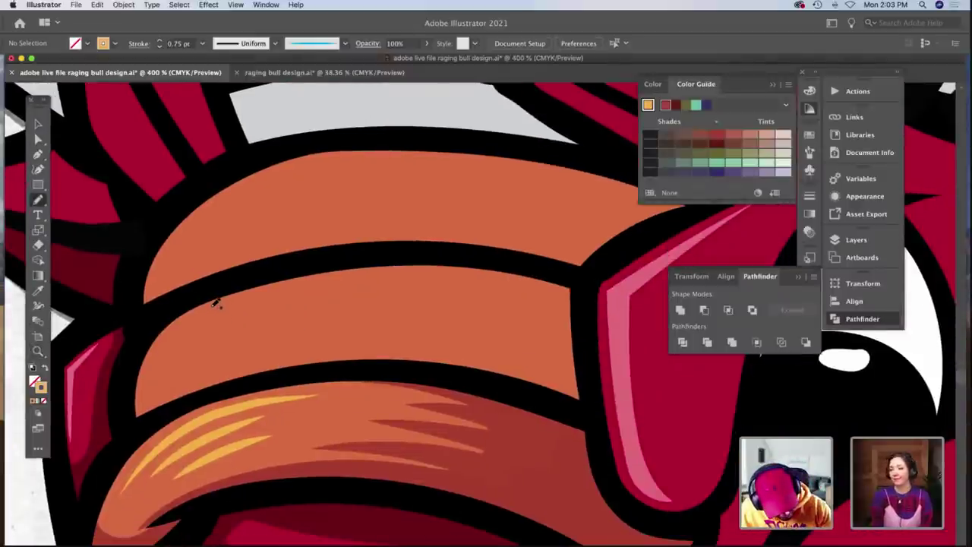
mouse_move(187, 320)
mouse_down()
mouse_move(162, 342)
mouse_move(148, 385)
mouse_move(215, 370)
mouse_up()
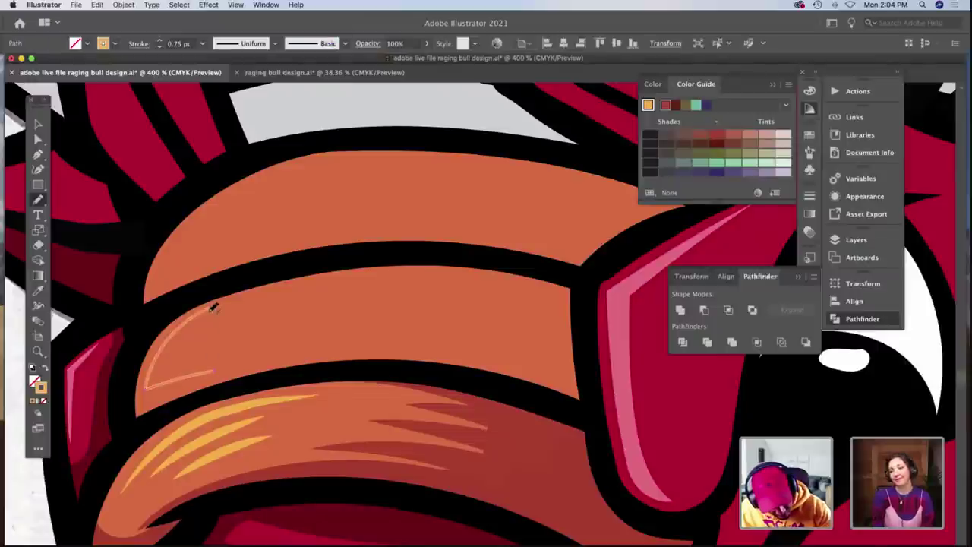
drag(208, 306, 210, 367)
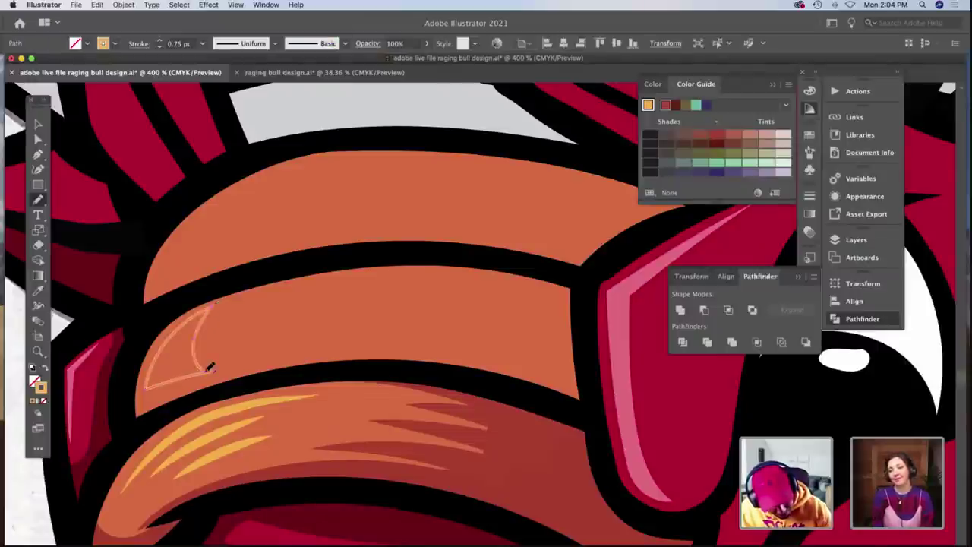
key(super+z)
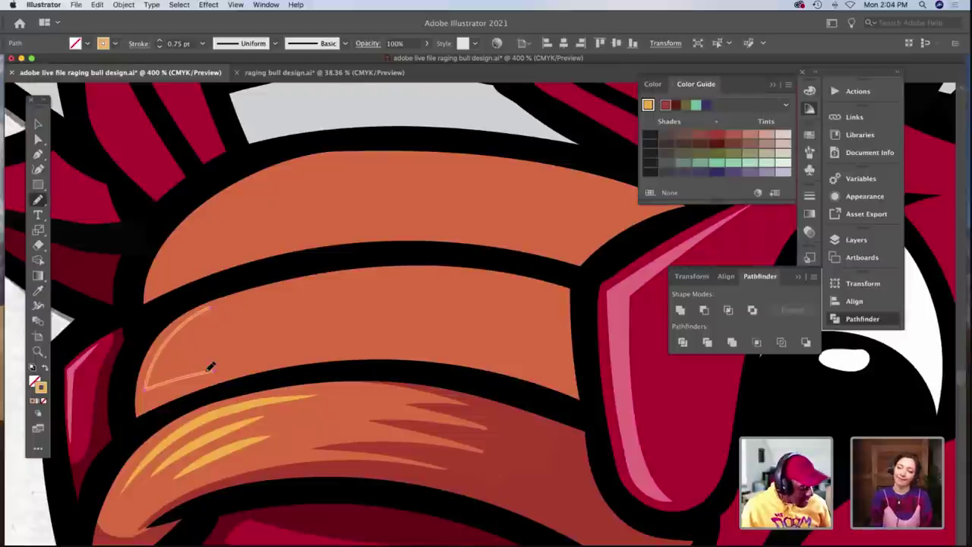
key(a)
click(215, 372)
key(Delete)
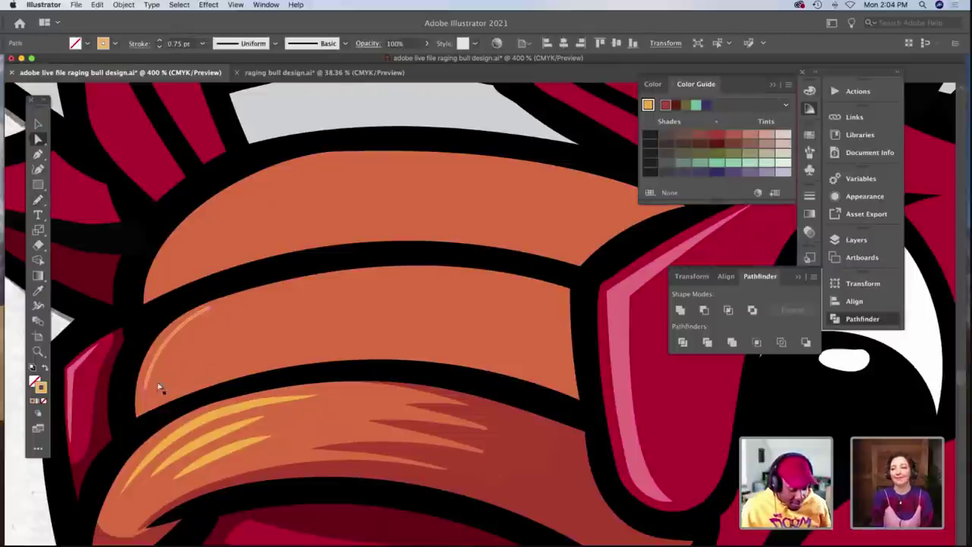
click(149, 391)
drag(150, 391, 150, 389)
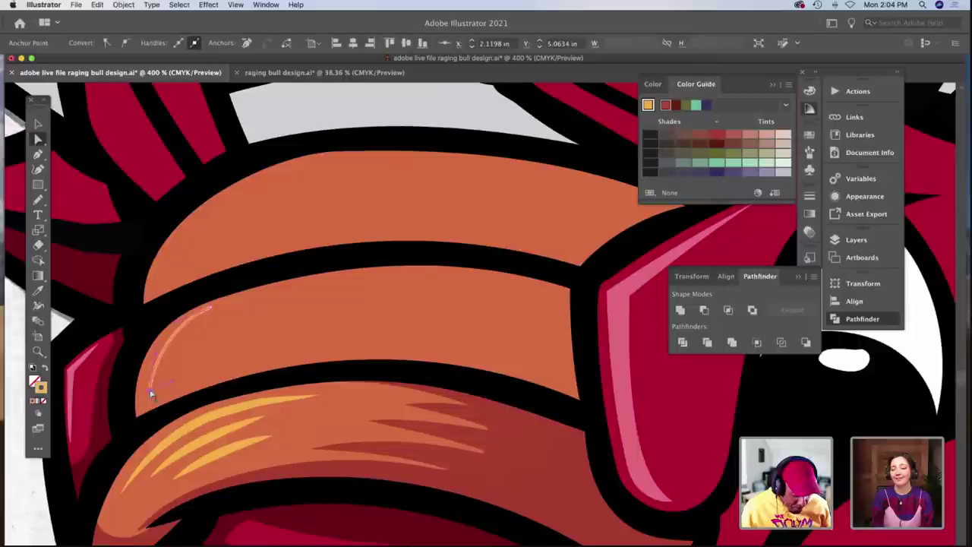
click(214, 308)
Draw the remaining sides of the middle band's highlight to close it, and swap its stroke and fill so it becomes solid yellow-orange.
key(b)
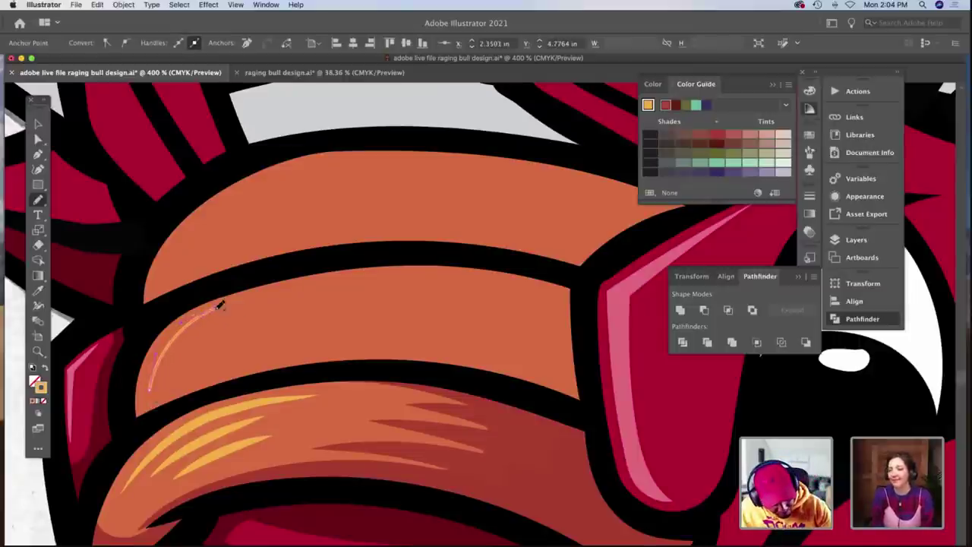
mouse_move(219, 305)
mouse_down()
mouse_move(191, 373)
mouse_move(154, 388)
mouse_up()
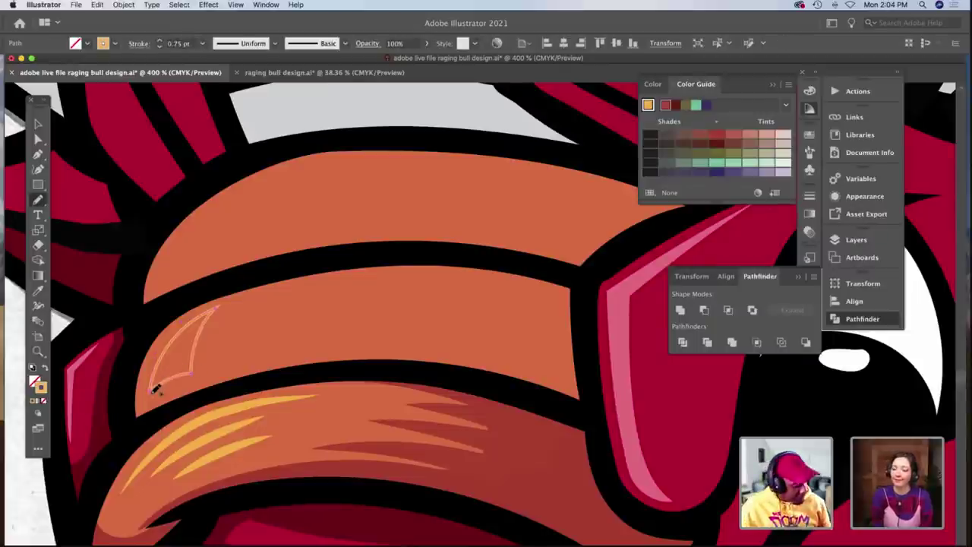
key(shift+x)
scroll(106, 398, left, 3)
key(a)
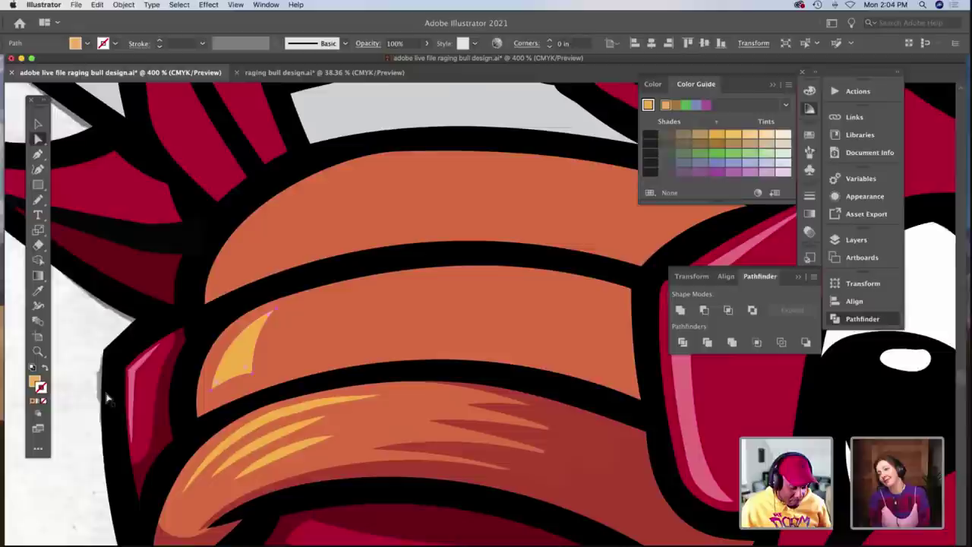
click(86, 393)
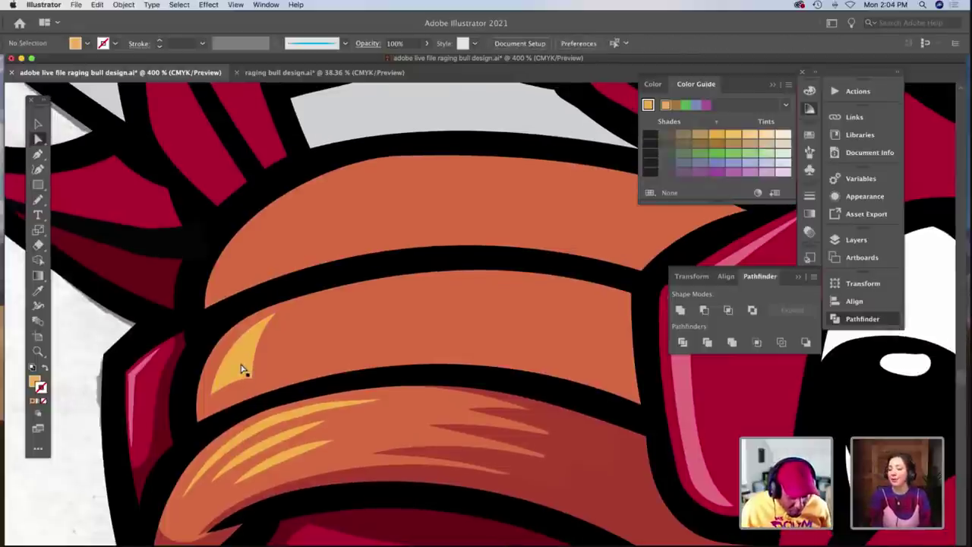
click(241, 369)
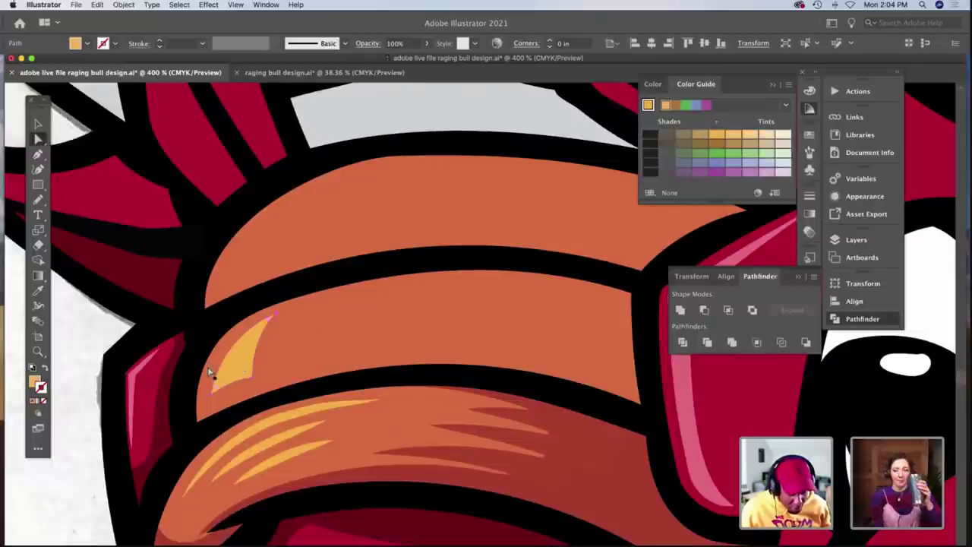
click(104, 321)
Draw a pointed highlight outline with the Pencil tool along the left end of the top orange band.
scroll(181, 325, right, 3)
scroll(181, 325, right, 2)
scroll(181, 325, up, 2)
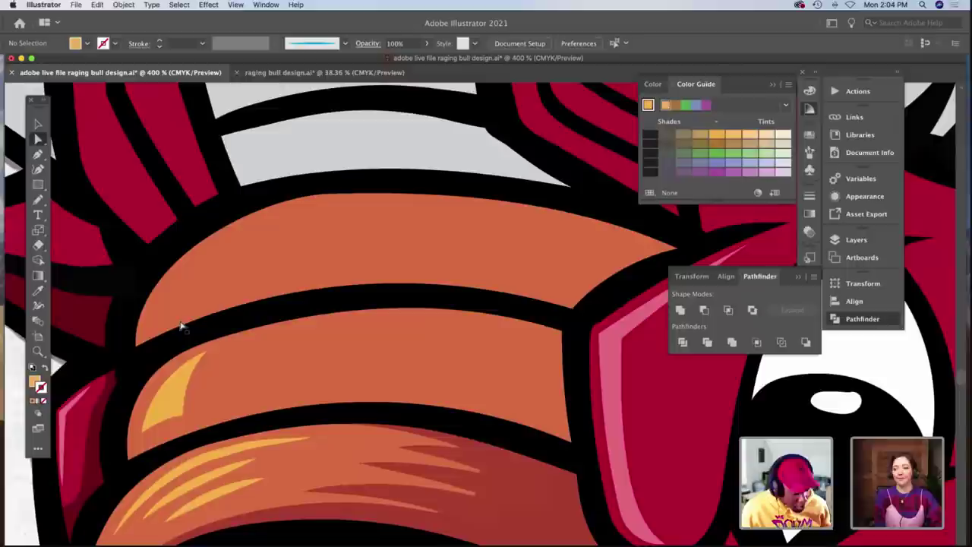
key(n)
scroll(182, 319, up, 5)
scroll(182, 319, left, 2)
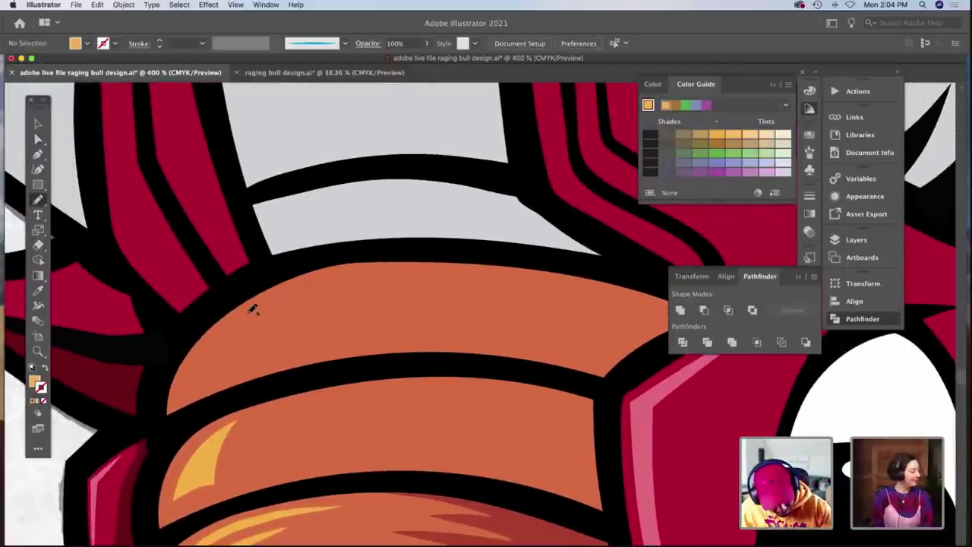
mouse_move(211, 344)
mouse_down()
mouse_move(191, 360)
mouse_move(190, 380)
mouse_up()
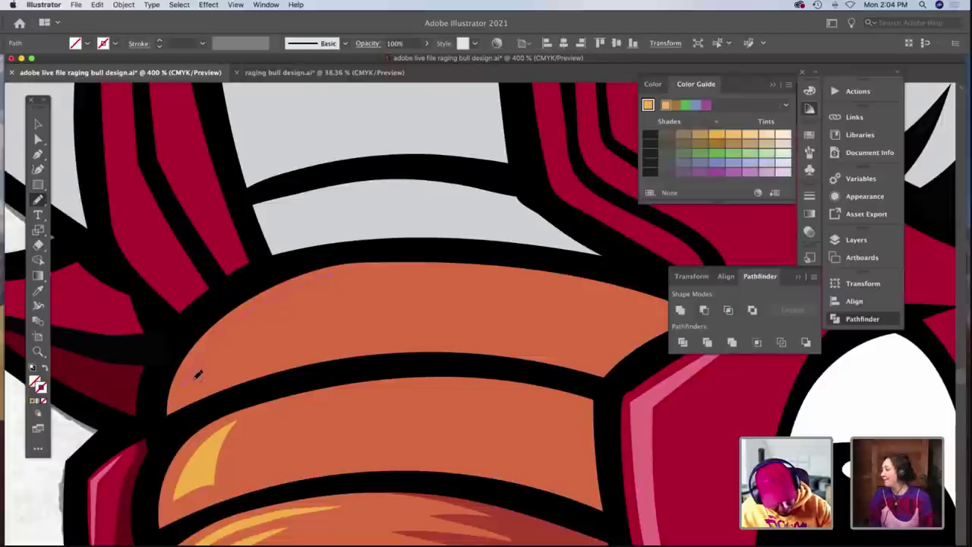
drag(270, 351, 331, 274)
mouse_move(316, 287)
mouse_down()
mouse_move(269, 352)
mouse_move(188, 380)
mouse_up()
Fill the top band's highlight with the yellow-orange sampled from the middle band's highlight.
key(i)
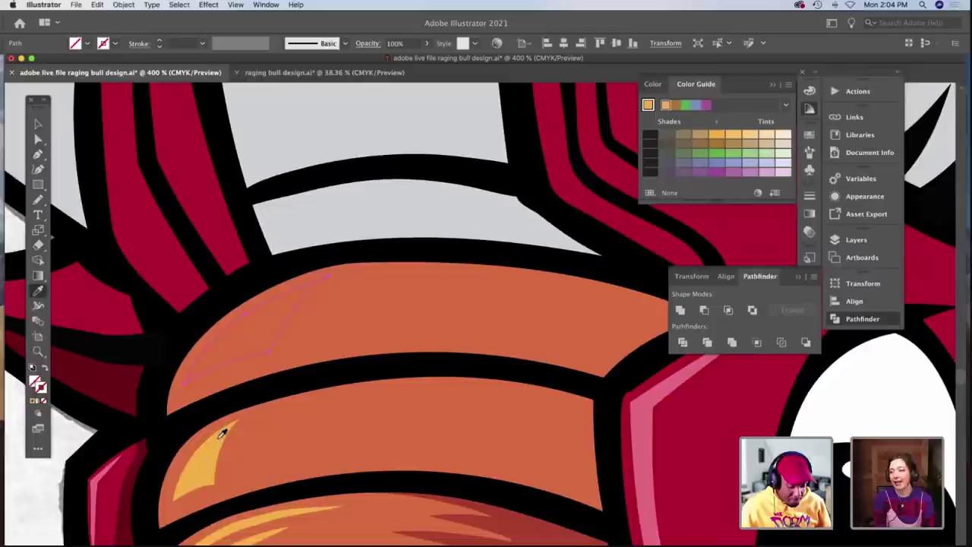
click(221, 433)
key(a)
Nudge the anchor point on the top highlight's outer edge slightly toward the black outline, and deselect the shape.
scroll(228, 370, up, 2)
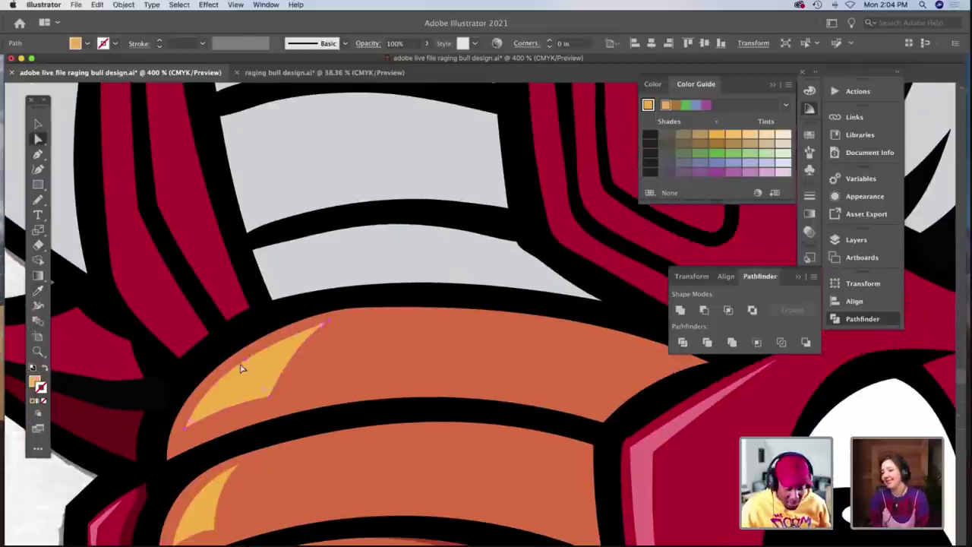
click(245, 361)
drag(246, 359, 249, 356)
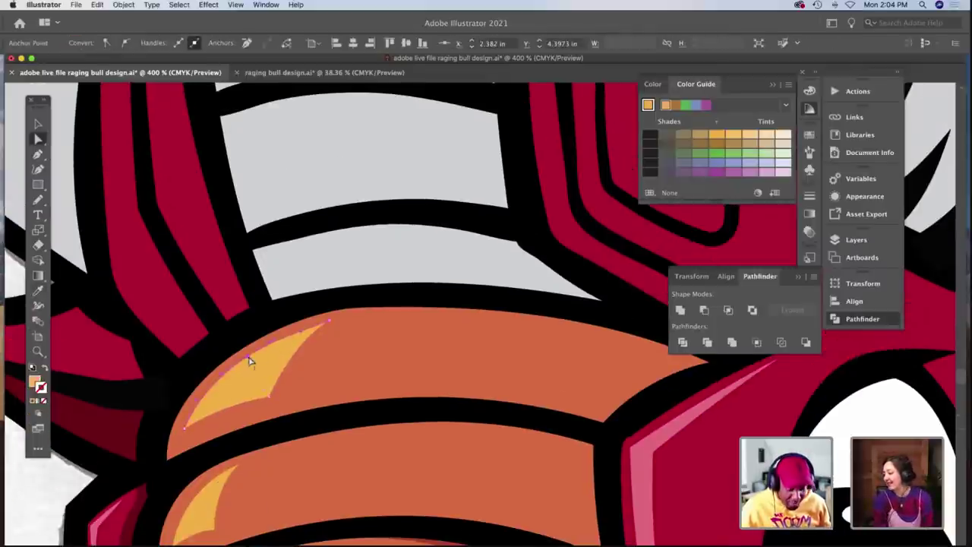
scroll(200, 382, left, 2)
scroll(198, 427, left, 3)
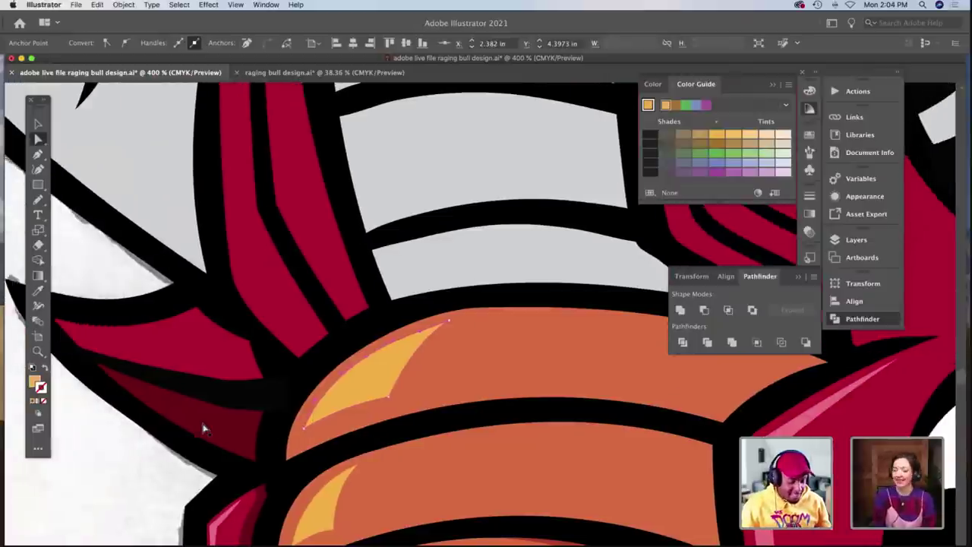
scroll(182, 427, down, 2)
click(174, 427)
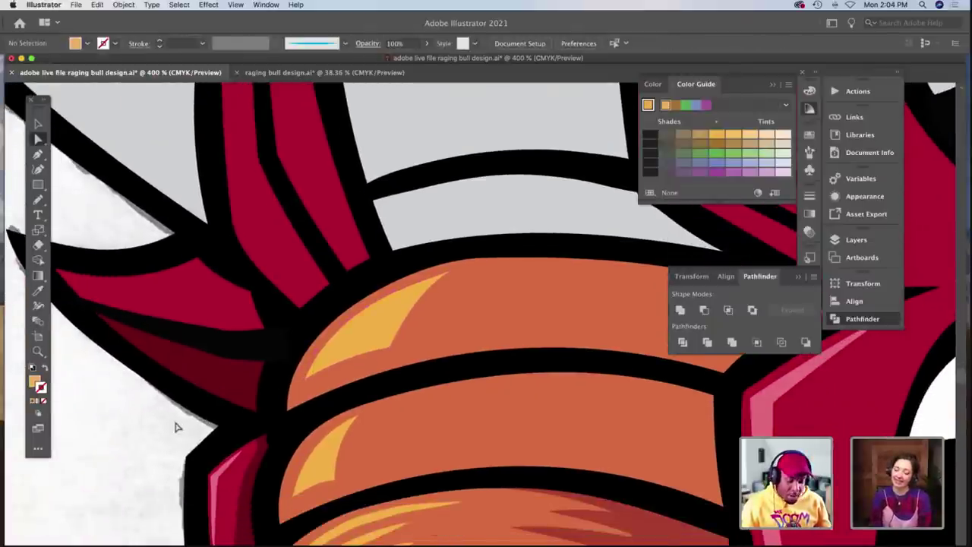
Refine the curve at the upper tip of the top band's highlight, and deselect the shape.
scroll(174, 427, right, 5)
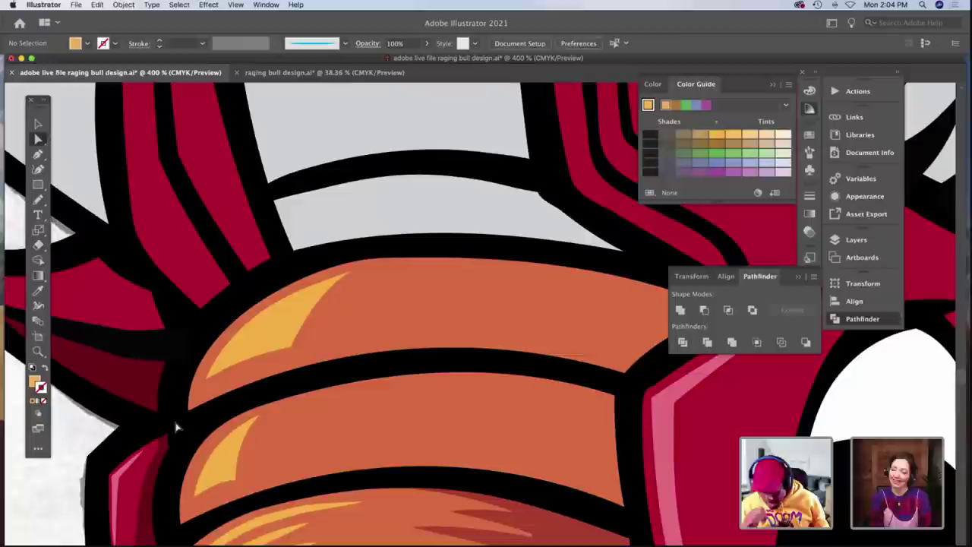
key(z)
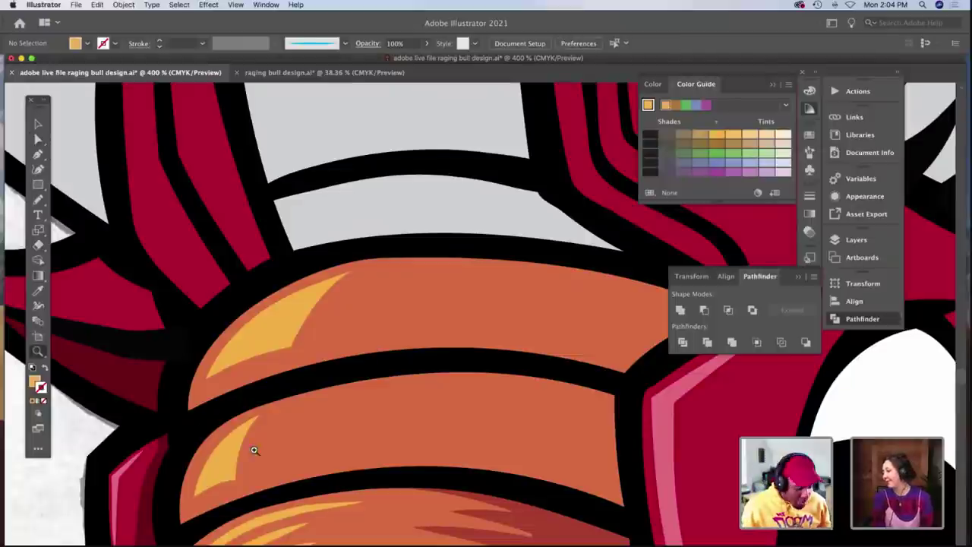
alt+click(498, 393)
alt+click(500, 394)
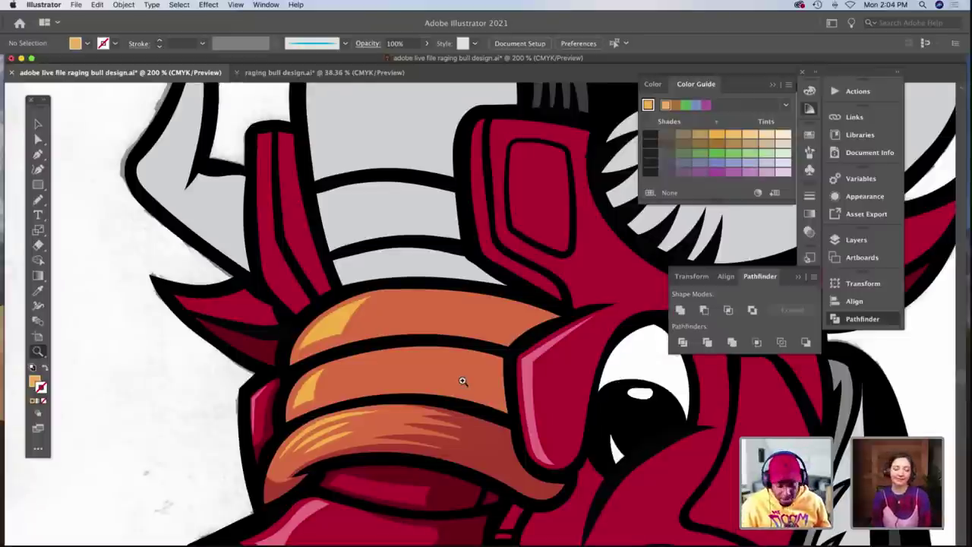
scroll(462, 379, down, 3)
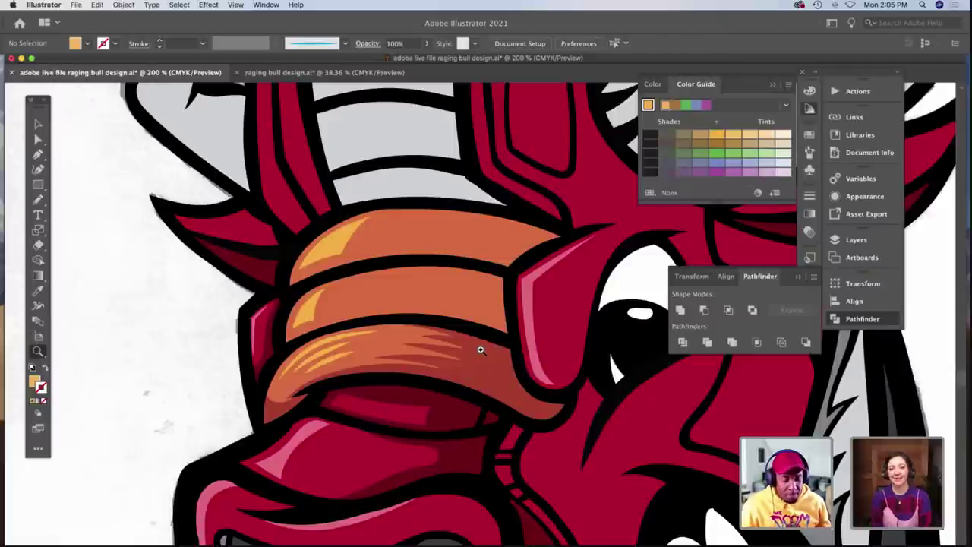
click(464, 302)
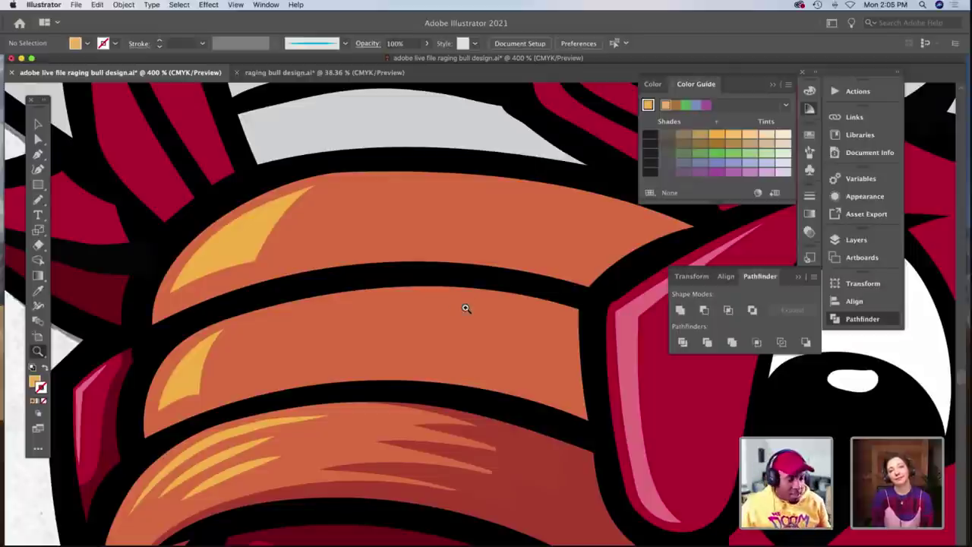
key(a)
click(253, 263)
click(253, 264)
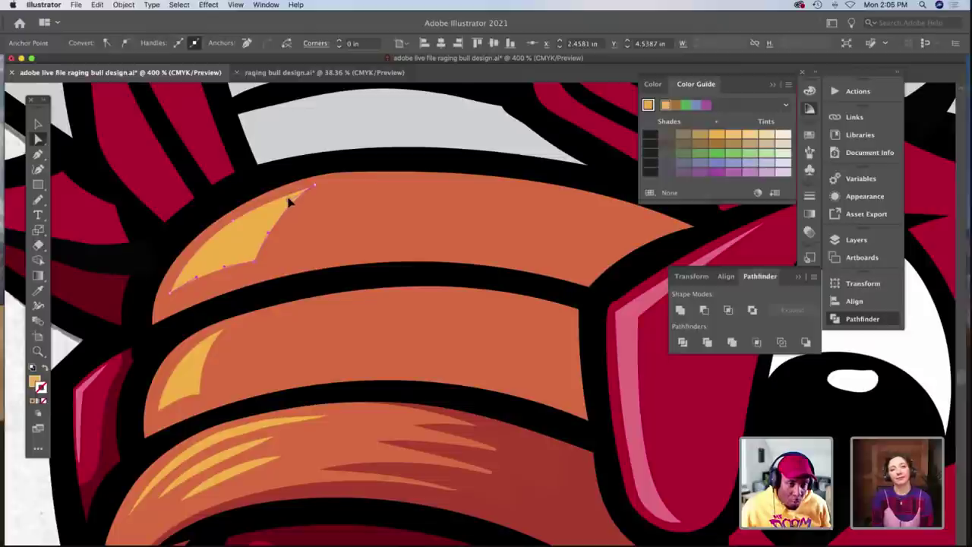
click(315, 187)
drag(315, 186, 292, 197)
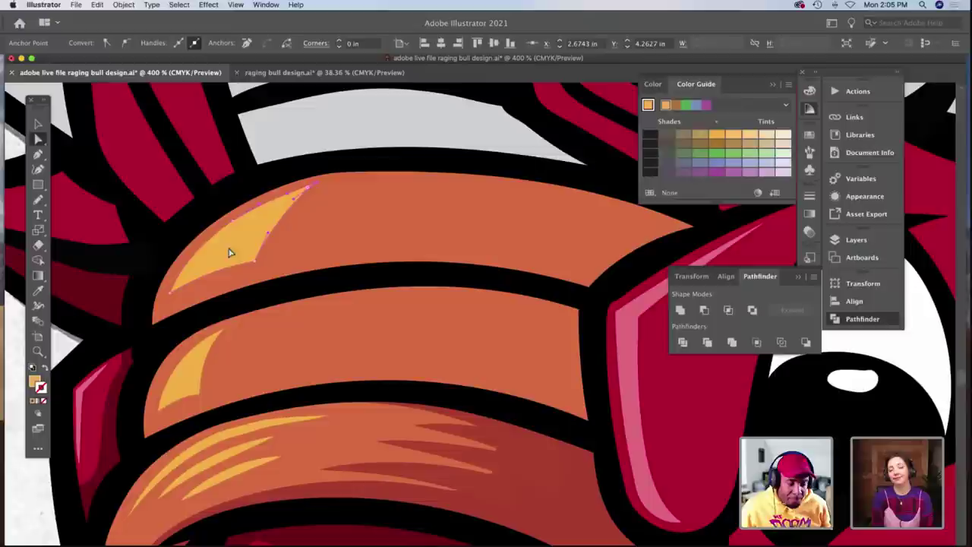
scroll(213, 250, left, 5)
scroll(213, 250, down, 3)
click(123, 294)
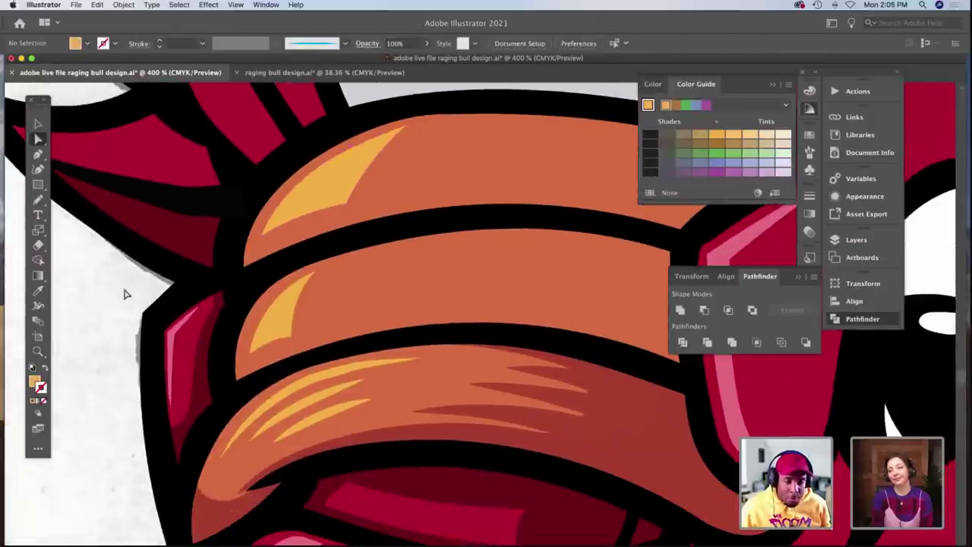
Draw a large shape outline with the Pencil tool from above the middle orange band, around its centre and back along its lower edge.
scroll(126, 292, right, 5)
scroll(126, 289, down, 2)
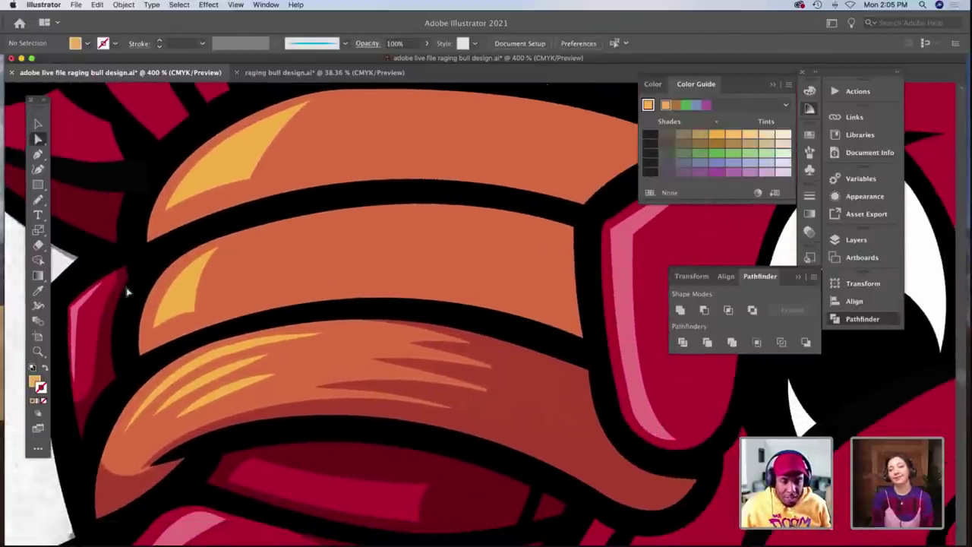
scroll(126, 287, right, 2)
key(n)
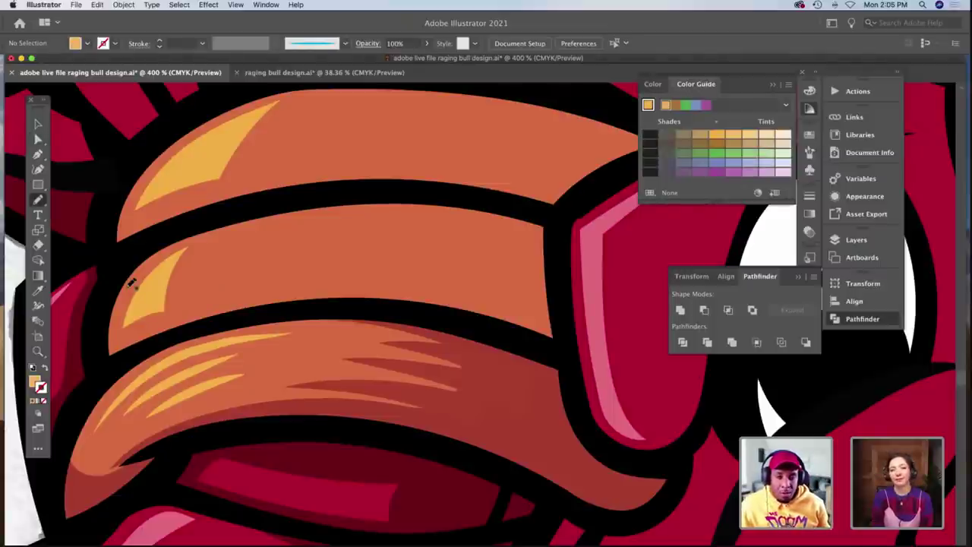
scroll(278, 241, left, 1)
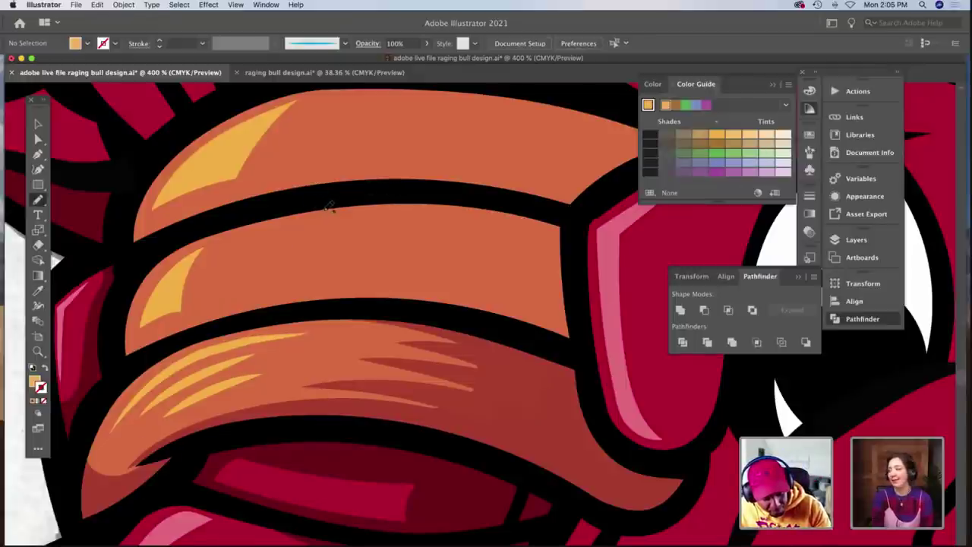
mouse_move(341, 195)
mouse_down()
mouse_move(417, 198)
mouse_move(442, 213)
mouse_move(447, 270)
mouse_move(279, 291)
mouse_move(149, 345)
mouse_up()
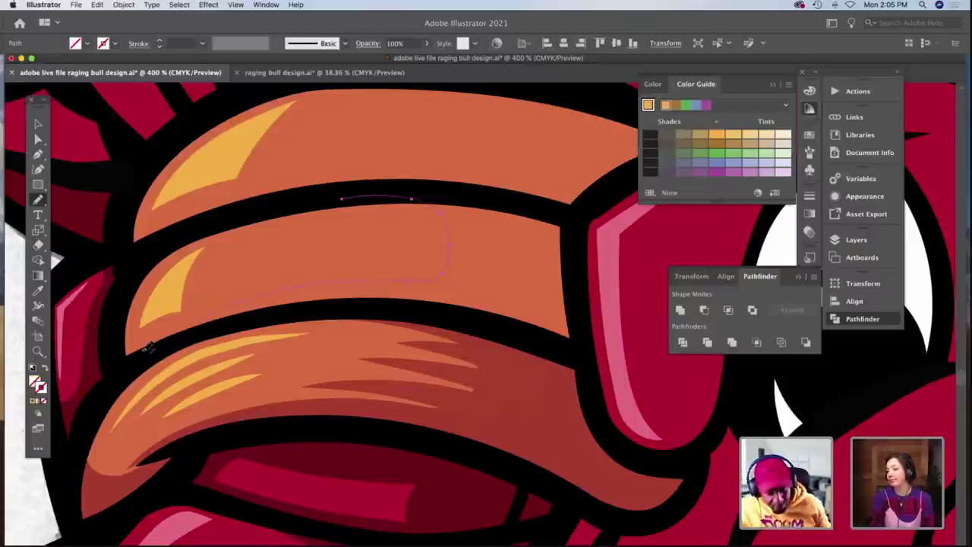
Cut the new outline, isolate the middle orange band and paste the outline in place inside it.
key(v)
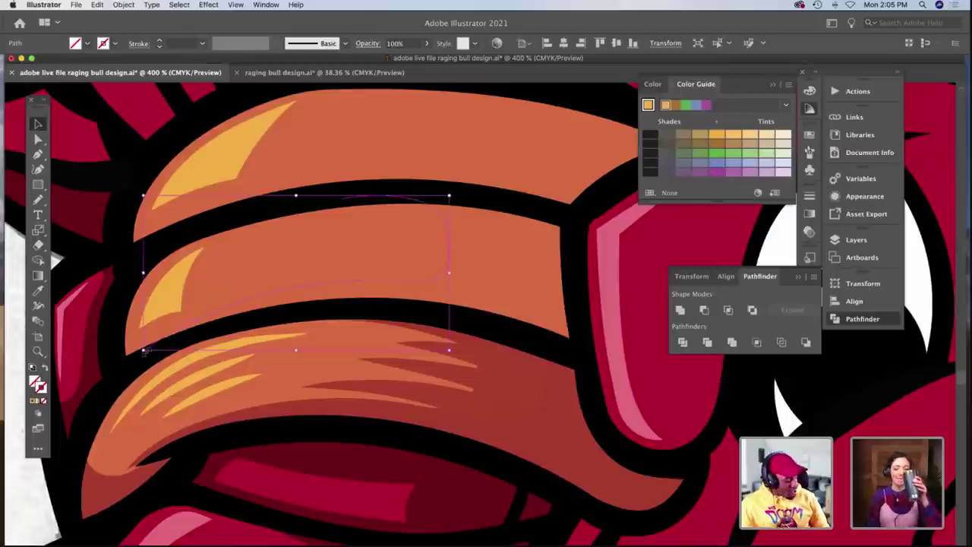
key(Delete)
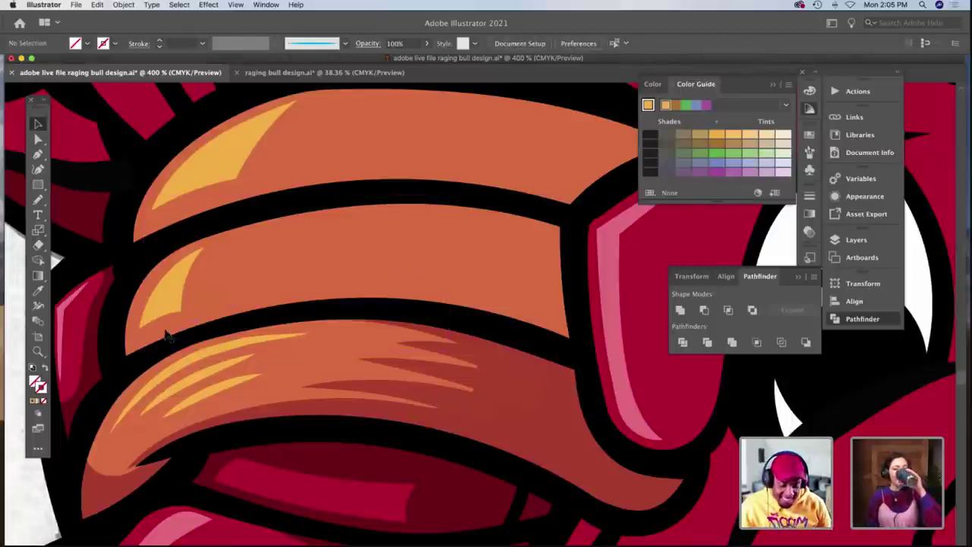
double_click(334, 286)
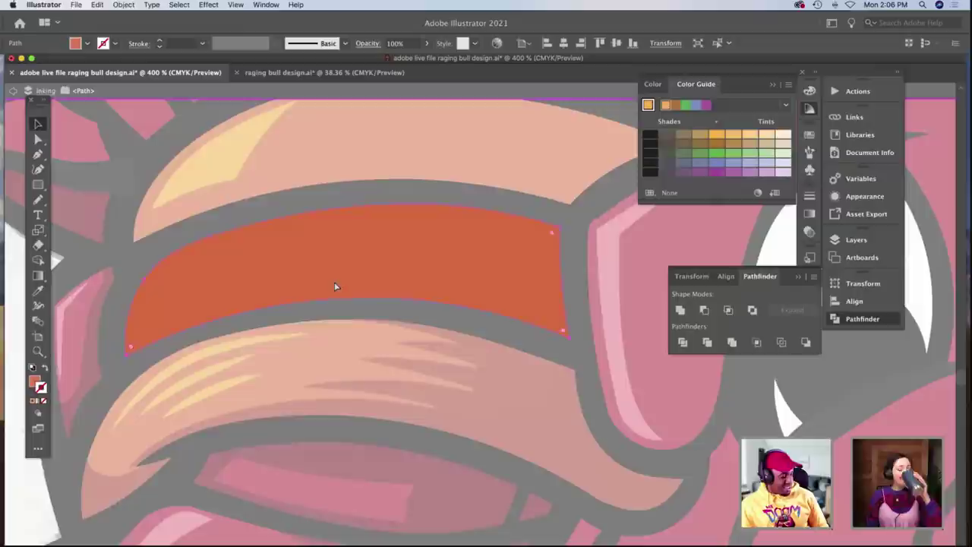
click(334, 285)
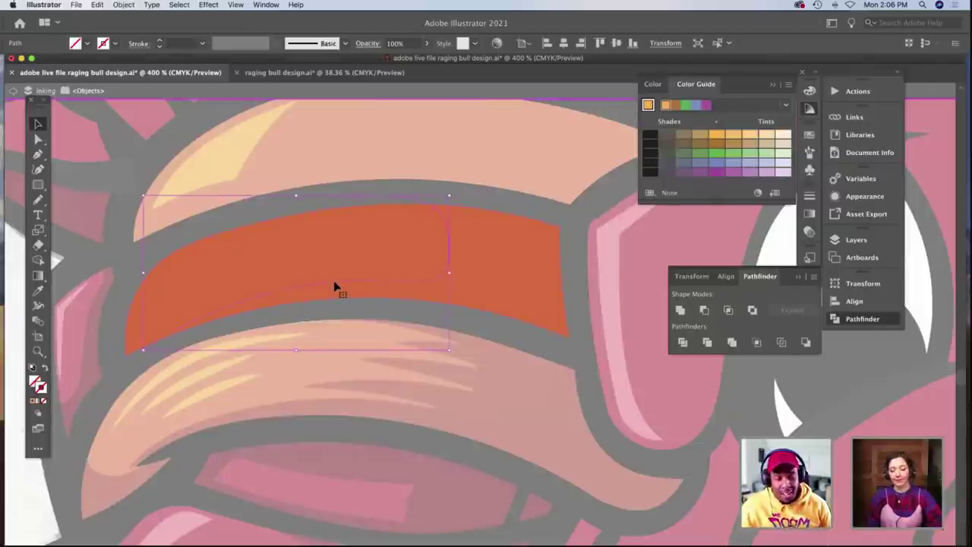
Divide the middle orange band along the pasted outline with Pathfinder, ungroup the resulting pieces and deselect them.
shift+click(423, 278)
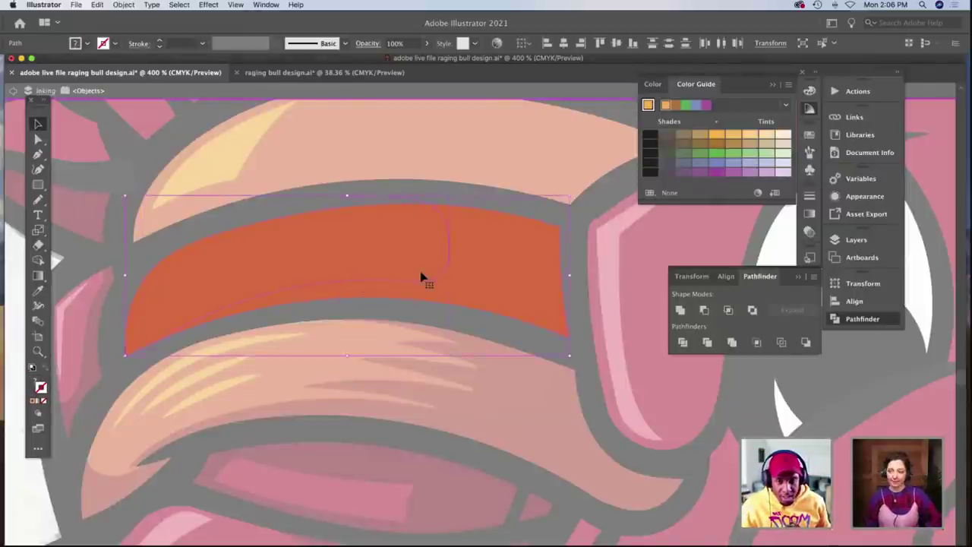
click(687, 343)
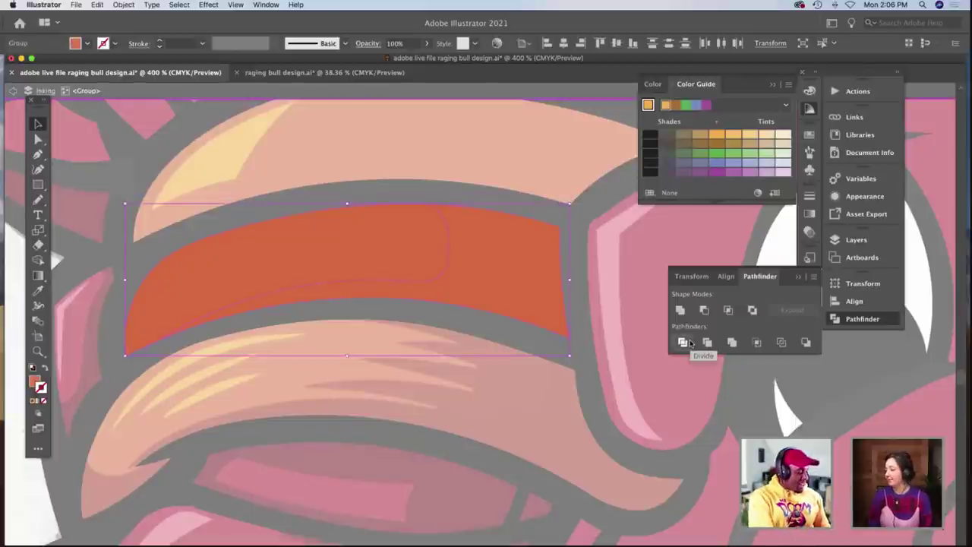
key(super+shift+g)
scroll(554, 325, left, 3)
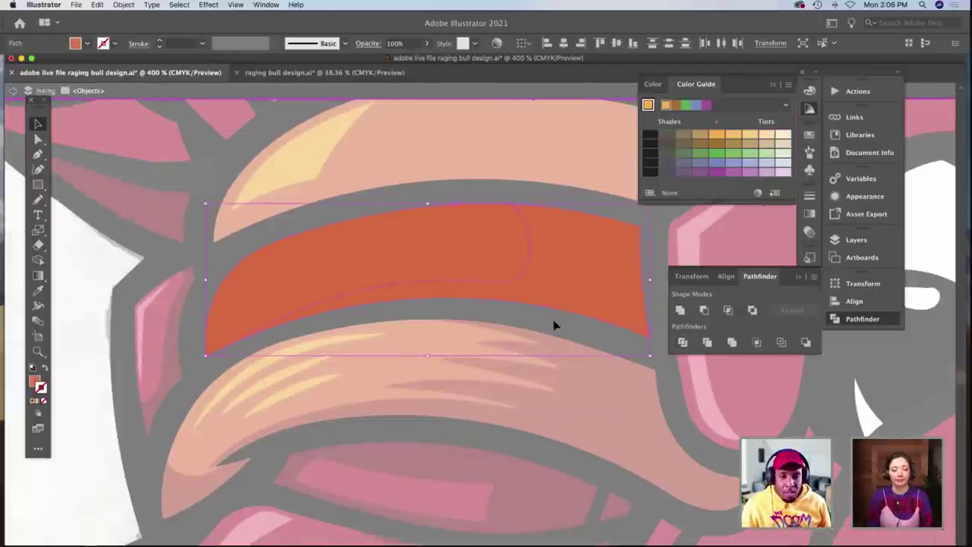
click(105, 267)
scroll(105, 266, left, 4)
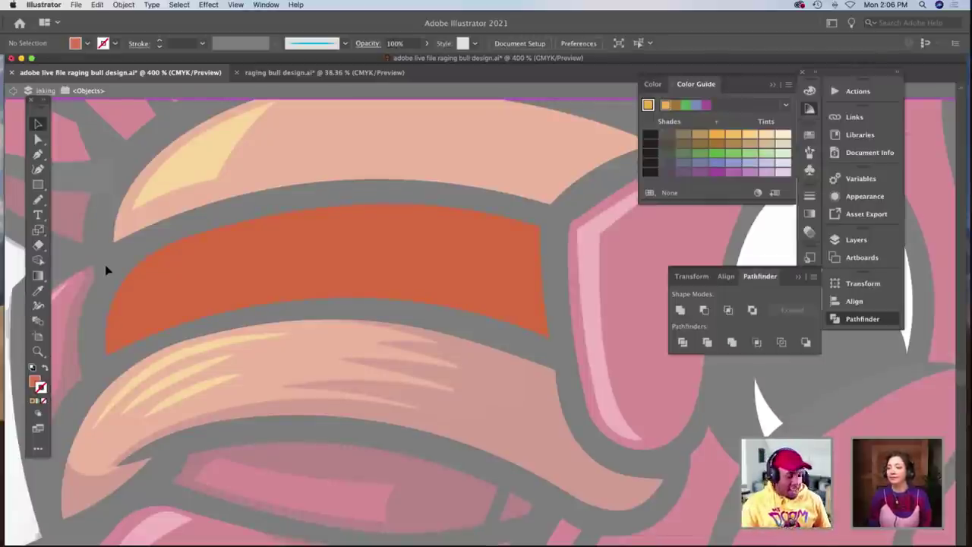
Fill the middle band's shadow piece, along its lower edge and inner end, with the lower band's dark red shading colour, and deselect it.
key(a)
click(450, 267)
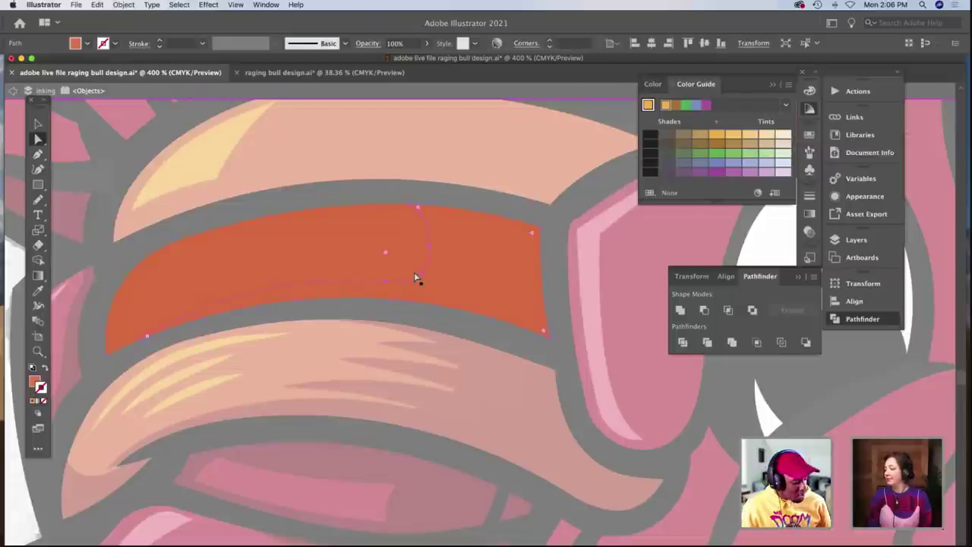
key(i)
key(shift+x)
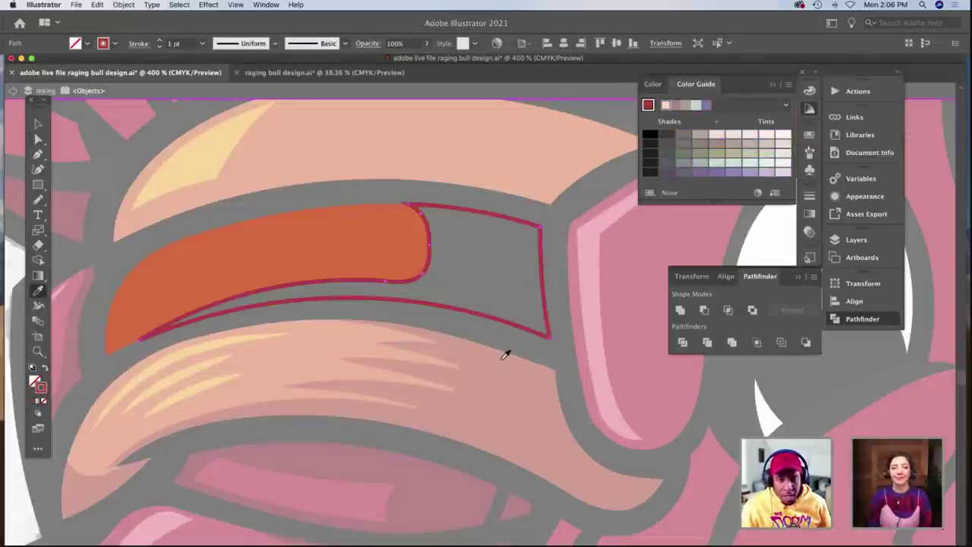
key(shift+x)
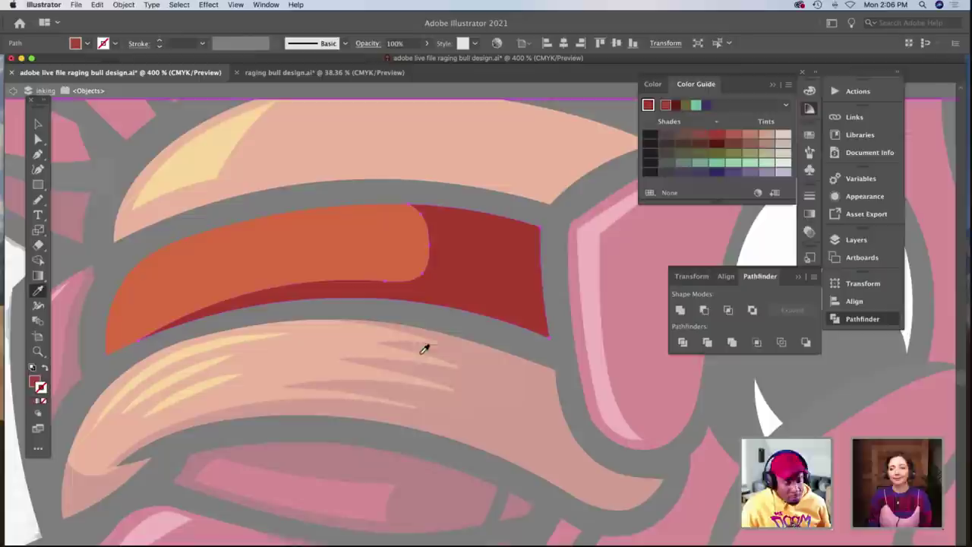
key(a)
scroll(360, 343, left, 5)
key(Left)
key(Left)
key(Left)
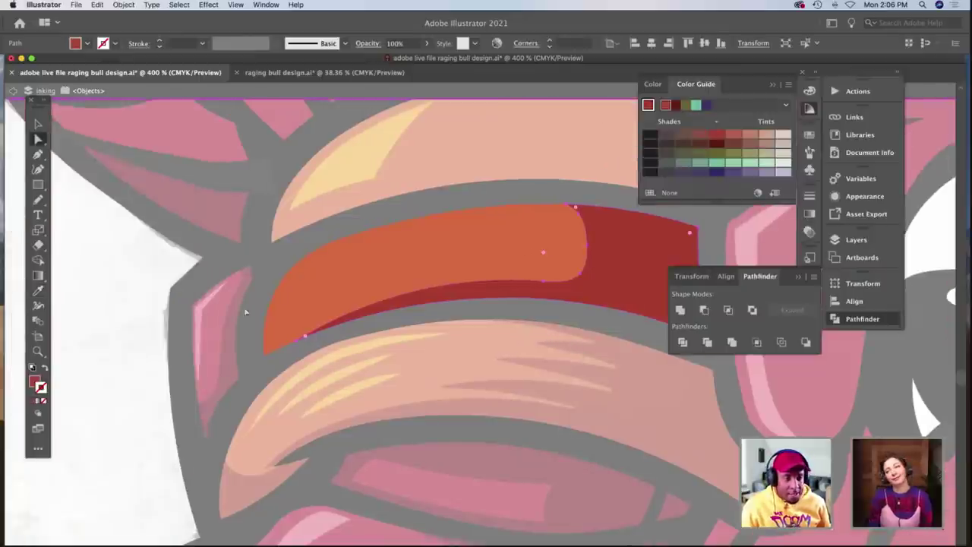
click(149, 280)
scroll(149, 280, left, 6)
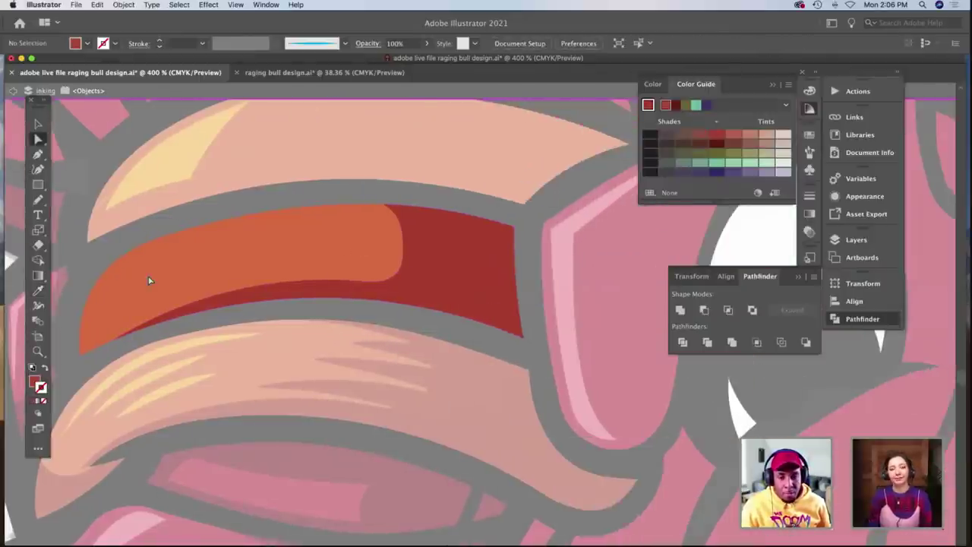
Leave isolation mode and examine the highlights and shading across the three orange bands.
scroll(149, 280, right, 3)
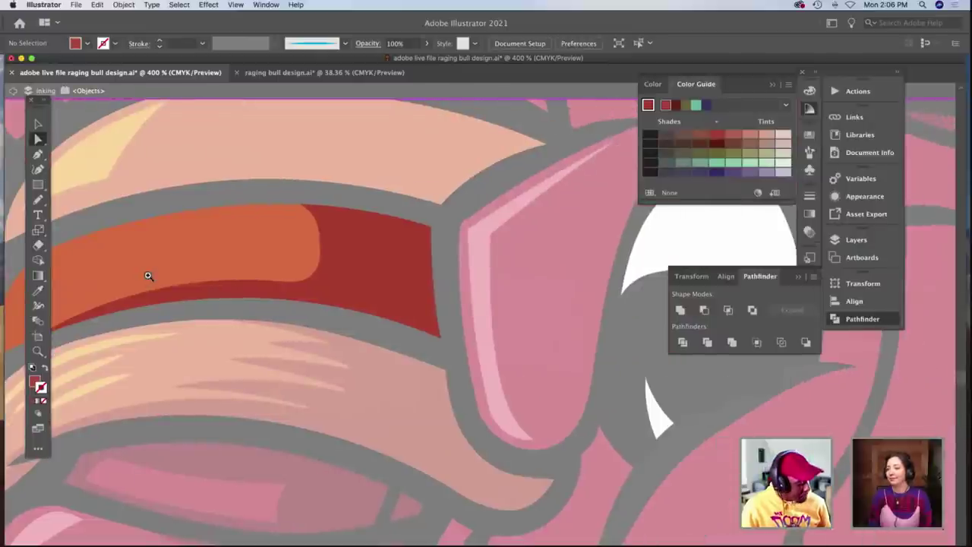
key(z)
alt+click(253, 304)
key(v)
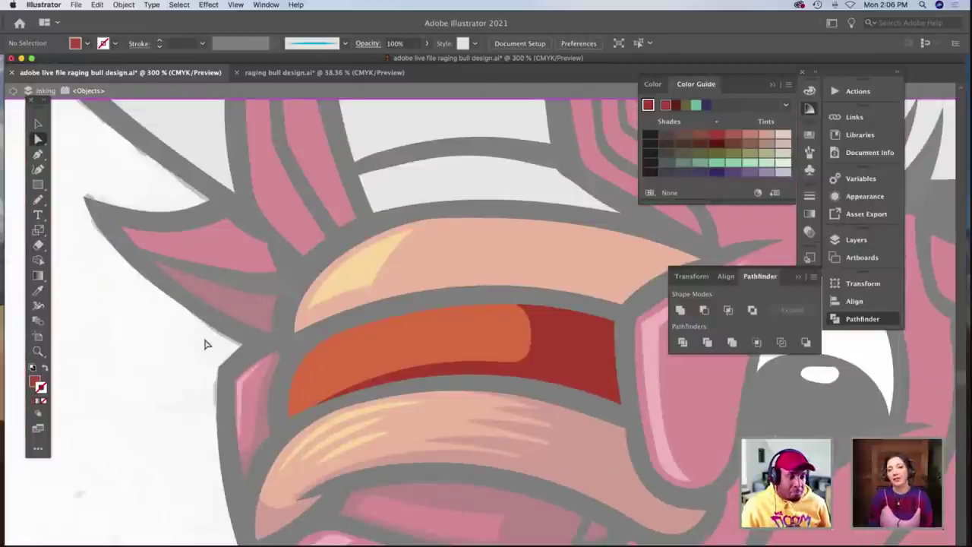
scroll(205, 334, down, 2)
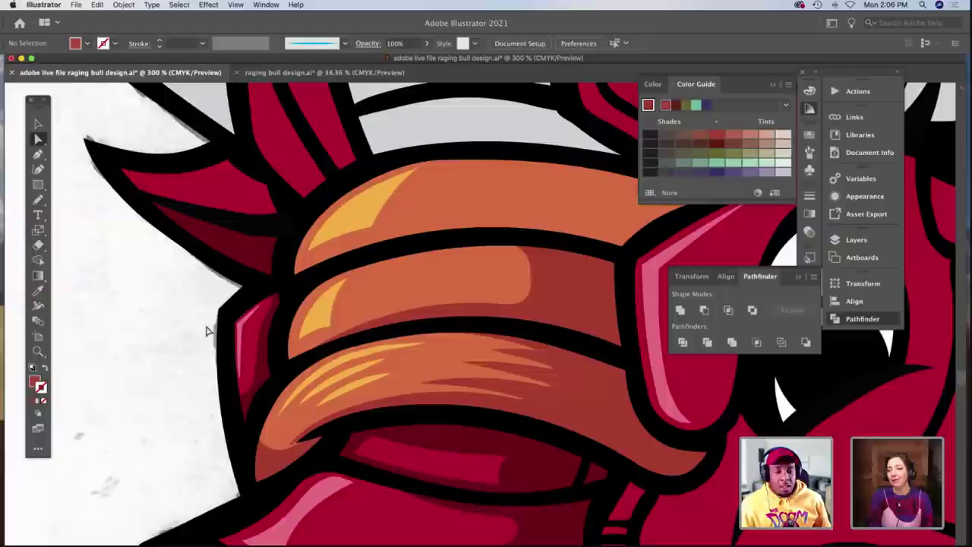
scroll(205, 330, right, 1)
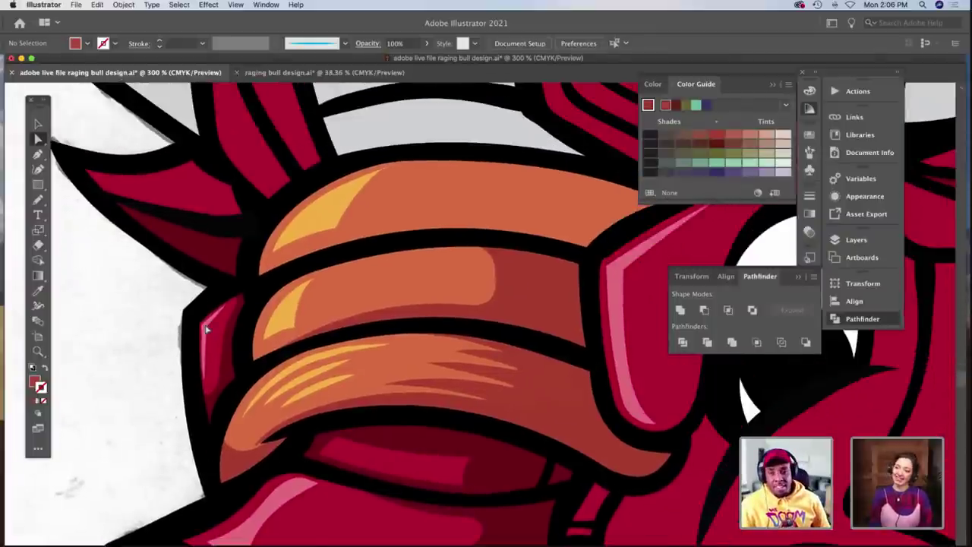
scroll(205, 331, up, 2)
scroll(205, 328, down, 5)
scroll(205, 328, right, 2)
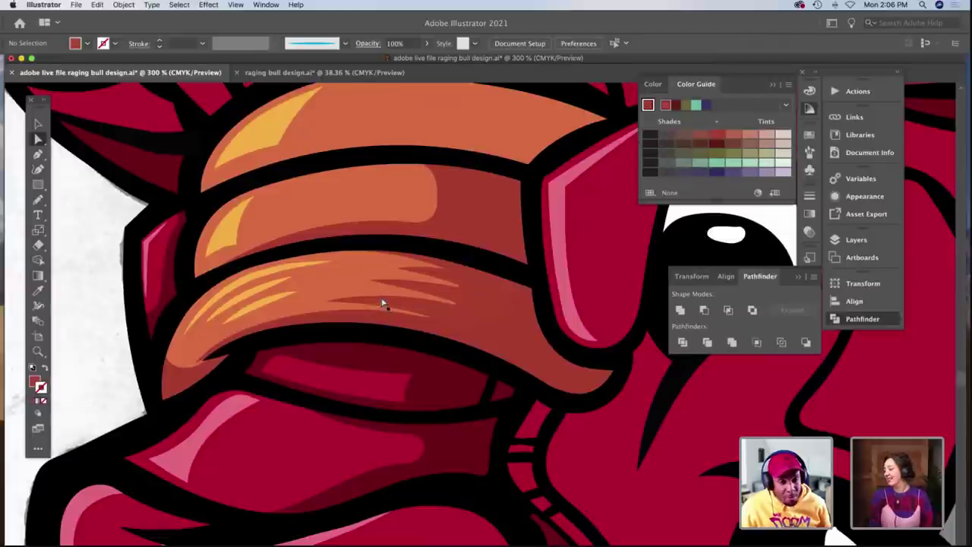
scroll(425, 289, up, 4)
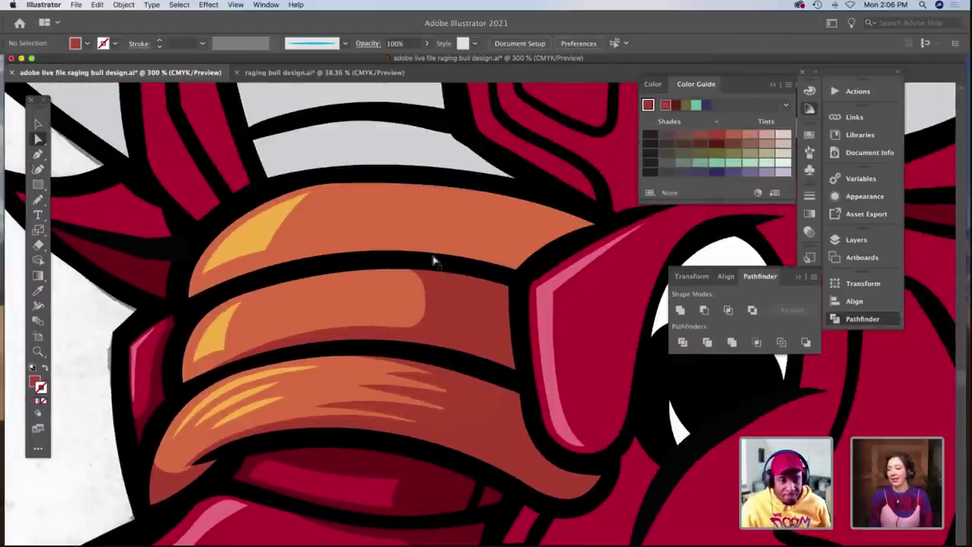
scroll(435, 258, up, 1)
key(n)
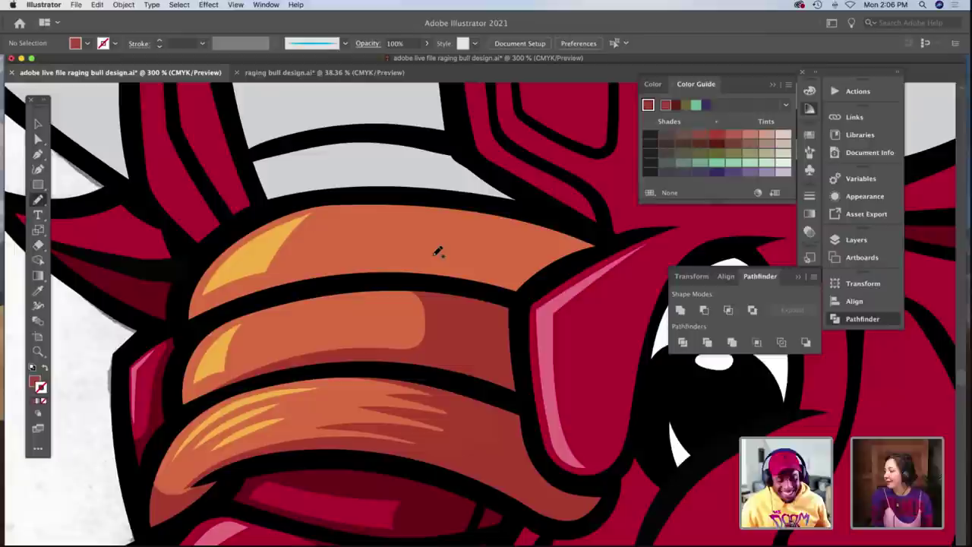
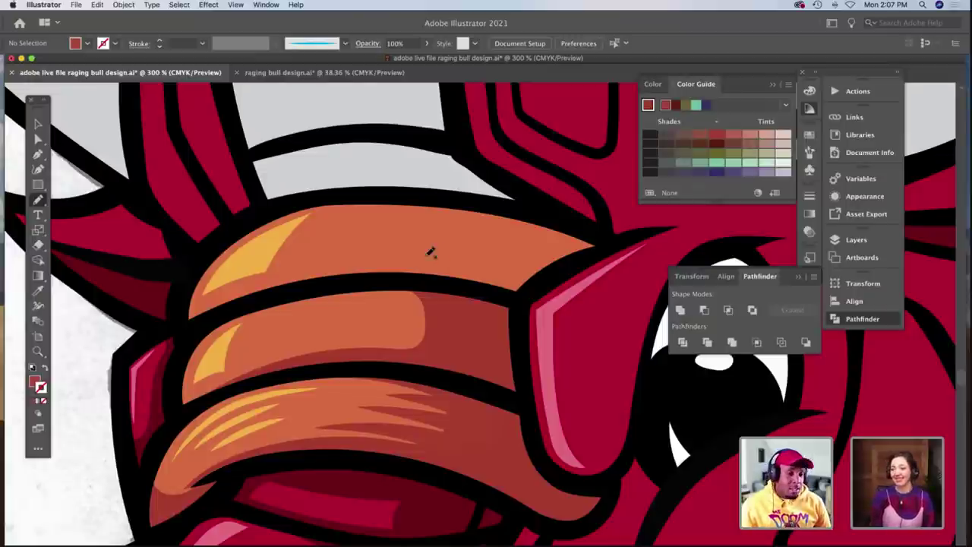
Nudge an anchor point on the outer edge of the top band's yellow highlight slightly outward, and deselect the shape.
key(a)
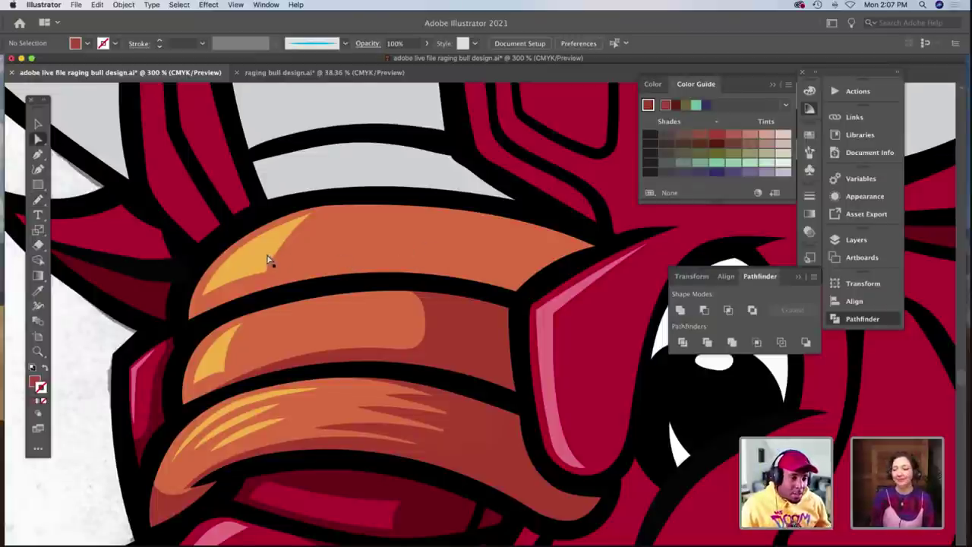
click(270, 263)
click(264, 272)
click(276, 258)
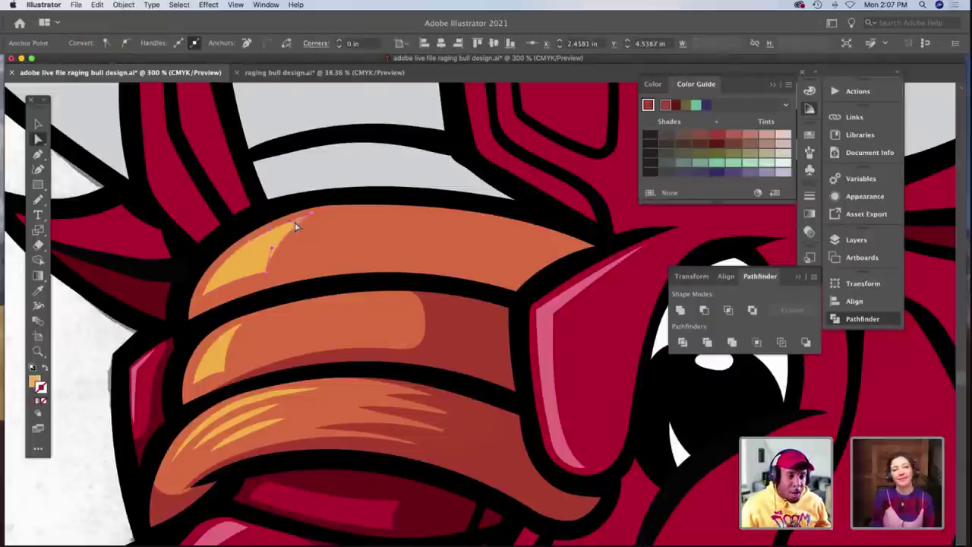
click(249, 243)
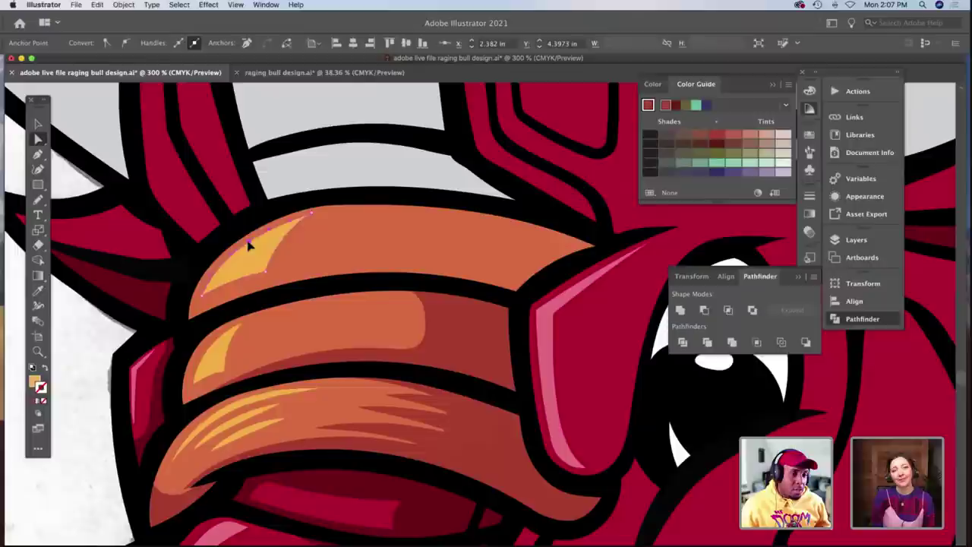
drag(248, 241, 243, 245)
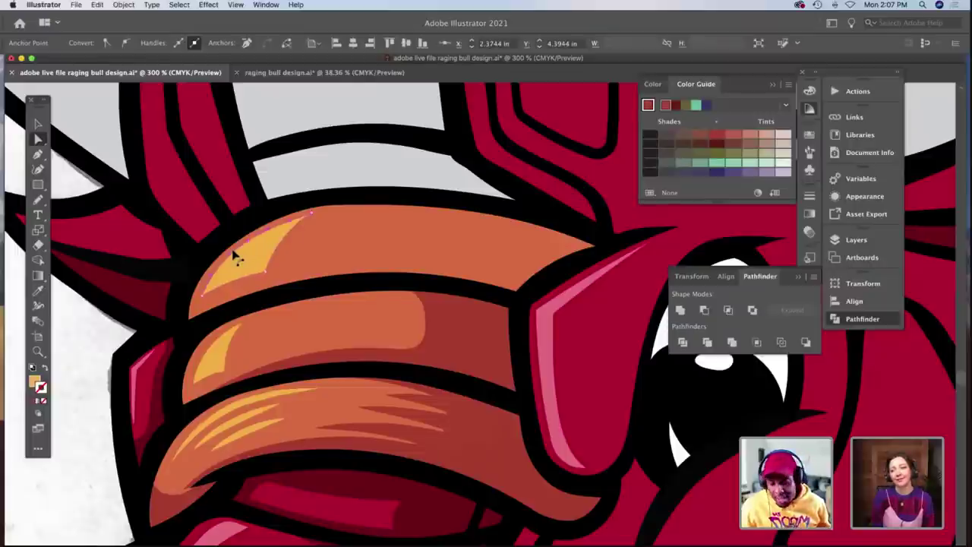
scroll(234, 257, left, 5)
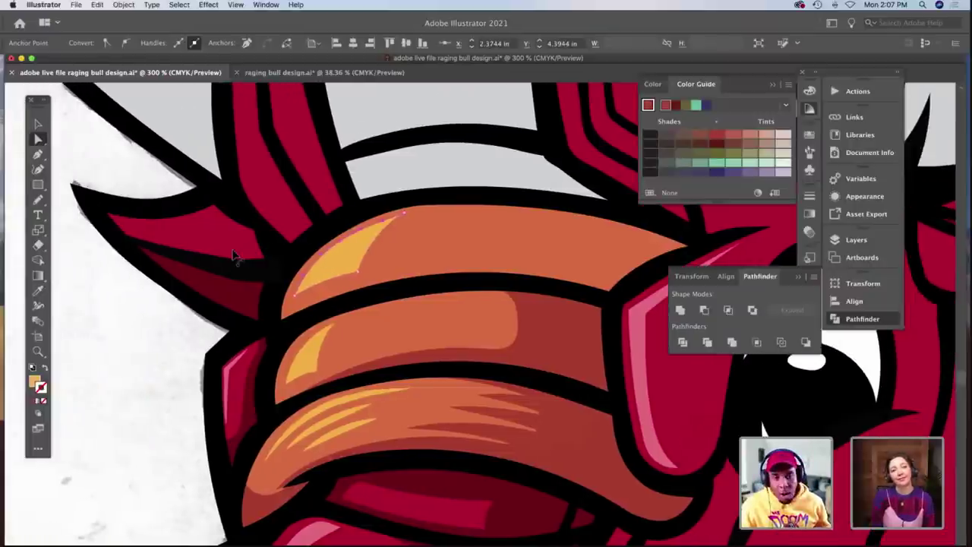
click(170, 330)
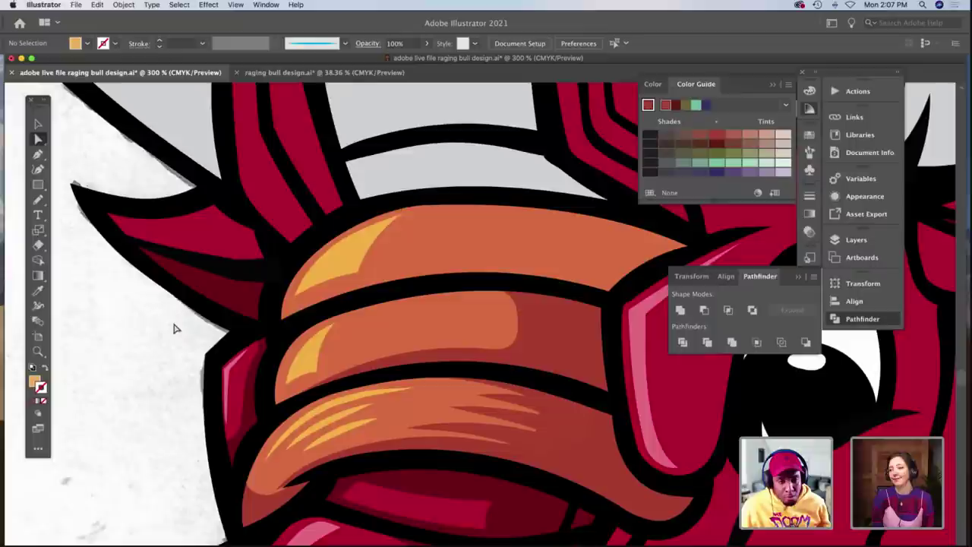
Draw a shadow outline with the Pencil tool from above the top orange band, around its centre and back past its lower edge.
scroll(427, 280, right, 1)
scroll(425, 285, right, 5)
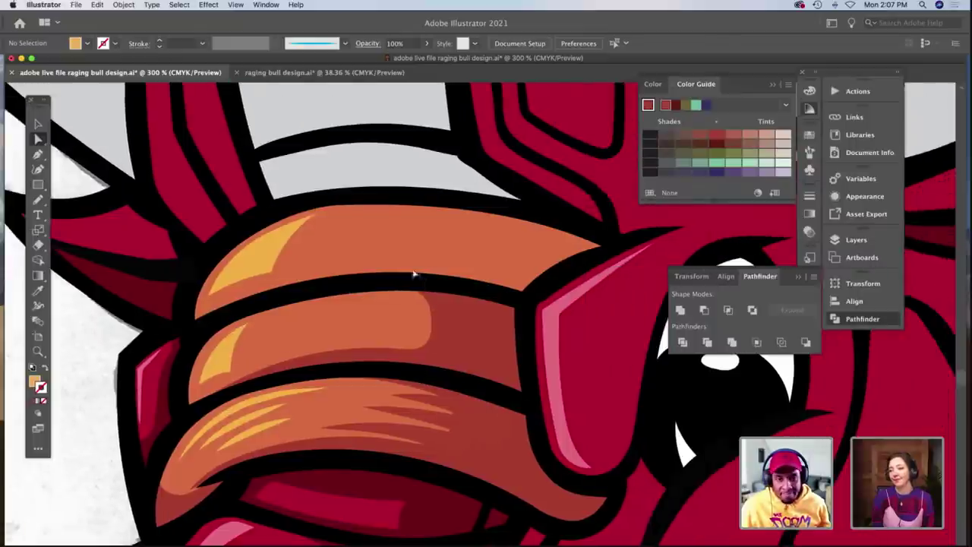
key(n)
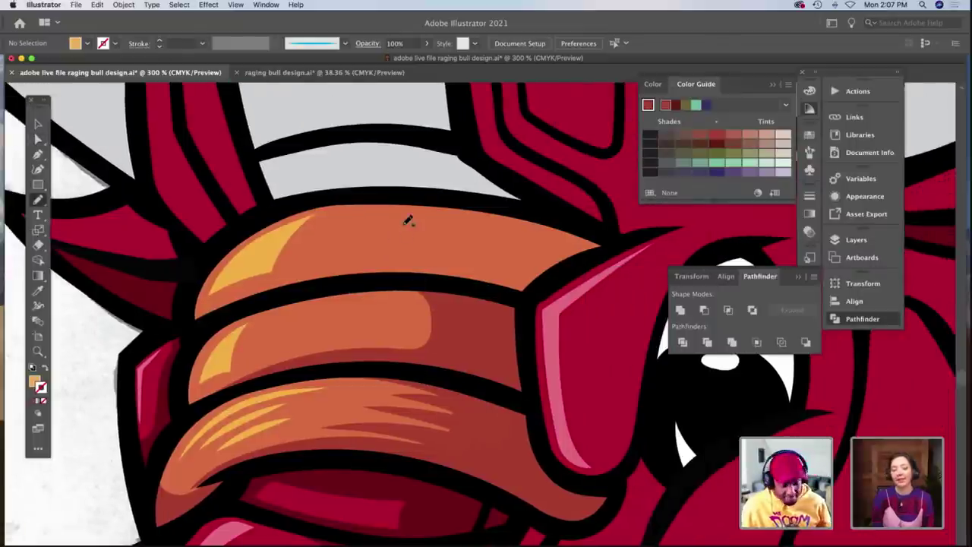
mouse_move(403, 195)
mouse_down()
mouse_move(460, 203)
mouse_move(472, 216)
mouse_move(454, 255)
mouse_move(354, 262)
mouse_move(262, 296)
mouse_up()
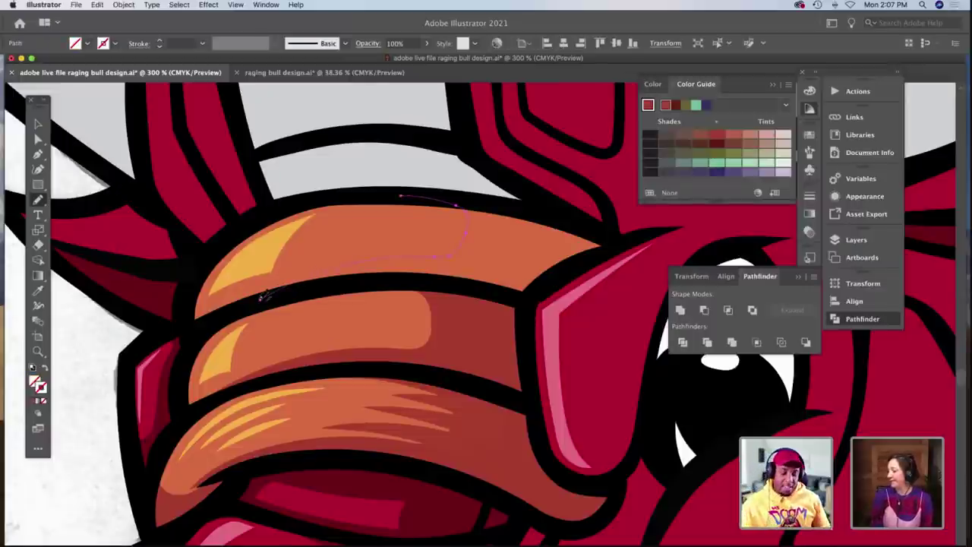
Smooth the lower corner of the top band's new outline and move its upper end point slightly down within the black line.
key(z)
click(391, 317)
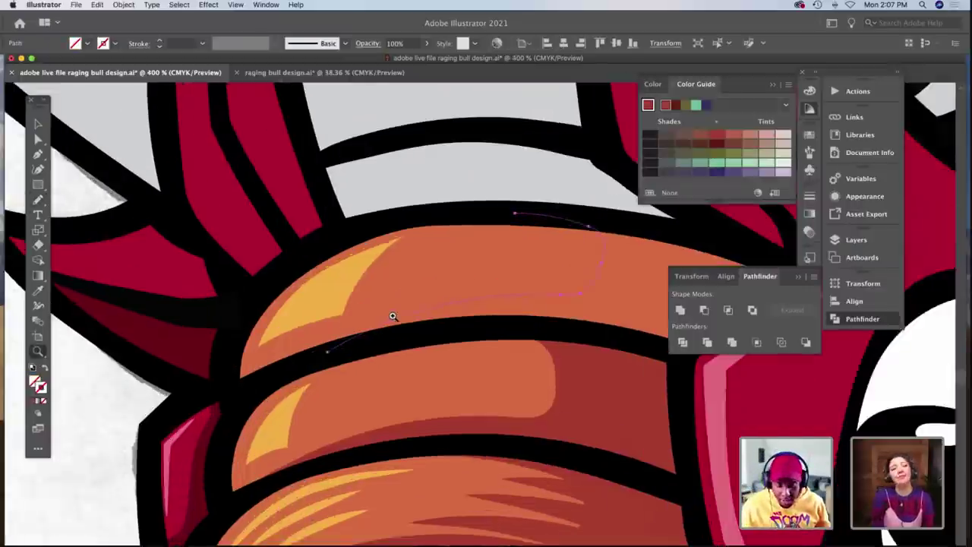
scroll(394, 316, right, 5)
key(a)
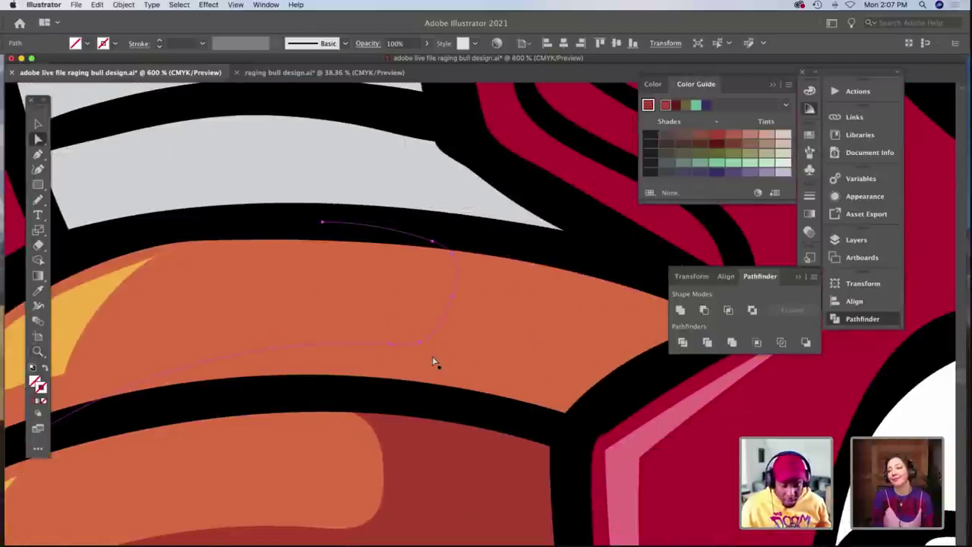
drag(421, 350, 391, 355)
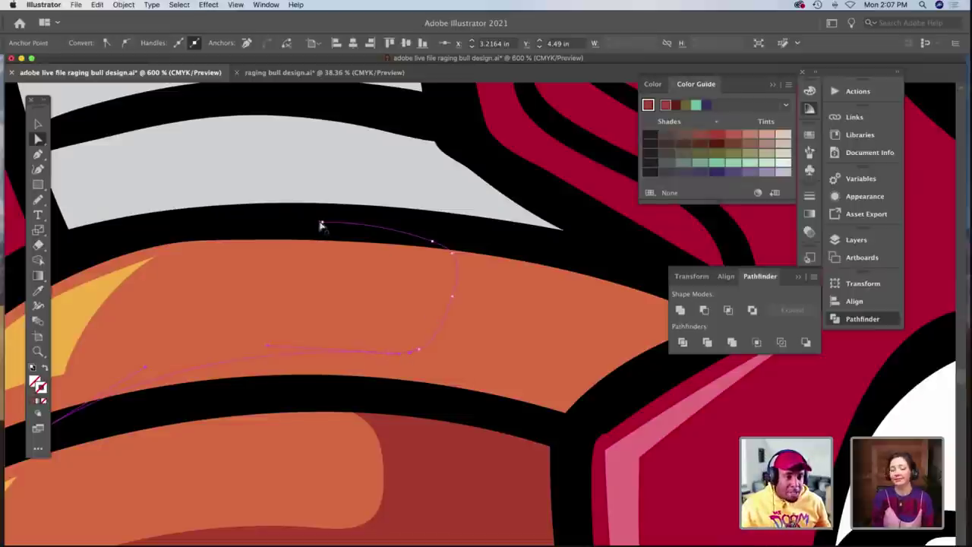
drag(322, 221, 318, 230)
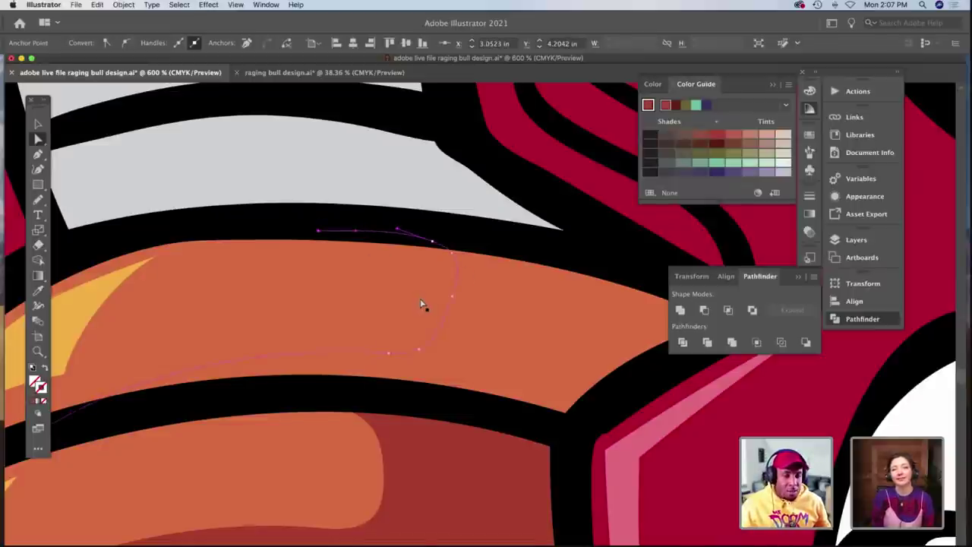
Cut the new outline and isolate the top orange band.
scroll(423, 304, down, 5)
scroll(423, 304, left, 5)
scroll(423, 304, right, 3)
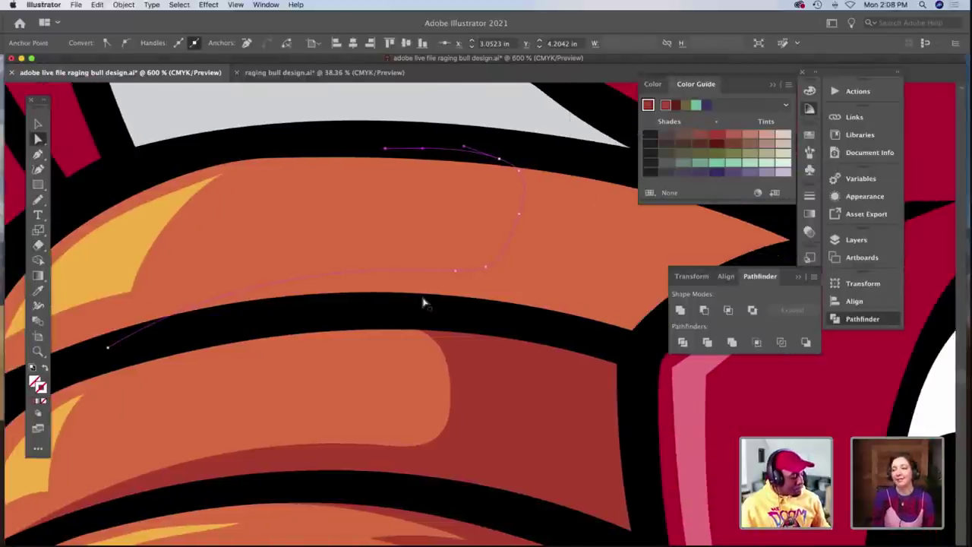
key(v)
key(Delete)
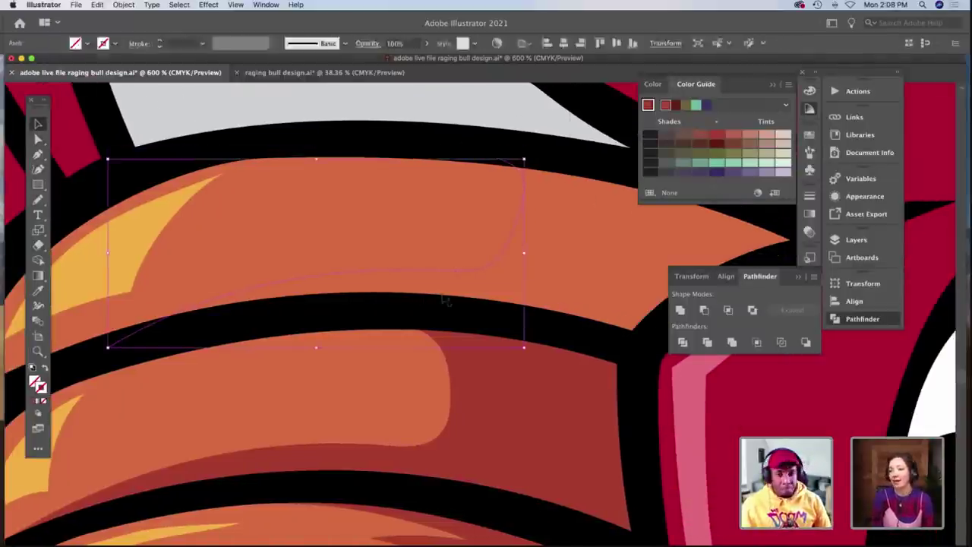
click(476, 273)
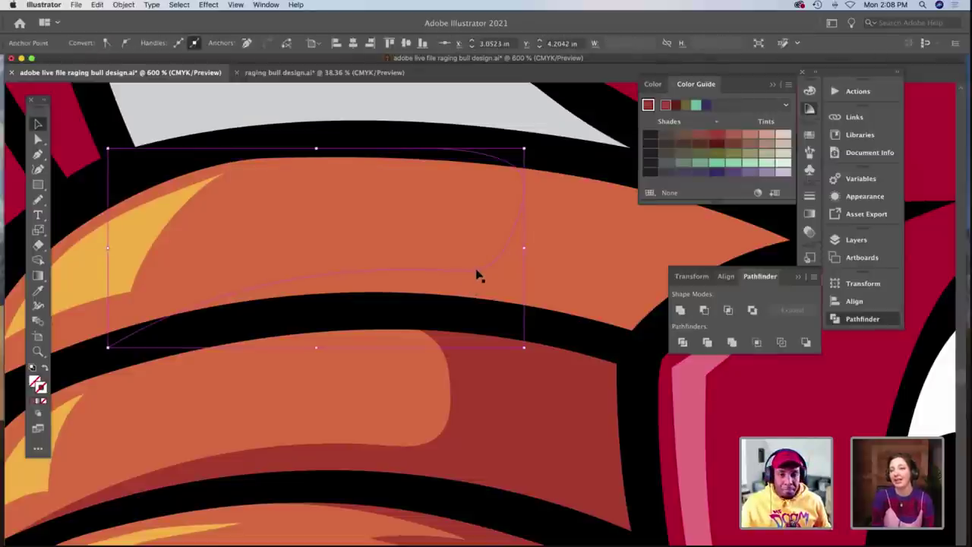
double_click(478, 274)
drag(458, 240, 480, 273)
click(476, 270)
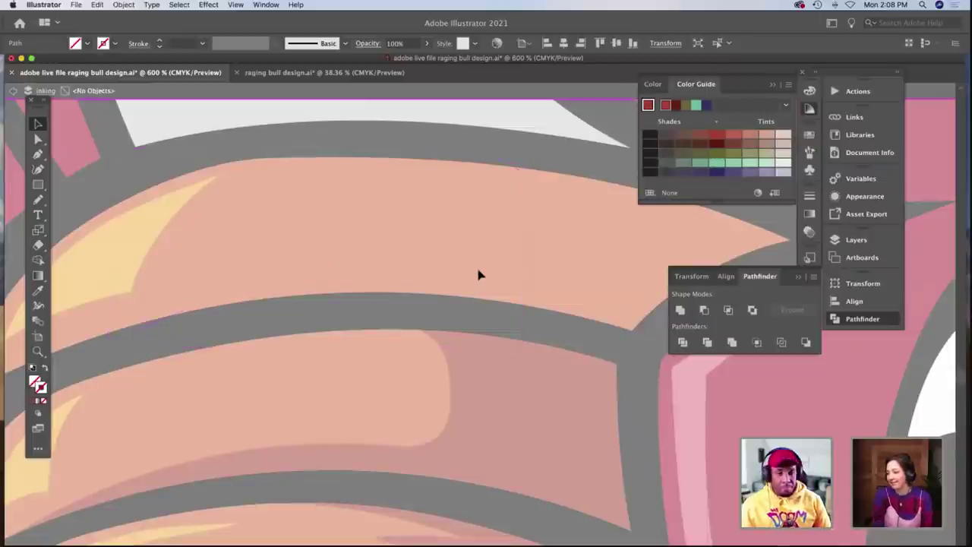
double_click(476, 268)
double_click(476, 268)
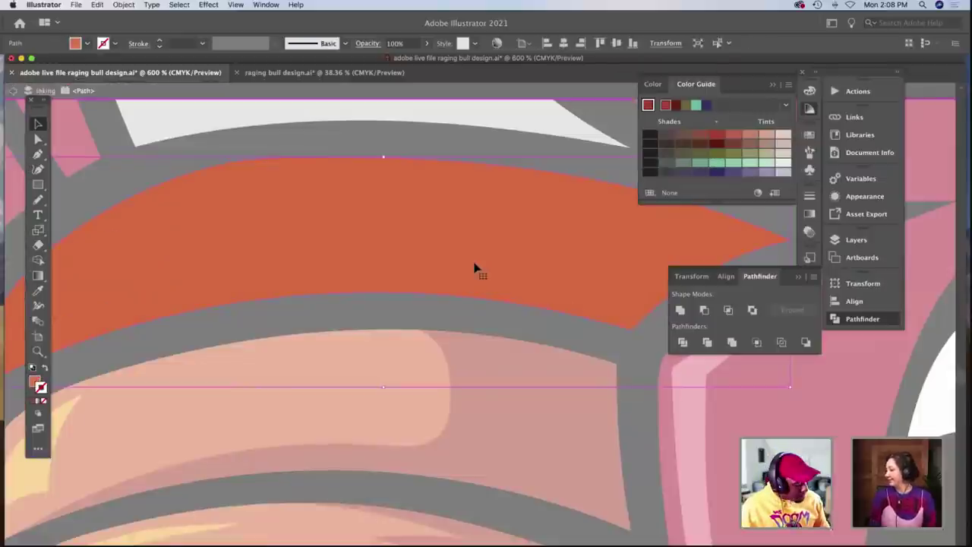
Paste the cut outline in front within the isolated top orange band and divide the band along it with Pathfinder.
key(super+f)
shift+click(467, 245)
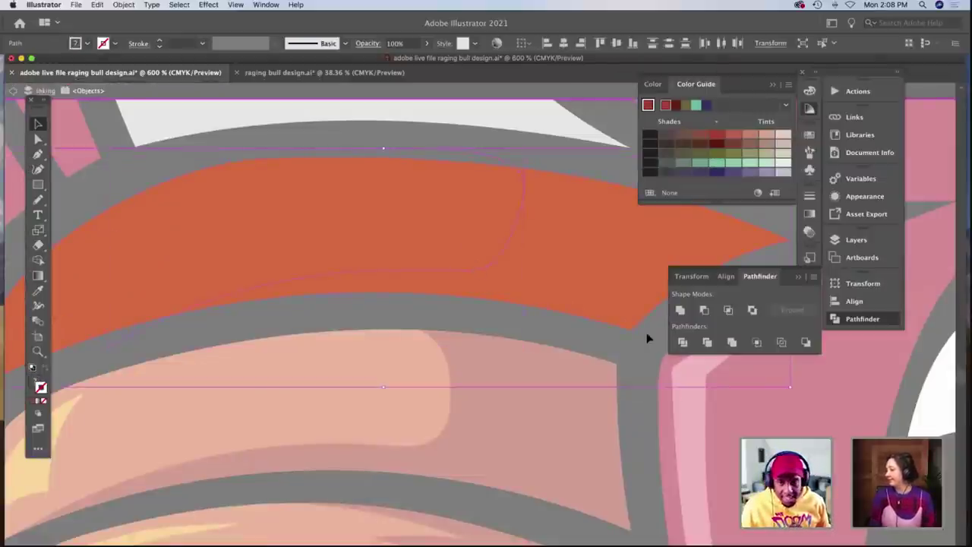
click(682, 343)
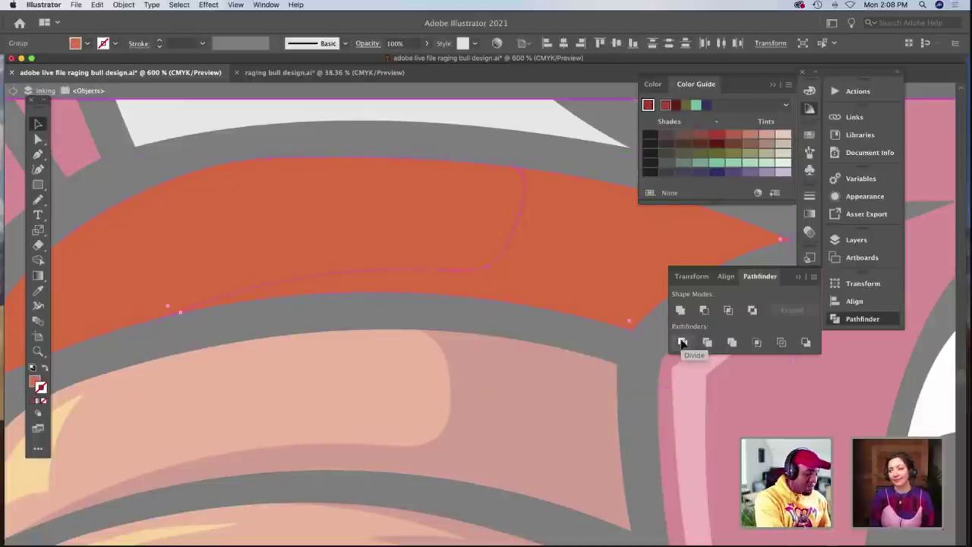
Fill the divided shadow piece of the top band with the dark red sampled from the middle band's shadow, and exit isolation mode.
click(571, 378)
key(i)
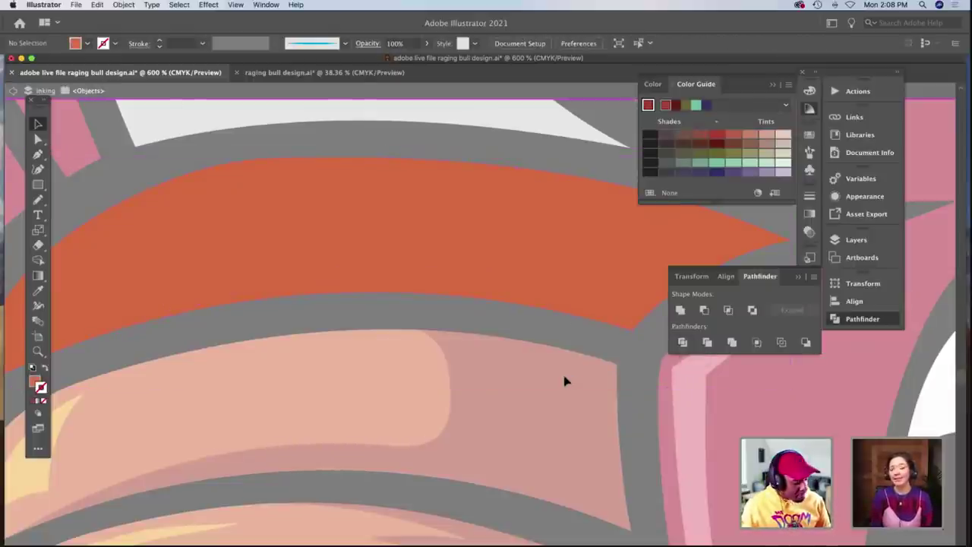
click(535, 364)
scroll(460, 347, left, 1)
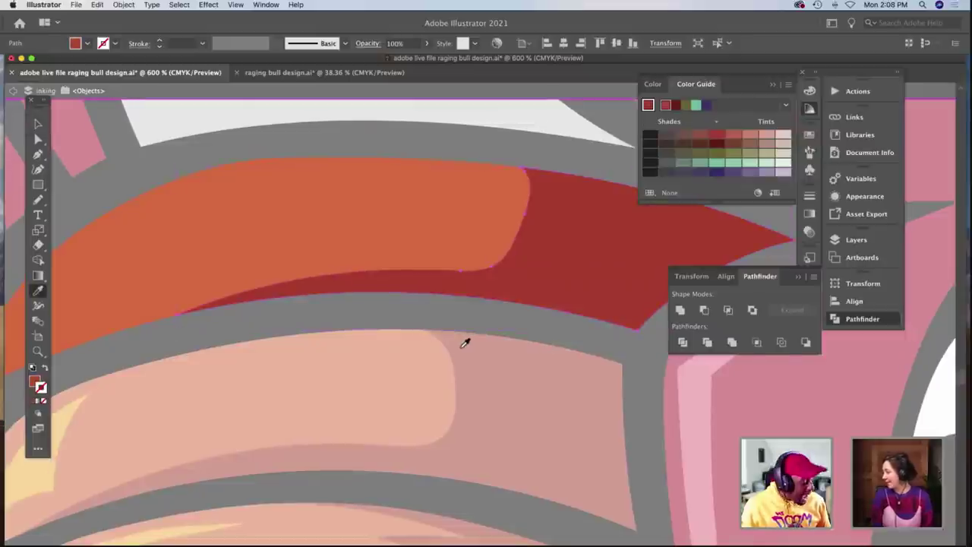
key(v)
scroll(458, 347, left, 4)
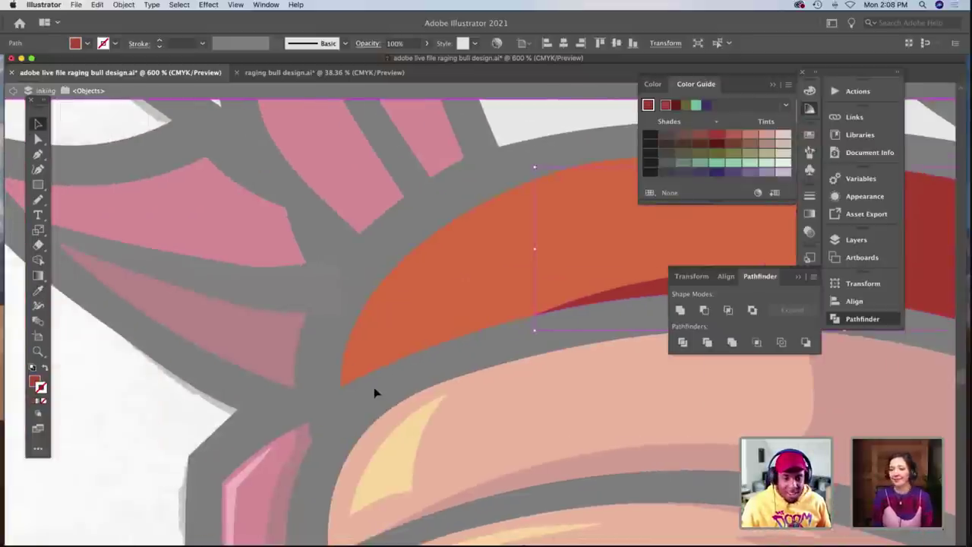
double_click(140, 414)
Paint a tapered dark red hatch stroke low on the middle band's shadow edge, reusing the lowest band's hatching stroke style.
scroll(161, 409, right, 4)
key(z)
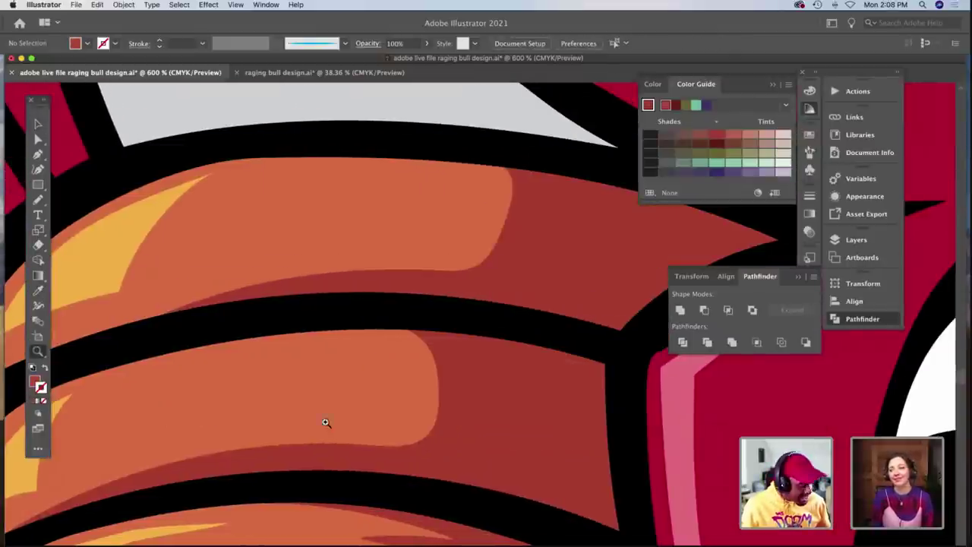
alt+click(359, 423)
scroll(360, 423, right, 5)
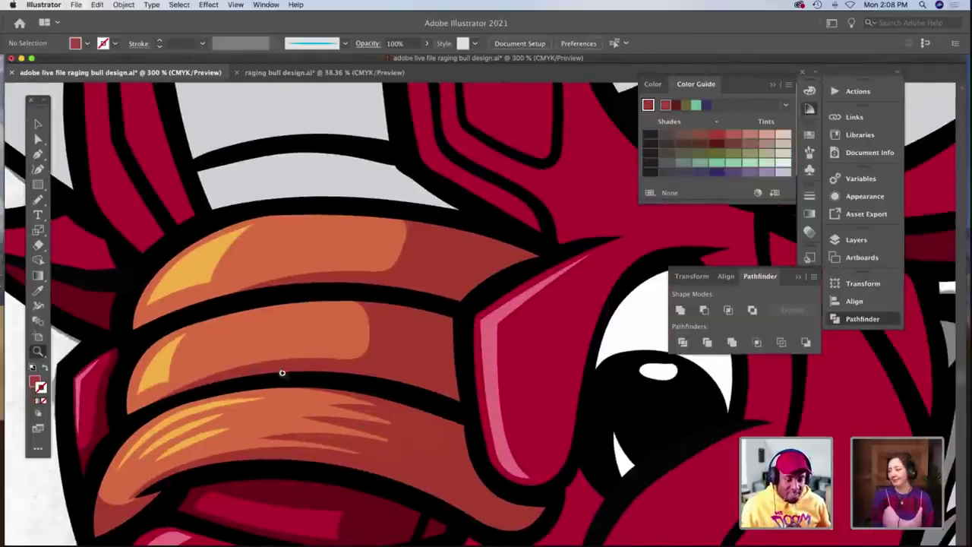
key(v)
click(351, 425)
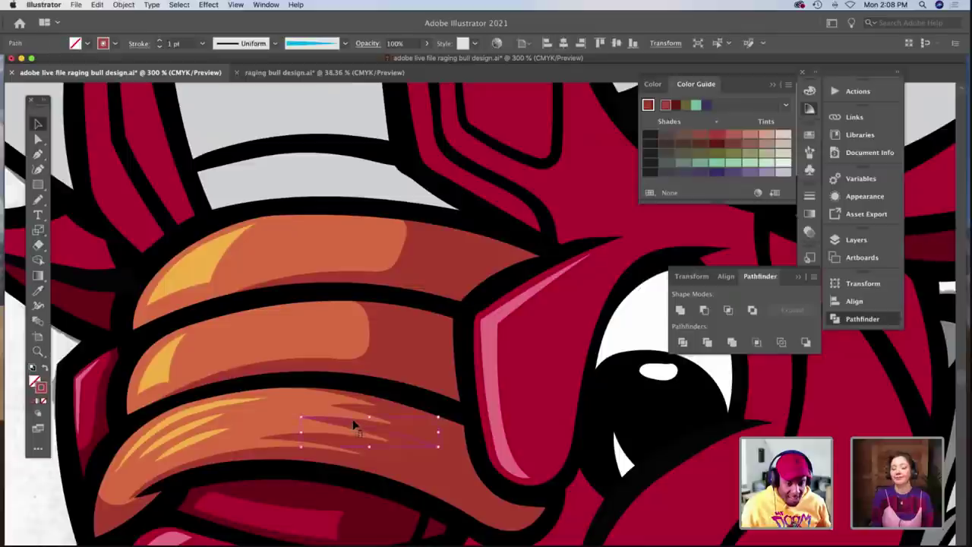
key(z)
click(437, 384)
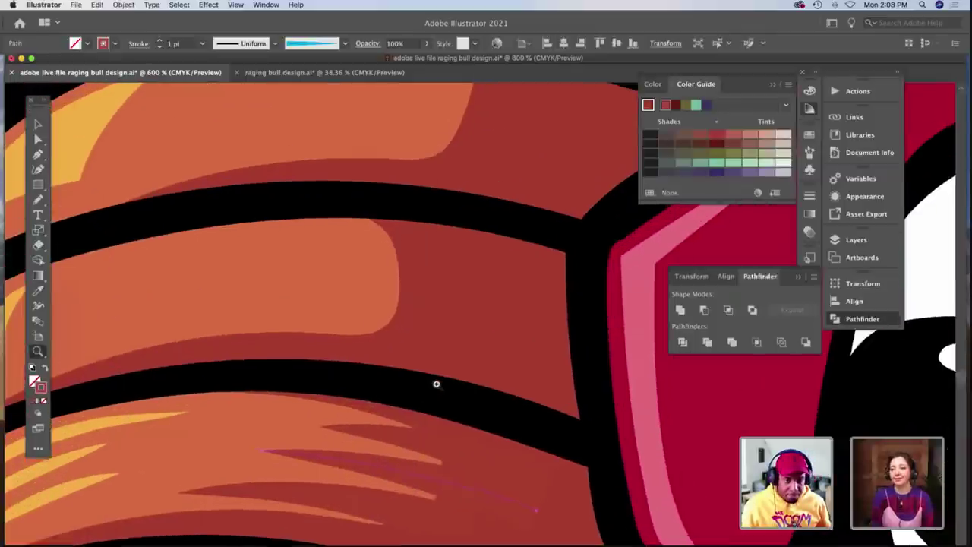
scroll(437, 384, right, 3)
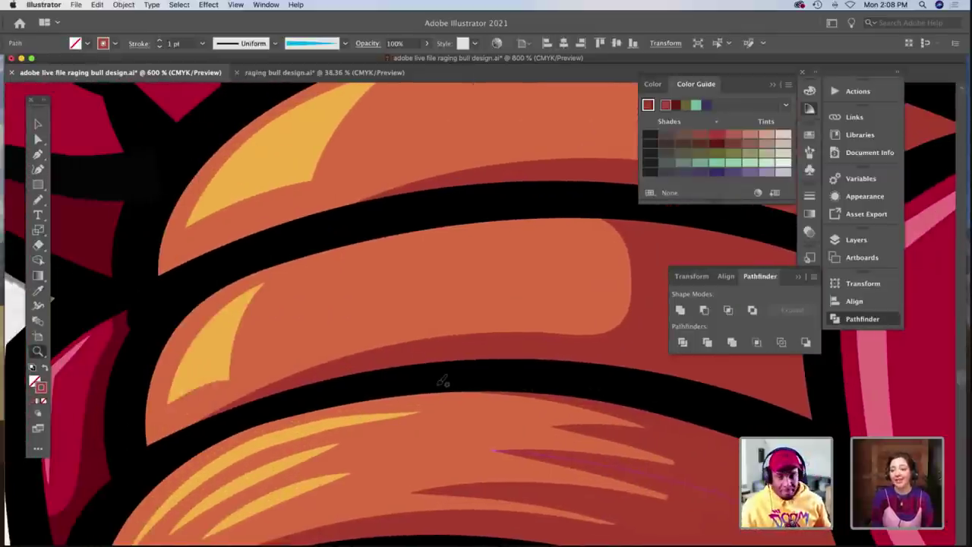
key(b)
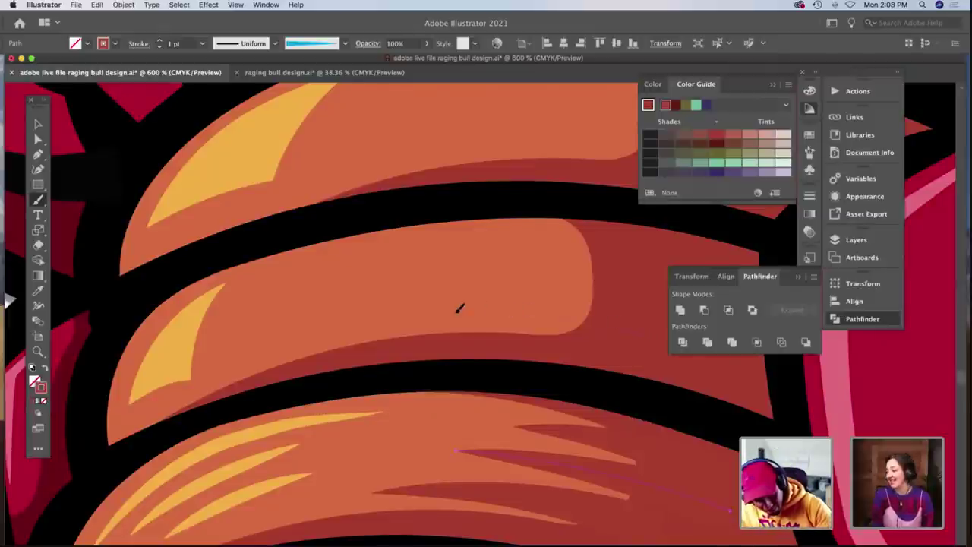
drag(389, 316, 361, 325)
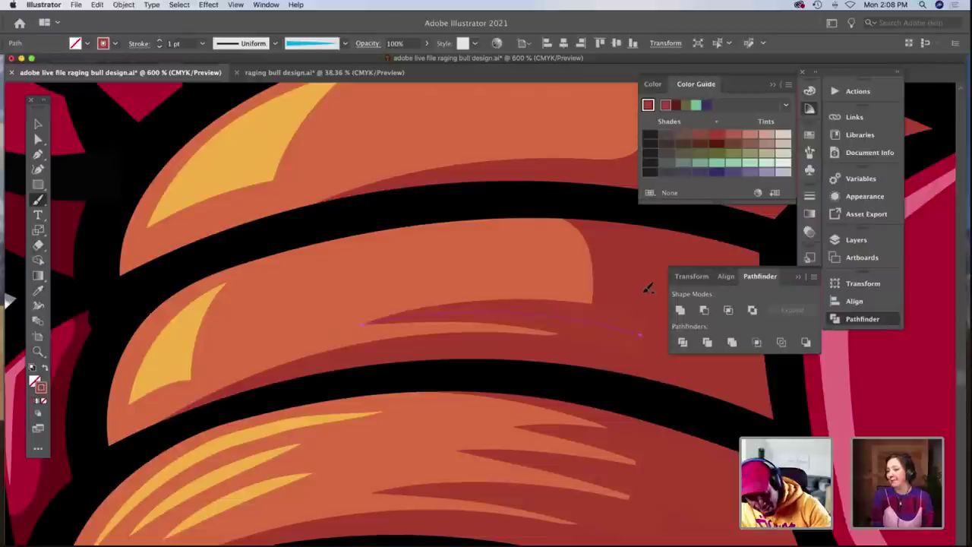
mouse_move(592, 300)
mouse_down()
mouse_move(514, 277)
mouse_move(431, 279)
mouse_up()
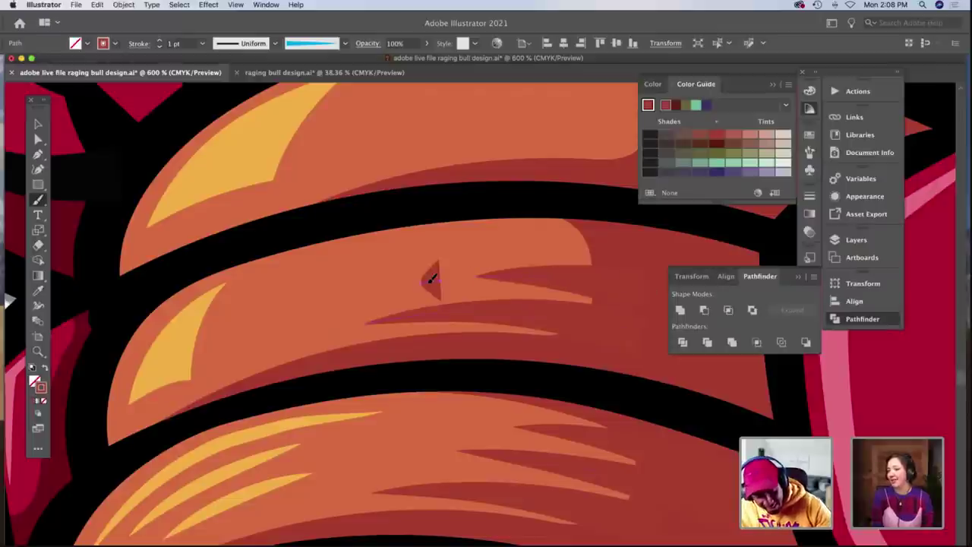
key(super+z)
key(super+z)
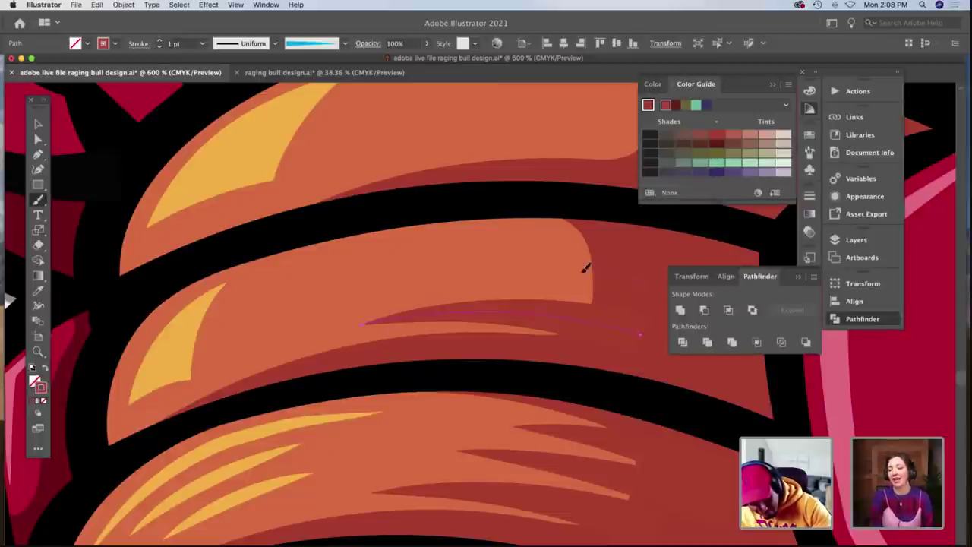
Paint two more tapered dark red hatch strokes on the middle band above the first, reaching from the shadow into the orange.
drag(514, 266, 422, 277)
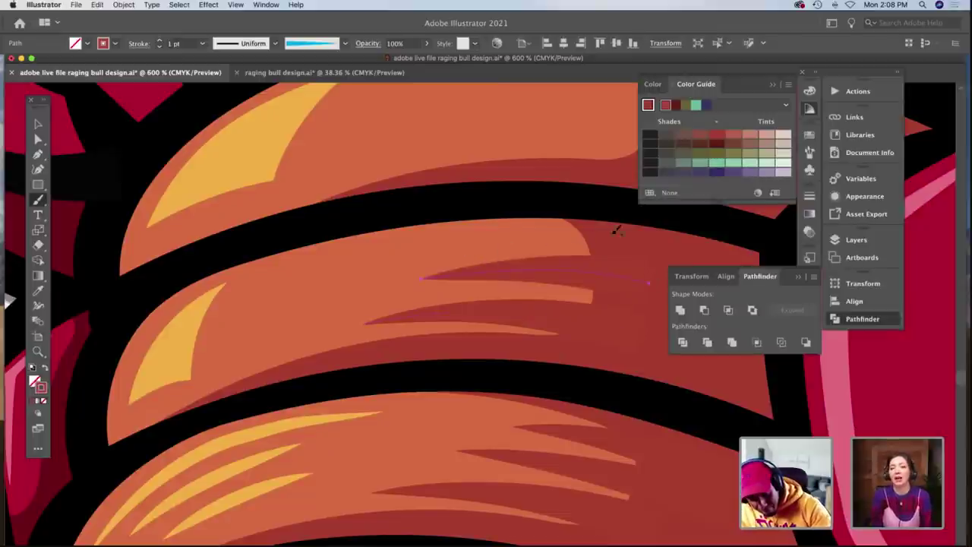
drag(609, 235, 473, 240)
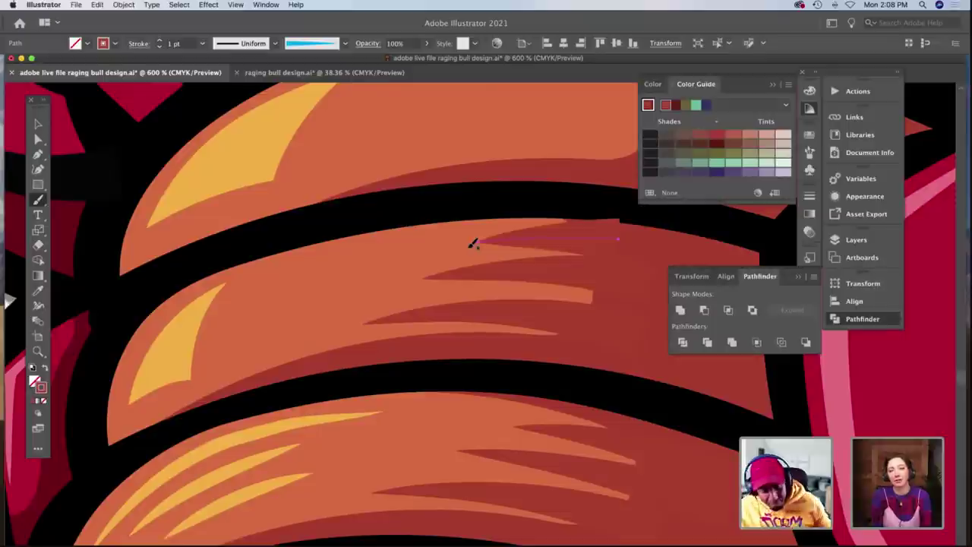
key(v)
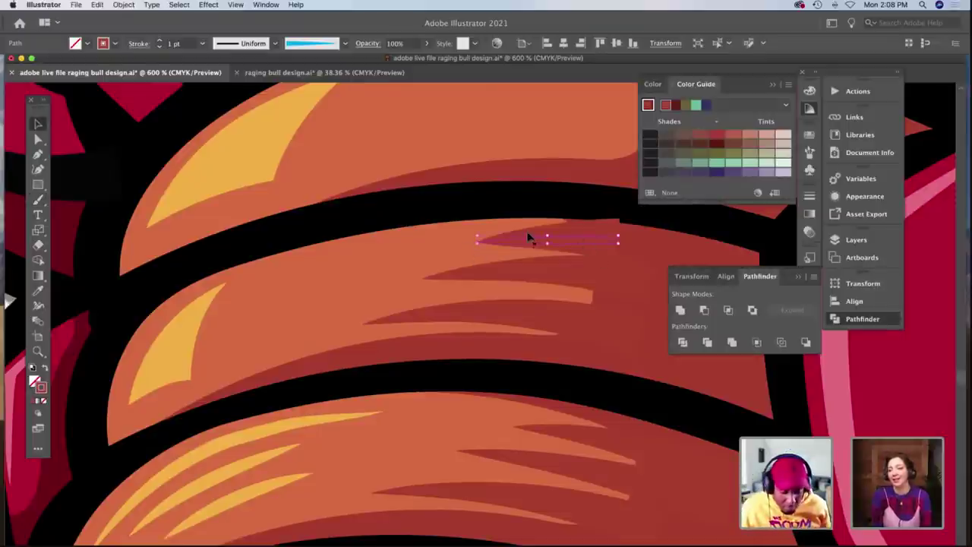
Set the middle band's uppermost hatch stroke to 0.75 pt and give it the thinner tapered art brush.
click(159, 48)
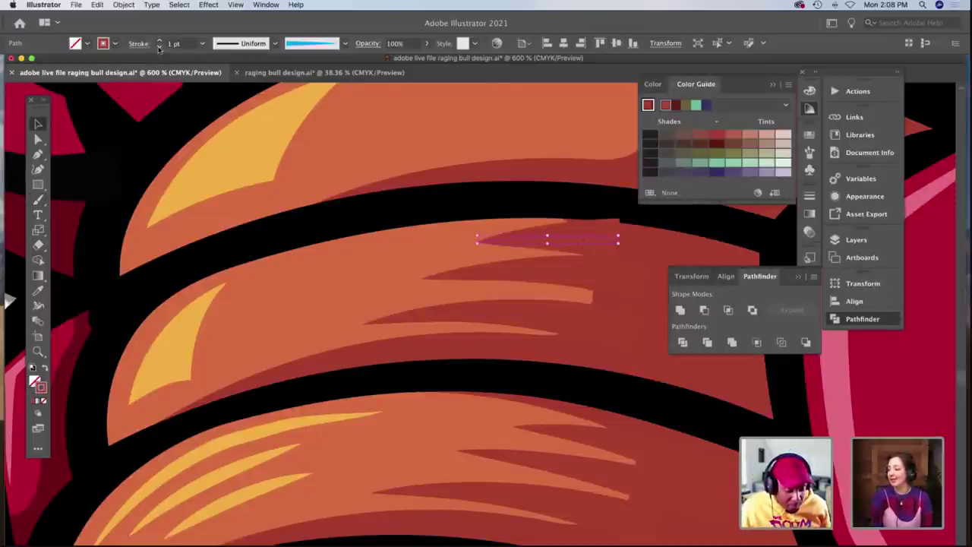
click(307, 44)
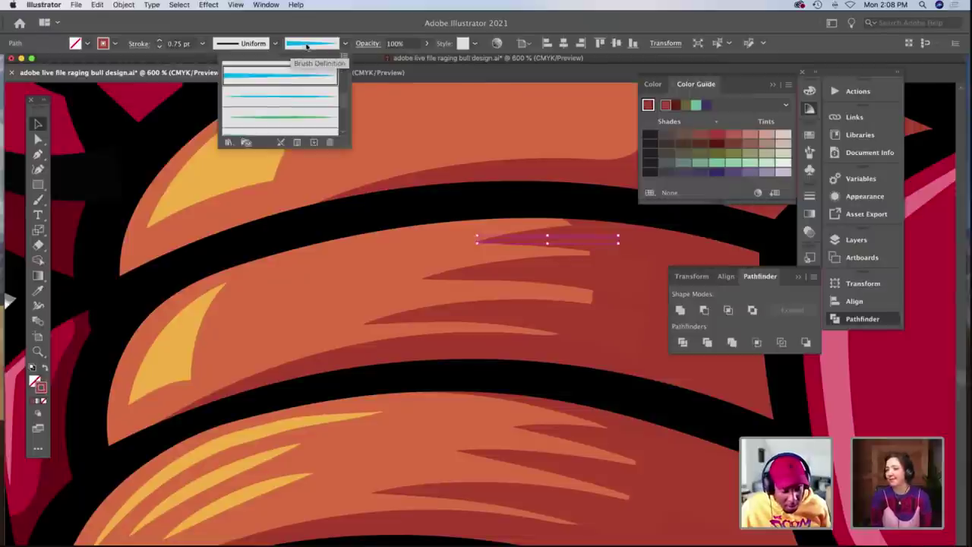
scroll(306, 86, up, 3)
click(287, 110)
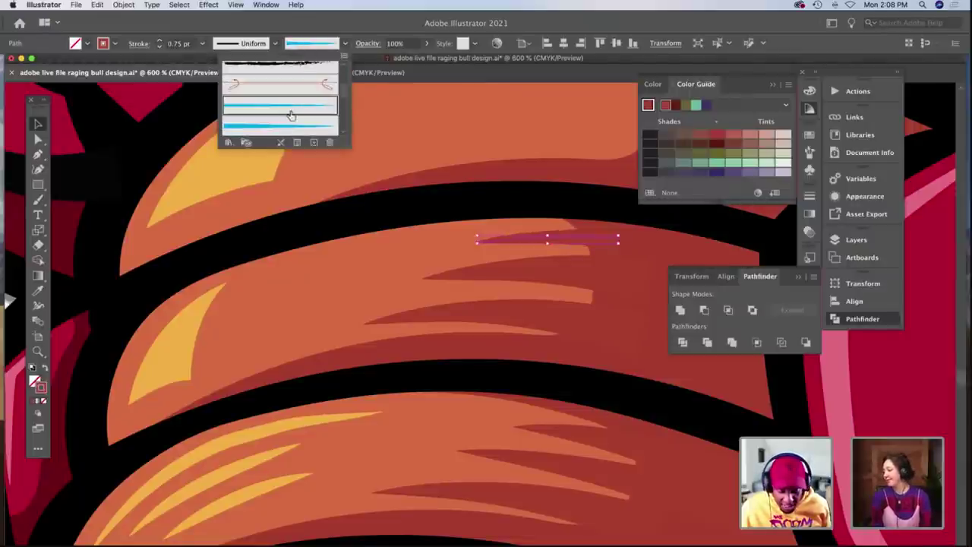
Apply the same thinner art brush to the two lower hatch strokes on the middle band and deselect them.
click(537, 275)
click(539, 278)
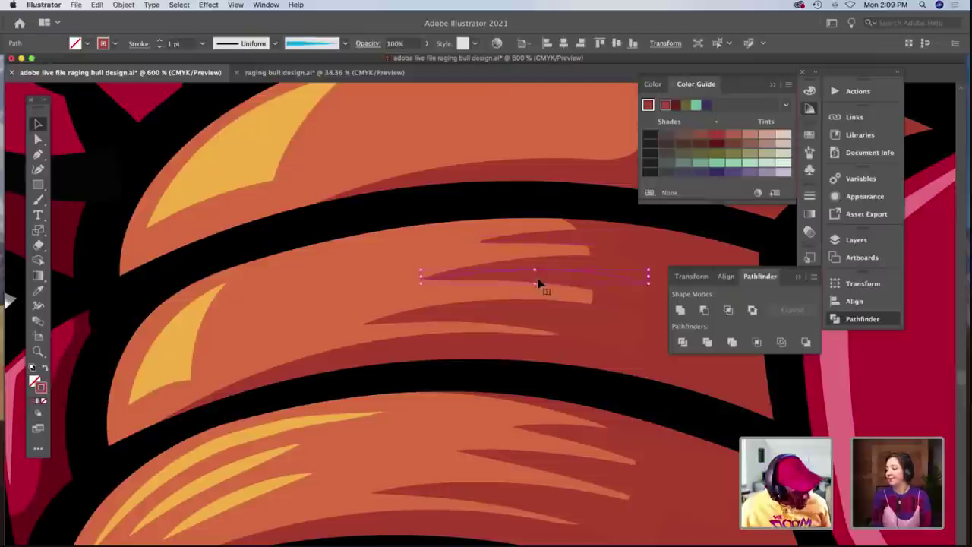
shift+click(547, 315)
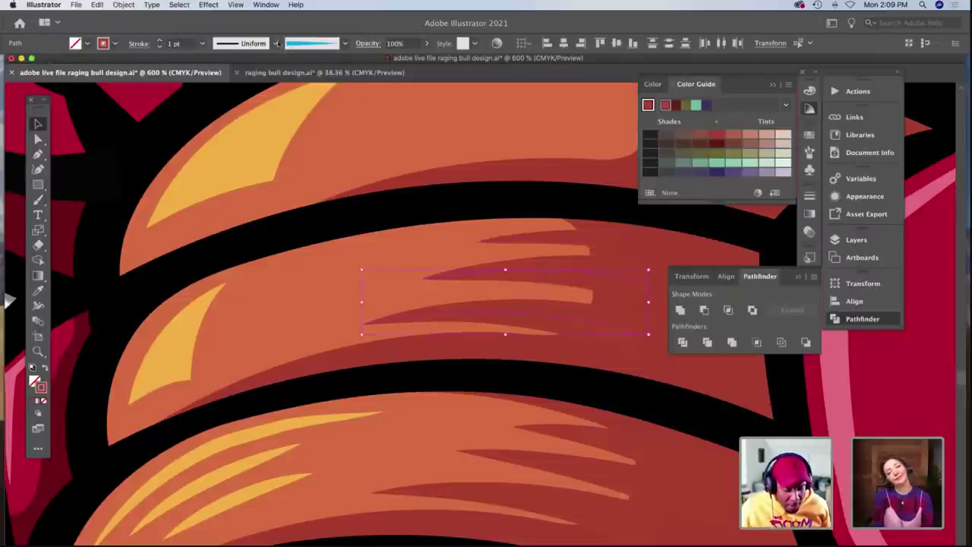
click(343, 43)
click(299, 112)
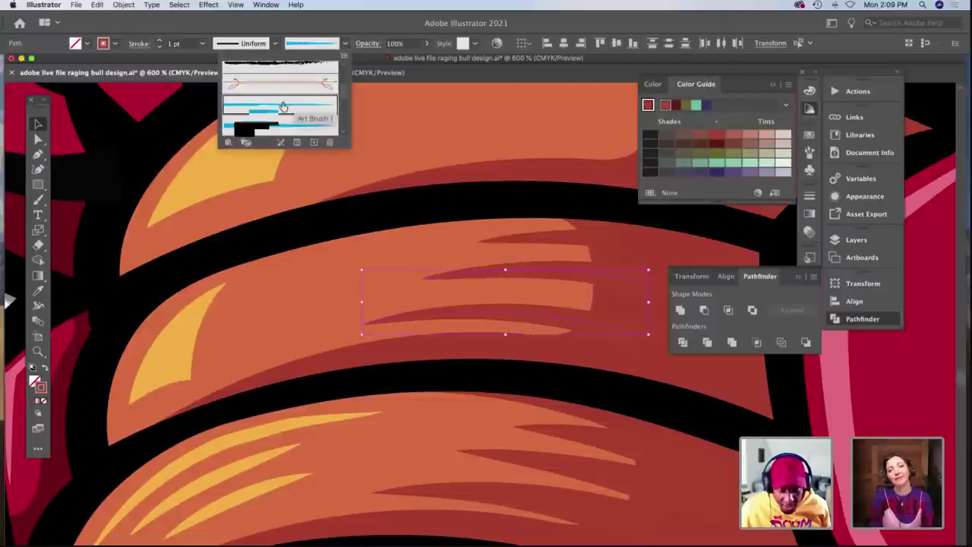
click(137, 201)
scroll(137, 201, left, 5)
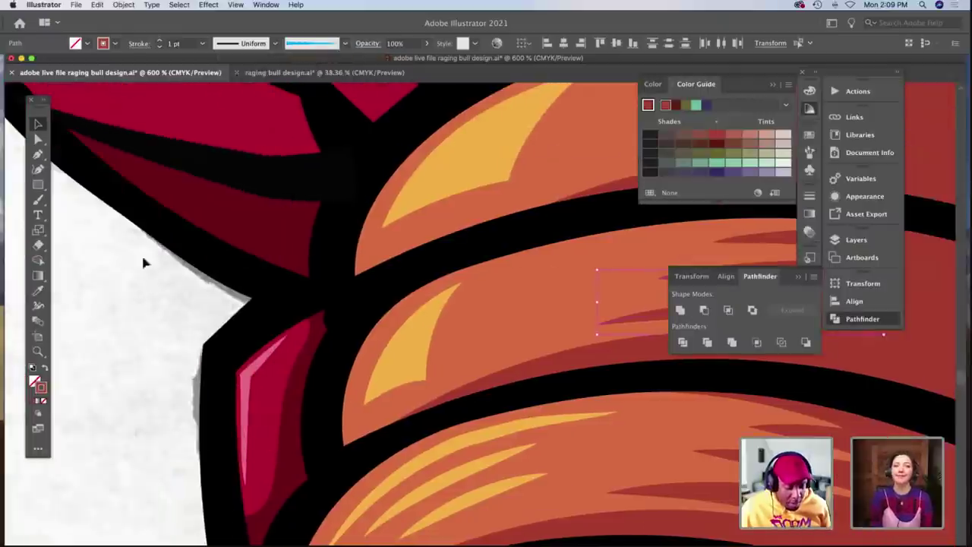
click(144, 278)
Adjust the spacing of the middle band's hatch strokes, moving the upper two slightly down.
scroll(169, 239, right, 10)
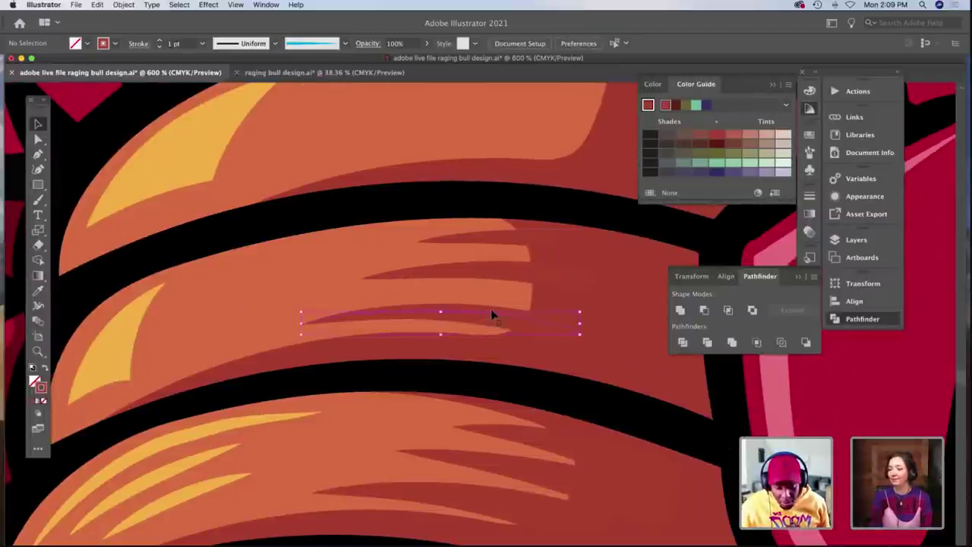
click(515, 283)
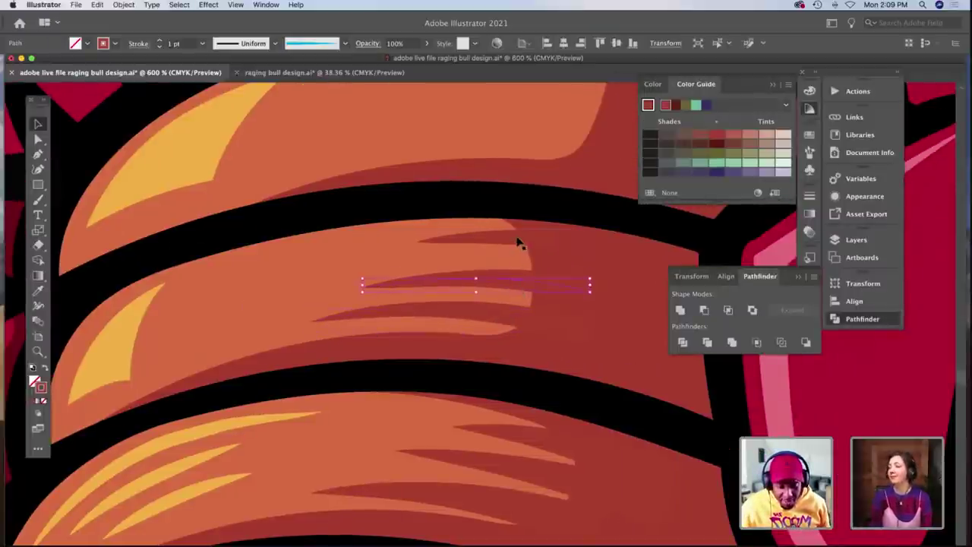
drag(519, 242, 518, 255)
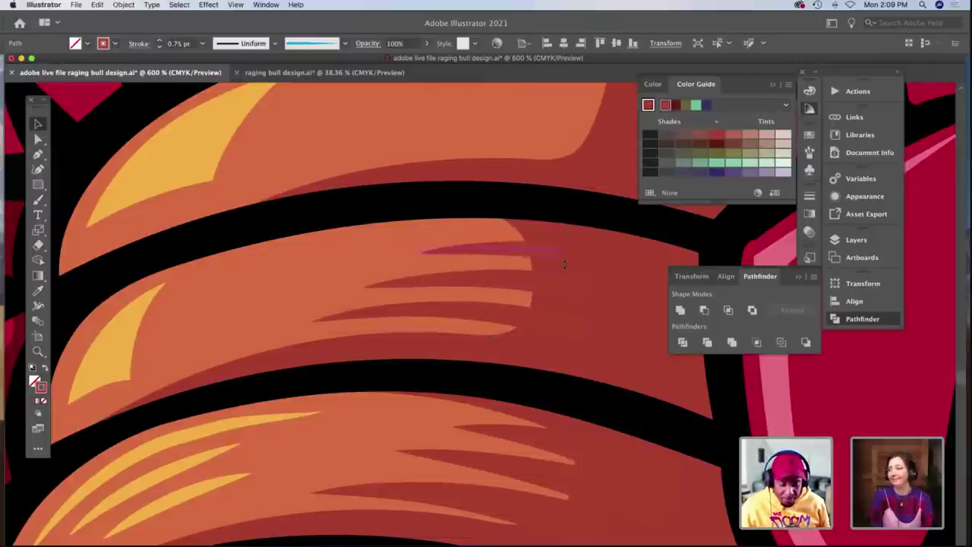
click(494, 283)
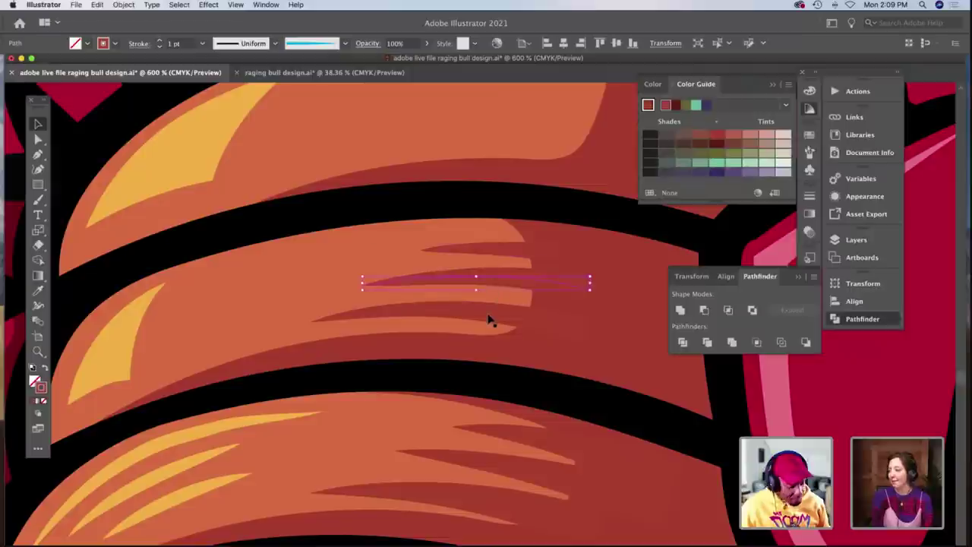
Select the three dark red hatch strokes on the lowest band and sample the middle band's hatching onto them with the Eyedropper.
scroll(489, 320, down, 5)
click(531, 375)
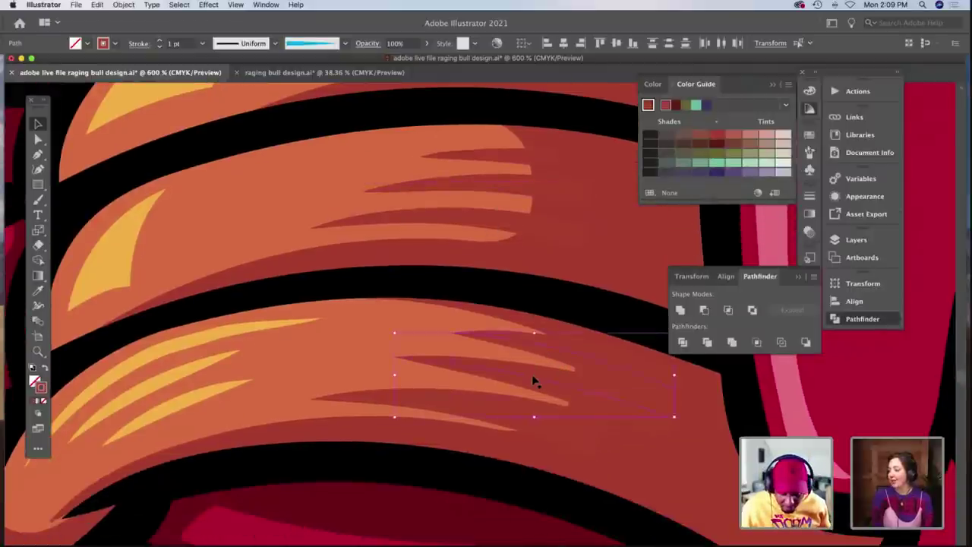
key(i)
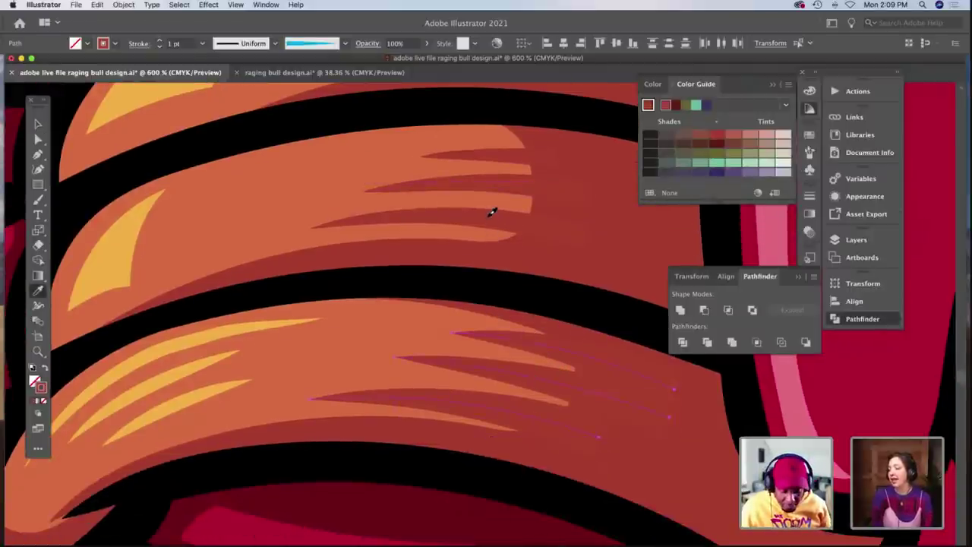
click(489, 215)
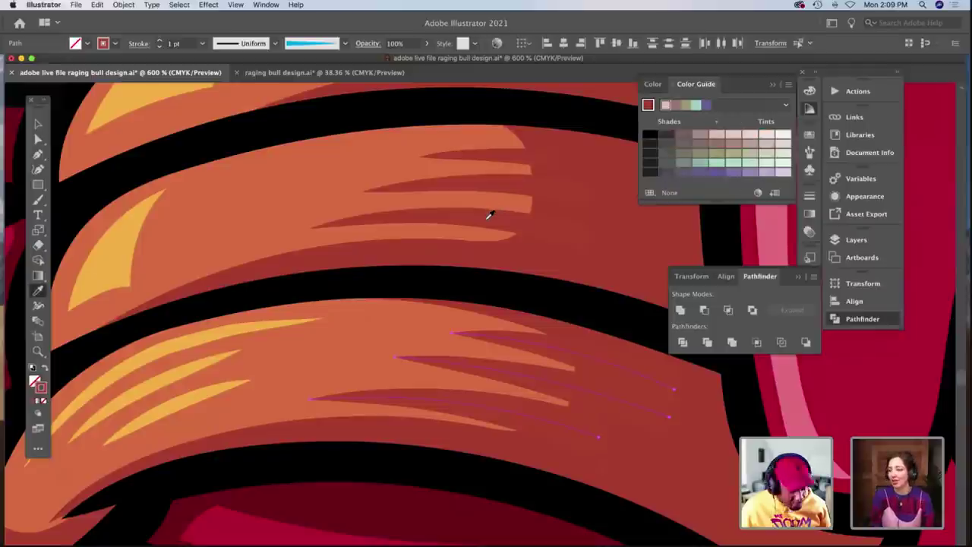
Examine the shaded orange bands and the flat grey sections above them at a wider view of the bull.
key(z)
alt+click(492, 233)
scroll(492, 233, up, 3)
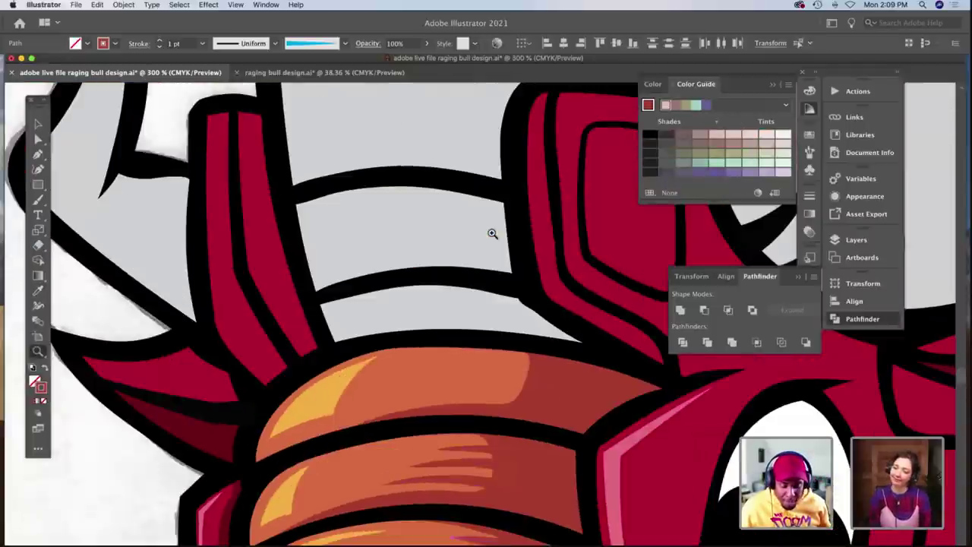
alt+click(492, 234)
scroll(494, 226, down, 1)
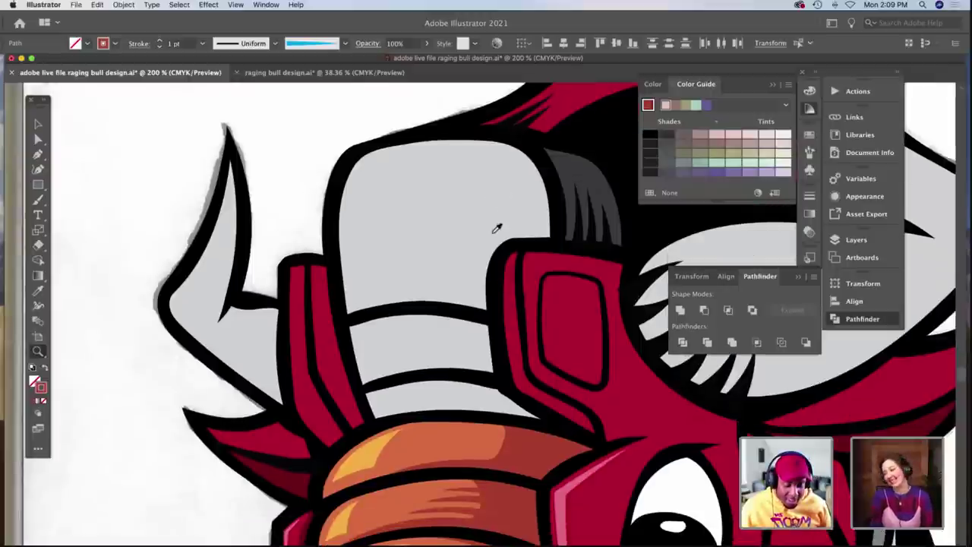
key(i)
scroll(497, 227, down, 6)
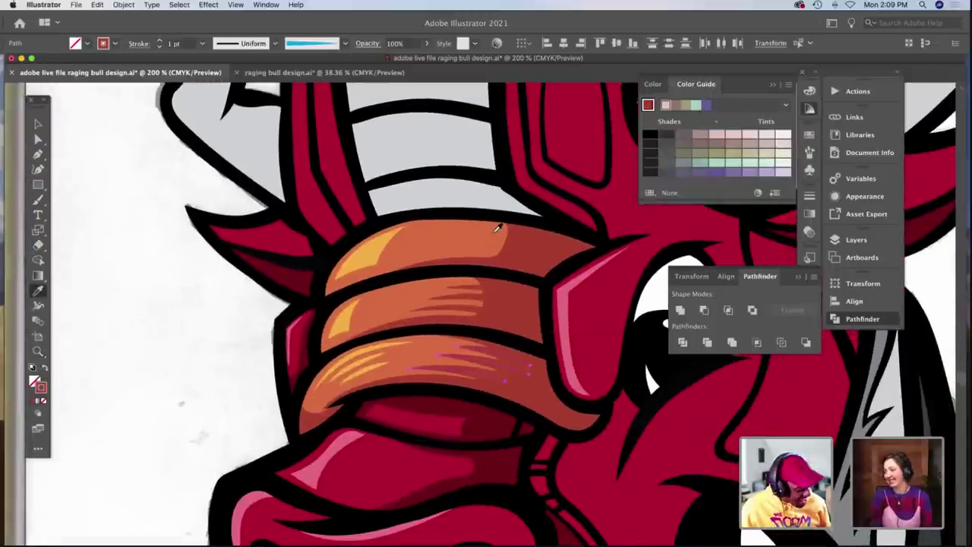
scroll(494, 226, up, 6)
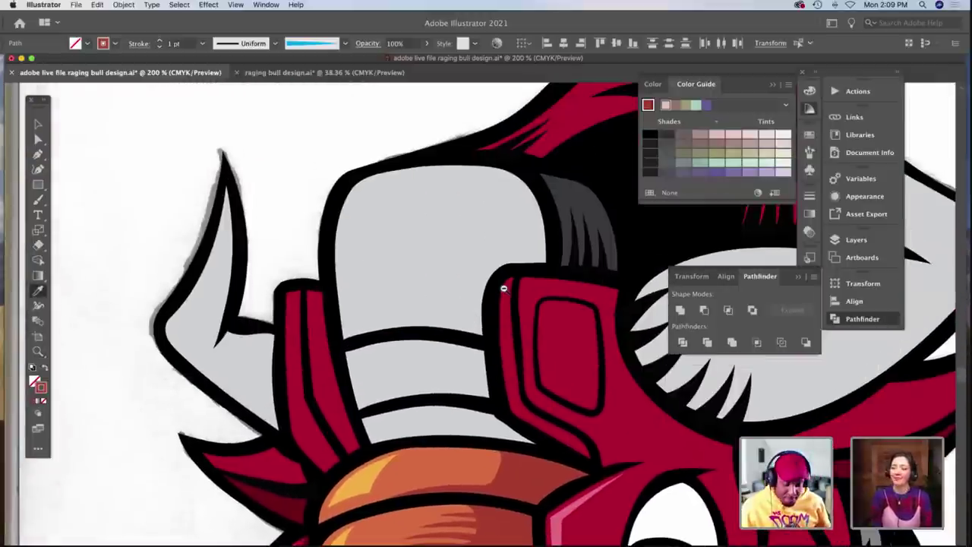
Examine the bull's head from the grey horns and dark hump down to the hatched orange bands and the snout.
scroll(504, 284, up, 6)
scroll(456, 331, down, 2)
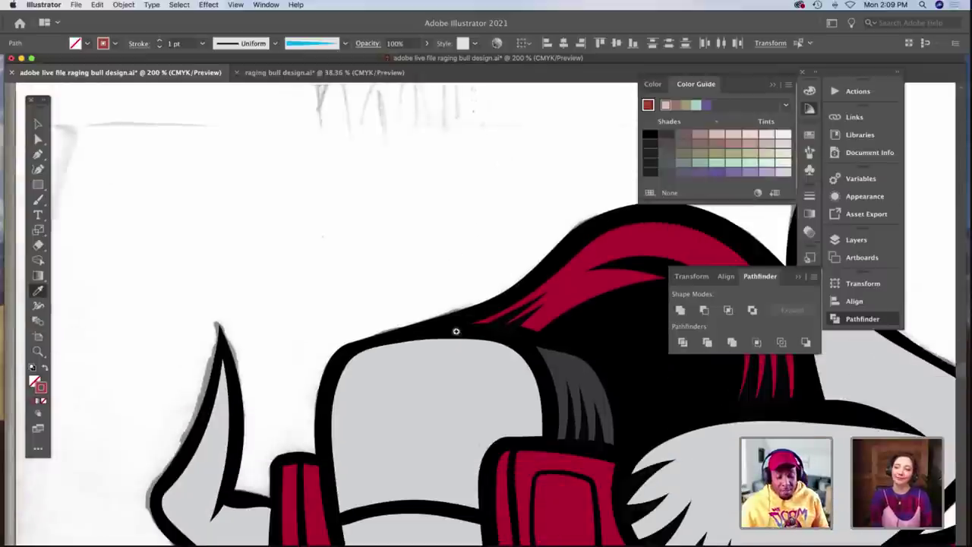
scroll(456, 331, down, 2)
key(v)
key(super+shift+a)
scroll(459, 318, down, 4)
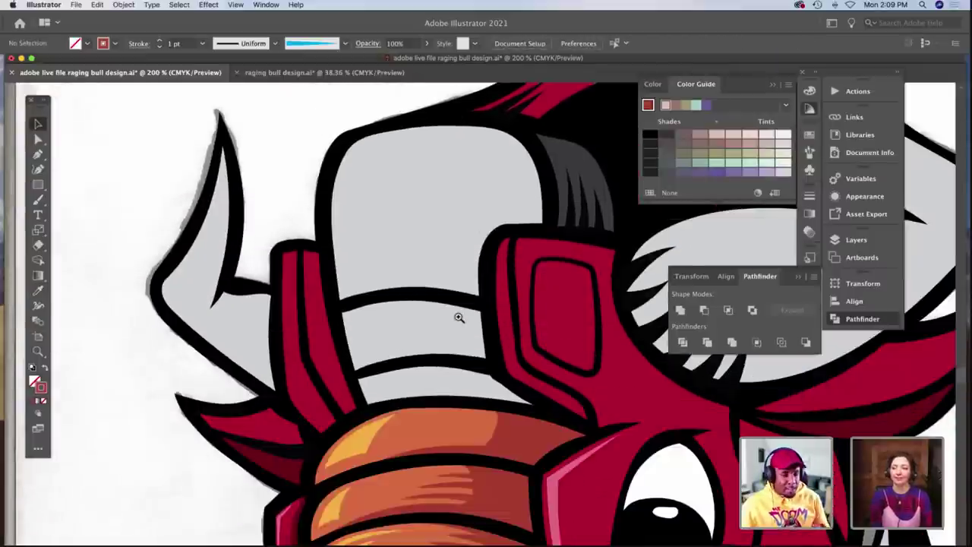
key(super+minus)
key(super+minus)
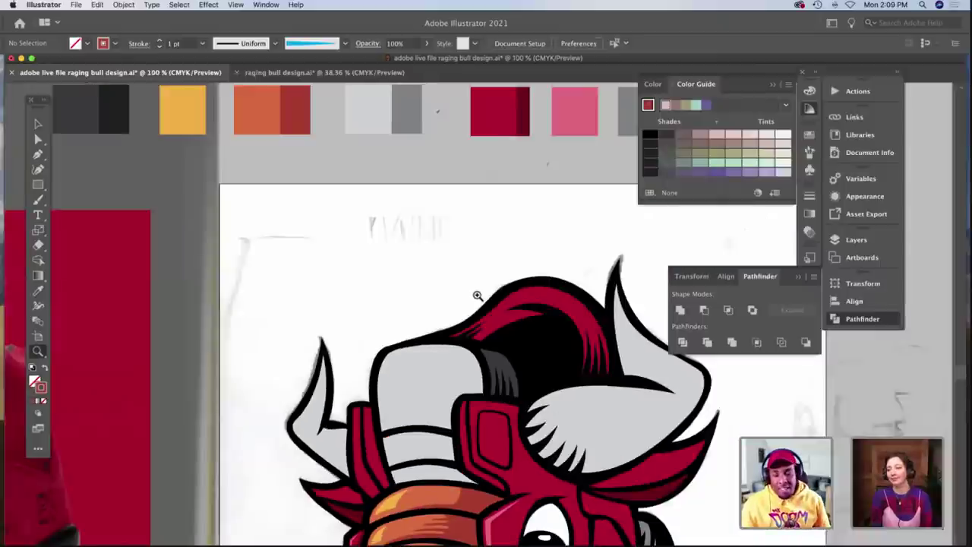
scroll(477, 296, down, 2)
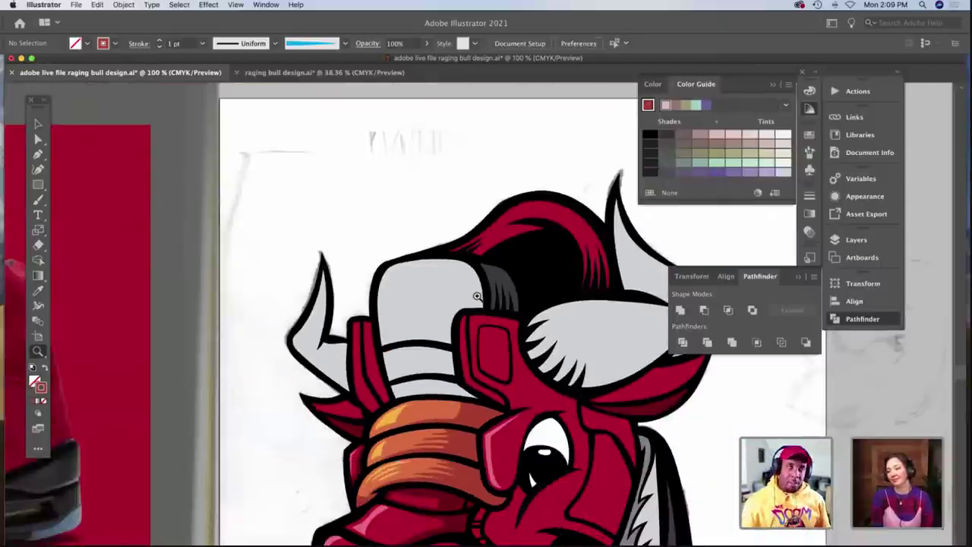
click(477, 296)
scroll(476, 296, down, 3)
scroll(477, 296, down, 2)
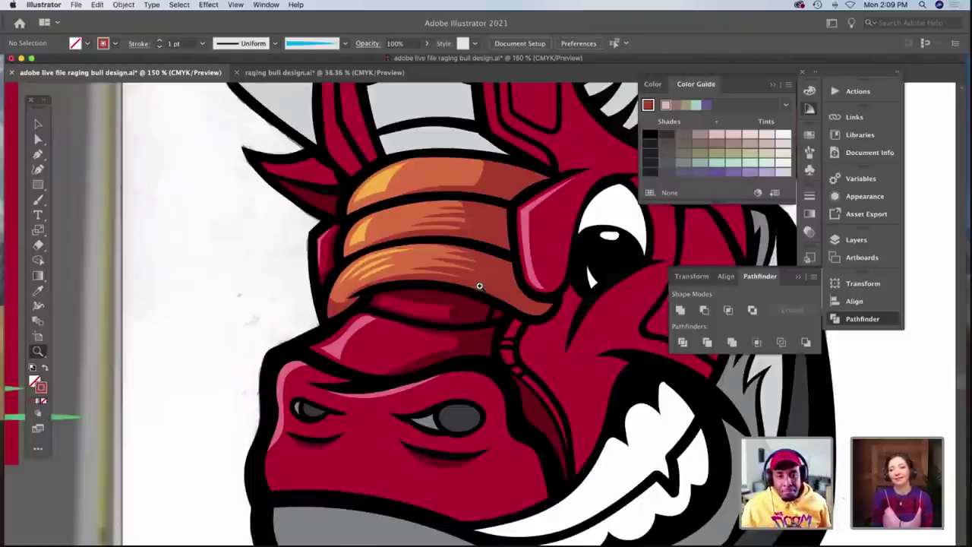
scroll(479, 286, up, 1)
scroll(479, 286, up, 1)
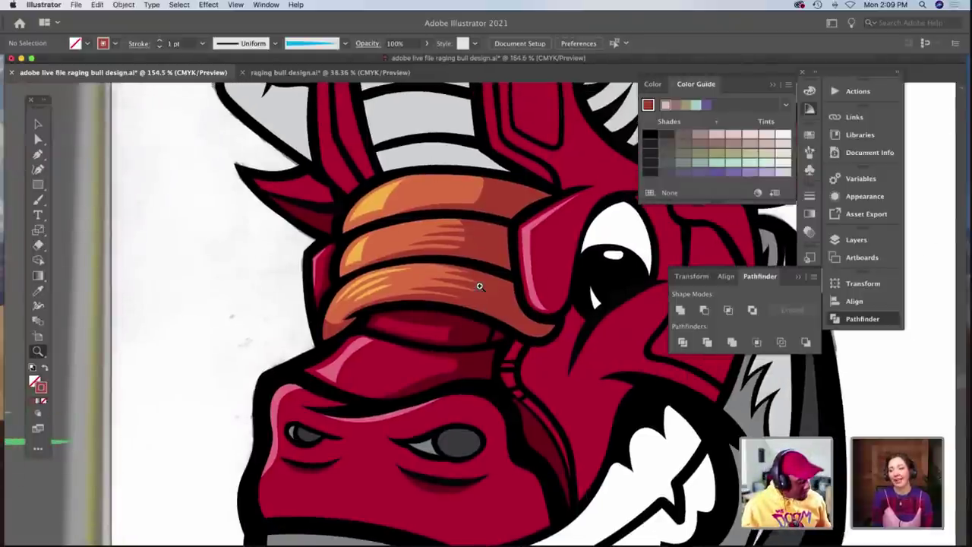
Paint tapered dark red hatch strokes from the shading edge of the top orange band, undoing the uppermost one.
click(479, 286)
click(480, 287)
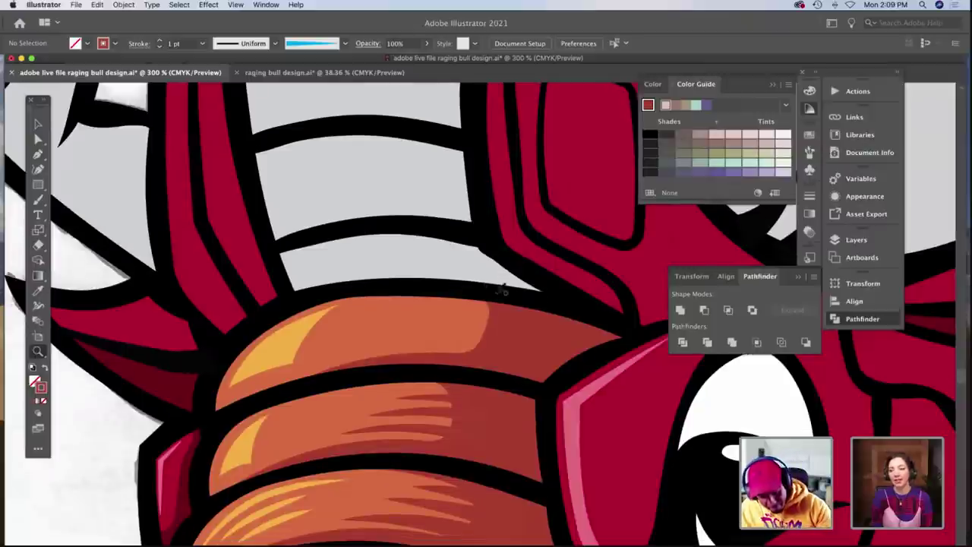
scroll(503, 292, down, 2)
key(b)
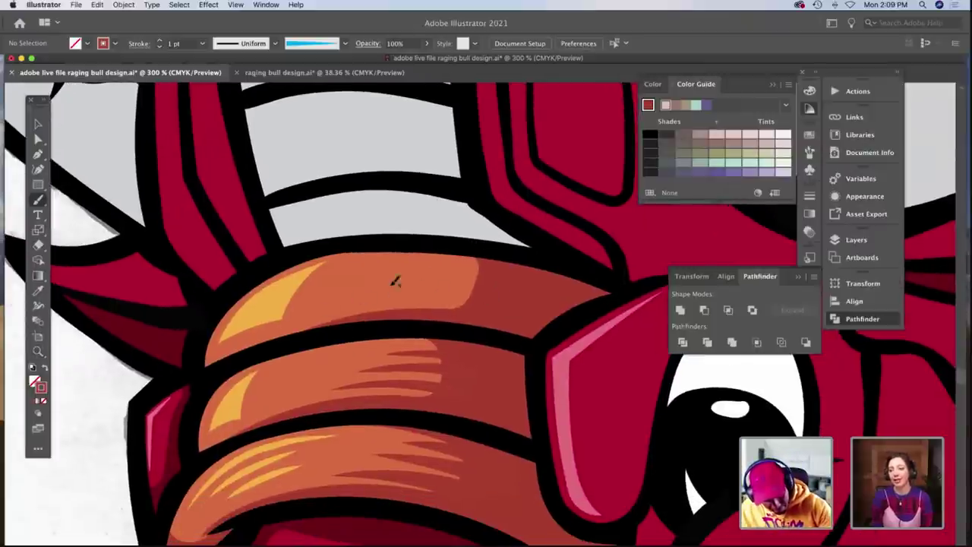
mouse_move(472, 298)
mouse_down()
mouse_move(371, 284)
mouse_move(450, 260)
mouse_move(509, 269)
mouse_move(432, 264)
mouse_up()
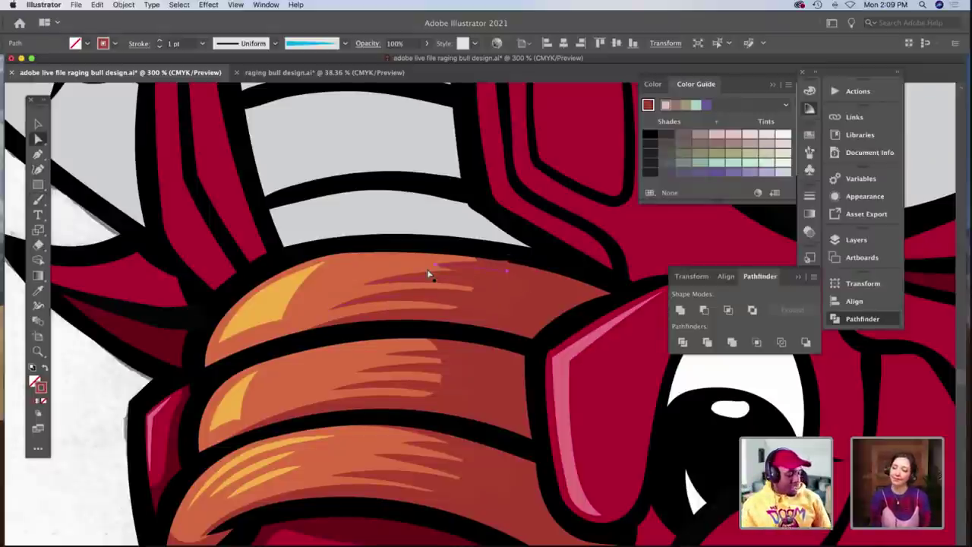
key(super+z)
Nudge the top orange band's two hatch strokes slightly upward to even out their spacing, and deselect them.
key(v)
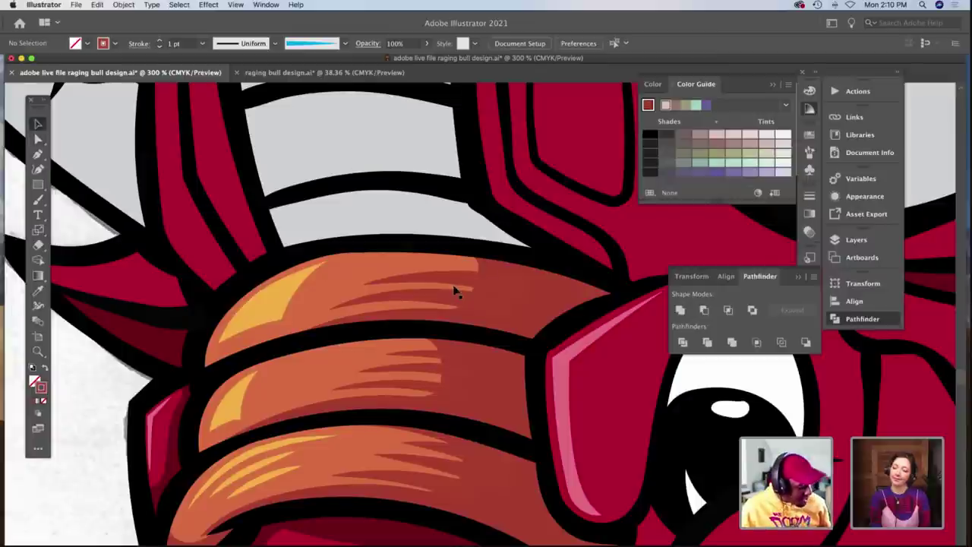
click(452, 300)
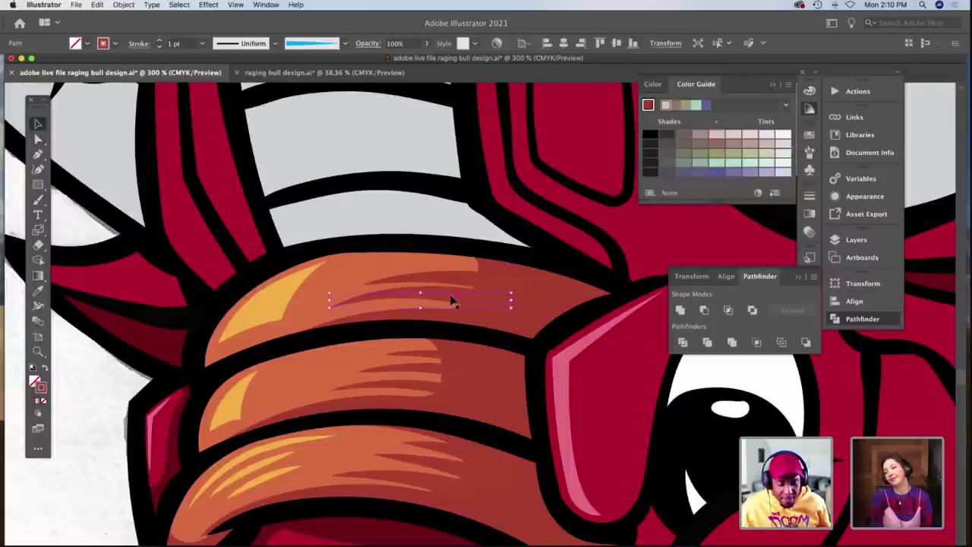
key(Up)
key(Up)
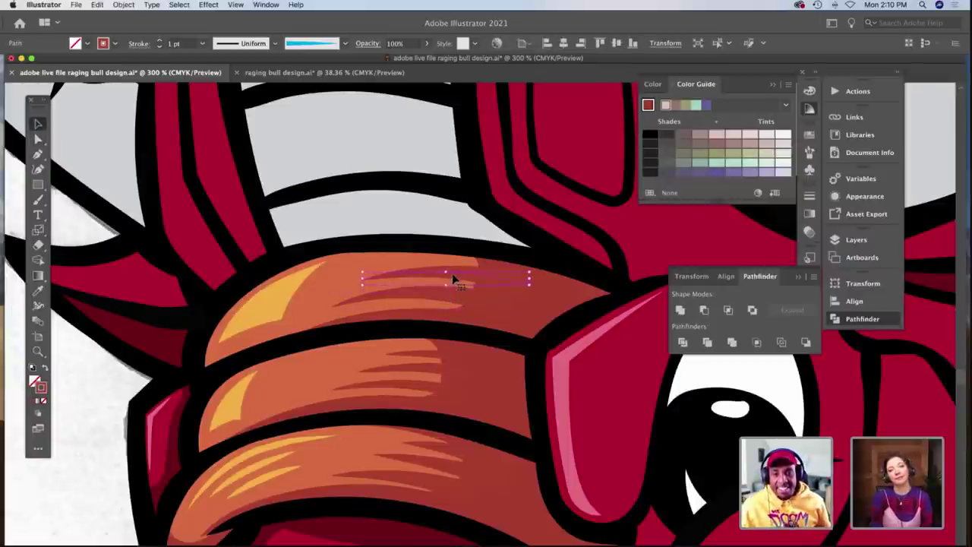
key(Up)
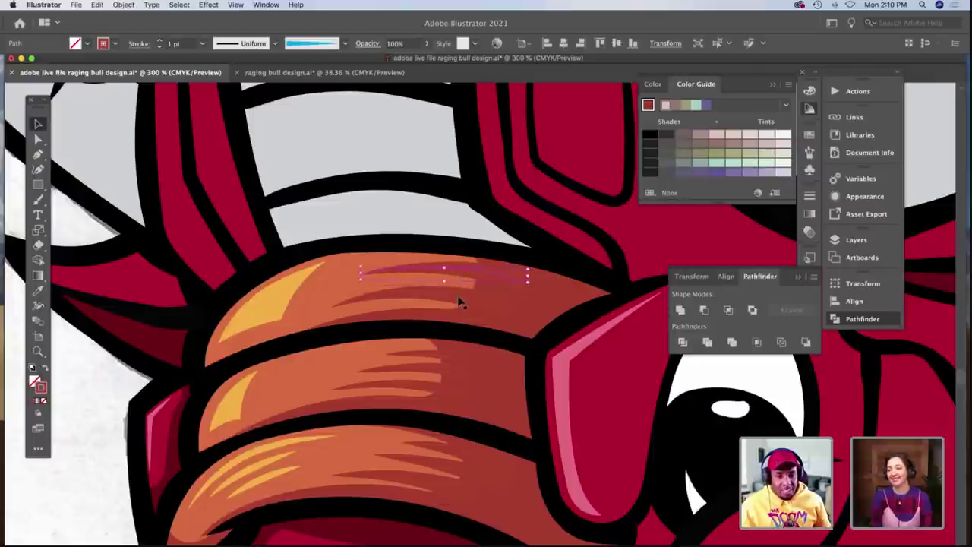
key(Up)
key(Right)
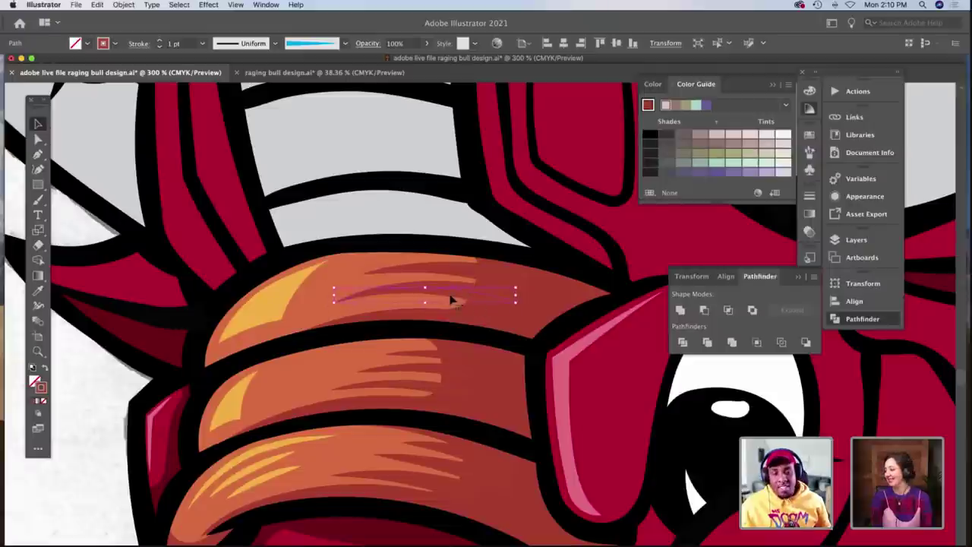
scroll(332, 281, left, 2)
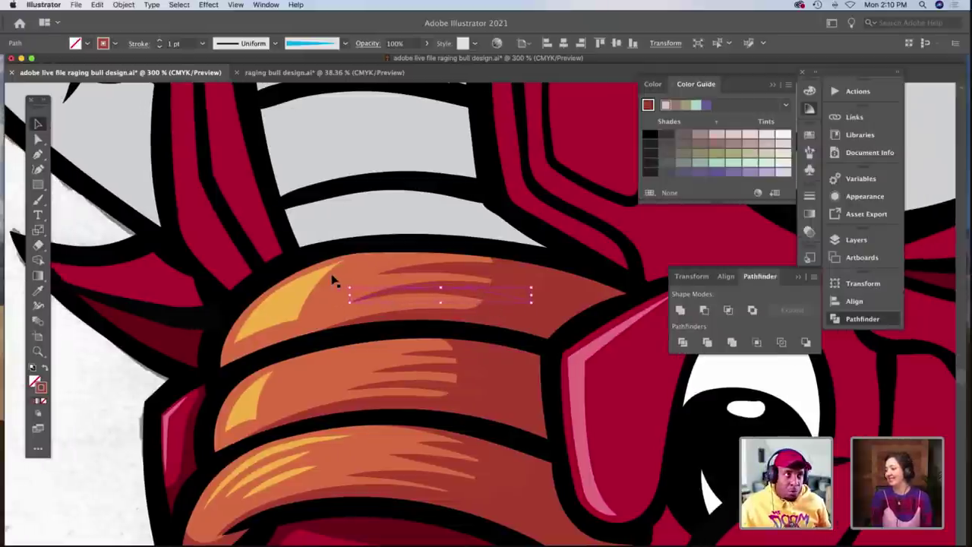
scroll(332, 280, left, 5)
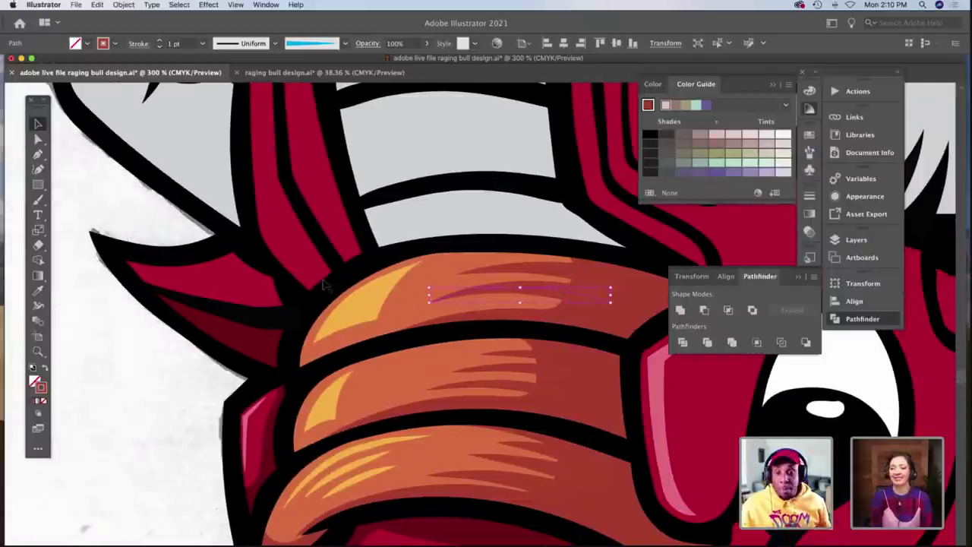
click(180, 353)
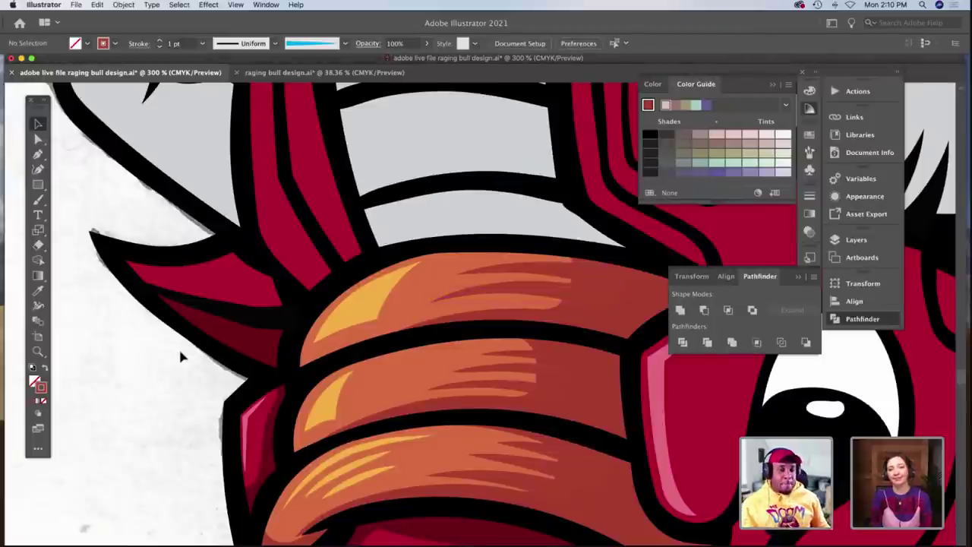
Set the stroke weight of the top orange band's two hatch strokes to 0.75 pt and deselect them.
click(522, 293)
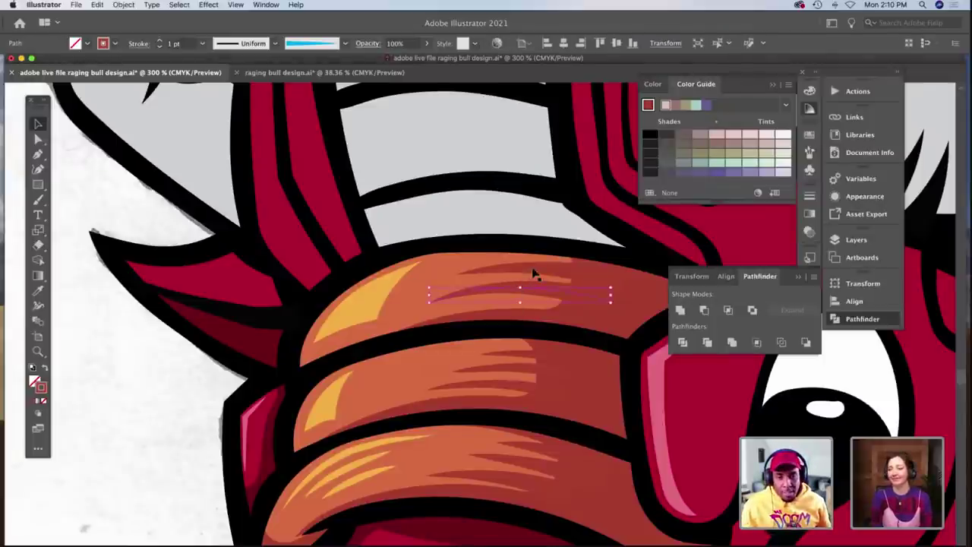
shift+click(531, 276)
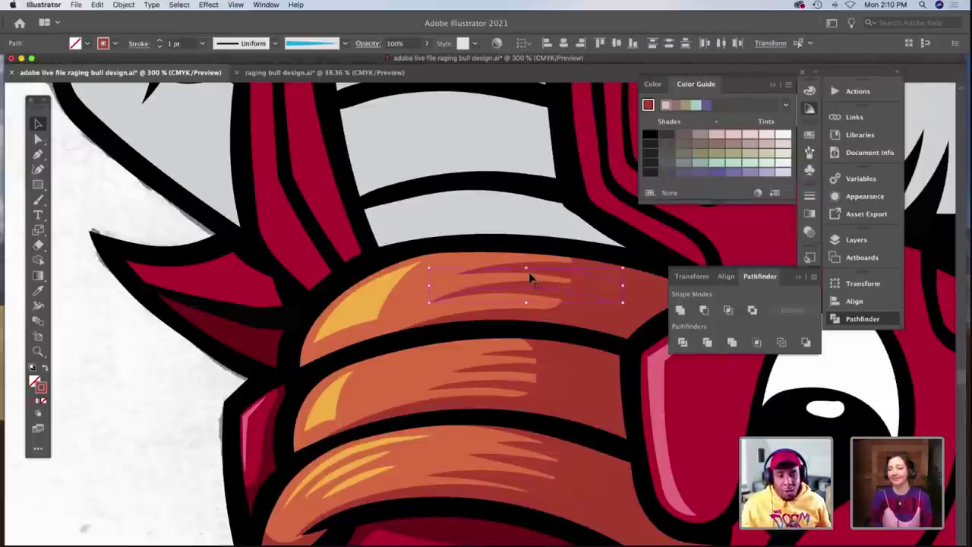
click(203, 44)
click(225, 84)
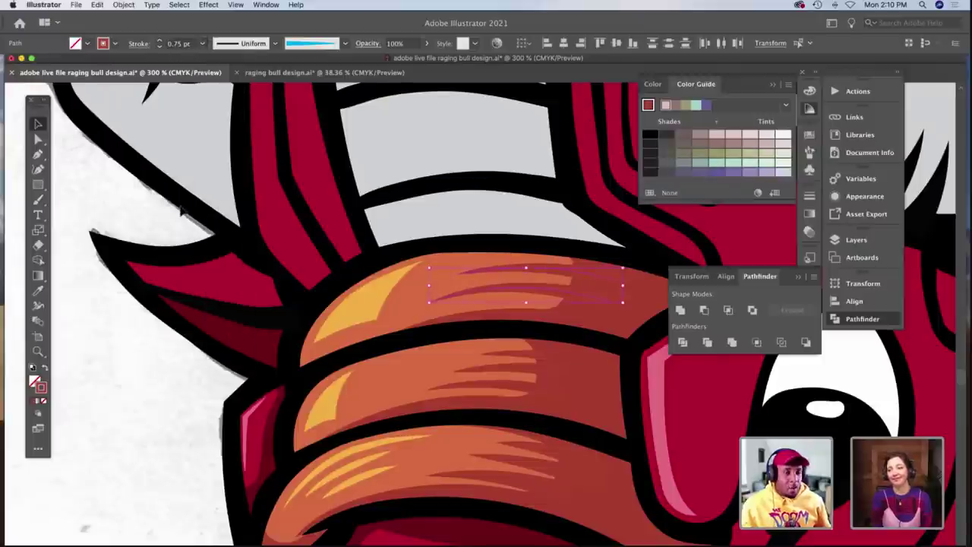
click(157, 370)
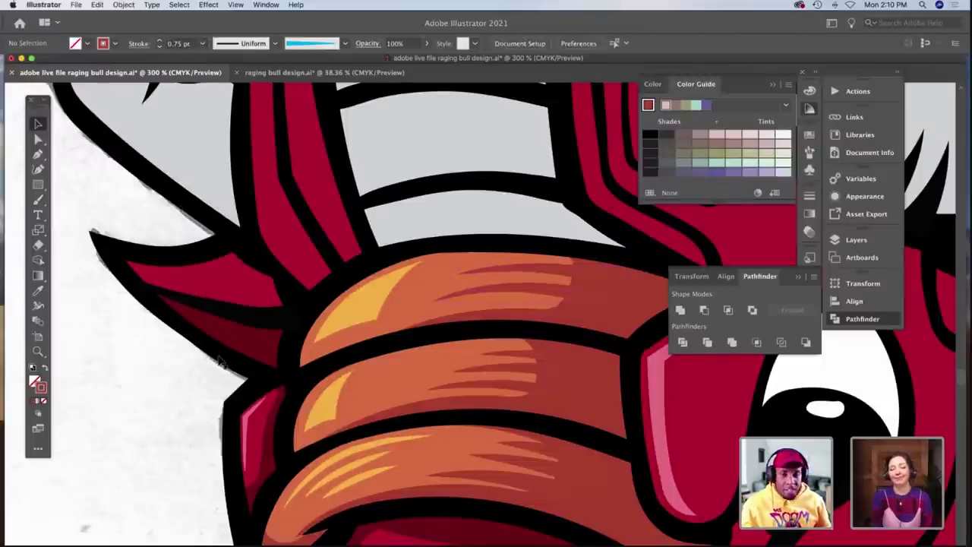
Draw a freehand shading contour on the red face, curving from above the eye down its inner side to the lower edge of the brow pad.
alt+click(478, 375)
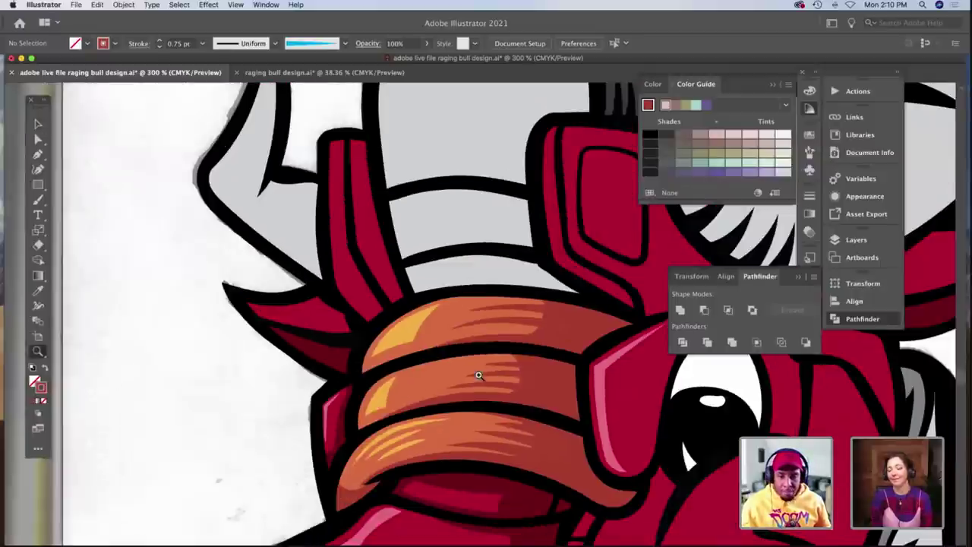
alt+click(479, 375)
scroll(415, 367, down, 3)
scroll(415, 366, right, 3)
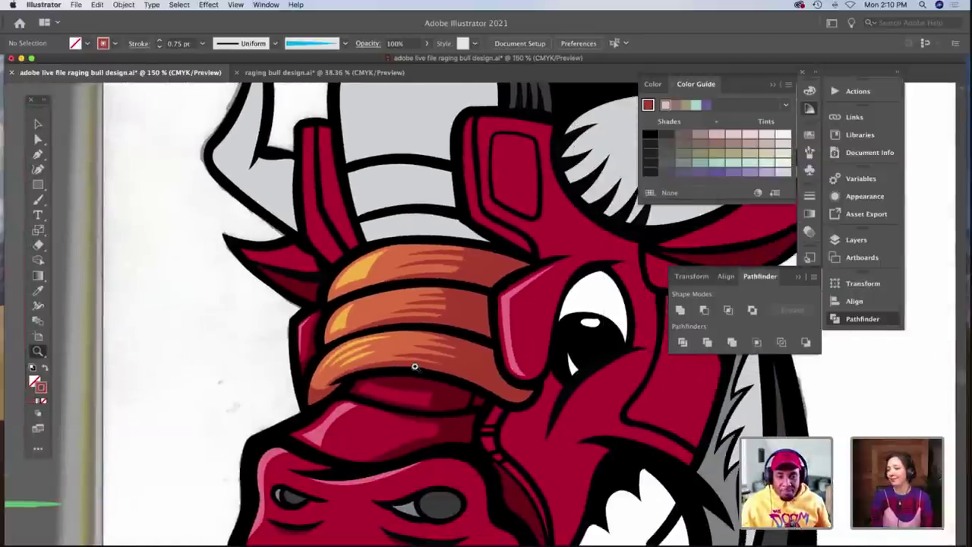
scroll(415, 366, left, 2)
scroll(415, 367, right, 2)
scroll(414, 367, right, 2)
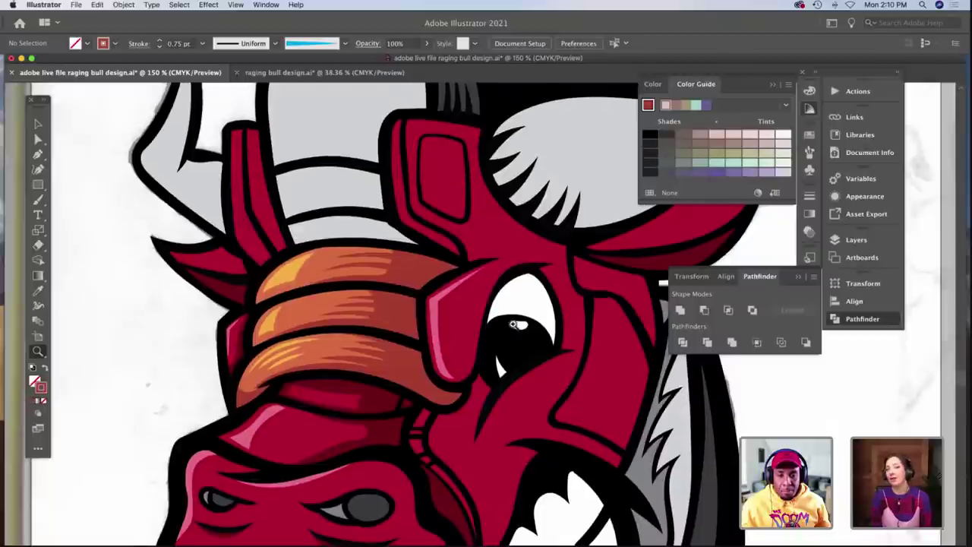
click(528, 281)
click(526, 284)
scroll(523, 281, down, 3)
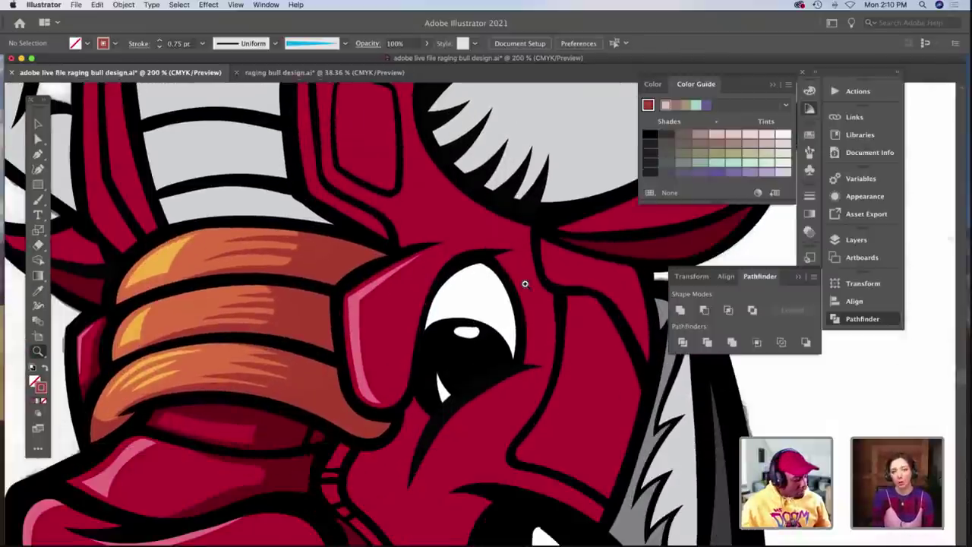
key(b)
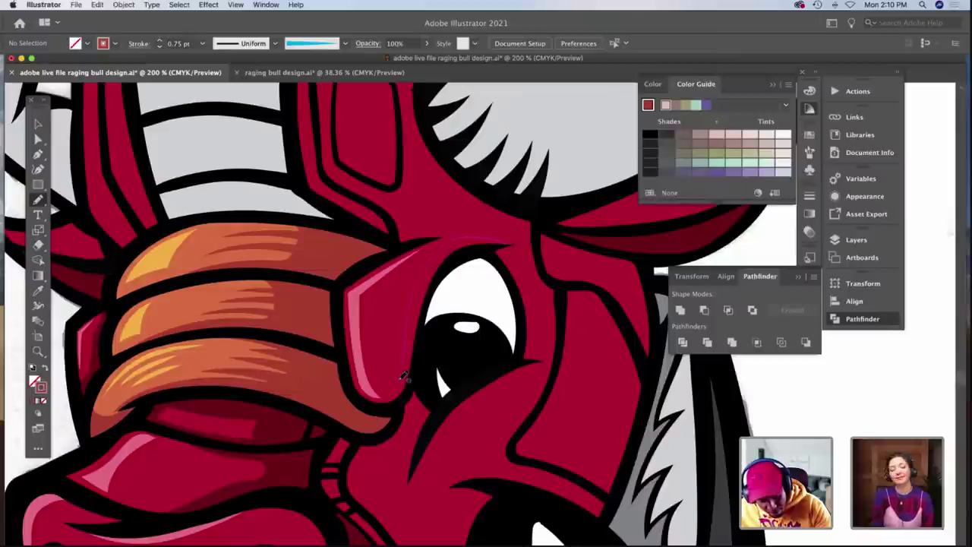
drag(502, 245, 372, 400)
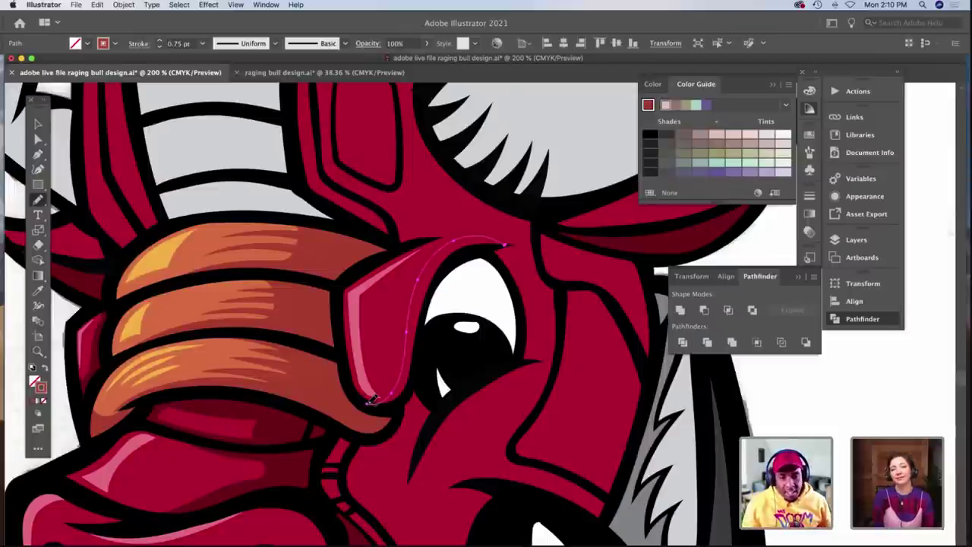
Transfer the contour into the isolated red face group, split the face shape along it with Pathfinder Divide, and exit isolation.
key(v)
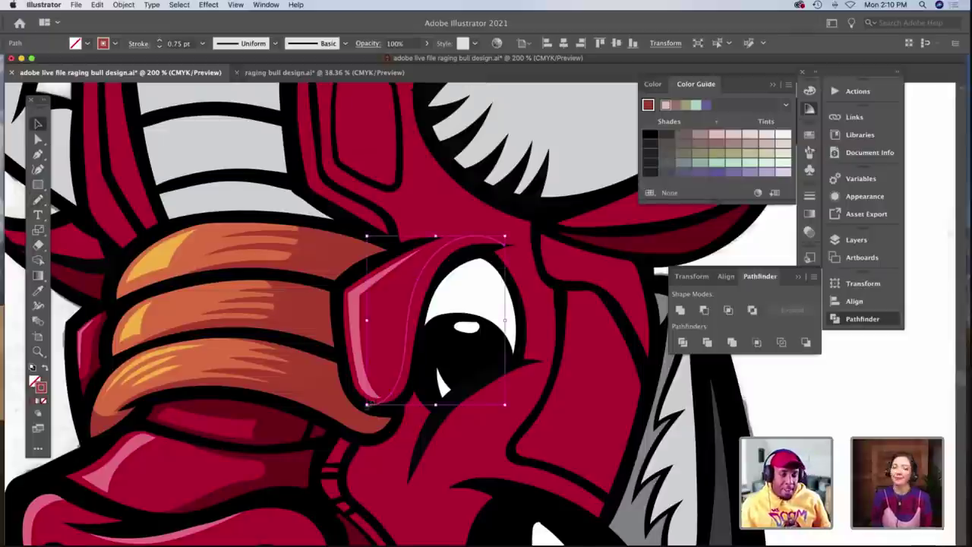
click(400, 351)
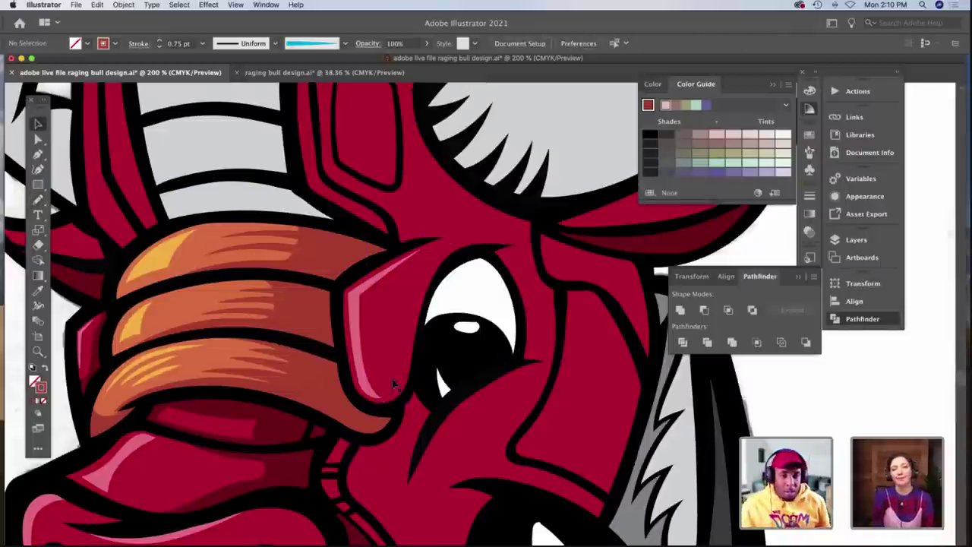
double_click(400, 352)
key(super+f)
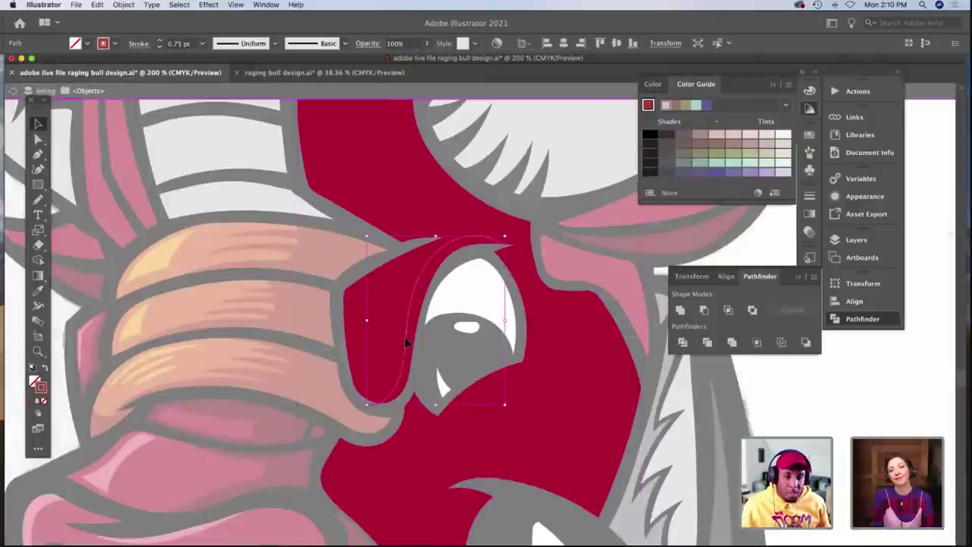
shift+click(398, 332)
click(682, 341)
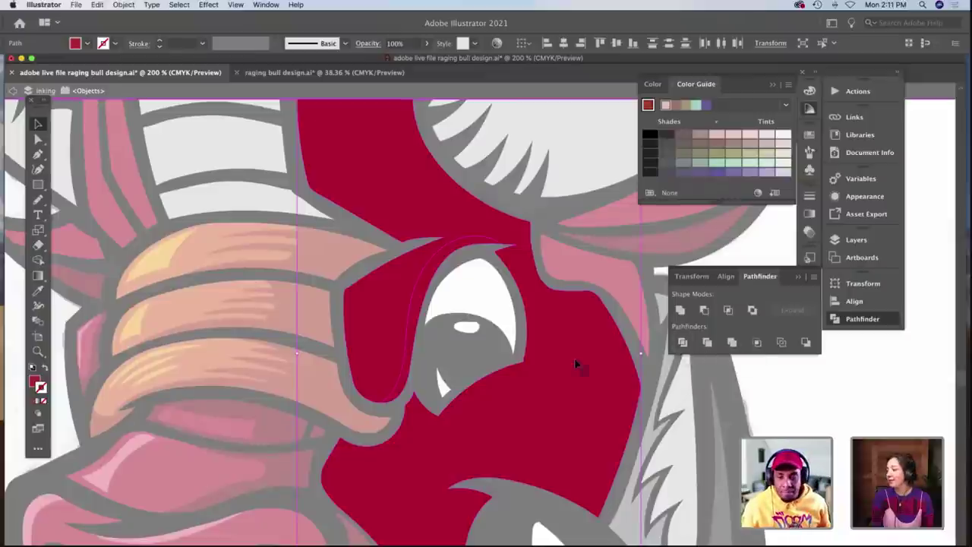
click(433, 292)
key(Escape)
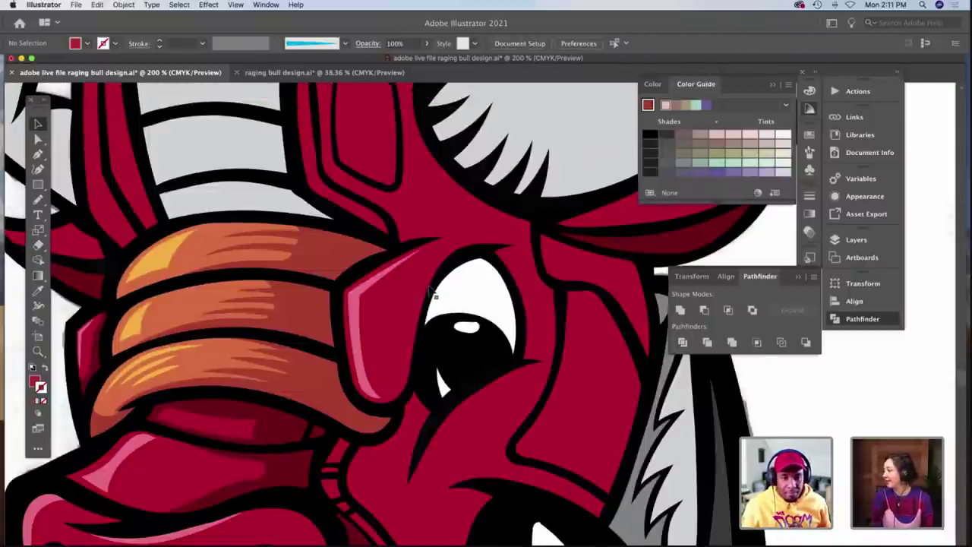
Fill the divided sliver around the eye with the dark red sampled from the shading beneath the orange bands, and deselect it.
key(n)
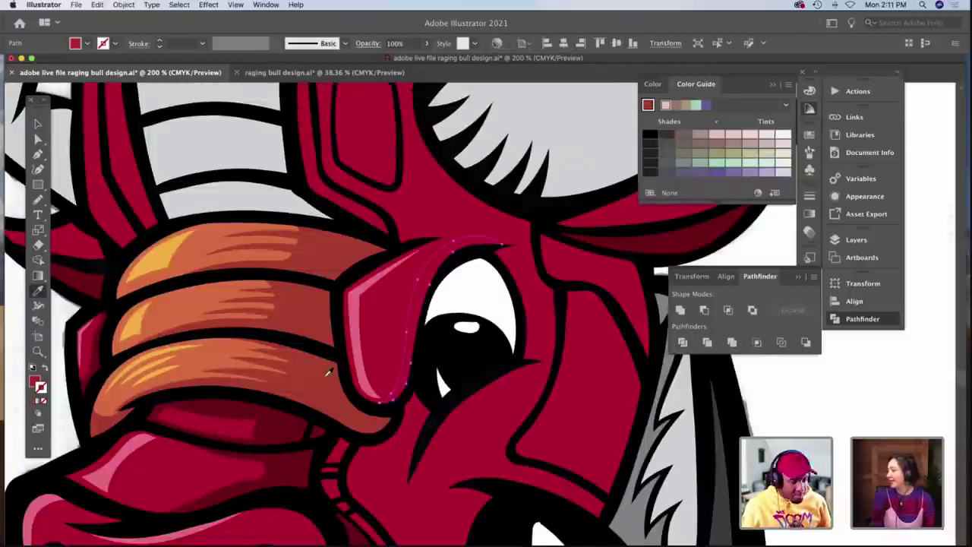
click(281, 433)
key(a)
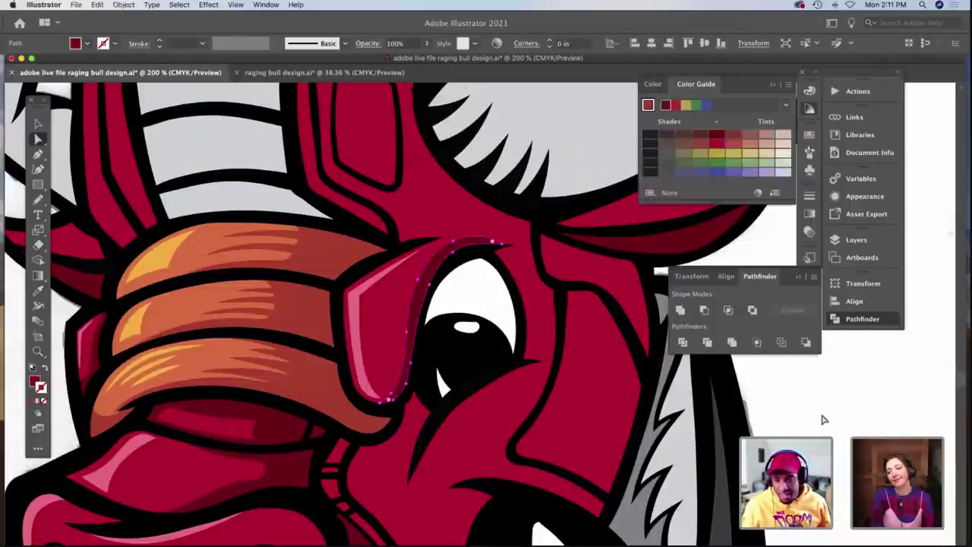
click(822, 418)
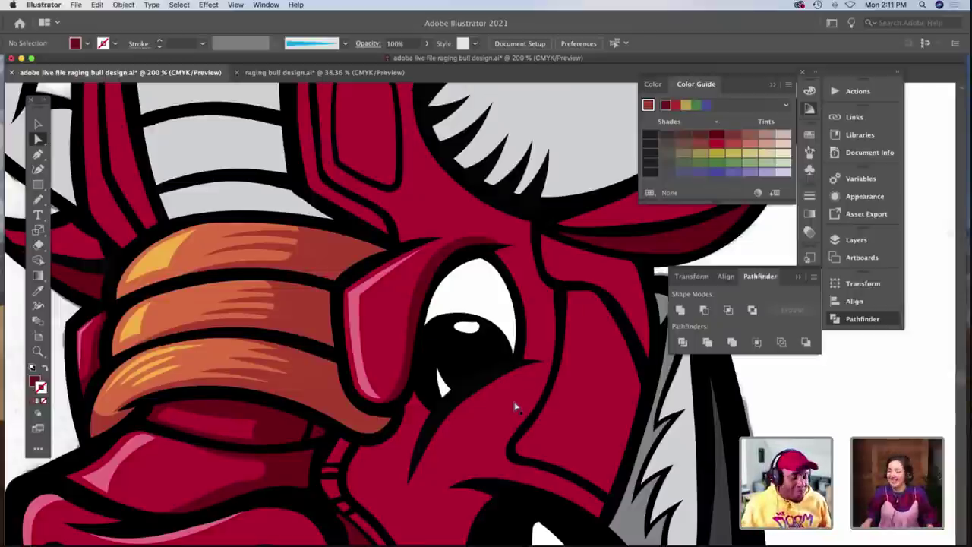
Draw a freehand shading contour on the red cheek, from above the mouth corner down to the tip beside the teeth.
scroll(505, 410, down, 5)
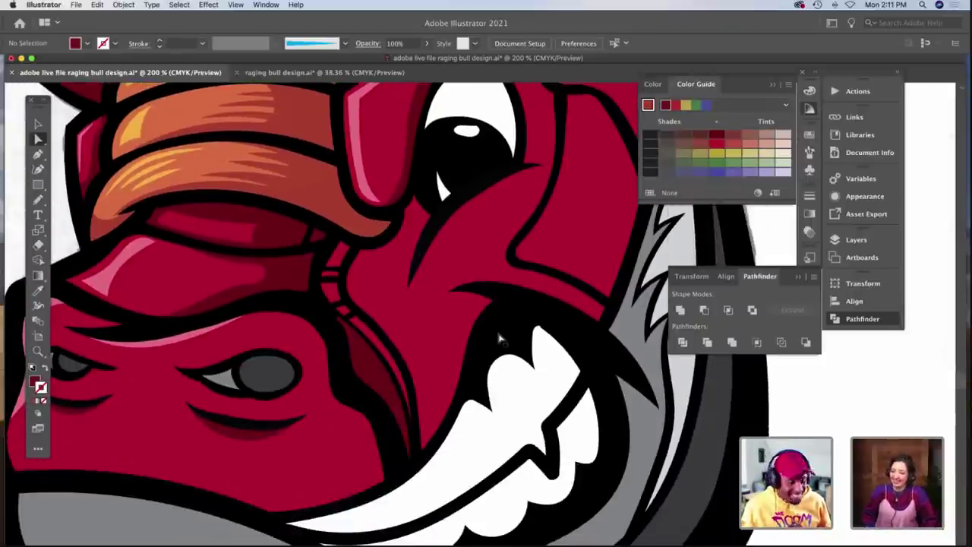
key(n)
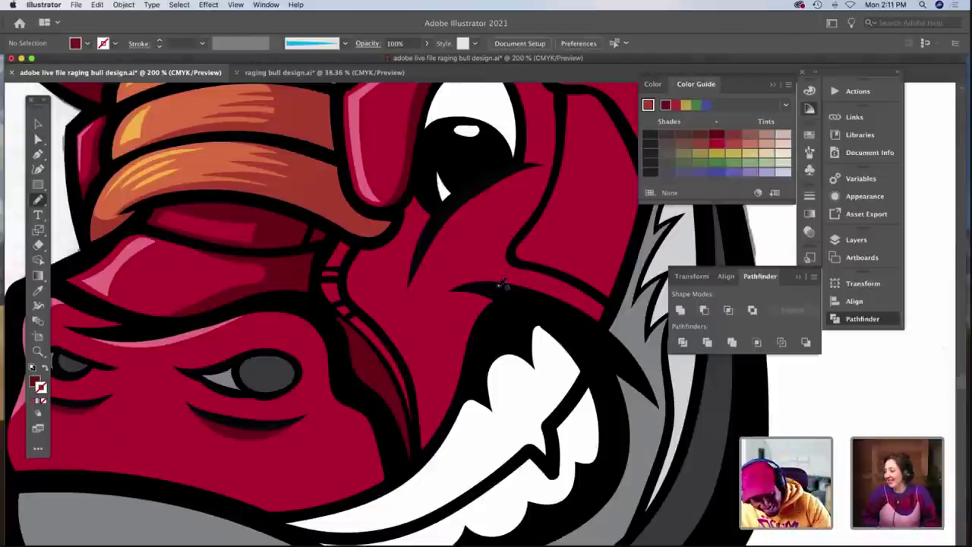
mouse_move(440, 298)
mouse_down()
mouse_move(432, 372)
mouse_move(416, 403)
mouse_move(417, 456)
mouse_up()
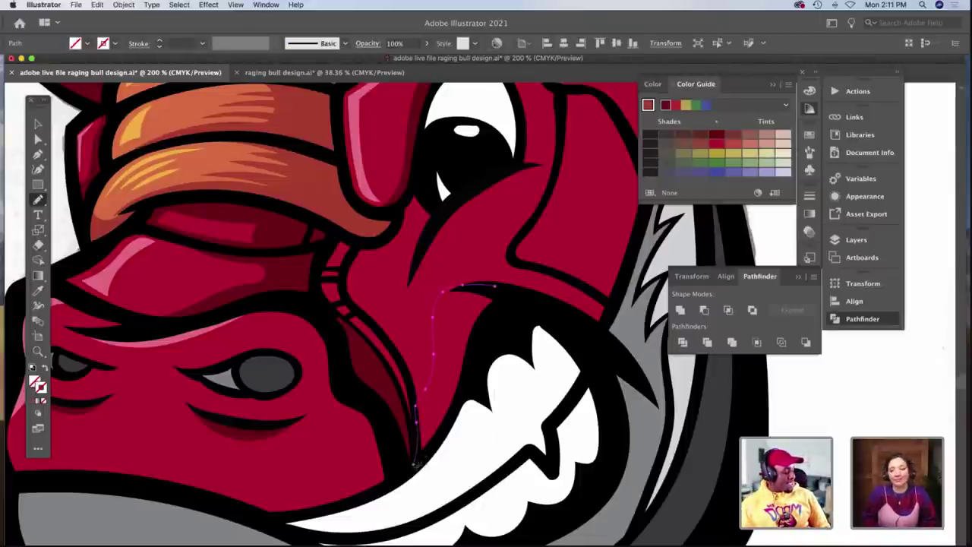
Transfer the cheek contour into the isolated red face group and split the face shape along it with Pathfinder Divide.
key(v)
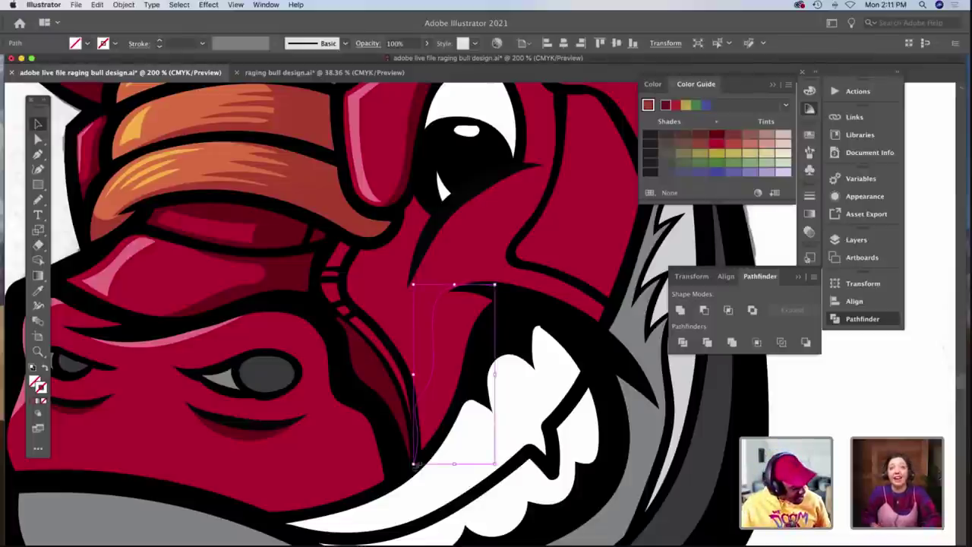
key(super+z)
double_click(431, 412)
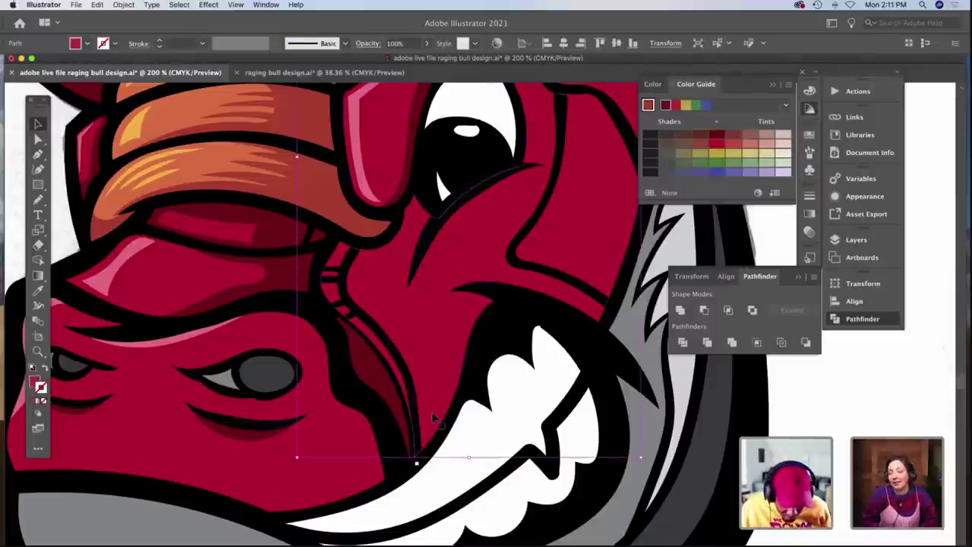
key(super+f)
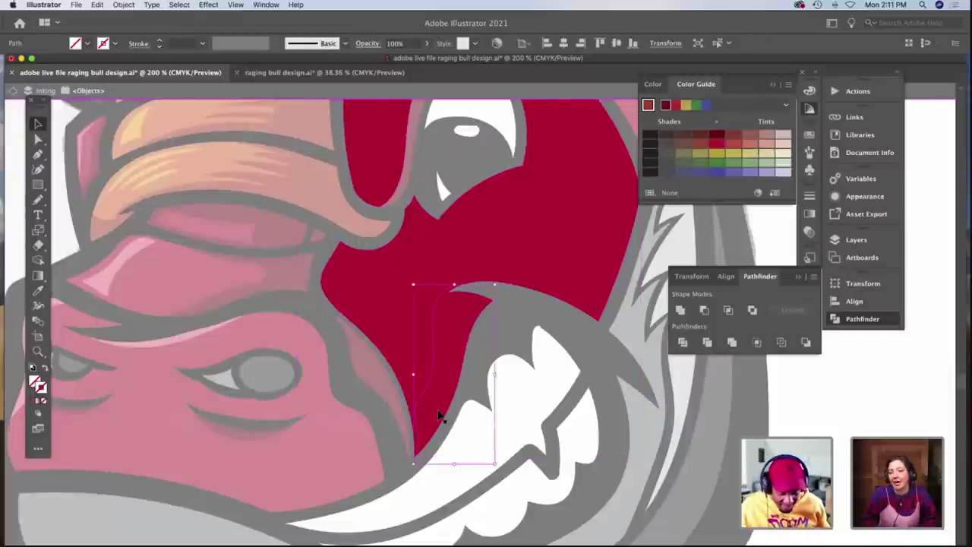
shift+click(444, 402)
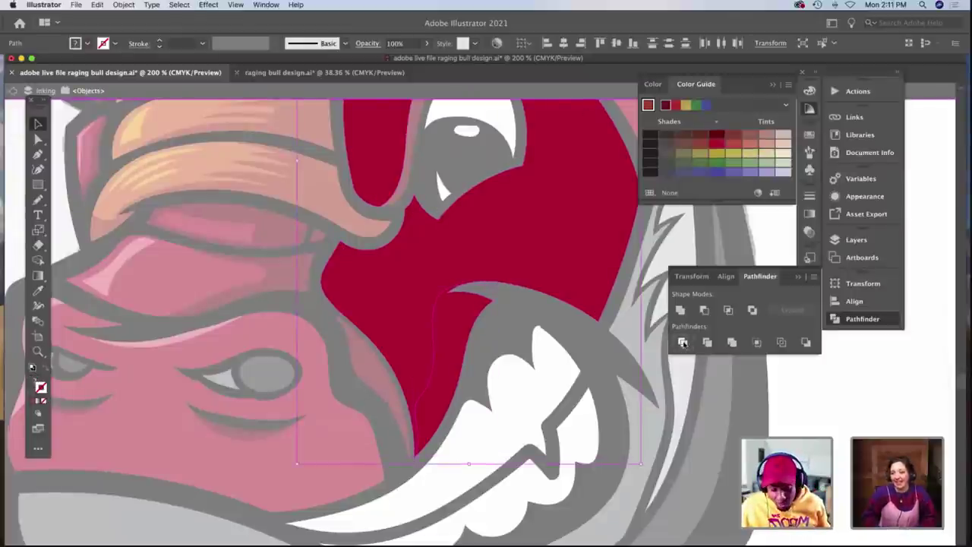
click(682, 343)
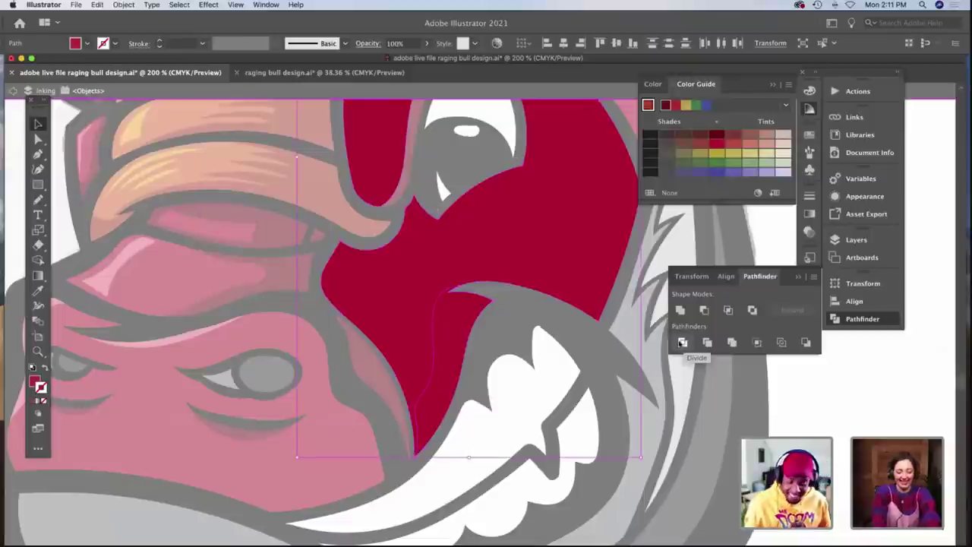
Fill the divided cheek piece beside the mouth with the dark red sampled from the shading beneath the orange bands, and exit isolation.
click(471, 394)
click(442, 376)
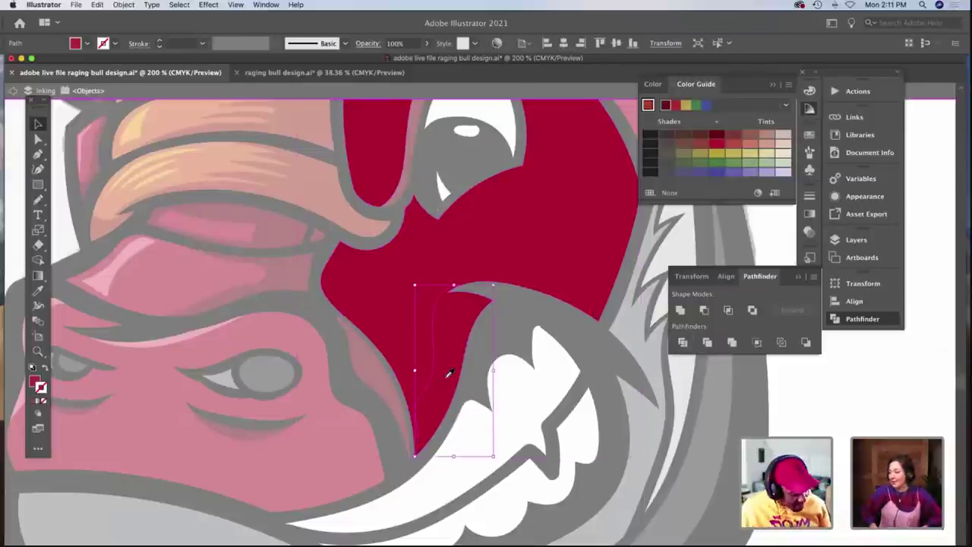
key(i)
scroll(445, 397, up, 4)
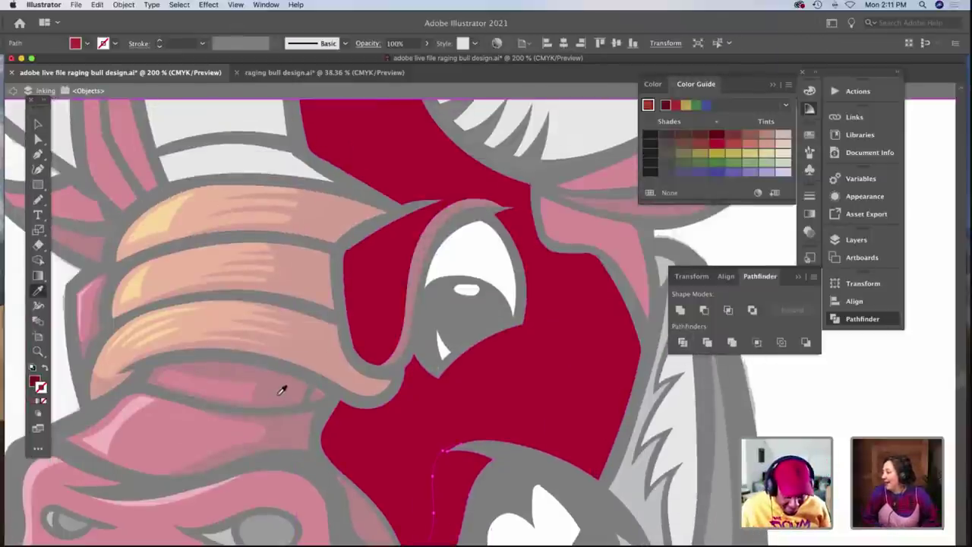
click(282, 389)
scroll(331, 352, down, 3)
key(v)
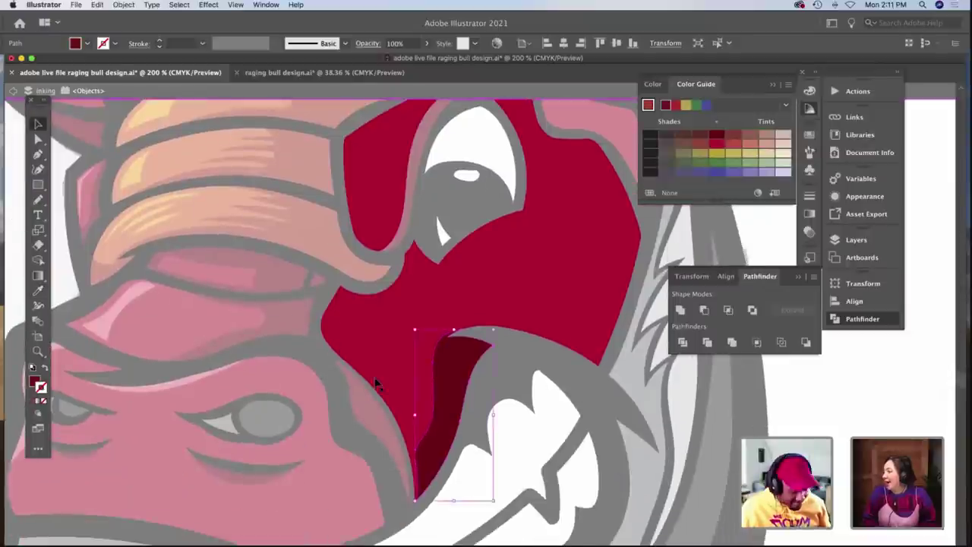
double_click(778, 412)
Inspect the cheek shading, teeth, jaw and muzzle areas of the bull illustration.
scroll(364, 370, right, 2)
scroll(365, 370, up, 2)
scroll(364, 369, down, 3)
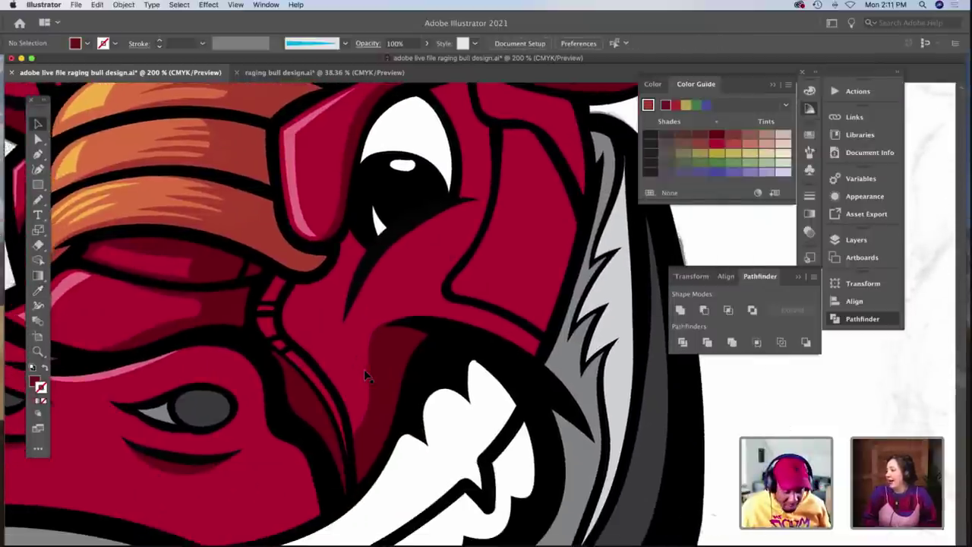
scroll(364, 369, left, 2)
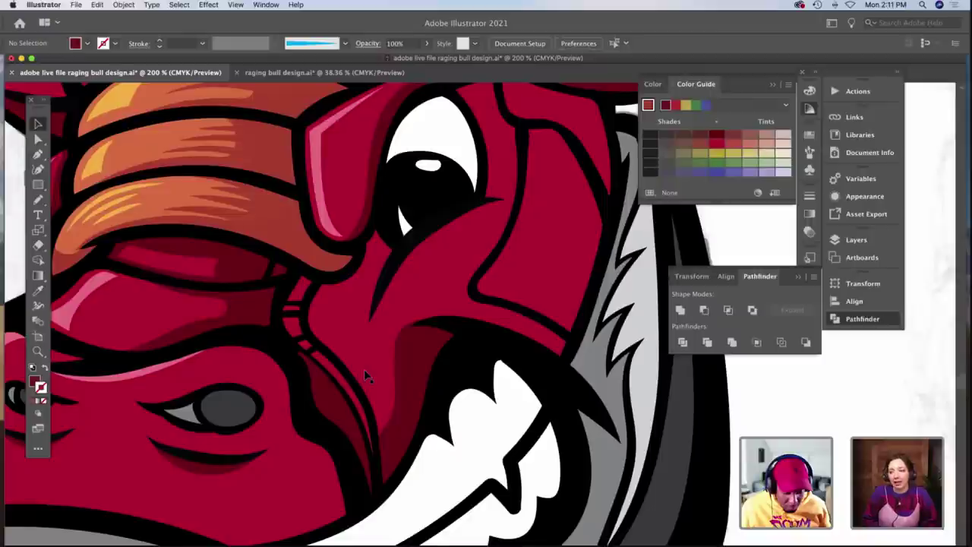
scroll(364, 369, down, 7)
scroll(364, 372, right, 2)
scroll(364, 372, up, 11)
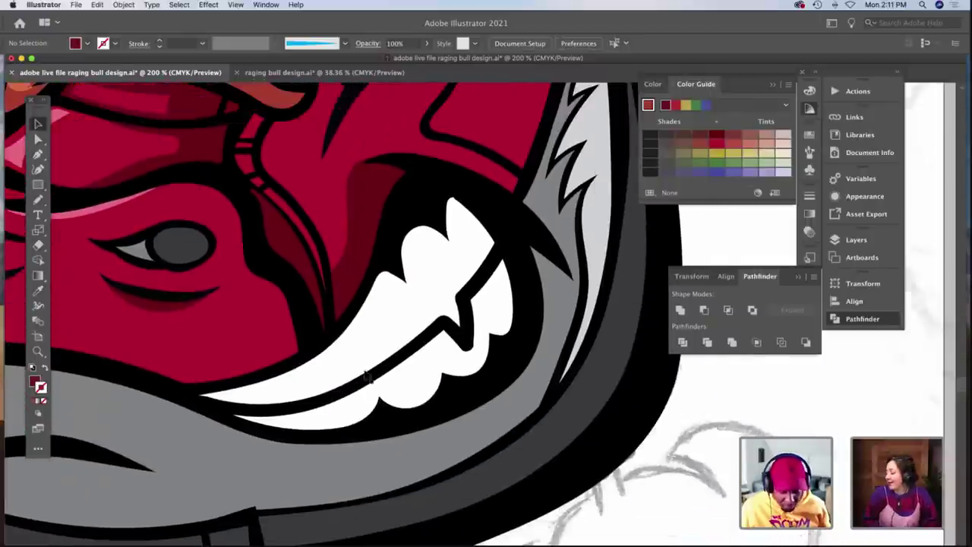
scroll(365, 372, down, 8)
scroll(364, 372, left, 1)
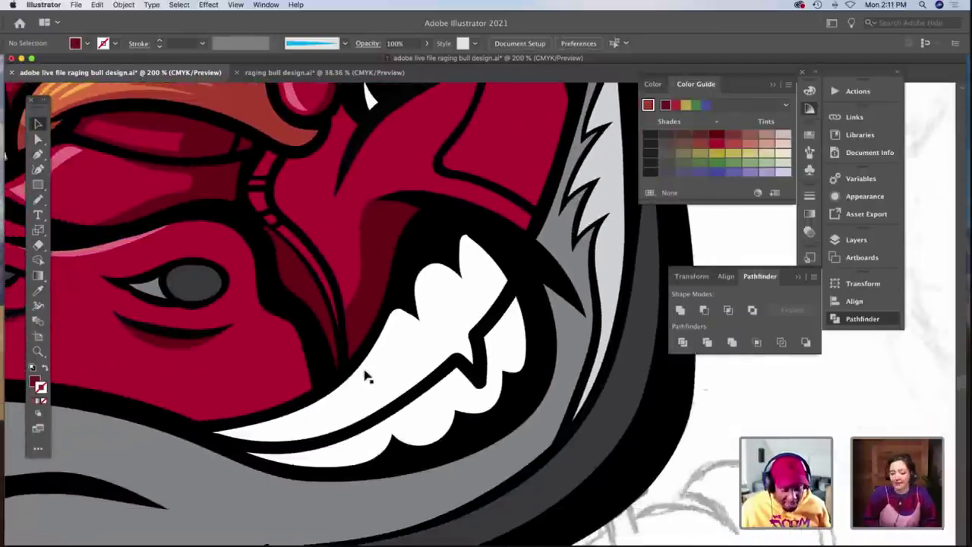
scroll(364, 372, down, 2)
scroll(364, 372, left, 4)
scroll(364, 374, down, 2)
scroll(364, 373, left, 2)
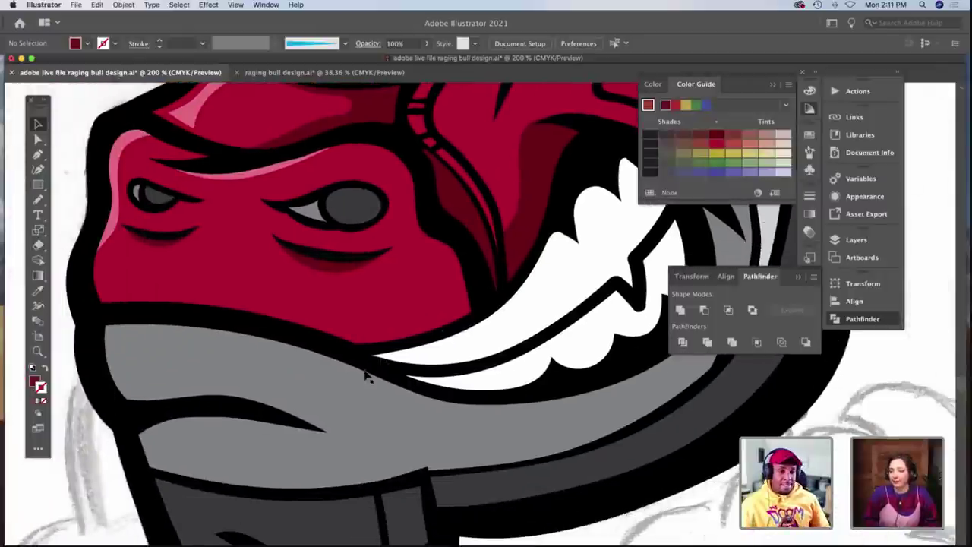
scroll(325, 351, up, 2)
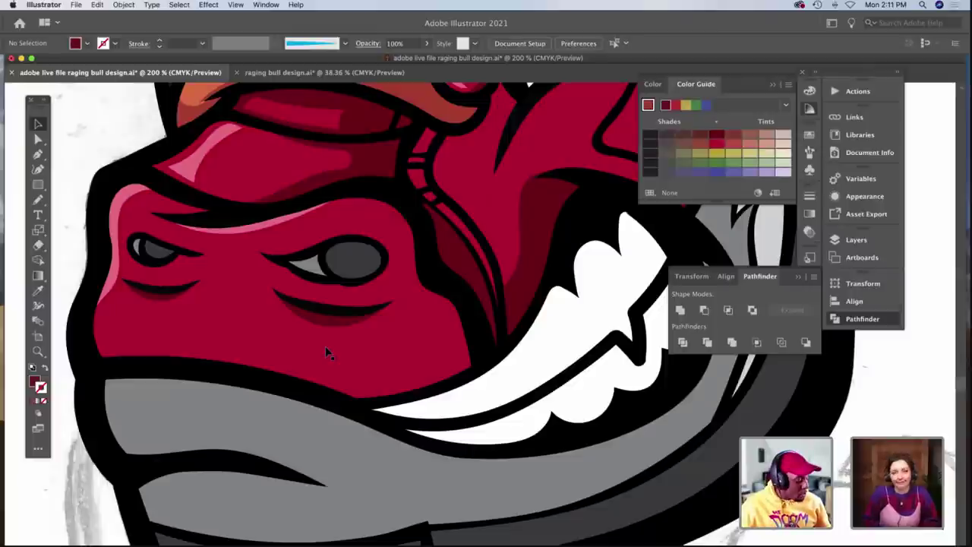
Draw a freehand shading contour on the red muzzle, curving around the large nostril, into the crease below it, and back along the lower edge.
key(b)
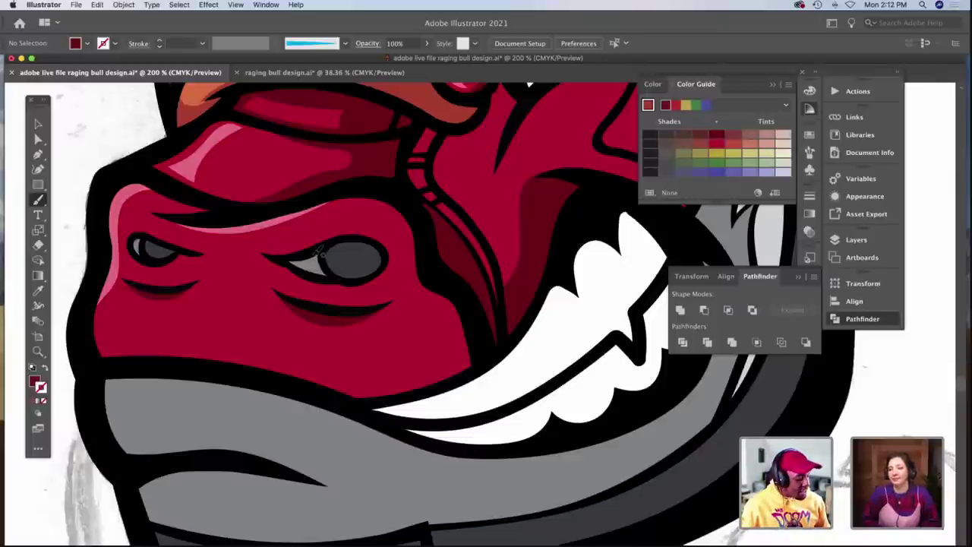
key(n)
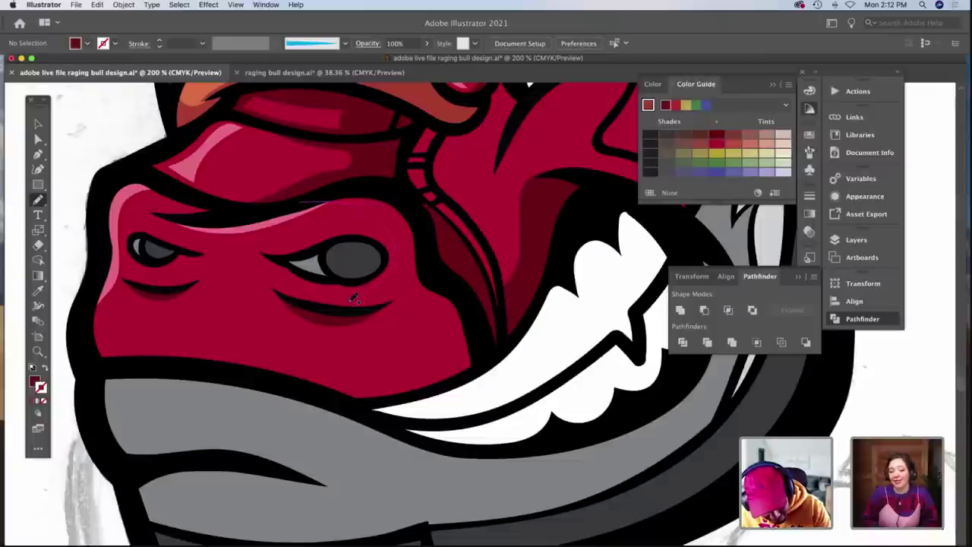
drag(331, 305, 389, 302)
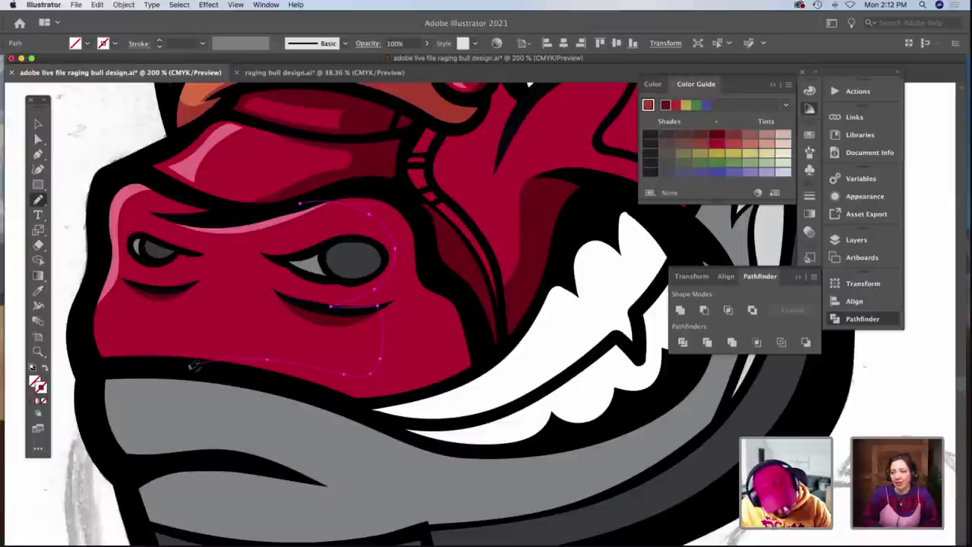
drag(192, 366, 205, 368)
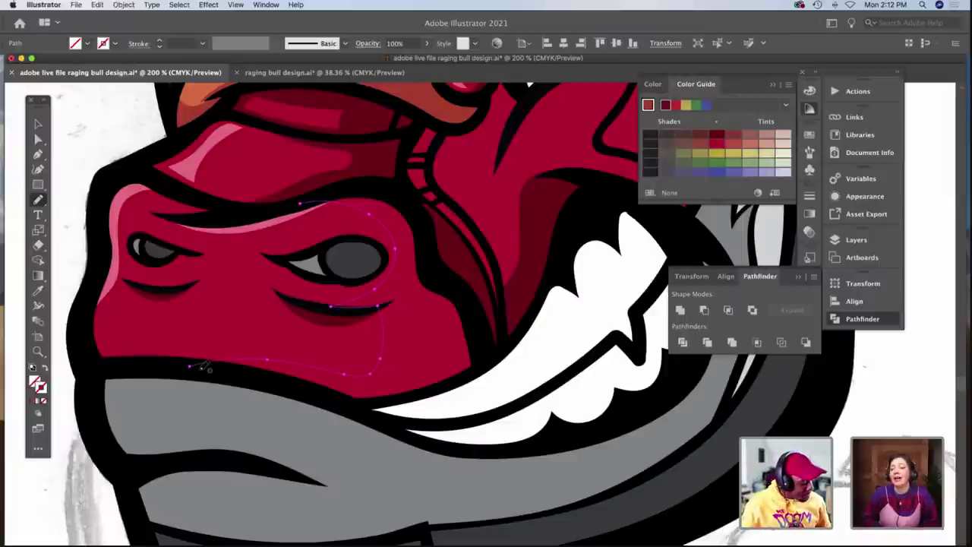
Transfer the nostril contour into the isolated muzzle group, split the muzzle shape along it with Pathfinder Divide, and deselect the pieces.
key(v)
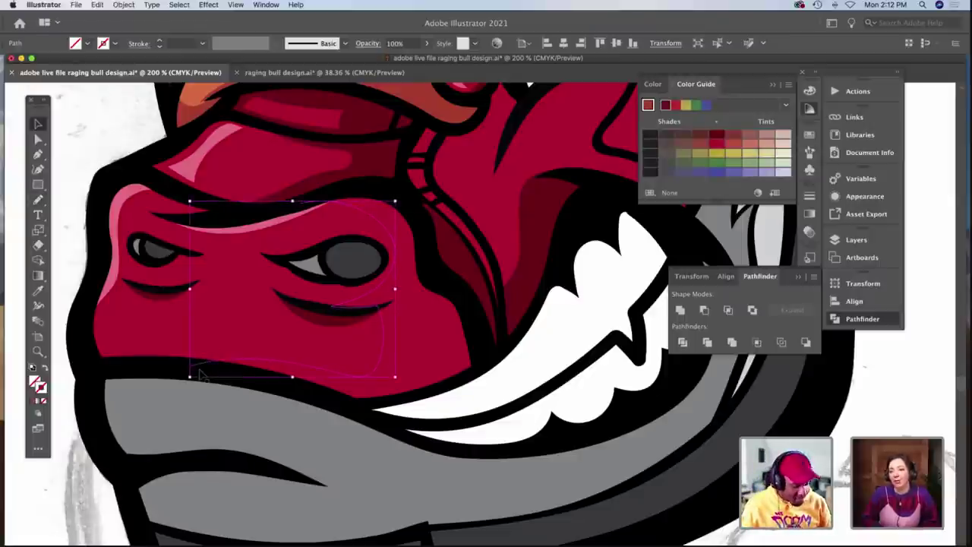
double_click(334, 367)
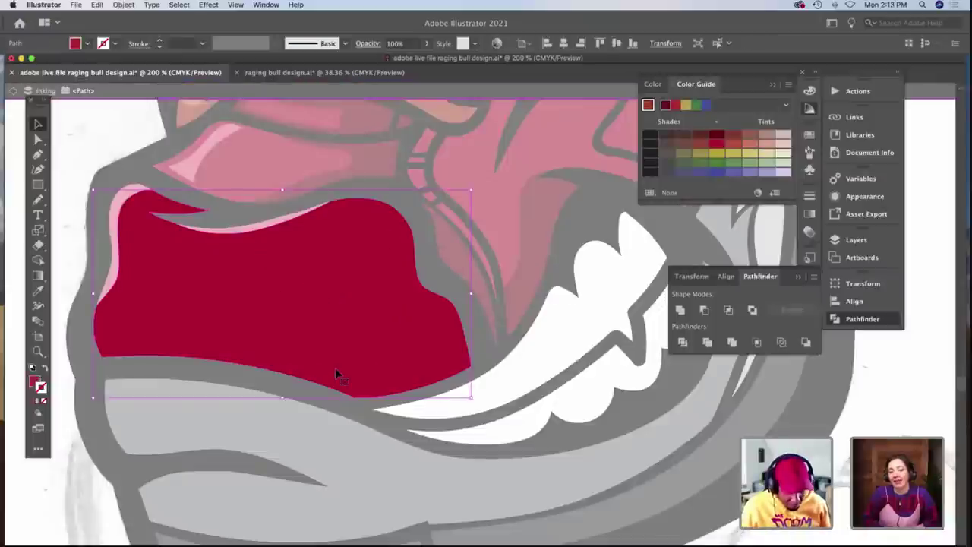
key(super+f)
shift+click(452, 357)
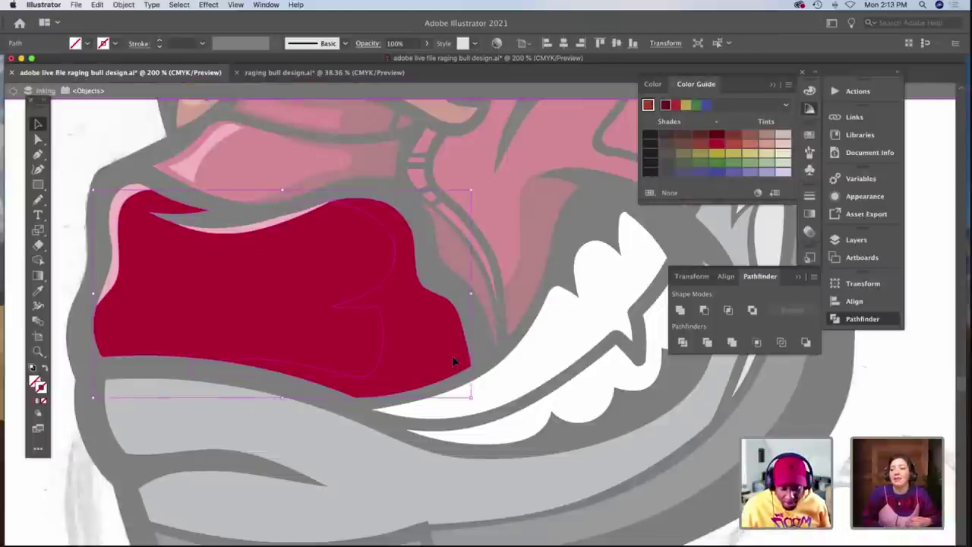
click(451, 360)
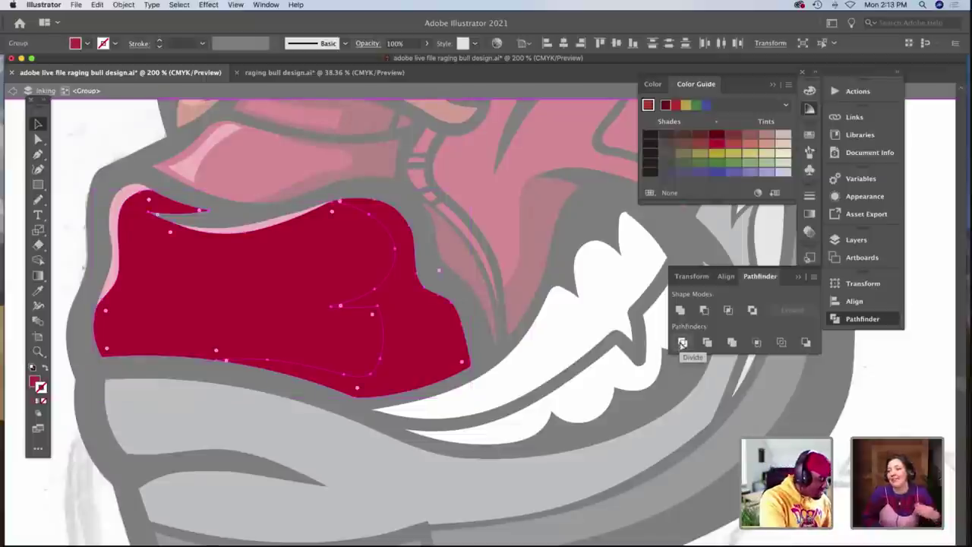
click(682, 344)
click(81, 296)
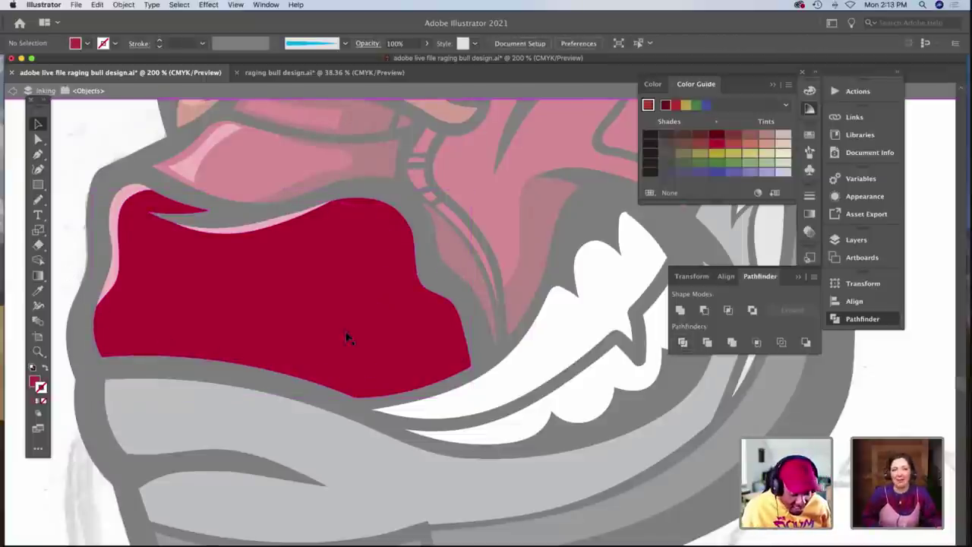
Fill the divided muzzle piece behind the large nostril with sampled dark red shading, and exit isolation.
click(412, 341)
key(i)
scroll(395, 304, up, 2)
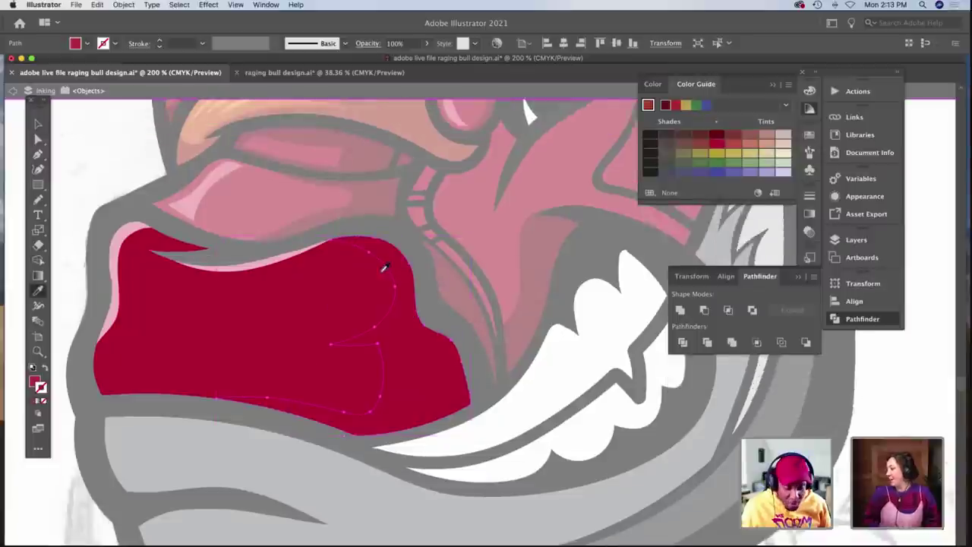
click(384, 259)
key(v)
scroll(365, 280, left, 2)
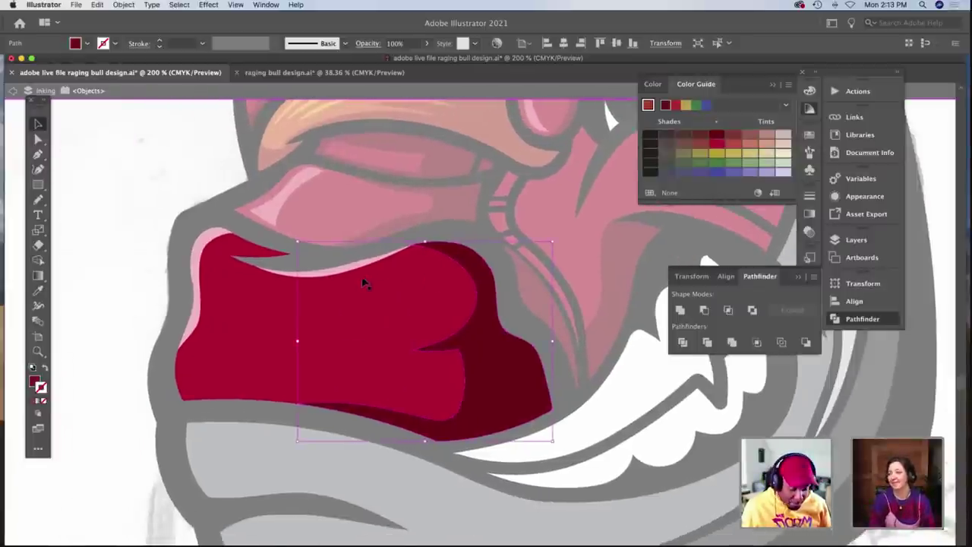
double_click(153, 225)
scroll(160, 267, left, 2)
scroll(160, 272, right, 3)
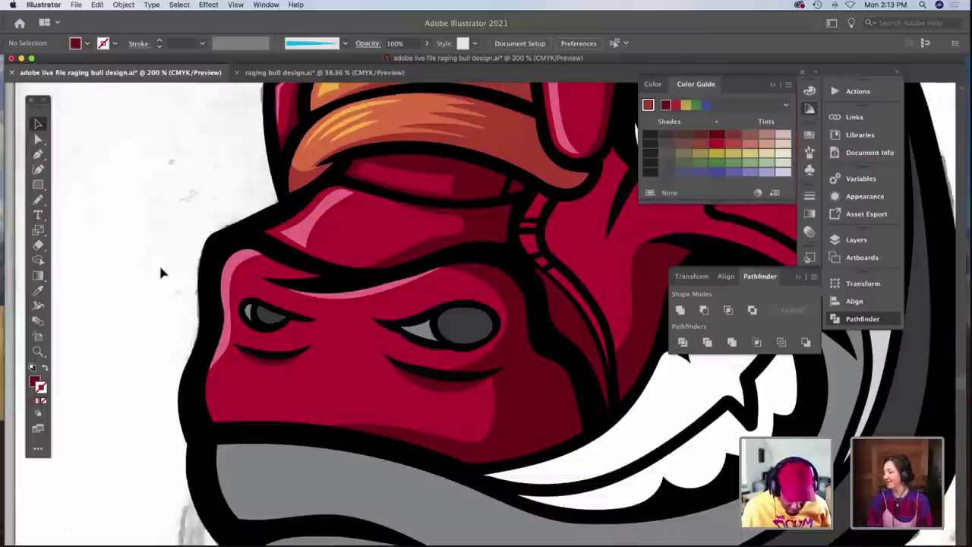
Draw a freehand shading contour along the red muzzle's lower edge and transfer it into the isolated muzzle group.
key(n)
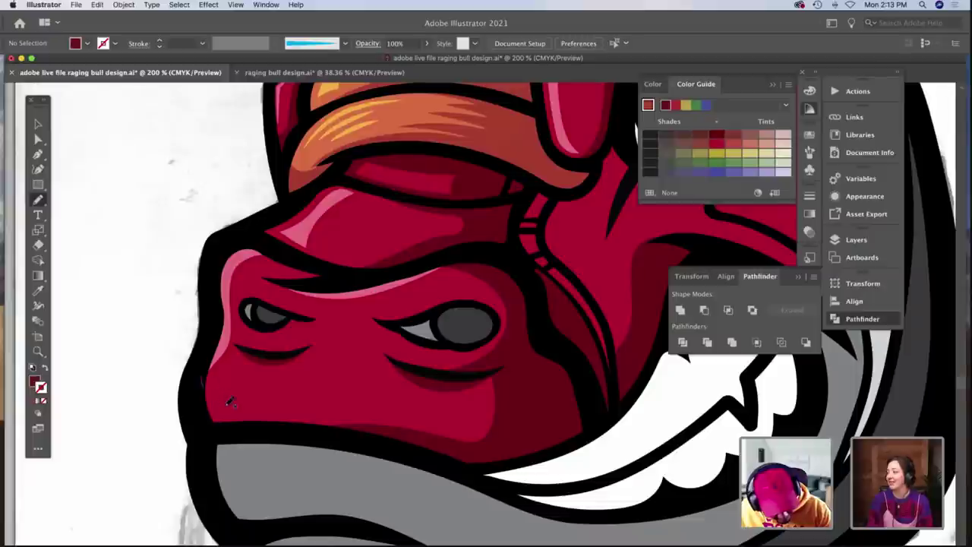
drag(334, 407, 495, 445)
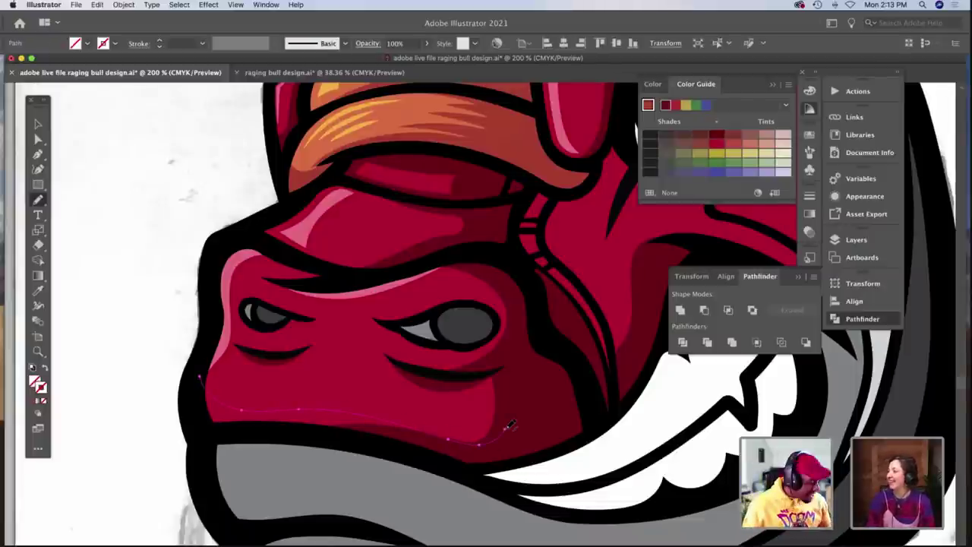
key(v)
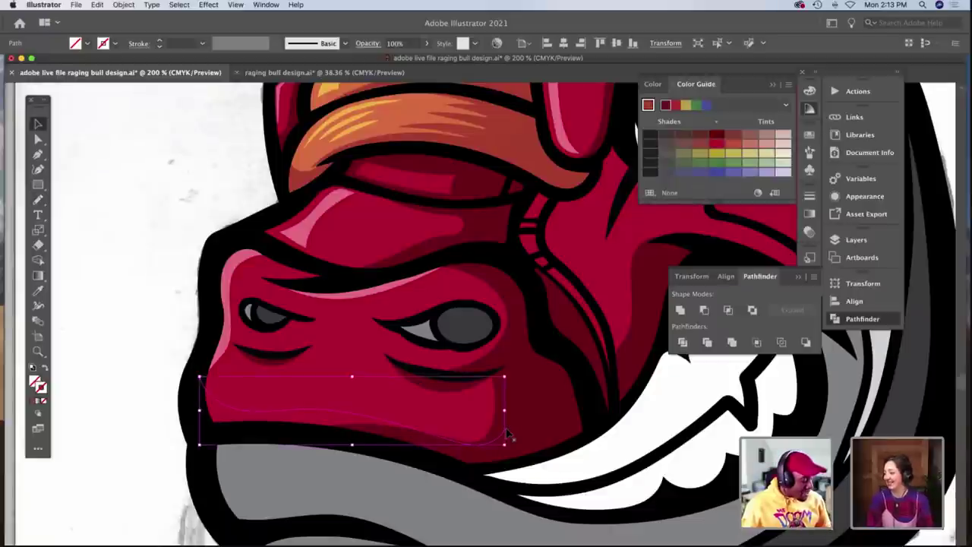
key(super+z)
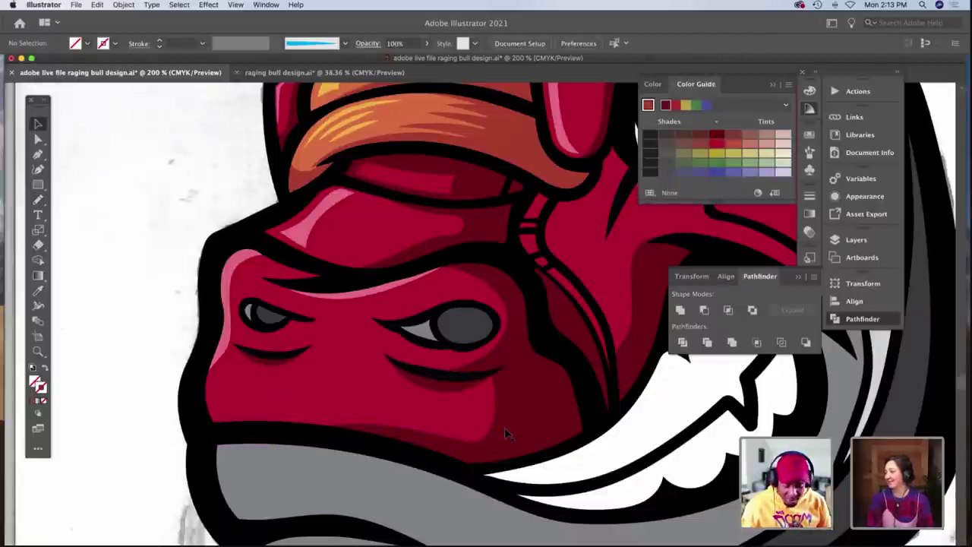
double_click(460, 427)
key(super+f)
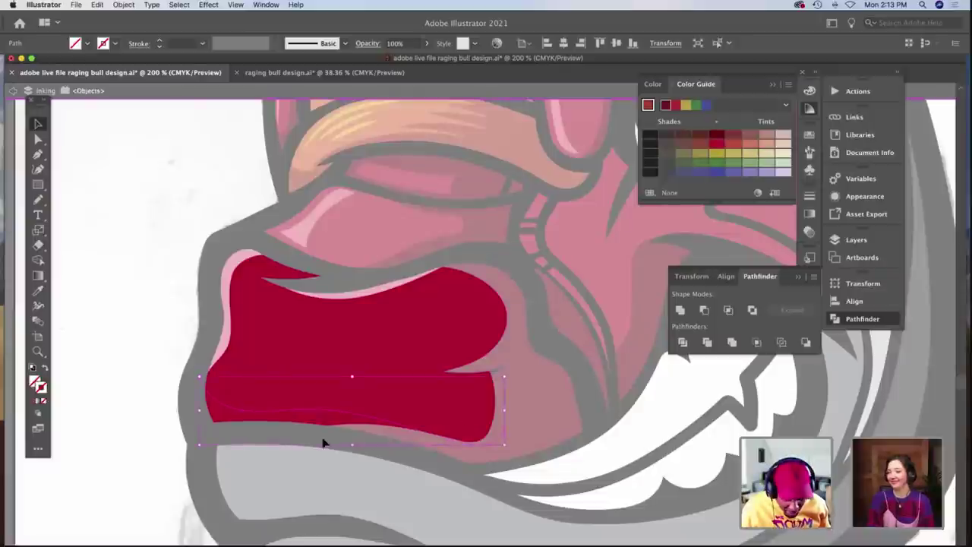
Split the red muzzle shape along the lower contour with Pathfinder Divide, then ungroup and deselect the pieces.
shift+click(459, 384)
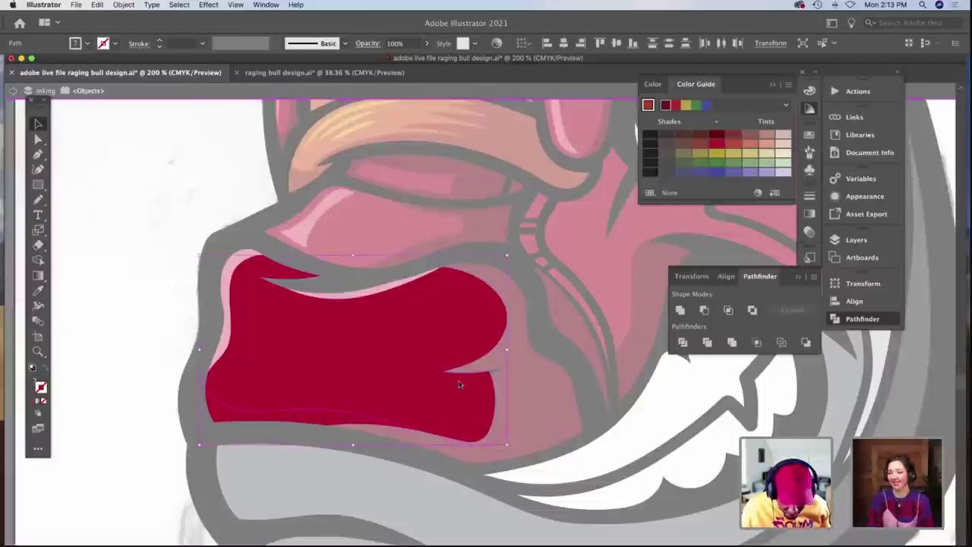
click(682, 342)
key(super+shift+g)
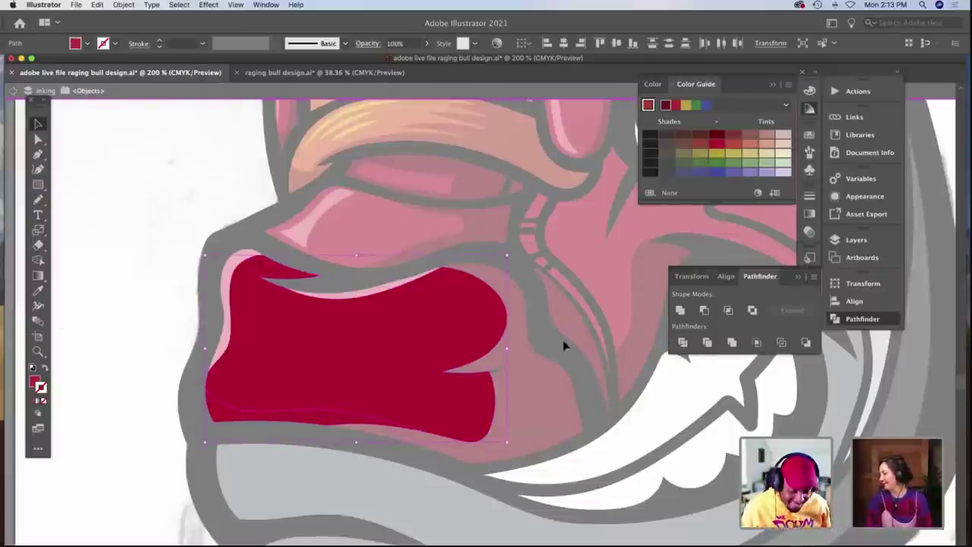
click(196, 415)
Fill the divided strip along the muzzle's lower edge with the sampled dark red shading colour, and exit isolation.
click(232, 420)
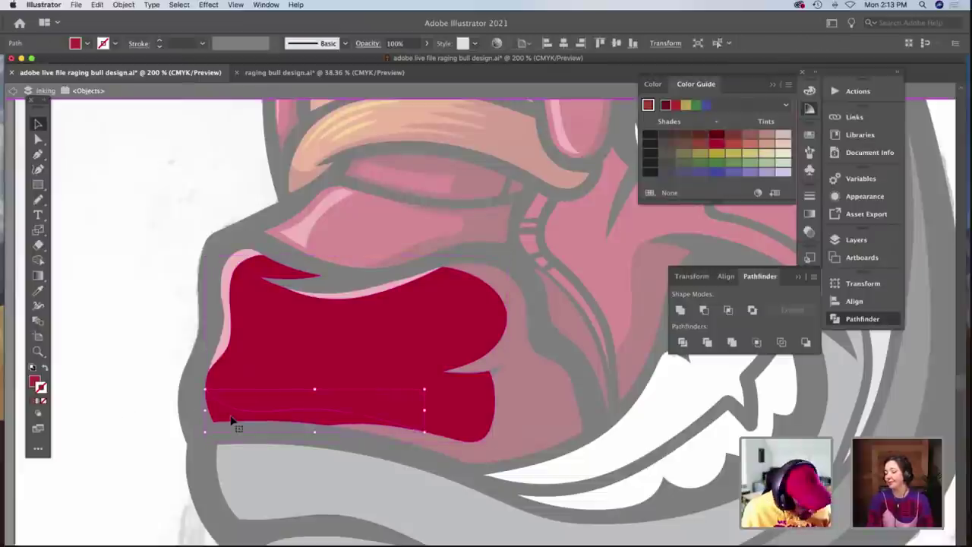
key(i)
click(526, 415)
key(v)
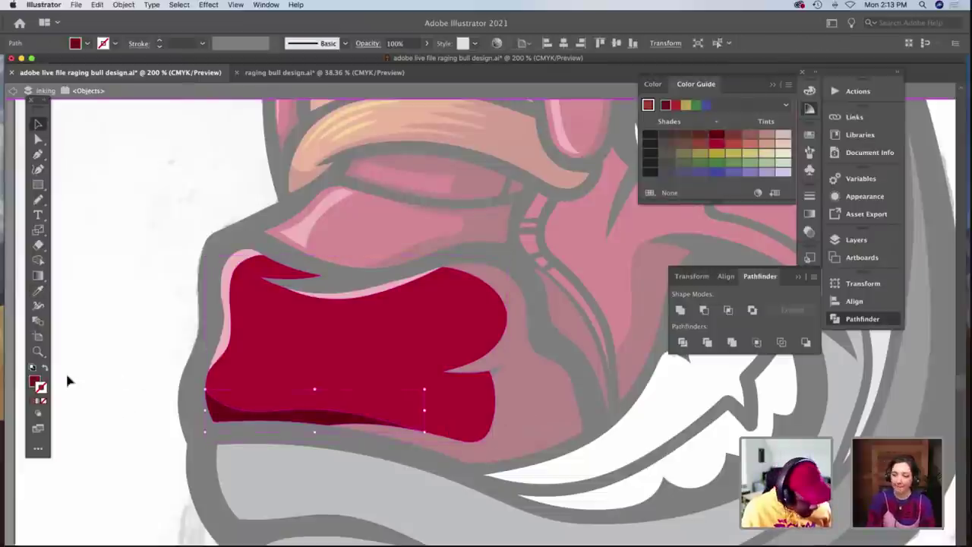
double_click(99, 359)
Paint two curved, tapered dark red hatch strokes above the muzzle's lower shading, reusing the tapered brush of the orange highlight strokes.
scroll(100, 358, right, 5)
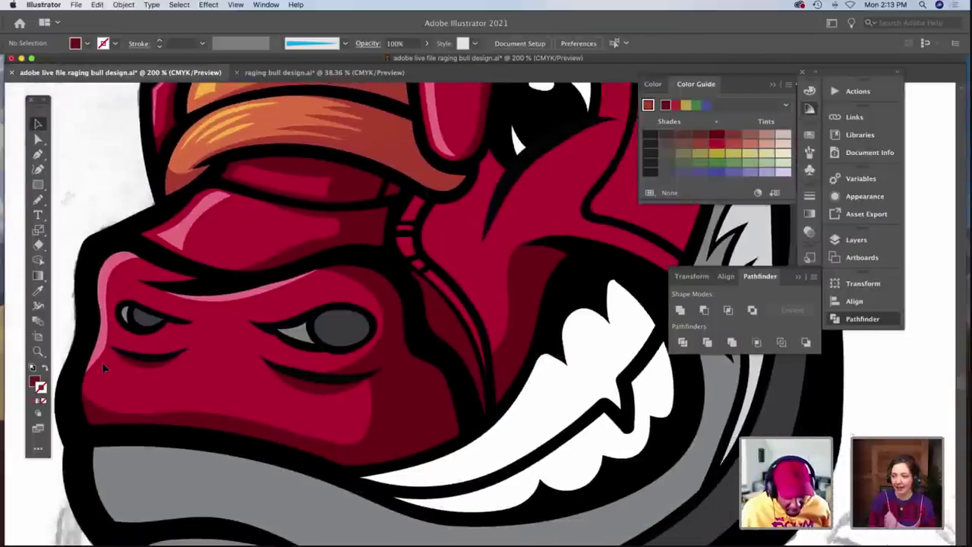
scroll(189, 391, down, 2)
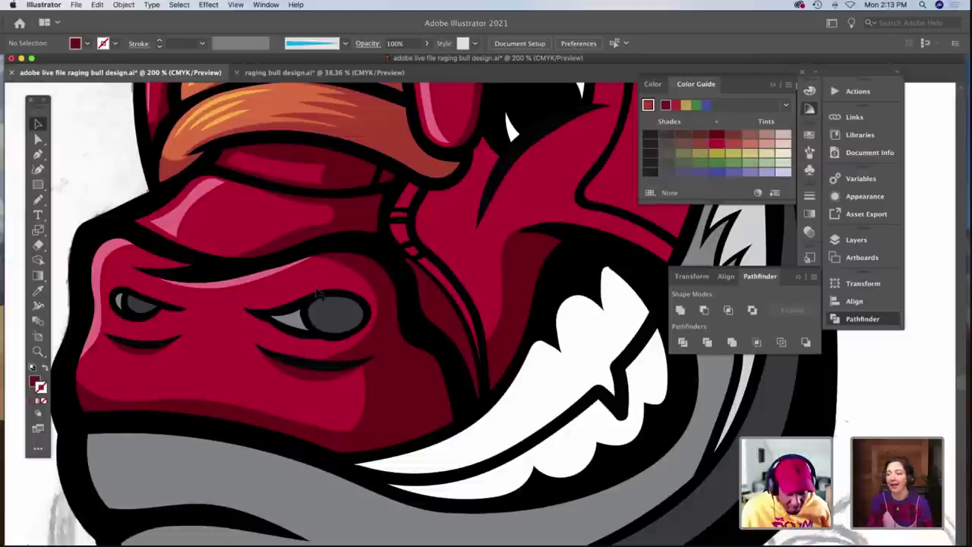
click(228, 115)
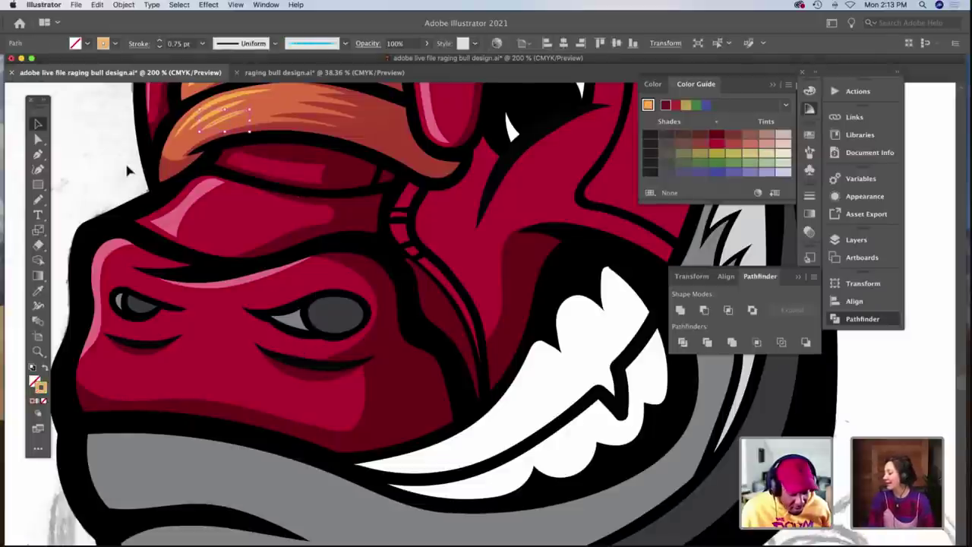
click(127, 170)
scroll(127, 170, down, 3)
key(z)
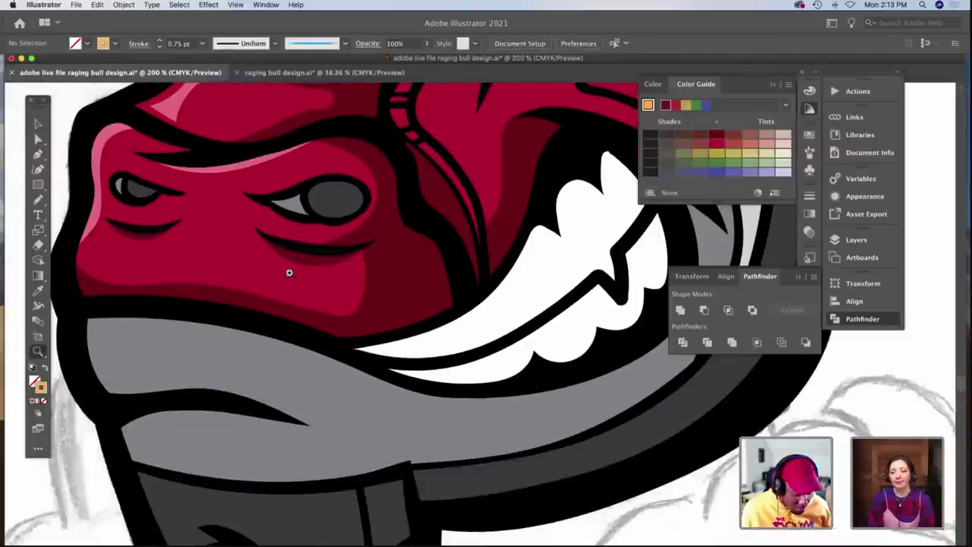
click(288, 271)
scroll(289, 272, down, 2)
key(b)
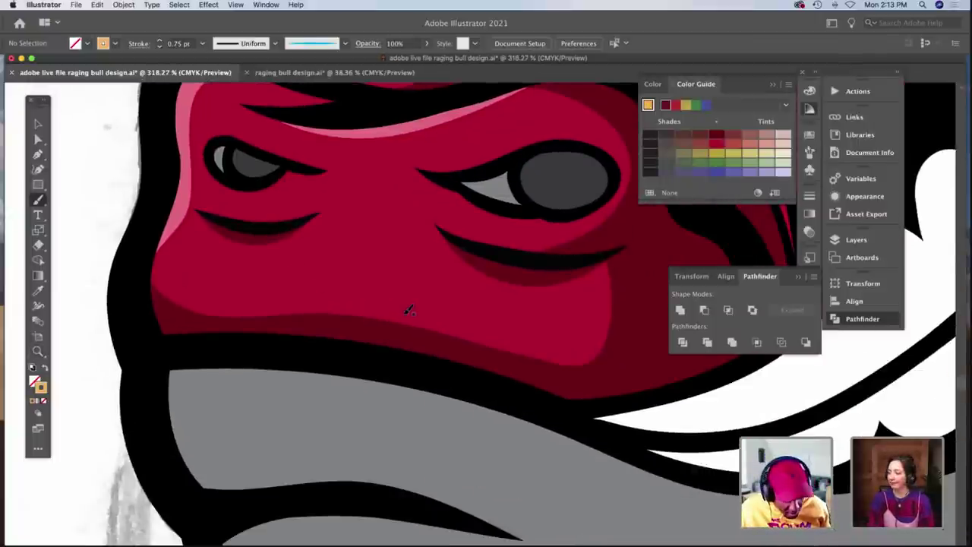
key(v)
click(403, 332)
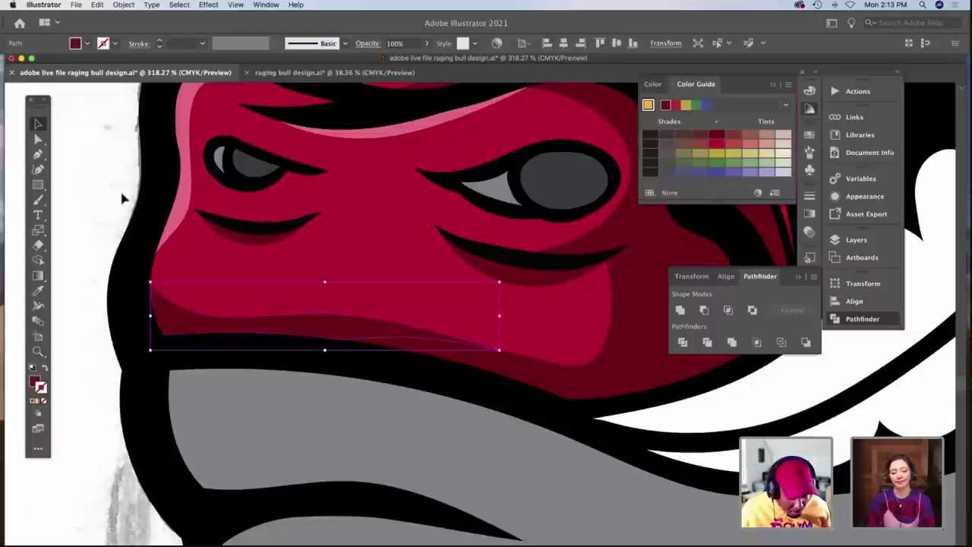
click(119, 186)
key(b)
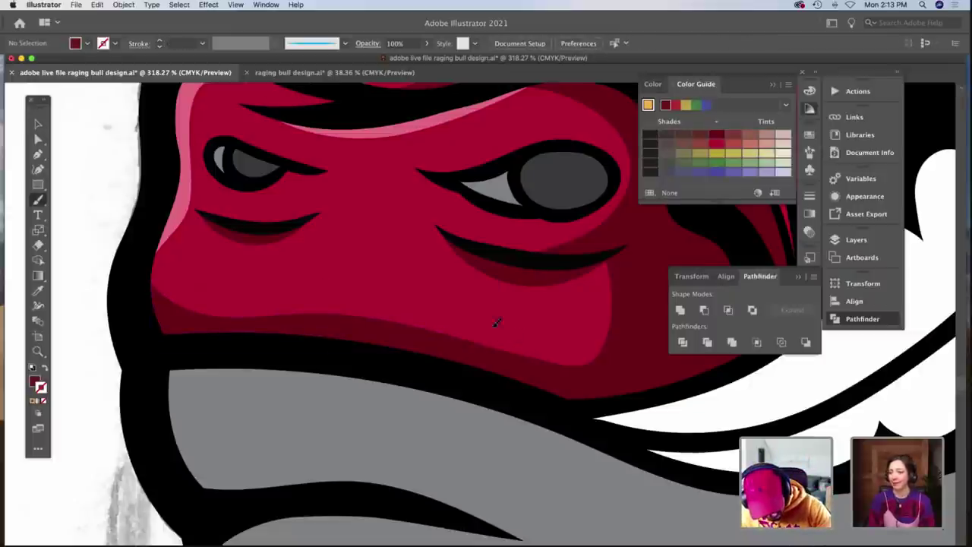
drag(234, 303, 514, 337)
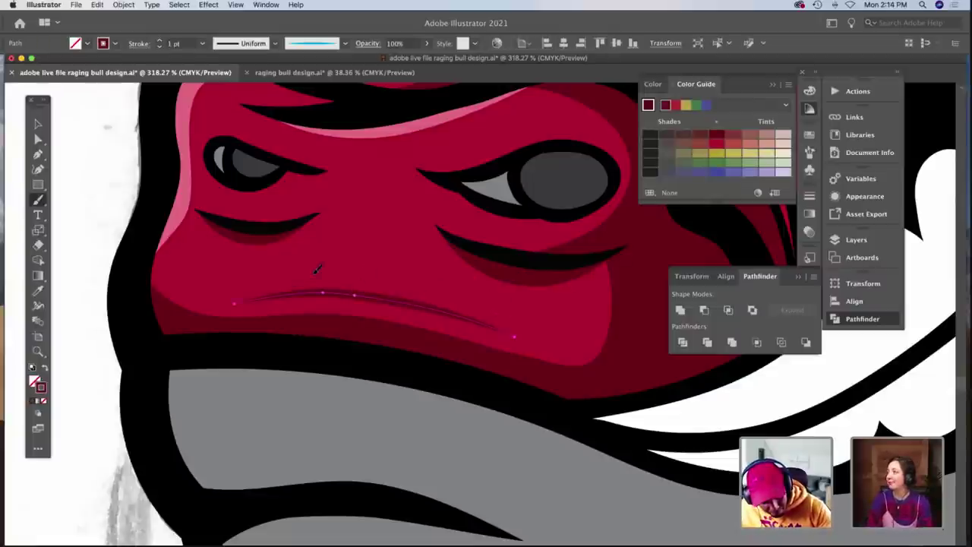
drag(284, 275, 496, 313)
Shift both hatch strokes slightly down toward the muzzle's lower shading and deselect them.
key(v)
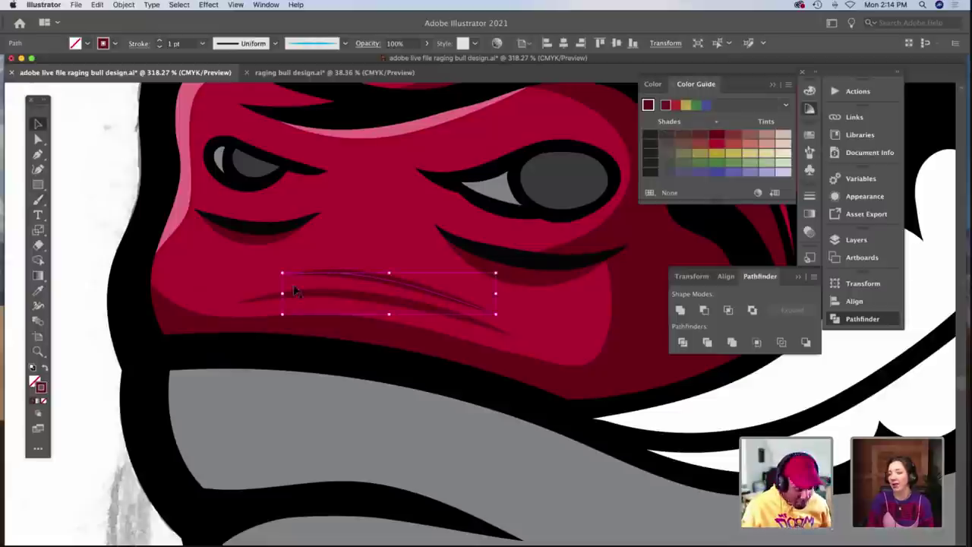
click(363, 295)
drag(363, 295, 365, 300)
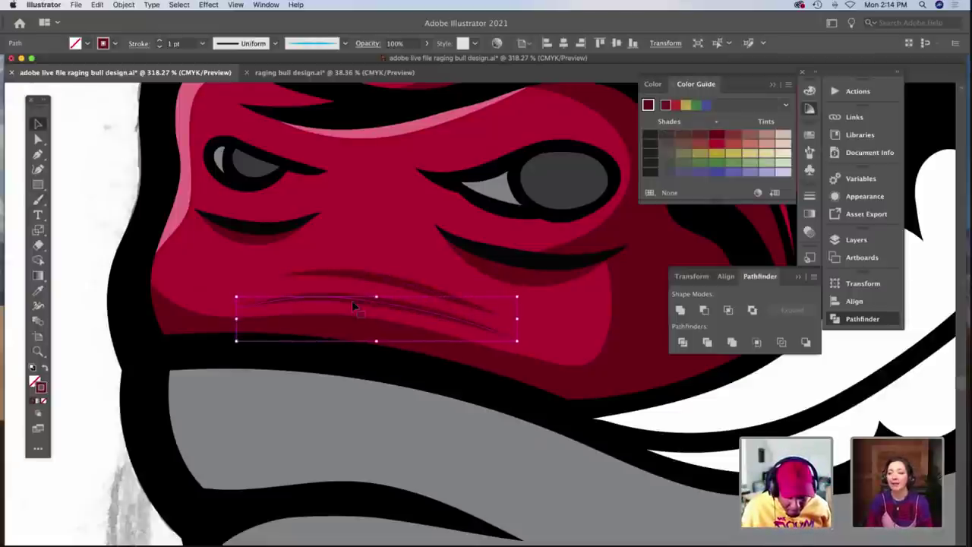
click(363, 279)
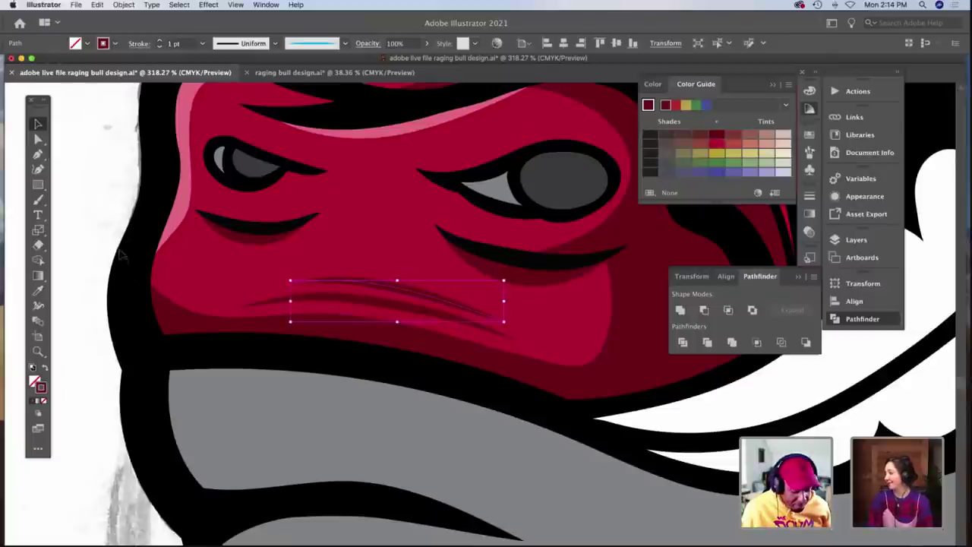
click(109, 225)
Stretch both hatch strokes toward the front of the muzzle and nudge the upper one into place.
click(289, 302)
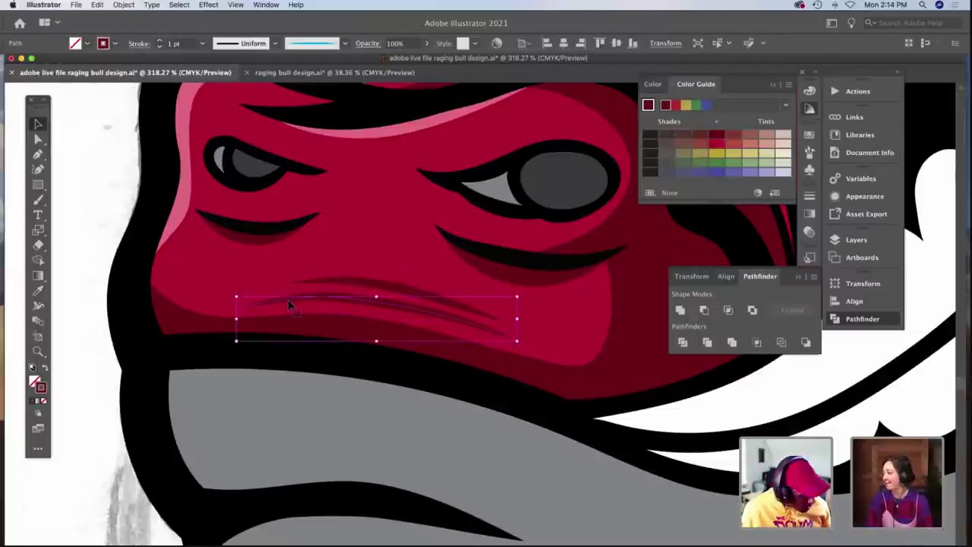
drag(237, 319, 218, 319)
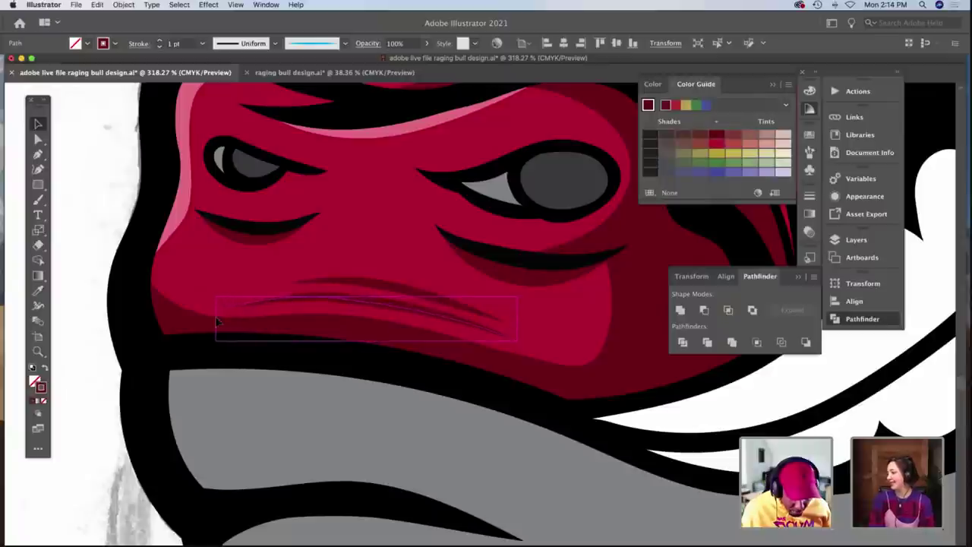
click(371, 295)
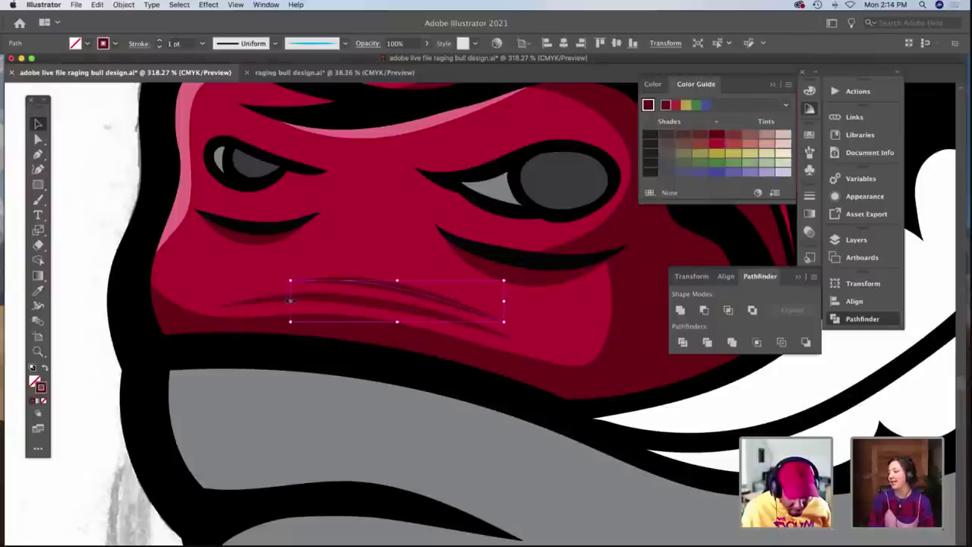
drag(290, 300, 262, 301)
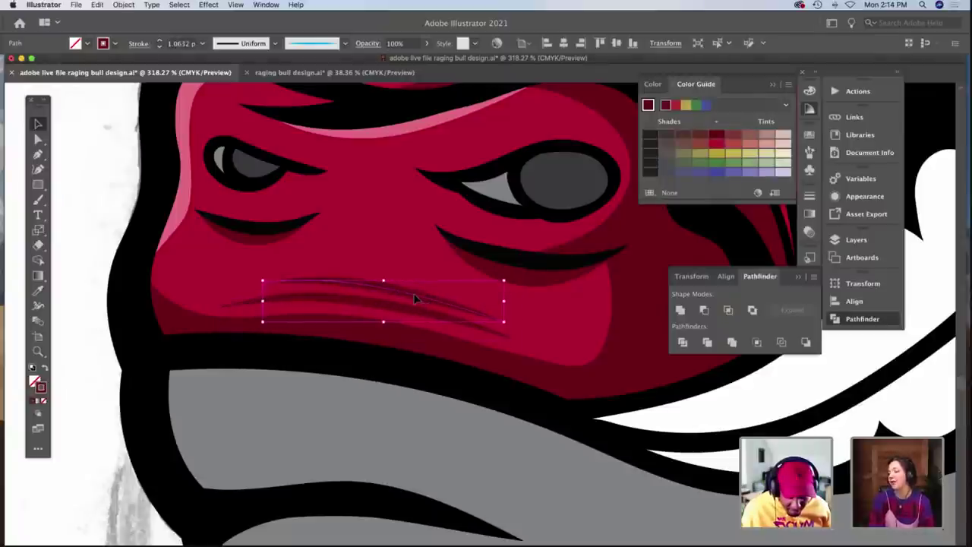
drag(415, 298, 420, 296)
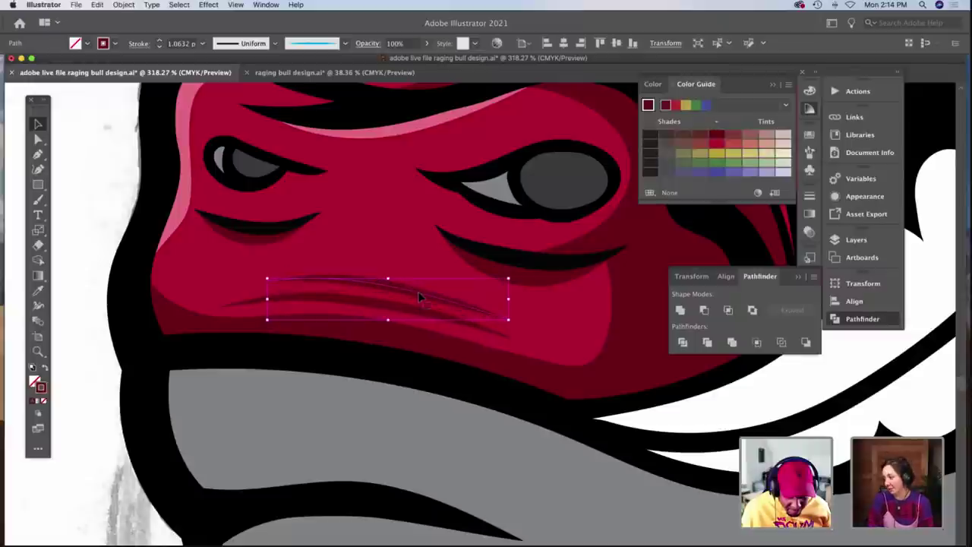
click(110, 212)
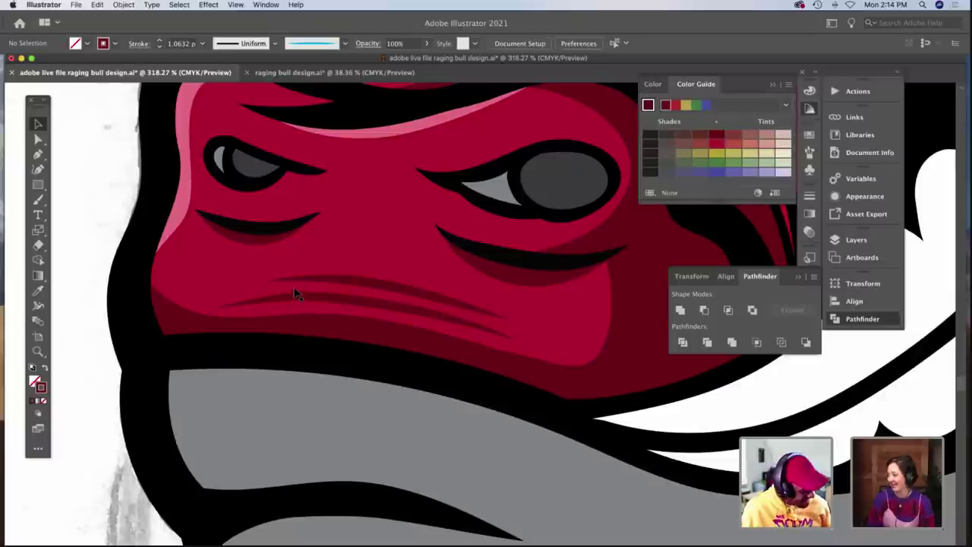
Adjust the front end anchor of the upper hatch stroke to refine its taper.
key(a)
click(267, 283)
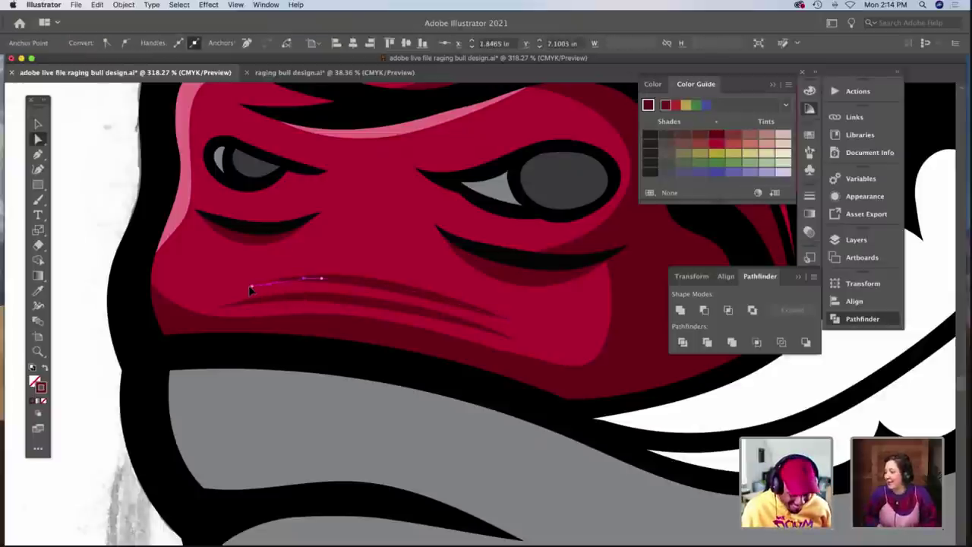
drag(247, 287, 268, 282)
click(98, 203)
Draw a thin, closed crescent highlight freehand just above the black crease under the small nostril.
scroll(104, 224, right, 3)
scroll(104, 225, up, 2)
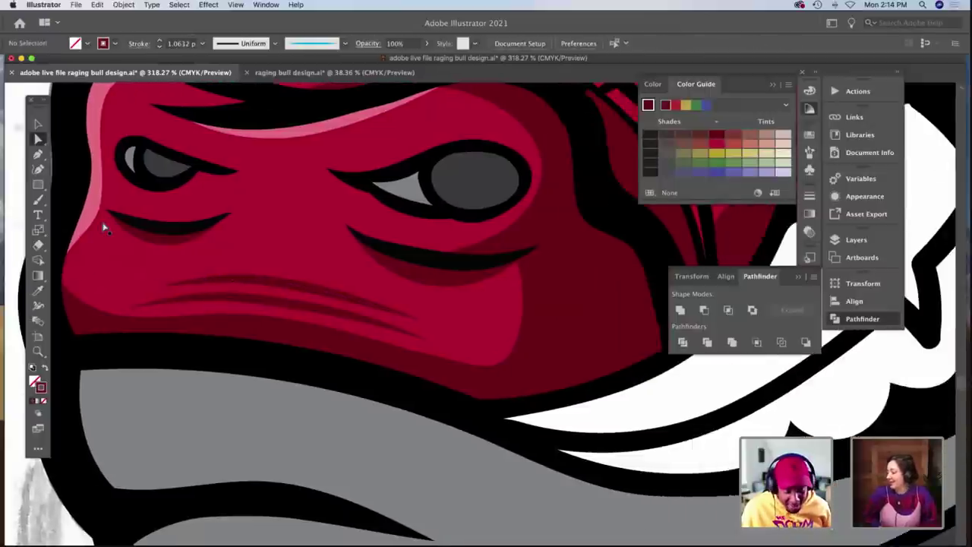
scroll(104, 225, up, 3)
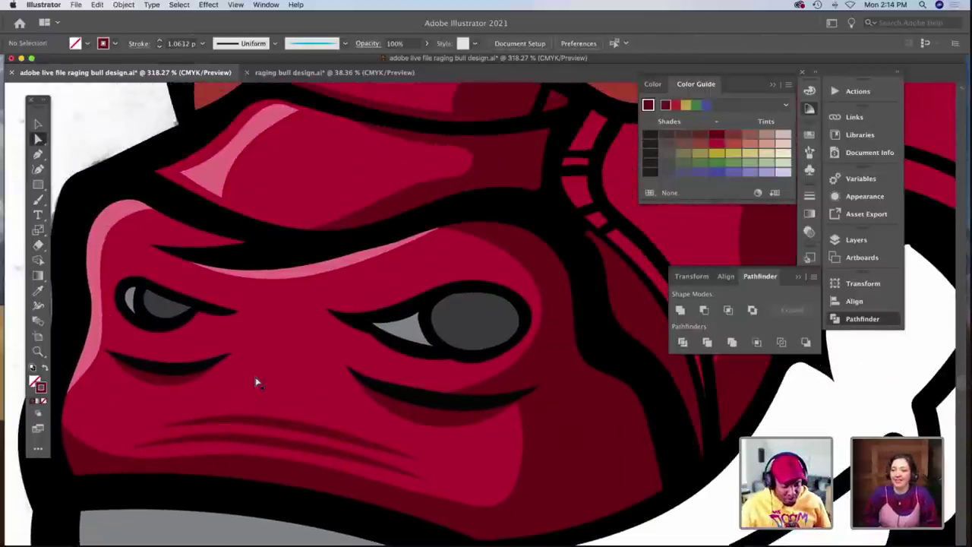
key(z)
click(291, 380)
click(293, 380)
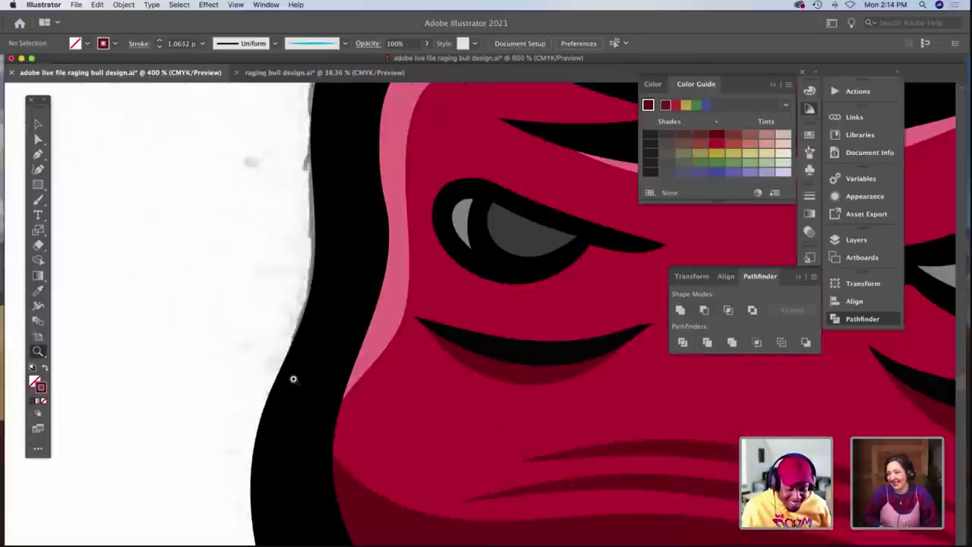
scroll(304, 378, right, 4)
scroll(304, 378, right, 2)
key(b)
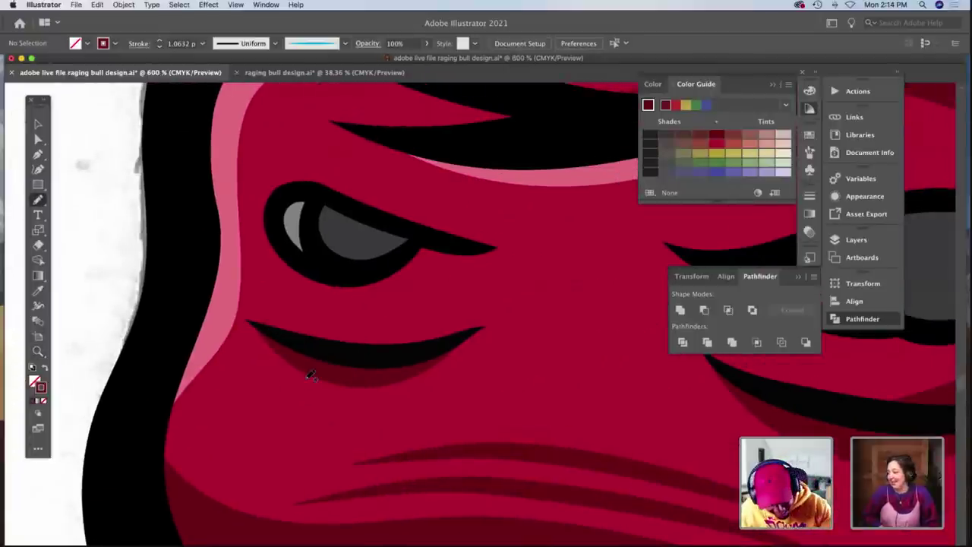
mouse_move(487, 303)
mouse_down()
mouse_move(393, 326)
mouse_move(331, 318)
mouse_up()
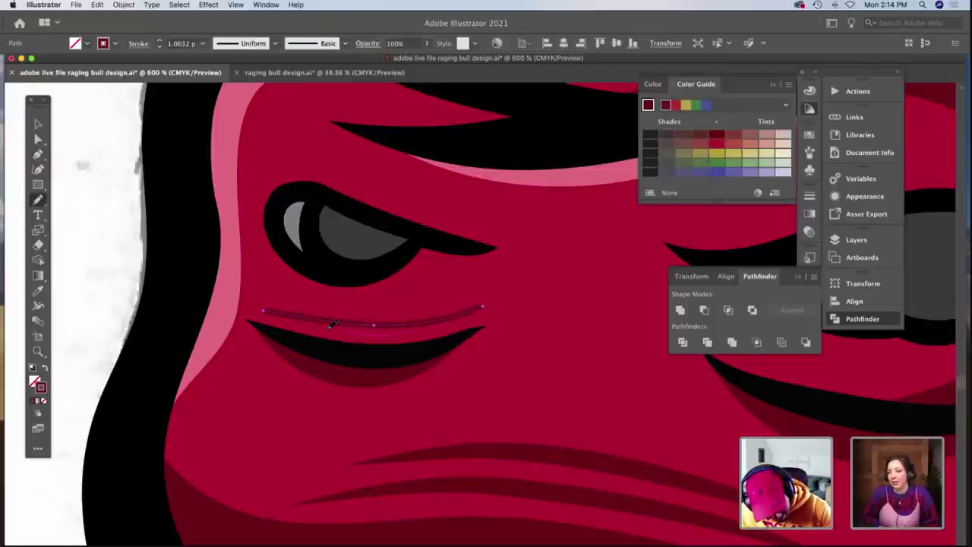
drag(290, 317, 265, 311)
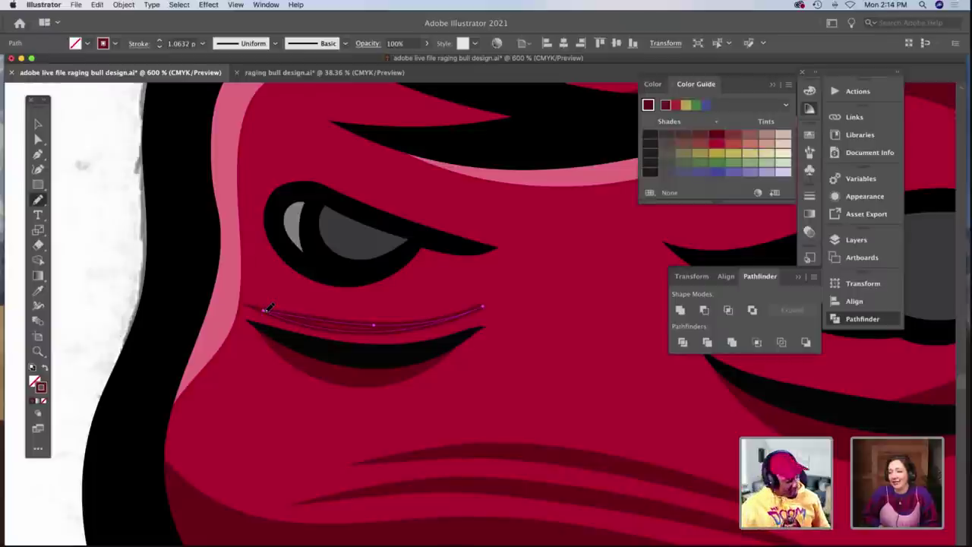
Fill the crescent above the small nostril's crease with the pink sampled from the muzzle's front highlight.
key(i)
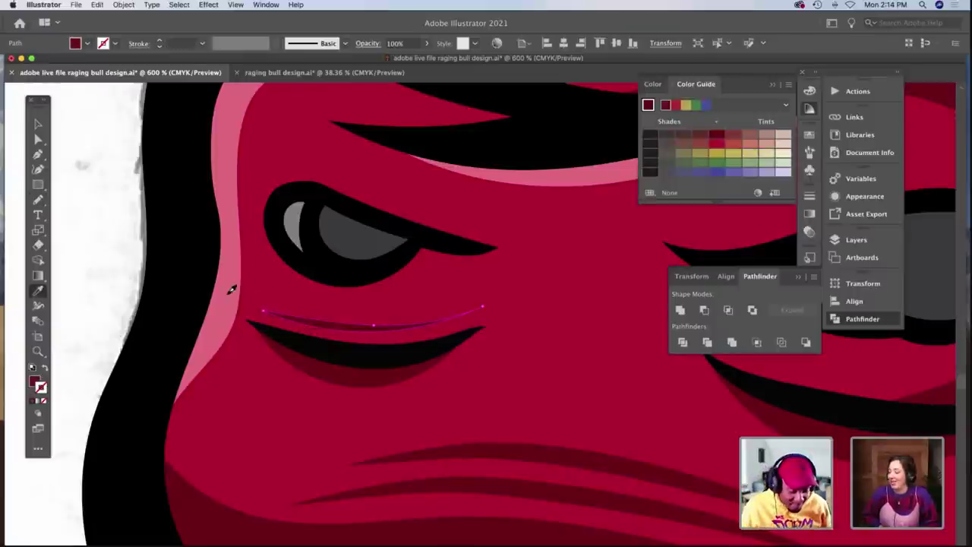
click(230, 289)
key(a)
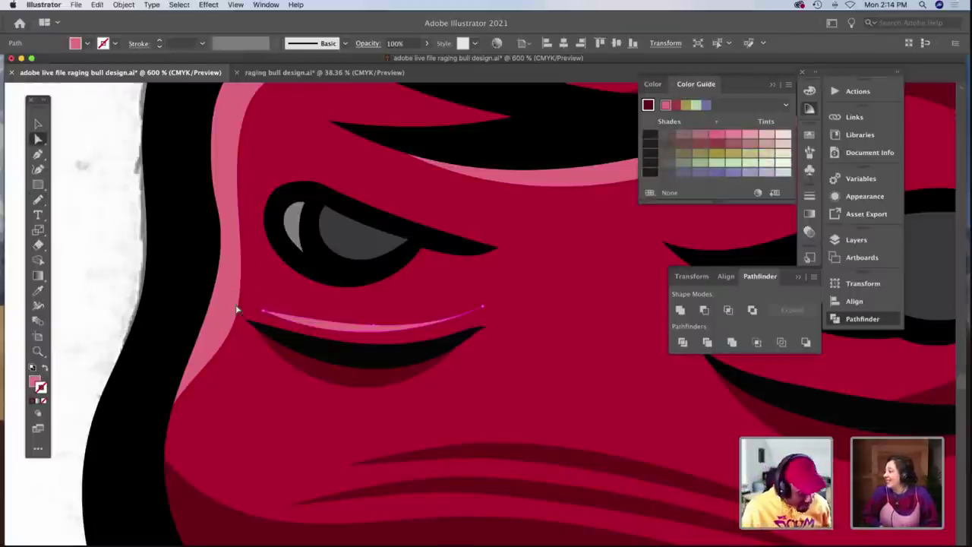
Add an anchor to the lower edge of the pink crescent under the small nostril and reshape its curve to sit fuller over the crease.
click(373, 328)
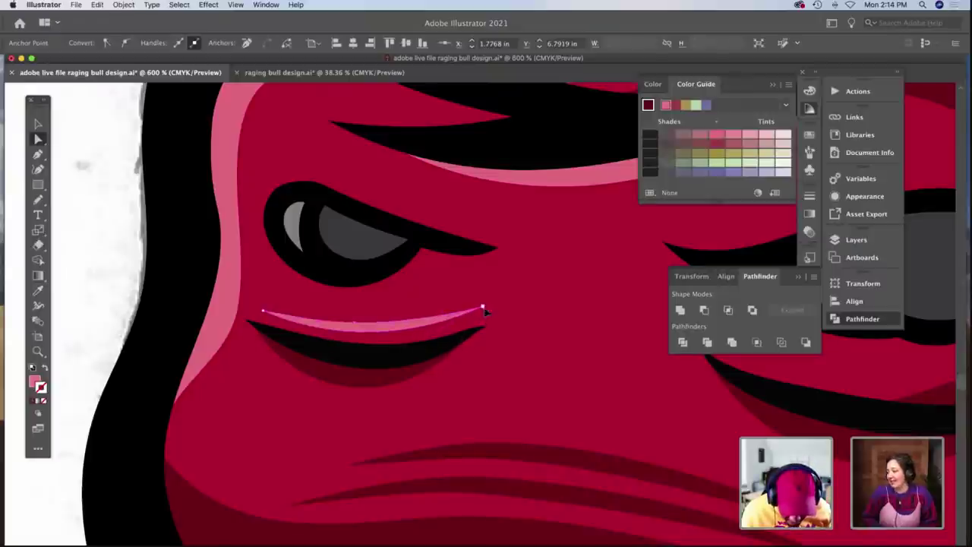
click(482, 308)
key(plus)
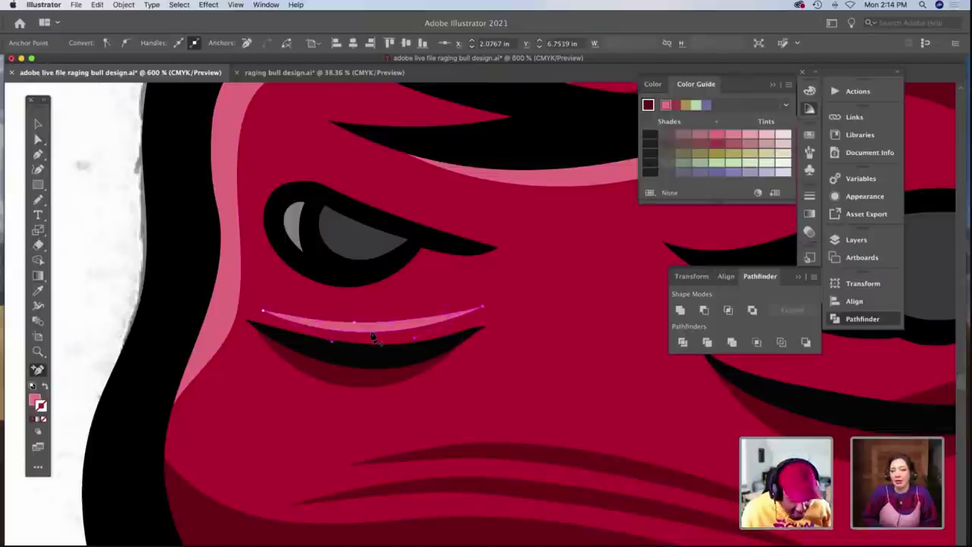
click(368, 333)
key(a)
drag(368, 333, 451, 328)
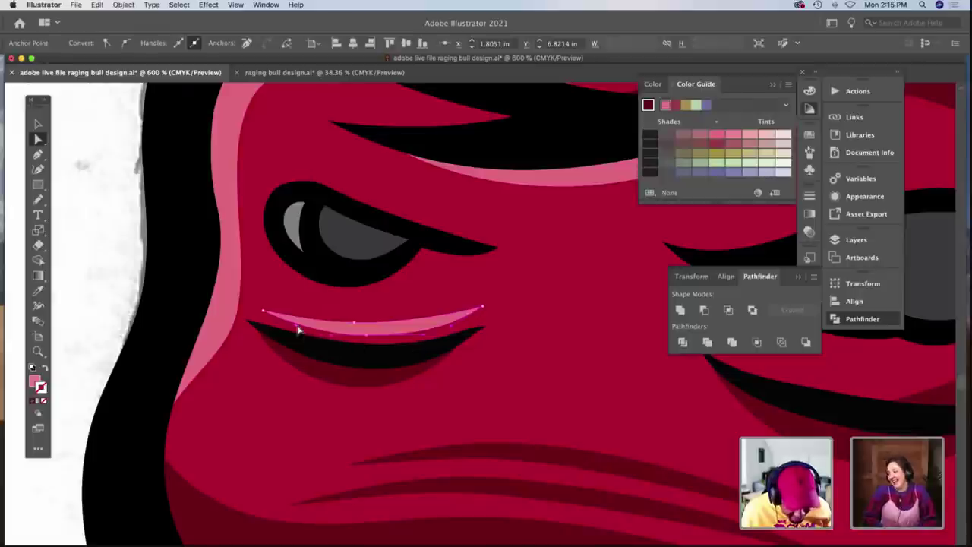
drag(295, 325, 287, 327)
key(z)
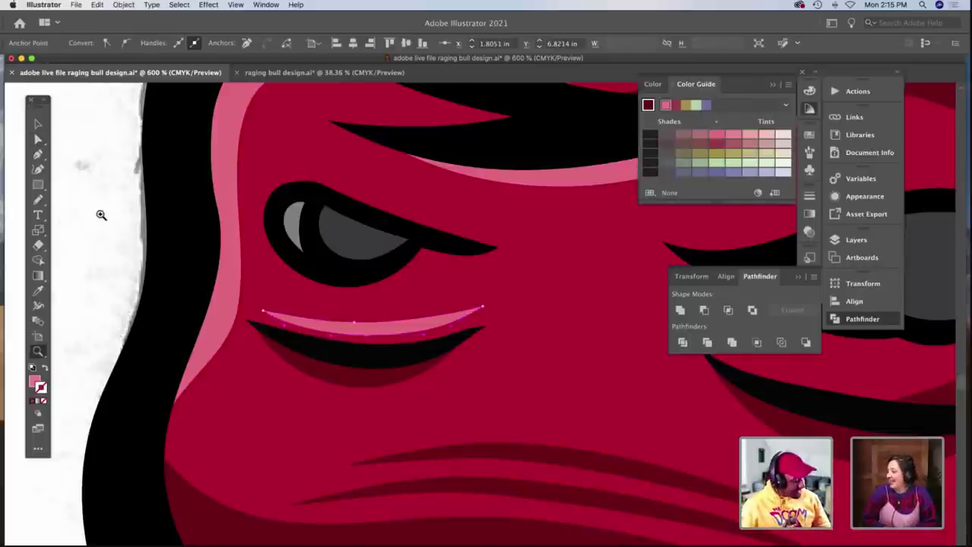
alt+click(107, 217)
scroll(407, 312, down, 3)
scroll(405, 308, right, 2)
key(a)
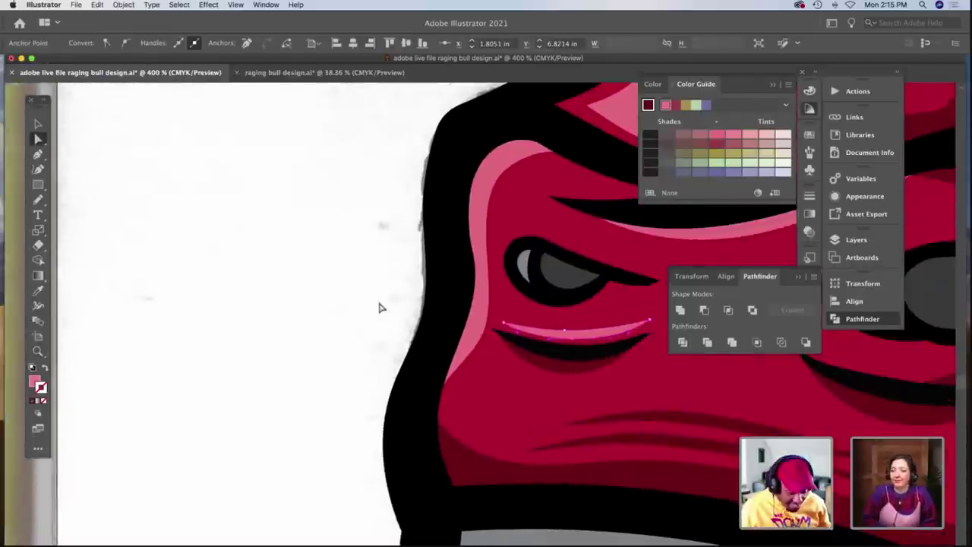
click(352, 299)
Examine the muzzle's highlights and shading up close and against the whole bull head.
scroll(352, 302, right, 7)
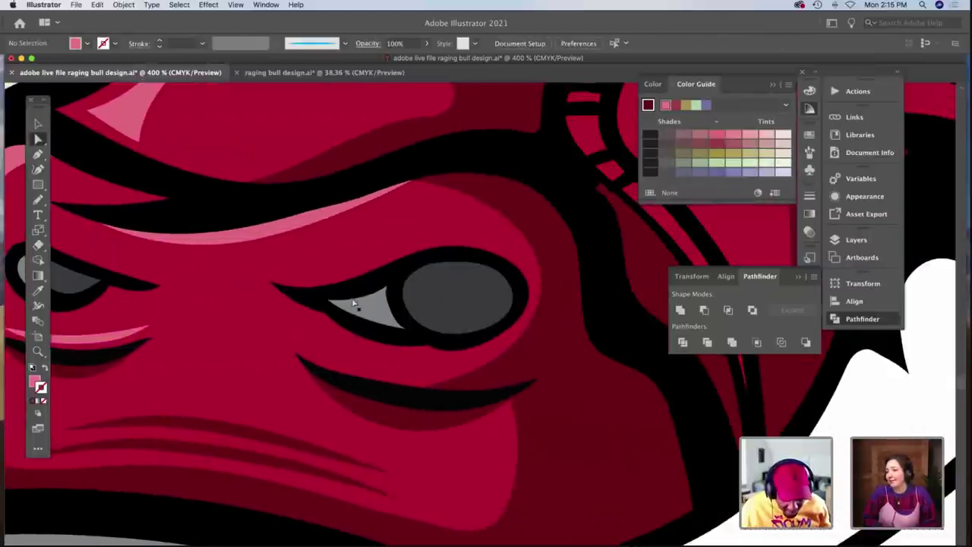
scroll(352, 302, left, 5)
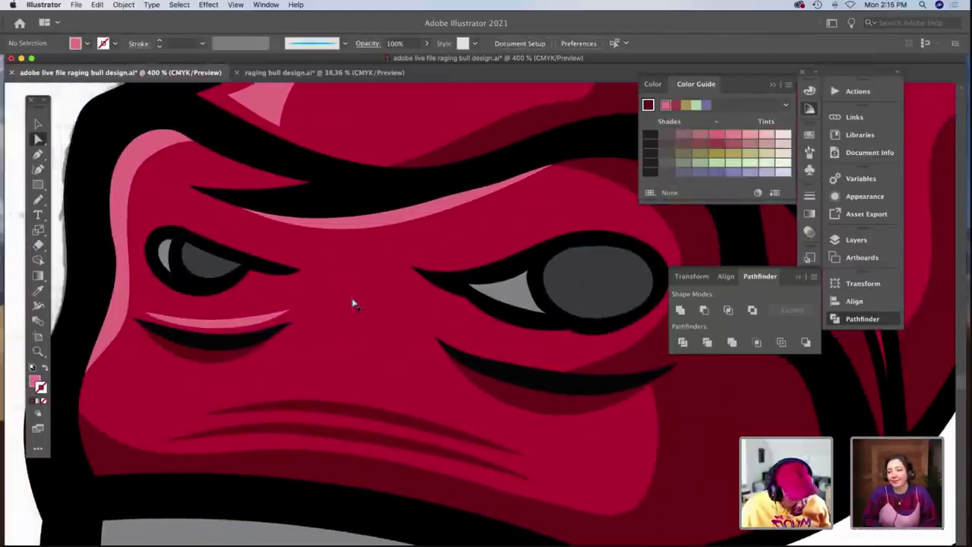
key(z)
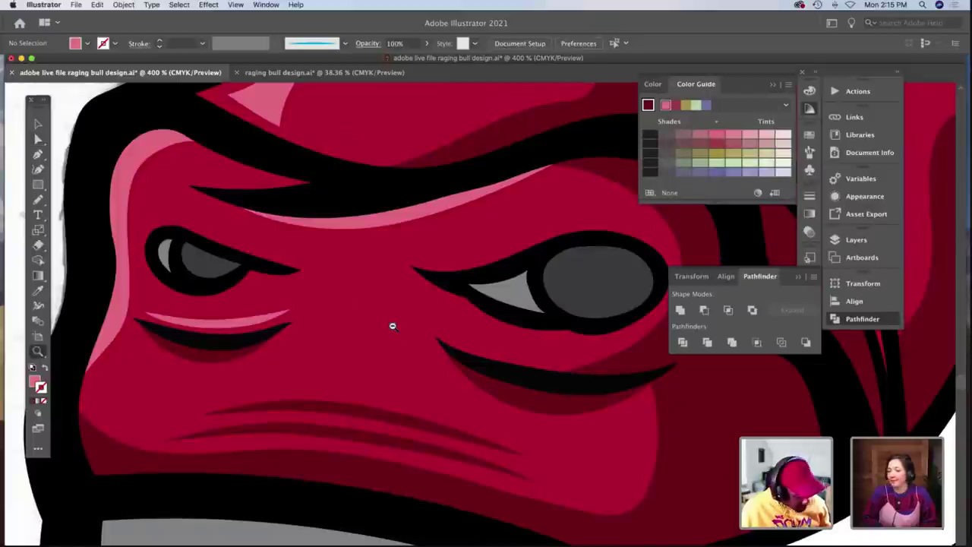
alt+click(394, 325)
alt+click(394, 325)
scroll(394, 319, right, 8)
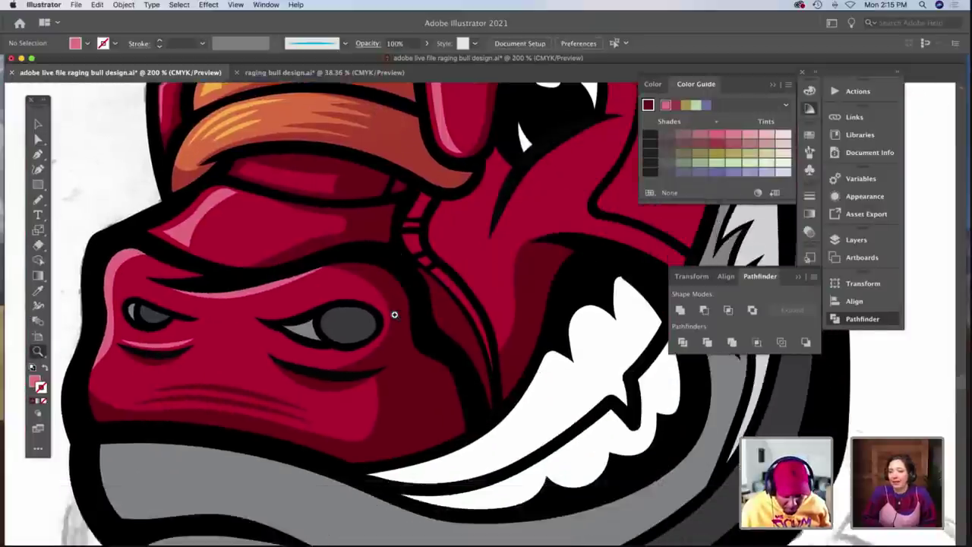
scroll(394, 314, left, 6)
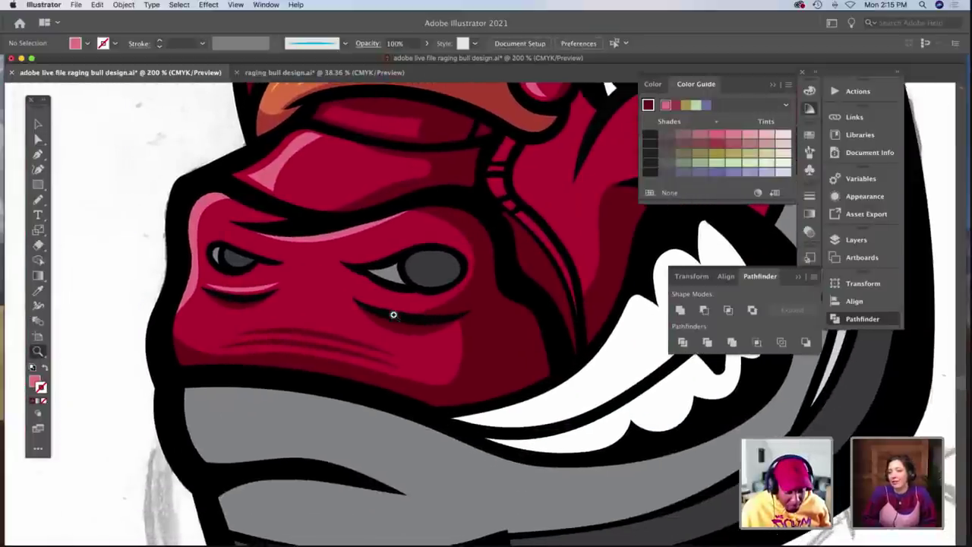
scroll(384, 325, up, 4)
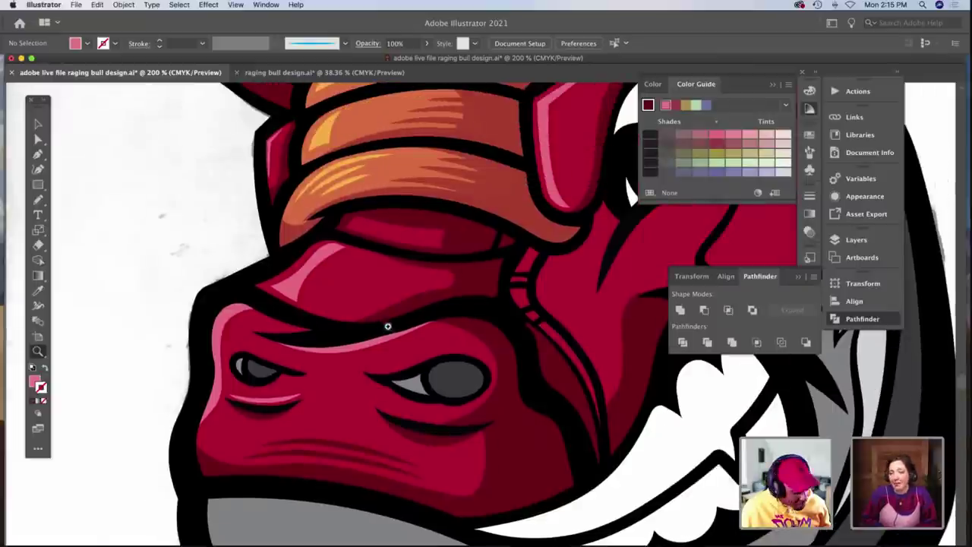
alt+click(456, 342)
scroll(456, 342, down, 4)
scroll(426, 341, right, 8)
scroll(395, 341, up, 2)
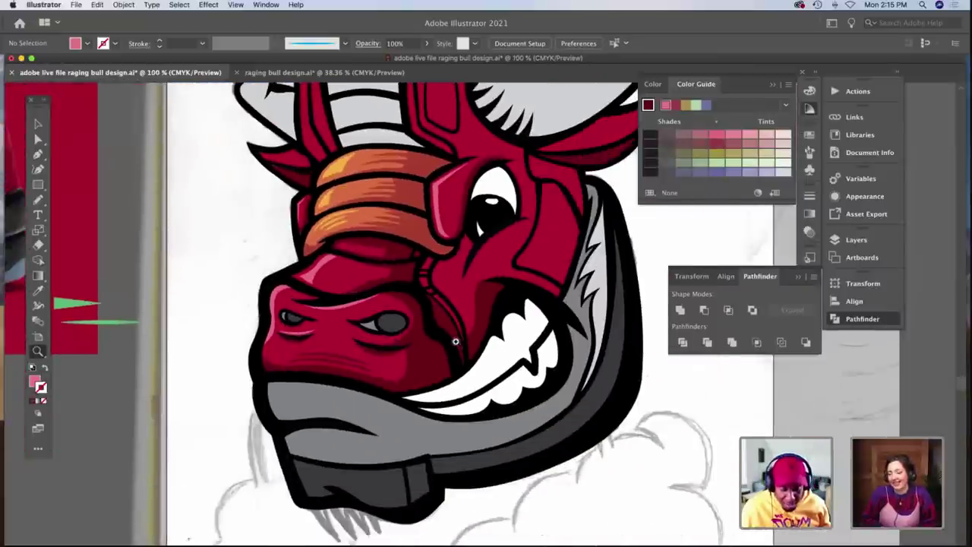
scroll(372, 338, down, 3)
Draw a small, closed four-sided highlight freehand at the front of the gray lower lip.
click(371, 338)
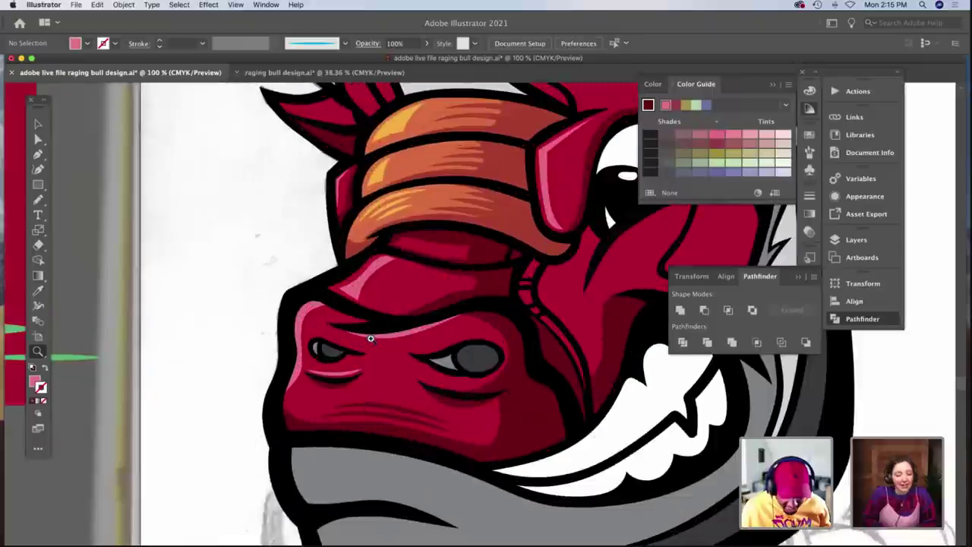
click(370, 338)
scroll(370, 339, down, 6)
scroll(370, 339, down, 3)
scroll(371, 339, right, 4)
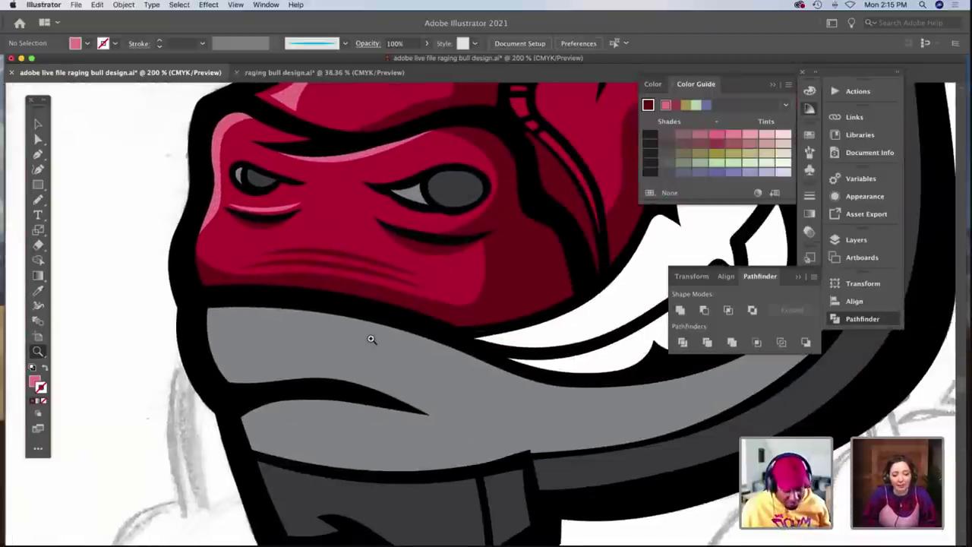
key(n)
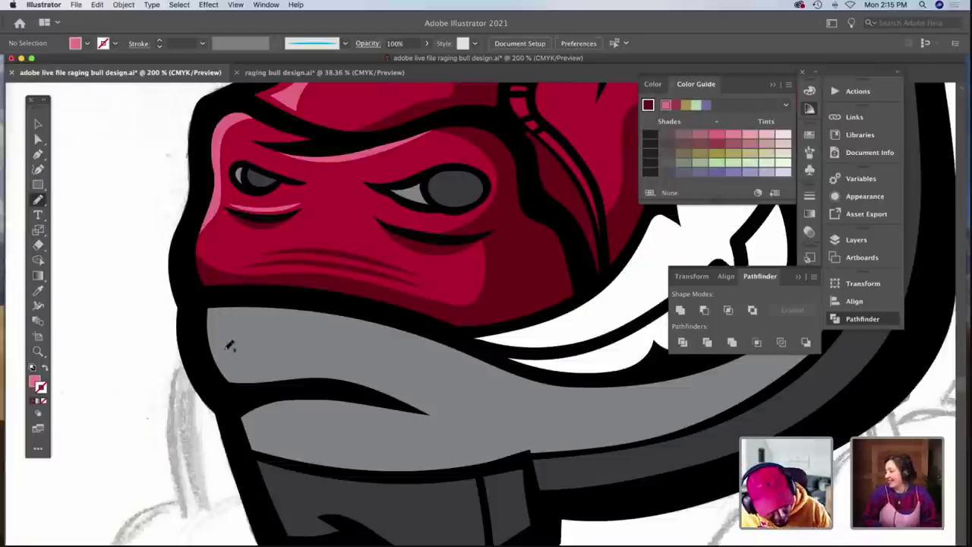
mouse_move(233, 371)
mouse_down()
mouse_move(224, 314)
mouse_move(257, 319)
mouse_move(256, 330)
mouse_move(266, 320)
mouse_move(269, 367)
mouse_move(243, 370)
mouse_up()
Fill the four-sided lip highlight with the light gray sampled from inside the large nostril, and deselect it.
key(i)
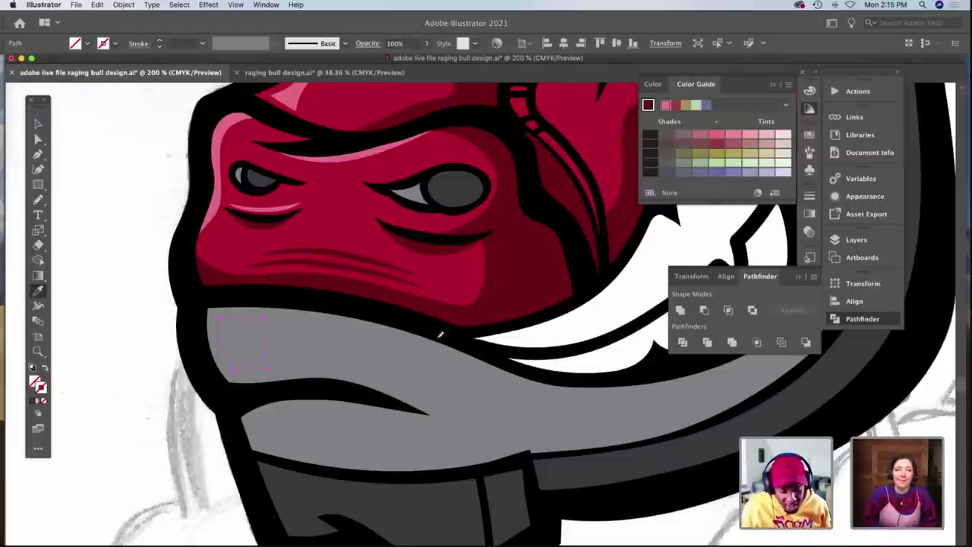
scroll(500, 329, up, 5)
scroll(500, 328, left, 4)
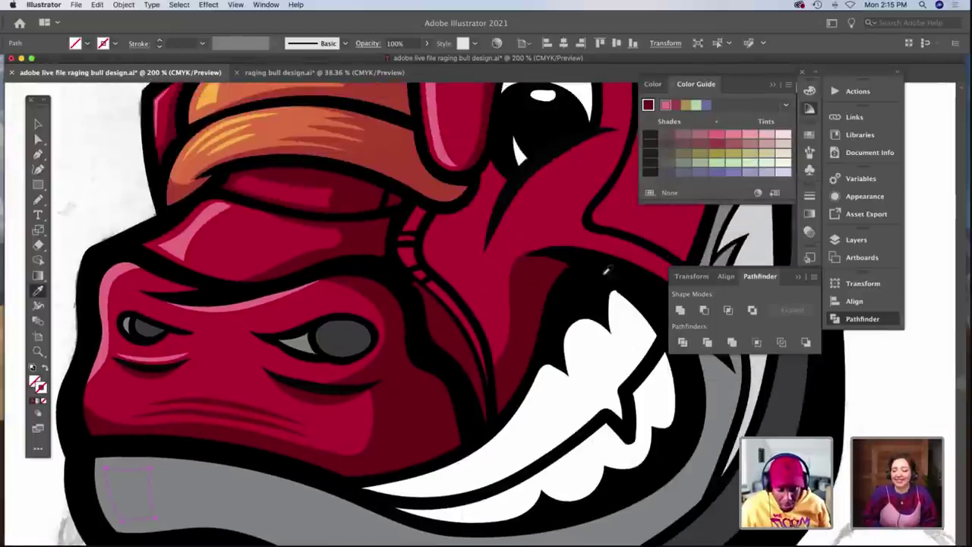
click(294, 340)
scroll(126, 374, down, 4)
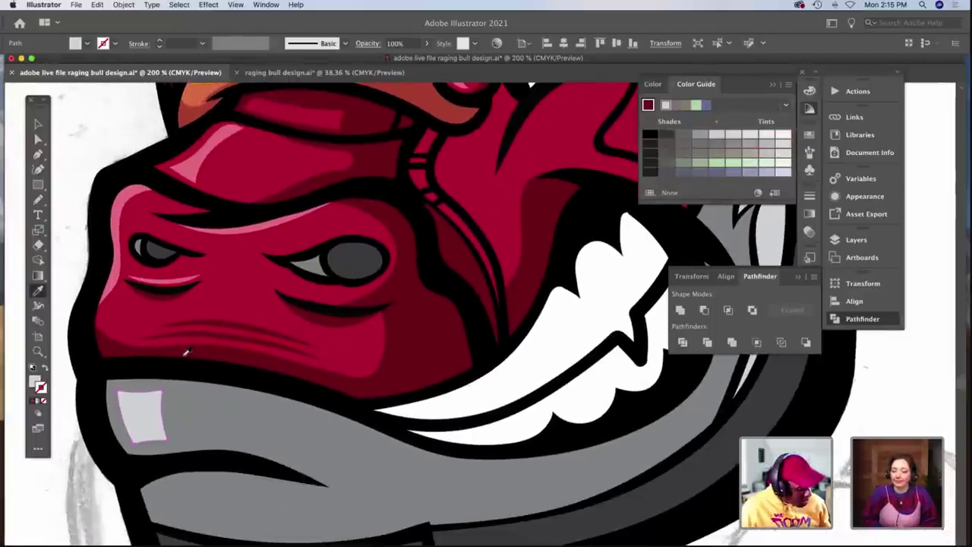
scroll(127, 373, left, 5)
key(a)
click(128, 373)
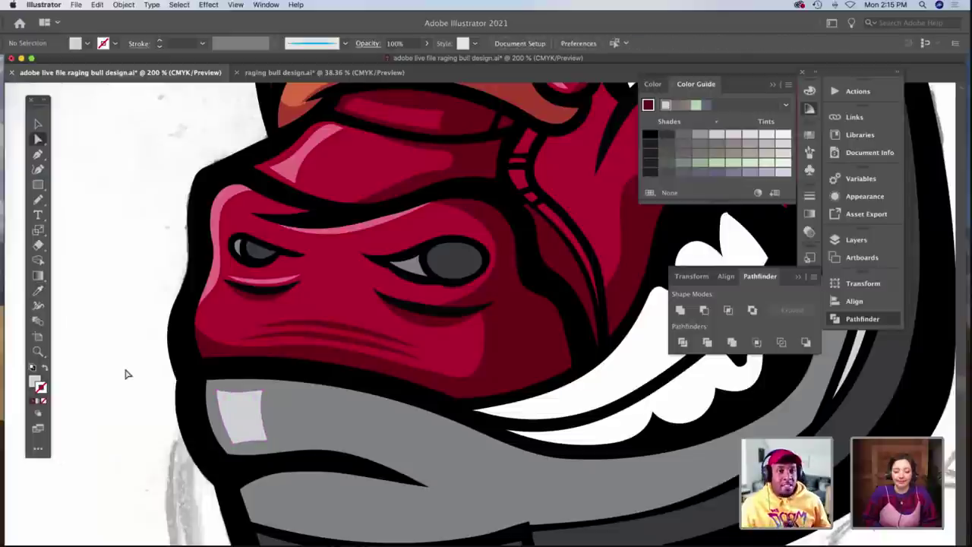
Examine the new lip highlight in the context of the whole bull head and the sneaker reference.
key(z)
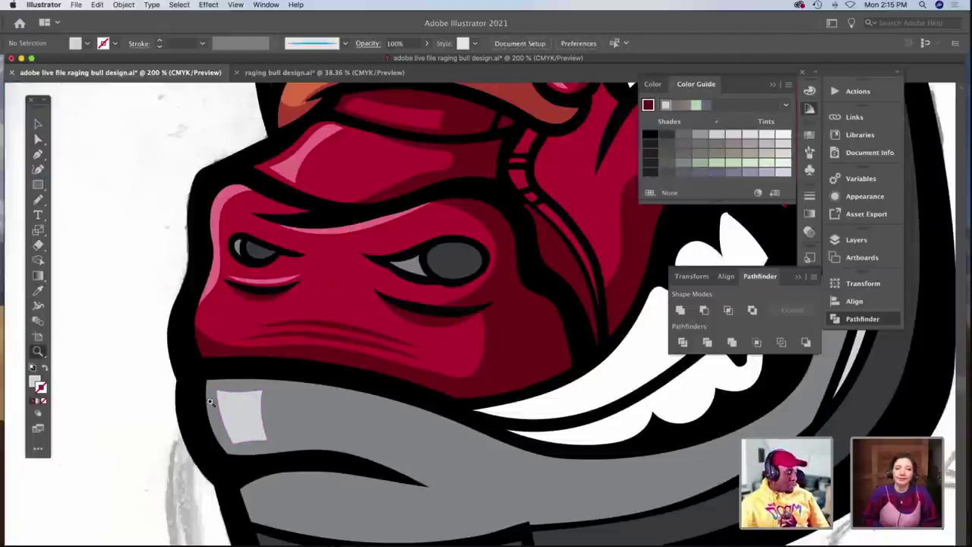
alt+click(467, 433)
scroll(462, 431, up, 5)
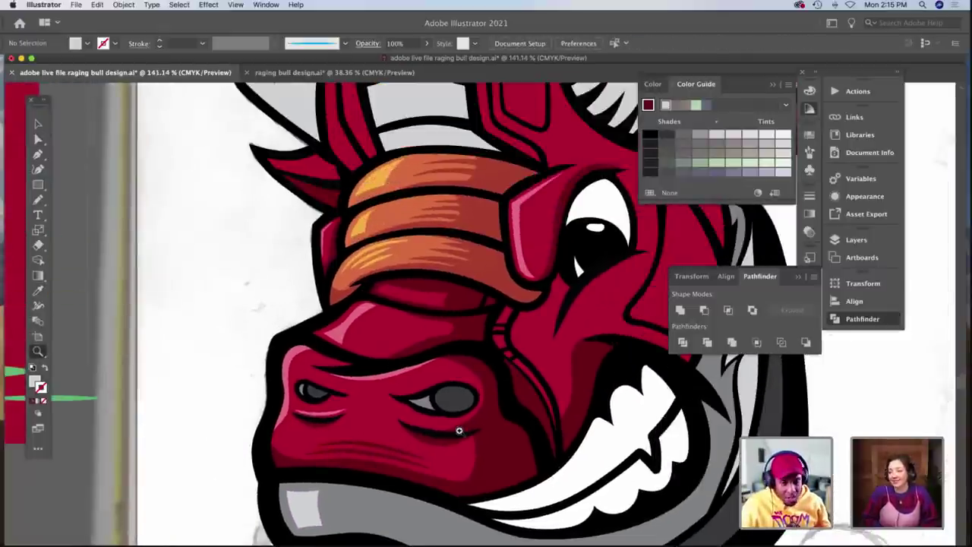
scroll(459, 431, up, 3)
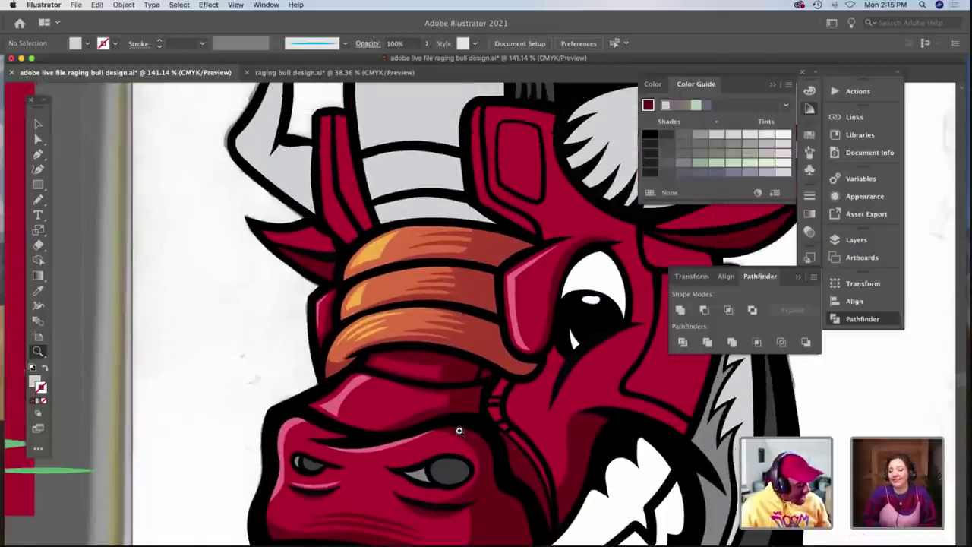
key(super+minus)
key(super+minus)
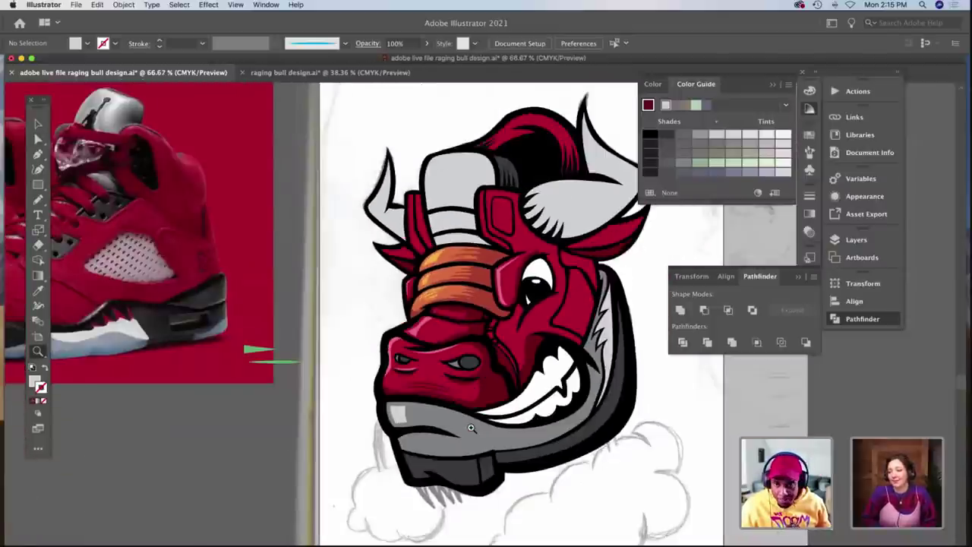
key(super+equal)
key(super+equal)
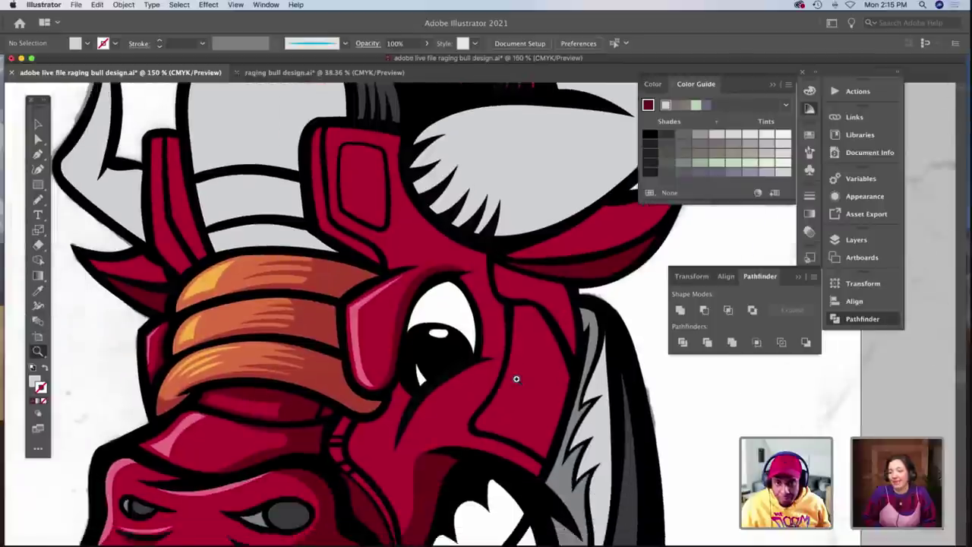
Draw an open path freehand along the upper edge of the gray lower lip, from behind the front highlight to below the teeth.
scroll(516, 378, down, 10)
scroll(516, 379, left, 8)
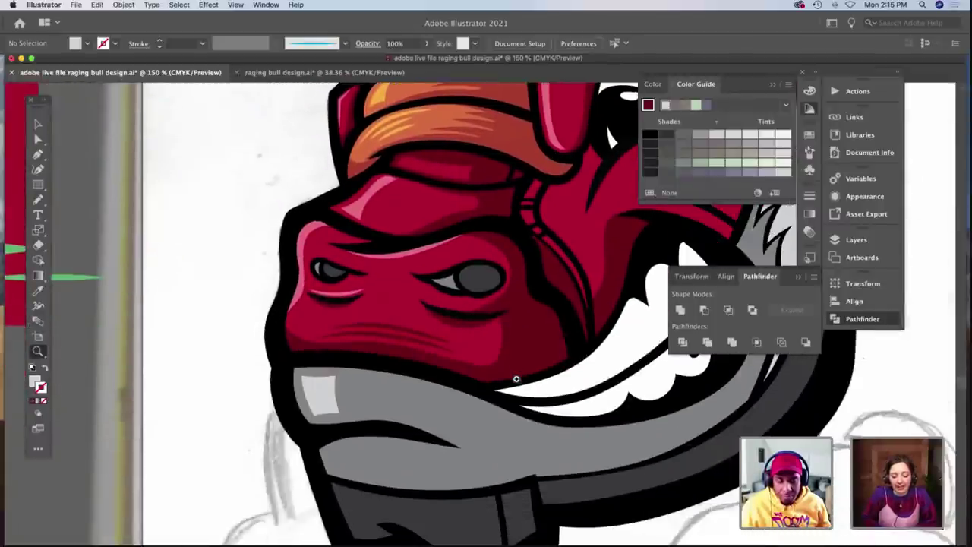
scroll(516, 378, down, 1)
scroll(420, 429, down, 3)
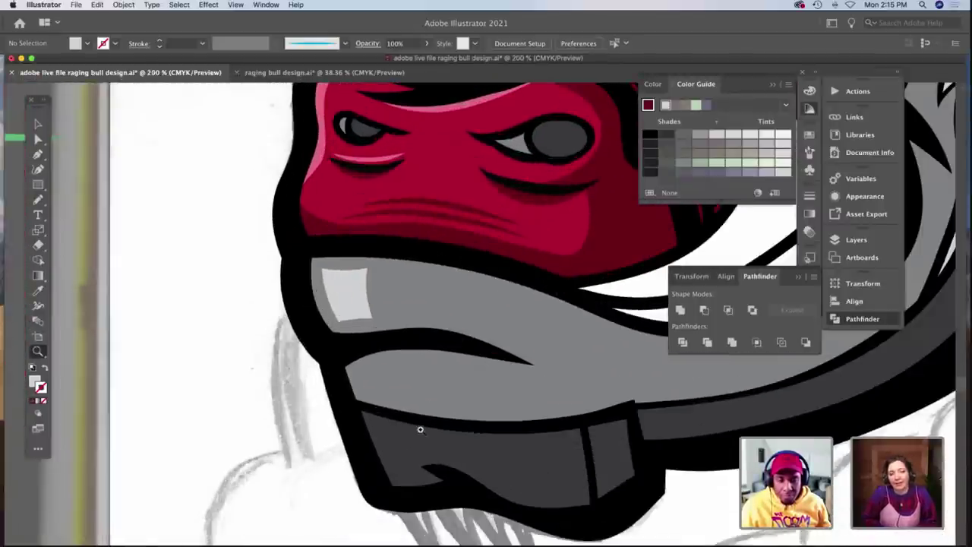
click(461, 393)
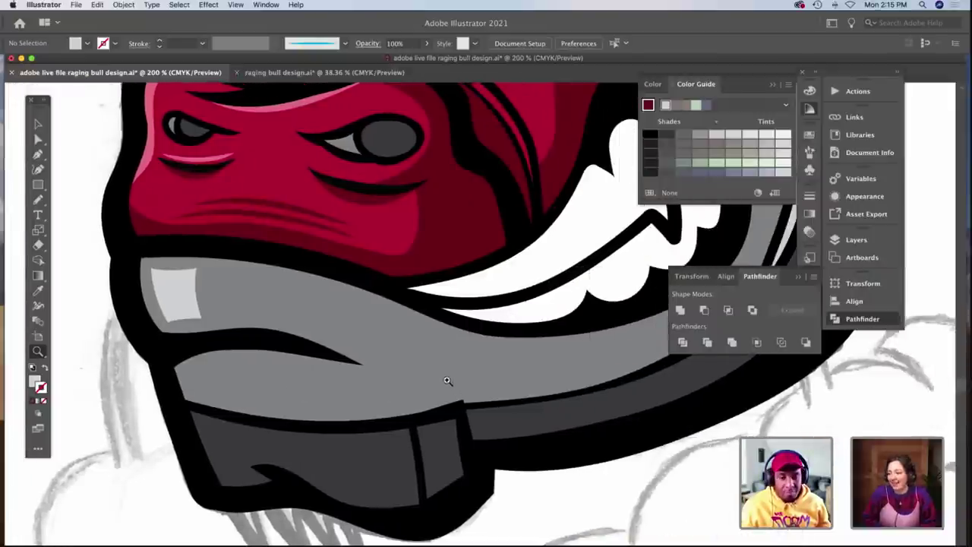
key(a)
key(n)
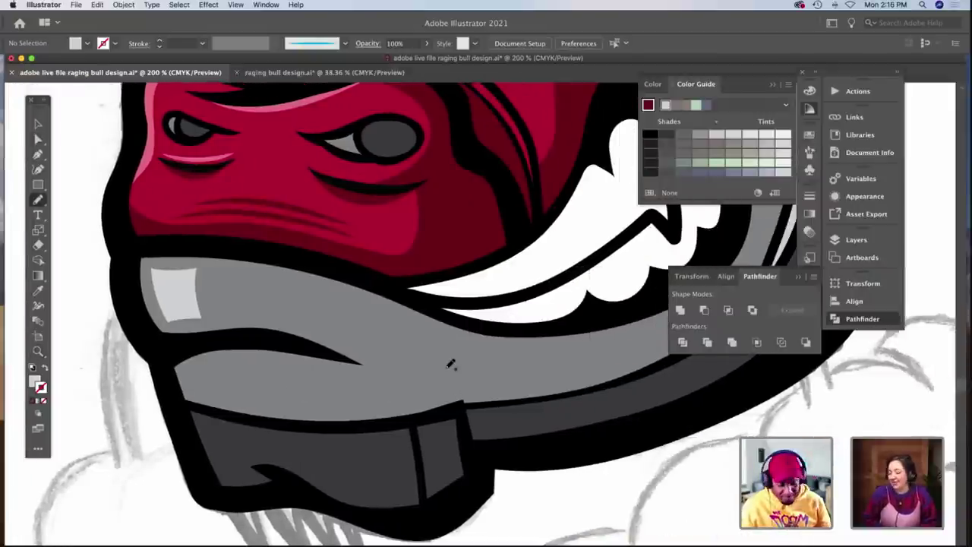
scroll(450, 365, right, 5)
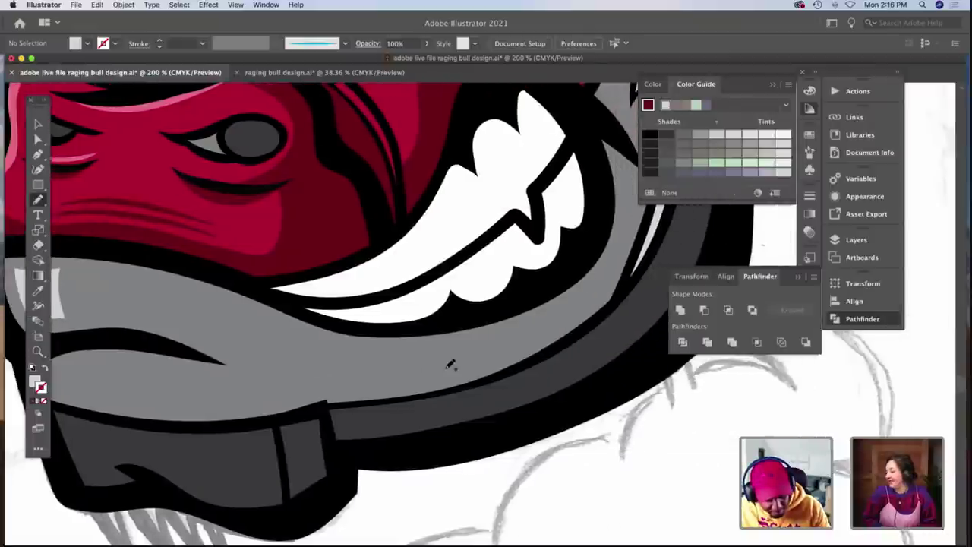
scroll(189, 247, left, 5)
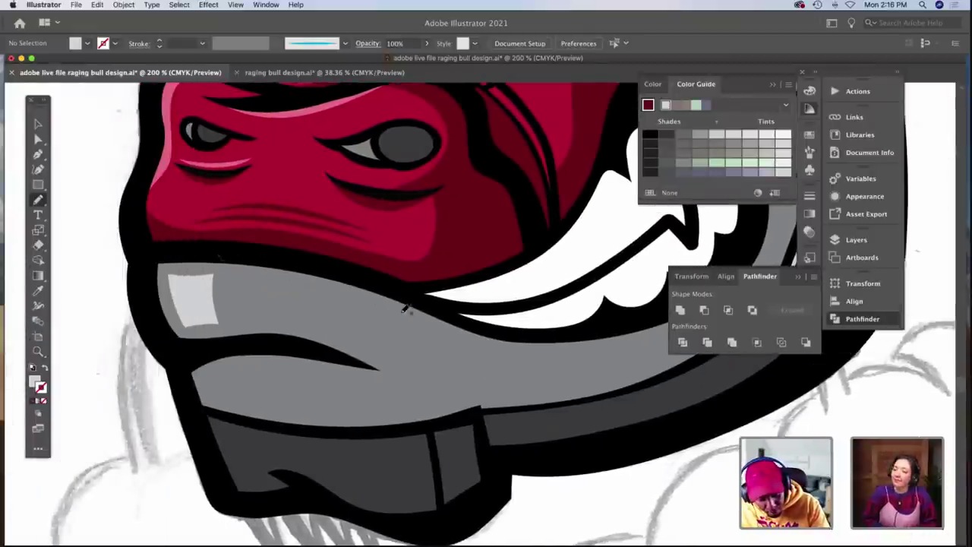
drag(515, 352, 527, 352)
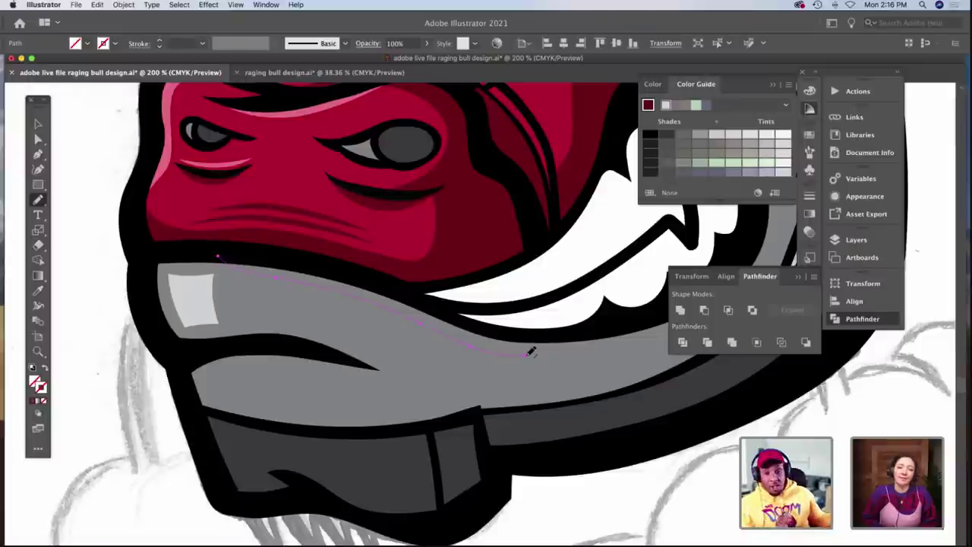
Extend the end anchor of the lip path farther back beneath the teeth and refine the curve there.
key(a)
drag(526, 355, 571, 357)
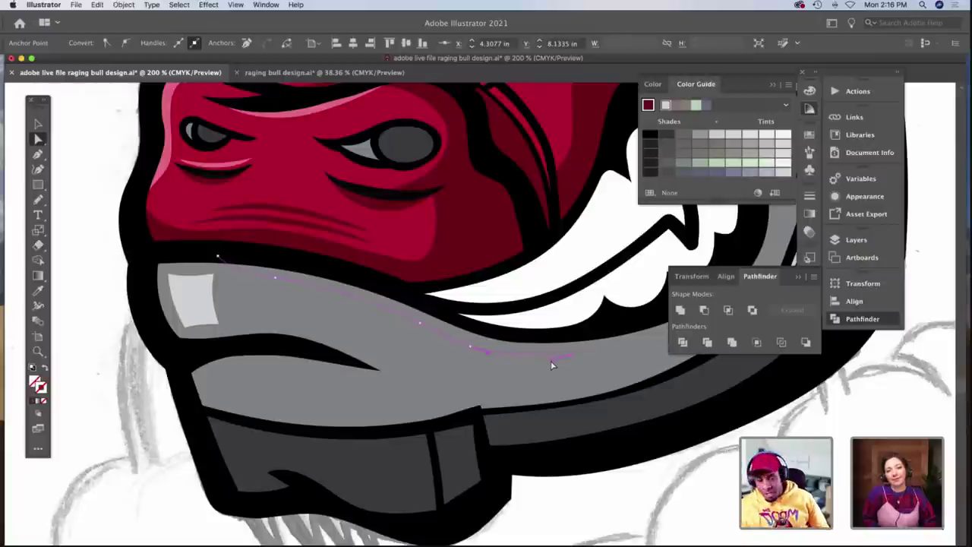
key(z)
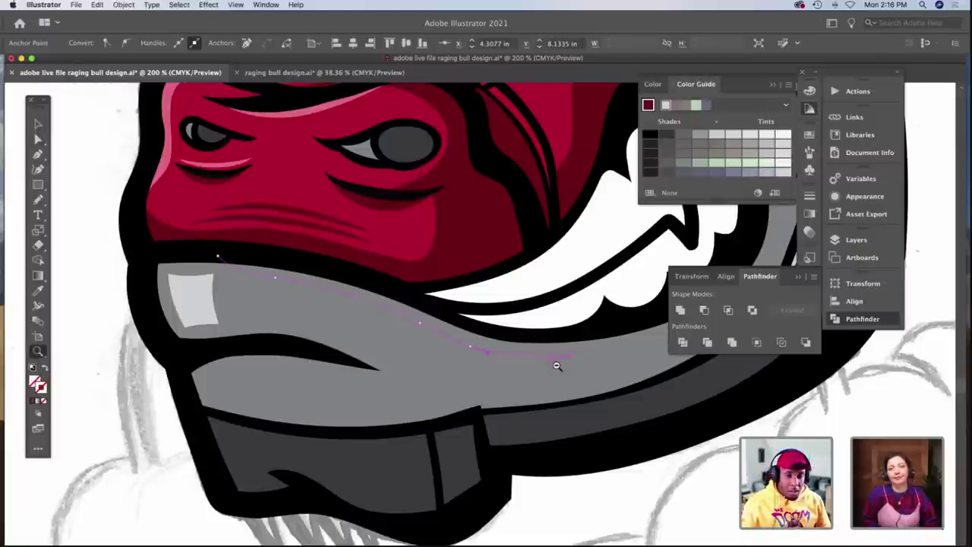
alt+click(553, 364)
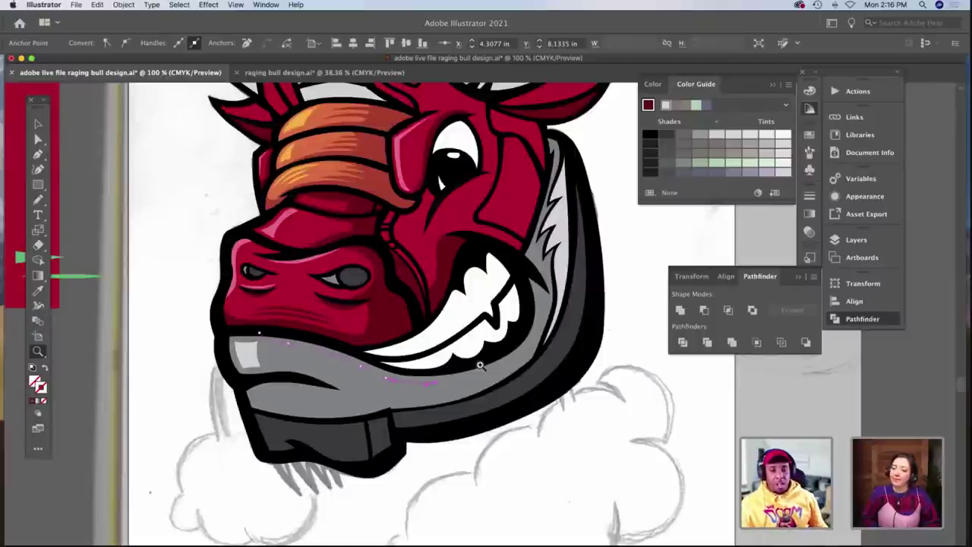
click(480, 381)
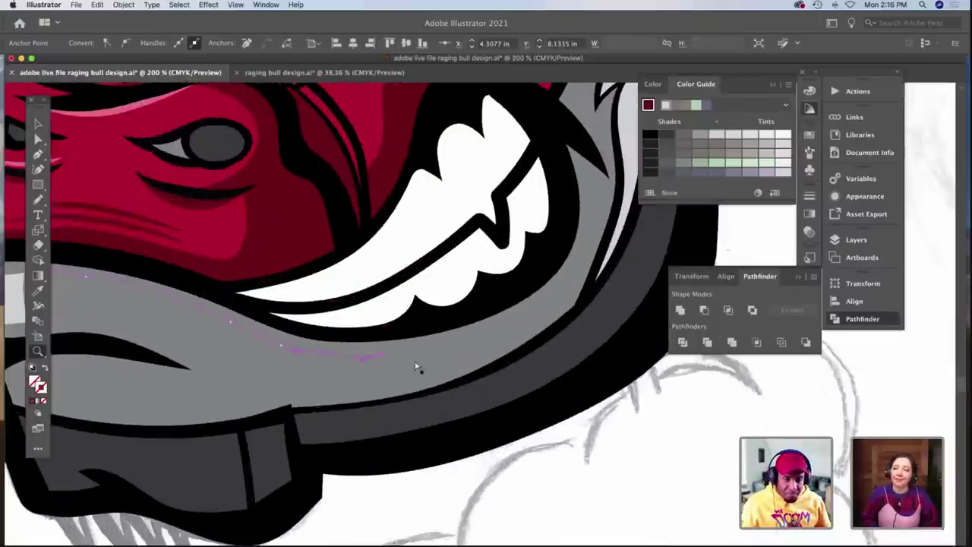
key(a)
drag(382, 359, 364, 369)
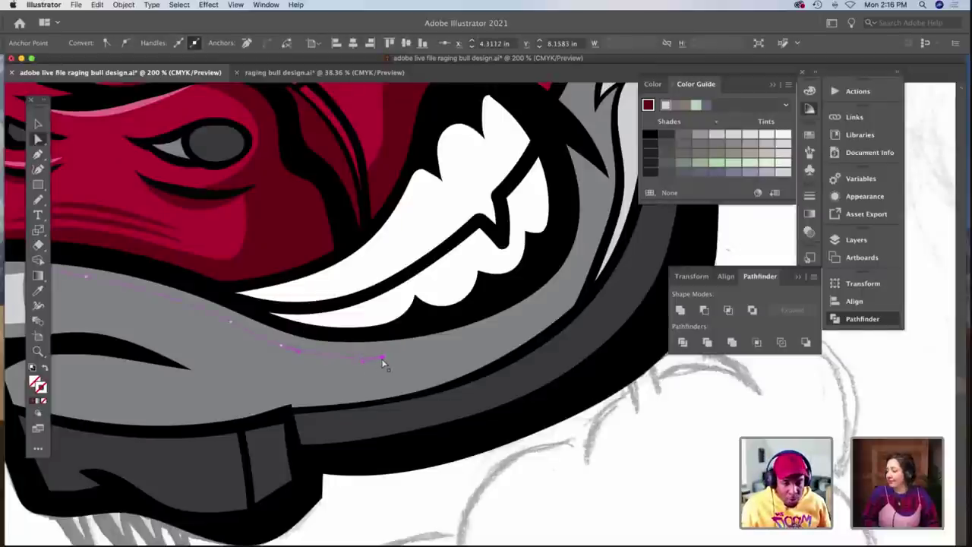
drag(383, 359, 385, 356)
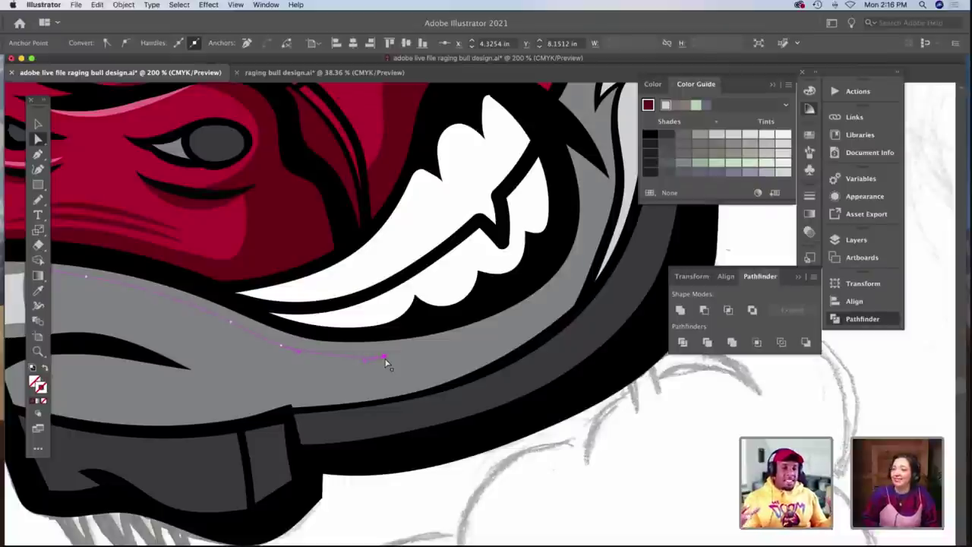
Examine the extended lip path against the whole bull head and the sneaker reference.
key(z)
alt+click(410, 371)
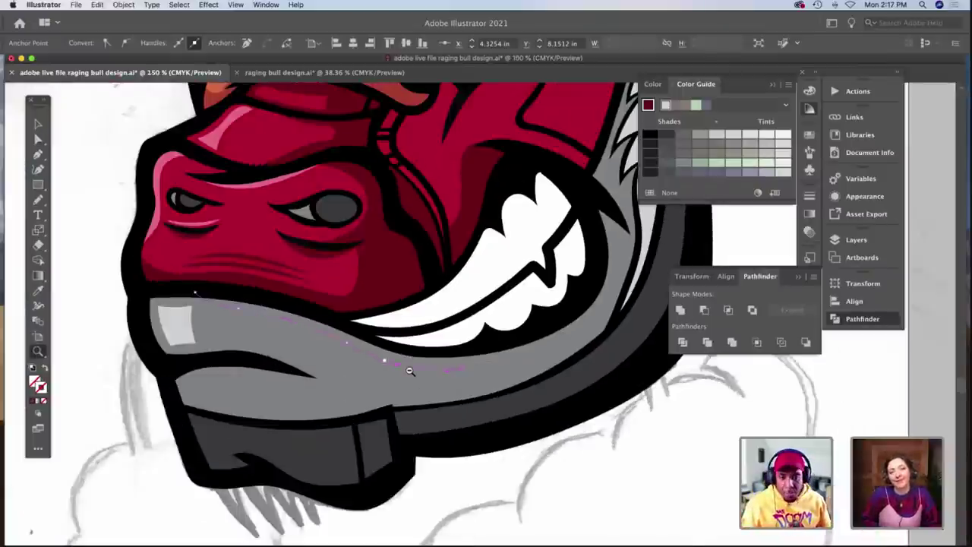
alt+click(410, 371)
click(410, 372)
alt+click(541, 375)
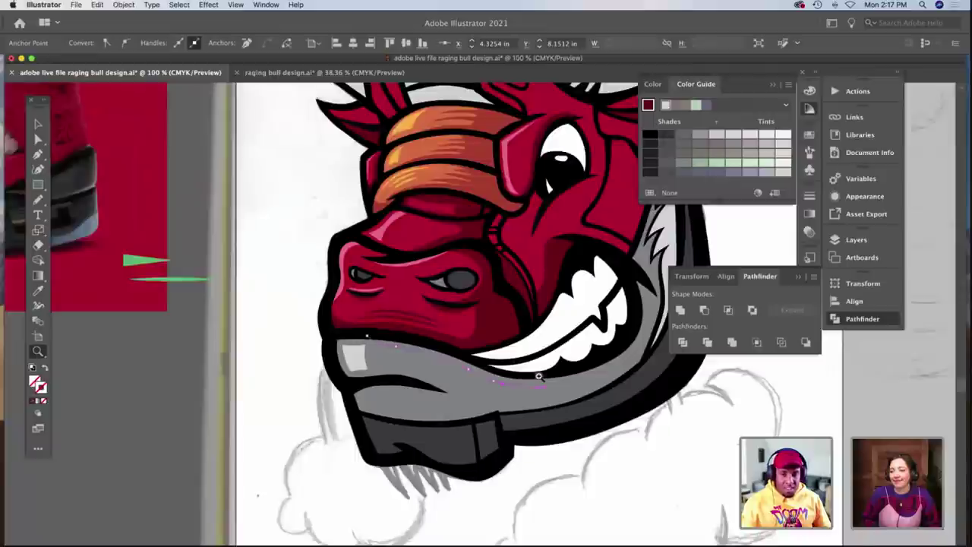
alt+click(539, 374)
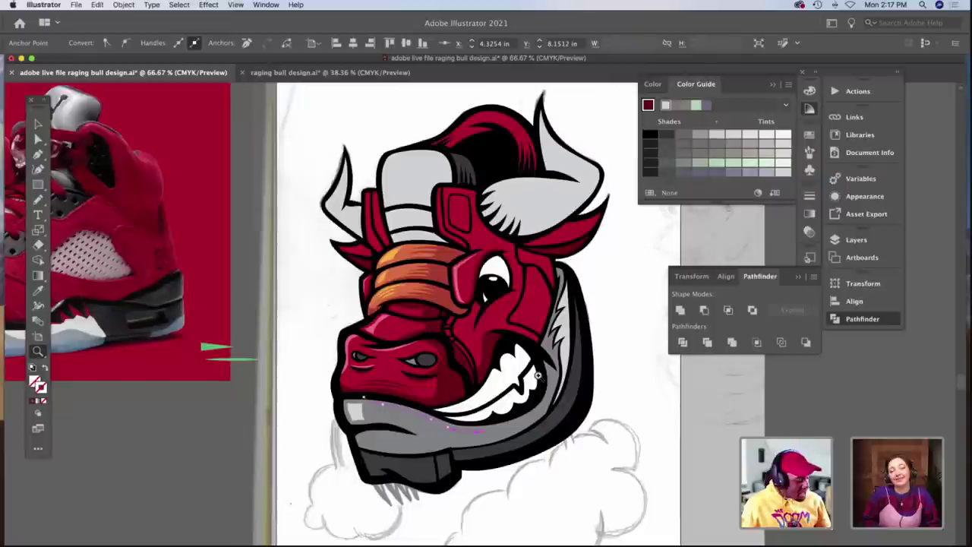
click(578, 400)
click(410, 390)
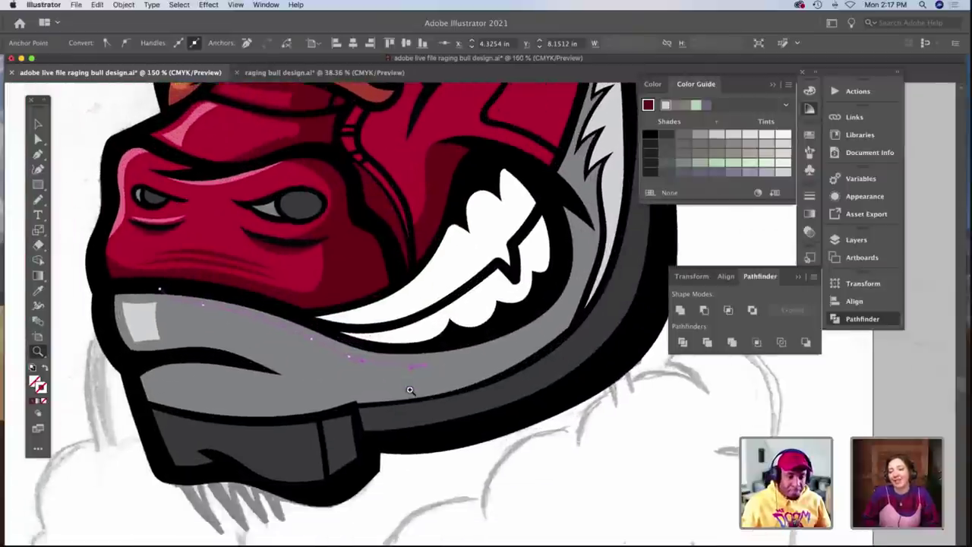
Continue the lip path freehand downward below the teeth and forward along the lower lip's bottom edge to its front end.
key(n)
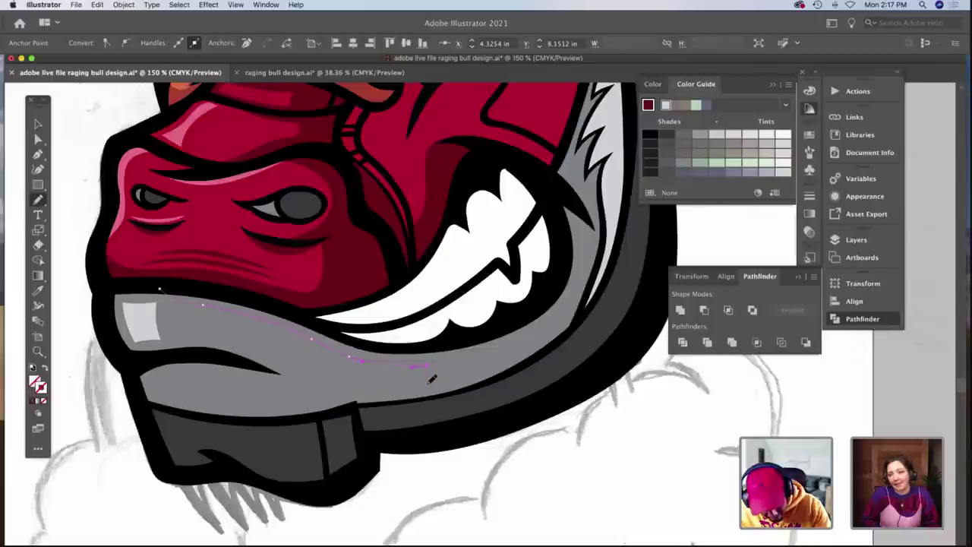
click(428, 383)
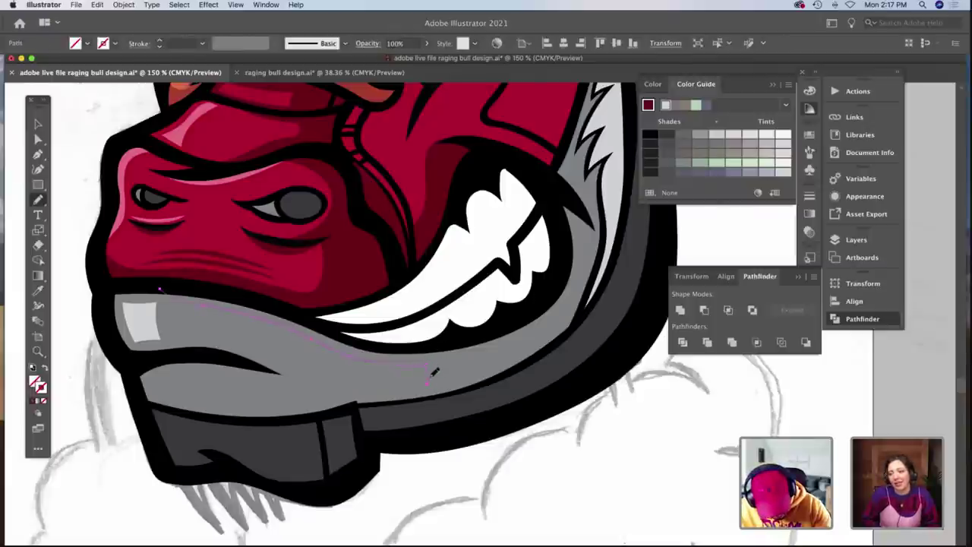
mouse_move(427, 383)
mouse_down()
mouse_move(386, 389)
mouse_move(335, 371)
mouse_move(351, 383)
mouse_move(254, 398)
mouse_move(178, 395)
mouse_move(142, 380)
mouse_up()
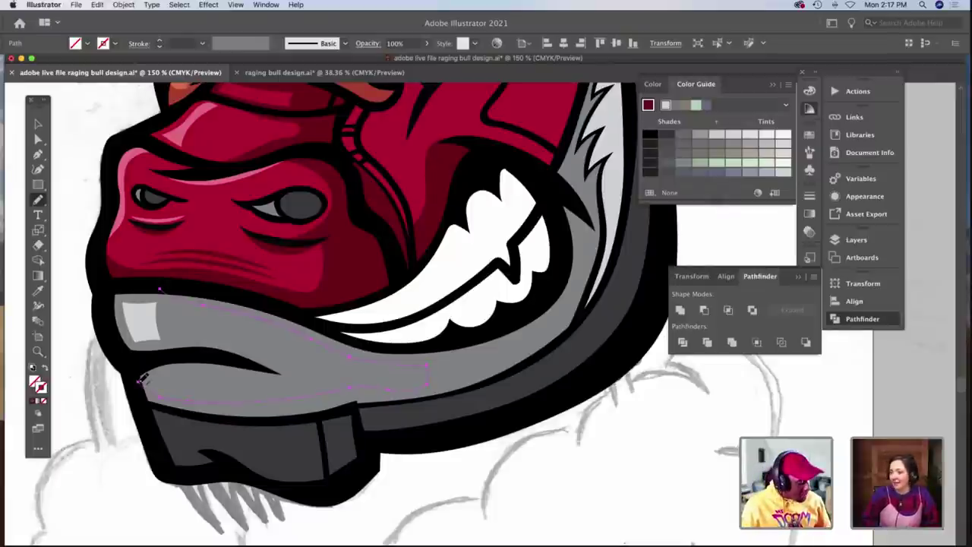
drag(144, 379, 142, 382)
Move the drawn path in place into the isolated gray lip and jaw shape, and divide the shape with it.
key(v)
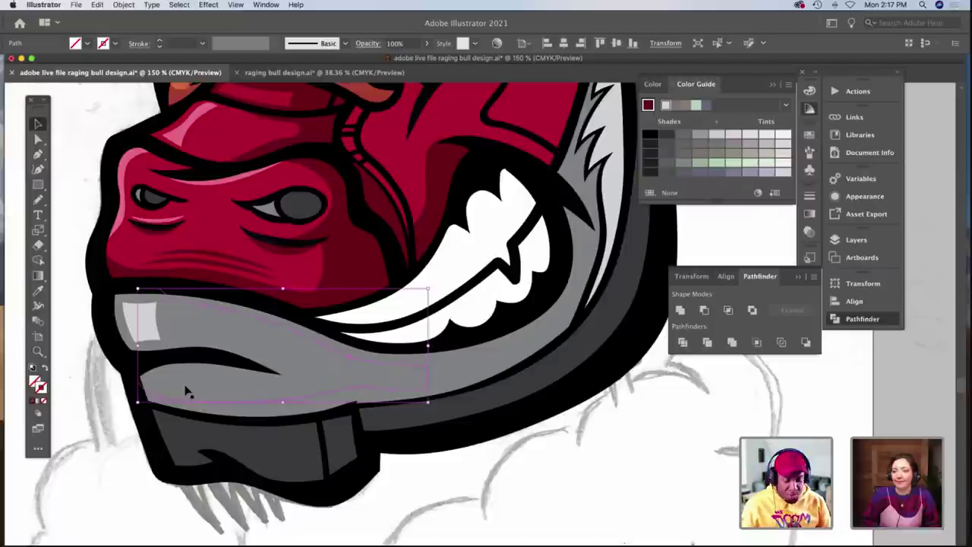
key(super+shift+a)
double_click(382, 375)
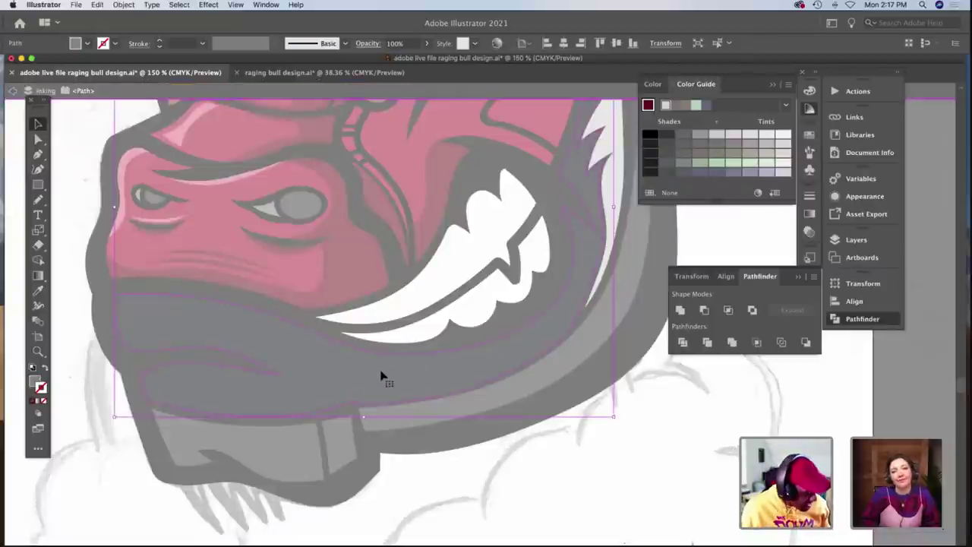
click(341, 371)
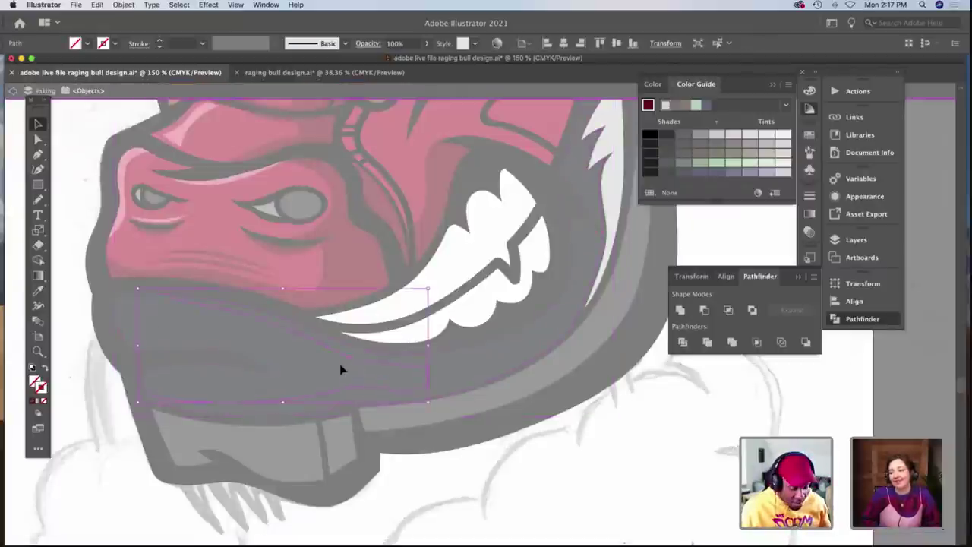
key(super+a)
click(682, 342)
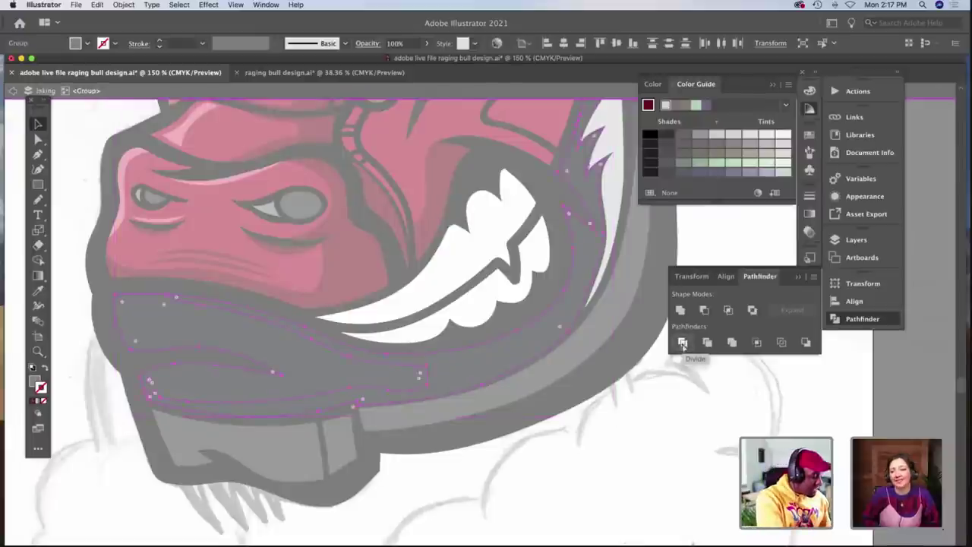
click(700, 420)
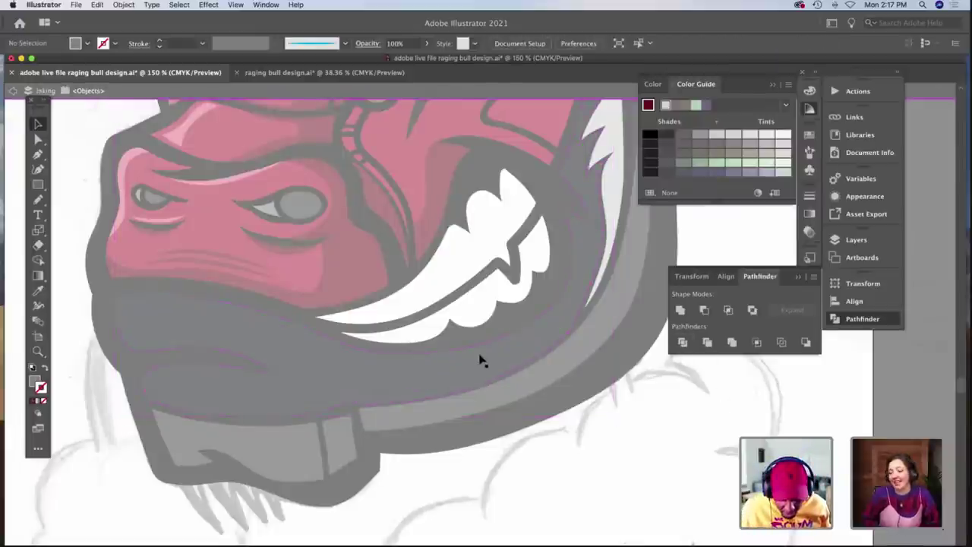
Fill the outer part of the divided lip and jaw with dark gray sampled from the band beneath it, and leave isolation mode.
click(480, 361)
key(i)
click(512, 383)
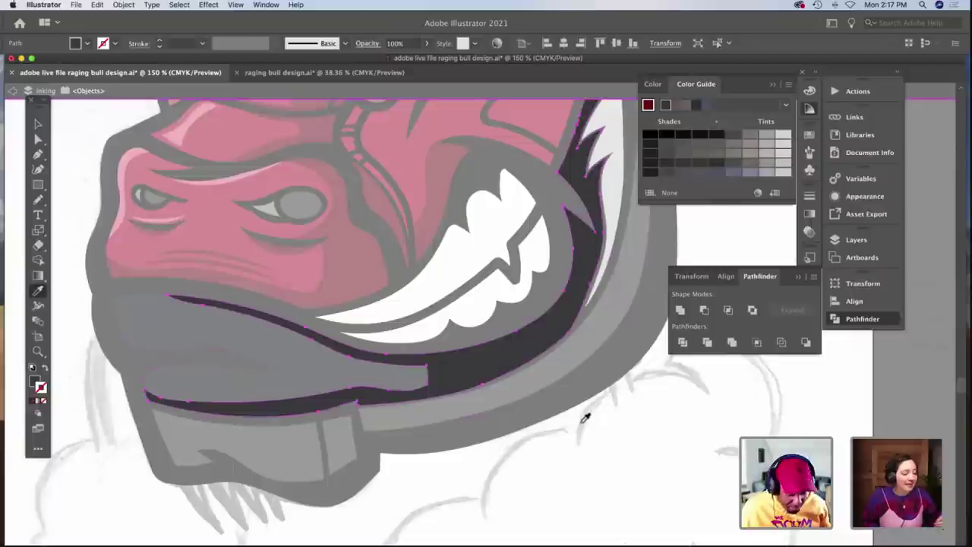
key(a)
double_click(618, 441)
scroll(456, 404, up, 2)
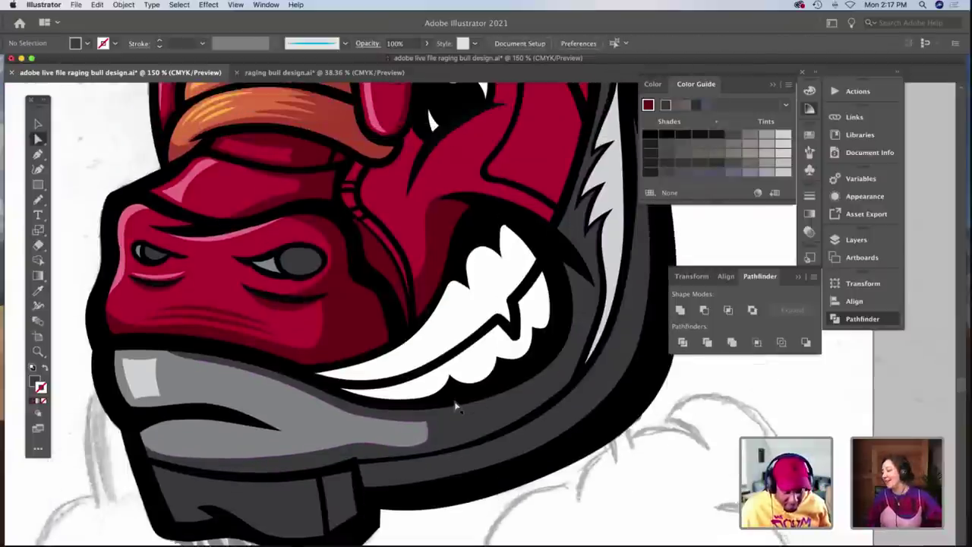
scroll(368, 403, left, 2)
scroll(368, 407, down, 3)
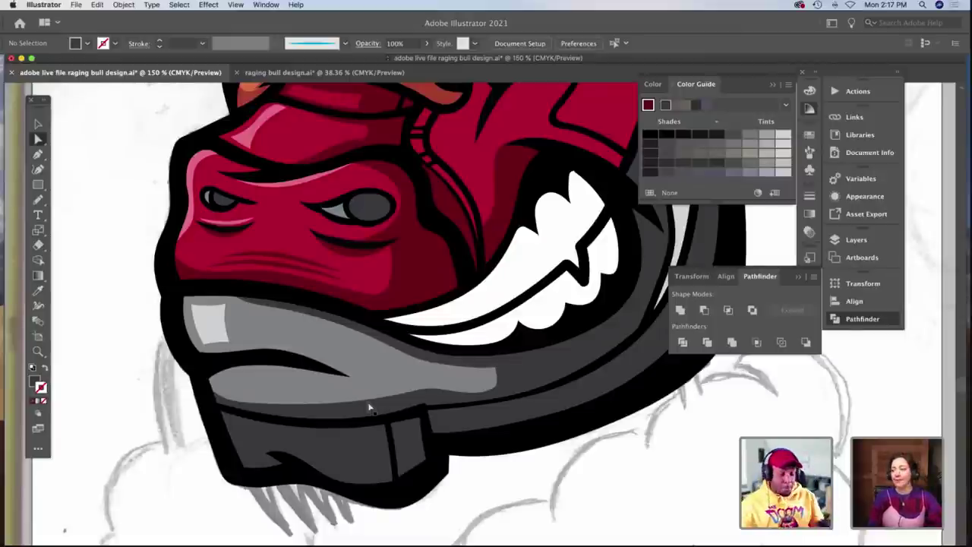
scroll(368, 408, right, 3)
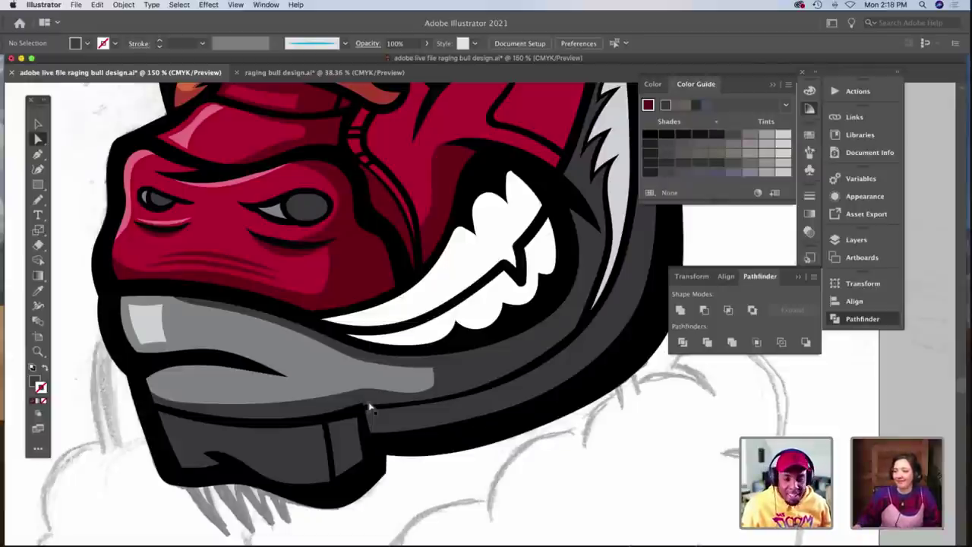
scroll(370, 408, up, 2)
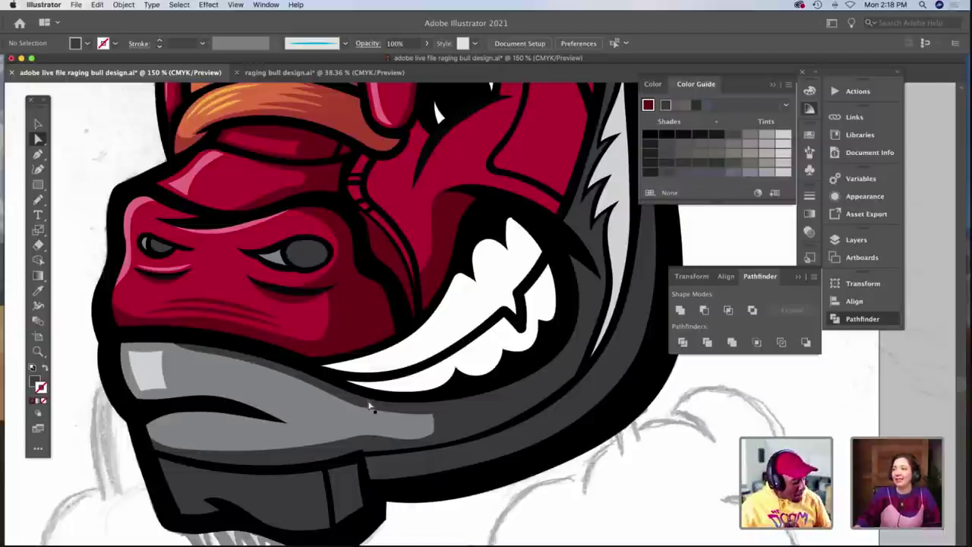
Draw a closed shadow shape freehand around the eye, following the brow and the lower crease and tapering to a point below it.
key(z)
click(448, 371)
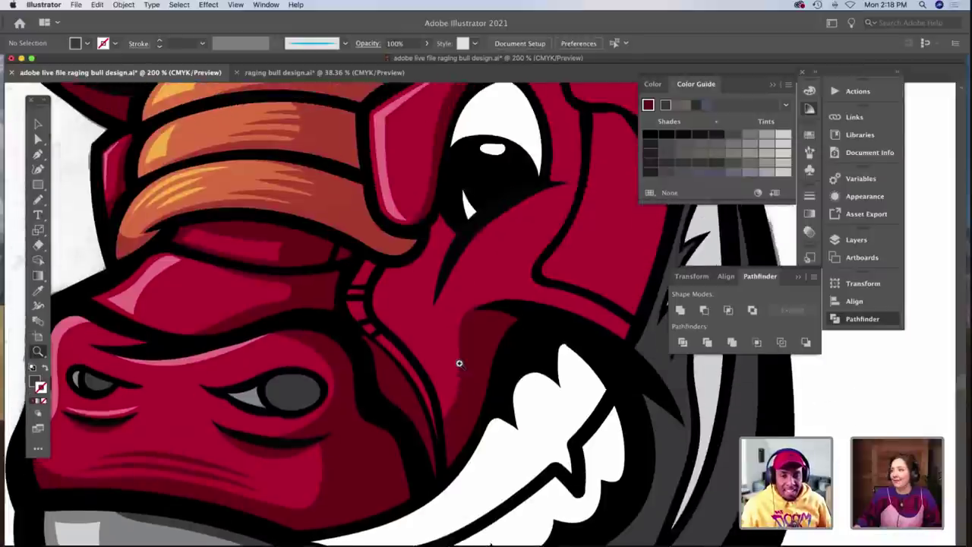
click(459, 363)
key(n)
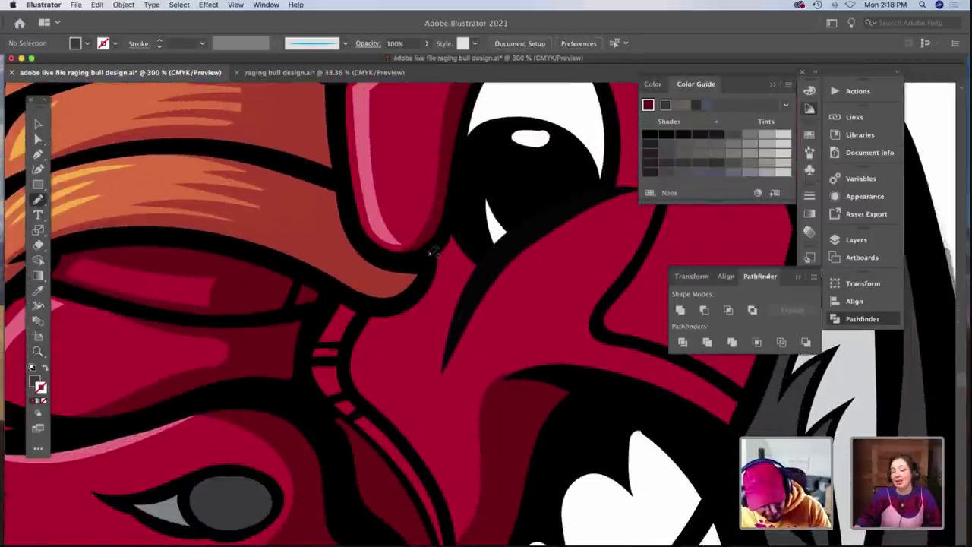
mouse_move(430, 254)
mouse_down()
mouse_move(437, 358)
mouse_move(445, 408)
mouse_move(458, 330)
mouse_move(479, 293)
mouse_up()
scroll(483, 290, right, 2)
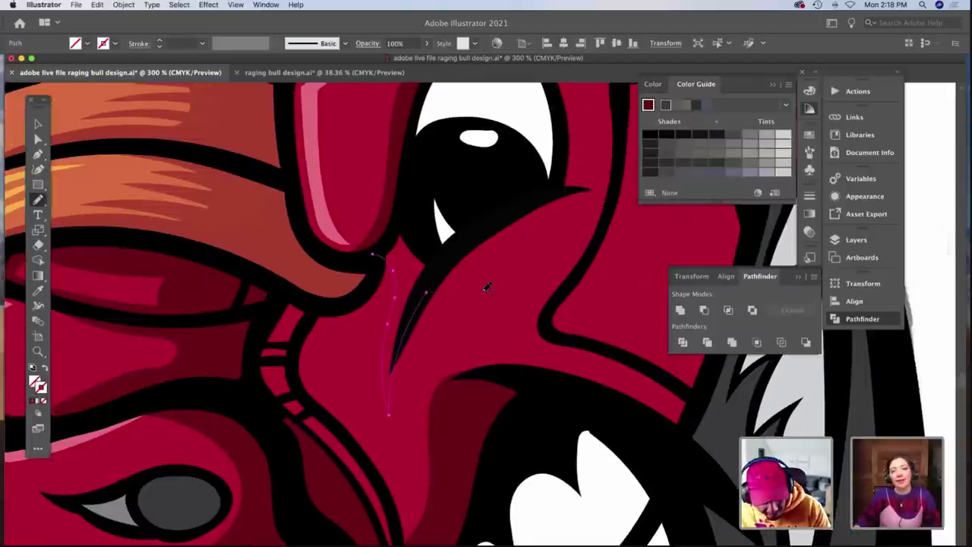
scroll(487, 287, up, 3)
scroll(487, 287, right, 2)
mouse_move(380, 363)
mouse_down()
mouse_move(436, 305)
mouse_move(534, 257)
mouse_up()
scroll(535, 258, up, 1)
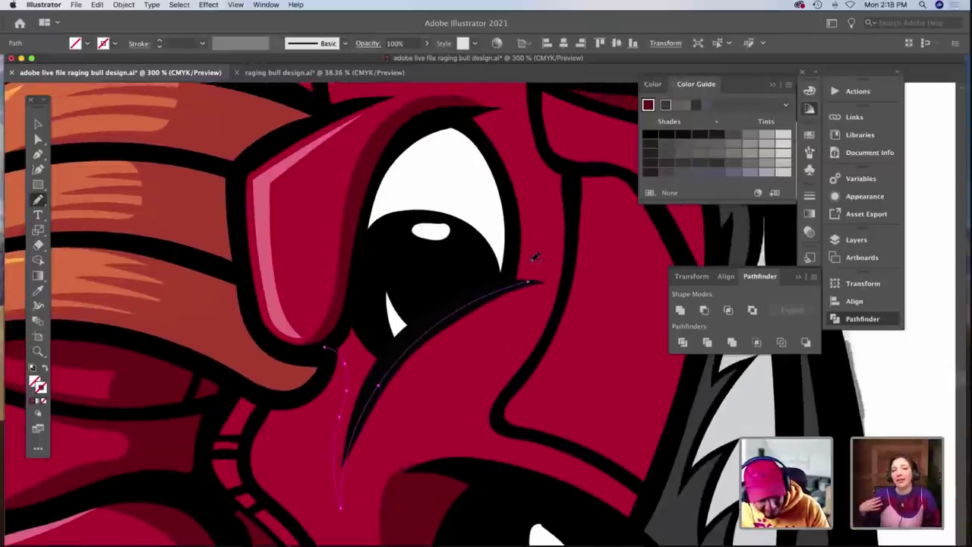
scroll(535, 258, up, 1)
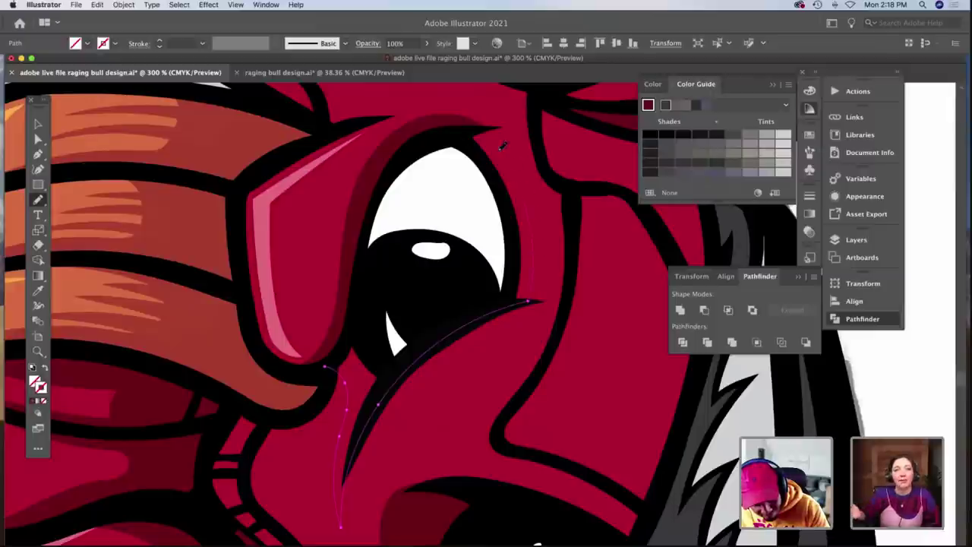
mouse_move(501, 146)
mouse_down()
mouse_move(475, 129)
mouse_move(406, 157)
mouse_move(383, 196)
mouse_move(357, 317)
mouse_move(330, 364)
mouse_up()
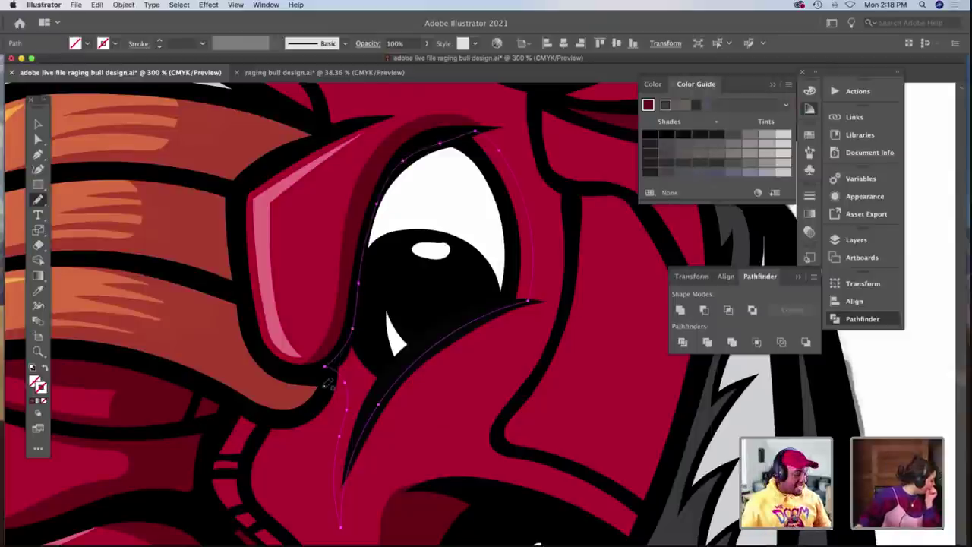
Fill the eye shadow shape with the dark red sampled from the brow shadow, and cut it to the clipboard.
key(i)
click(339, 325)
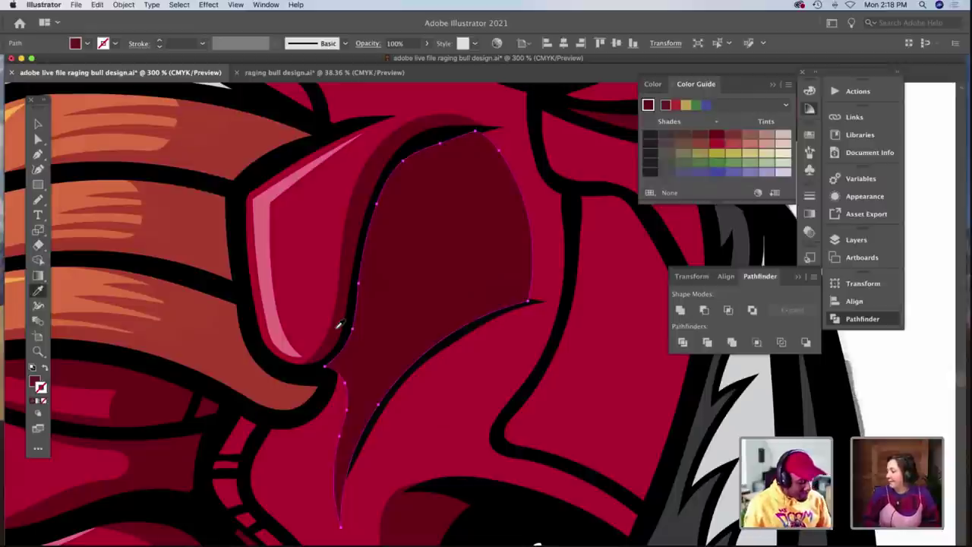
key(super+x)
Try to paste the cut shadow shape behind the artwork around the eye, and undo the paste.
key(v)
click(353, 379)
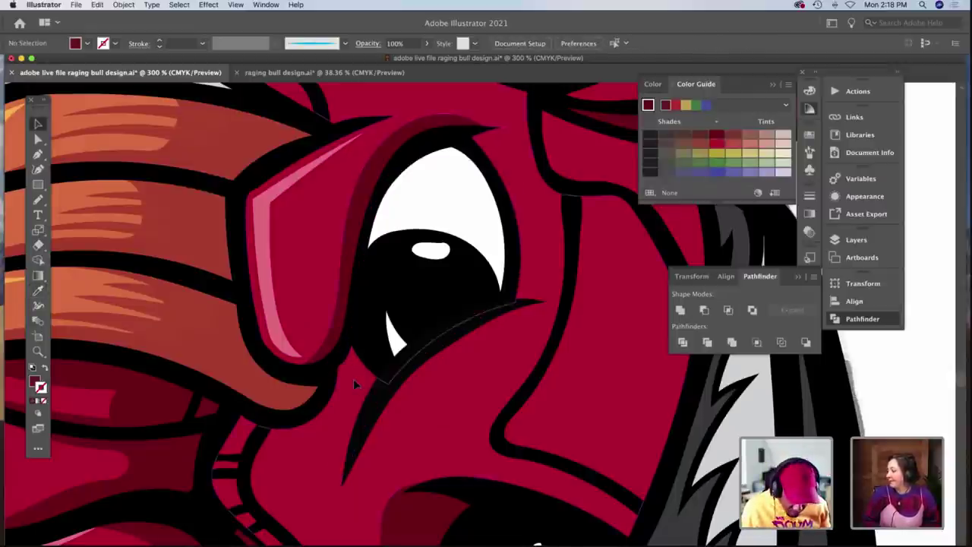
key(super+b)
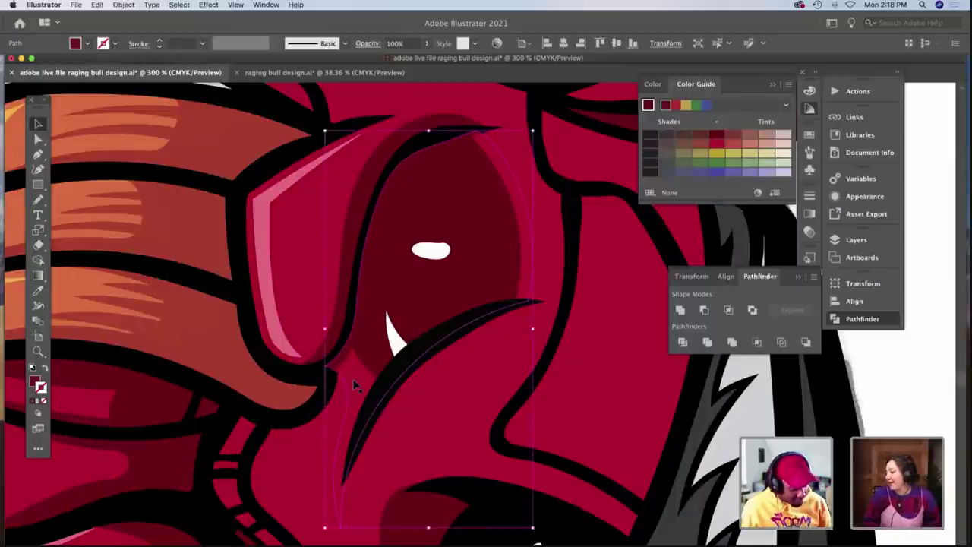
key(super+shift+z)
key(super+shift+z)
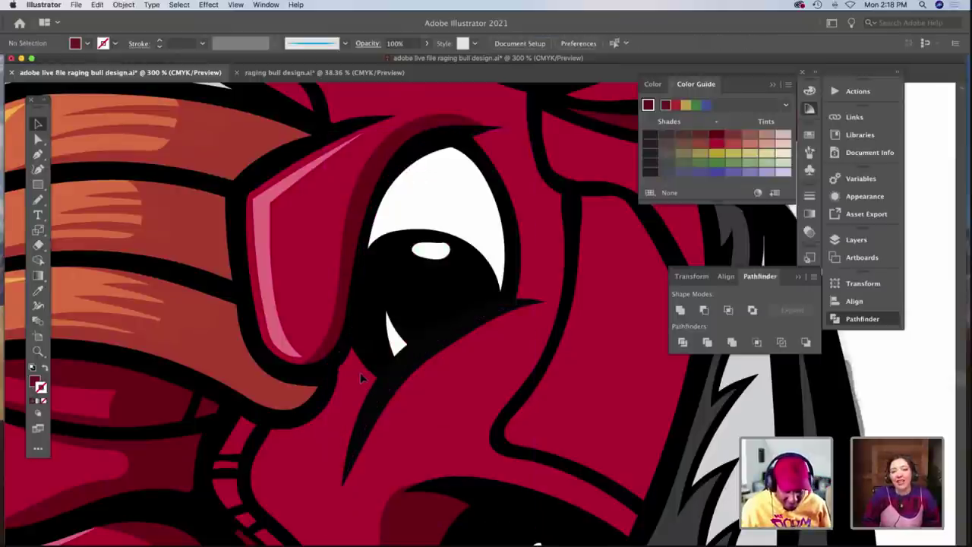
double_click(361, 376)
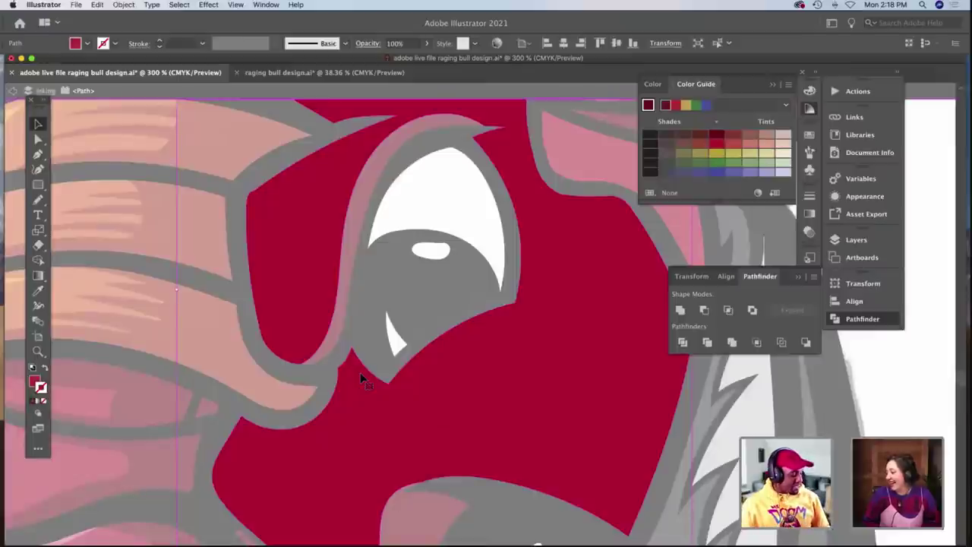
key(n)
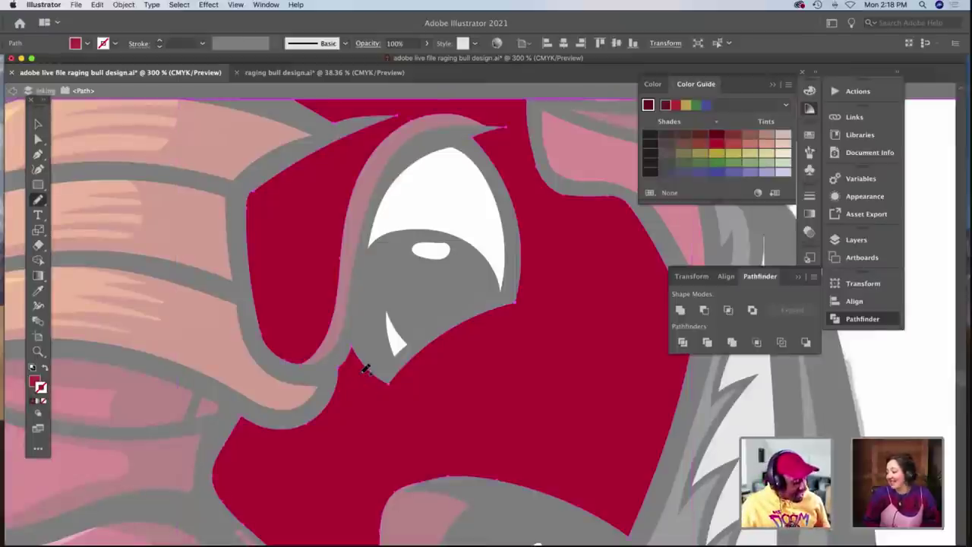
key(v)
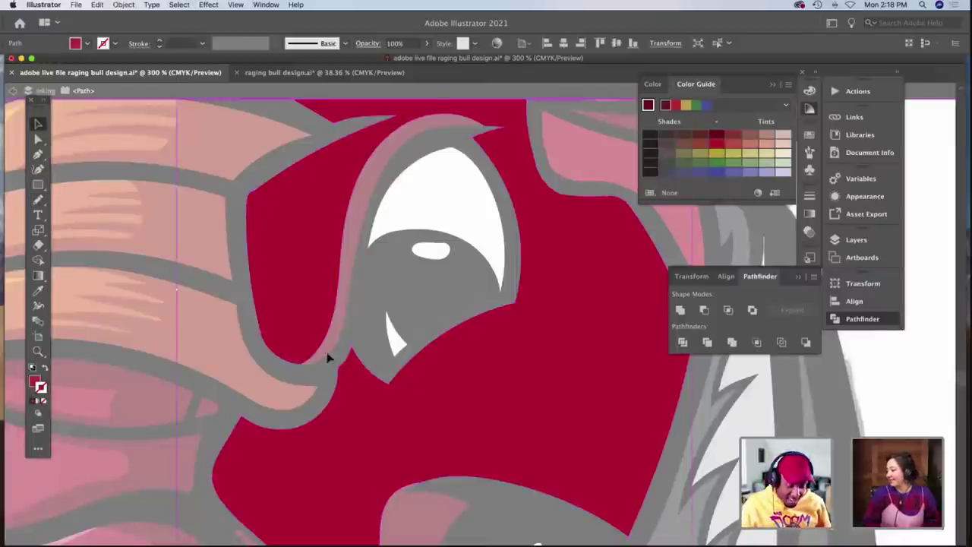
double_click(904, 374)
Draw a shadow outline freehand from below the brow to a point beneath the eye, along the lower crease and up the eye's outer side.
key(n)
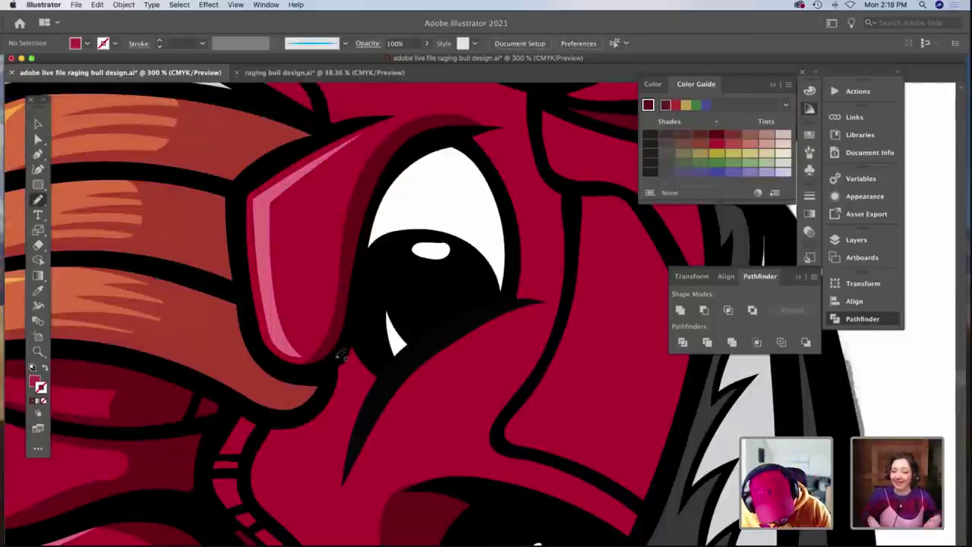
drag(347, 383, 337, 512)
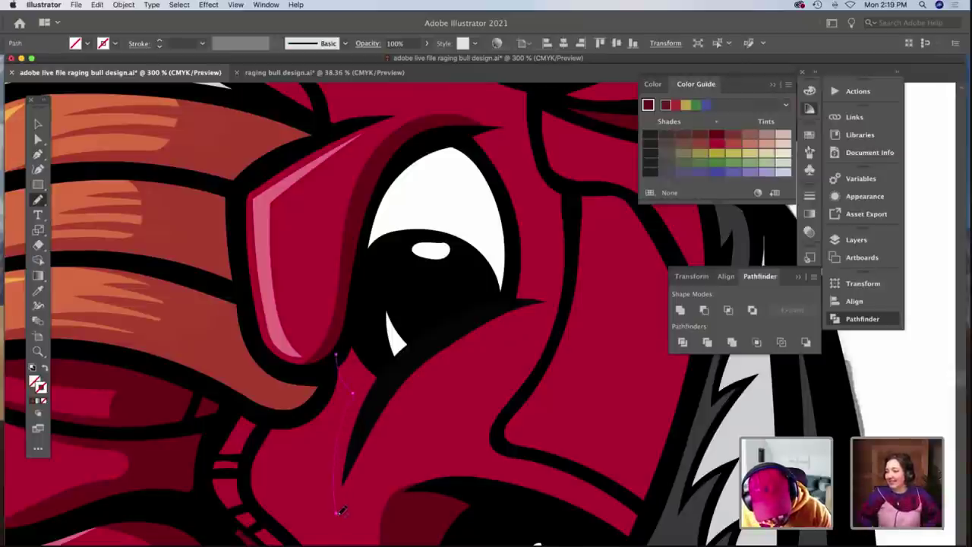
mouse_move(359, 448)
mouse_down()
mouse_move(420, 359)
mouse_move(524, 301)
mouse_up()
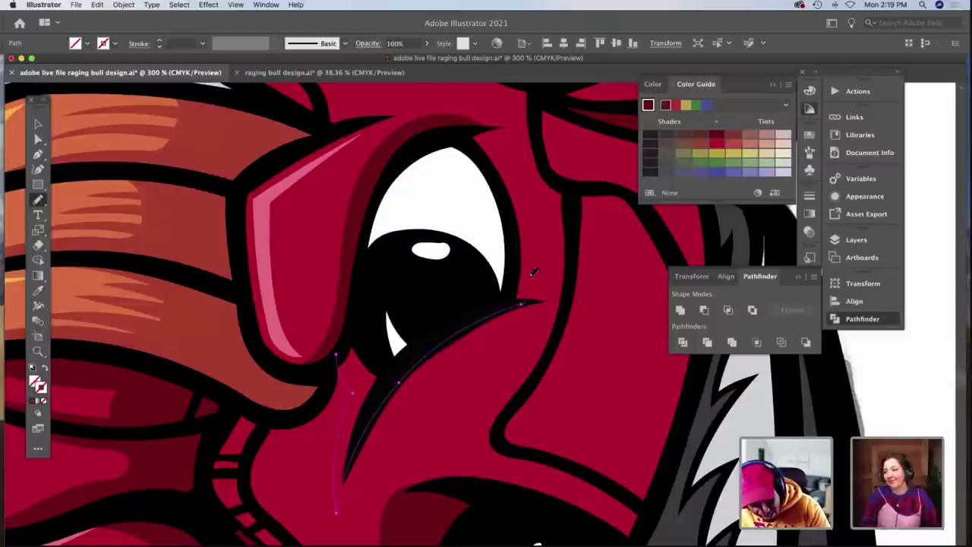
mouse_move(536, 222)
mouse_down()
mouse_move(522, 168)
mouse_move(490, 127)
mouse_up()
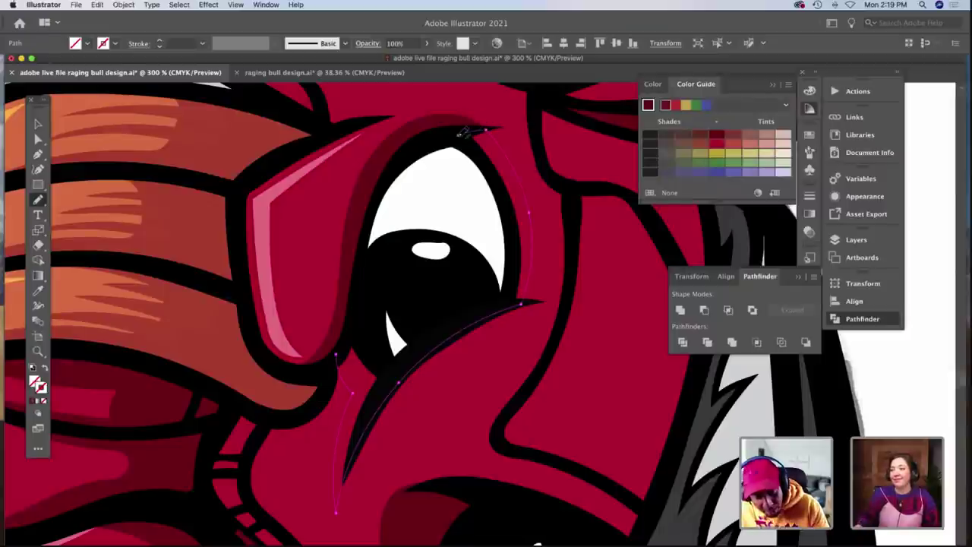
key(v)
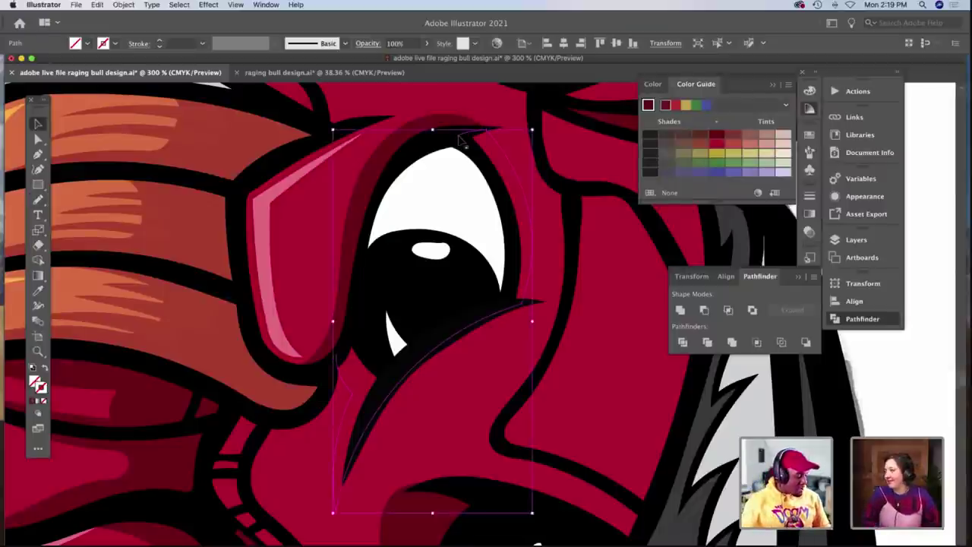
click(529, 167)
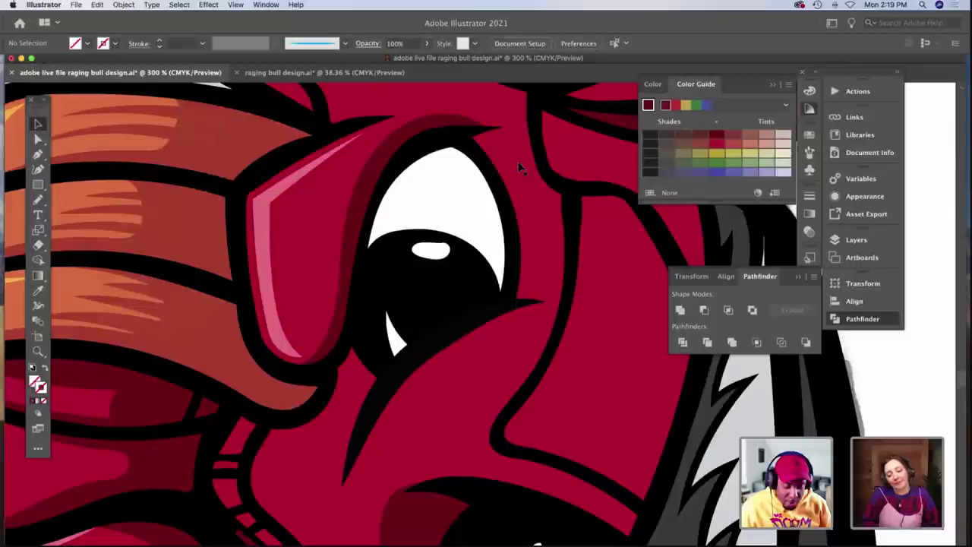
Isolate the red face shape and divide it with the shadow outline drawn around the eye.
double_click(521, 167)
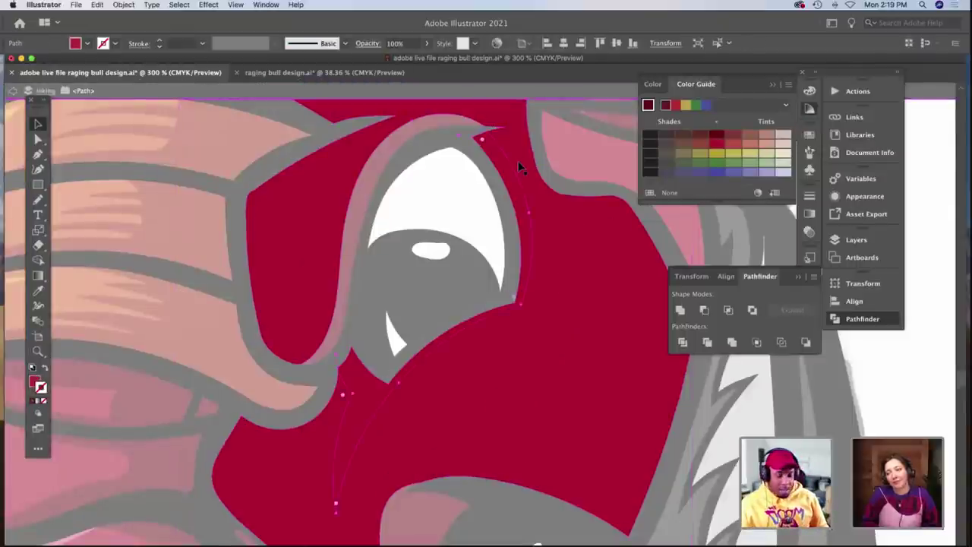
click(521, 167)
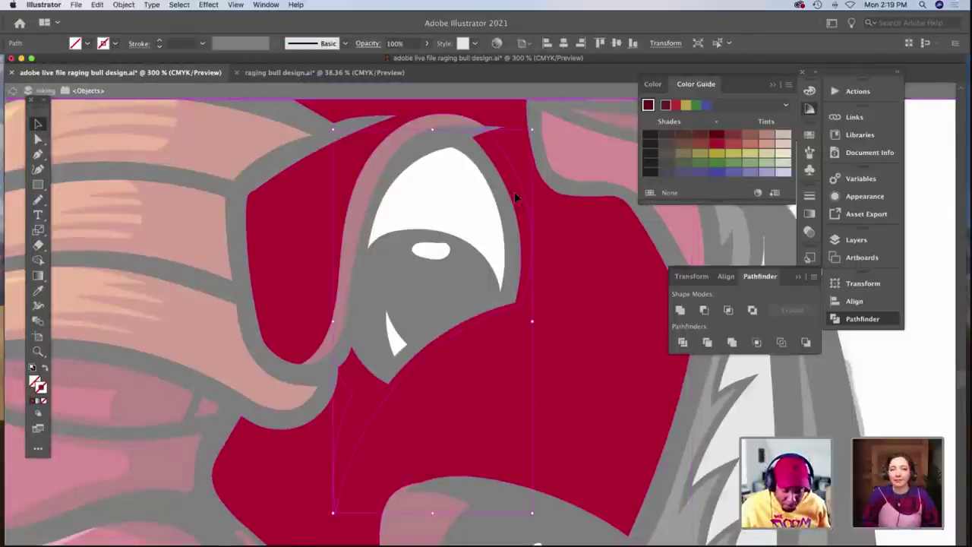
shift+click(514, 191)
click(682, 343)
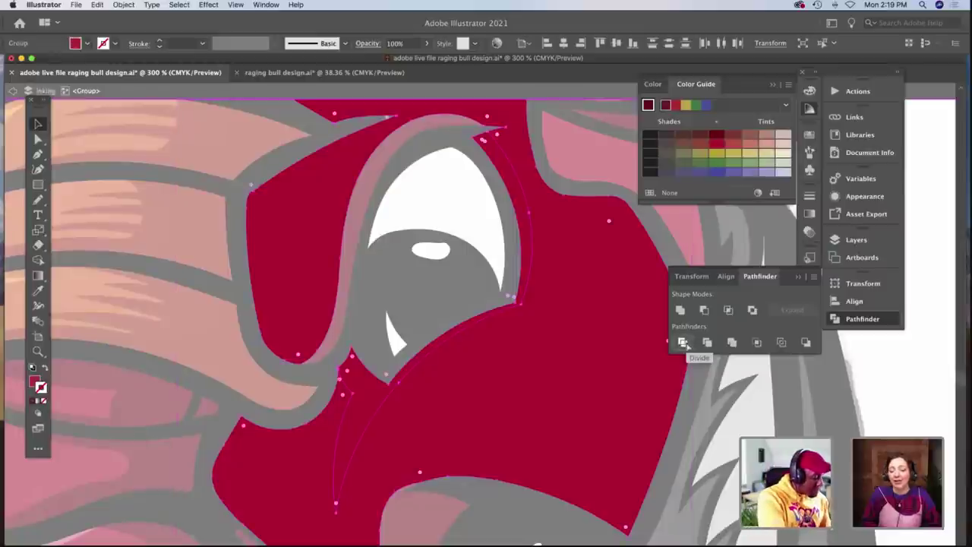
click(919, 395)
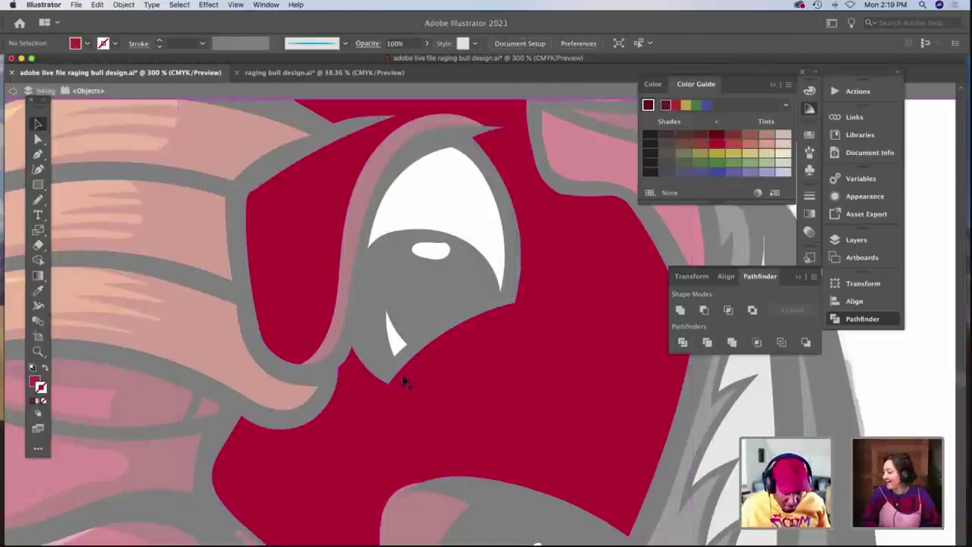
Fill the divided shadow piece around the eye with the dark red shadow color, and leave isolation mode.
click(368, 376)
key(i)
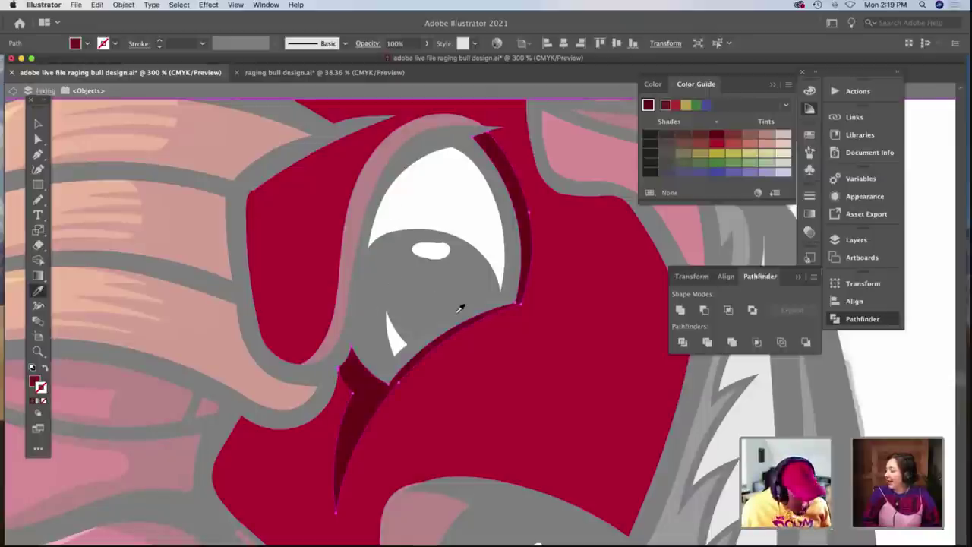
key(v)
double_click(363, 364)
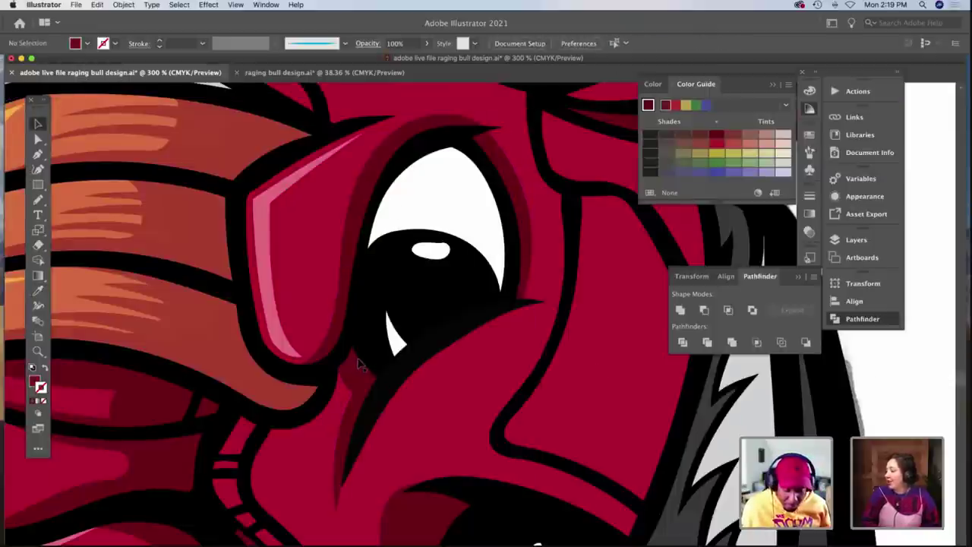
Examine the new eye shadow and the shading across the bull's face, snout and jaw up to the full-figure view.
scroll(363, 364, right, 3)
scroll(362, 364, down, 5)
scroll(362, 364, right, 1)
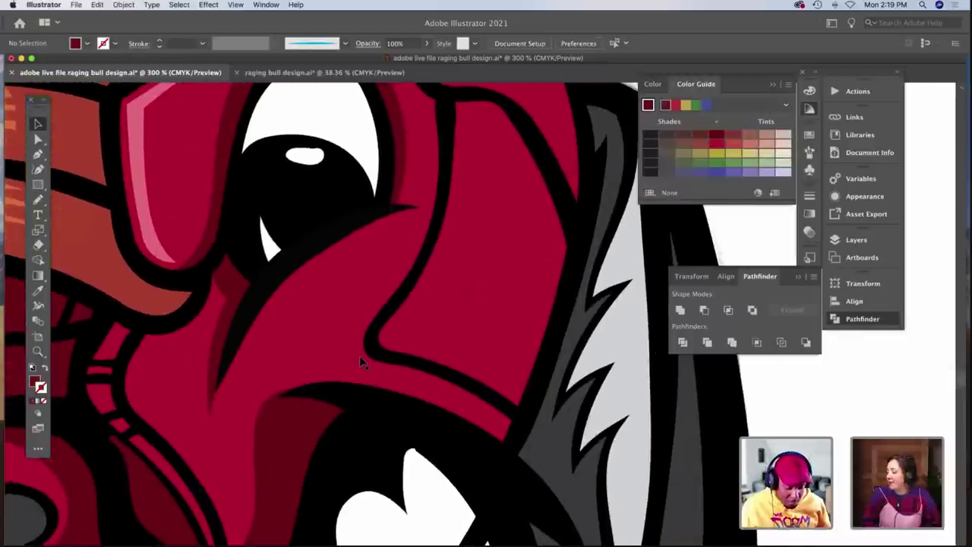
key(z)
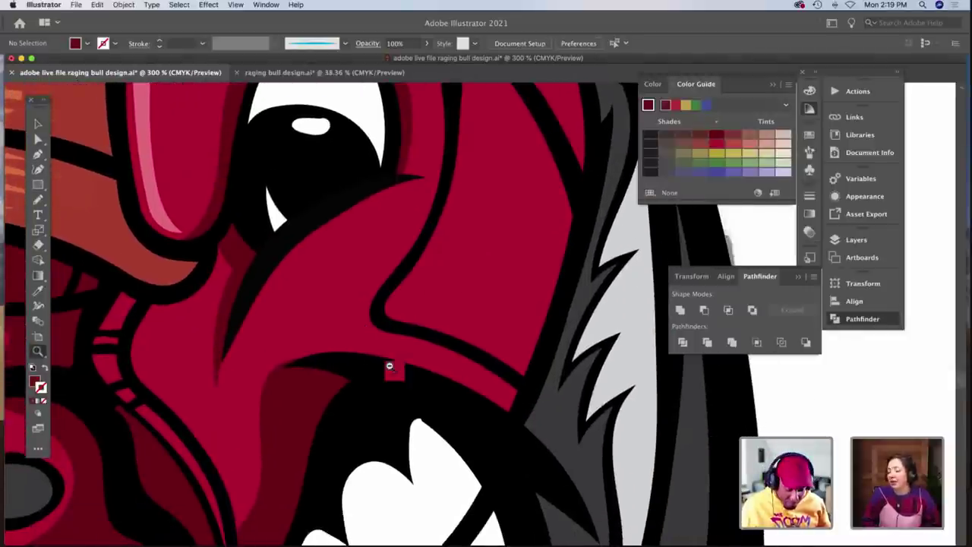
alt+click(388, 364)
alt+click(388, 364)
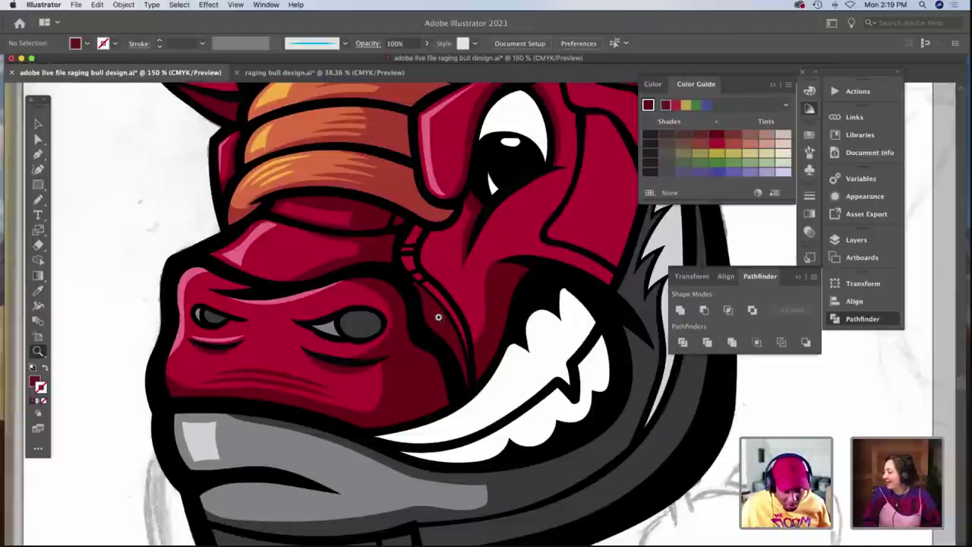
scroll(437, 314, up, 4)
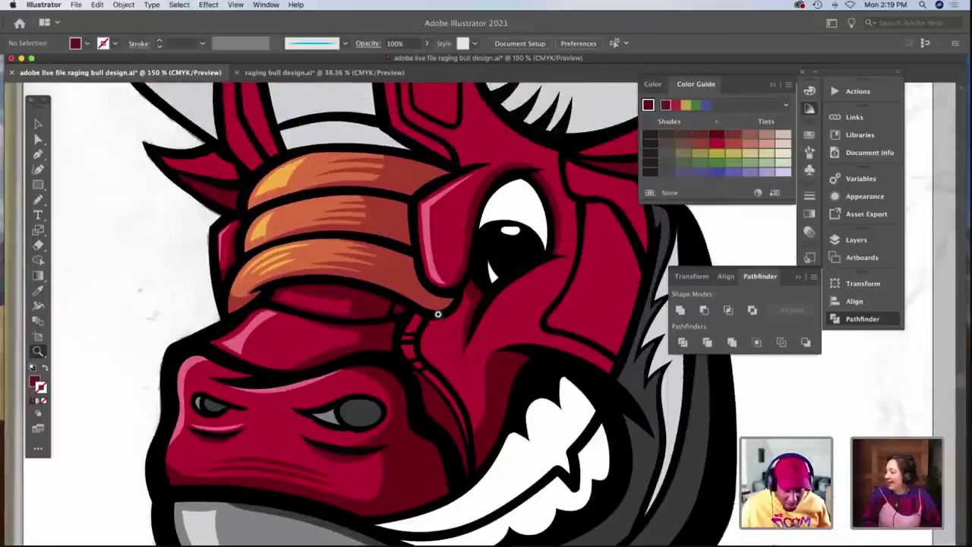
scroll(437, 314, down, 9)
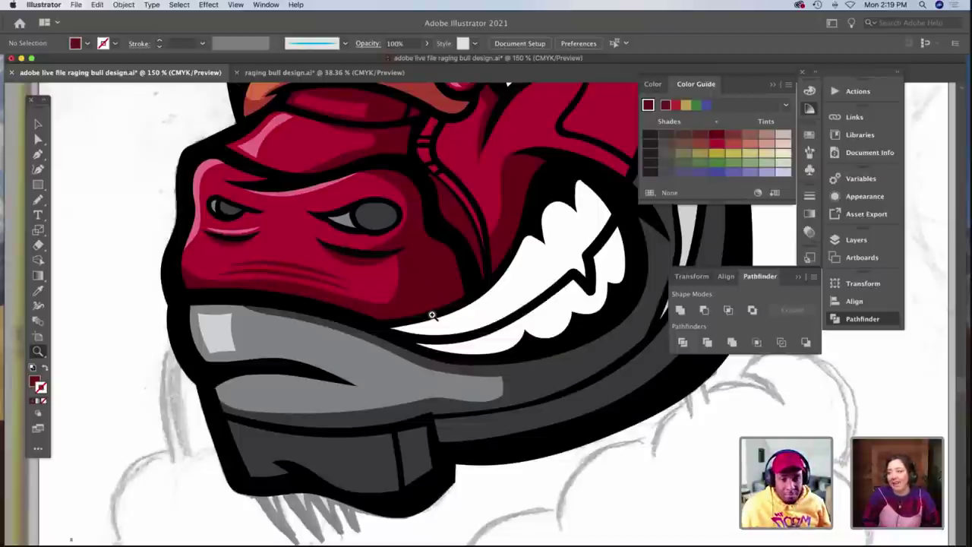
alt+click(478, 316)
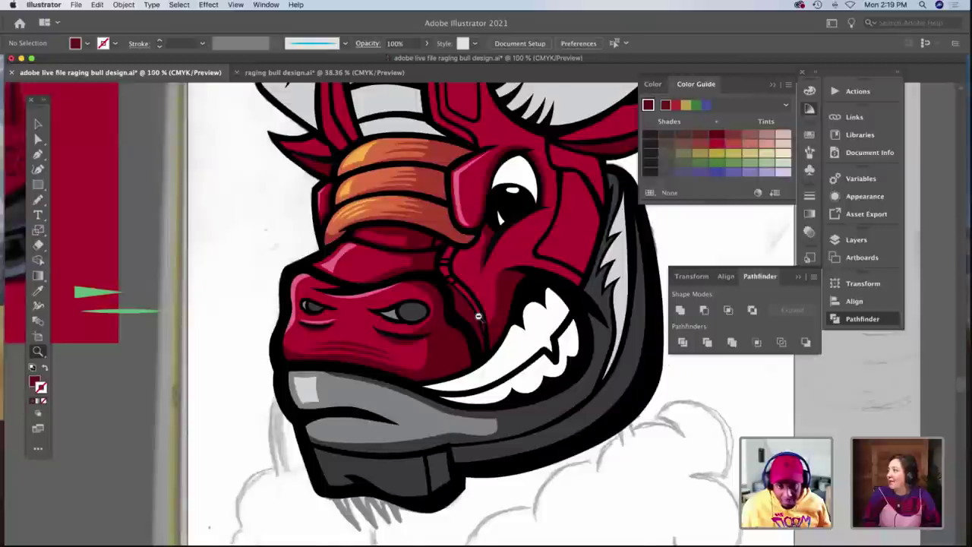
alt+click(477, 315)
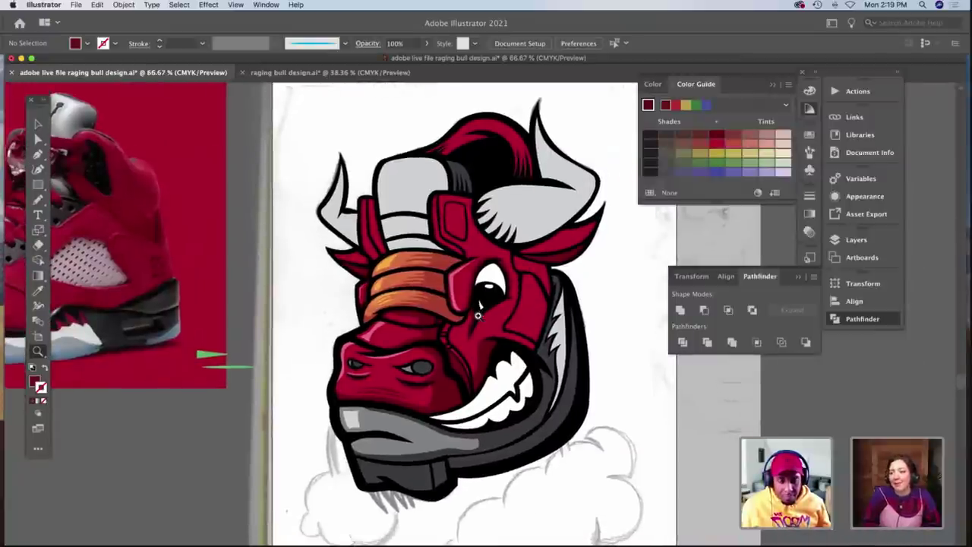
scroll(478, 316, right, 1)
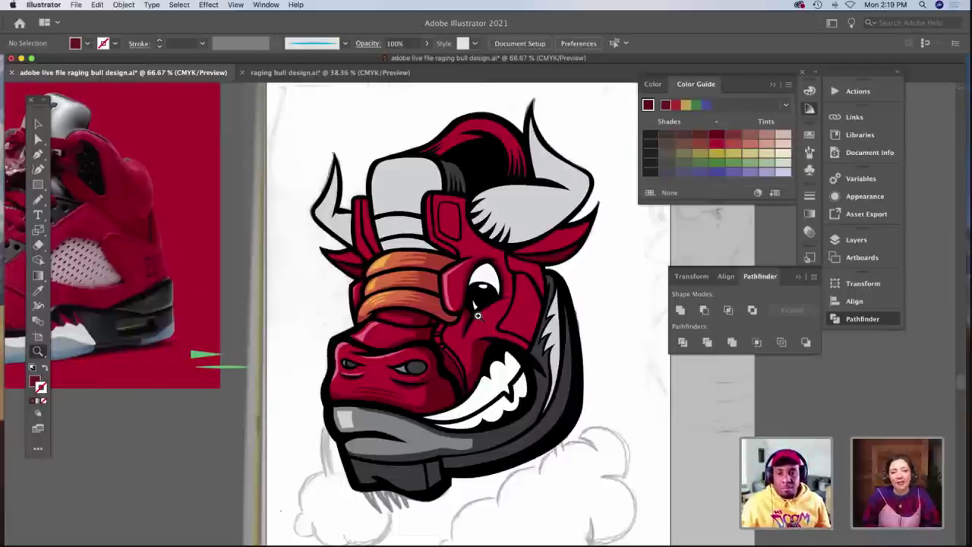
scroll(477, 315, right, 1)
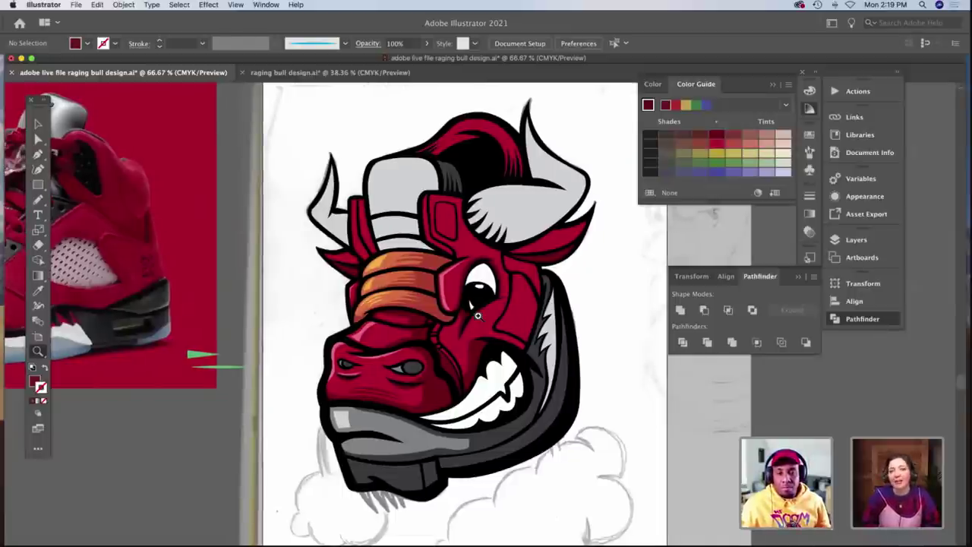
scroll(478, 315, right, 3)
scroll(477, 315, up, 3)
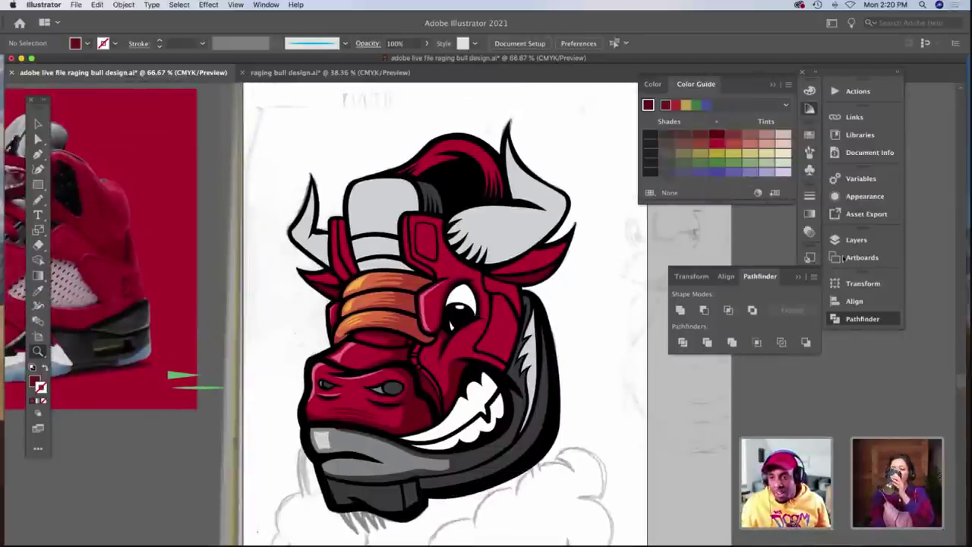
Hide the inking and upper stroke layers, and examine the scanned bull sketch alongside the sneaker reference photo.
click(856, 240)
drag(679, 253, 679, 266)
scroll(515, 264, down, 2)
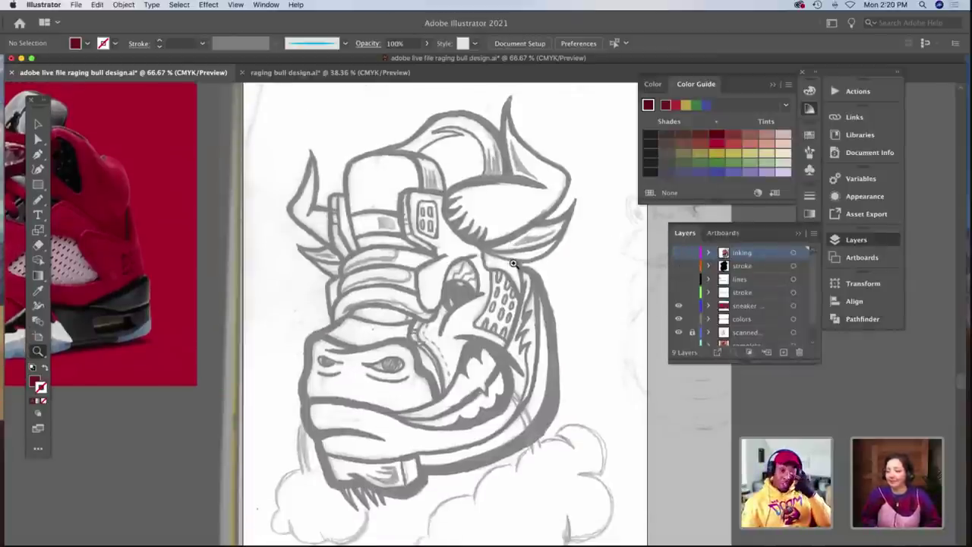
scroll(514, 263, down, 2)
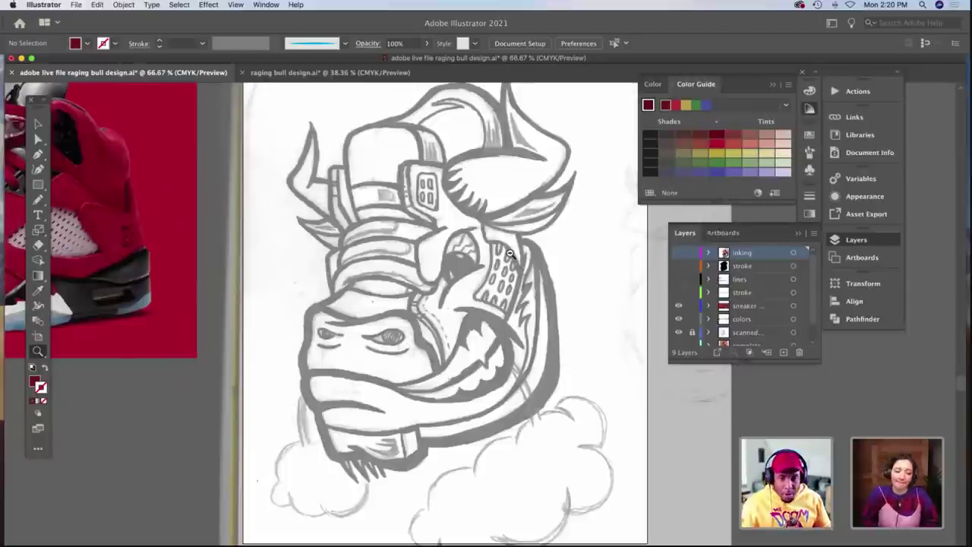
alt+click(510, 254)
scroll(484, 249, left, 6)
scroll(484, 250, down, 2)
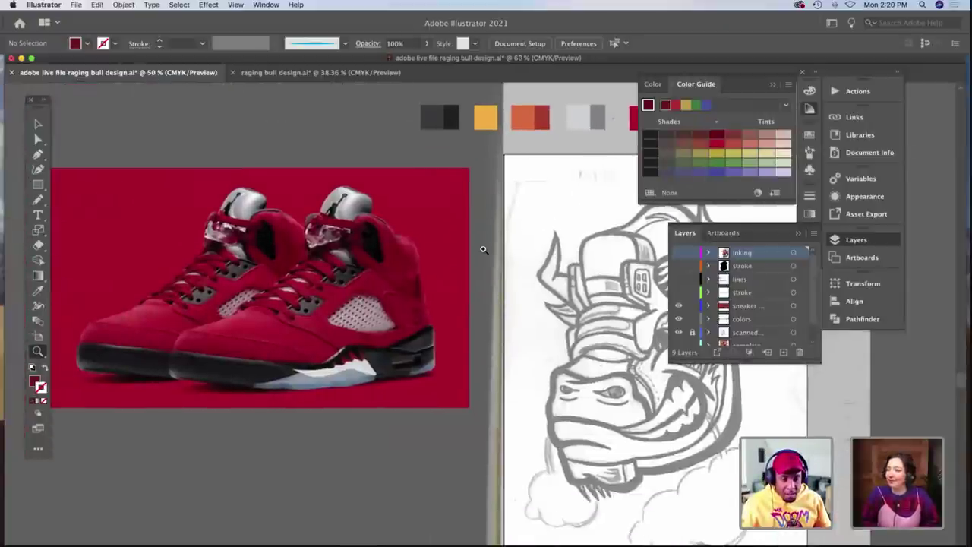
scroll(483, 249, right, 5)
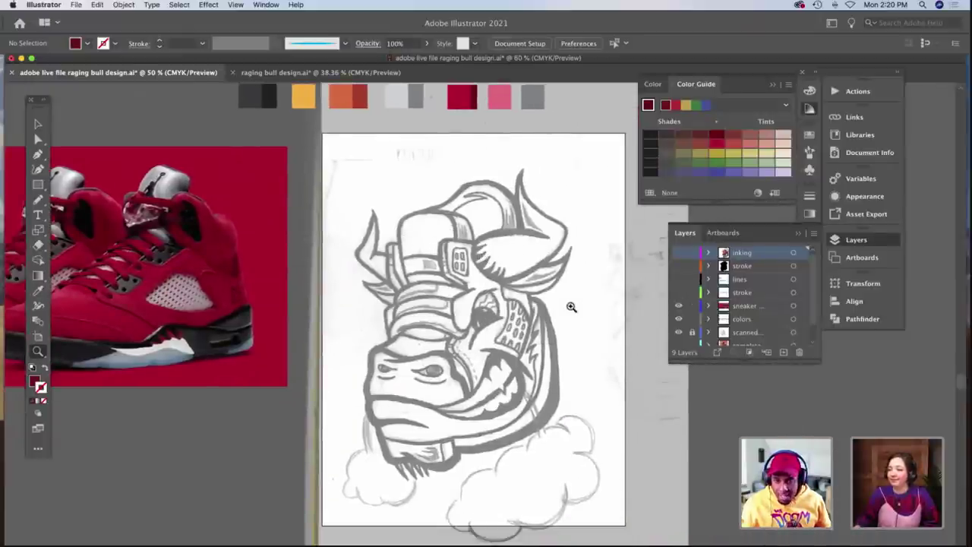
click(517, 340)
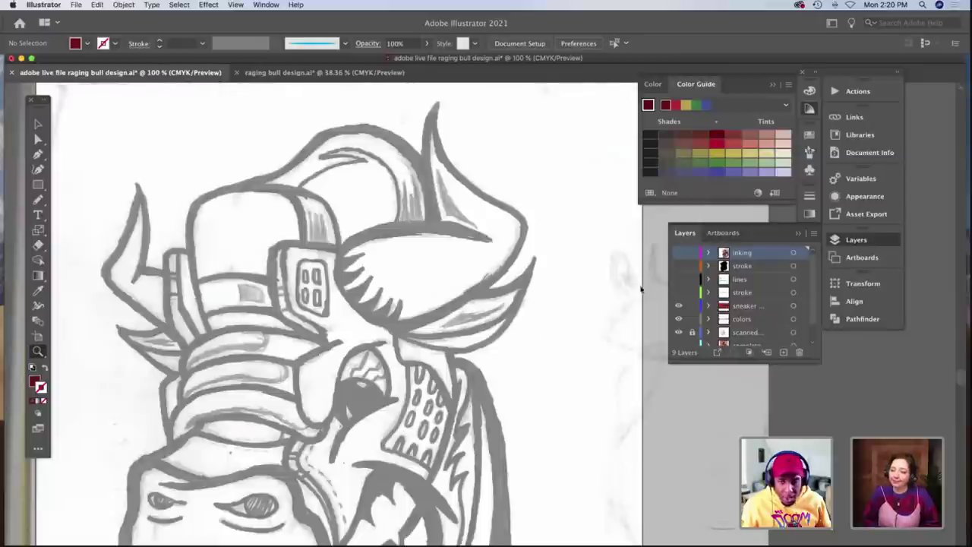
Show the inking layer and the stroke layer directly beneath it again.
click(678, 252)
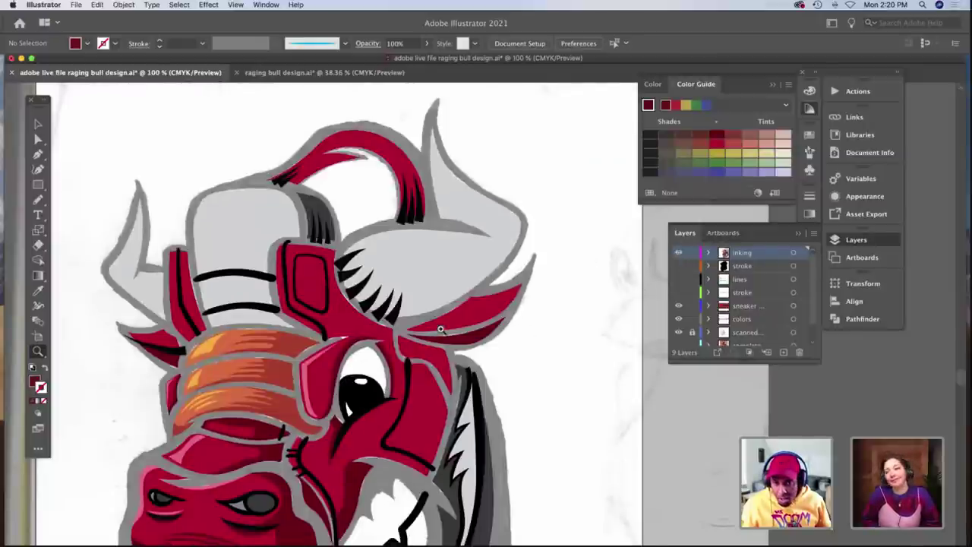
scroll(395, 316, down, 3)
scroll(395, 316, left, 3)
scroll(395, 316, down, 2)
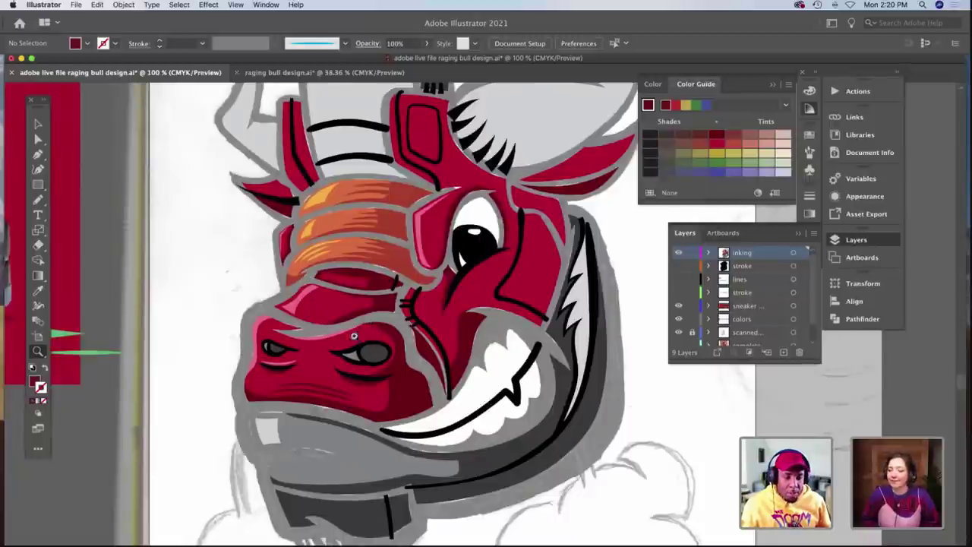
click(679, 266)
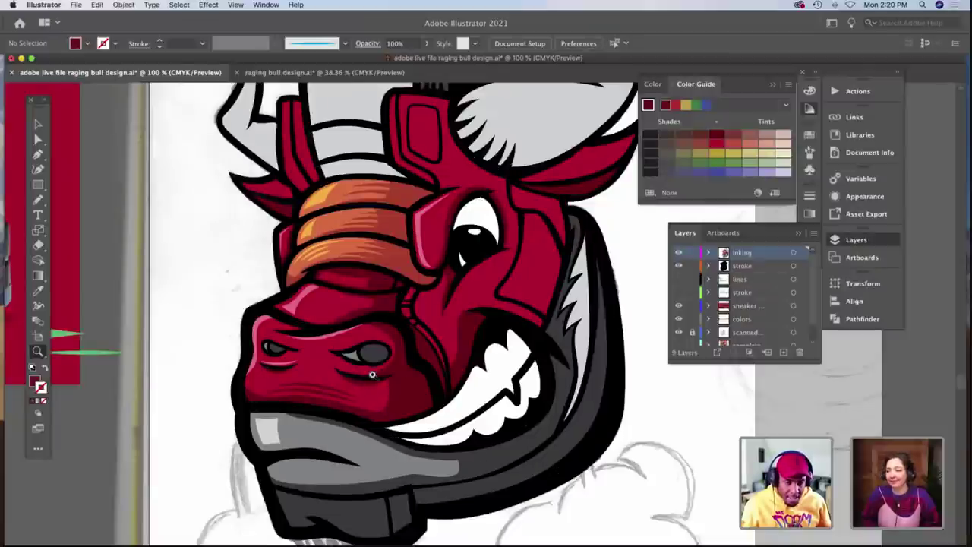
scroll(374, 372, up, 3)
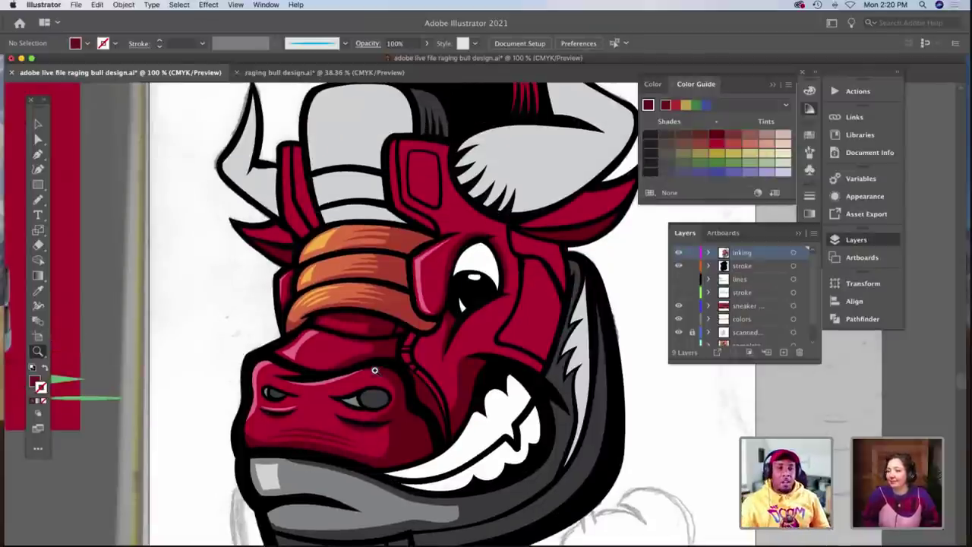
scroll(374, 370, up, 5)
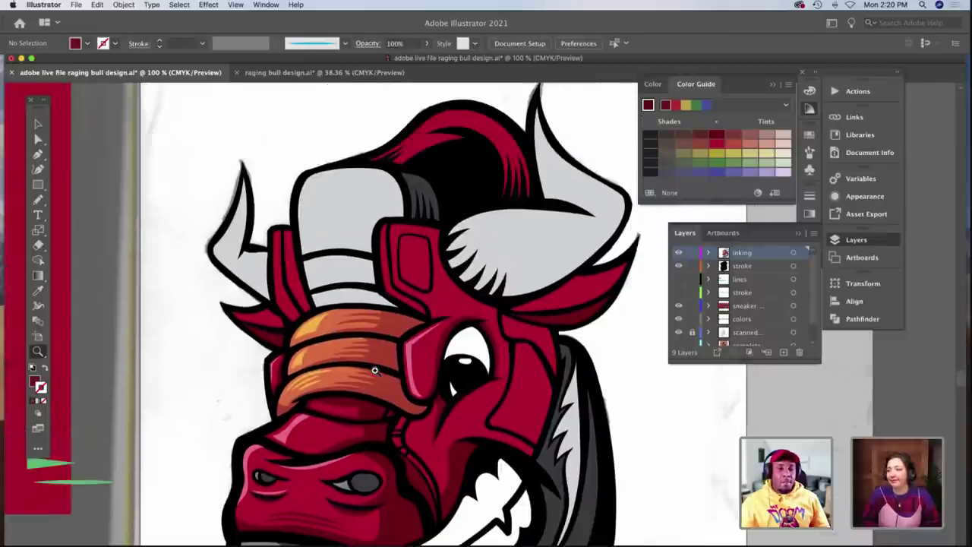
Examine the shading from the bull's horns to its jaw, and save the document.
scroll(374, 369, down, 7)
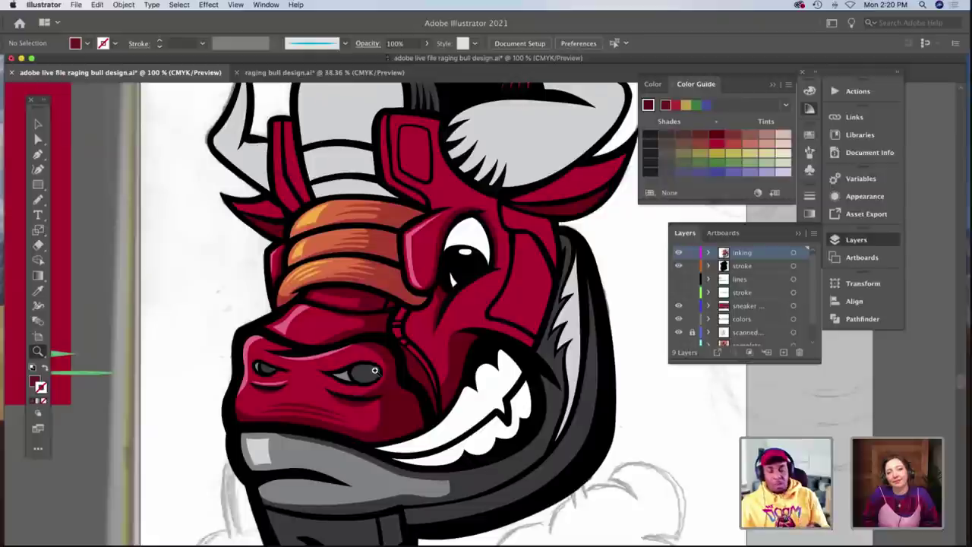
scroll(374, 370, down, 3)
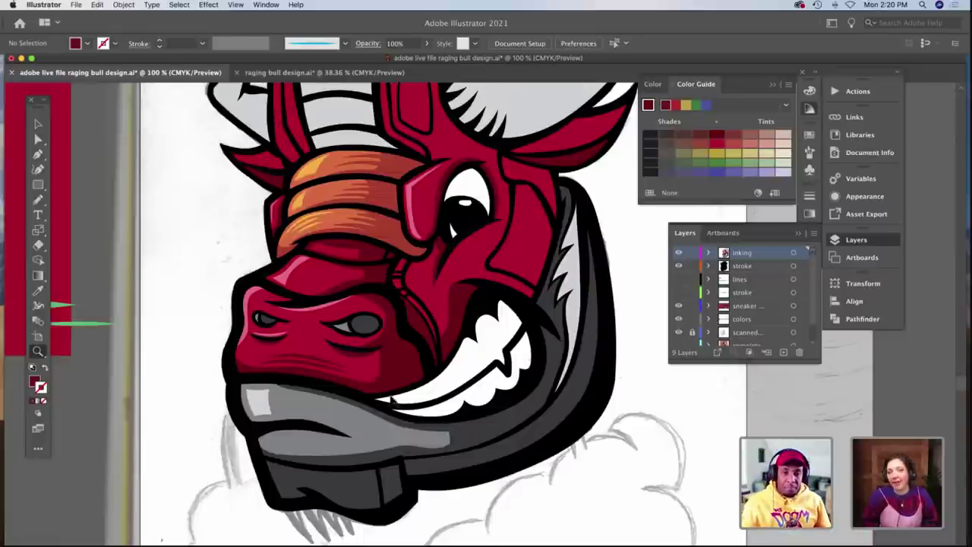
key(super+s)
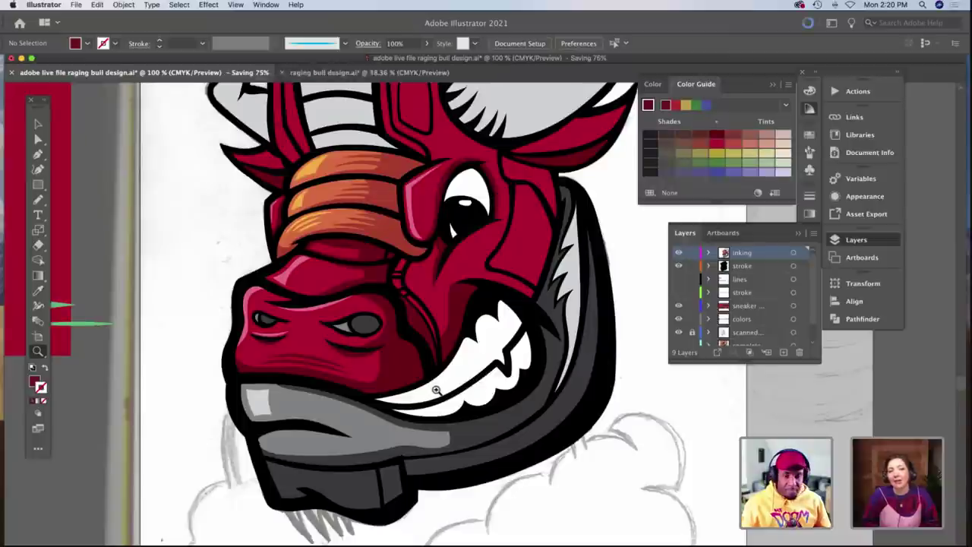
alt+click(435, 390)
click(435, 390)
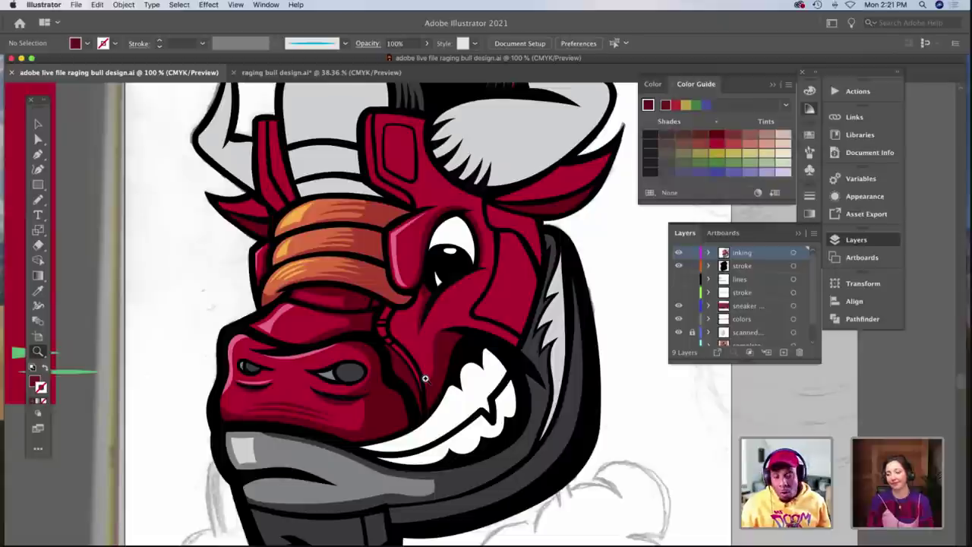
scroll(430, 365, up, 3)
scroll(430, 366, down, 4)
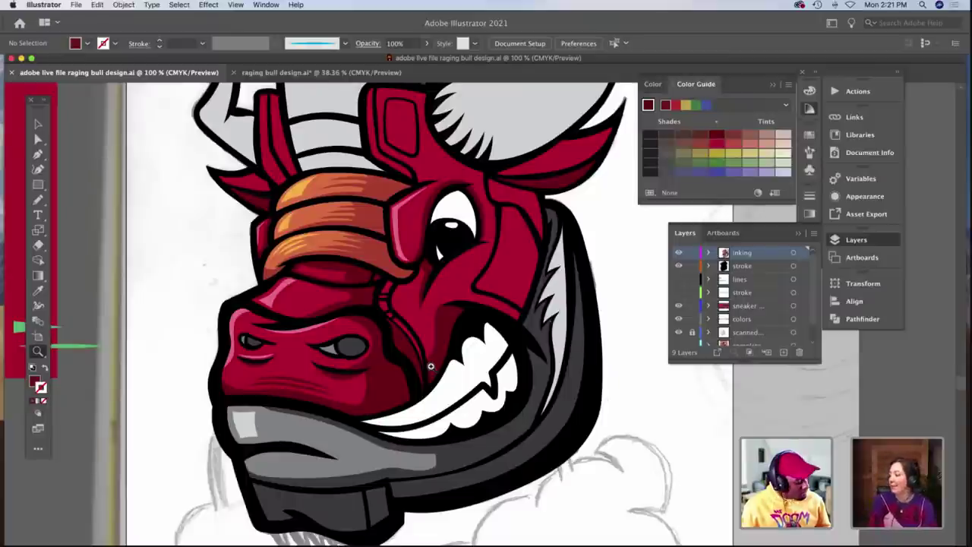
Fill the narrow red panel beneath the larger ear, behind the eye, with the dark red shadow color.
click(431, 366)
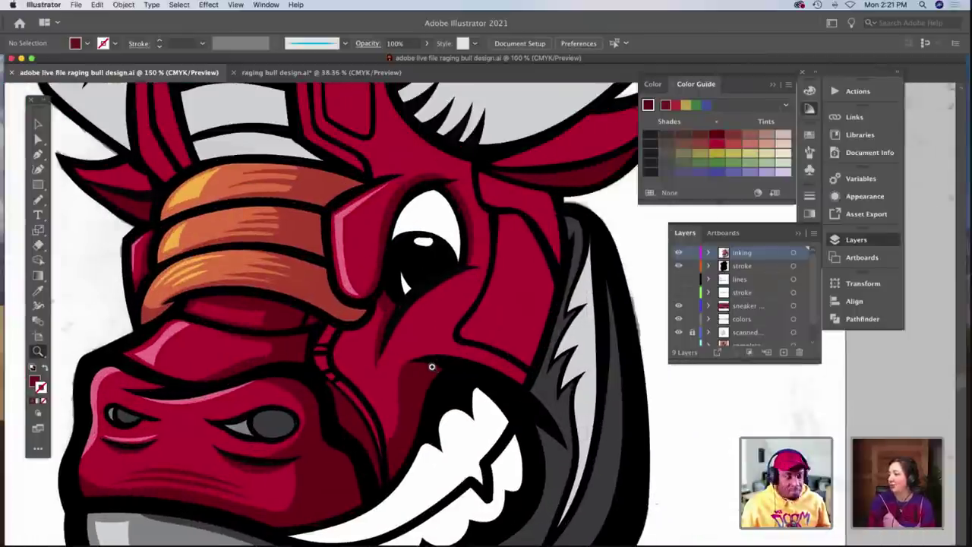
key(a)
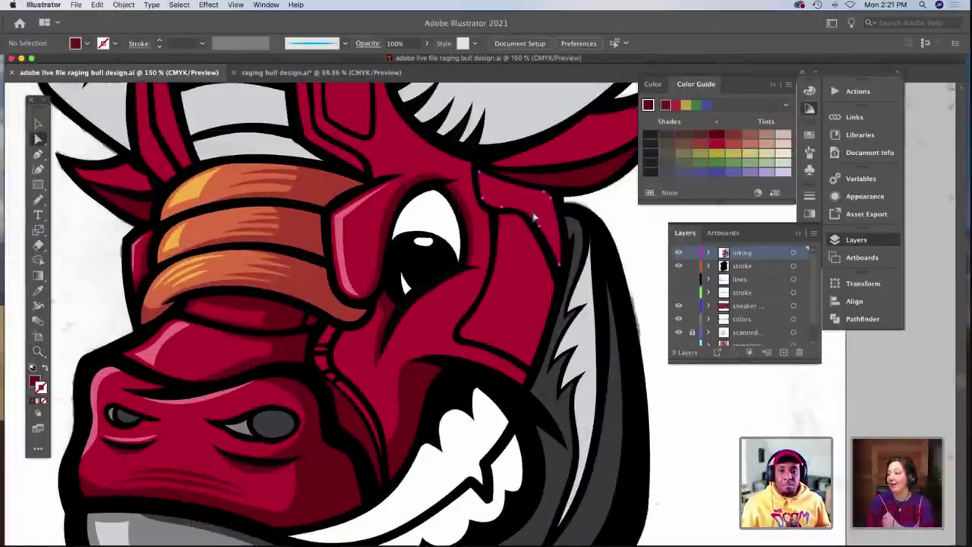
click(535, 220)
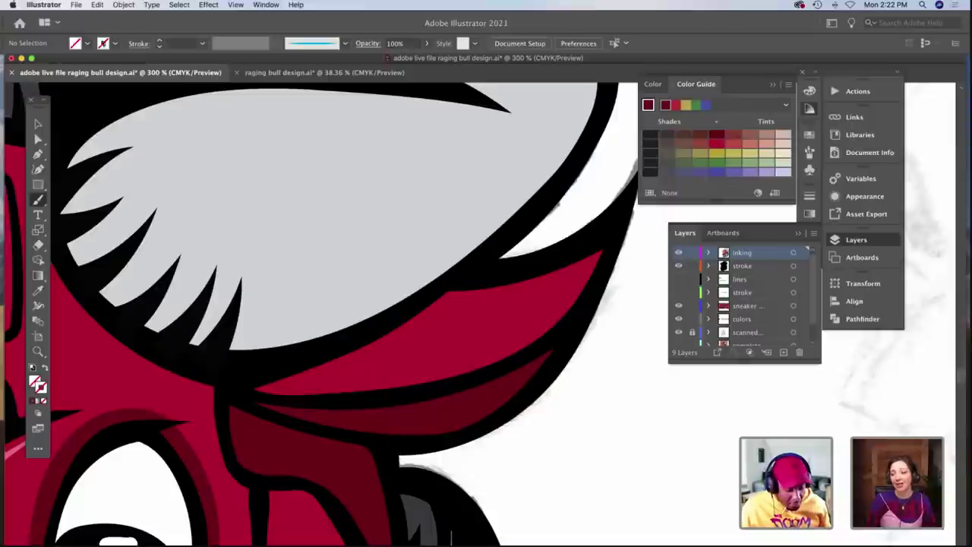
Set the color to black and paint a tapered brush line along the inside of the larger ear.
click(87, 44)
click(75, 44)
click(74, 45)
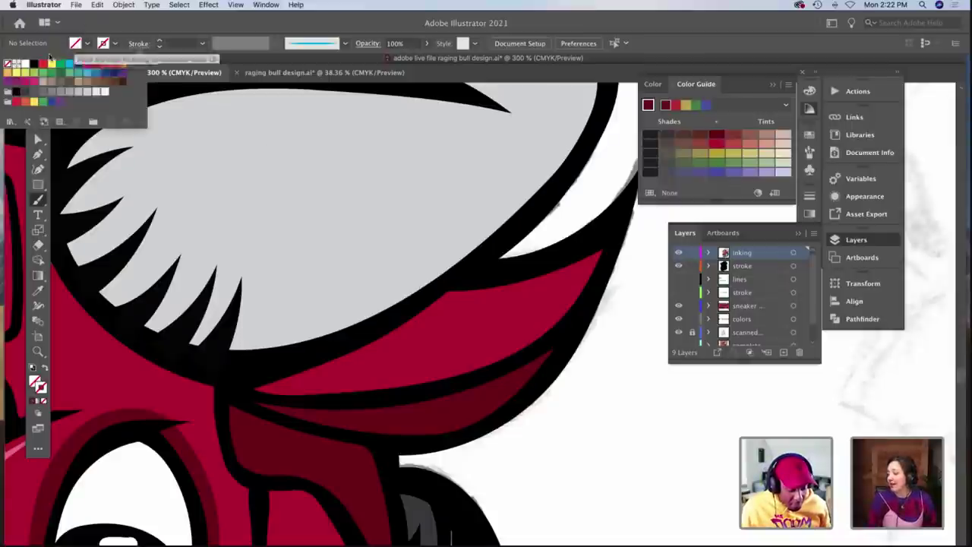
click(37, 63)
click(513, 294)
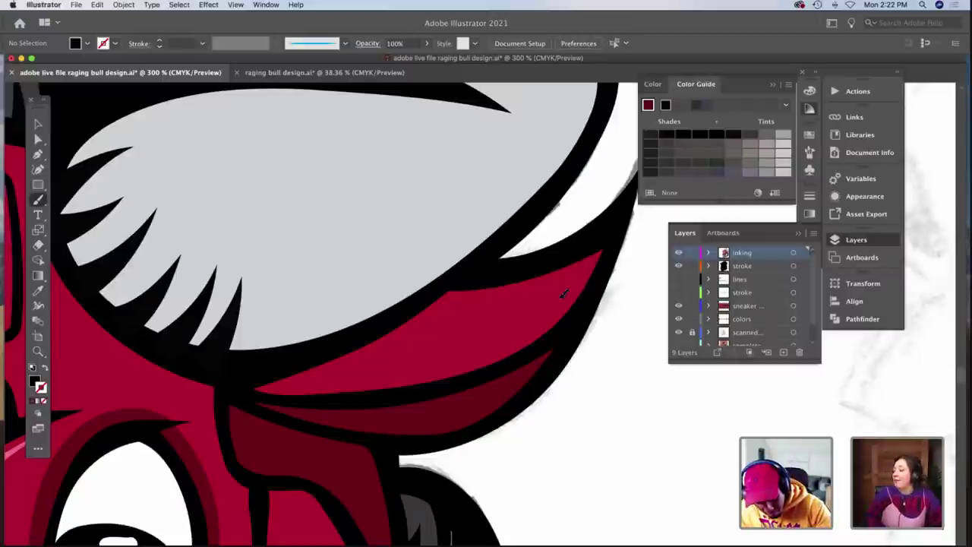
drag(567, 283, 354, 376)
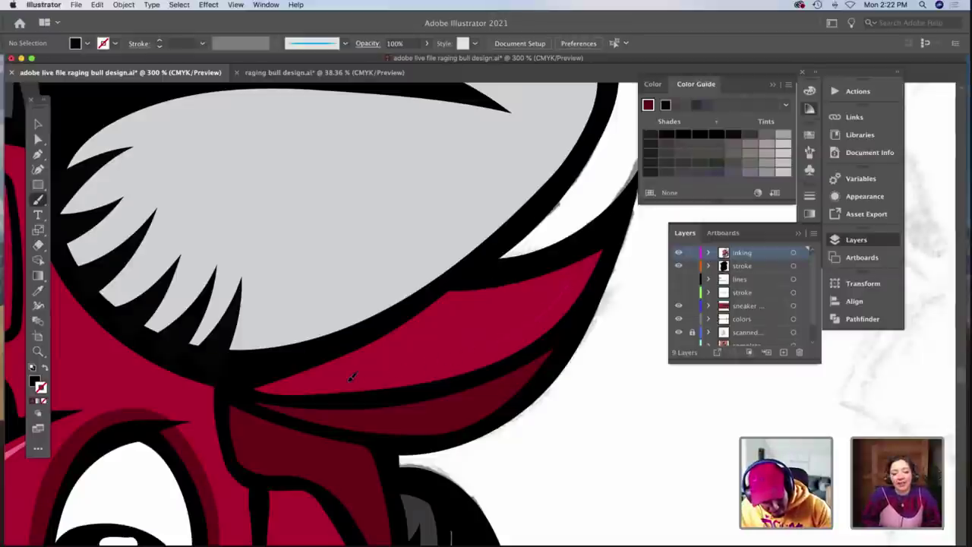
Extend the larger ear's new line by moving its outer end anchor closer to the ear tip.
key(v)
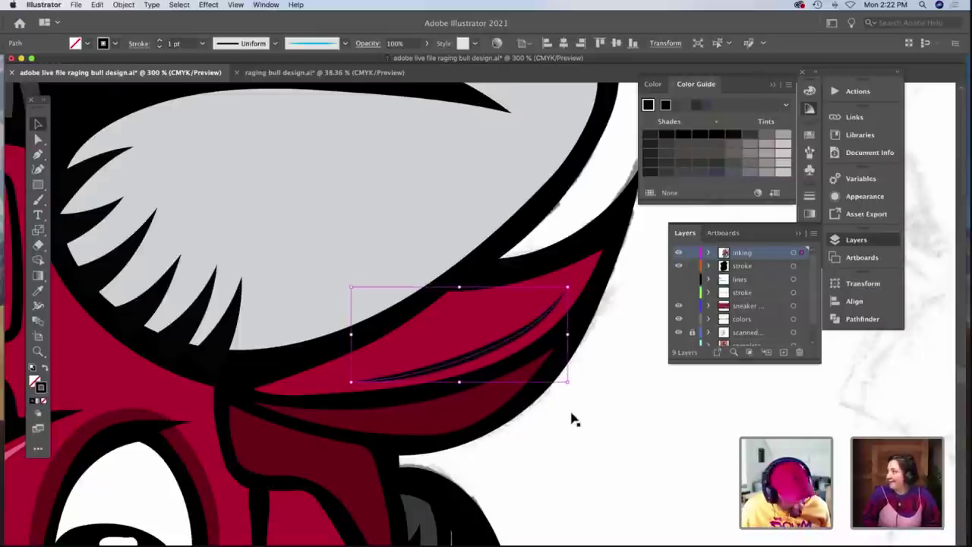
key(a)
click(573, 287)
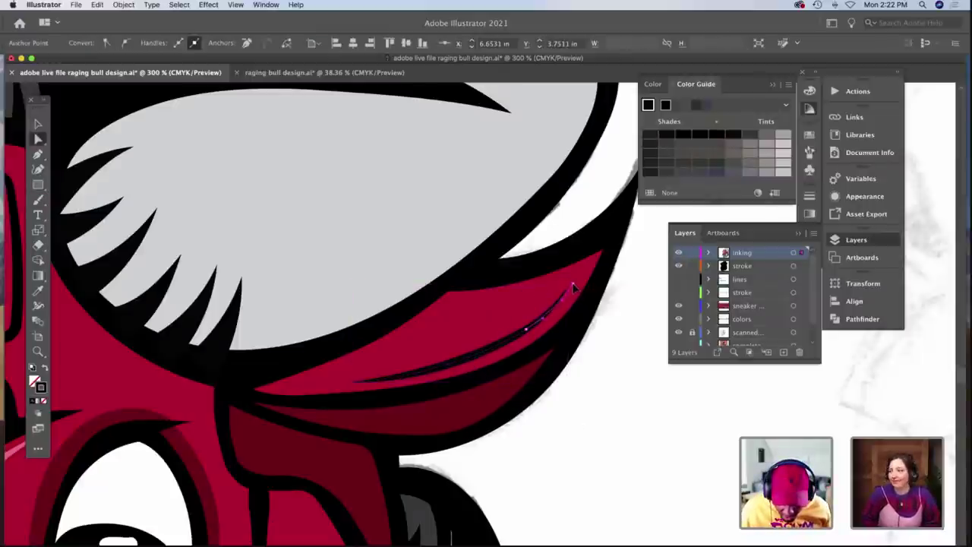
click(608, 415)
Paint a tapered black brush line inside the smaller ear and adjust the anchor at its inner end.
key(z)
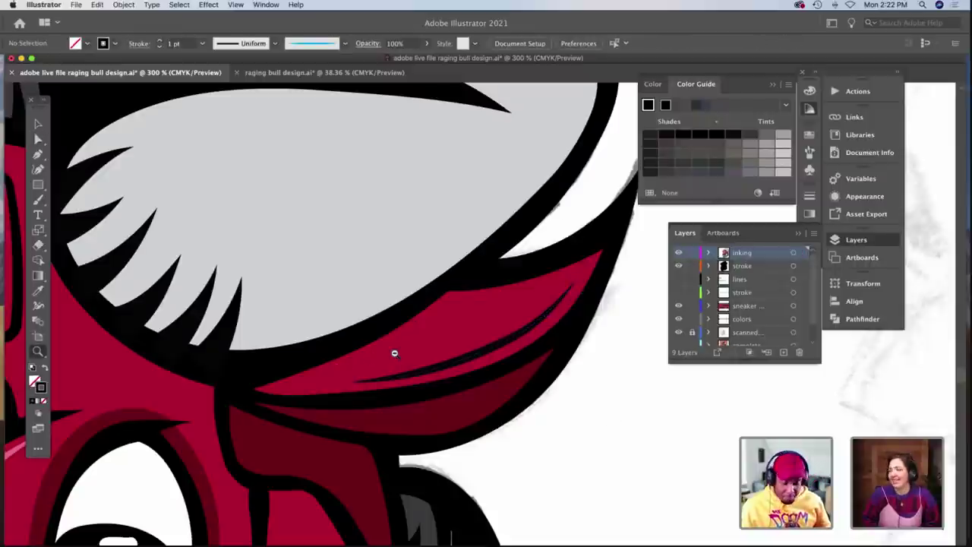
alt+click(379, 346)
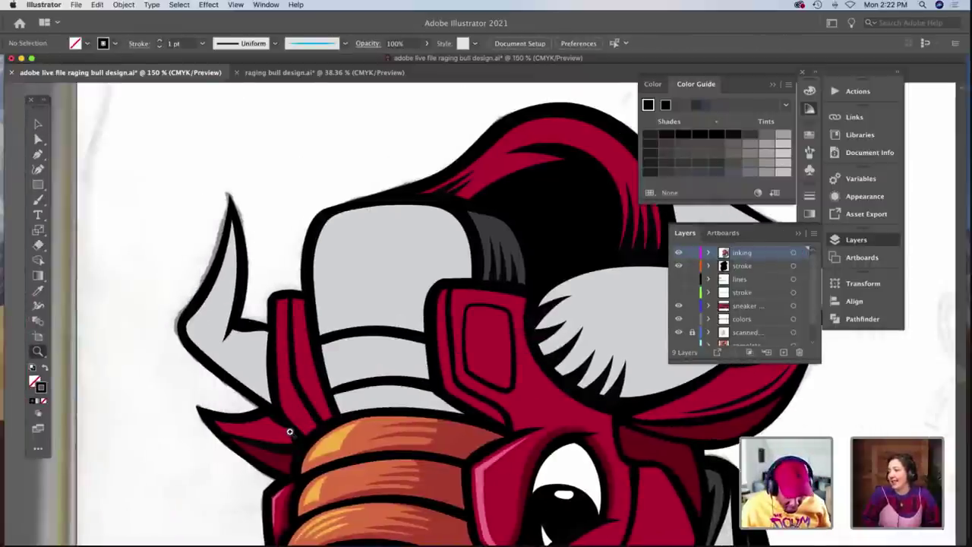
triple_click(296, 429)
scroll(361, 398, right, 8)
scroll(361, 398, up, 5)
scroll(360, 398, right, 3)
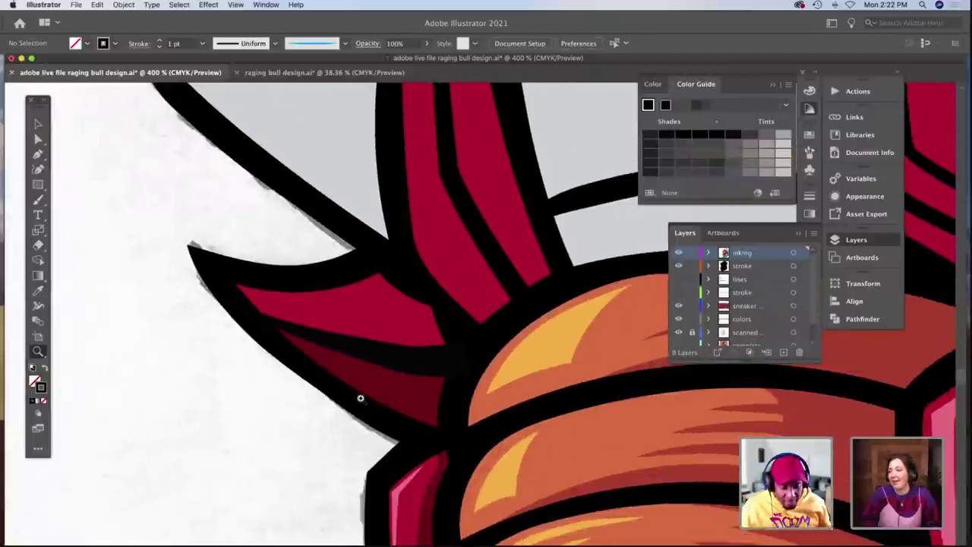
key(b)
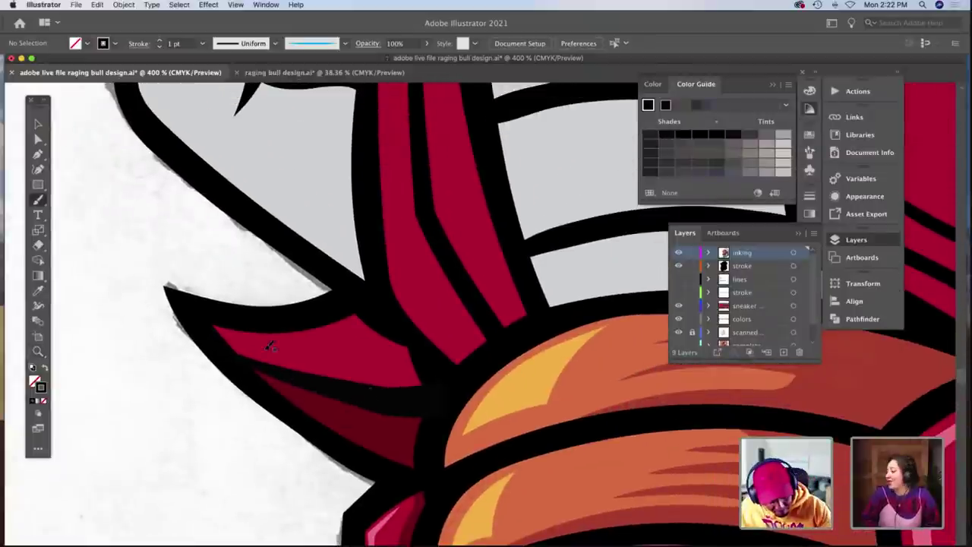
drag(255, 344, 405, 371)
key(super+z)
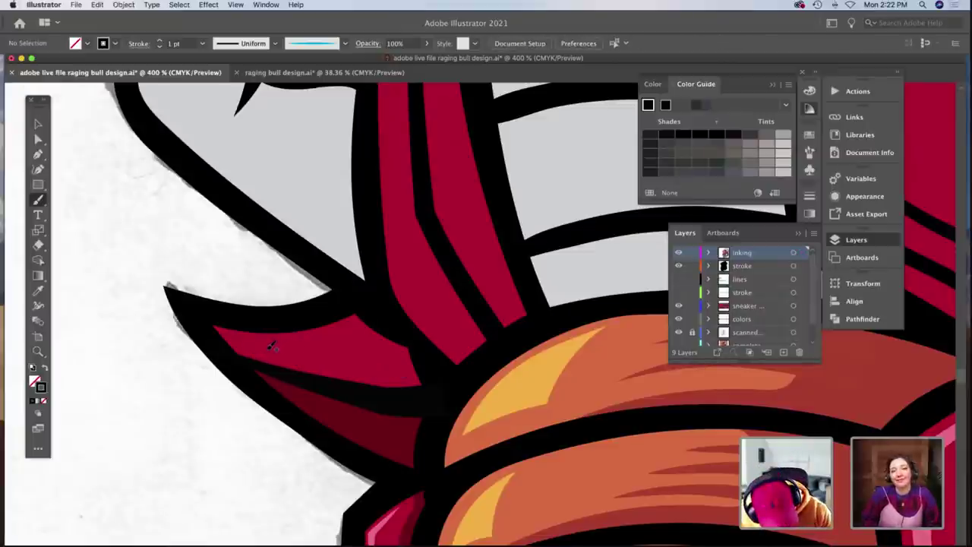
drag(336, 363, 416, 373)
key(a)
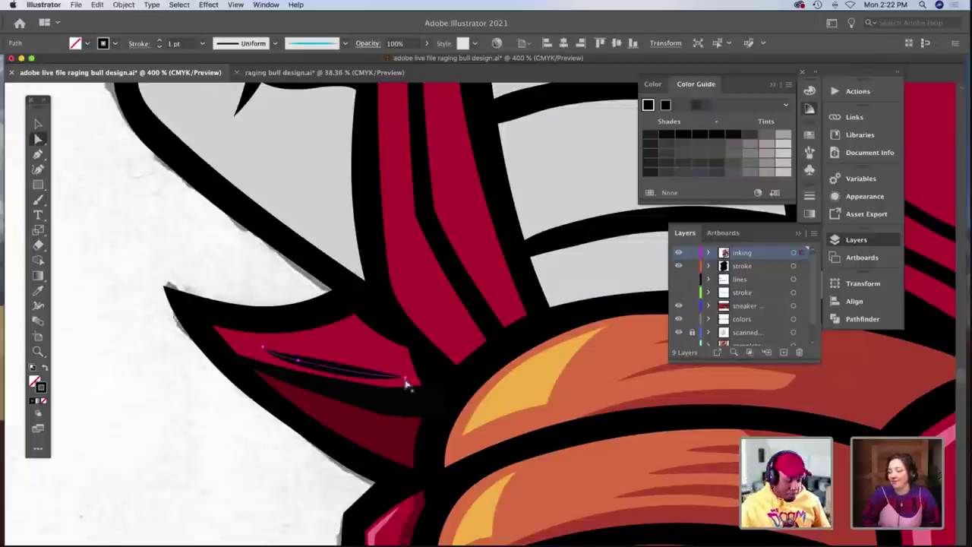
click(408, 377)
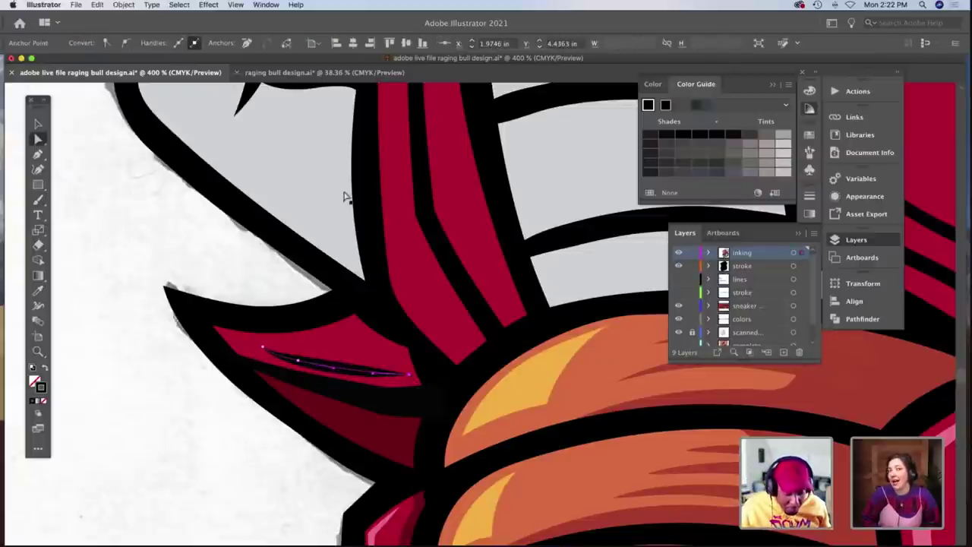
Thin the smaller ear's inner line to a 0.75 pt stroke weight.
click(863, 196)
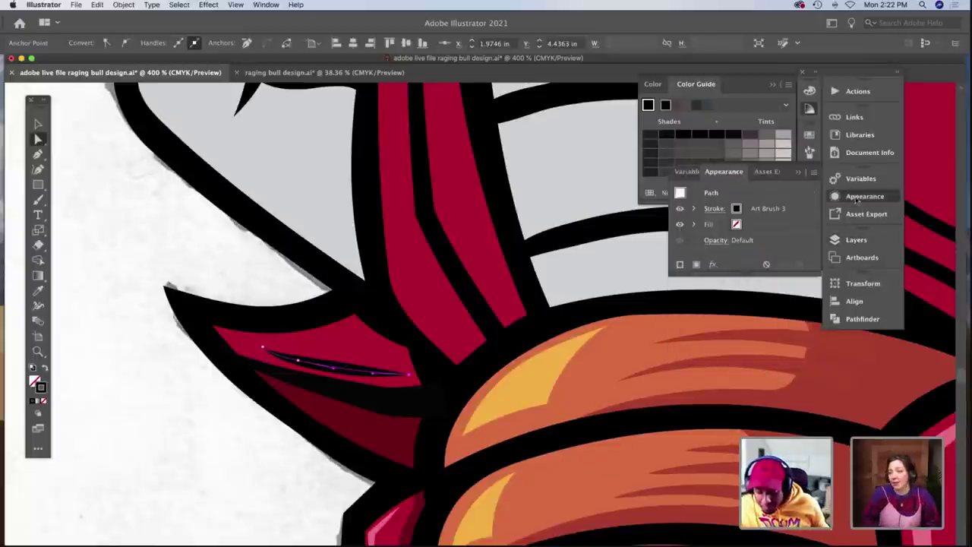
click(714, 209)
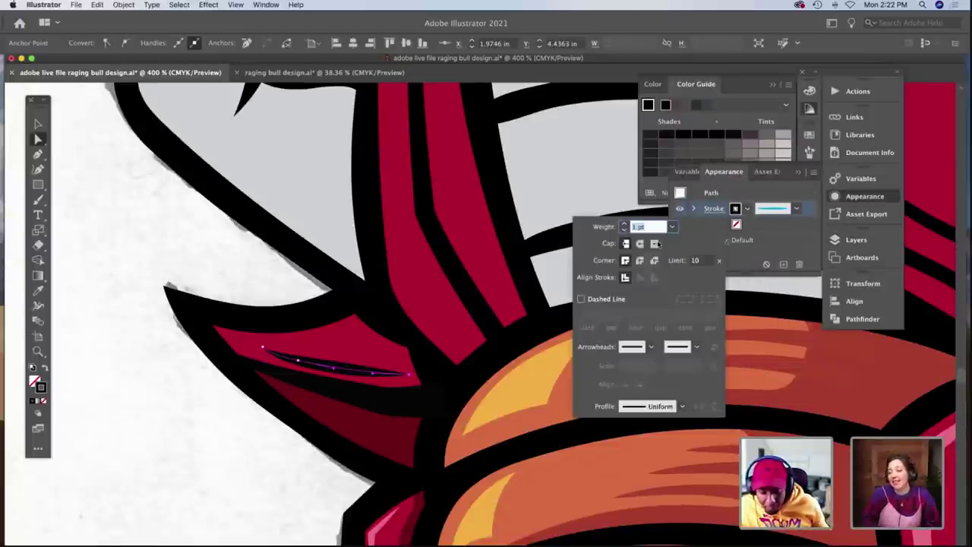
click(625, 229)
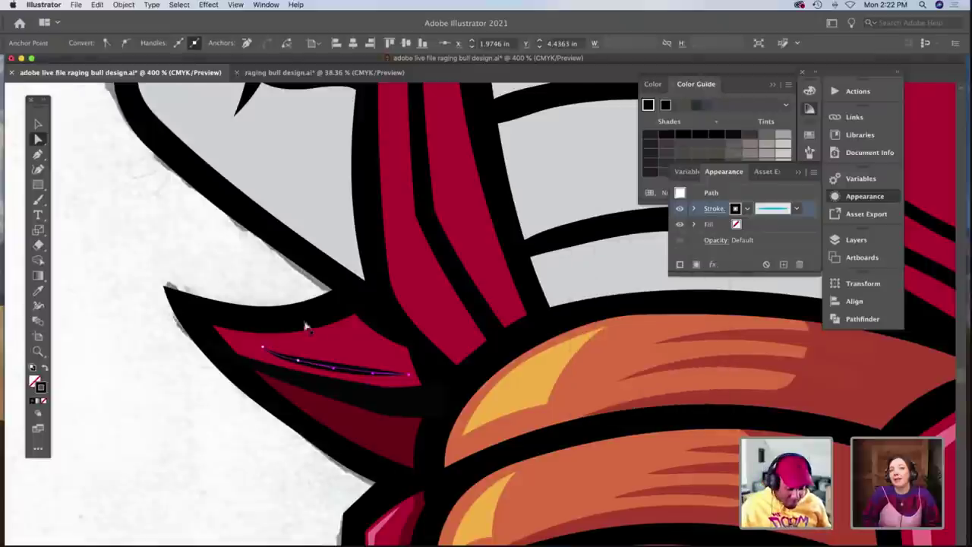
click(160, 354)
Refine the curve of the smaller ear's inner line by repositioning its end and middle anchors, and deselect it.
click(404, 380)
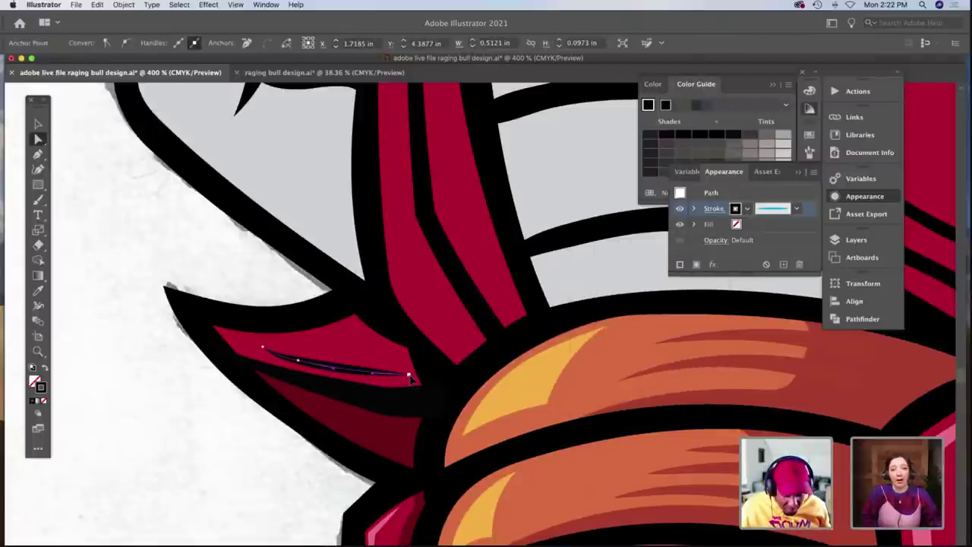
click(411, 376)
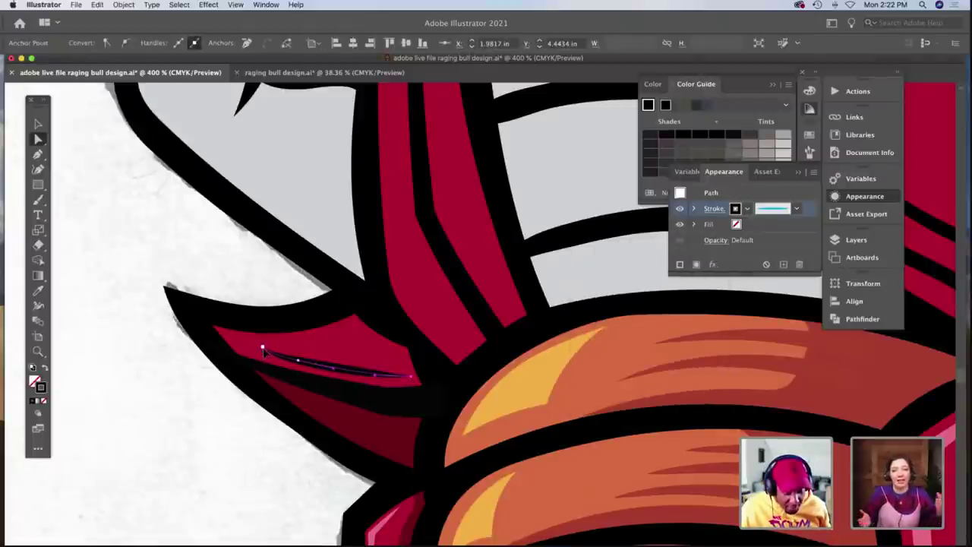
drag(262, 346, 253, 348)
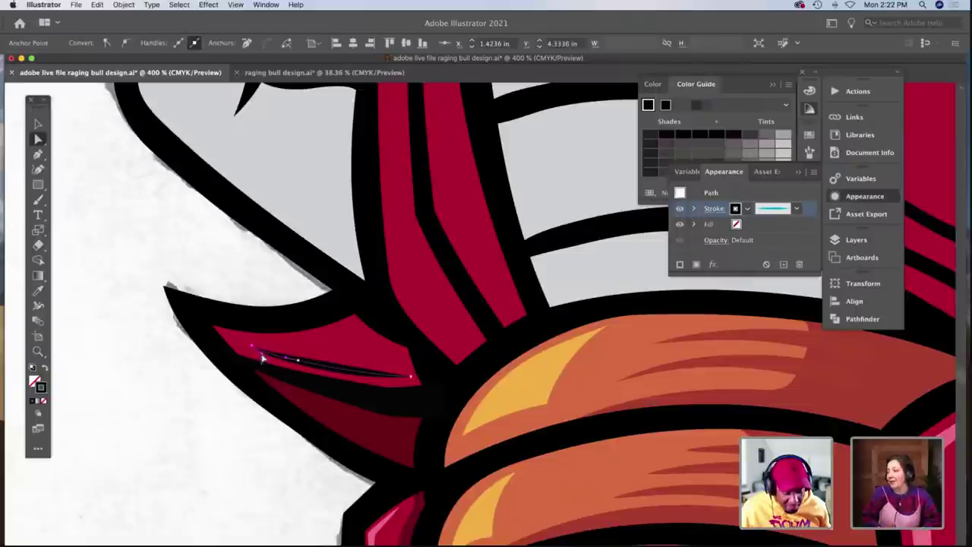
click(298, 361)
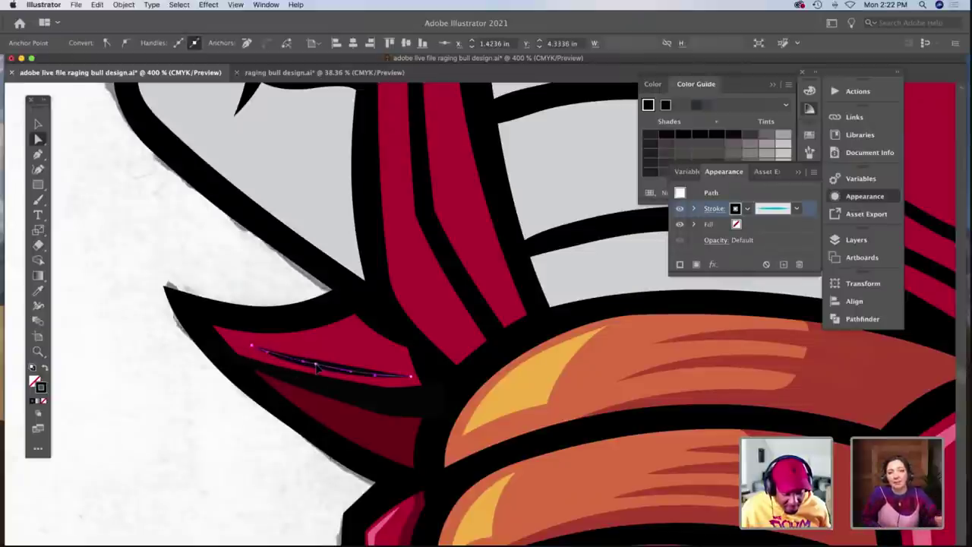
click(162, 371)
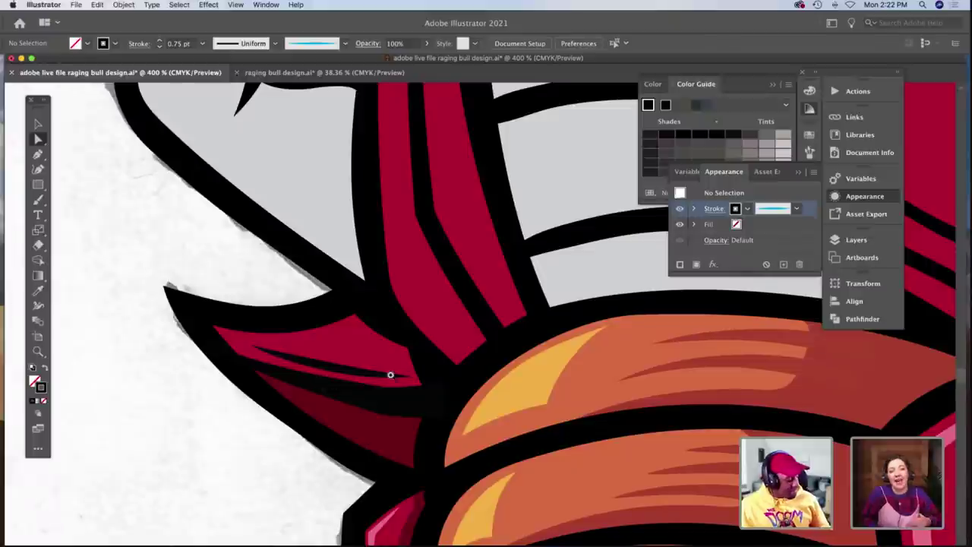
key(z)
alt+click(432, 372)
alt+click(436, 373)
scroll(437, 373, right, 4)
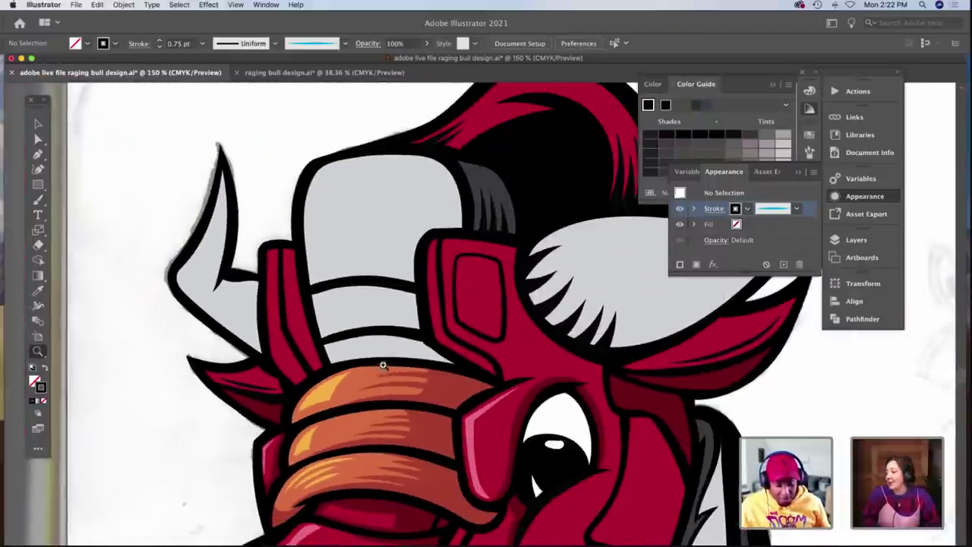
key(a)
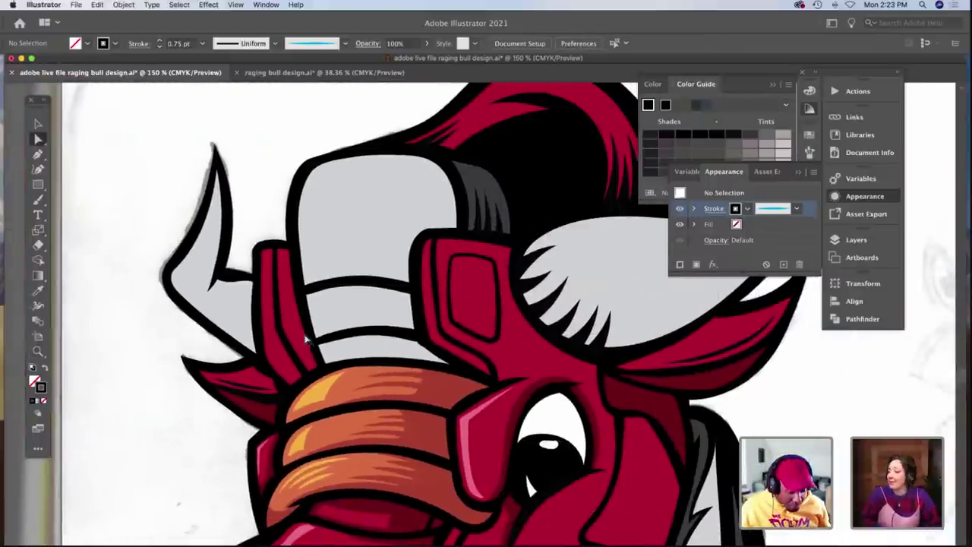
click(306, 339)
key(v)
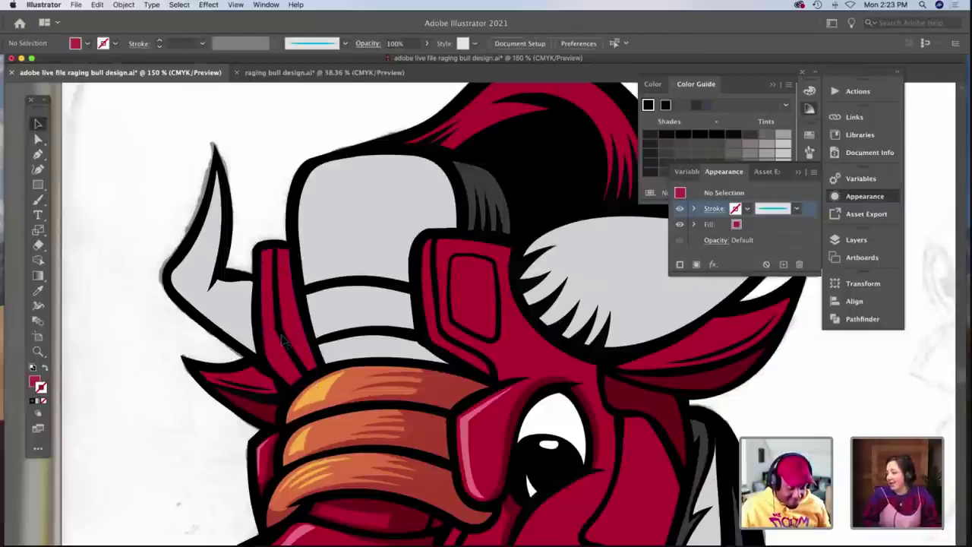
click(282, 339)
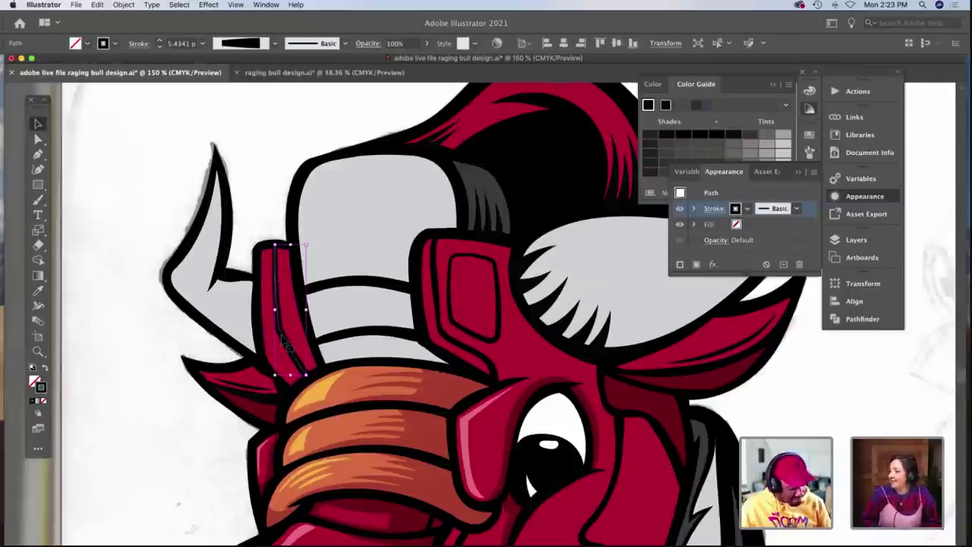
double_click(281, 336)
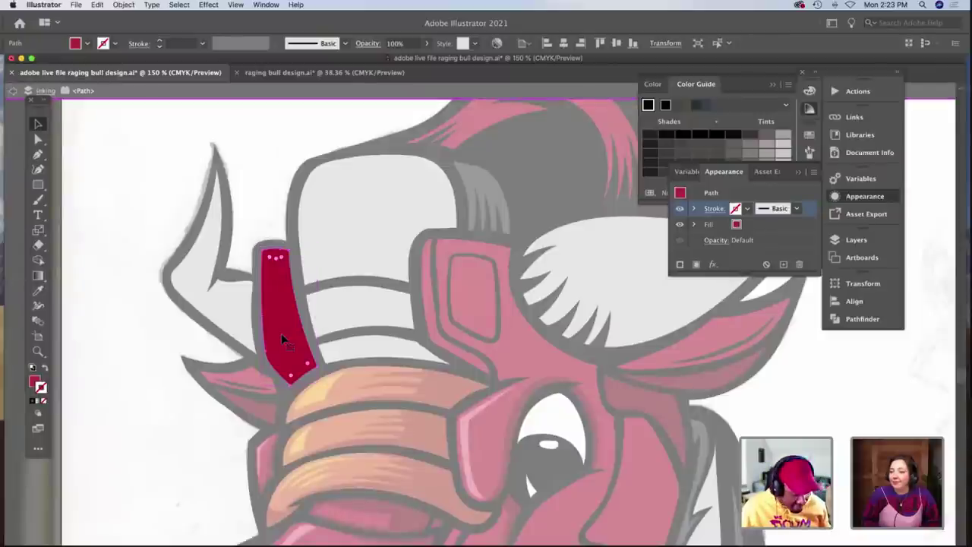
key(Escape)
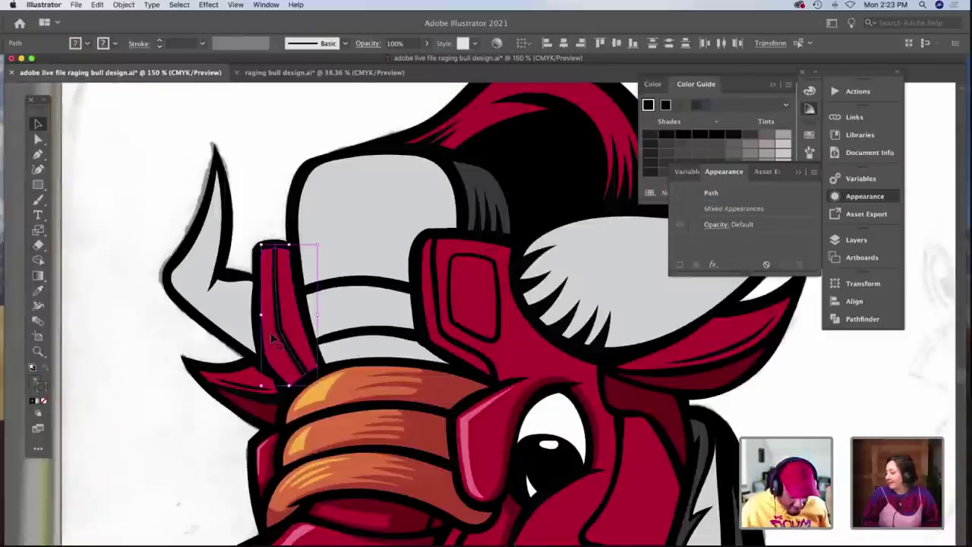
click(164, 332)
click(280, 335)
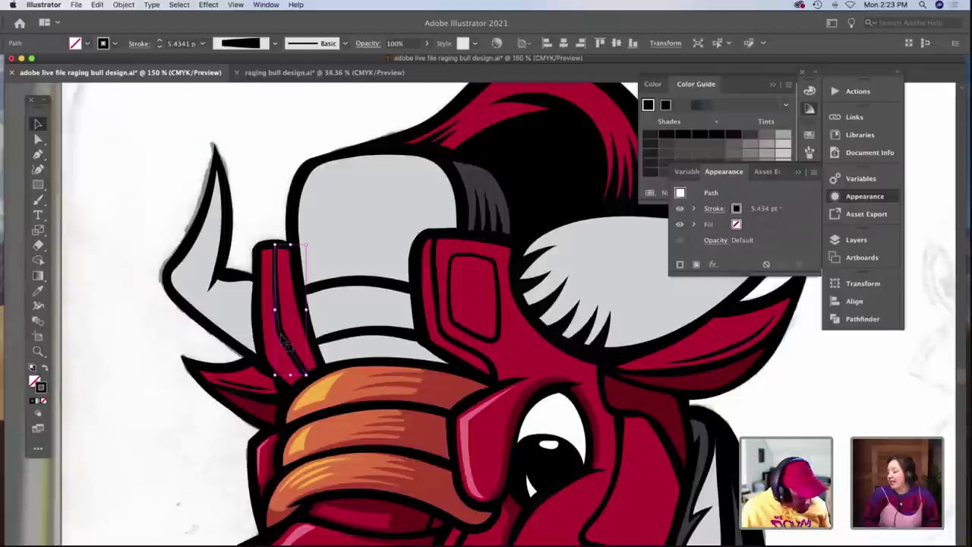
click(170, 327)
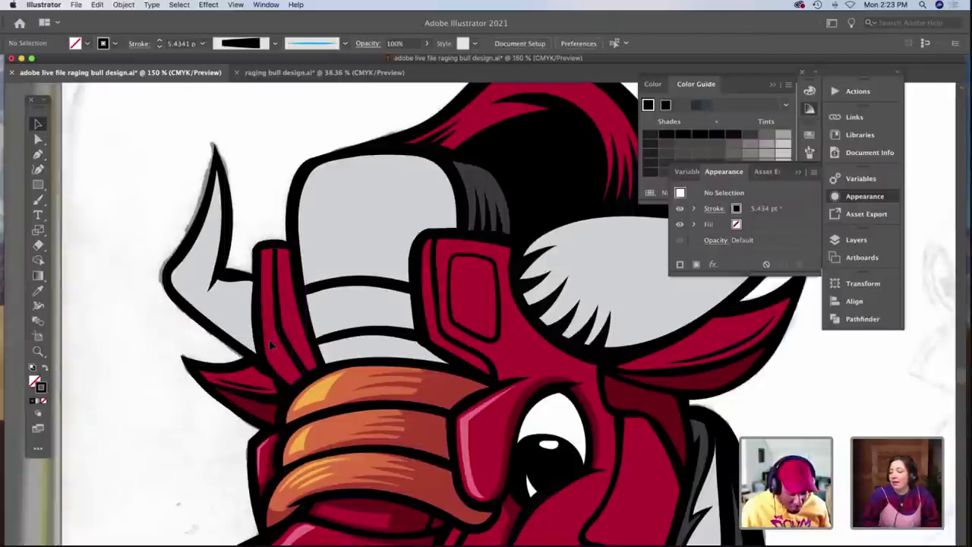
Isolate the narrow red tab together with its black centre line and split the tab along that line with Pathfinder Divide.
double_click(269, 339)
click(271, 346)
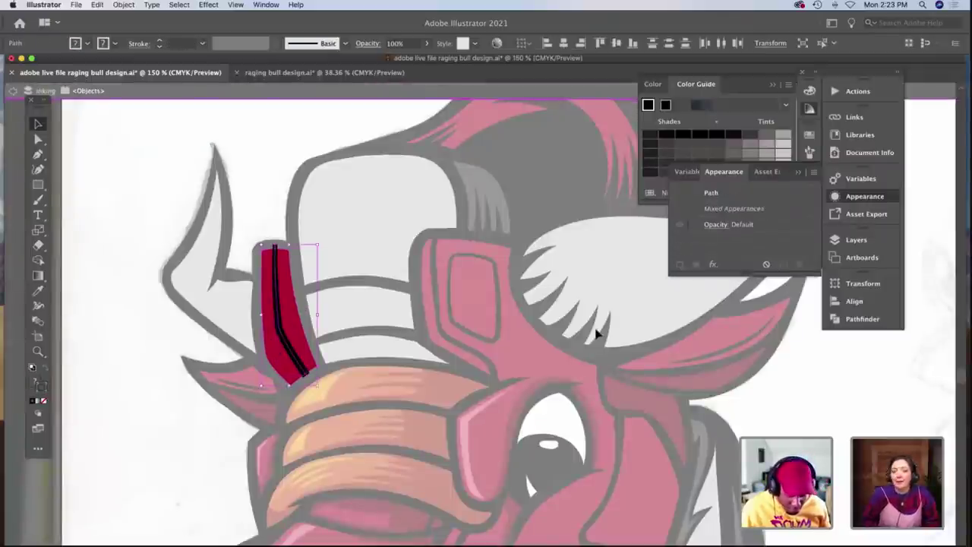
click(843, 319)
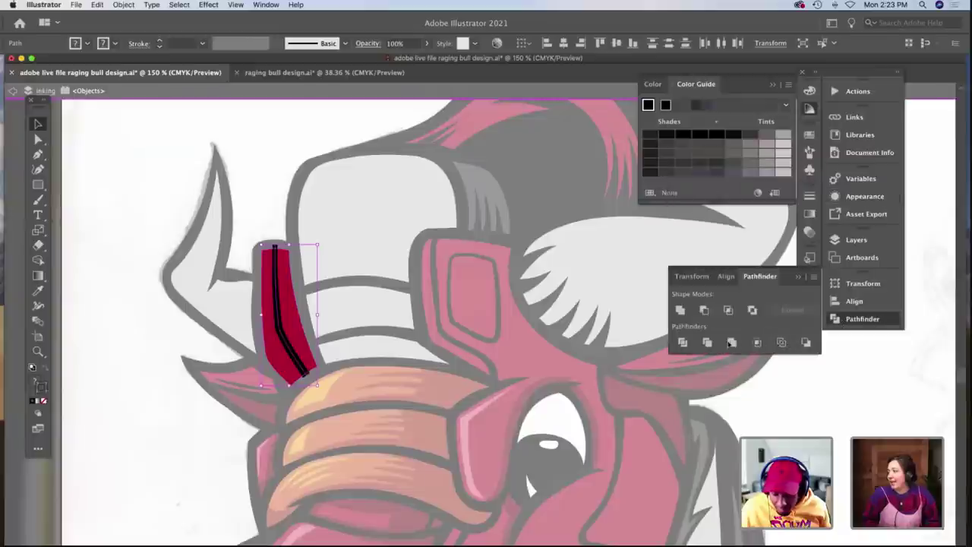
click(682, 342)
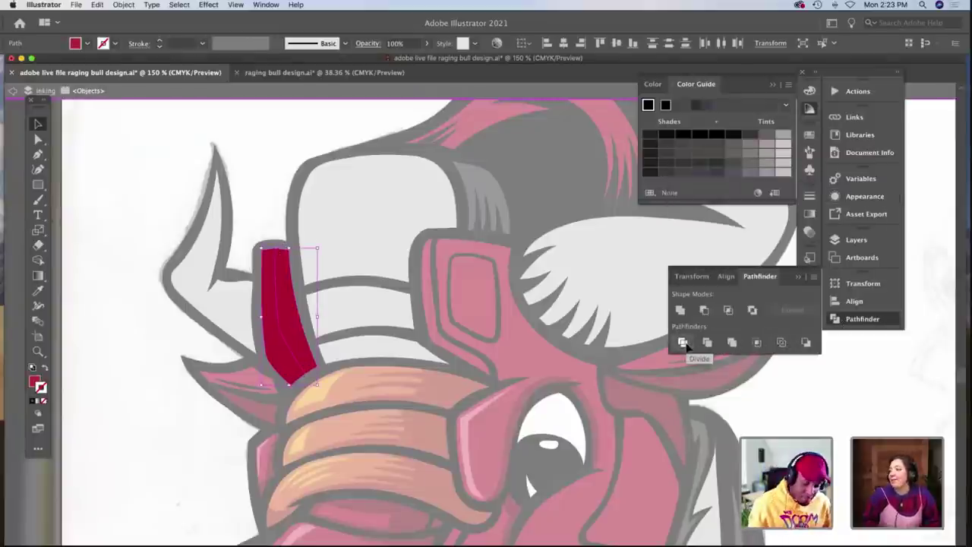
Recolor the tab half nearest the grey forehead band with the dark red sampled from the smaller ear's shadow, and exit isolation.
click(208, 336)
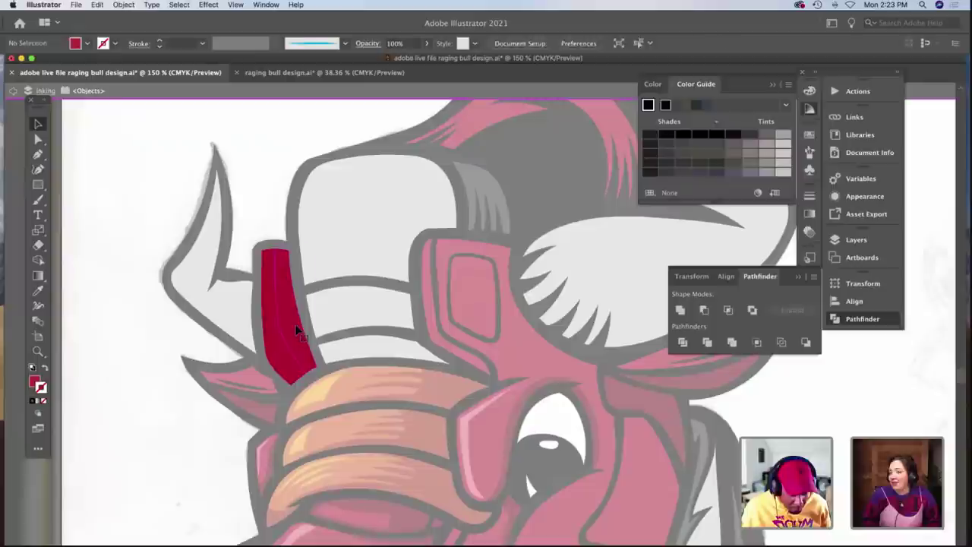
click(296, 330)
key(i)
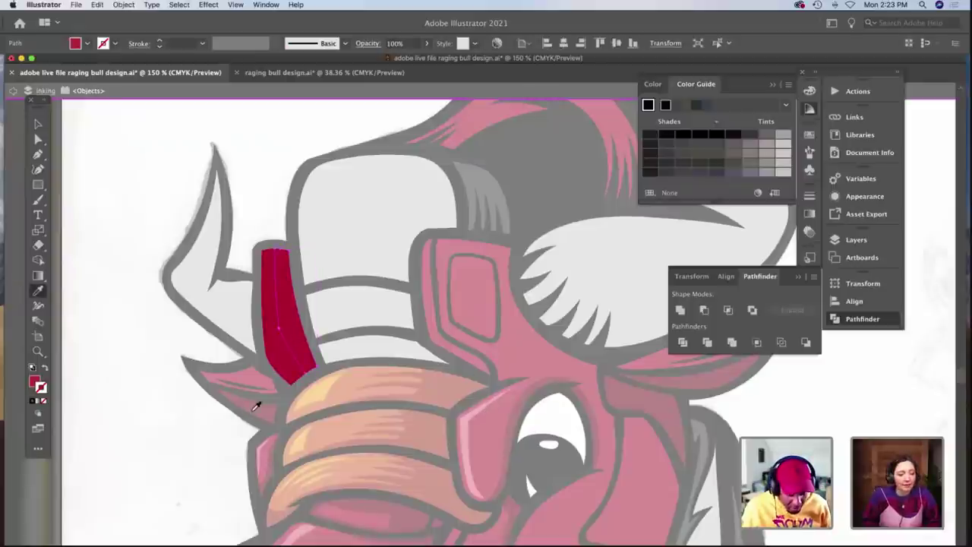
click(223, 390)
key(v)
key(Escape)
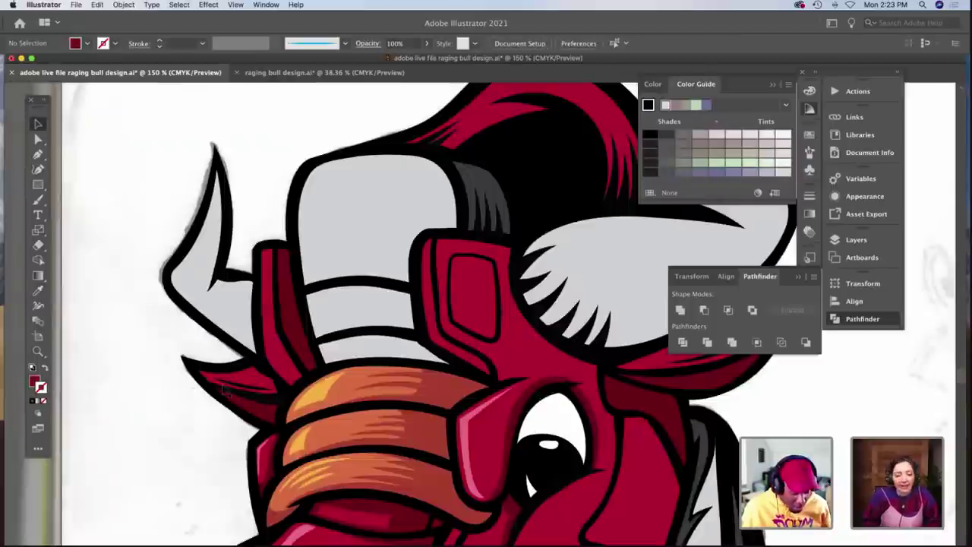
key(z)
alt+click(441, 391)
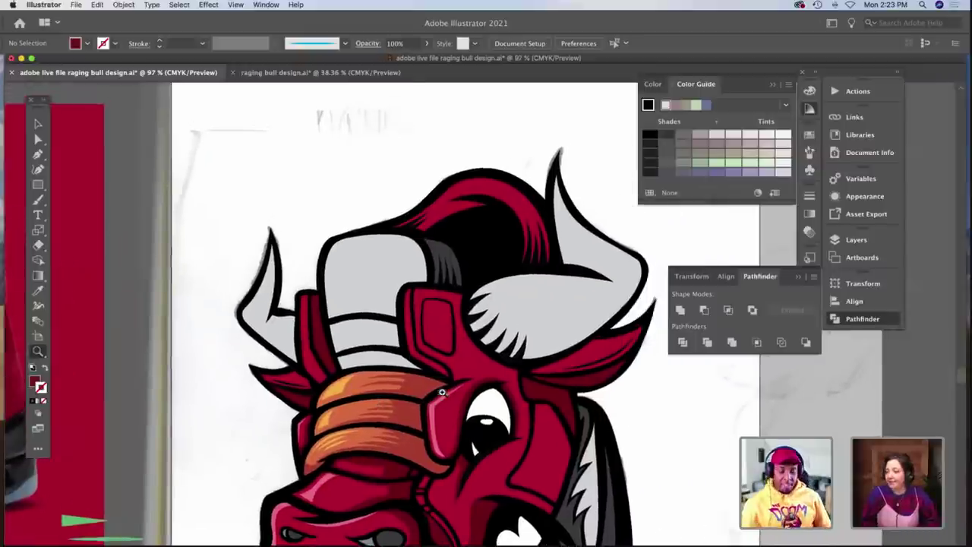
scroll(441, 391, down, 3)
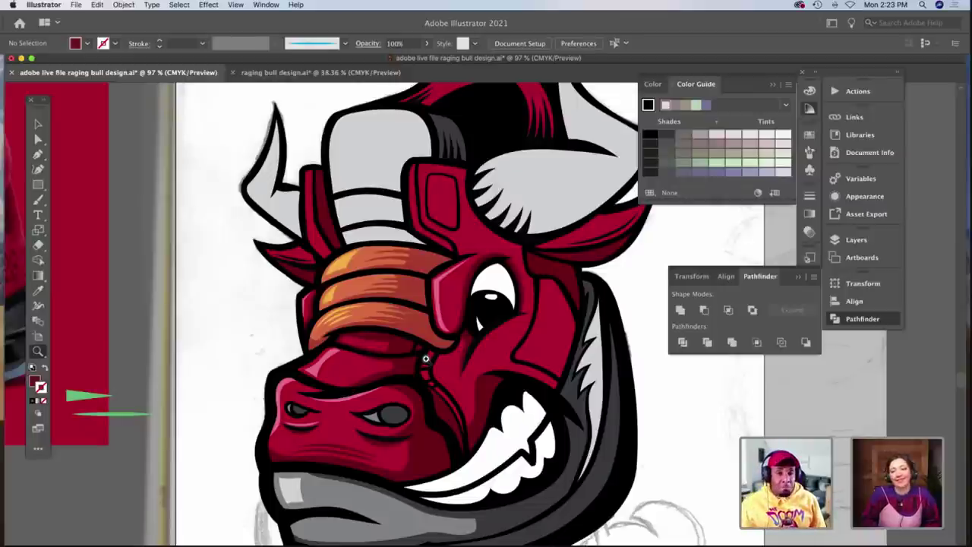
scroll(410, 357, down, 3)
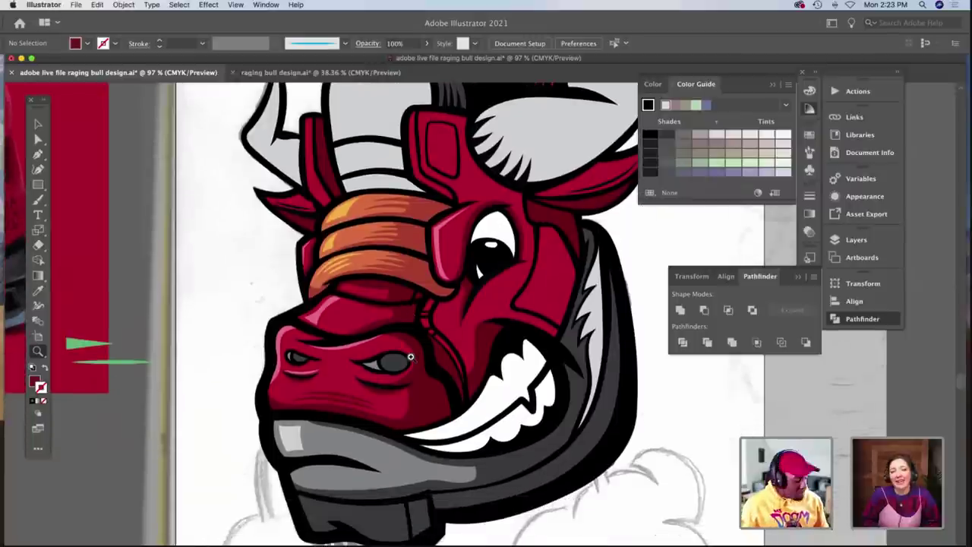